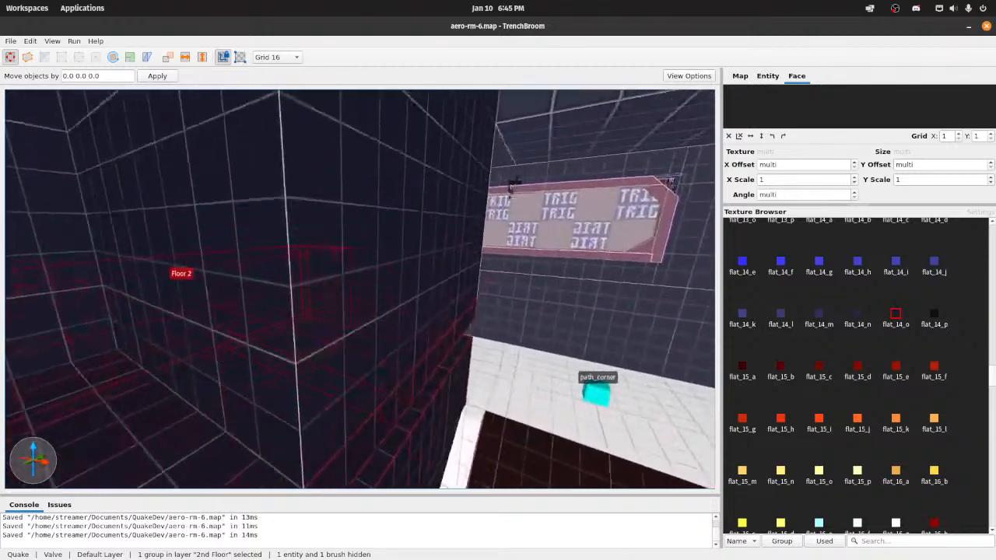
Step: Compile the aero-rm-6 map with the Compile w/ Lighting profile
key(s)
click(79, 45)
click(88, 54)
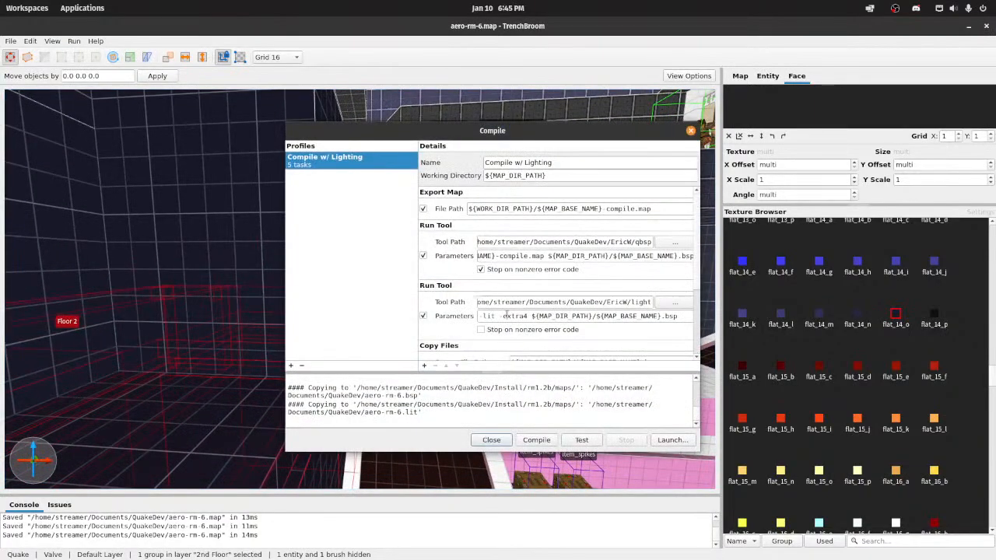
click(536, 439)
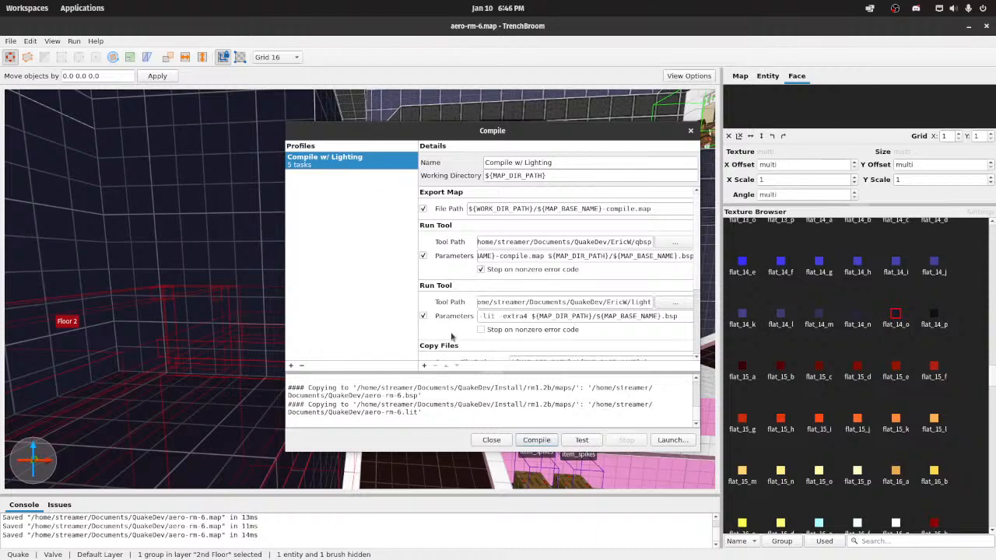
Step: Launch the compiled map in the Quake engine for a playtest
mouse_move(494, 556)
click(669, 440)
click(610, 359)
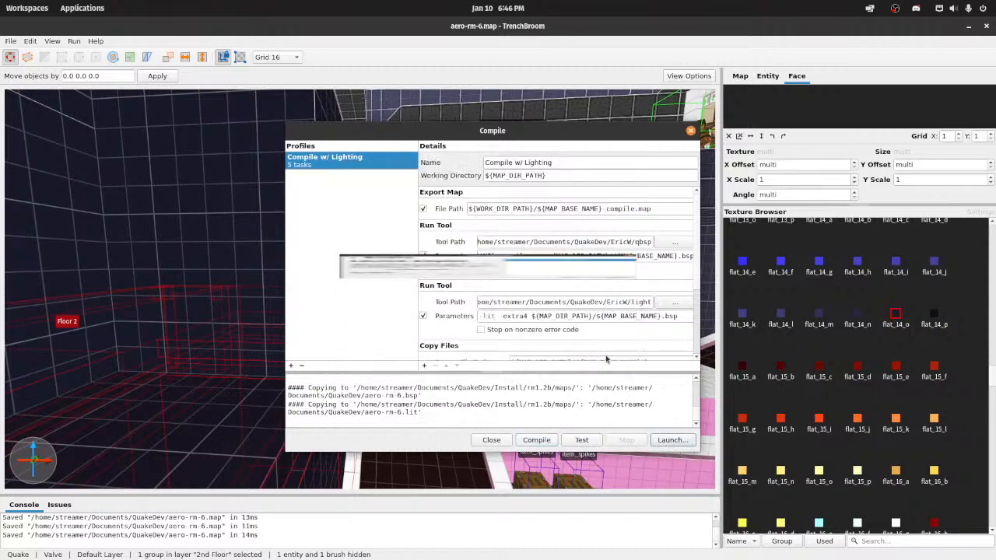
Step: Walk around the starting area in the game and examine the lighting on the ramps and the framed wall sign
key(w)
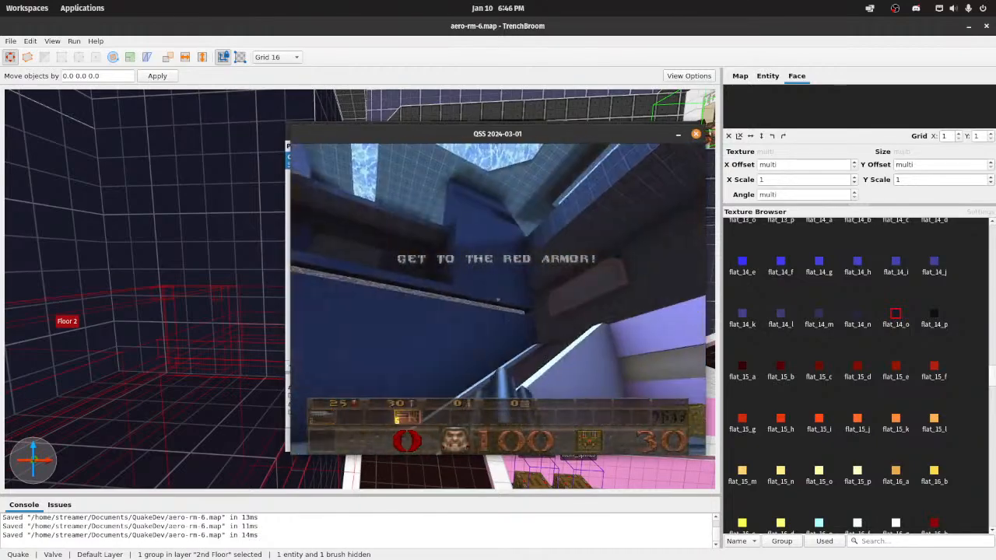
key(w)
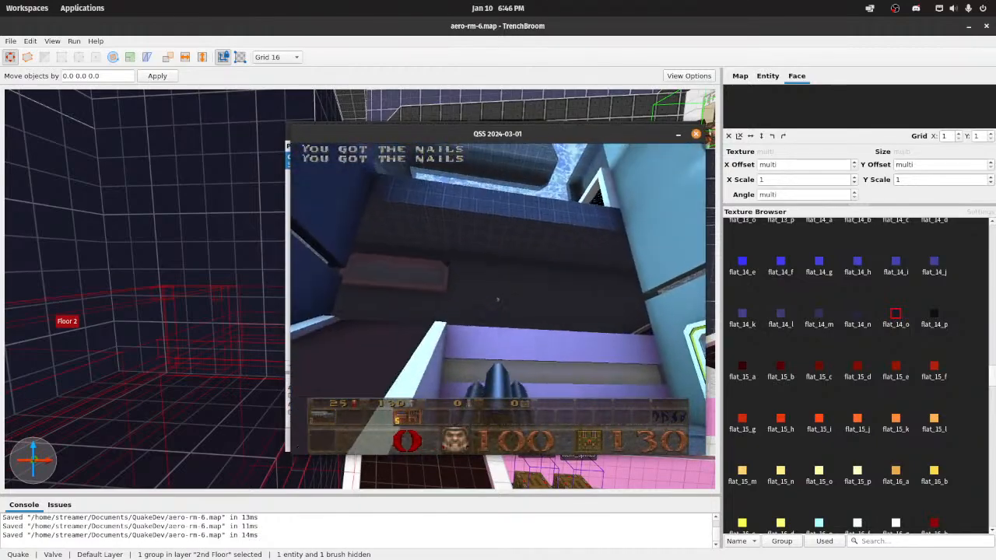
key(w)
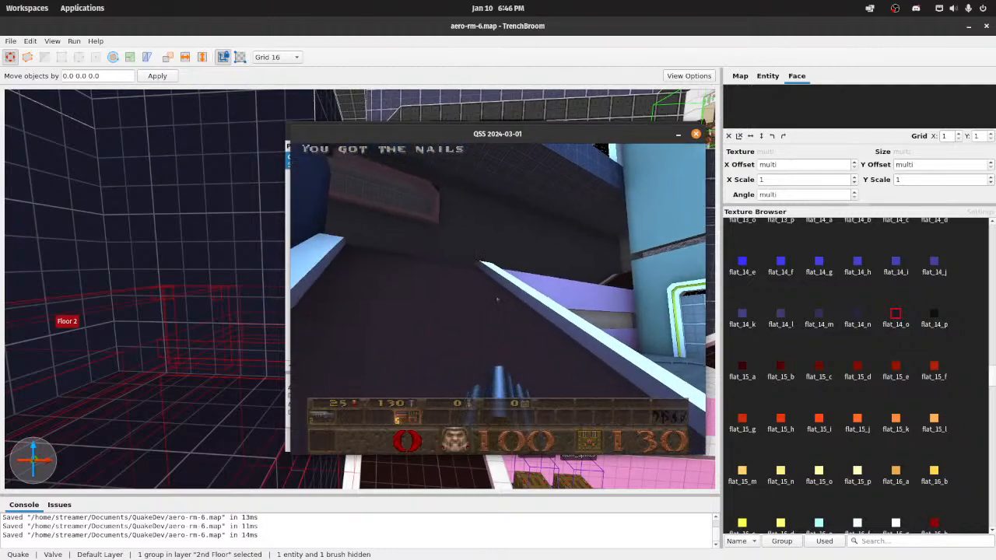
key(w)
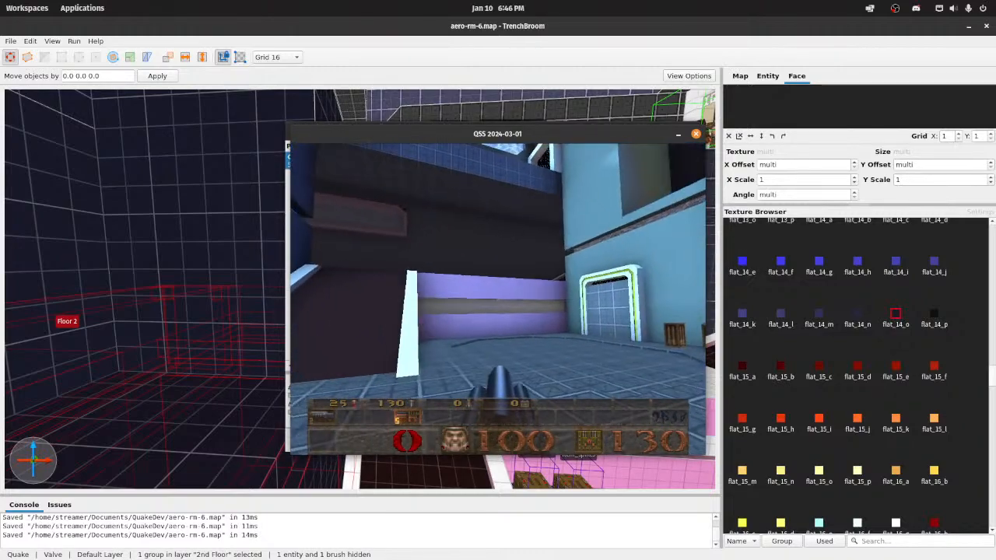
key(w)
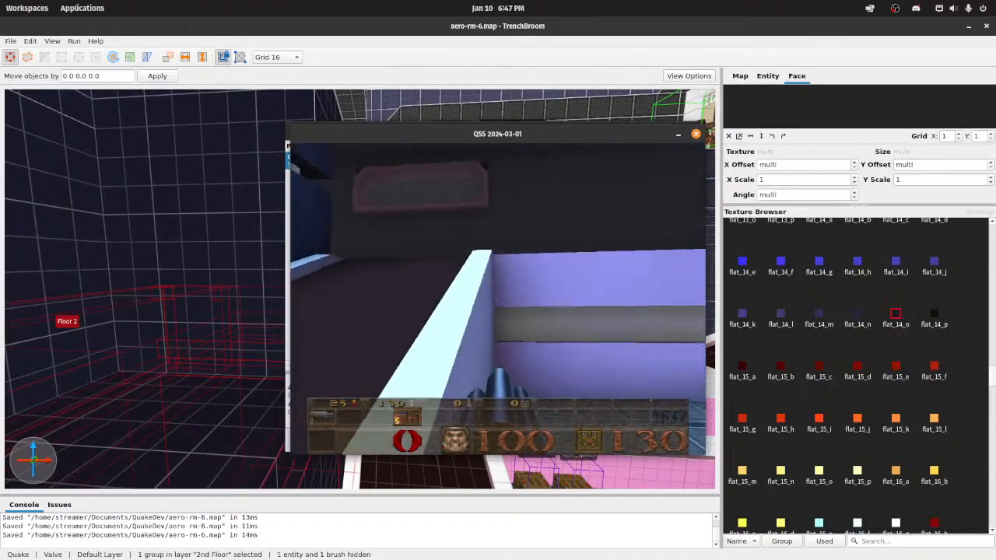
key(w)
key(d)
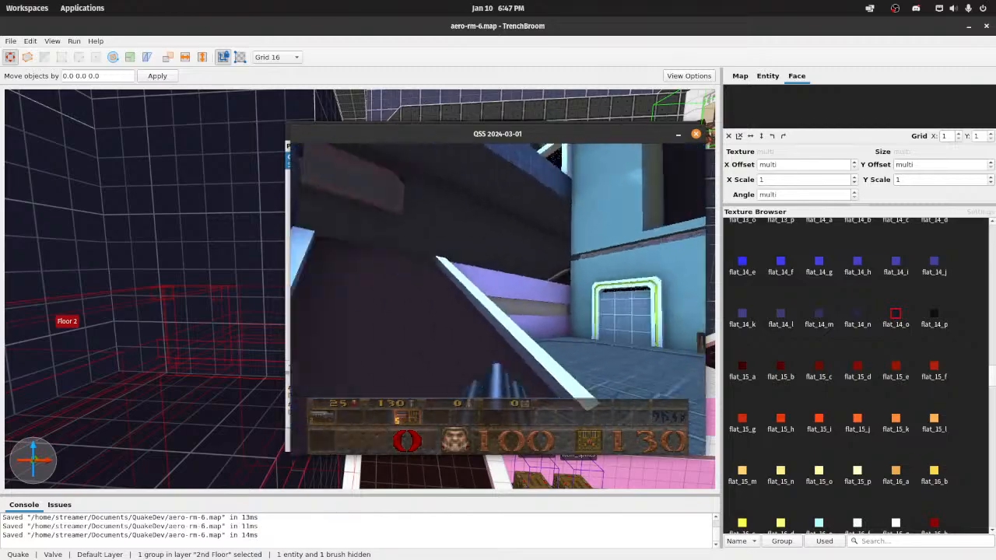
key(w)
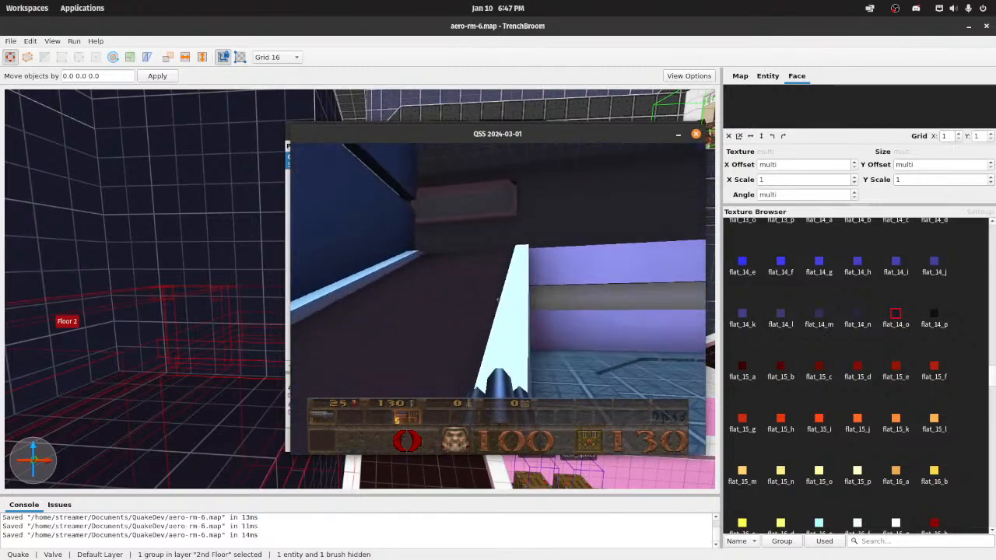
Step: Advance along the upper walkway into the windowed room, shooting the enemies and collecting their ammo
key(w)
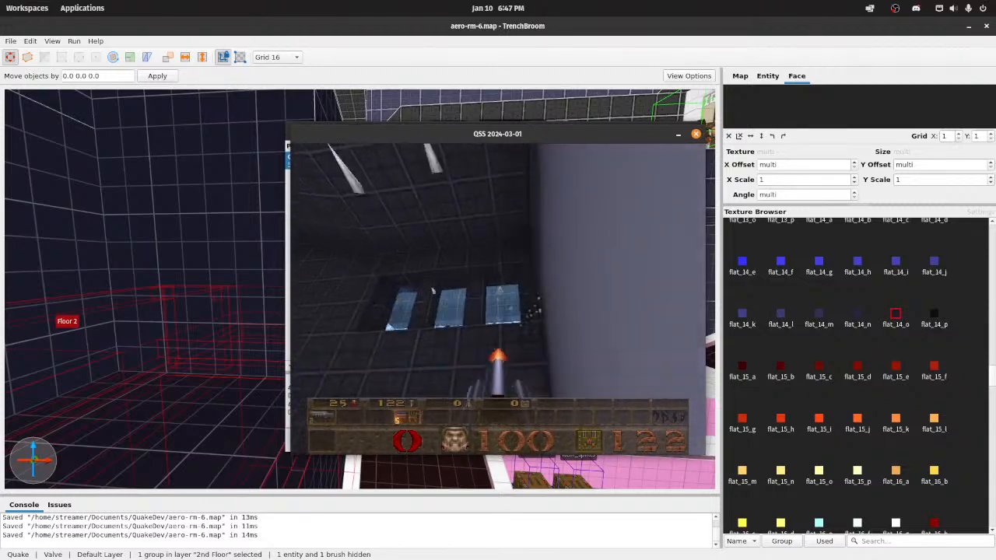
key(d)
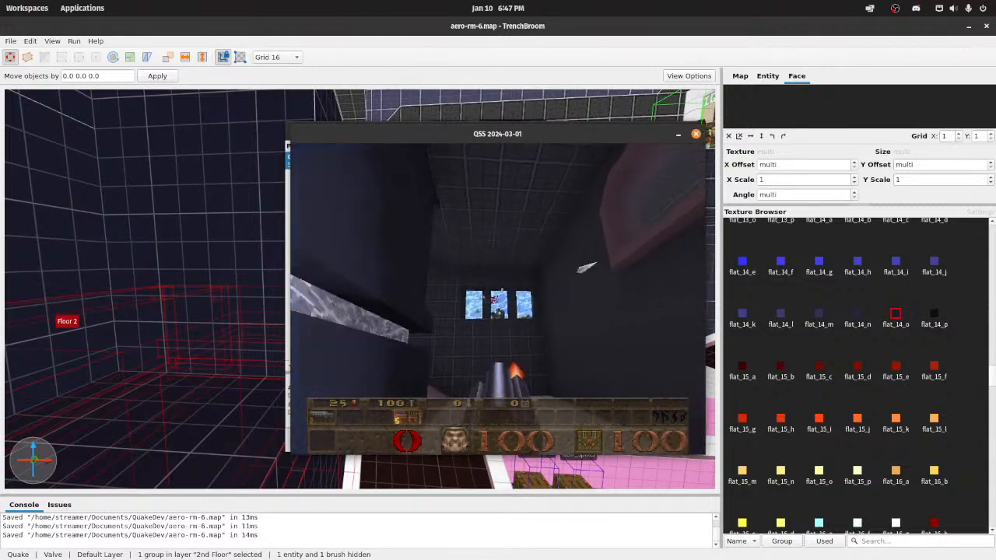
key(w)
click(498, 299)
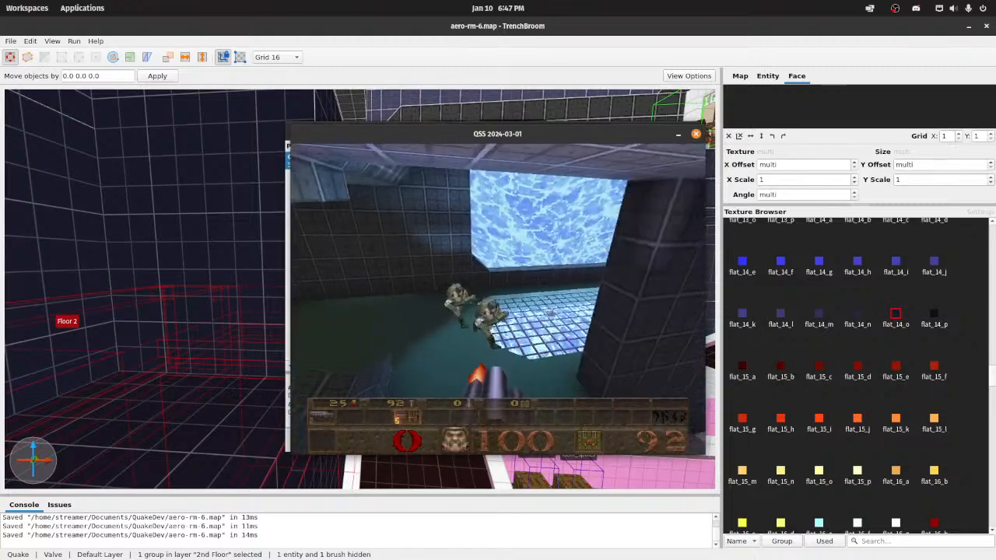
key(w)
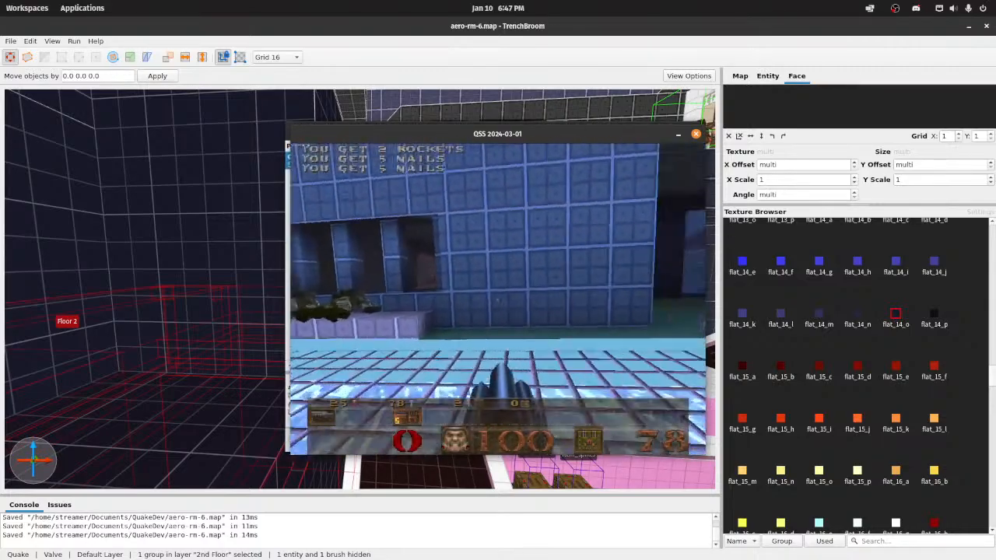
key(w)
click(498, 299)
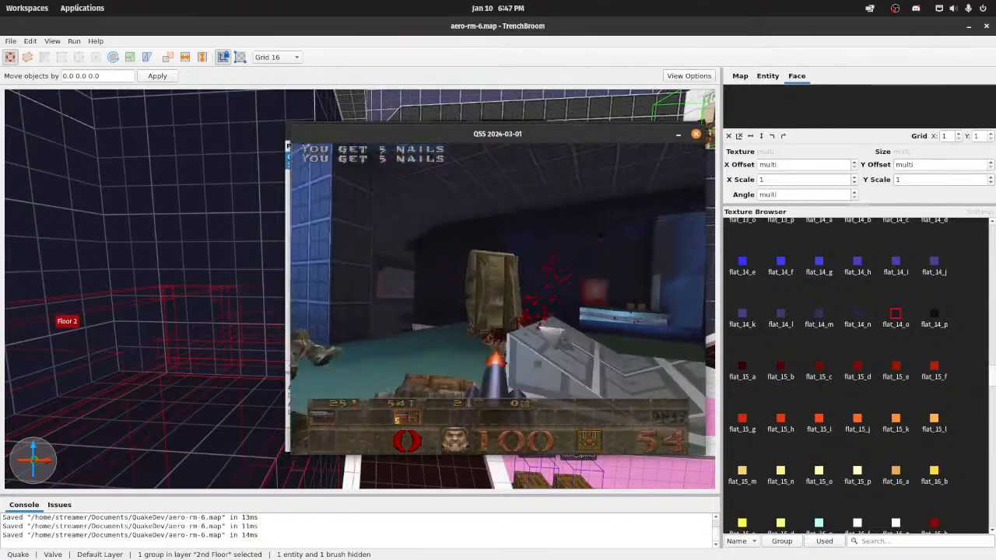
key(w)
click(498, 299)
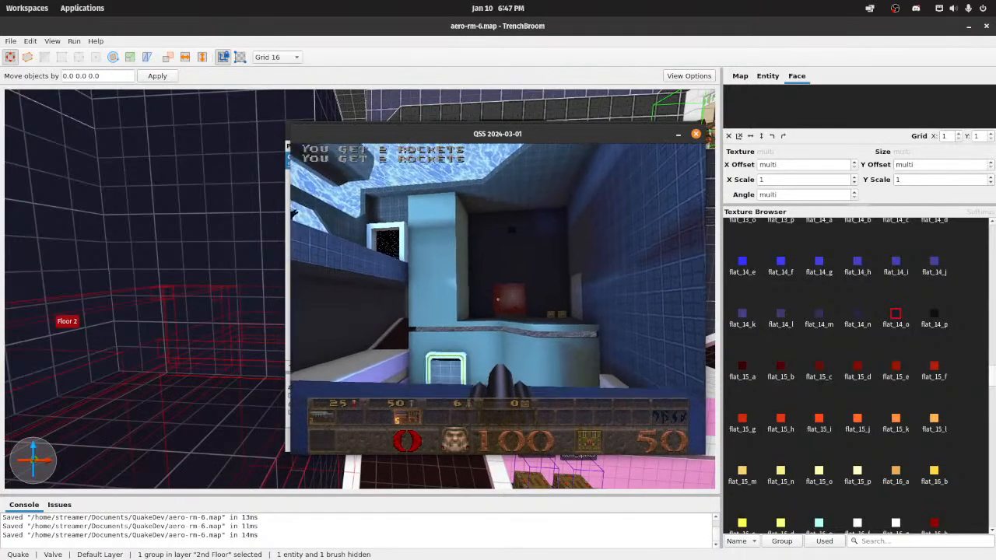
Step: Walk back along the ledges past the closed door and inspect the framed wall sign up close
key(w)
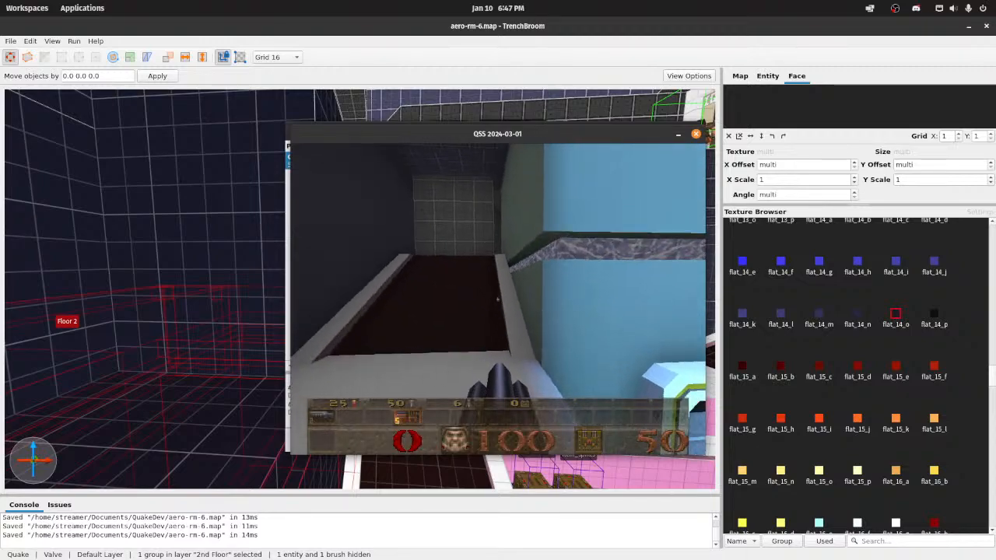
key(w)
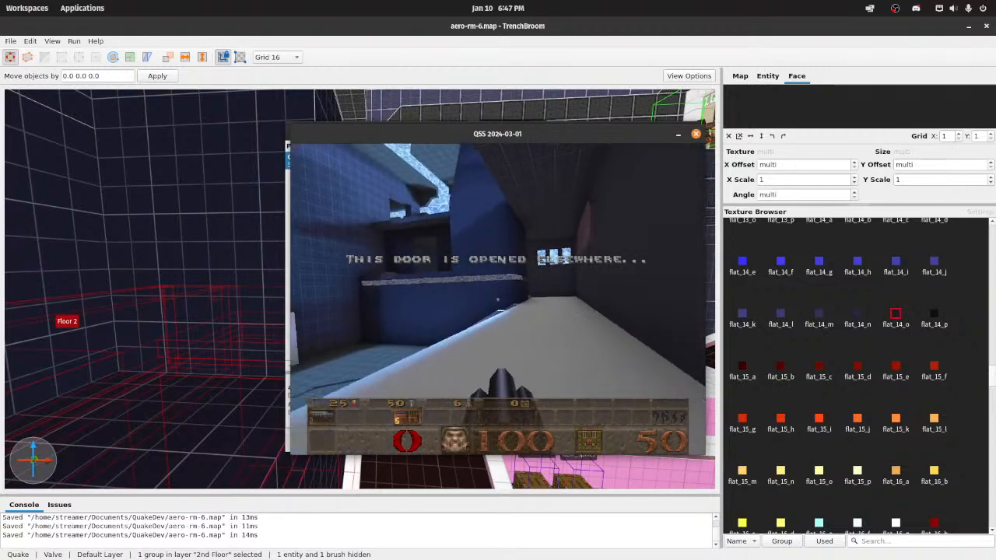
key(w)
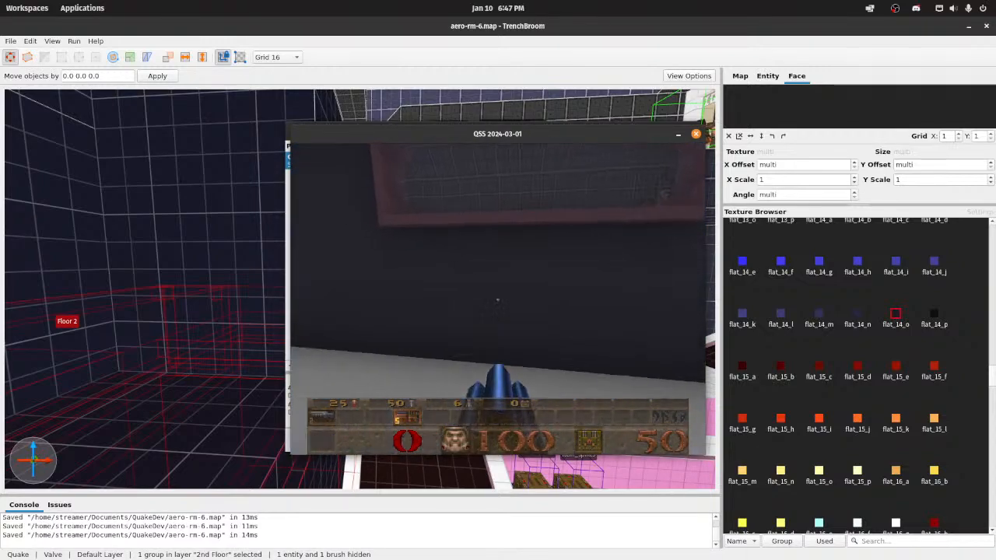
key(w)
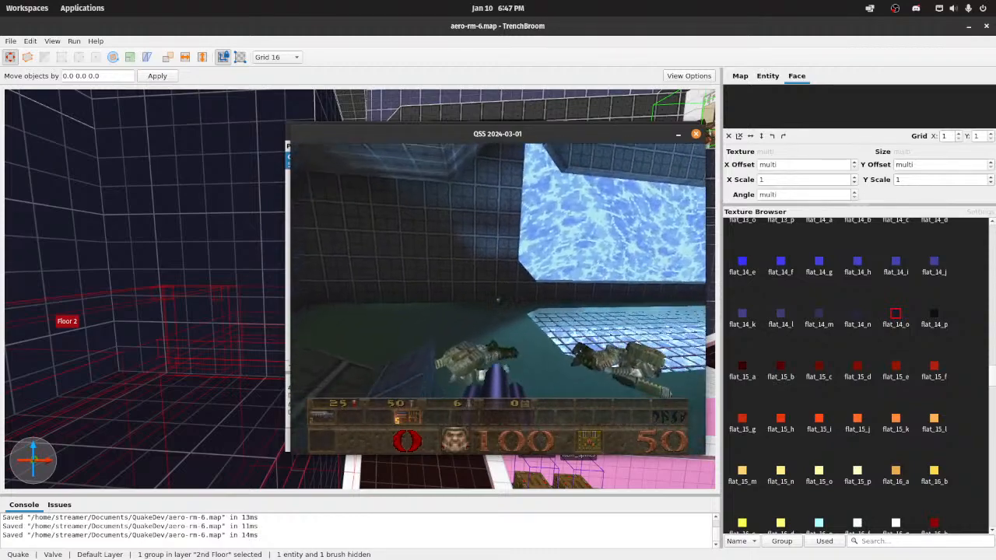
Step: Quit the playtest and close the Compile dialog
key(Escape)
key(Up)
key(Return)
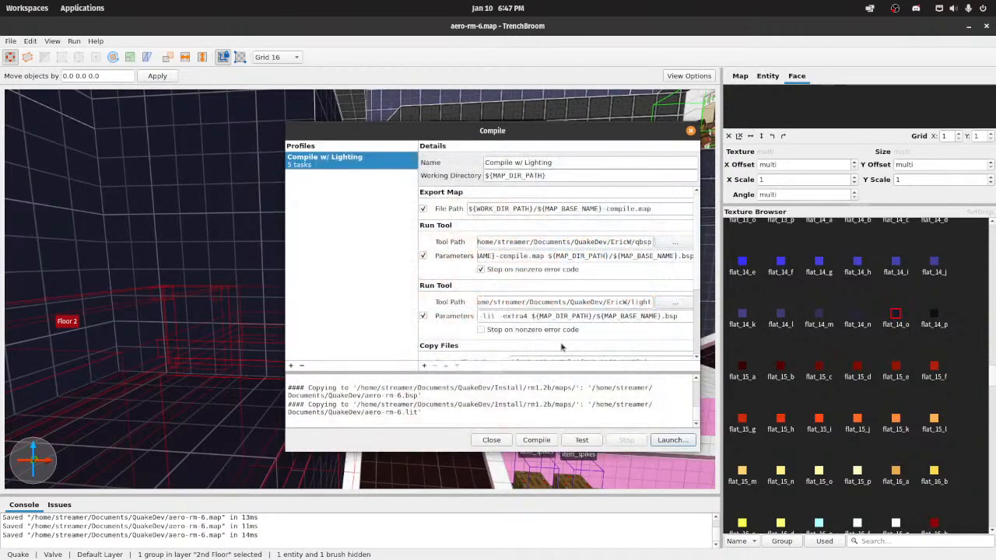
click(492, 440)
Step: Switch to the Files app and open the wally folder inside Applications
mouse_move(545, 543)
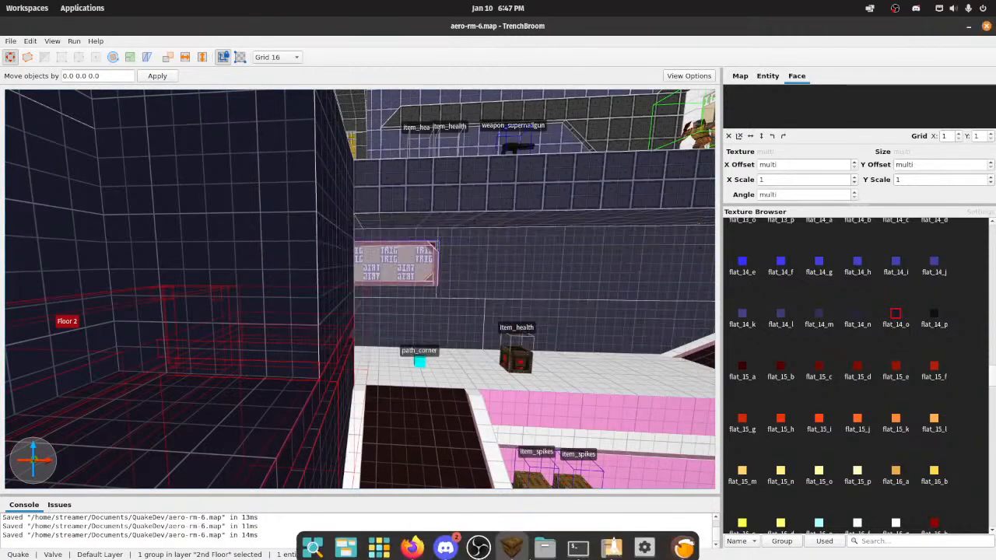
click(545, 540)
double_click(151, 84)
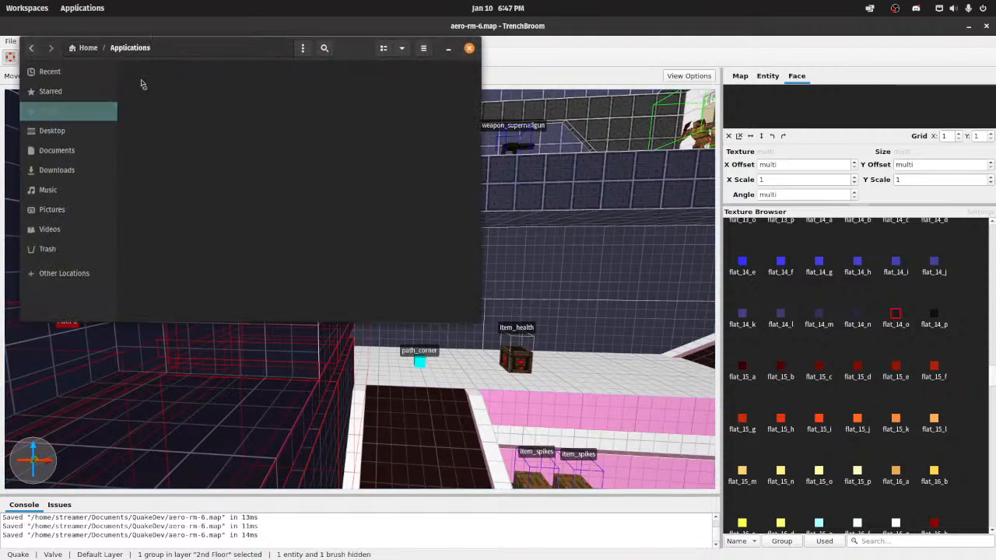
right_click(252, 163)
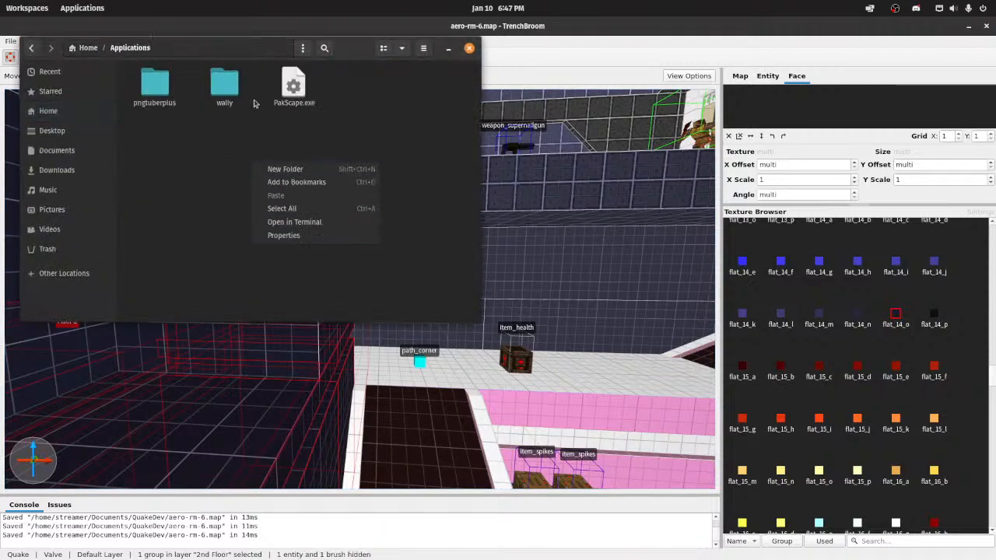
double_click(224, 87)
Step: Open a terminal in the wally folder and run "wine Wally.exe" to start the Wally texture editor
right_click(272, 227)
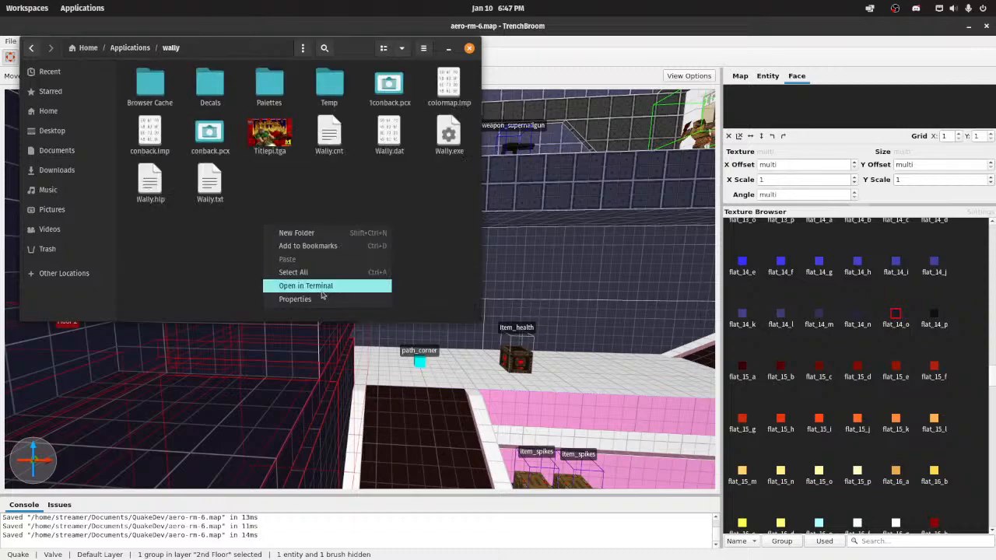
click(321, 287)
text(wine Wally.exe)
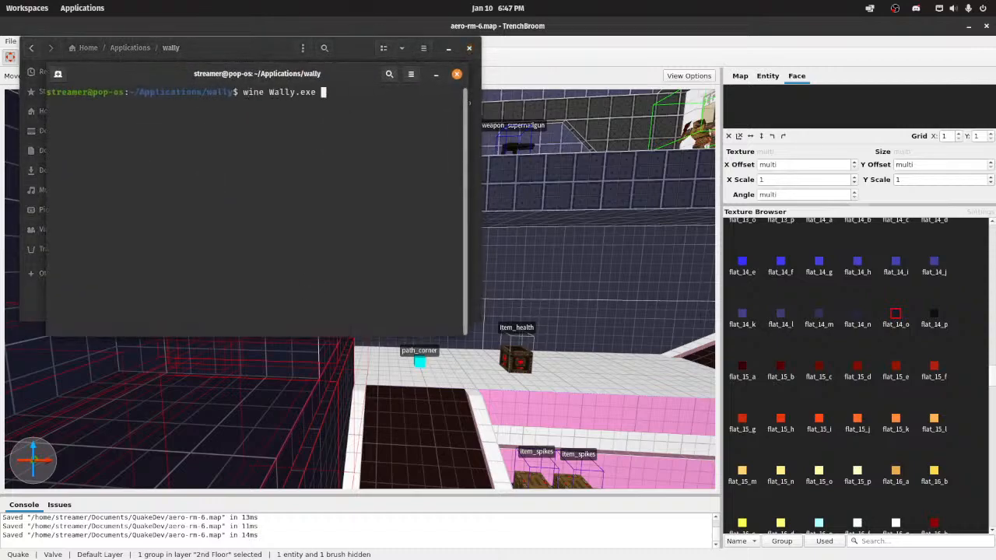
key(Return)
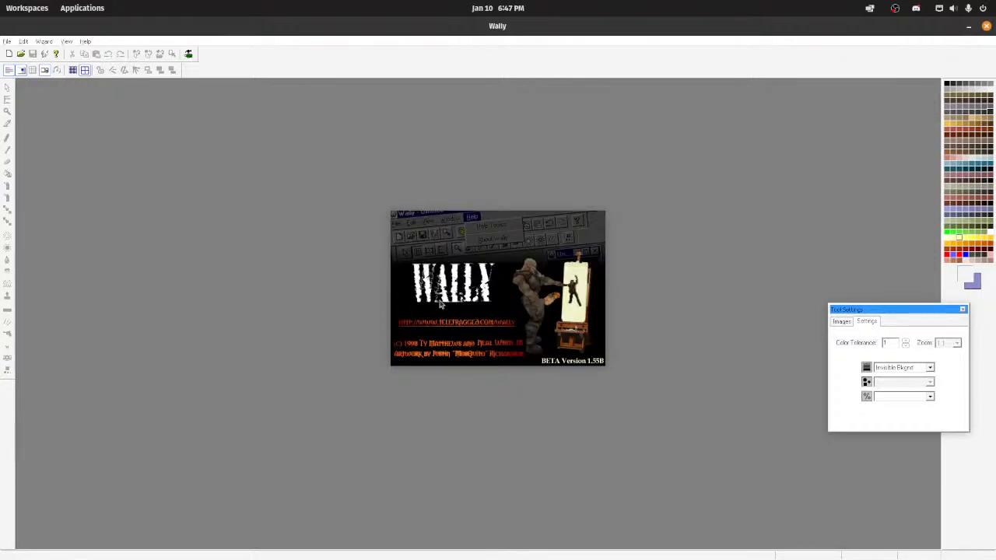
Step: Move the Tool Settings window inward and try to open the recent texture file blue_blok-2.mip
drag(915, 311, 746, 312)
click(7, 41)
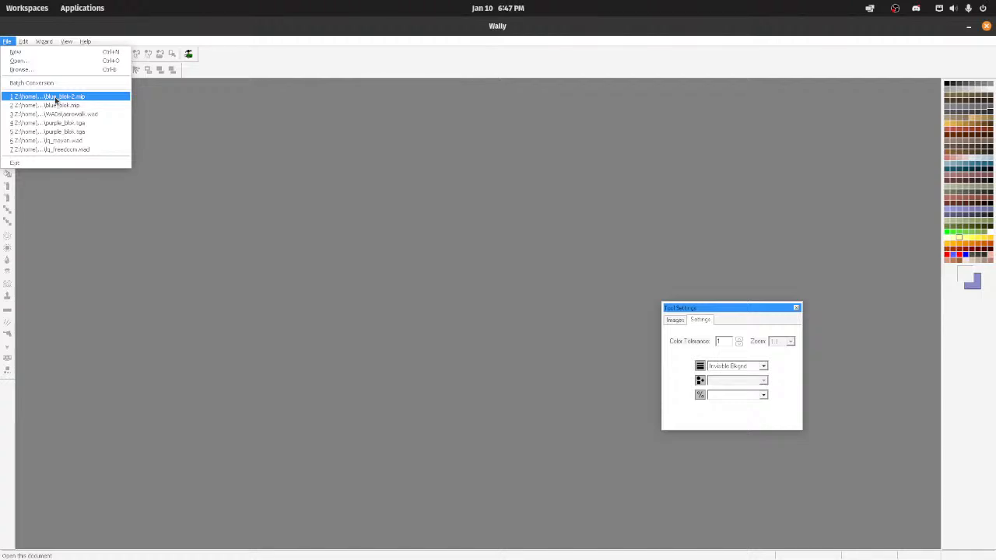
click(55, 97)
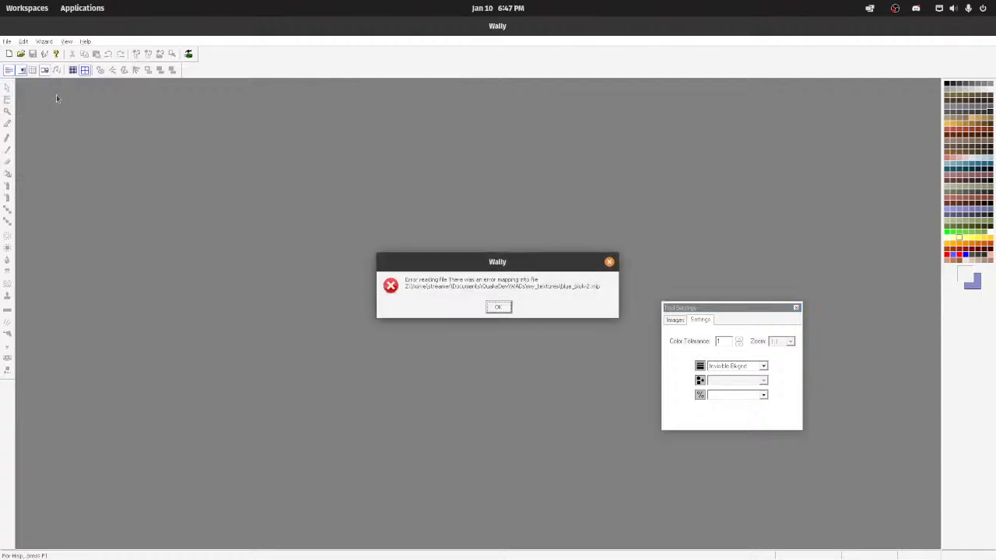
click(502, 308)
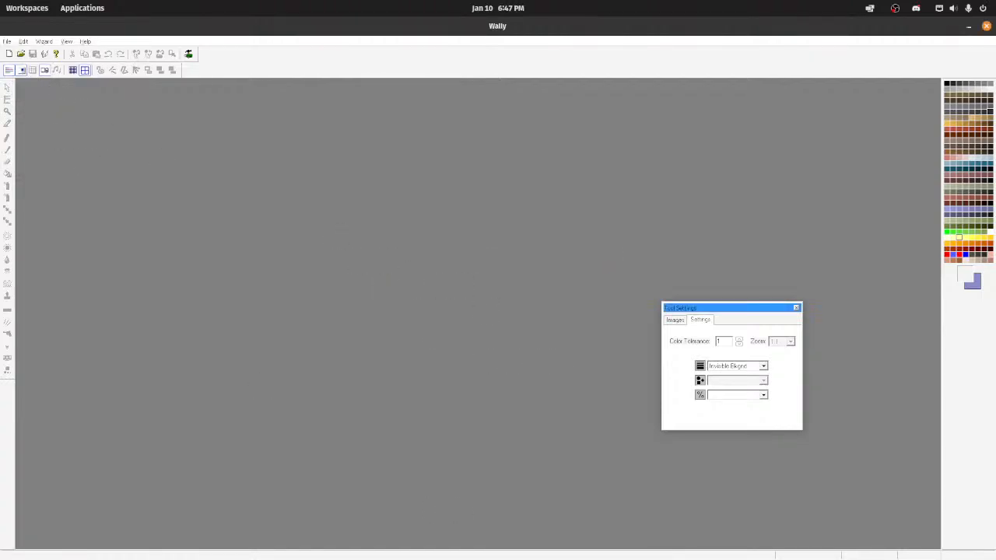
Step: Switch to the Files app and open the QuakeDev folder inside Documents
click(529, 541)
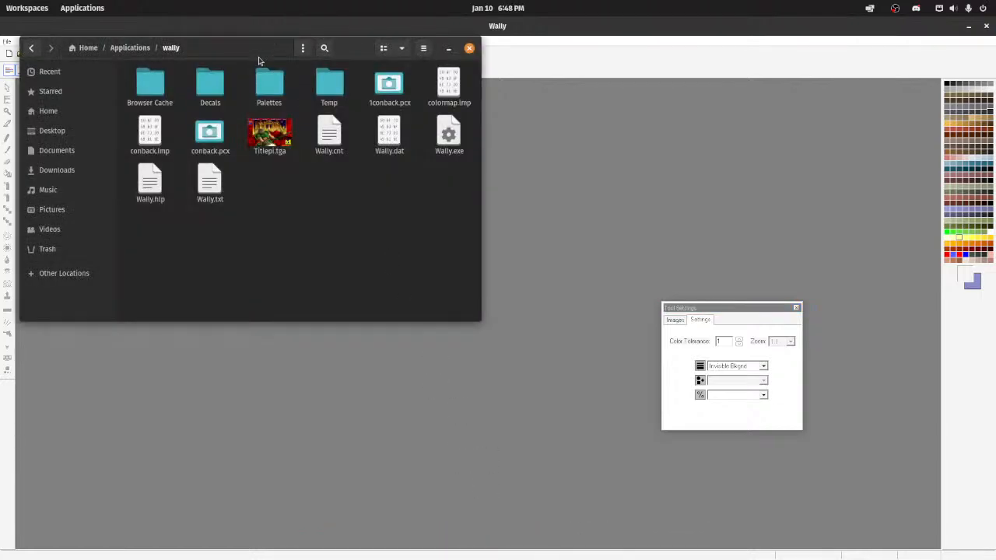
click(147, 50)
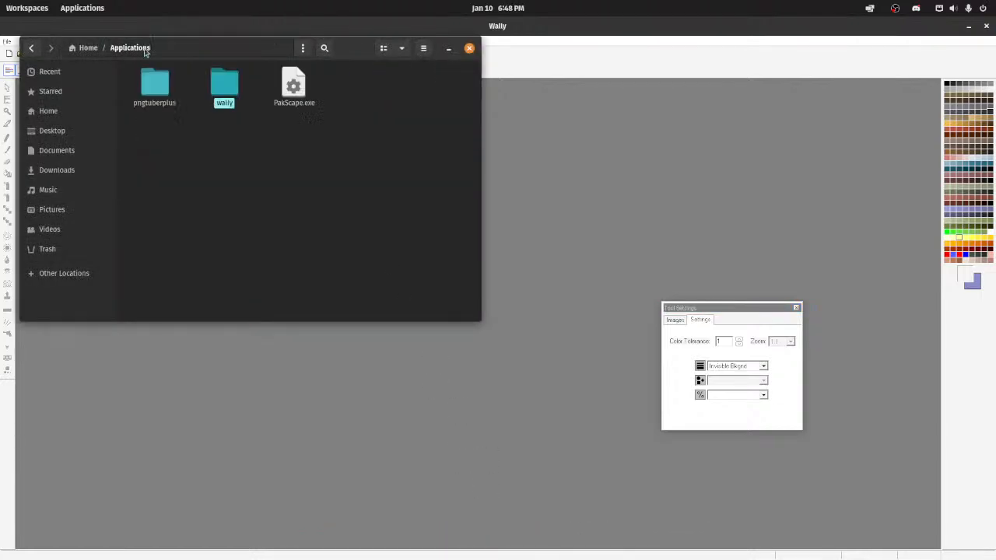
click(96, 48)
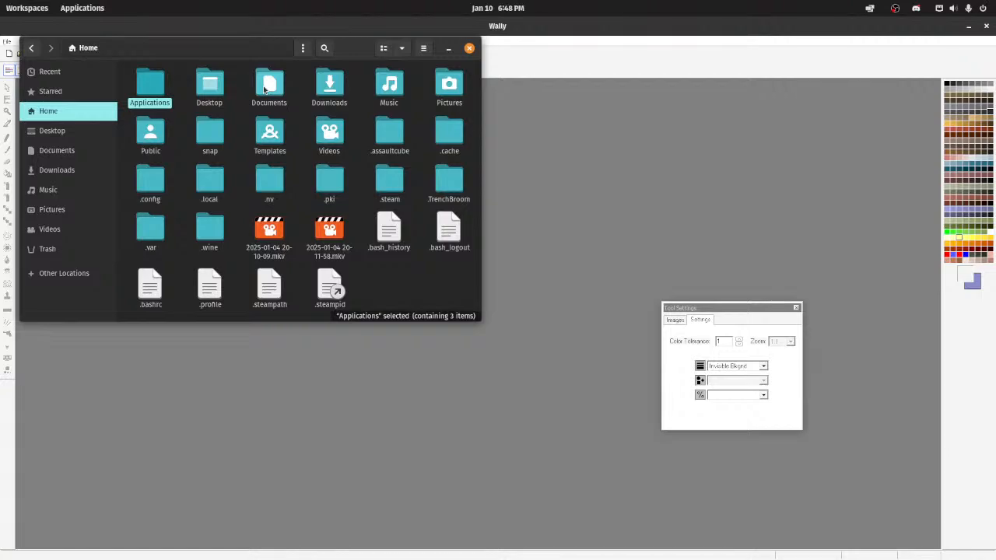
double_click(264, 88)
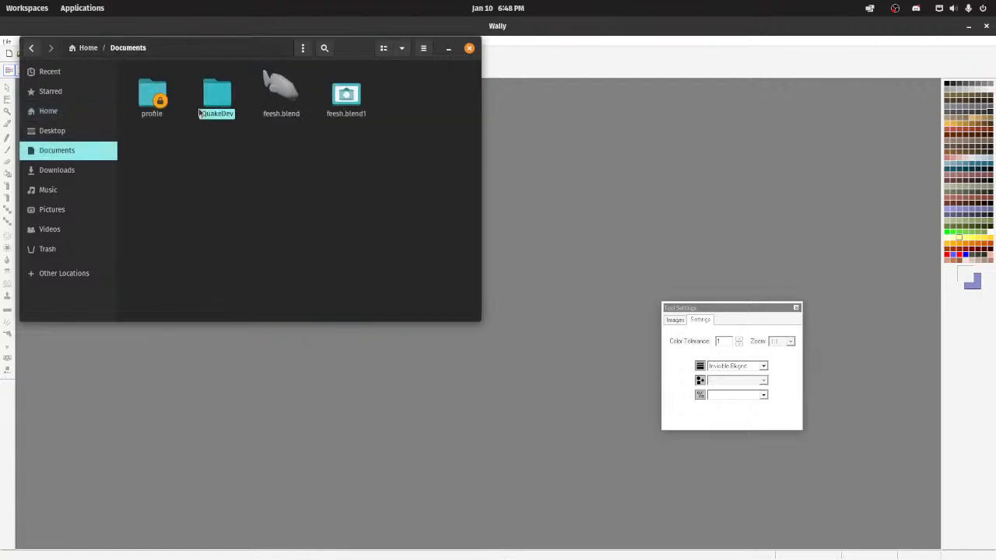
double_click(211, 87)
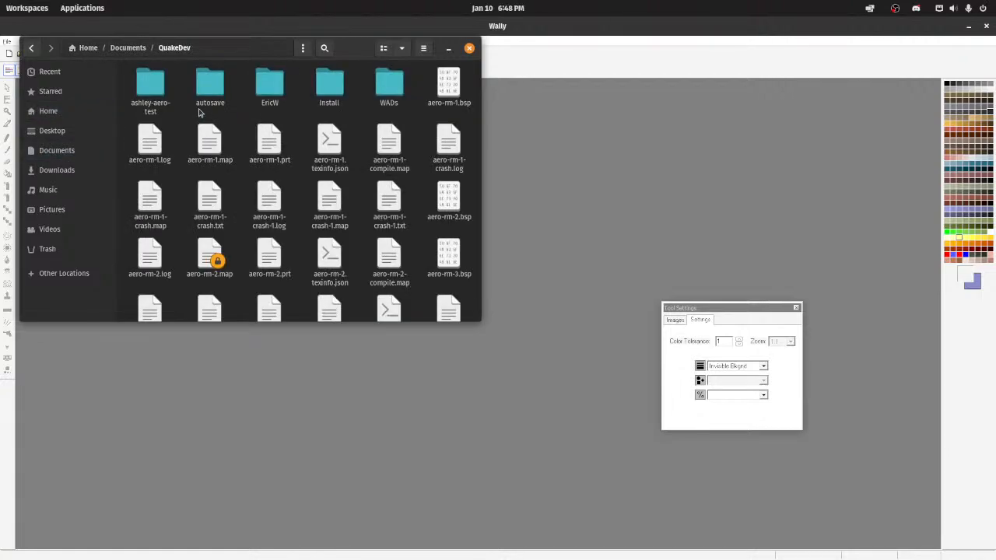
Step: Open the WADs folder inside QuakeDev and load aerowalk.wad into Wally
double_click(386, 93)
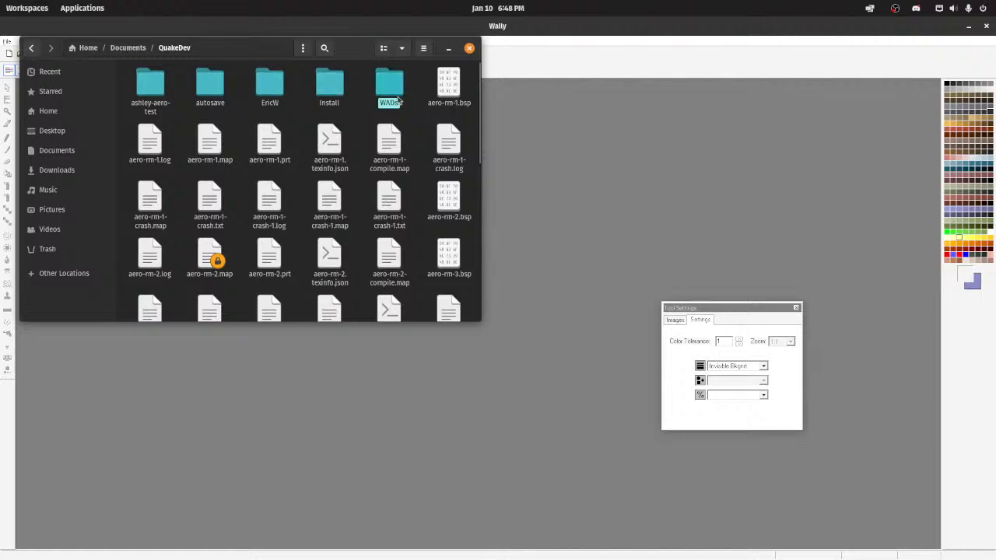
double_click(389, 84)
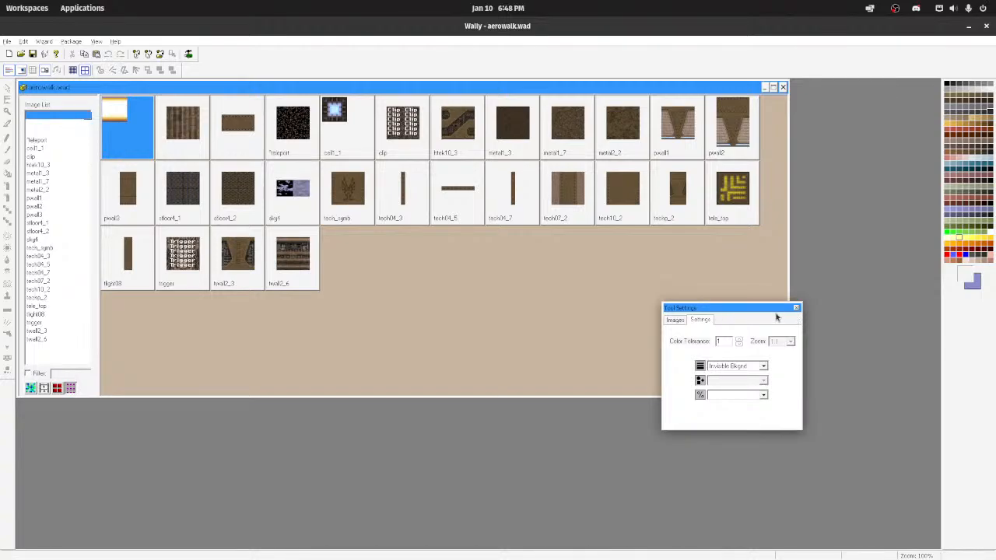
Step: Open the tech_symb texture from aerowalk.wad to examine it, moving its window inward, and close it again
double_click(347, 190)
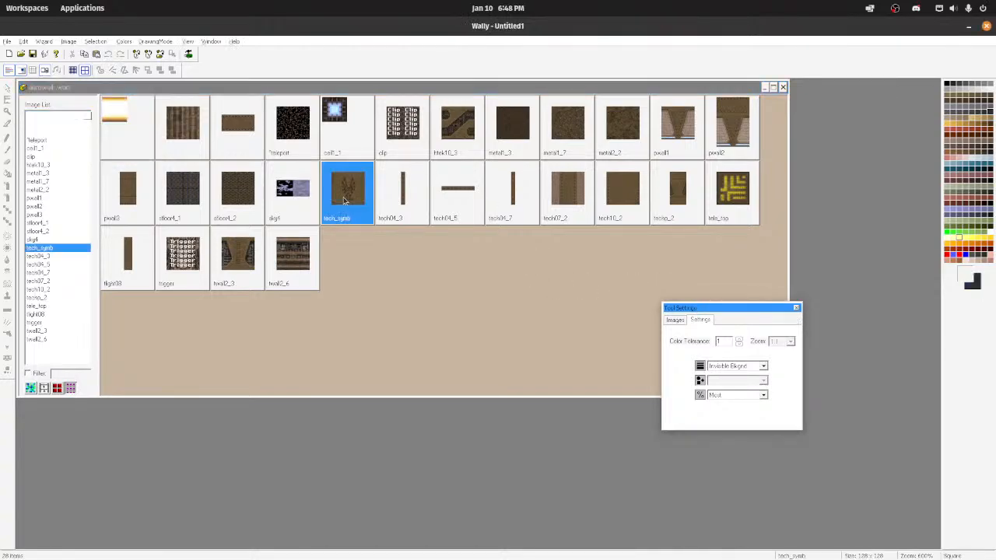
drag(245, 106, 372, 116)
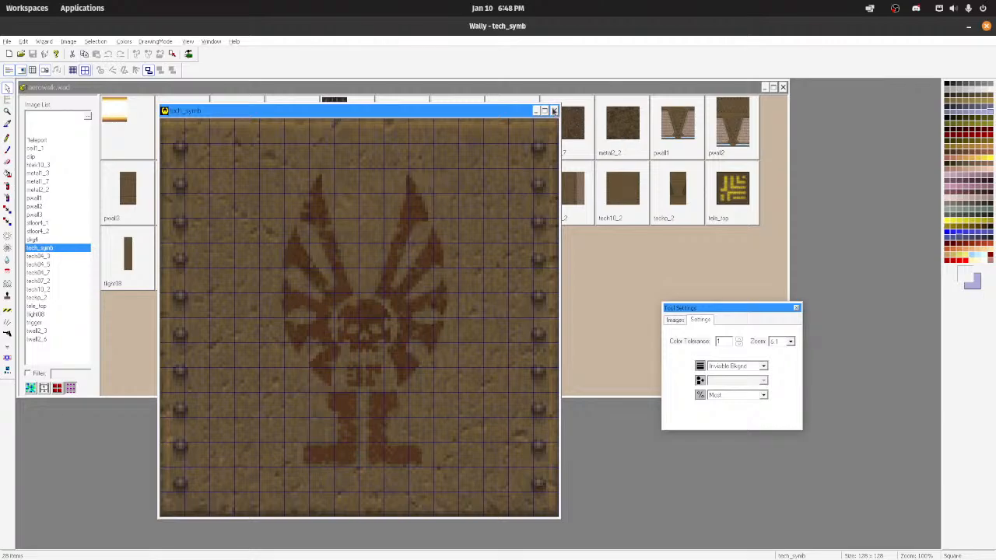
click(554, 111)
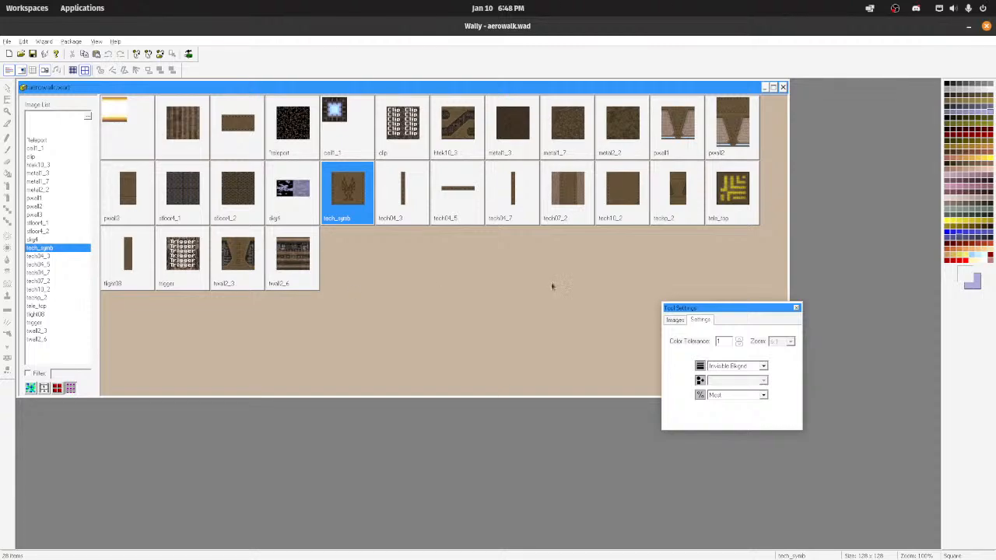
Step: Move the Tool Settings window clear of the aerowalk.wad package and try to open a recently used file
drag(724, 311, 863, 356)
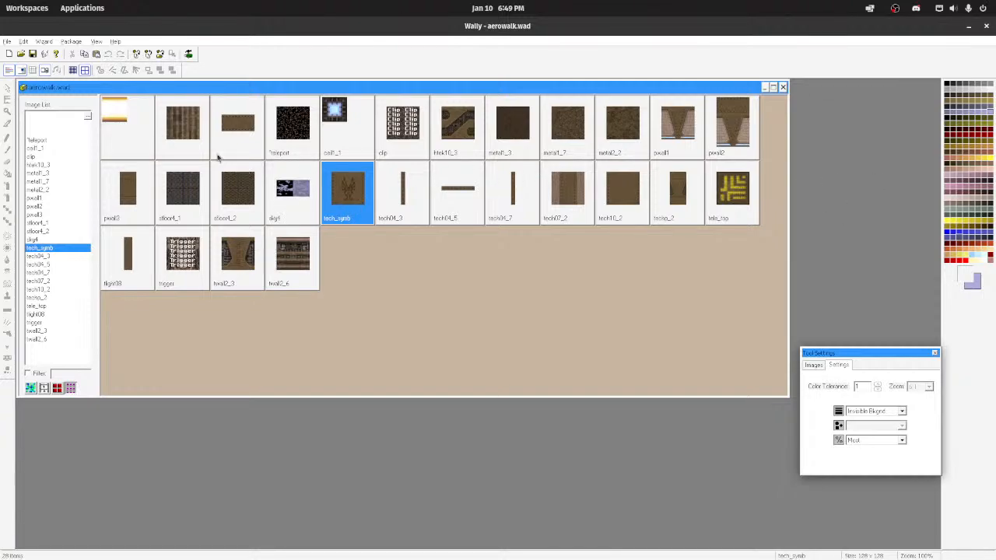
click(6, 41)
click(85, 141)
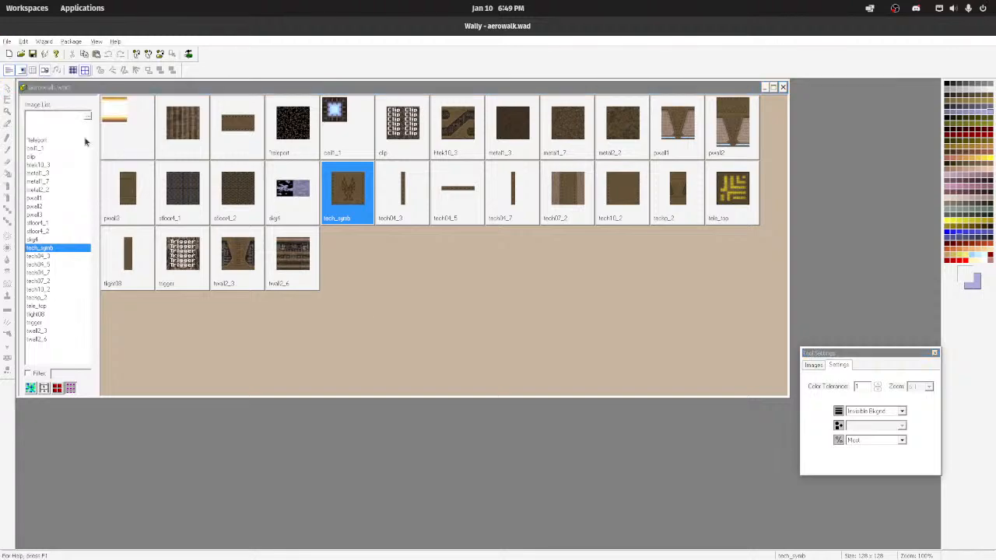
click(510, 309)
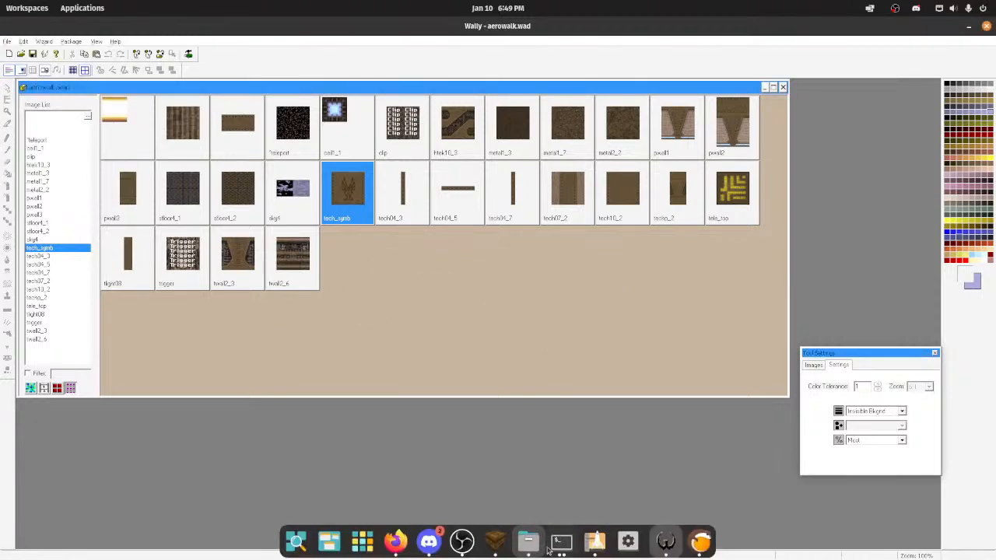
Step: Switch to the Files app and try to load blue_blok.mip from the my_textures folder into Wally
click(528, 540)
double_click(269, 84)
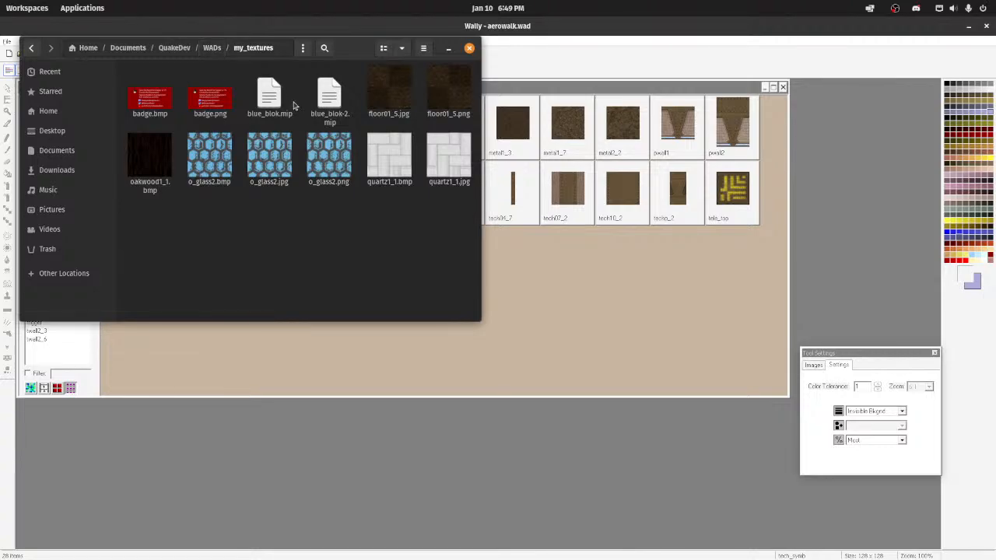
drag(292, 105, 746, 340)
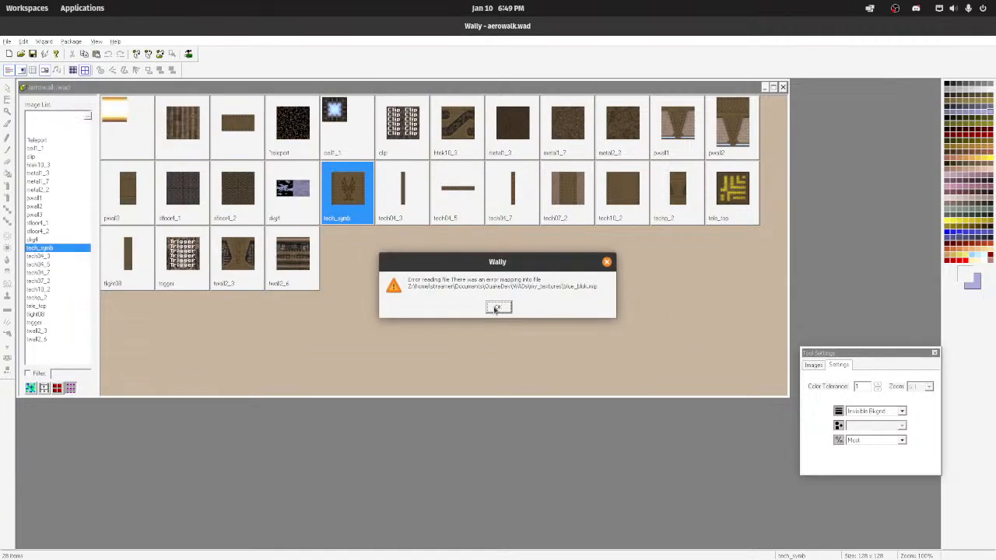
click(498, 308)
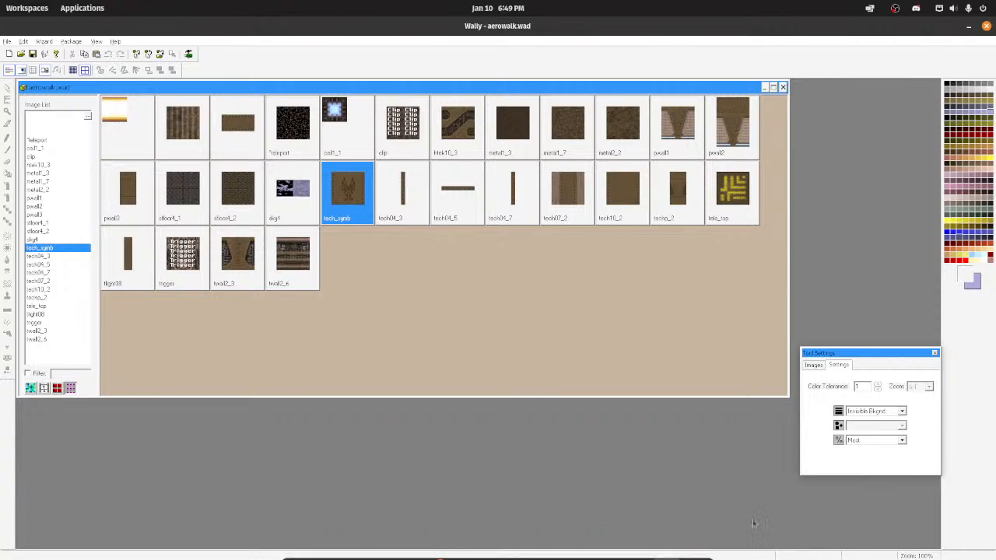
Step: Switch to Lutris and close it, returning to the Wally window
click(690, 549)
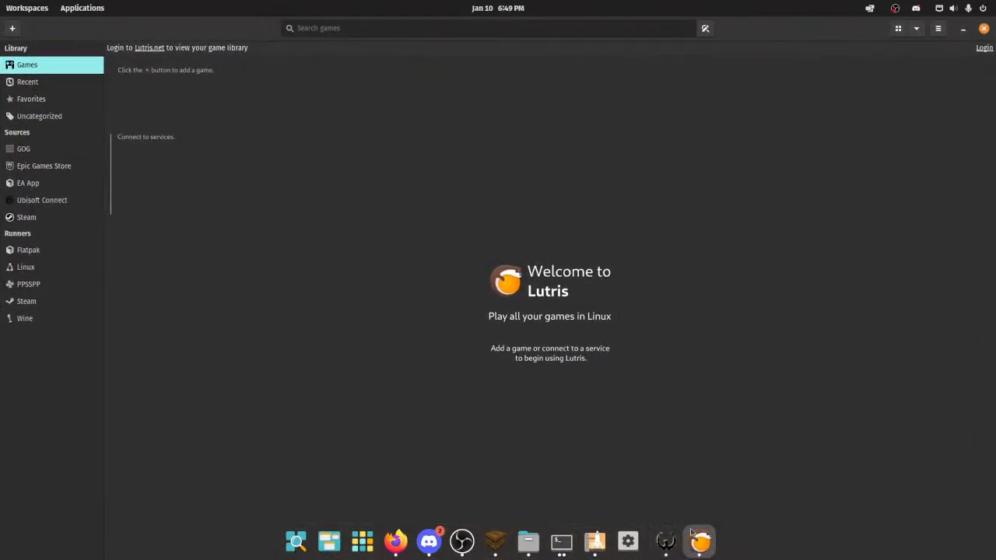
click(984, 29)
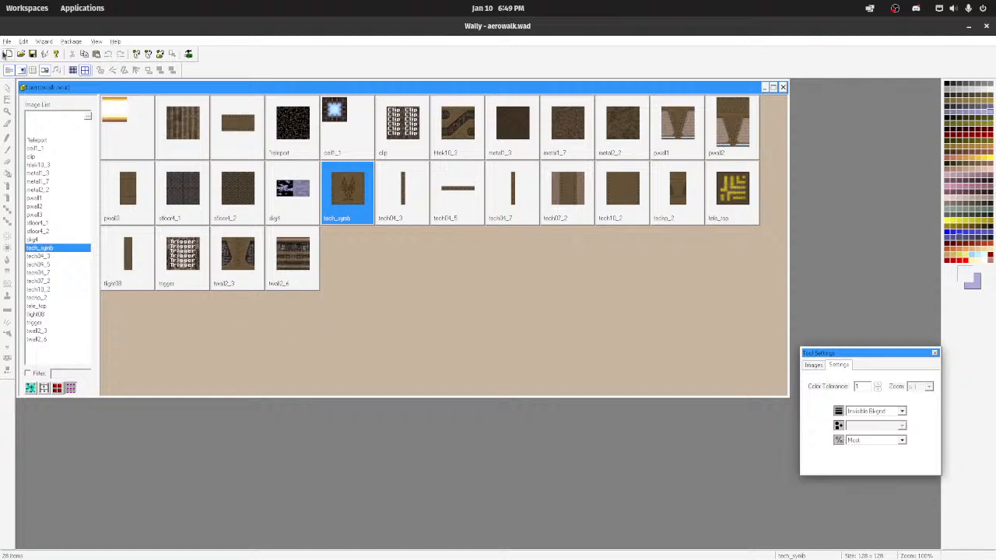
click(4, 43)
click(260, 373)
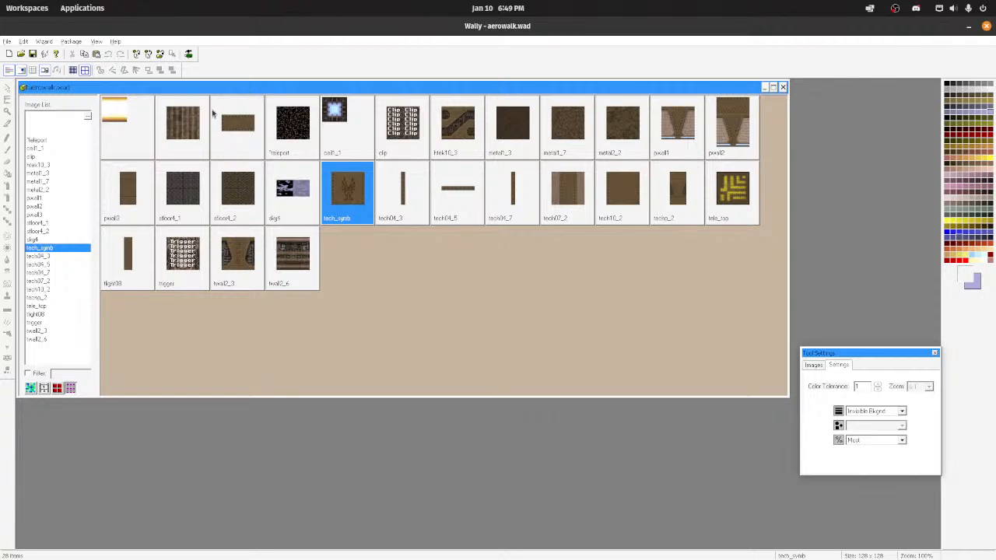
Step: Open the unnamed wide brown riveted texture in aerowalk.wad and maximize its window
double_click(251, 137)
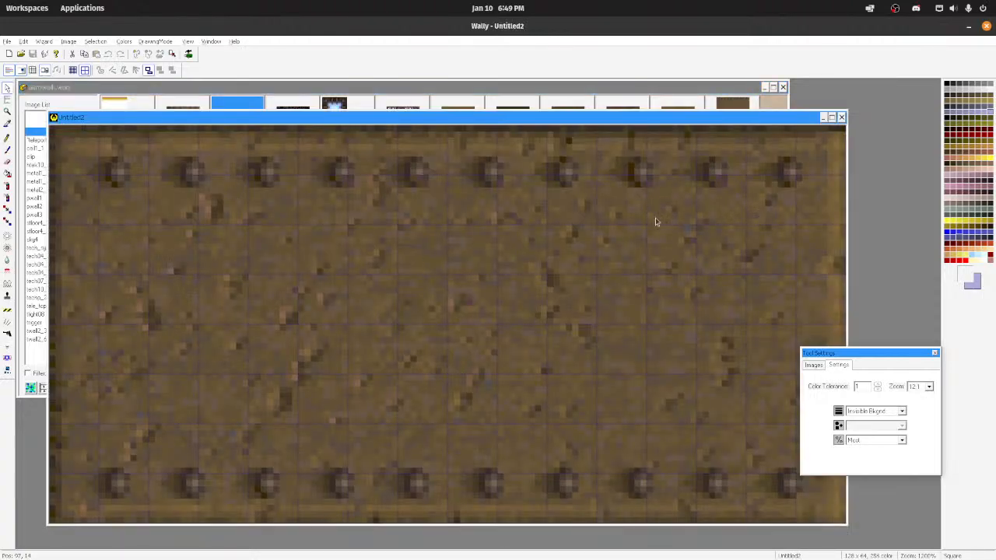
click(832, 118)
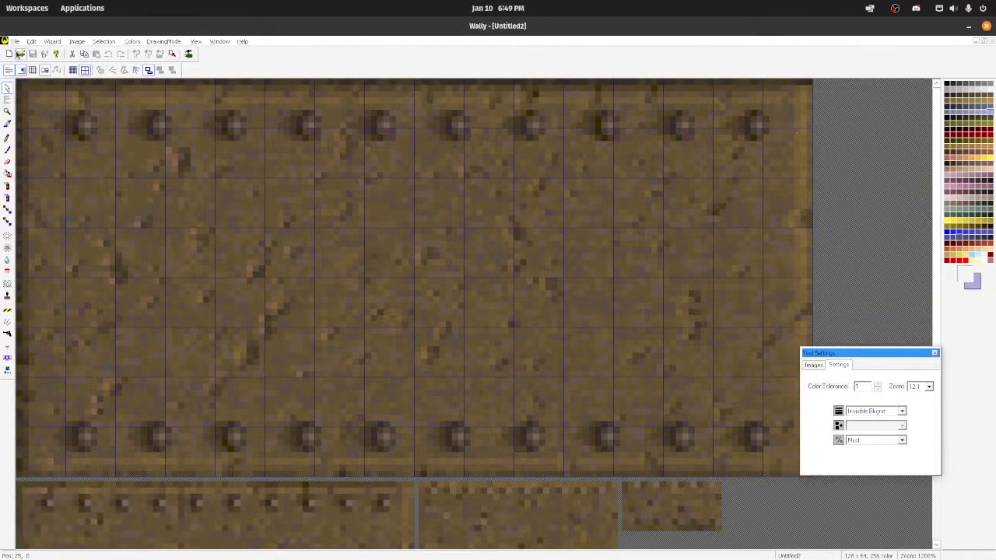
Step: Open lq_mayan.wad from the LibreQuake WADs folder and move the Tool Settings window off the lower texture rows
click(15, 41)
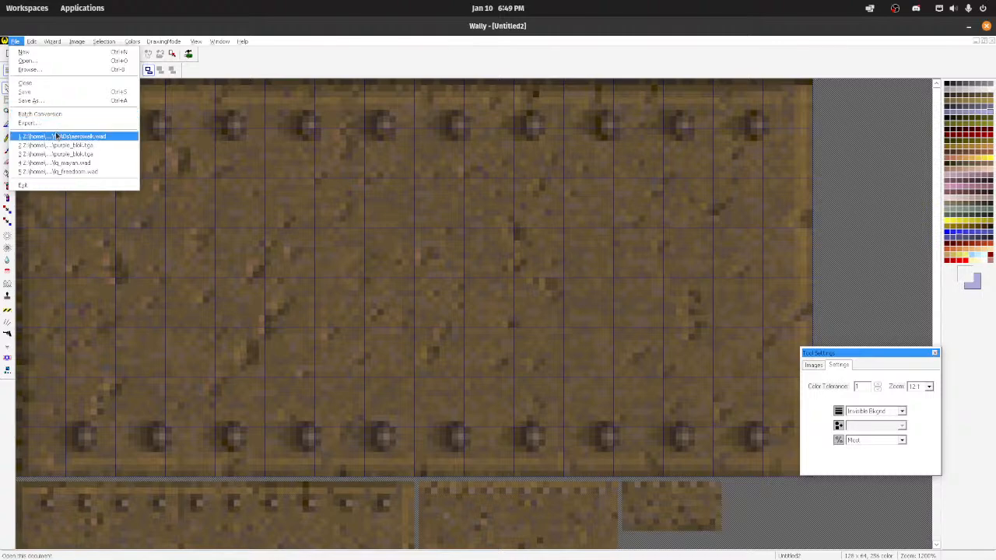
click(26, 61)
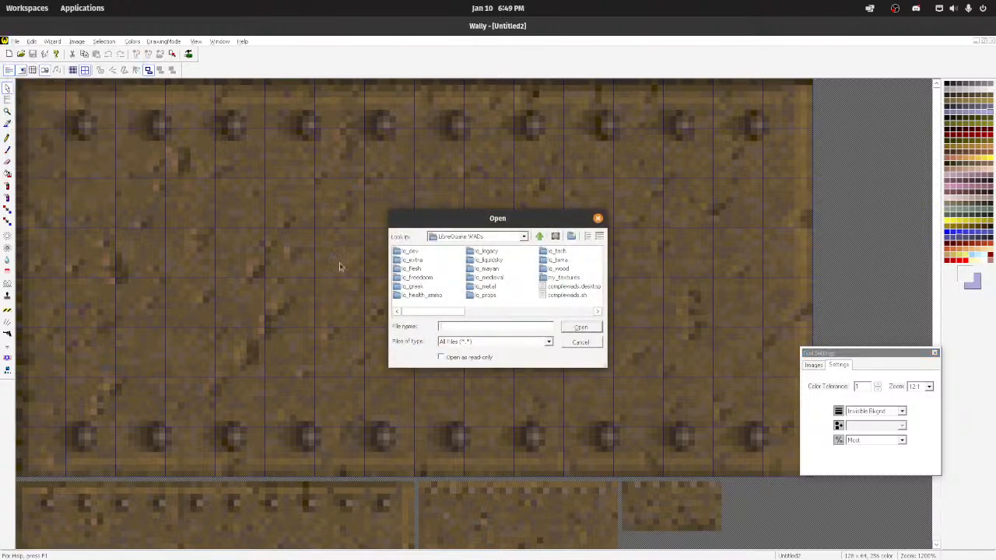
scroll(483, 286, down, 2)
double_click(440, 278)
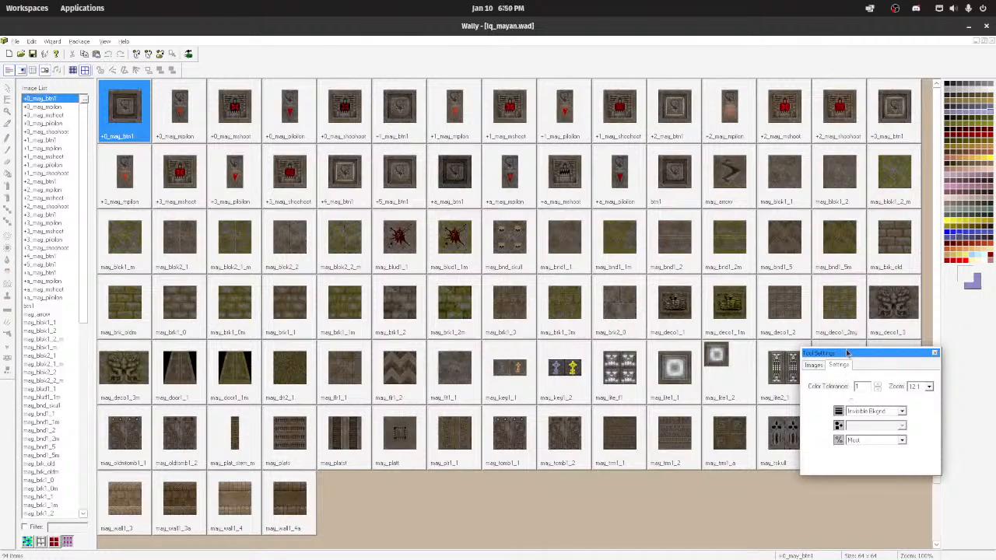
drag(847, 353, 823, 99)
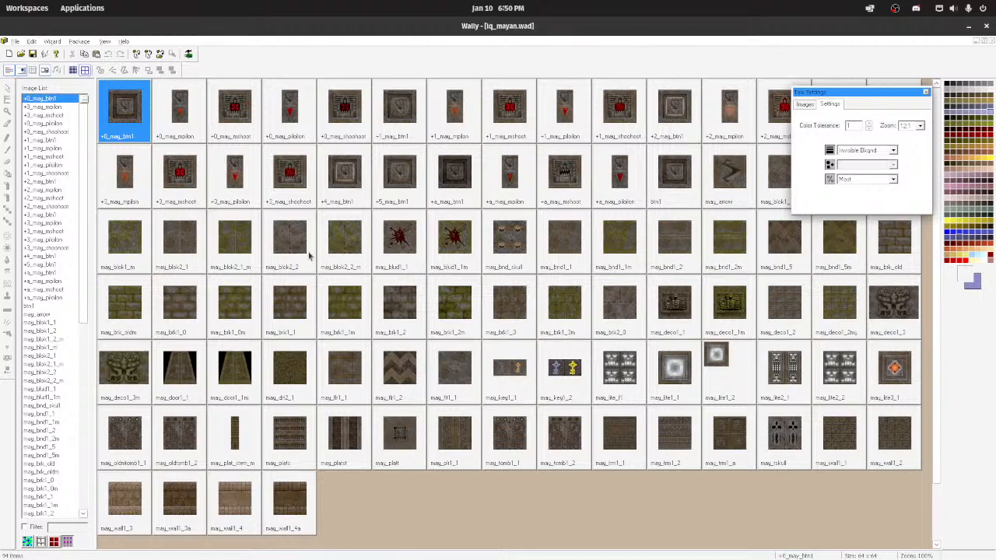
Step: Open lq_metal.wad from the LibreQuake WADs folder
click(15, 41)
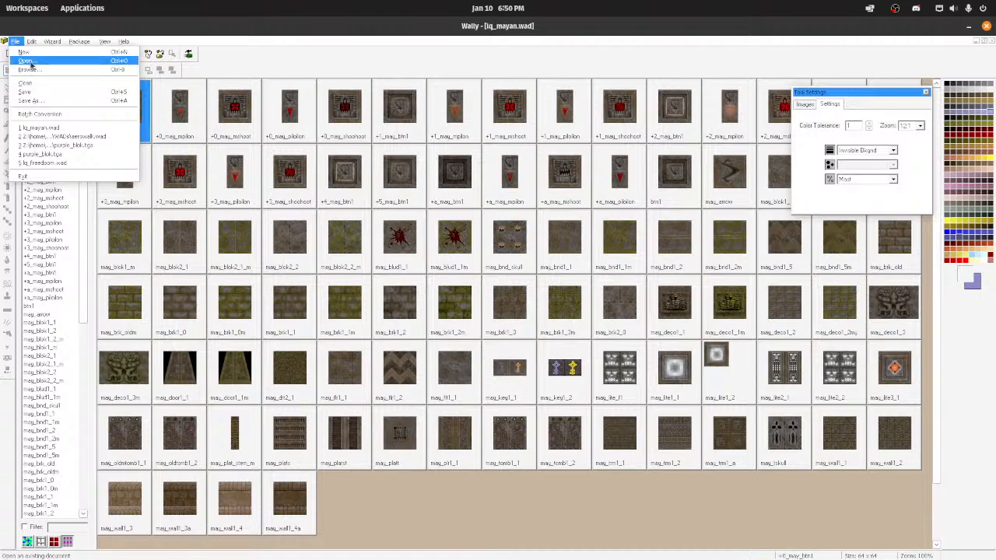
click(27, 61)
scroll(526, 277, right, 2)
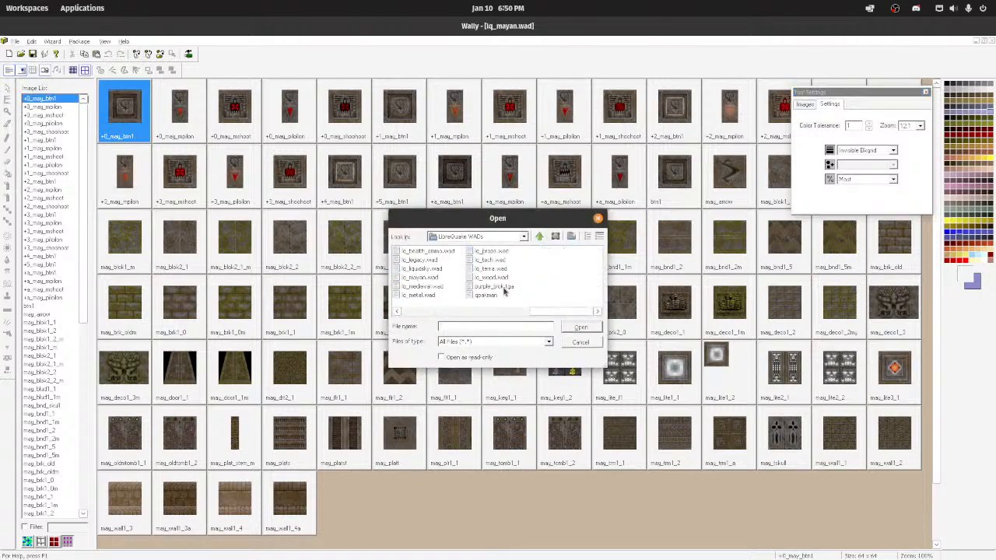
double_click(413, 295)
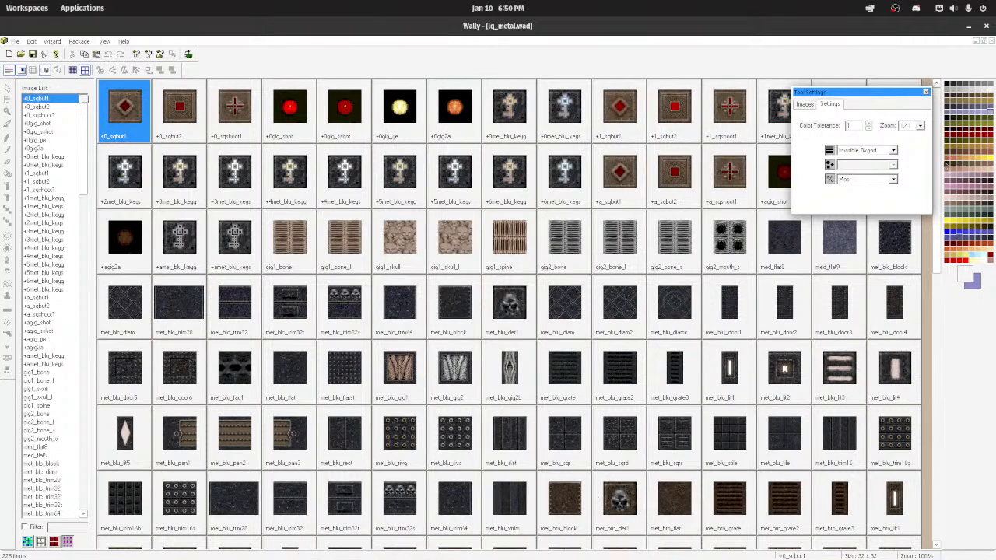
Step: Find the met_gry_trim64 texture in lq_metal.wad and open it for editing
drag(938, 268, 934, 468)
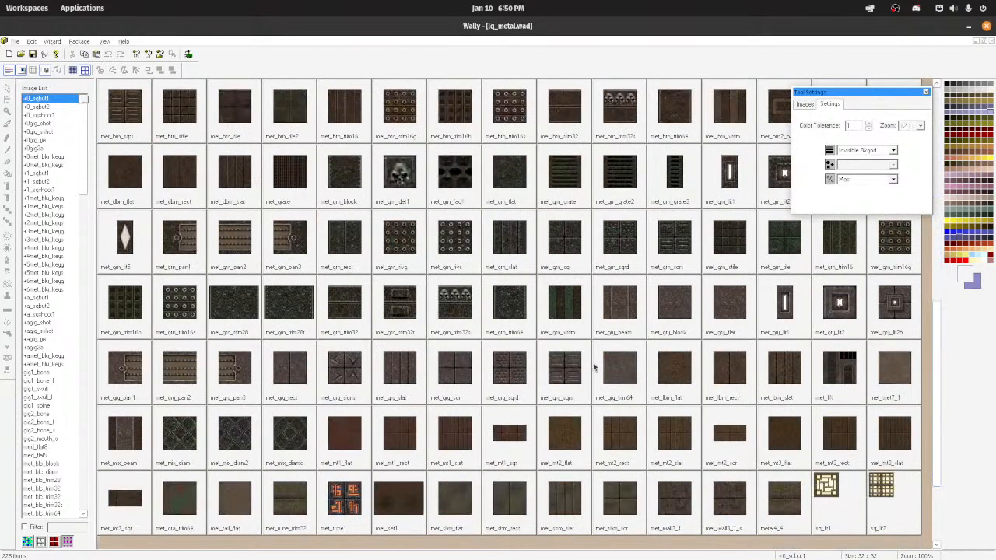
double_click(632, 371)
scroll(155, 332, down, 4)
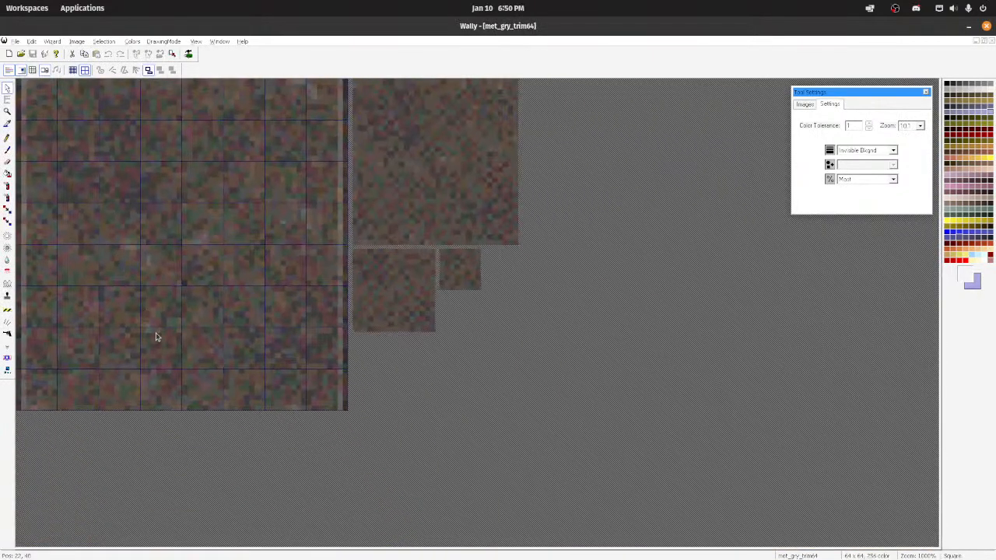
scroll(156, 332, up, 3)
scroll(196, 331, down, 1)
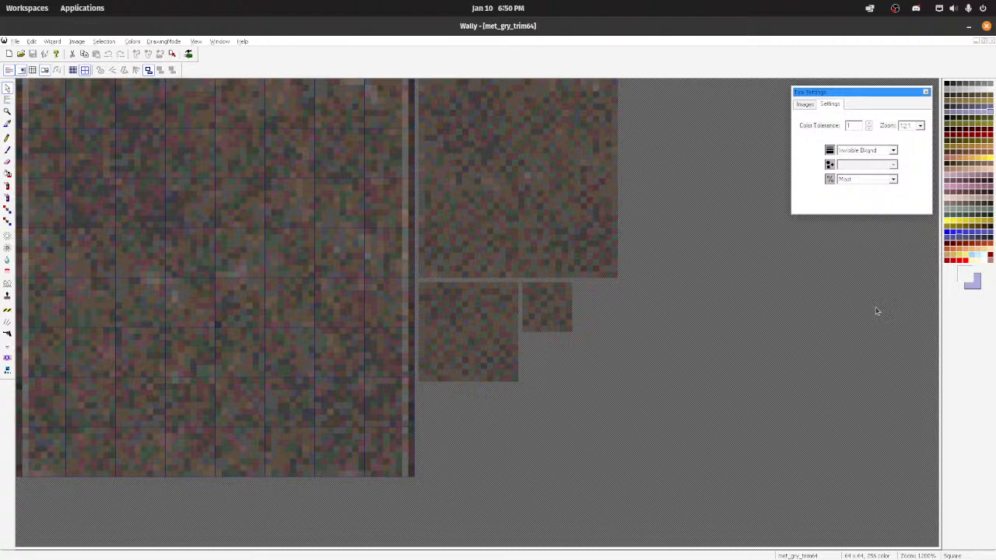
Step: Select the 3-pixel round colour replacement brush and sample colours from the met_gry_trim64 texture
click(8, 211)
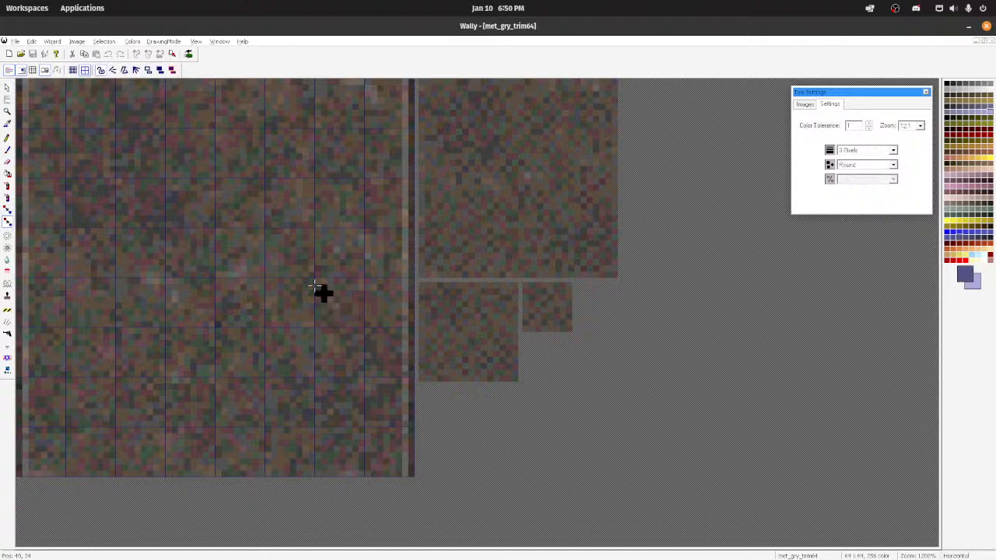
ctrl+click(59, 100)
ctrl+click(280, 312)
ctrl+scroll(272, 221, down, 7)
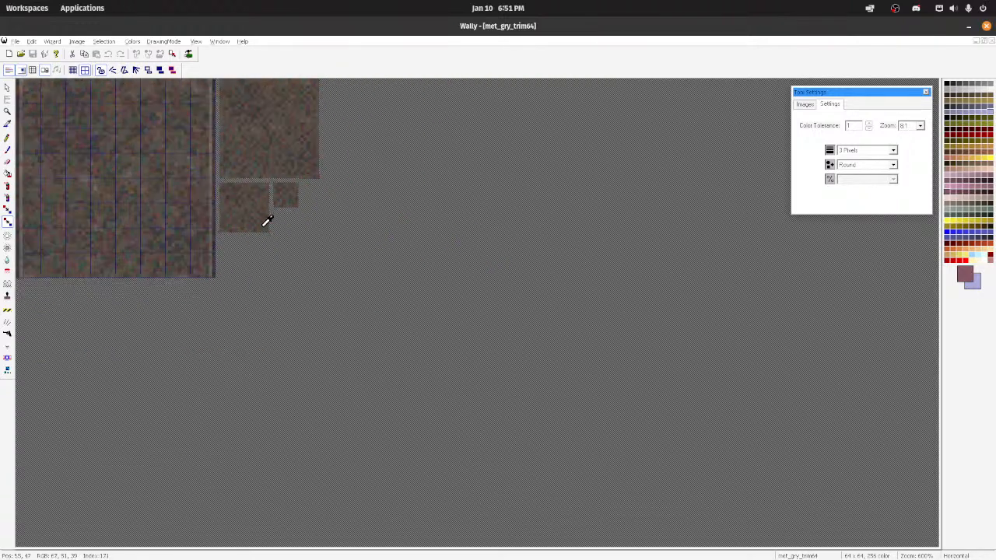
ctrl+scroll(121, 207, up, 7)
ctrl+scroll(136, 203, down, 1)
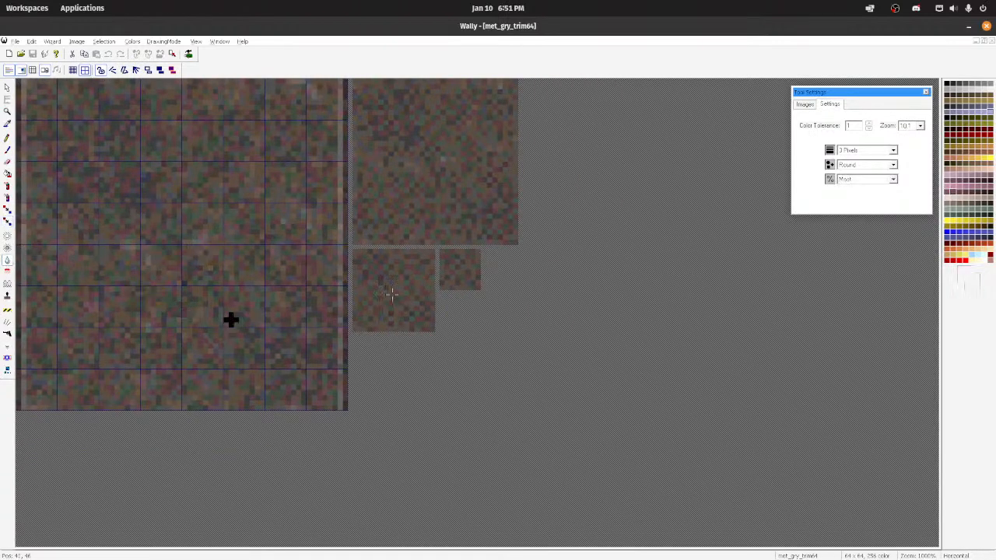
Step: Soften the main met_gry_trim64 image with a round 32-pixel blur brush and regenerate its smaller mip images
click(892, 150)
click(882, 207)
mouse_move(84, 249)
mouse_down()
mouse_move(141, 232)
mouse_move(202, 328)
mouse_move(208, 267)
mouse_move(122, 133)
mouse_move(93, 403)
mouse_move(24, 366)
mouse_move(231, 138)
mouse_move(226, 278)
mouse_move(126, 287)
mouse_move(95, 104)
mouse_move(68, 138)
mouse_move(83, 348)
mouse_move(183, 166)
mouse_move(216, 379)
mouse_move(211, 287)
mouse_move(275, 102)
mouse_move(275, 184)
mouse_move(293, 266)
mouse_up()
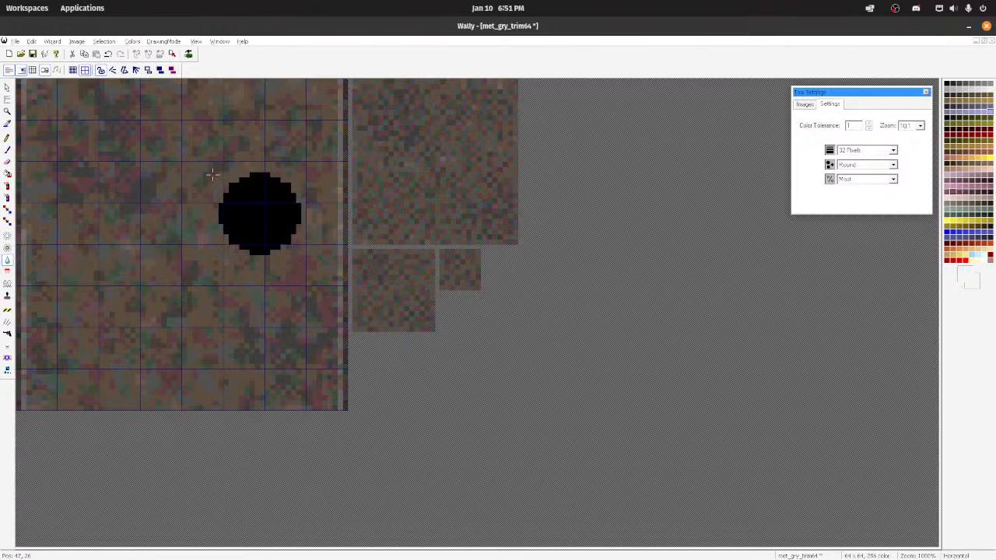
click(31, 40)
click(75, 133)
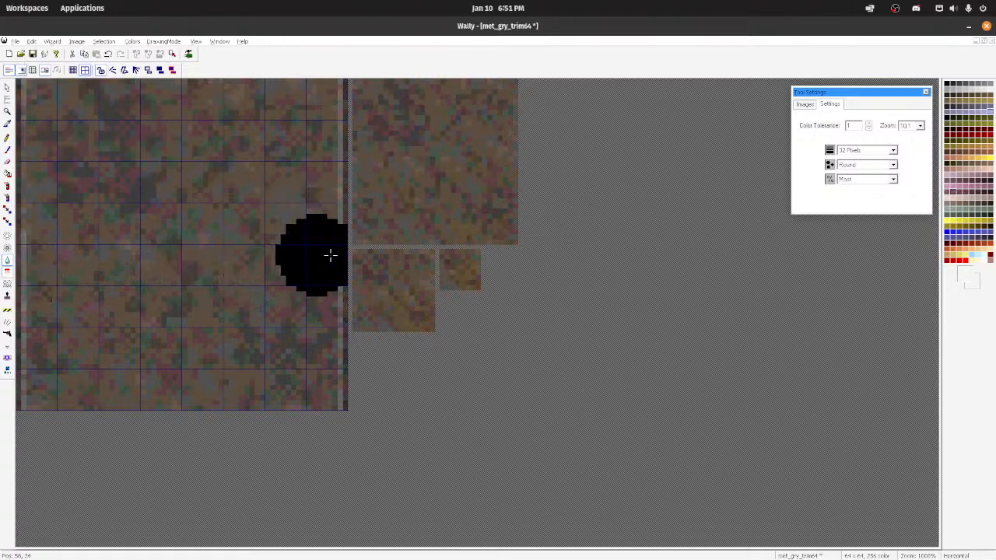
Step: Brush grey-green over the brown pixels with the 32-pixel colour replacement brush and soften the main image with the blur brush
click(8, 222)
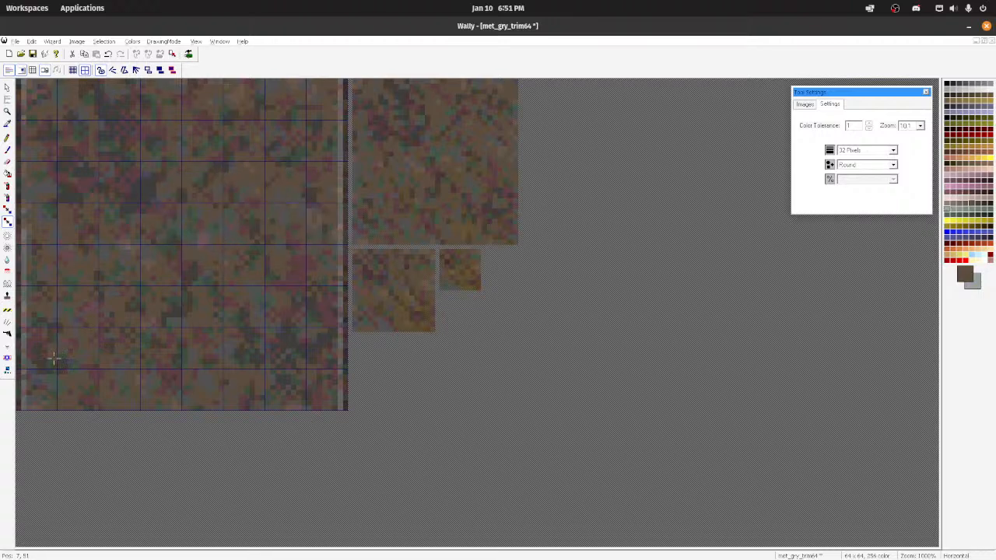
mouse_move(87, 412)
mouse_down()
mouse_move(180, 179)
mouse_move(131, 215)
mouse_move(307, 118)
mouse_up()
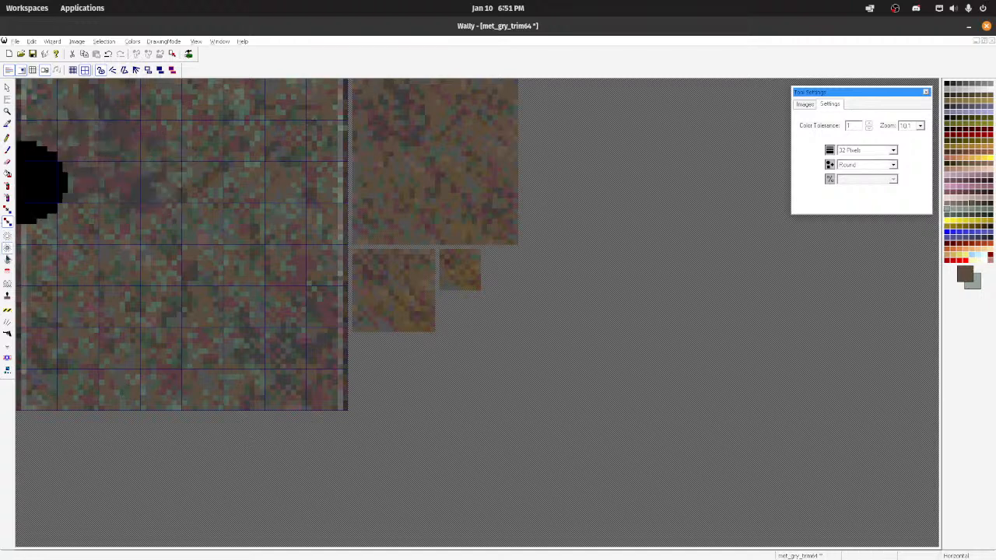
click(7, 260)
mouse_move(95, 225)
mouse_down()
mouse_move(154, 305)
mouse_move(103, 131)
mouse_move(89, 197)
mouse_move(223, 452)
mouse_move(288, 292)
mouse_move(316, 153)
mouse_move(309, 346)
mouse_up()
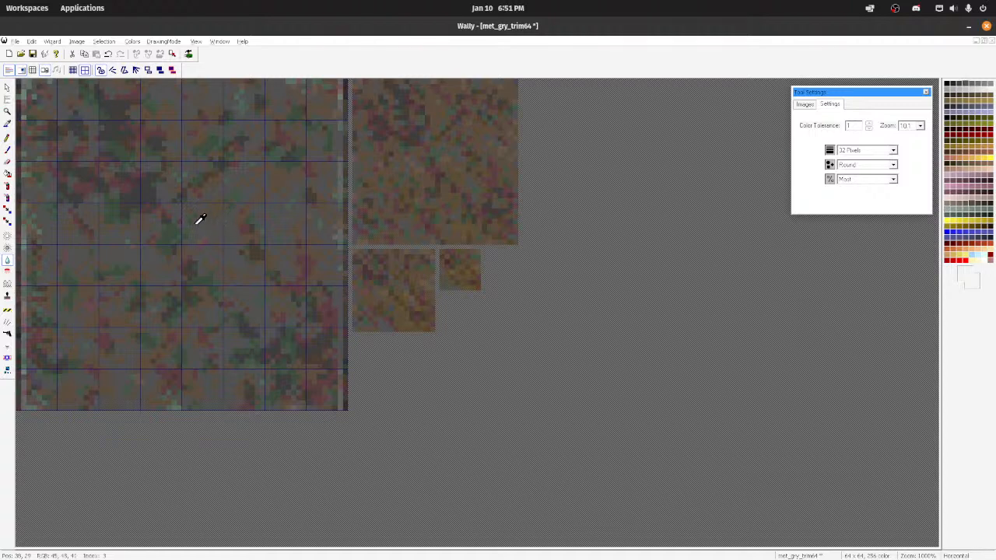
Step: Choose a light grey-green secondary colour, try a 32-pixel round paintbrush stroke down the main image, and undo the stroke
click(7, 138)
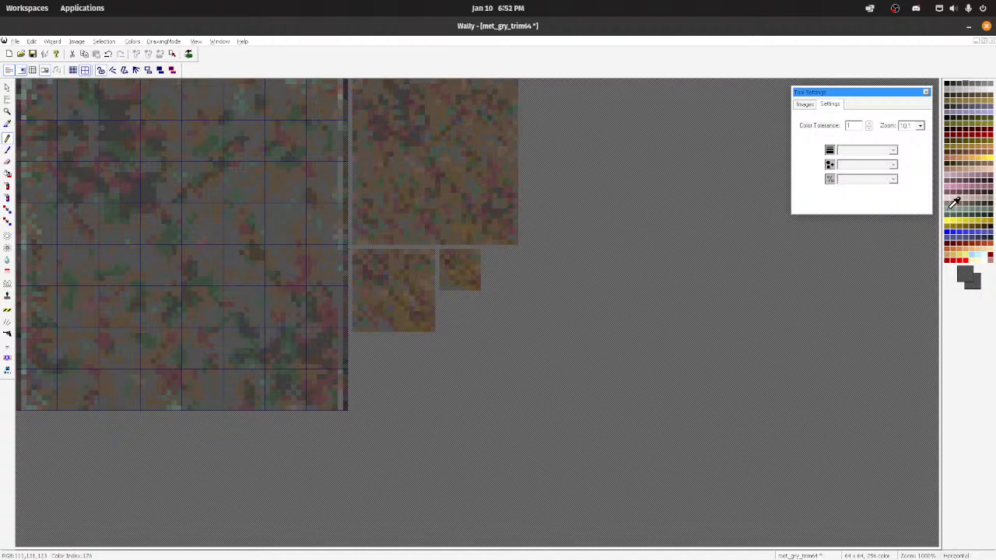
right_click(949, 208)
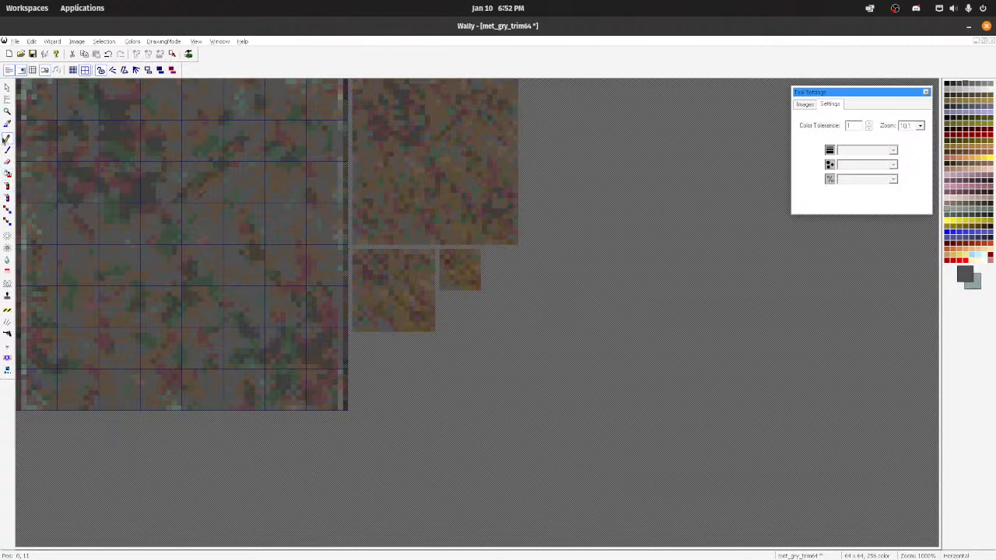
click(8, 150)
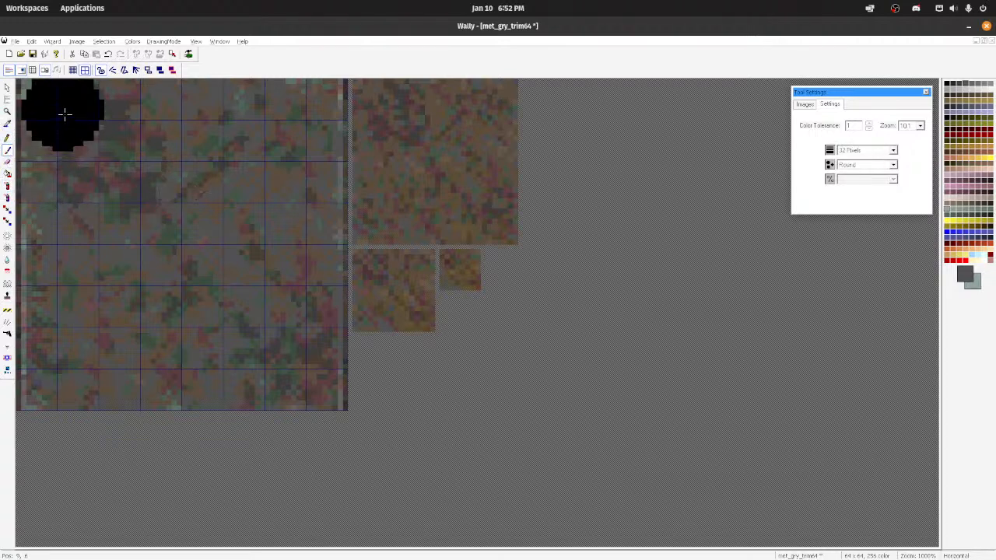
mouse_move(55, 94)
right_down()
mouse_move(56, 375)
mouse_move(96, 383)
right_up()
key(ctrl+z)
Step: Recolour the main image towards grey-green with the 32-pixel colour replacement brush at tolerance 255 and soften its edges with the blur brush
click(7, 221)
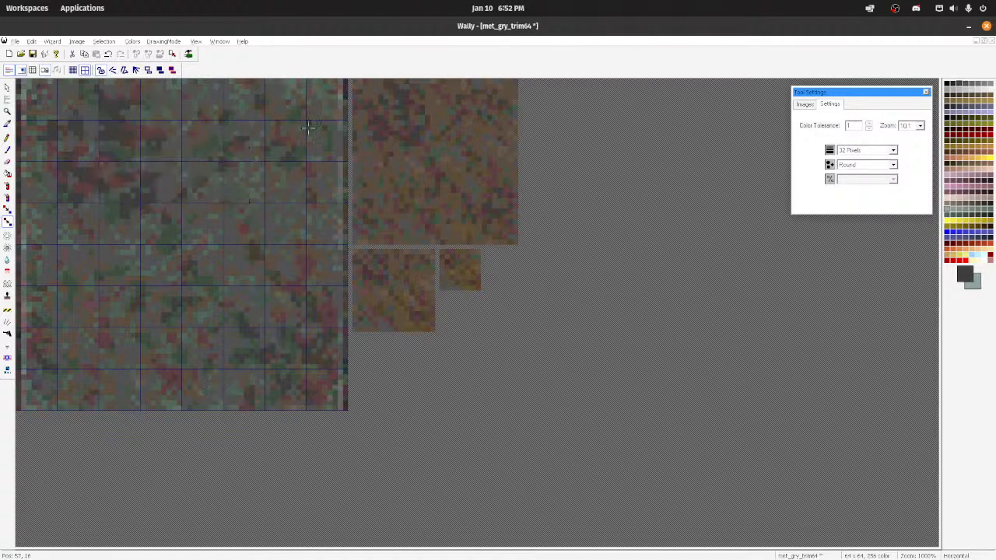
click(831, 106)
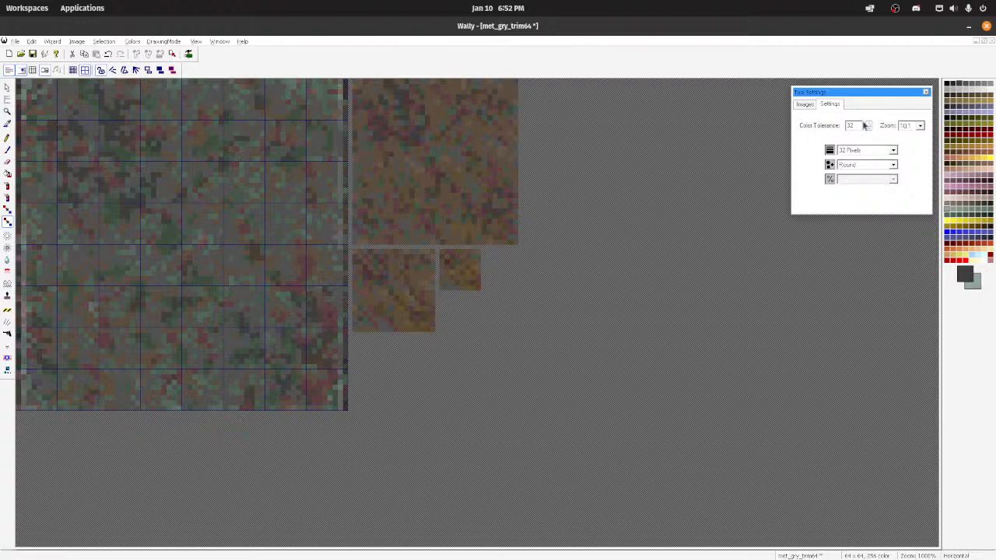
key(BackSpace)
key(BackSpace)
text(5)
click(247, 240)
mouse_move(141, 197)
mouse_down()
mouse_move(133, 129)
mouse_move(102, 418)
mouse_up()
mouse_move(135, 193)
mouse_down()
mouse_move(186, 389)
mouse_move(251, 211)
mouse_move(291, 290)
mouse_move(294, 333)
mouse_up()
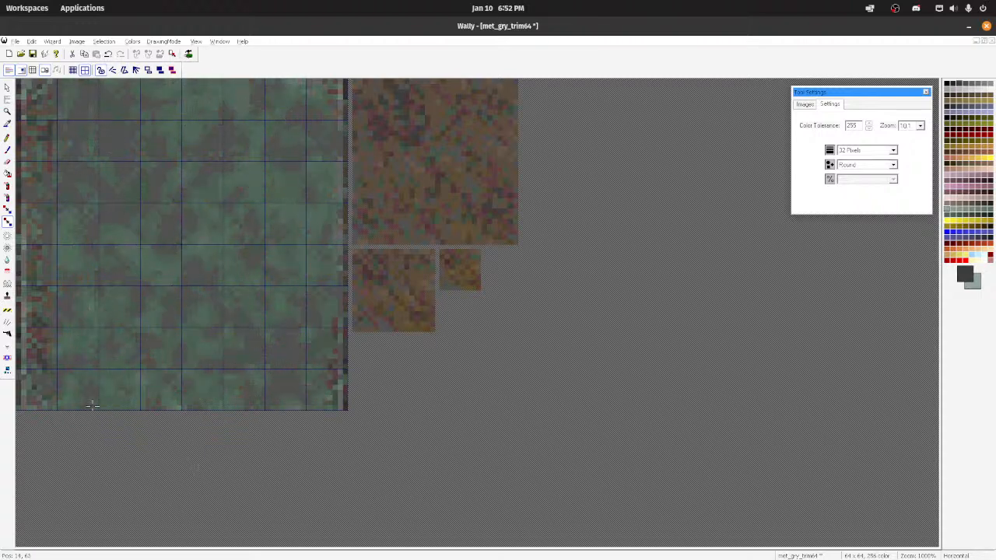
drag(92, 406, 67, 378)
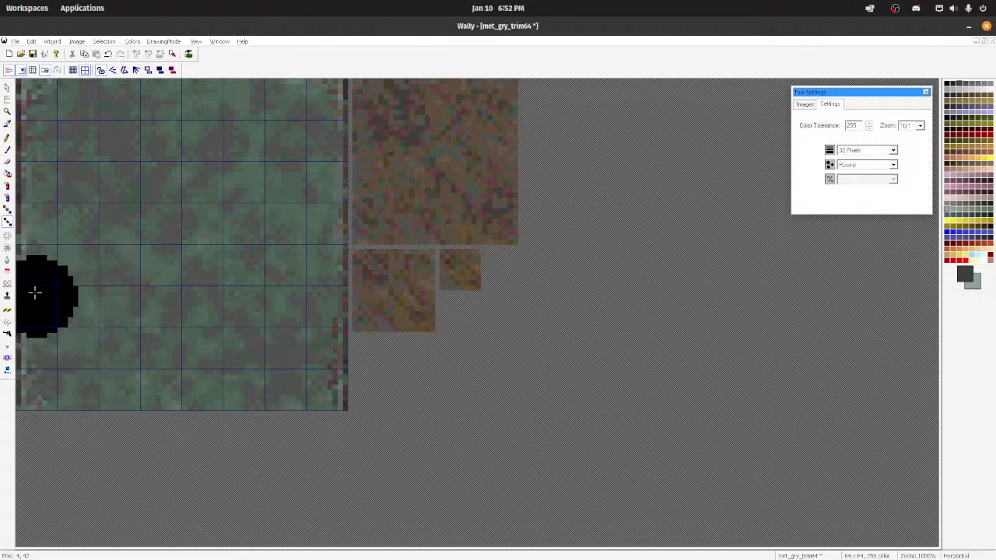
click(7, 260)
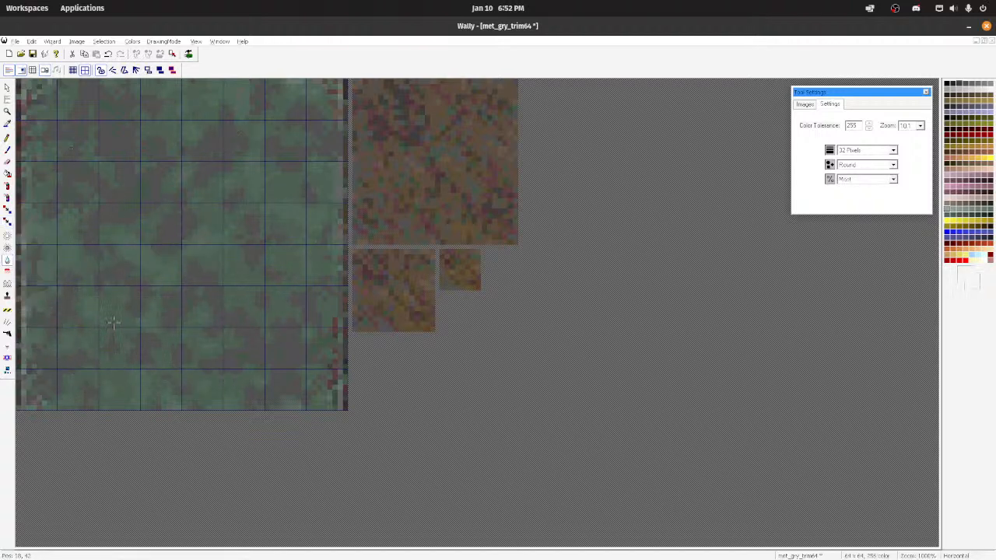
drag(339, 405, 329, 270)
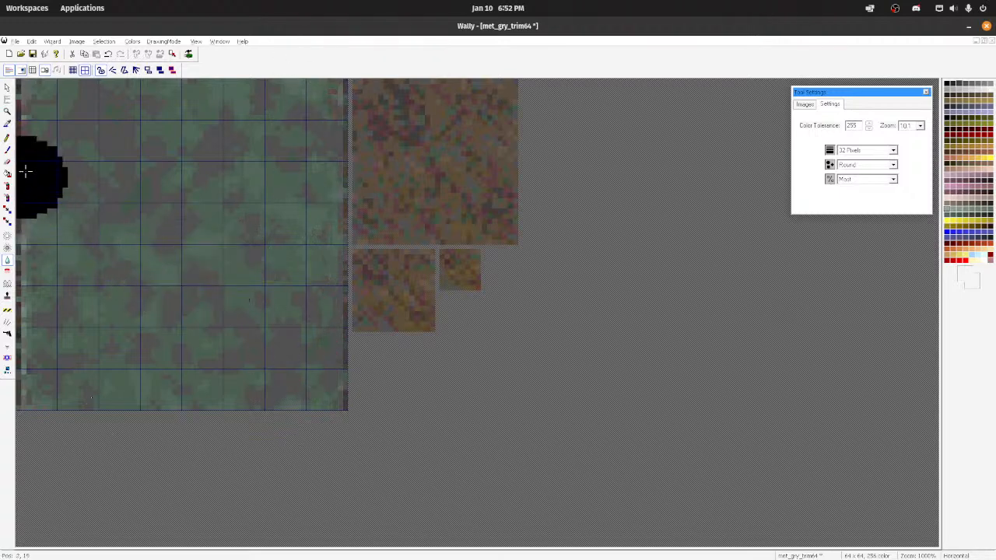
Step: Spray grey-green over most of the main image with the round 32-pixel spray brush at medium strength, undoing the first trial stroke
click(7, 186)
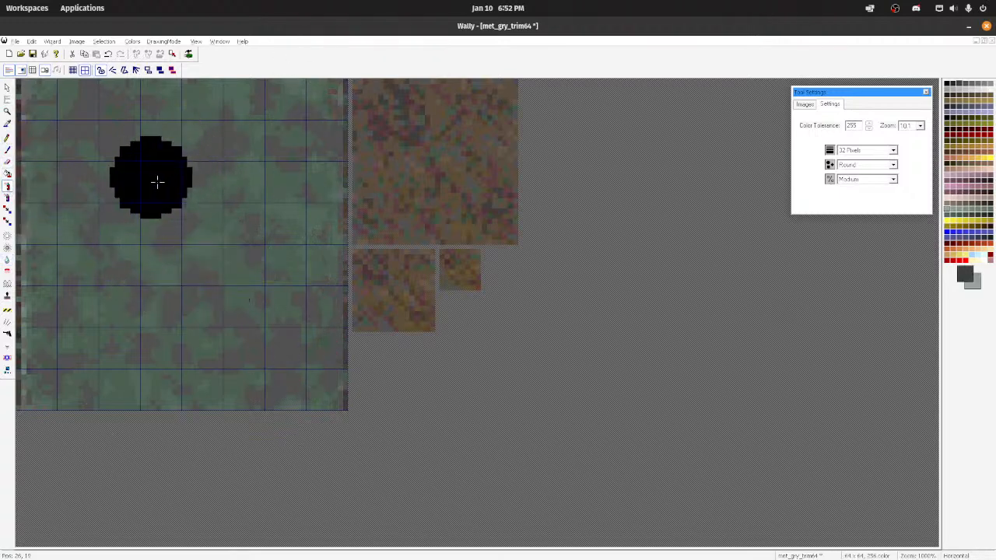
mouse_move(151, 178)
mouse_down()
mouse_move(133, 311)
mouse_move(79, 393)
mouse_up()
key(ctrl+z)
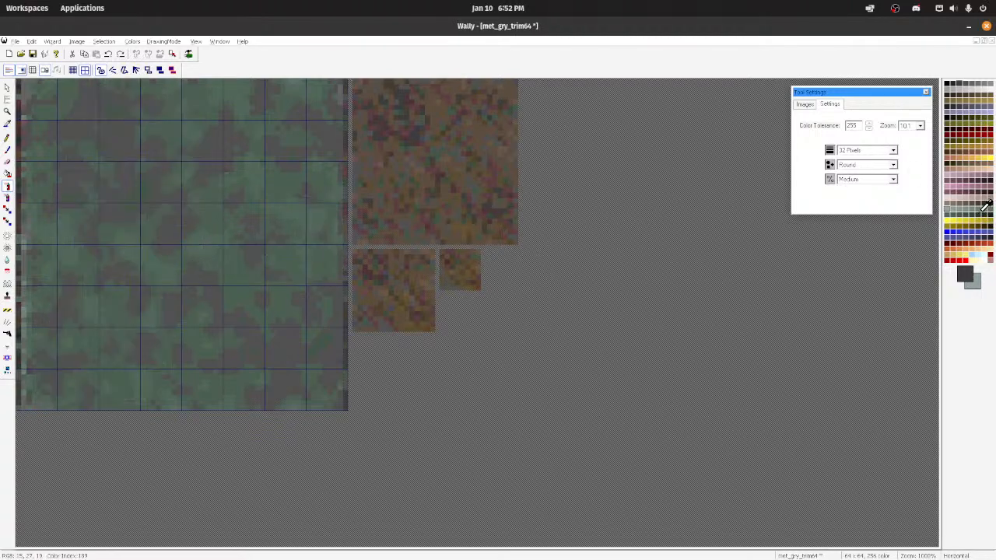
click(978, 208)
mouse_move(291, 245)
mouse_down()
mouse_move(224, 434)
mouse_move(227, 166)
mouse_move(67, 255)
mouse_up()
drag(146, 99, 79, 381)
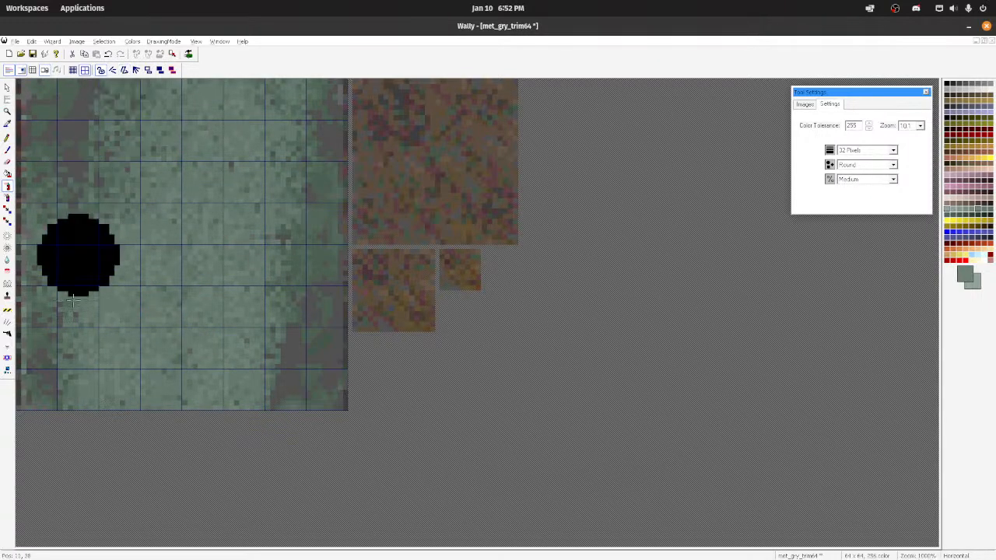
drag(308, 94, 296, 381)
drag(274, 126, 246, 389)
drag(259, 99, 155, 405)
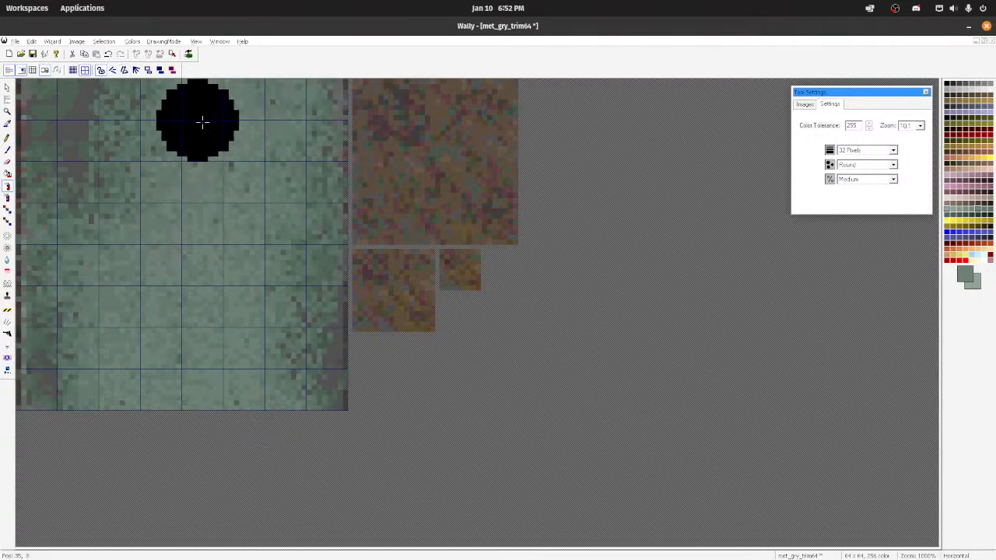
mouse_move(202, 122)
mouse_down()
mouse_move(70, 398)
mouse_move(155, 365)
mouse_up()
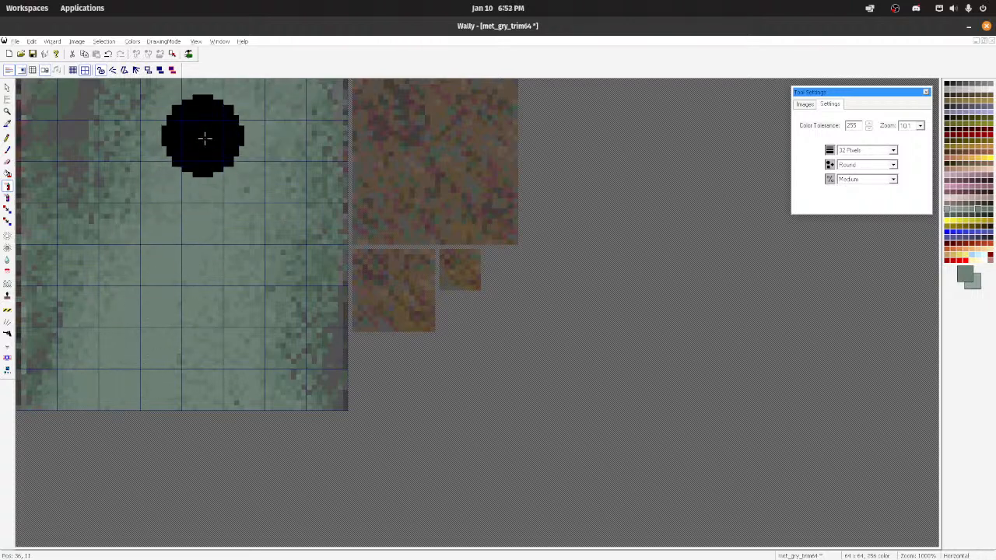
Step: Blend the sprayed grey-green areas with the round 32-pixel blur brush and check the texture at reduced zoom
click(7, 259)
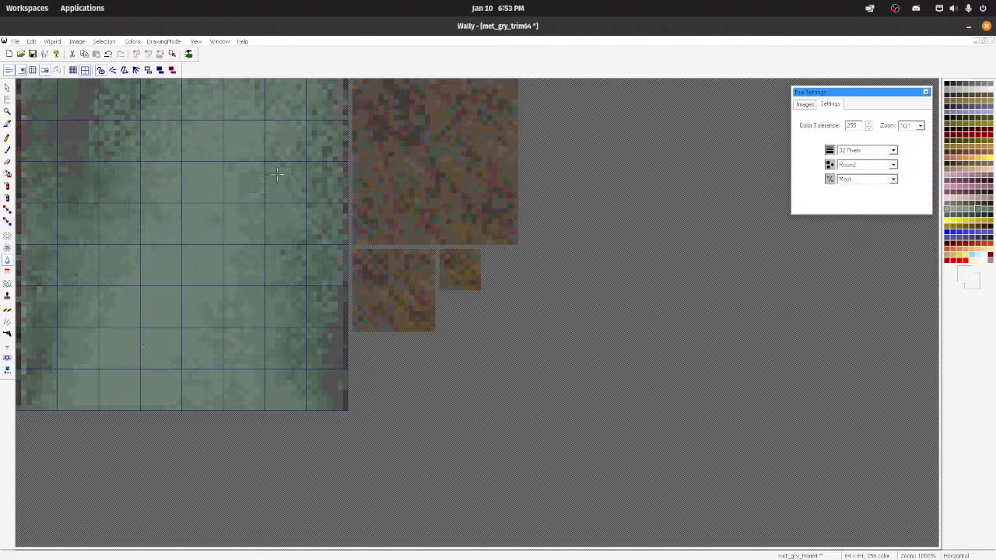
scroll(205, 344, down, 5)
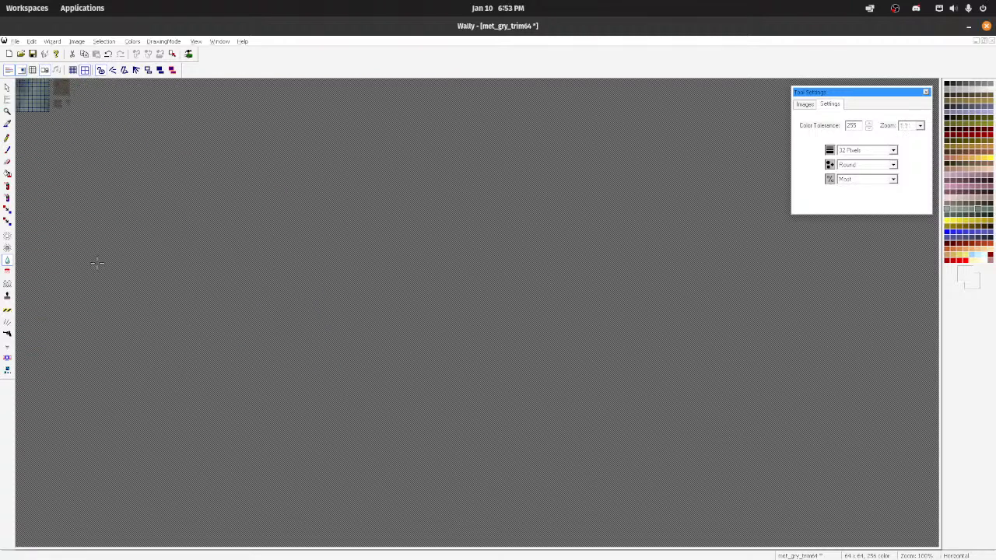
scroll(97, 257, up, 5)
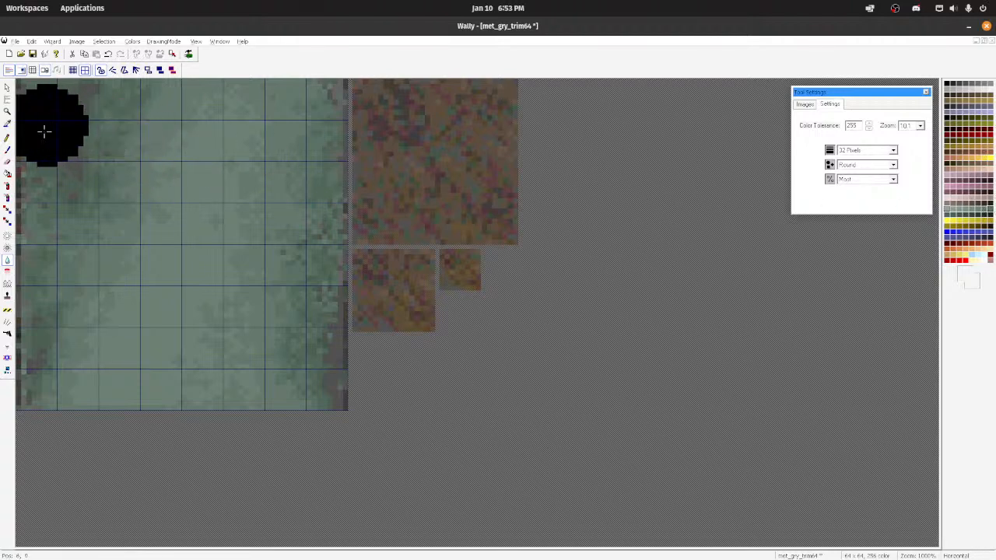
Step: Undo the grey-green paintbrush trial and paint dark green bands along both sides of the main image with the 32-pixel round paintbrush
click(7, 150)
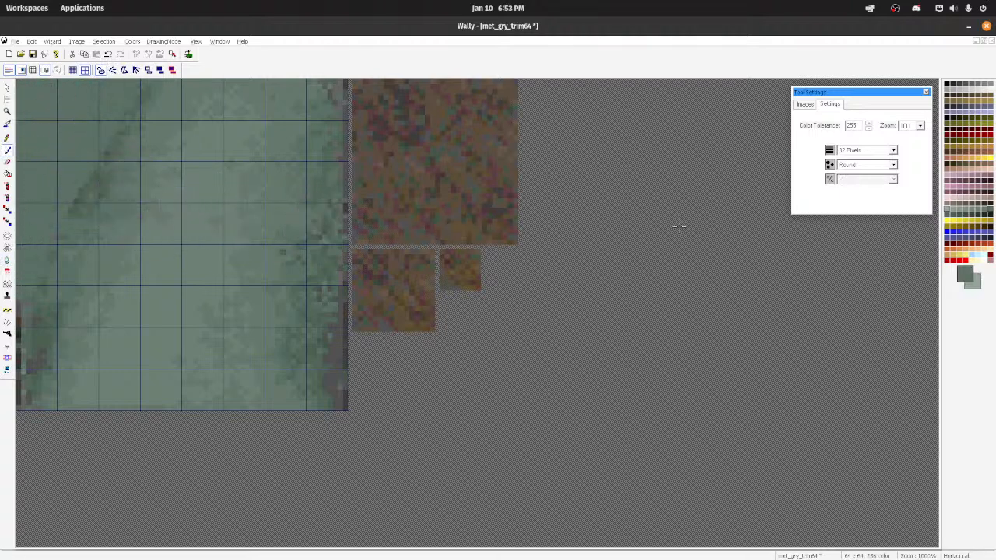
key(ctrl+z)
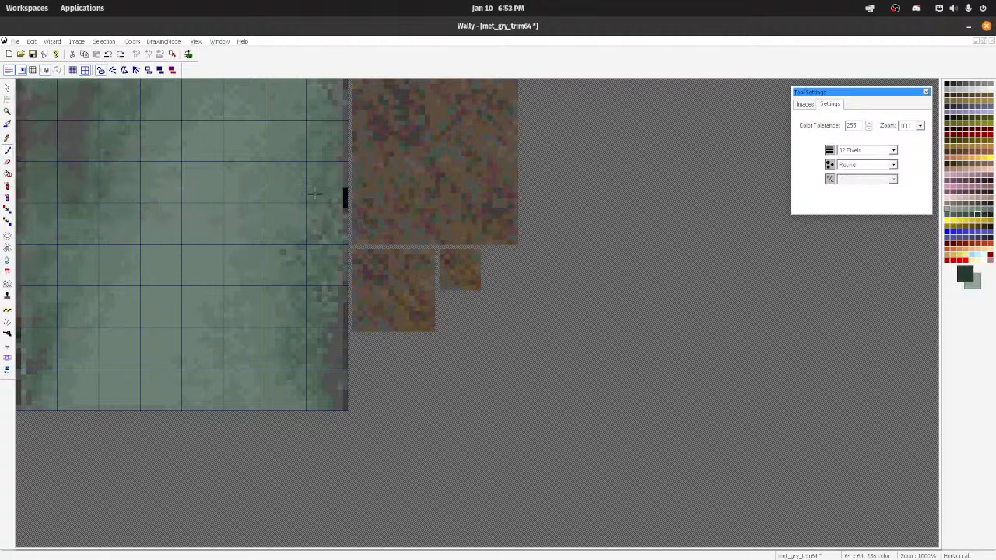
mouse_move(108, 100)
mouse_down()
mouse_move(28, 238)
mouse_move(47, 86)
mouse_up()
mouse_move(359, 255)
mouse_down()
mouse_move(305, 454)
mouse_move(313, 292)
mouse_up()
drag(74, 265, 9, 402)
key(ctrl+z)
mouse_move(75, 157)
mouse_down()
mouse_move(4, 405)
mouse_move(57, 273)
mouse_up()
mouse_move(313, 333)
mouse_down()
mouse_move(370, 87)
mouse_move(355, 161)
mouse_up()
drag(60, 221, 98, 99)
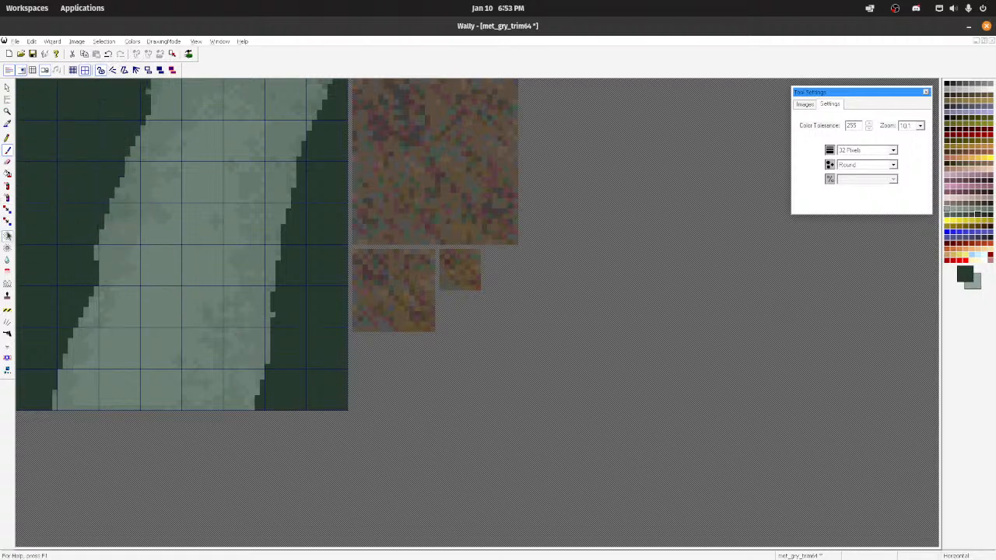
Step: Blur the borders between the dark green bands and the lighter centre, and check the texture at reduced zoom
click(7, 259)
drag(149, 180, 72, 385)
mouse_move(262, 397)
mouse_down()
mouse_move(328, 89)
mouse_move(277, 325)
mouse_up()
scroll(154, 285, down, 10)
scroll(141, 278, up, 10)
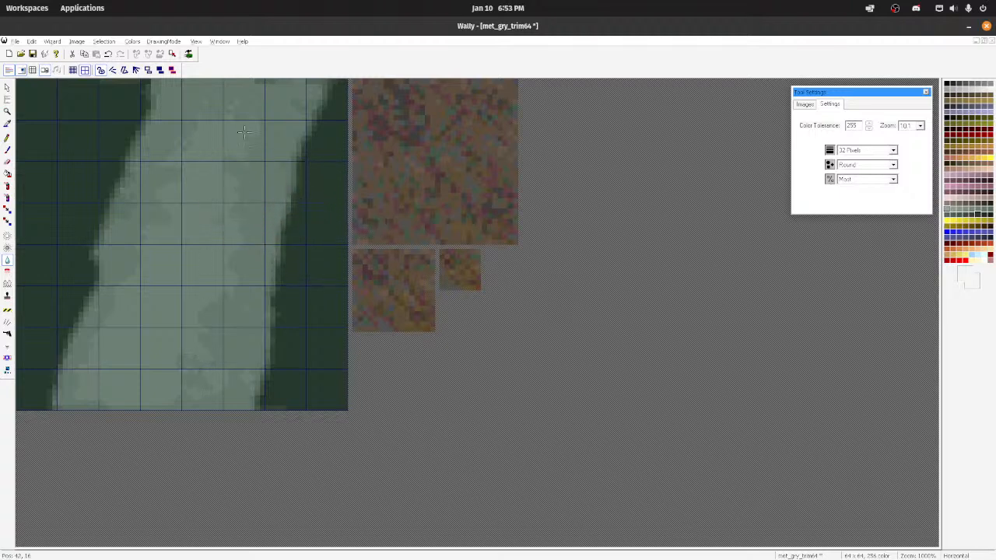
Step: Spray colour variation over the main image with the medium 32-pixel spray brush and smooth it with the blur brush
click(7, 199)
click(41, 199)
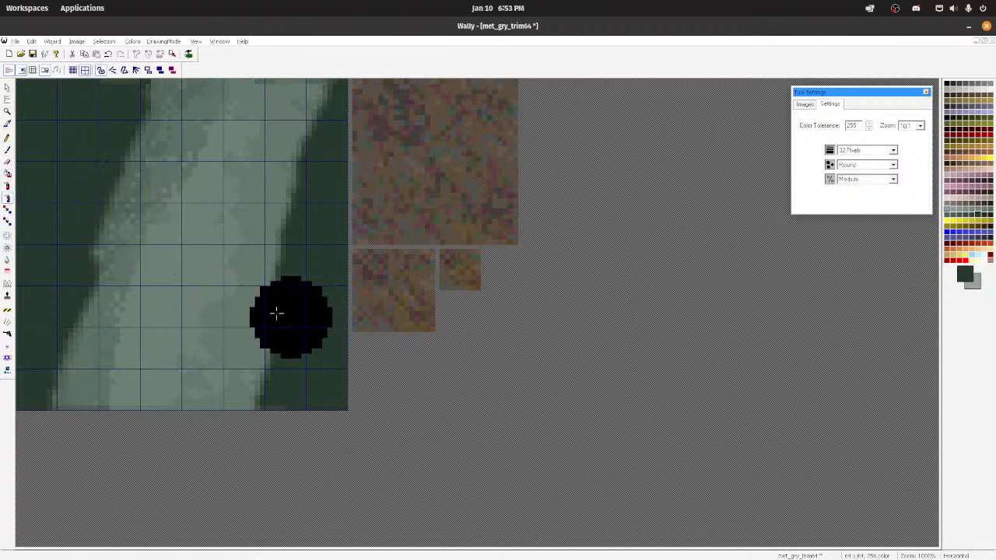
mouse_move(82, 346)
mouse_down()
mouse_move(191, 98)
mouse_move(152, 62)
mouse_move(146, 302)
mouse_move(233, 461)
mouse_up()
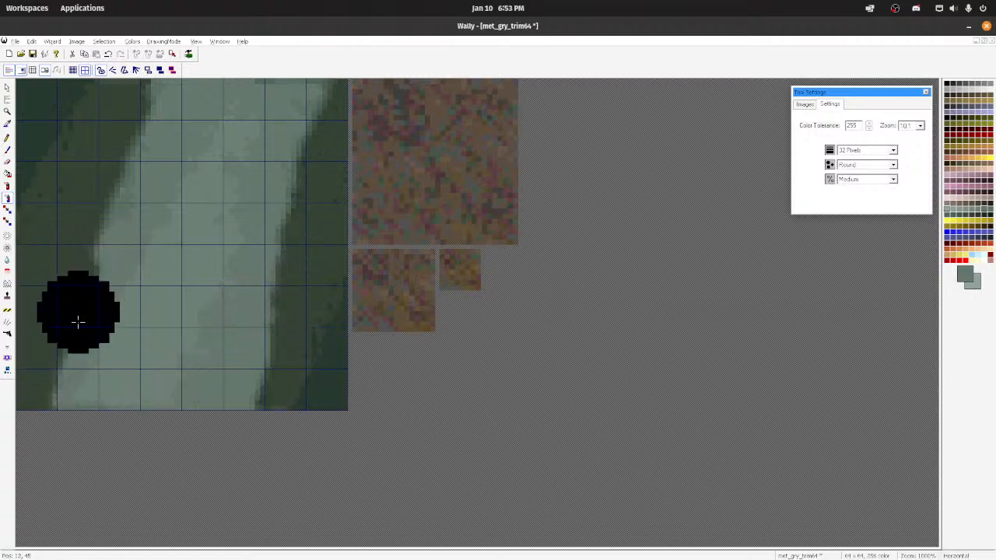
click(7, 260)
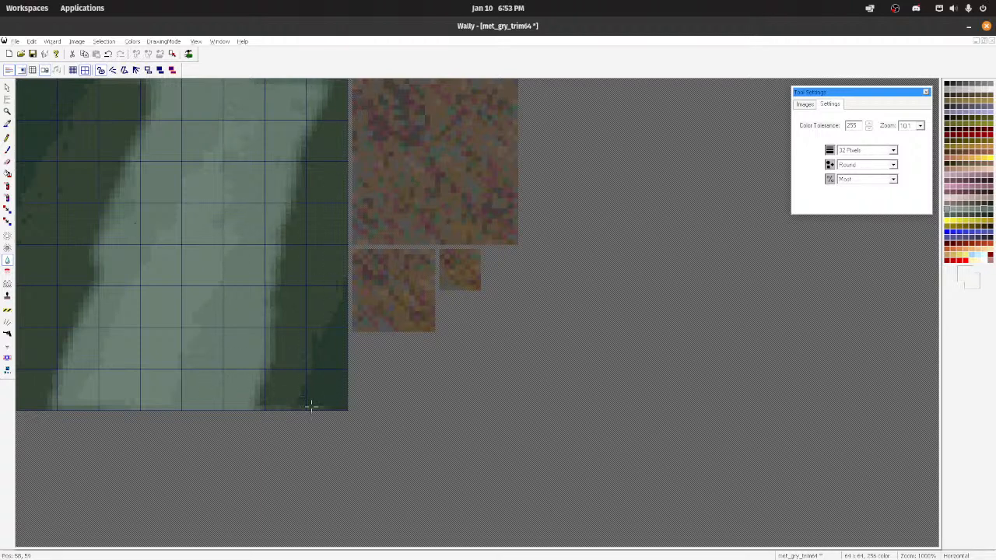
mouse_move(153, 76)
mouse_down()
mouse_move(151, 165)
mouse_move(217, 70)
mouse_move(191, 108)
mouse_up()
mouse_move(116, 87)
mouse_down()
mouse_move(122, 62)
mouse_move(73, 40)
mouse_move(93, 51)
mouse_up()
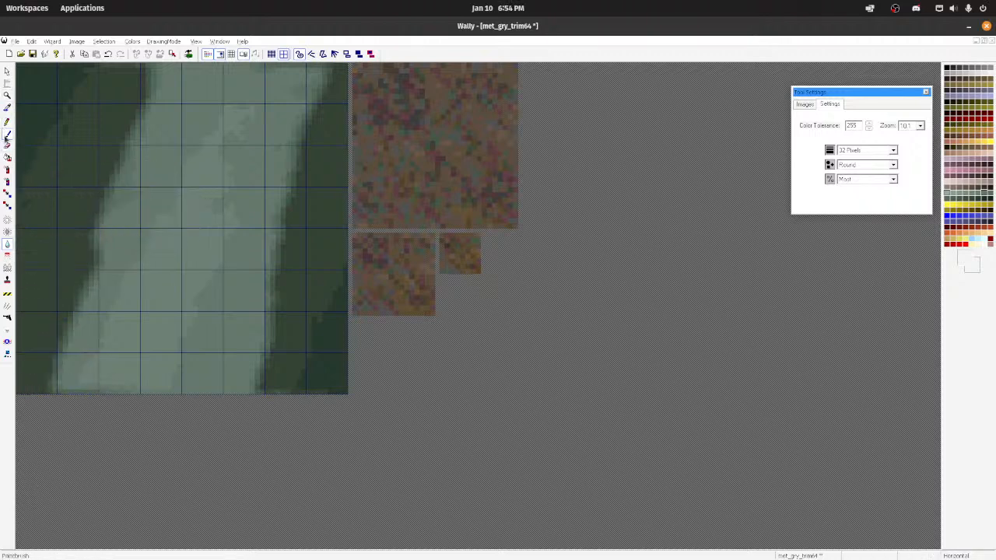
Step: Paint grey-green over the dark side bands with the 32-pixel paintbrush, leaving dark green only in two opposite corners
click(6, 137)
drag(121, 227, 38, 421)
mouse_move(207, 393)
mouse_down()
mouse_move(311, 139)
mouse_move(291, 255)
mouse_move(210, 415)
mouse_up()
mouse_move(54, 371)
mouse_down()
mouse_move(151, 125)
mouse_move(10, 373)
mouse_up()
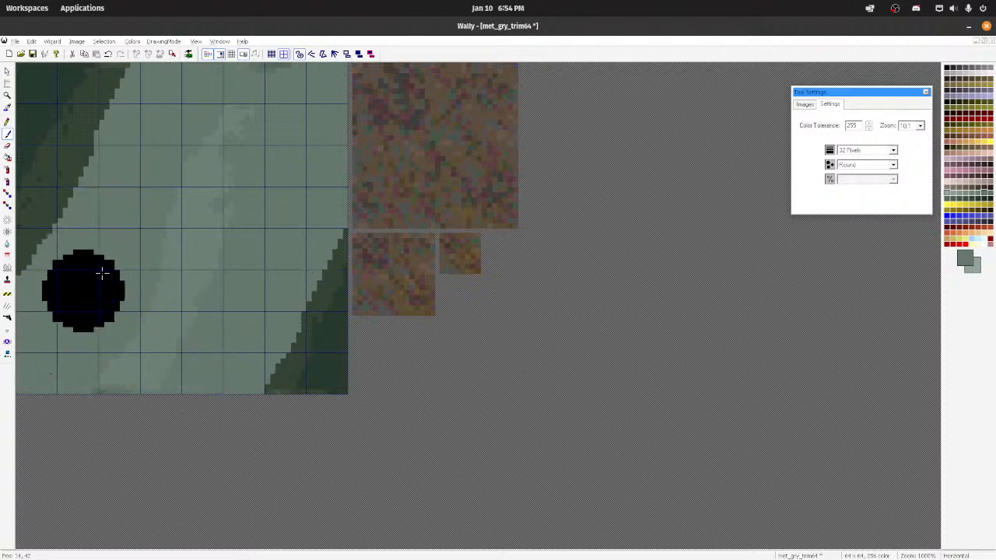
drag(82, 284, 158, 140)
drag(154, 98, 16, 373)
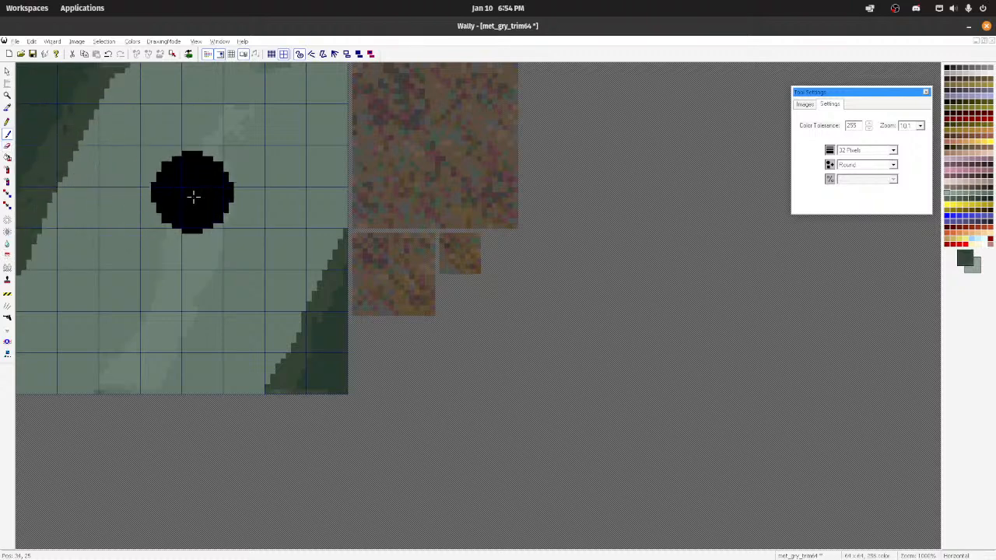
ctrl+click(115, 185)
drag(116, 184, 48, 237)
drag(288, 333, 251, 428)
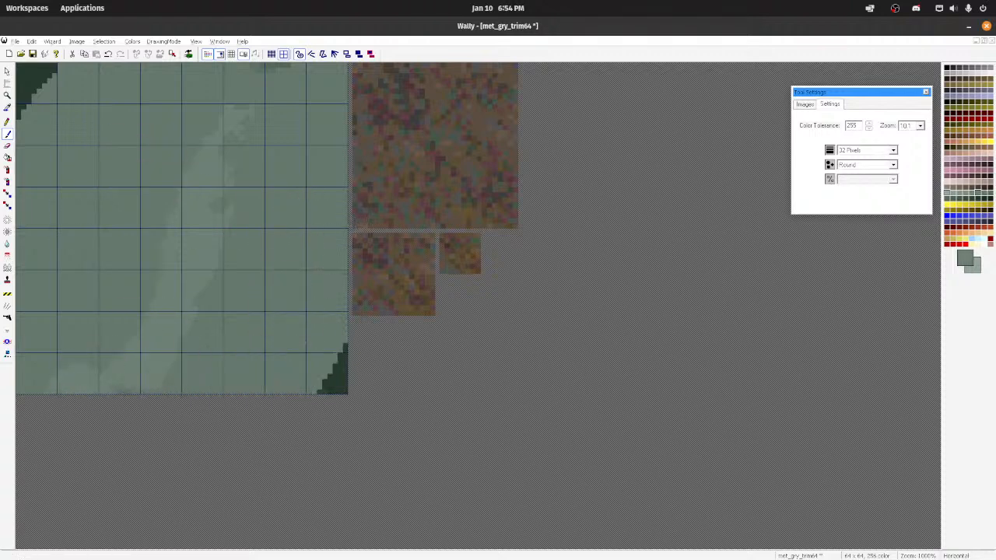
Step: Paint a lighter grey-green diagonal band across the centre of the main image, undoing an unwanted stroke
drag(268, 72, 116, 392)
key(ctrl+z)
drag(85, 353, 86, 387)
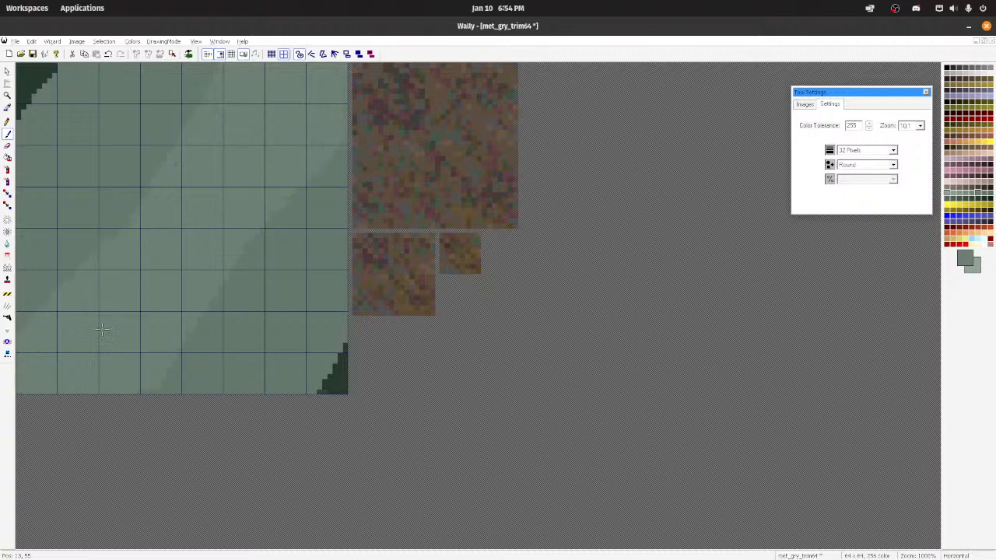
Step: Blur the edges of the two dark green corners with the 32-pixel blur brush and check the texture at reduced zoom
click(7, 245)
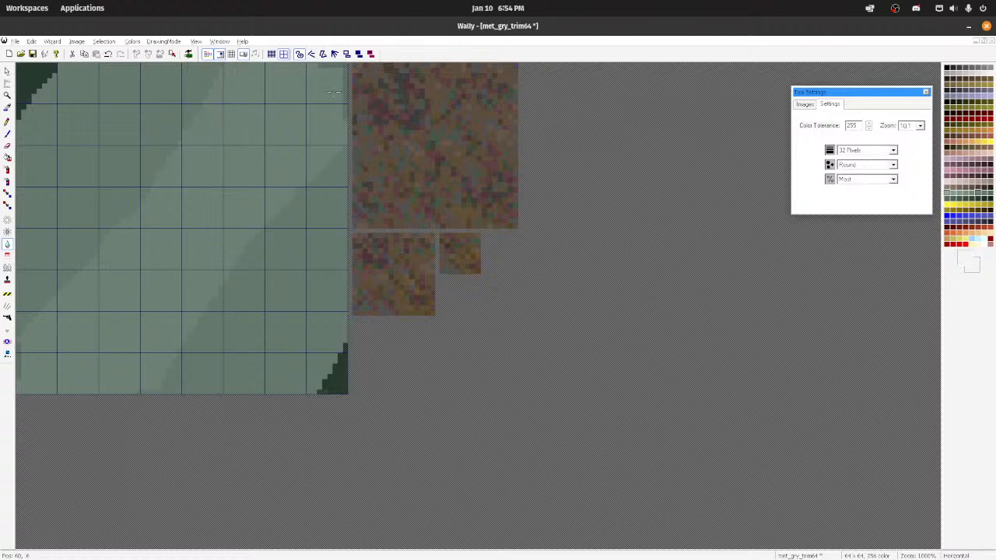
drag(343, 192, 273, 409)
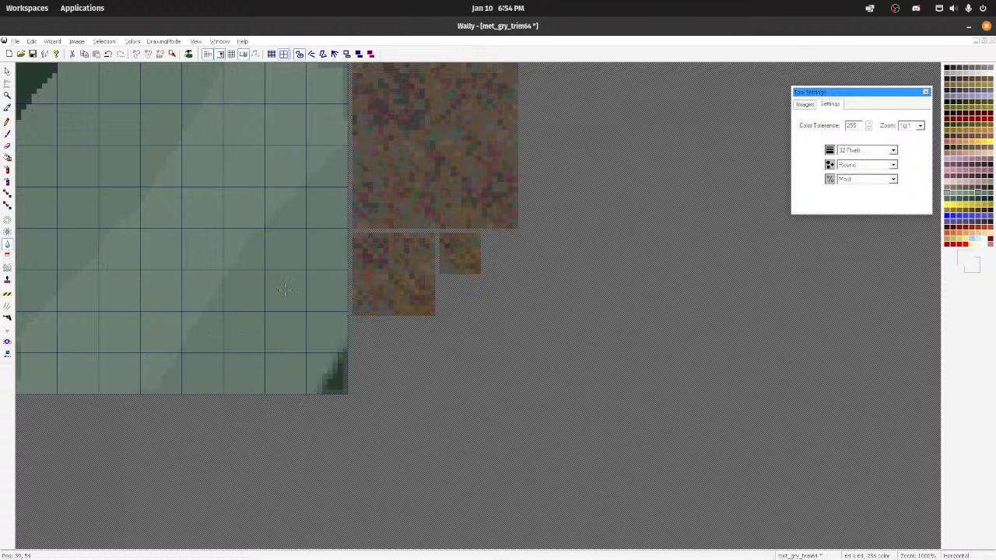
drag(59, 67, 15, 123)
scroll(182, 161, down, 14)
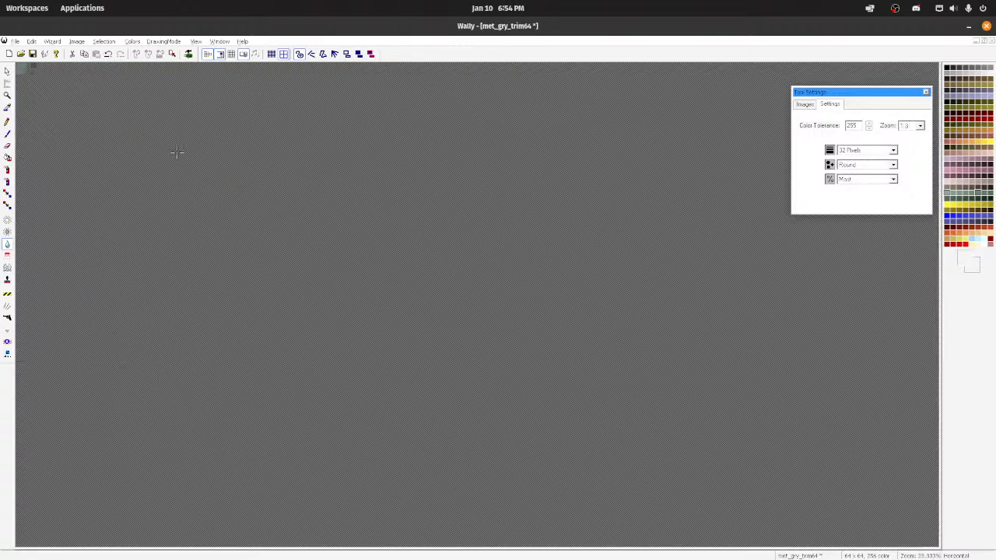
scroll(178, 152, up, 14)
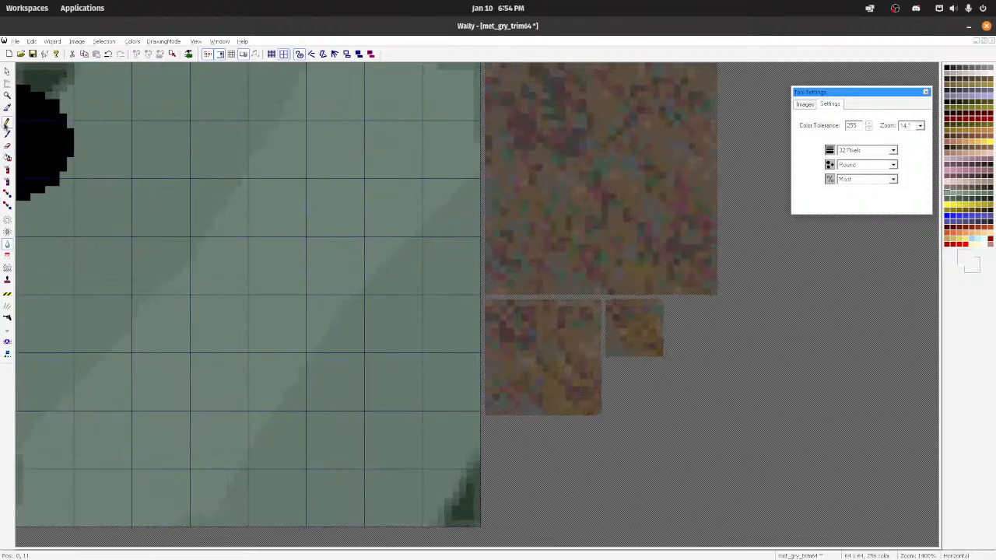
Step: Try a mid-green paintbrush stroke across the upper-left dark corner of the main image and undo it
click(7, 134)
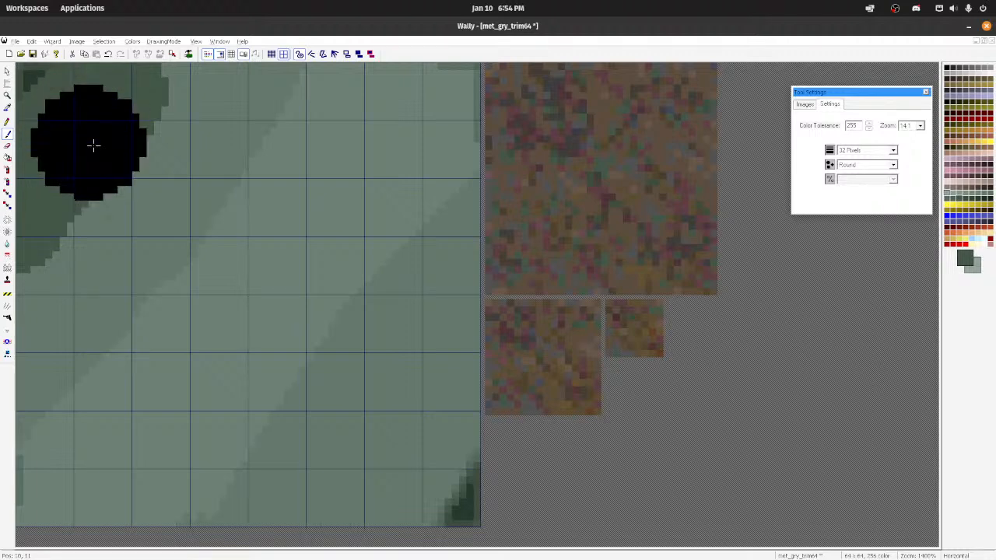
drag(113, 101, 31, 207)
key(ctrl+z)
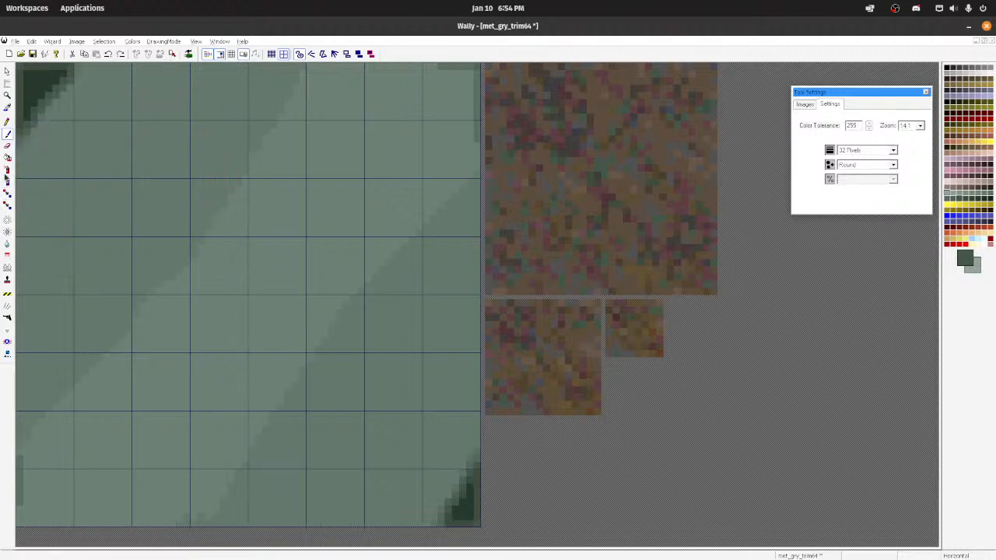
Step: Spray green speckles around the two dark opposite corners of the main image with the 32-pixel round spray at Medium density
click(8, 171)
mouse_move(29, 166)
mouse_down()
mouse_move(139, 68)
mouse_move(25, 187)
mouse_up()
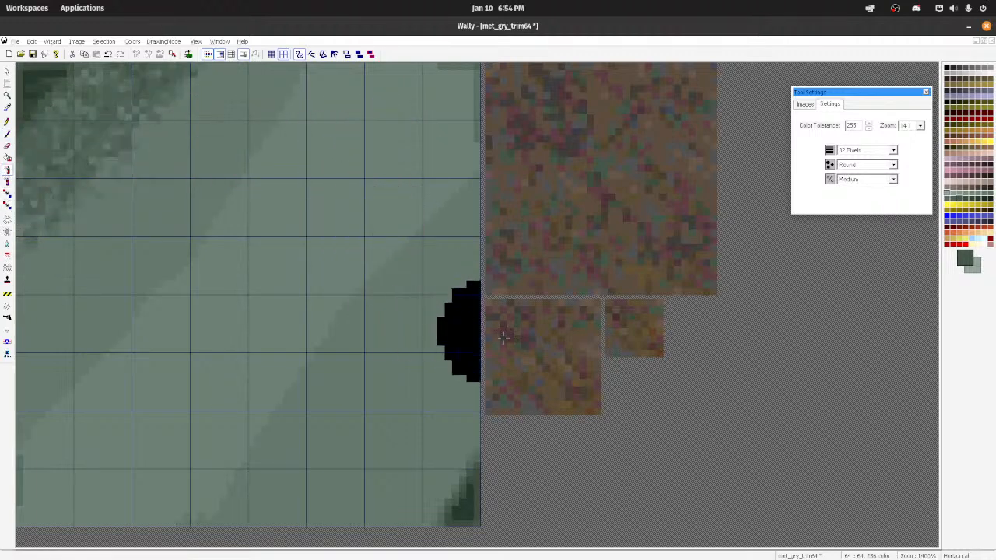
drag(484, 345, 390, 526)
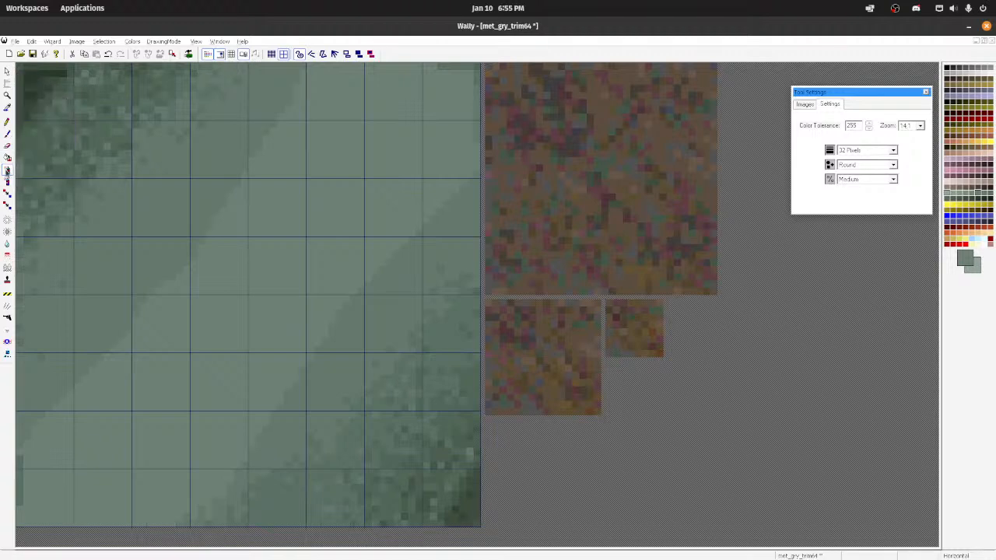
Step: Blur the speckled corners with the 32-pixel round blur brush at Most strength and check the texture at reduced size
click(8, 244)
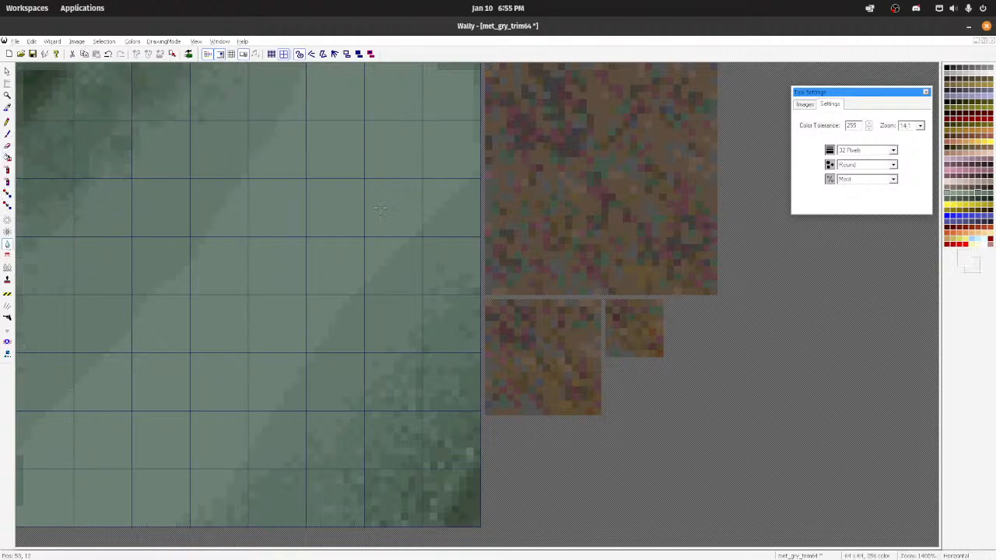
scroll(494, 488, down, 6)
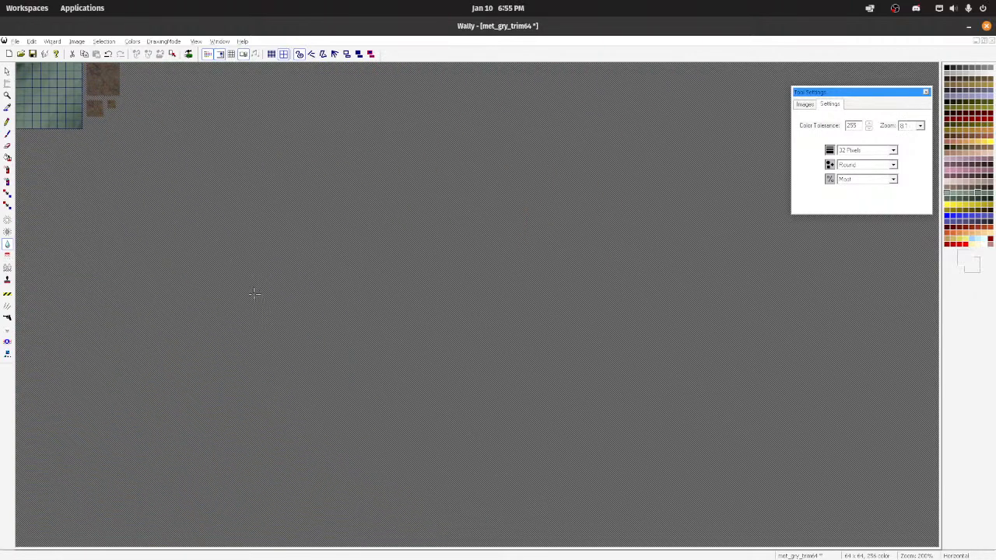
scroll(241, 285, up, 4)
scroll(235, 285, up, 1)
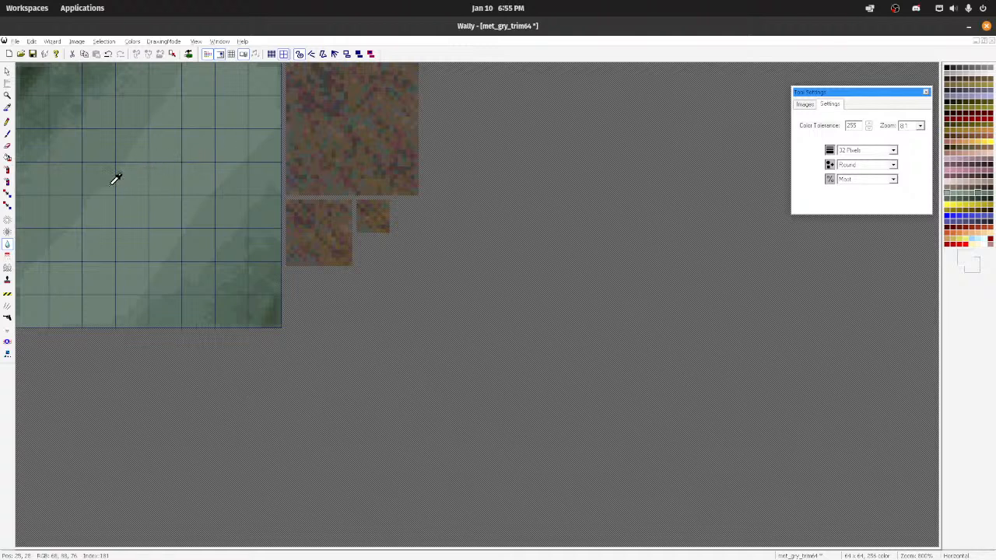
scroll(114, 179, up, 1)
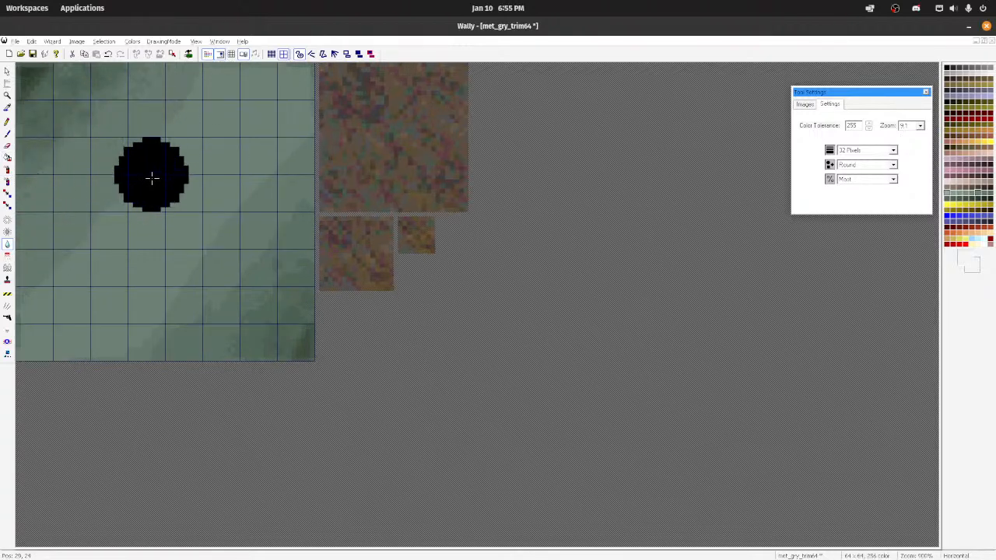
Step: Spray a light grey-green diagonal band across the centre of the main image with the 32-pixel round spray at Medium density
click(7, 170)
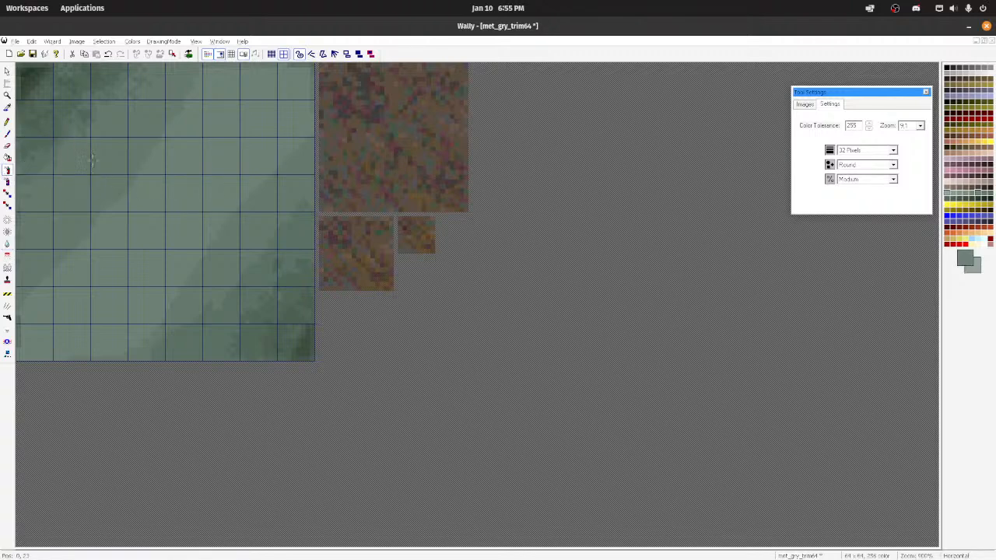
click(7, 182)
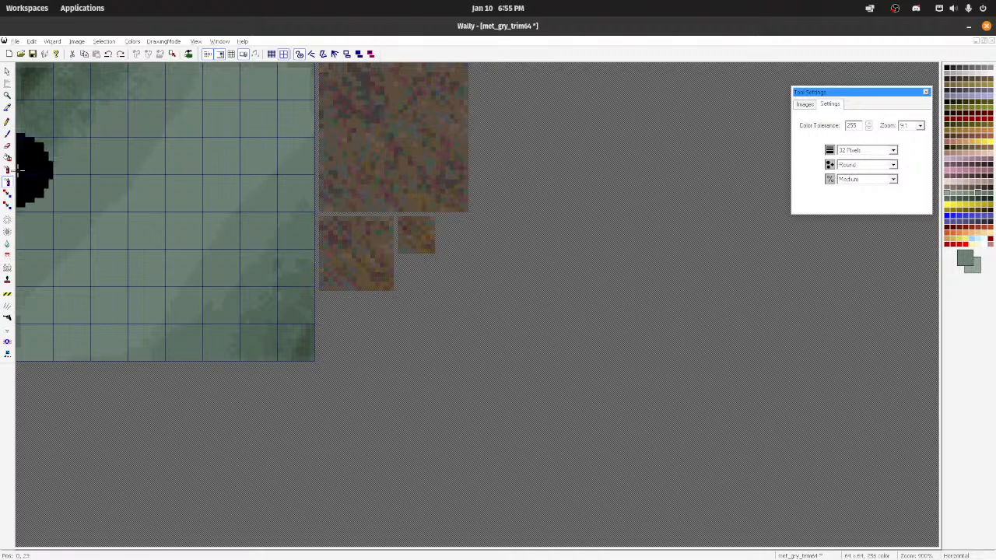
click(7, 169)
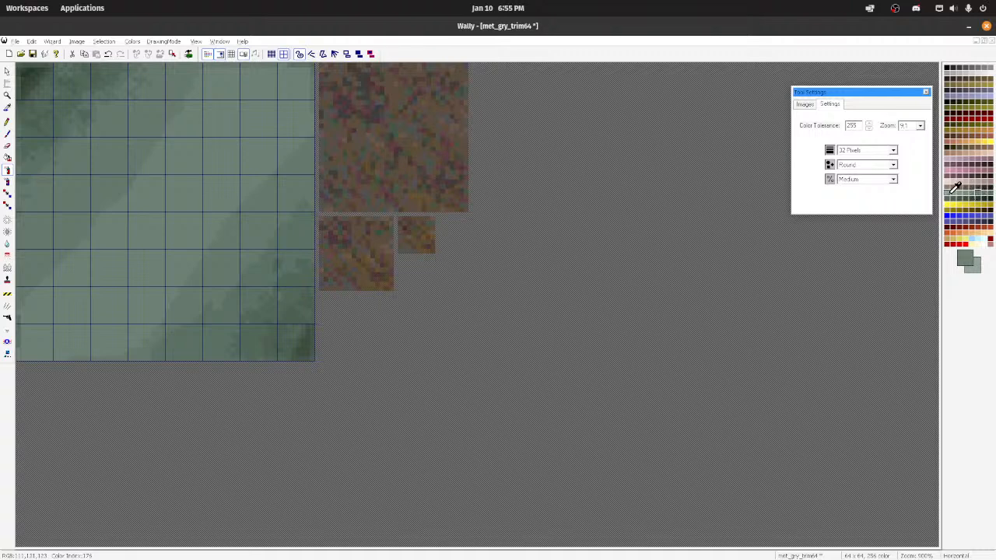
mouse_move(86, 207)
mouse_down()
mouse_move(76, 218)
mouse_move(187, 161)
mouse_up()
key(ctrl+z)
mouse_move(245, 81)
mouse_down()
mouse_move(224, 106)
mouse_move(234, 109)
mouse_move(235, 160)
mouse_move(142, 130)
mouse_move(145, 177)
mouse_move(186, 288)
mouse_move(294, 134)
mouse_up()
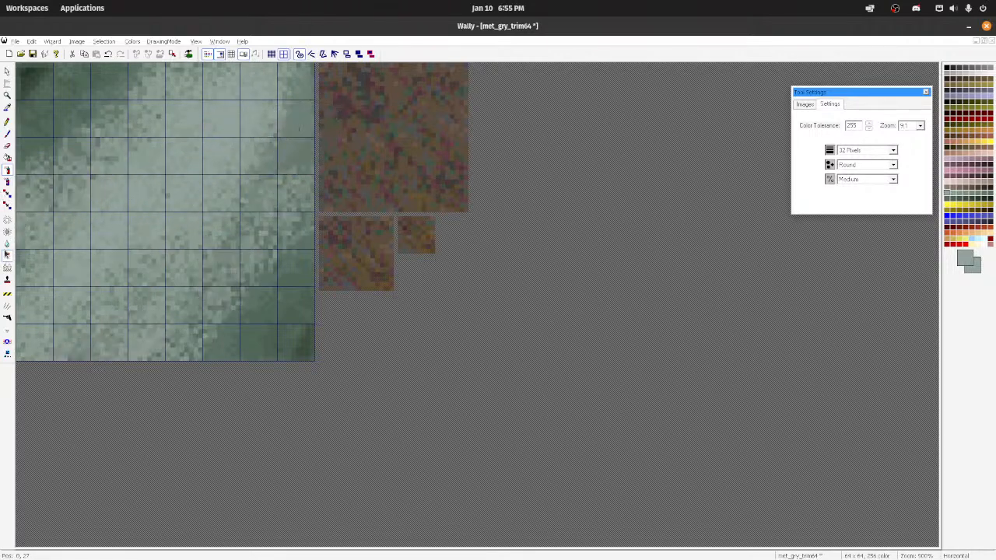
Step: Blur the light sprayed band with the 32-pixel blur brush and inspect the result at several zoom levels
click(5, 248)
mouse_move(42, 216)
mouse_down()
mouse_move(274, 252)
mouse_move(148, 190)
mouse_move(267, 96)
mouse_up()
ctrl+scroll(194, 193, down, 5)
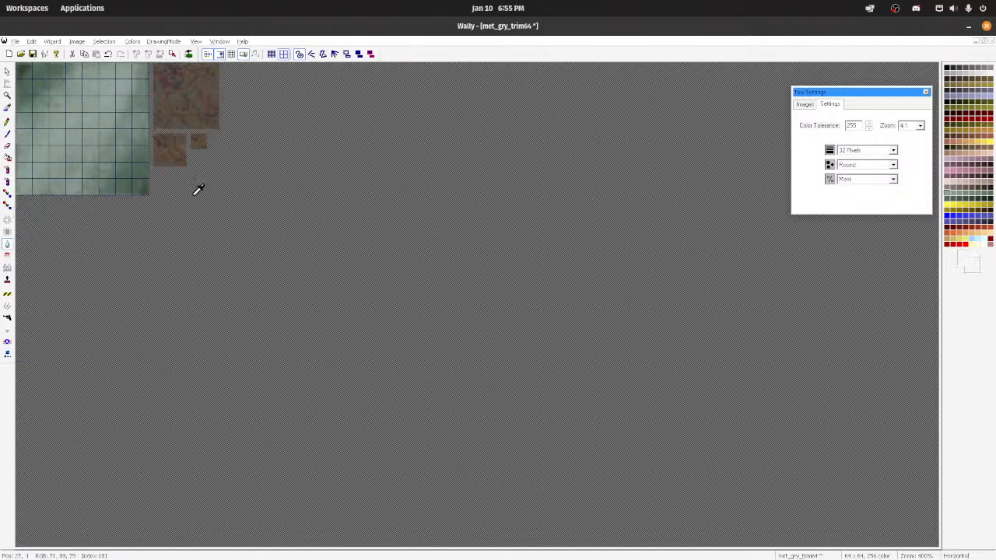
ctrl+scroll(169, 191, up, 3)
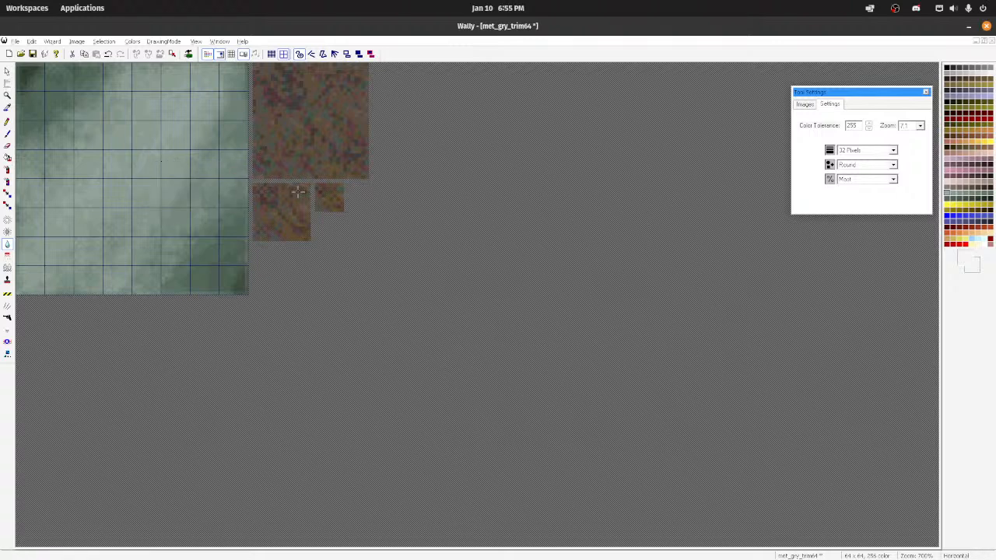
ctrl+scroll(297, 158, up, 4)
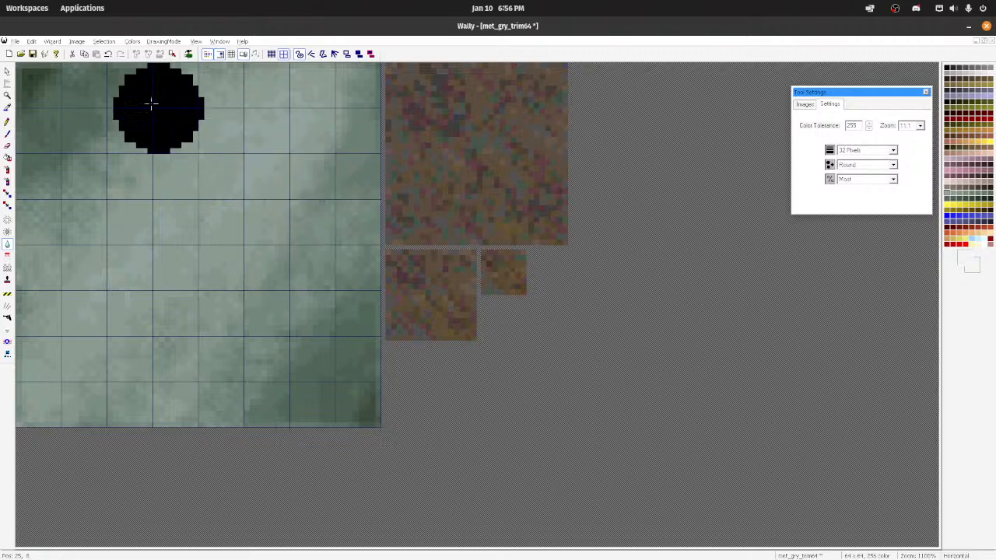
Step: Regenerate the three smaller mip images from the repainted main image
click(32, 41)
click(41, 132)
ctrl+scroll(533, 238, down, 5)
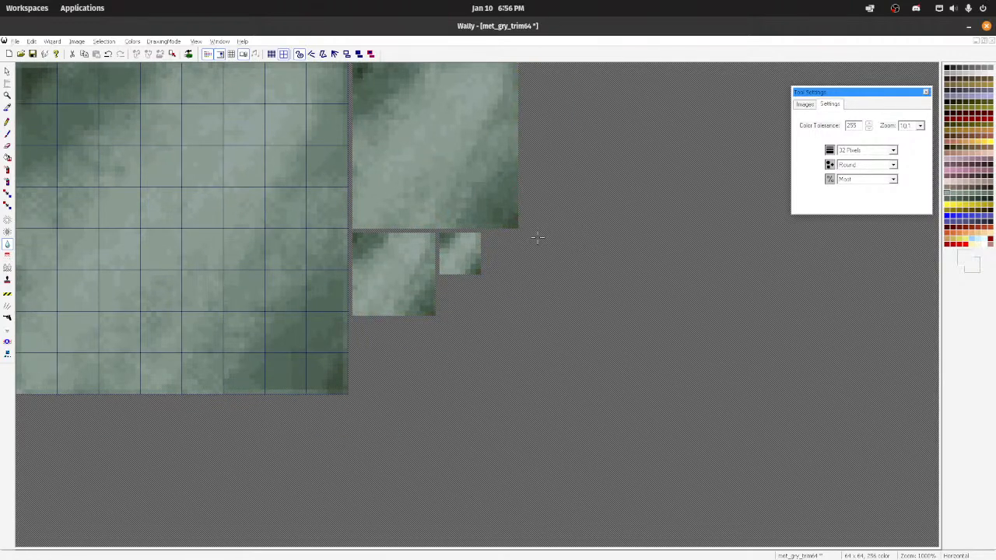
ctrl+scroll(189, 155, up, 4)
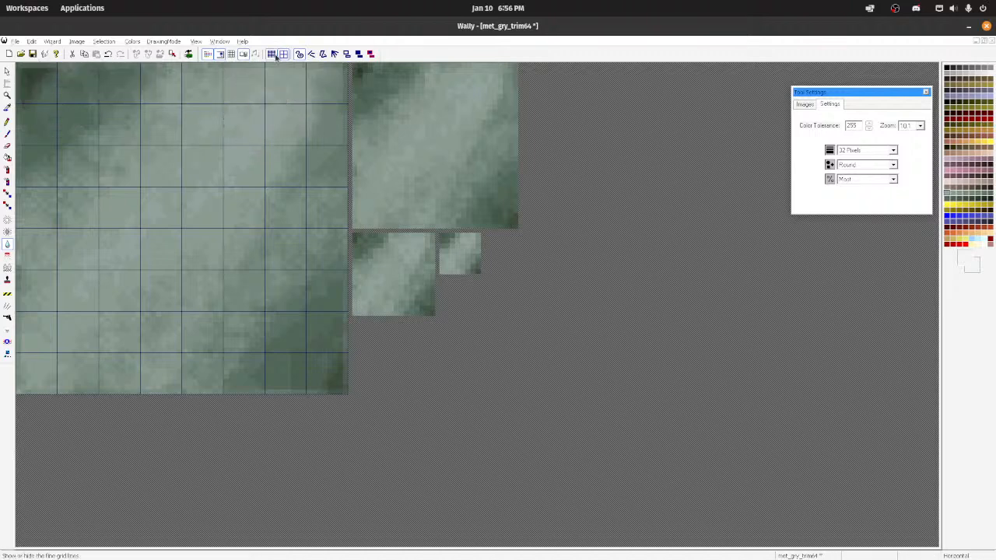
Step: Check how the texture repeats in tiled view at different zoom levels and save it under its existing name
click(232, 54)
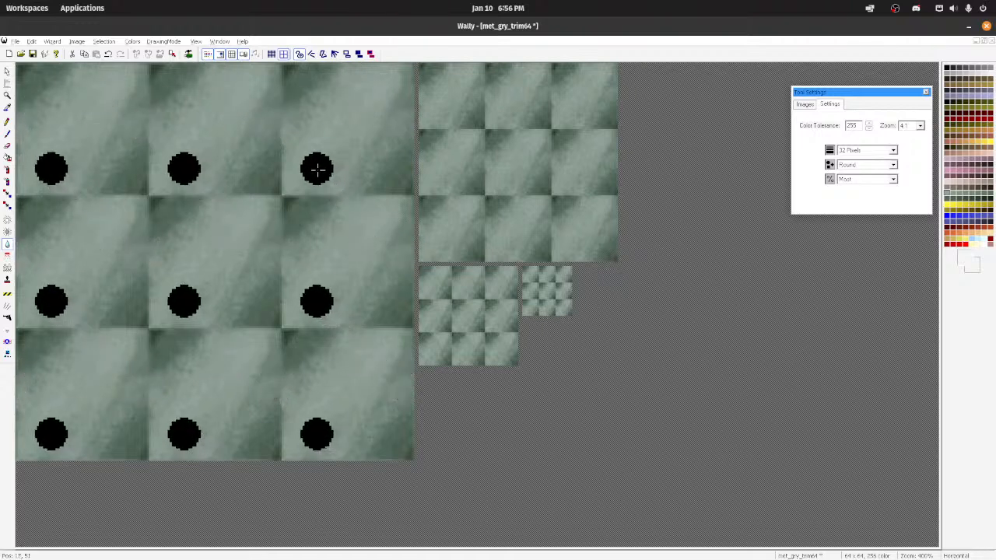
ctrl+scroll(304, 171, down, 4)
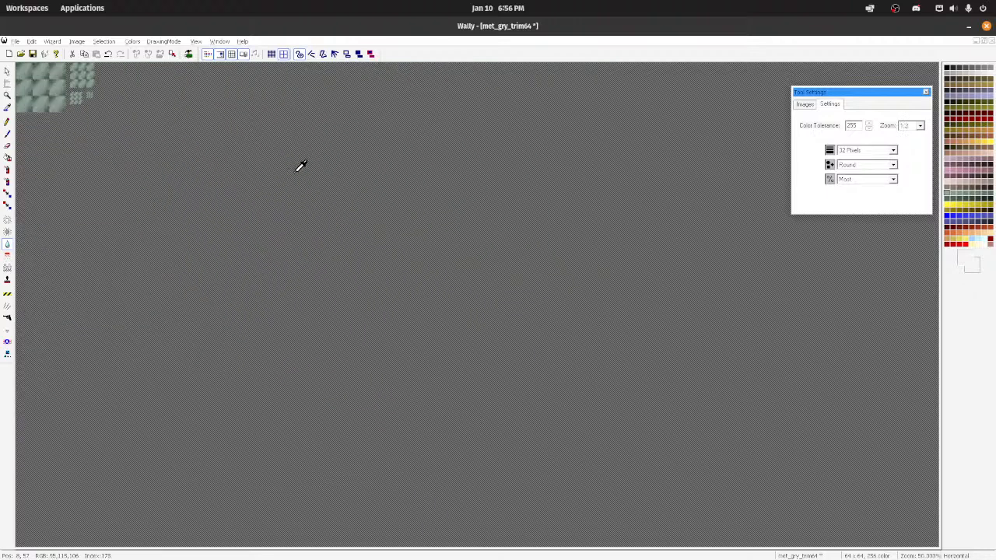
ctrl+scroll(301, 167, up, 4)
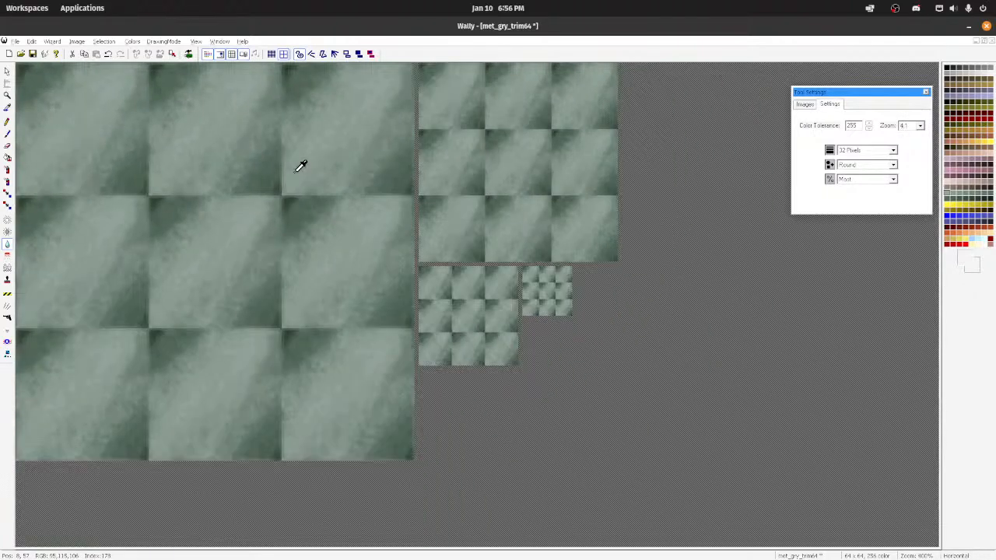
click(15, 42)
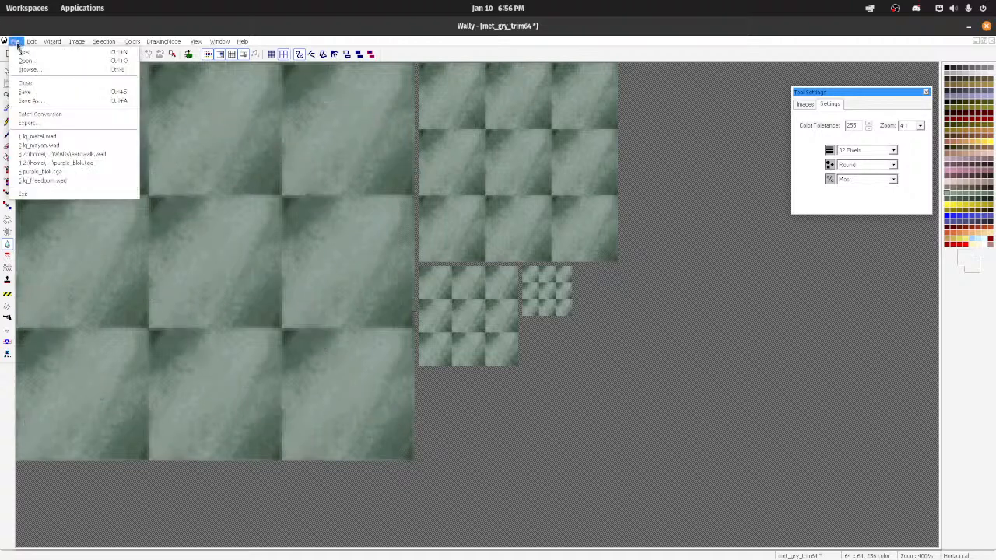
click(24, 92)
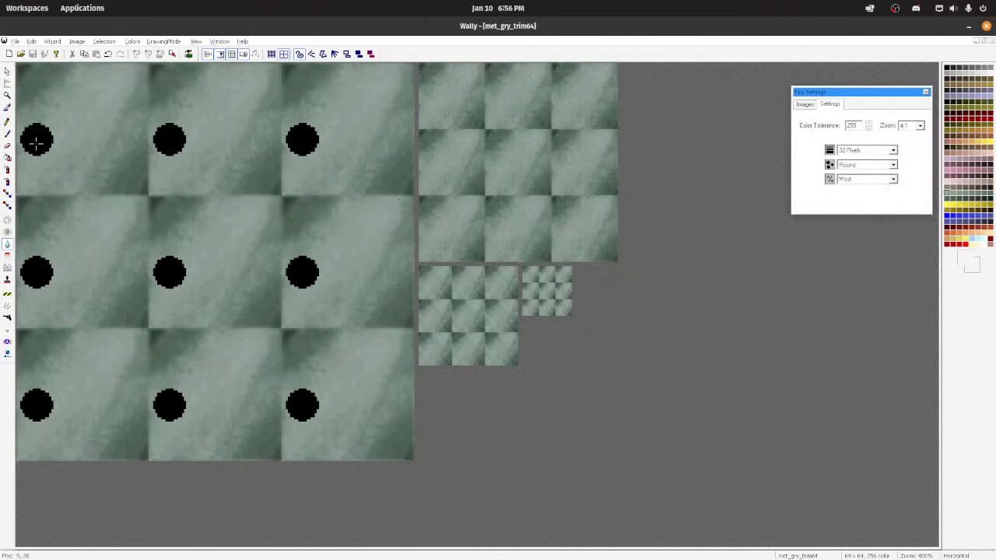
Step: Try a dark green pencil line along the tile's upper edge, undo it and turn off tiled view
click(7, 123)
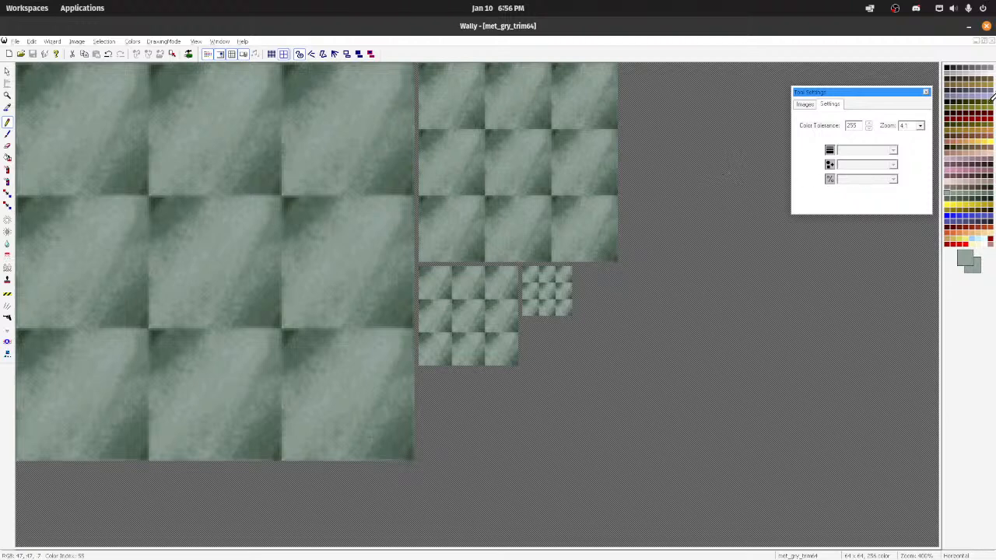
click(986, 195)
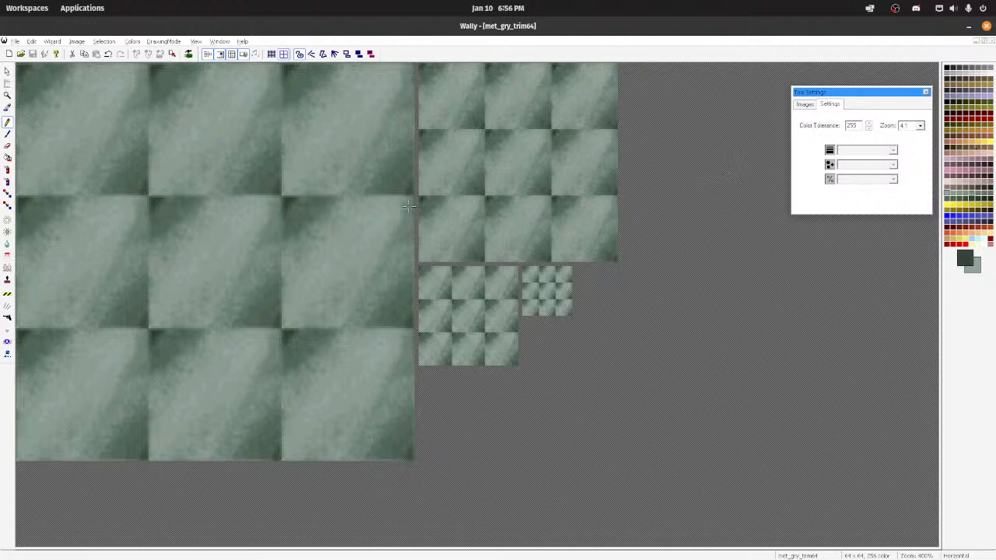
click(20, 197)
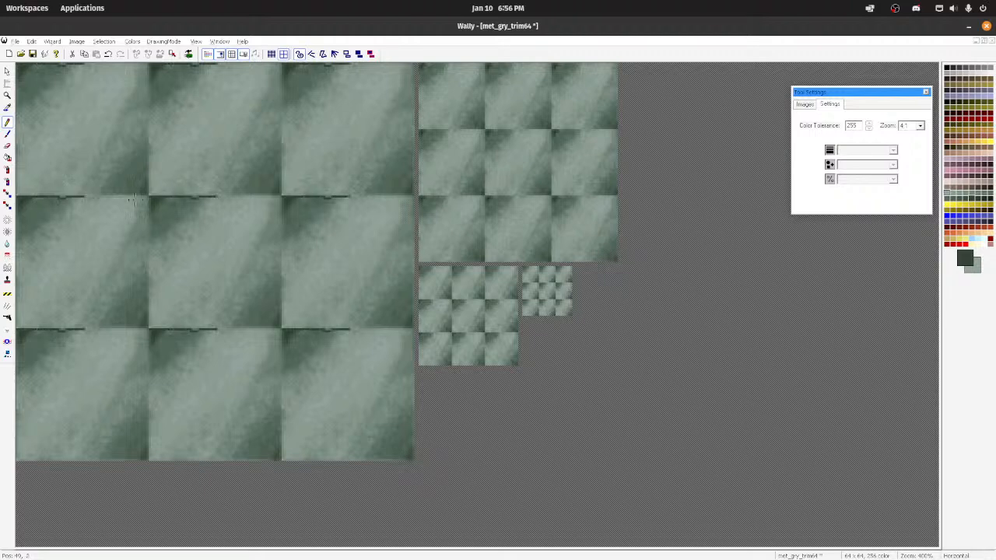
key(ctrl+s)
click(230, 56)
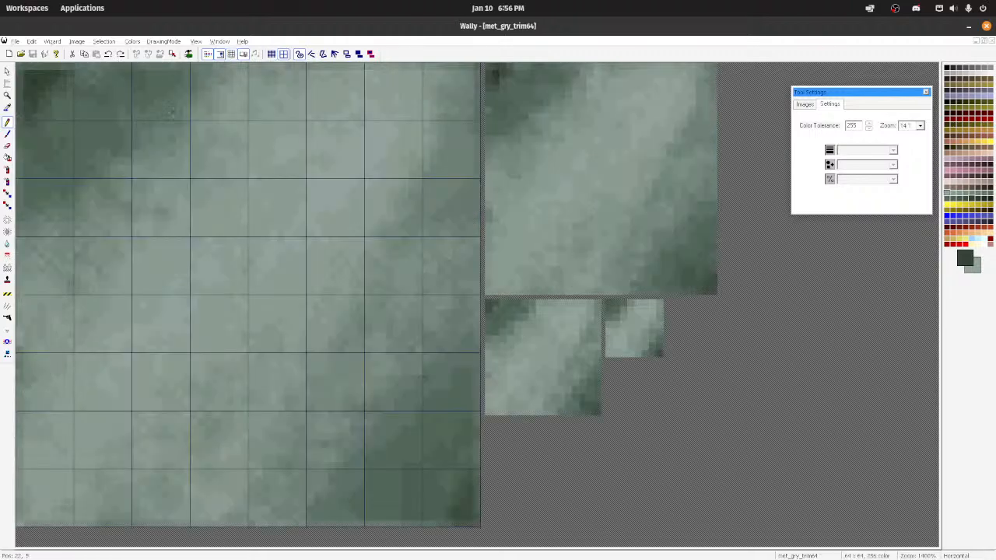
Step: Try to outline the upper and right edges of the main image with a dark green pencil stroke and undo it
scroll(183, 156, up, 1)
scroll(93, 116, down, 1)
click(21, 66)
mouse_move(22, 66)
mouse_down()
mouse_move(460, 65)
mouse_move(473, 173)
mouse_move(472, 438)
mouse_up()
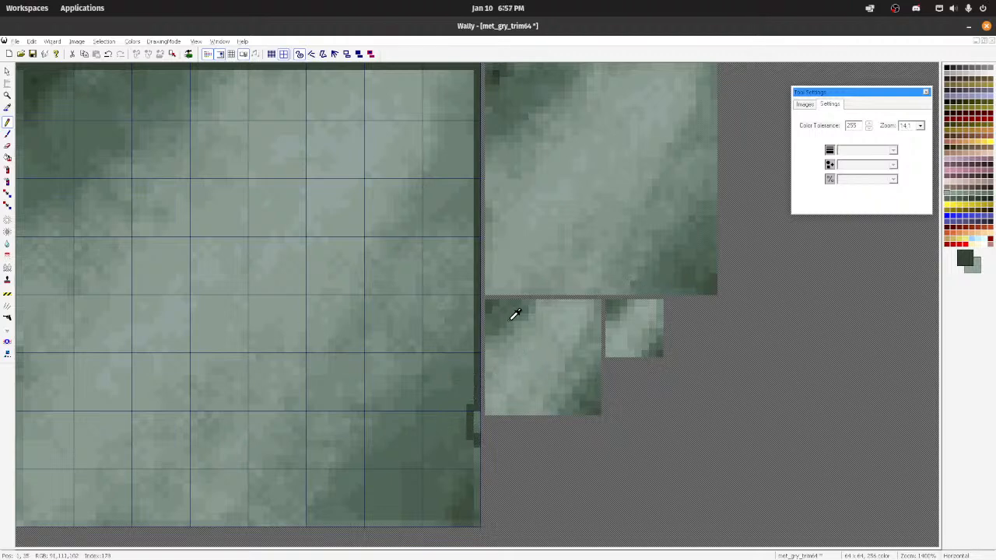
key(ctrl+z)
key(ctrl+z)
Step: Draw a one-pixel dark green line across the main image's top edge and try the right edge, undoing the stray stroke
drag(20, 66, 560, 61)
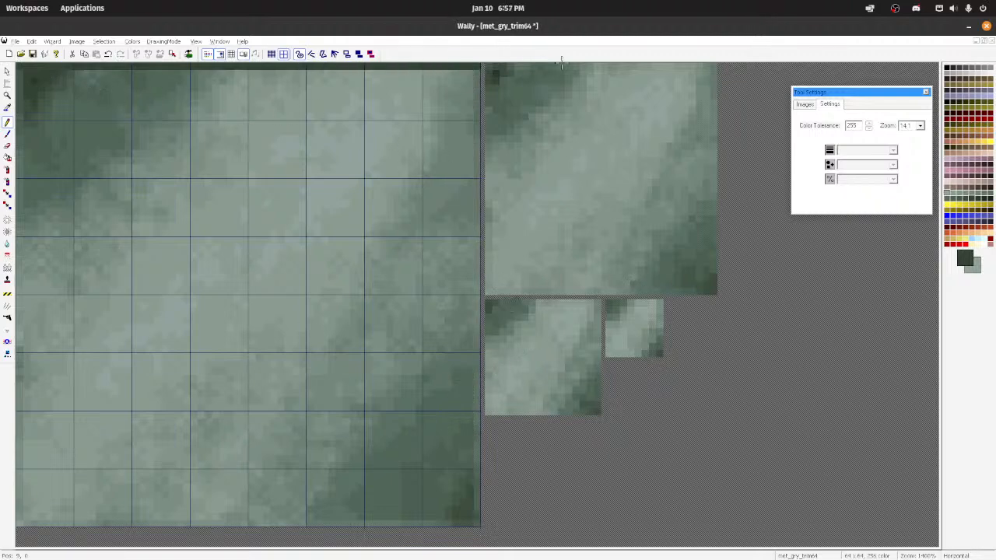
drag(477, 75, 481, 288)
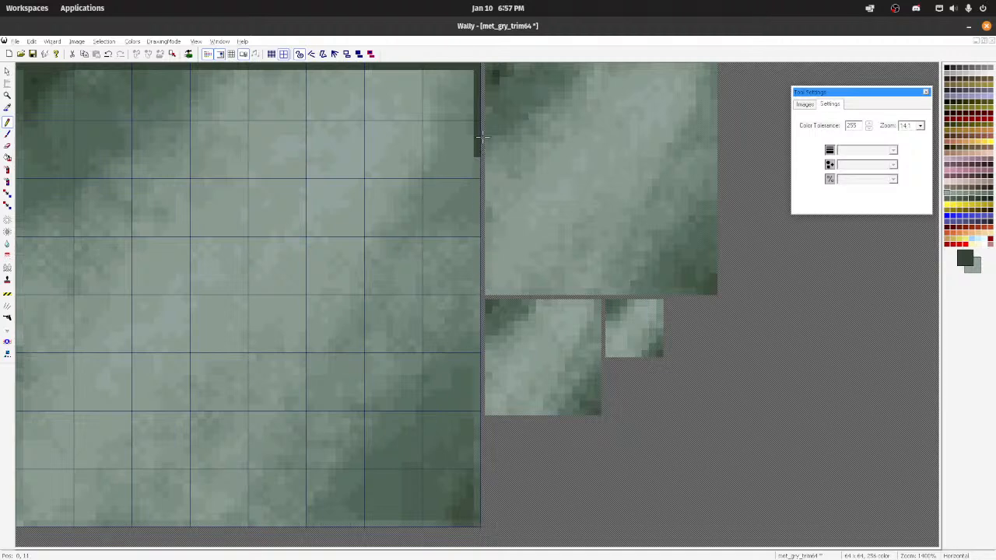
drag(482, 202, 477, 162)
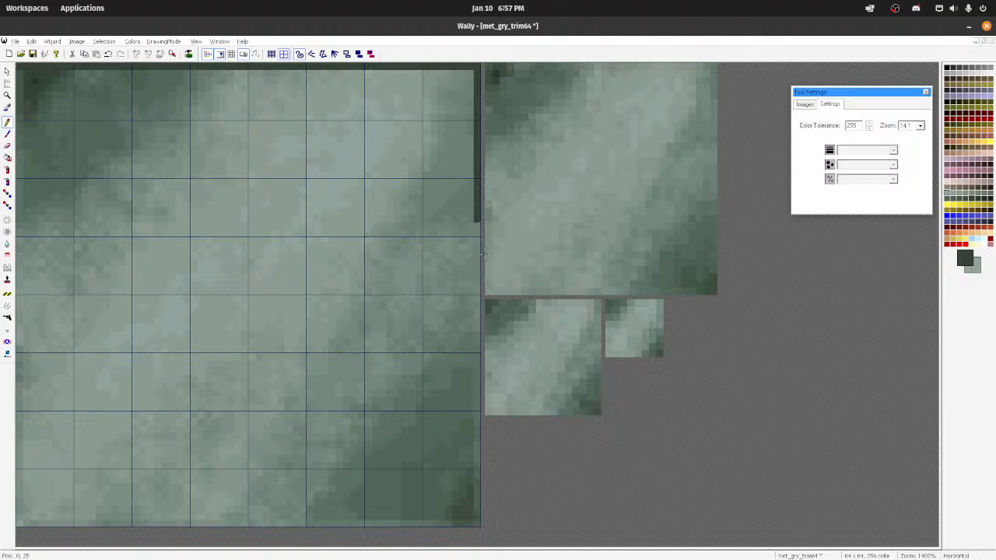
drag(477, 300, 467, 407)
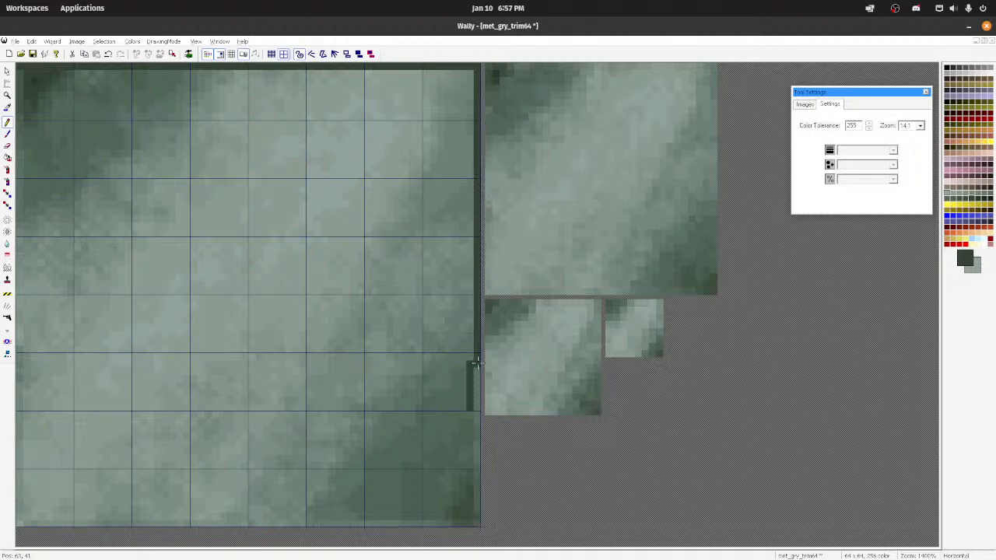
key(ctrl+z)
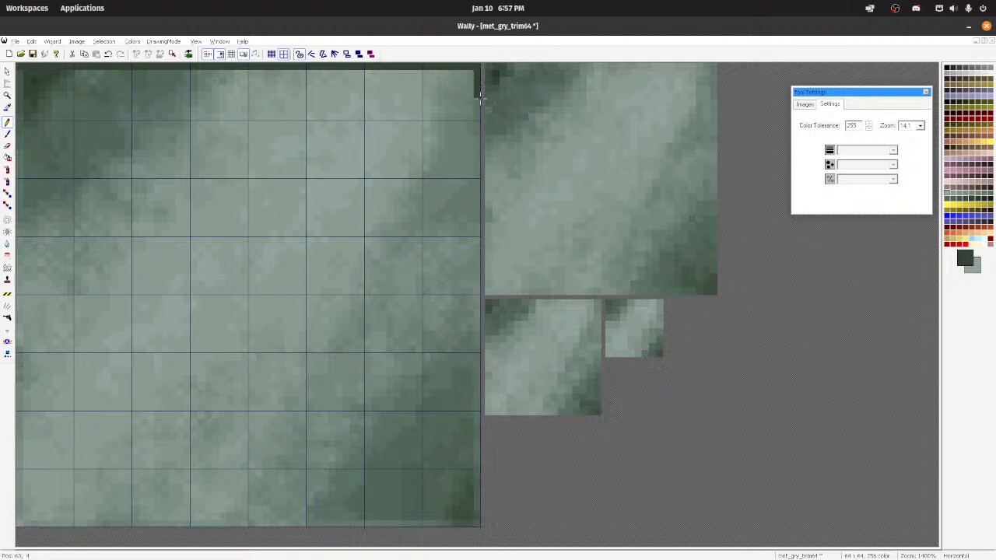
Step: Complete the one-pixel dark green border along the right, bottom and left edges of the main image
drag(479, 96, 476, 280)
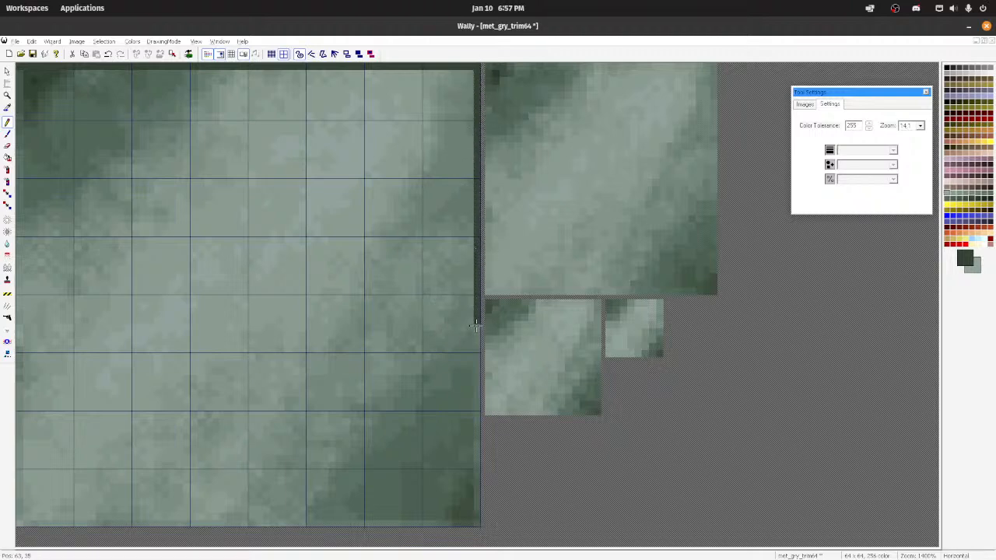
drag(476, 326, 470, 412)
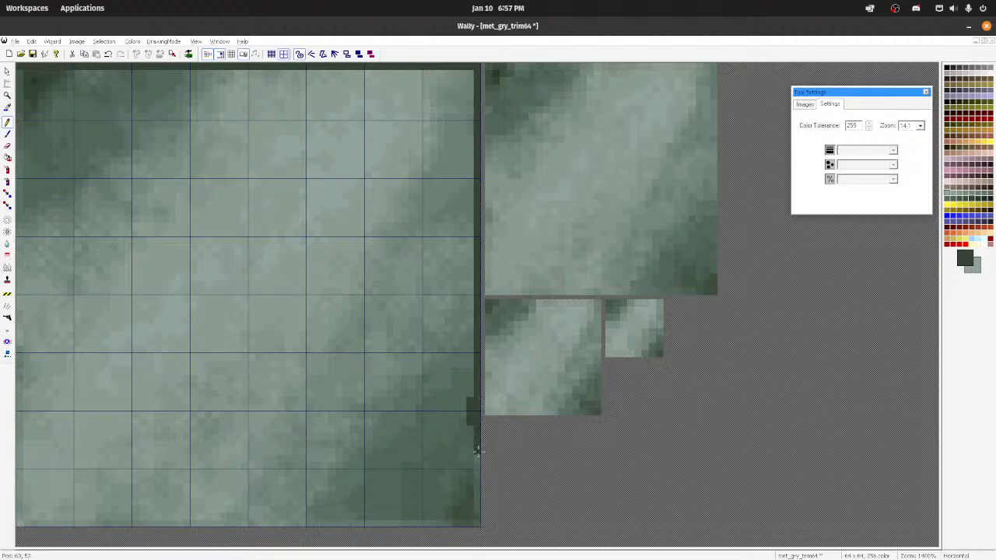
drag(476, 449, 479, 529)
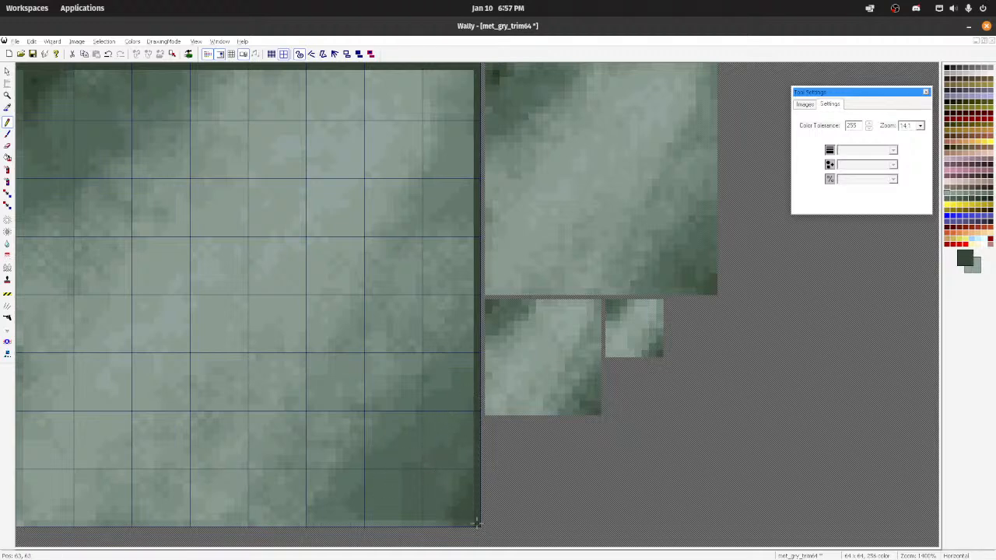
drag(477, 523, 17, 525)
drag(17, 65, 17, 426)
drag(18, 522, 17, 419)
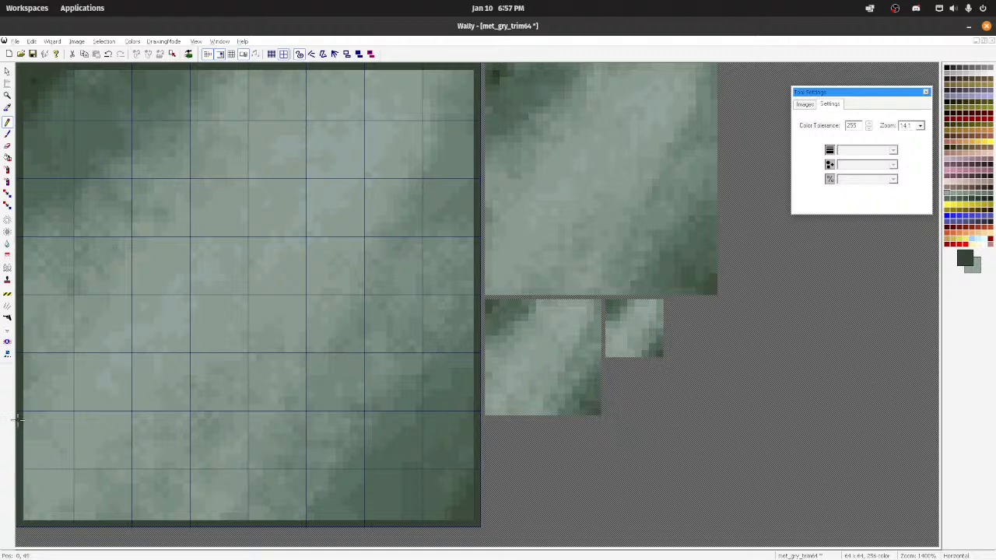
Step: Sample a lighter dark green from the image and pencil a second one-pixel border just inside the outer one, undoing any stray mark
ctrl+click(28, 144)
key(ctrl+z)
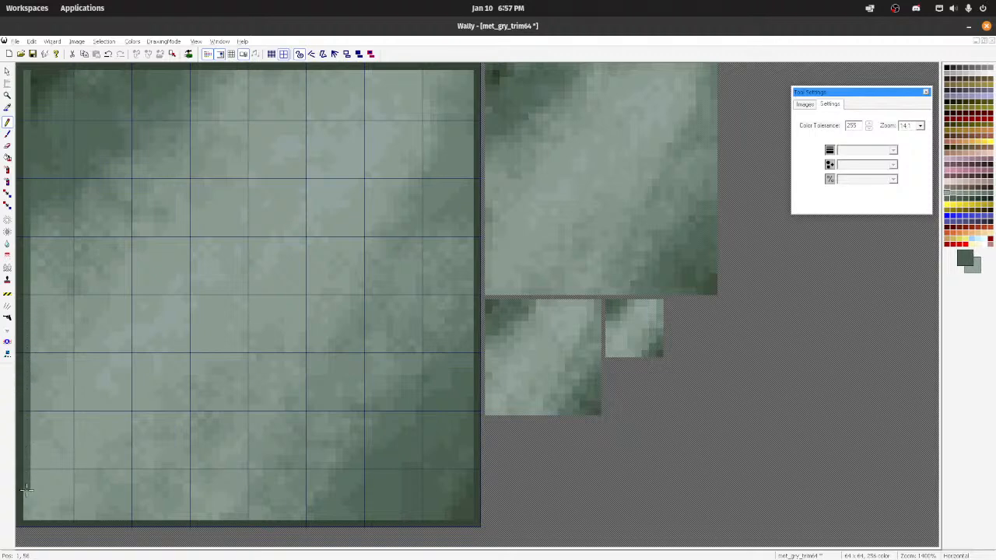
drag(26, 512, 403, 517)
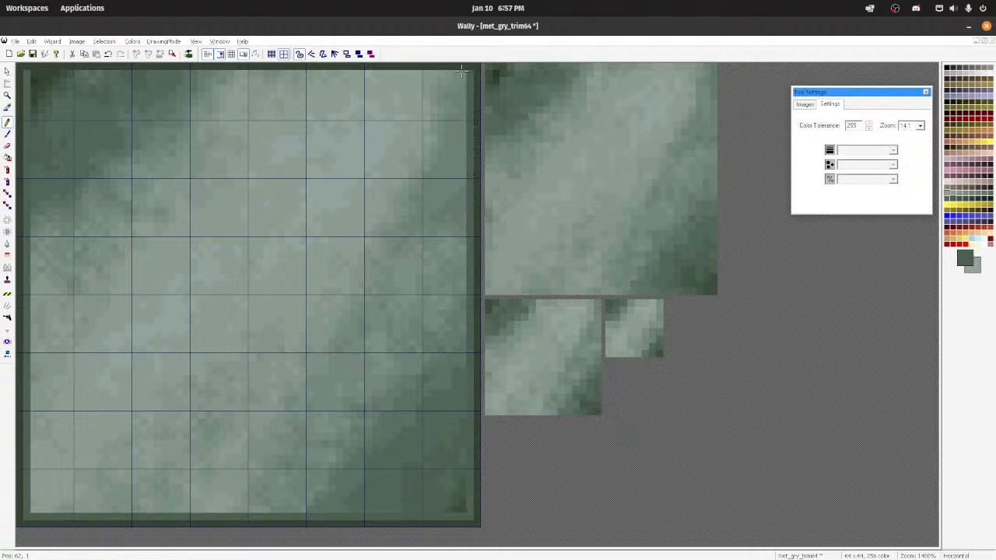
drag(463, 71, 264, 72)
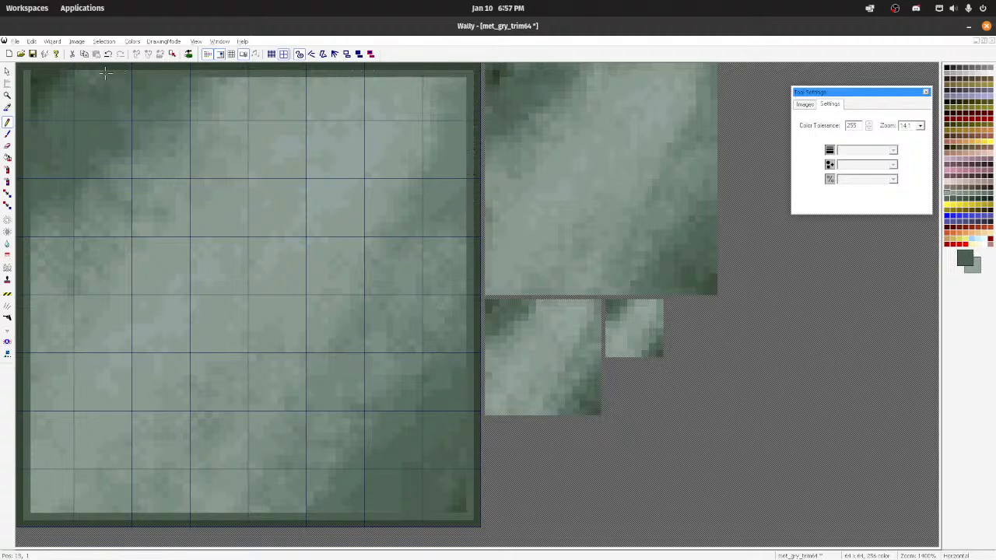
drag(105, 73, 32, 73)
Step: Turn on tiled view to check how the double border repeats across the texture
scroll(103, 113, down, 11)
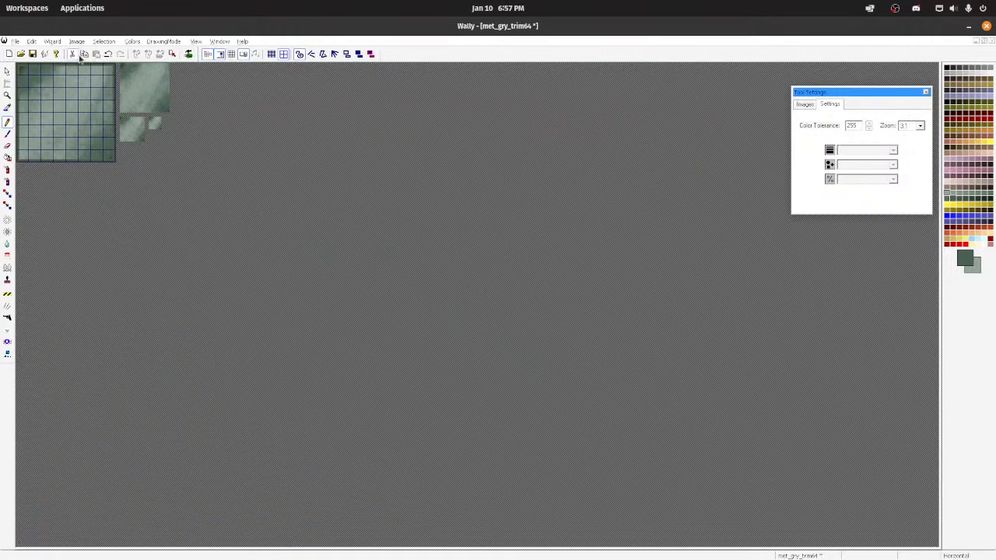
click(213, 56)
scroll(127, 160, down, 3)
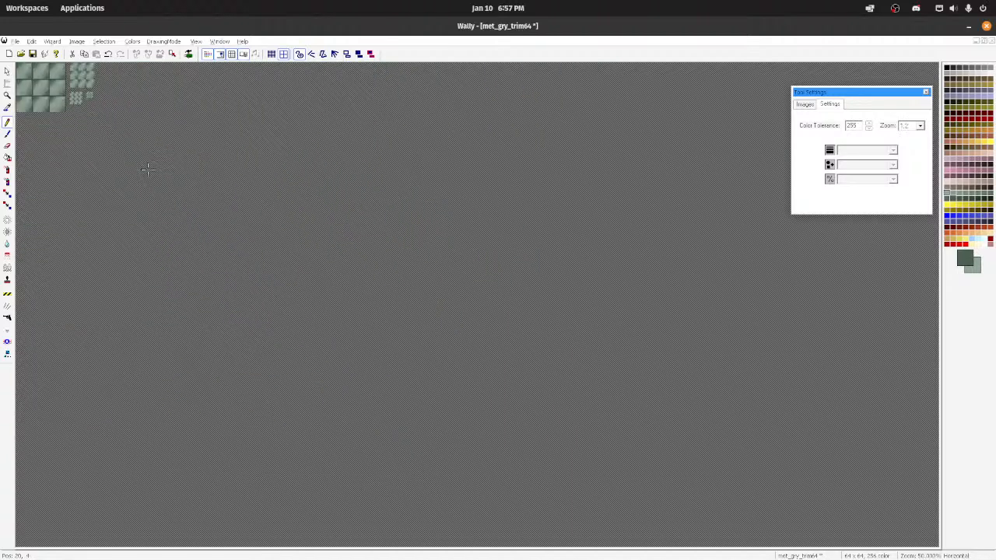
scroll(147, 169, up, 3)
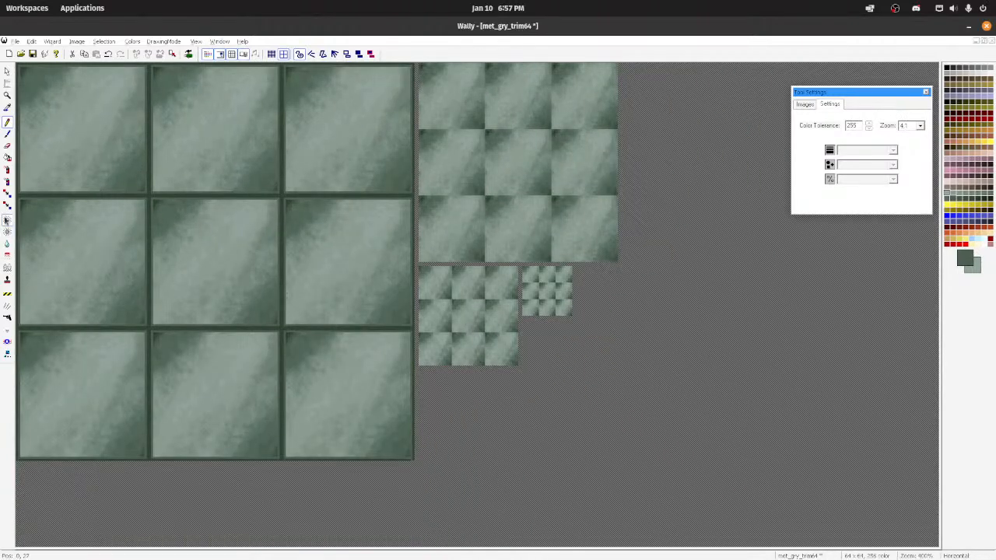
Step: Try a lightening stroke with a 32-pixel round brush at Medium strength, undo it, and set the strength to Least
click(7, 221)
mouse_move(70, 233)
mouse_down()
mouse_move(37, 212)
mouse_move(35, 234)
mouse_move(114, 250)
mouse_move(104, 261)
mouse_up()
key(ctrl+z)
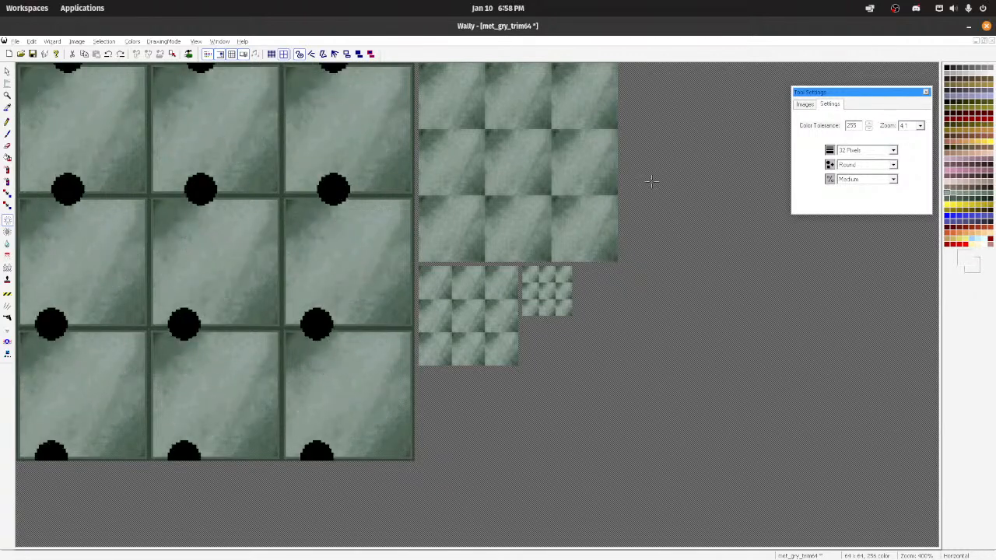
click(893, 179)
click(855, 191)
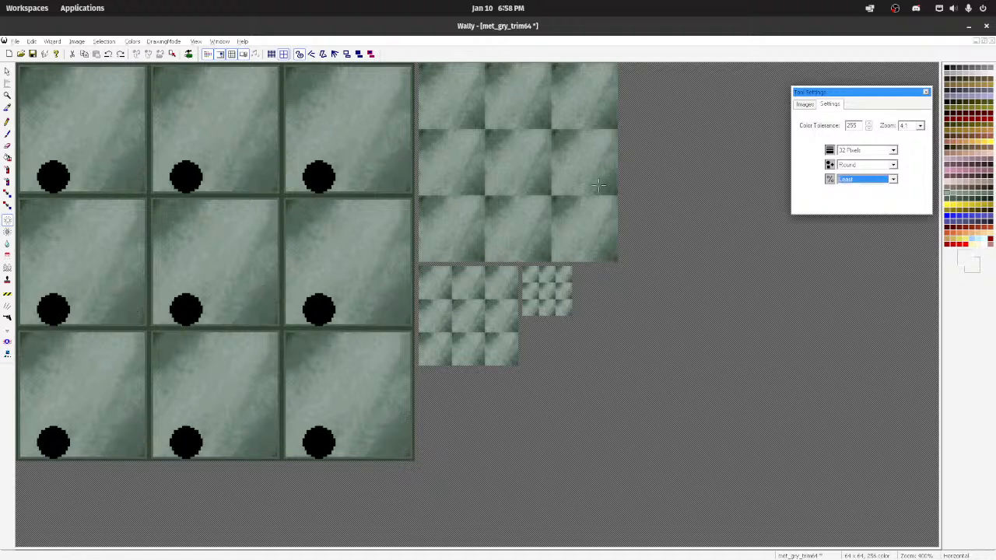
Step: Set the lightening brush to Square and lighten parts of the tile with it at 32 pixels and Least strength
ctrl+scroll(54, 98, up, 8)
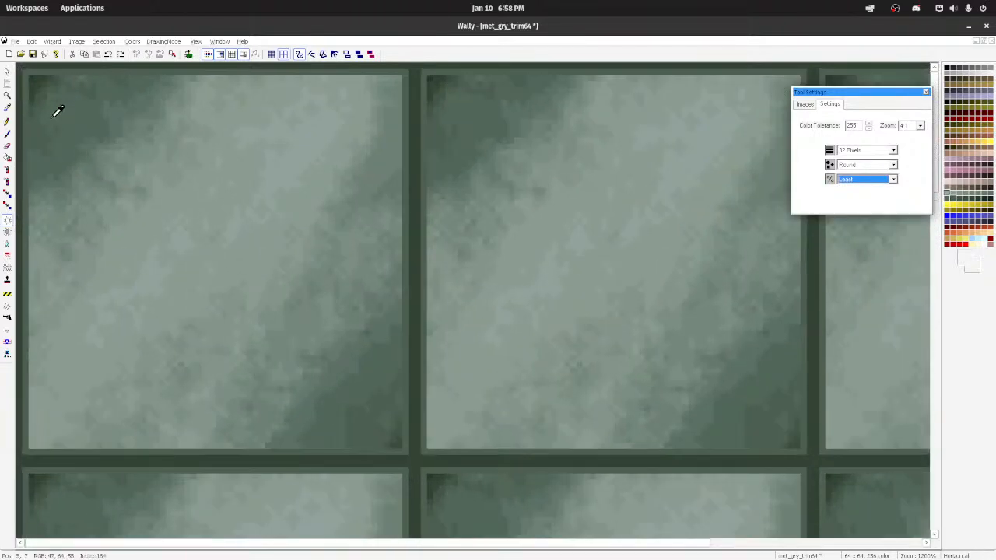
ctrl+scroll(57, 111, up, 2)
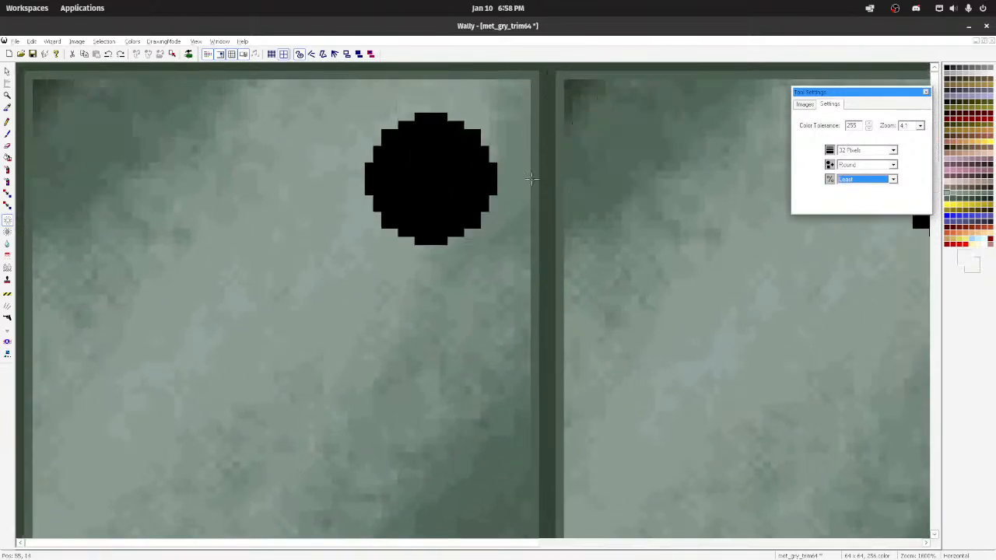
click(893, 164)
click(860, 185)
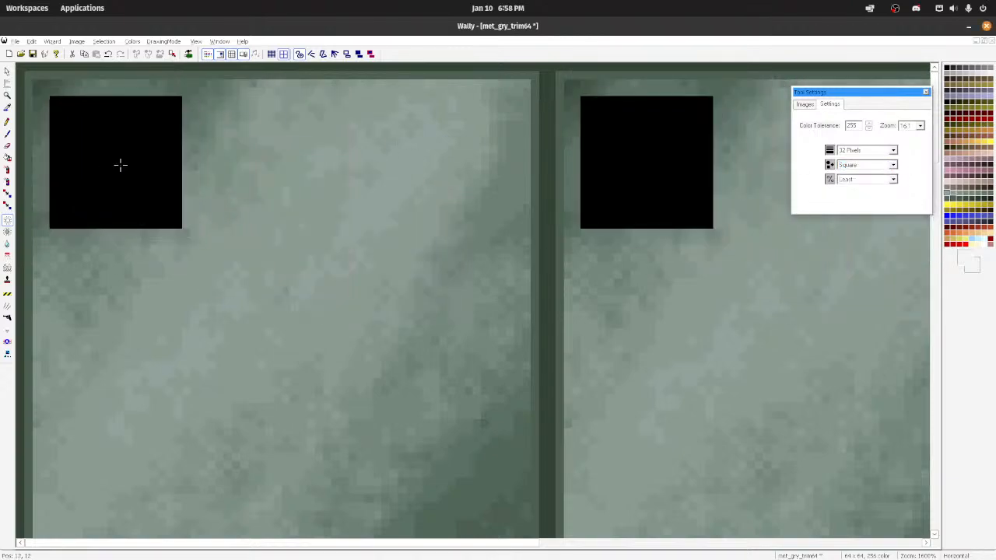
ctrl+scroll(331, 273, down, 2)
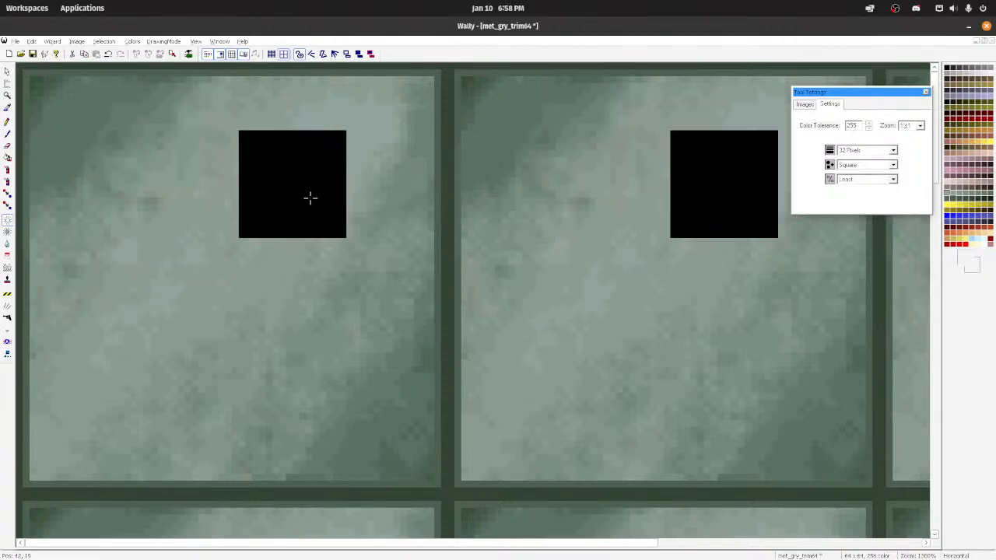
scroll(309, 198, down, 4)
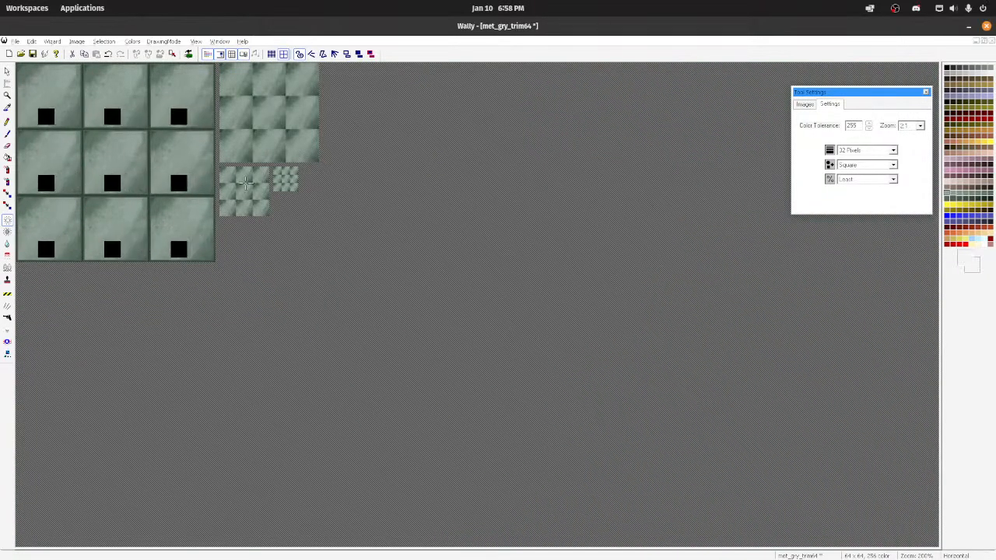
scroll(301, 296, up, 5)
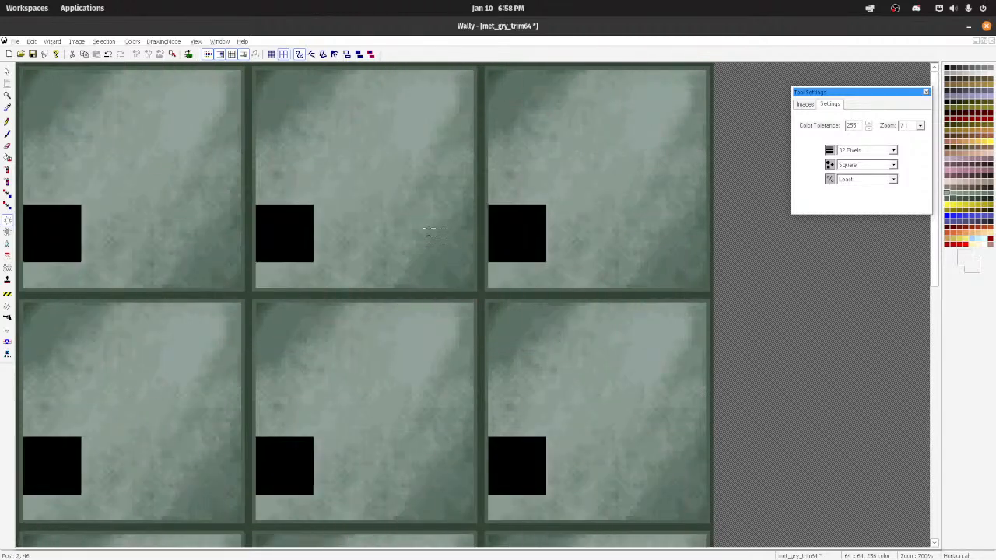
Step: Soften the tile's surface using the Blur tool with a 32-pixel square brush at Most strength
click(8, 245)
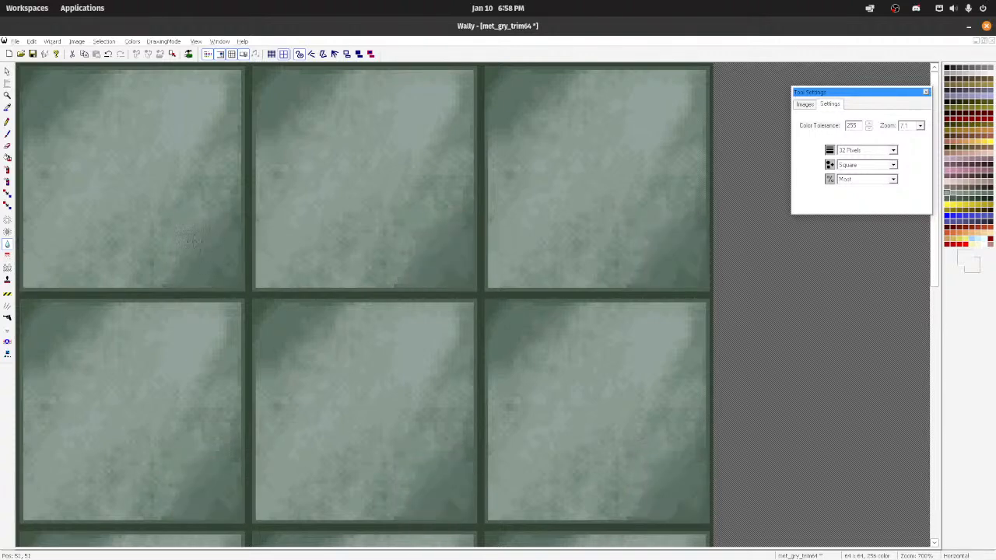
scroll(243, 321, down, 5)
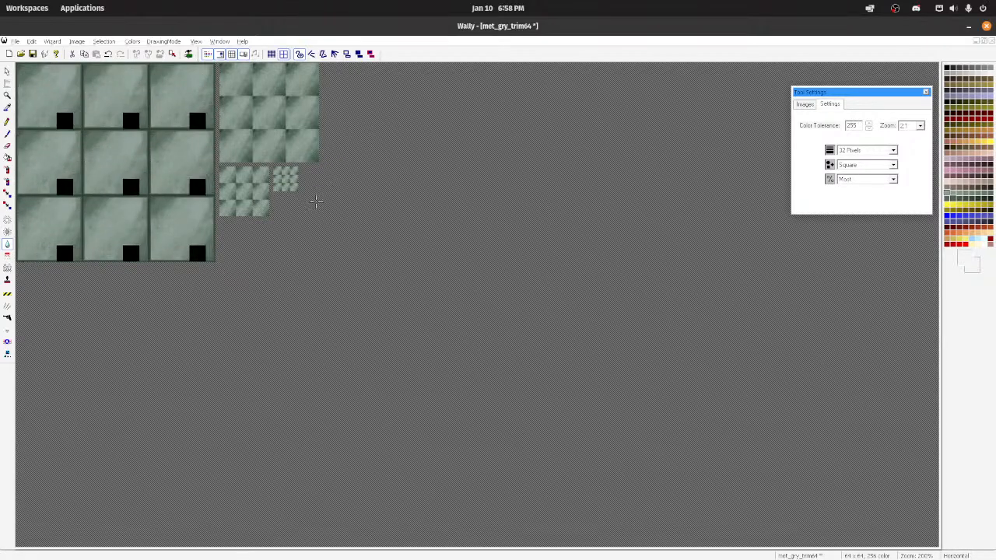
scroll(318, 202, up, 2)
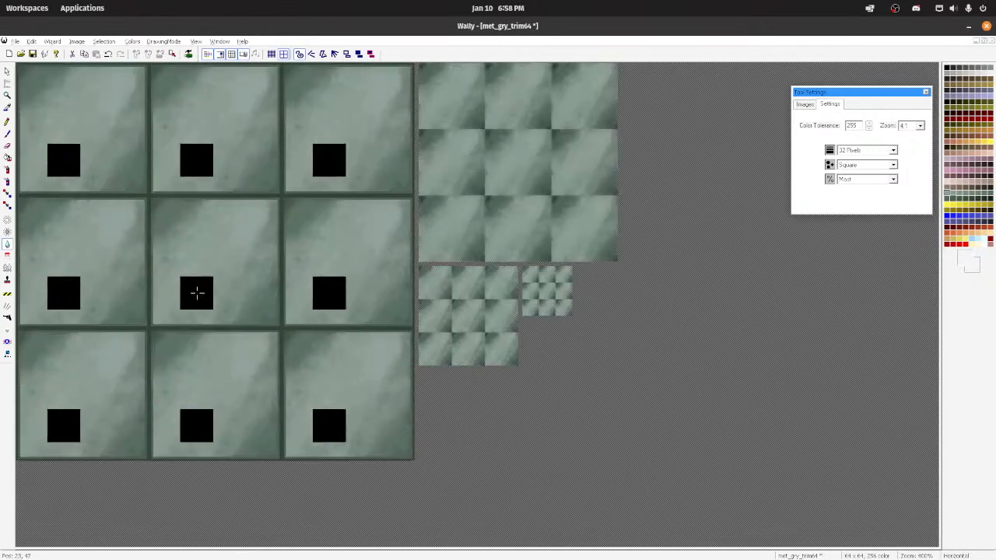
Step: Regenerate the smaller mip images from the bordered main texture and compare them in tiled view
click(31, 41)
click(74, 132)
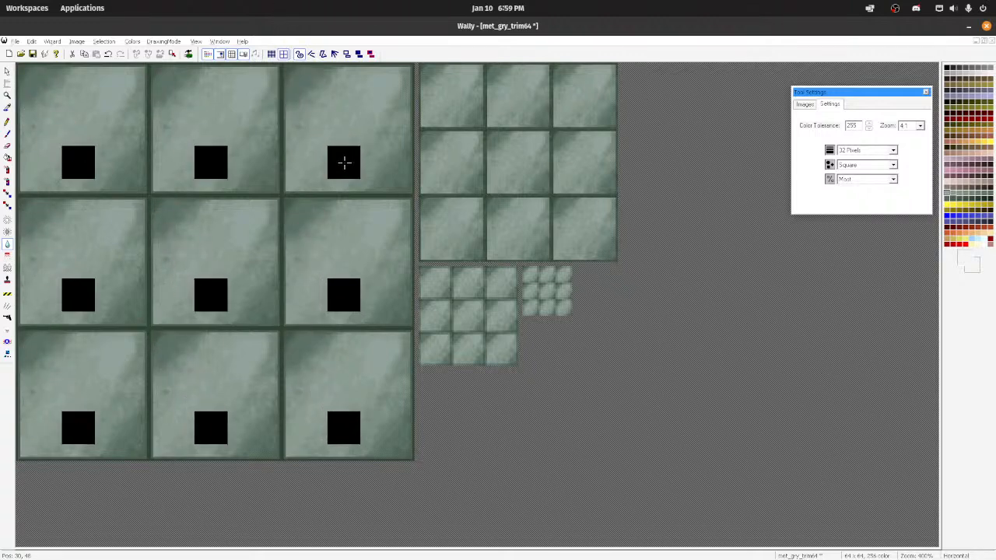
scroll(355, 260, down, 3)
scroll(87, 157, up, 2)
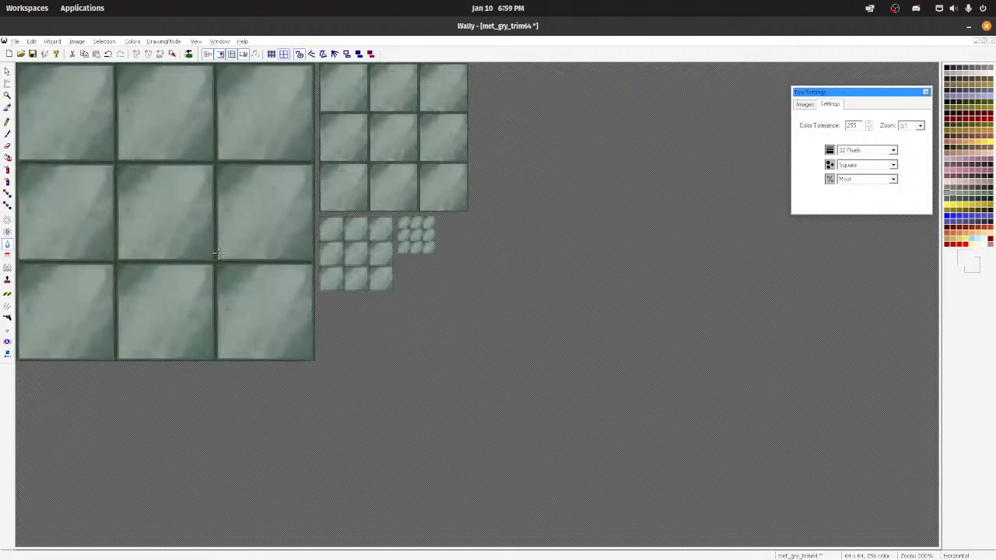
scroll(148, 250, up, 2)
scroll(148, 250, down, 1)
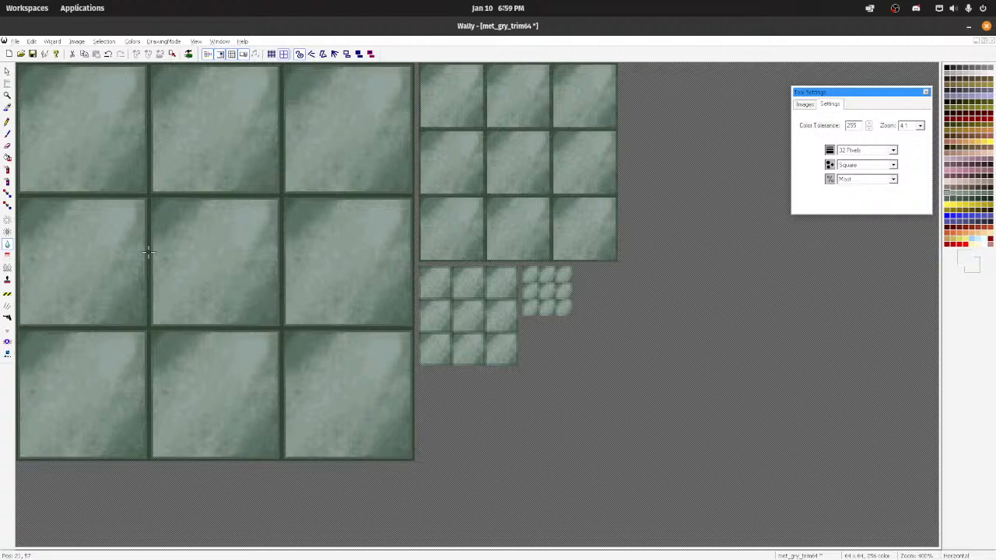
Step: Start exporting the texture to the my_textures folder as Portable Network Graphics (*.png) with the file name emerald_brick
mouse_move(327, 558)
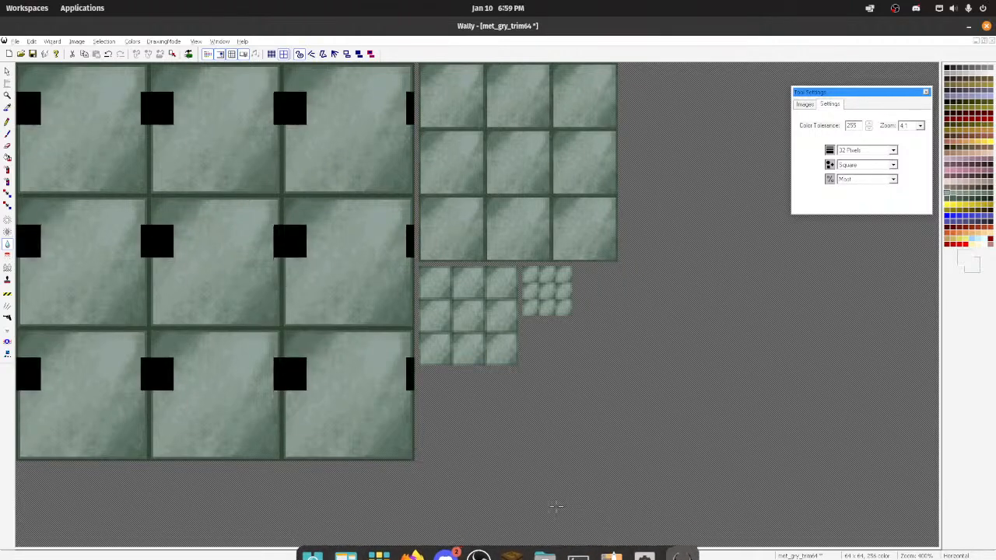
click(14, 42)
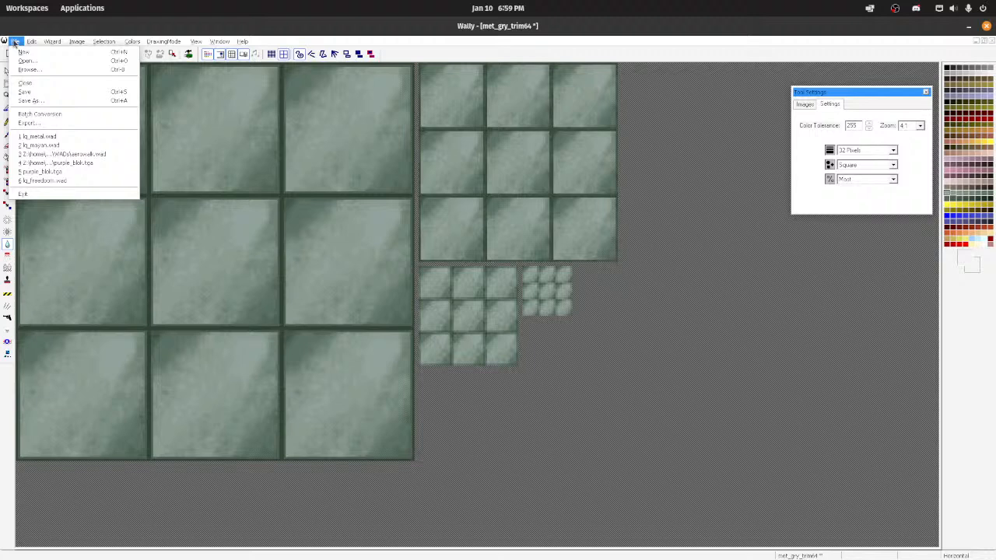
click(35, 122)
click(504, 364)
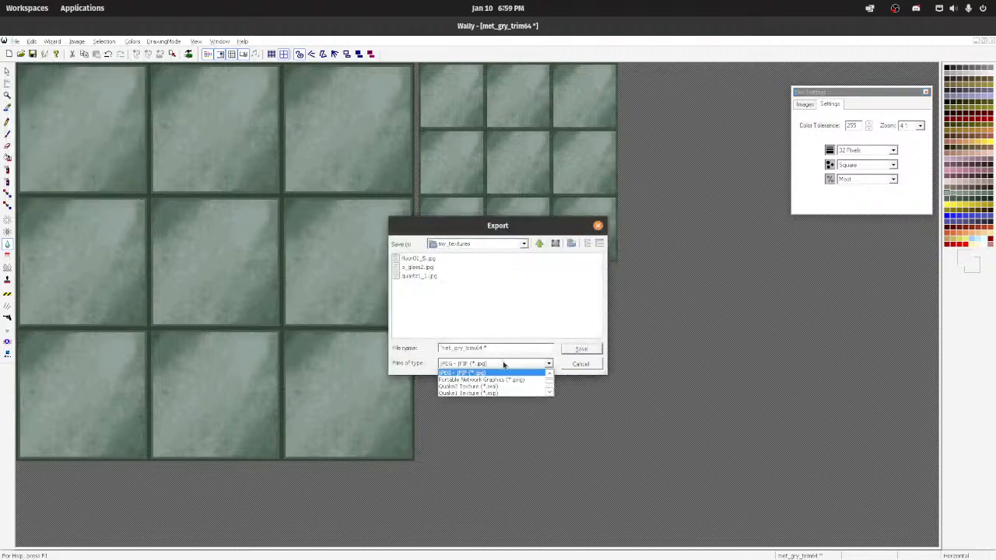
click(478, 376)
drag(513, 347, 233, 333)
text(ew)
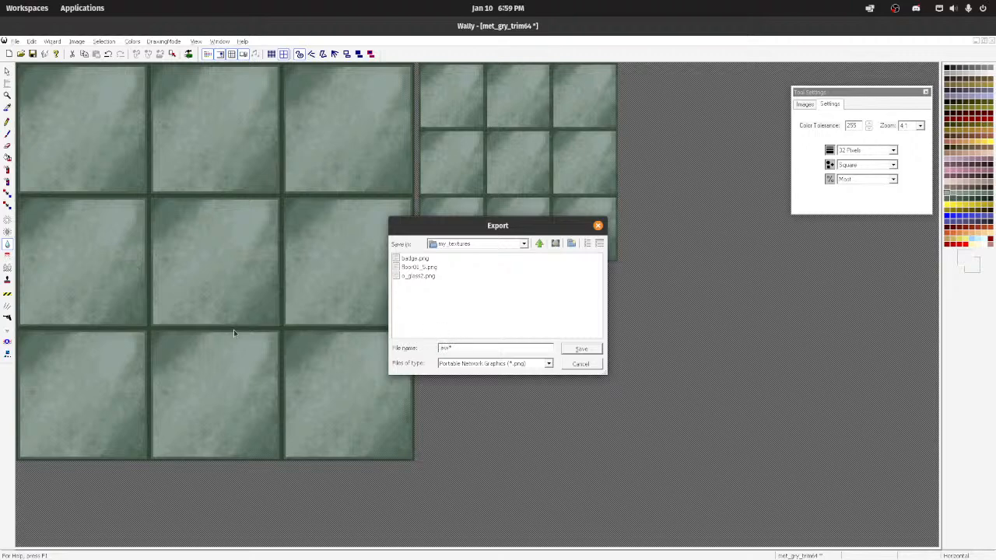
text(erald_brick)
Step: Try Truevision Targa as the export format, change it to Windows Bitmap (*.bmp), and save emerald_brick
click(479, 363)
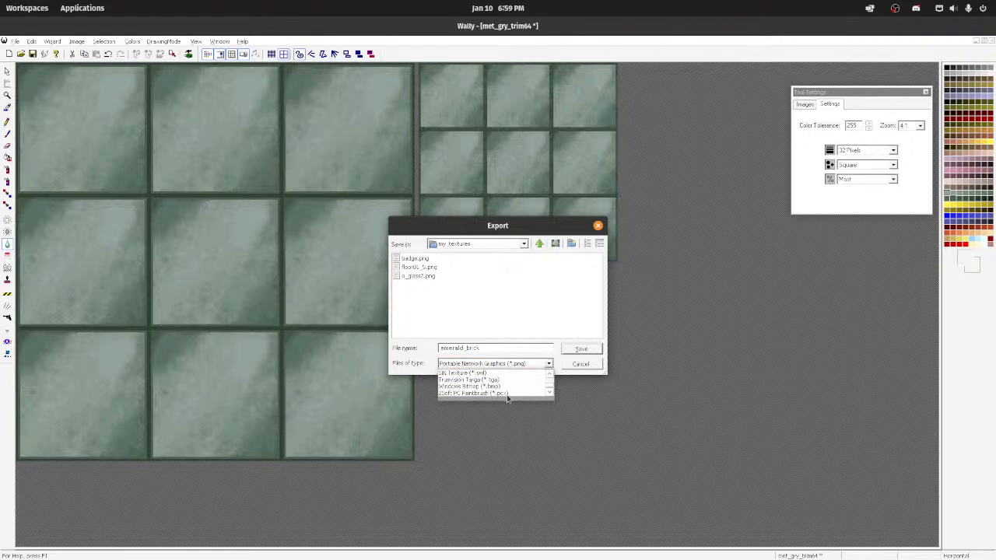
scroll(503, 392, down, 1)
scroll(503, 392, down, 3)
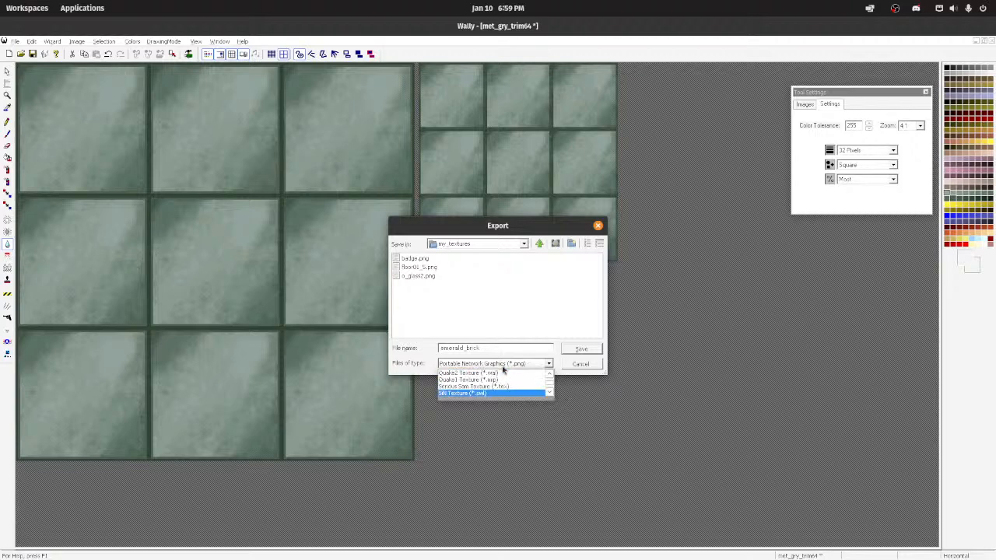
click(485, 380)
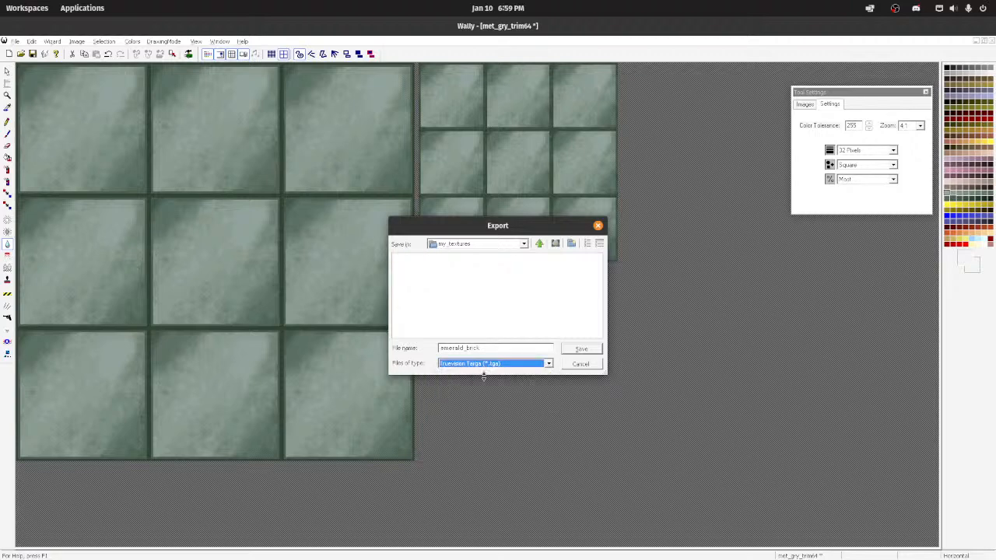
click(480, 365)
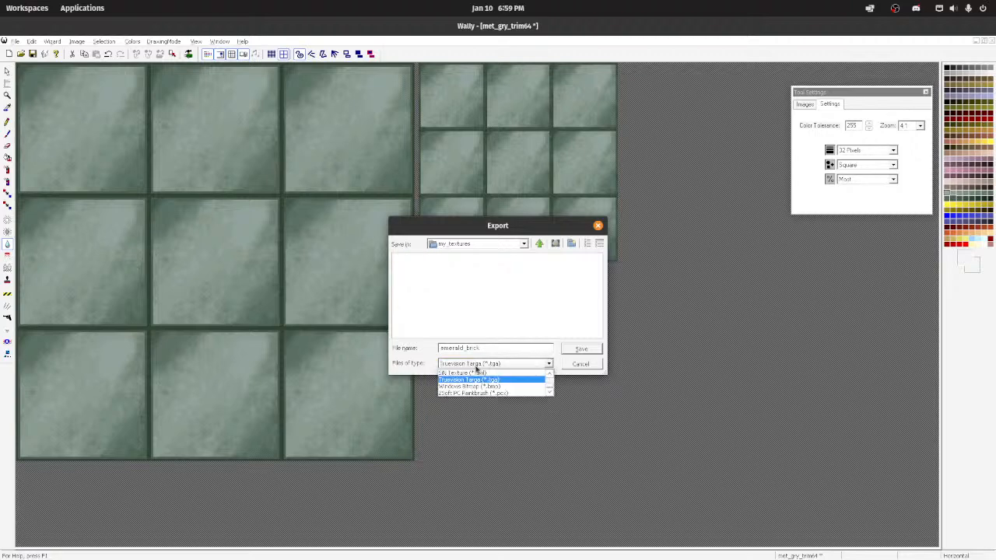
click(489, 386)
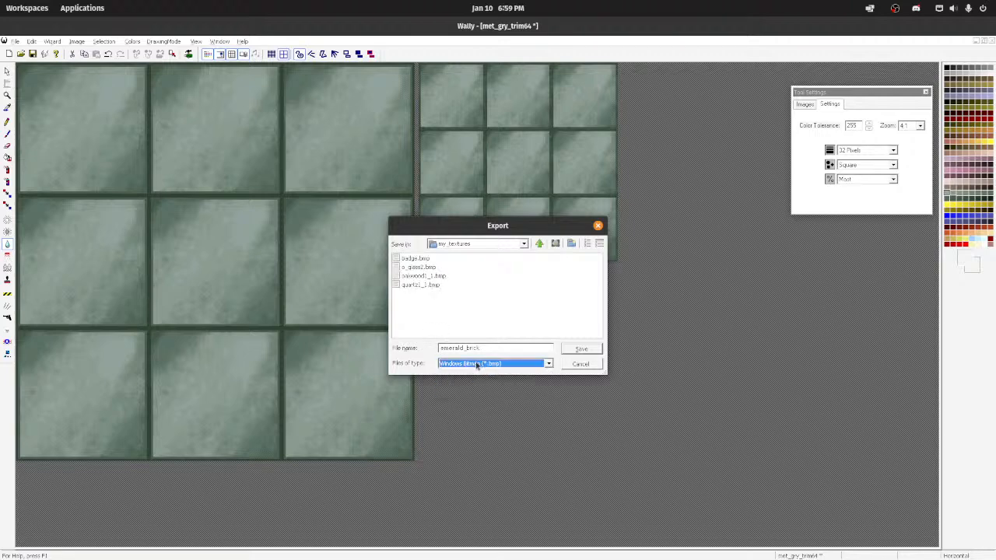
click(591, 351)
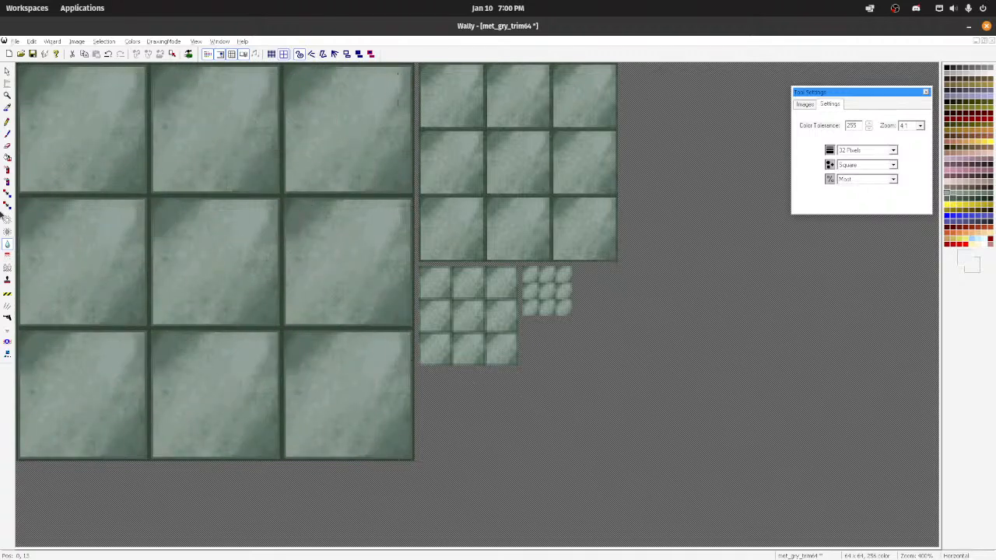
Step: Inspect the tiled texture and switch the drawing mode to 15° increments
scroll(243, 293, up, 3)
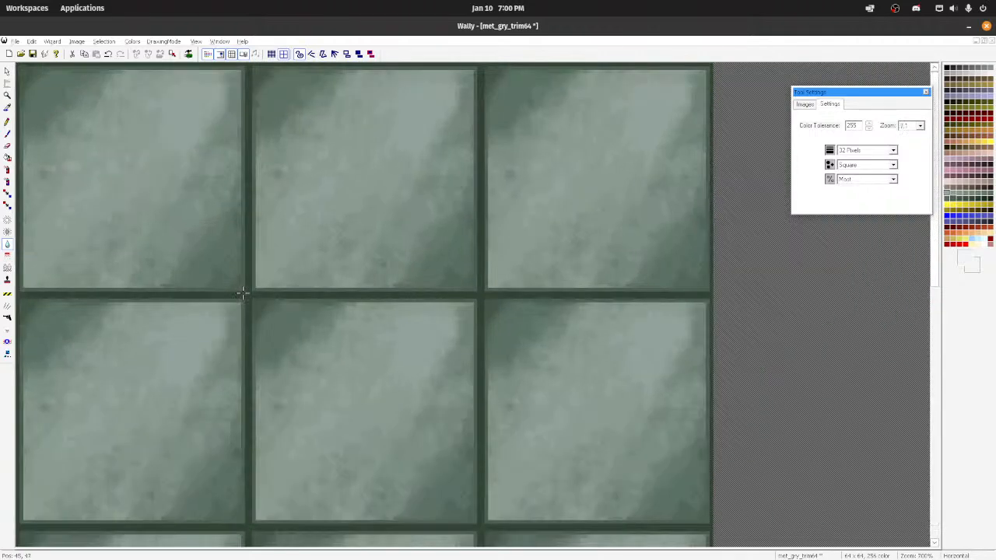
scroll(243, 293, down, 1)
scroll(243, 292, down, 3)
scroll(246, 294, up, 1)
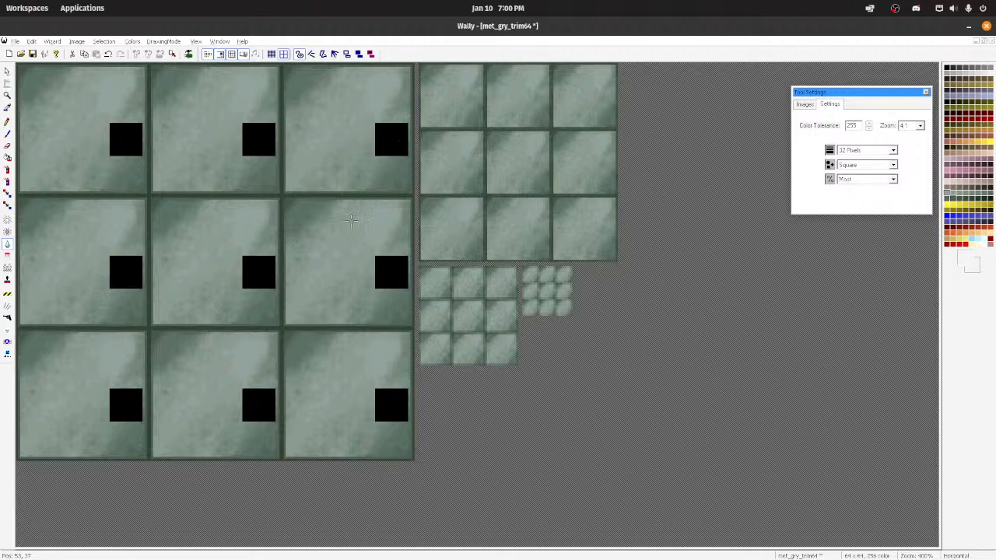
scroll(285, 256, down, 2)
scroll(284, 256, up, 2)
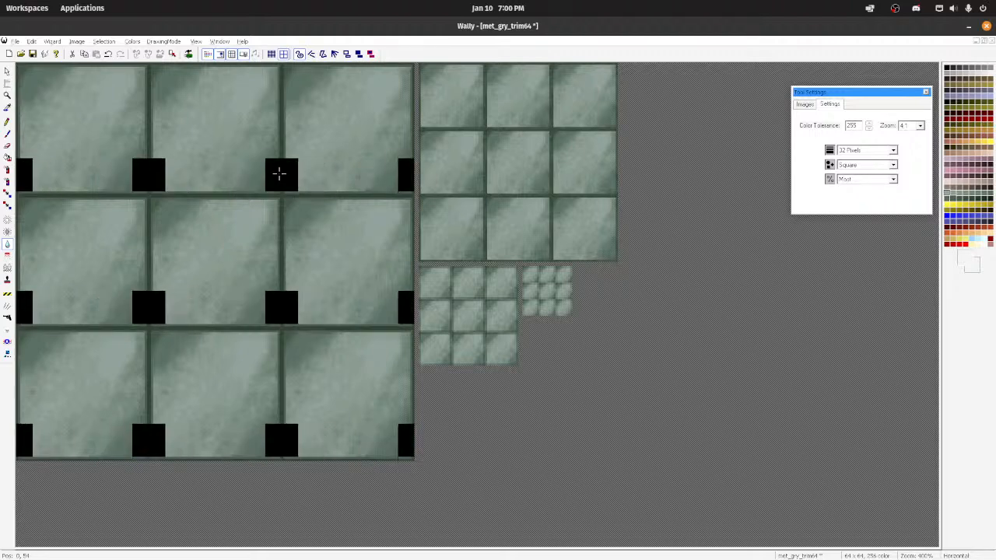
click(324, 57)
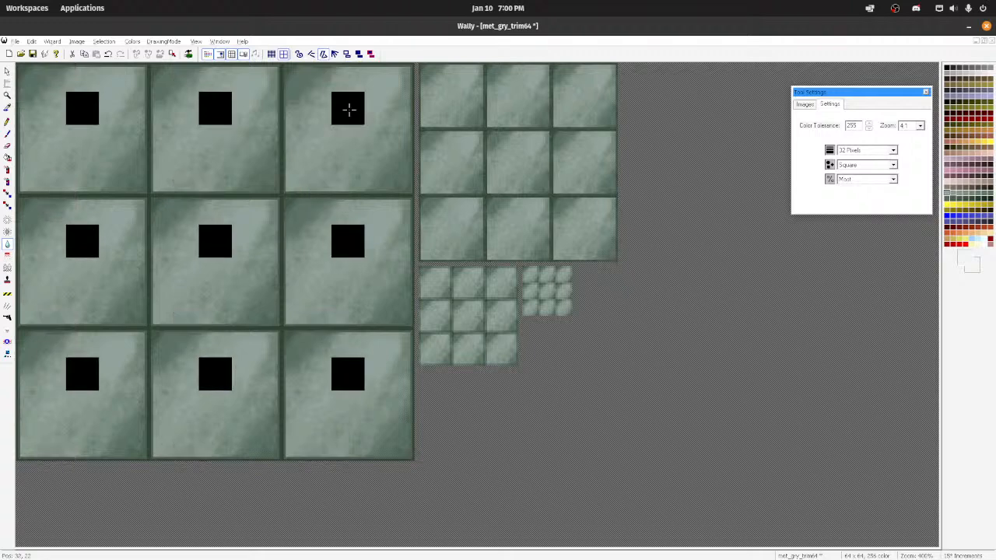
Step: Take the drawing mode off 15° increments and select the Paintbrush tool
click(298, 57)
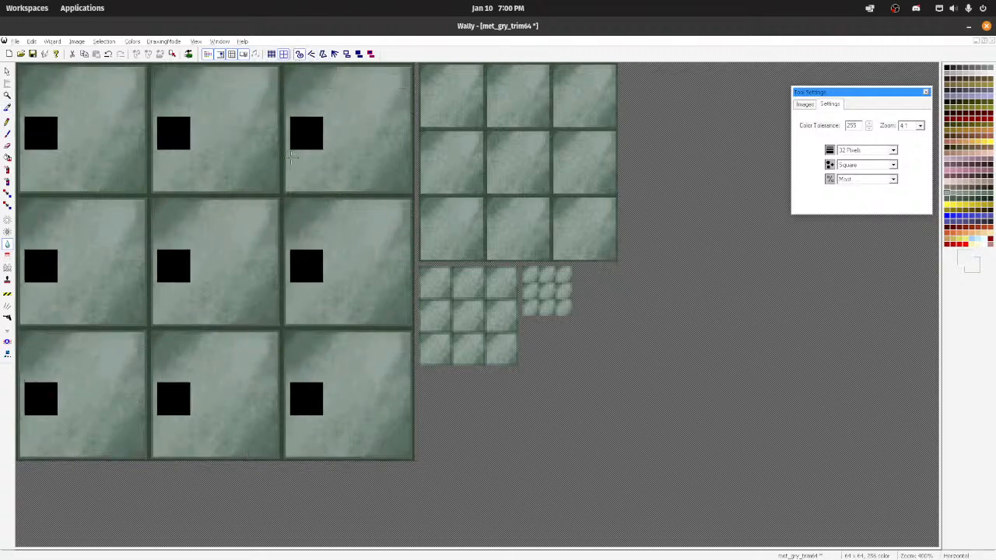
click(7, 134)
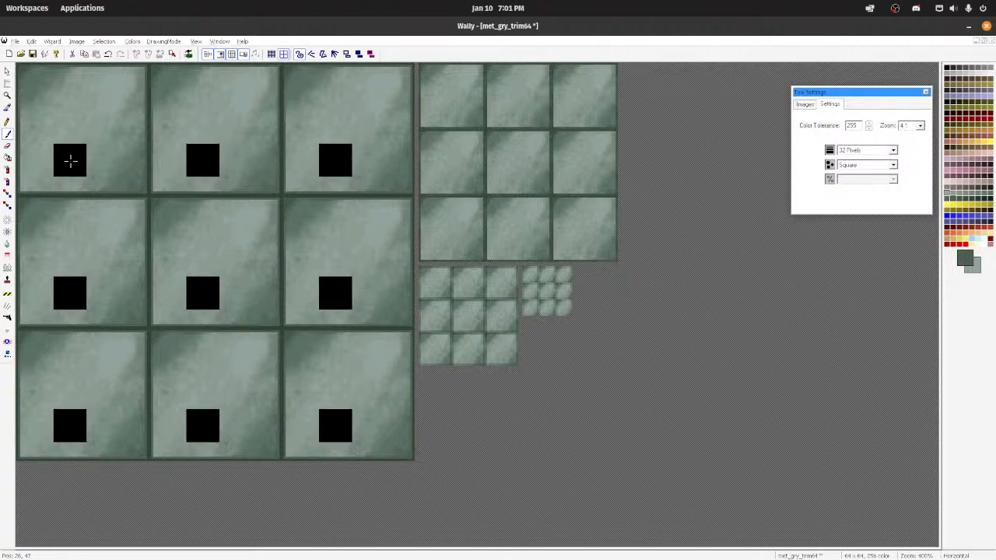
Step: Review the name, type and size options for a new texture and close them without creating one
click(14, 41)
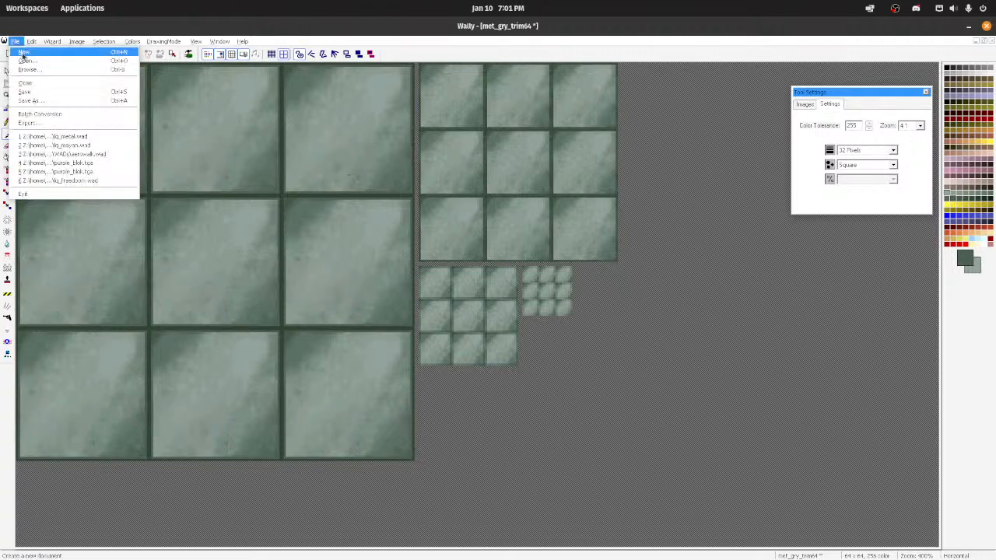
click(31, 51)
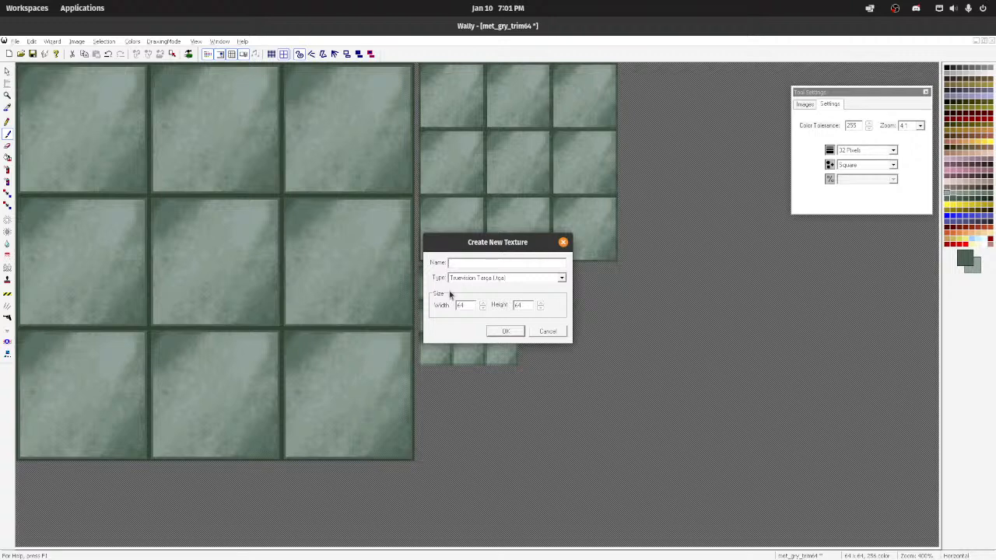
click(563, 243)
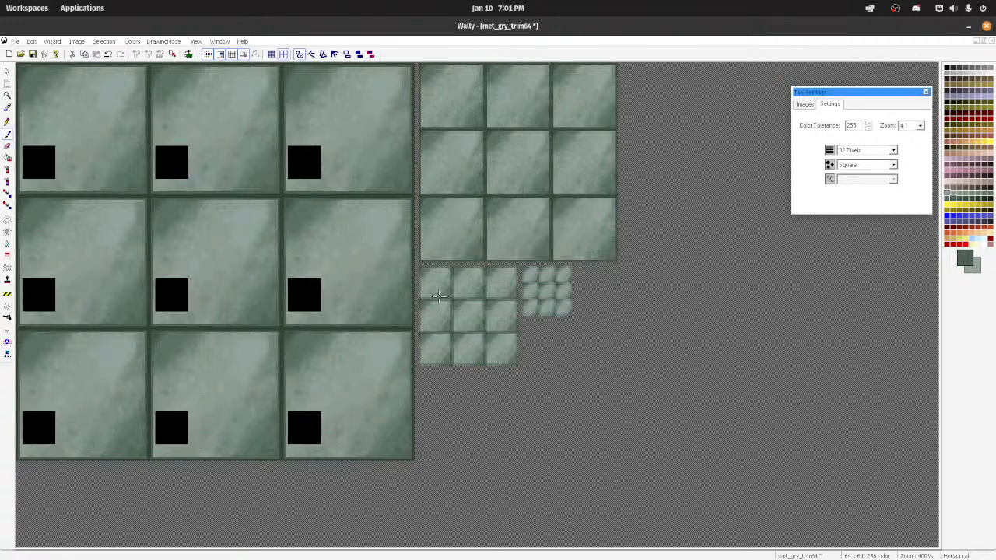
Step: Open the recent package aerowalk.wad and open its tech04_5 texture for editing
click(14, 42)
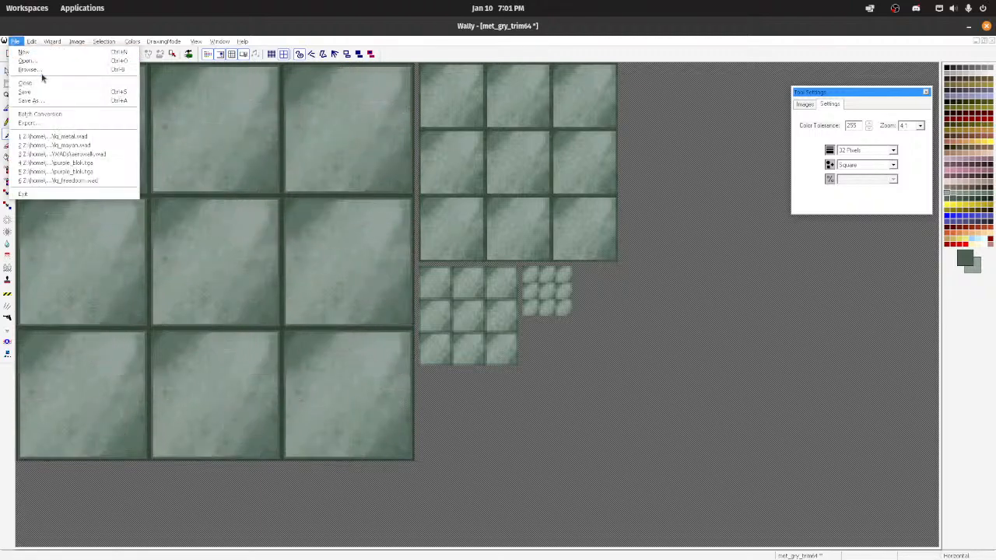
click(74, 155)
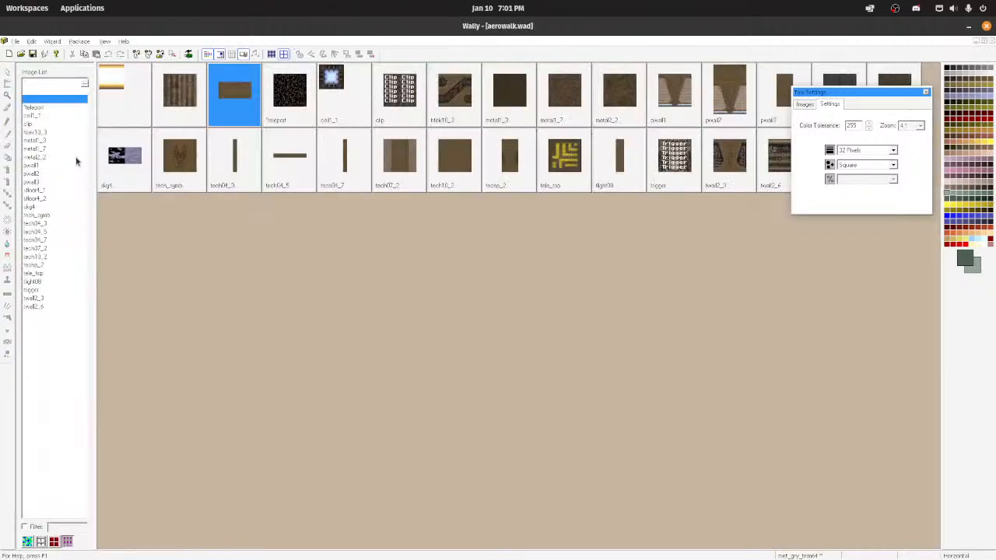
double_click(293, 159)
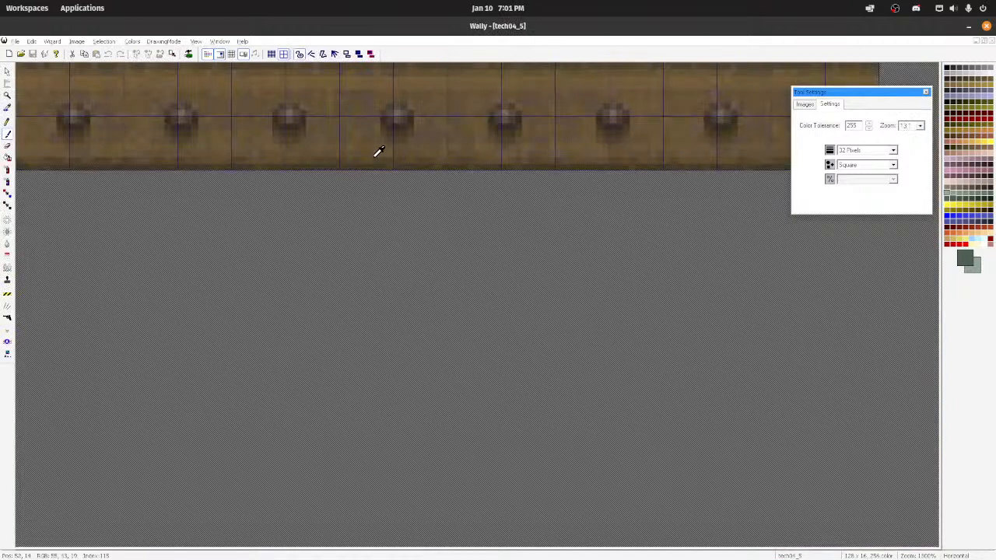
Step: Select the whole tech04_5 image and copy it into a new 128 × 16 texture
click(7, 70)
drag(21, 67, 878, 176)
key(ctrl+n)
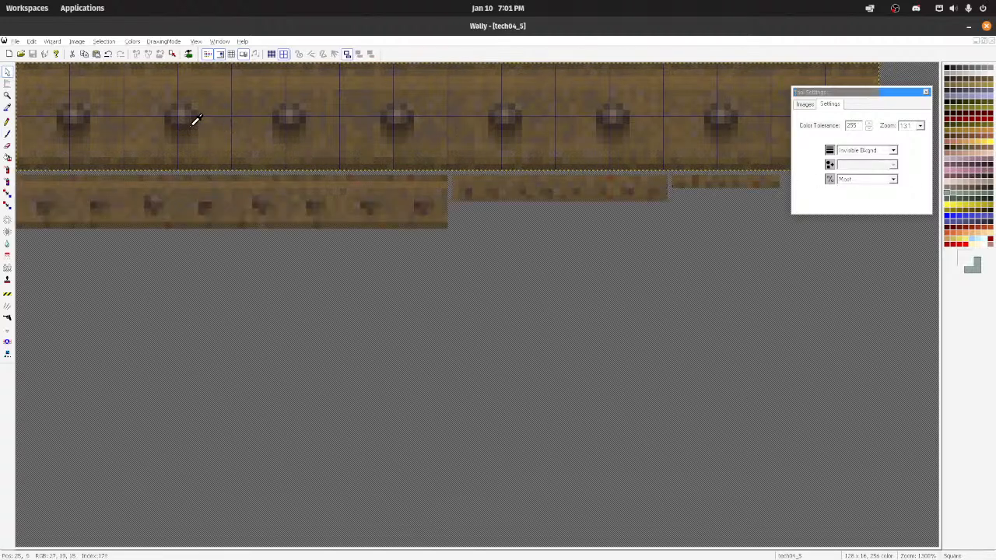
click(503, 336)
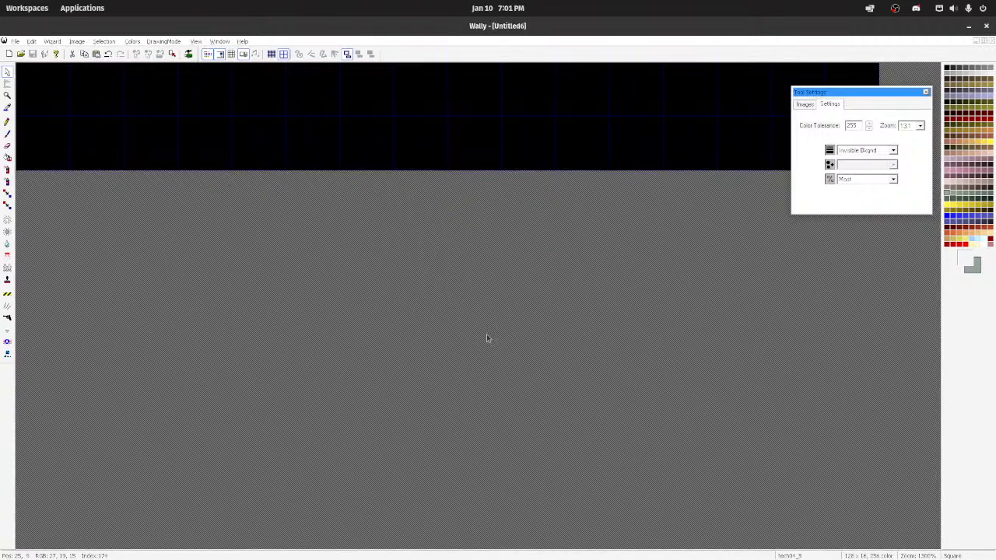
scroll(314, 207, up, 3)
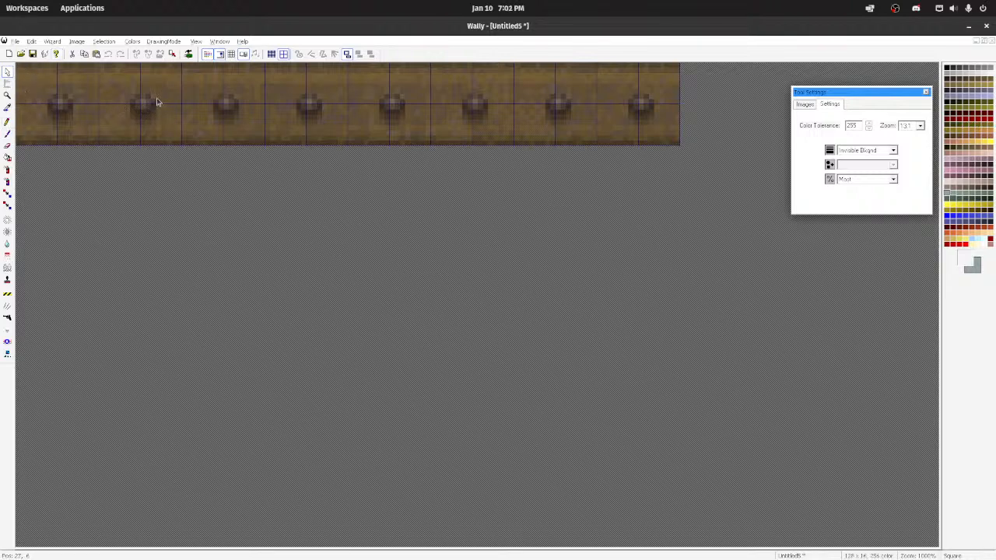
Step: Switch to TrenchBroom and look around the rooms and textured brushes of aero-rm-6.map
mouse_move(454, 529)
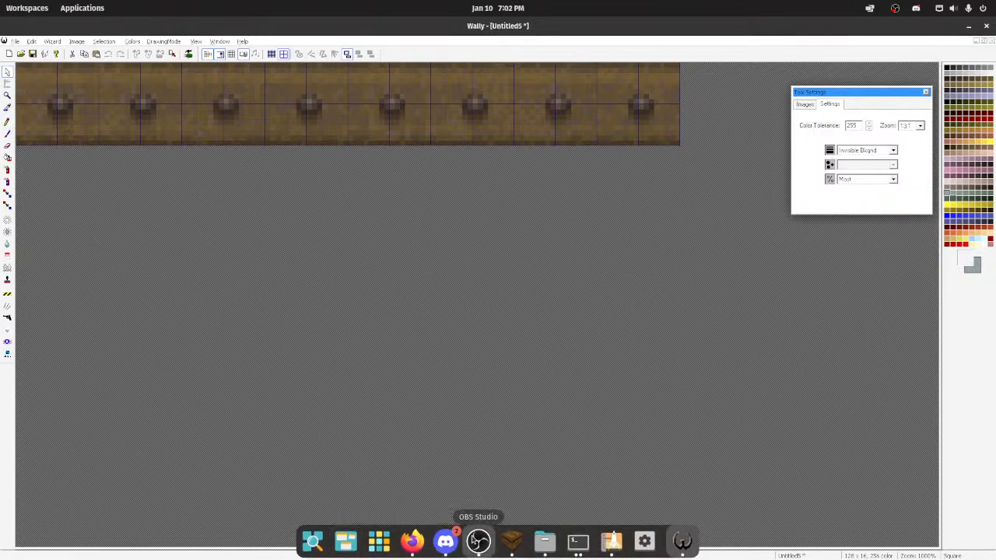
click(511, 543)
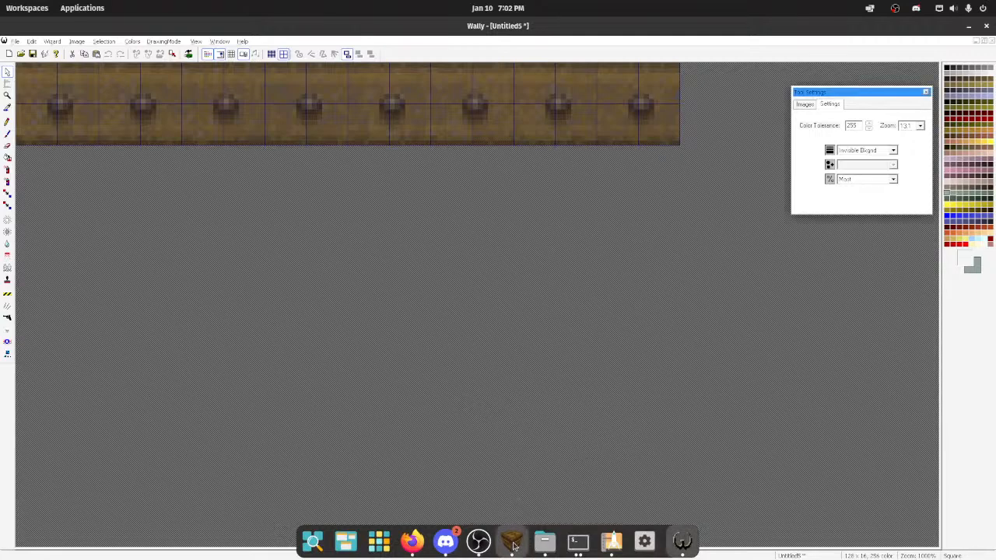
click(512, 542)
right_drag(390, 450, 249, 374)
key(s)
key(d)
key(w)
key(a)
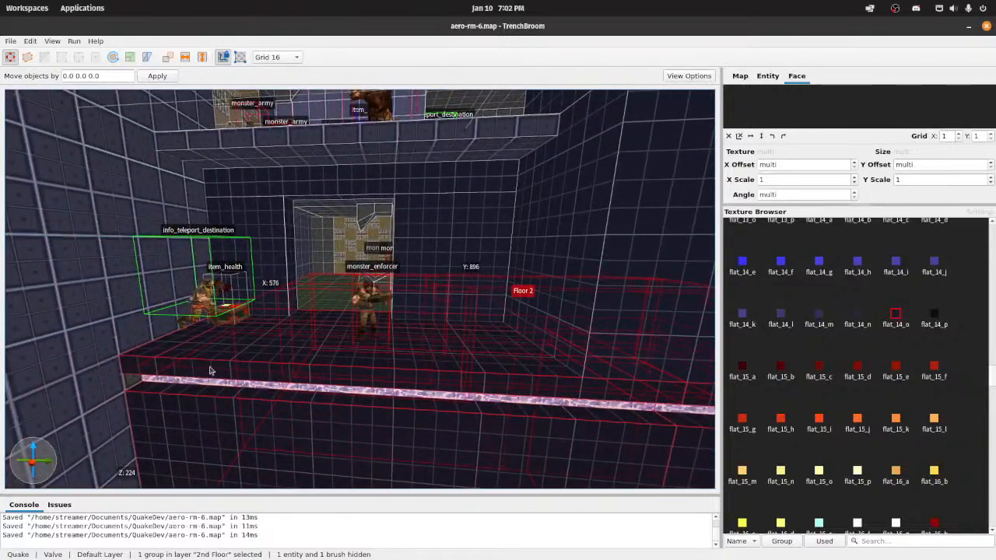
right_drag(315, 374, 638, 375)
key(w)
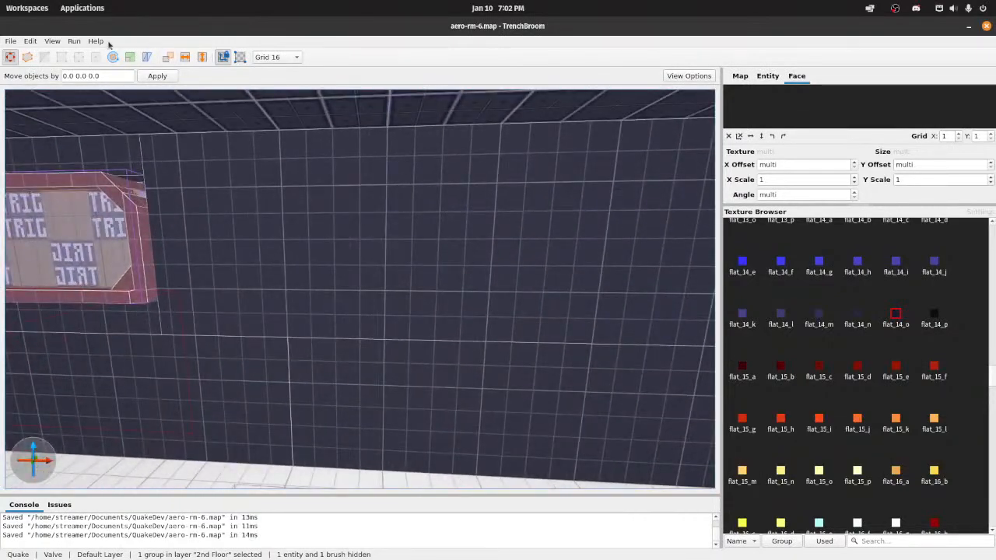
Step: Compile aero-rm-6.map with the Compile w/ Lighting profile and launch the Quakespasm-Spiked engine
click(74, 41)
click(81, 54)
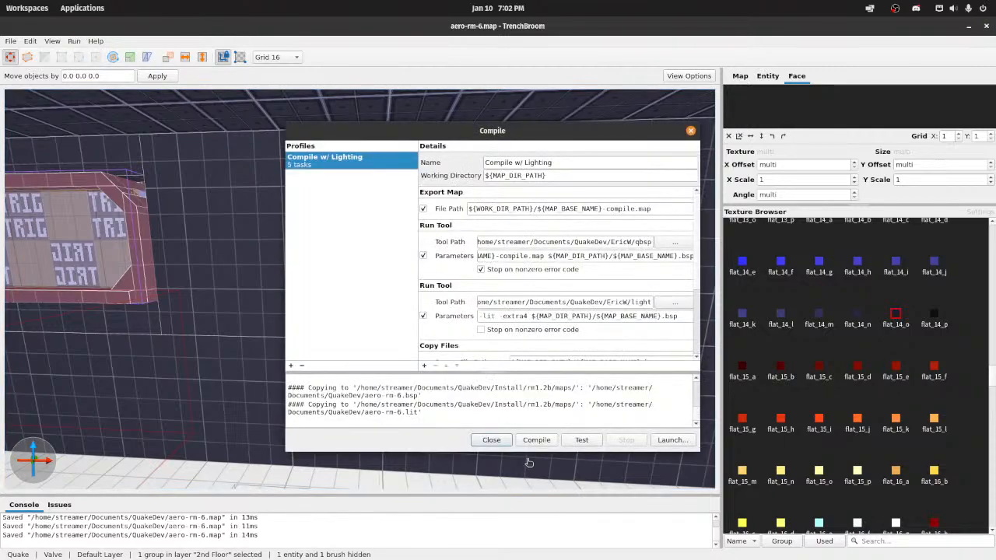
click(536, 440)
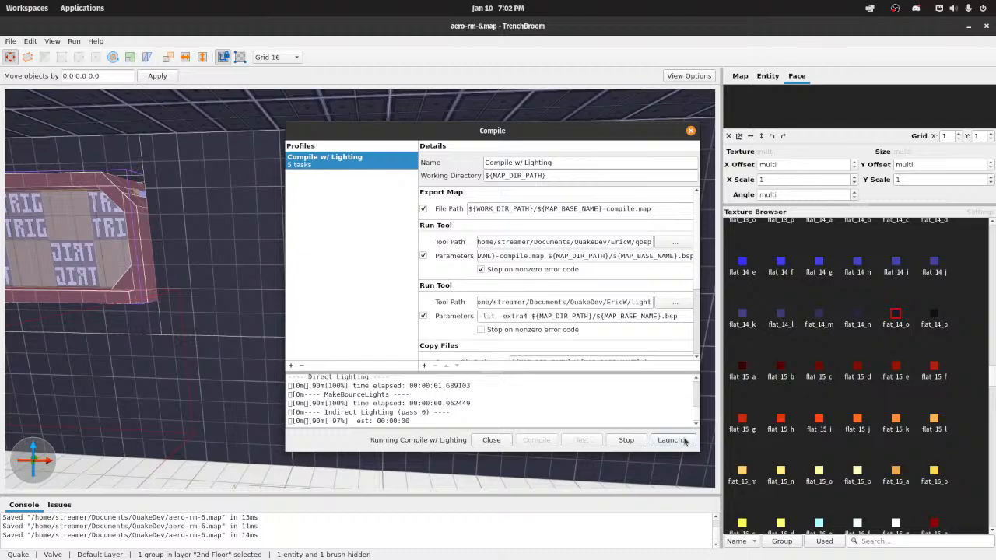
click(683, 440)
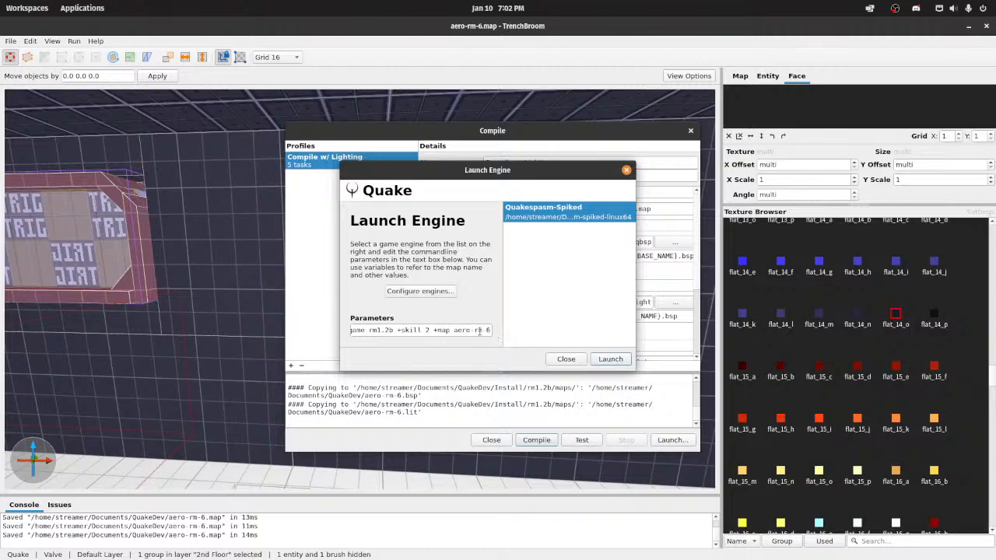
click(610, 358)
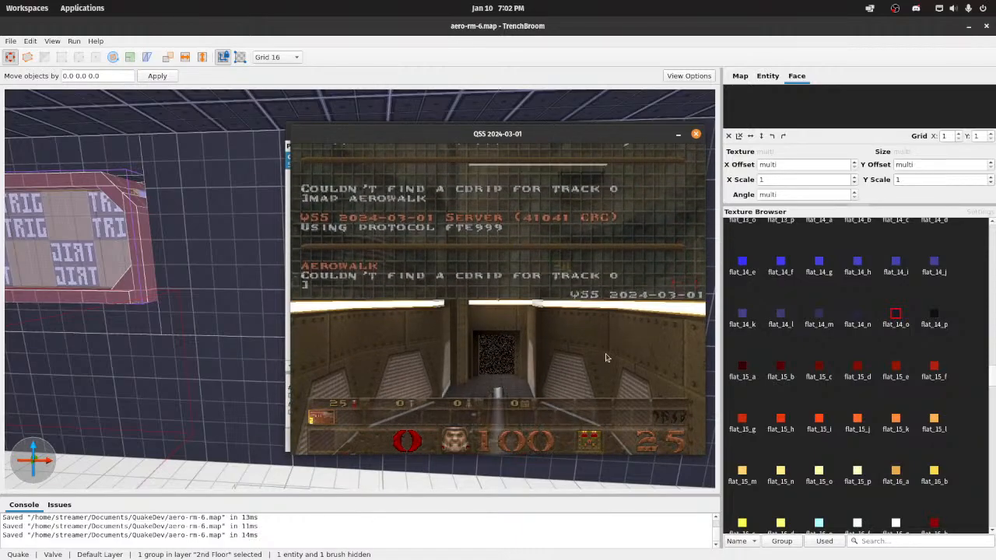
Step: Walk through the aerowalk map in the game and examine the riveted panels, light strips and pipe trims on its walls
key(w)
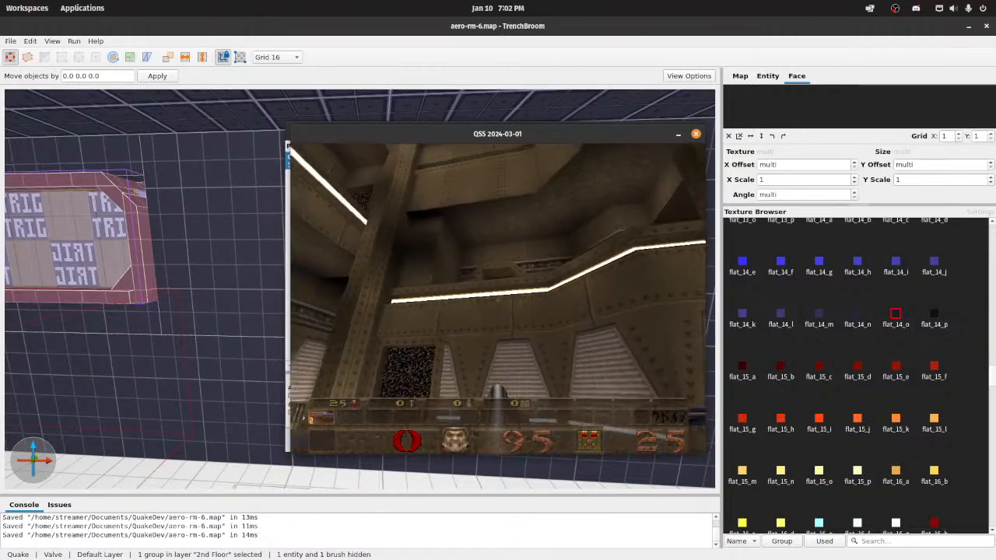
key(w)
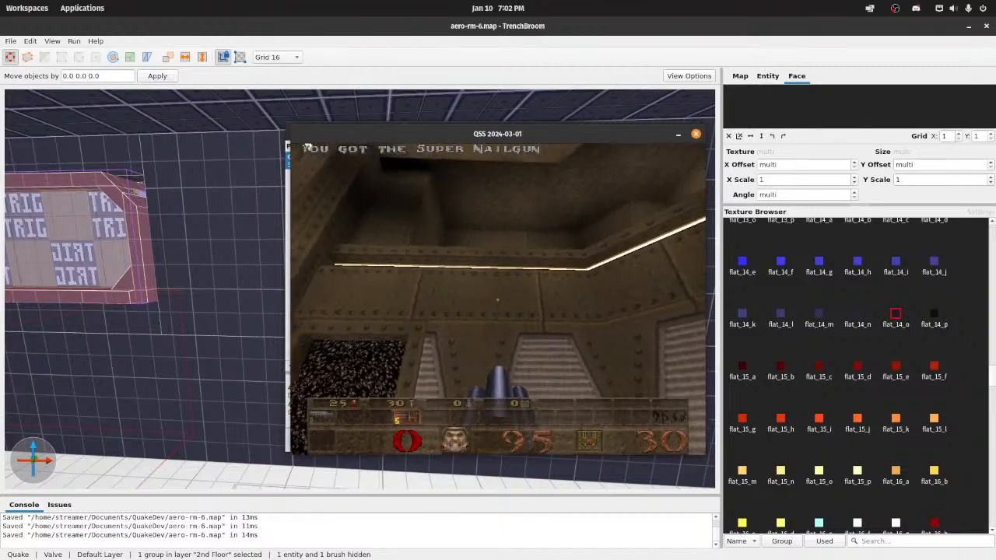
key(w)
click(498, 299)
click(498, 300)
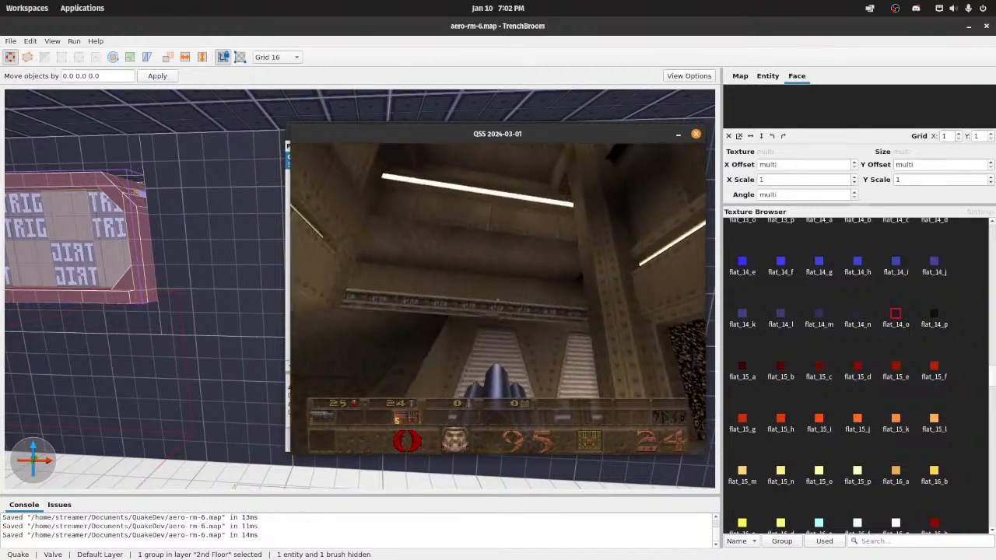
click(498, 300)
click(498, 300)
key(w)
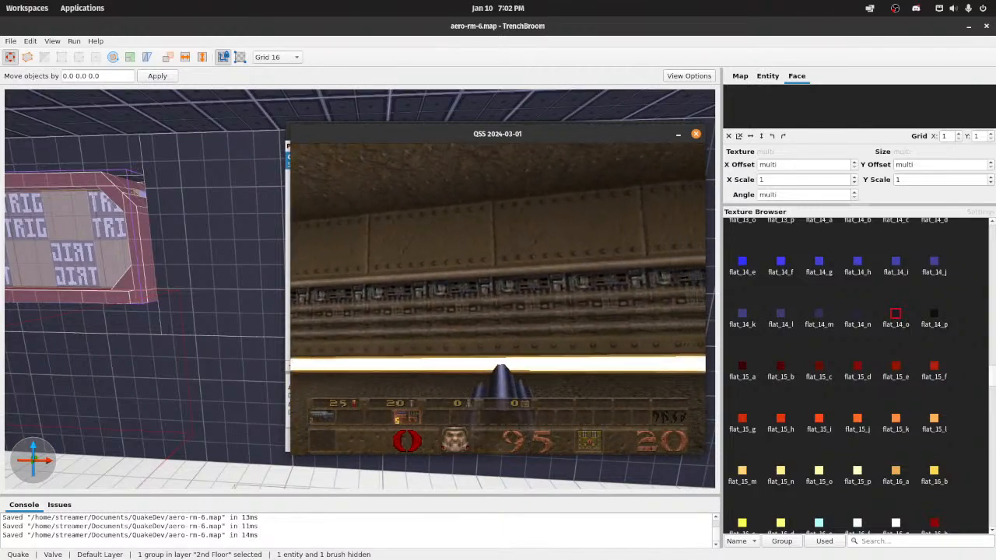
key(w)
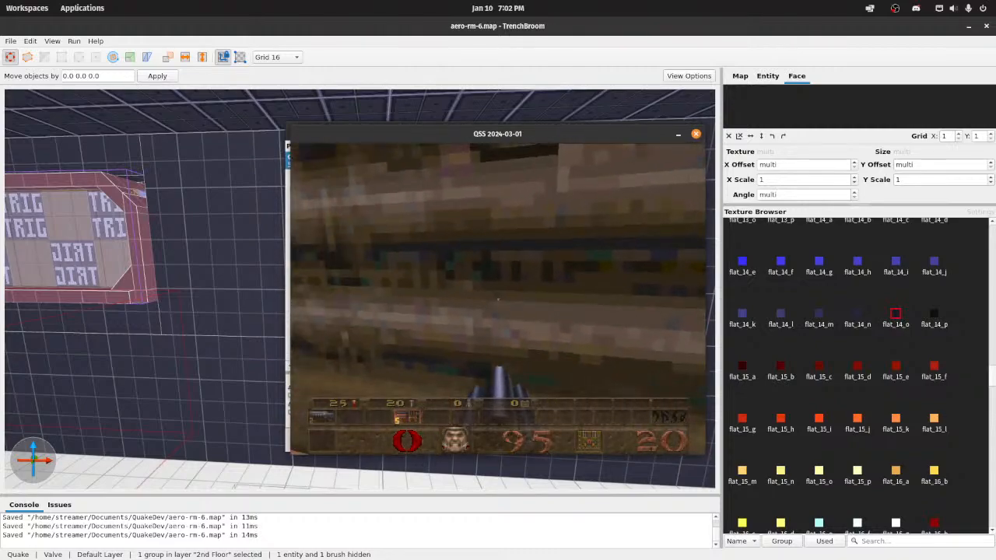
key(w)
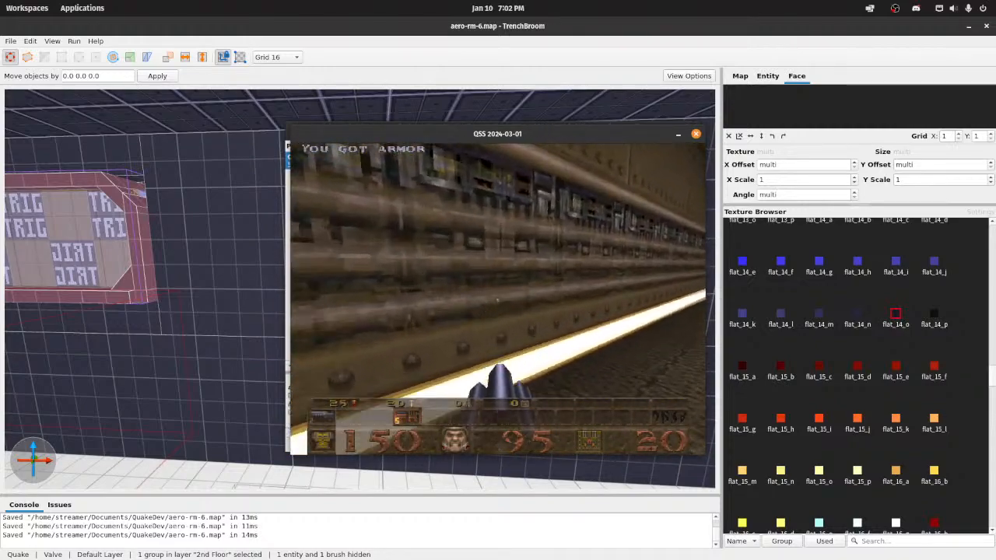
key(w)
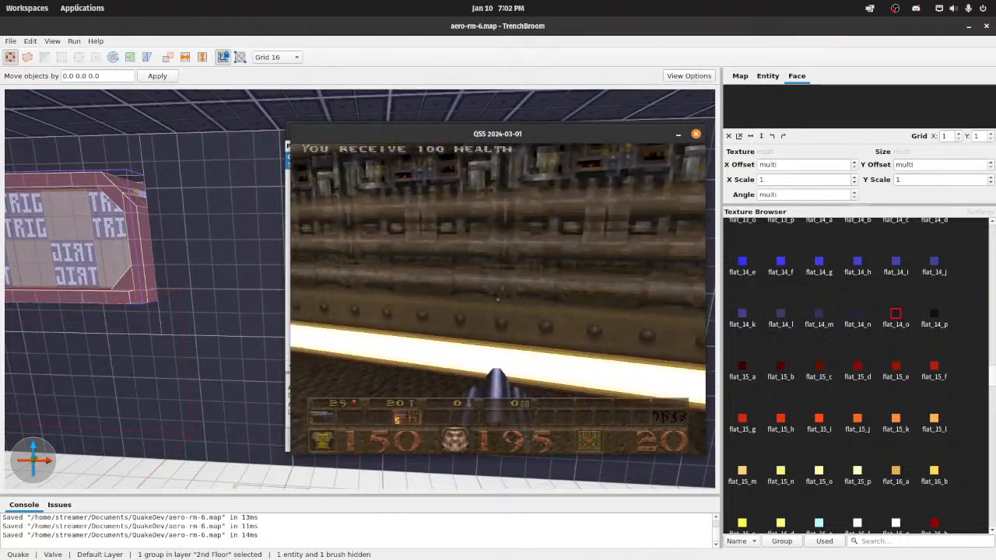
Step: Walk through the stairway and the dark alcove in the game and examine the riveted walls, stone steps and winged emblem
key(a)
key(w)
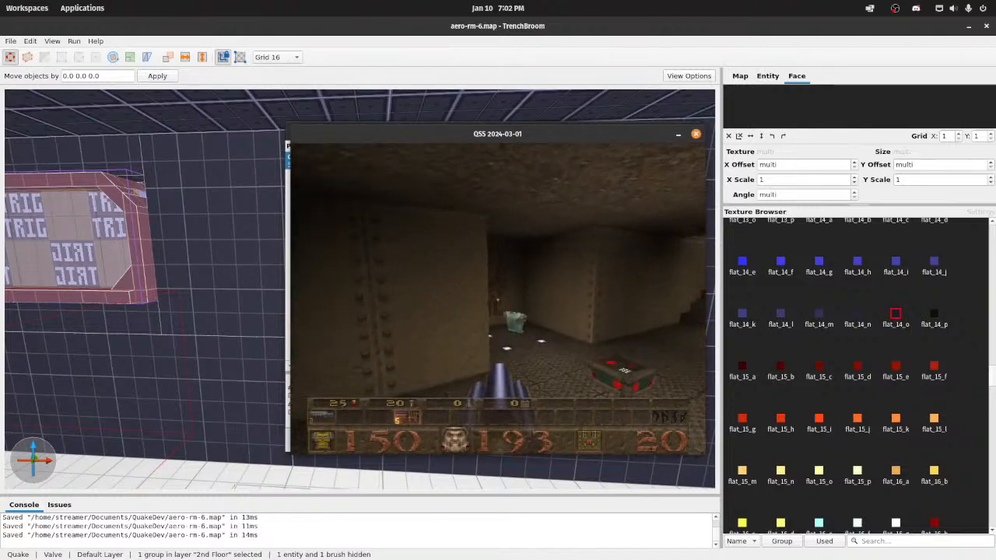
key(w)
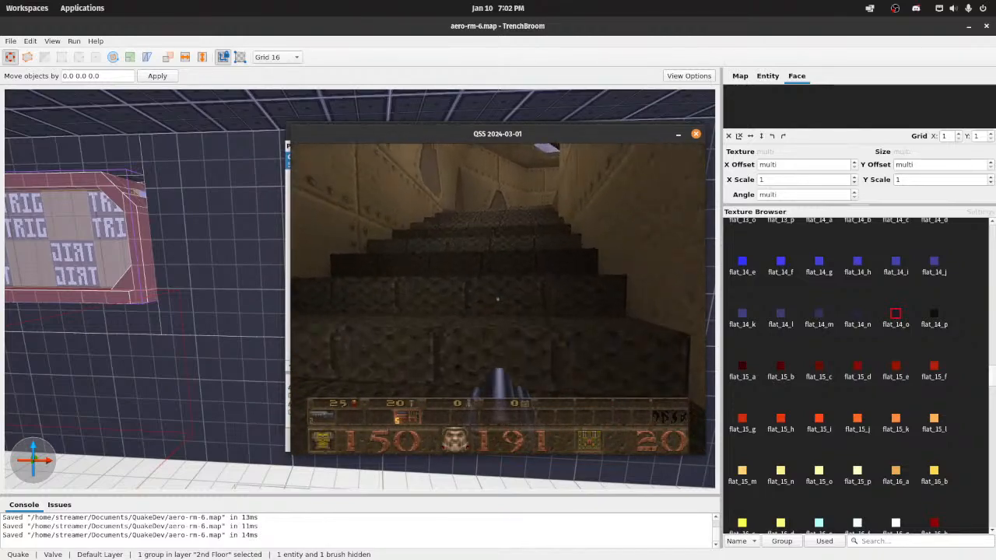
key(w)
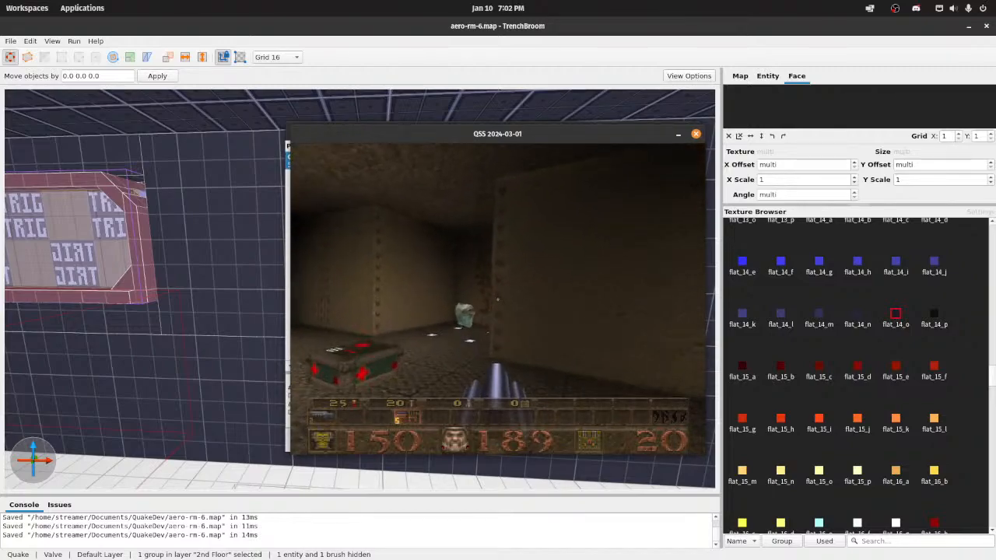
key(w)
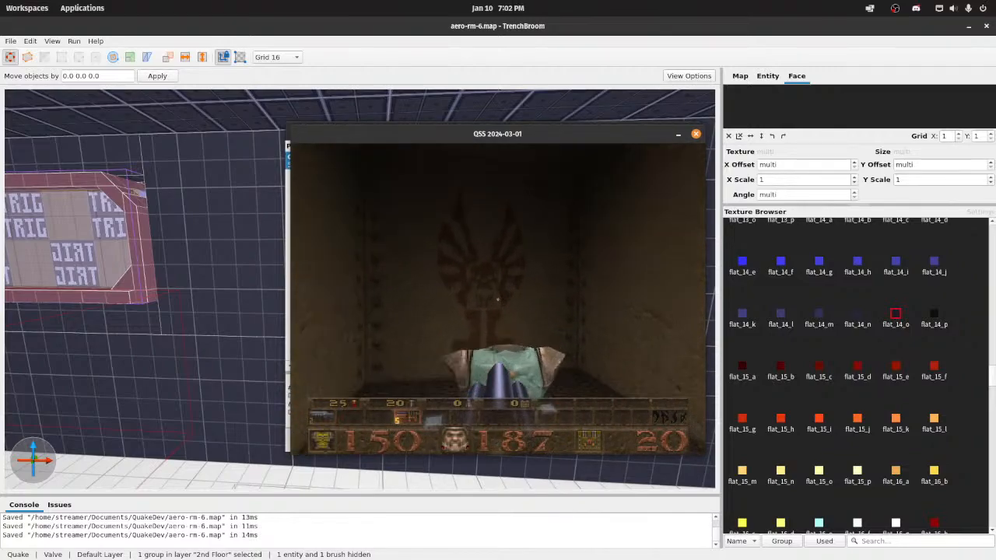
key(w)
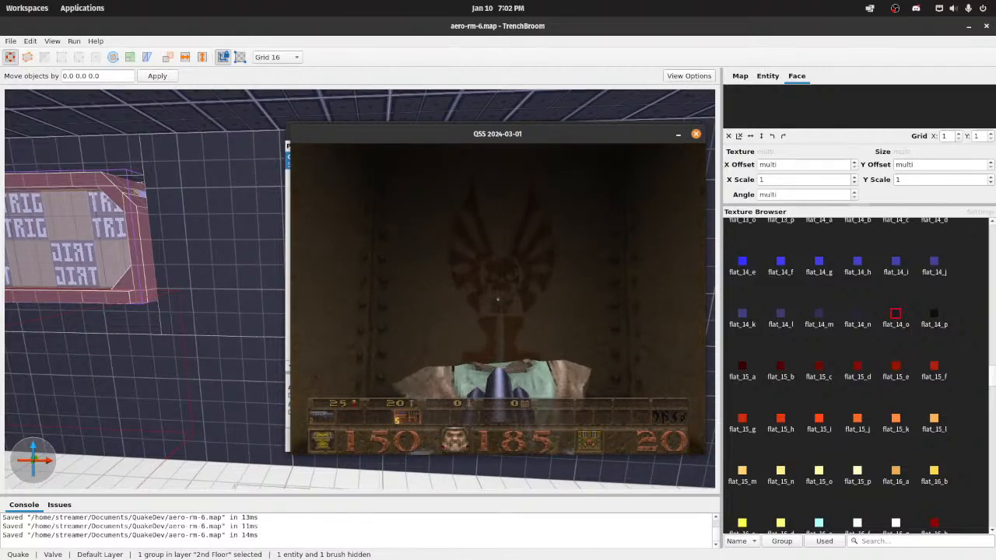
key(3)
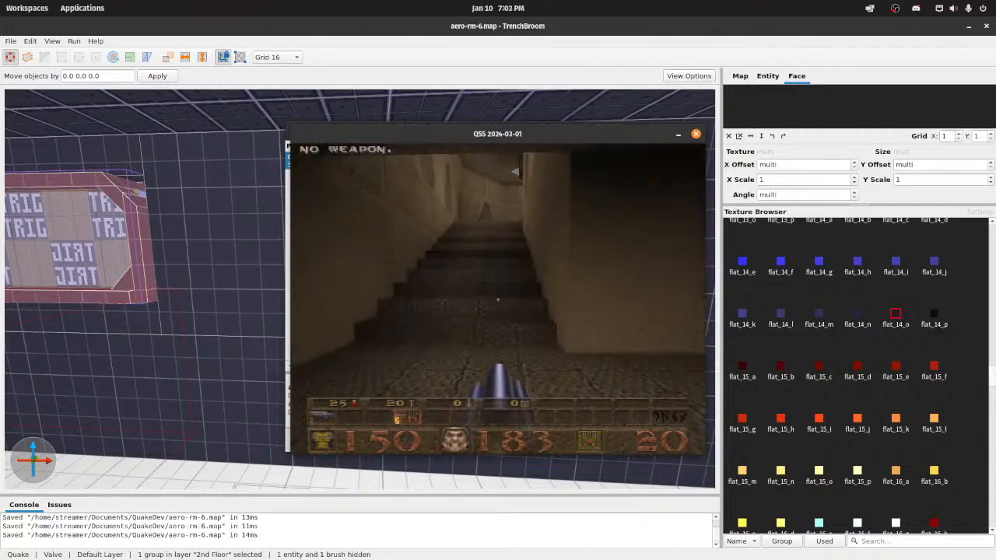
key(w)
Step: Follow the riveted walls in the game and examine the pipe trims, panel seams and tapered recessed panels
key(w)
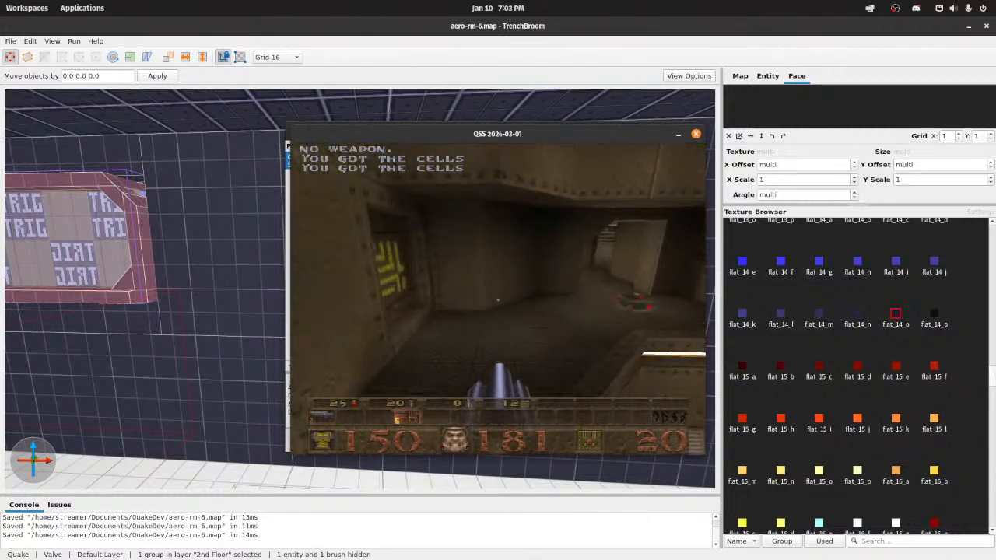
key(w)
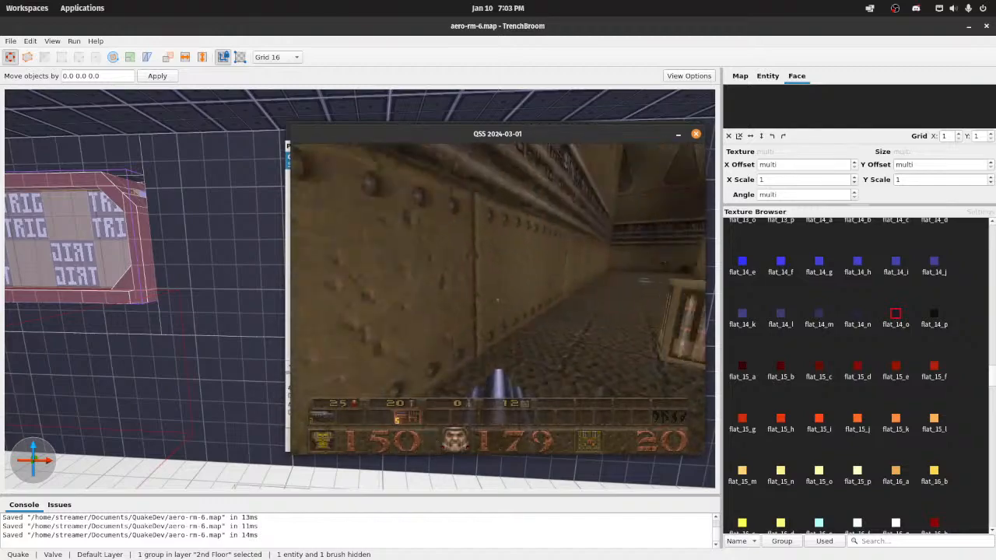
key(w)
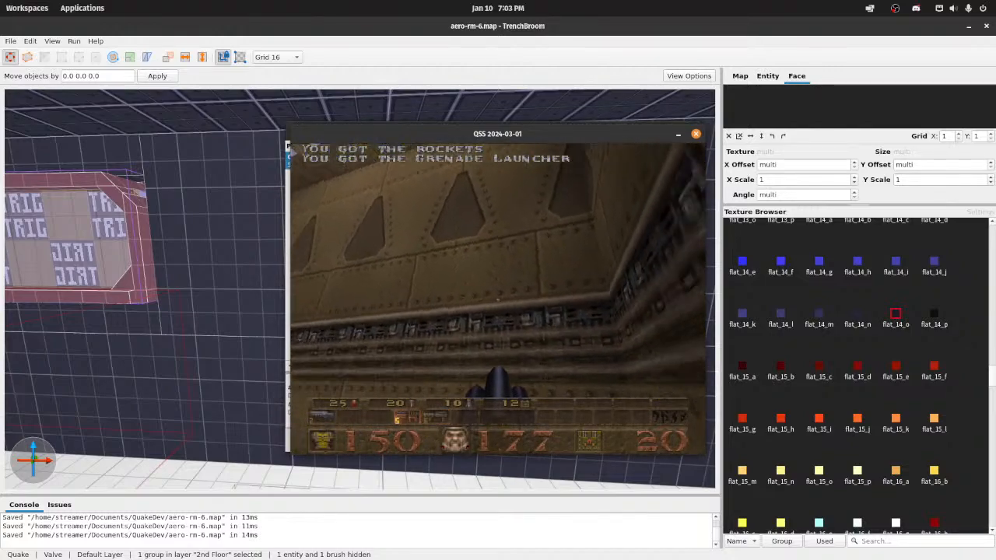
key(w)
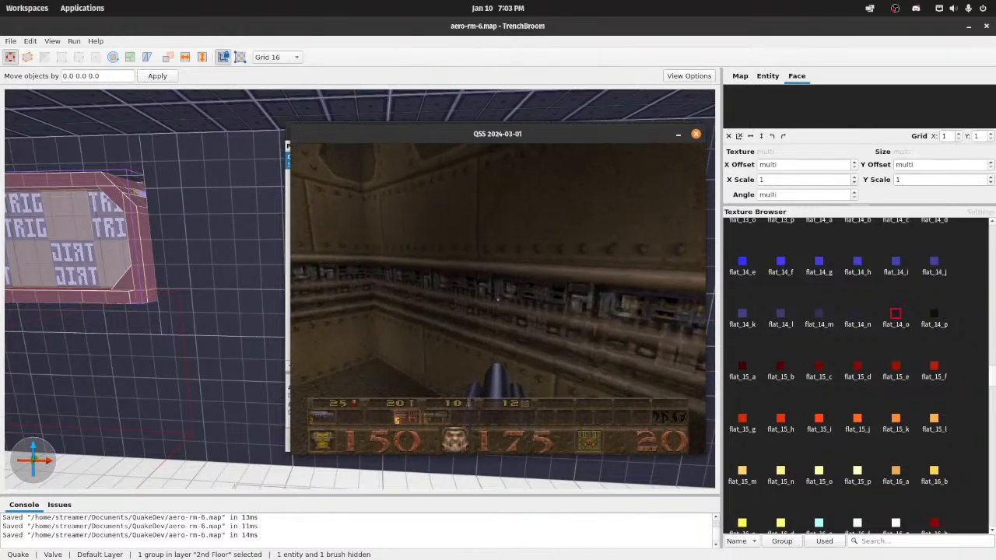
key(w)
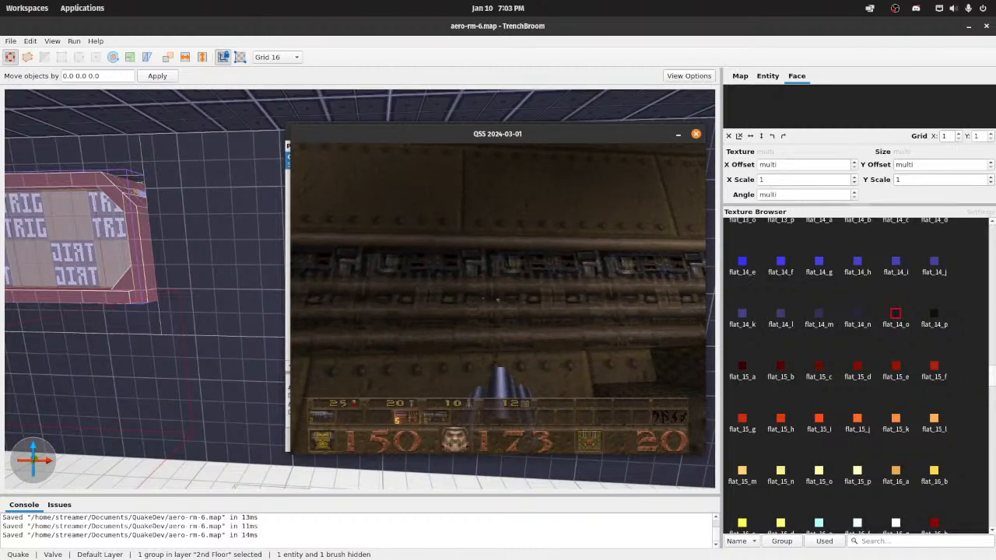
key(w)
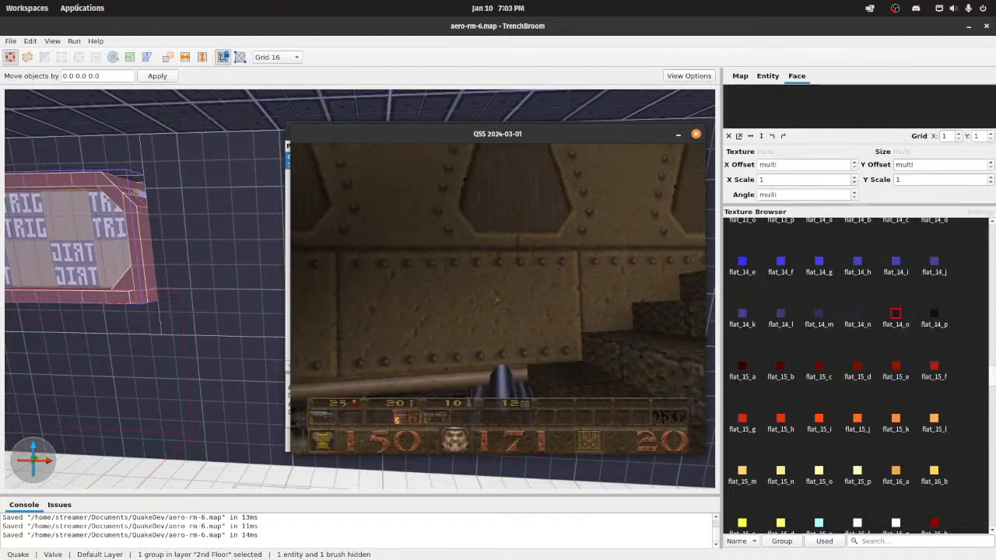
key(w)
key(w)
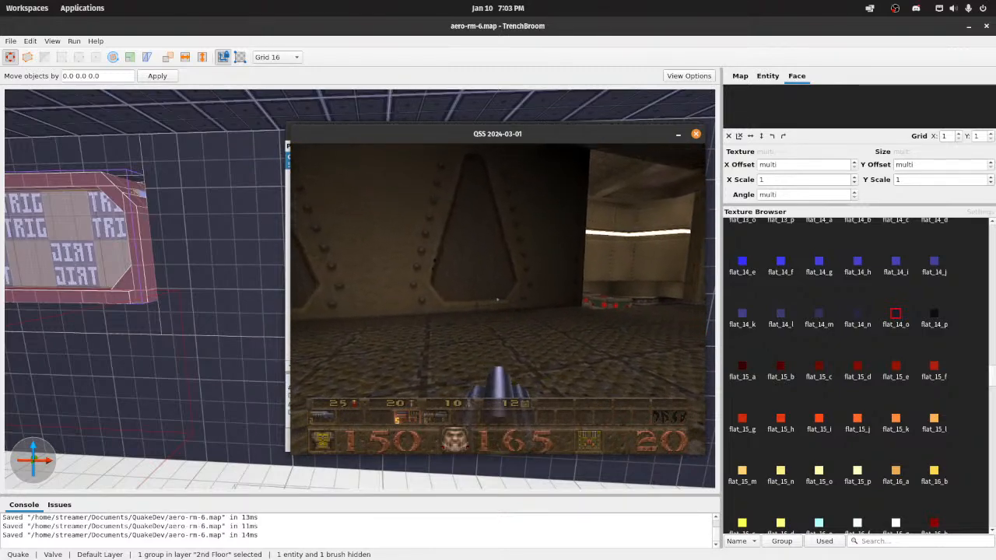
key(w)
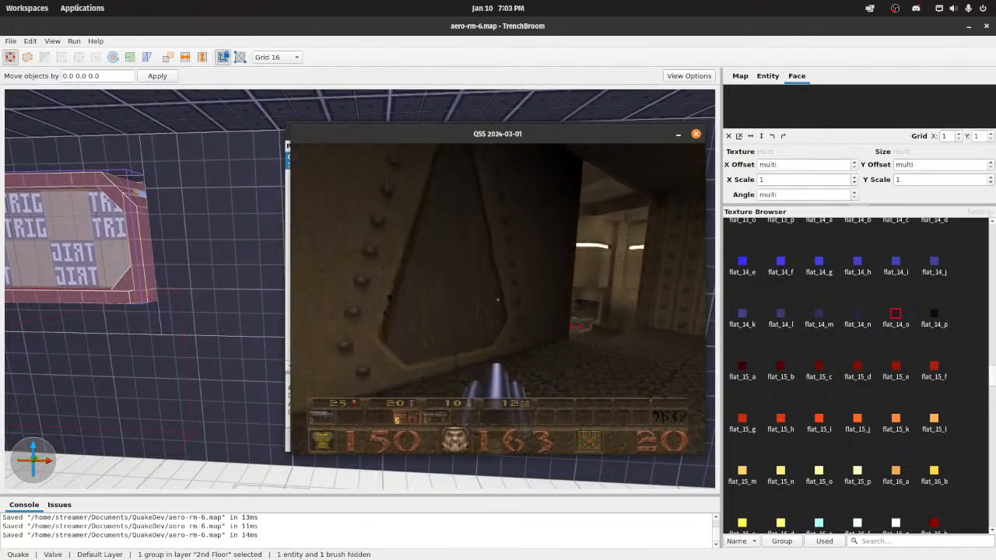
Step: Walk along the teleporter corridor and examine the trapezoid ribbed panels and the blue light strips beneath them
key(w)
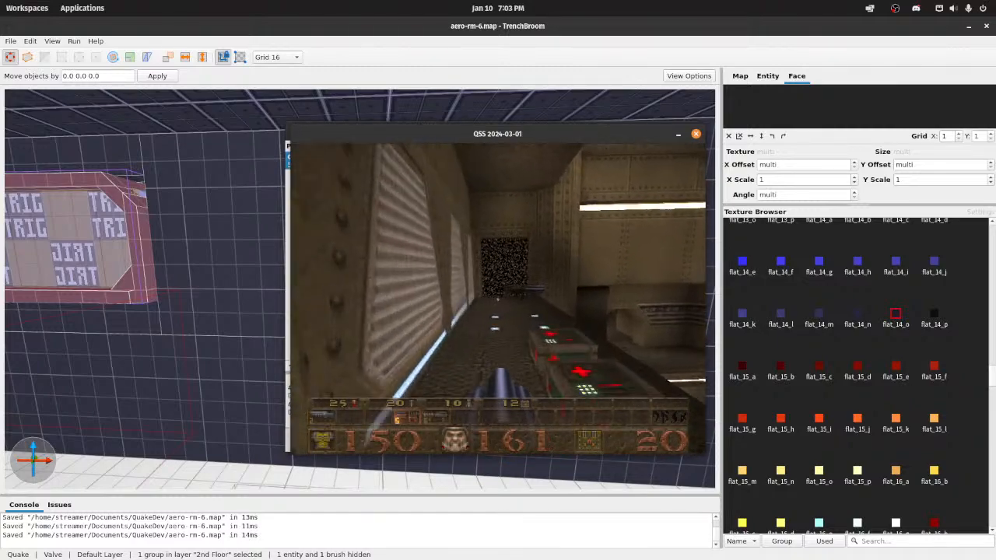
key(6)
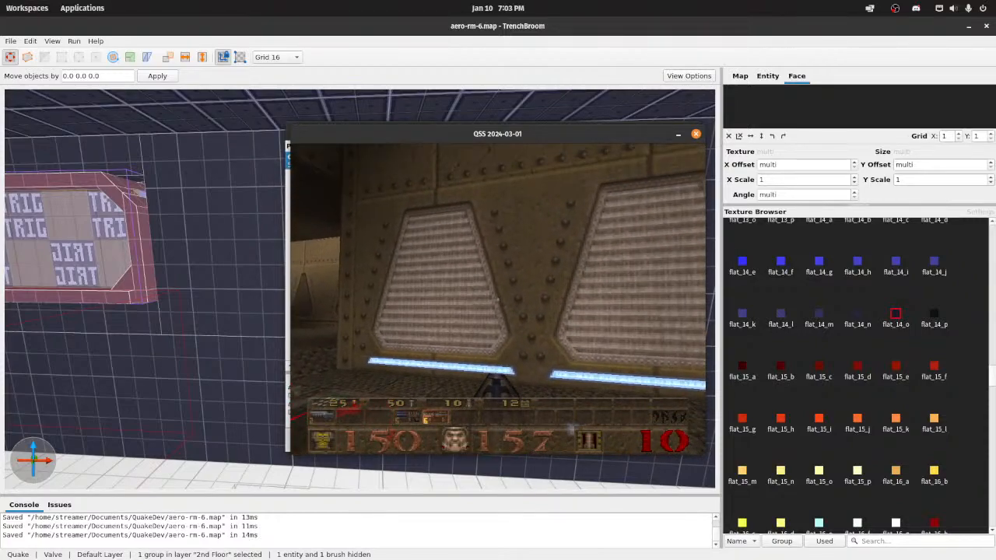
key(w)
key(7)
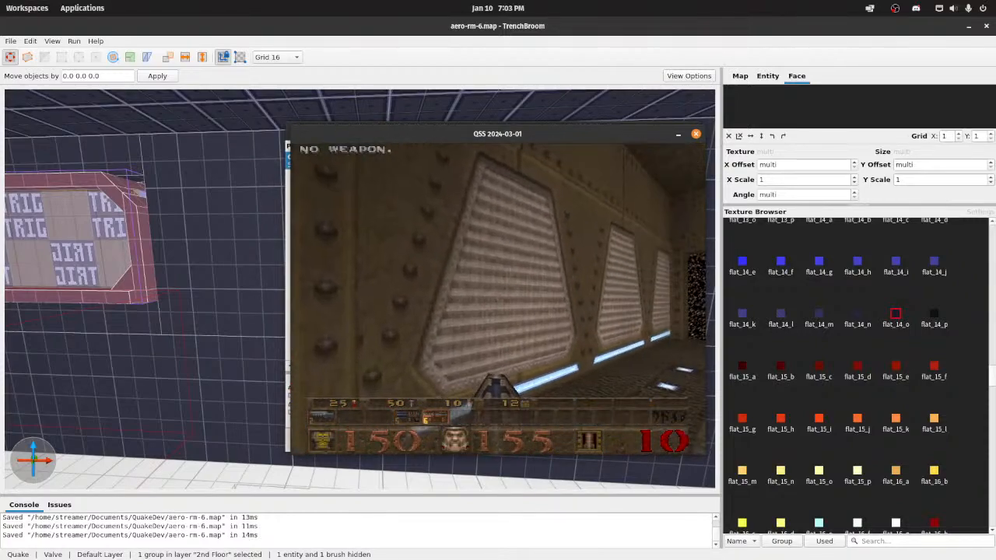
key(s)
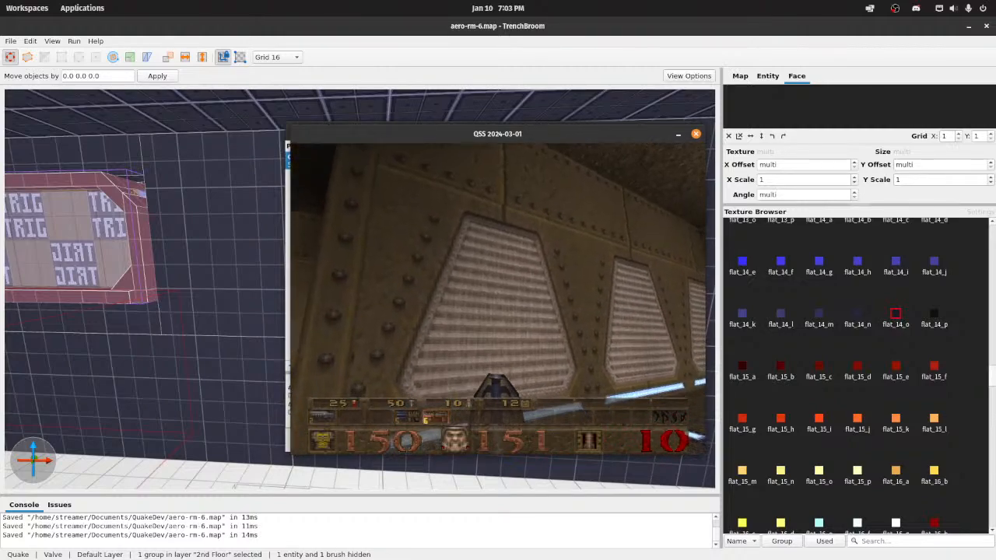
key(w)
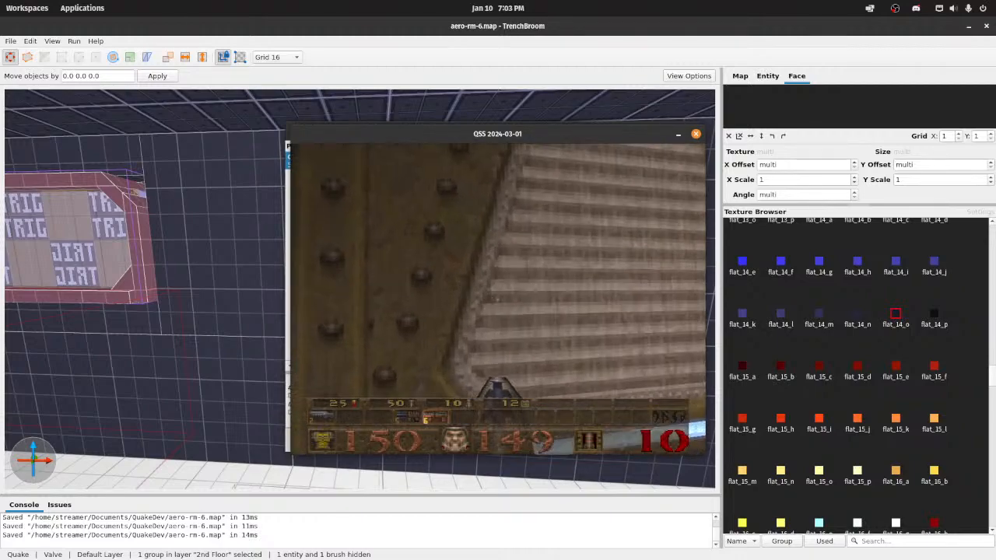
key(d)
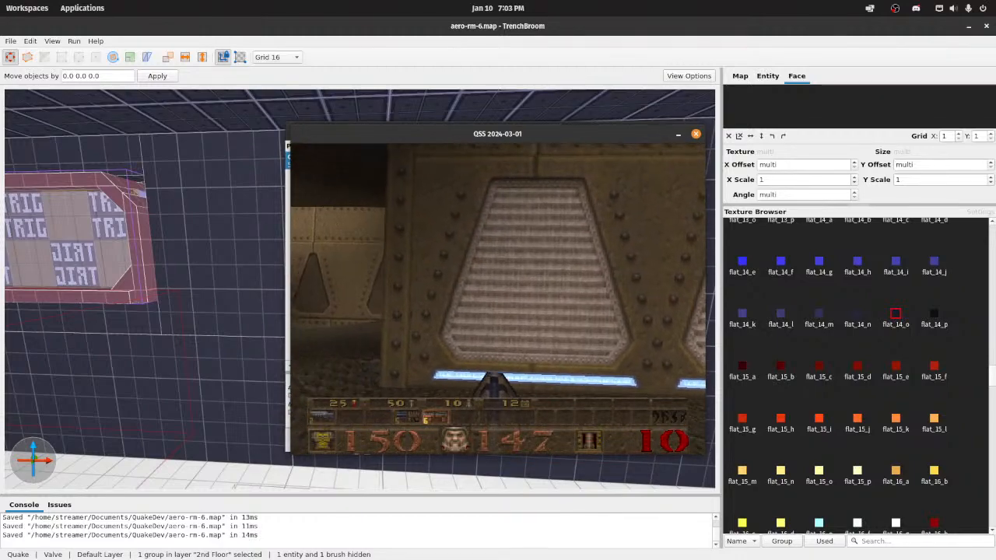
key(s)
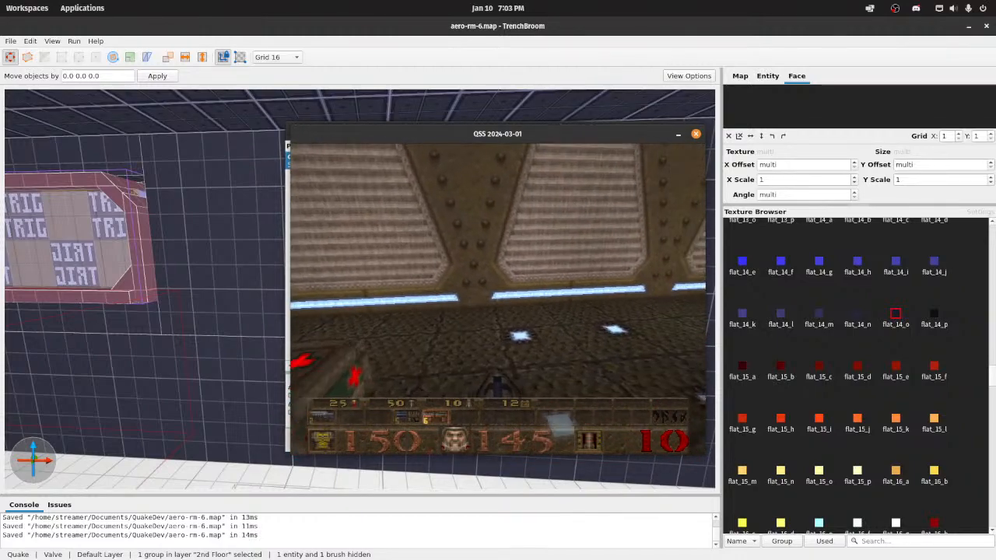
key(w)
key(a)
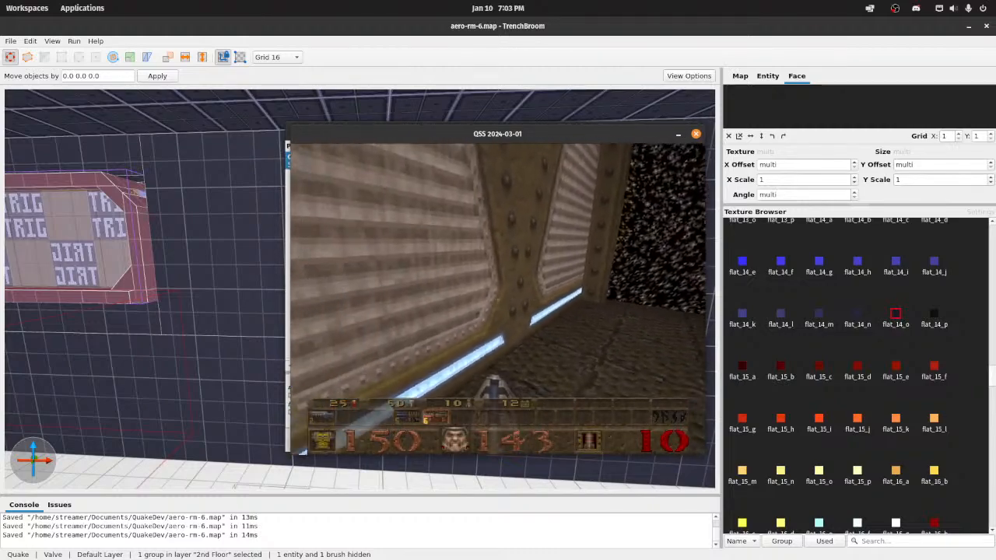
key(w)
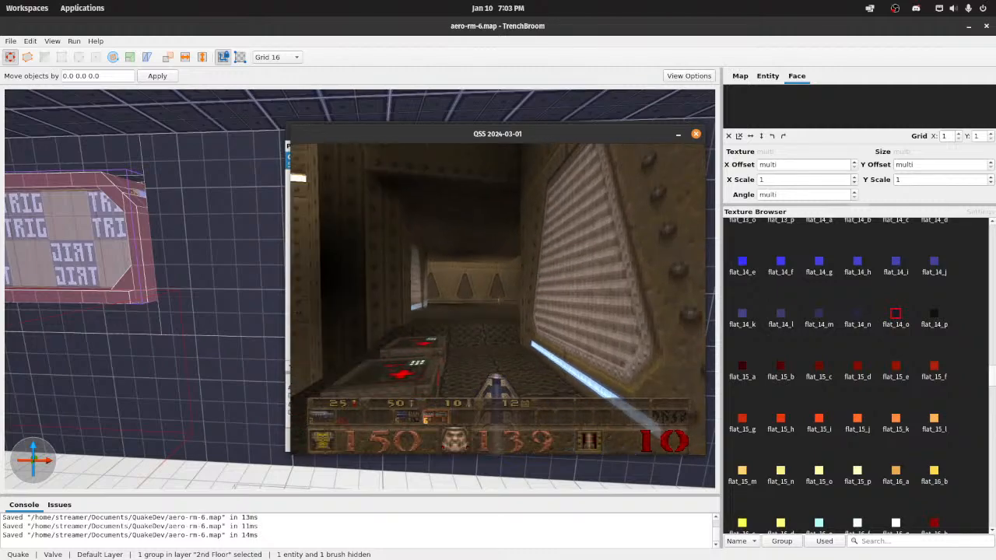
key(s)
key(w)
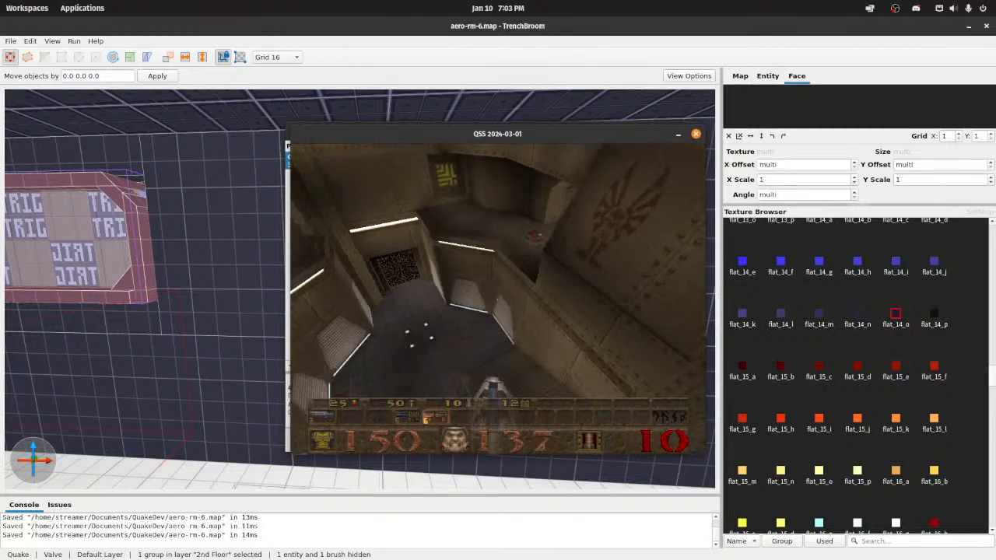
Step: Leave the game and close the Compile dialog to return to the selected trigger-textured brush group in the TrenchBroom map
key(Escape)
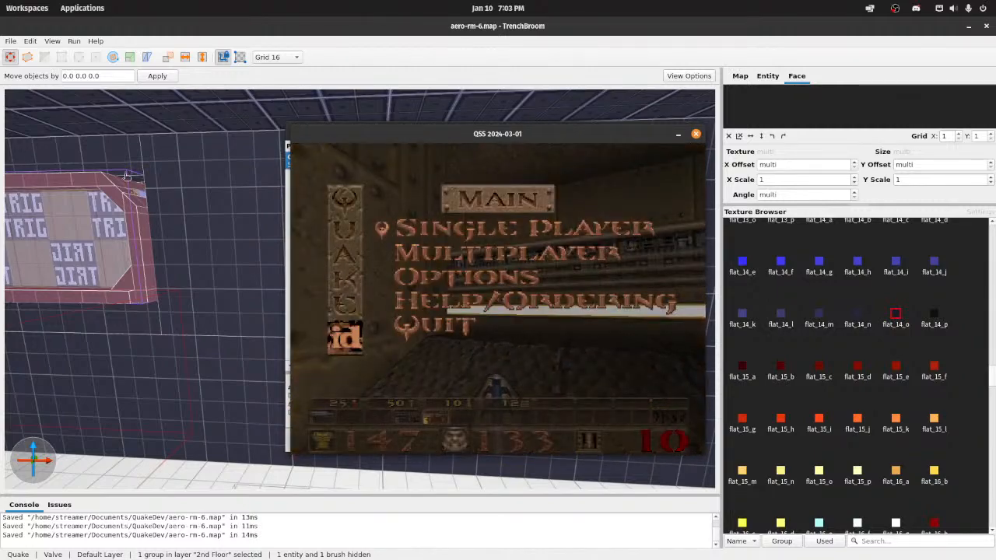
right_drag(137, 224, 469, 387)
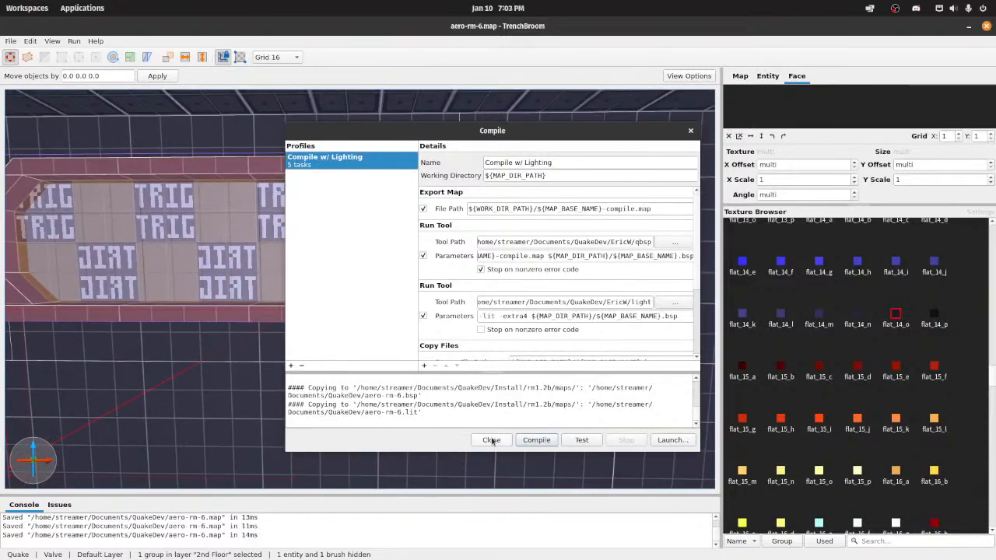
click(489, 440)
scroll(453, 295, up, 3)
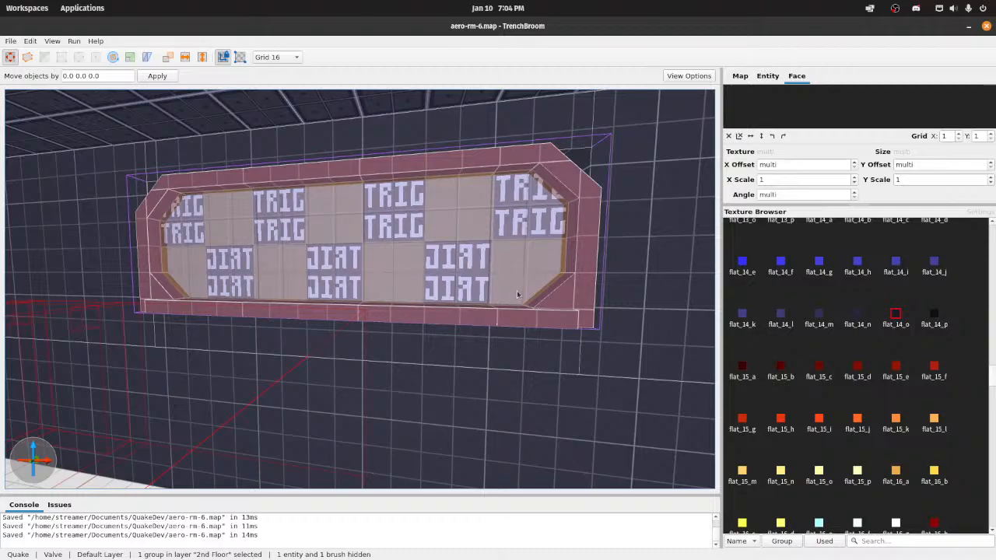
Step: Select the Window group with the trigger-textured centre and view the whole octagonal frame on the dark tiled wall
right_drag(581, 280, 647, 303)
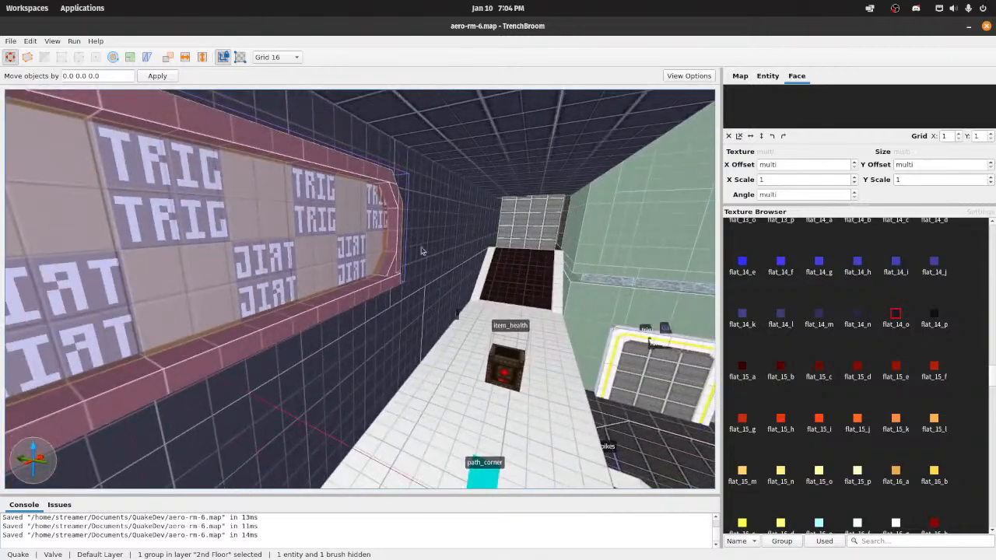
click(338, 237)
key(d)
right_drag(338, 237, 277, 235)
key(s)
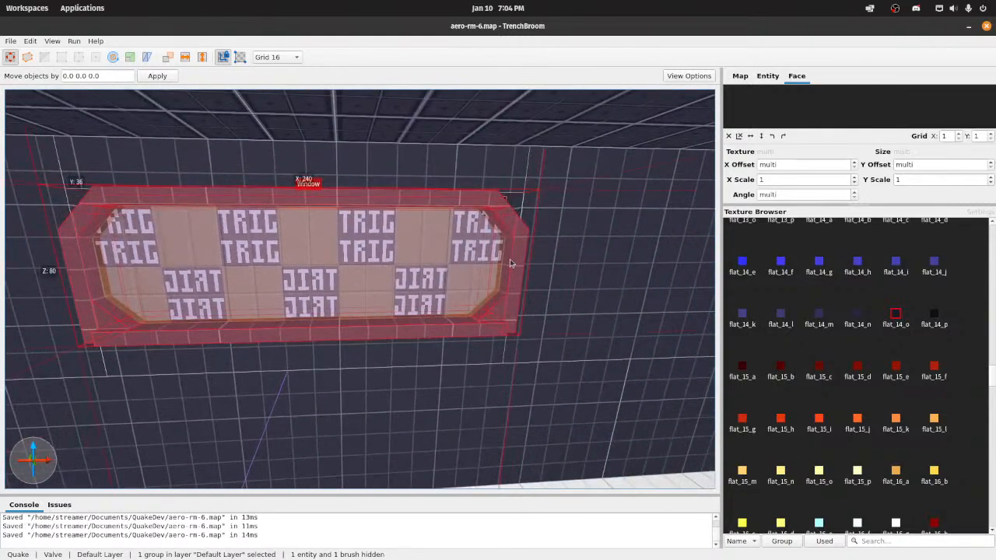
Step: Switch to the running QSS game and walk up the stone stairs and past the pillars, examining the riveted walls, pipe trims and yellow emblems
mouse_move(313, 556)
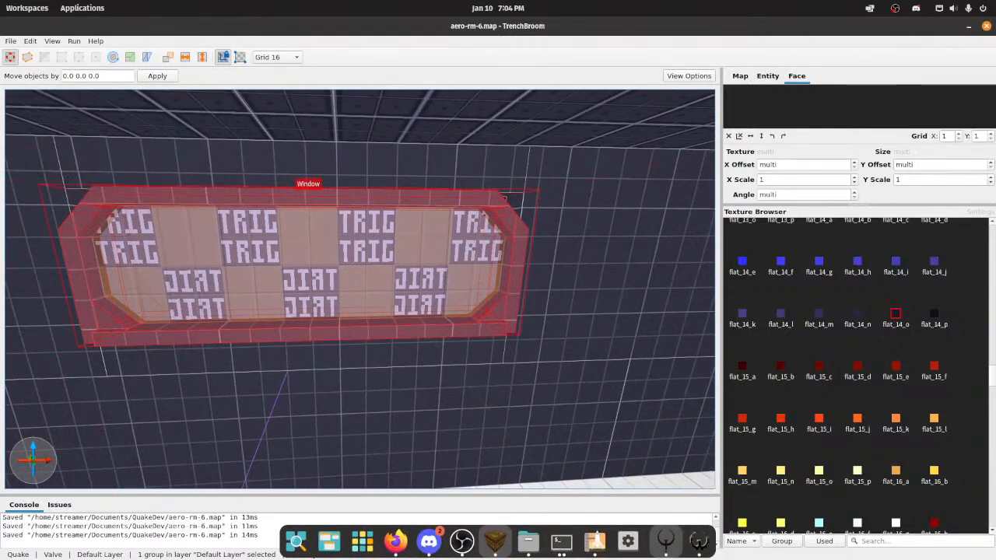
click(666, 543)
key(Escape)
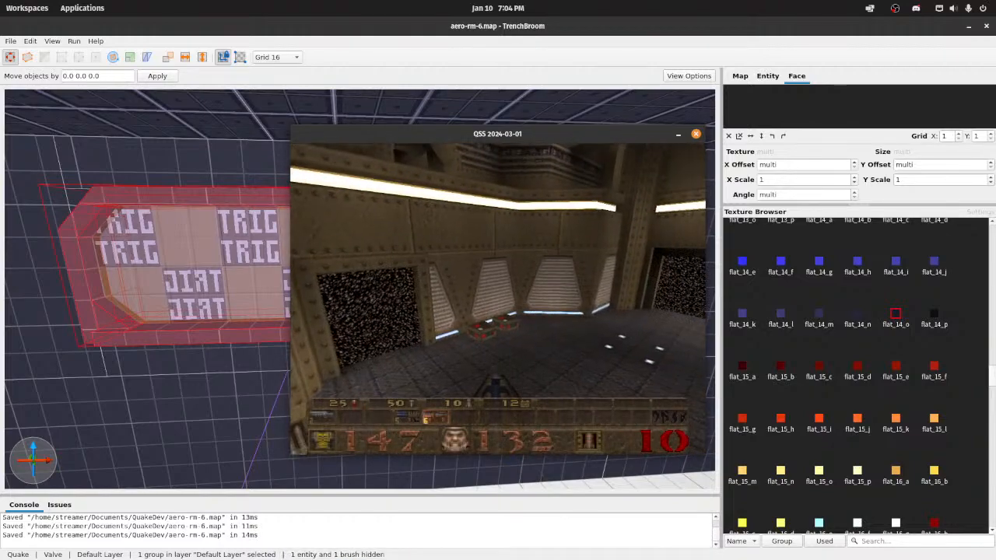
key(w)
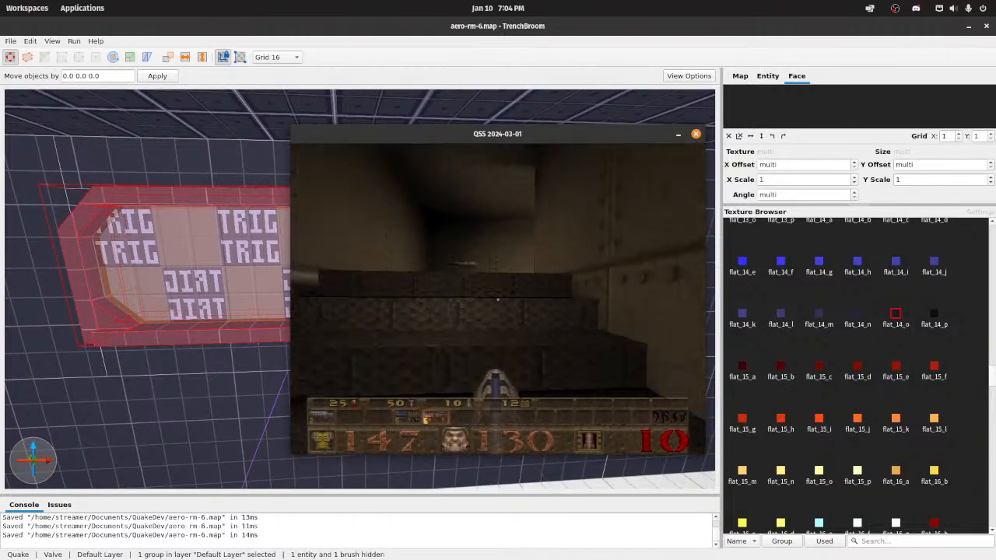
key(w)
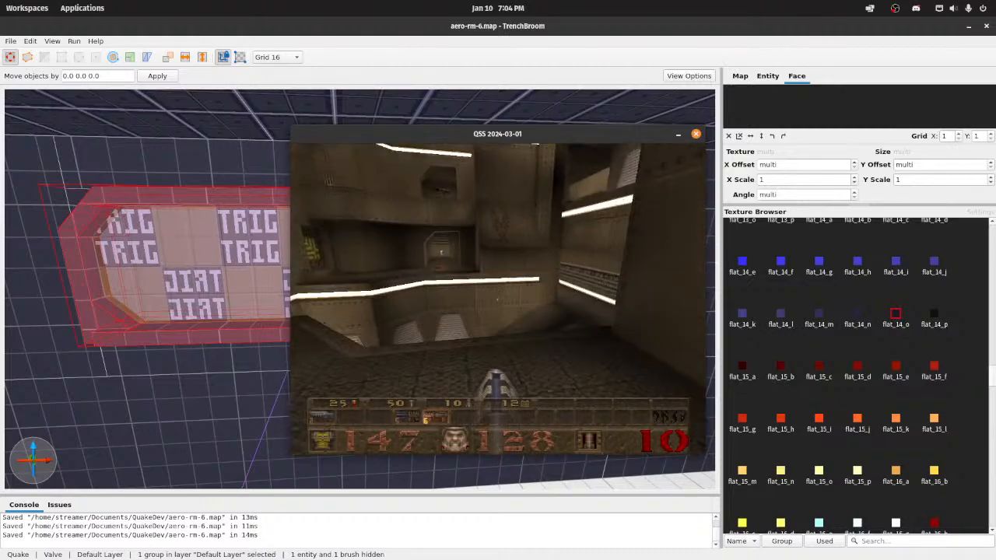
key(w)
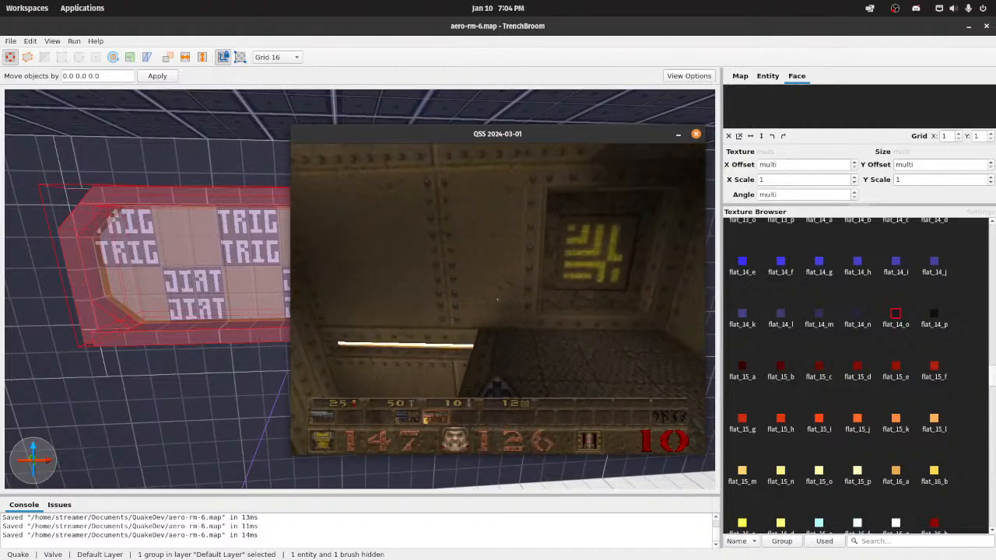
key(w)
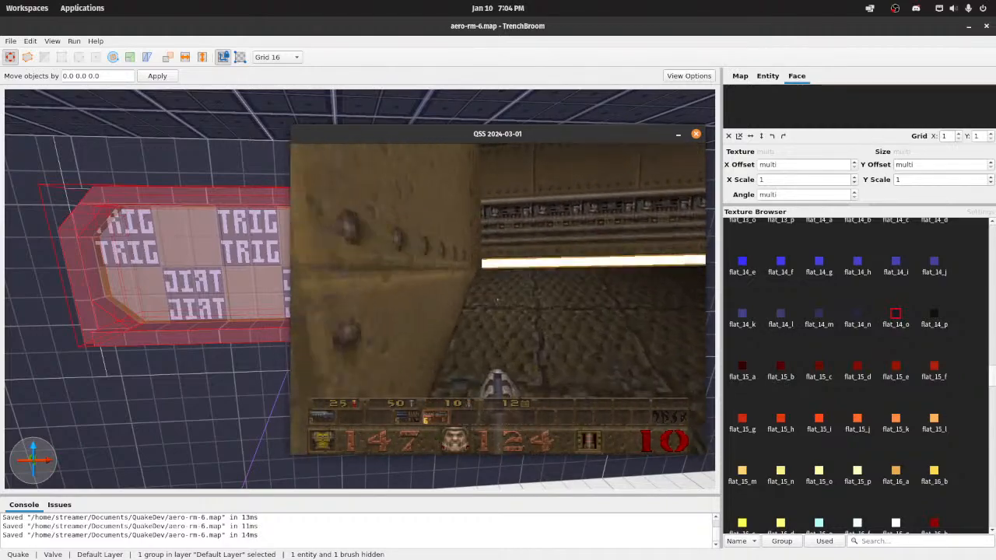
key(w)
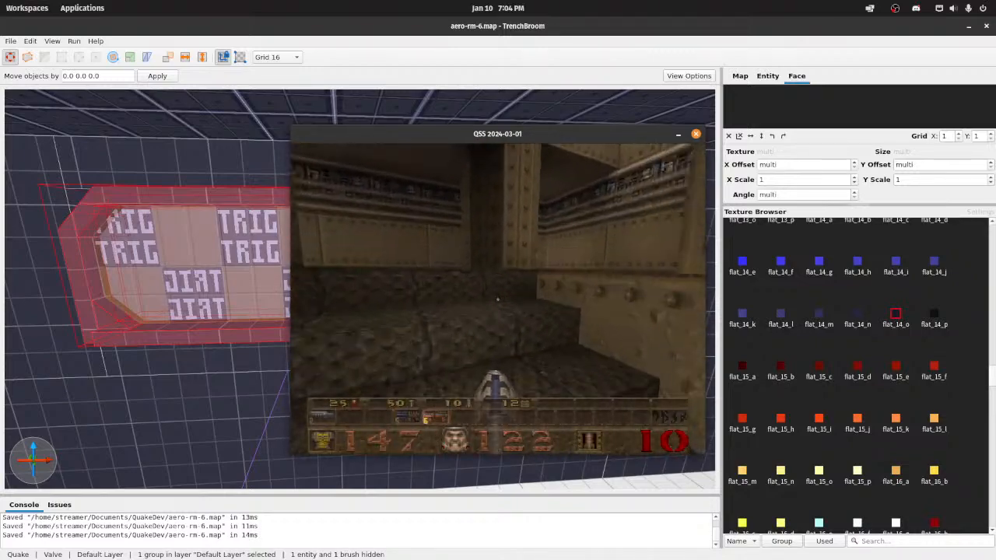
key(w)
key(w)
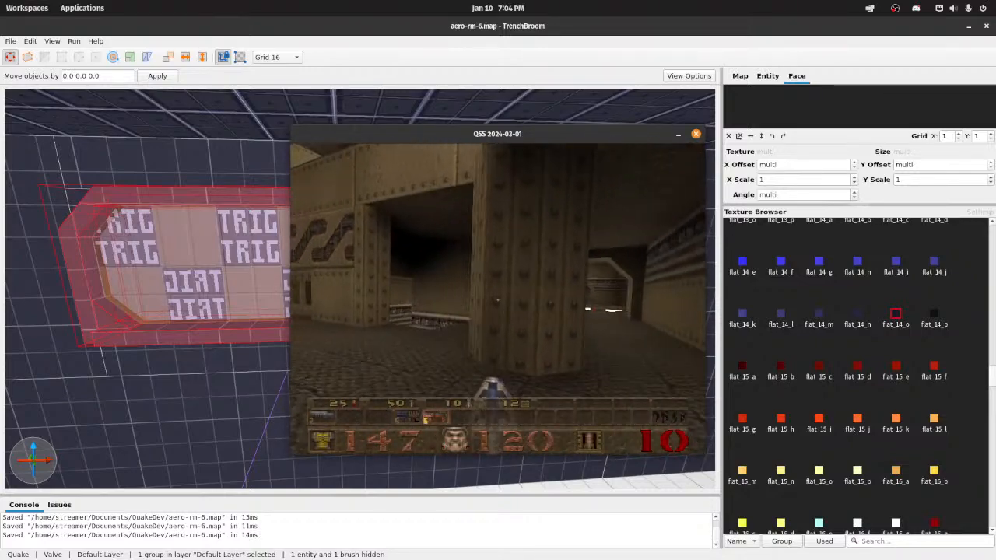
key(w)
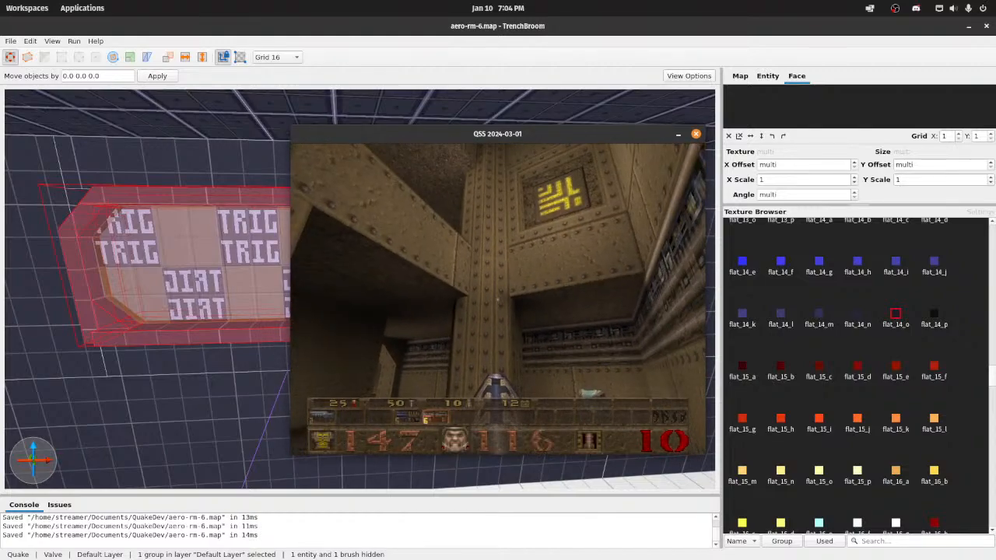
Step: Examine the repeating S-shaped pipe recesses in the riveted wall beside the stairway
key(w)
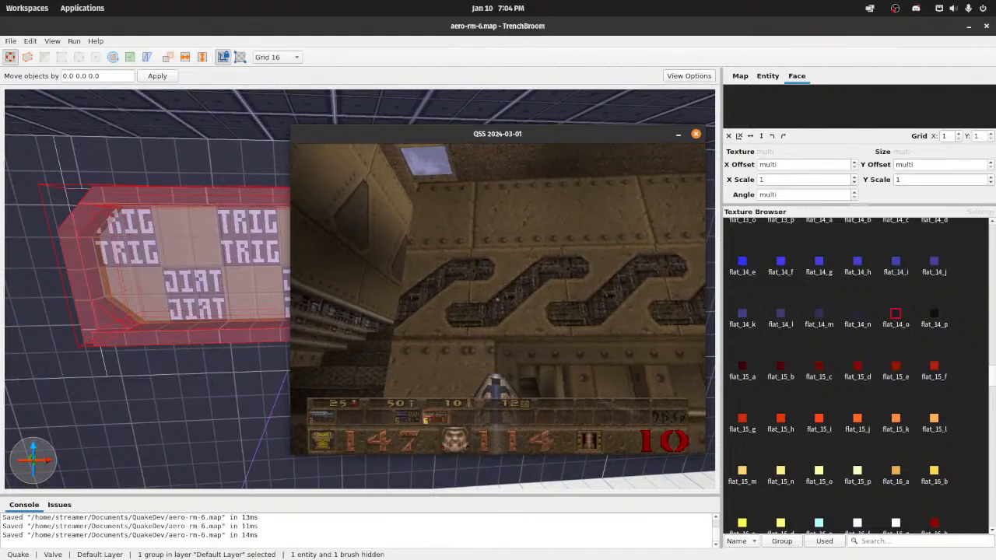
key(d)
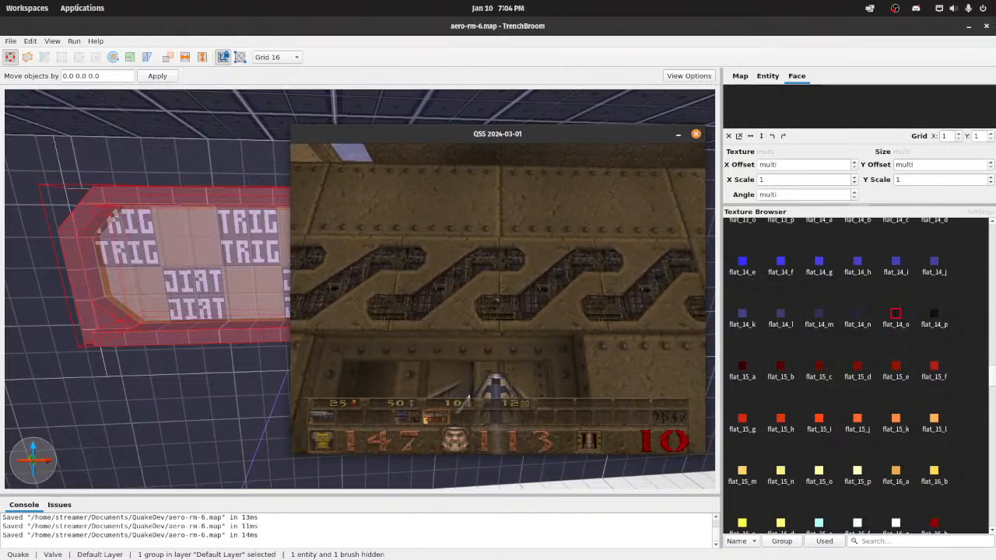
key(d)
key(a)
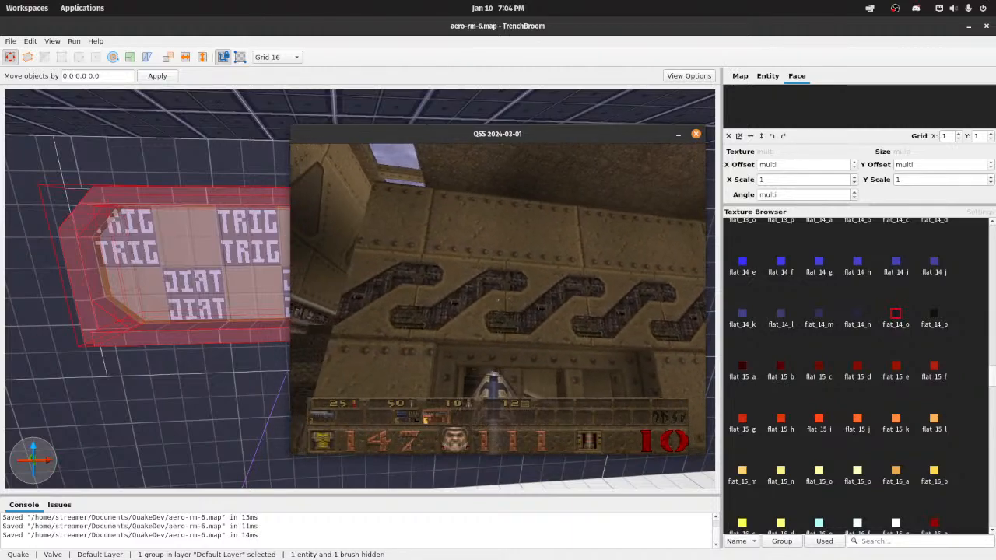
key(w)
key(w)
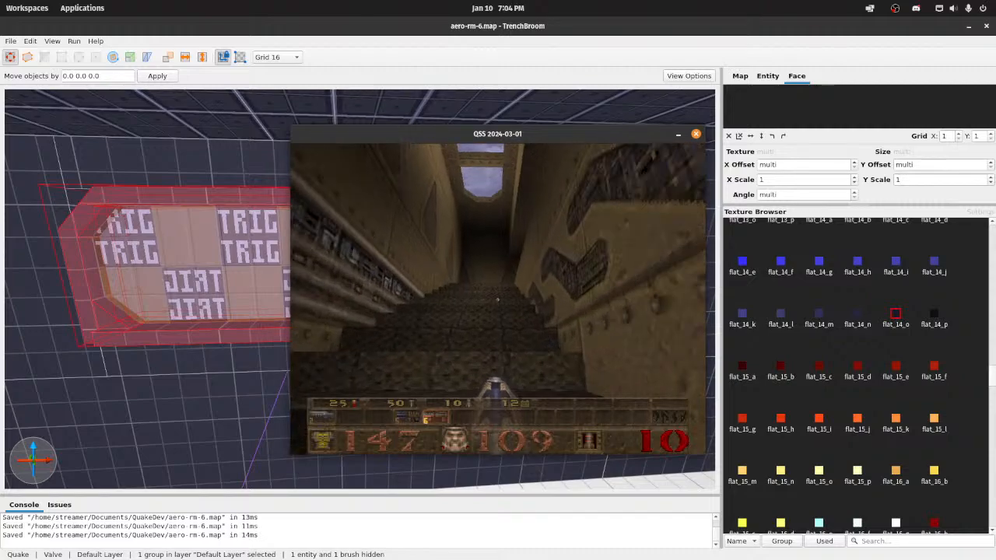
key(Escape)
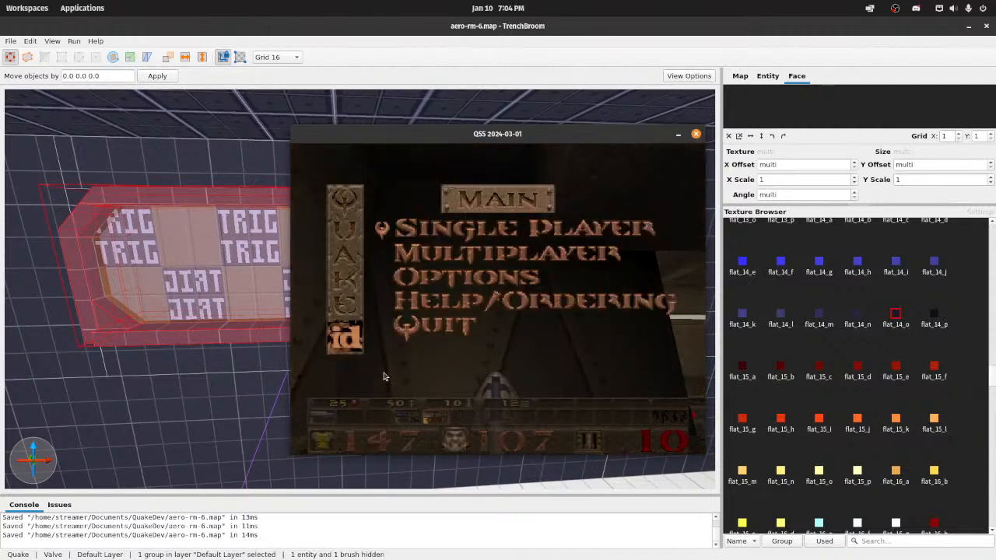
mouse_move(528, 554)
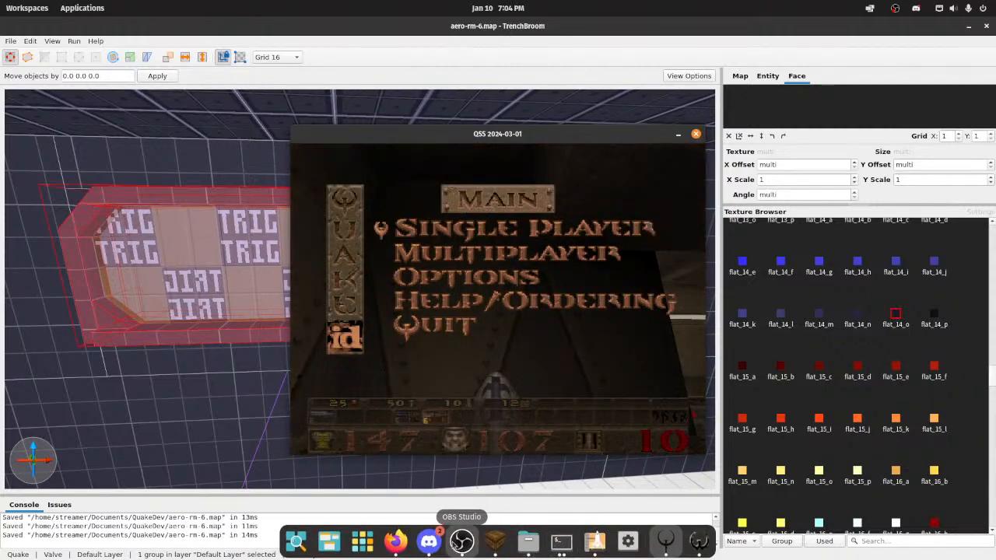
click(455, 544)
click(486, 444)
key(Escape)
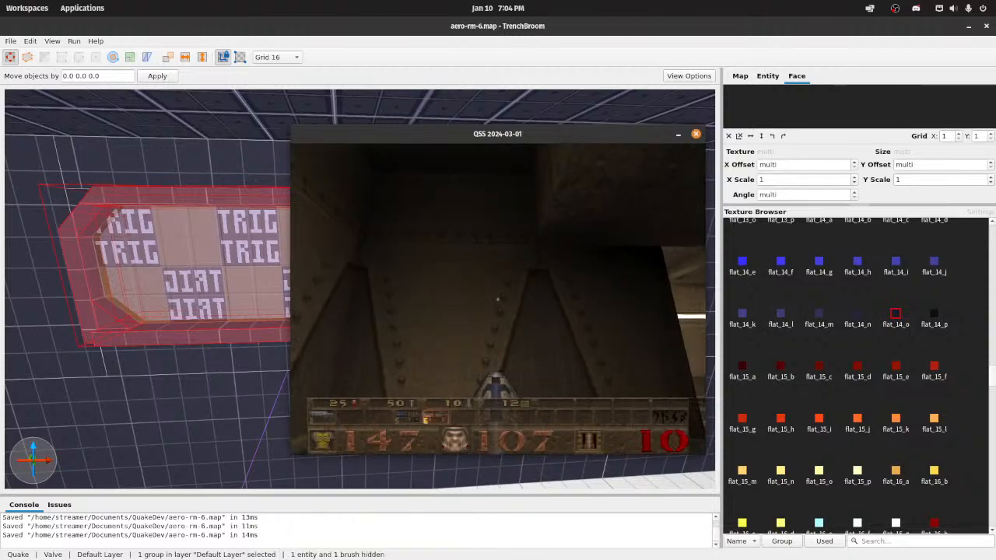
Step: Walk through the atrium and upper passages, collecting the nails and Thunderbolt, and examine the tapered recessed wall panels
key(w)
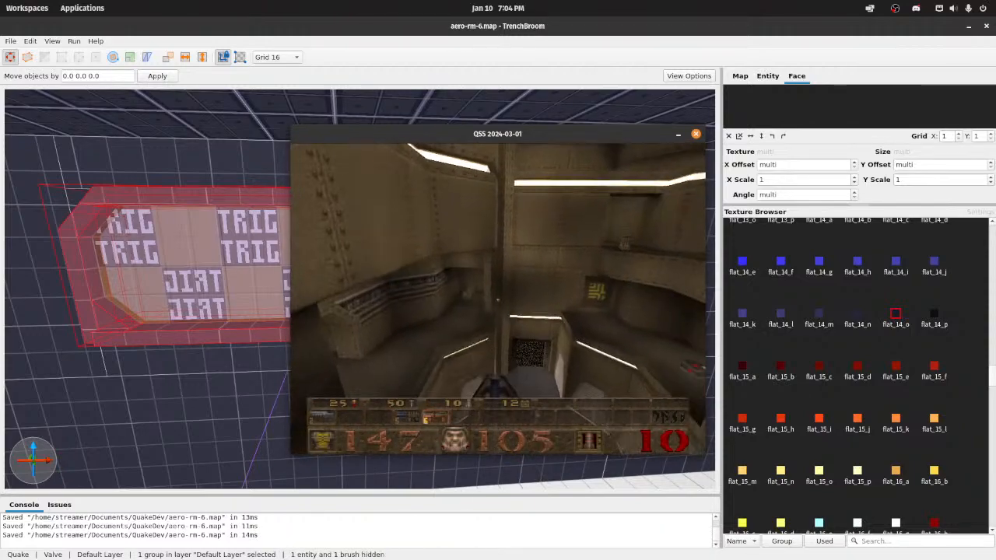
key(w)
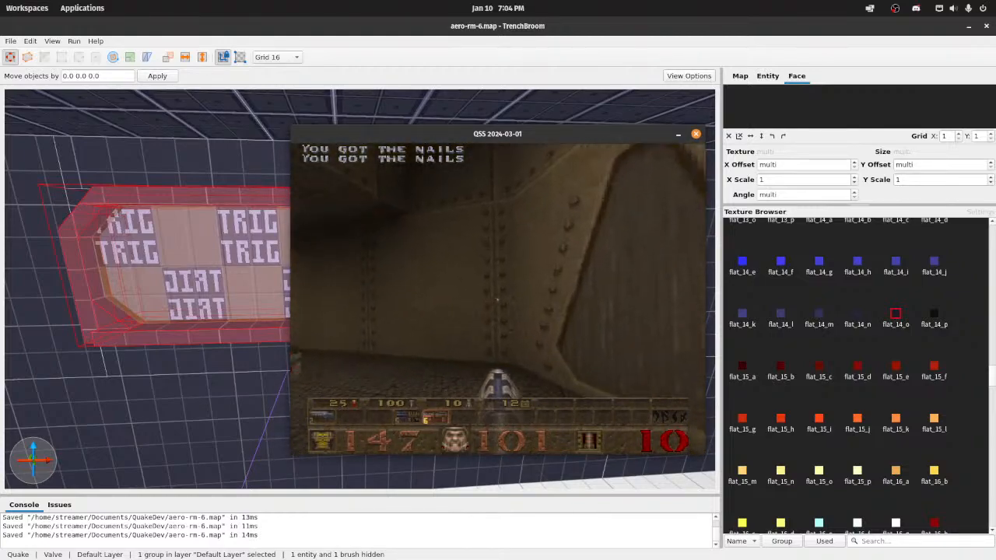
key(w)
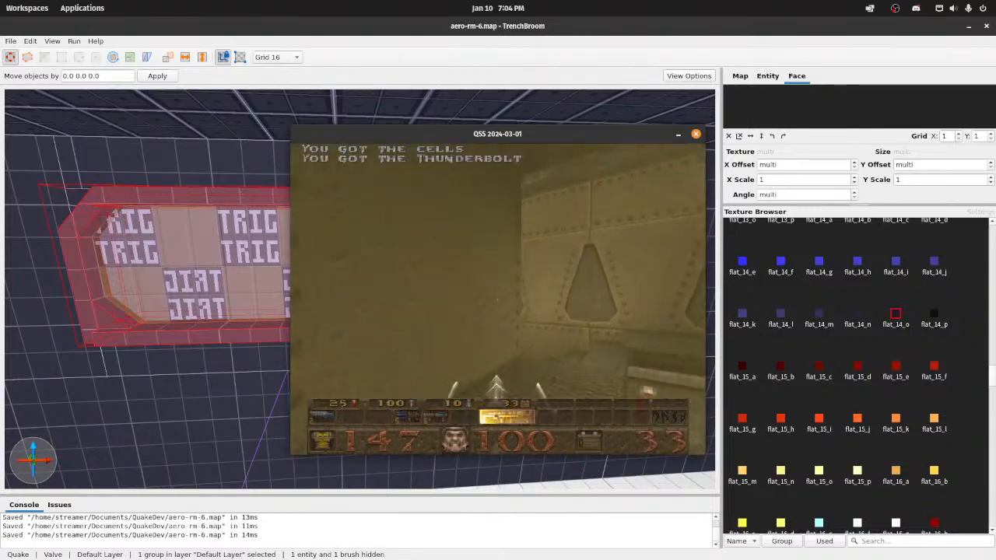
key(8)
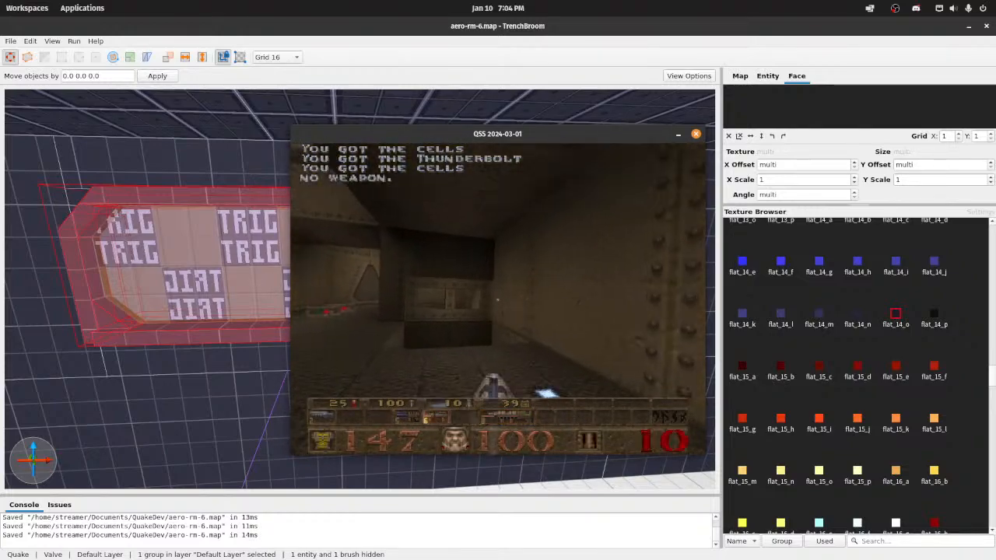
key(8)
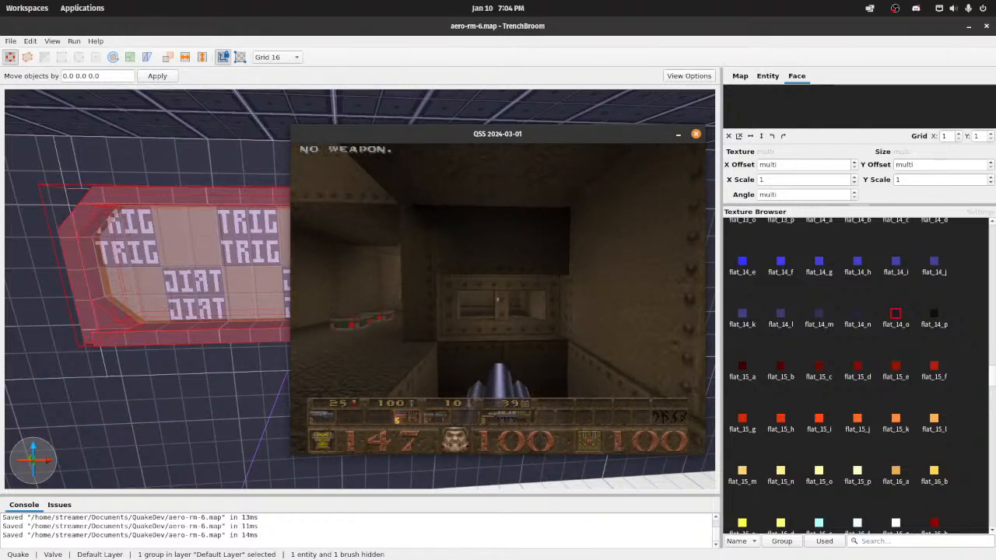
key(6)
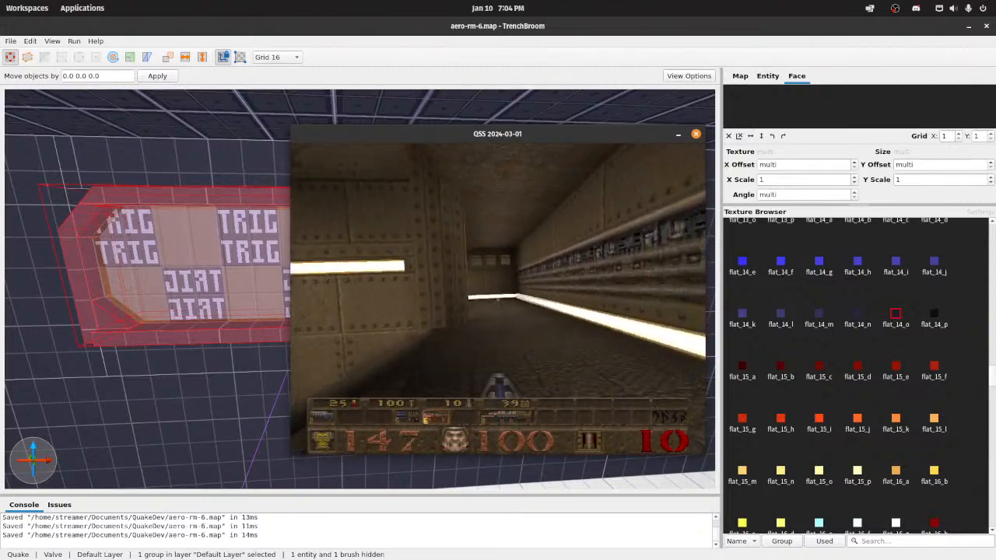
Step: Follow the light-strip corridor past the rocket launcher and back to the stairs, examining how the light strips, pipe trims and riveted panels meet
key(w)
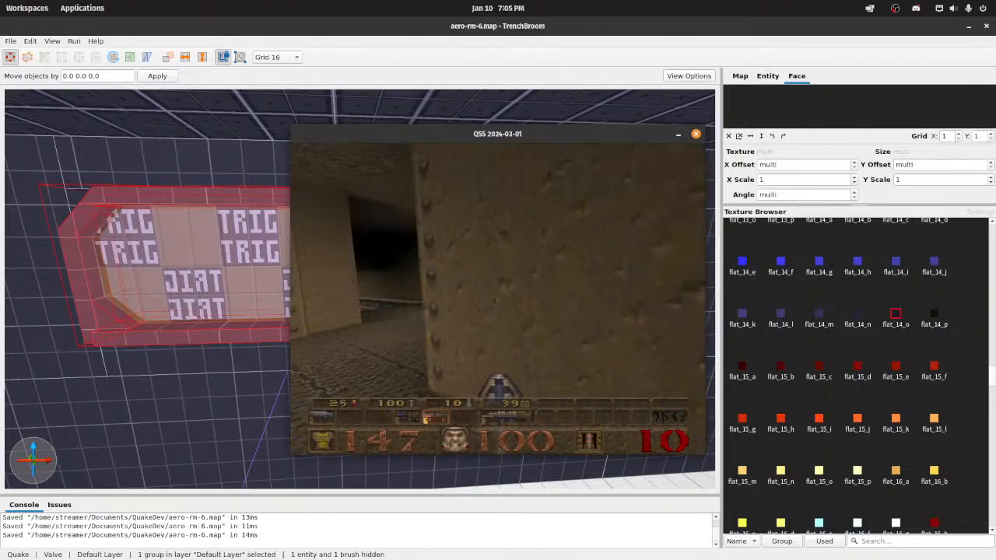
key(w)
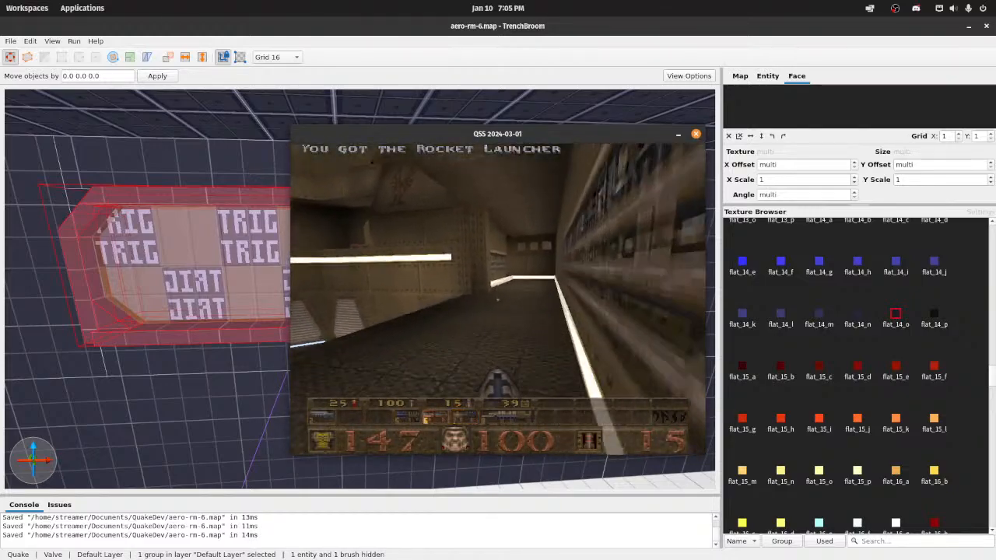
key(w)
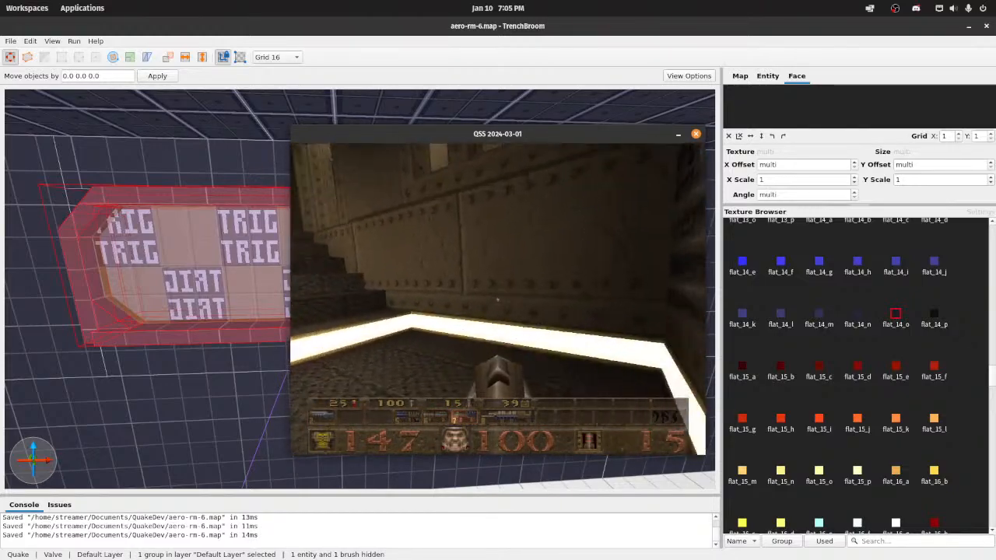
key(w)
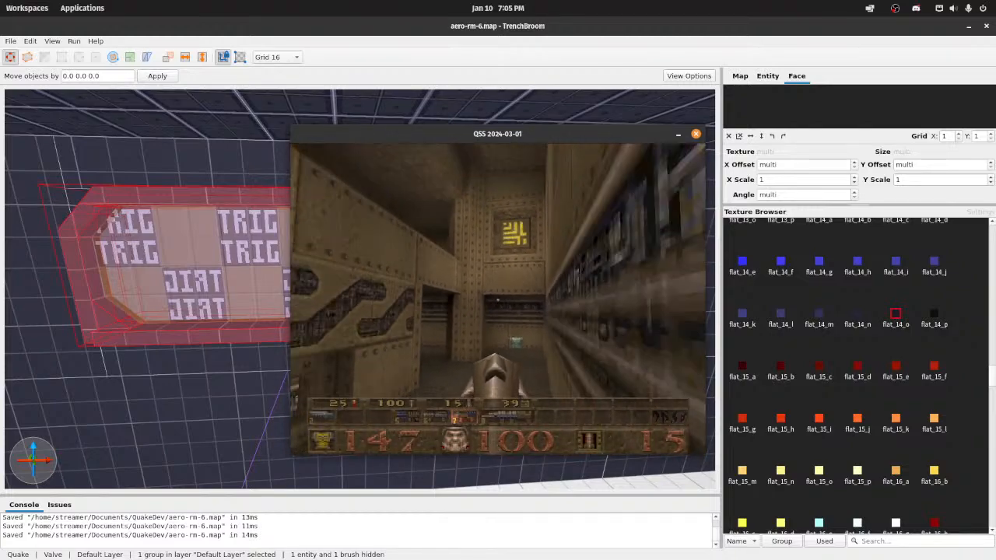
key(w)
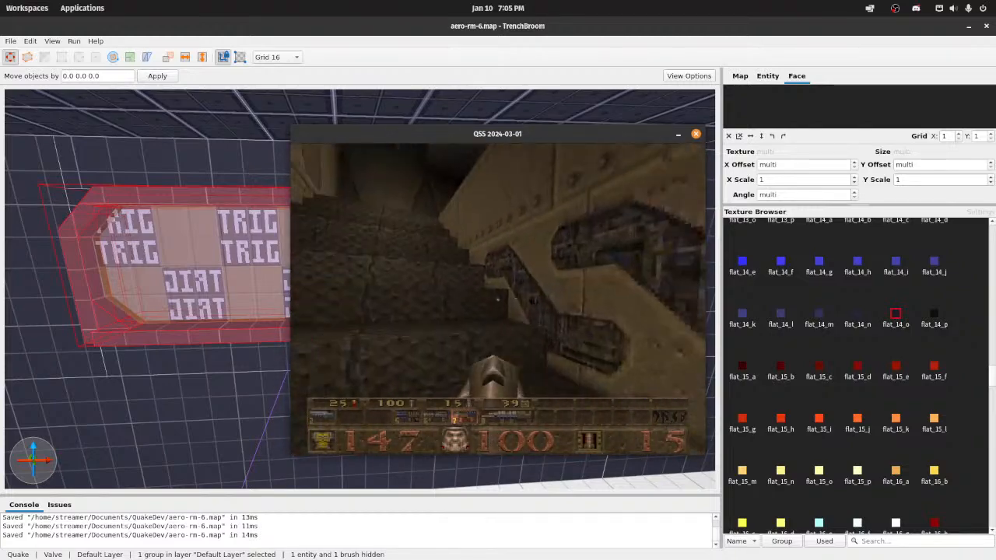
Step: Load the aero-rm-6 map with the map command in the game console
key(Escape)
key(Escape)
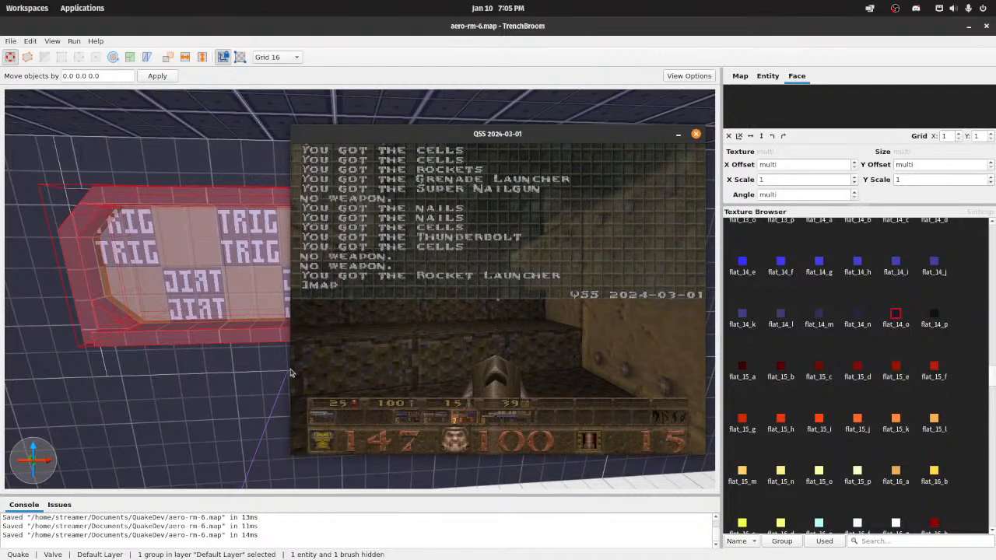
text(6)
key(Return)
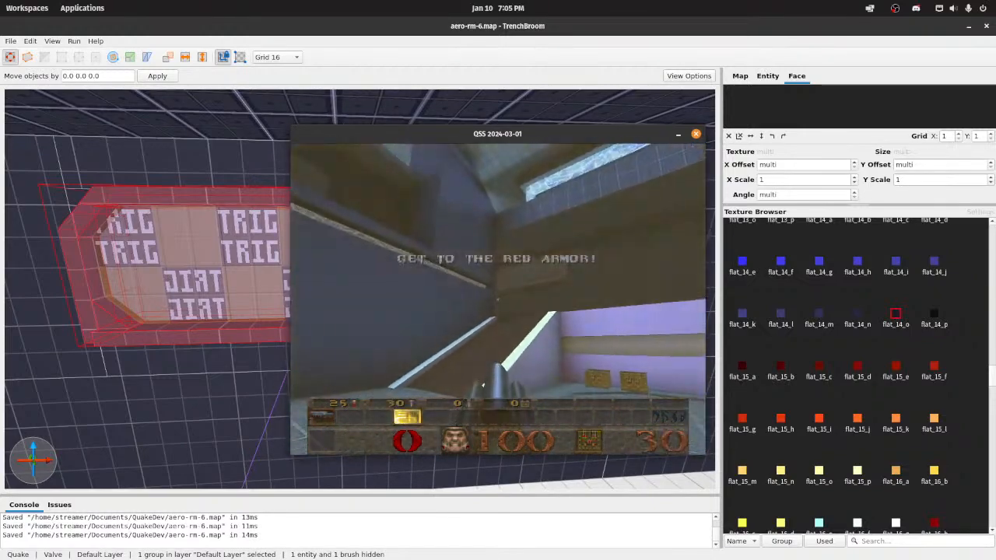
Step: Restart aero-rm-6 after dying and fight with the nailgun from the green-floored room into the corridor with the red wall switch
key(4)
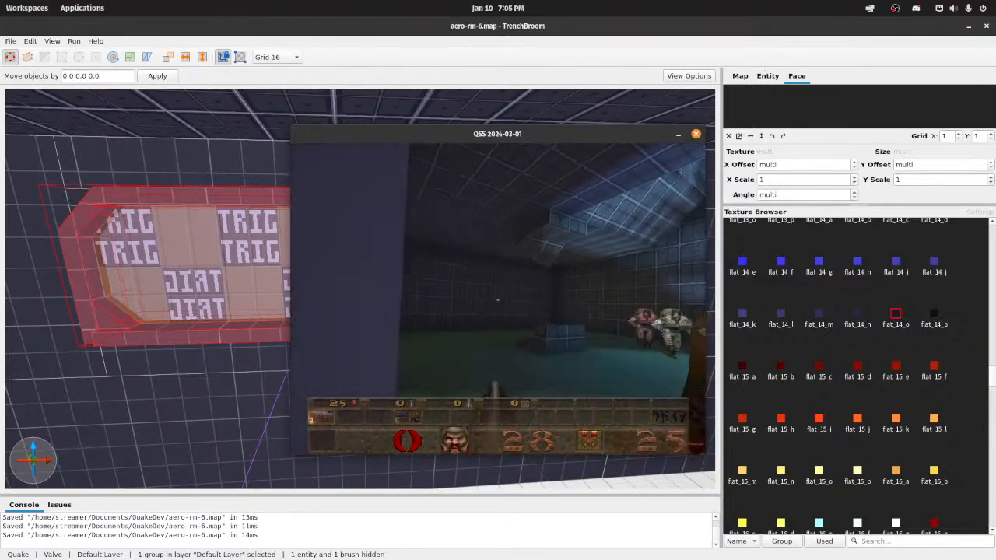
click(498, 299)
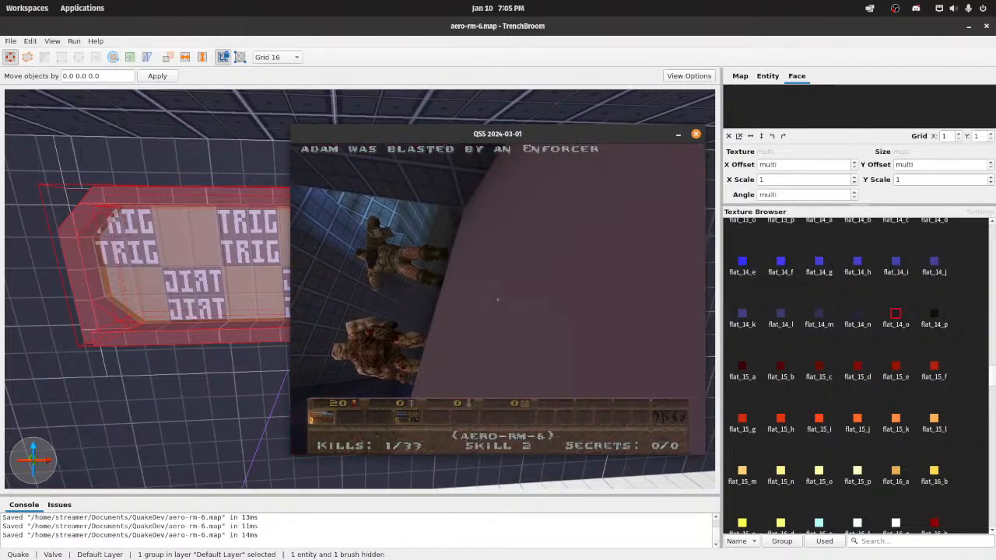
click(498, 299)
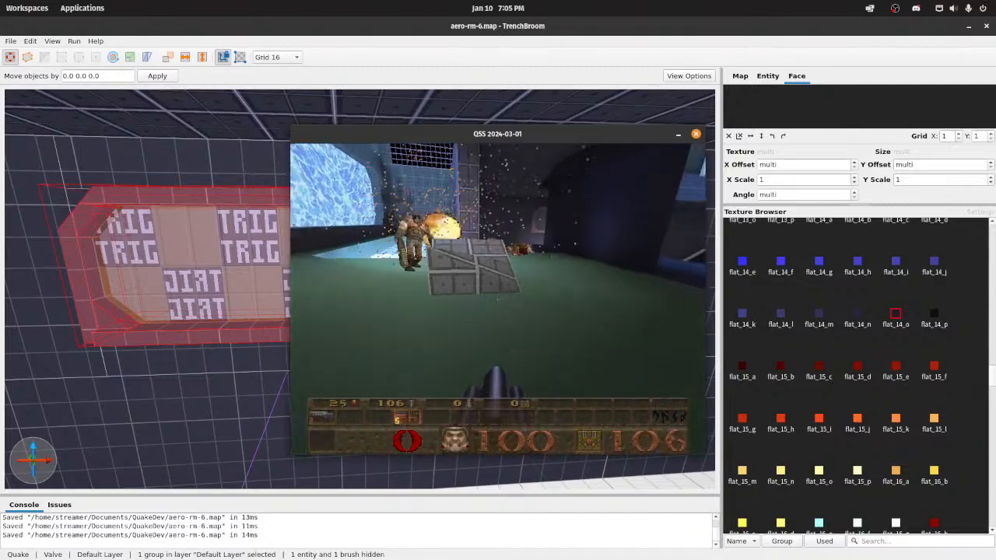
key(a)
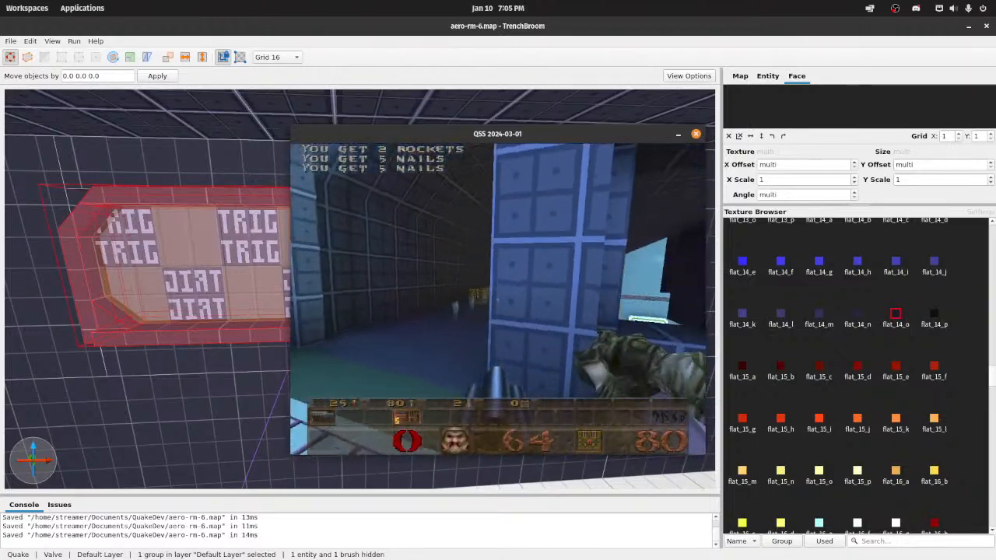
key(w)
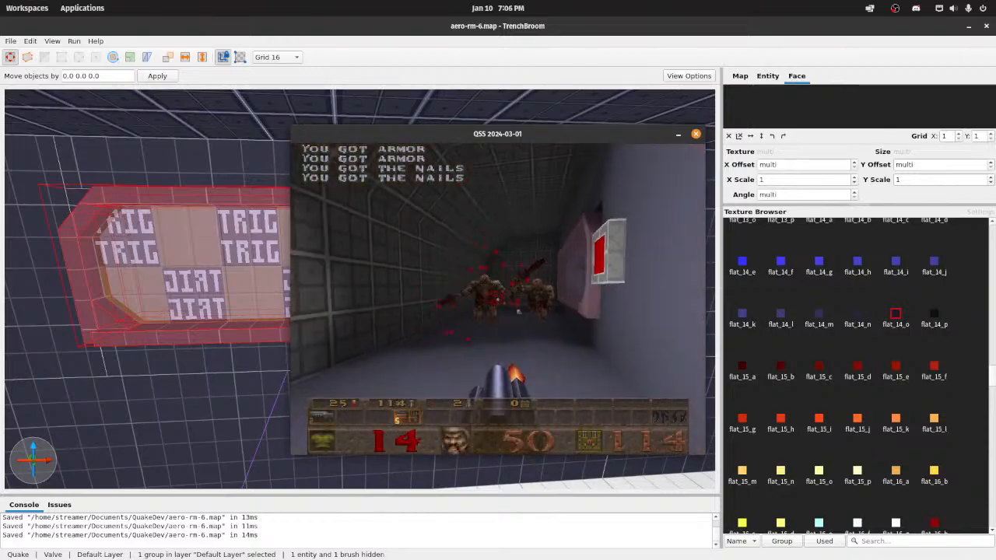
Step: Examine the pink-framed window, grid-patterned walls and red switch in the side corridor of the remake map
key(a)
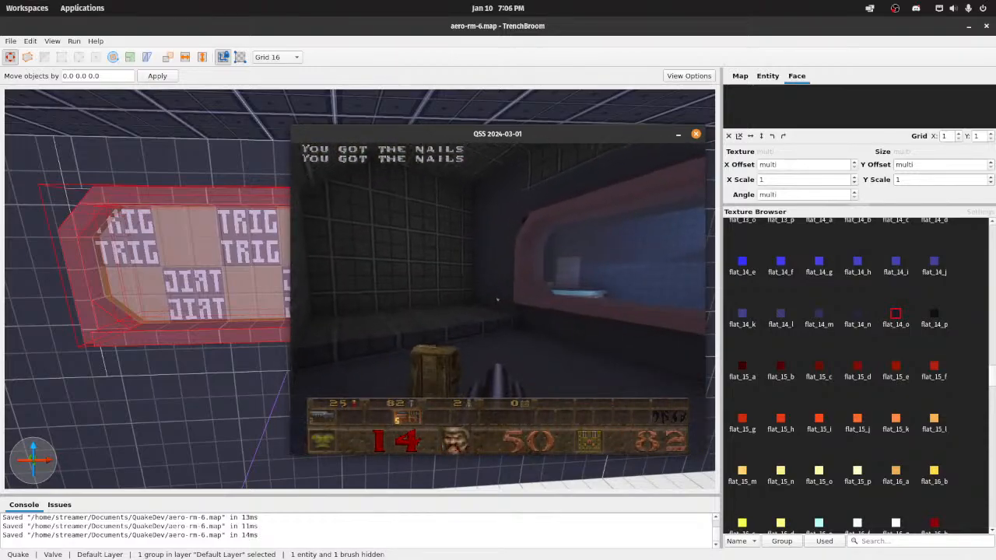
key(s)
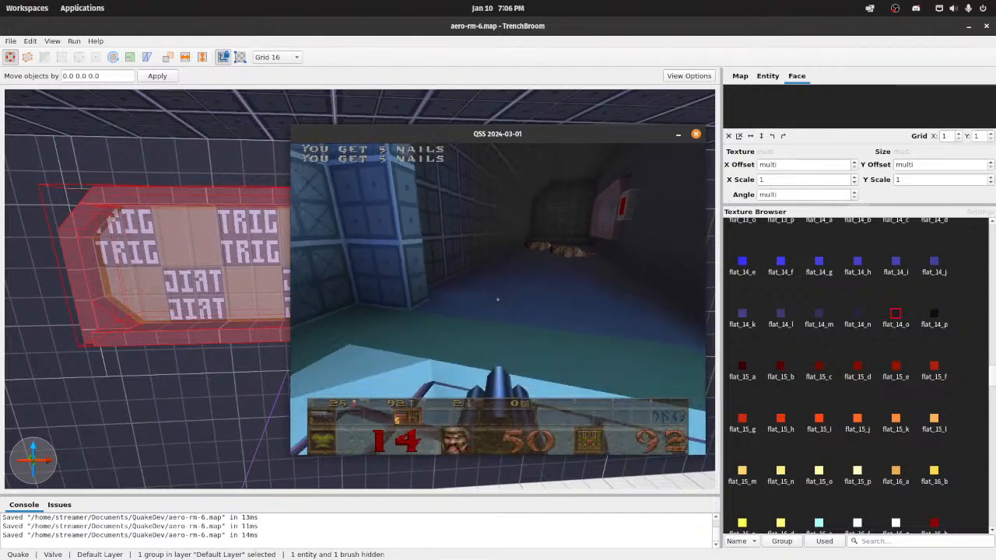
key(w)
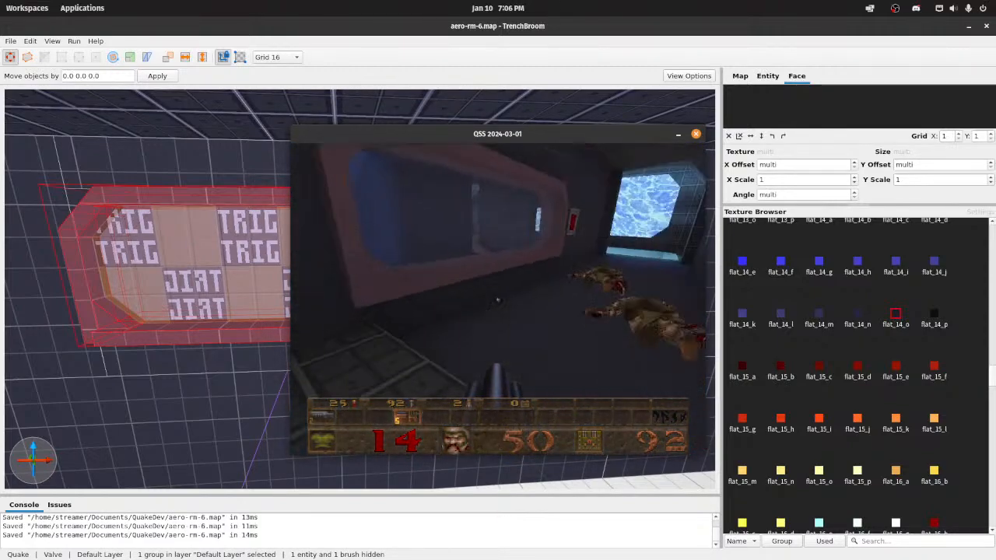
key(w)
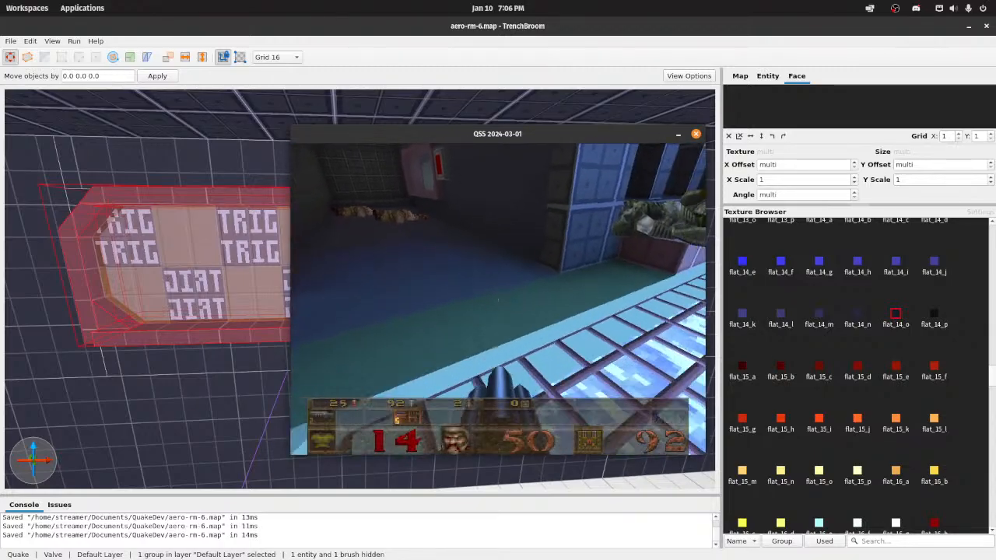
Step: Walk around the barred skylight floor and examine its trim, the sloped window ledge and the blue panelled walls
key(d)
key(w)
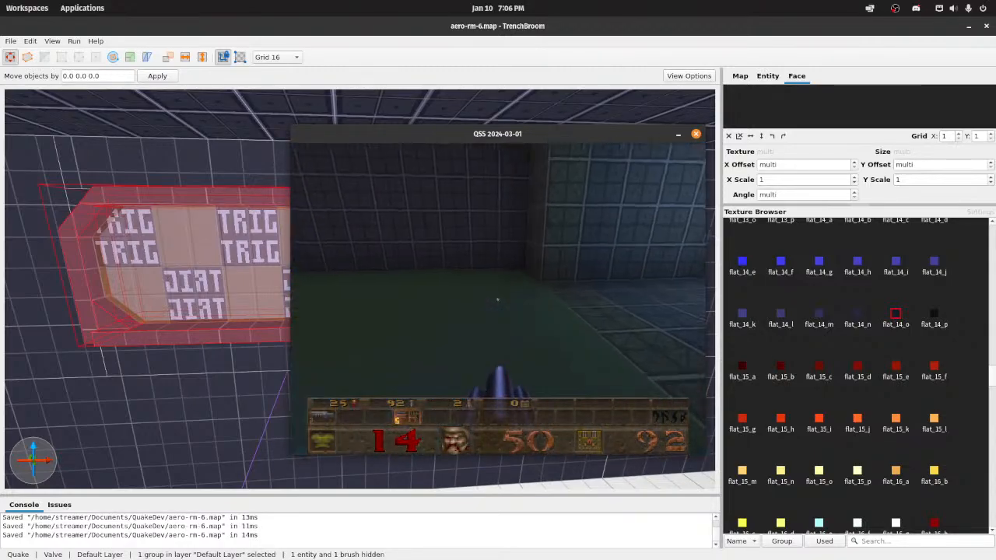
key(w)
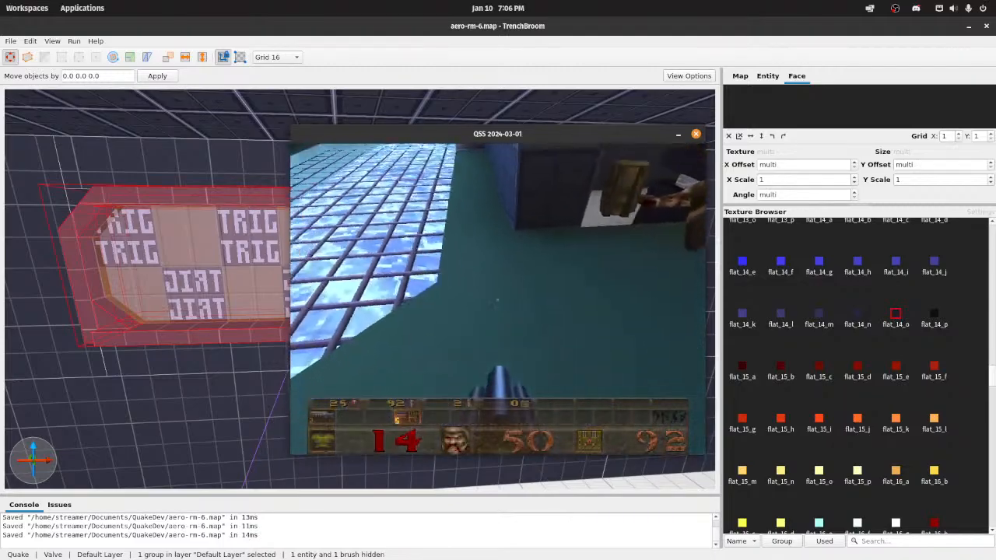
key(w)
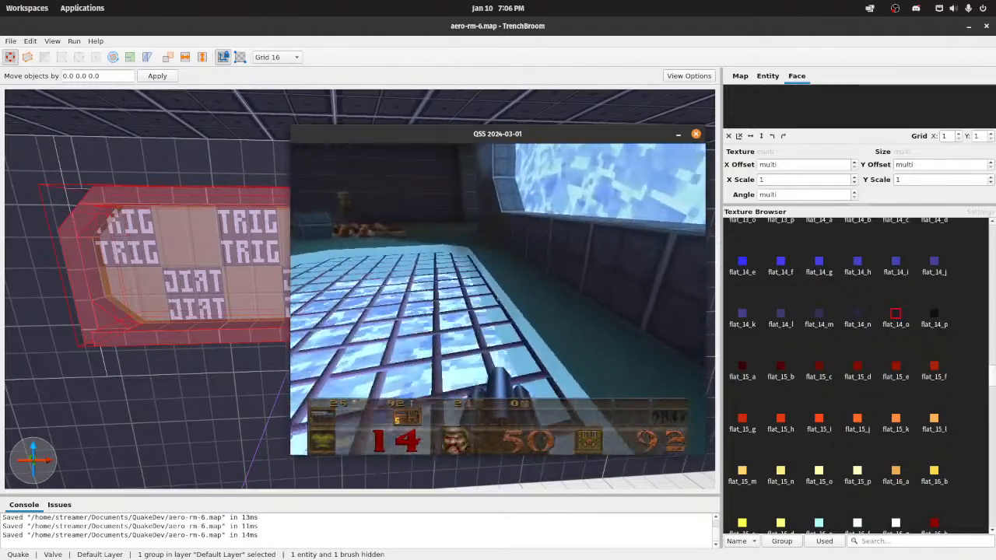
key(w)
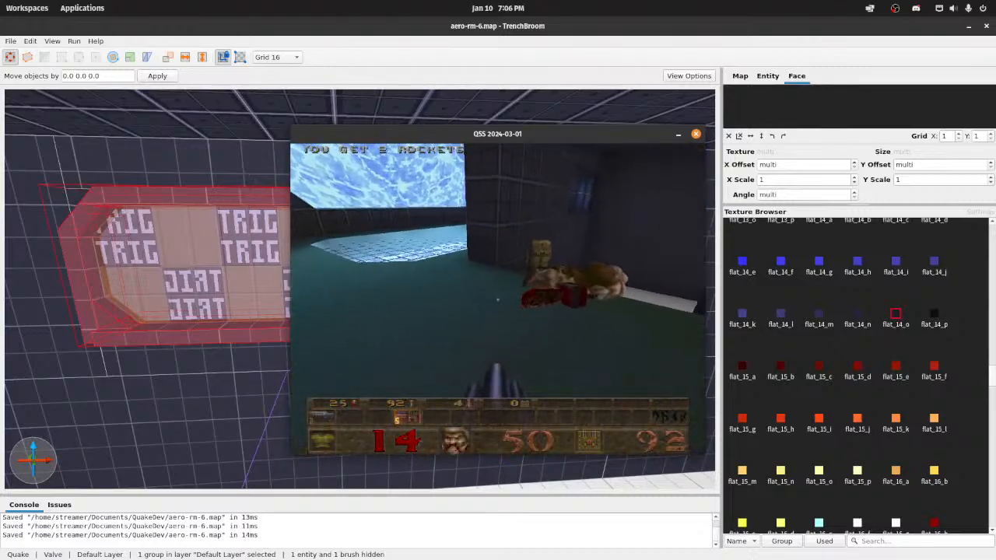
key(w)
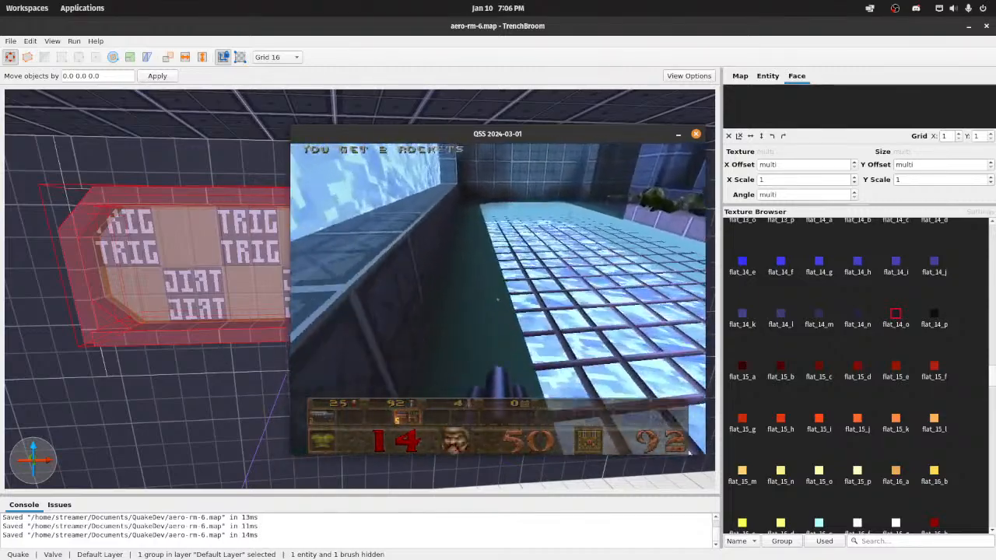
key(s)
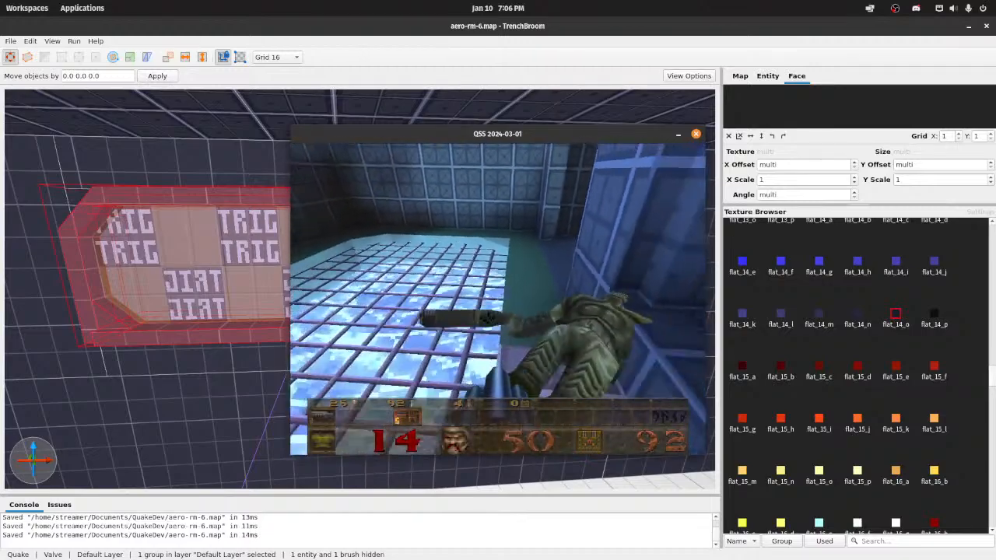
key(s)
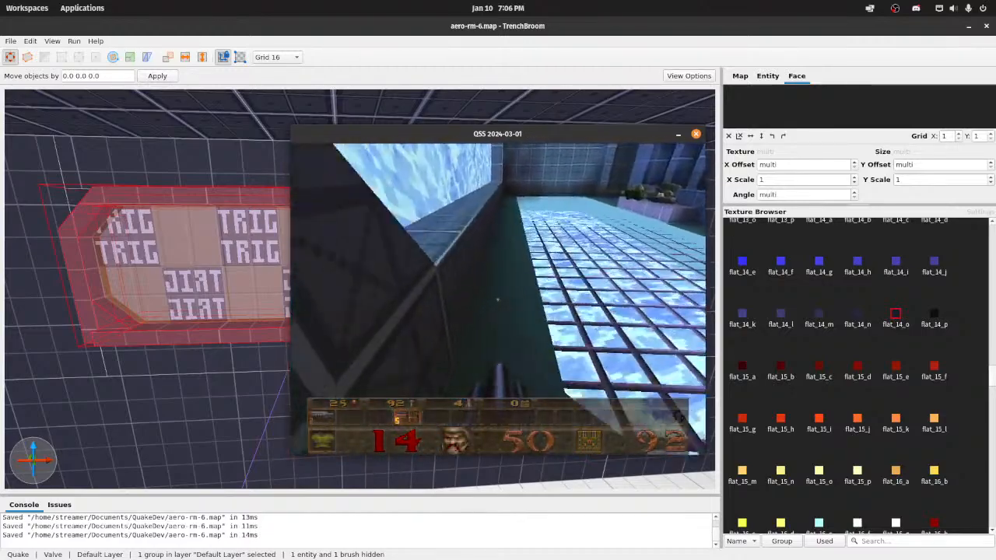
key(w)
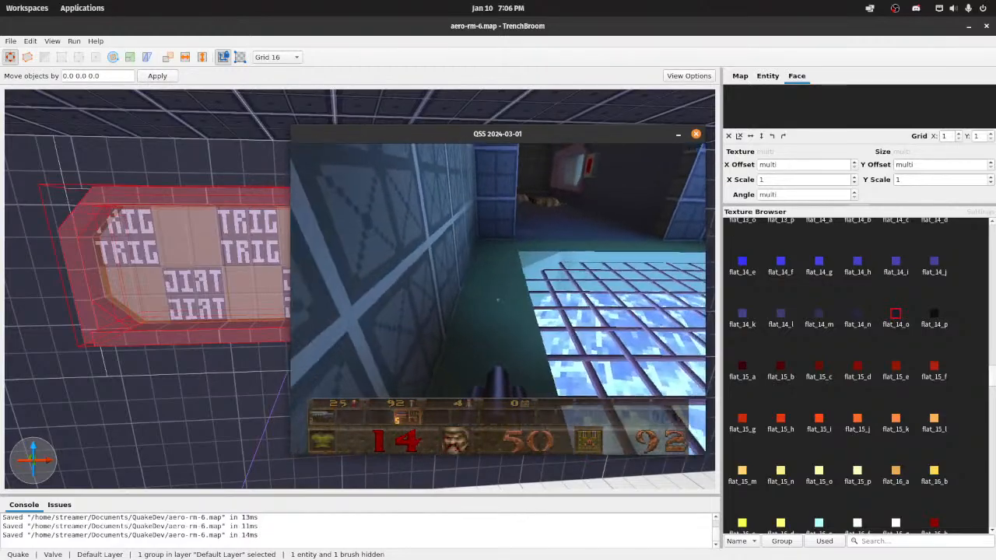
Step: Pause the game, switch to TrenchBroom and bring the green-floored room with the enforcers and ogre into view
key(Escape)
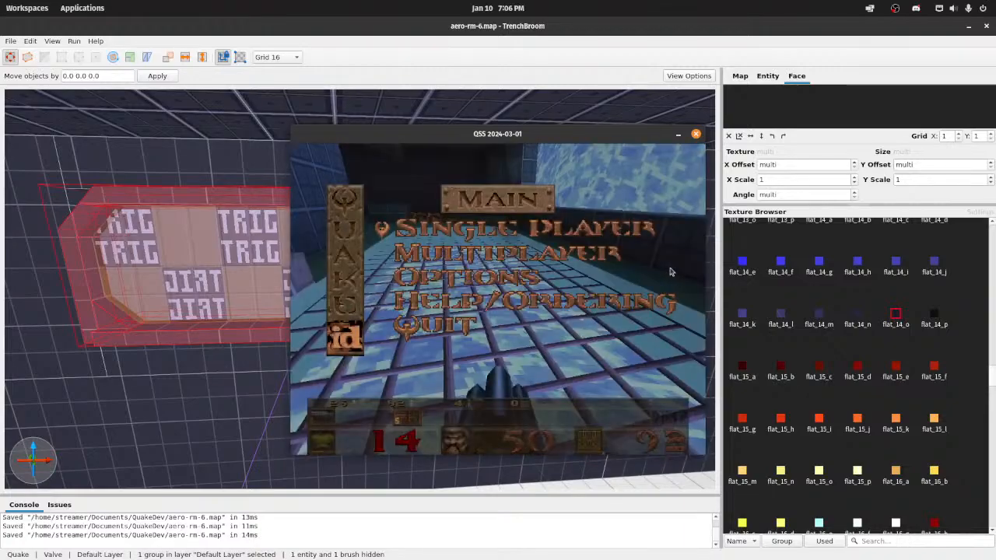
key(alt+Tab)
right_drag(311, 409, 379, 398)
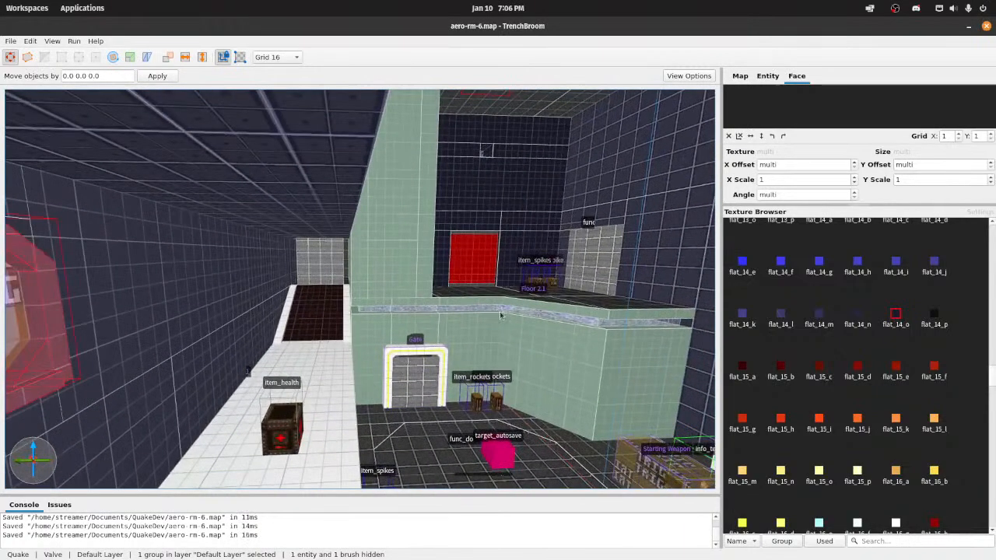
key(w)
right_drag(500, 315, 402, 318)
key(a)
Step: Look through the selected window group's entity properties, its face settings and the map layers
click(762, 79)
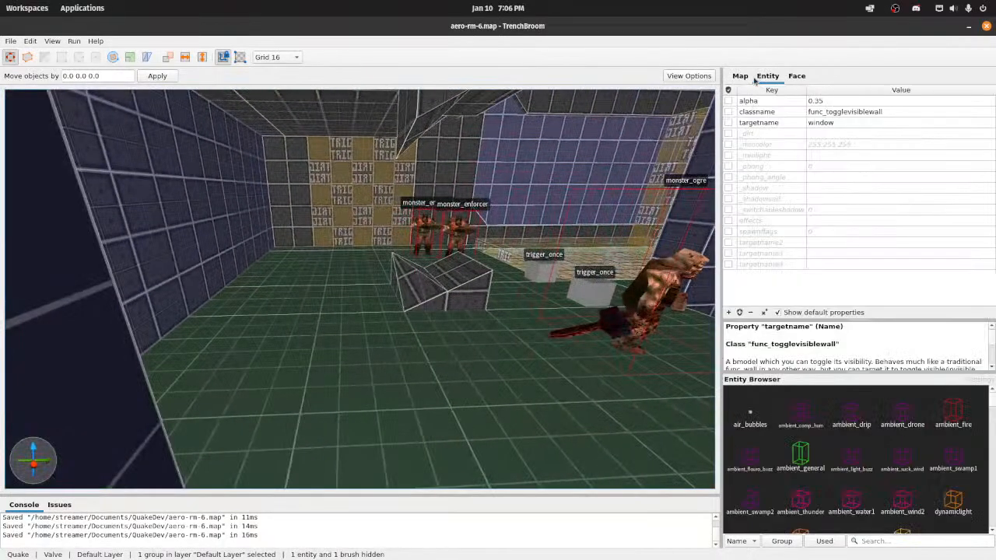
click(745, 78)
click(767, 78)
click(794, 78)
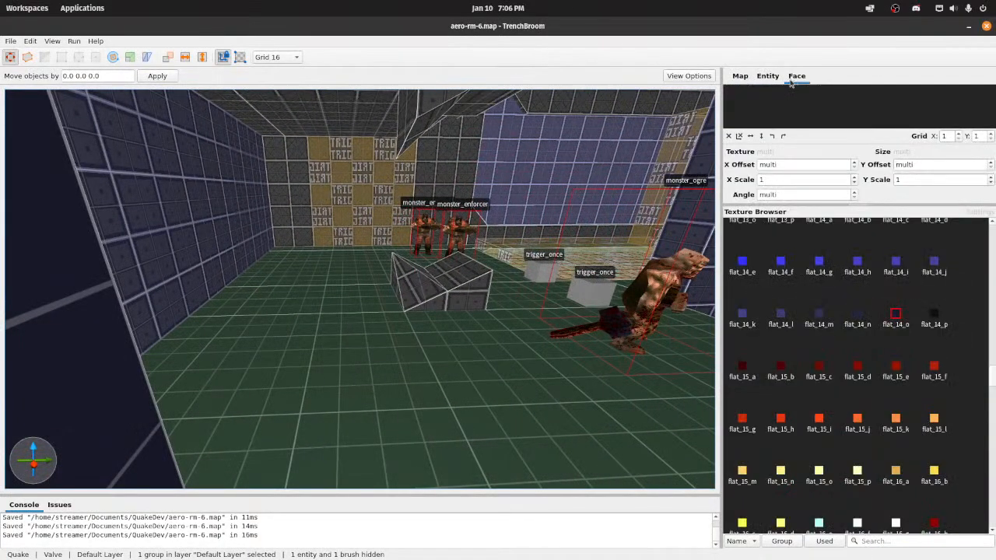
click(770, 78)
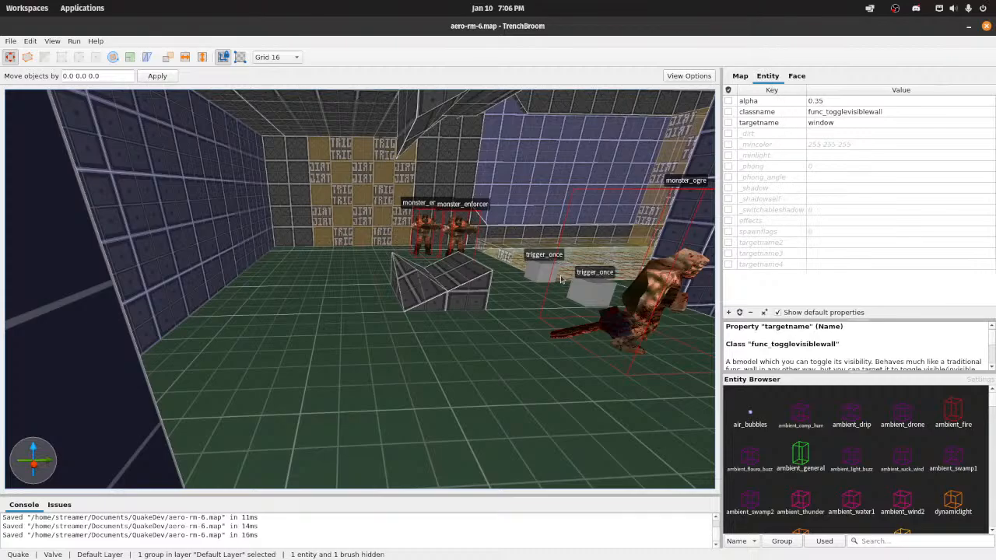
key(d)
right_drag(561, 278, 600, 285)
key(a)
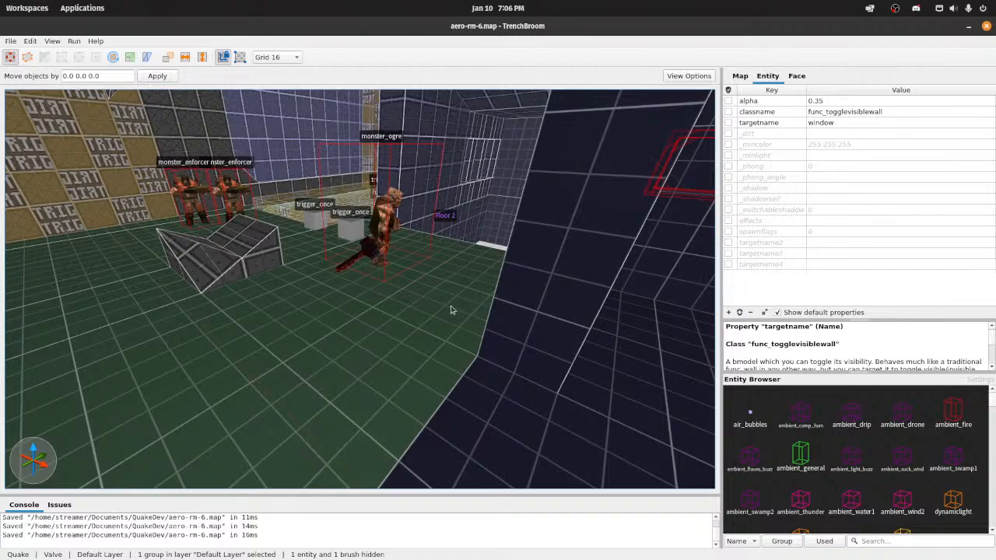
Step: Check the map's layers and enabled mods, select the Floor 2 group, and review the worldspawn properties and WAD file list
click(795, 77)
click(739, 76)
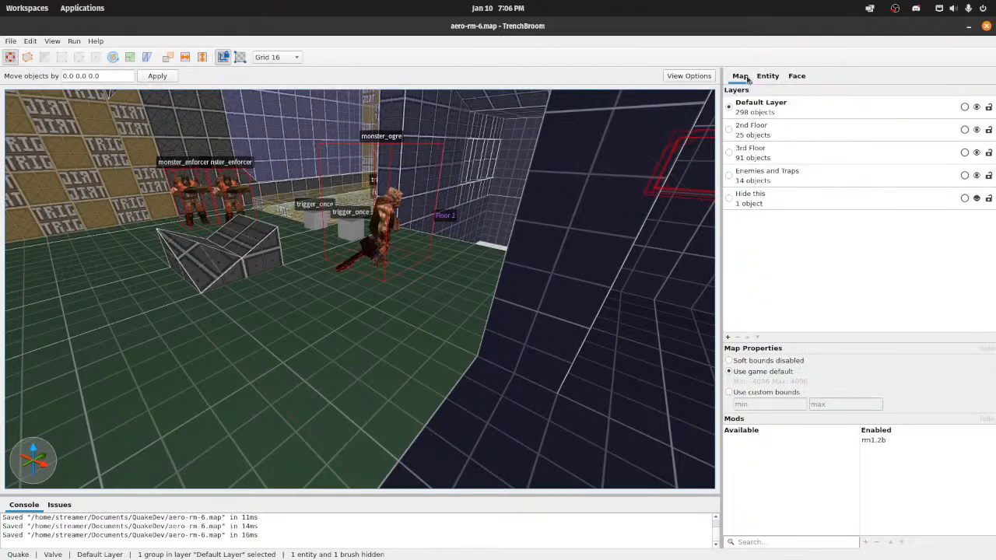
click(433, 327)
click(767, 77)
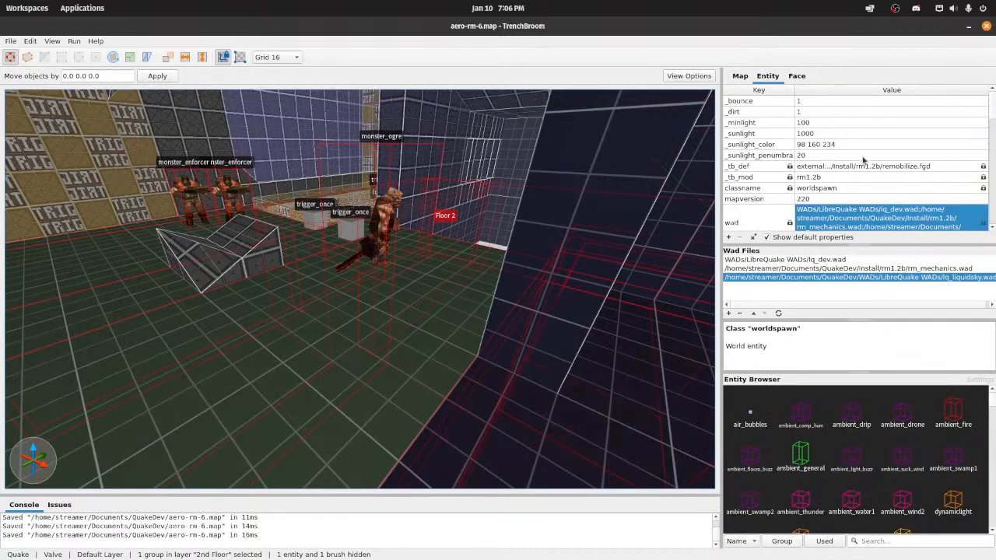
scroll(862, 181, down, 1)
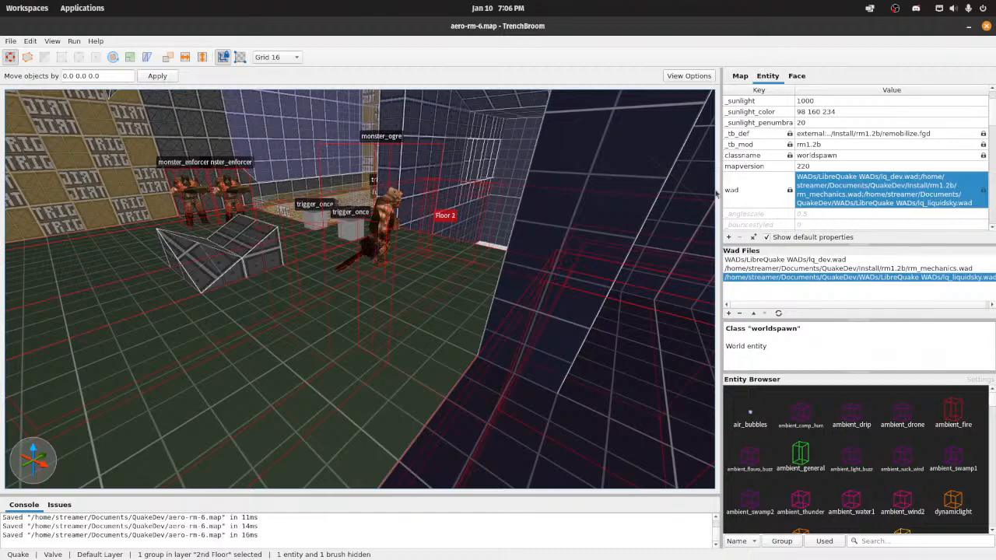
scroll(846, 223, down, 5)
Step: Review Quake's game path and compilation tool paths in the preferences, then close them without changes
click(22, 42)
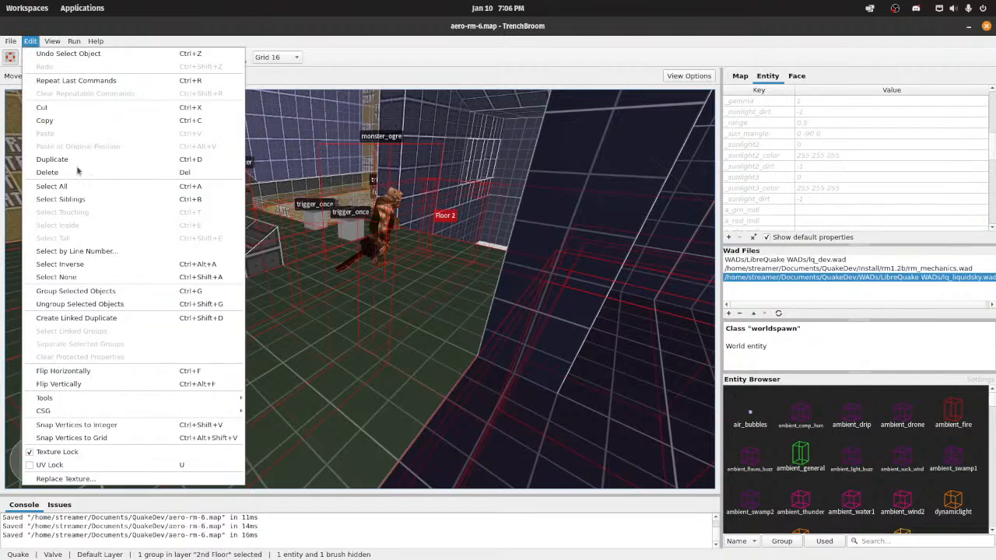
mouse_move(54, 44)
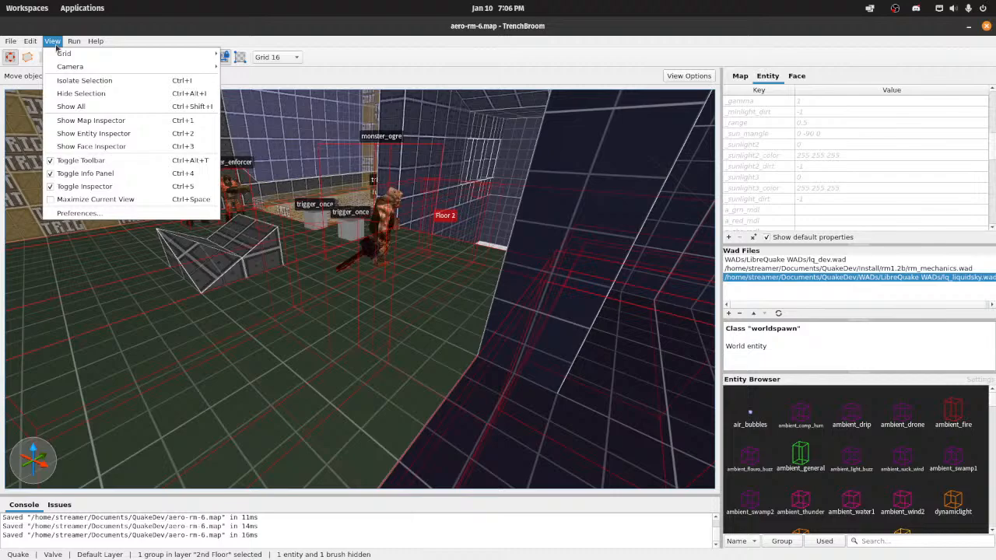
click(78, 213)
click(294, 302)
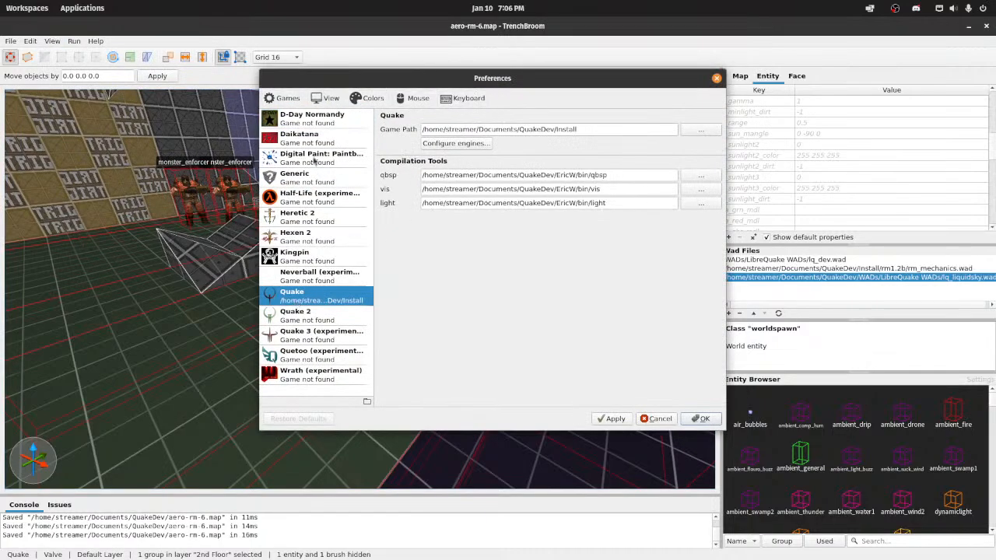
click(716, 78)
Step: Switch to the file manager's my_textures folder and select emerald_brick.bmp
right_drag(515, 157, 617, 150)
mouse_move(481, 559)
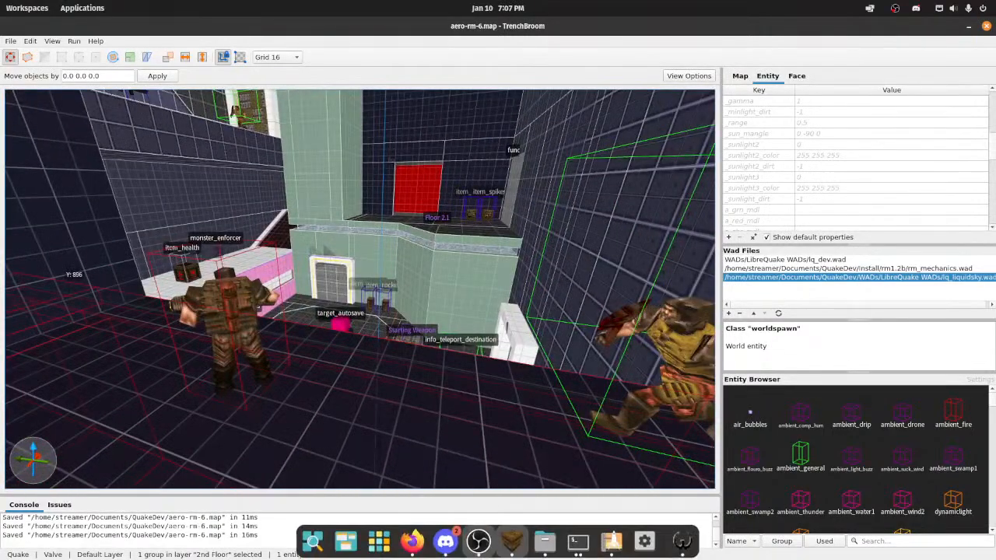
click(544, 541)
click(304, 218)
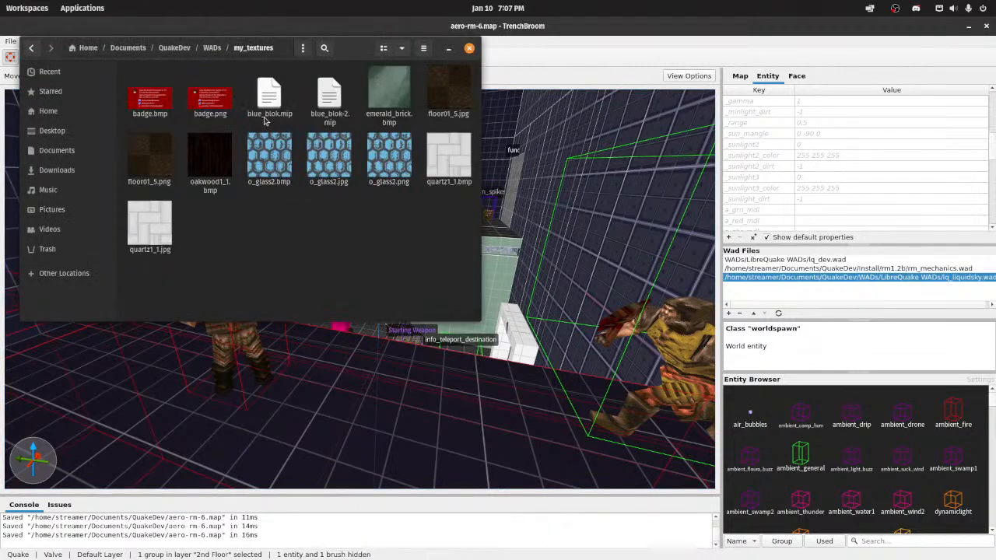
click(398, 107)
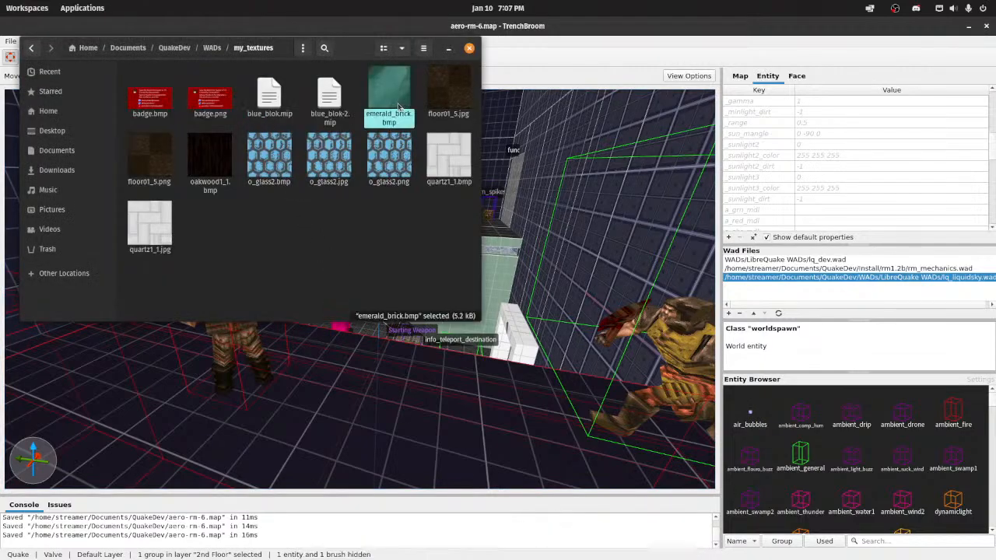
drag(389, 114, 274, 449)
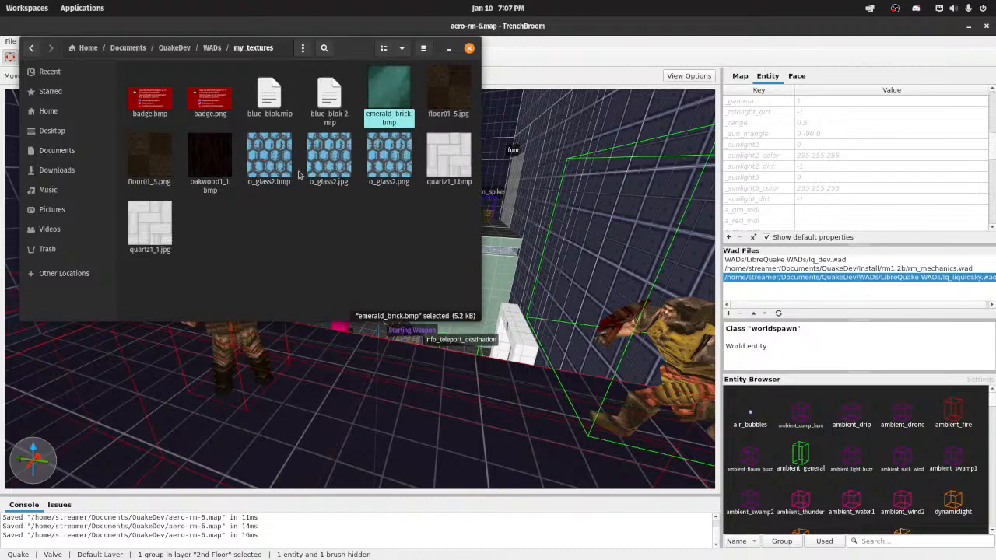
Step: Open quartz1_1.bmp from the my_textures folder in the image viewer, enlarged to fill the screen
click(469, 173)
double_click(471, 174)
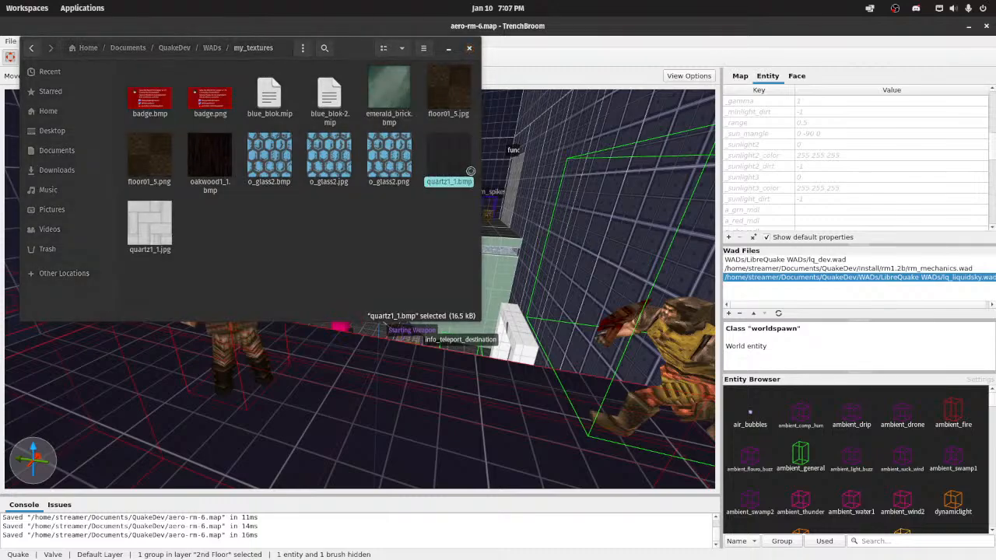
double_click(484, 210)
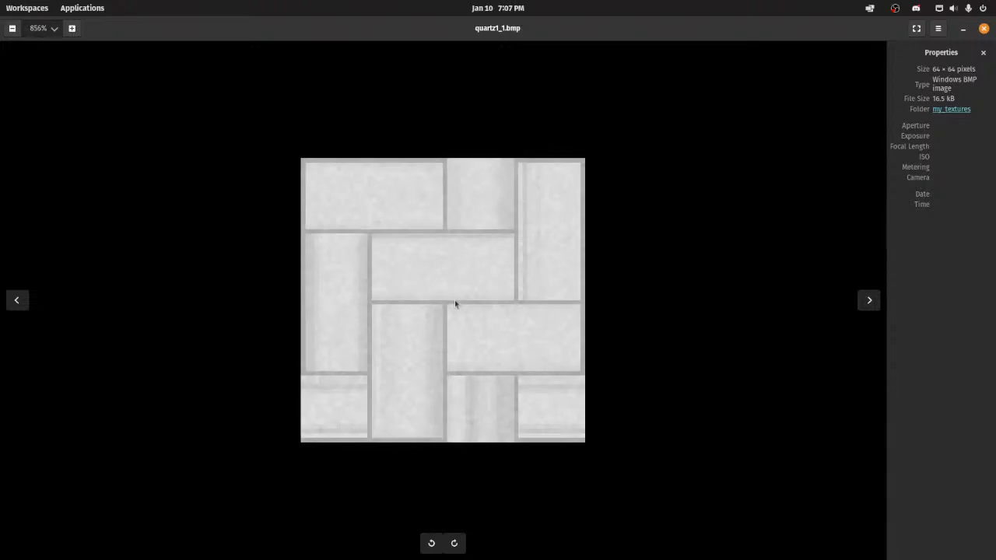
Step: Close quartz1_1.bmp and examine emerald_brick.bmp from the my_textures folder at an enlarged size, closing the viewer when finished
scroll(453, 291, down, 4)
click(983, 29)
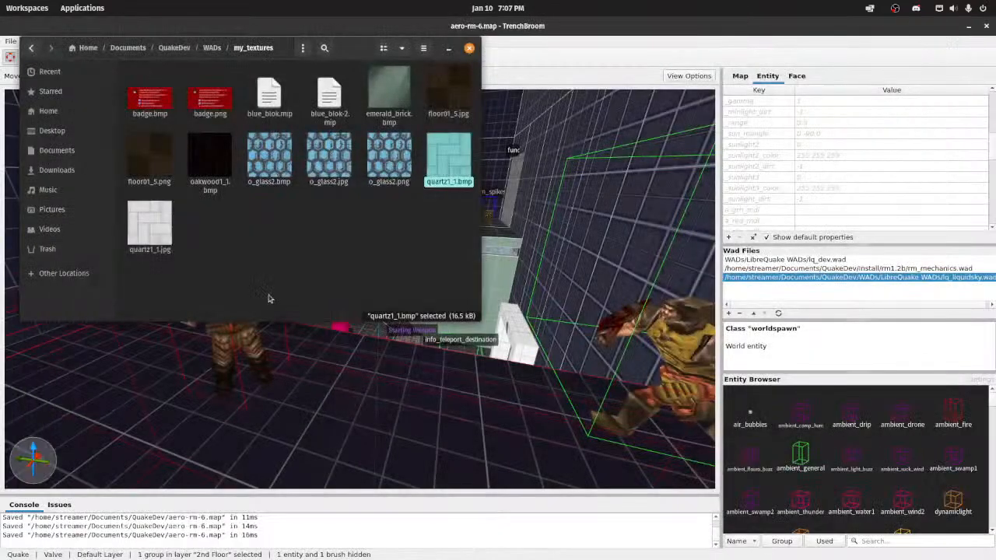
double_click(389, 92)
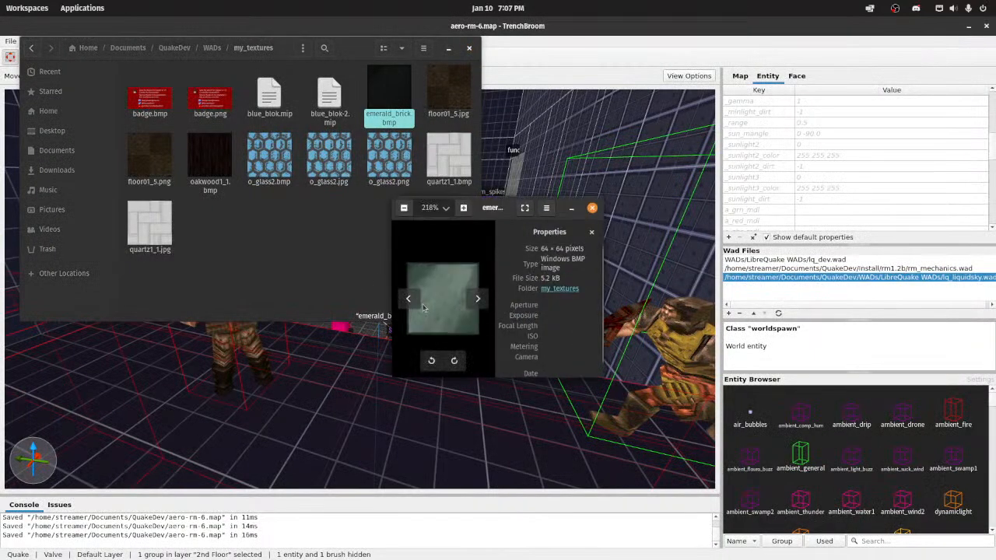
double_click(505, 216)
scroll(432, 324, up, 8)
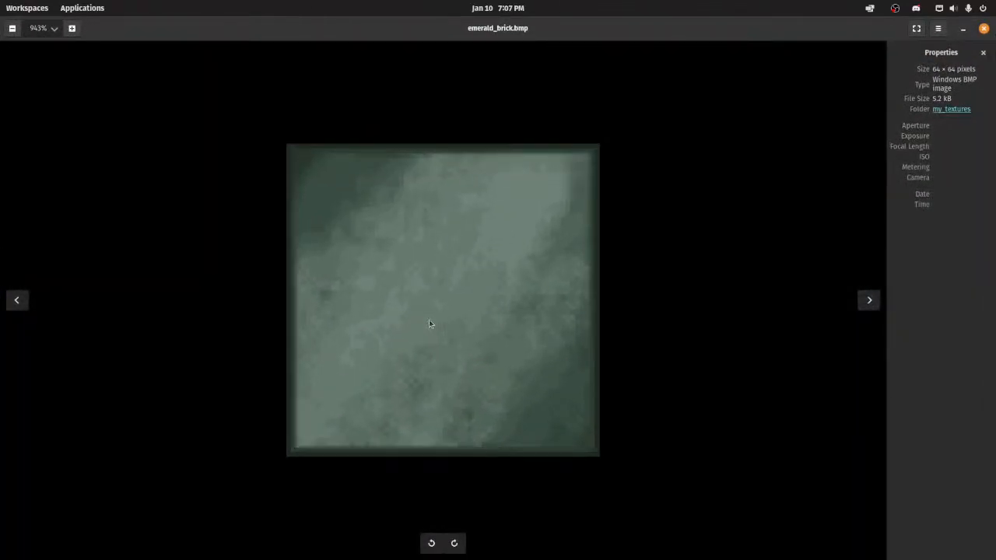
scroll(429, 319, down, 1)
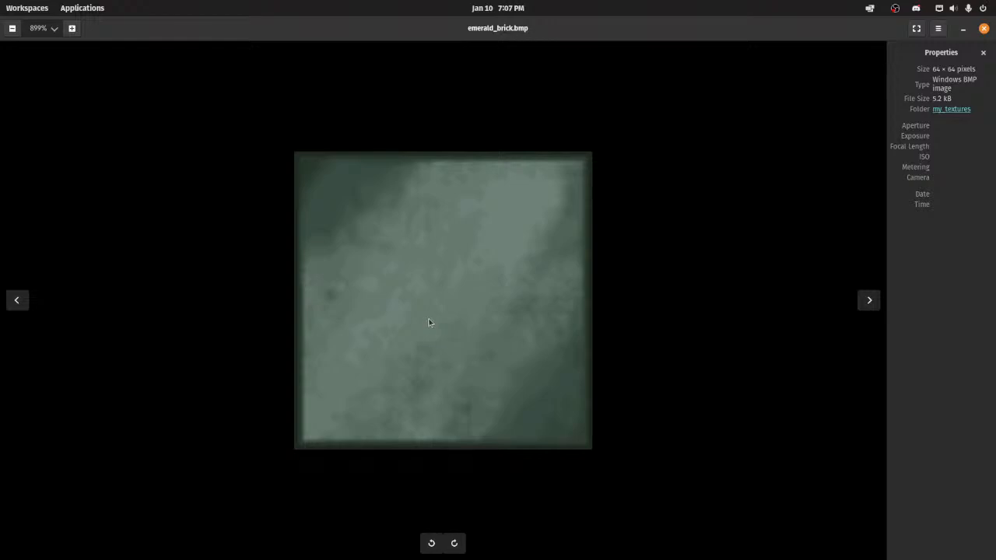
drag(505, 36, 473, 149)
scroll(428, 249, down, 15)
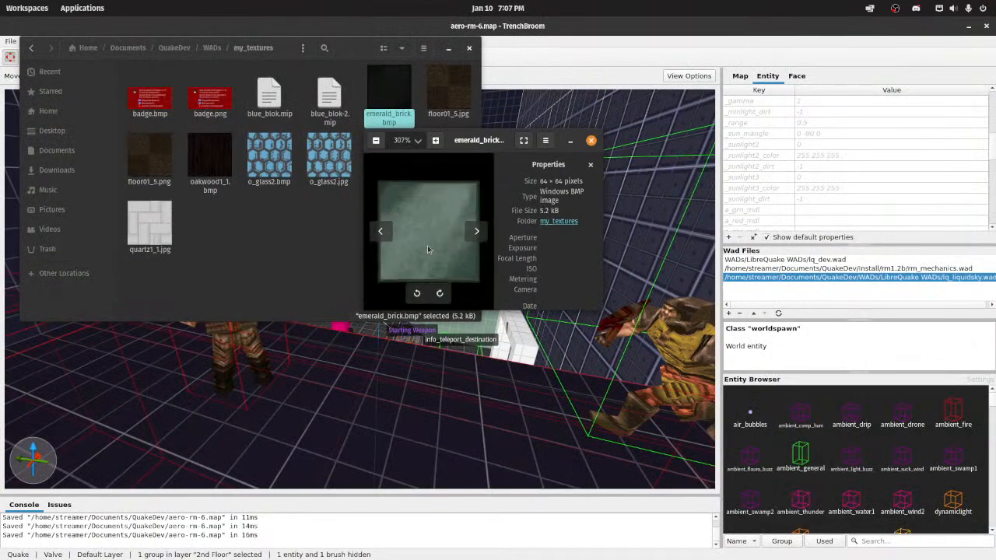
click(590, 140)
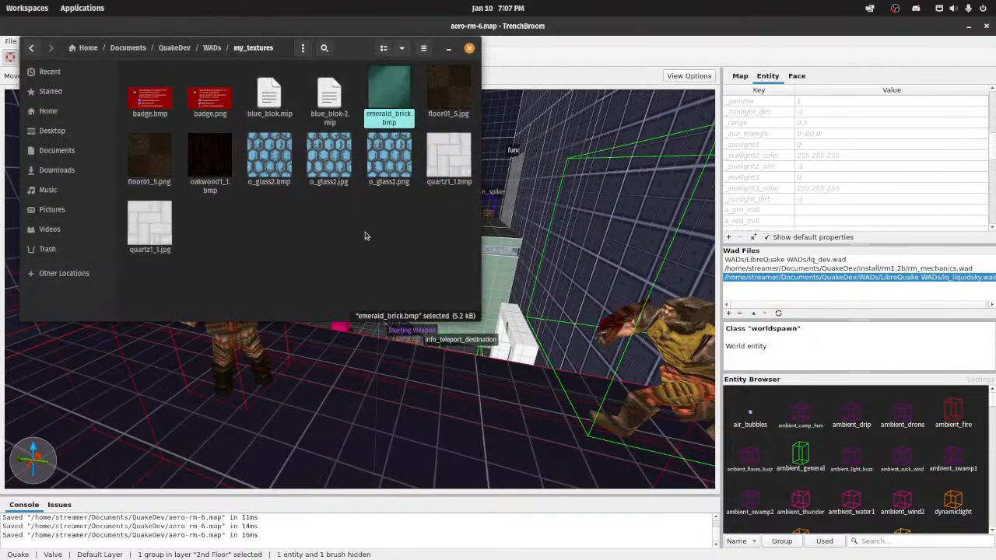
Step: Reopen quartz1_1.bmp in the image viewer and enlarge it to examine its interlocking brick pattern
double_click(447, 159)
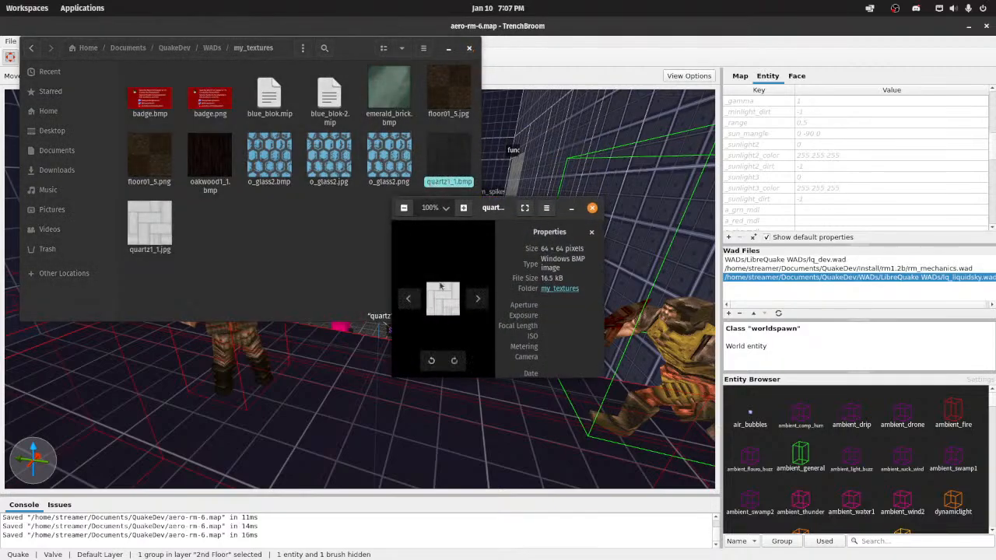
scroll(443, 301, up, 5)
double_click(506, 213)
scroll(369, 298, up, 13)
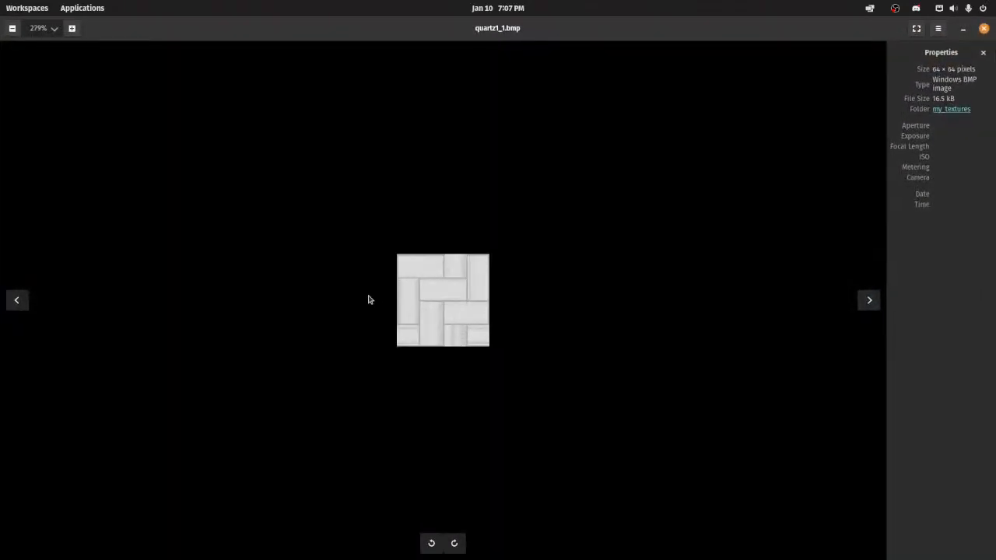
scroll(400, 354, up, 12)
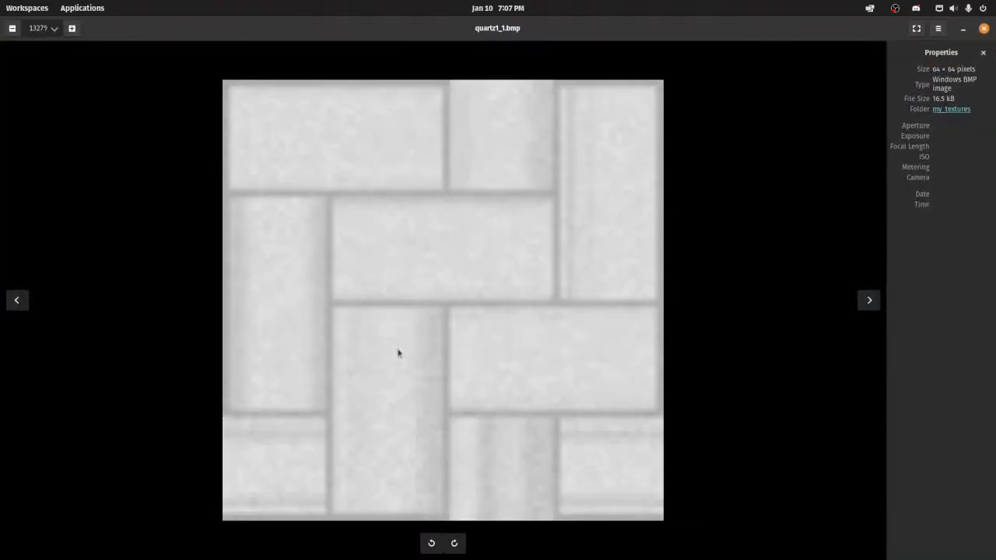
scroll(285, 166, down, 1)
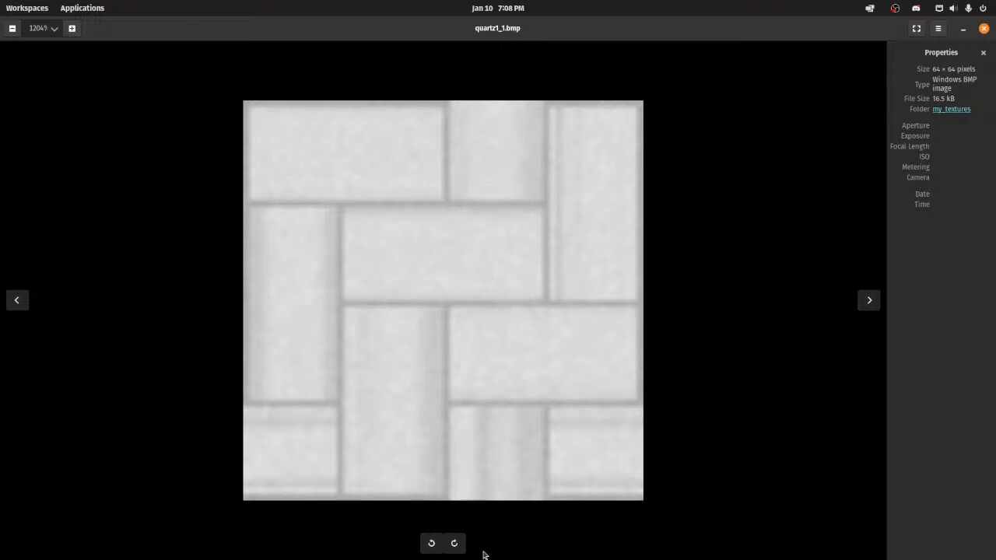
Step: Switch to Wally and close the Untitled5 and tech04_5 images to return to the aerowalk.wad package
mouse_move(482, 556)
click(562, 543)
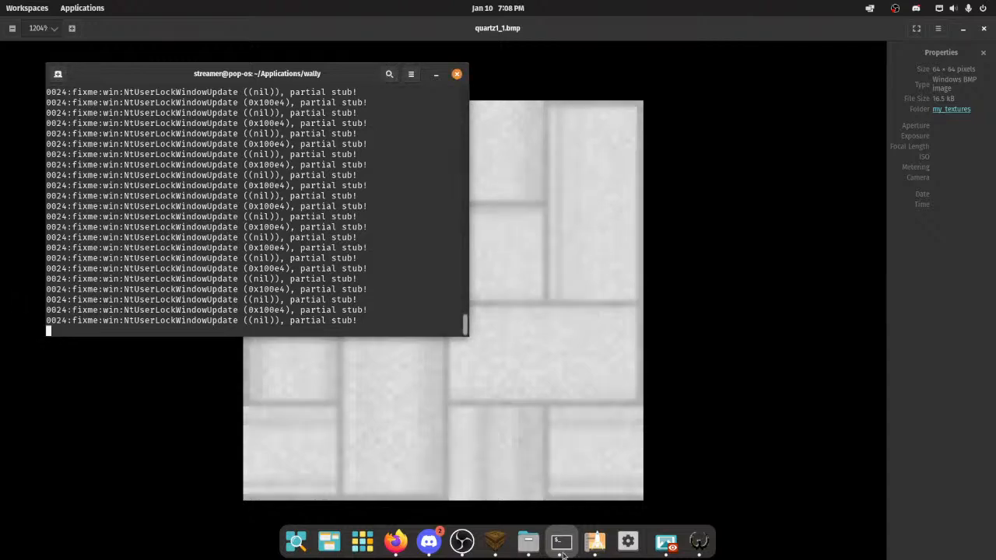
click(699, 542)
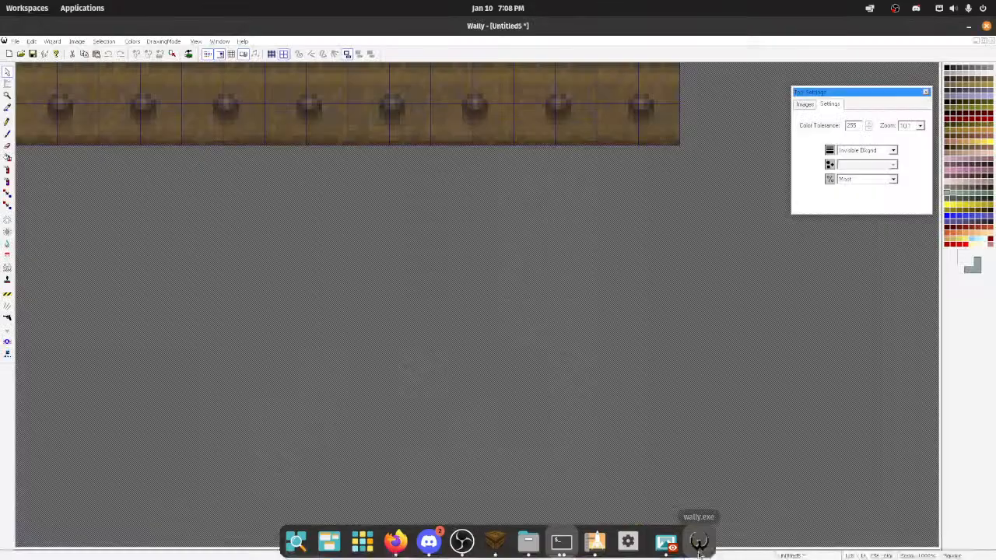
click(14, 41)
click(41, 60)
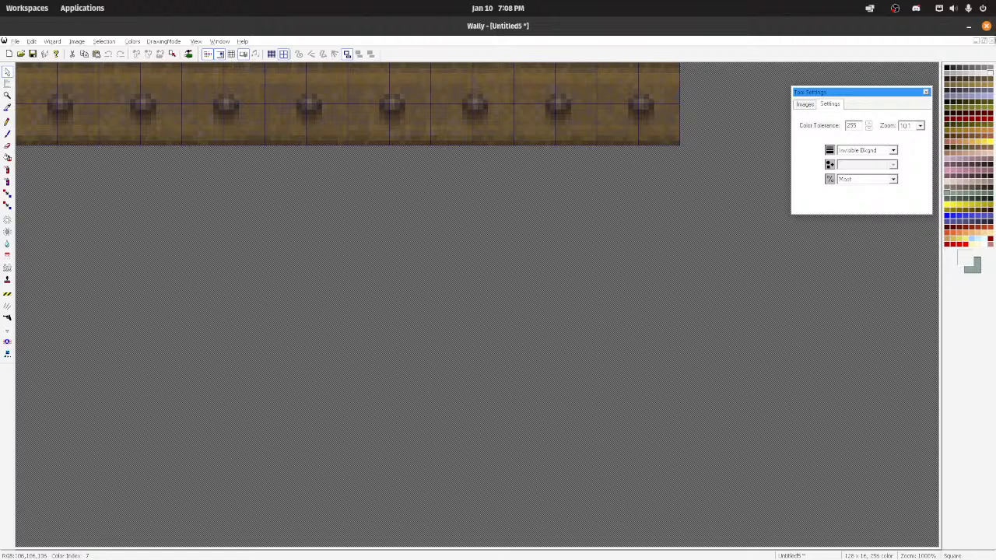
click(495, 308)
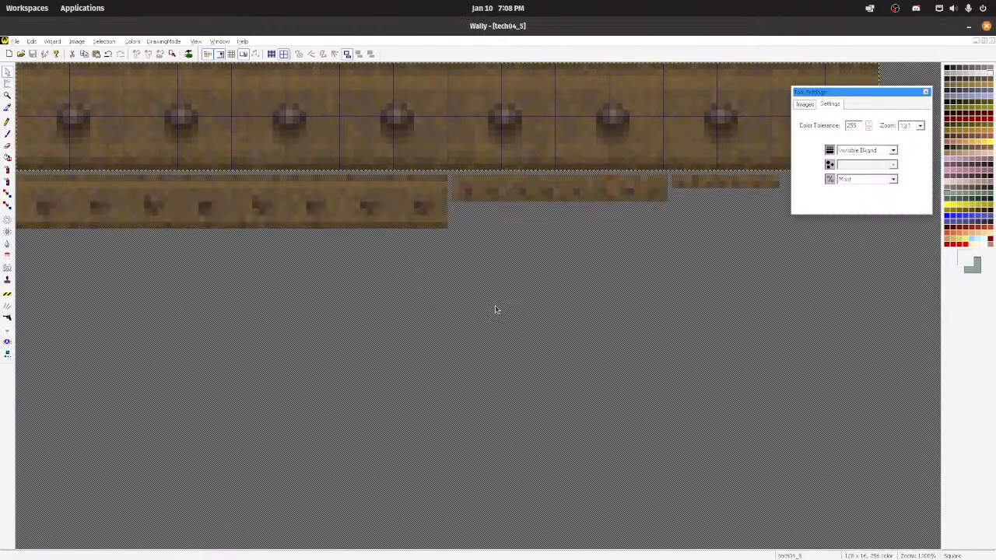
click(992, 41)
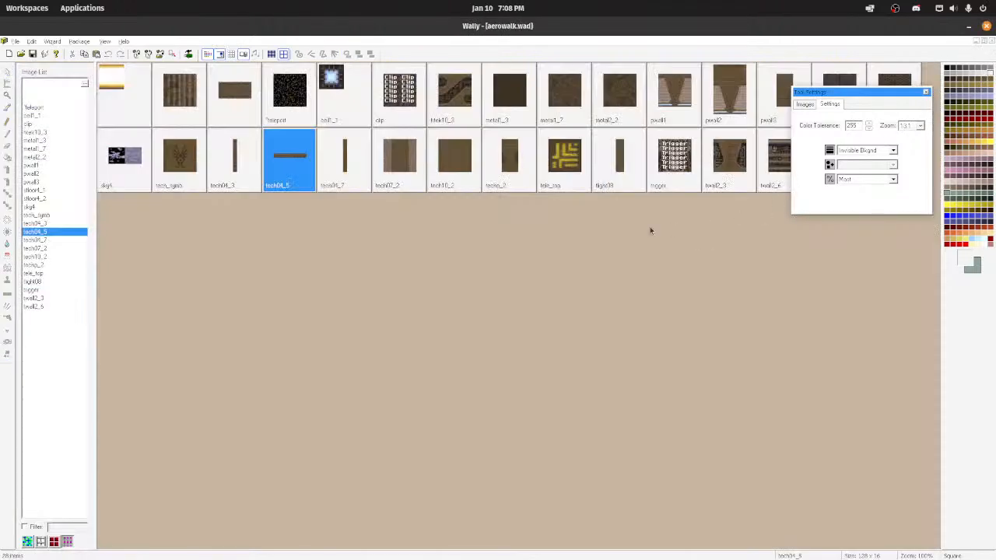
click(14, 41)
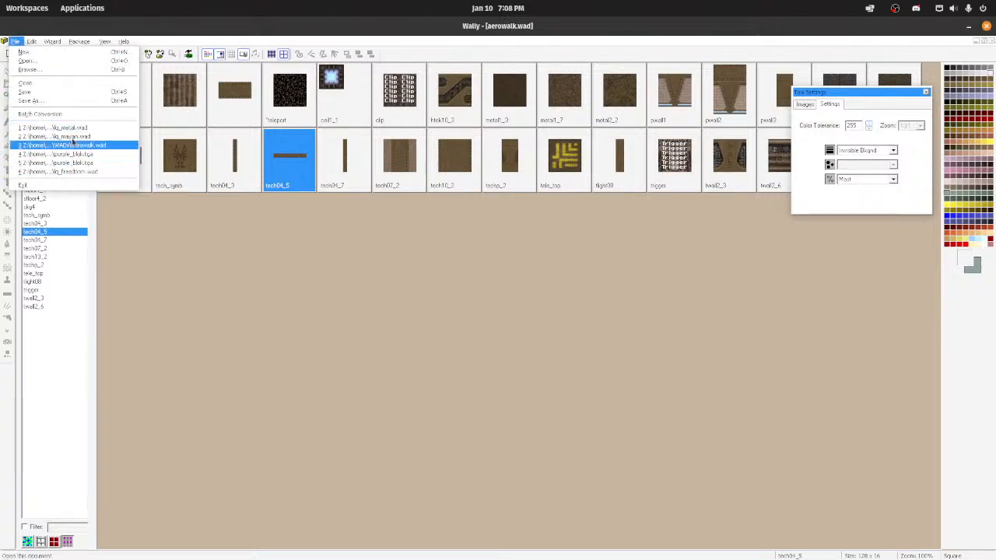
click(34, 62)
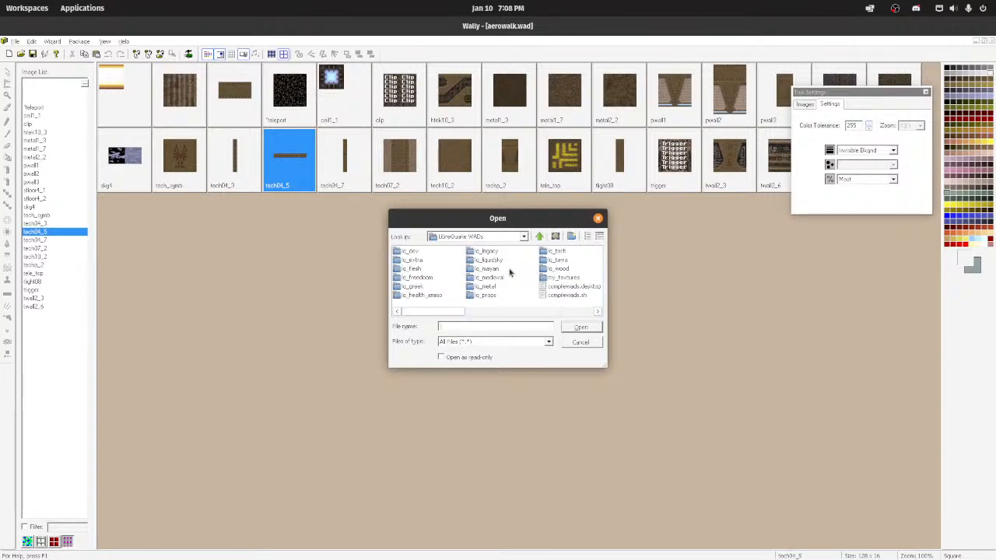
double_click(559, 286)
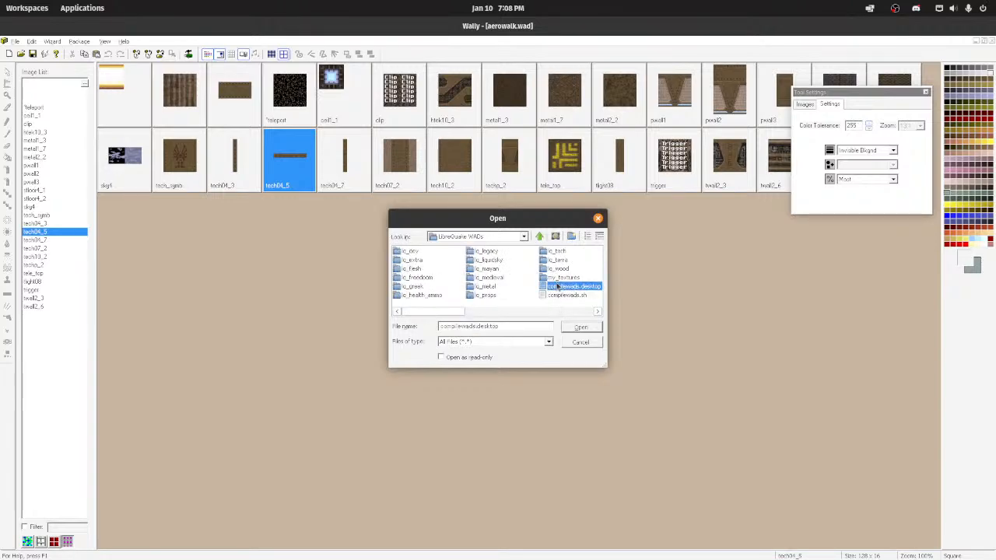
click(535, 265)
Step: Look for Windows Bitmap files in the my_textures folder under LibreQuake WADs, and dismiss the file chooser without opening anything
click(14, 40)
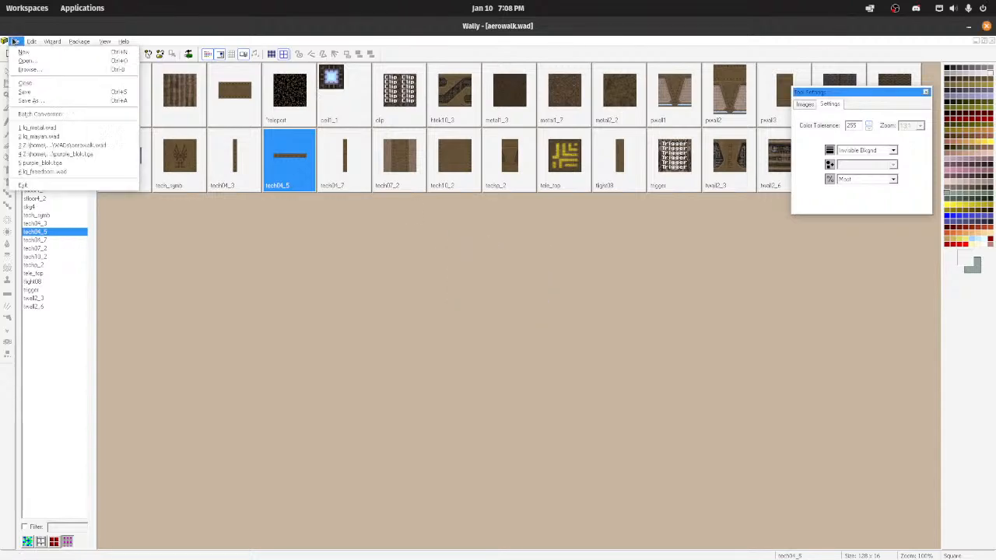
click(34, 62)
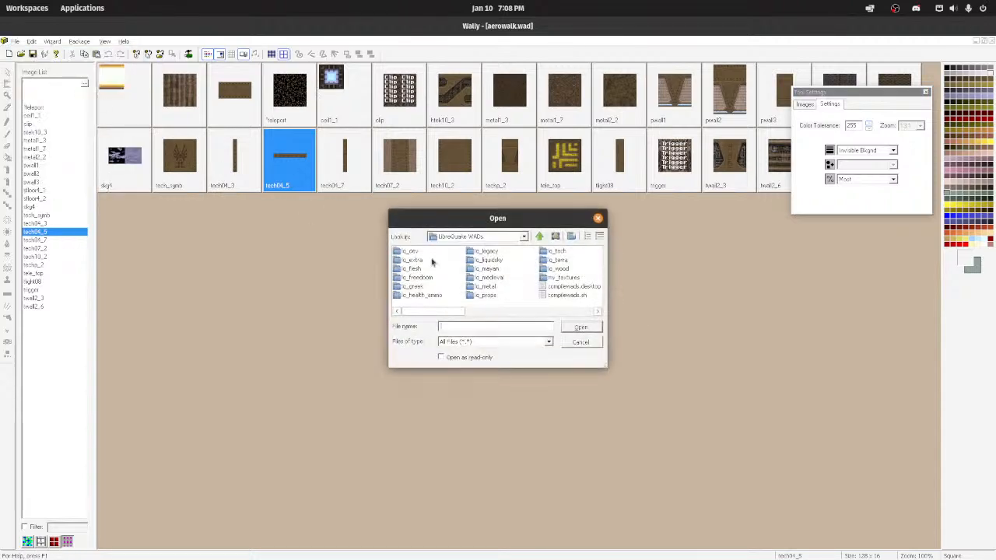
double_click(560, 277)
click(498, 236)
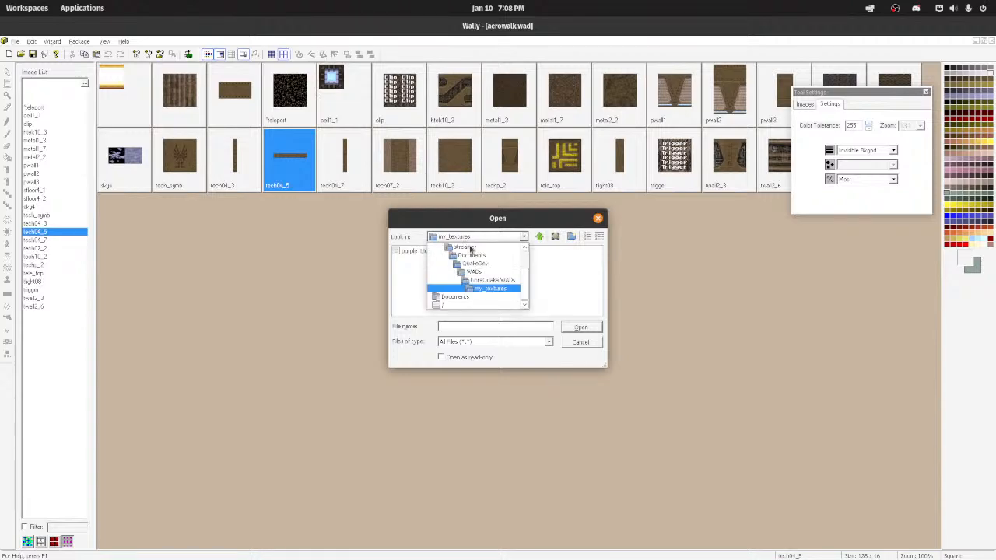
click(487, 283)
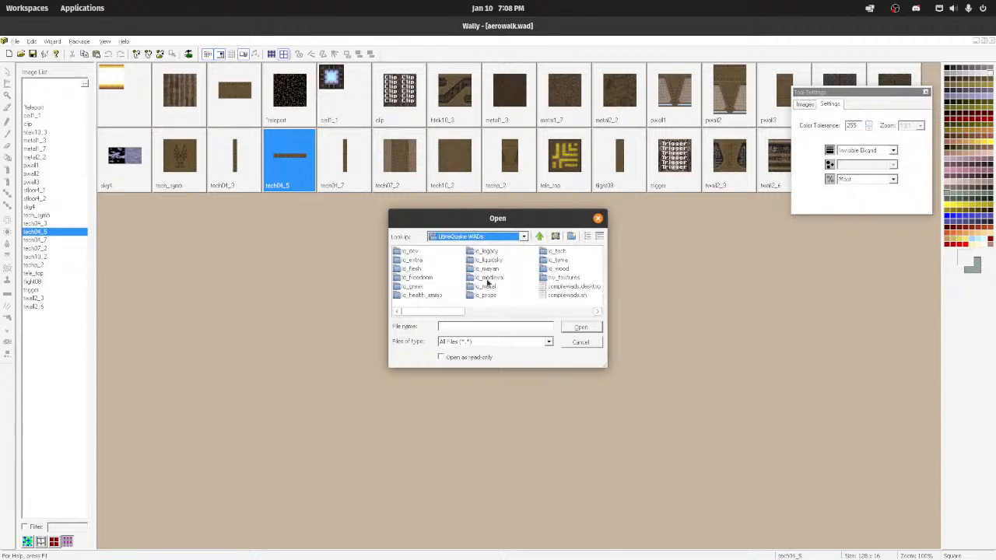
double_click(557, 280)
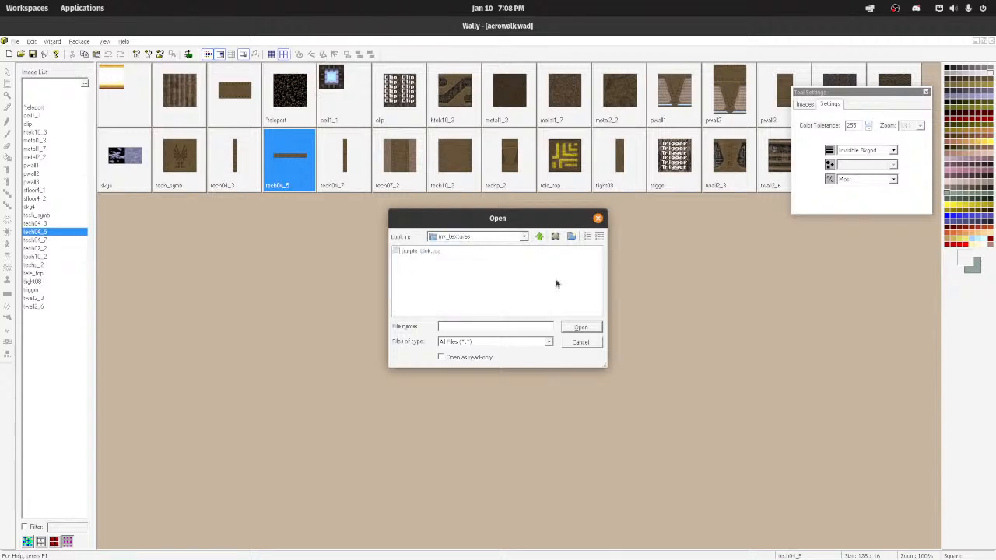
click(504, 345)
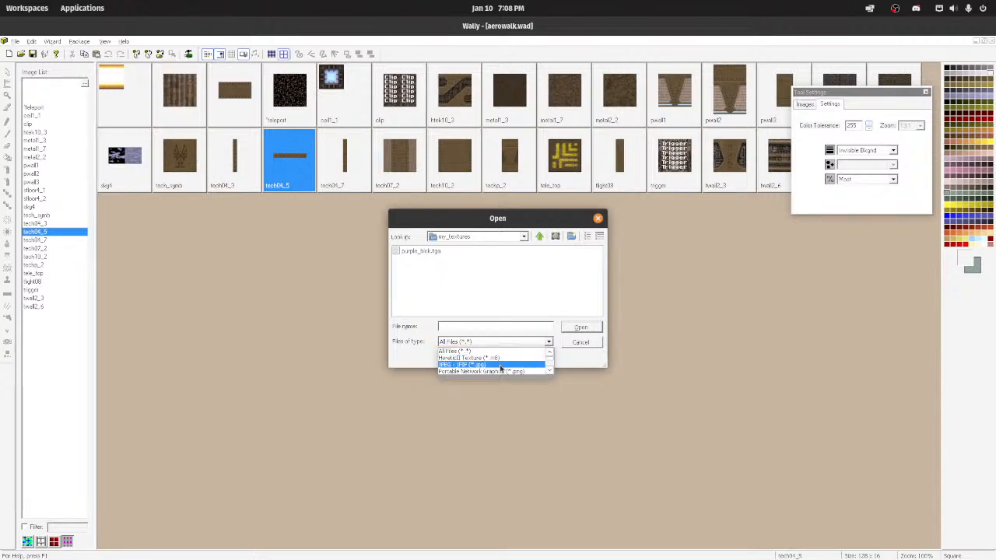
scroll(500, 371, down, 3)
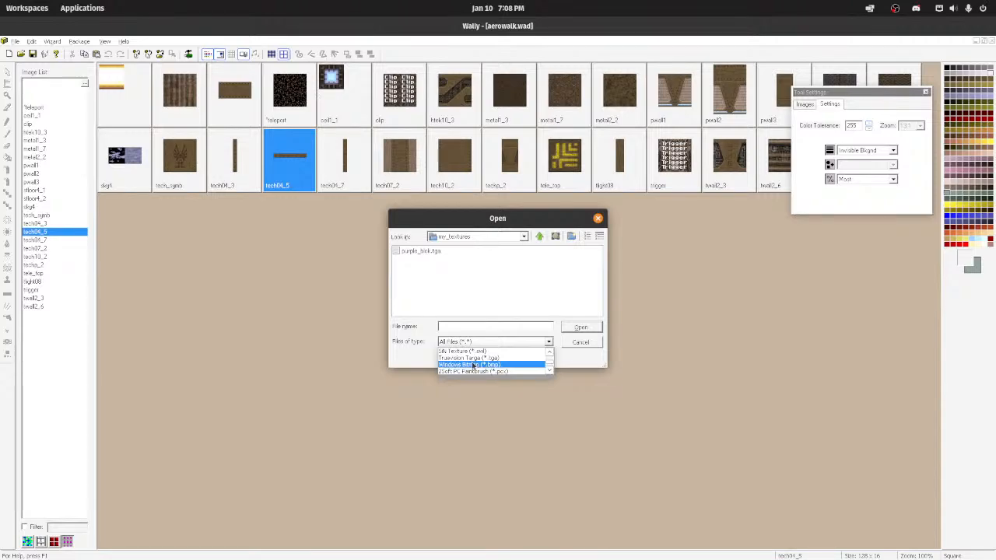
click(472, 365)
click(498, 236)
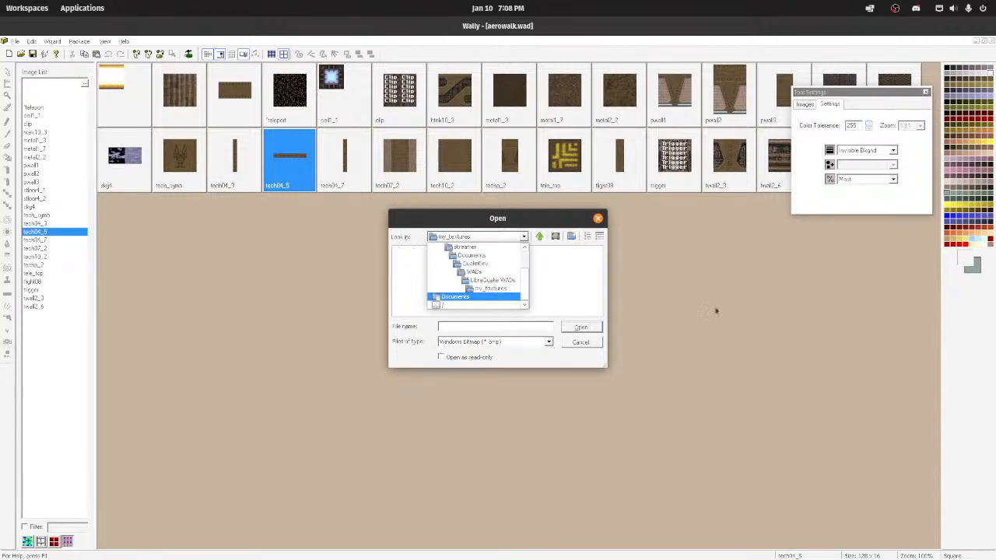
click(583, 289)
click(457, 358)
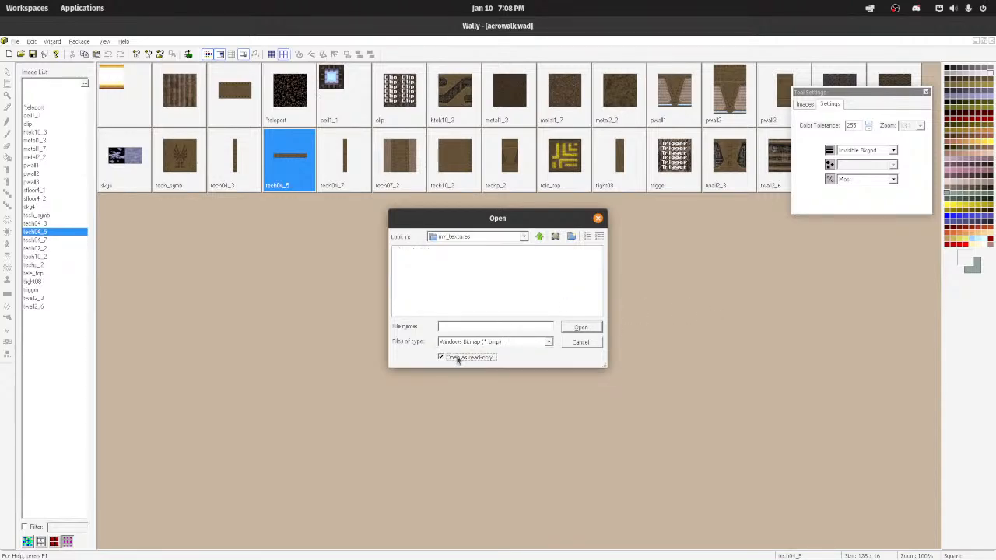
click(597, 219)
Step: Bring emerald_brick.bmp from the file manager into aerowalk.wad and open the added texture for editing
mouse_move(628, 543)
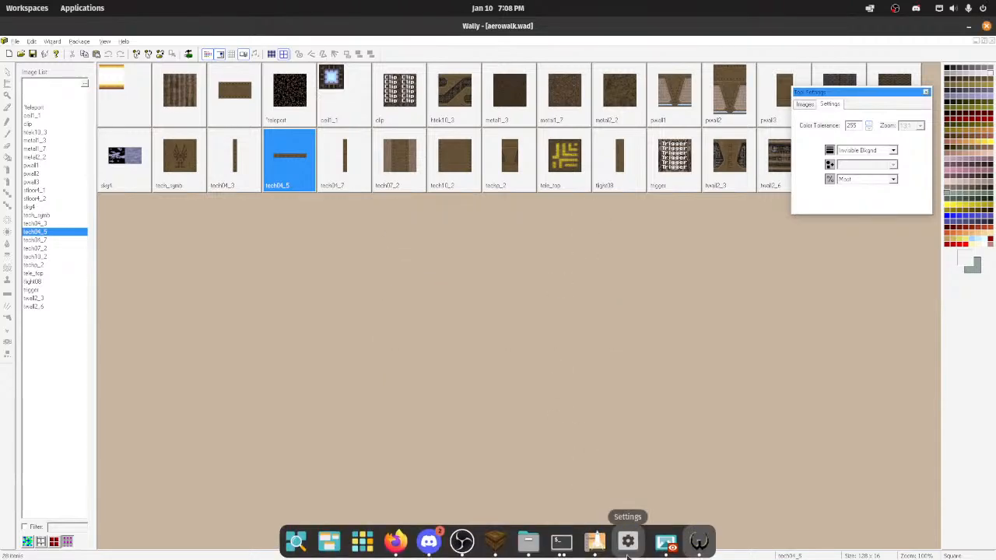
click(528, 543)
drag(389, 87, 582, 303)
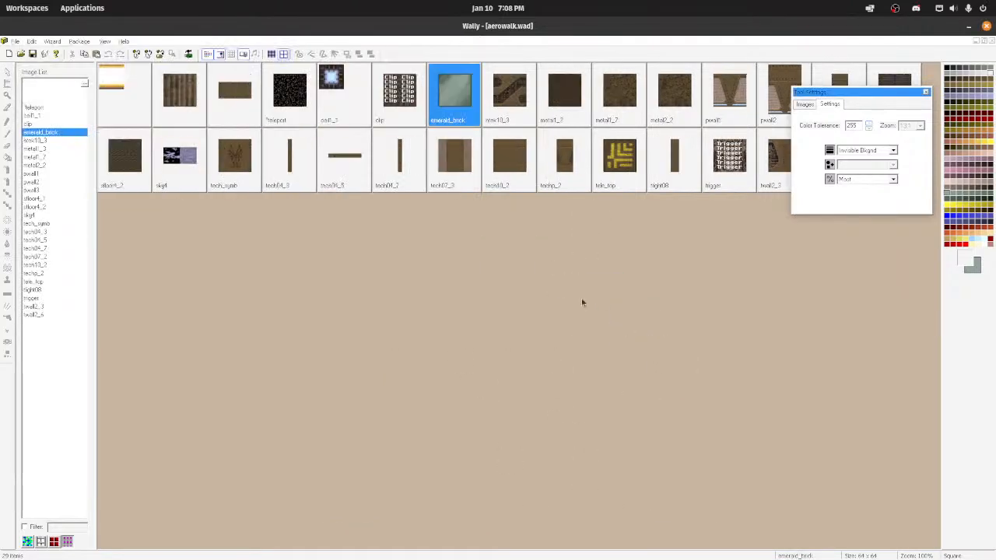
double_click(450, 105)
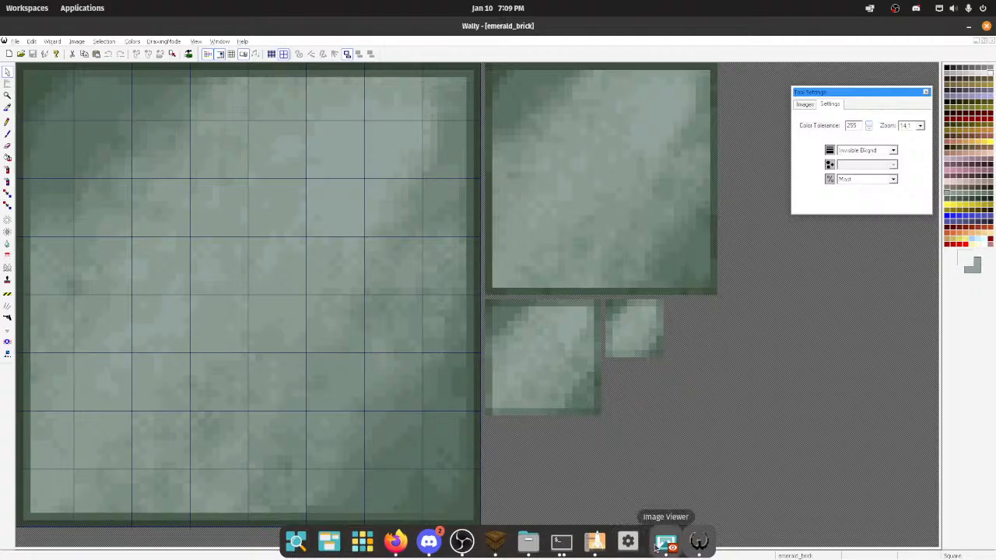
Step: Arrange the quartz1_1.bmp viewer beside the emerald_brick editor as a reference, widening the editor and moving Tool Settings off the reference image
click(666, 540)
drag(467, 35, 994, 208)
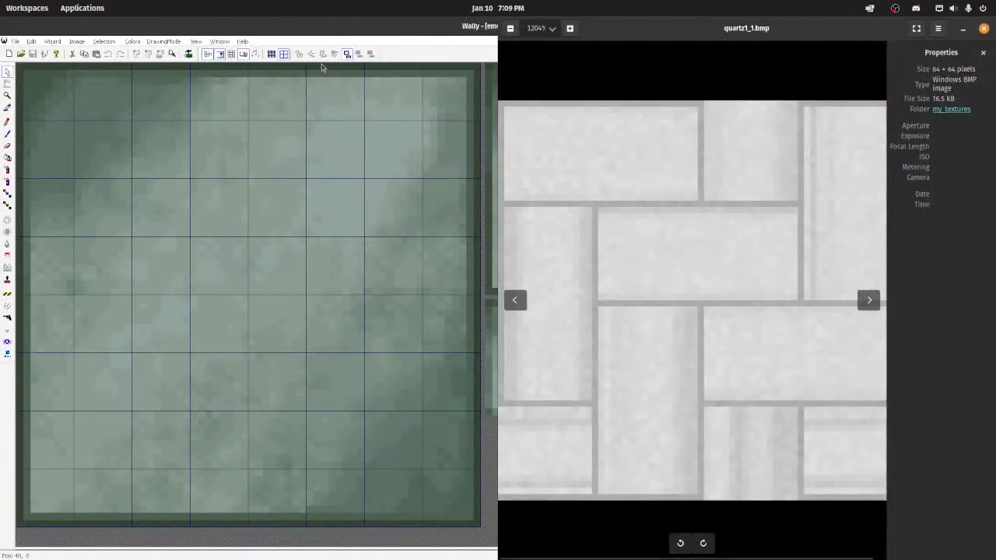
click(117, 70)
drag(117, 70, 0, 101)
drag(494, 166, 631, 165)
scroll(760, 277, down, 5)
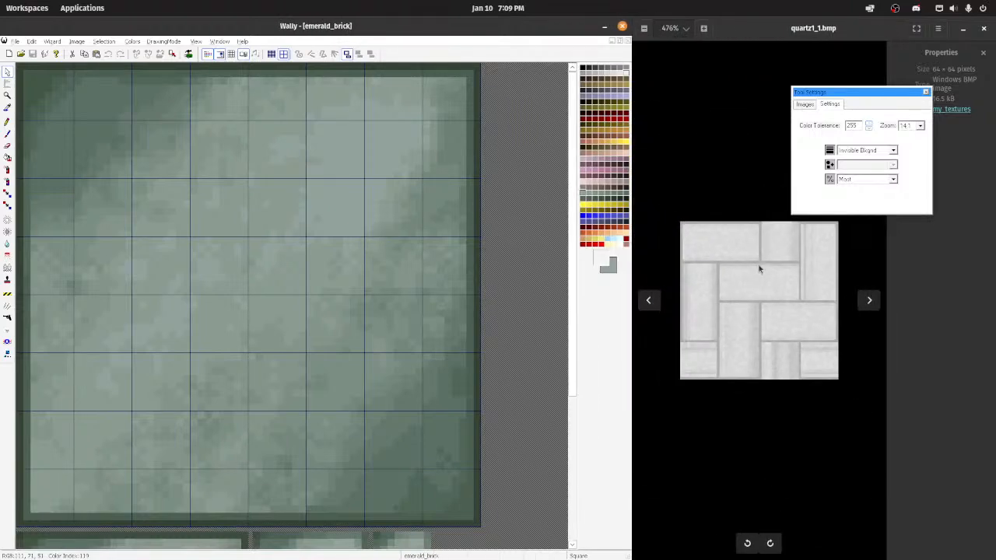
drag(865, 93, 560, 284)
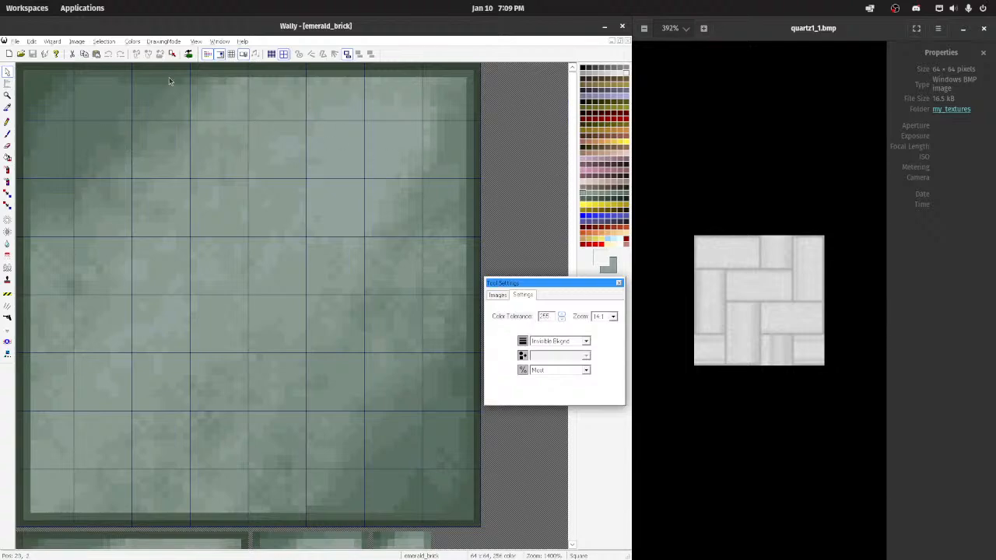
Step: Pencil mortar lines in the border's dark green around the upper-left horizontal brick and the square brick beside it
click(7, 121)
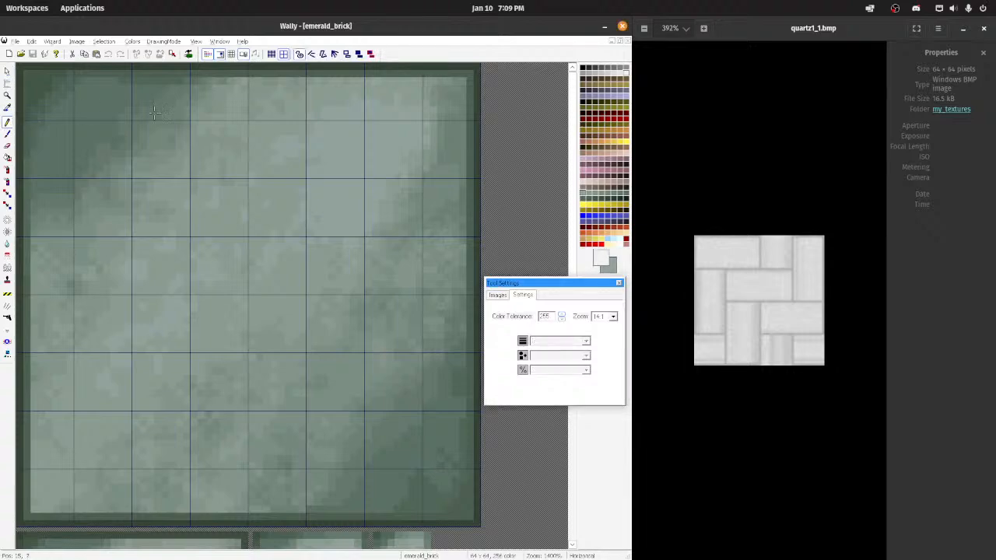
ctrl+click(258, 65)
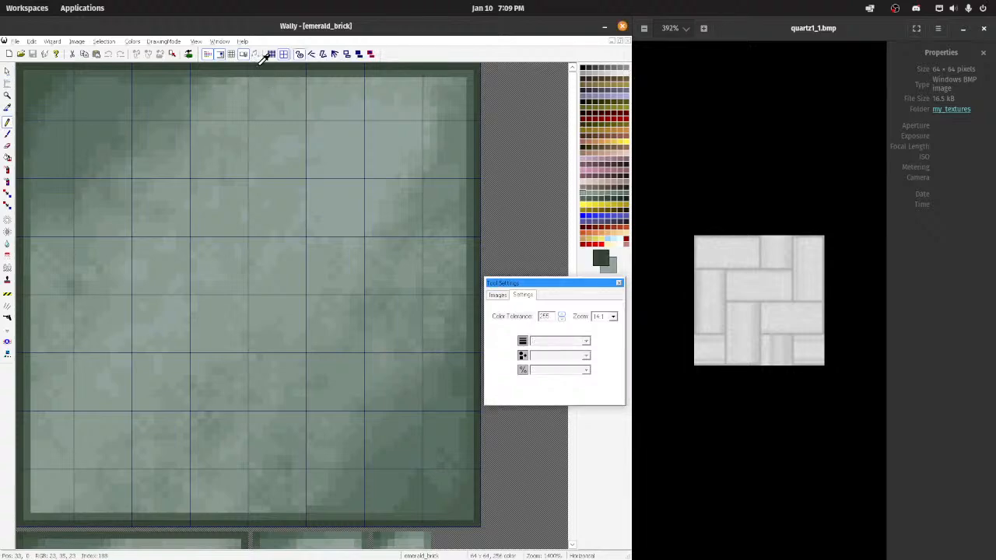
drag(250, 72, 251, 181)
key(ctrl+z)
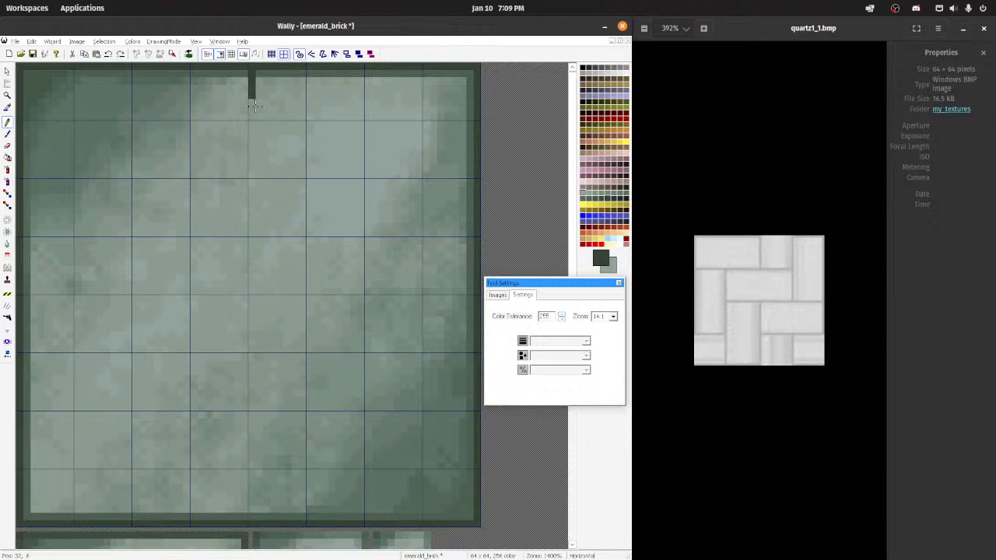
drag(253, 104, 250, 176)
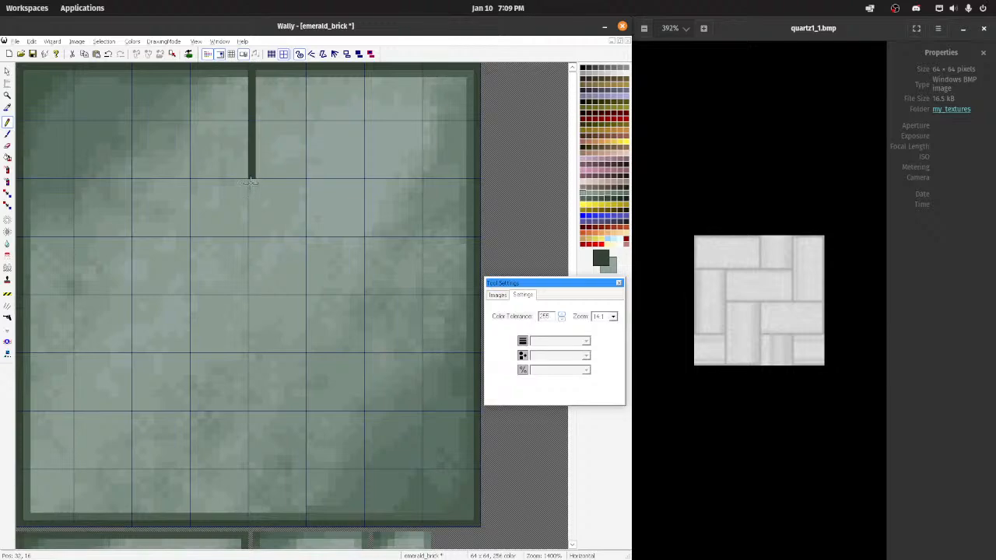
drag(251, 183, 27, 182)
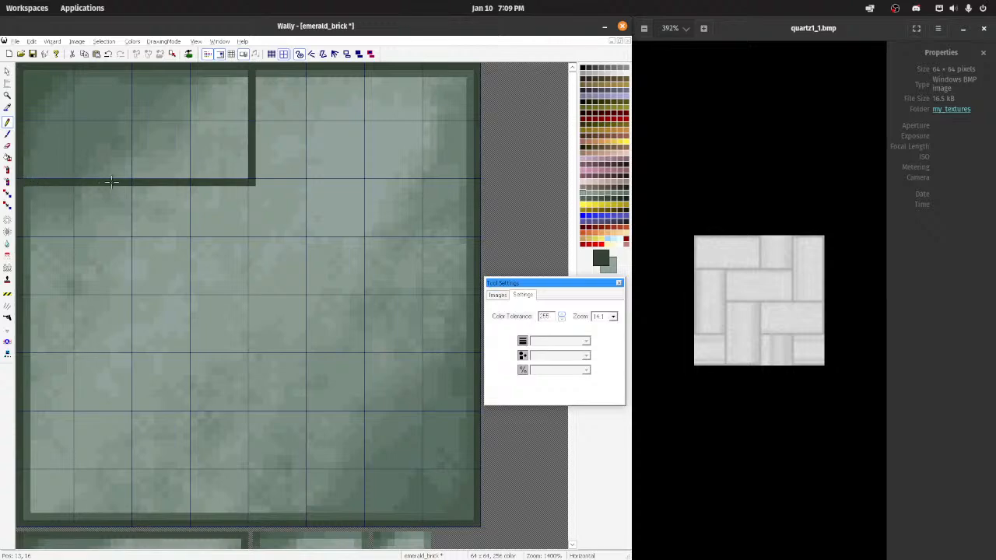
mouse_move(257, 180)
mouse_down()
mouse_move(362, 181)
mouse_move(368, 69)
mouse_up()
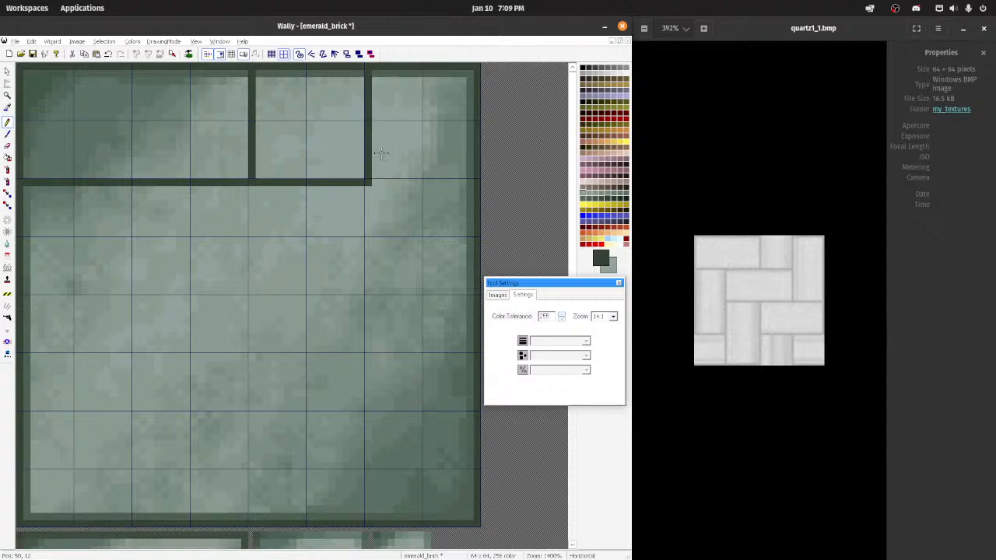
mouse_move(367, 187)
mouse_down()
mouse_move(366, 286)
mouse_move(489, 290)
mouse_up()
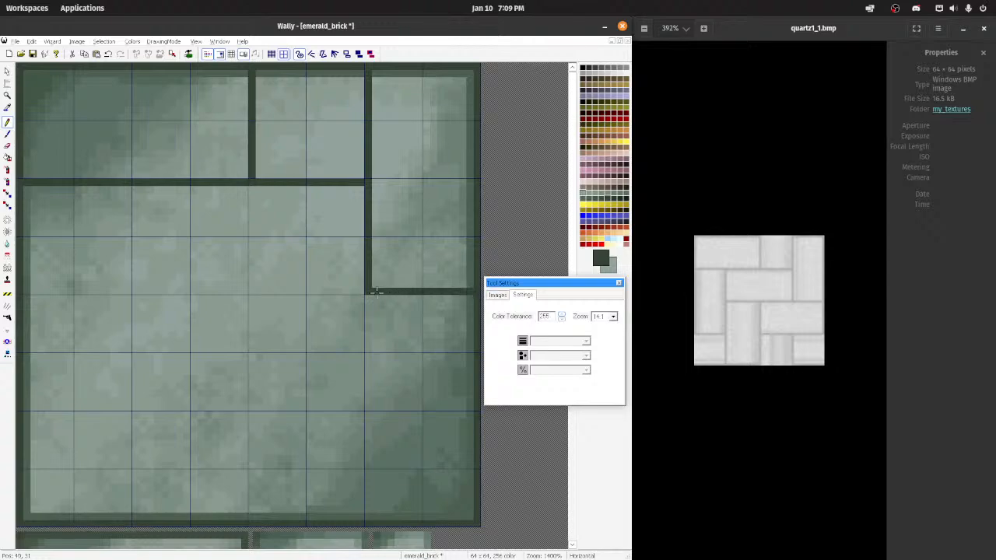
drag(369, 298, 476, 297)
key(ctrl+z)
key(ctrl+z)
key(ctrl+z)
drag(370, 184, 366, 305)
key(ctrl+z)
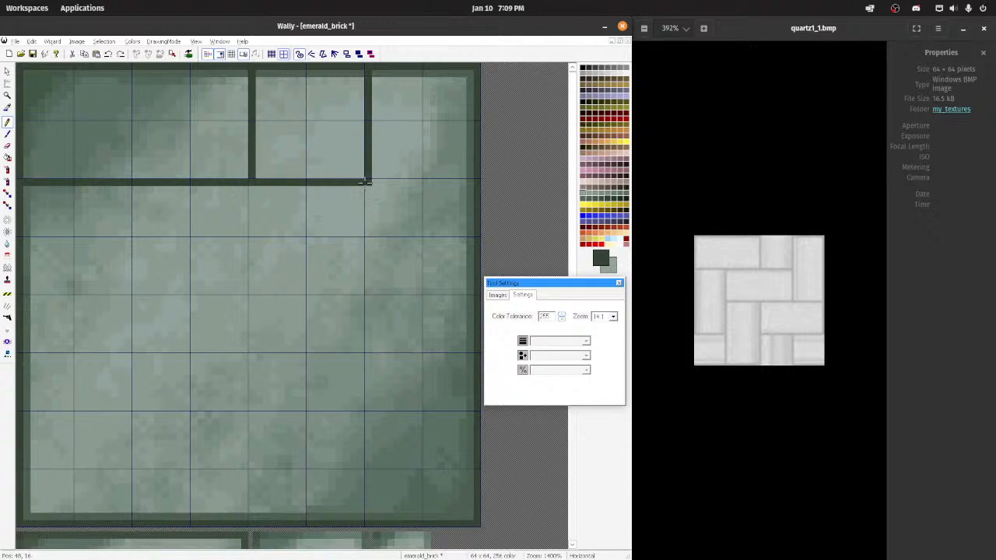
mouse_move(367, 185)
mouse_down()
mouse_move(367, 304)
mouse_move(465, 303)
mouse_up()
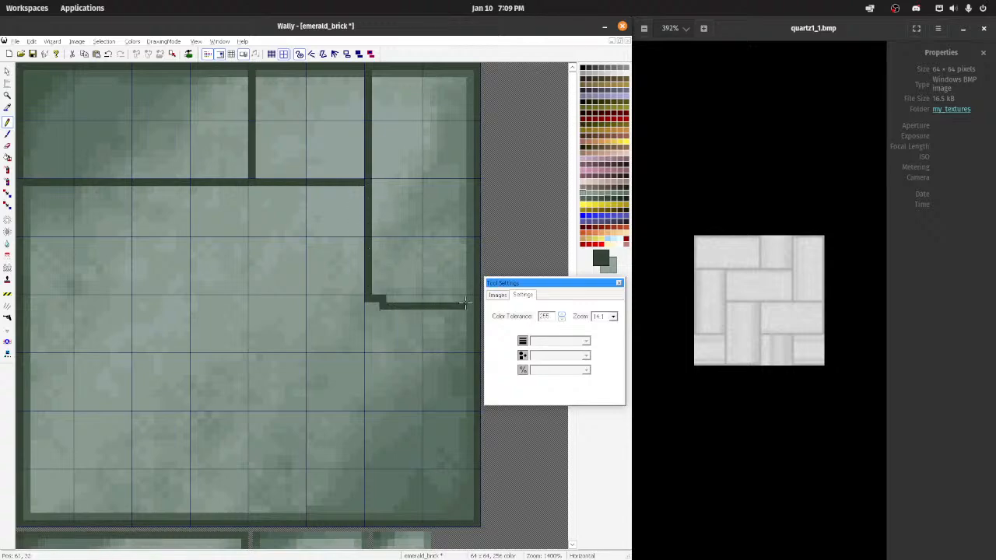
key(ctrl+z)
Step: Draw dark mortar lines outlining the tall upper-right brick, the central horizontal brick and the tall brick along the left edge
mouse_move(369, 185)
mouse_down()
mouse_move(367, 294)
mouse_move(466, 299)
mouse_up()
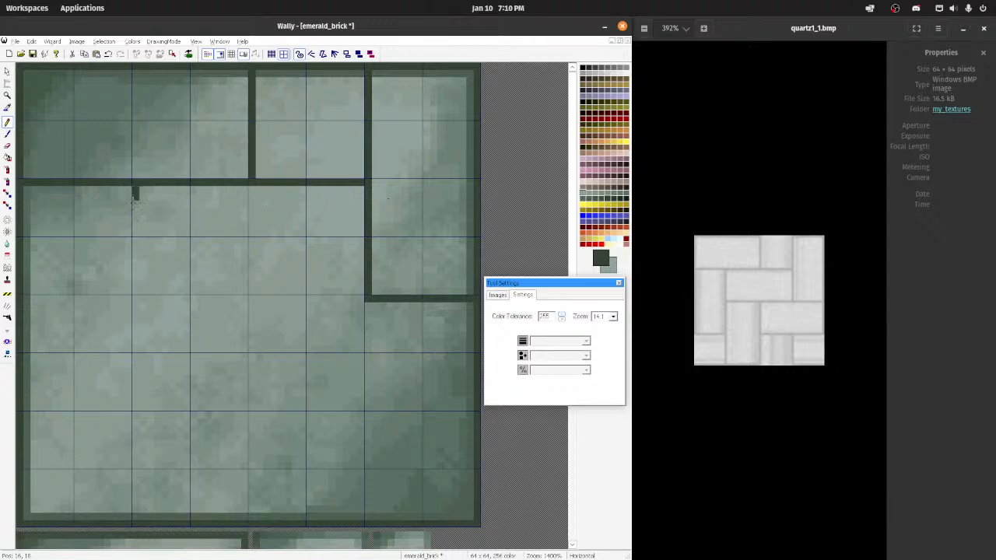
mouse_move(135, 194)
mouse_down()
mouse_move(135, 299)
mouse_move(345, 298)
mouse_up()
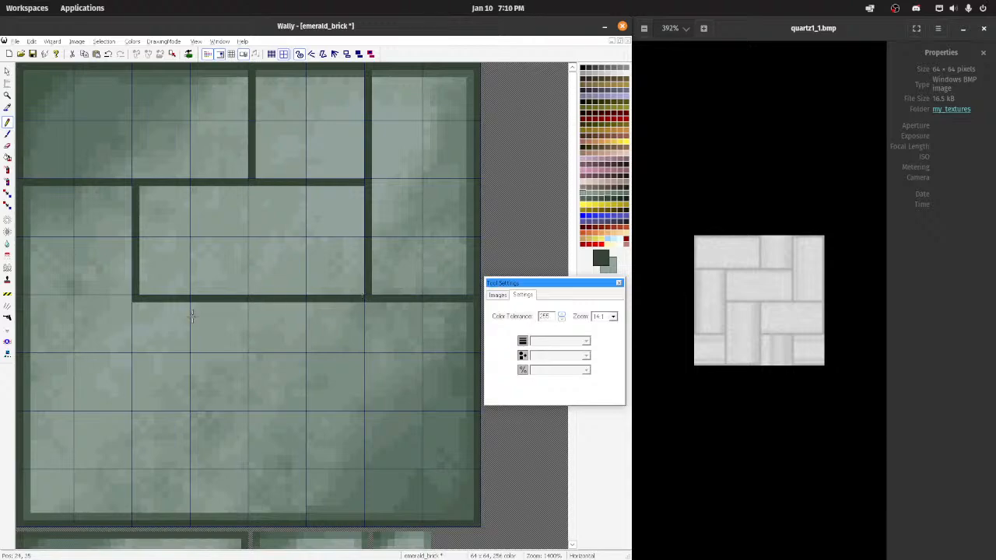
mouse_move(136, 298)
mouse_down()
mouse_move(134, 405)
mouse_move(5, 415)
mouse_up()
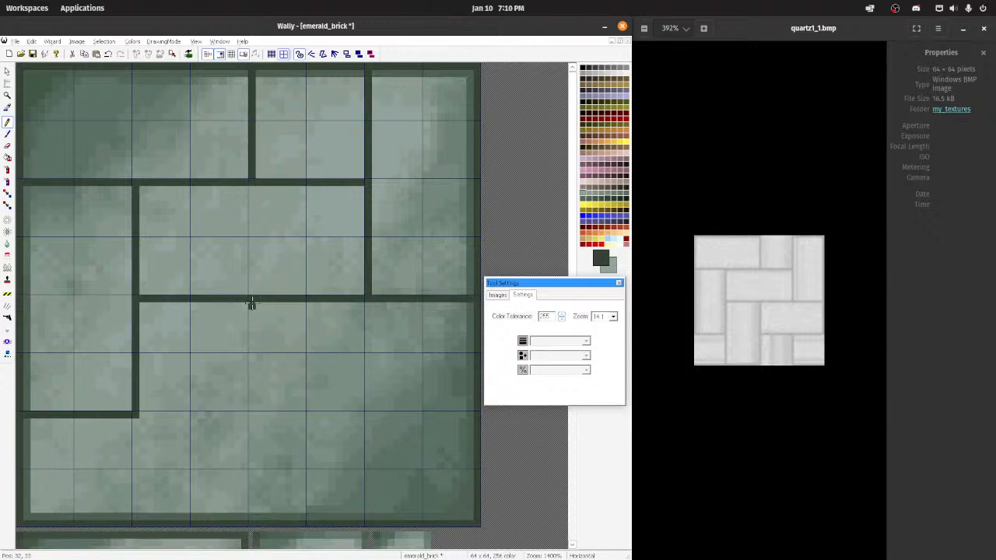
Step: Draw two straight vertical mortar lines down to the lower border, enclosing the tall lower brick as in the quartz1_1 pattern
drag(251, 301, 243, 424)
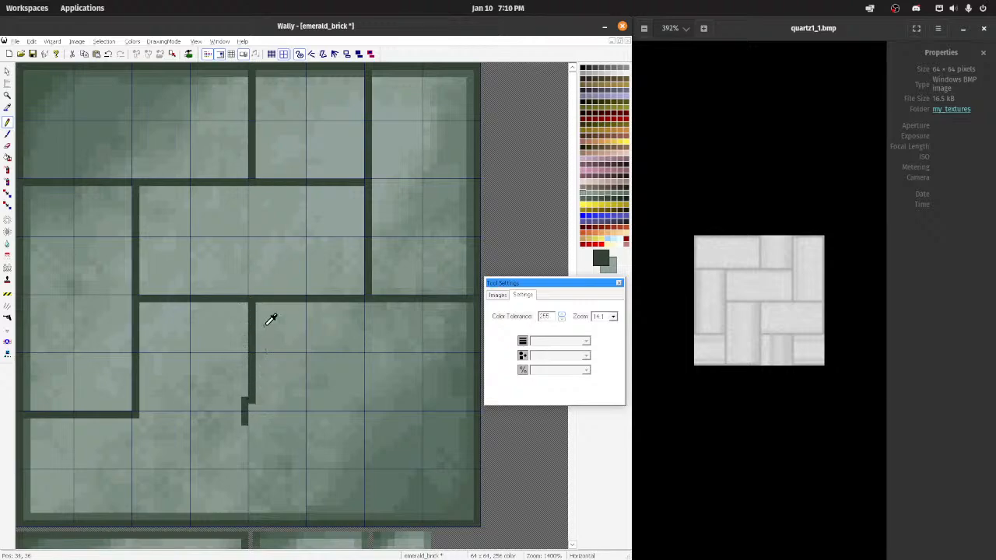
key(ctrl+z)
drag(251, 300, 253, 516)
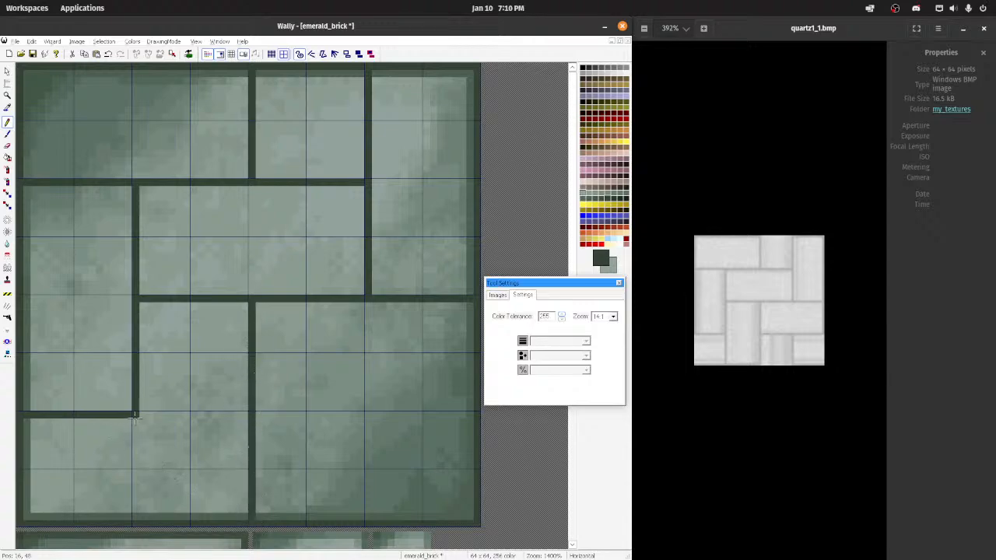
drag(134, 416, 143, 513)
key(ctrl+z)
drag(134, 417, 135, 522)
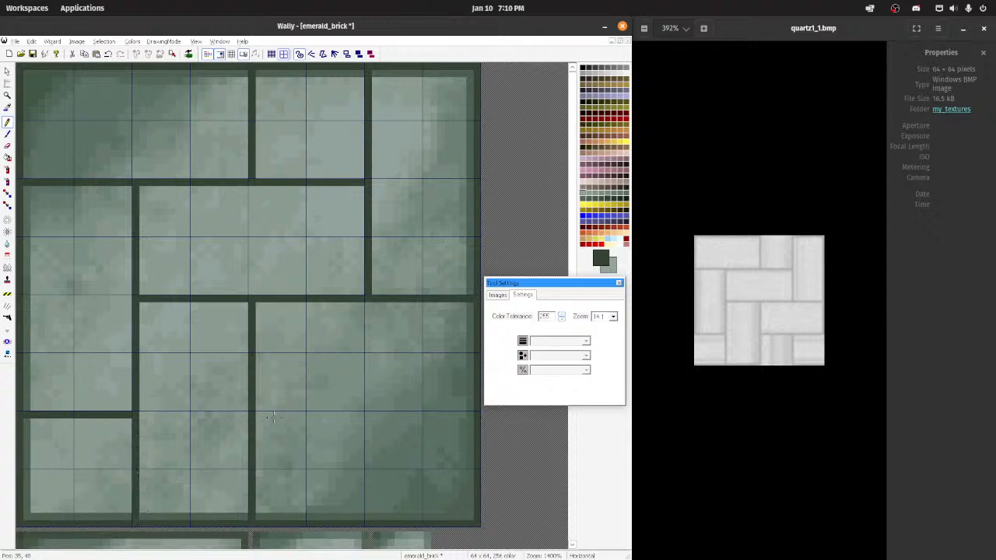
drag(261, 416, 566, 410)
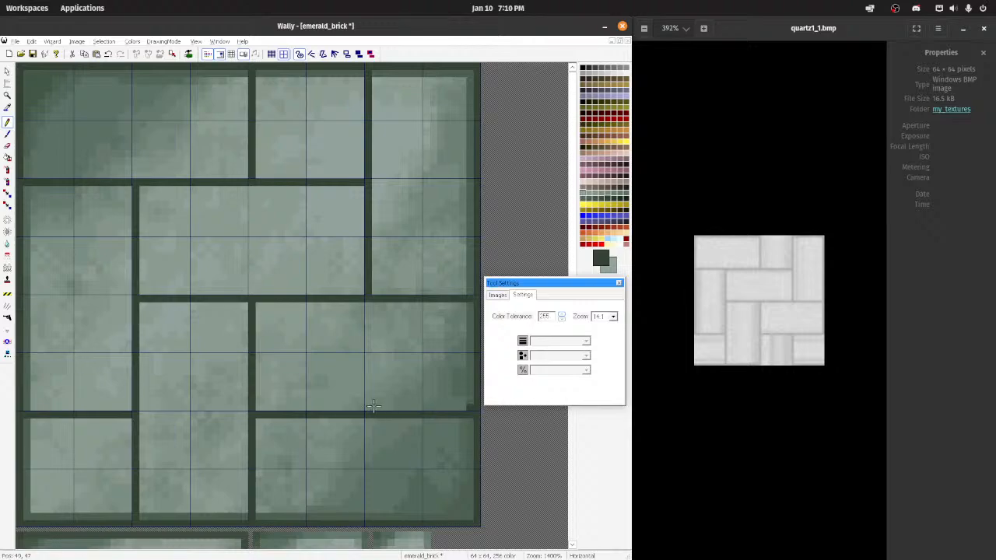
key(ctrl+z)
drag(259, 418, 548, 423)
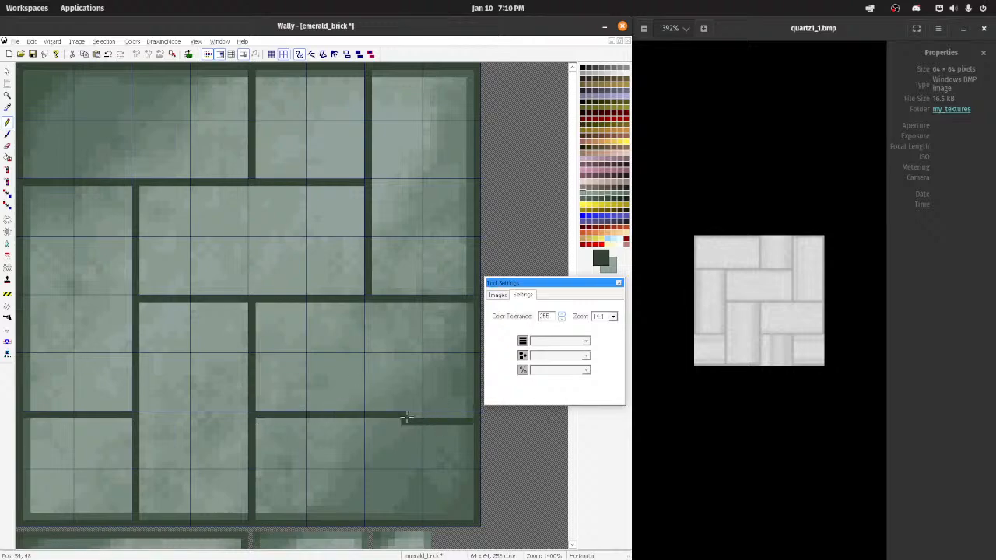
key(ctrl+z)
drag(259, 414, 516, 418)
key(ctrl+z)
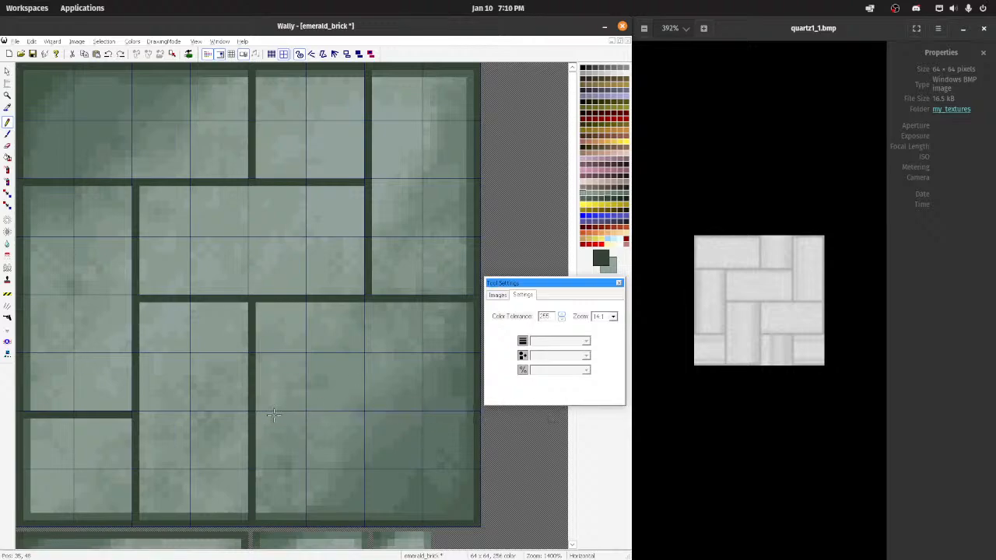
Step: Draw the horizontal mortar line between the two lower-right bricks and tile the image to examine how the pattern repeats
drag(257, 413, 478, 413)
scroll(316, 374, down, 10)
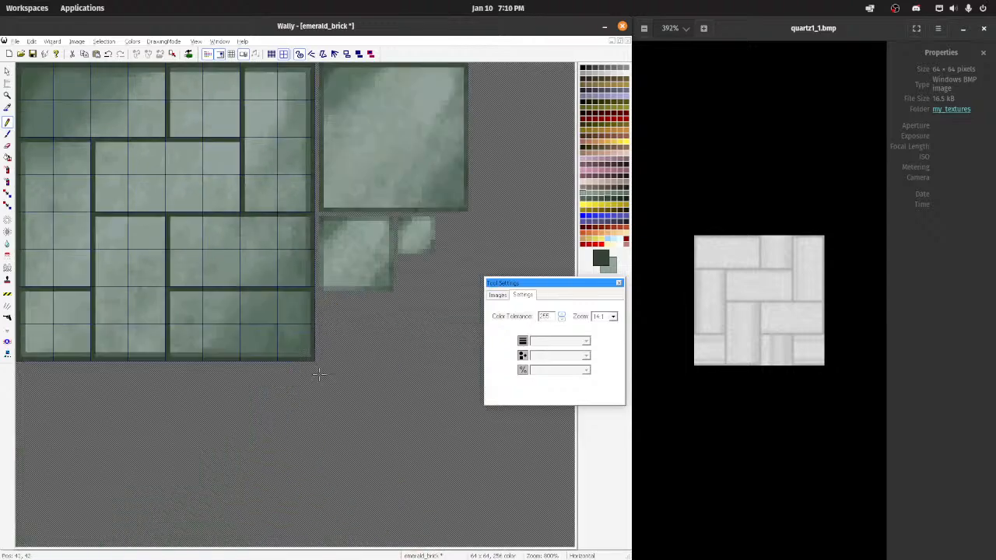
scroll(186, 205, up, 4)
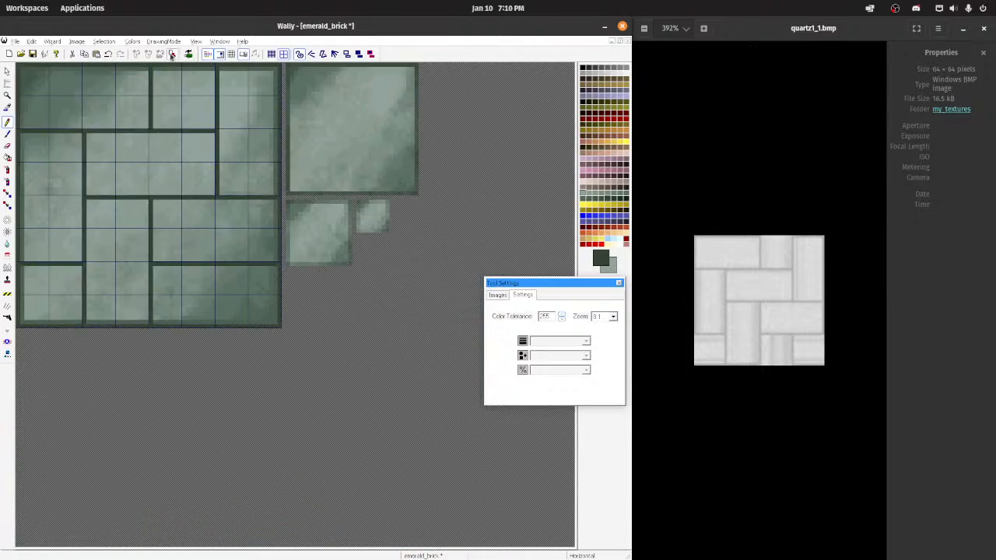
scroll(159, 129, up, 1)
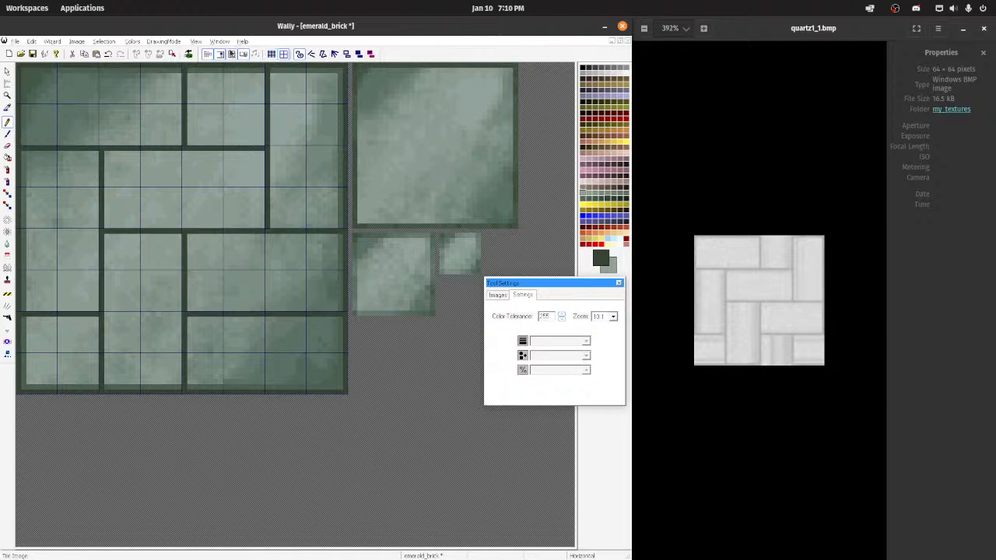
scroll(230, 168, down, 4)
scroll(222, 242, up, 2)
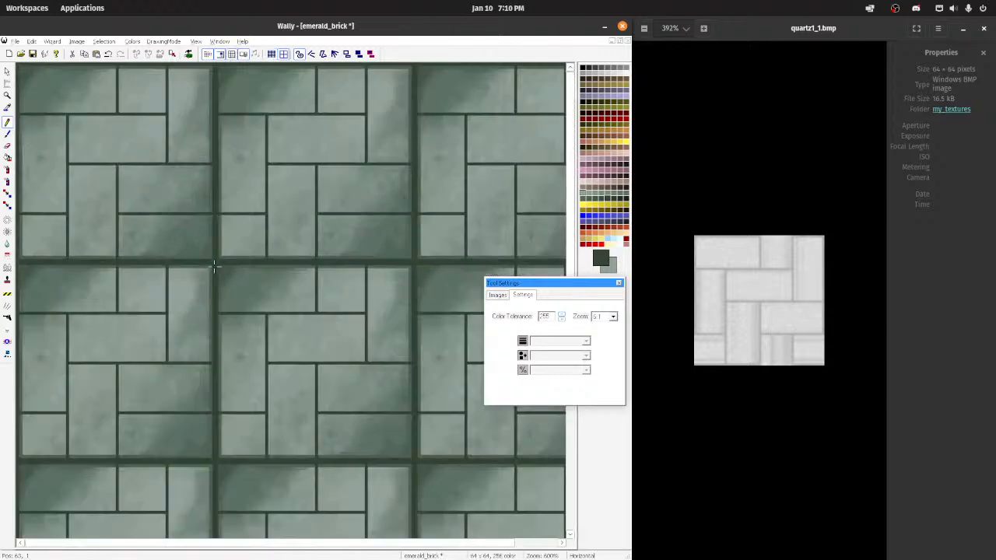
scroll(215, 266, down, 1)
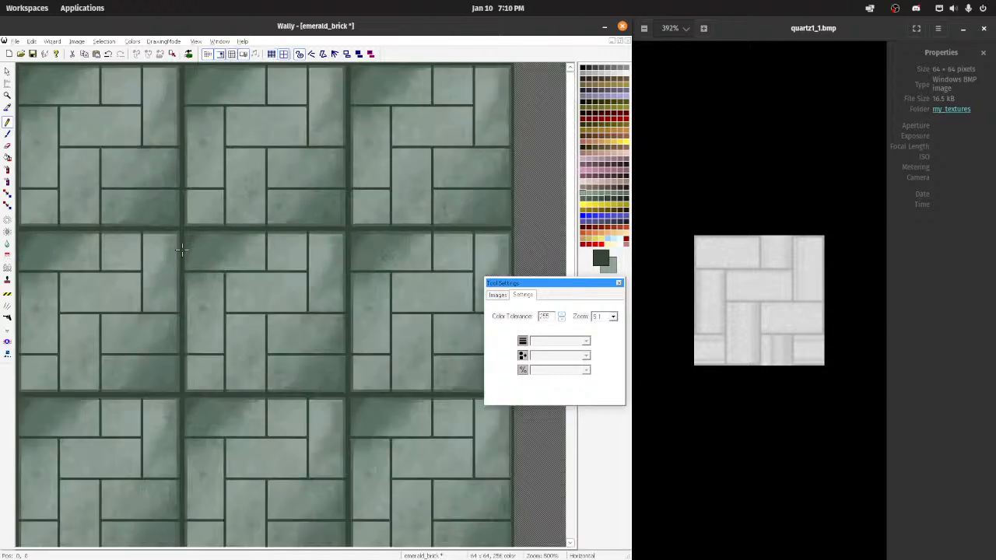
scroll(181, 250, up, 3)
scroll(288, 277, up, 3)
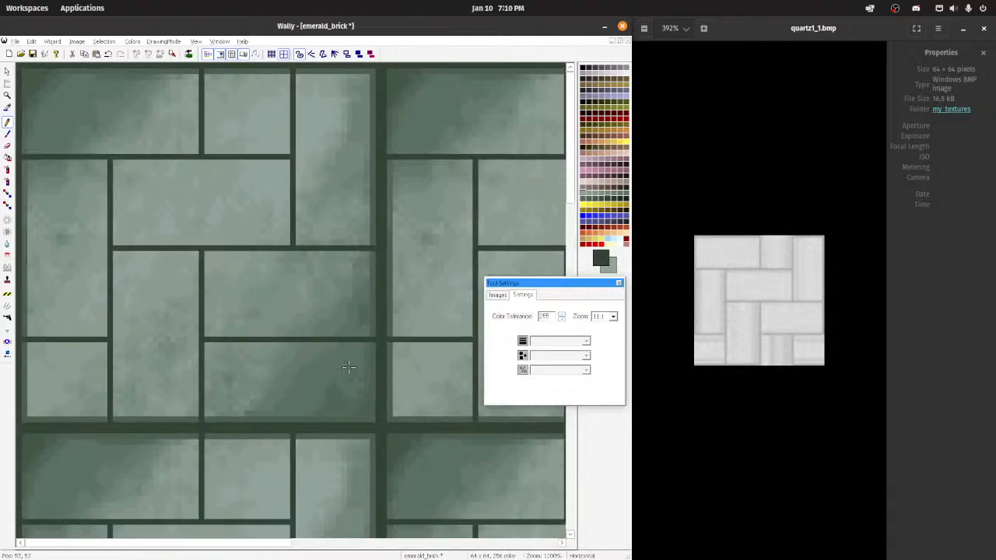
Step: Try to extend the lower-left brick across the vertical tile seam with the Pencil, using the brick's light green
click(8, 109)
click(404, 365)
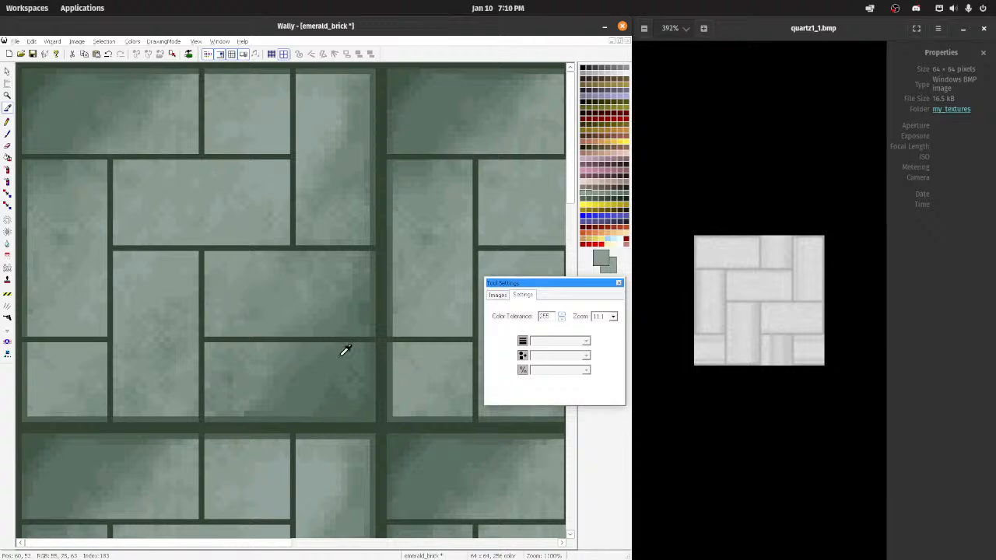
click(7, 123)
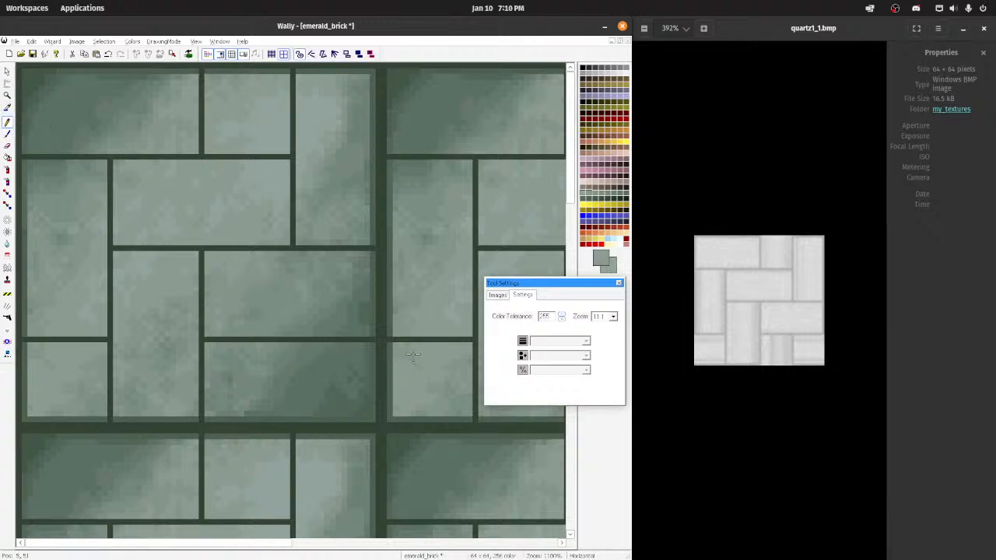
mouse_move(372, 346)
shift+mouse_down()
mouse_move(397, 346)
mouse_move(373, 350)
mouse_move(389, 421)
mouse_move(369, 407)
mouse_move(398, 406)
mouse_move(372, 391)
mouse_move(378, 346)
shift+mouse_up()
key(ctrl+z)
key(ctrl+z)
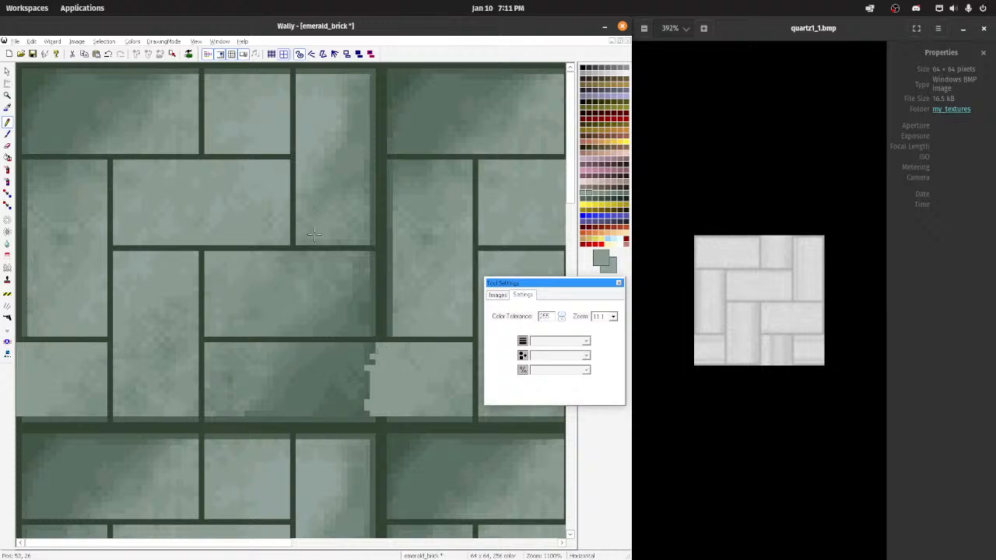
Step: Try to blend the lower-right brick across the seam by spraying its dark green with a 12-pixel square airbrush at medium density
click(347, 407)
key(ctrl+z)
ctrl+click(335, 405)
click(7, 179)
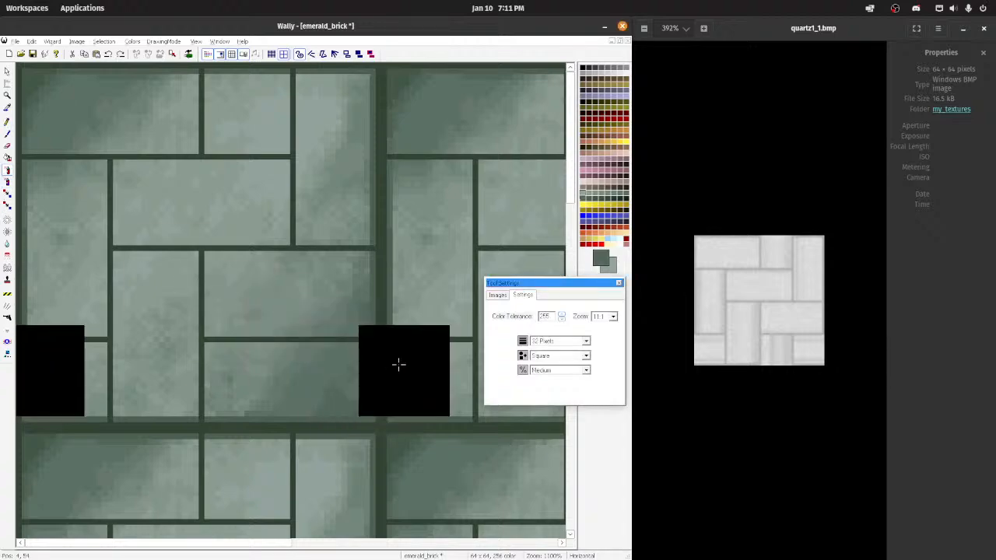
click(398, 364)
click(586, 341)
click(544, 385)
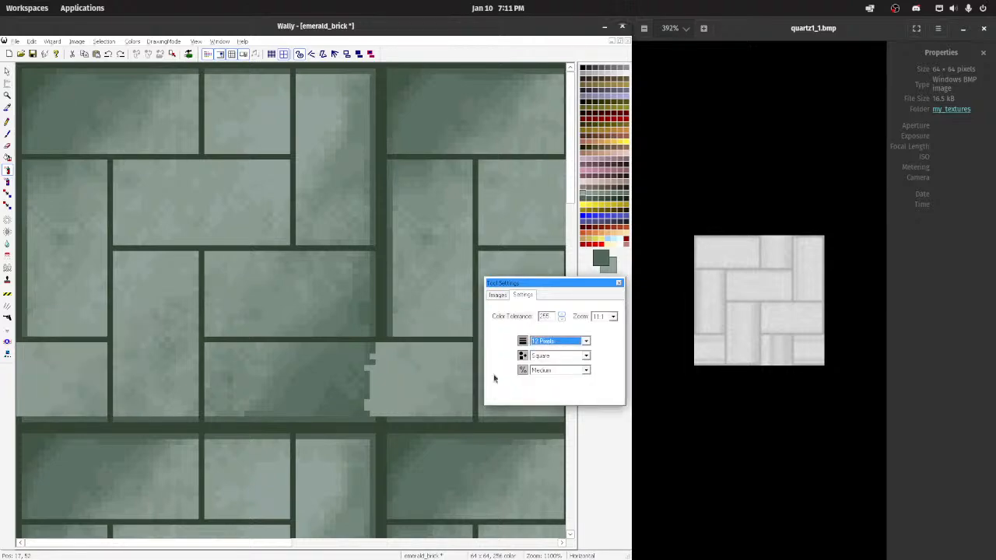
mouse_move(319, 394)
mouse_down()
mouse_move(400, 384)
mouse_move(403, 395)
mouse_up()
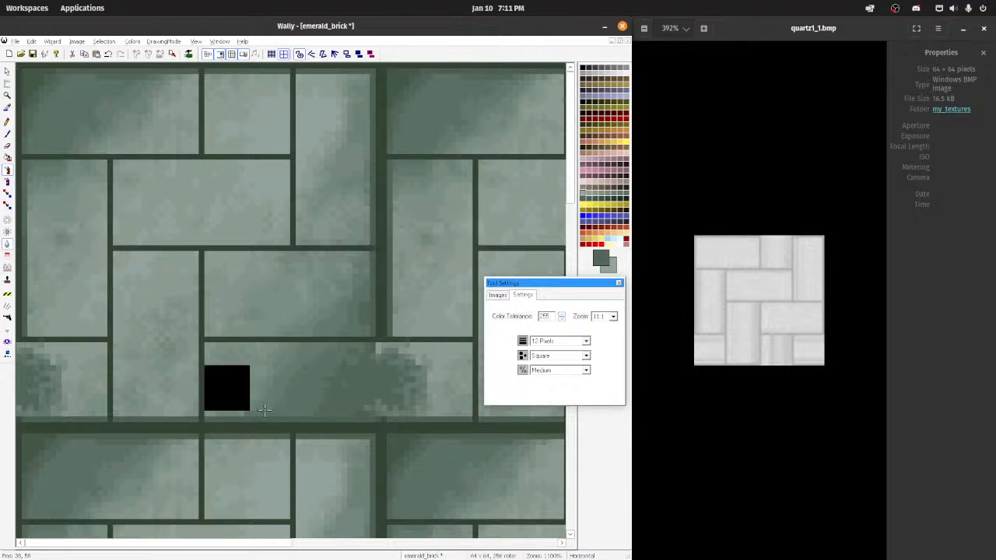
Step: Review the tiled pattern and undo the airbrushing and pencil painting across the vertical seam
scroll(291, 405, down, 5)
scroll(264, 364, down, 1)
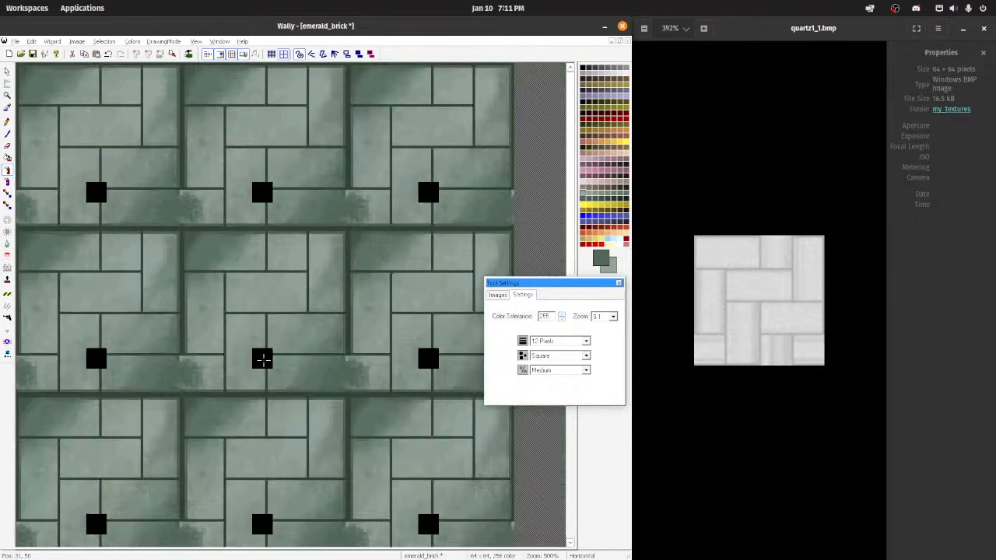
scroll(262, 356, up, 2)
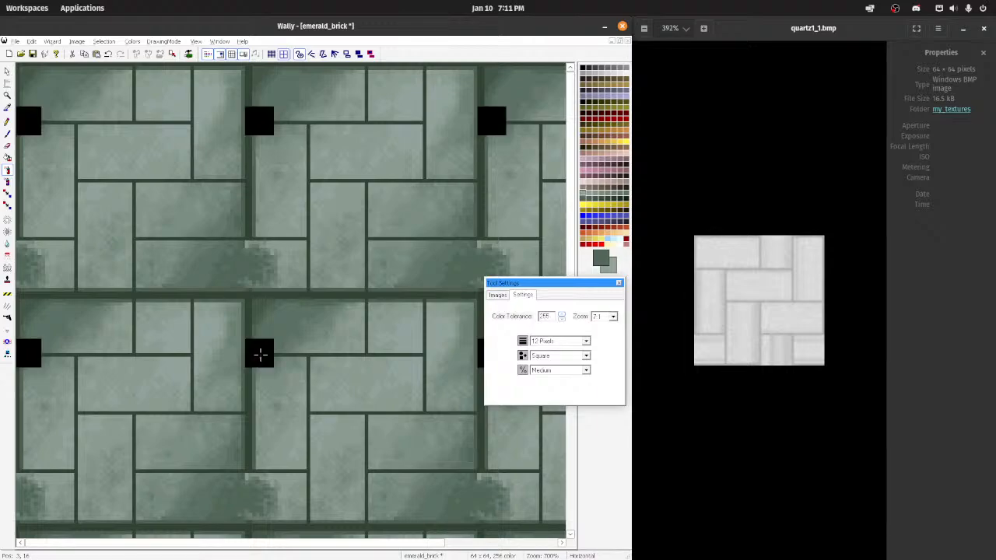
key(ctrl+z)
key(ctrl+z)
key(ctrl+z)
key(ctrl+z)
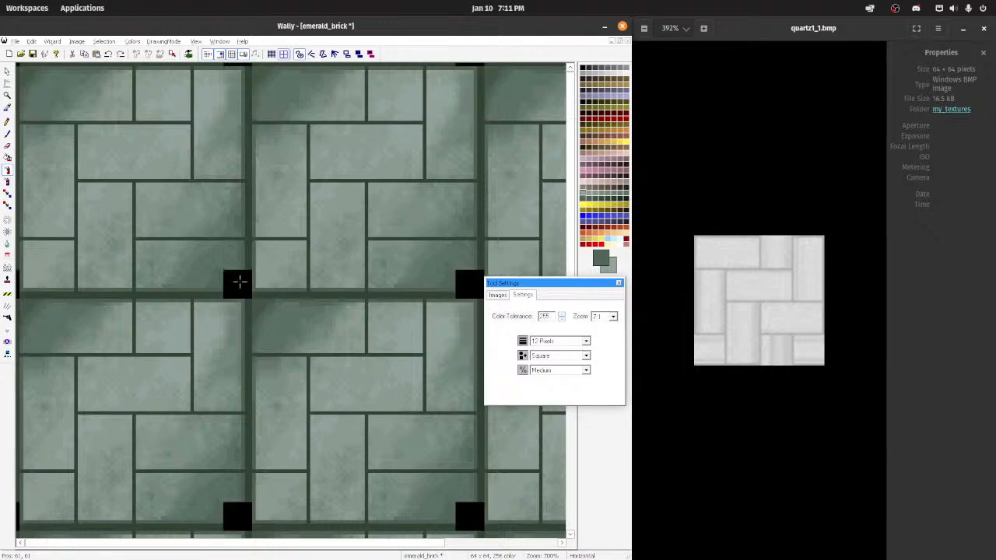
scroll(166, 211, down, 2)
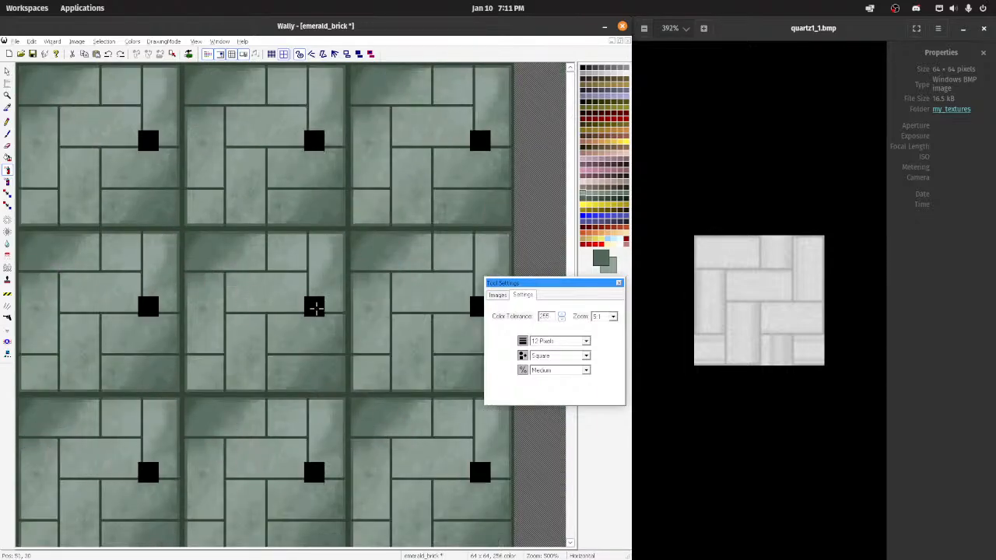
scroll(315, 304, up, 4)
scroll(315, 304, up, 3)
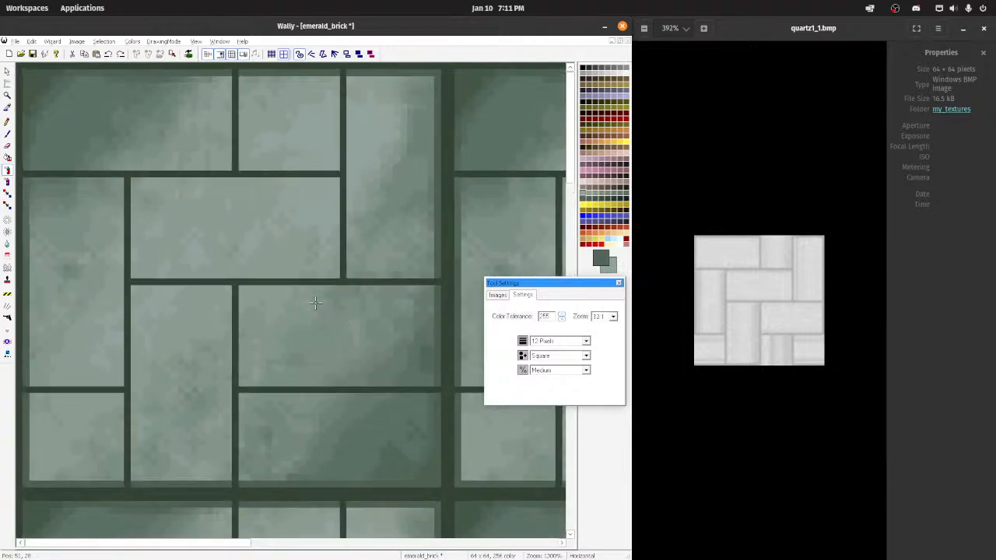
Step: Untile the image and split the lower-right brick with a vertical mortar line, using the Pencil and the dark mortar color
click(8, 125)
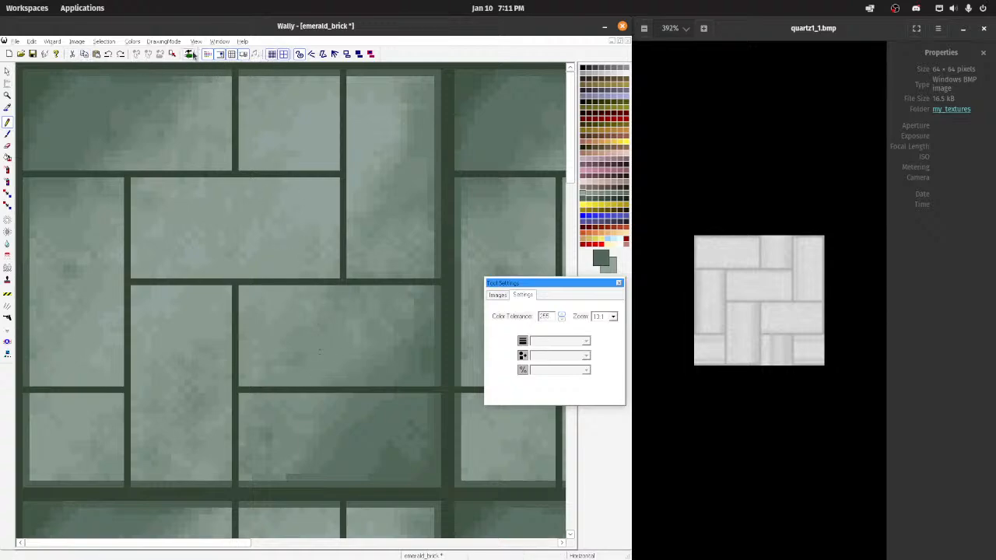
click(231, 54)
scroll(288, 304, up, 2)
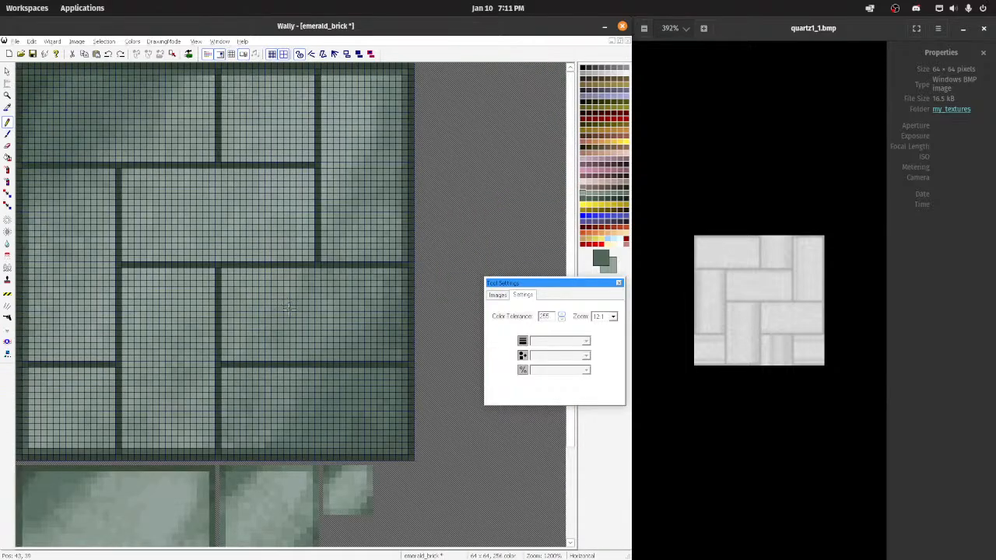
ctrl+click(320, 258)
drag(319, 368, 316, 447)
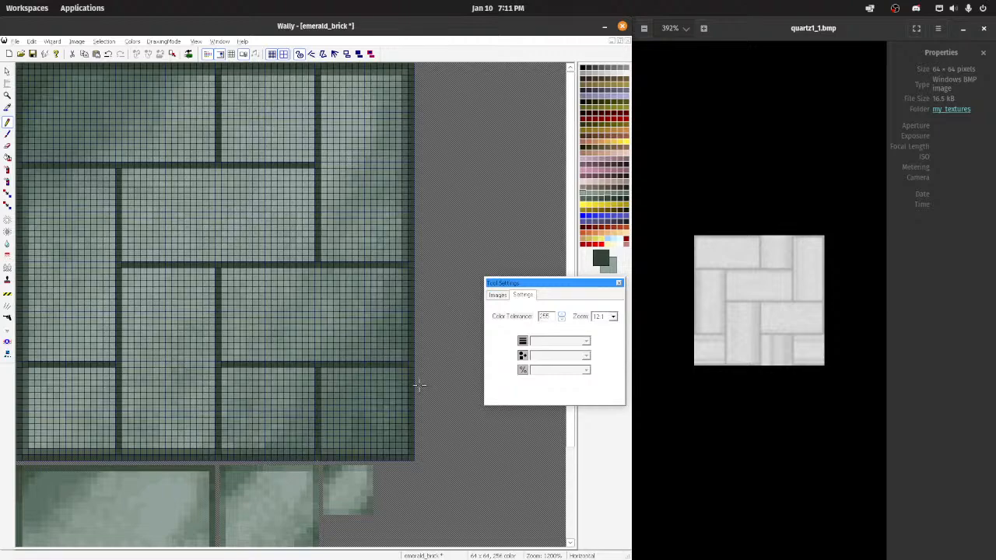
ctrl+scroll(315, 348, down, 6)
ctrl+scroll(274, 318, up, 3)
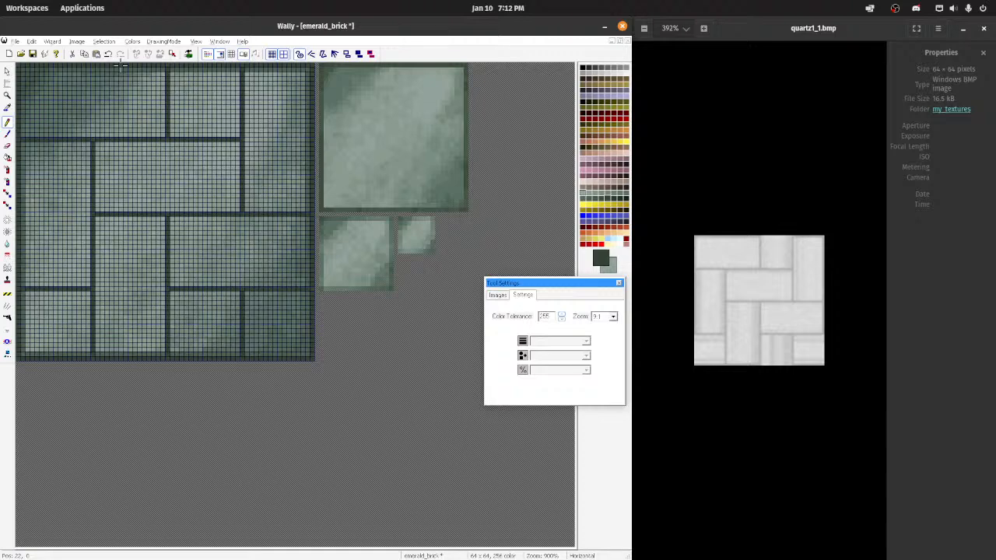
scroll(205, 162, up, 3)
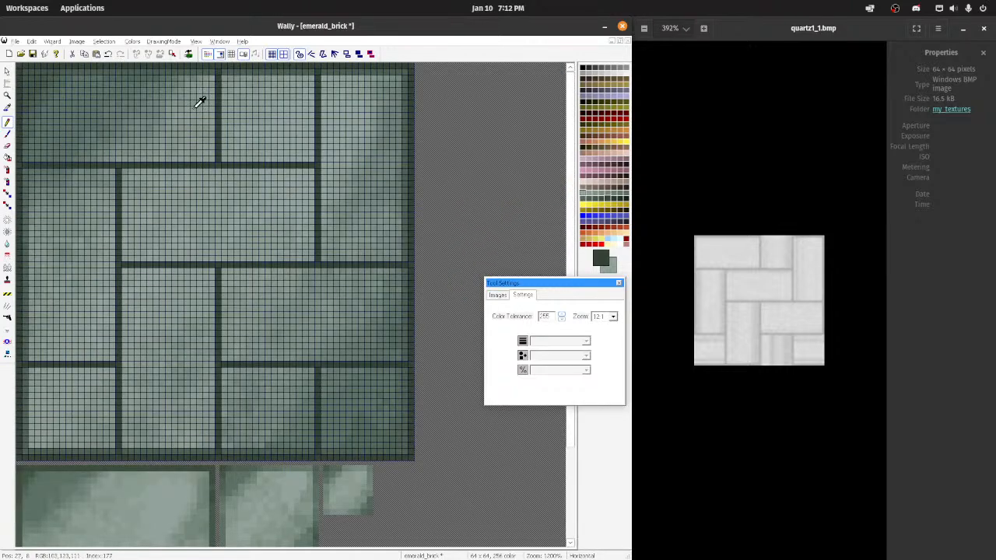
Step: Tile the image and extend the lower-right brick across the vertical seam with the Pencil and a 12-pixel square, medium-density airbrush in its dark green
click(236, 58)
scroll(245, 191, up, 3)
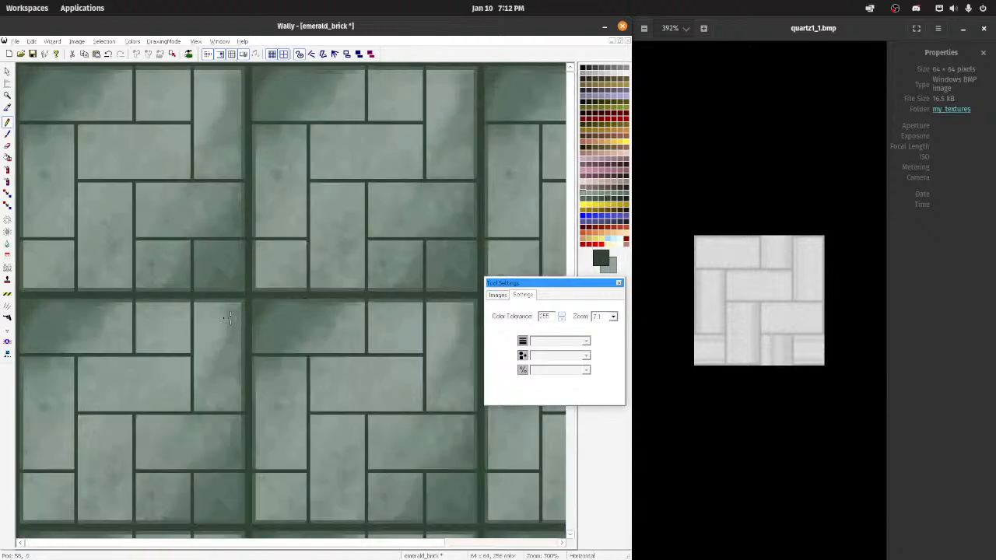
click(269, 260)
mouse_move(247, 246)
mouse_down()
mouse_move(243, 275)
mouse_move(254, 290)
mouse_move(251, 242)
mouse_move(241, 269)
mouse_move(280, 272)
mouse_move(281, 262)
mouse_up()
click(8, 171)
scroll(282, 262, down, 1)
scroll(284, 250, down, 5)
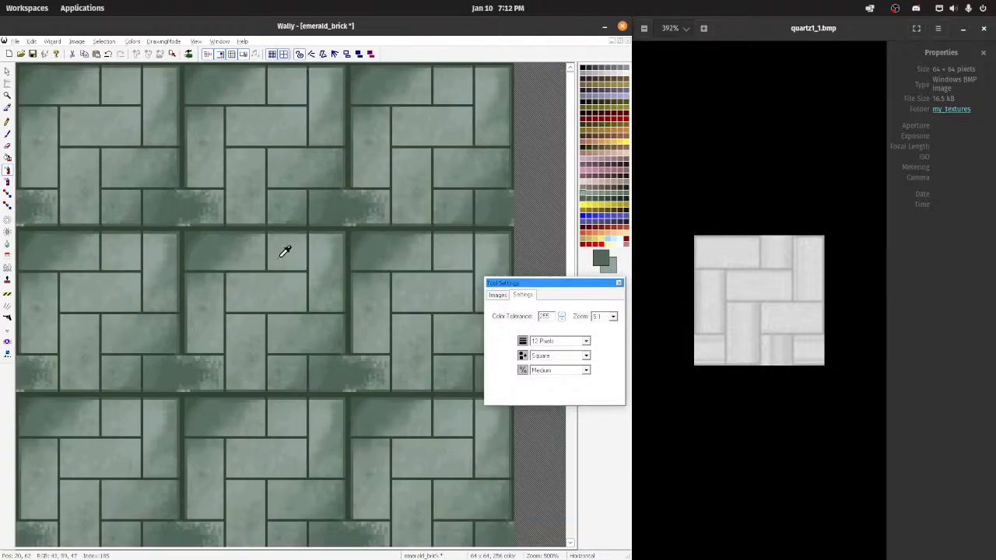
Step: Smooth the brick across the vertical seam with the 12-pixel Blend tool at Most, touch it up at Least strength, and review the tiling
scroll(256, 245, up, 5)
click(7, 243)
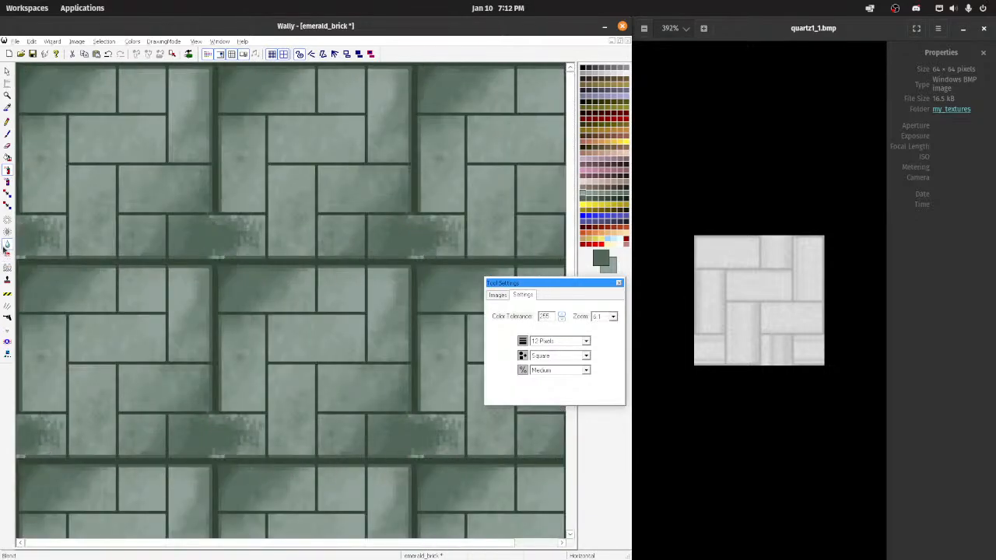
mouse_move(202, 236)
mouse_down()
mouse_move(226, 231)
mouse_move(179, 235)
mouse_move(226, 245)
mouse_move(231, 227)
mouse_up()
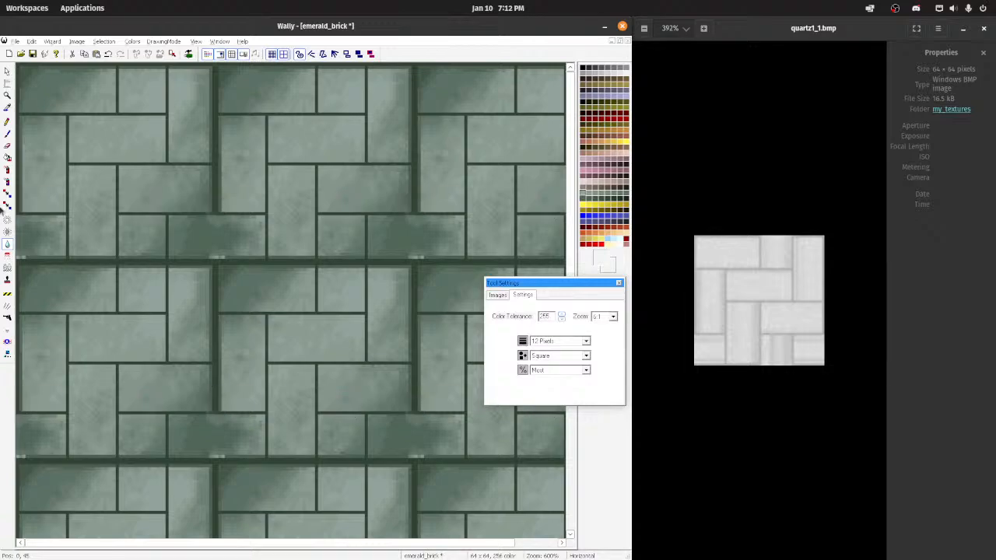
click(6, 224)
mouse_move(223, 237)
mouse_down()
mouse_move(183, 224)
mouse_move(244, 239)
mouse_move(203, 232)
mouse_up()
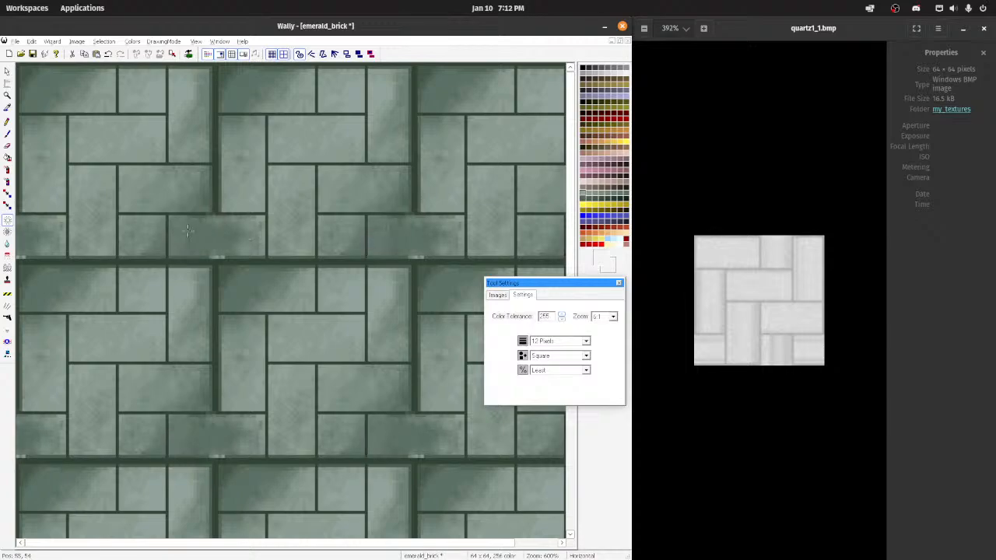
scroll(207, 229, down, 3)
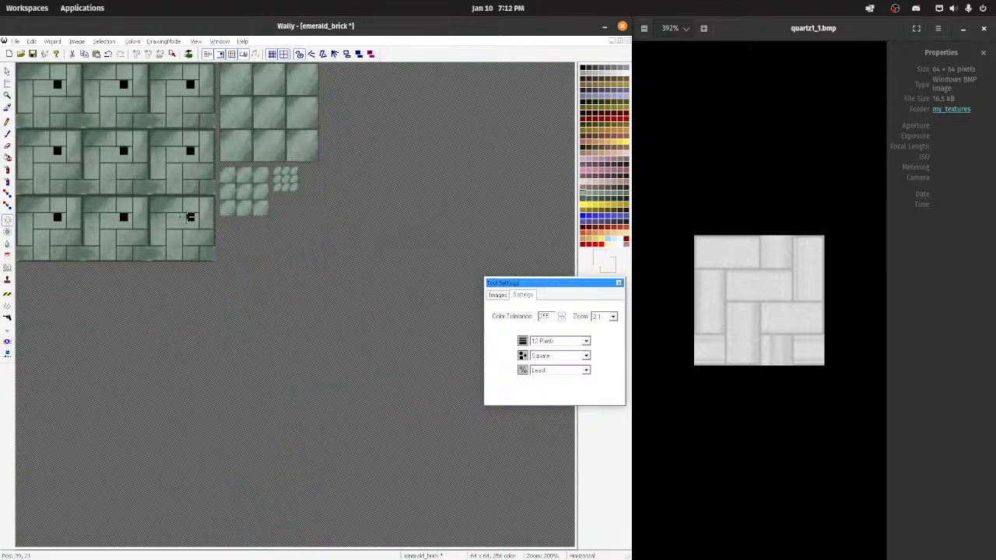
scroll(232, 223, up, 4)
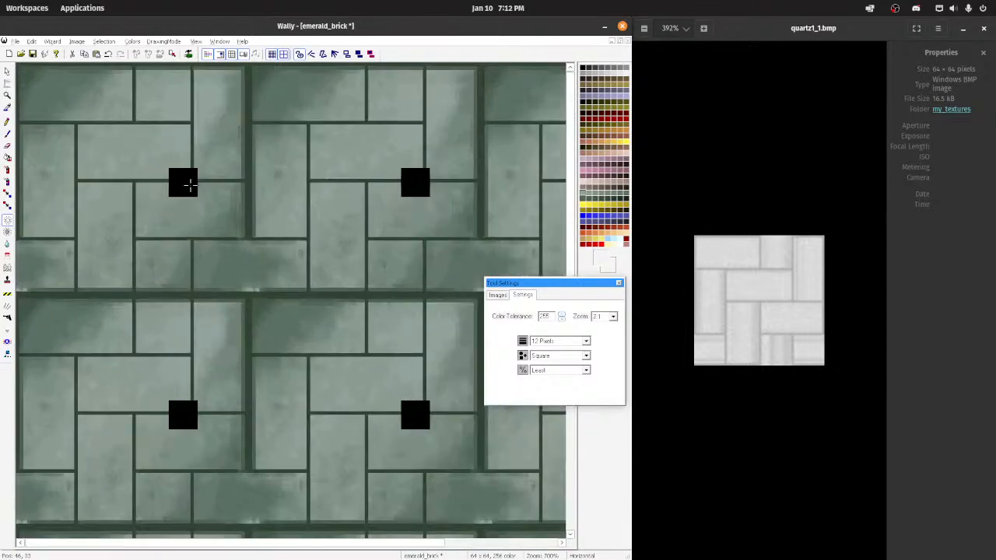
scroll(230, 182, up, 1)
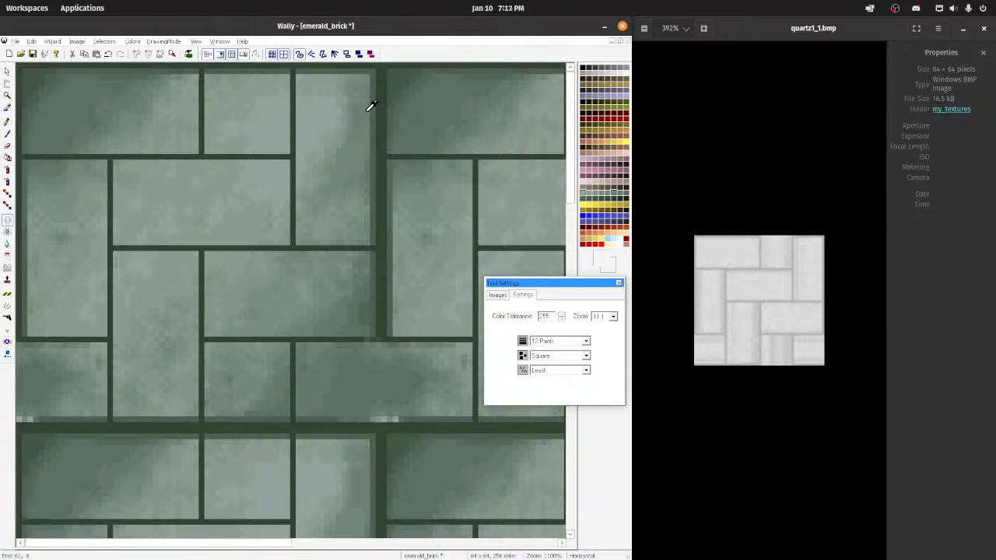
Step: Narrow the vertical mortar at the tile seam by extending the right-edge bricks over it with the Pencil in a picked brick green
click(7, 123)
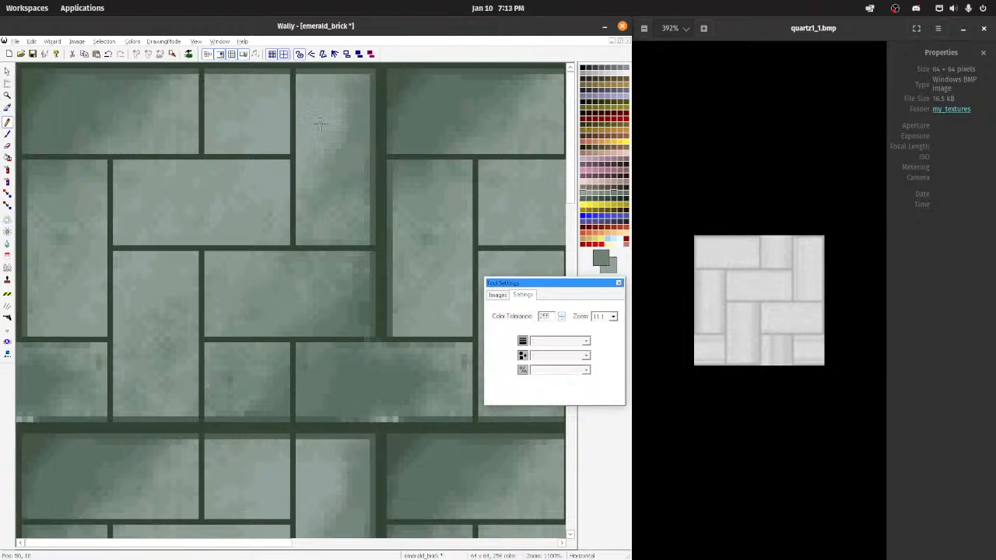
drag(372, 78, 373, 190)
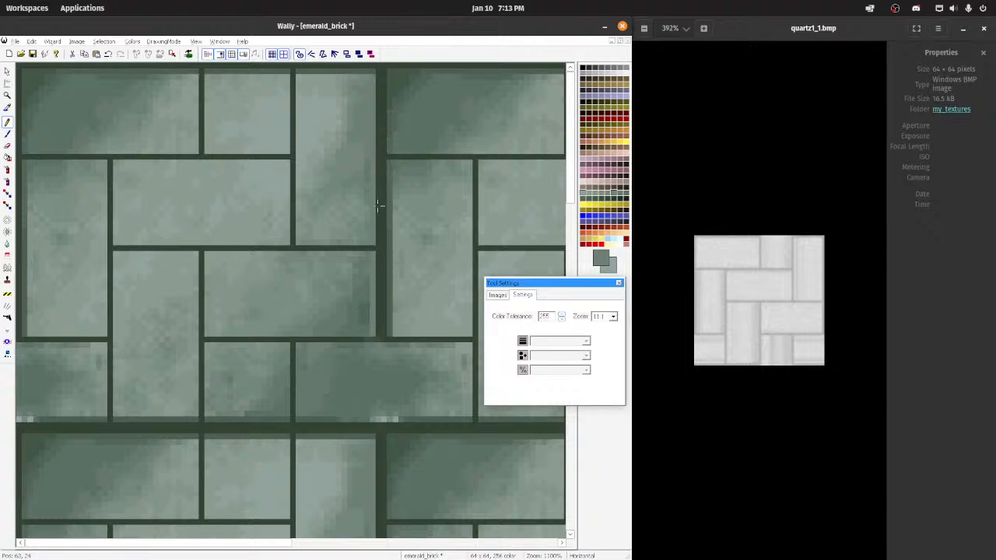
drag(377, 154, 377, 84)
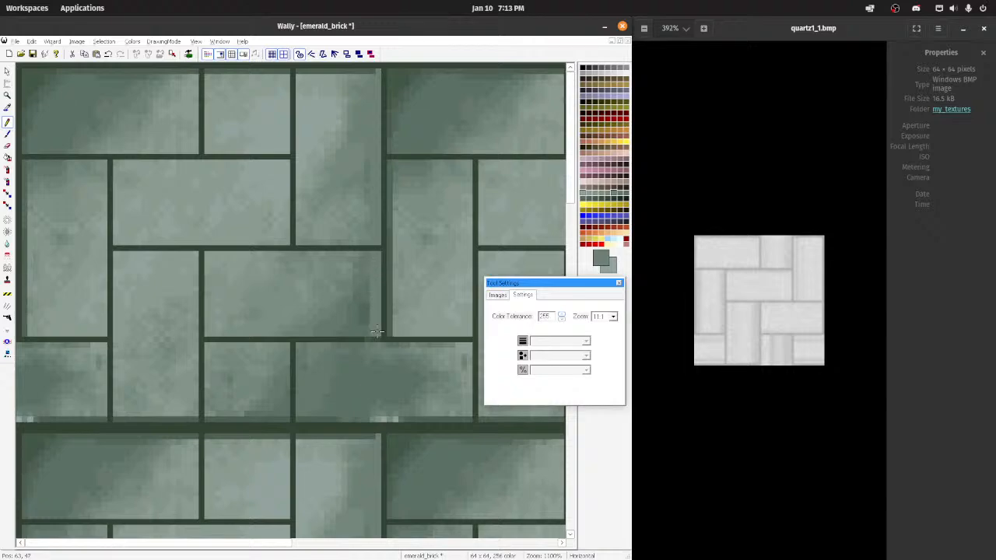
scroll(294, 304, down, 4)
scroll(291, 302, up, 2)
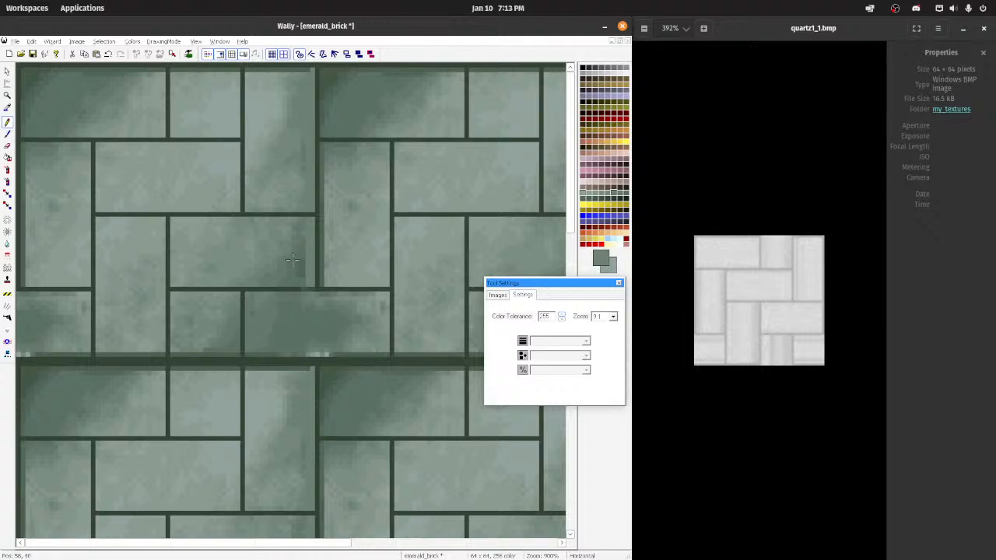
Step: Recolor the stray light pixels under the seam-crossing brick in dark green and close the gap in the mortar line above it
click(369, 353)
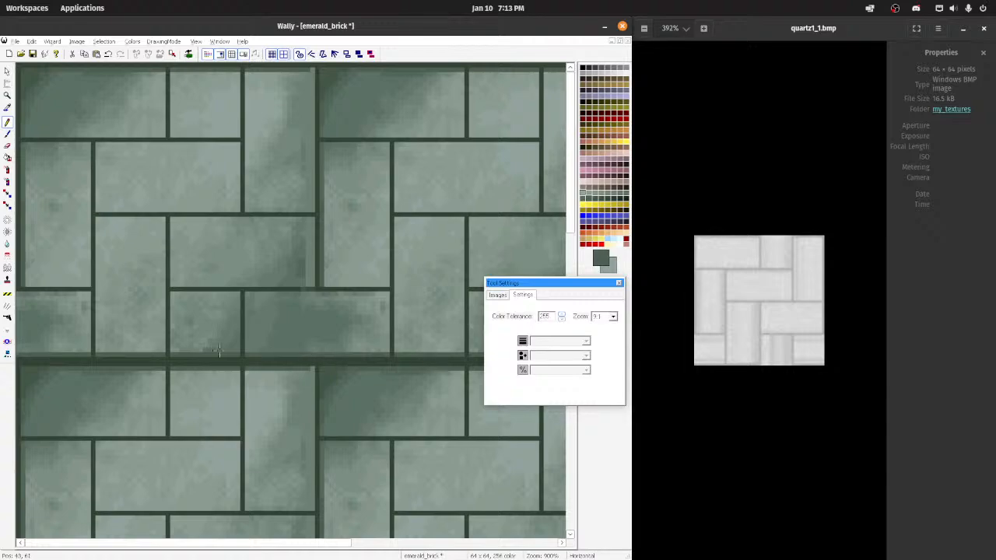
scroll(250, 318, up, 1)
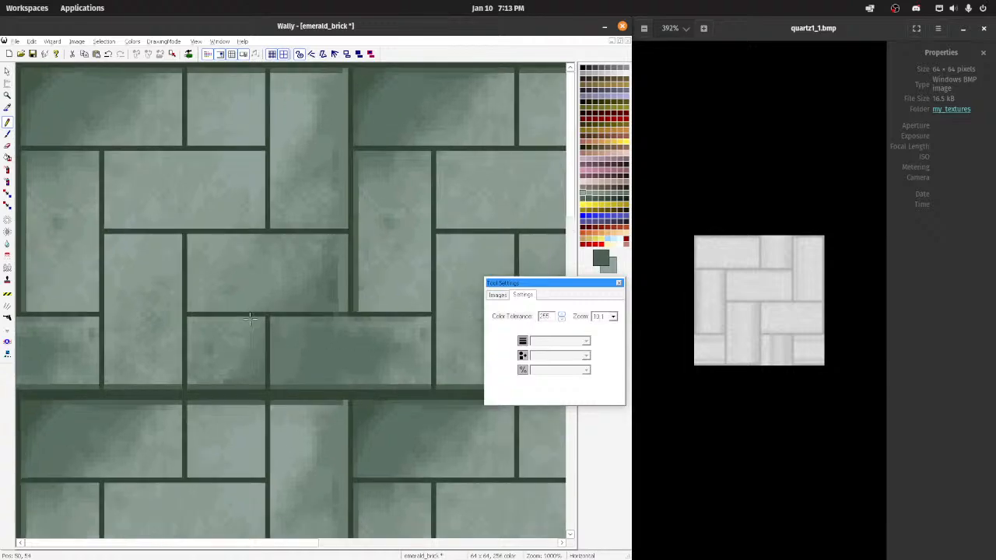
click(337, 313)
scroll(293, 316, down, 3)
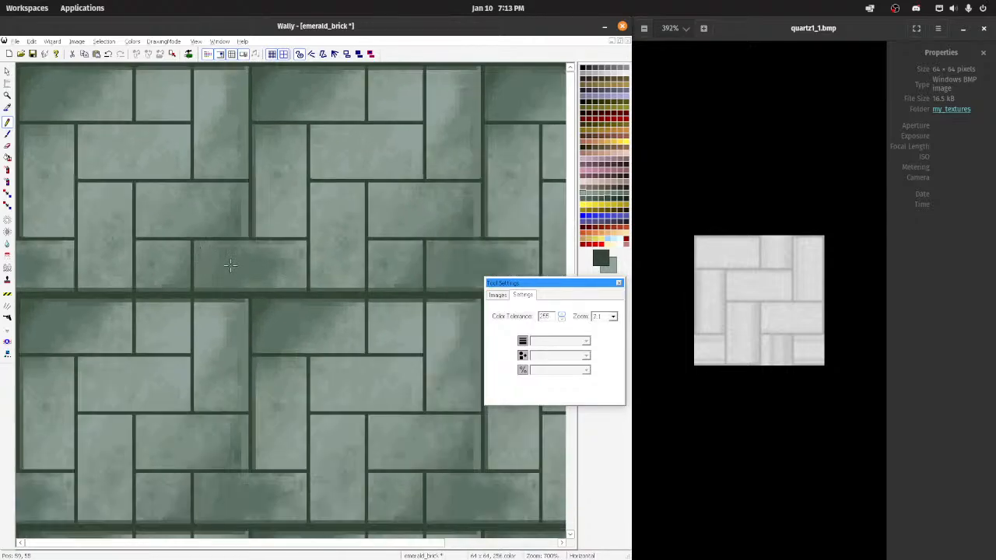
scroll(230, 265, down, 3)
scroll(190, 325, up, 4)
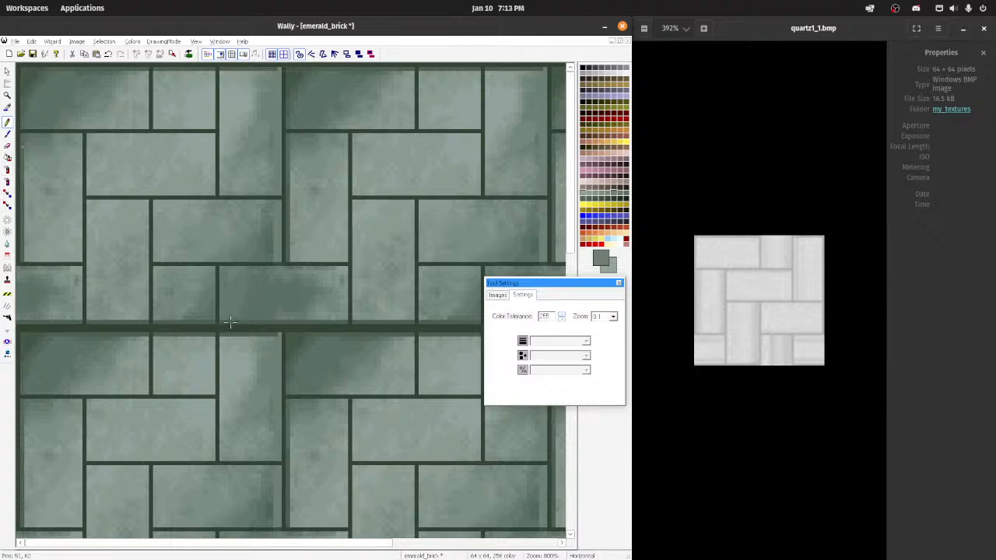
Step: Extend the upper-middle brick across the horizontal seam with a 12-pixel square brush, and texture it with a lighter, medium-density airbrush
click(8, 134)
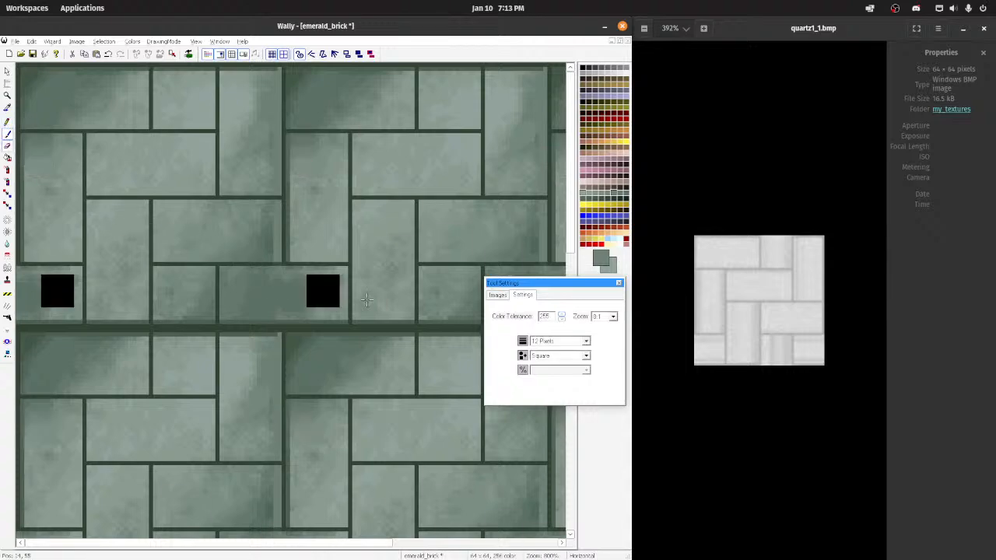
click(173, 326)
drag(172, 328, 199, 329)
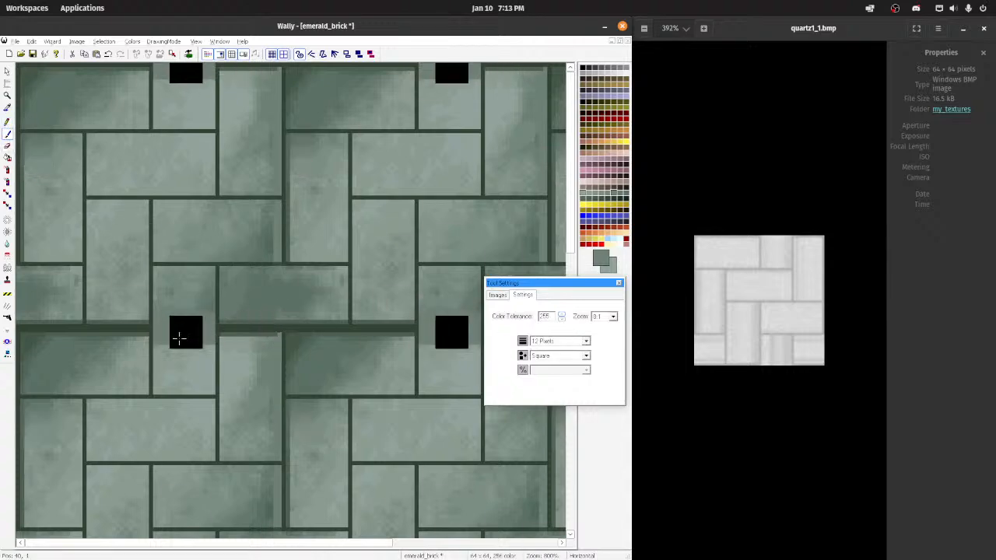
click(8, 172)
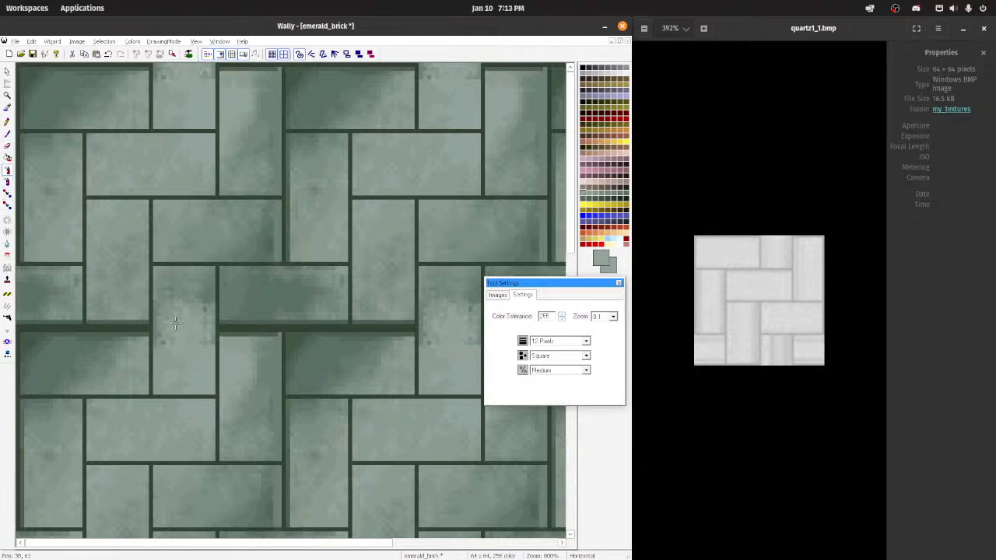
scroll(174, 326, down, 3)
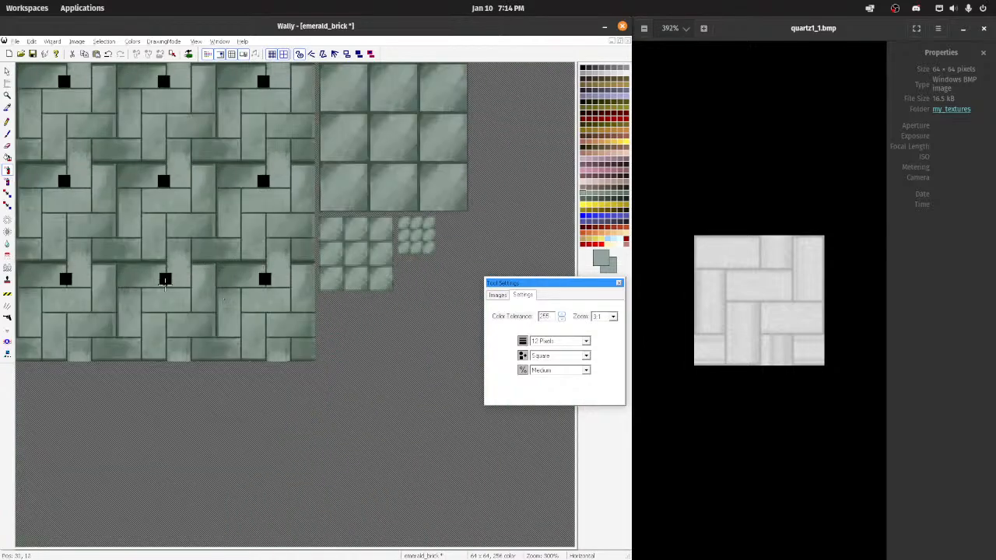
scroll(188, 250, up, 2)
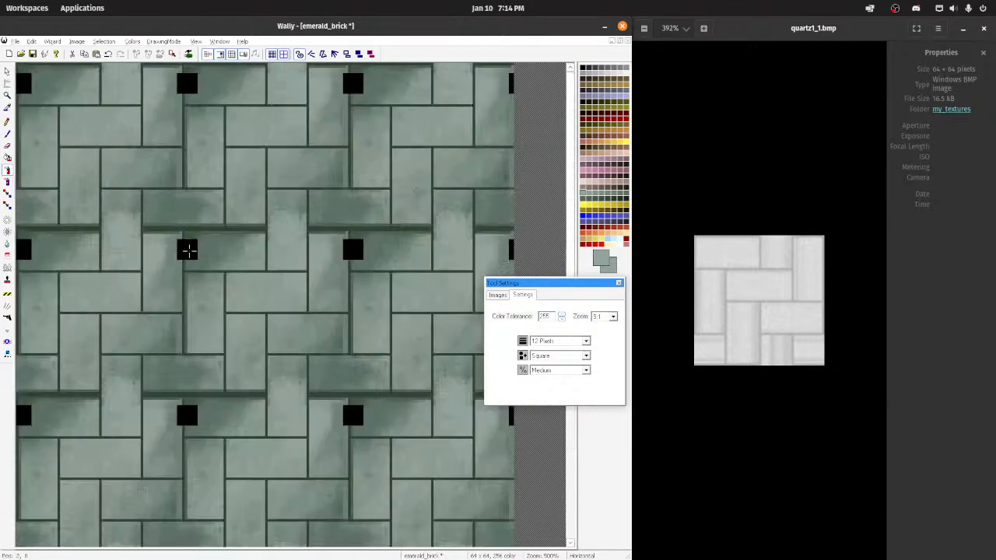
scroll(189, 249, up, 2)
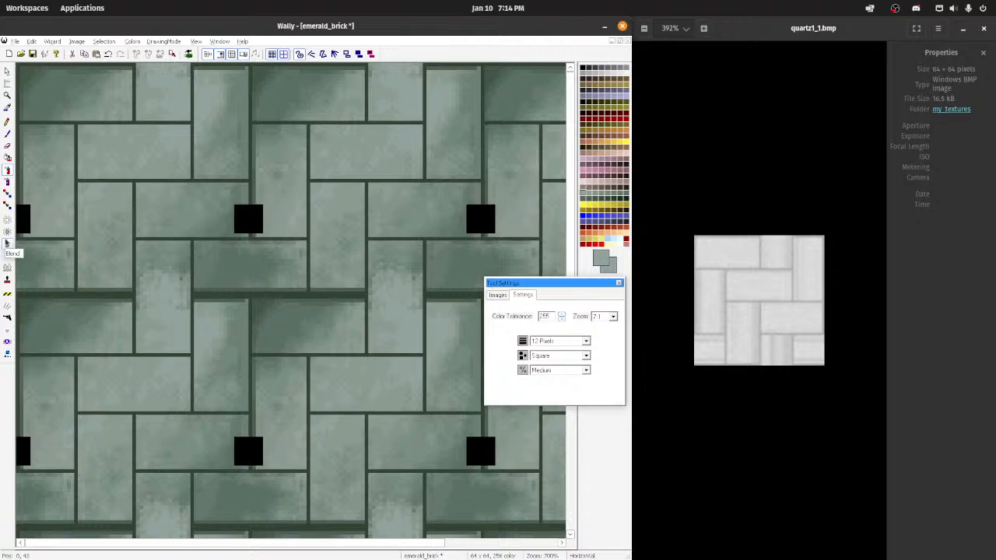
Step: Blend the extended middle brick with the 12-pixel square Blend tool at Most, and undo the last blend stroke
click(7, 244)
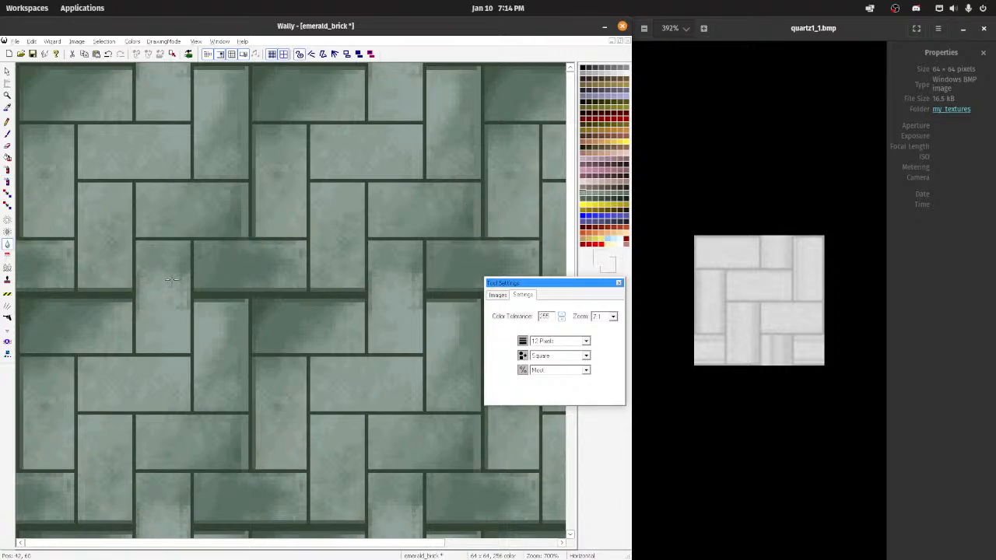
scroll(172, 303, down, 2)
scroll(171, 278, up, 4)
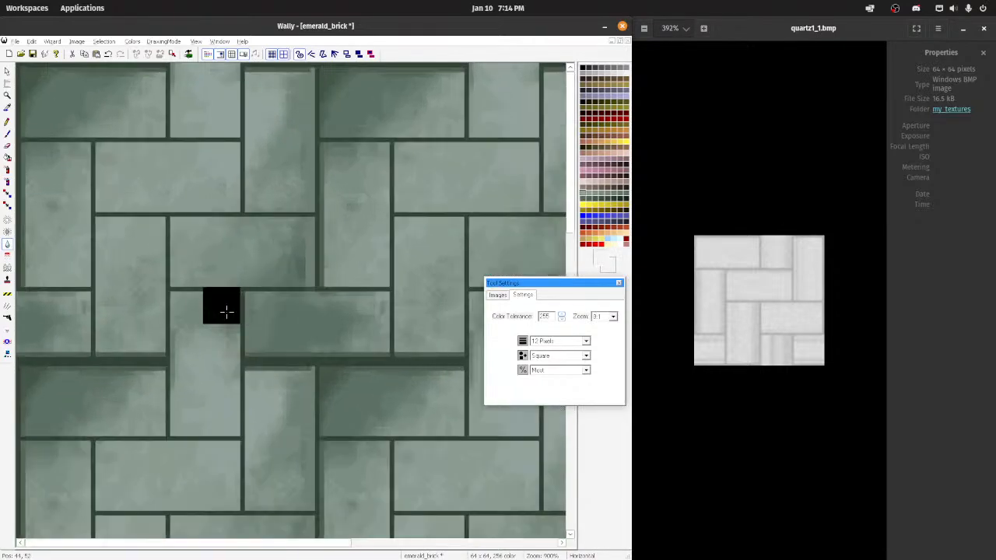
key(ctrl+z)
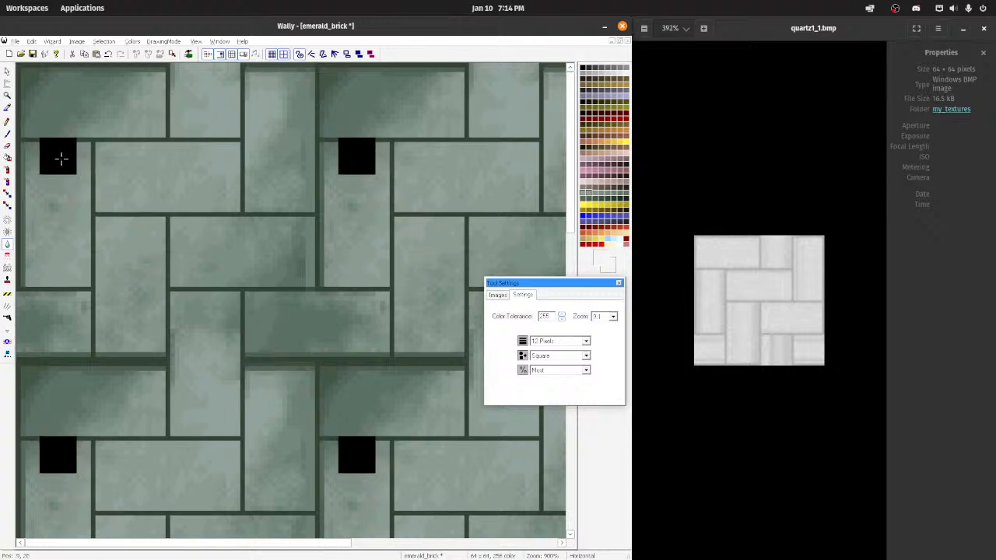
Step: Extend the tall upper-right brick over the horizontal mortar band with the 12-pixel square brush and airbrush darker green shading onto it
click(7, 134)
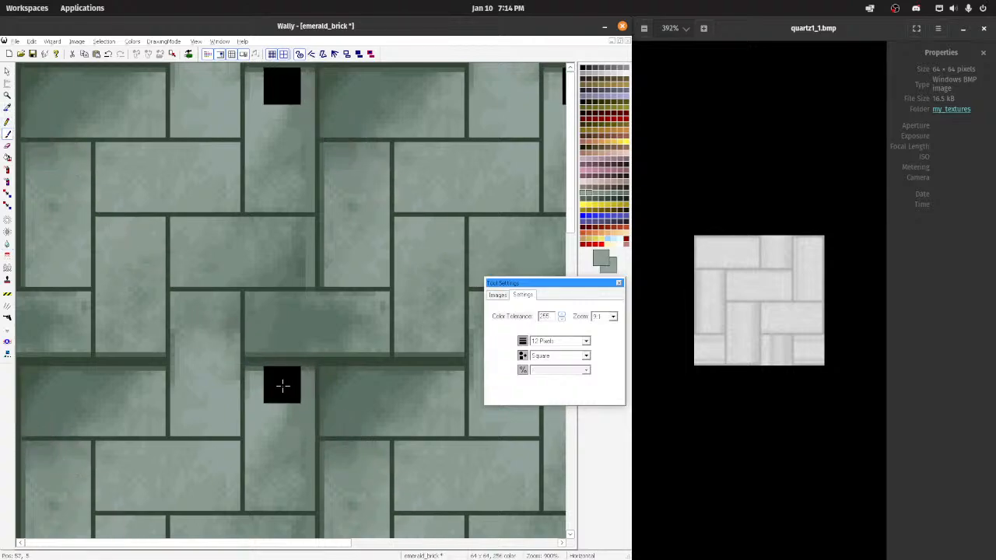
mouse_move(274, 380)
mouse_down()
mouse_move(265, 385)
mouse_move(289, 384)
mouse_up()
ctrl+click(306, 420)
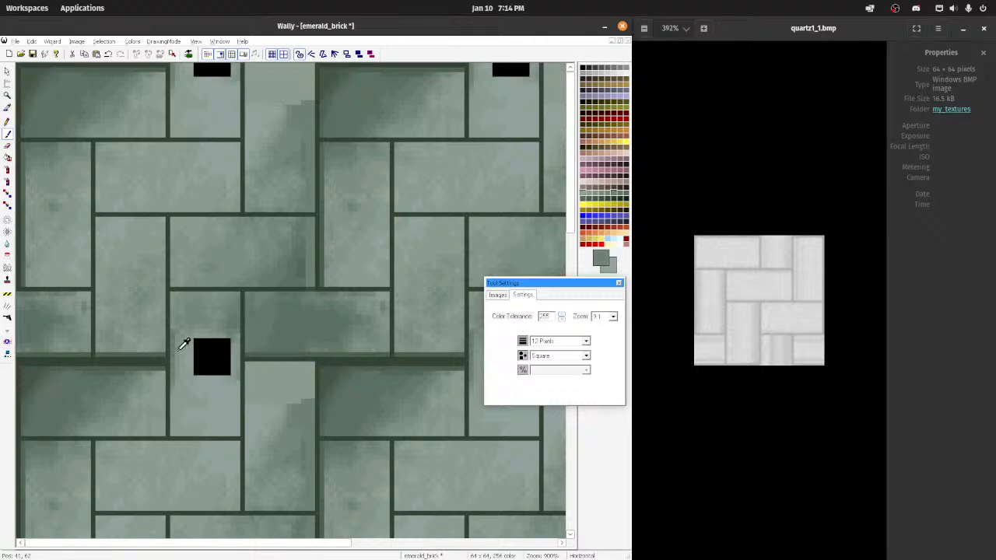
click(7, 170)
mouse_move(283, 387)
mouse_down()
mouse_move(296, 393)
mouse_move(270, 425)
mouse_move(288, 444)
mouse_up()
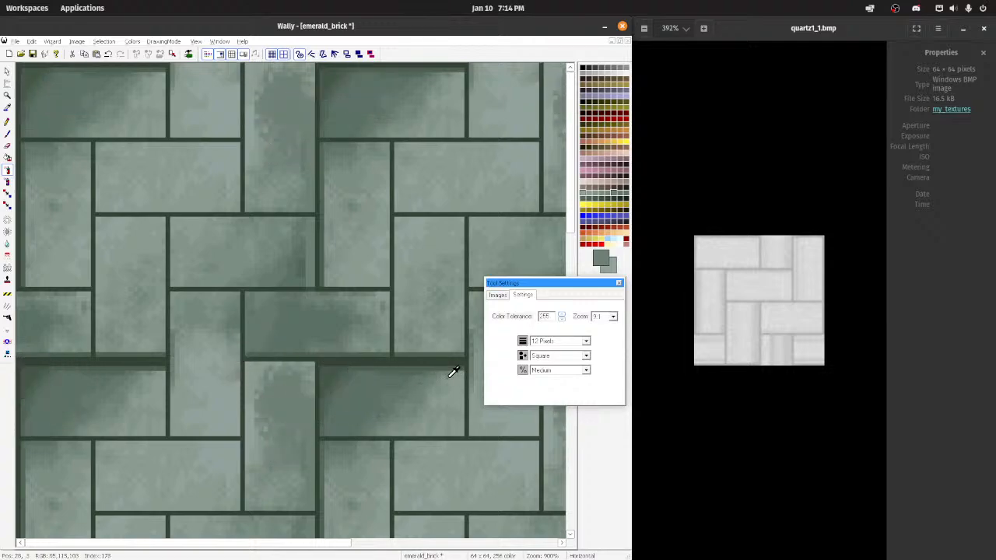
Step: Extend the dark horizontal brick below the seam up over the thick mortar band with the 12-pixel square brush, undoing stray strokes
ctrl+click(402, 371)
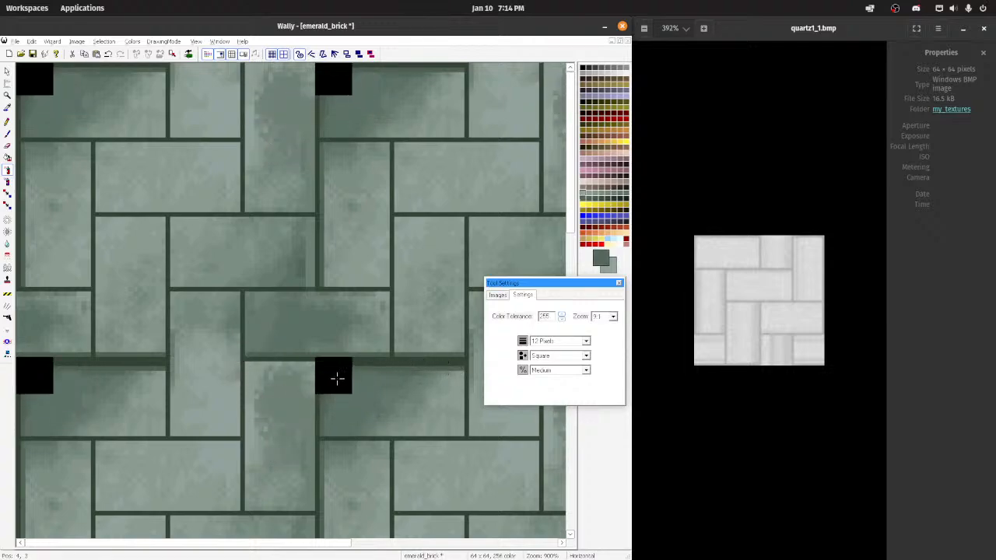
click(7, 134)
click(341, 381)
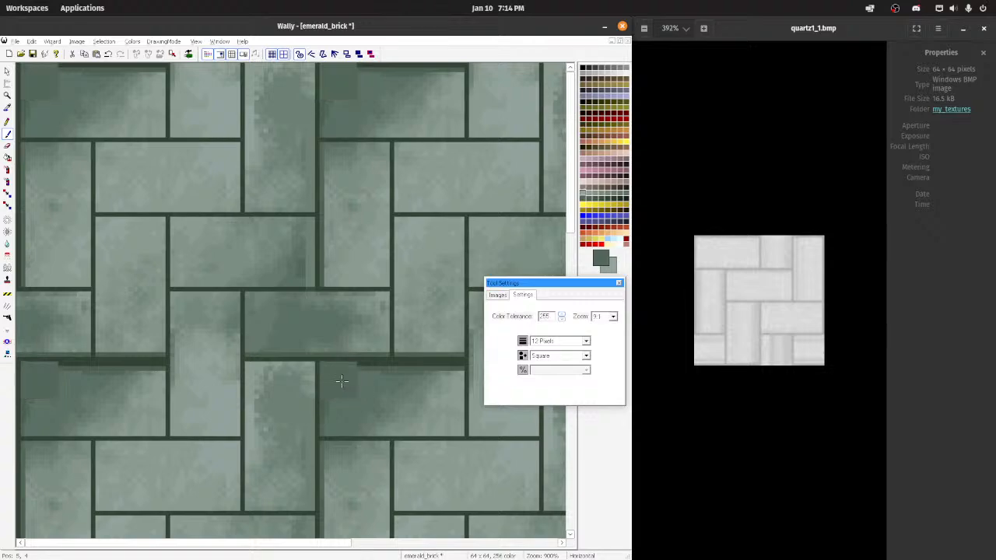
drag(342, 381, 438, 378)
key(ctrl+z)
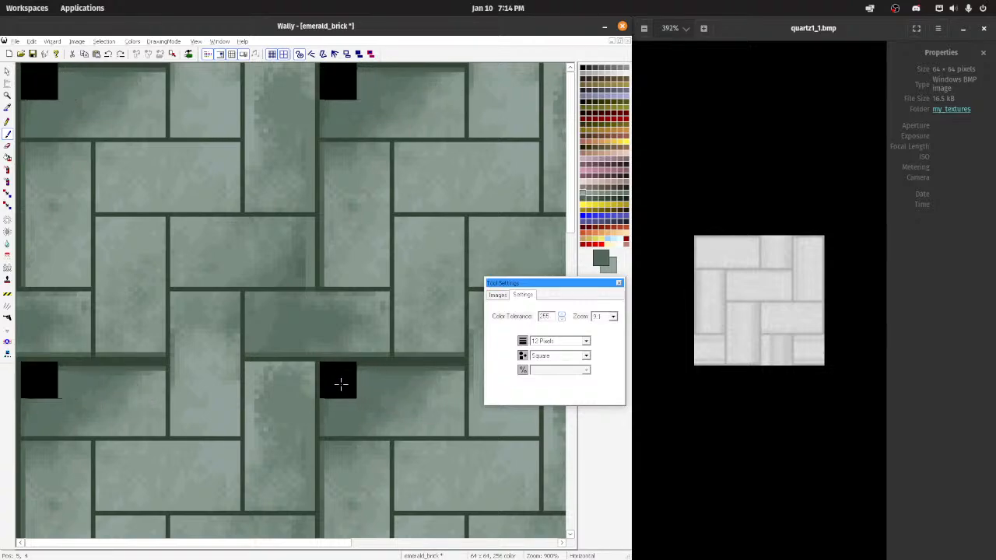
drag(338, 384, 409, 386)
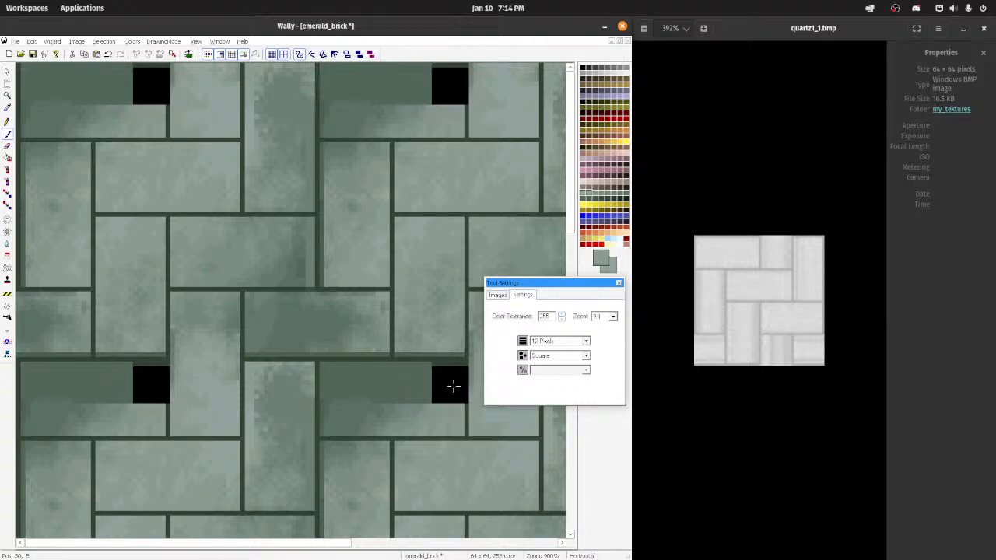
key(ctrl+z)
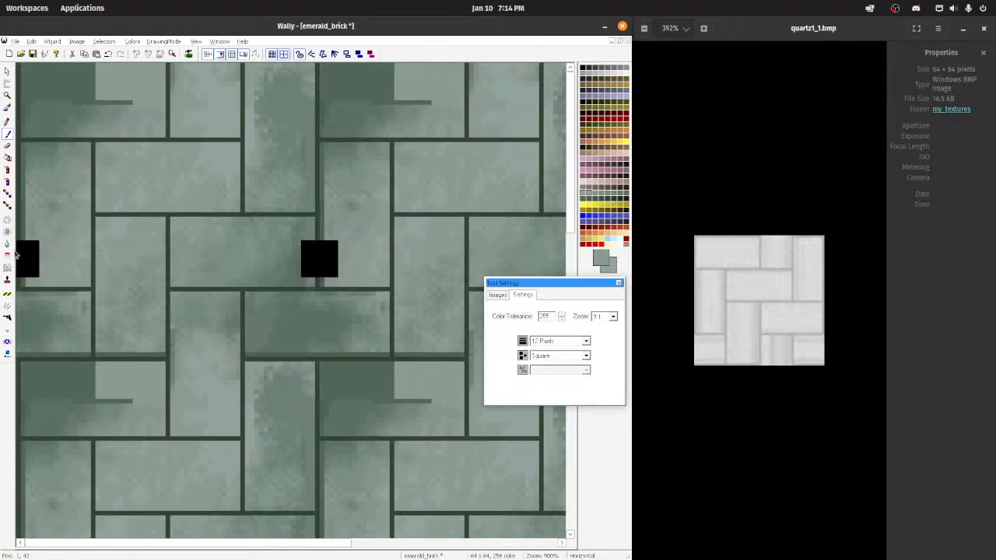
Step: Airbrush sampled dark green over the extended brick at Medium with a 12-pixel square tip, and soften it with the Blend tool at Most
click(7, 169)
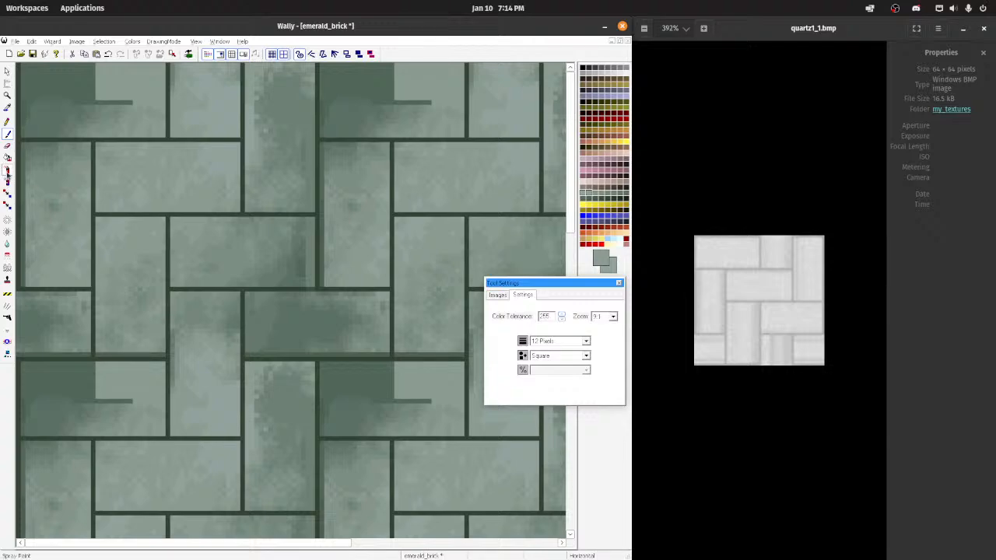
ctrl+click(375, 404)
mouse_move(391, 383)
mouse_down()
mouse_move(414, 385)
mouse_move(406, 389)
mouse_move(425, 403)
mouse_move(425, 384)
mouse_up()
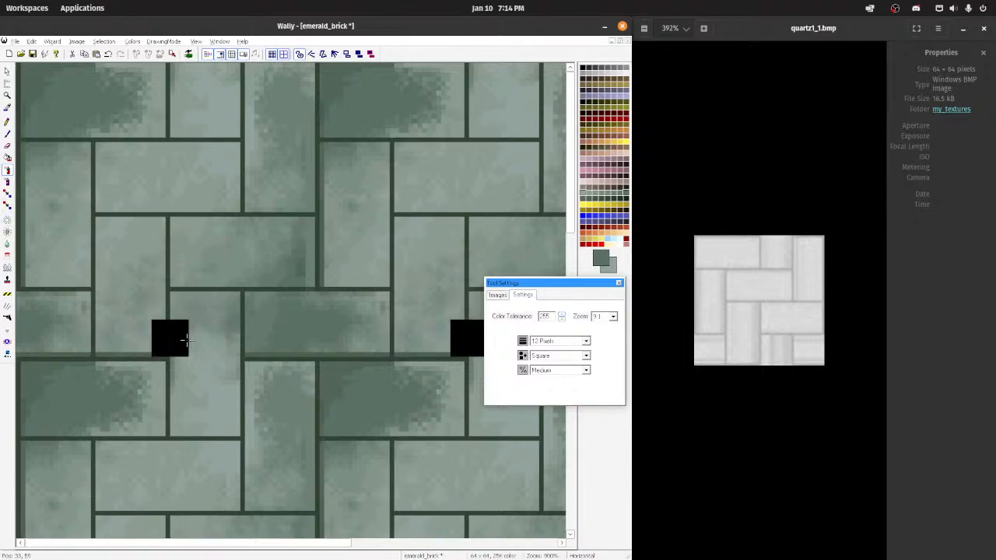
scroll(166, 326, down, 2)
scroll(294, 302, up, 3)
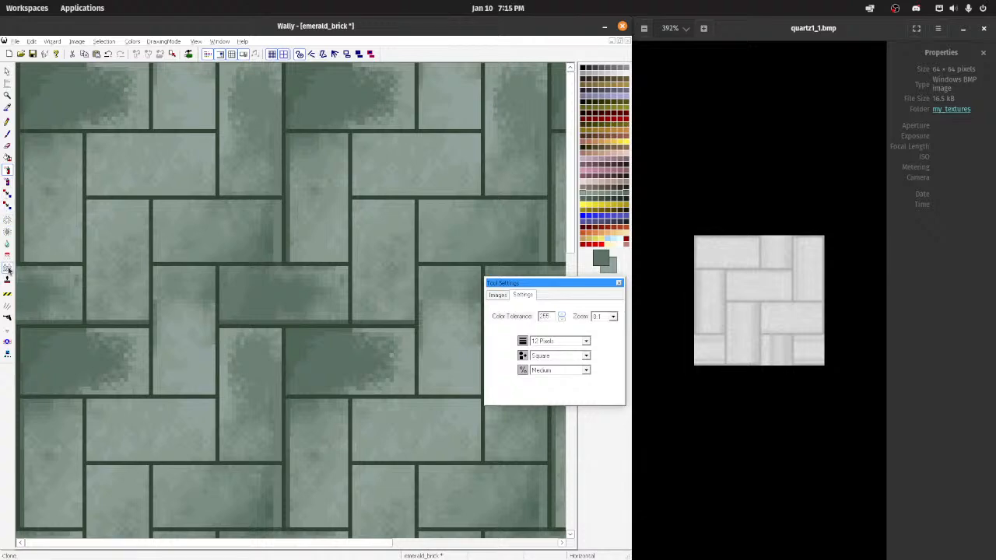
click(8, 243)
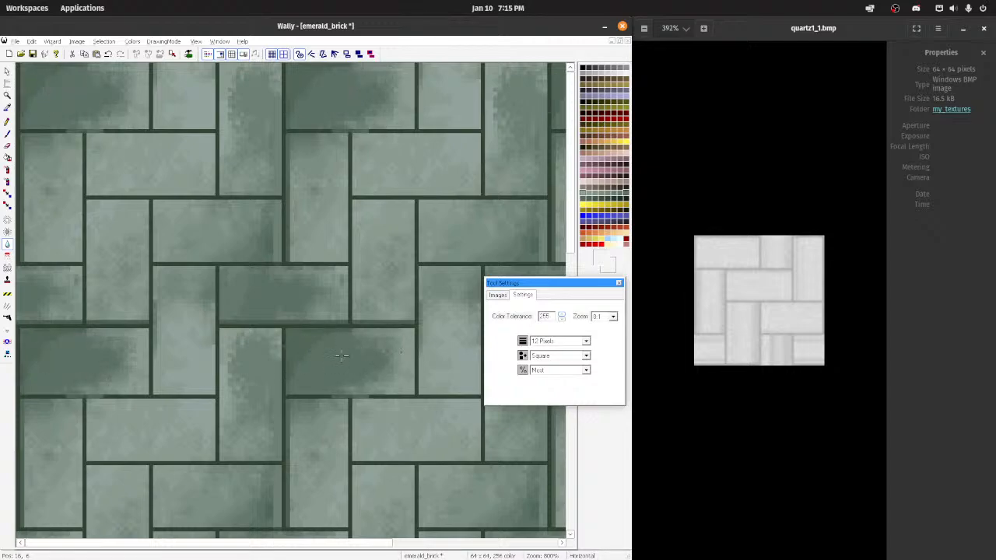
scroll(389, 371, down, 3)
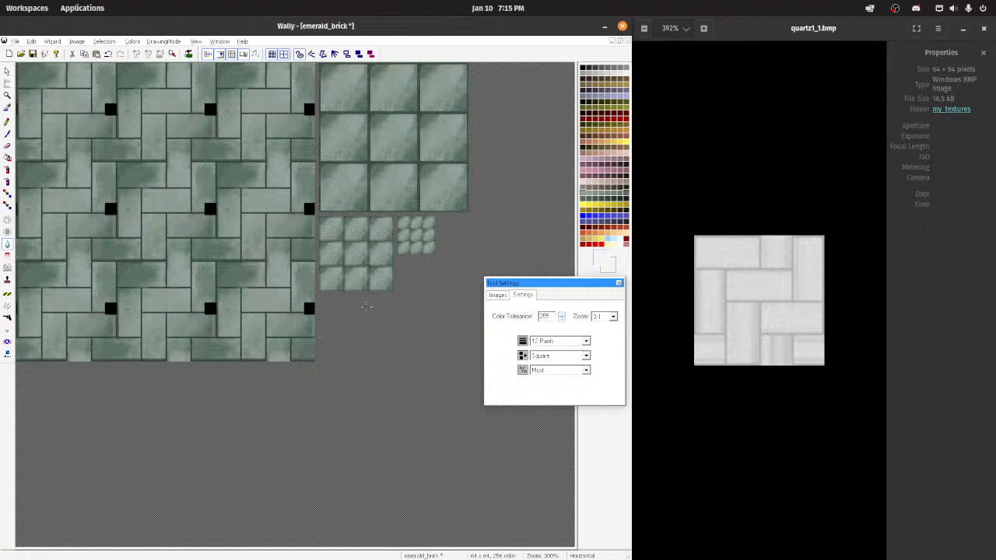
scroll(430, 298, up, 4)
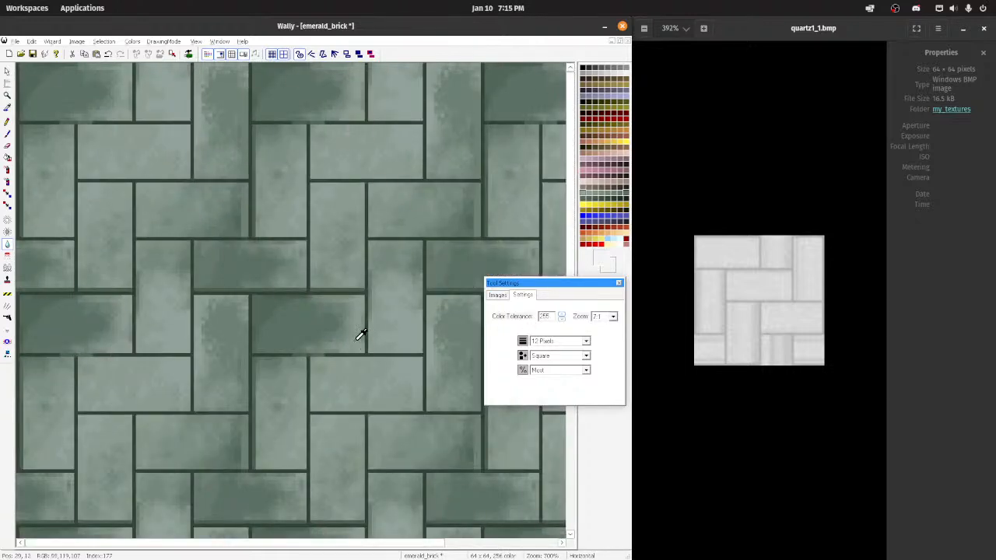
Step: Try retouching the dark horizontal brick with a 12-pixel square effect brush at Least, and undo the strokes
click(8, 221)
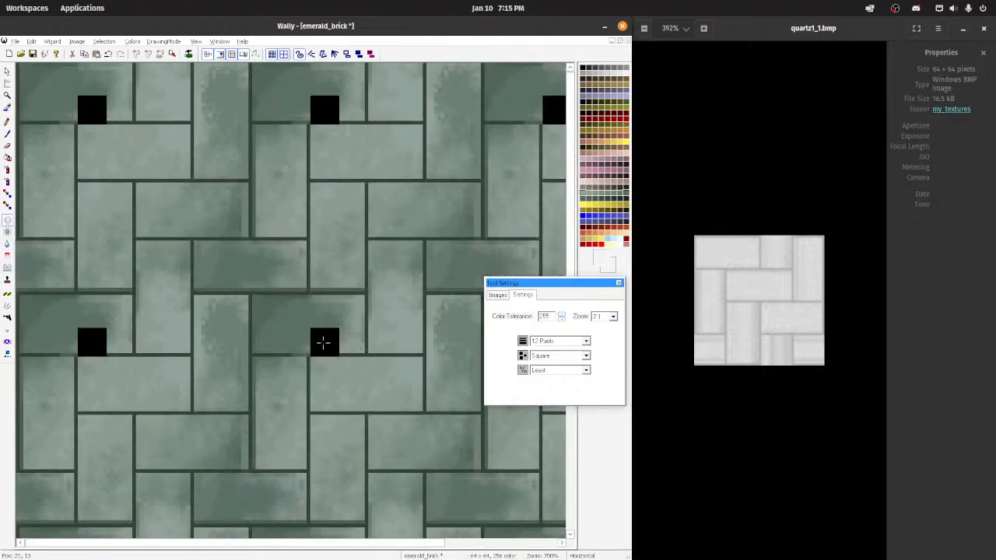
mouse_move(298, 324)
mouse_down()
mouse_move(323, 328)
mouse_move(270, 312)
mouse_move(327, 314)
mouse_up()
key(ctrl+z)
key(ctrl+z)
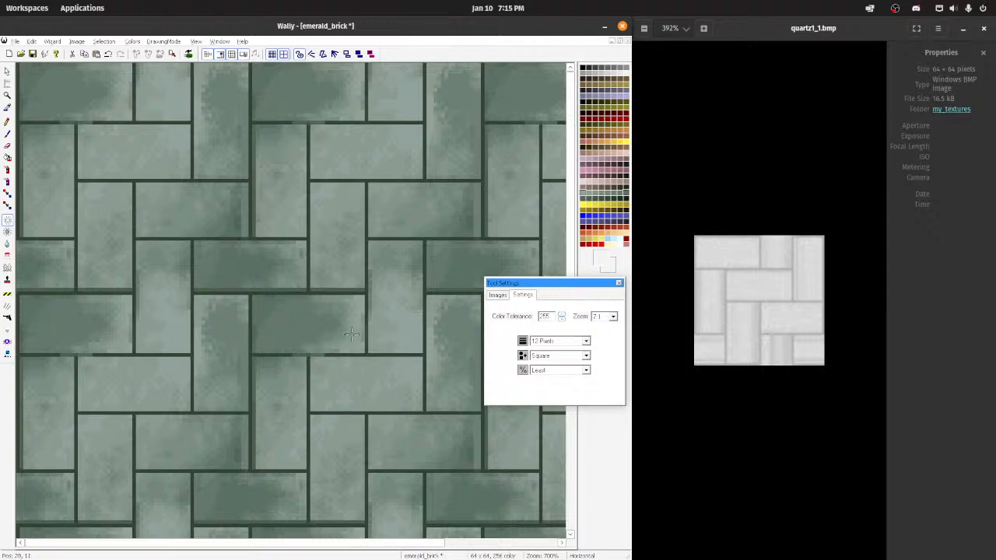
Step: Touch up the lower edge of the horizontal brick above the seam with the pencil in green sampled from that brick
scroll(254, 264, up, 2)
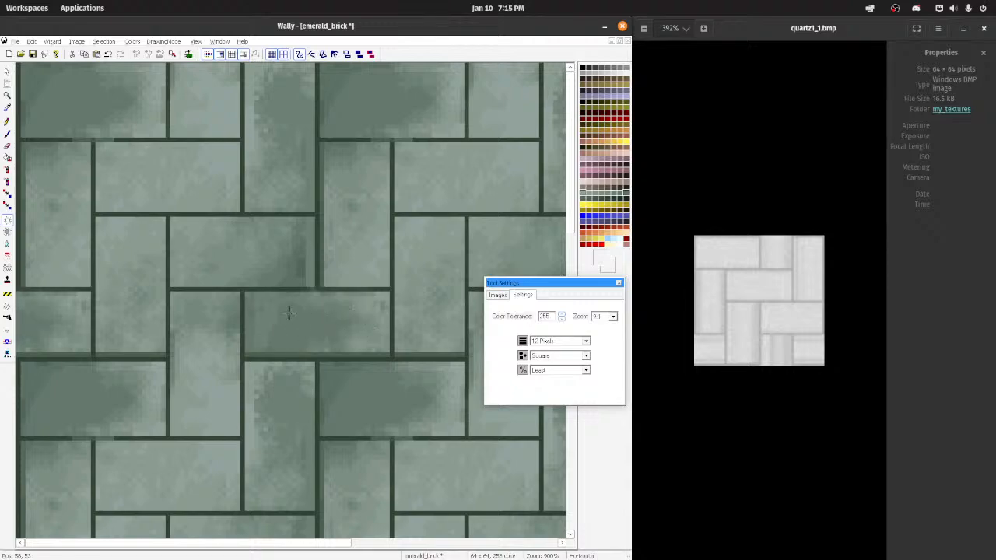
scroll(202, 246, down, 4)
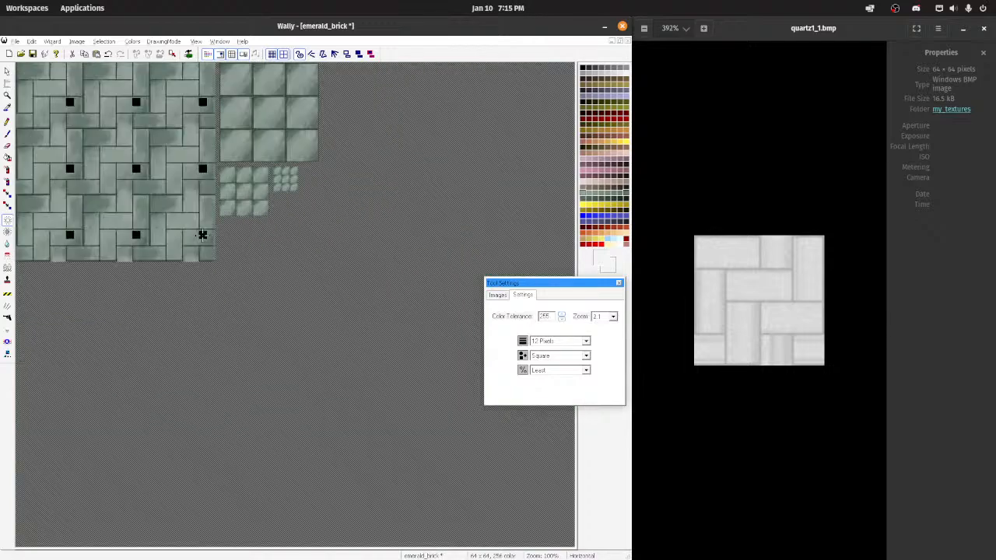
scroll(275, 293, up, 4)
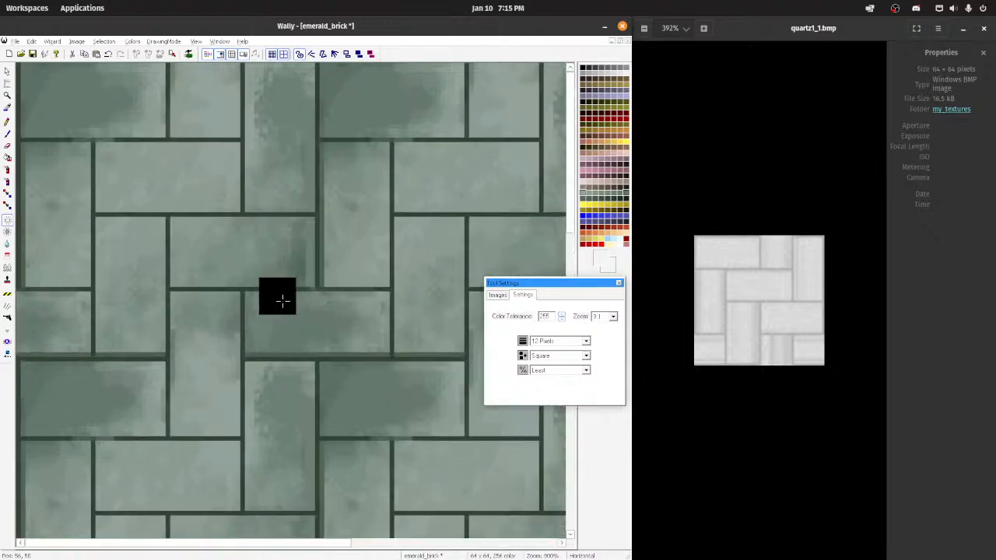
click(298, 347)
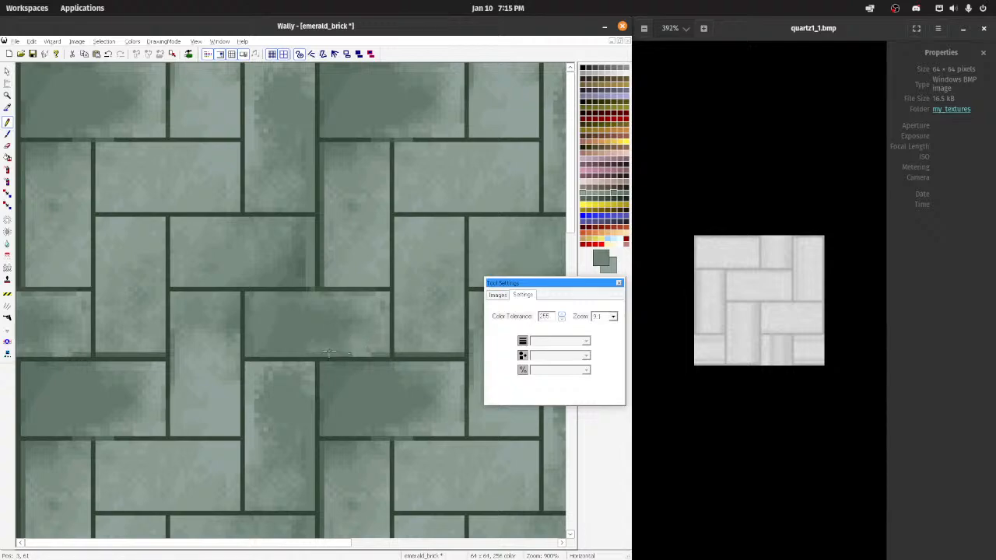
scroll(341, 329, down, 5)
scroll(329, 305, up, 3)
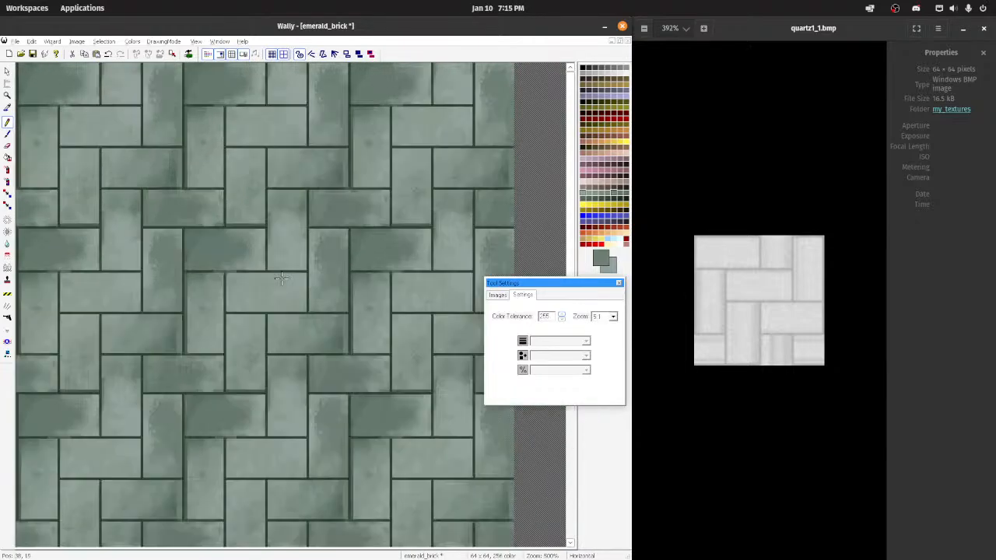
scroll(282, 278, down, 6)
scroll(242, 263, up, 1)
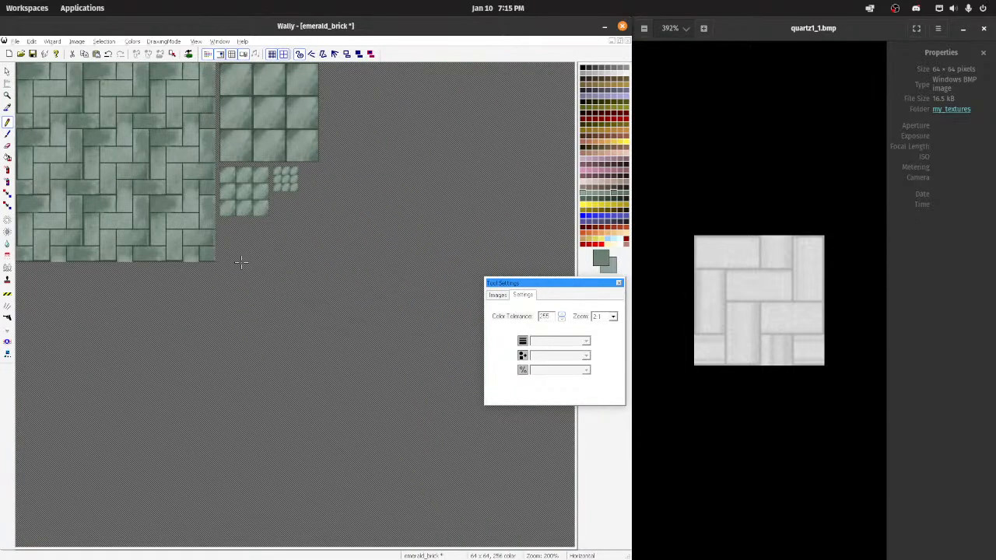
scroll(178, 110, up, 3)
scroll(164, 141, down, 1)
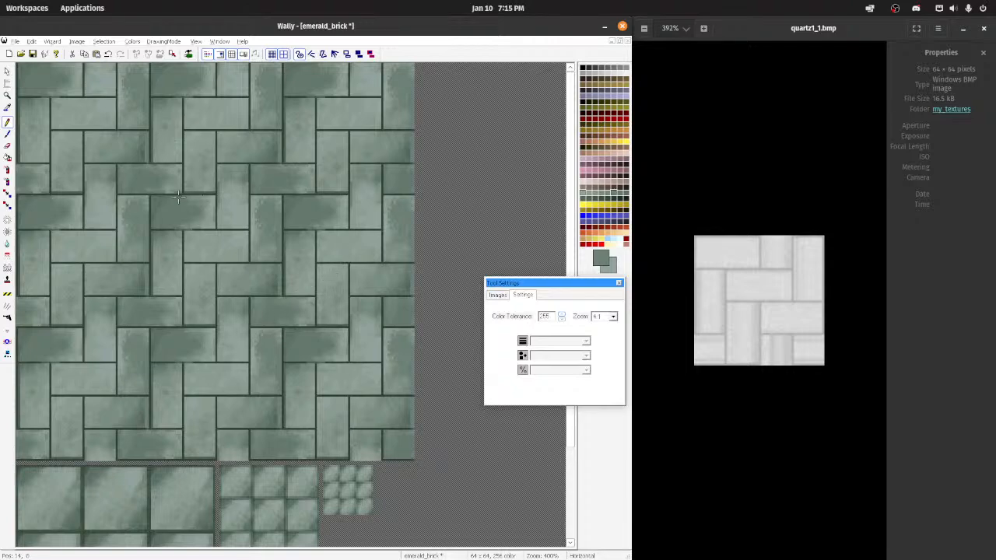
Step: Try pencilling light green doodles on the dark horizontal brick and softening them with the 12-pixel Blend tool at Most, and undo everything
scroll(206, 218, up, 2)
mouse_move(288, 283)
mouse_down()
mouse_move(280, 299)
mouse_move(255, 279)
mouse_move(237, 286)
mouse_up()
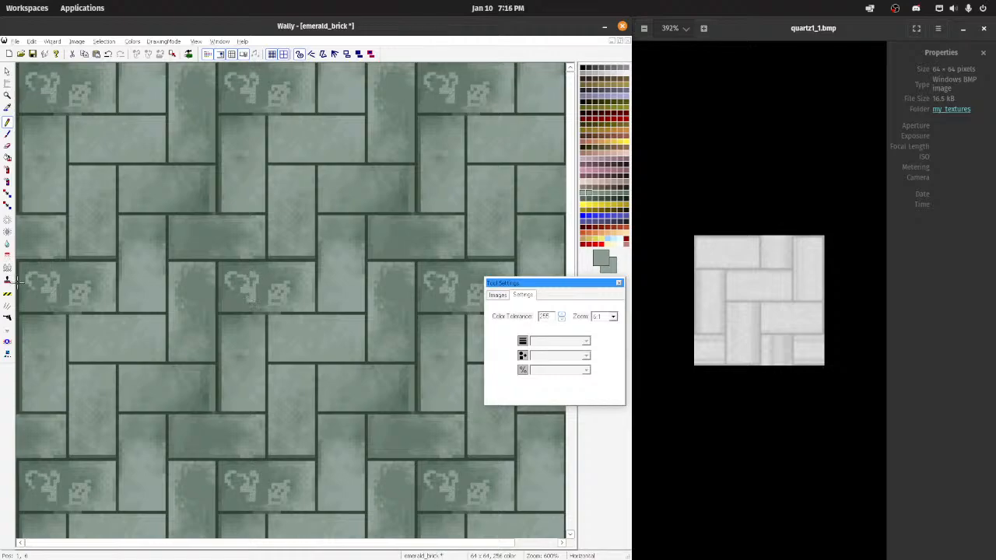
click(7, 243)
drag(223, 296, 281, 292)
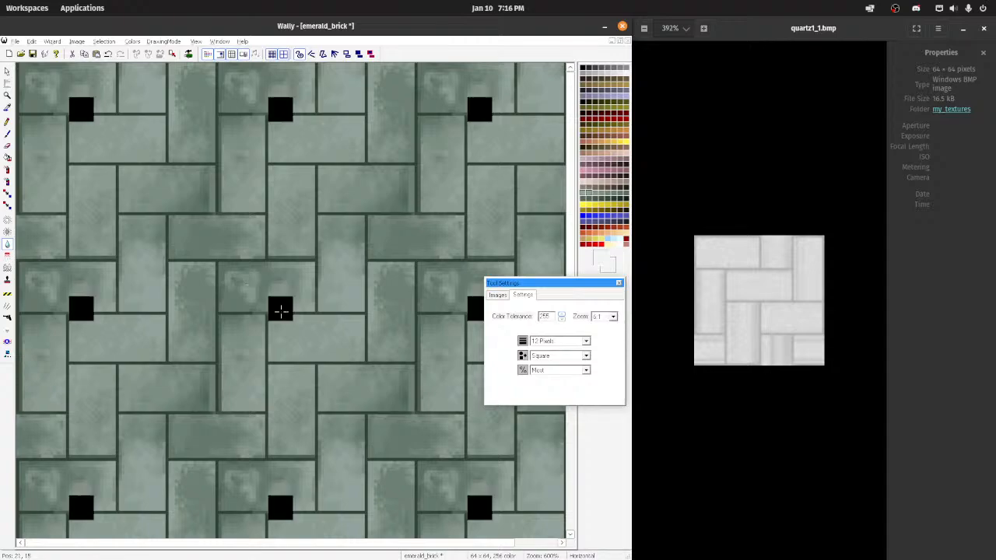
scroll(282, 310, down, 3)
scroll(346, 270, up, 2)
scroll(360, 326, up, 4)
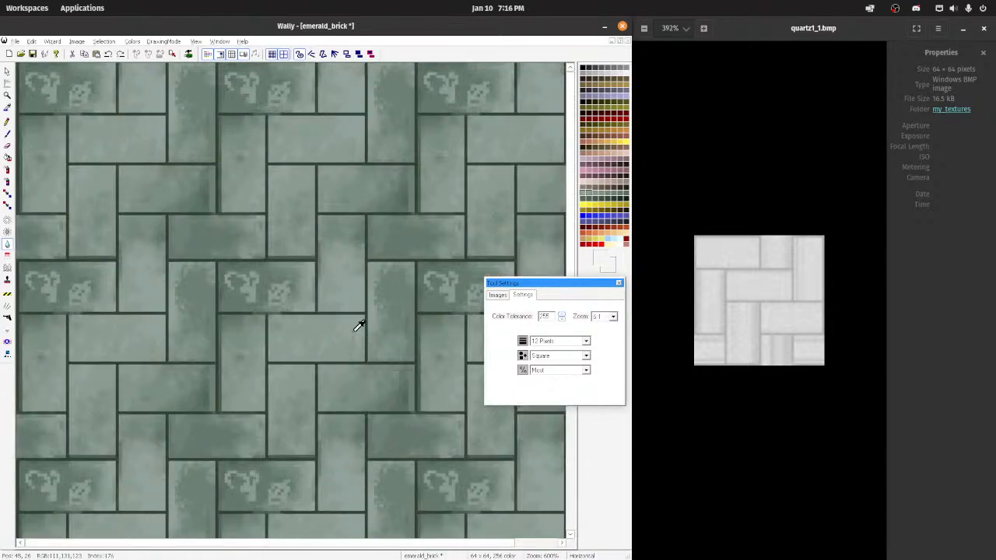
key(ctrl+z)
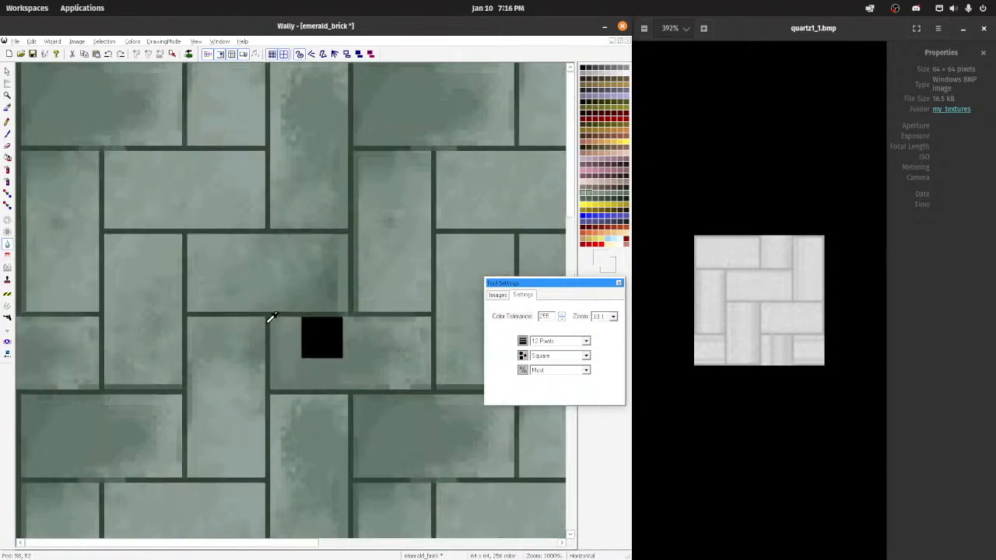
Step: Write a first name in light green pencil on the brick above the horizontal seam and smudge it with the Blend tool at Most
click(7, 108)
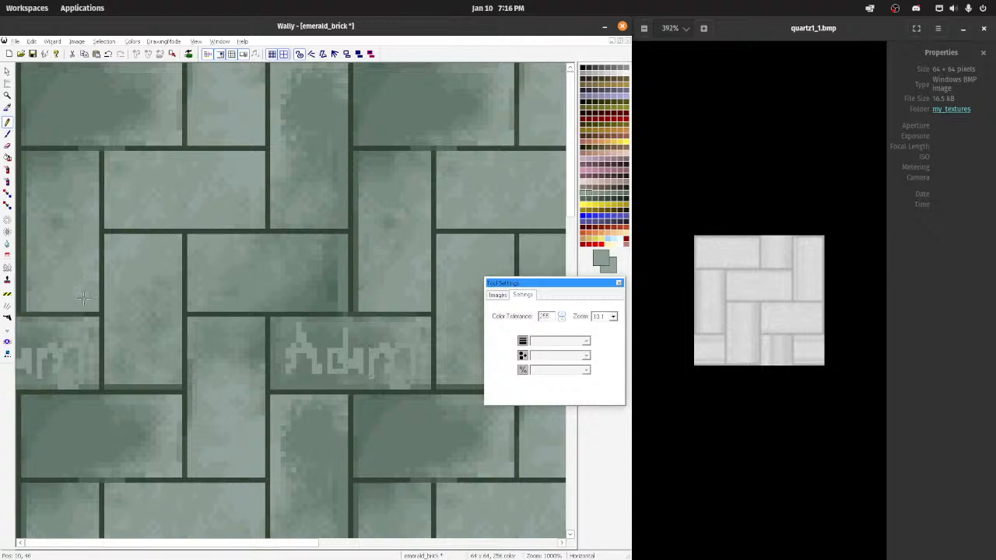
click(7, 246)
mouse_move(321, 344)
mouse_down()
mouse_move(322, 356)
mouse_move(367, 356)
mouse_up()
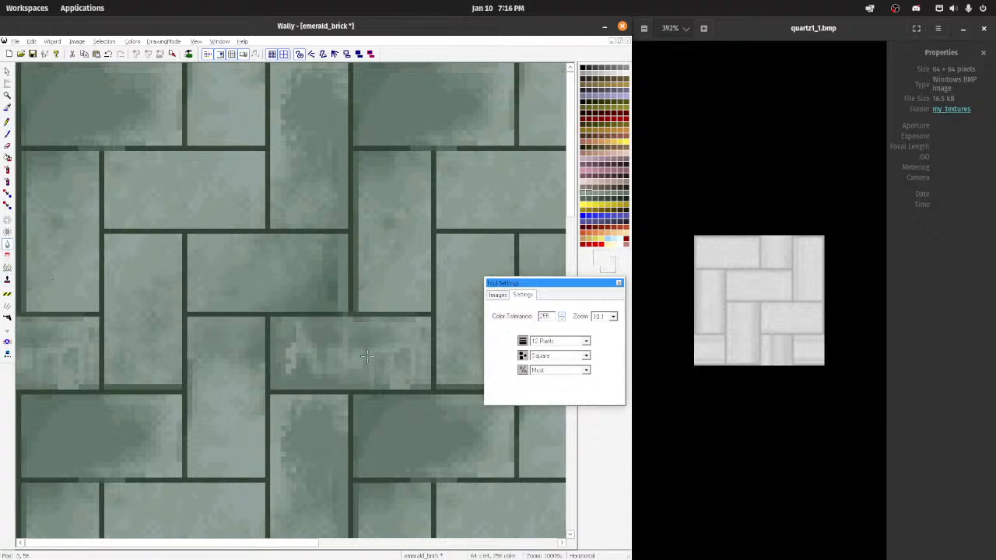
click(304, 368)
scroll(300, 346, down, 4)
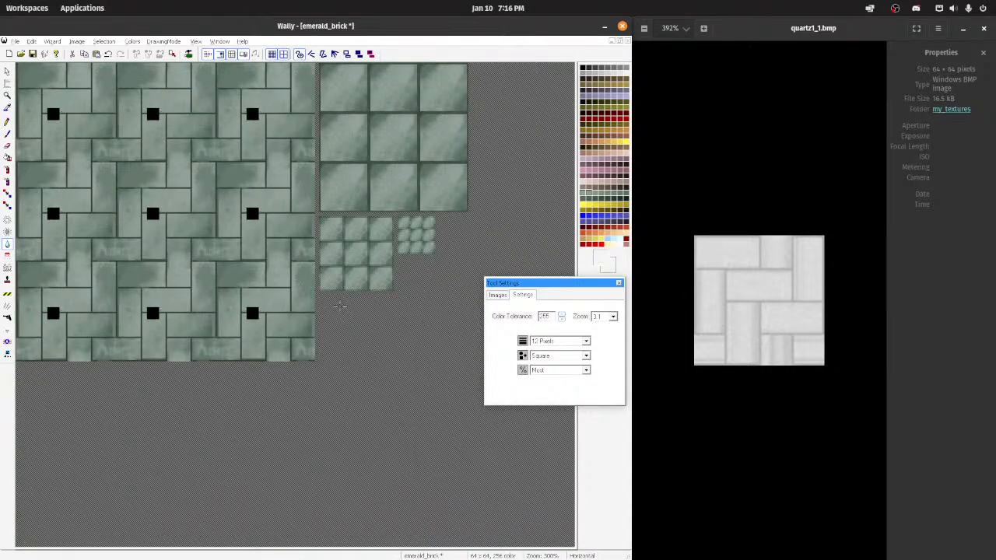
scroll(267, 320, up, 4)
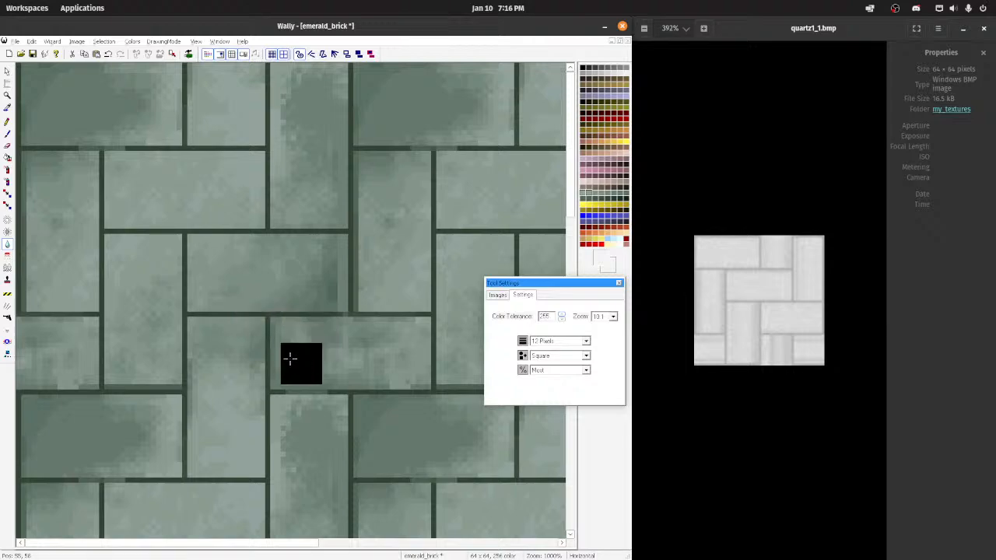
Step: Cover the lettered brick with green using the 12-pixel square airbrush at Medium and smooth it with the Blend tool at Most, repeating once
click(7, 170)
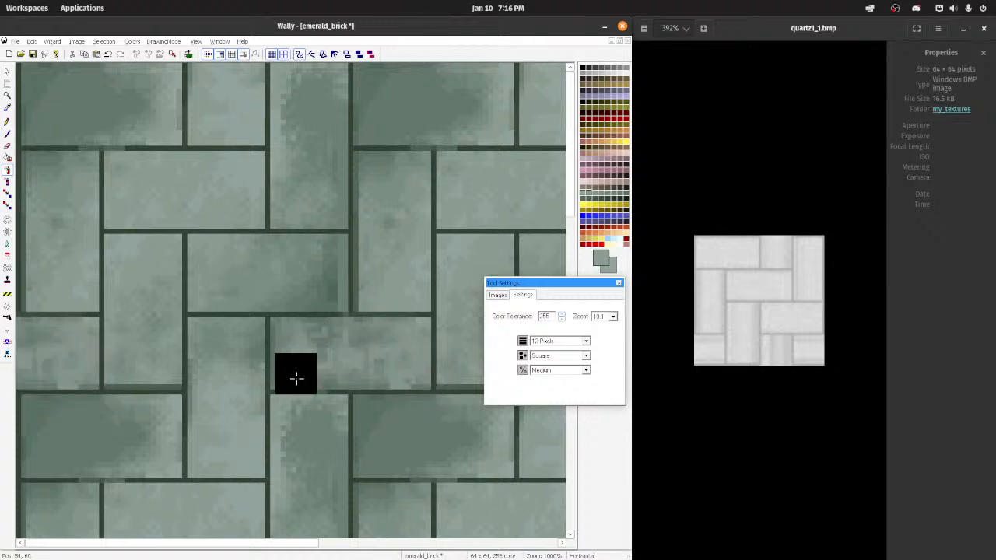
click(7, 244)
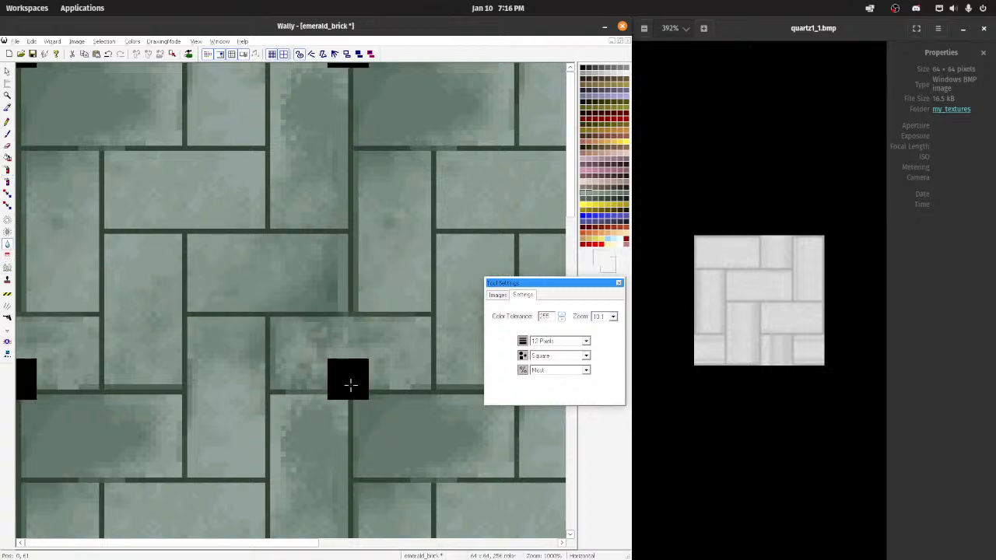
drag(350, 365, 330, 350)
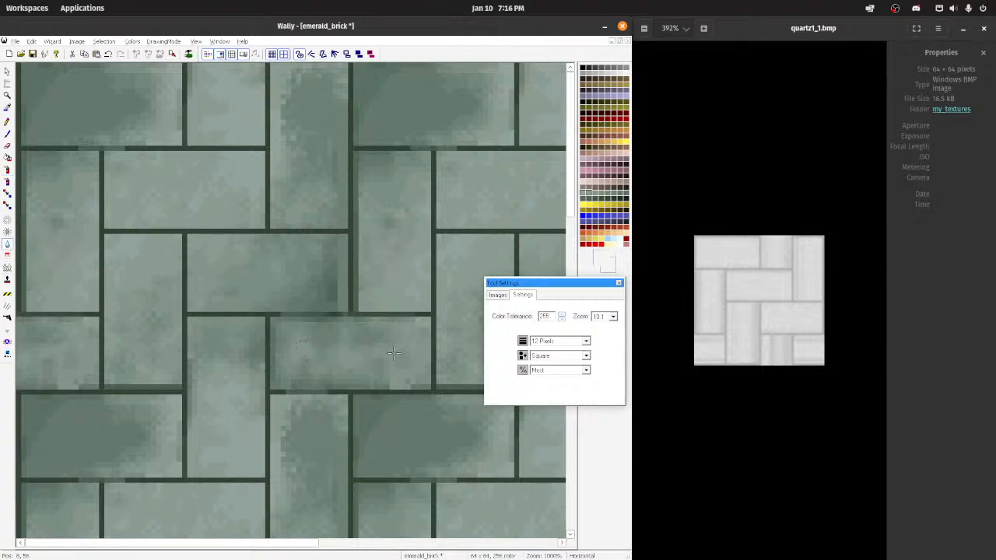
scroll(381, 364, down, 4)
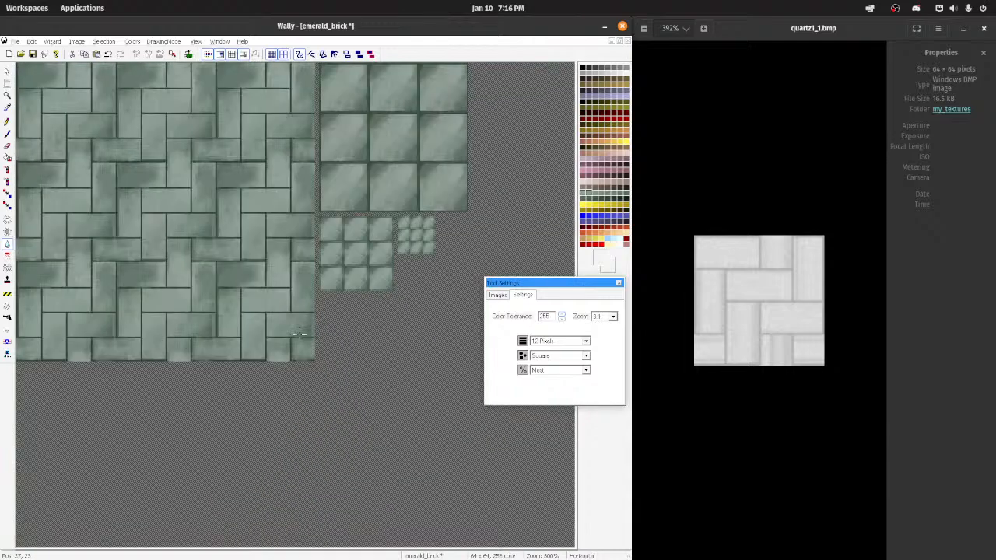
scroll(302, 330, up, 3)
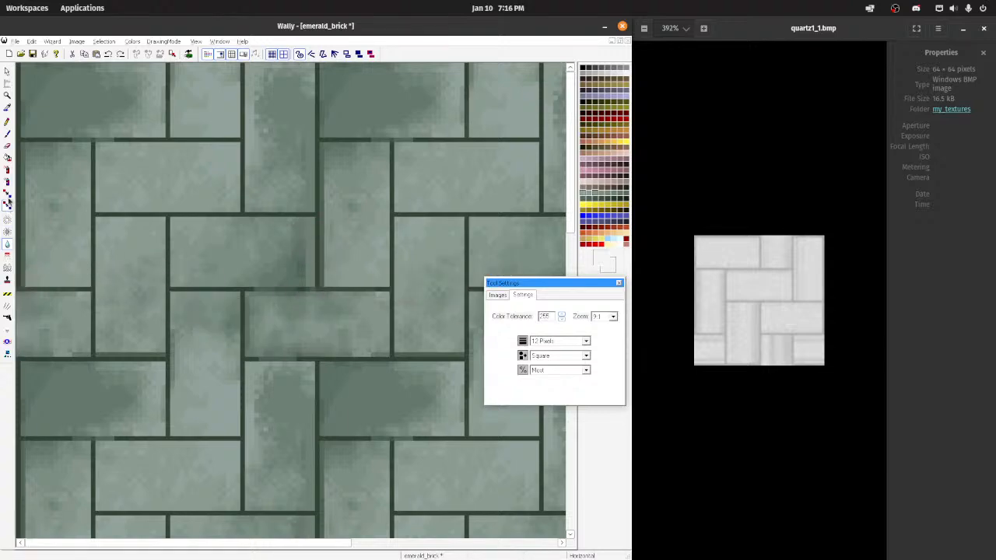
click(8, 171)
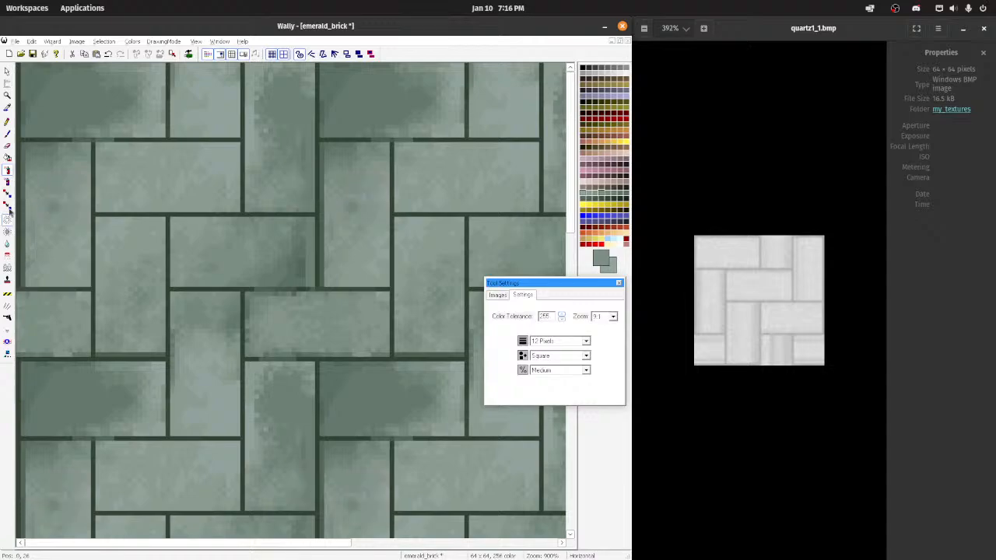
click(7, 244)
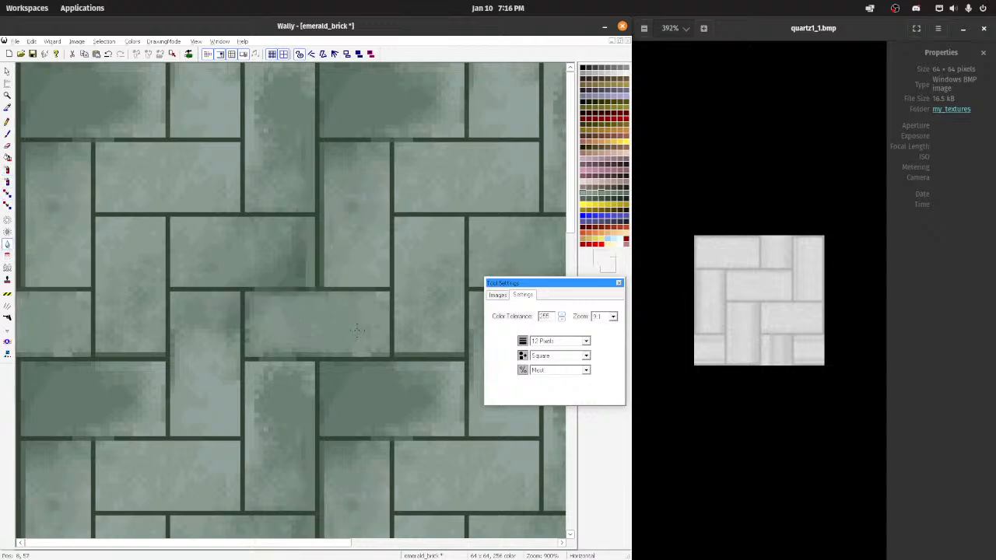
Step: Examine how the shading of the emerald brick bricks repeats across the tiled preview at several magnifications
scroll(321, 321, down, 5)
scroll(259, 278, up, 5)
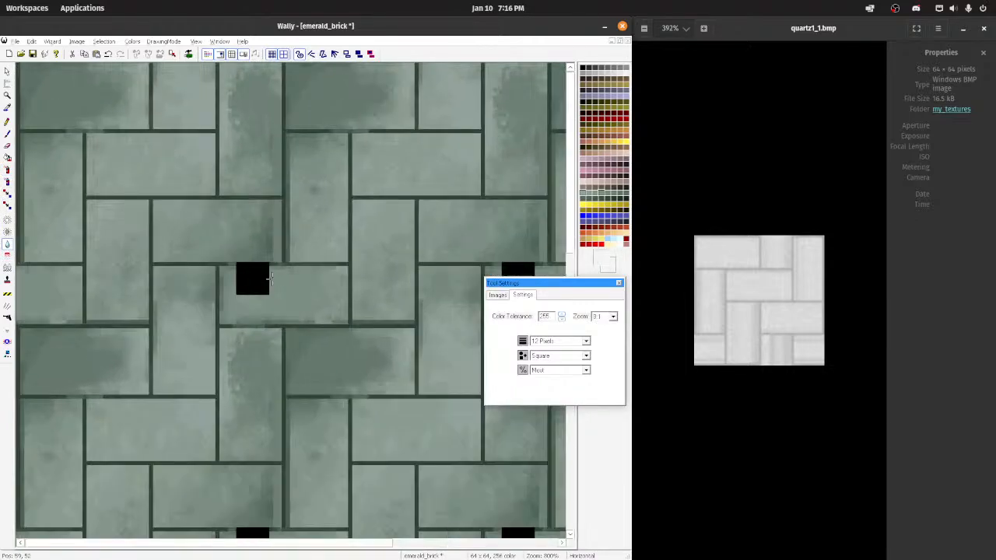
scroll(404, 249, up, 3)
scroll(422, 223, down, 3)
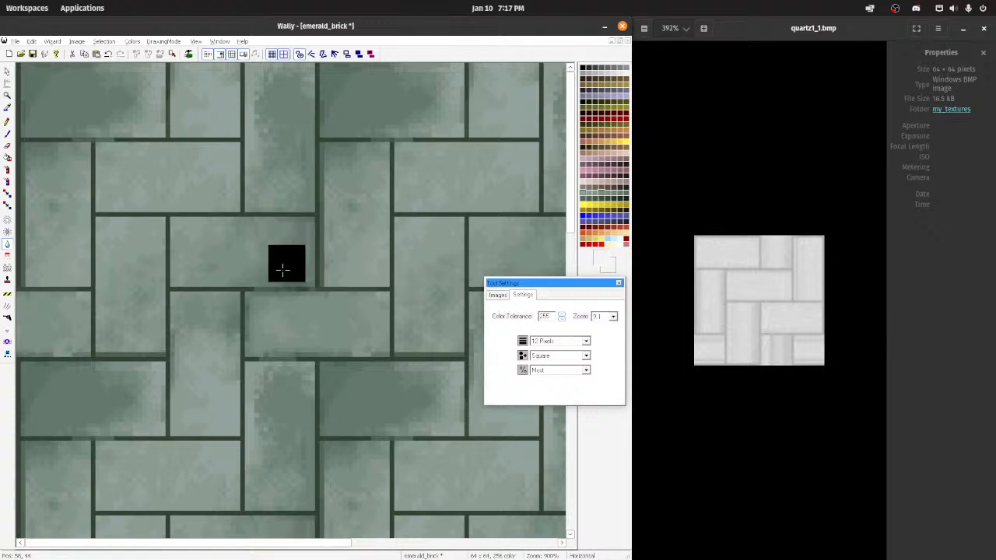
scroll(299, 269, down, 4)
scroll(397, 291, up, 2)
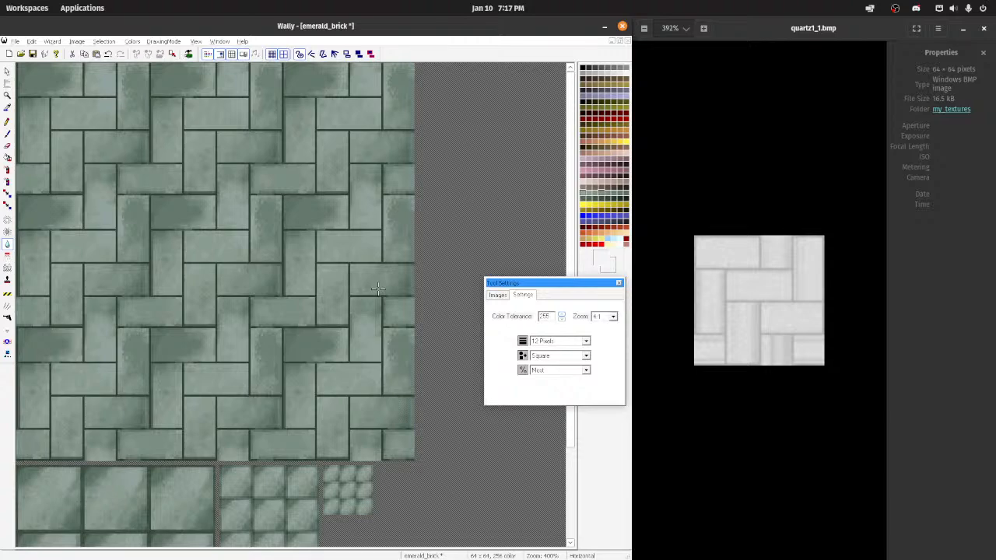
scroll(319, 228, up, 5)
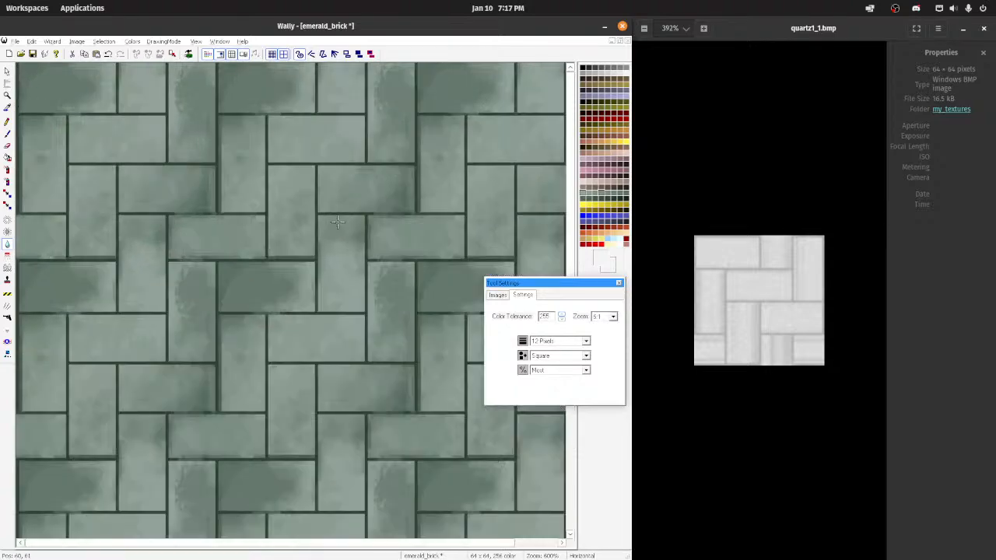
scroll(319, 228, up, 1)
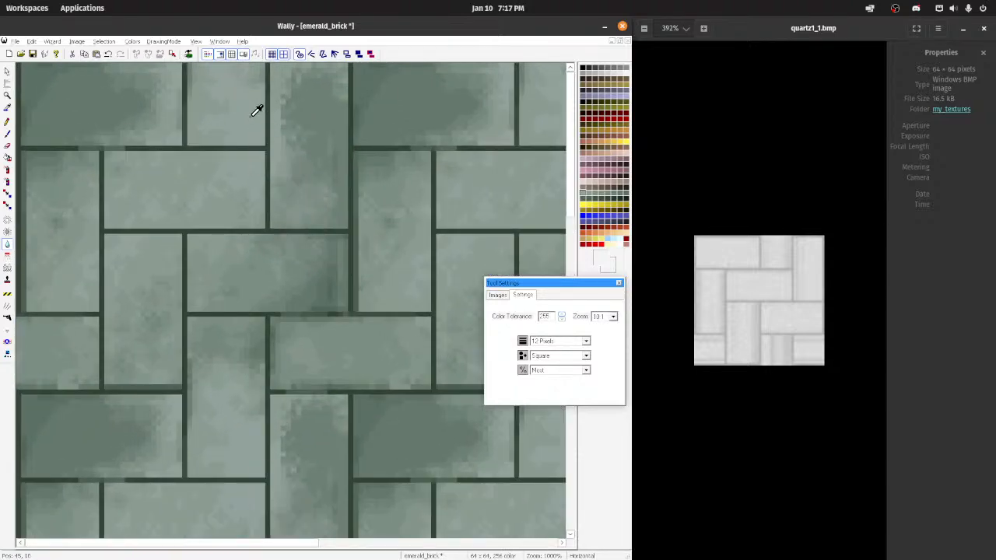
Step: Lighten the dark patches on the upper vertical and horizontal bricks with the 12-pixel square airbrush at Medium in light green sampled from a brick
click(8, 170)
mouse_move(293, 111)
mouse_down()
mouse_move(309, 134)
mouse_move(326, 109)
mouse_move(311, 185)
mouse_move(291, 196)
mouse_up()
mouse_move(158, 84)
mouse_down()
mouse_move(101, 97)
mouse_move(39, 93)
mouse_move(63, 125)
mouse_move(117, 117)
mouse_up()
key(ctrl+z)
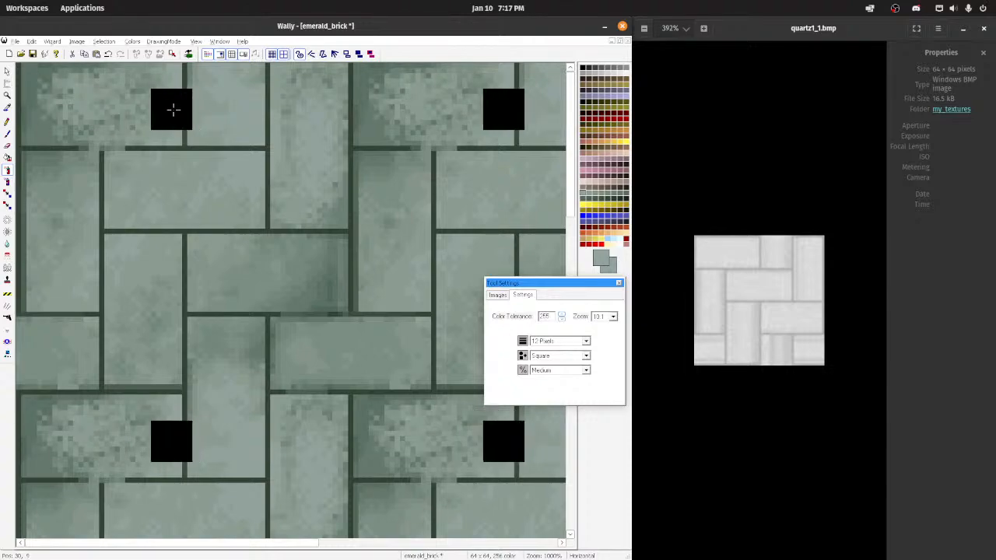
key(ctrl+z)
mouse_move(33, 100)
mouse_down()
mouse_move(140, 103)
mouse_move(107, 128)
mouse_move(63, 124)
mouse_move(134, 109)
mouse_up()
key(ctrl+z)
key(ctrl+z)
key(ctrl+z)
mouse_move(57, 105)
mouse_down()
mouse_move(162, 114)
mouse_move(127, 119)
mouse_move(47, 91)
mouse_move(111, 105)
mouse_move(51, 129)
mouse_up()
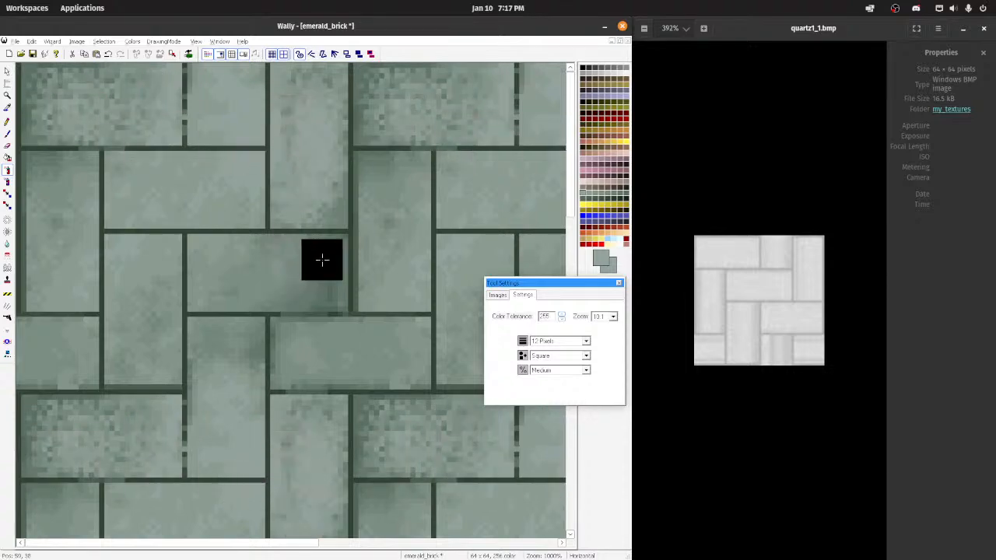
Step: Airbrush light speckles onto the middle and seam horizontal bricks, and smooth the upper and middle horizontal bricks with the 12-pixel Blend tool at Most
scroll(346, 235, down, 6)
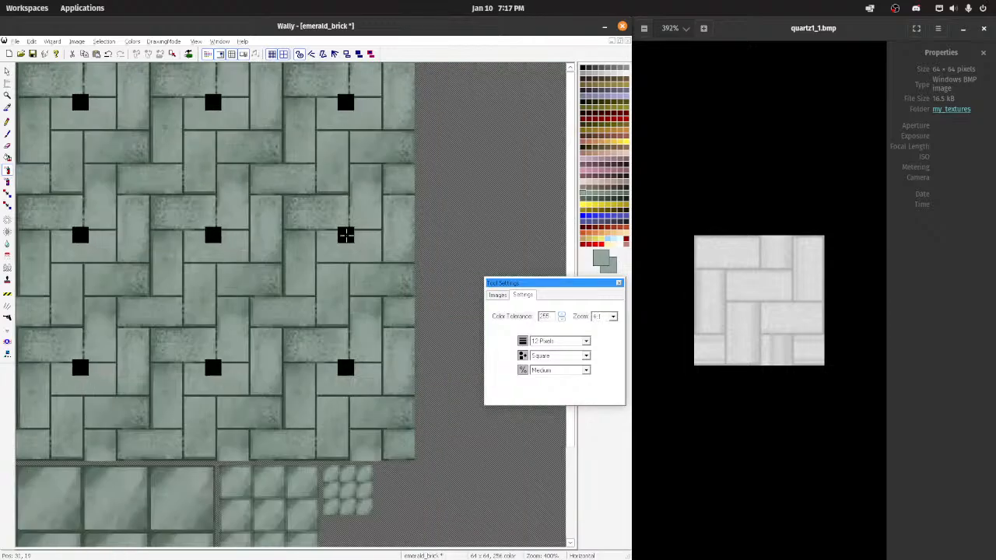
scroll(346, 235, down, 2)
scroll(319, 227, up, 6)
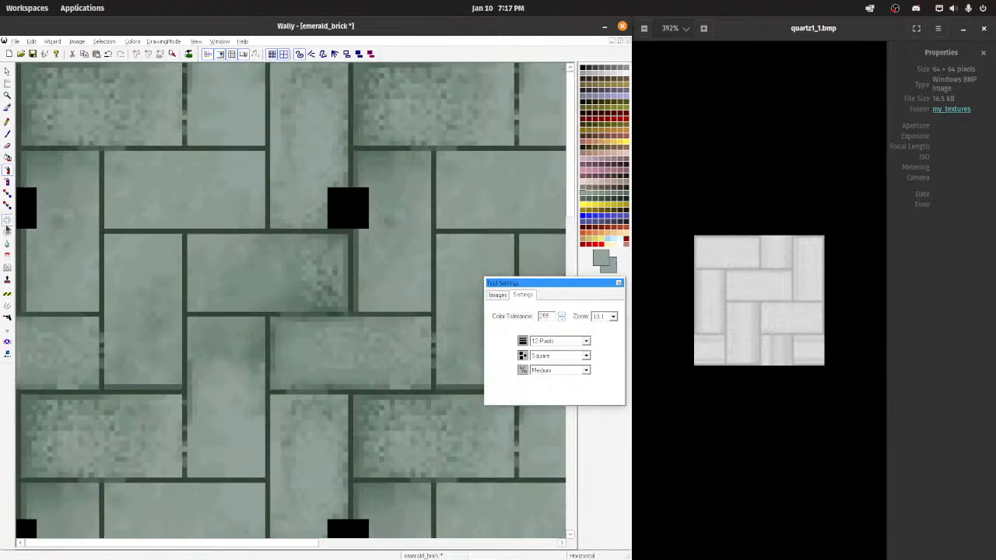
click(7, 244)
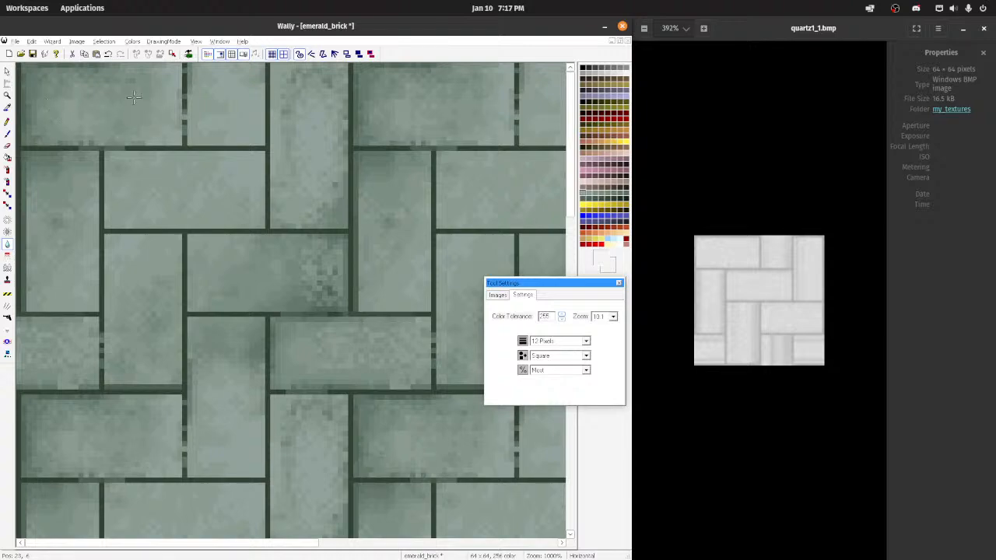
drag(98, 125, 86, 129)
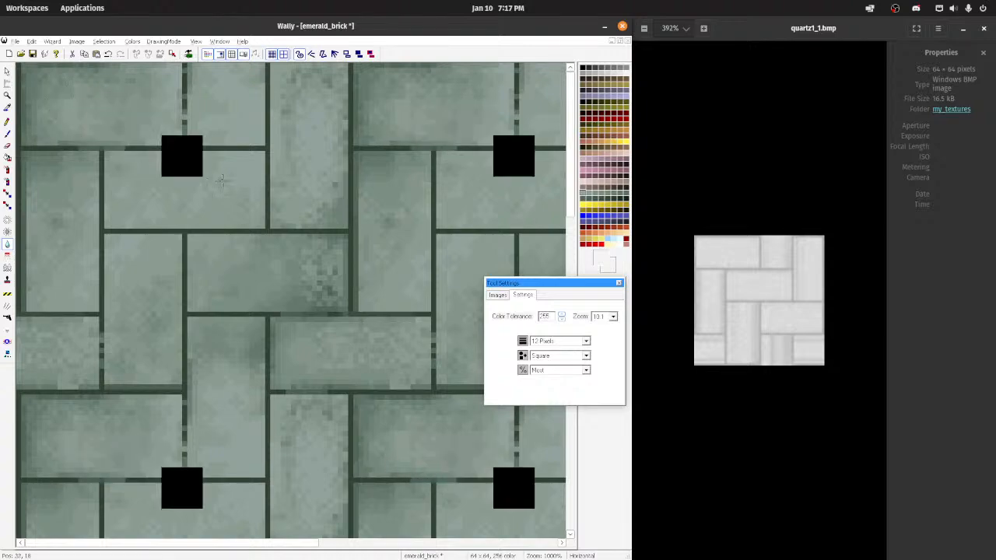
drag(283, 252, 313, 253)
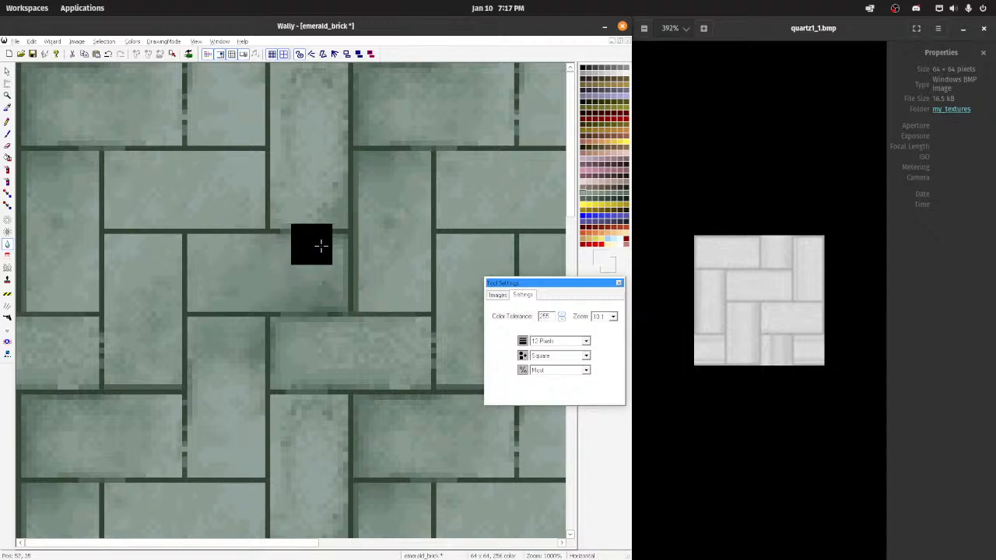
Step: Smooth the speckled horizontal brick at the seam with the 12-pixel Blend tool at Most and check the repeat
scroll(249, 195, down, 3)
scroll(259, 199, down, 2)
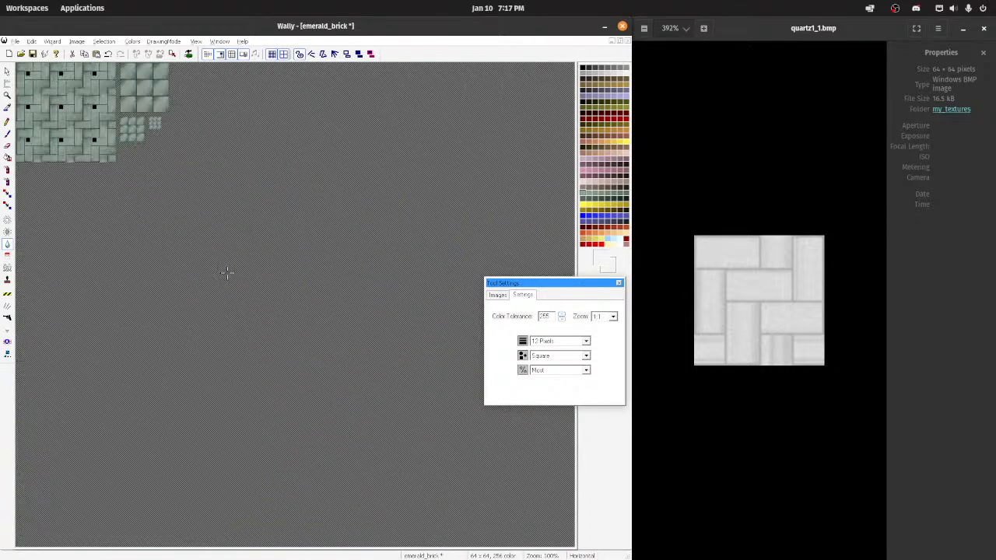
scroll(227, 271, up, 3)
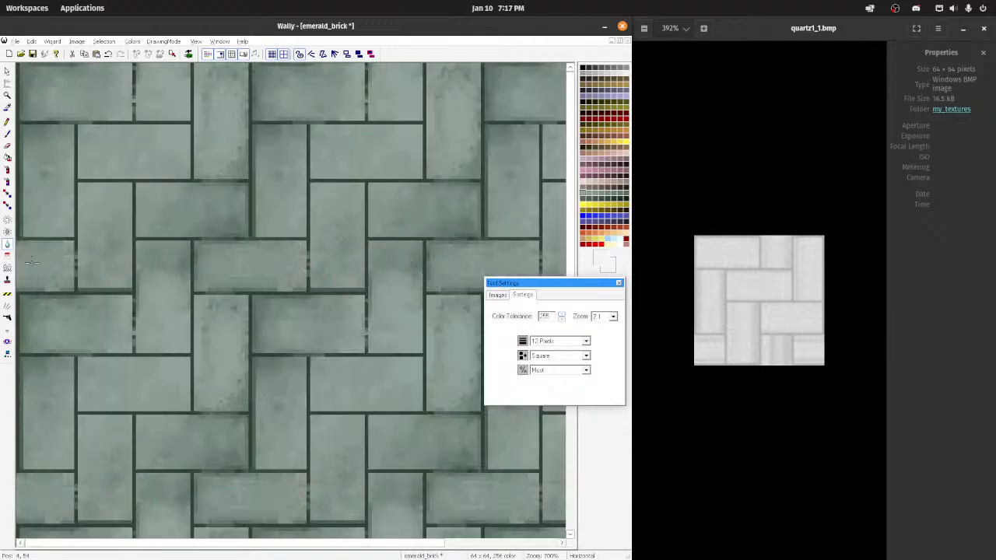
scroll(352, 273, down, 2)
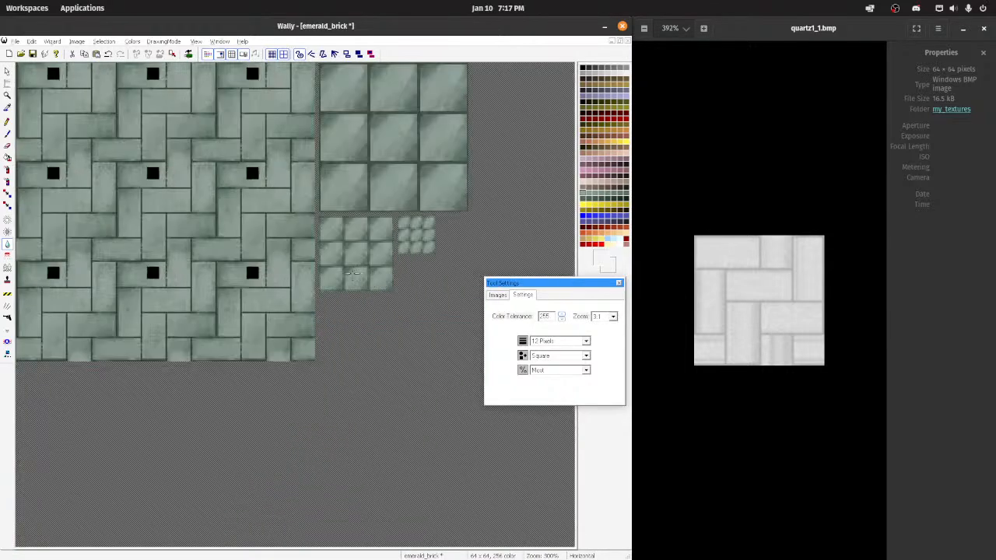
scroll(275, 281, up, 3)
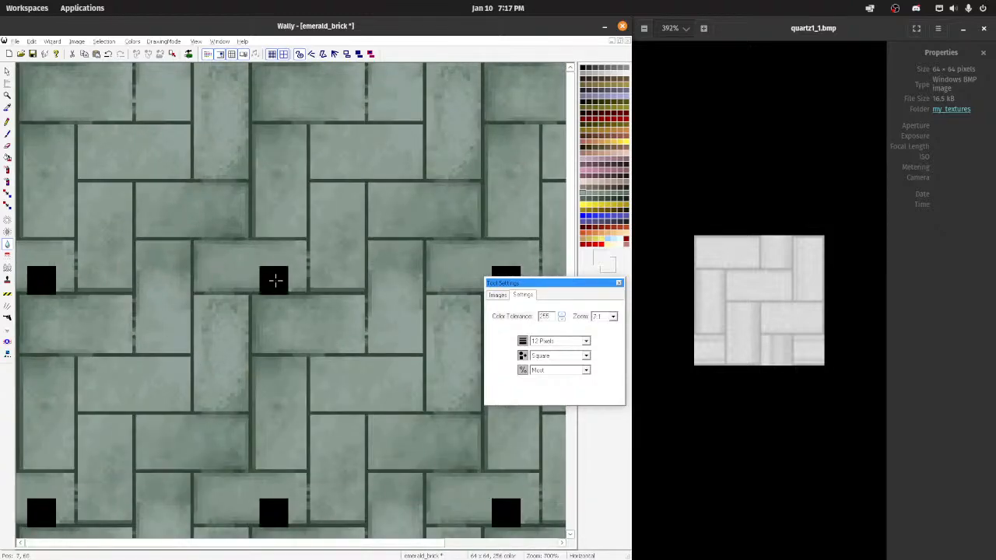
scroll(219, 241, up, 2)
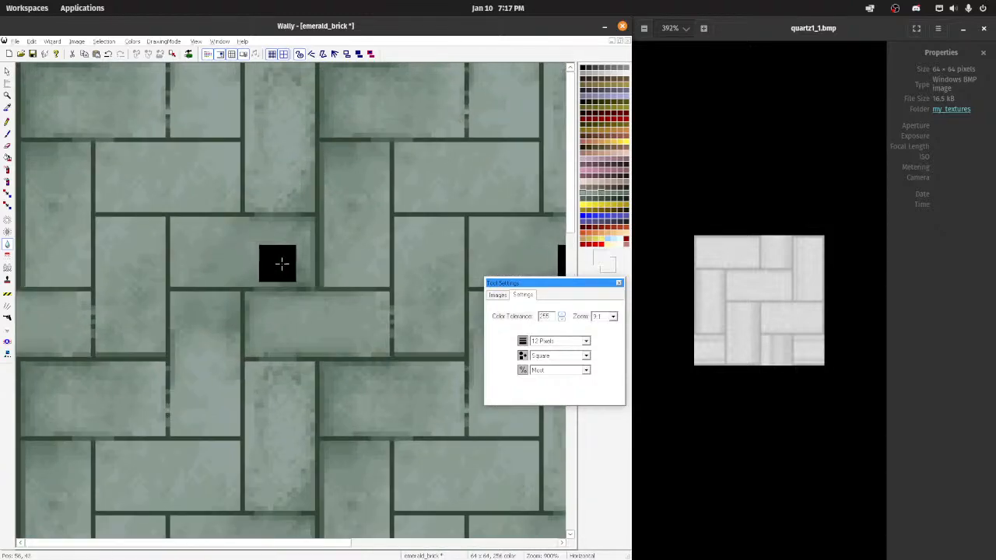
Step: Cover the middle horizontal brick with darker green using the 12-pixel square airbrush at Medium
click(7, 170)
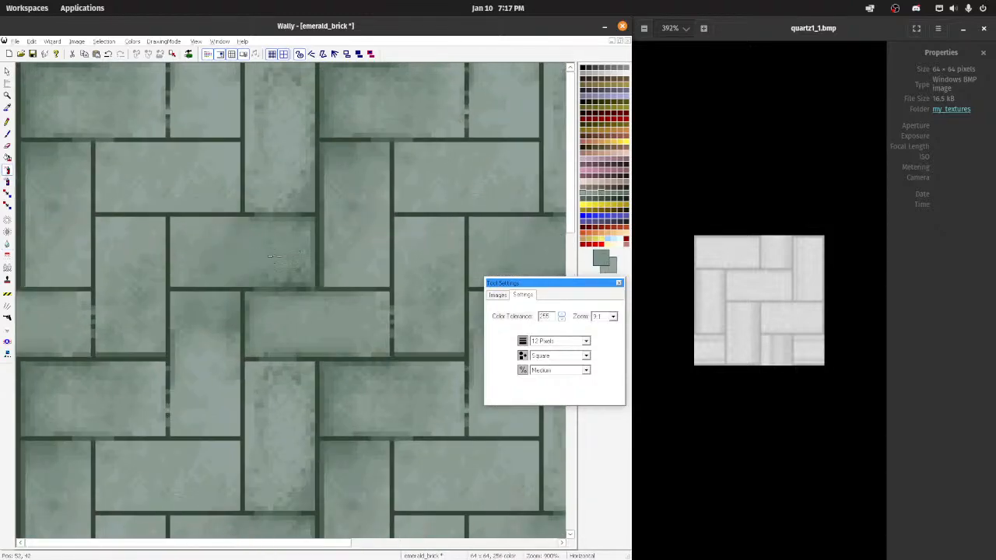
click(274, 257)
scroll(264, 260, down, 4)
scroll(273, 256, up, 3)
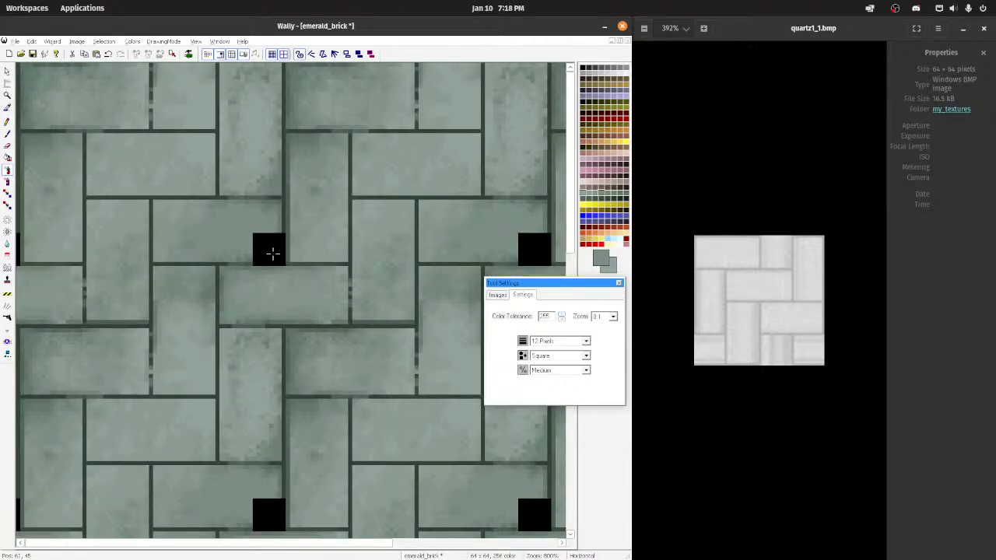
key(ctrl+z)
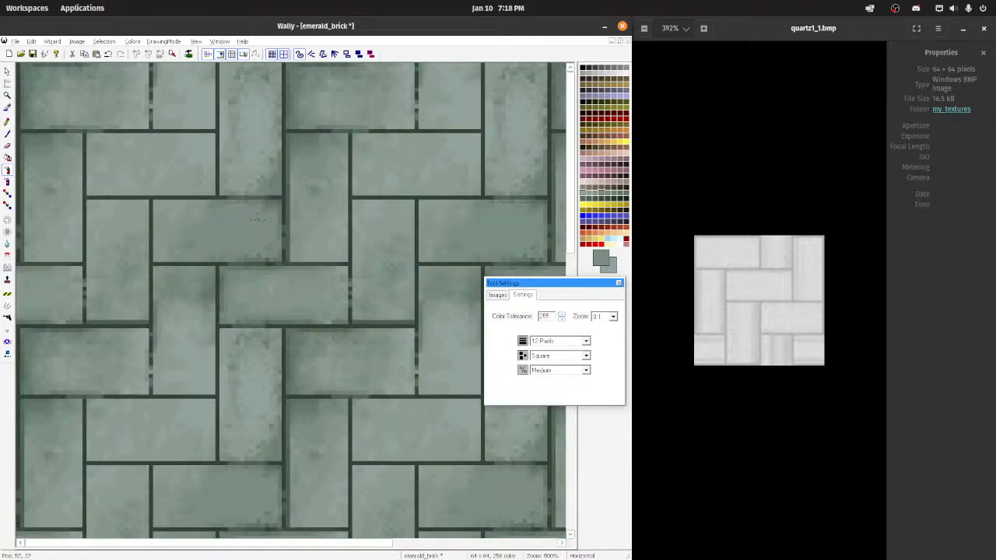
click(231, 238)
scroll(233, 238, down, 3)
scroll(355, 266, up, 4)
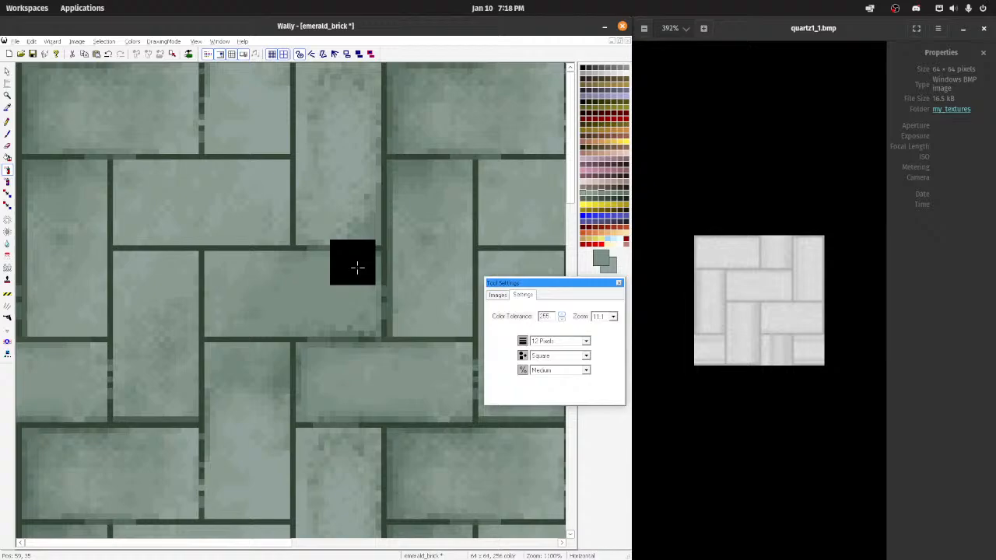
Step: Soften the airbrushed middle horizontal brick with the 12-pixel Blend tool at Most and check the tiled result
click(9, 248)
drag(283, 306, 325, 287)
scroll(334, 306, down, 5)
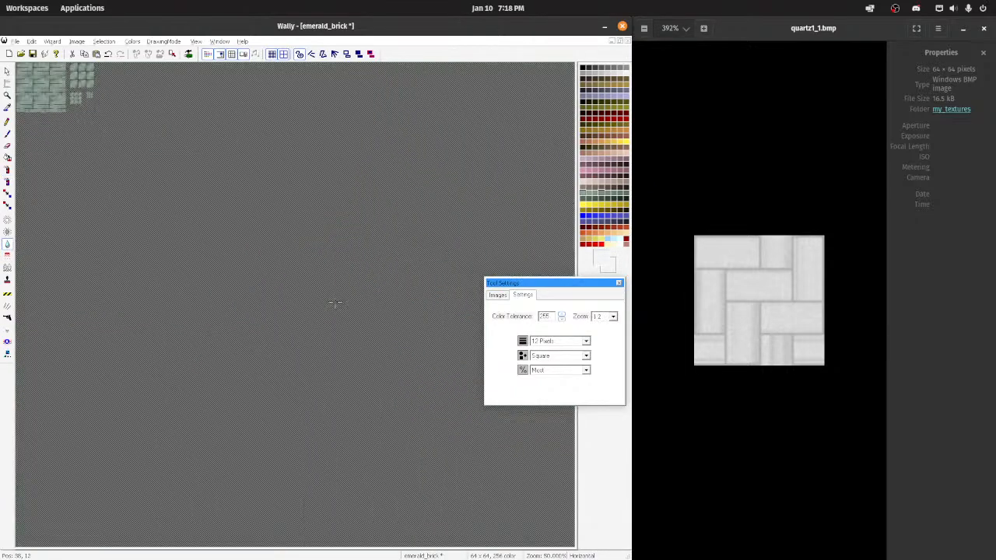
scroll(334, 303, up, 2)
scroll(335, 303, down, 2)
scroll(332, 298, up, 5)
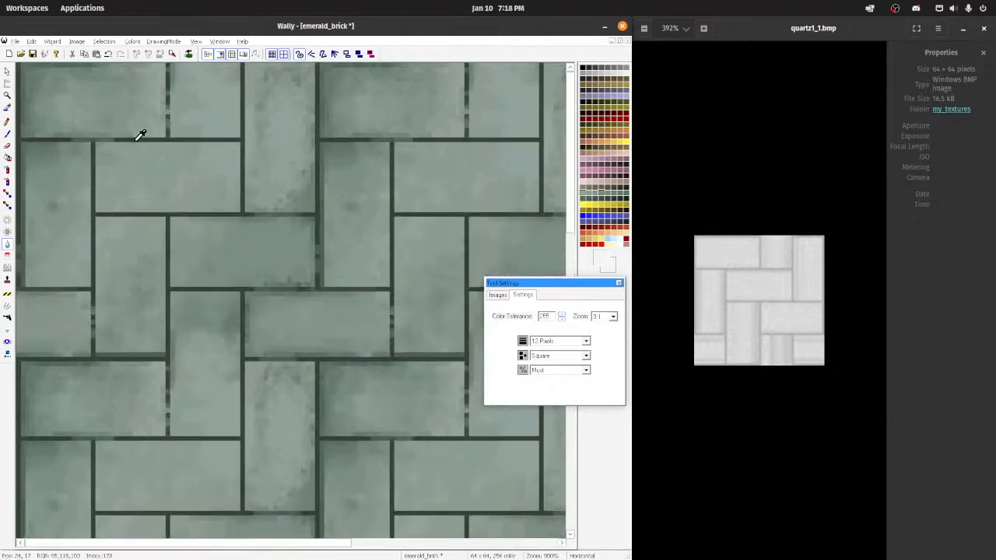
Step: Redraw the broken mortar lines with the pencil in dark green sampled from the mortar, and save the texture
click(137, 140)
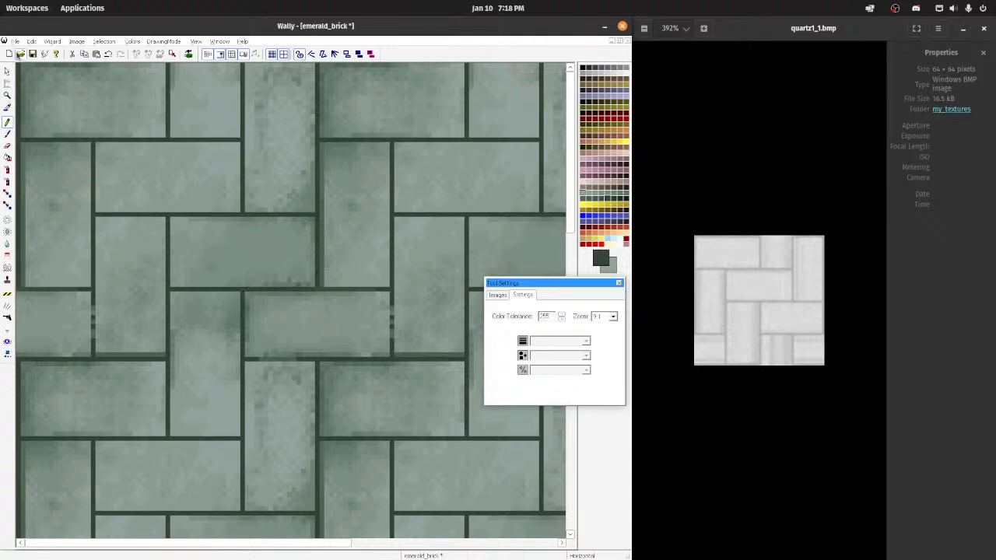
click(14, 41)
click(45, 97)
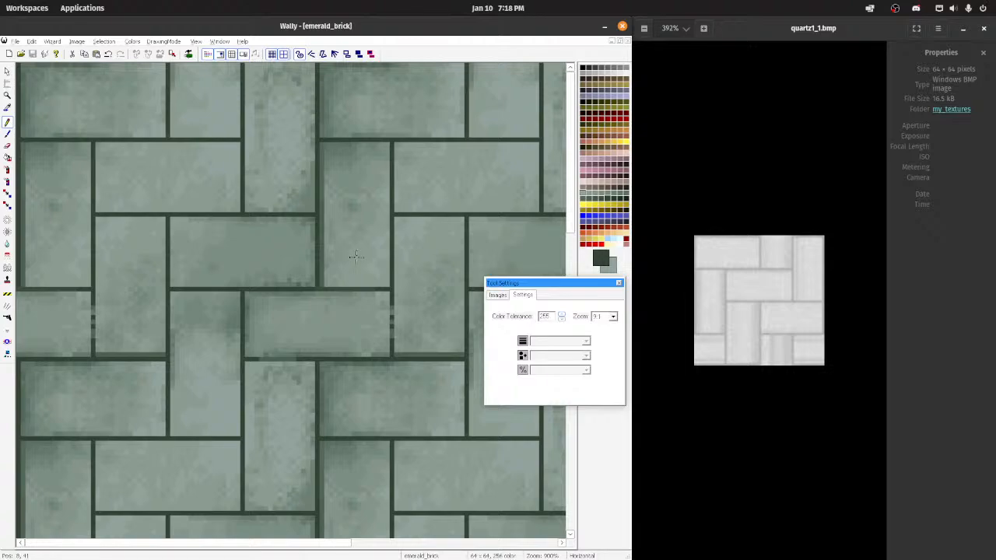
Step: Look at the files in the my_textures folder in the file manager and return to Wally
click(14, 41)
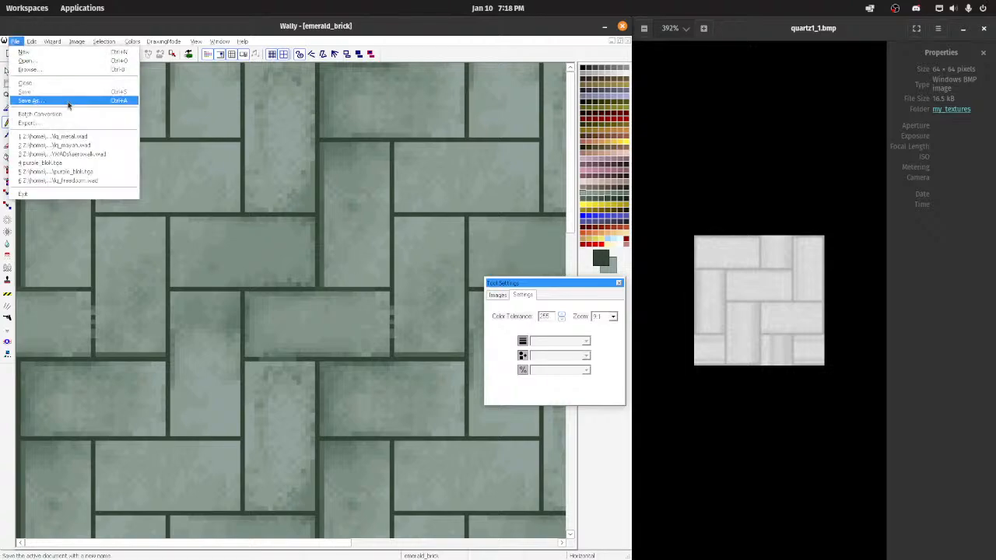
click(482, 540)
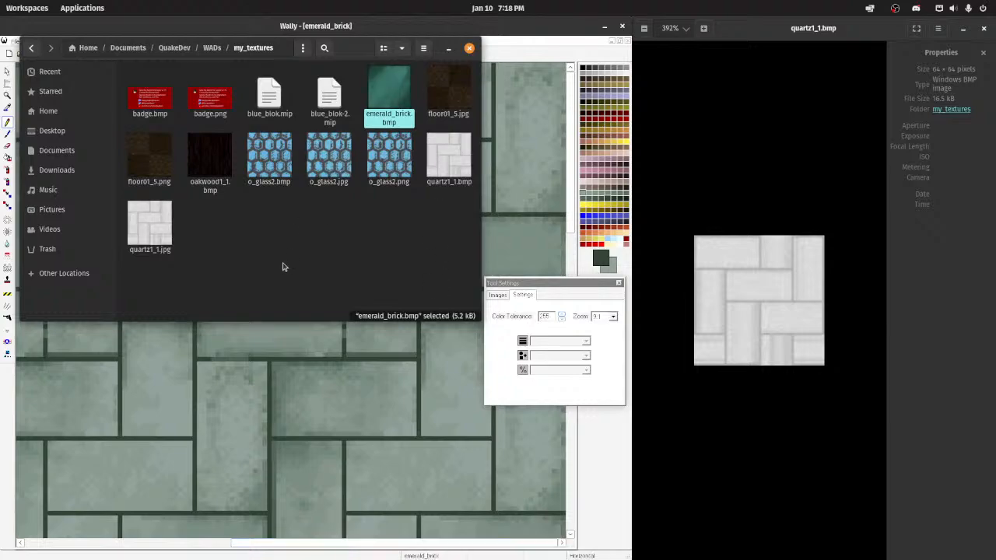
click(274, 32)
Step: Try scribbling dark green pencil lines across the upper bricks and undo them
mouse_move(31, 66)
mouse_down()
mouse_move(45, 135)
mouse_move(283, 194)
mouse_move(283, 172)
mouse_up()
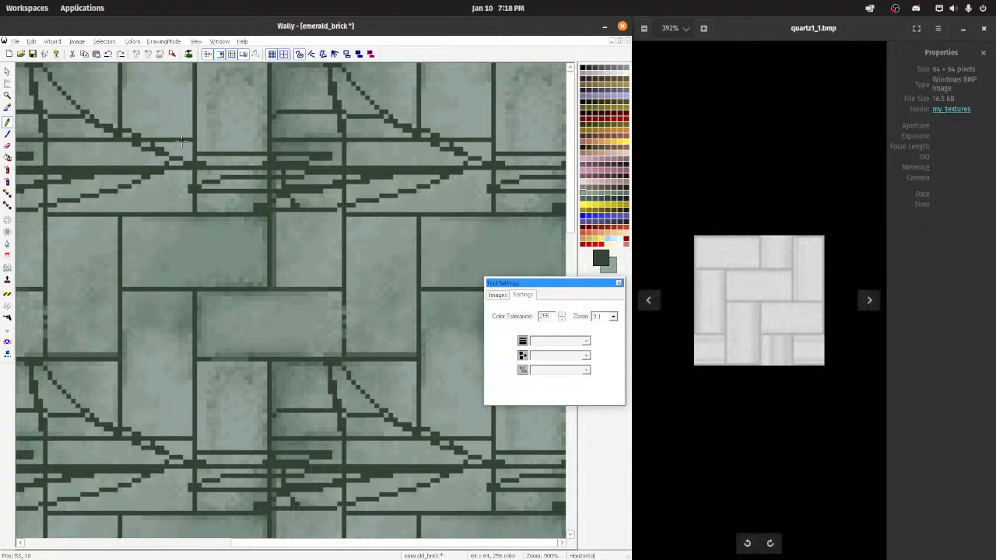
click(23, 39)
click(45, 54)
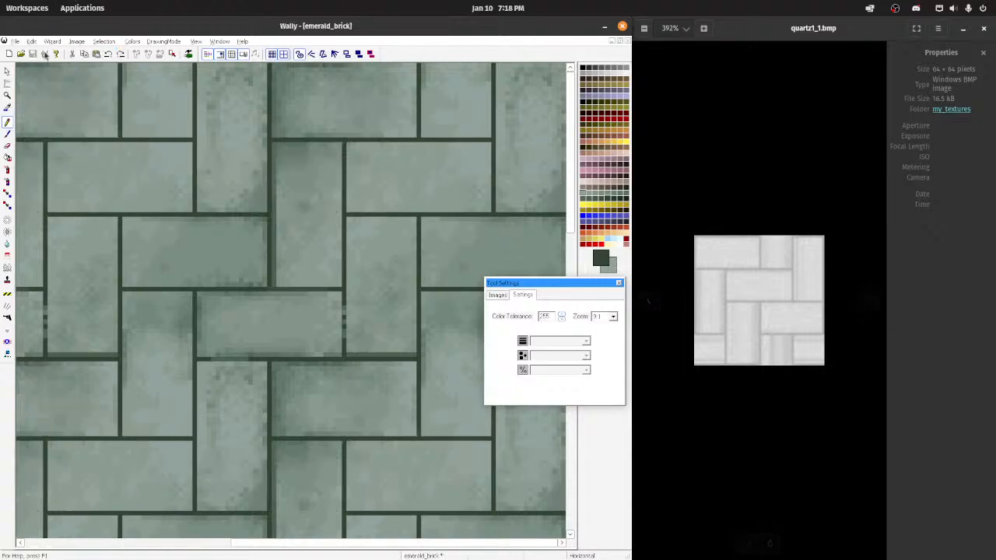
Step: Close the gaps in the vertical mortar line at the end of the seam's horizontal brick with the dark green pencil
scroll(286, 221, down, 6)
scroll(312, 228, up, 5)
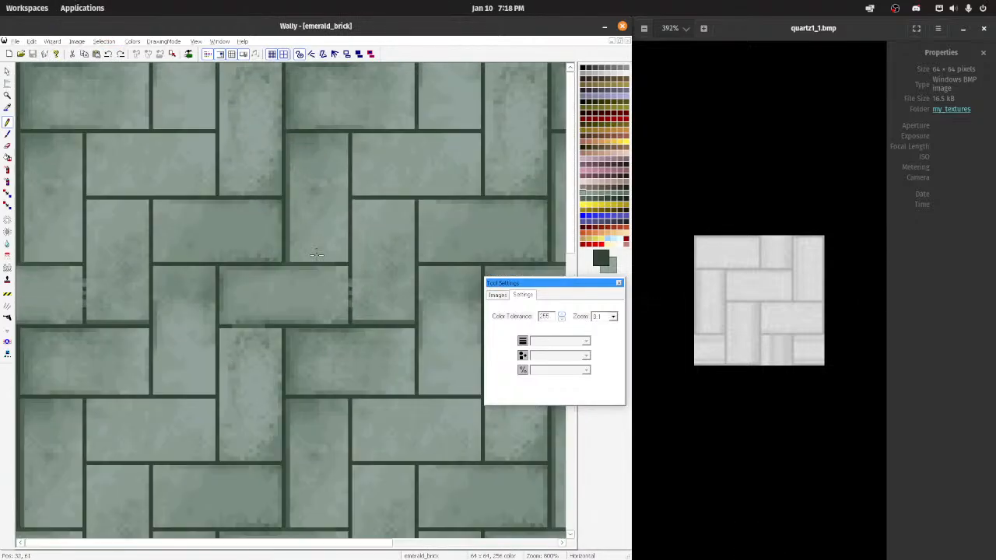
click(350, 288)
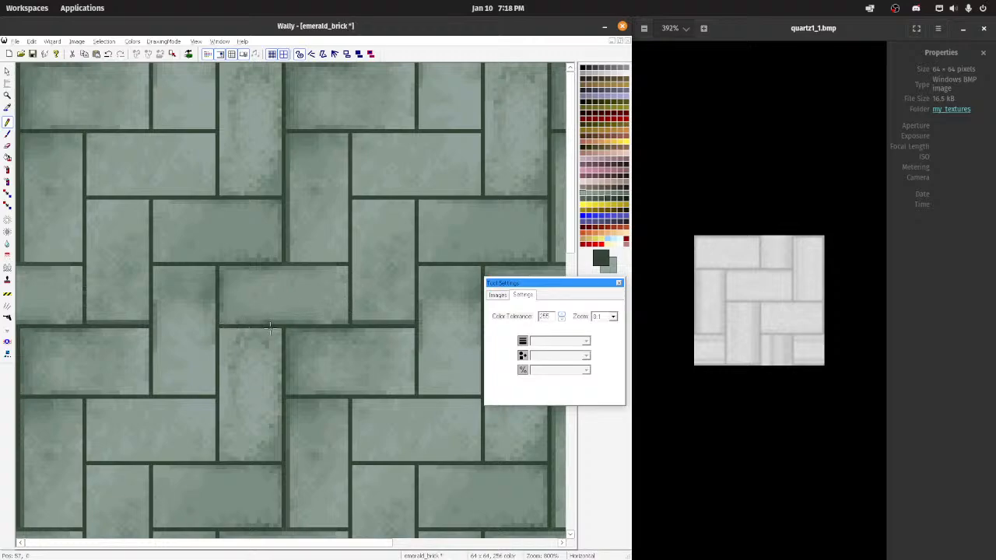
Step: Soften the speckled shading on the vertical brick with the 12-pixel square Blend tool at Most, undoing the first stroke, and check the tiling
scroll(372, 276, down, 5)
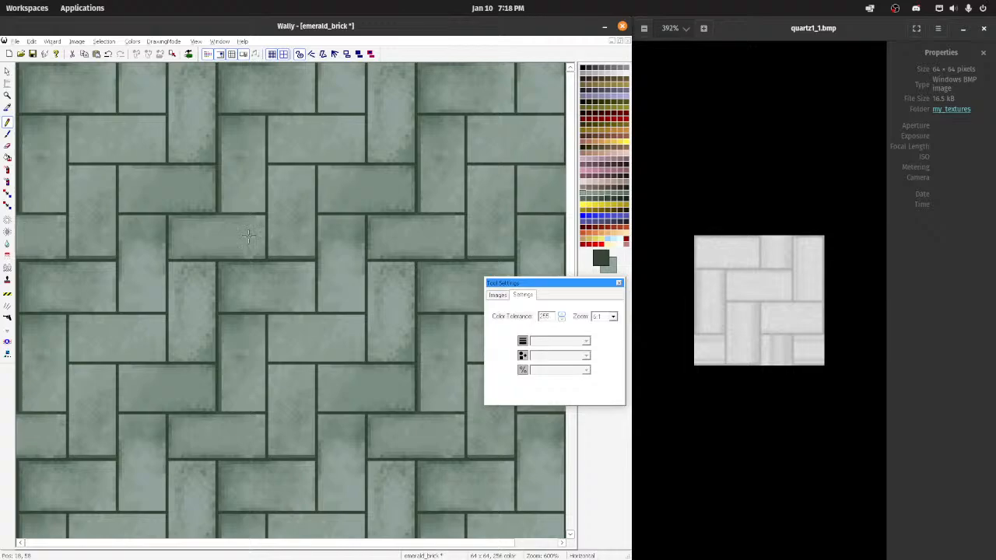
click(7, 243)
click(399, 299)
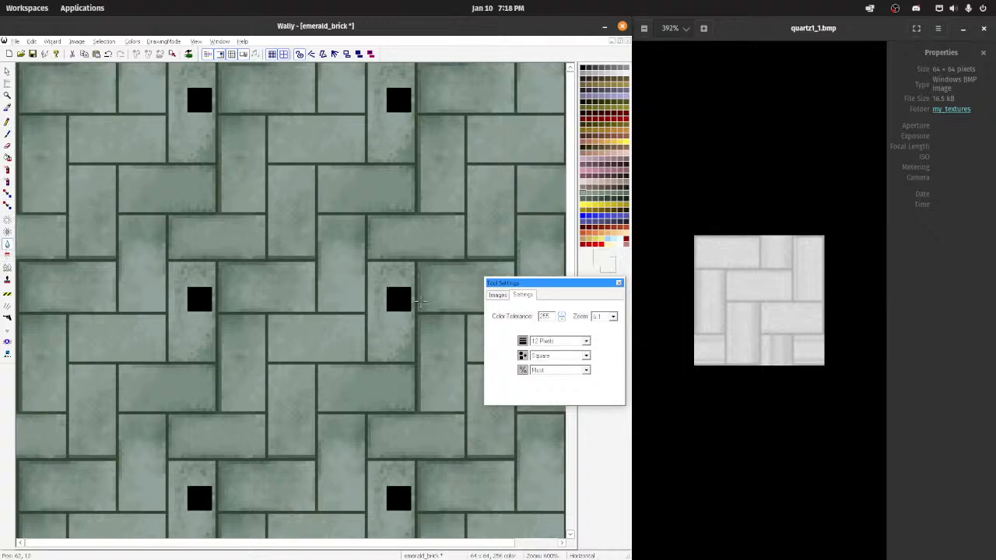
key(ctrl+z)
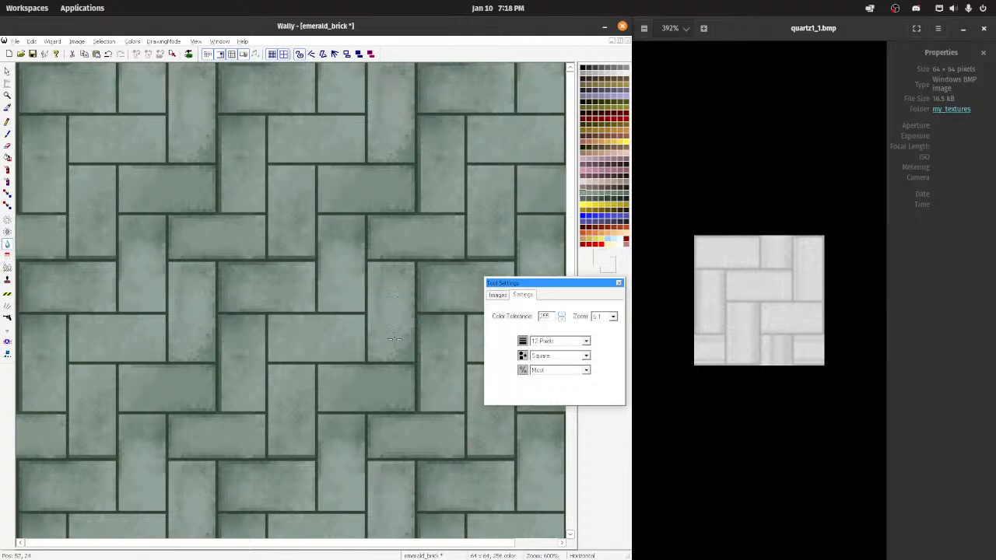
mouse_move(392, 343)
mouse_down()
mouse_move(309, 284)
mouse_move(85, 287)
mouse_move(316, 301)
mouse_up()
scroll(389, 343, down, 4)
scroll(315, 299, up, 3)
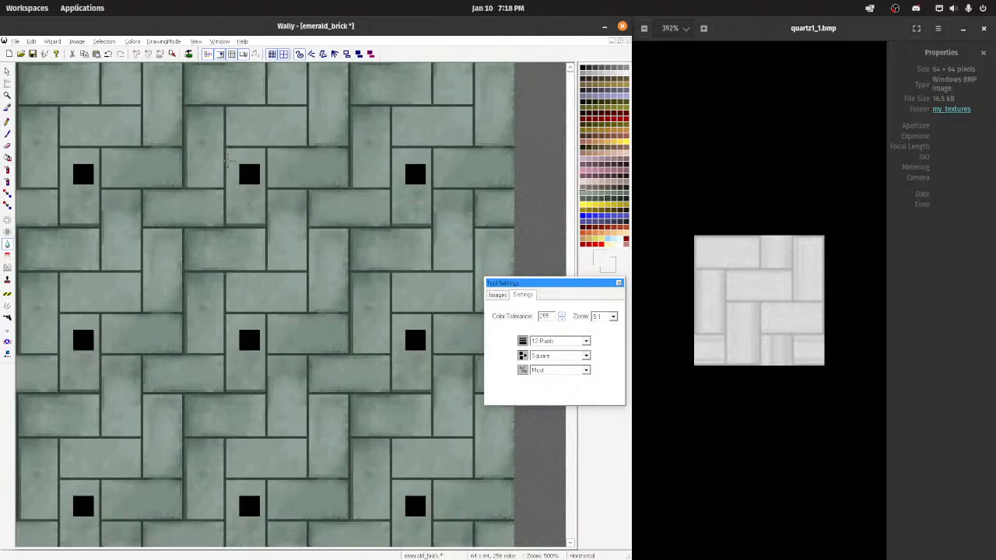
Step: Pencil a one-pixel medium-green shading line along the inner mortar edges of the upper vertical brick at the texture's right side
click(6, 123)
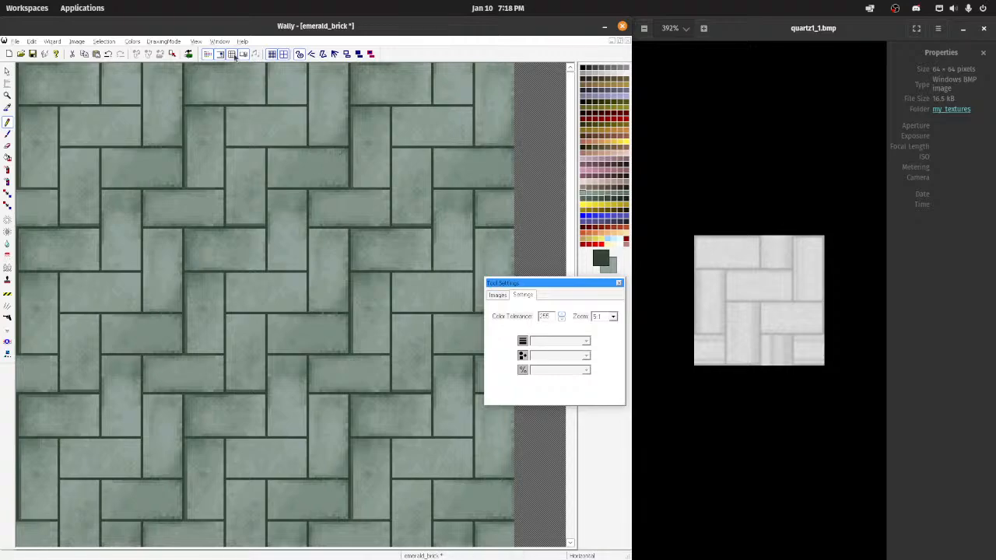
scroll(239, 140, up, 3)
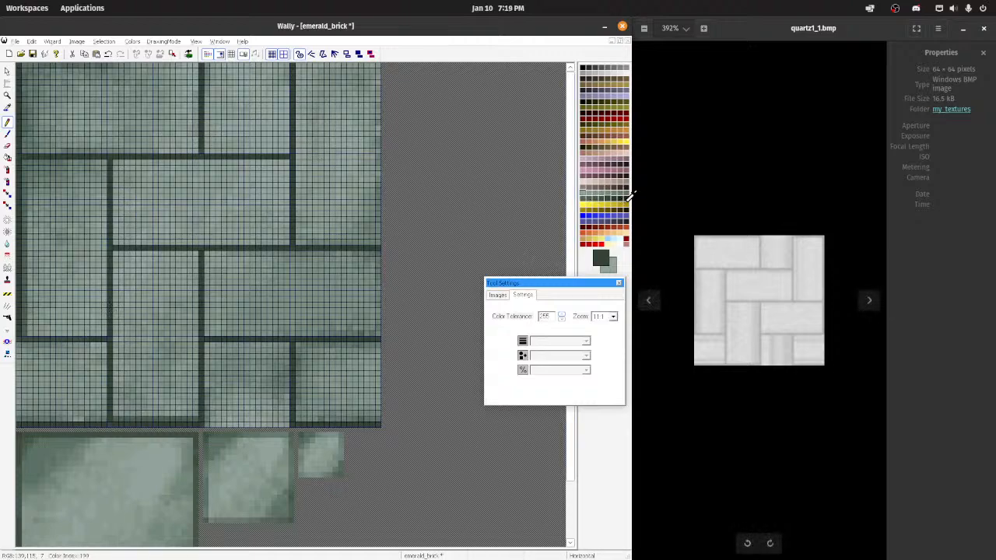
click(585, 190)
mouse_move(295, 66)
mouse_down()
mouse_move(298, 242)
mouse_move(387, 244)
mouse_up()
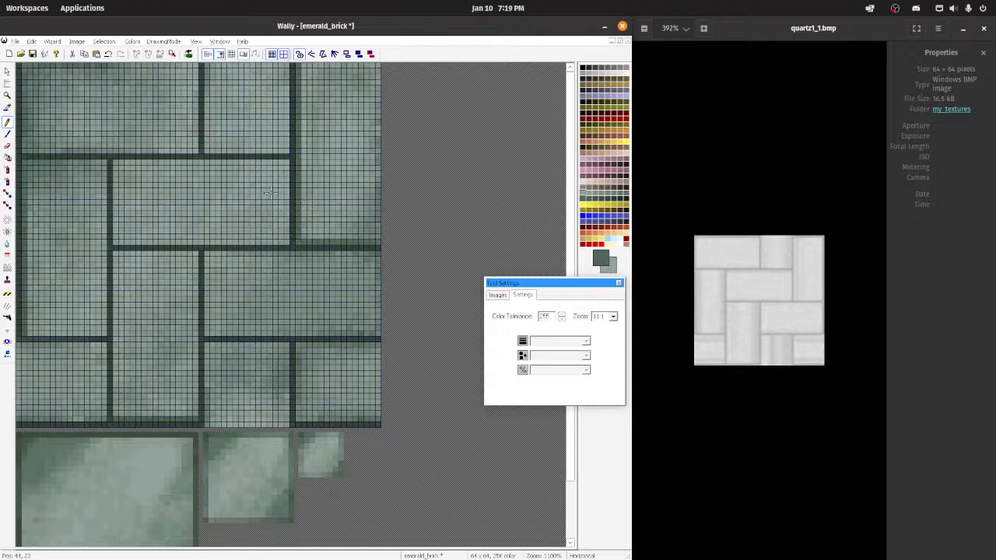
Step: Outline the inside of the central horizontal brick with a one-pixel medium-green pencil border, undoing and redrawing the misplaced strokes
drag(115, 162, 284, 163)
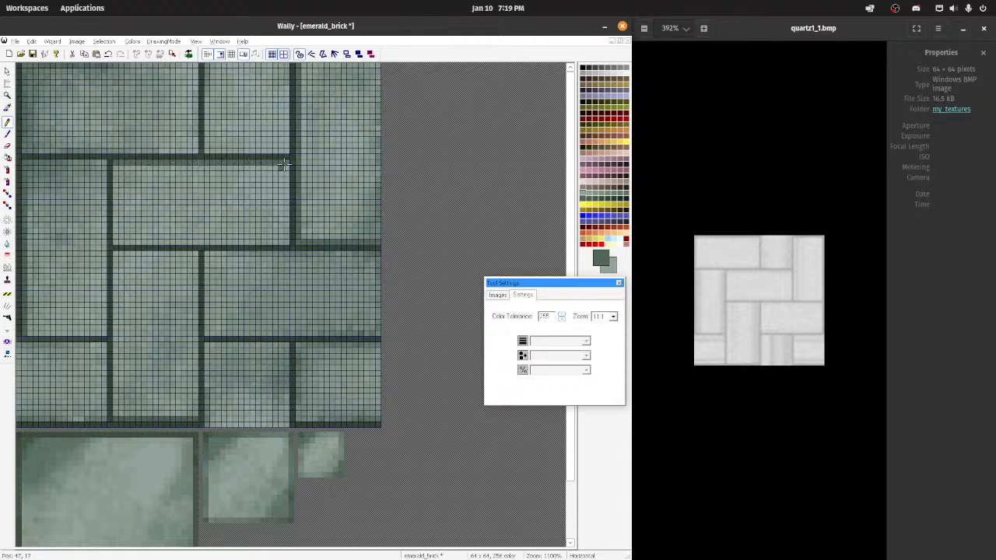
key(ctrl+z)
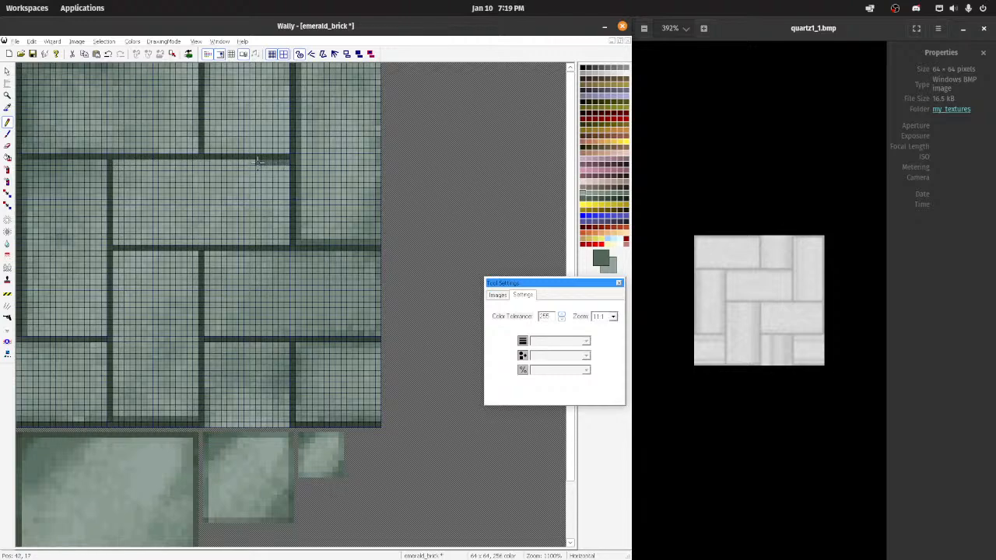
mouse_move(259, 162)
mouse_down()
mouse_move(121, 161)
mouse_move(115, 216)
mouse_up()
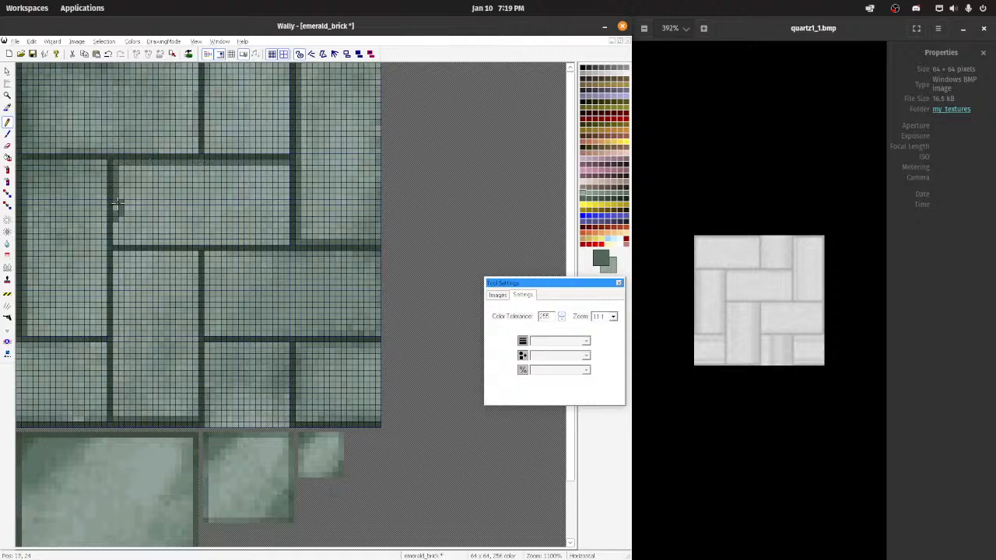
ctrl+click(128, 206)
ctrl+click(115, 206)
drag(115, 225, 116, 241)
drag(126, 241, 264, 242)
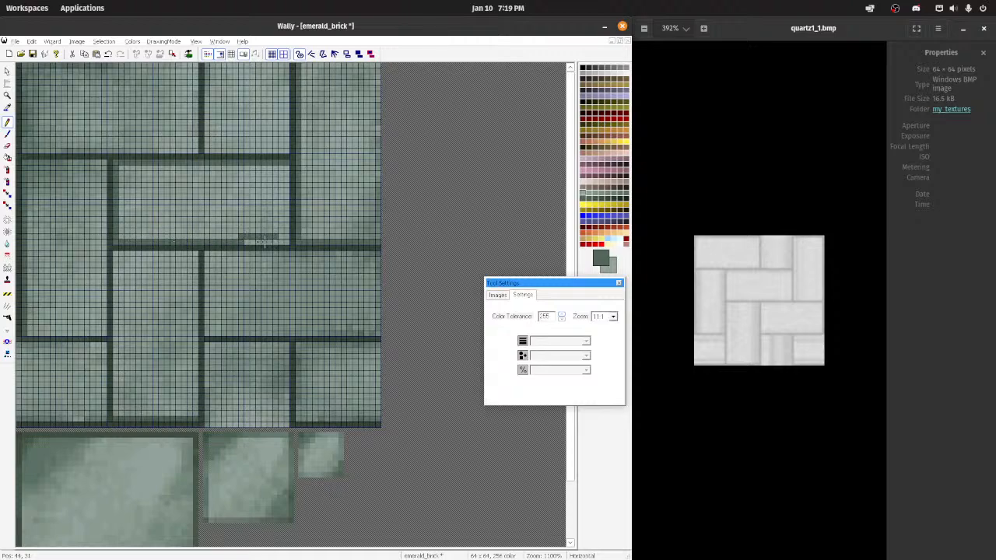
key(ctrl+z)
mouse_move(120, 241)
mouse_down()
mouse_move(277, 243)
mouse_move(287, 168)
mouse_up()
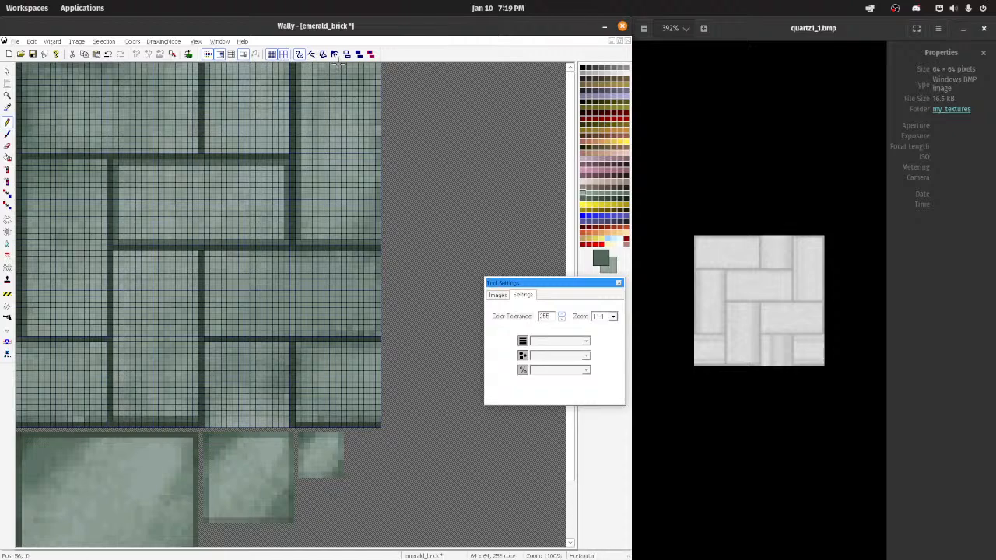
Step: Hide the fine pixel grid and pencil medium-green shading along the top and bottom inner edges of the lower-right horizontal brick, undoing stray strokes
click(271, 55)
scroll(301, 195, down, 3)
scroll(300, 195, up, 2)
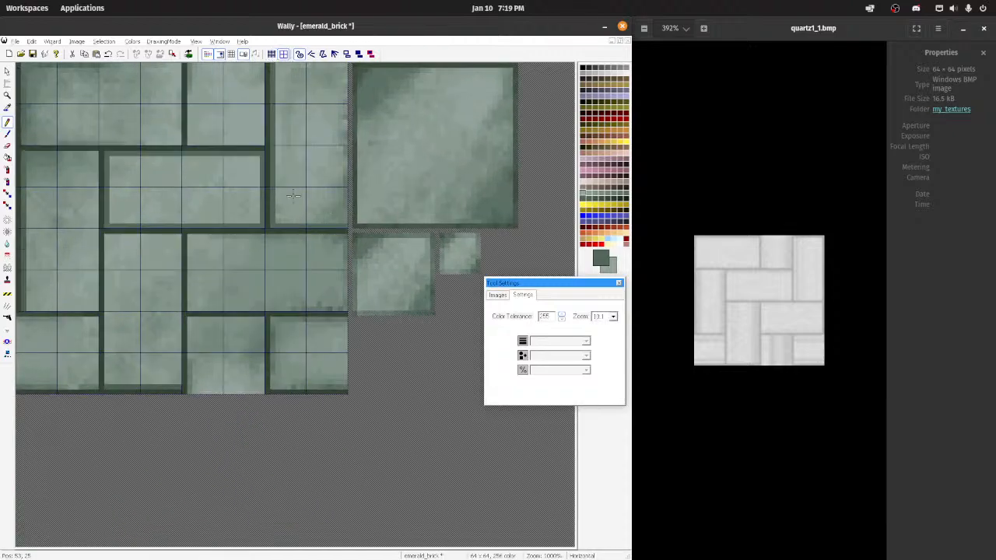
drag(188, 235, 347, 232)
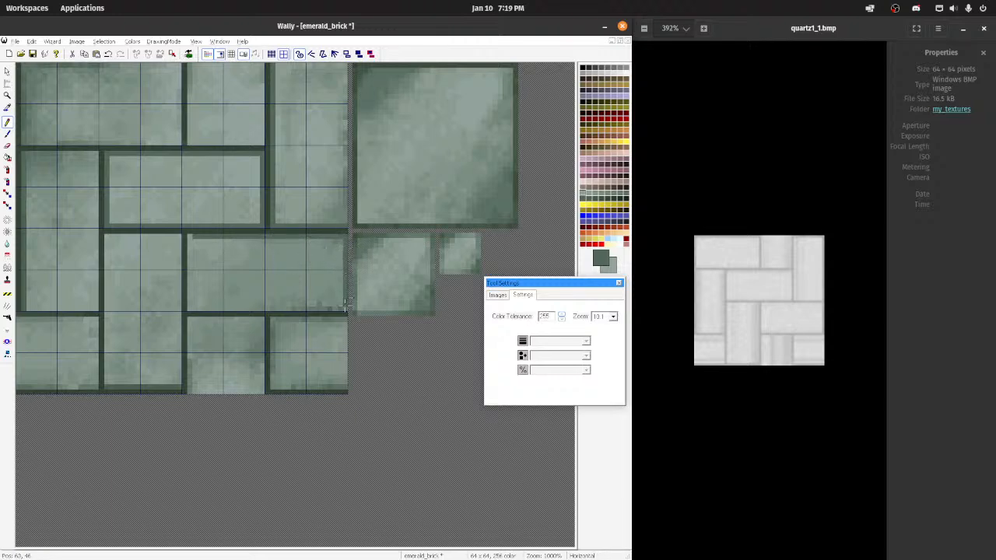
mouse_move(345, 310)
mouse_down()
mouse_move(199, 311)
mouse_move(341, 303)
mouse_up()
key(ctrl+z)
key(ctrl+z)
drag(189, 310, 343, 306)
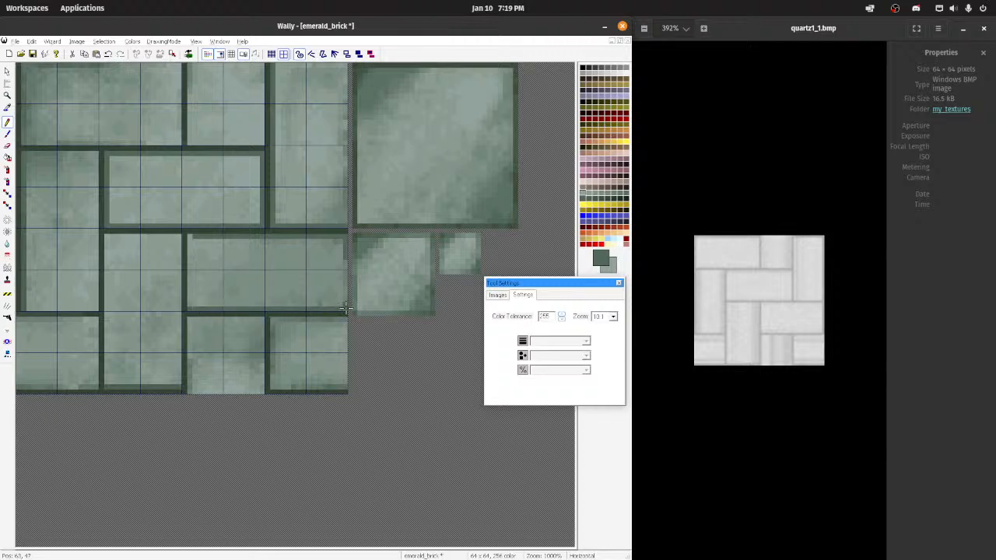
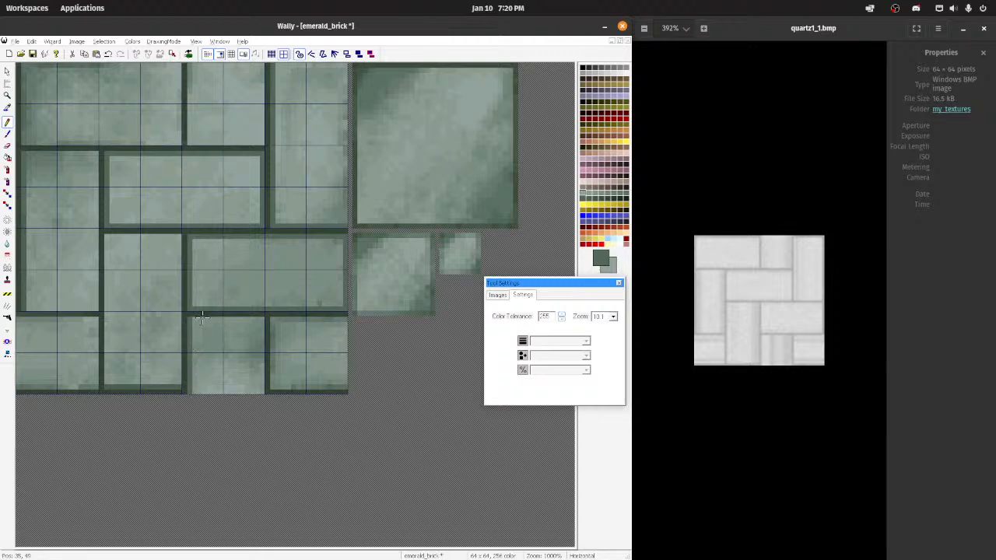
Step: Pencil medium-green edge shading inside the bottom central vertical brick and the lower-left brick, undoing the stray stroke at the right seam
mouse_move(192, 320)
mouse_down()
mouse_move(251, 322)
mouse_move(263, 379)
mouse_up()
mouse_move(352, 321)
mouse_down()
mouse_move(269, 320)
mouse_move(367, 320)
mouse_up()
key(ctrl+z)
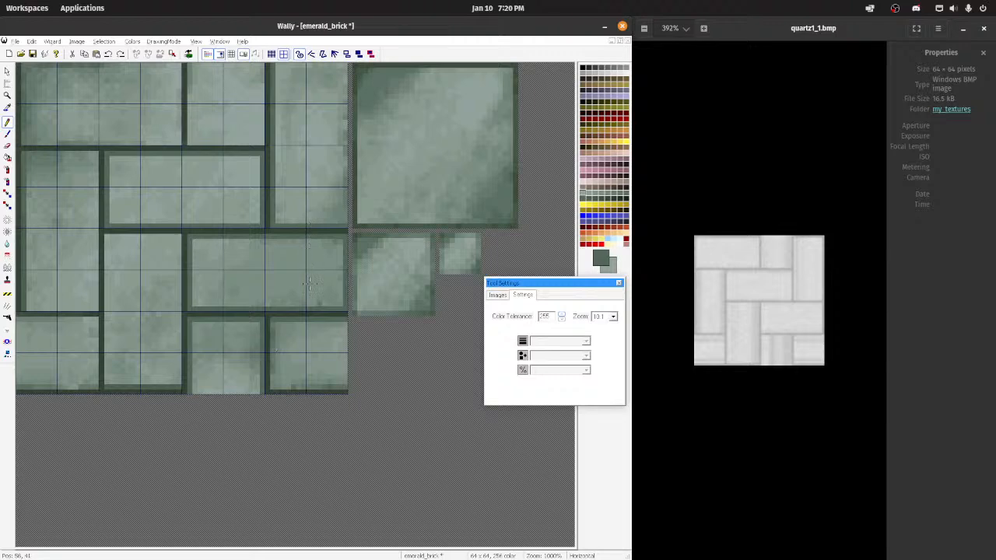
scroll(309, 284, up, 1)
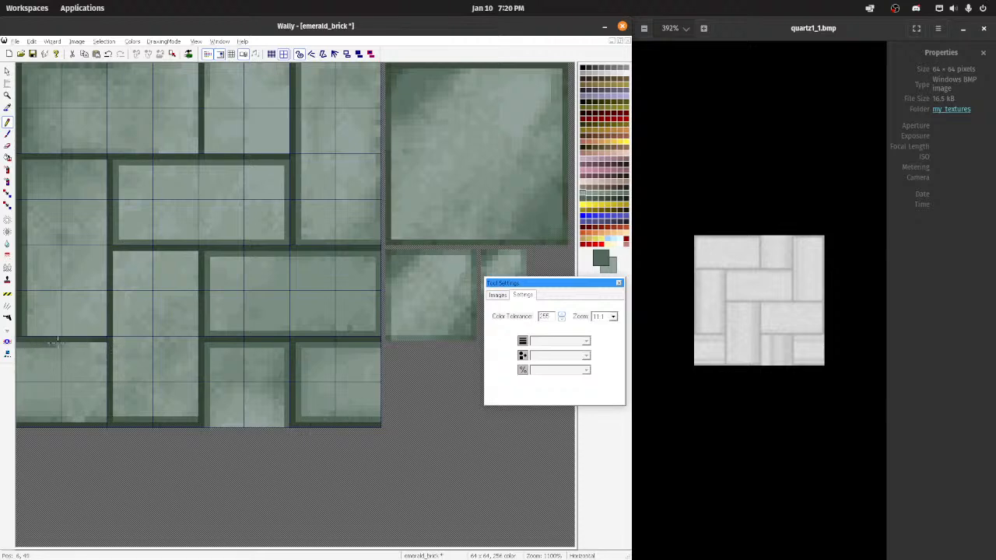
mouse_move(104, 346)
mouse_down()
mouse_move(103, 422)
mouse_move(22, 420)
mouse_up()
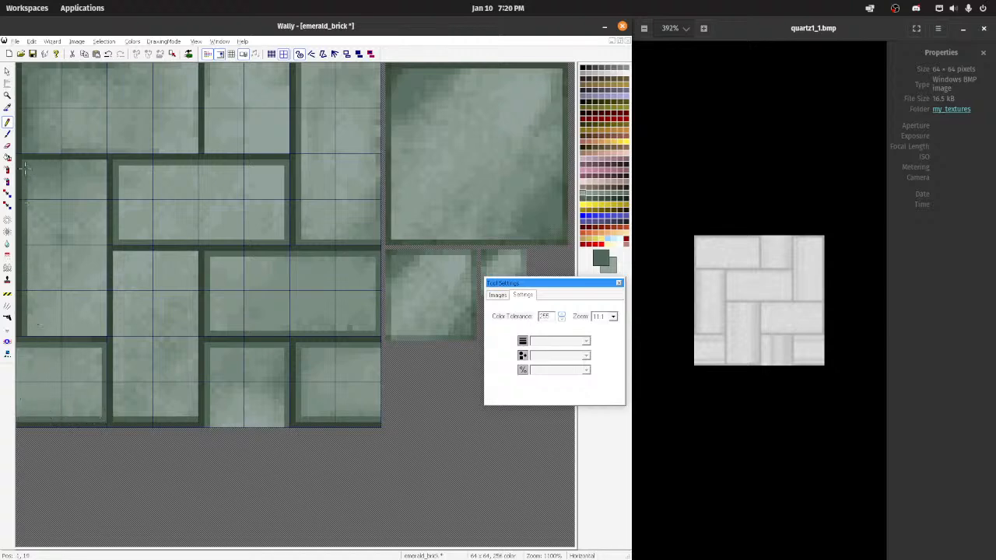
Step: Outline the inside of the left vertical brick and the lower central vertical brick with one-pixel medium-green pencil borders
mouse_move(28, 161)
mouse_down()
mouse_move(101, 162)
mouse_move(104, 179)
mouse_move(105, 305)
mouse_move(42, 334)
mouse_up()
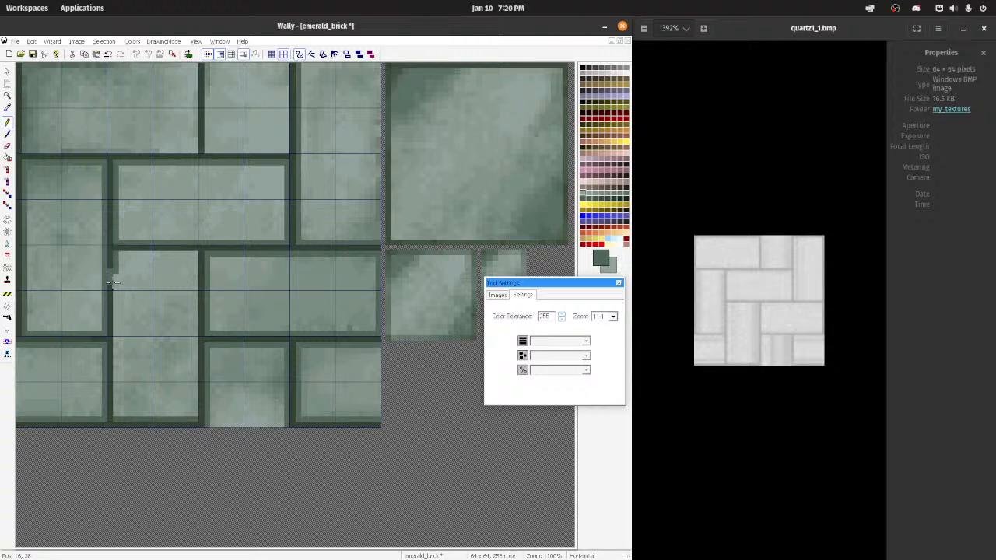
drag(115, 295, 115, 416)
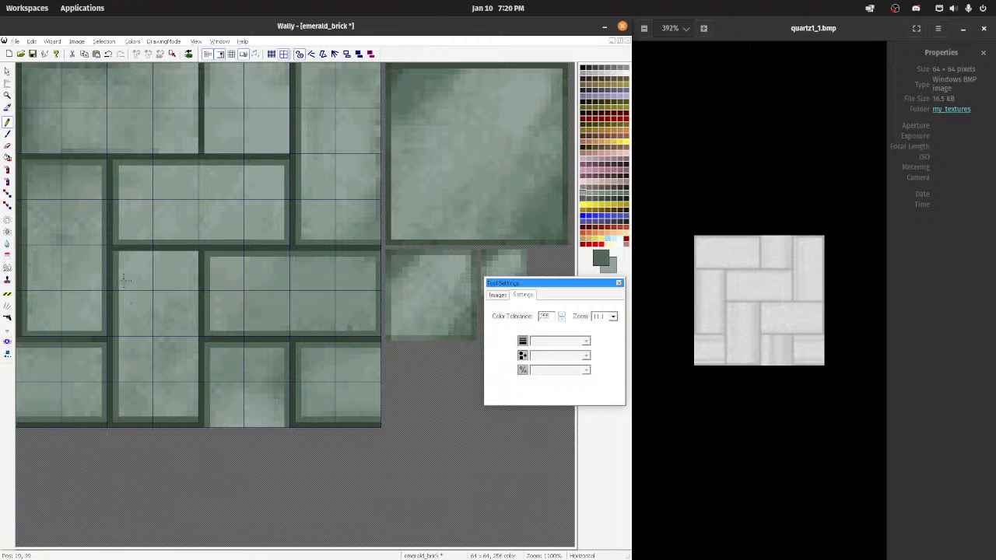
mouse_move(116, 255)
mouse_down()
mouse_move(196, 253)
mouse_move(197, 393)
mouse_up()
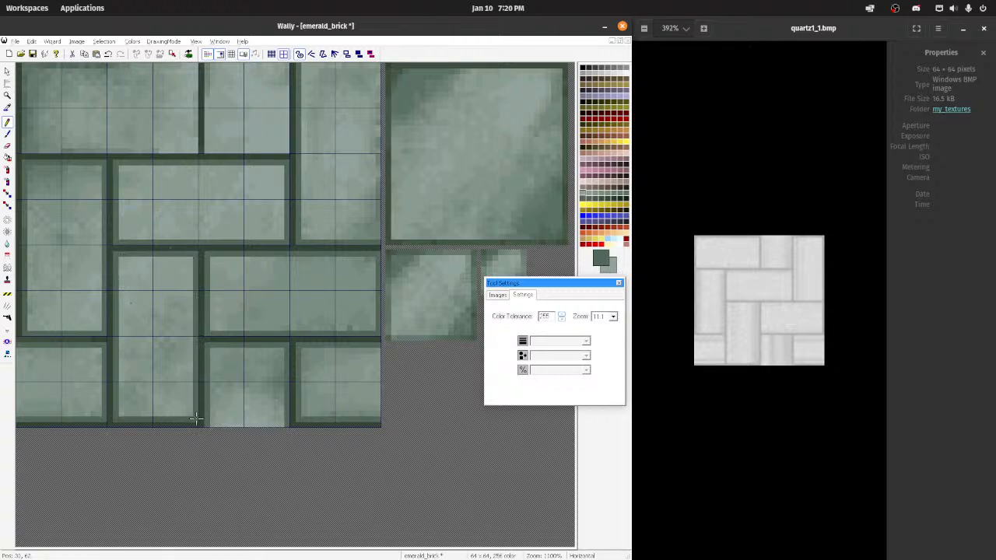
scroll(196, 418, down, 2)
scroll(205, 291, up, 4)
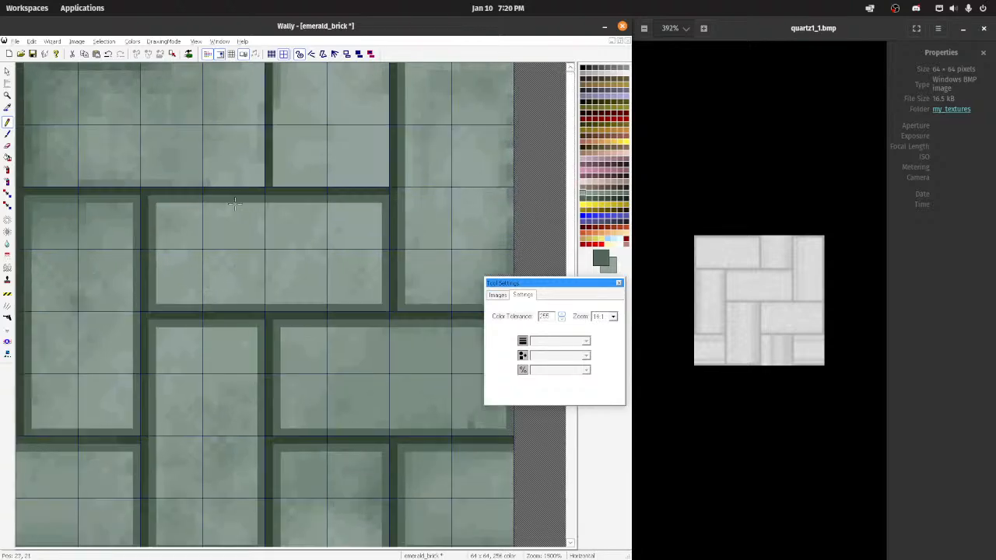
Step: Pencil medium-green shading along the inner edges of the upper-left horizontal brick, undoing and redrawing the misplaced bottom stroke
scroll(234, 203, up, 1)
drag(31, 189, 171, 185)
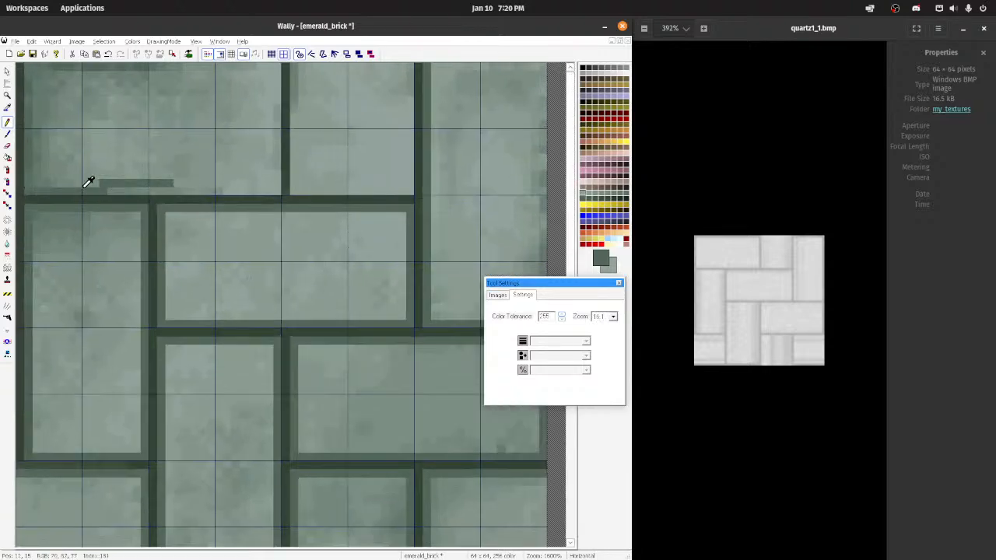
key(ctrl+z)
mouse_move(31, 191)
mouse_down()
mouse_move(276, 189)
mouse_move(271, 68)
mouse_up()
scroll(241, 117, down, 3)
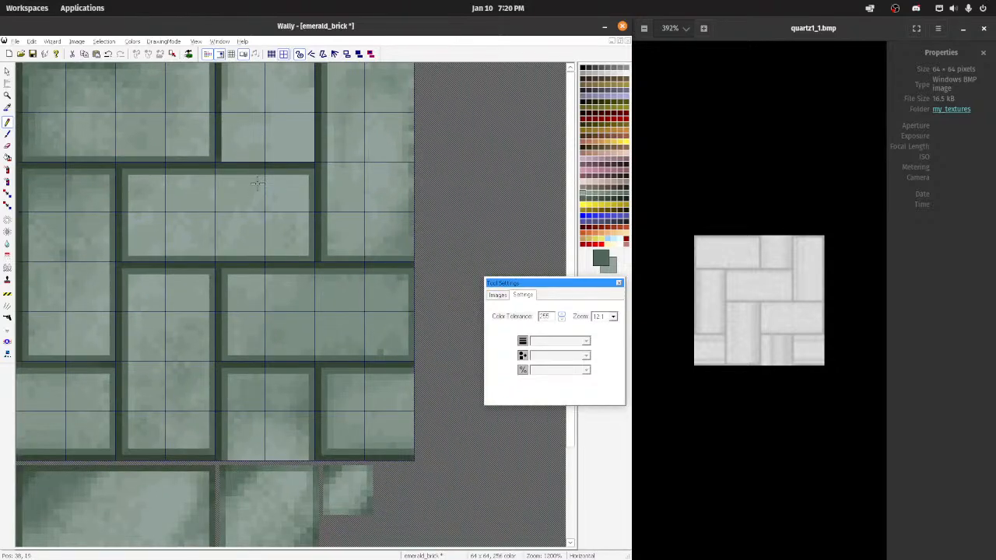
Step: Complete the medium-green pencil outline along the top, right and bottom inner edges of the upper-right vertical brick
scroll(257, 184, down, 5)
scroll(194, 130, up, 5)
scroll(195, 130, down, 3)
scroll(195, 130, up, 3)
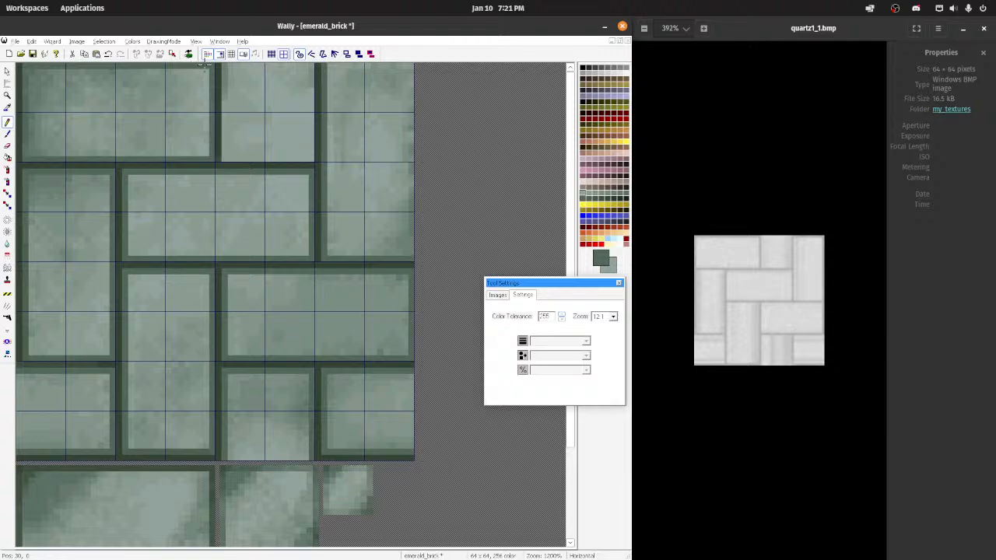
mouse_move(333, 65)
mouse_down()
mouse_move(411, 64)
mouse_move(411, 211)
mouse_move(412, 174)
mouse_up()
drag(413, 226, 410, 255)
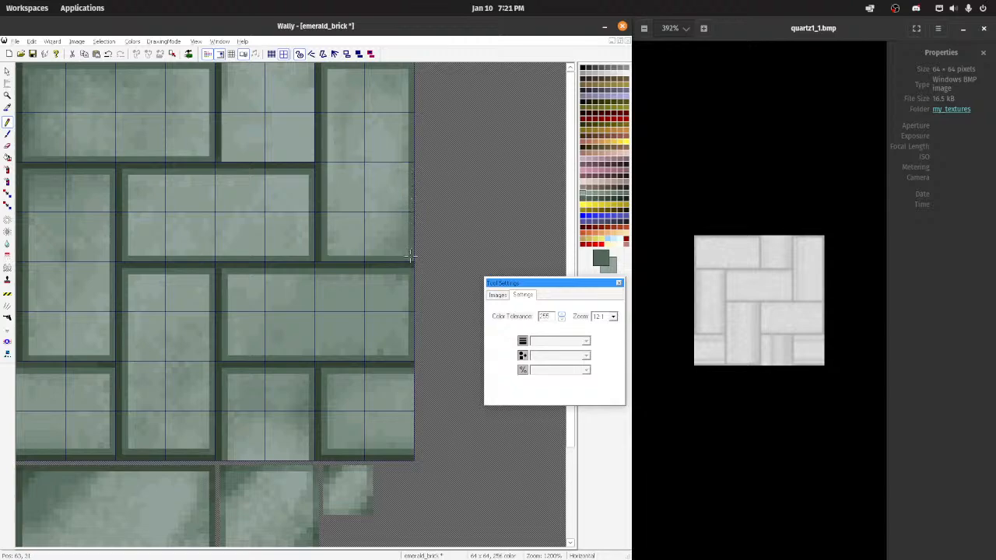
Step: Save the emerald_brick texture and regenerate its mipmaps with ReMip
scroll(340, 203, down, 7)
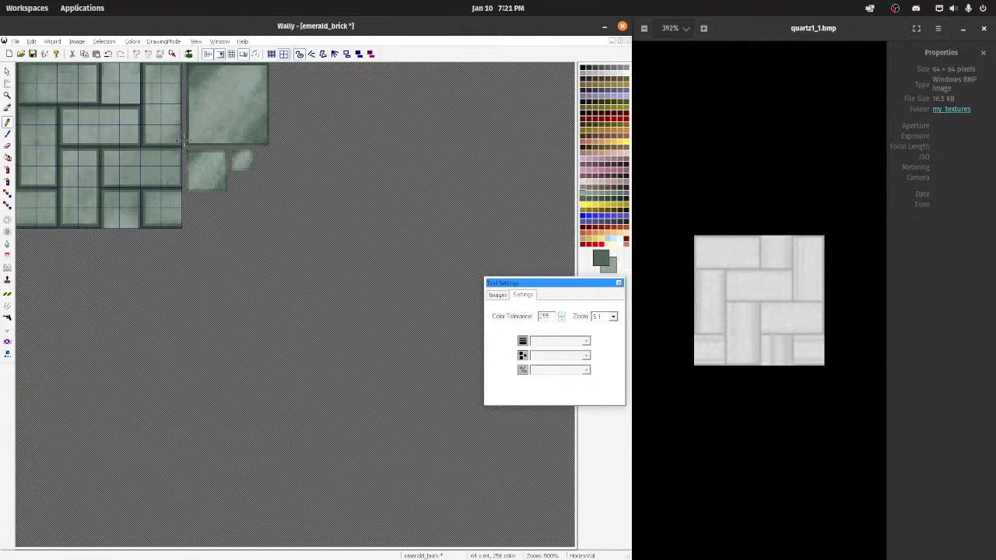
key(ctrl+s)
click(33, 42)
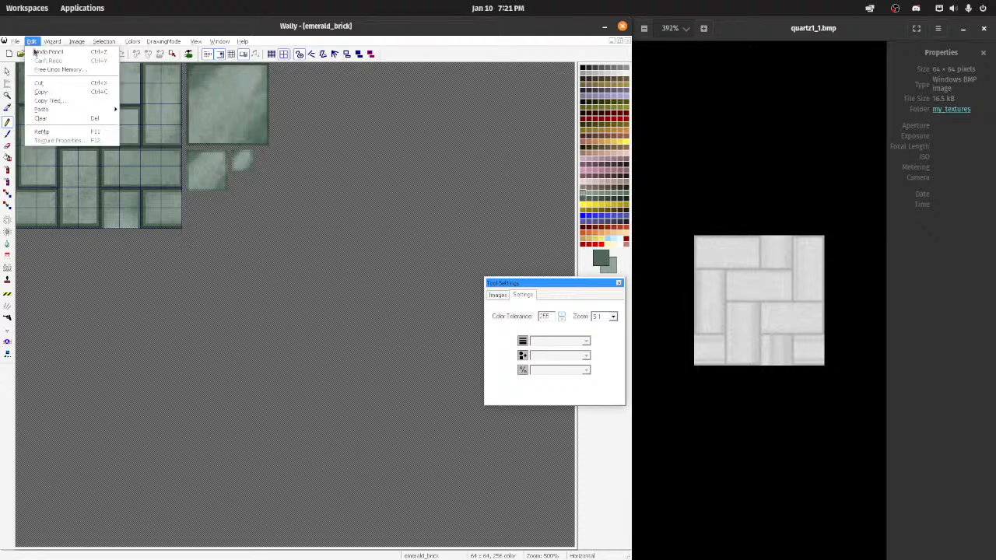
click(70, 132)
Step: Show the texture tiled and pencil the missing edge shading inside the short vertical brick that wraps across the horizontal seam
scroll(225, 131, up, 3)
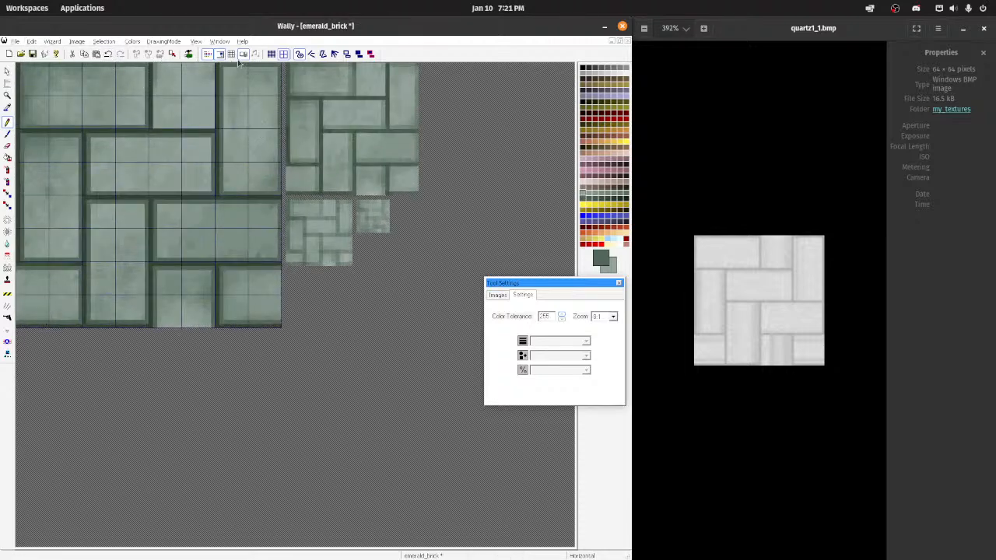
scroll(192, 132, down, 3)
scroll(193, 134, up, 1)
scroll(194, 134, up, 1)
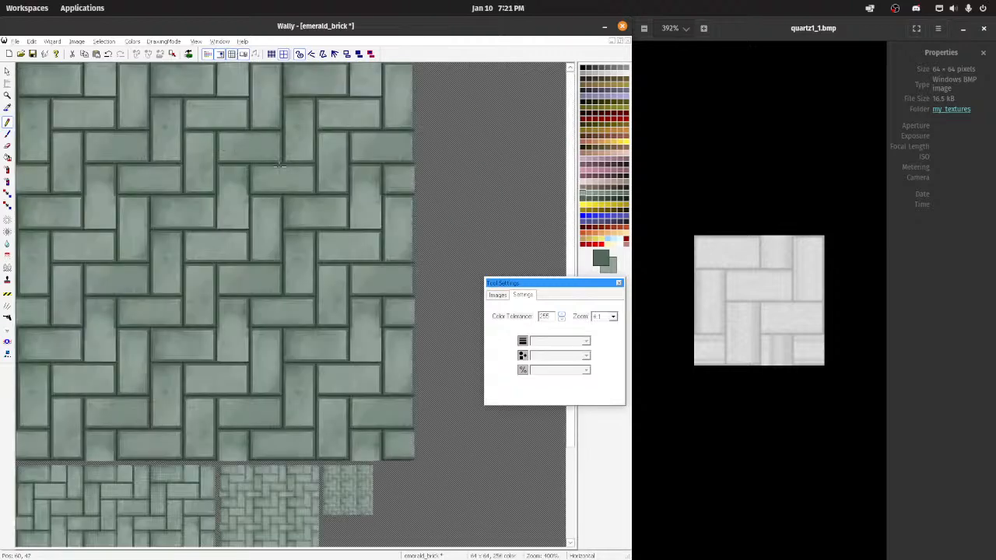
scroll(249, 163, down, 1)
scroll(289, 191, up, 1)
scroll(286, 191, up, 3)
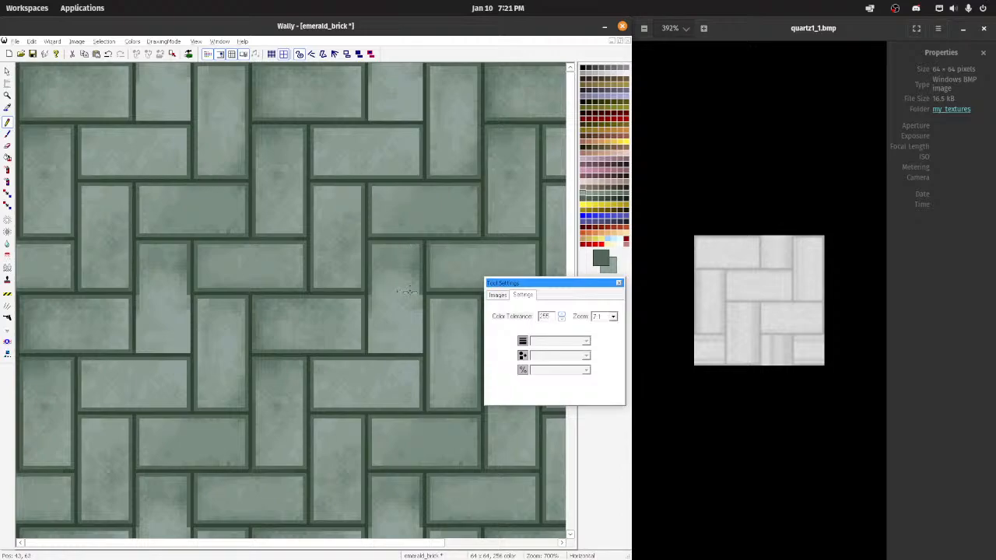
mouse_move(419, 298)
mouse_down()
mouse_move(421, 353)
mouse_move(367, 352)
mouse_move(371, 289)
mouse_up()
Step: Save the finished emerald_brick texture, check its tiling at low zoom levels, and close it to return to aerowalk.wad
scroll(281, 266, down, 3)
key(ctrl+s)
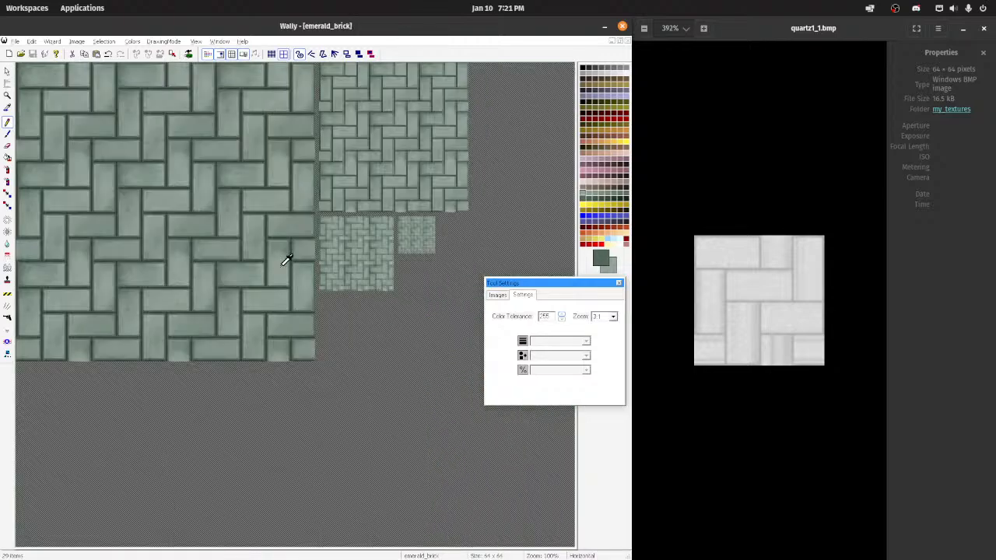
scroll(280, 267, down, 2)
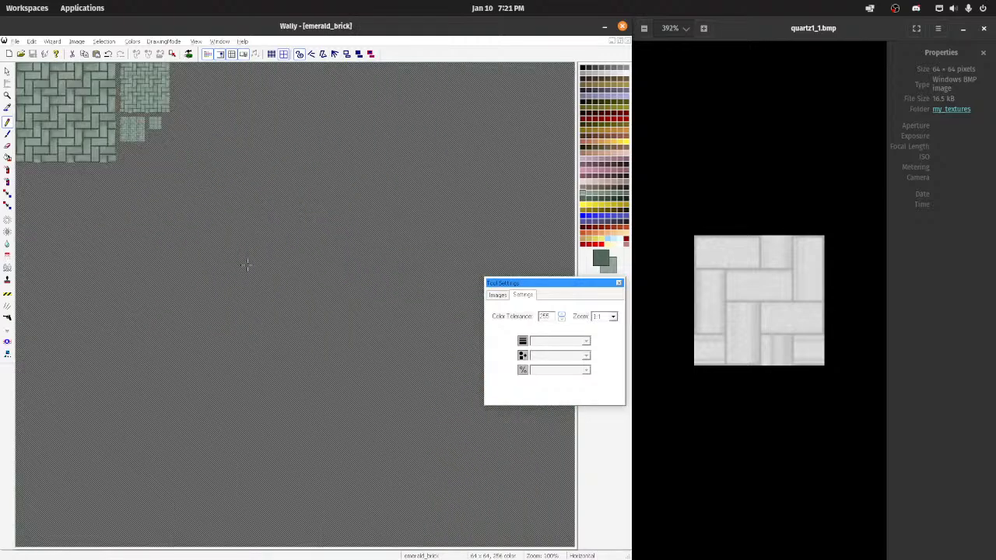
scroll(246, 265, up, 1)
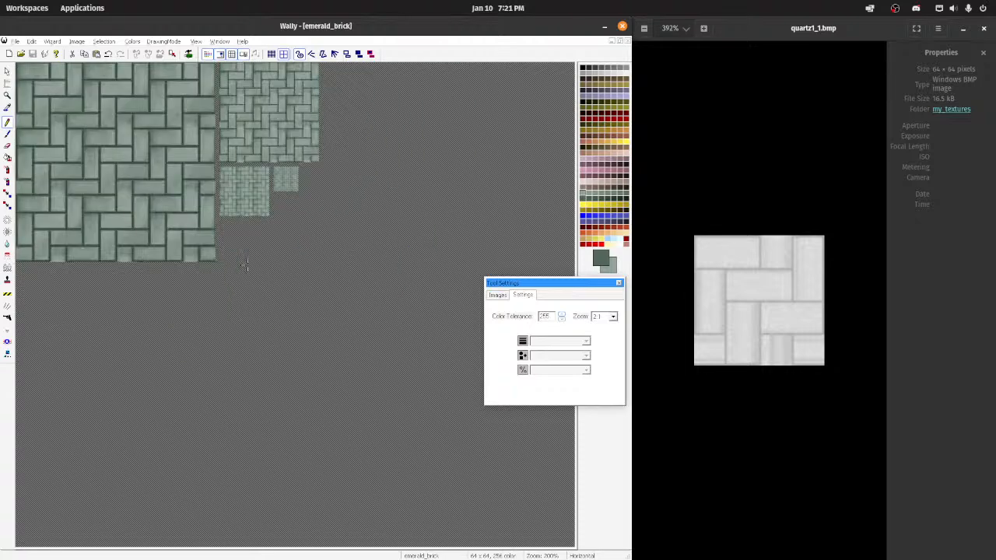
scroll(246, 265, up, 1)
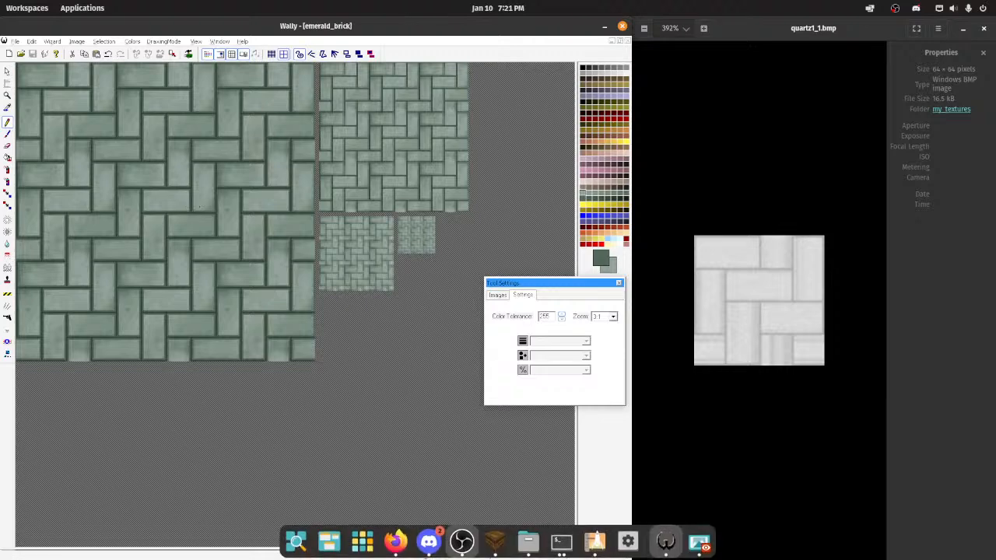
click(627, 41)
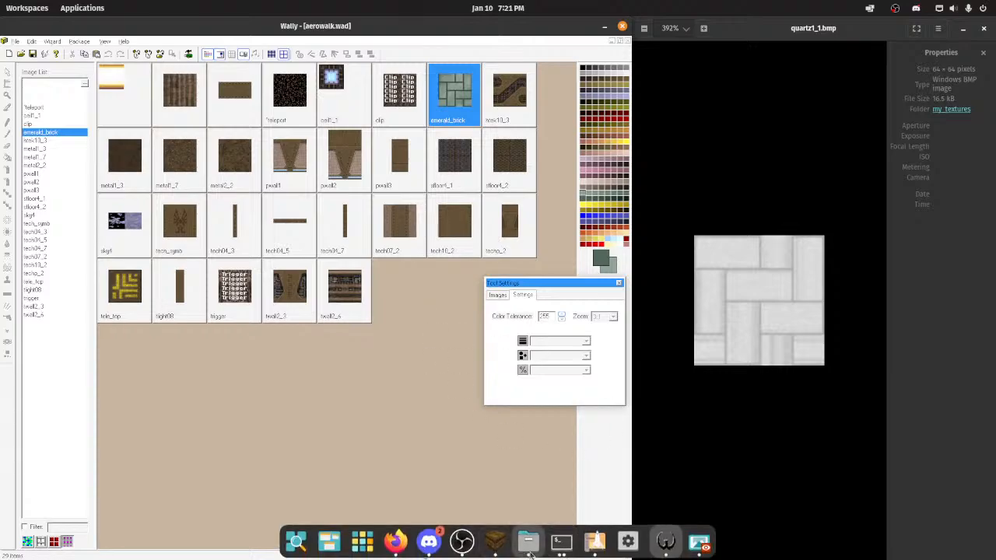
Step: Switch to TrenchBroom and add aerowalk.wad from the WADs folder to the map's wad files with an absolute path
click(492, 538)
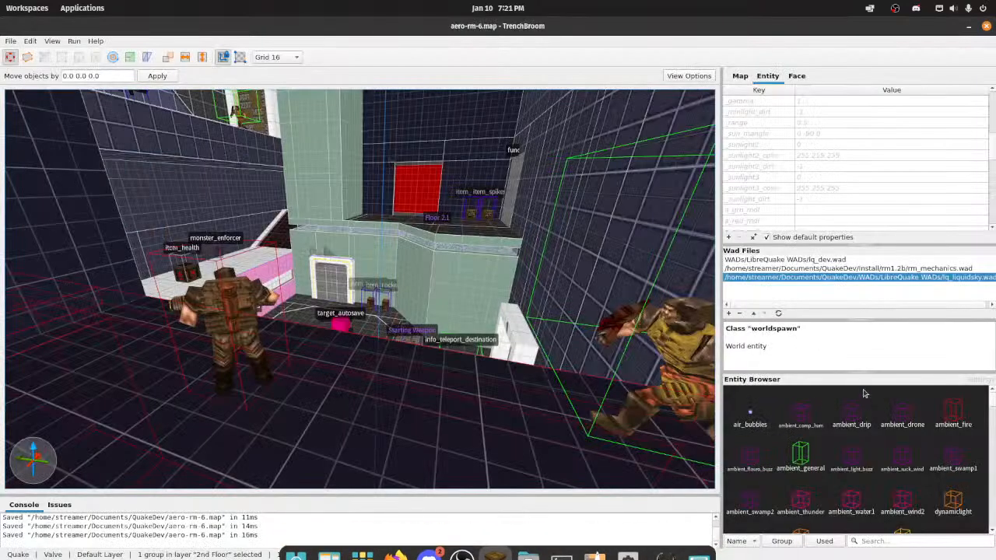
click(728, 314)
scroll(370, 327, down, 2)
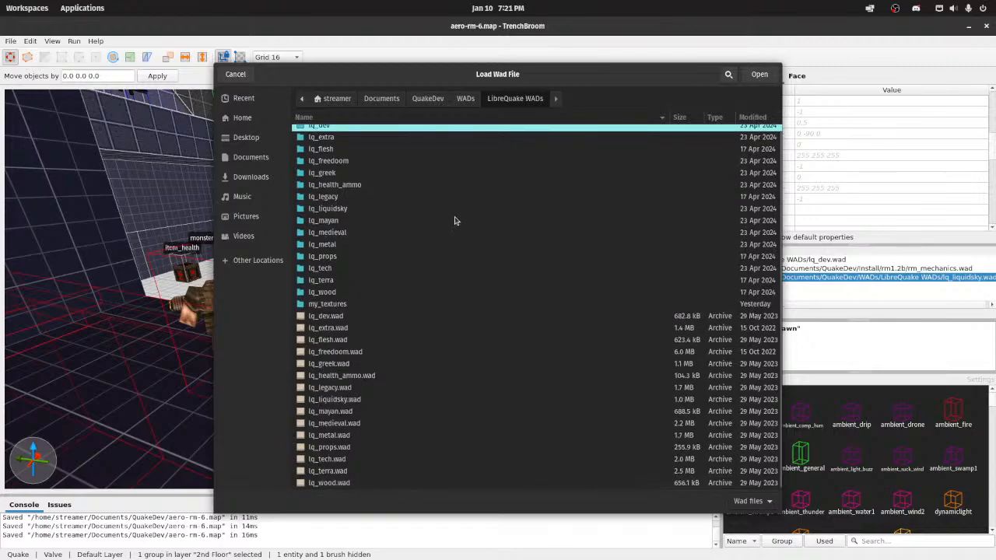
double_click(313, 311)
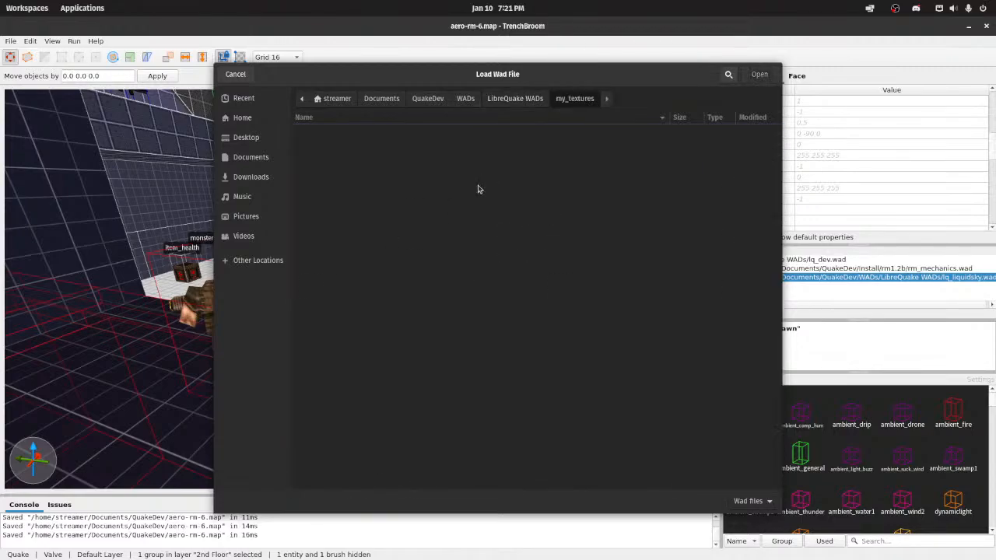
click(515, 98)
click(466, 98)
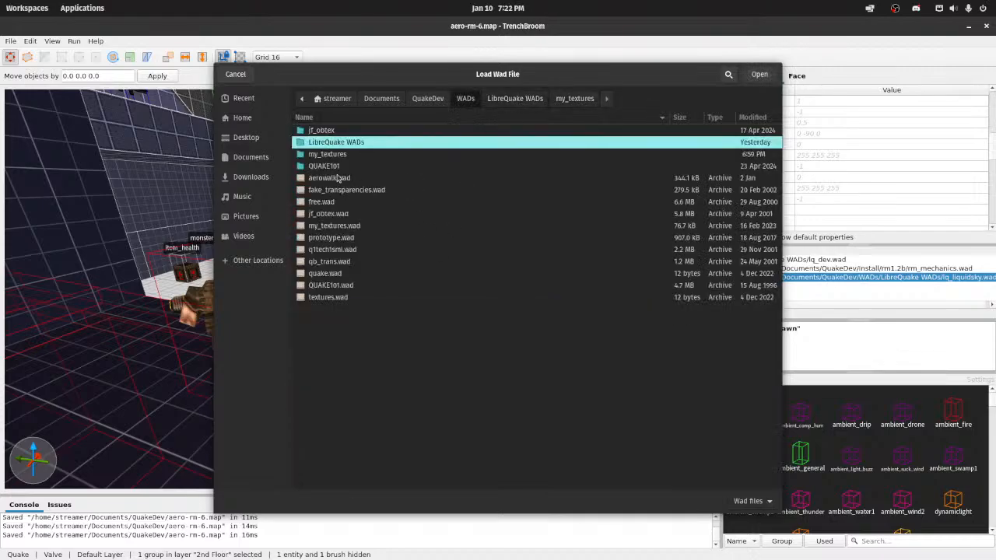
double_click(337, 179)
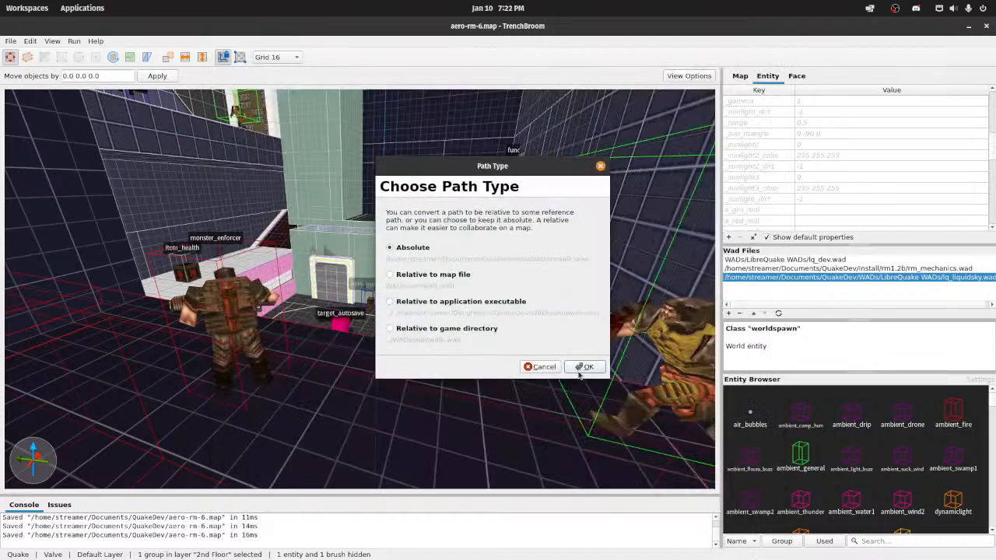
click(579, 373)
Step: Fly to the green second-floor area of the map and open the Floor 2 group for editing
right_drag(489, 300, 511, 293)
key(w)
right_drag(498, 276, 461, 314)
key(w)
key(s)
key(w)
double_click(461, 315)
click(459, 315)
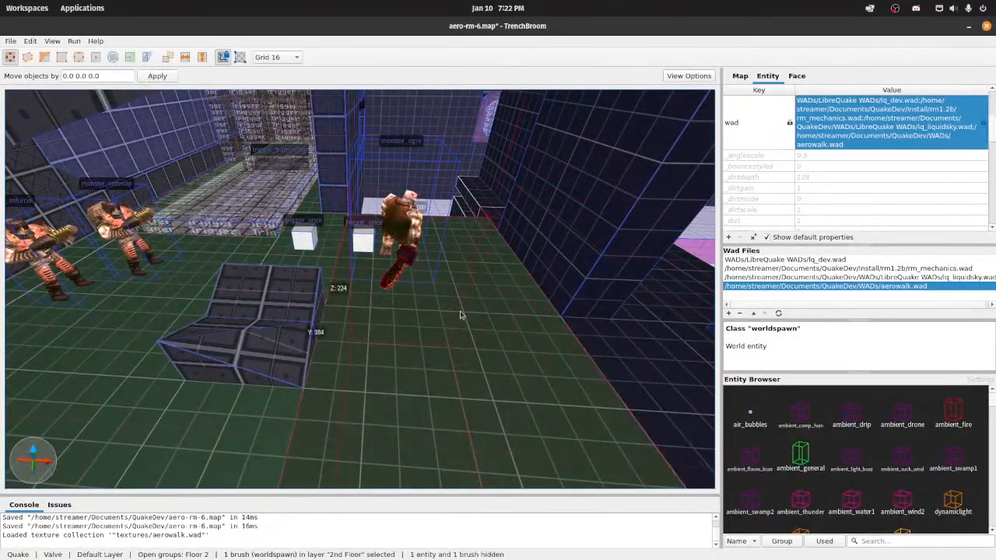
Step: Select the six green floor faces around the second floor's trigger areas and pillars
shift+click(369, 288)
ctrl+shift+click(325, 239)
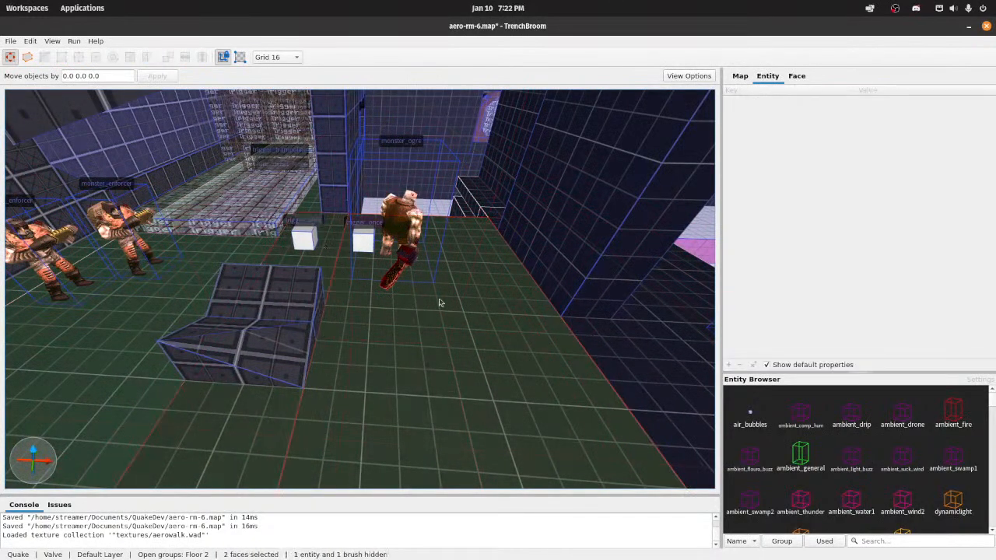
right_drag(439, 301, 373, 295)
ctrl+shift+click(374, 294)
ctrl+shift+click(335, 261)
right_drag(390, 253, 538, 260)
key(w)
ctrl+shift+click(385, 234)
key(d)
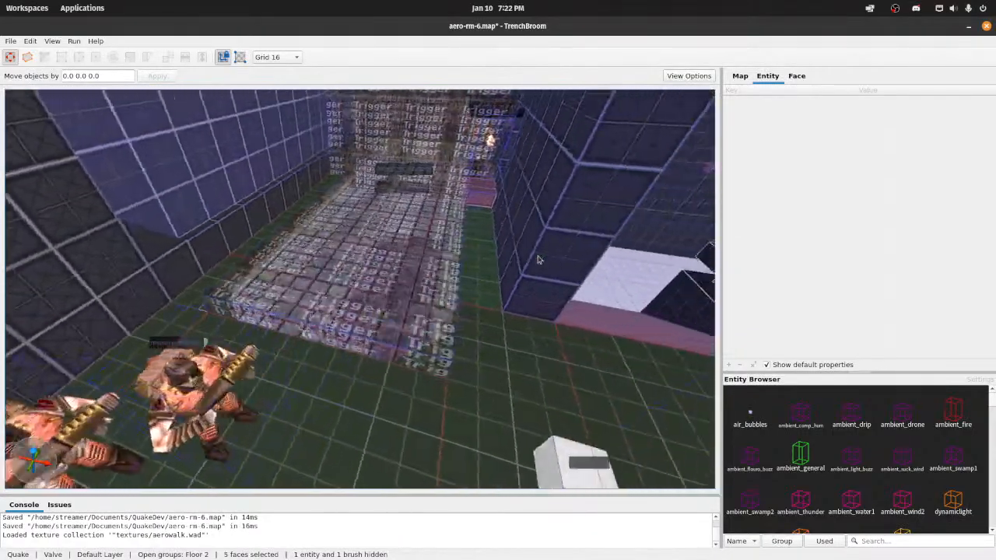
ctrl+shift+click(458, 272)
right_drag(458, 271, 494, 266)
key(w)
Step: Browse the face textures for emerald_brick, grouping them by collection to look through the textures of aerowalk.wad
click(796, 75)
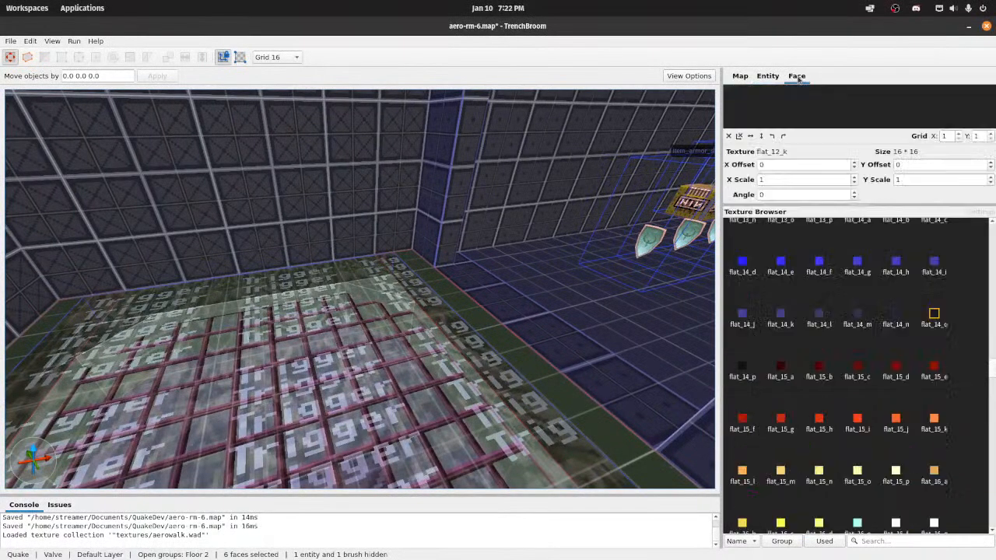
scroll(872, 346, up, 10)
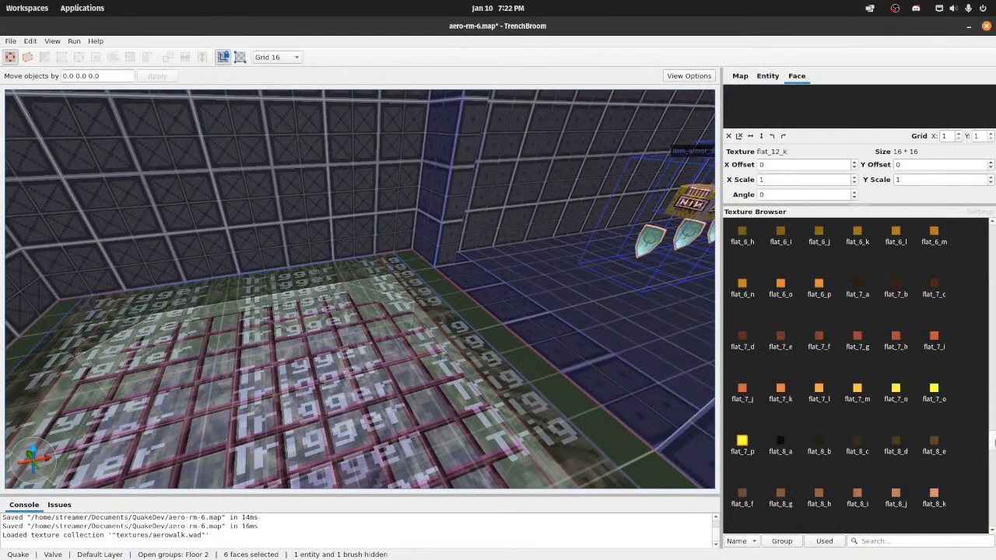
drag(994, 442, 993, 507)
scroll(770, 364, down, 2)
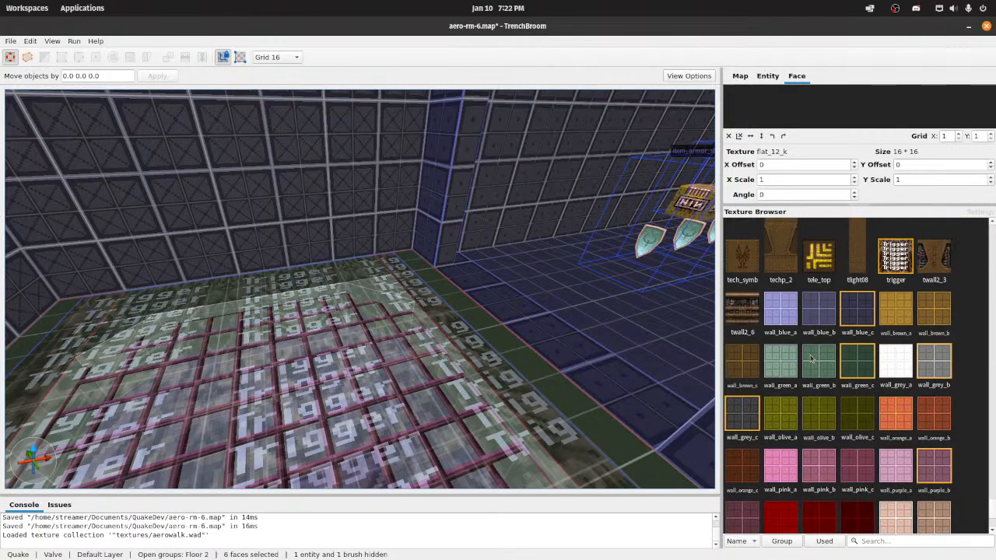
scroll(810, 359, up, 2)
scroll(847, 373, up, 3)
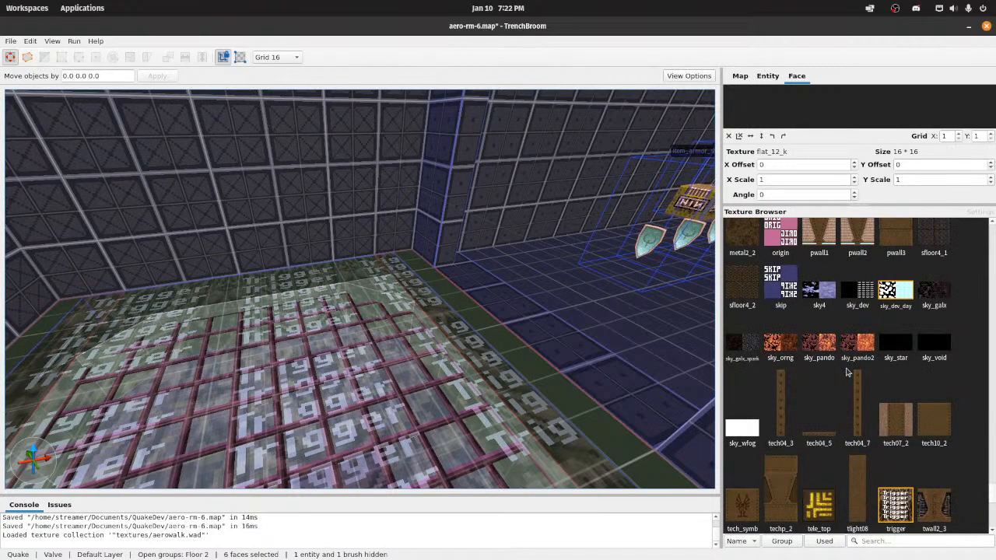
scroll(793, 483, up, 5)
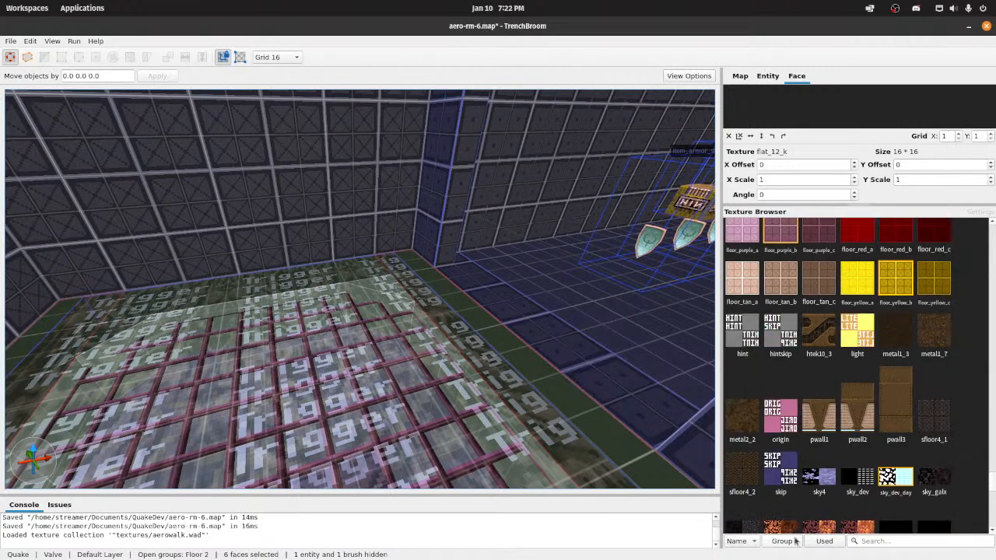
scroll(805, 460, down, 4)
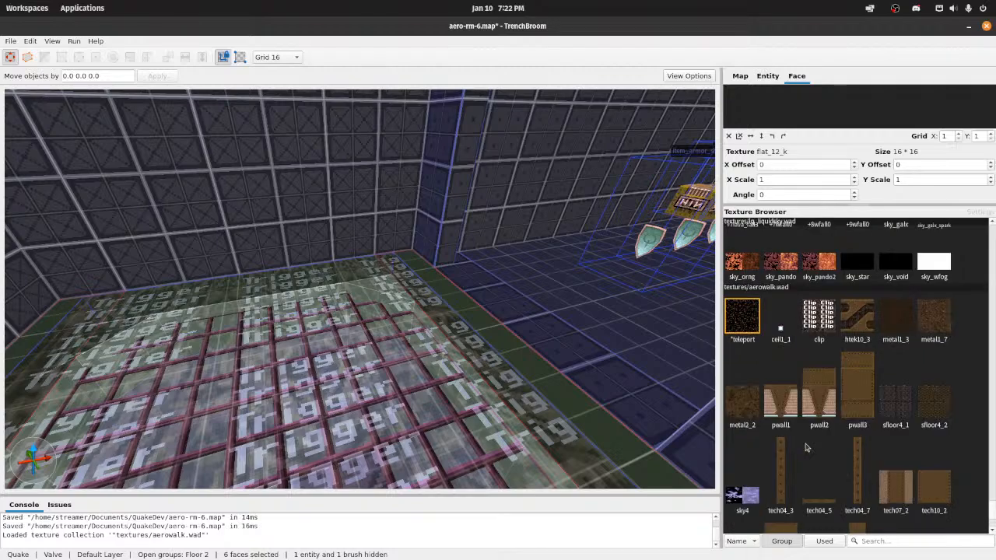
scroll(806, 438, down, 2)
scroll(806, 438, up, 1)
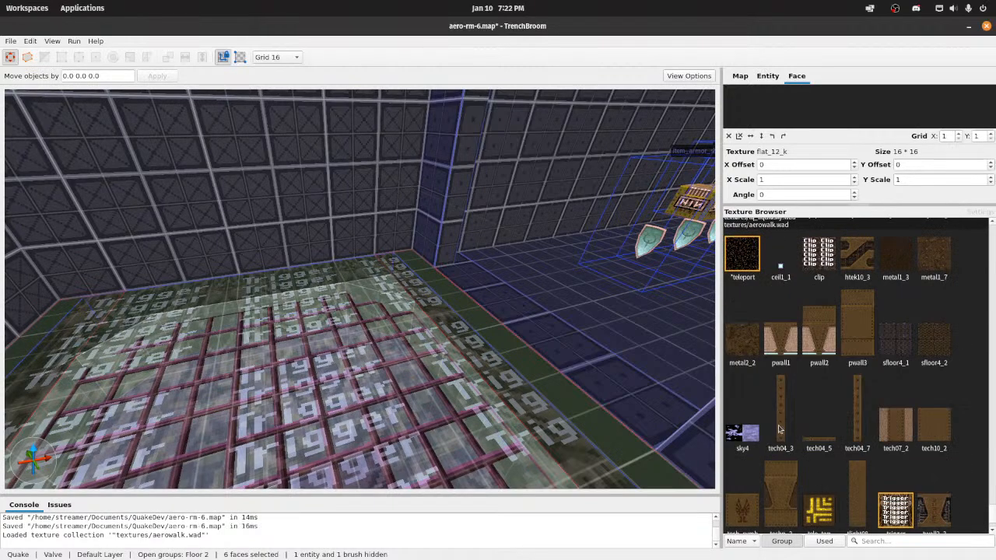
Step: Switch to Wally and open the emerald_brick texture from aerowalk.wad
right_drag(445, 354, 498, 355)
mouse_move(554, 558)
click(658, 540)
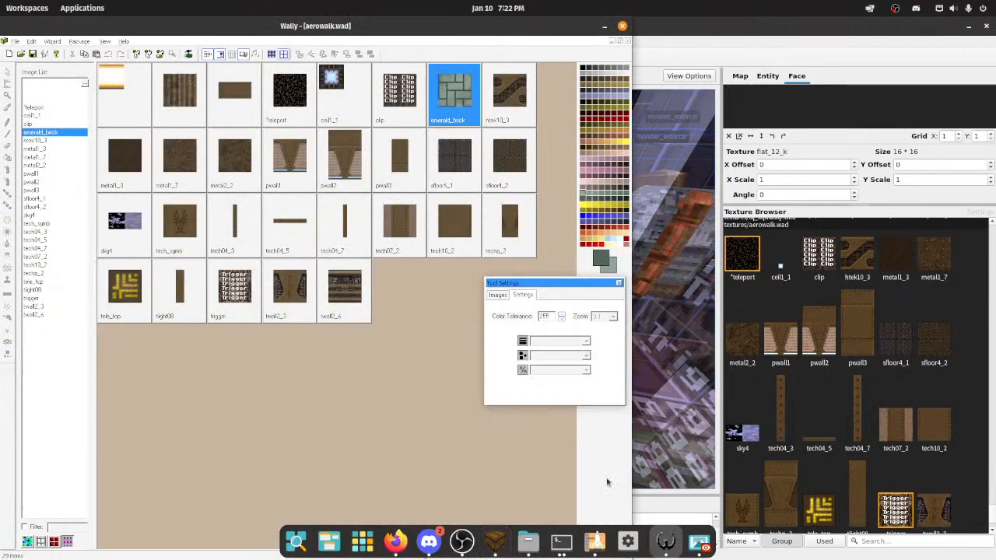
click(30, 109)
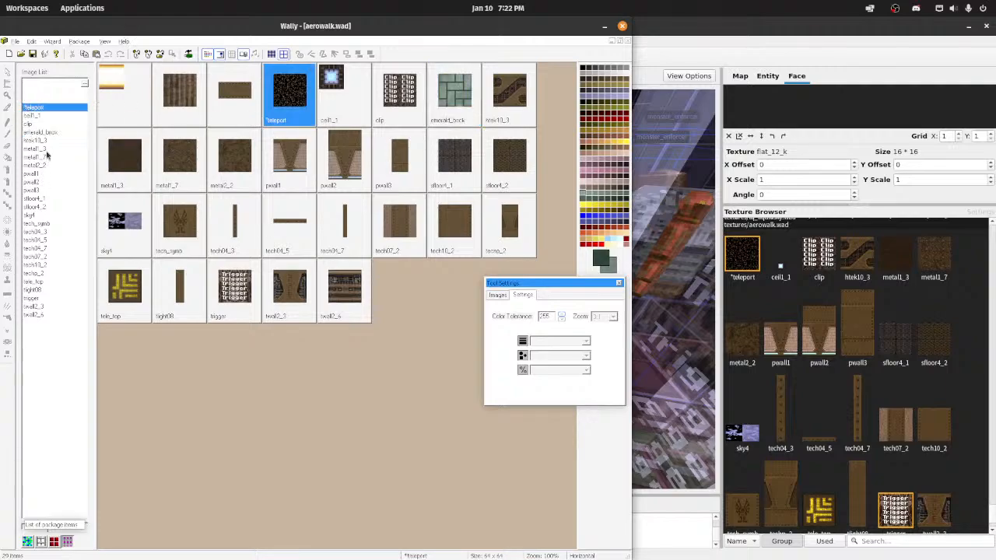
double_click(48, 133)
scroll(279, 184, down, 3)
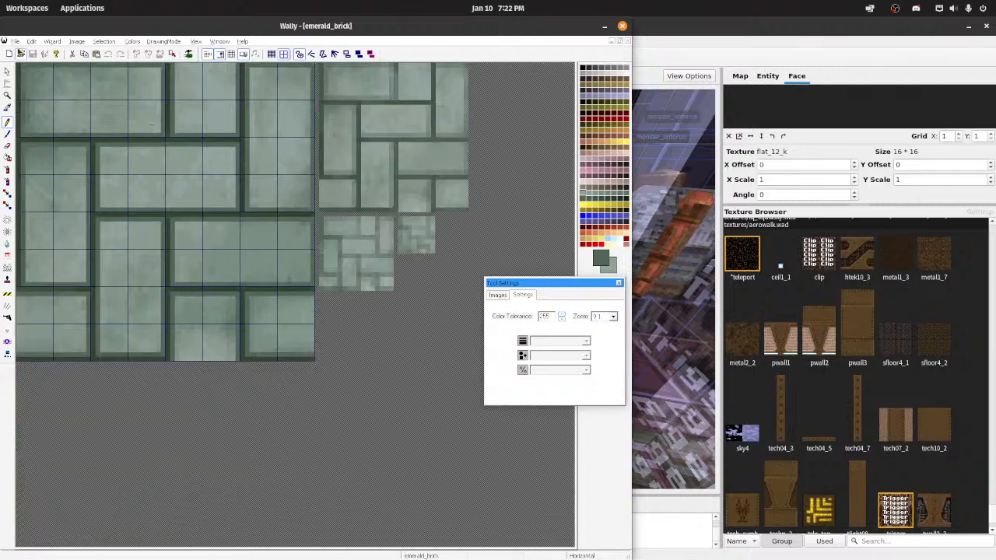
click(15, 41)
click(30, 103)
mouse_move(669, 545)
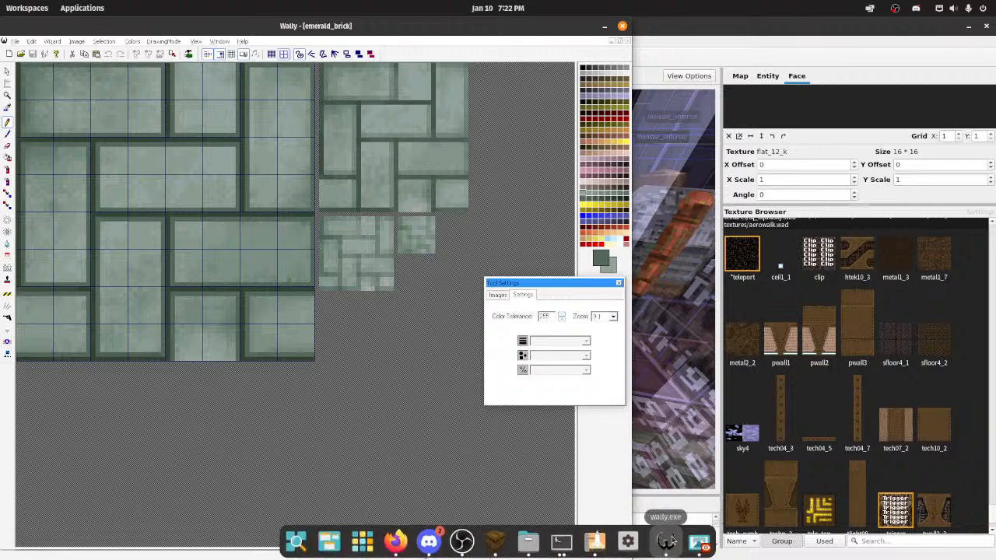
click(14, 41)
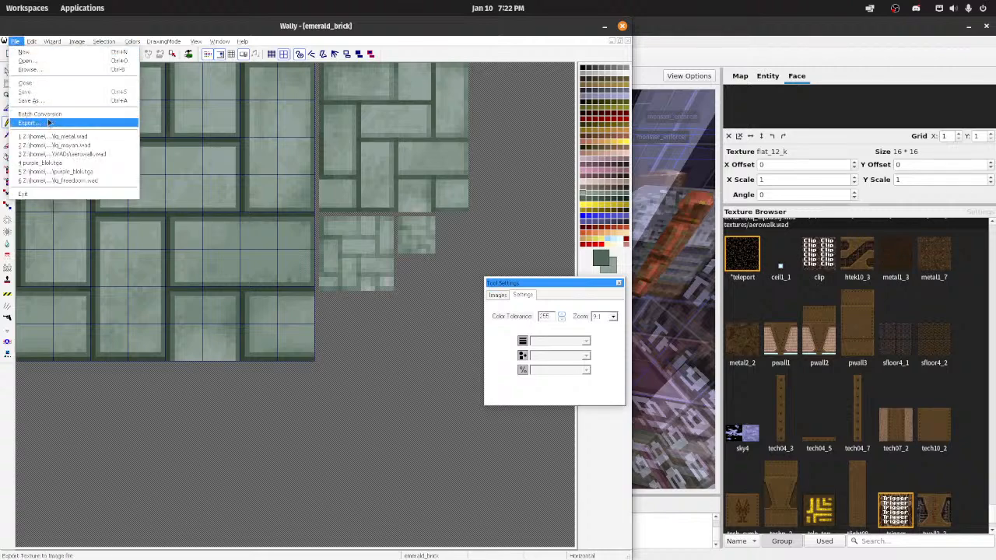
mouse_move(152, 43)
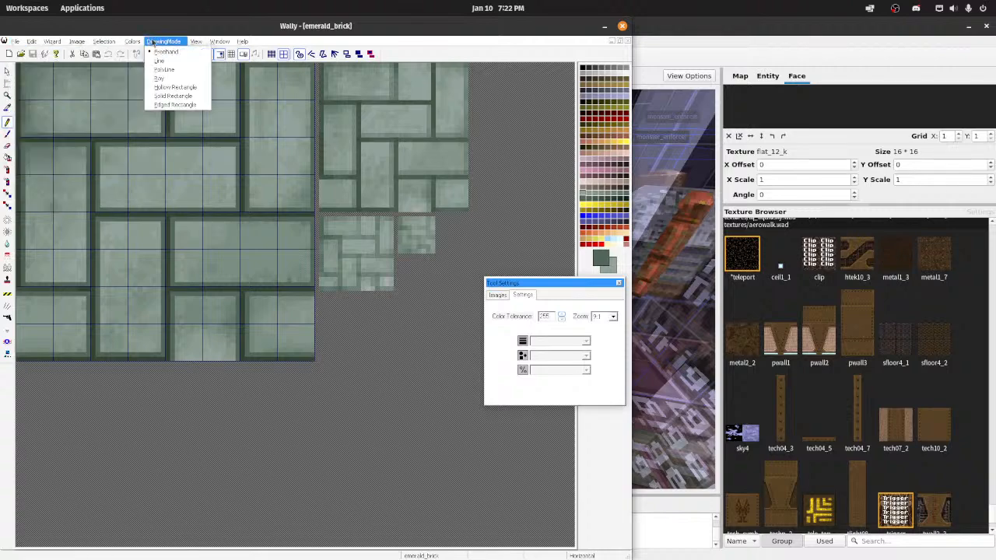
Step: Create a new empty Quake1 Package (wad2) file
click(23, 52)
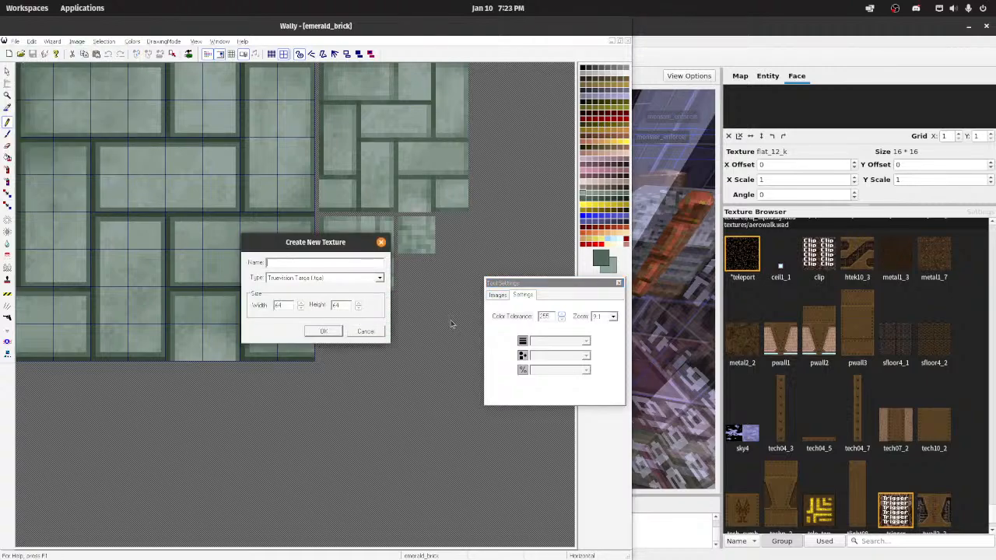
click(312, 279)
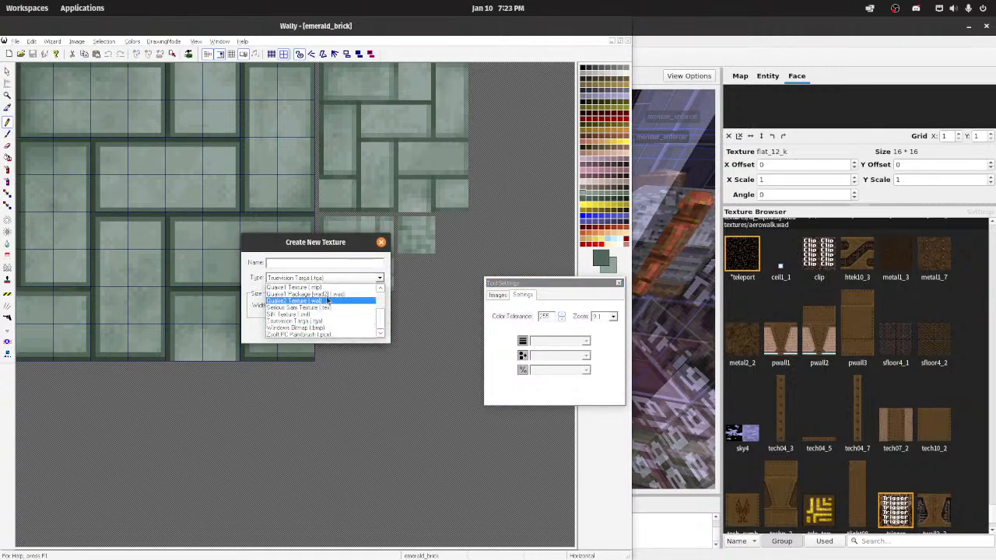
click(315, 295)
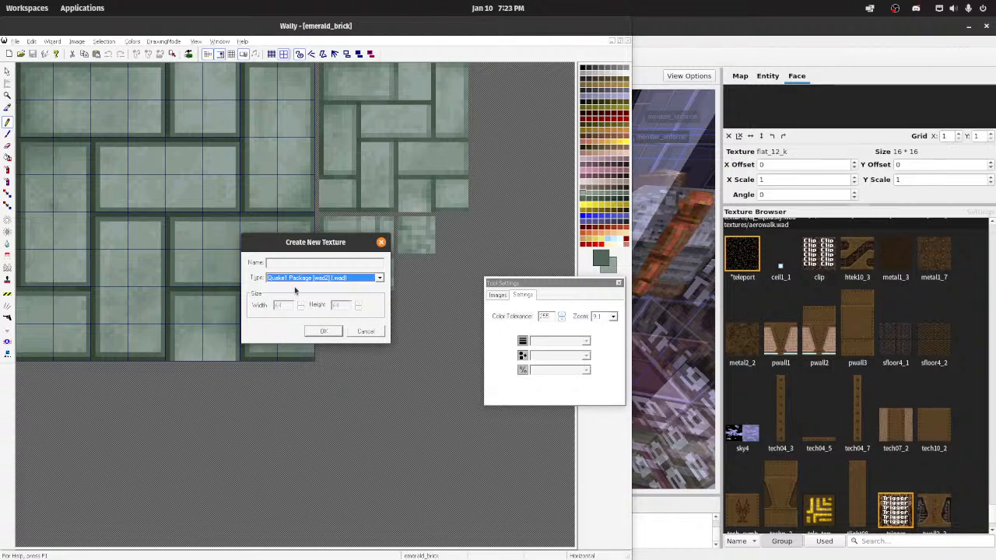
click(332, 336)
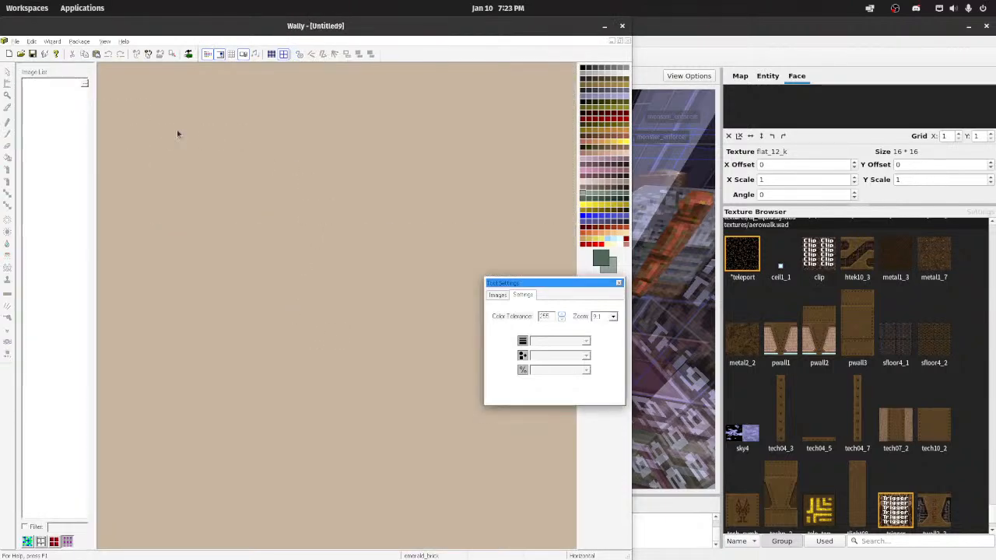
Step: Look up emerald_brick.bmp in the my_textures folder in the file manager and return to Wally
click(527, 541)
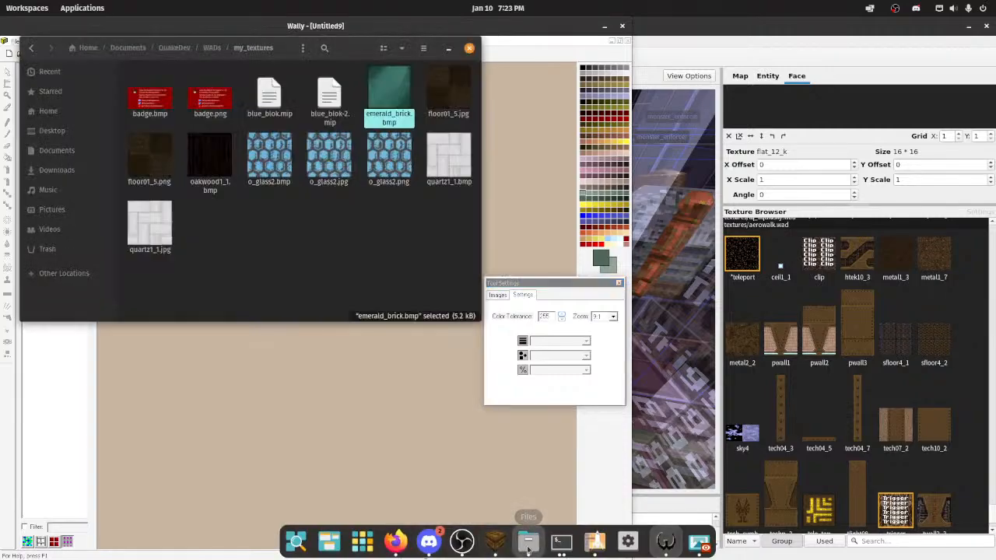
mouse_move(396, 99)
mouse_down()
mouse_move(421, 124)
mouse_move(413, 113)
mouse_move(431, 112)
mouse_move(540, 134)
mouse_move(387, 112)
mouse_up()
click(498, 136)
Step: Bring up the aerowalk.wad package and select its emerald_brick texture
click(14, 41)
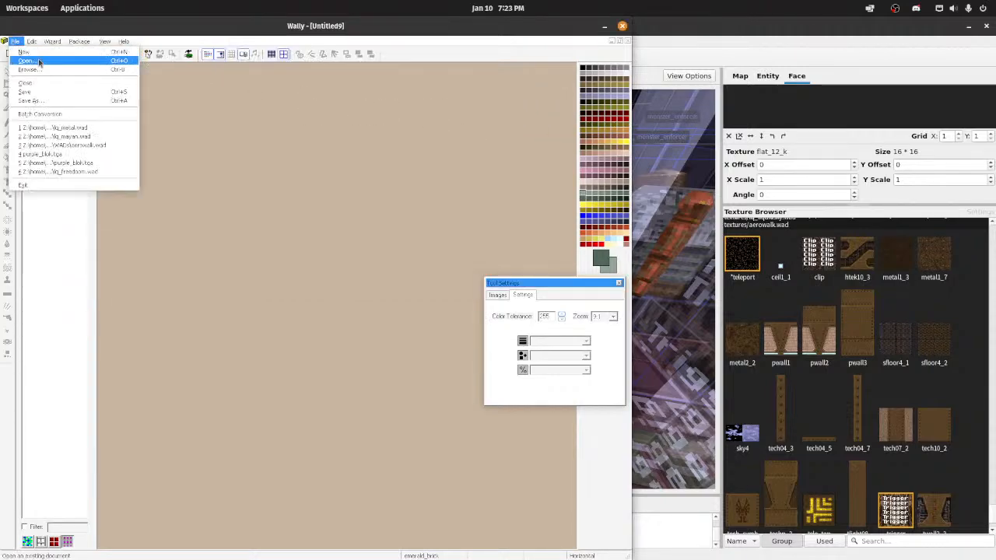
click(78, 144)
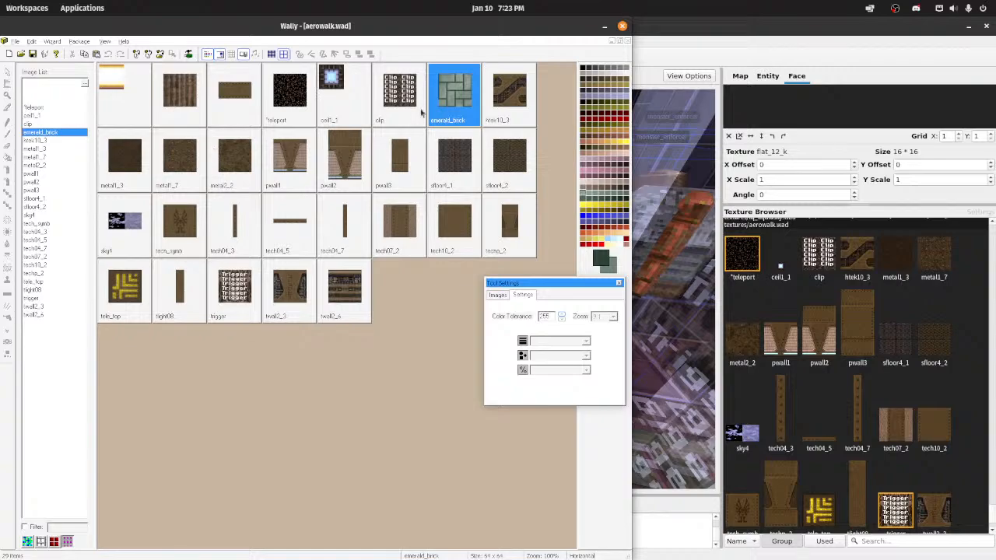
click(14, 42)
click(494, 87)
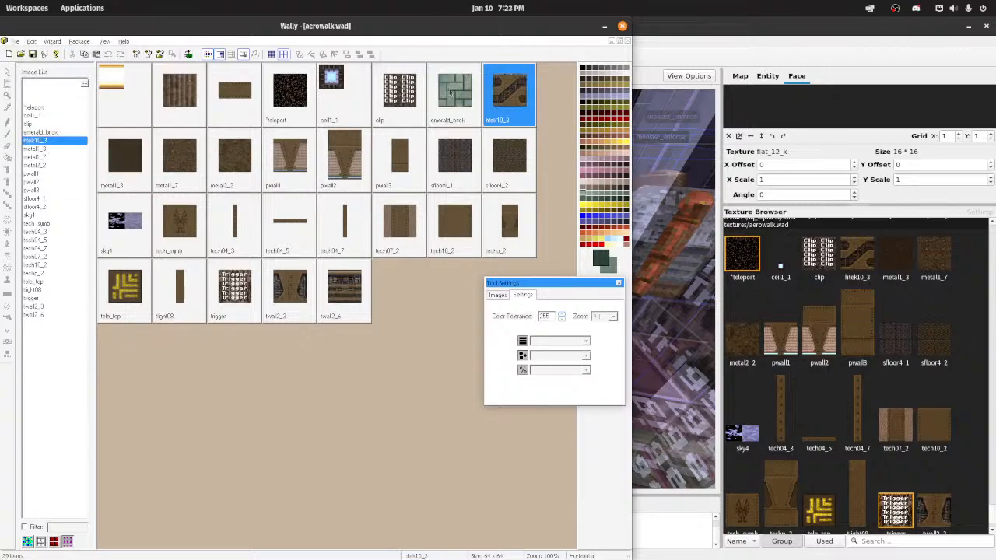
click(451, 91)
Step: Maximize Wally, move the aerowalk.wad window out of the way and show the tiled met_gry_trim64 texture at full size
double_click(405, 29)
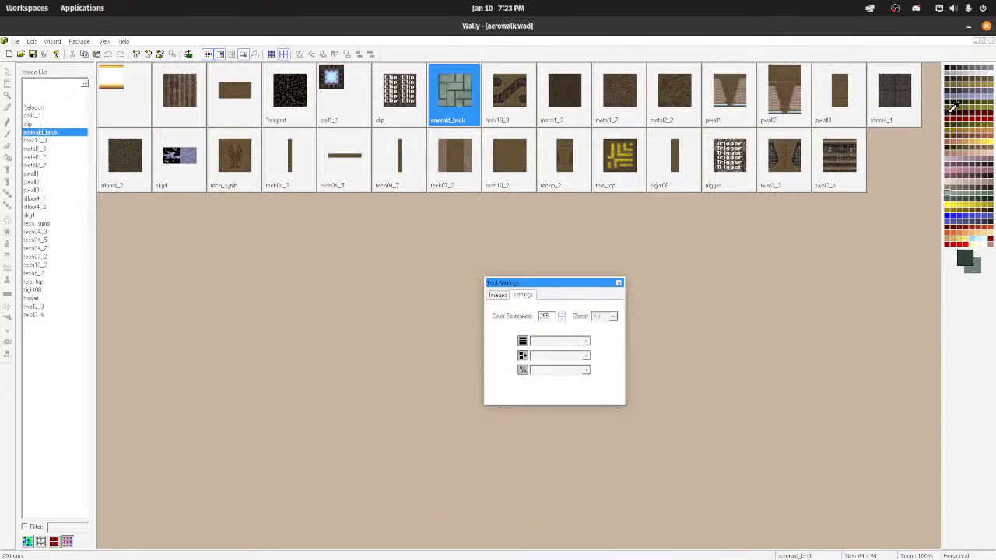
click(985, 42)
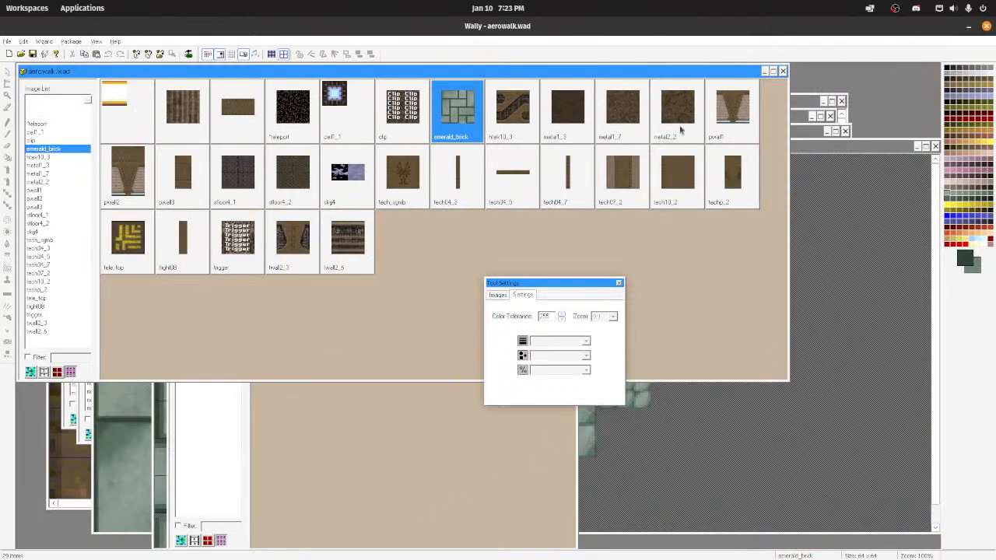
click(764, 71)
click(925, 147)
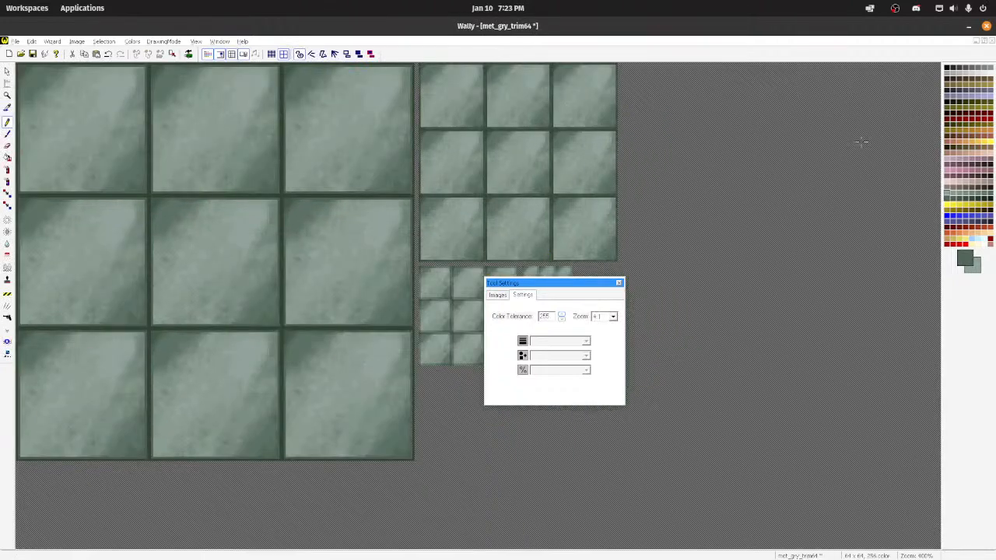
Step: Export the met_gry_trim64 texture to the my_textures folder as a Windows Bitmap named emerald_brick2
click(4, 40)
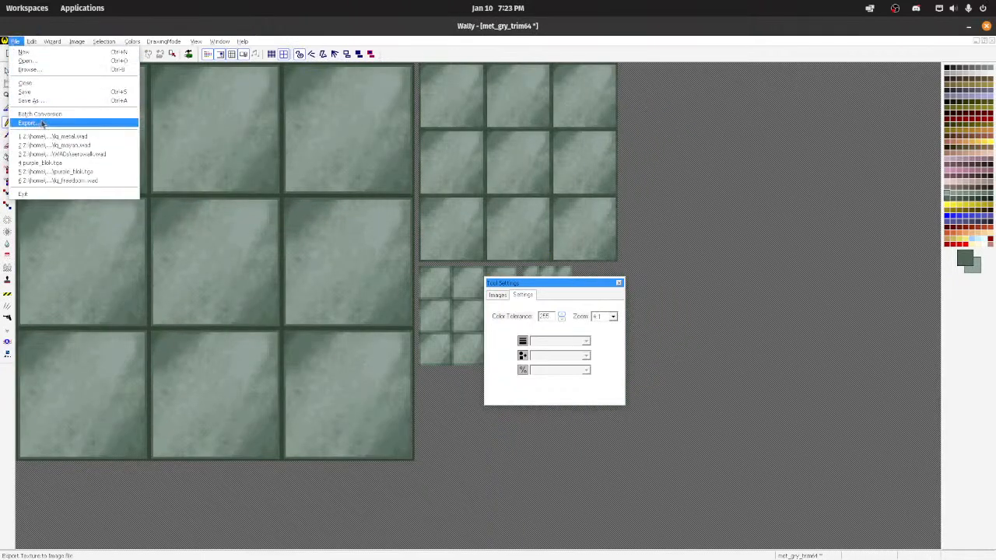
click(42, 123)
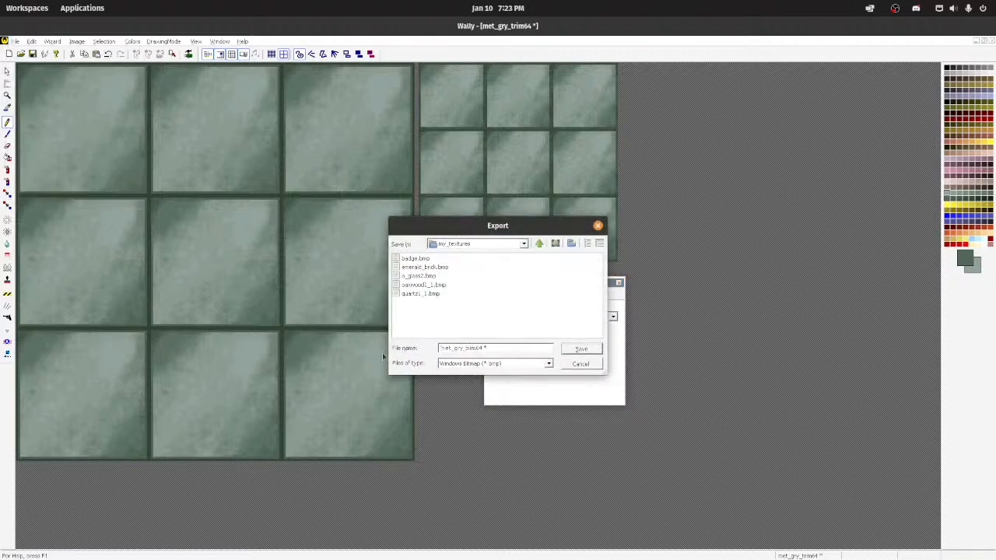
click(493, 363)
click(496, 393)
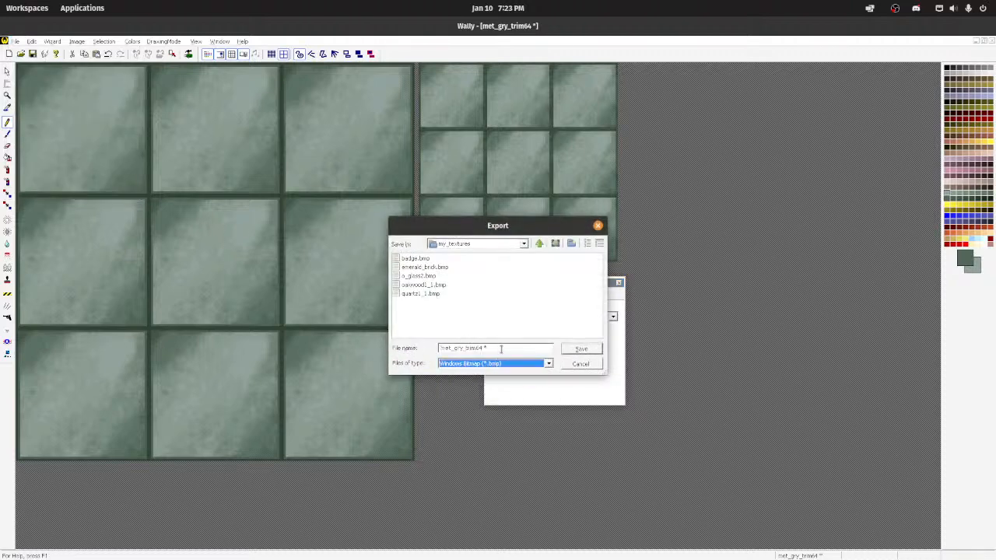
drag(524, 347, 364, 347)
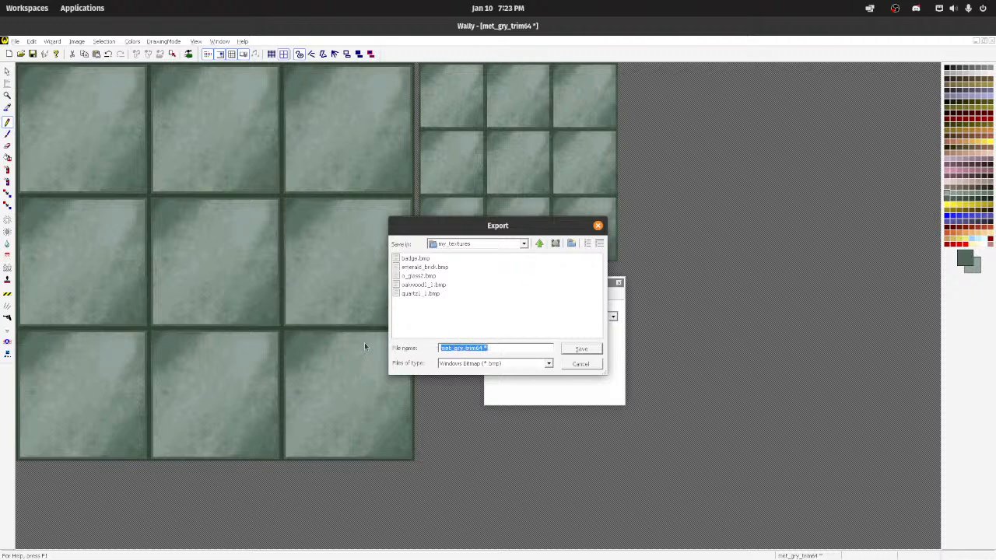
text(emerald)
text(_)
text(block)
key(Return)
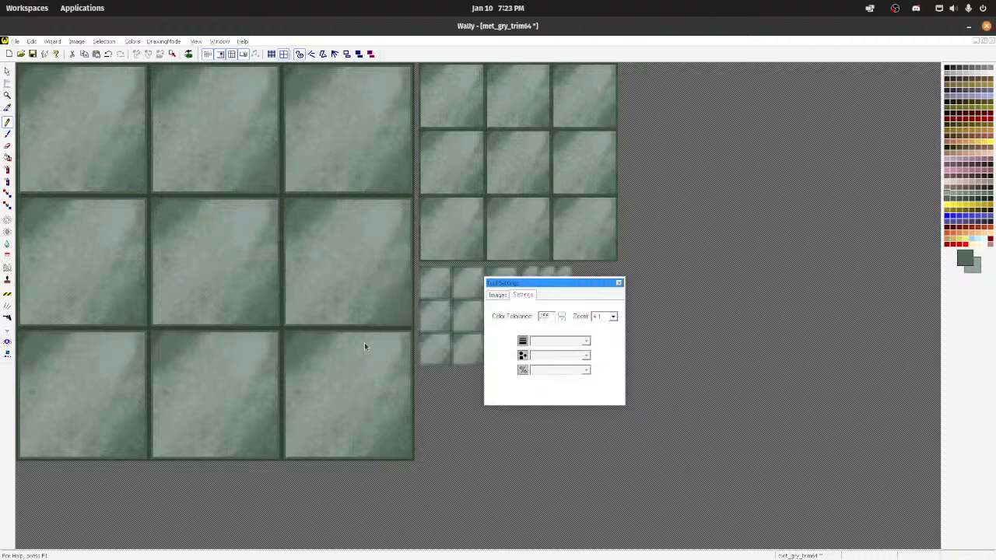
Step: Close Wally without saving the changes to met_gry_trim64 and lq_metal.wad
click(983, 28)
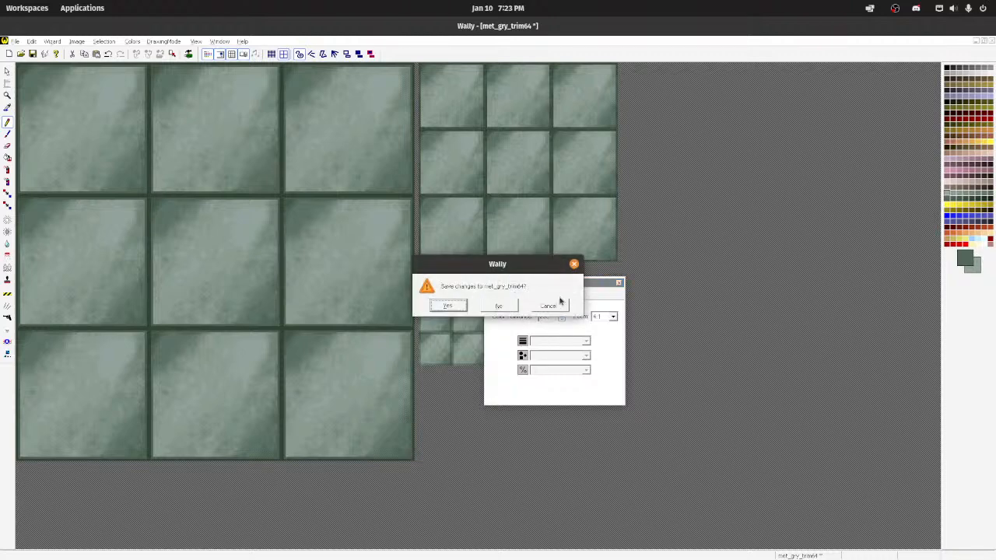
click(505, 308)
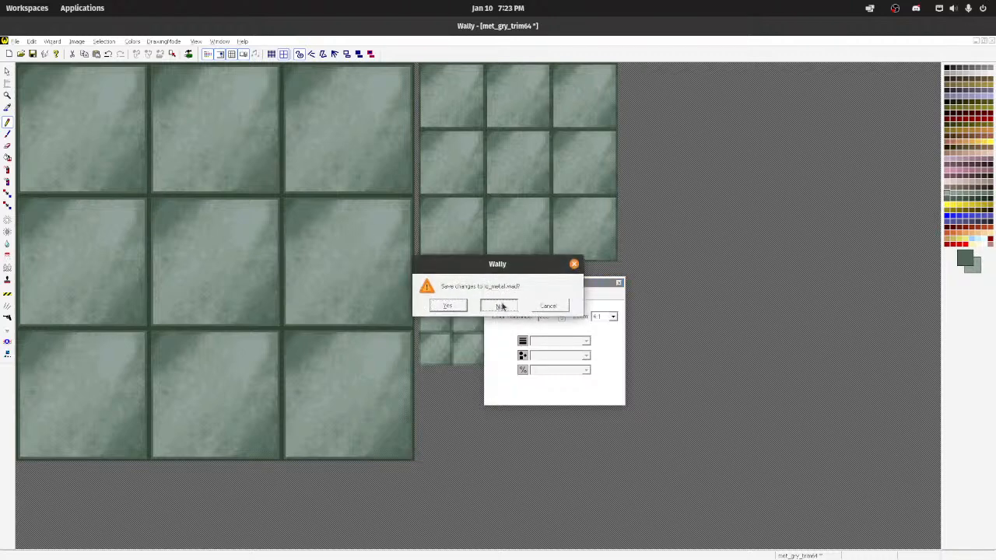
click(502, 305)
Step: Open emerald_brick2.bmp from the my_textures folder in the image viewer and inspect it enlarged
click(394, 212)
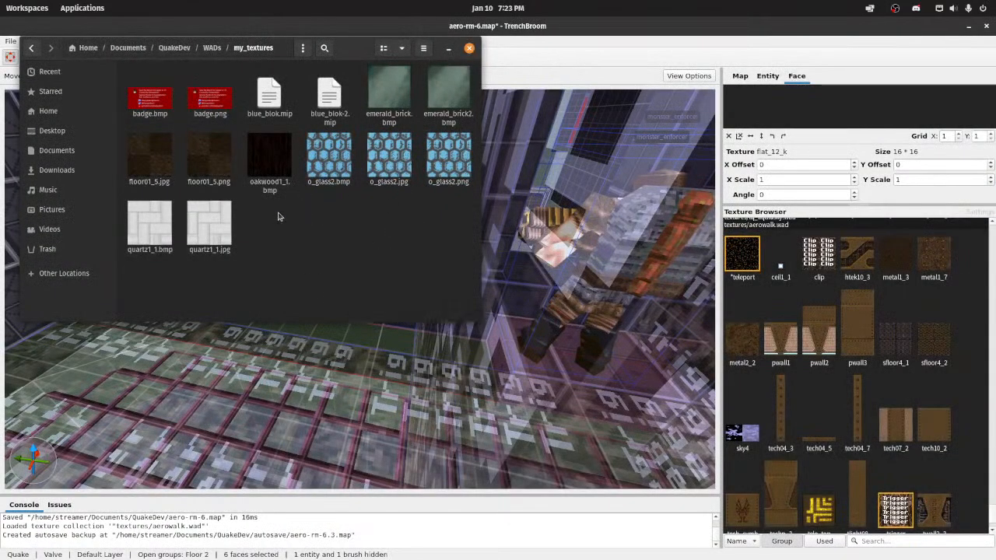
double_click(448, 92)
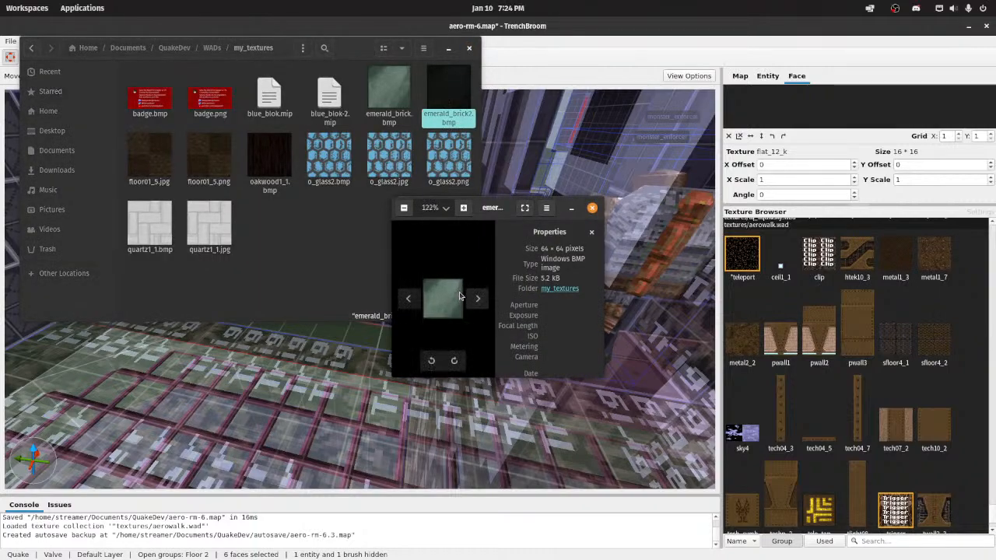
double_click(485, 210)
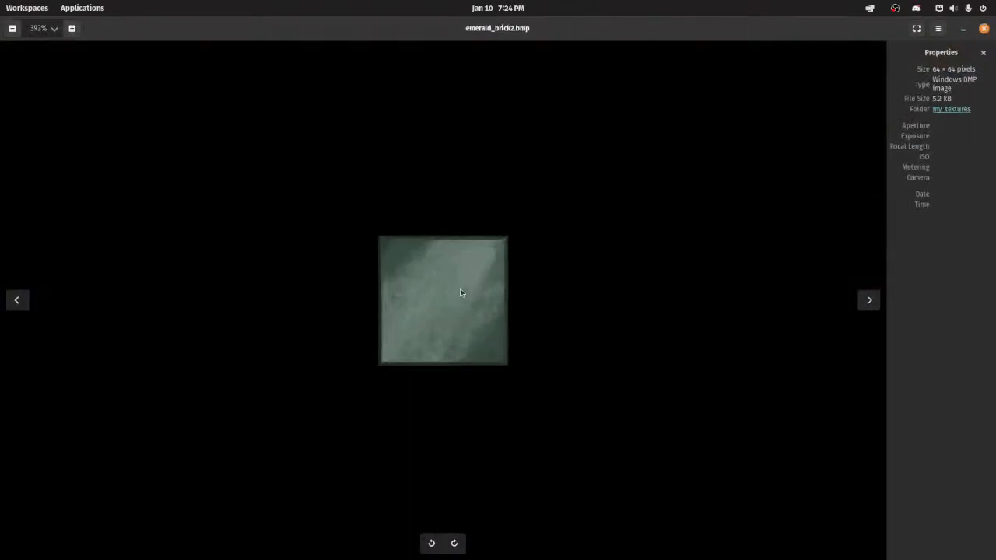
scroll(463, 292, up, 2)
scroll(424, 259, down, 2)
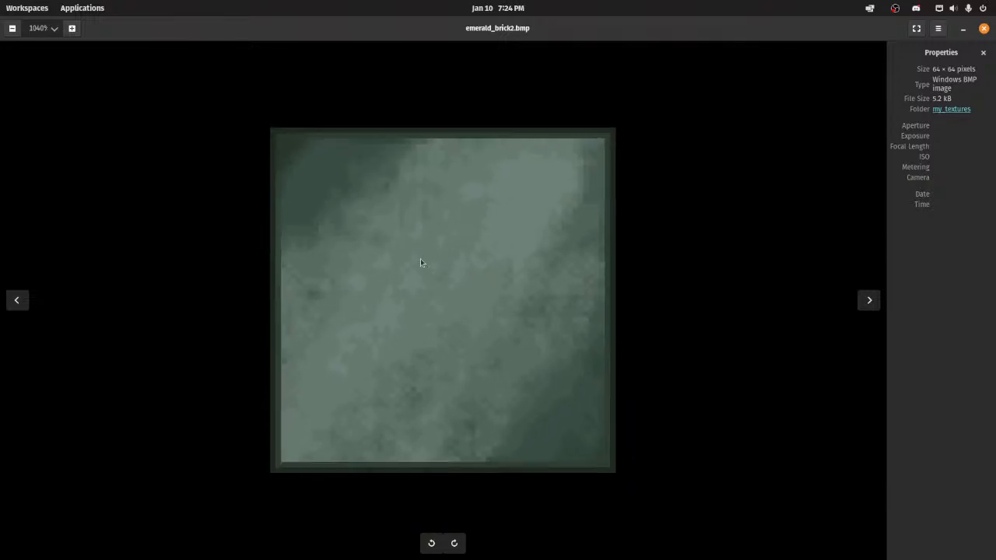
Step: Close the image viewer and browse the file manager to the wally folder inside the home Applications folder
click(984, 29)
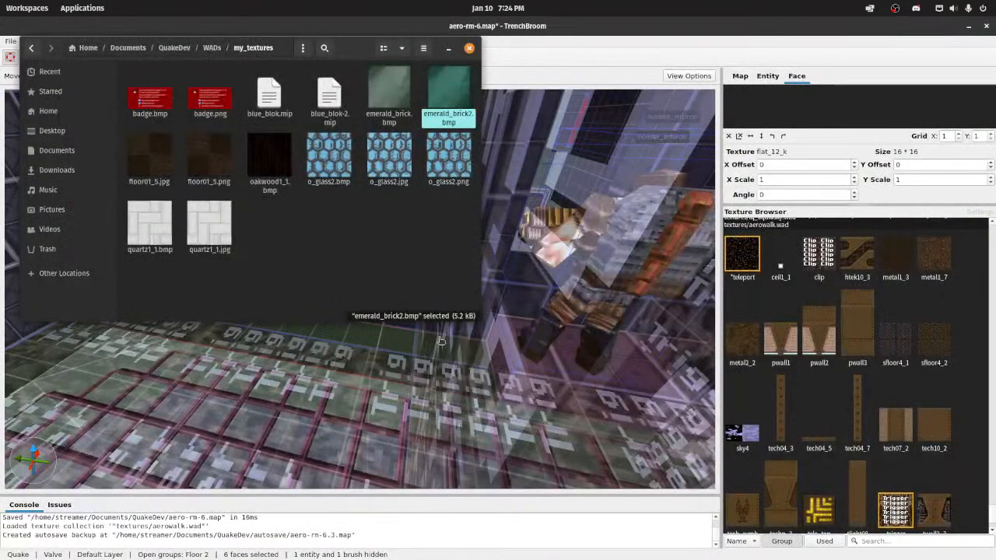
click(507, 543)
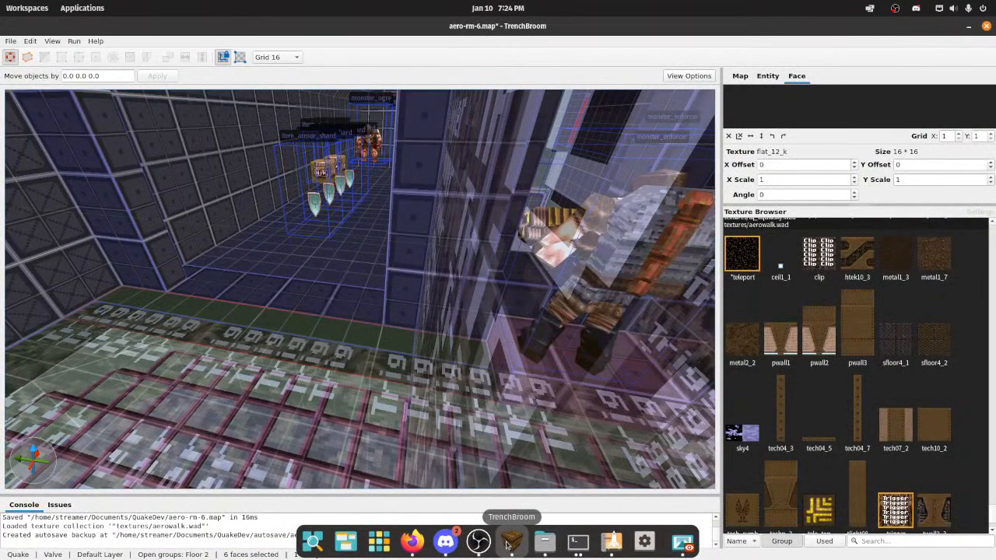
click(554, 543)
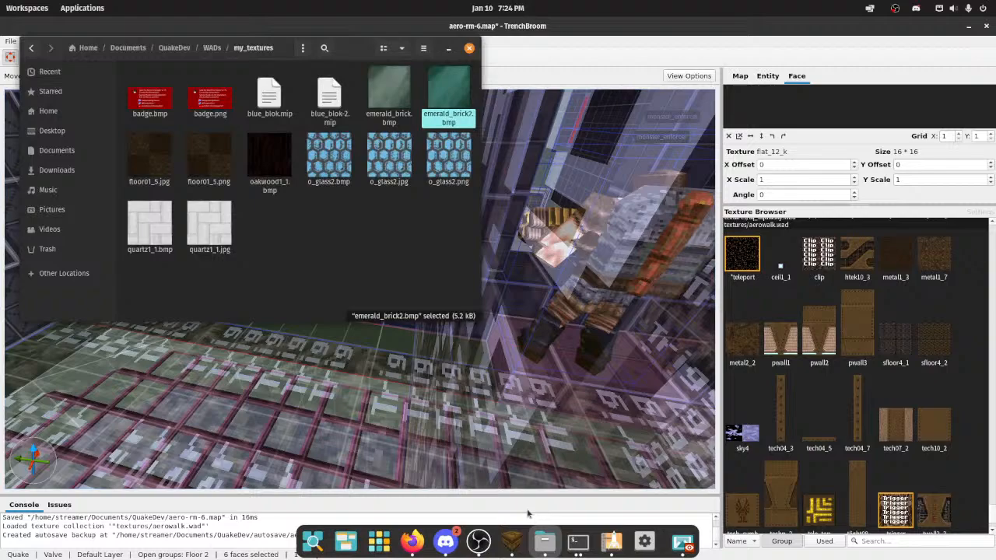
click(174, 48)
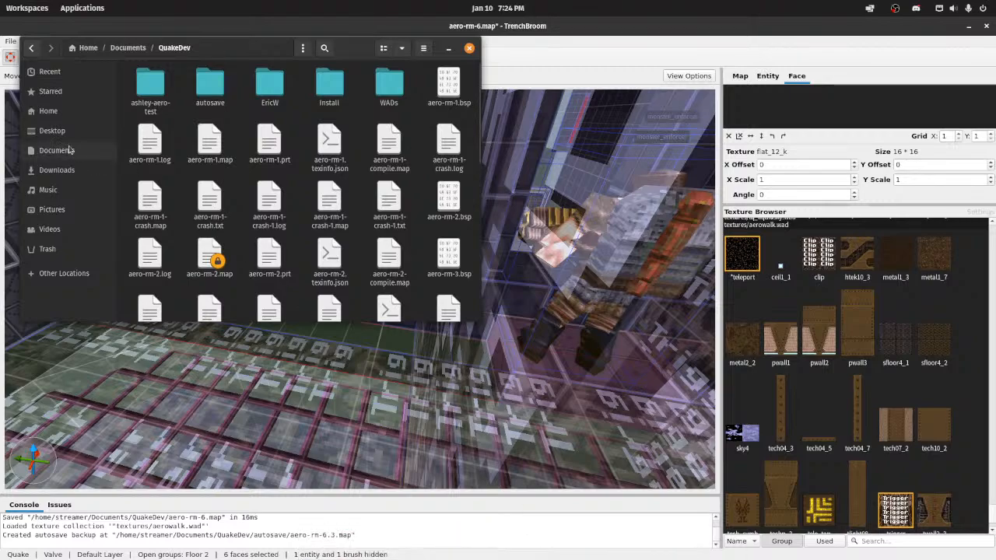
click(48, 109)
double_click(151, 87)
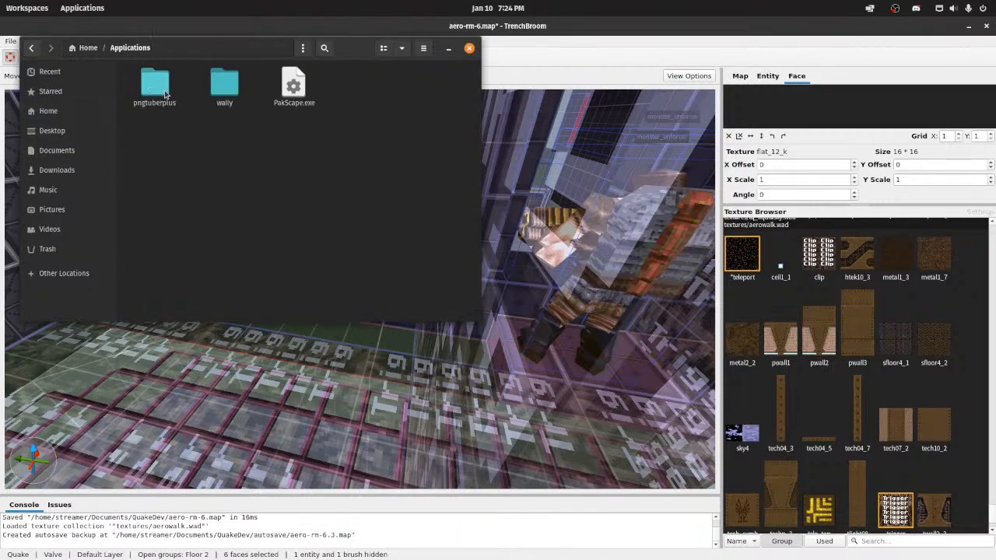
double_click(211, 91)
Step: Open a terminal in the wally folder and launch Wally with the command wine Wally.exe
right_click(288, 233)
click(389, 300)
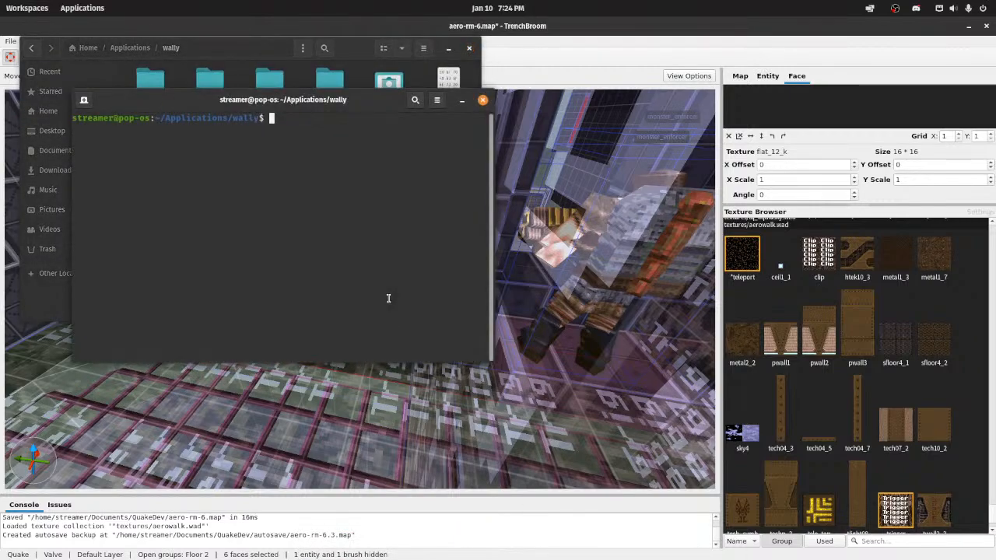
text(wine Wally.exe)
key(Return)
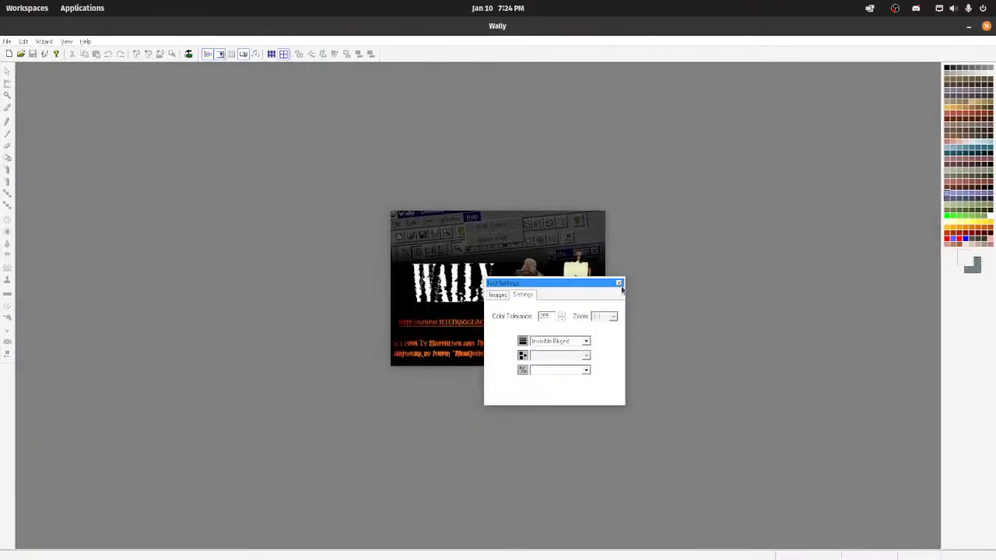
click(6, 40)
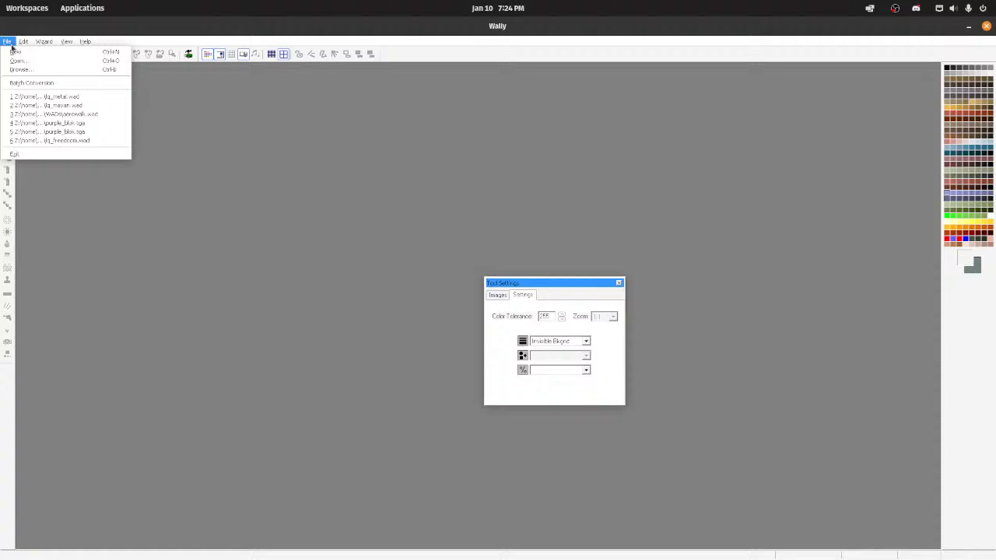
click(53, 115)
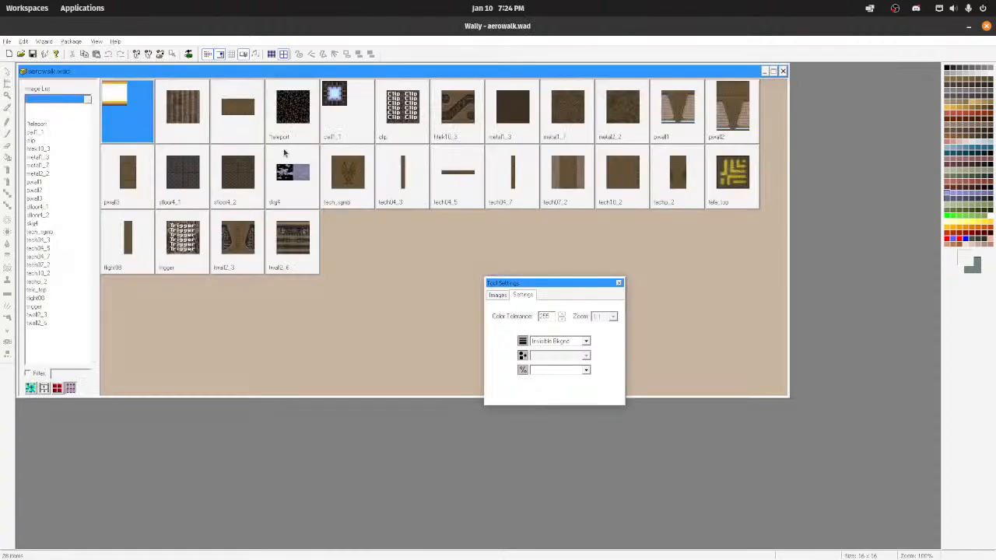
click(784, 71)
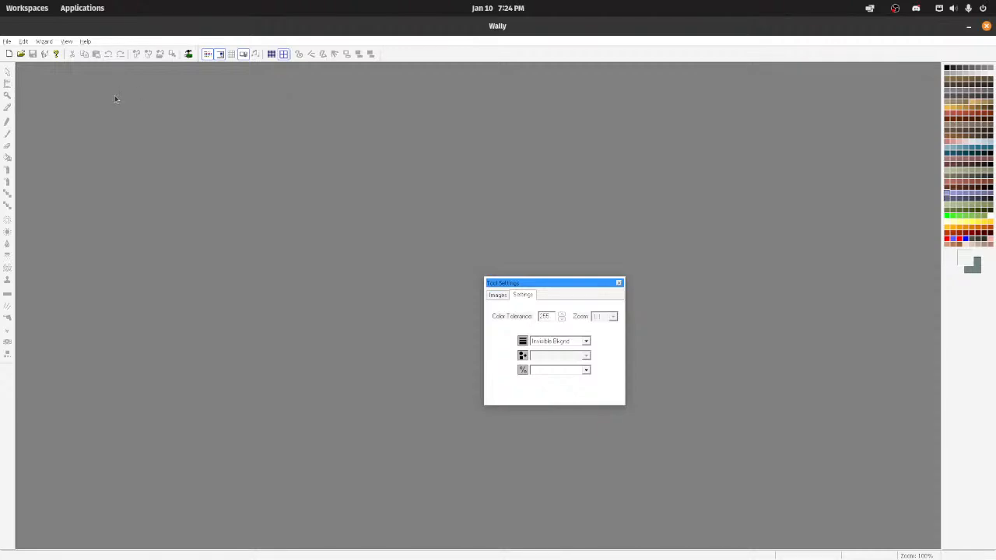
Step: Create a new Quake1 Package (wad2) and move the Tool Settings window clear of the package contents
click(6, 41)
click(17, 51)
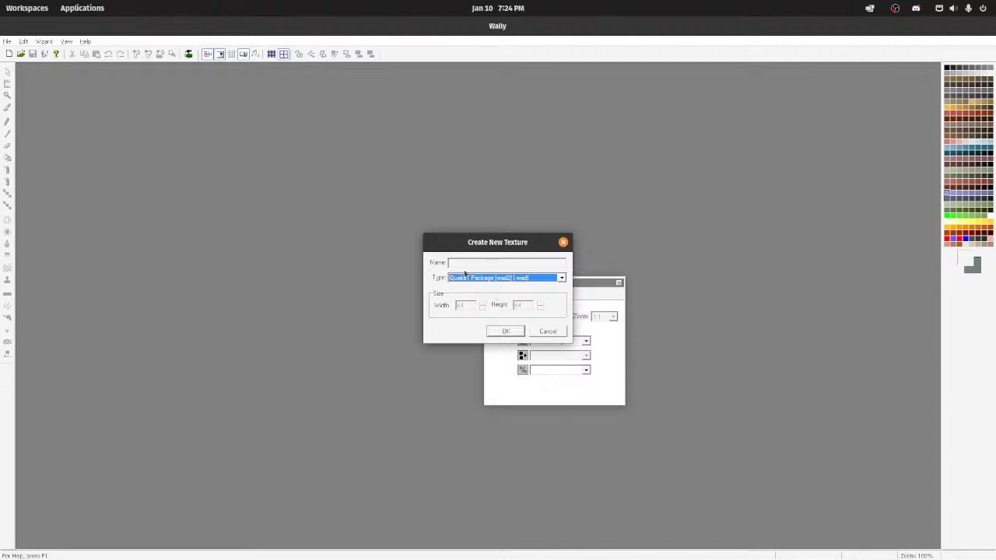
click(505, 331)
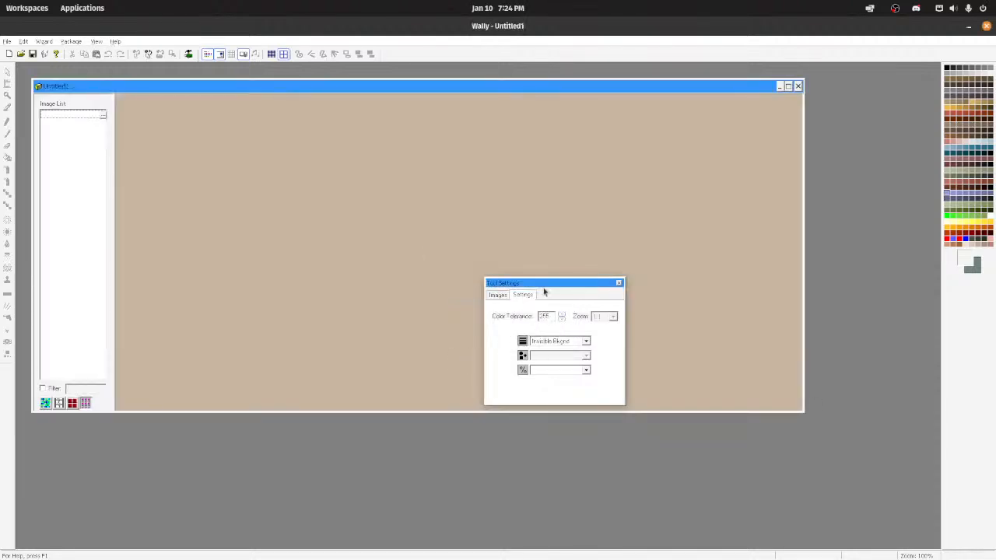
drag(544, 292, 816, 388)
Step: Browse the file manager to the my_textures folder under Documents/QuakeDev/WADs
mouse_move(589, 544)
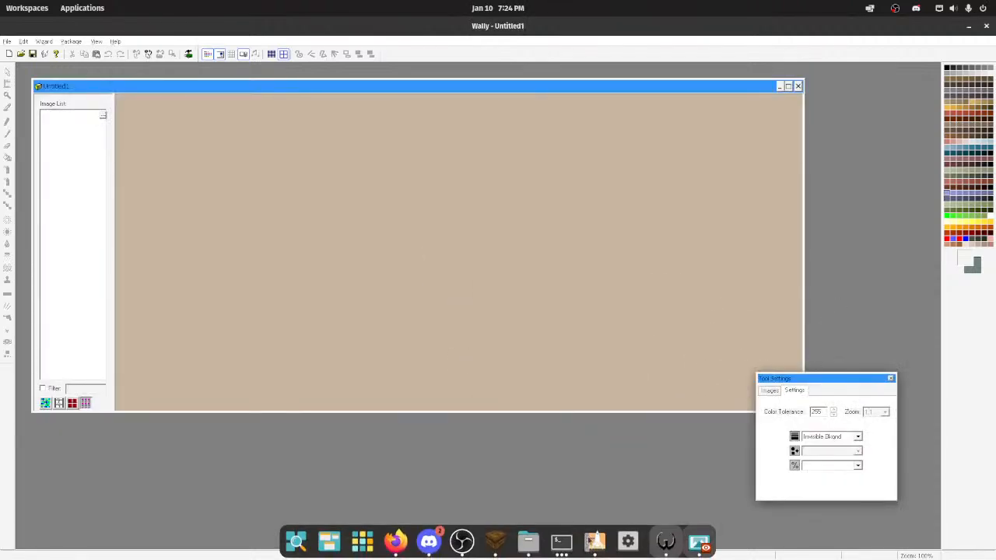
click(528, 540)
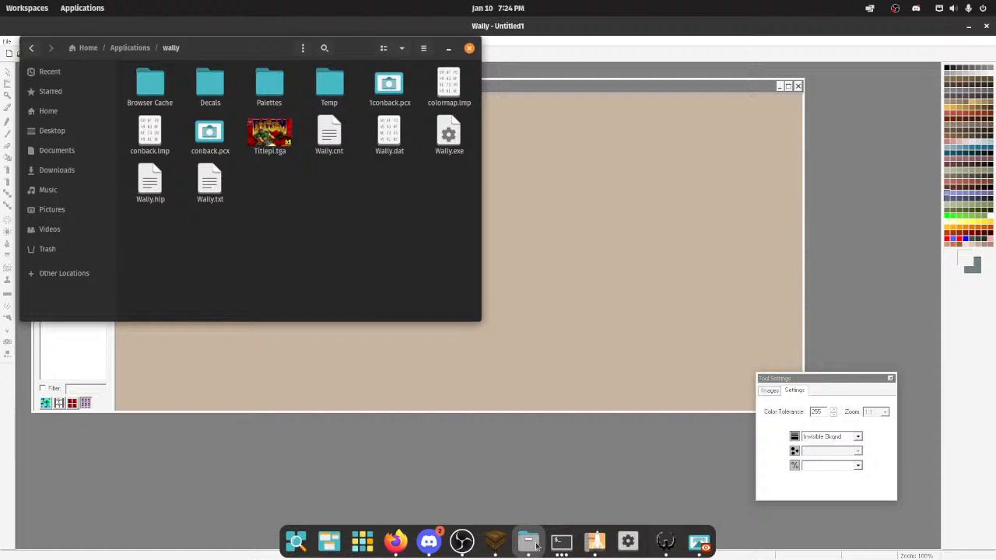
click(130, 48)
click(77, 110)
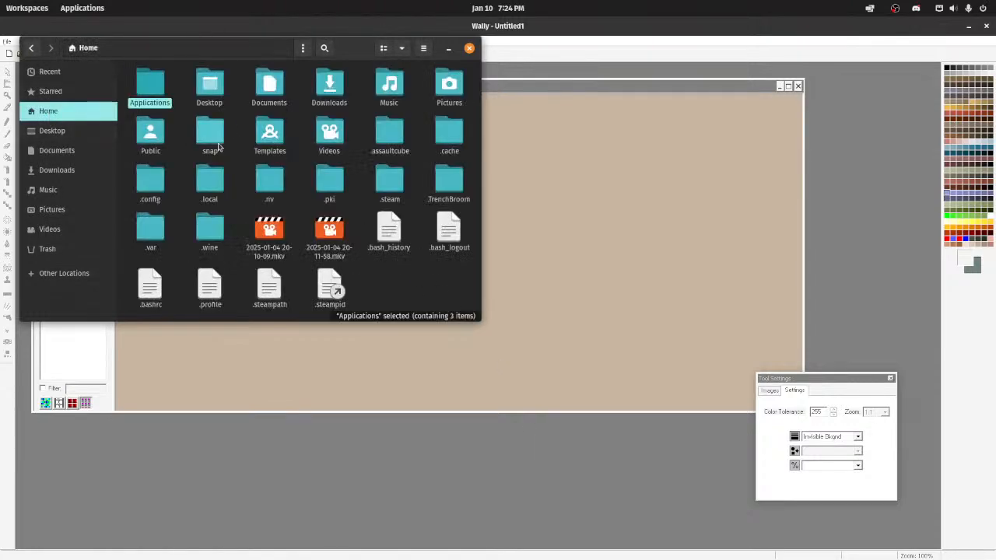
click(272, 100)
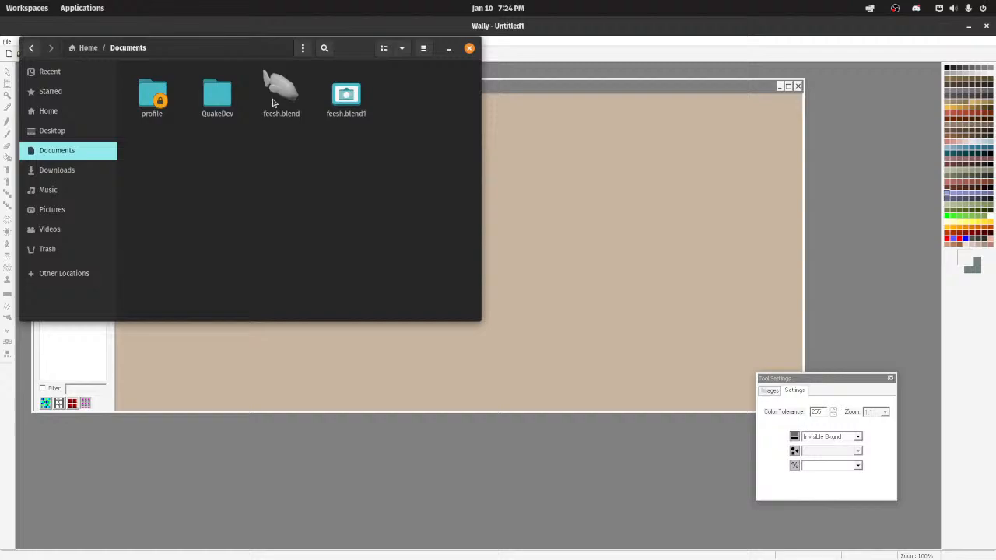
double_click(223, 99)
double_click(389, 86)
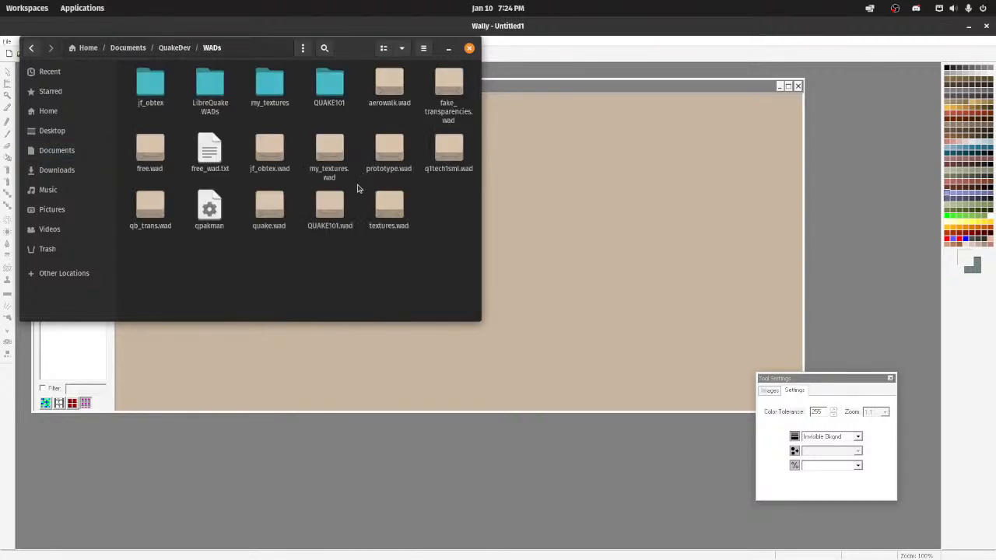
double_click(261, 98)
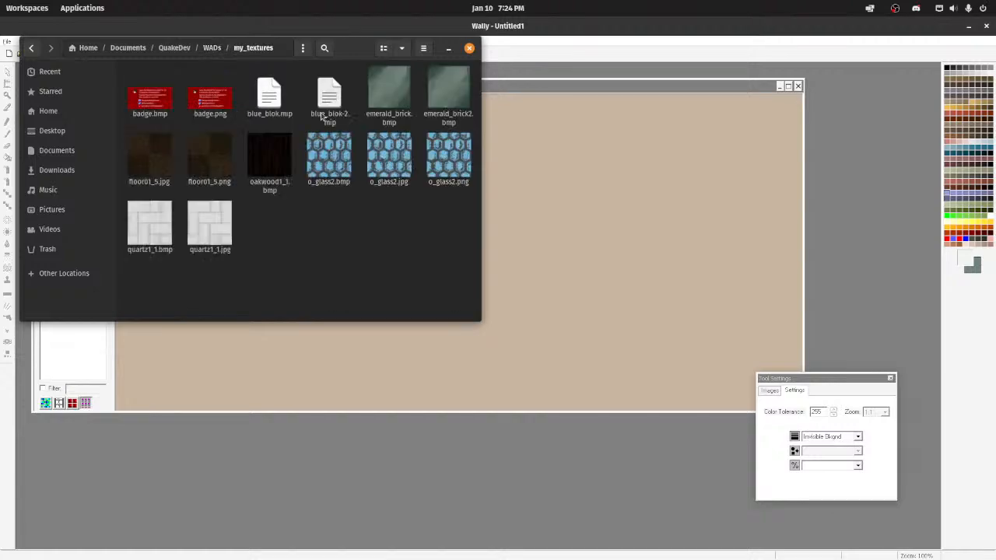
Step: Add emerald_brick.bmp from the my_textures folder to the new package and minimize the file manager
click(448, 94)
drag(389, 93, 609, 220)
click(448, 49)
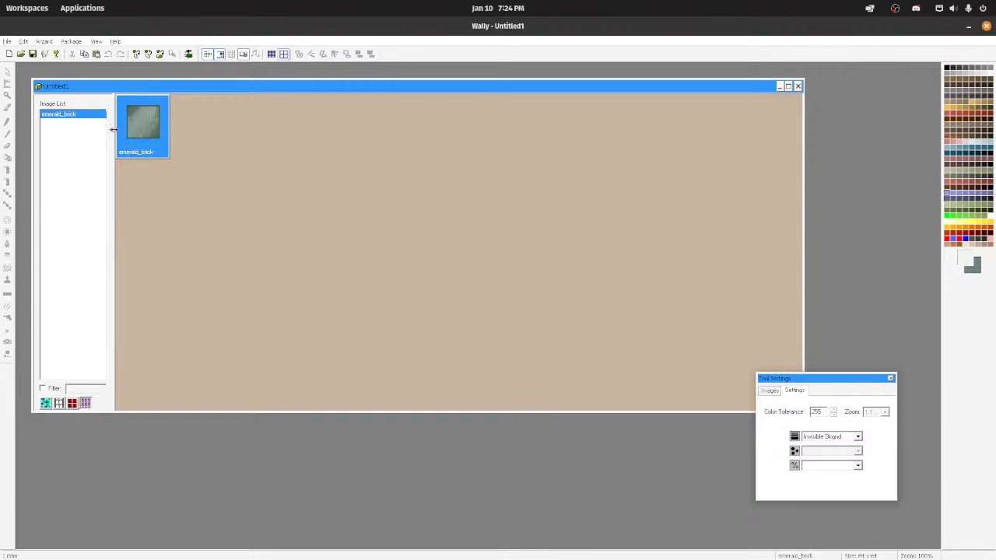
Step: Save the package as my_textures.wad in the my_textures folder
key(ctrl+s)
double_click(446, 333)
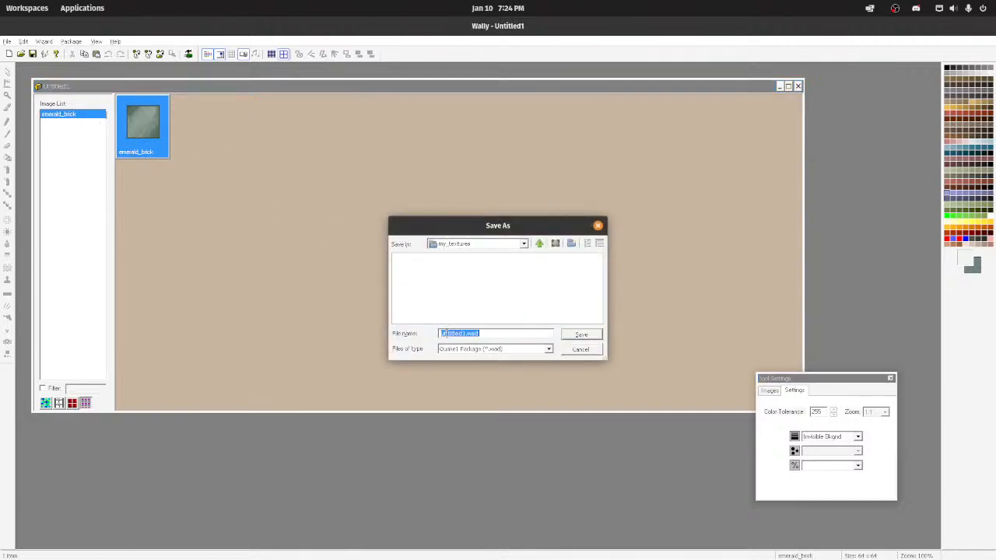
click(514, 243)
click(471, 286)
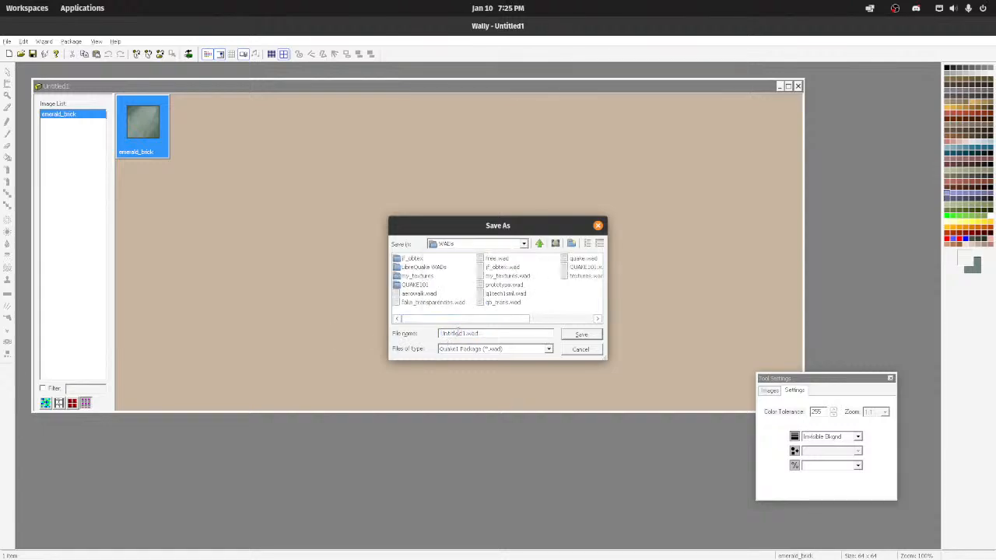
double_click(424, 276)
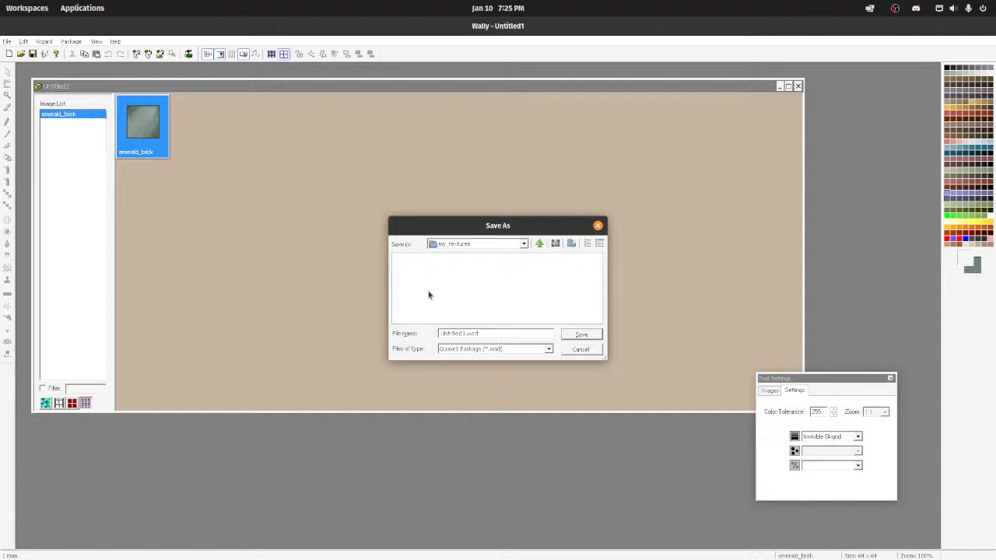
double_click(465, 333)
text(my_textures)
key(Return)
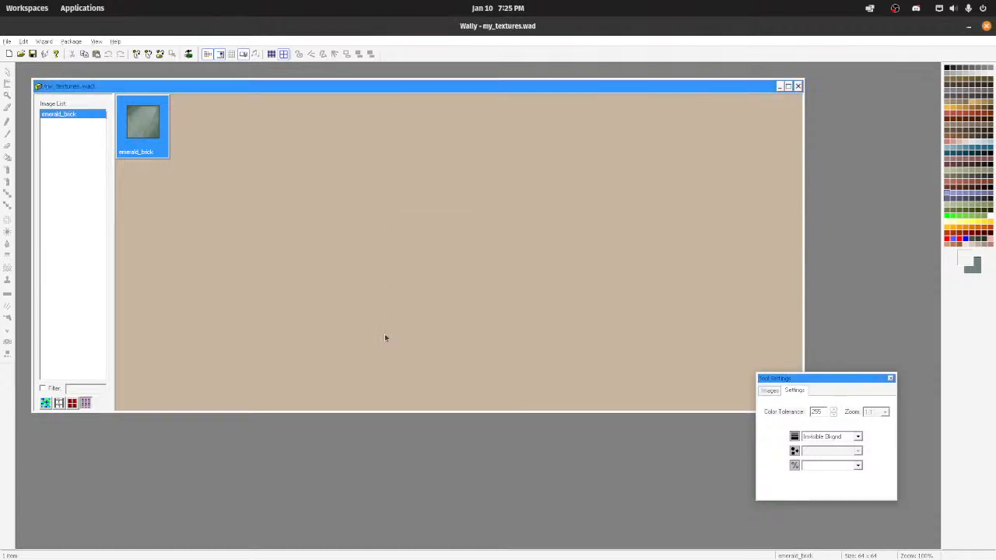
Step: Open the emerald_brick texture for editing and arrange Wally side by side with quartz1_1.bmp in the image viewer as reference
double_click(143, 126)
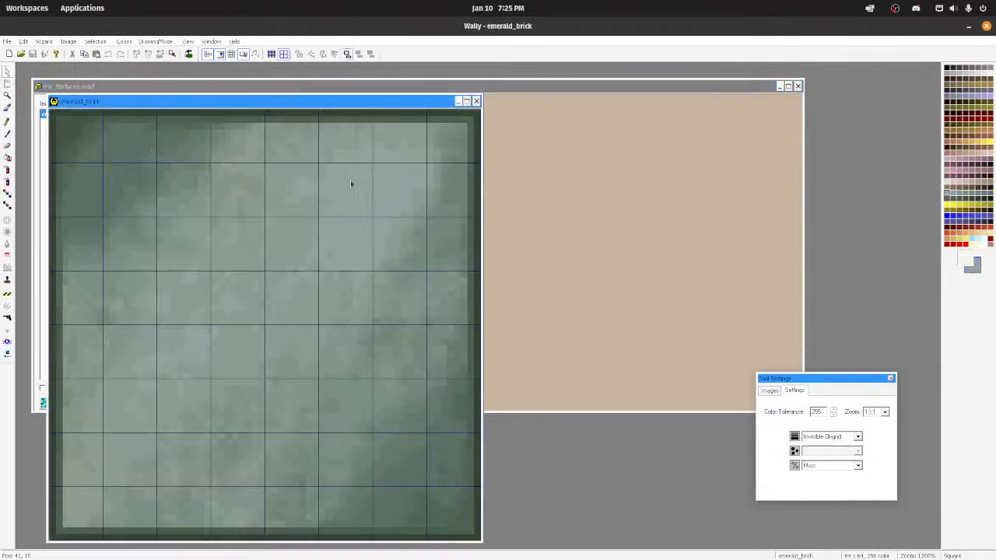
key(super+Left)
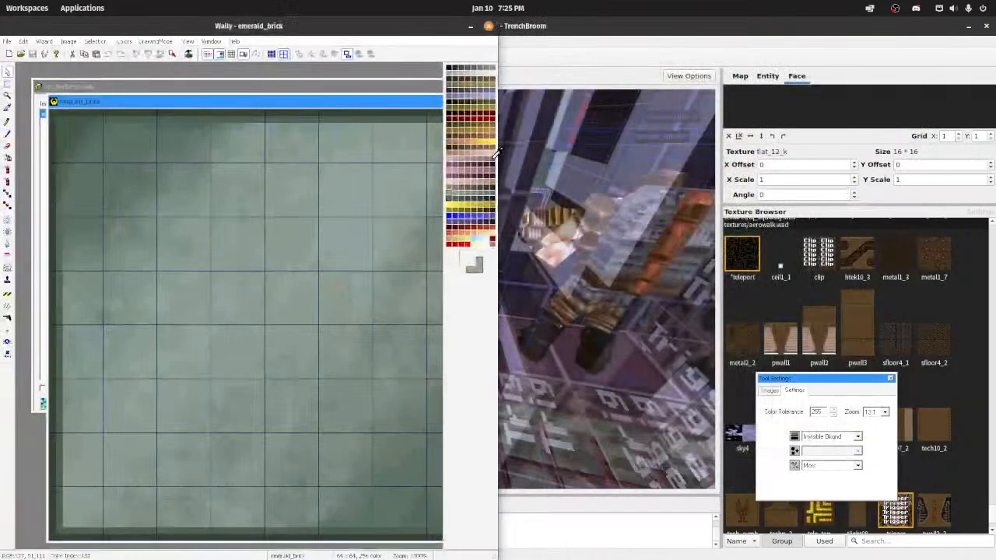
drag(495, 190, 689, 193)
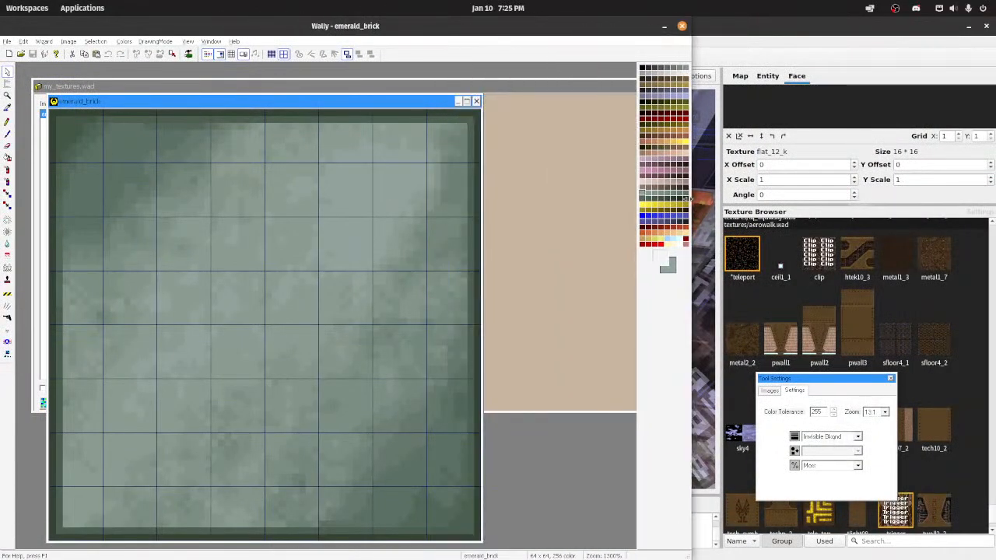
click(528, 543)
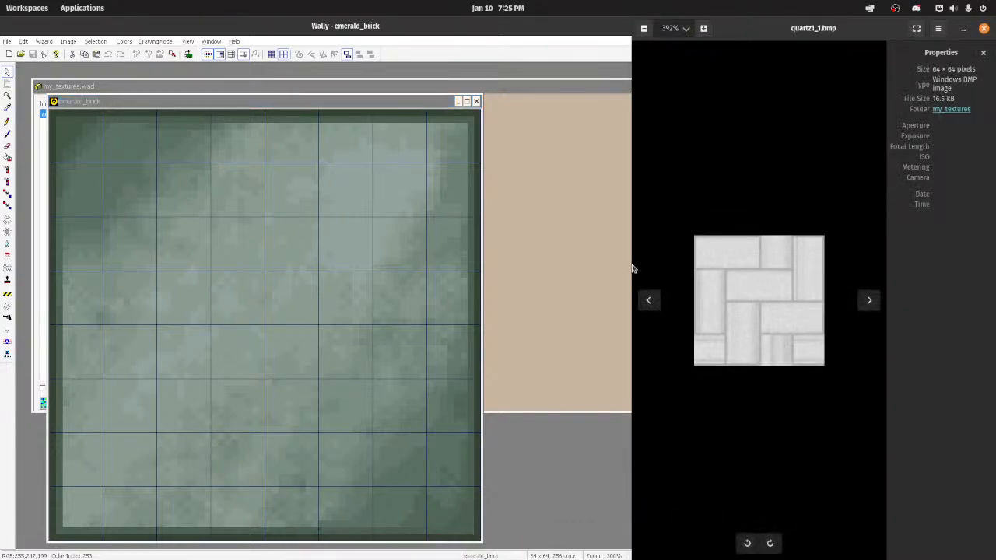
drag(634, 266, 691, 268)
drag(732, 278, 700, 278)
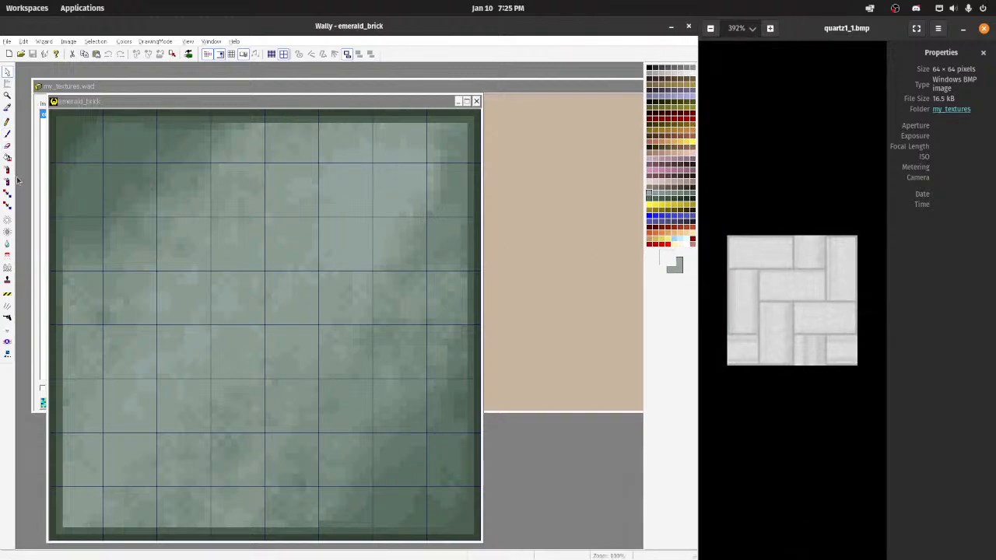
Step: With the pencil and the dark green border colour, draw a line from the texture's top middle about 16 pixels down, then about 16 pixels right
click(7, 123)
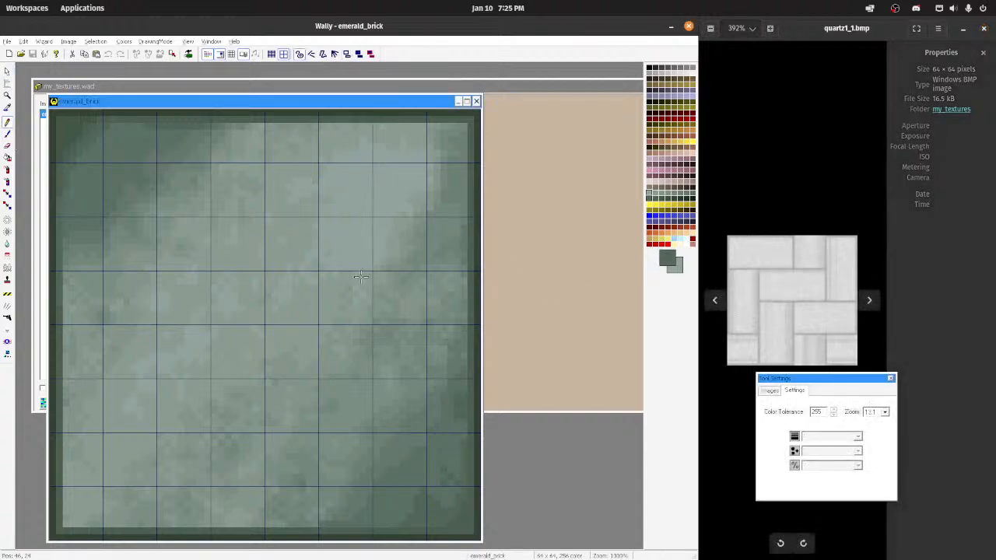
ctrl+click(102, 112)
drag(269, 116, 267, 139)
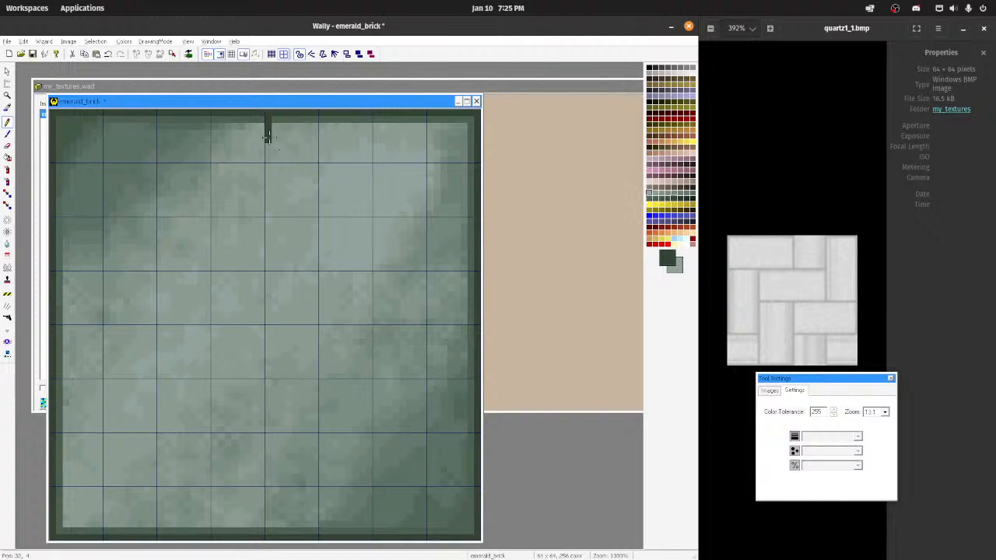
drag(267, 186, 267, 240)
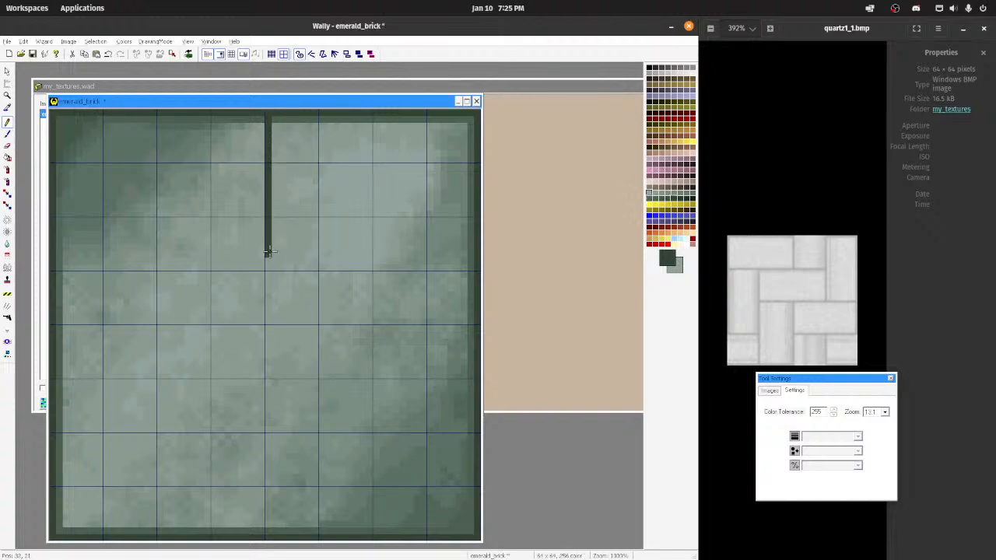
key(ctrl+z)
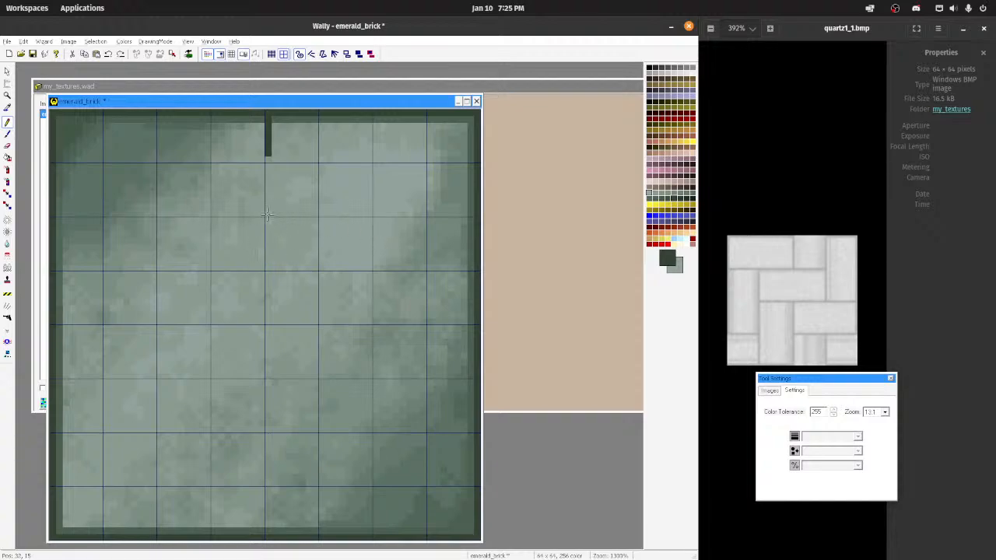
mouse_move(268, 214)
mouse_down()
mouse_move(269, 162)
mouse_move(265, 203)
mouse_move(355, 220)
mouse_up()
key(ctrl+z)
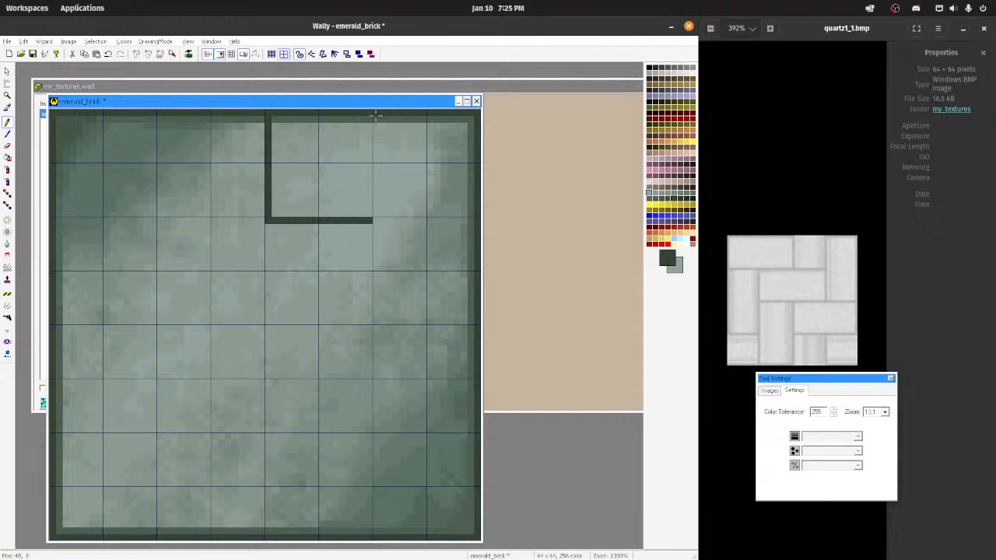
Step: Try to outline the tall upper-right brick with a dark green vertical line and a bottom line to the right border, then undo these strokes
mouse_move(374, 161)
mouse_down()
mouse_move(377, 302)
mouse_move(512, 338)
mouse_up()
key(ctrl+z)
drag(375, 119, 375, 274)
drag(386, 334, 458, 333)
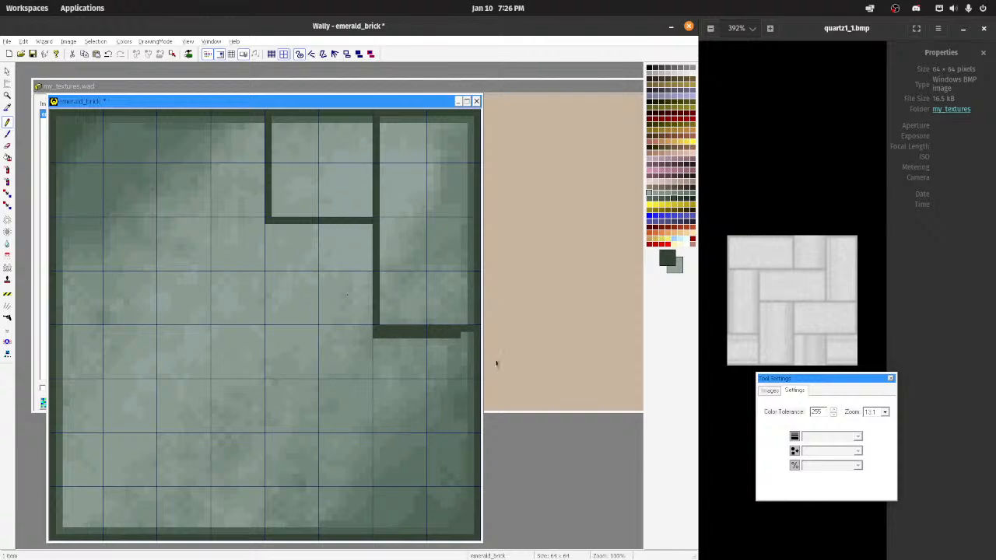
key(ctrl+z)
key(ctrl+z)
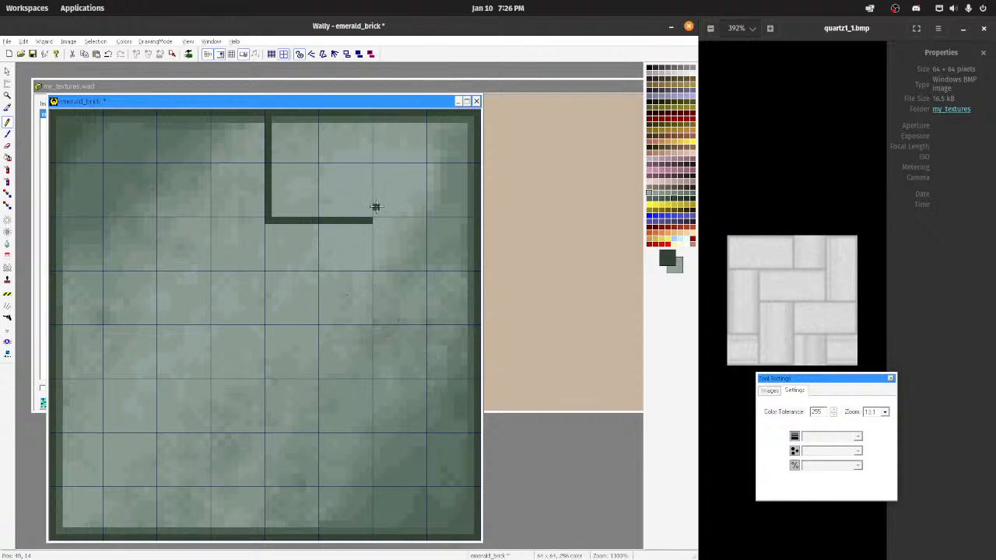
Step: Draw dark green outlines for the tall upper-right brick and the central horizontal brick, and extend the central brick's top line to the left border
drag(376, 171, 376, 122)
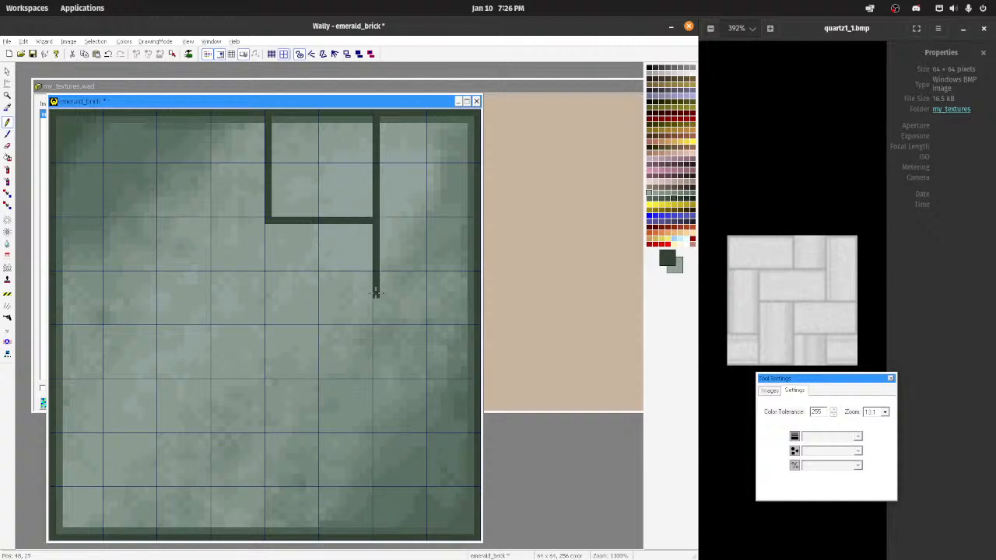
drag(377, 328, 502, 330)
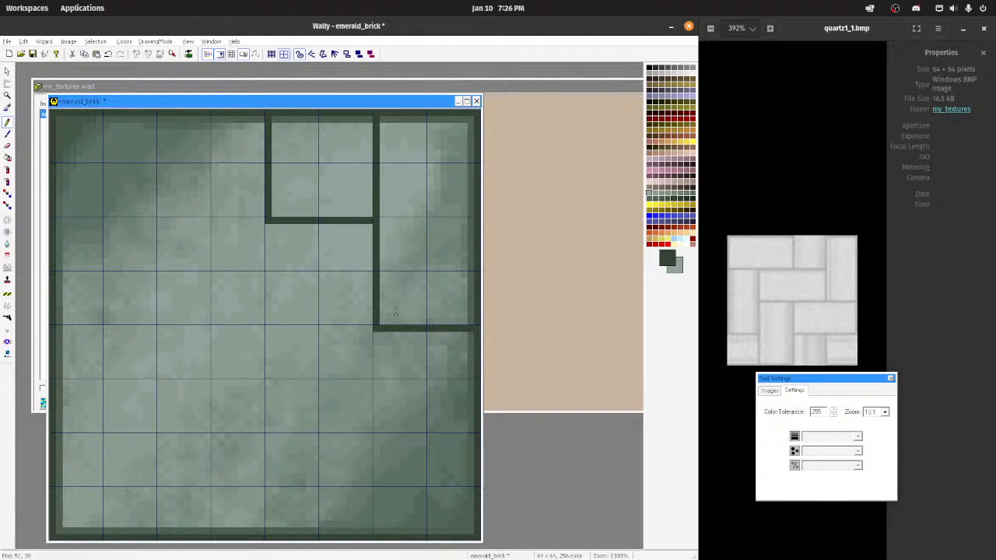
drag(348, 329, 189, 328)
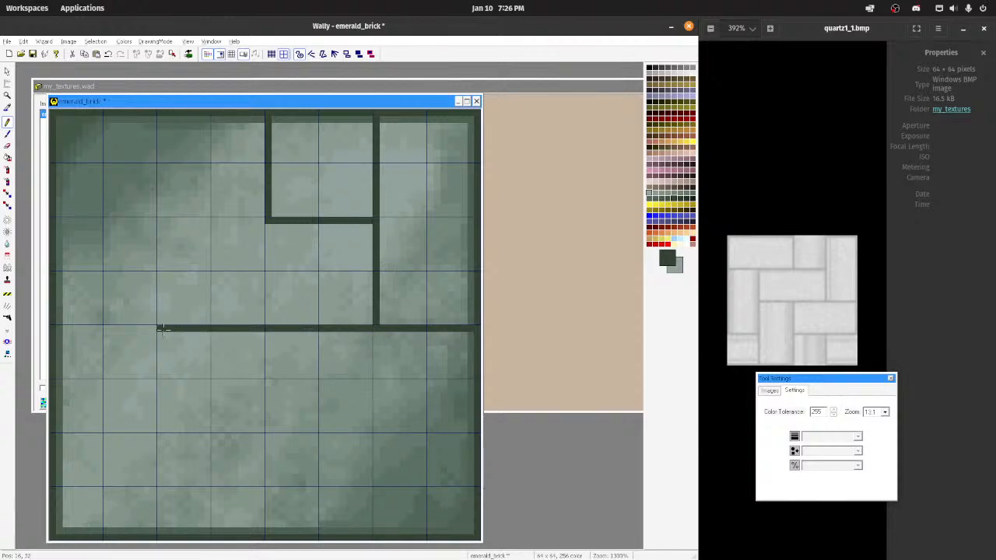
mouse_move(159, 278)
mouse_down()
mouse_move(158, 232)
mouse_move(245, 219)
mouse_up()
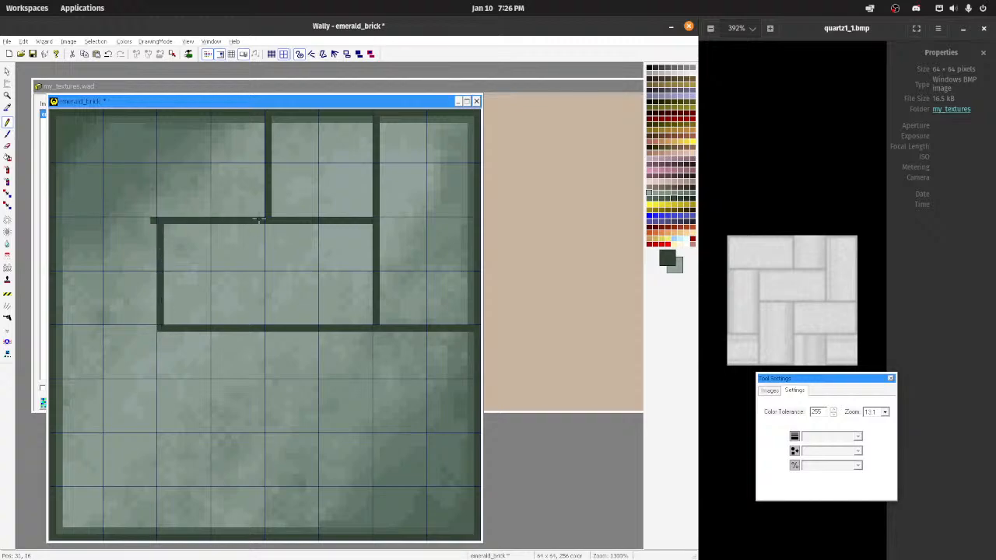
drag(146, 221, 74, 220)
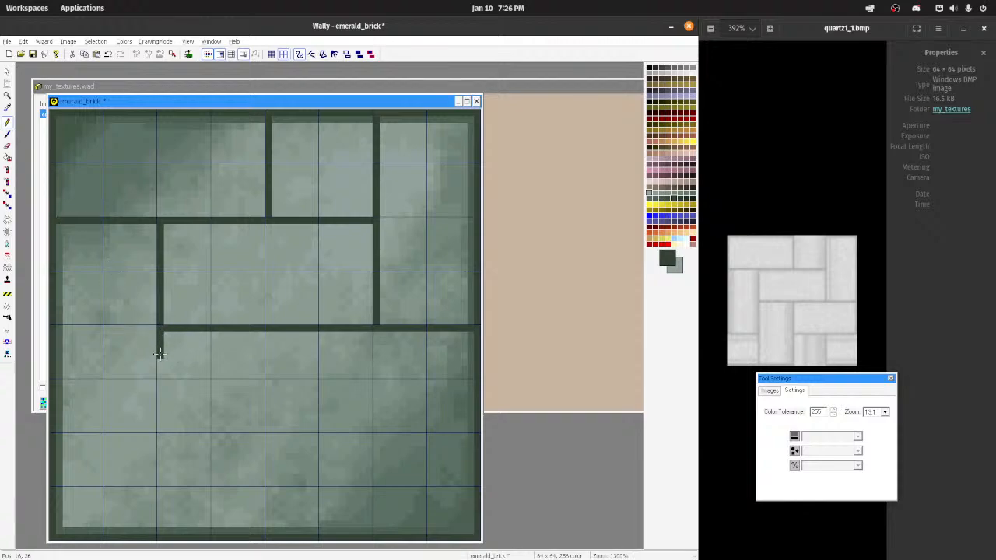
drag(159, 382, 154, 412)
key(ctrl+z)
drag(159, 331, 159, 388)
key(ctrl+z)
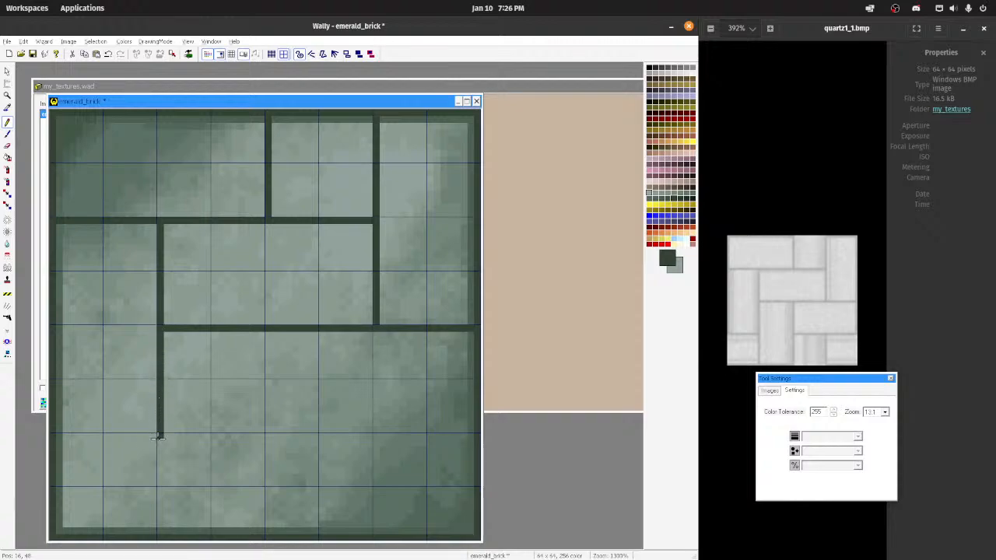
mouse_move(159, 438)
mouse_down()
mouse_move(56, 436)
mouse_move(161, 436)
mouse_up()
key(ctrl+z)
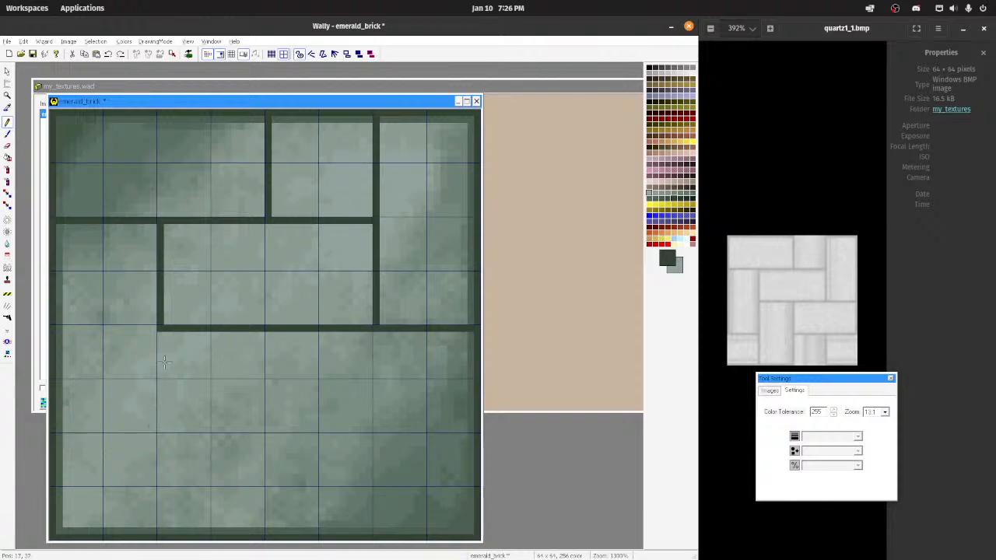
Step: Draw vertical lines from beneath the central brick to the bottom border at x 16 and 32, plus a line at y 48 to the left border
mouse_move(161, 331)
mouse_down()
mouse_move(161, 402)
mouse_move(129, 435)
mouse_move(74, 437)
mouse_up()
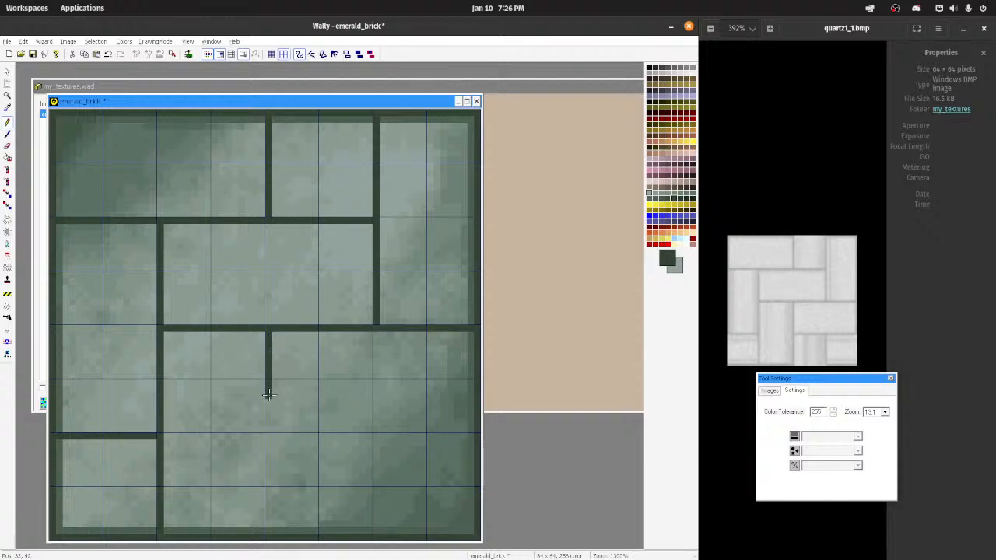
key(ctrl+z)
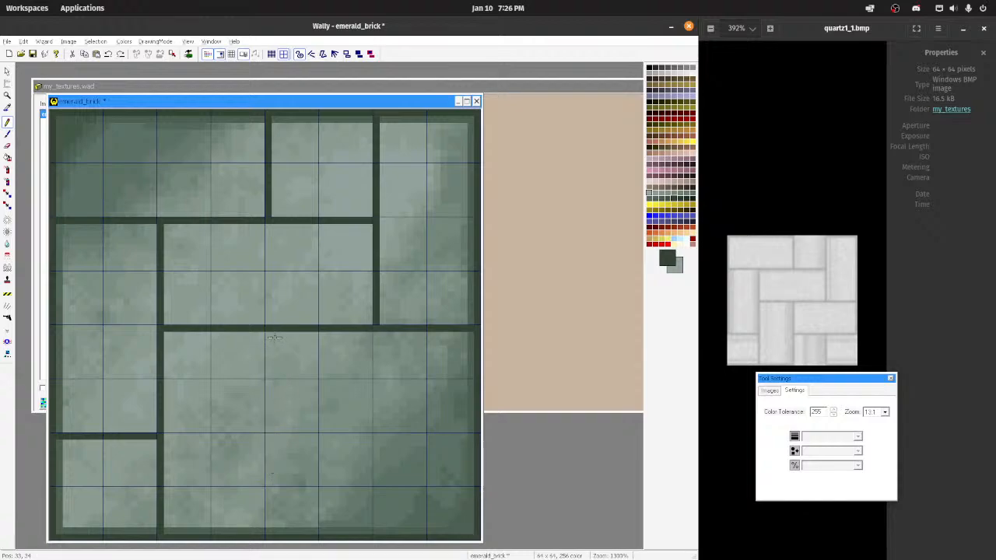
drag(267, 331, 266, 469)
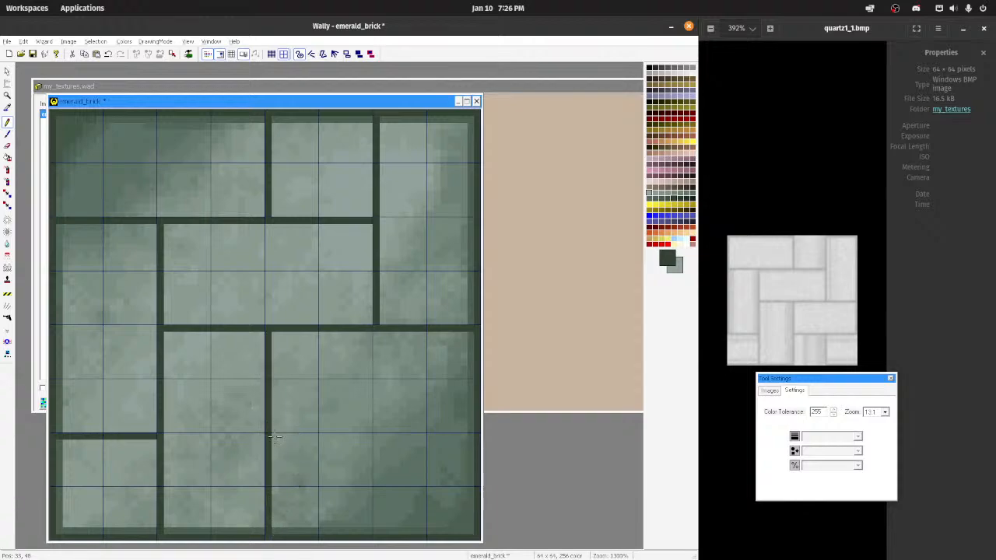
Step: Draw a horizontal line at y 48 from x 32 to the right border, and a vertical line at x 48 down to the bottom border
drag(276, 437, 404, 437)
key(ctrl+z)
drag(274, 430, 370, 432)
key(ctrl+z)
key(ctrl+z)
mouse_move(299, 435)
mouse_down()
mouse_move(336, 434)
mouse_move(274, 436)
mouse_move(483, 438)
mouse_up()
key(ctrl+z)
key(ctrl+z)
mouse_move(399, 438)
mouse_down()
mouse_move(275, 442)
mouse_move(416, 440)
mouse_move(375, 504)
mouse_up()
key(ctrl+z)
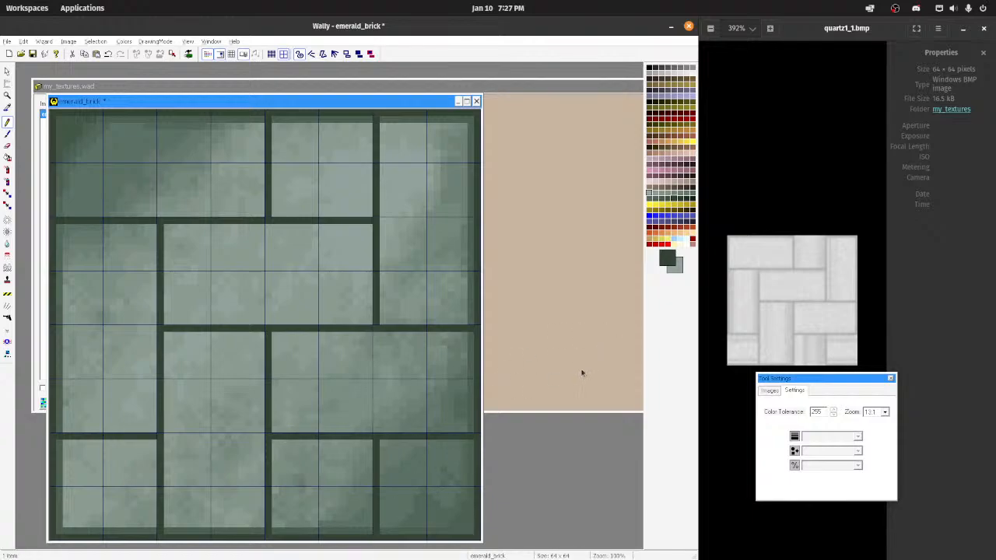
Step: Turn on image tiling and spray a sampled light green over the border joining the lower-right brick to the lower-left brick
scroll(340, 383, down, 4)
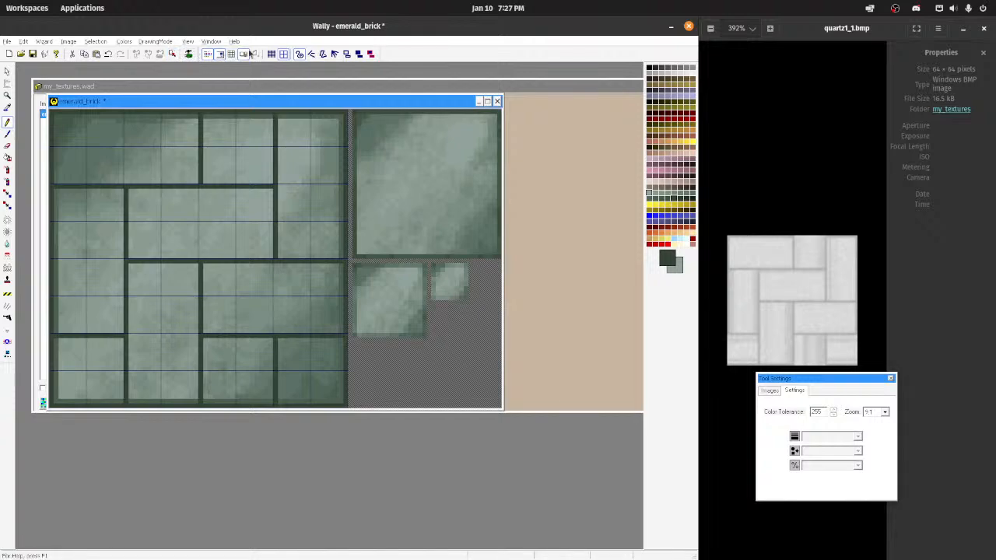
click(232, 54)
scroll(317, 327, up, 2)
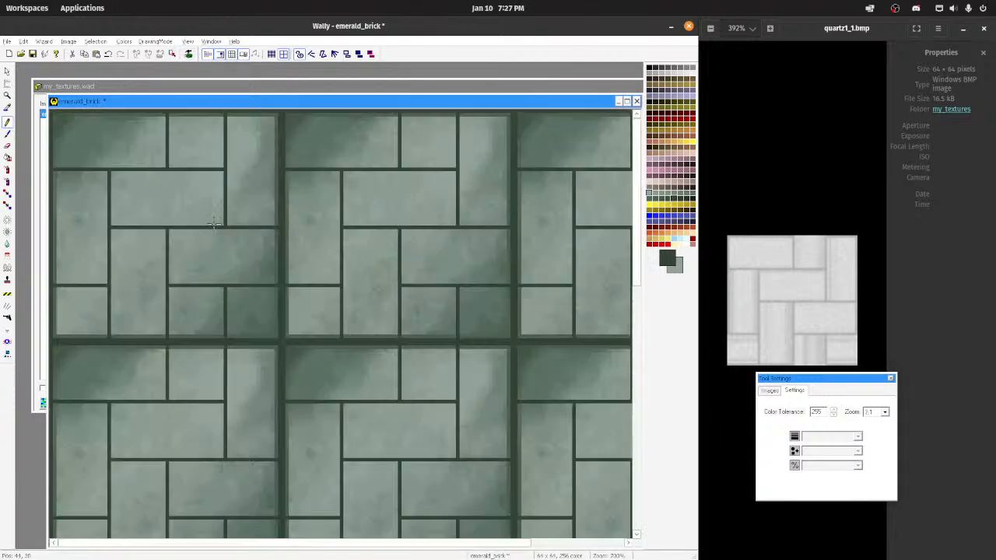
click(309, 317)
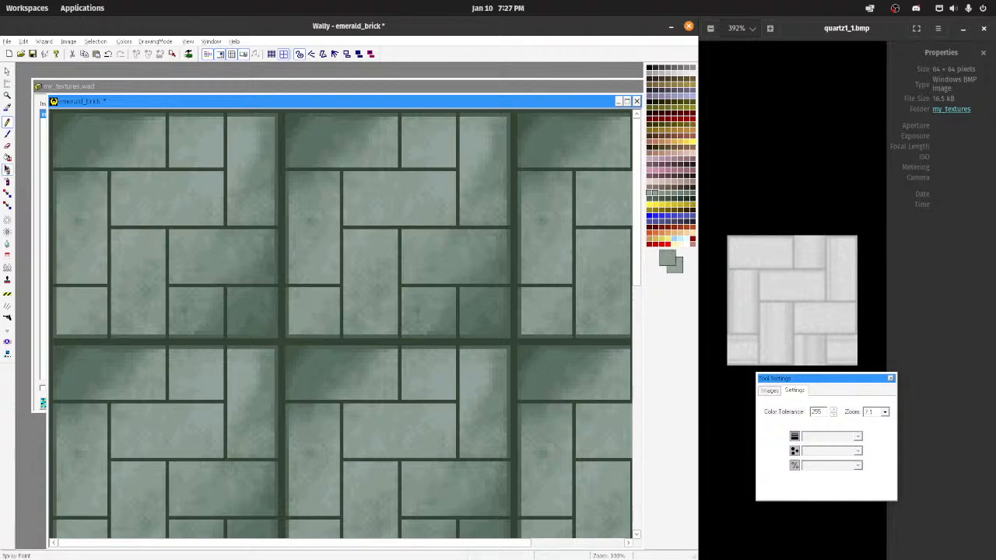
click(7, 181)
mouse_move(281, 312)
mouse_down()
mouse_move(274, 315)
mouse_move(283, 305)
mouse_move(300, 319)
mouse_move(255, 311)
mouse_up()
key(ctrl+z)
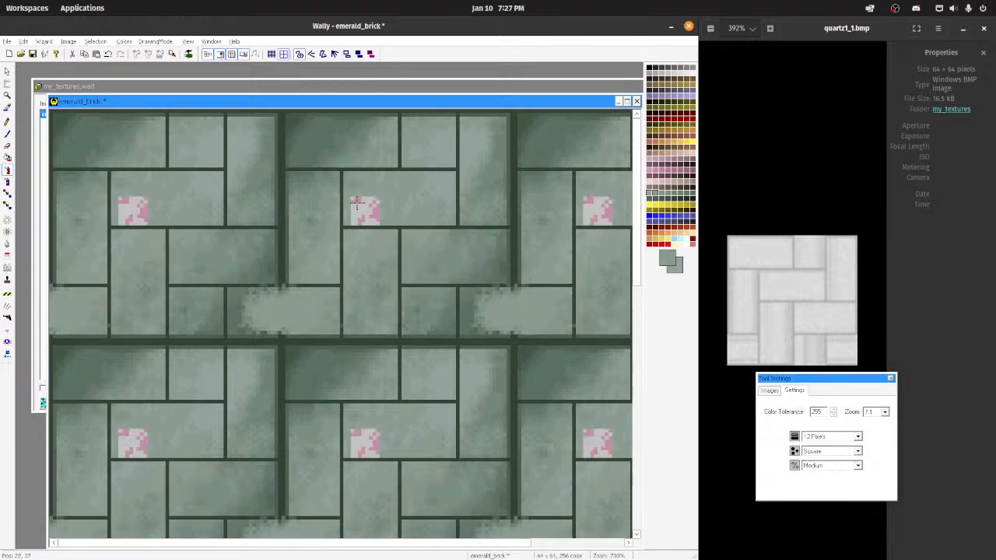
Step: Spray the light green over the dark areas of the upper-left brick, undoing stray strokes
mouse_move(357, 202)
mouse_down()
mouse_move(319, 145)
mouse_move(331, 131)
mouse_move(302, 143)
mouse_move(360, 132)
mouse_up()
key(ctrl+z)
key(ctrl+z)
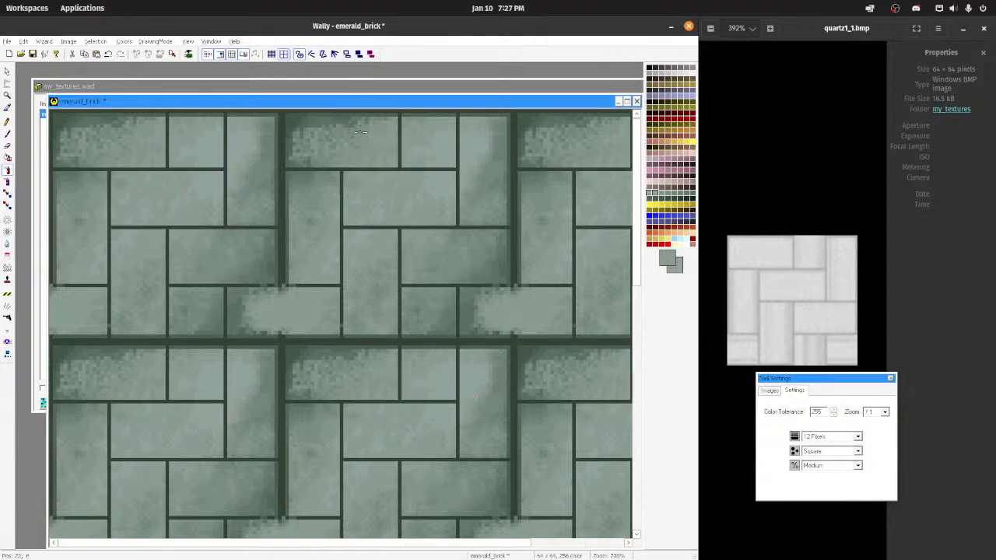
key(ctrl+z)
key(ctrl+z)
key(ctrl+z)
key(ctrl+z)
key(ctrl+z)
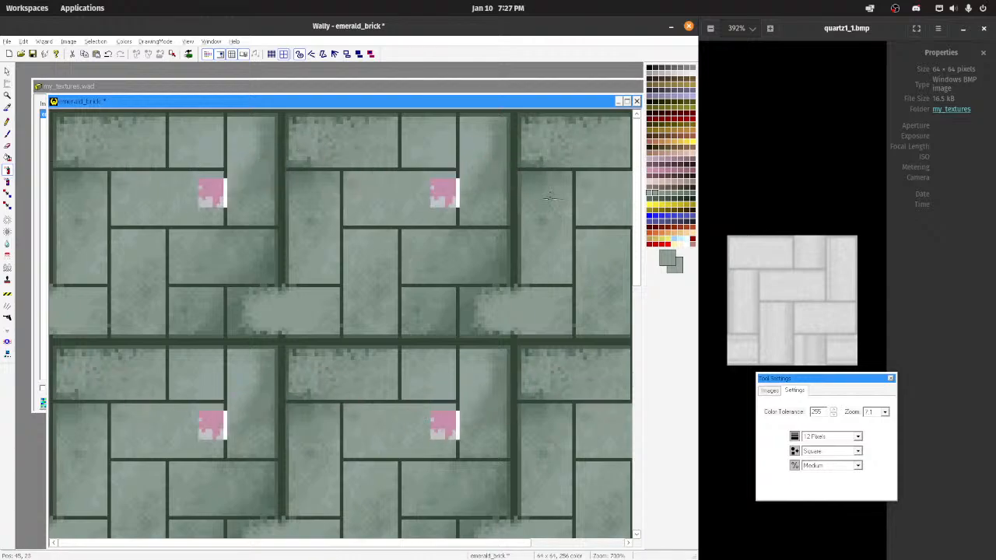
key(ctrl+z)
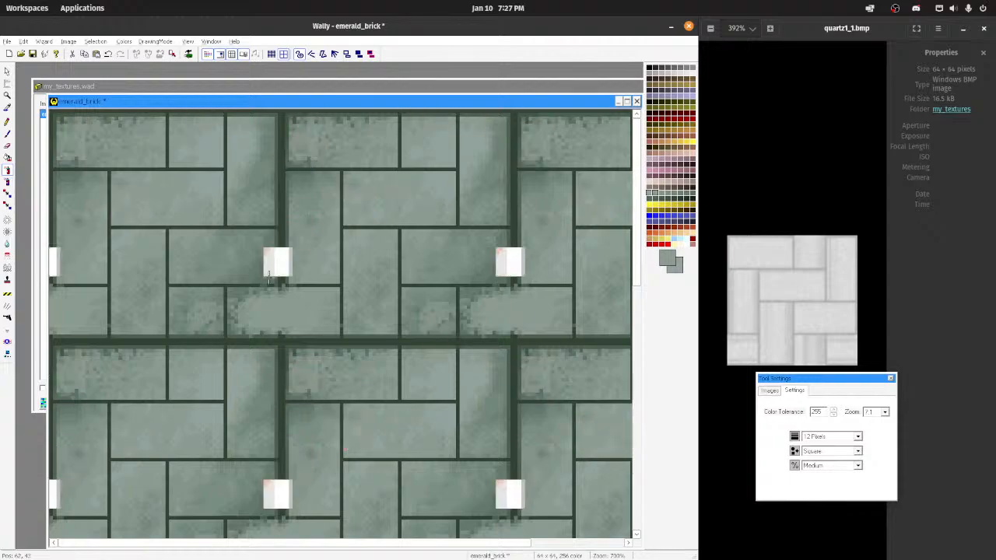
Step: Speckle the joined lower corner brick with a sampled darker green, and smooth it and the upper-left brick with the blur tool
click(478, 294)
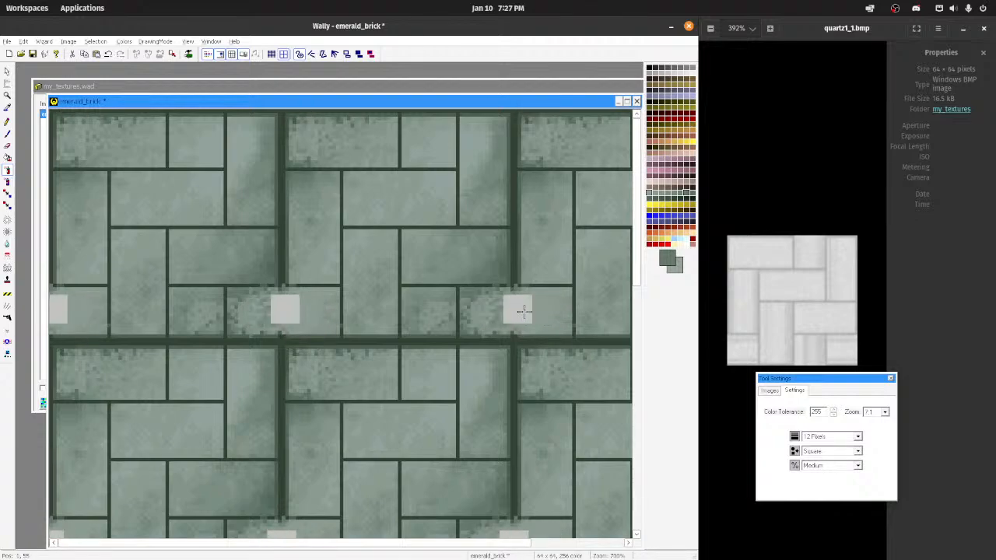
click(7, 244)
mouse_move(308, 312)
mouse_down()
mouse_move(237, 305)
mouse_move(256, 323)
mouse_move(255, 302)
mouse_up()
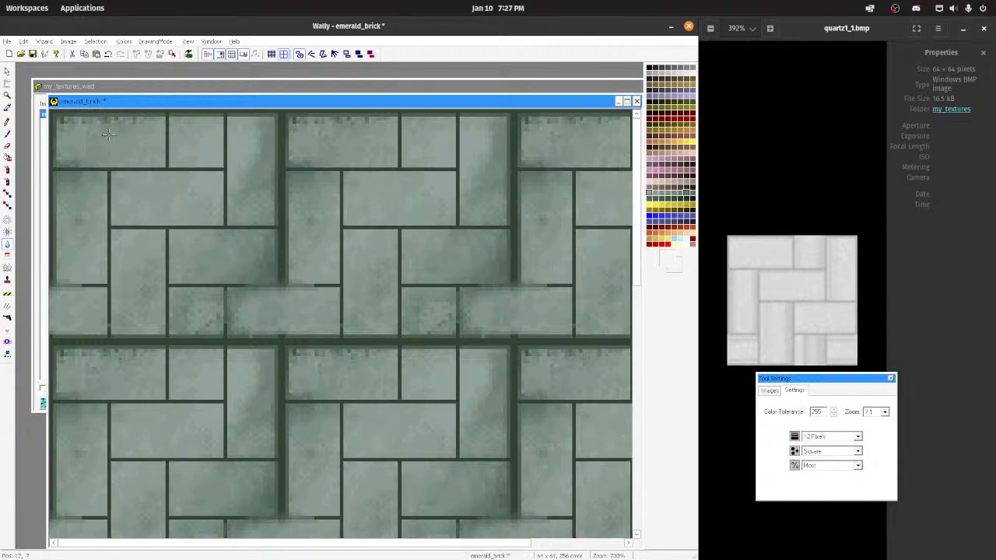
drag(132, 136, 130, 137)
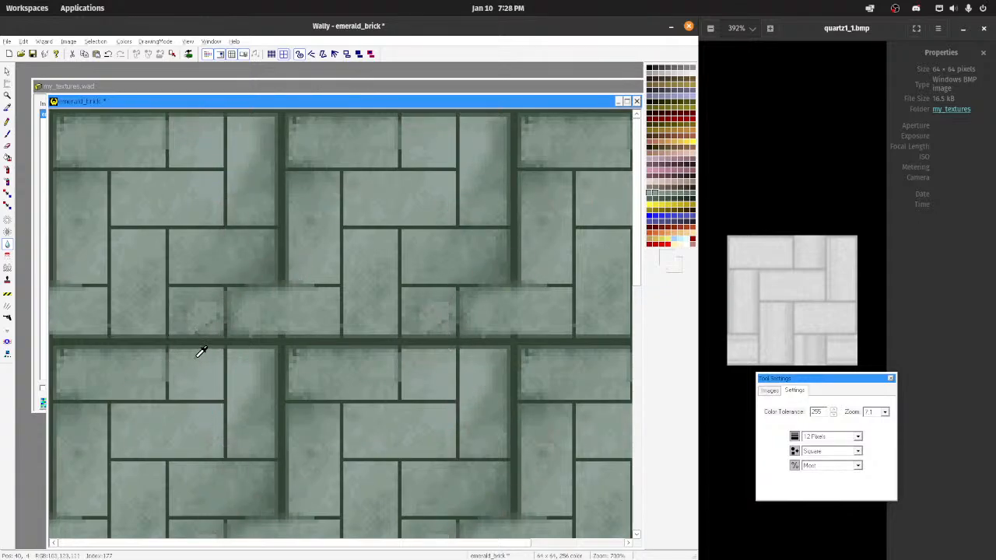
Step: Spray light green over the border joining the small lower-middle brick to the upper-middle brick of the repeated tile
click(10, 176)
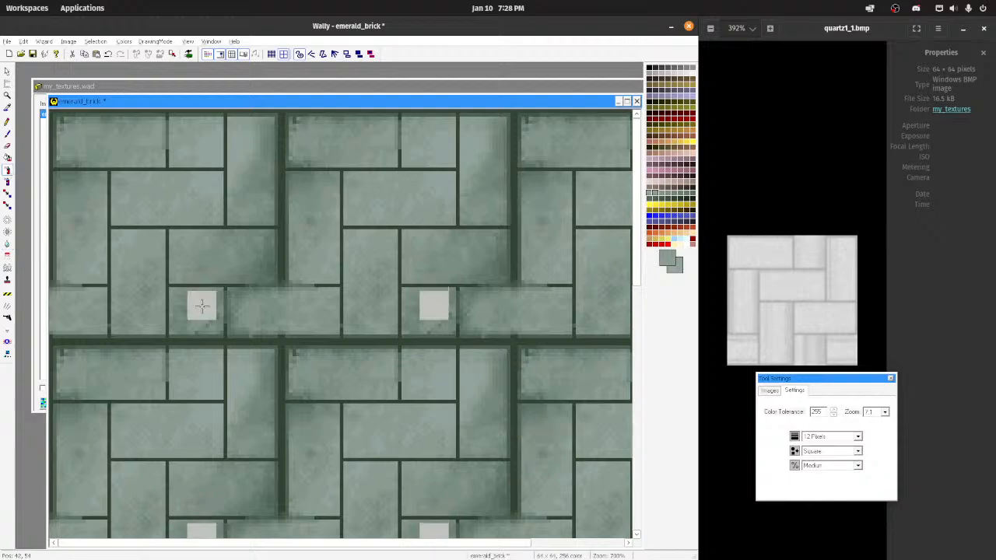
mouse_move(201, 319)
mouse_down()
mouse_move(196, 338)
mouse_move(184, 337)
mouse_move(215, 346)
mouse_up()
scroll(286, 301, down, 4)
scroll(247, 270, up, 4)
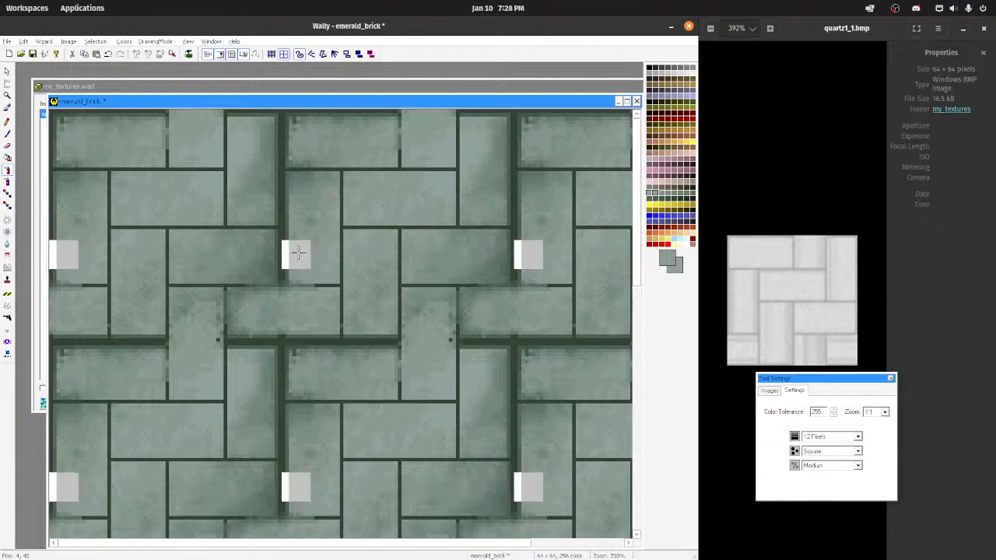
Step: Turn off tiling and spray a sampled green over the right border beside the tall upper-right brick and the horizontal brick beneath it
scroll(267, 253, up, 3)
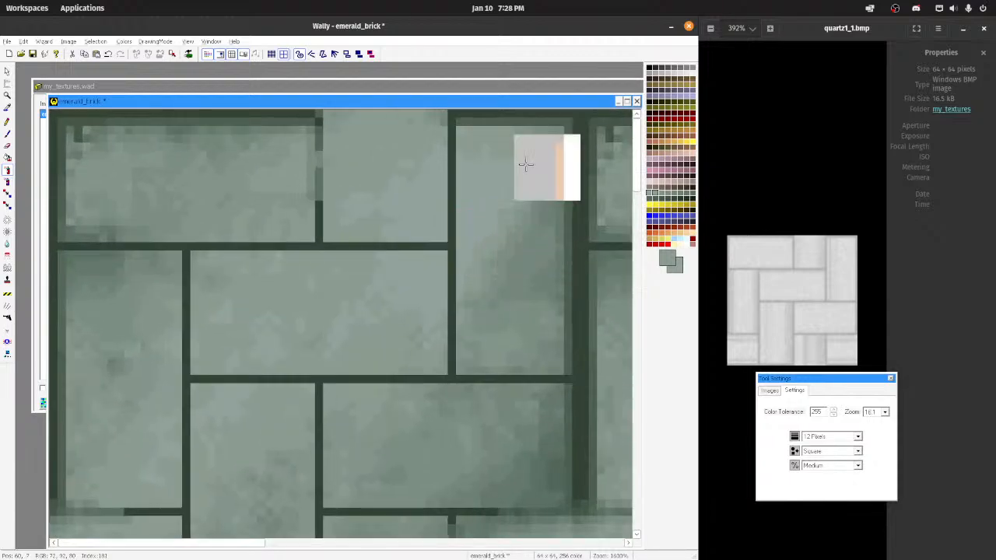
click(233, 56)
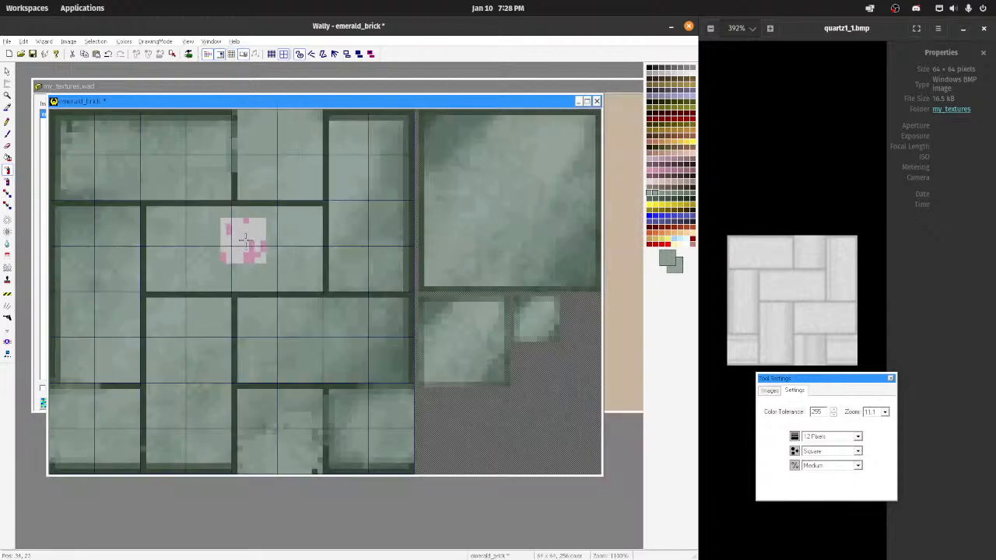
scroll(311, 237, up, 2)
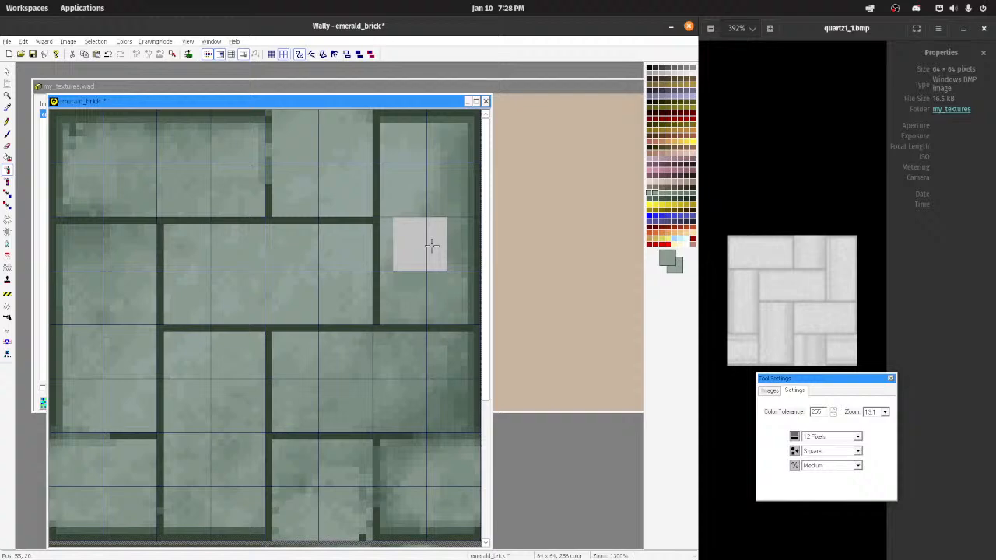
ctrl+click(440, 175)
mouse_move(440, 170)
mouse_down()
mouse_move(471, 184)
mouse_move(468, 145)
mouse_move(488, 151)
mouse_move(481, 298)
mouse_up()
scroll(424, 326, down, 3)
scroll(425, 327, up, 2)
mouse_move(424, 344)
mouse_down()
mouse_move(449, 354)
mouse_move(451, 340)
mouse_move(453, 362)
mouse_move(415, 412)
mouse_up()
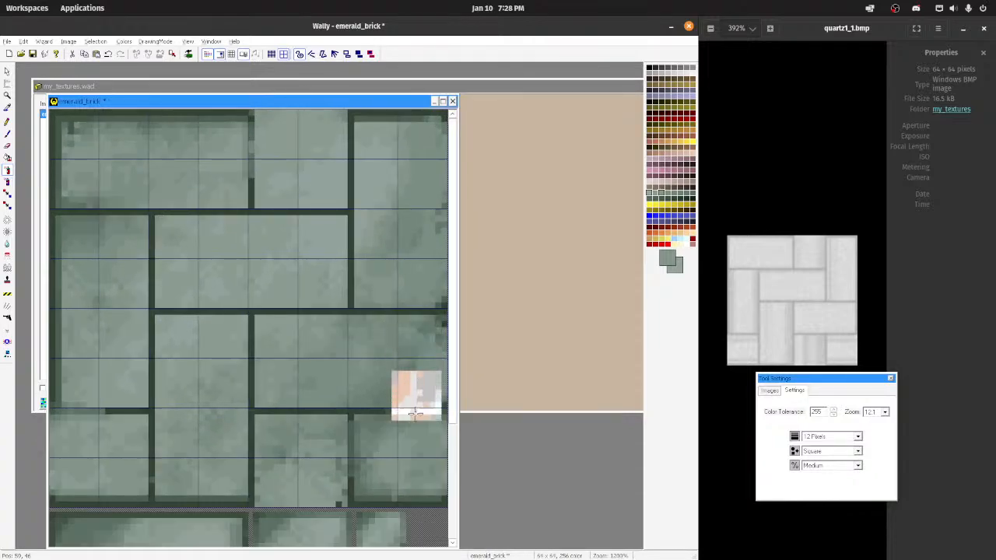
Step: Sample the dark green border colour and pencil in the missing parts of the y 48 line toward the left and right edges
scroll(420, 494, down, 1)
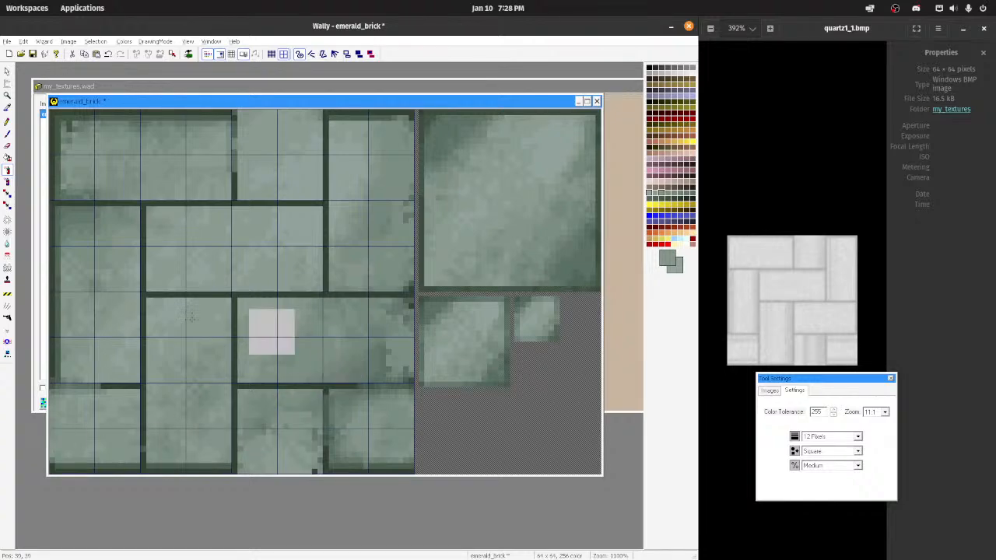
click(377, 295)
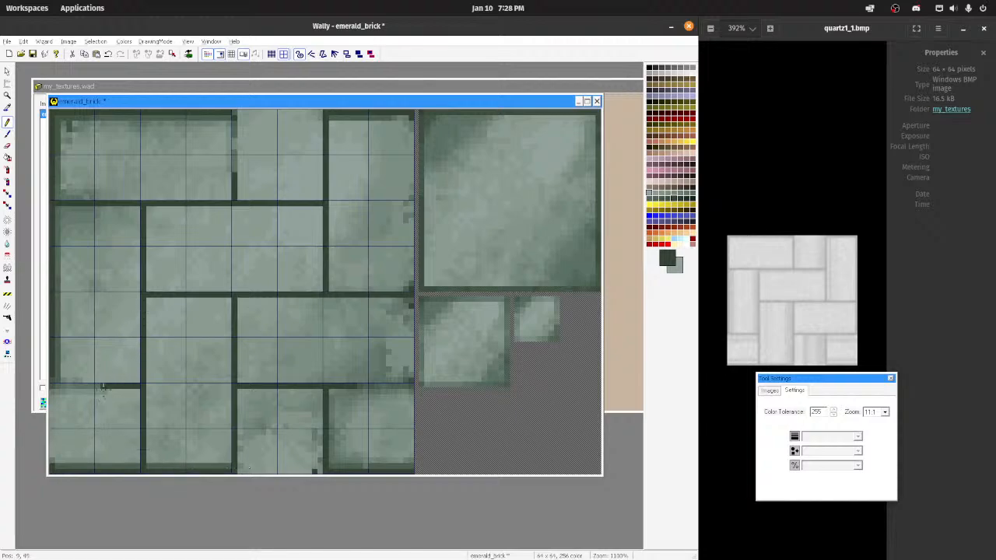
drag(102, 387, 67, 386)
scroll(352, 184, down, 4)
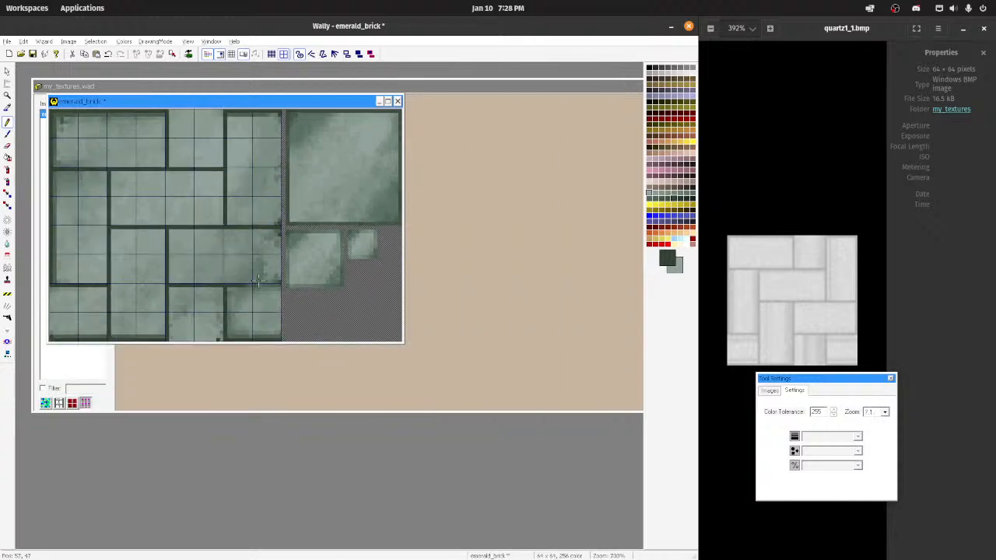
scroll(280, 325, up, 1)
drag(277, 310, 331, 310)
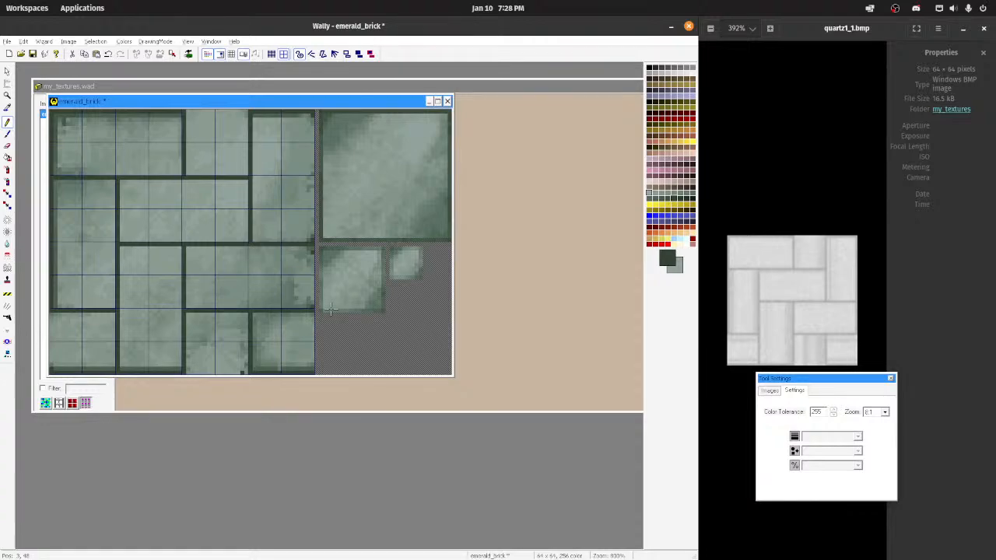
Step: Tile the texture to check how the brick pattern repeats, and return to the single image
scroll(295, 271, up, 2)
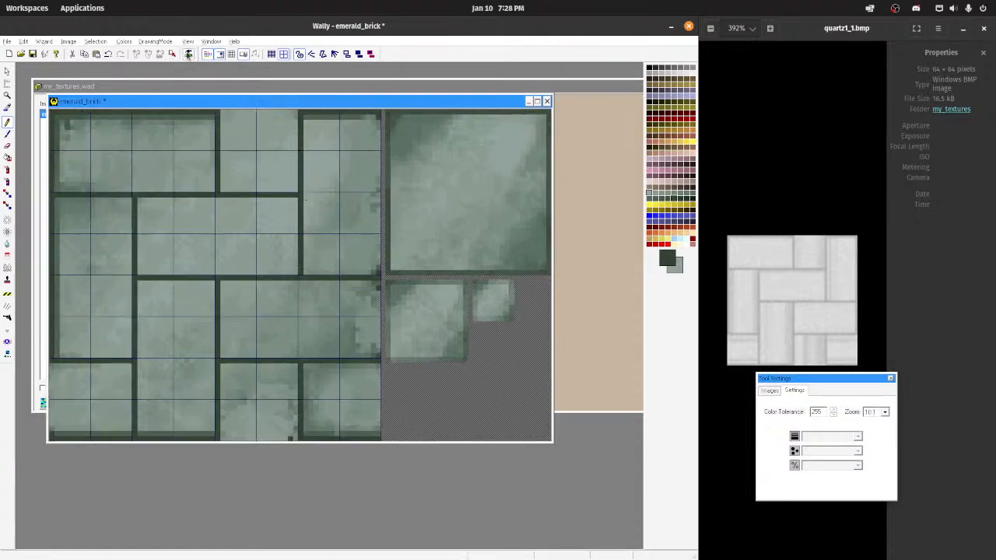
click(233, 54)
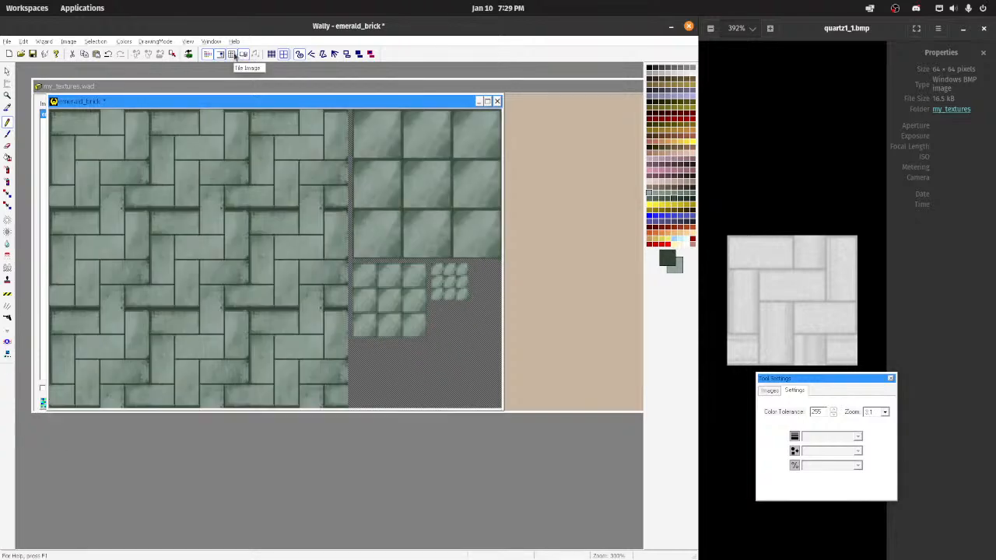
click(233, 55)
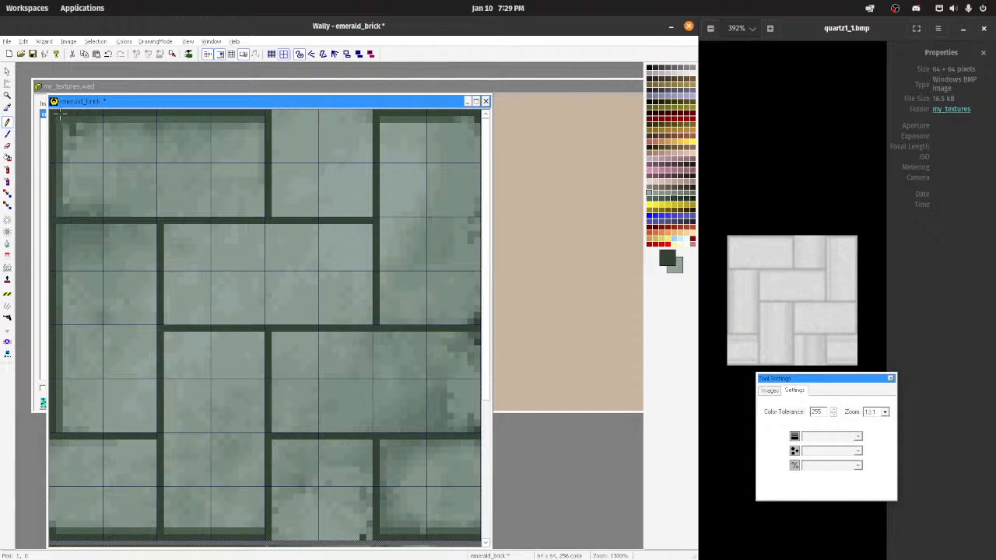
Step: Sample a brick green and pencil over the dark line along the texture's lower edge, checking the tiled repeat midway
ctrl+click(103, 524)
drag(56, 531, 178, 523)
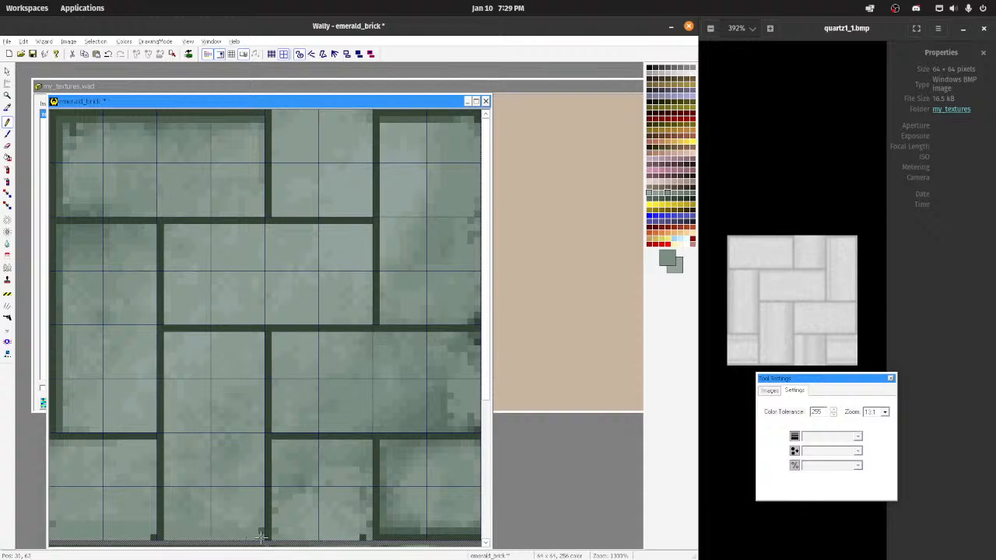
scroll(245, 519, down, 3)
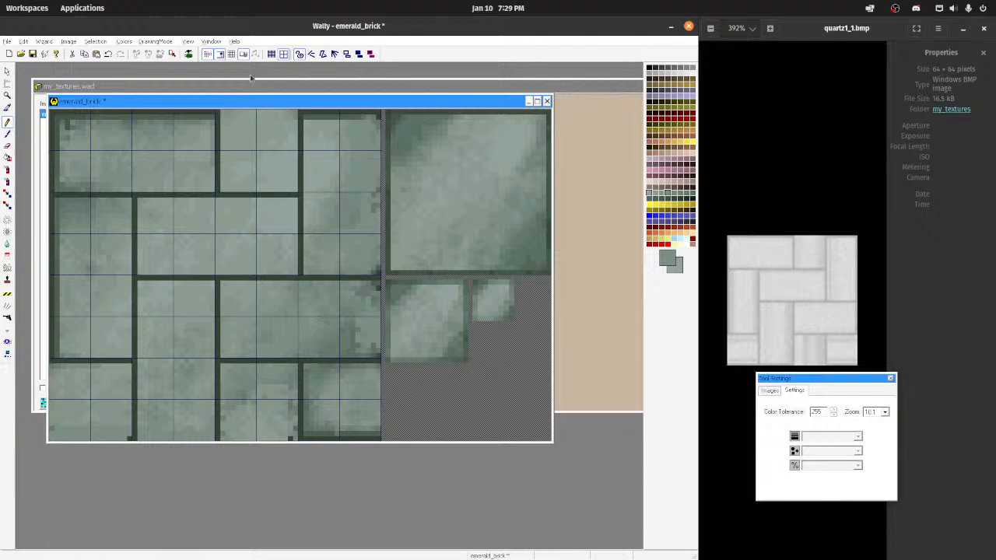
click(232, 54)
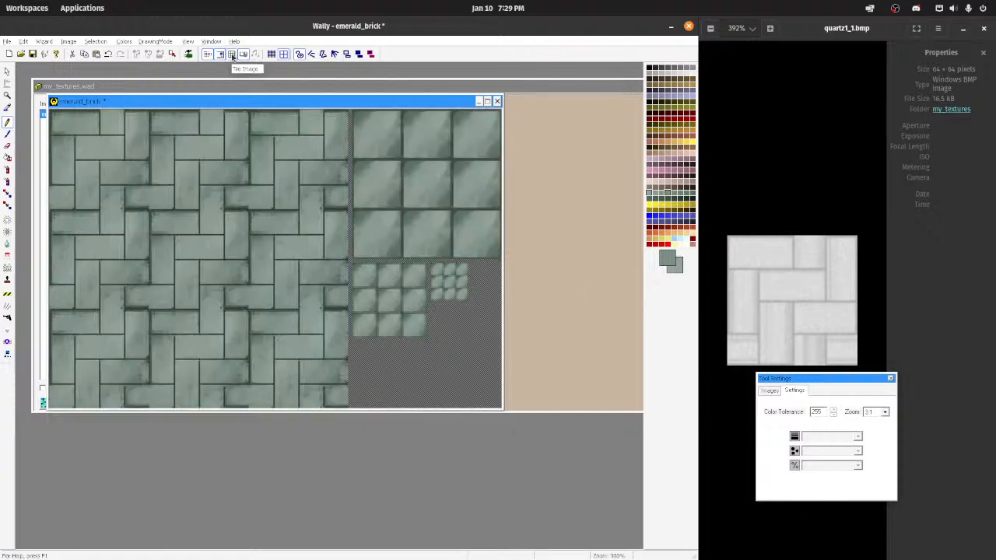
click(232, 55)
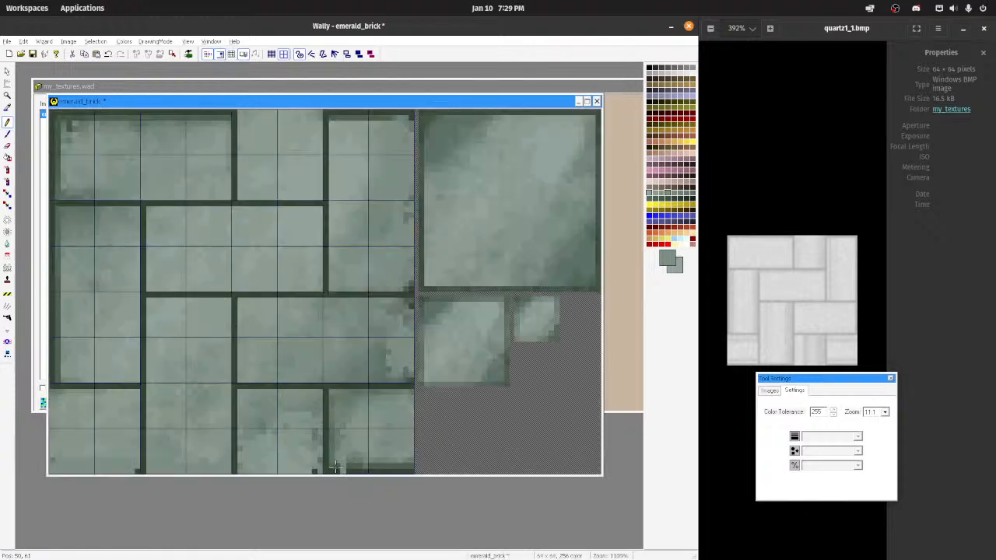
drag(357, 471, 399, 469)
key(ctrl+z)
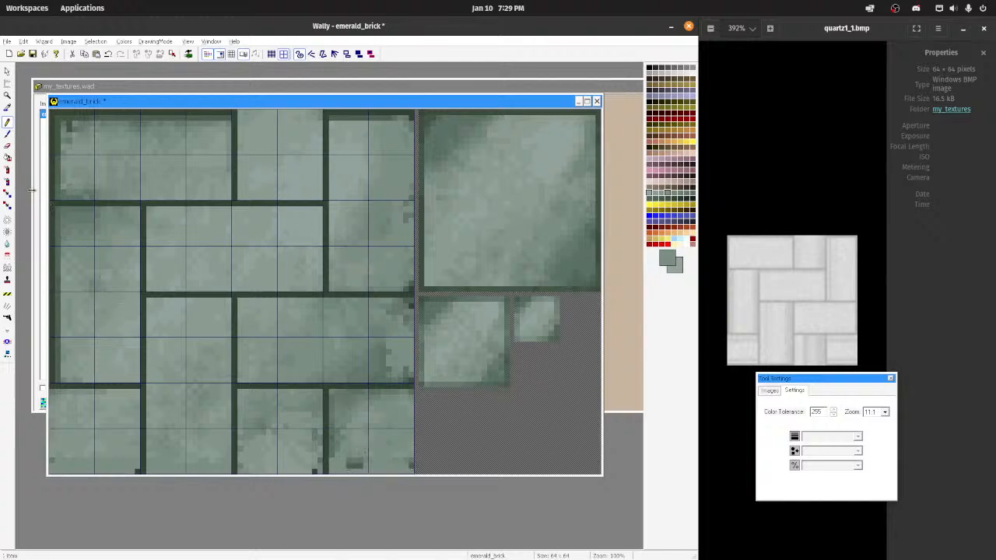
Step: Spray green over the dark patches of the right-hand horizontal brick and the upper-left brick with a 12-pixel square medium brush
click(7, 169)
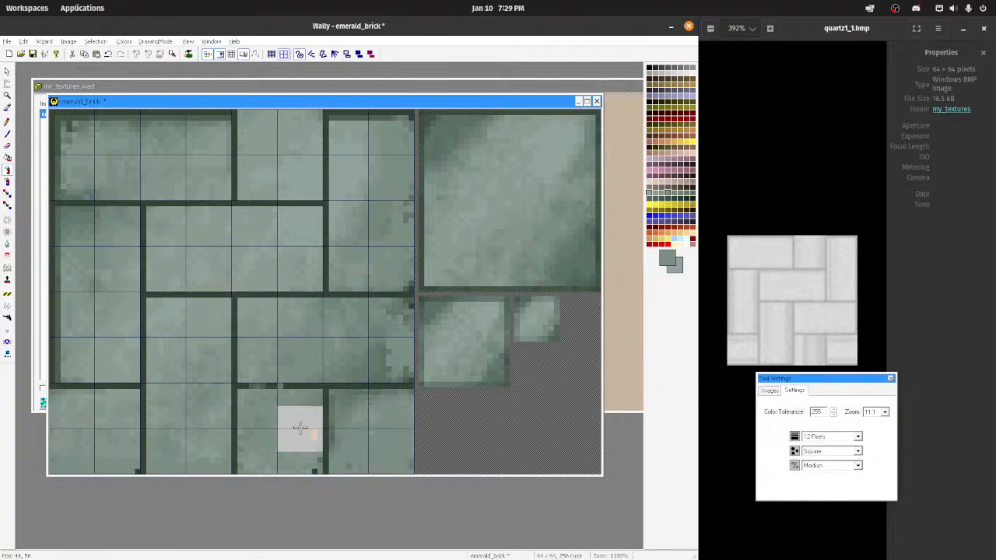
mouse_move(393, 335)
mouse_down()
mouse_move(370, 356)
mouse_move(396, 341)
mouse_move(407, 306)
mouse_up()
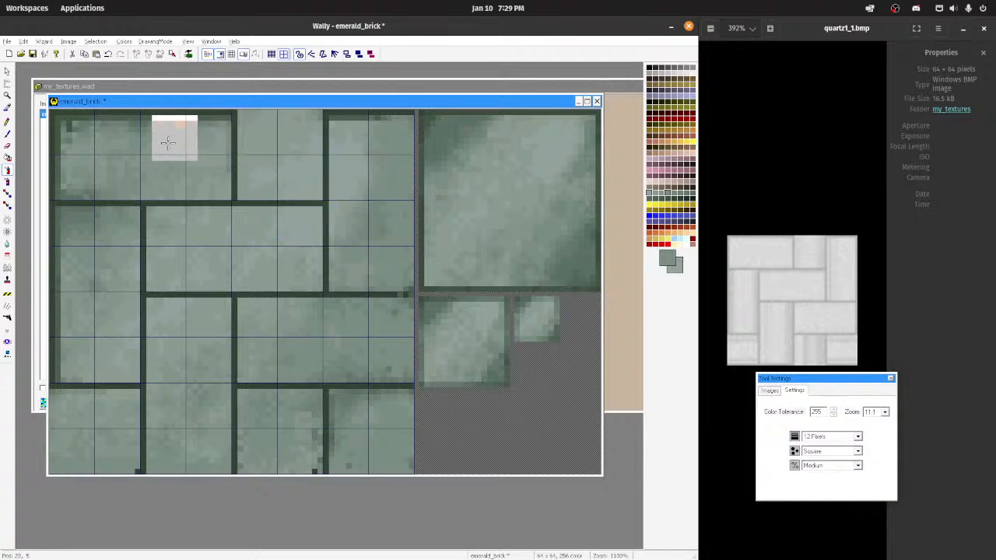
mouse_move(125, 151)
mouse_down()
mouse_move(84, 145)
mouse_move(71, 152)
mouse_move(101, 163)
mouse_move(76, 176)
mouse_up()
key(ctrl+z)
key(ctrl+z)
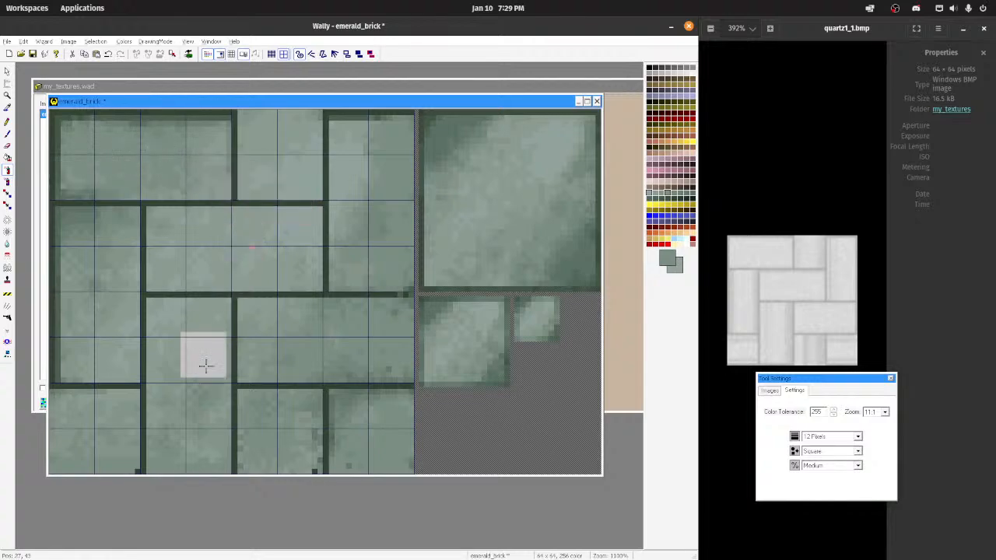
ctrl+click(117, 336)
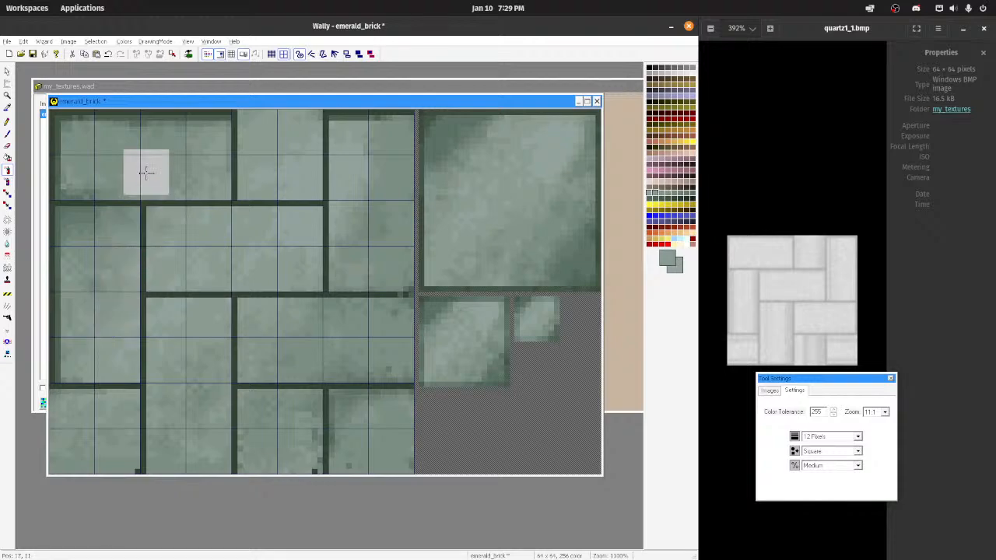
drag(98, 174, 81, 181)
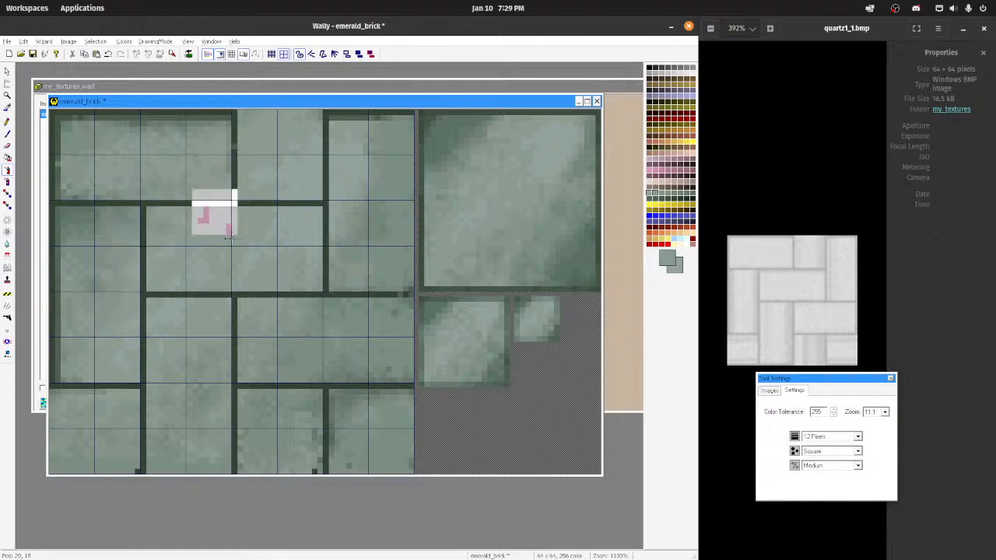
Step: Sample a lighter green and spray it over the right-hand horizontal brick and the bricks along the bottom row
ctrl+click(251, 248)
mouse_move(344, 350)
mouse_down()
mouse_move(379, 338)
mouse_move(319, 339)
mouse_move(339, 333)
mouse_up()
key(ctrl+z)
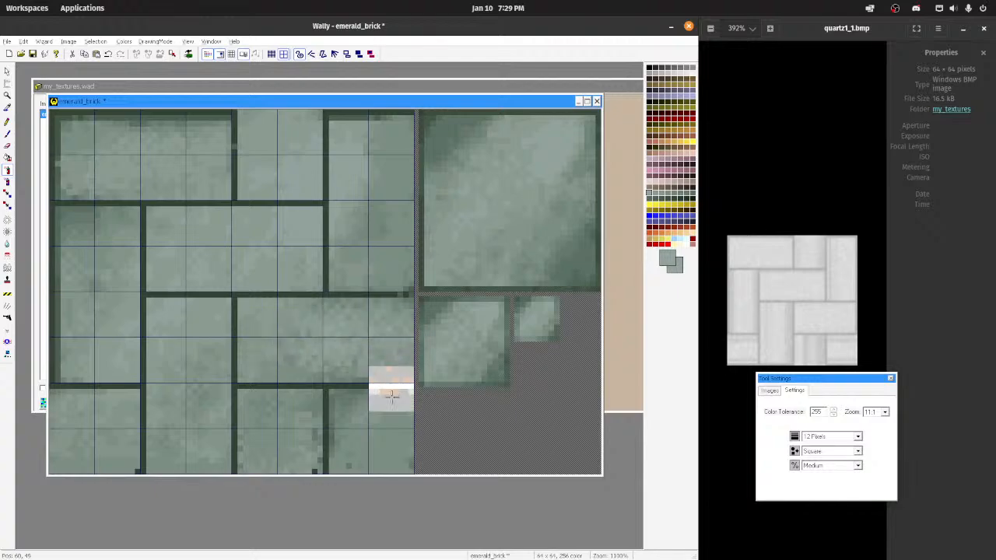
mouse_move(377, 424)
mouse_down()
mouse_move(350, 428)
mouse_move(357, 445)
mouse_up()
drag(274, 407, 265, 455)
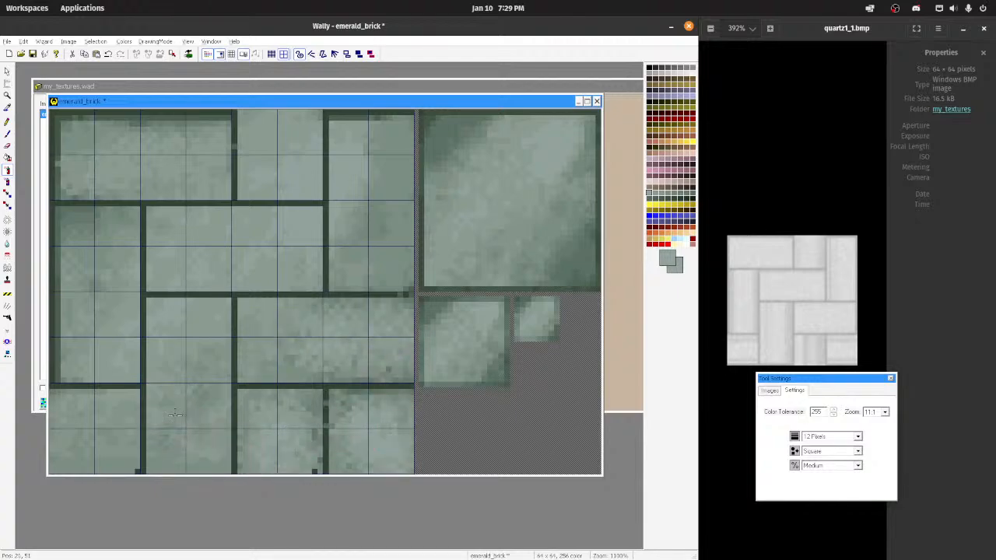
drag(181, 440, 195, 406)
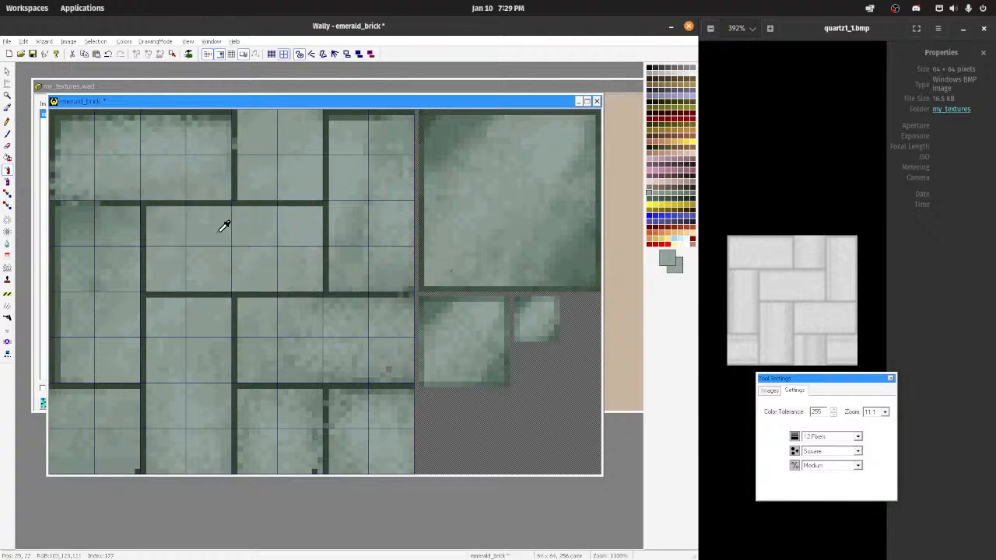
Step: Soften the sprayed bricks with the 12-pixel square blur tool, and tile the texture to inspect the repeat
click(7, 243)
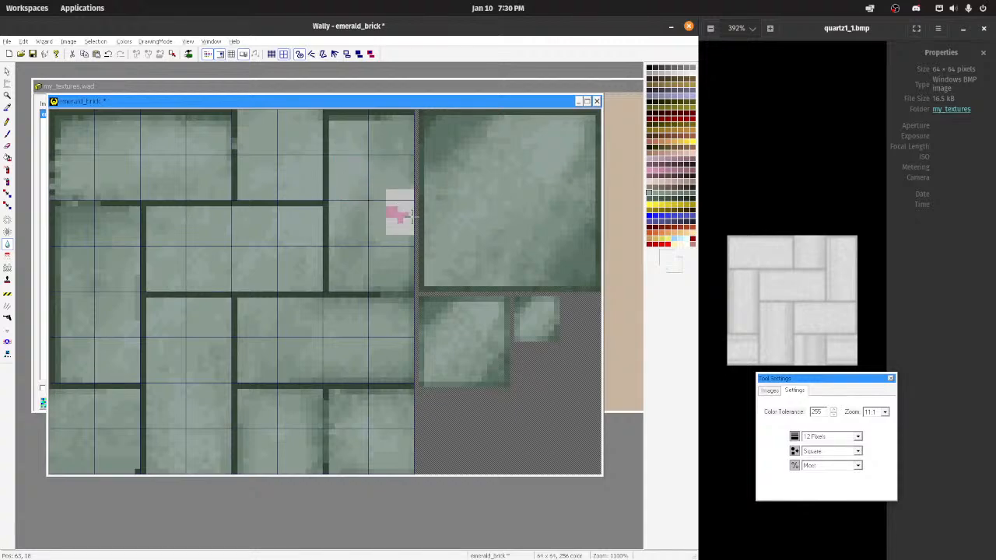
scroll(240, 210, down, 5)
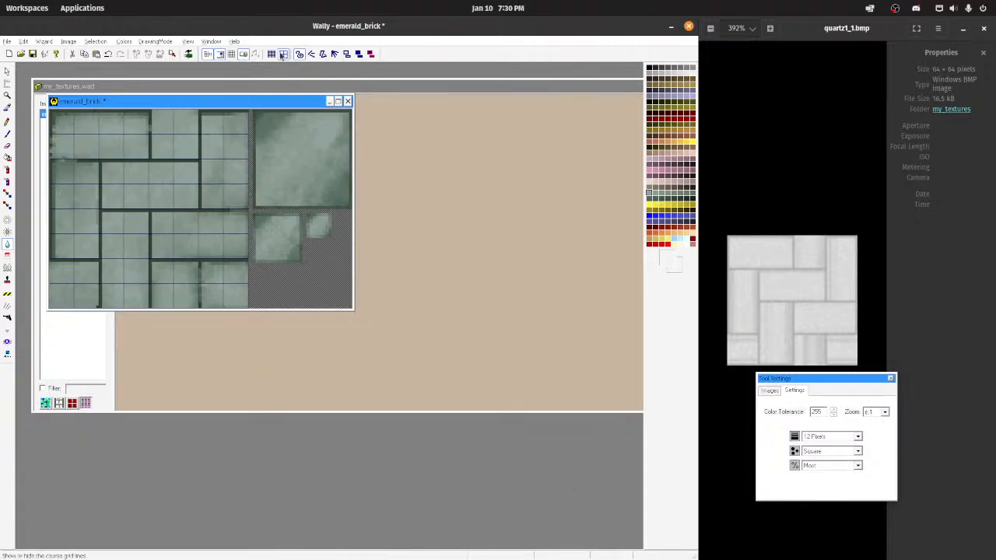
click(231, 54)
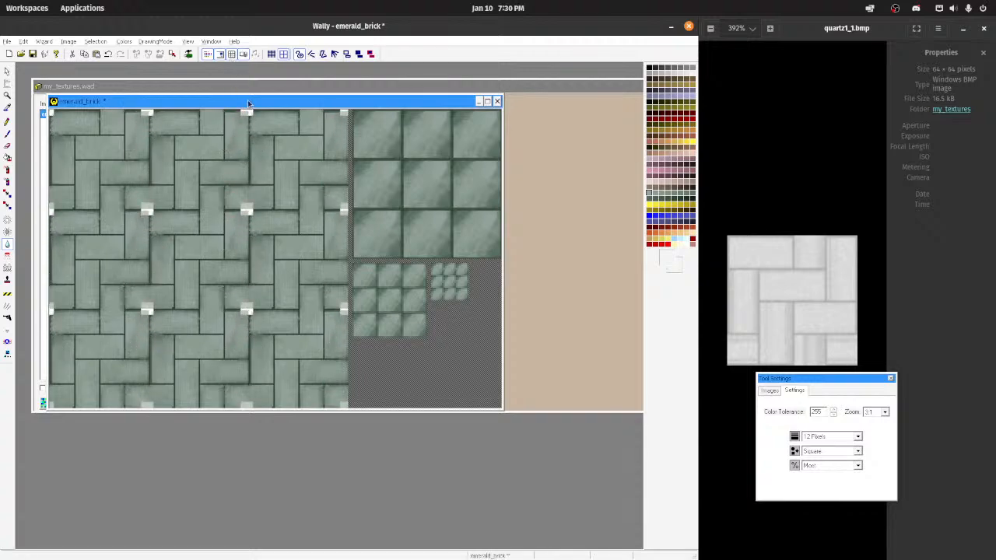
scroll(246, 242, up, 5)
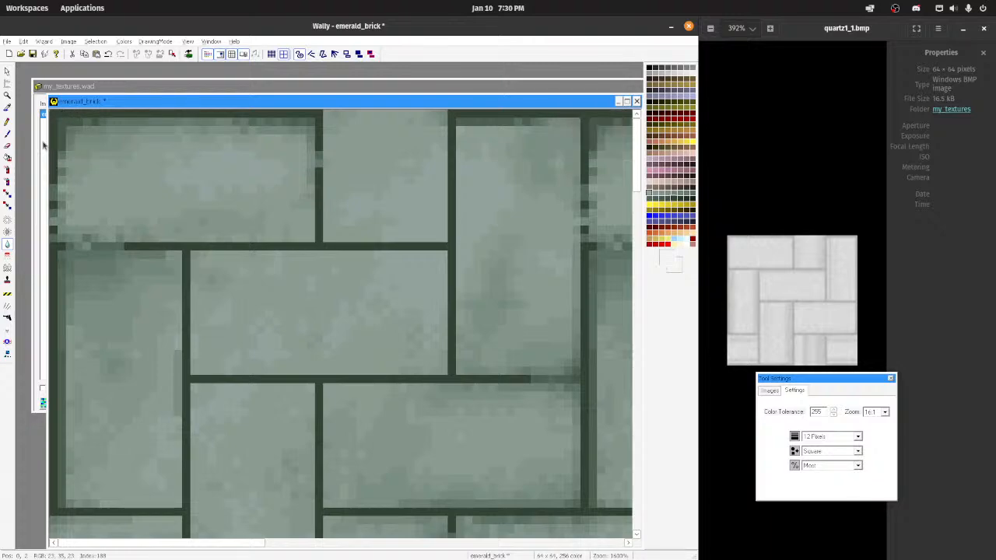
Step: Sample the dark border colour and pencil in the missing parts of the left border and the line beneath the upper-left brick
click(63, 152)
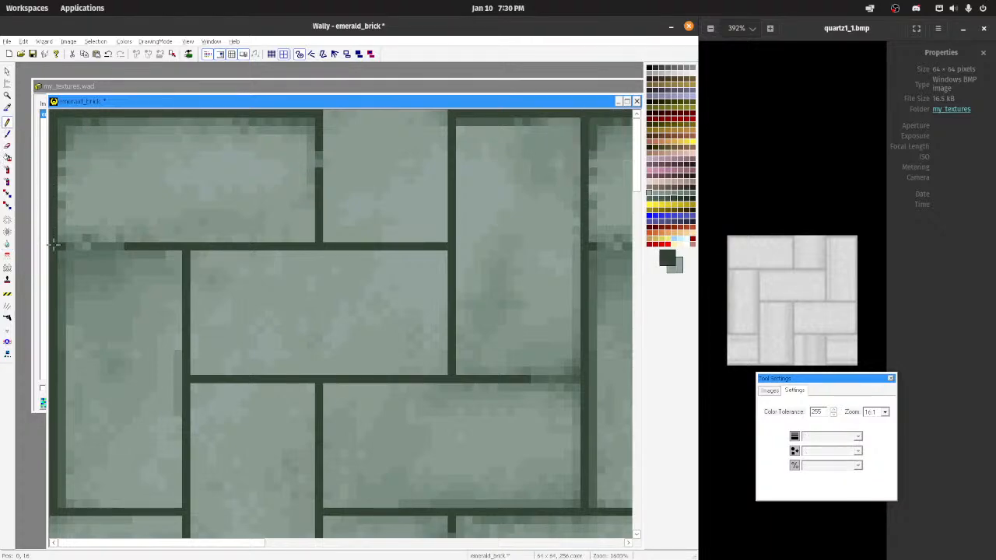
drag(67, 247, 152, 252)
key(ctrl+z)
mouse_move(82, 247)
mouse_down()
mouse_move(125, 246)
mouse_move(53, 247)
mouse_up()
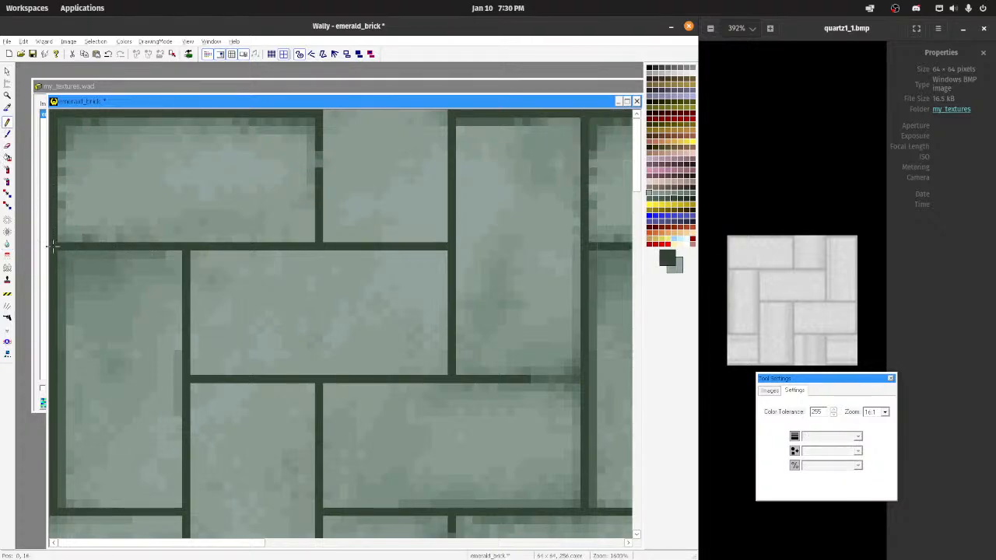
Step: Pencil in the gap in the vertical line beside the upper-left brick and the faded end of the y 32 line
drag(320, 148, 320, 164)
key(ctrl+z)
scroll(354, 205, down, 7)
scroll(354, 204, down, 2)
scroll(388, 300, up, 4)
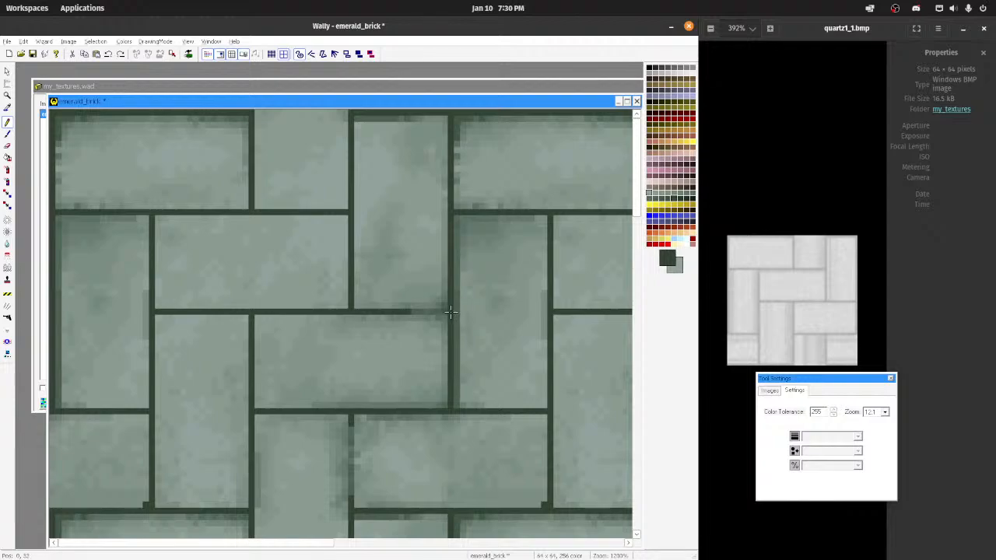
scroll(406, 310, down, 3)
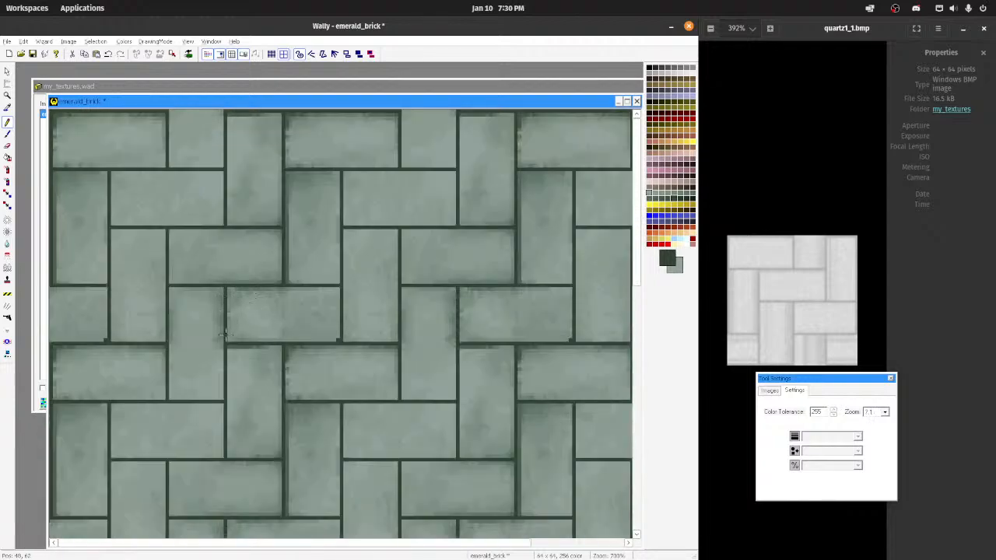
Step: Sample the green beside the dark spot in the lower-left brick's bottom corner and pencil over the spot
scroll(281, 288, down, 3)
scroll(280, 232, up, 4)
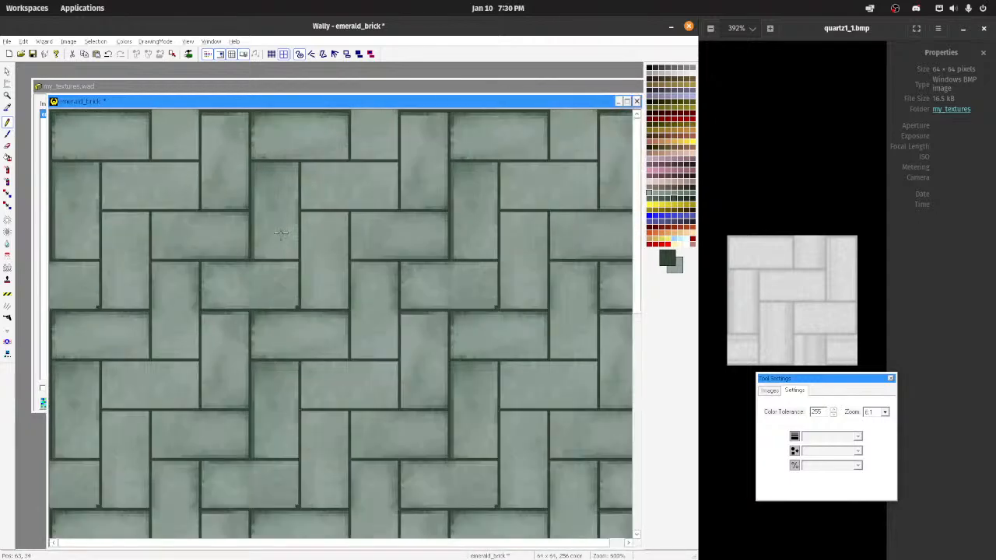
scroll(281, 233, down, 3)
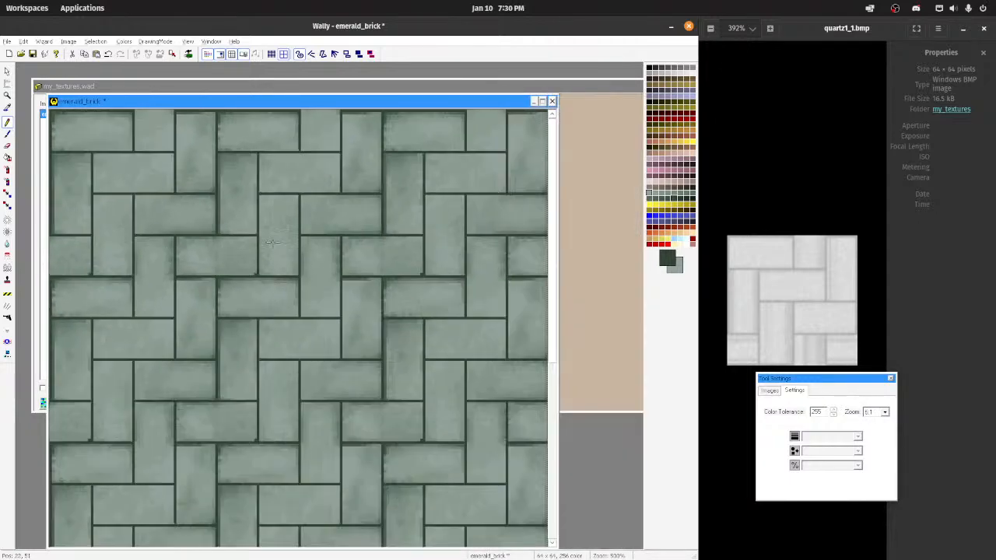
scroll(379, 360, up, 2)
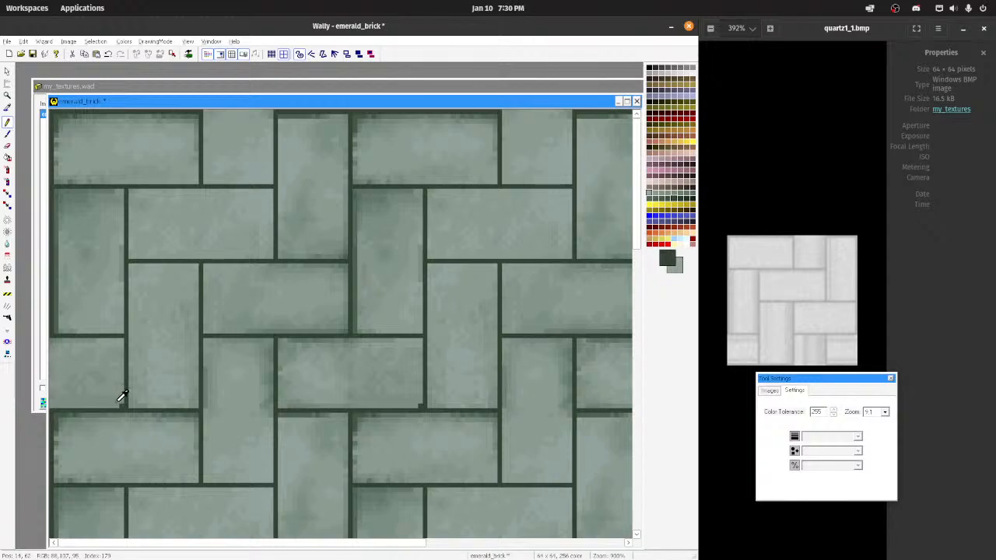
click(119, 402)
scroll(133, 332, down, 2)
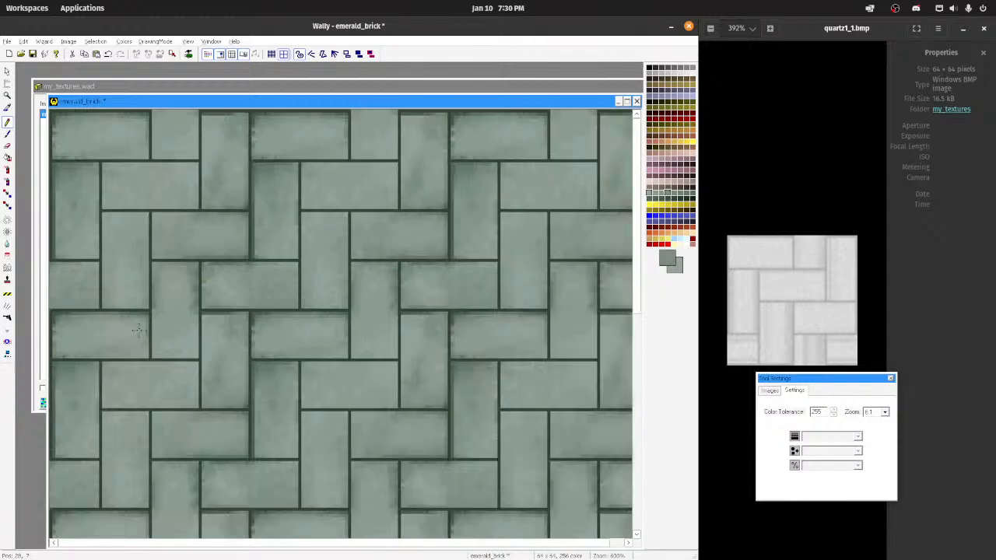
Step: Blur the rough edges of the upper-left brick and its neighbours, checking the tiled repeat at several magnifications
scroll(150, 245, up, 3)
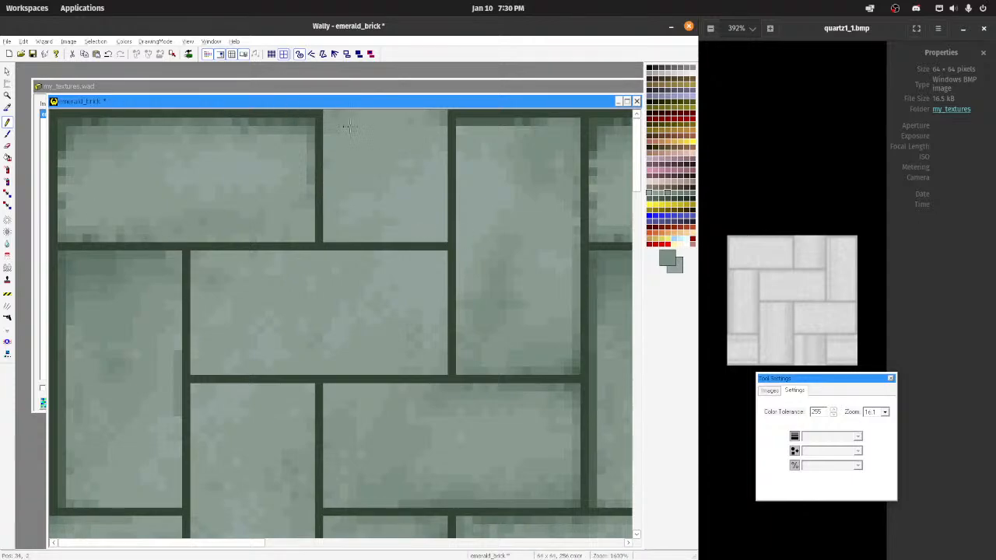
scroll(209, 192, down, 3)
scroll(298, 190, up, 2)
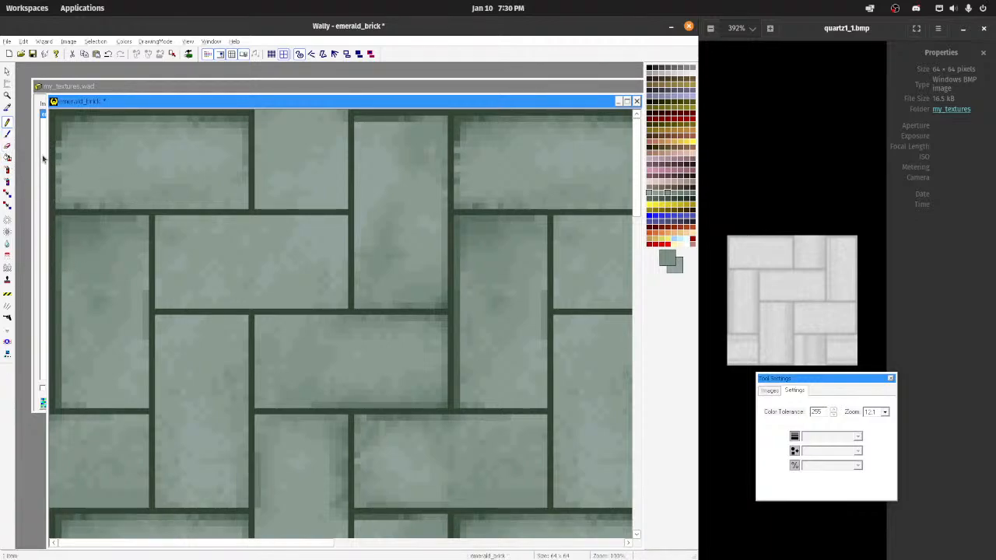
click(7, 245)
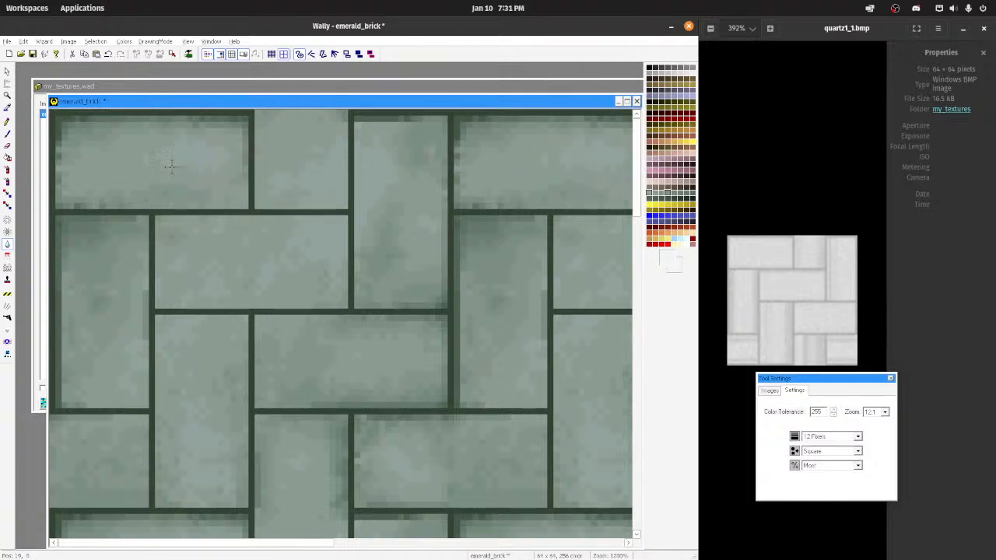
scroll(193, 241, down, 10)
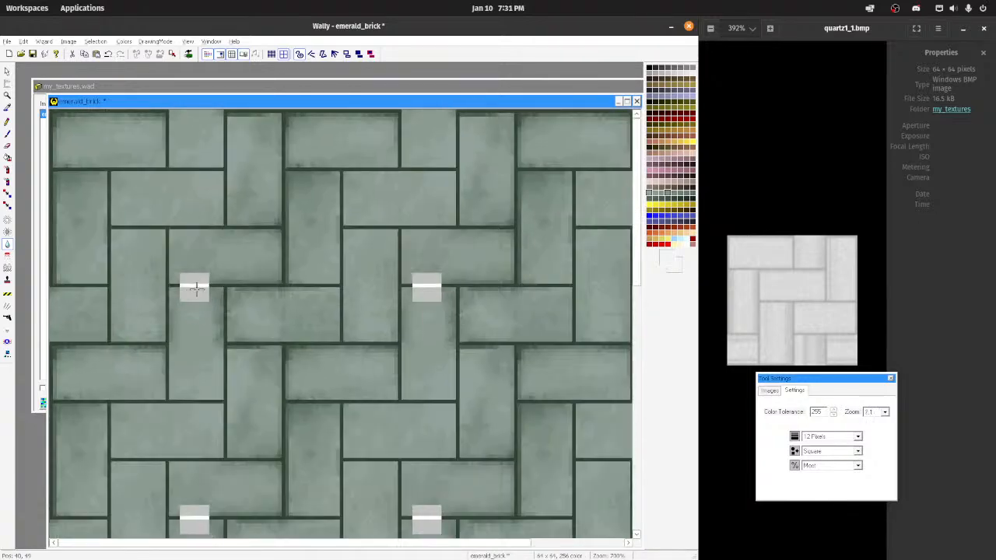
scroll(150, 273, up, 8)
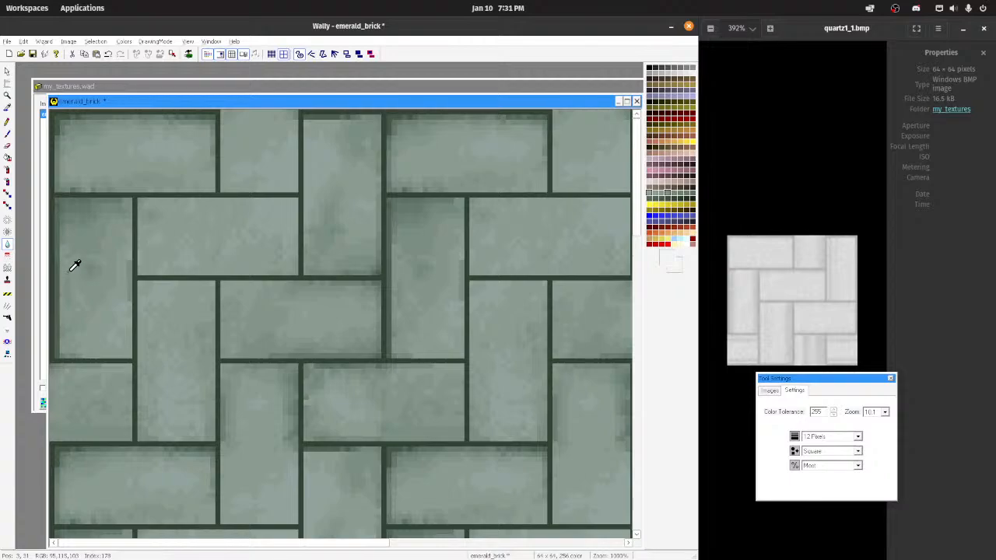
scroll(247, 230, down, 8)
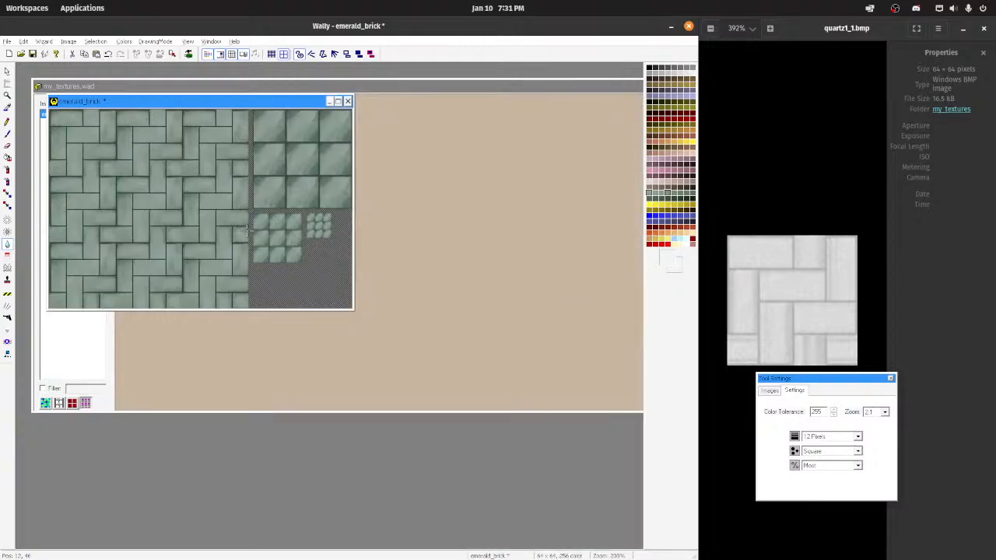
scroll(247, 230, up, 10)
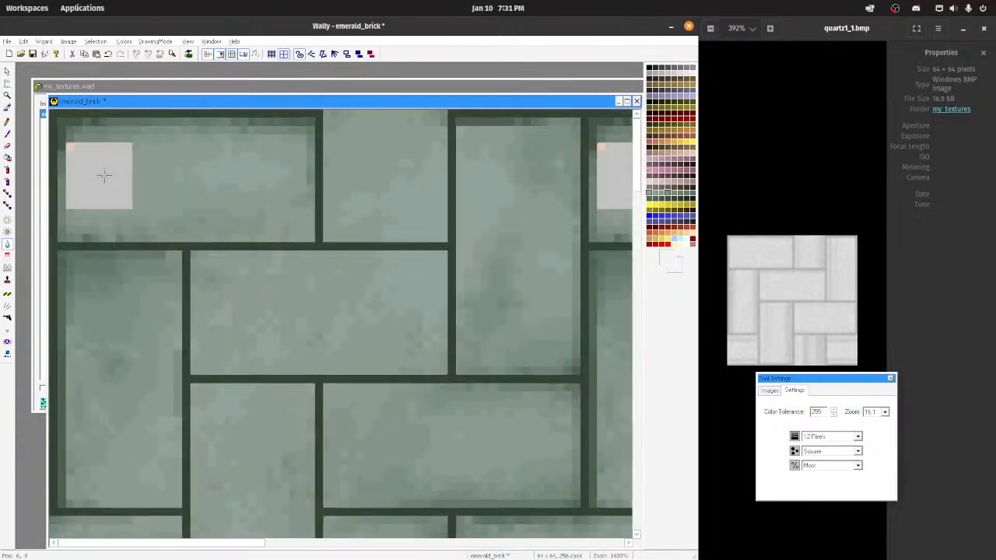
Step: Sample the mid-dark green shadow colour and pencil an inner border along the left, bottom and right sides of the upper-left brick
click(7, 122)
ctrl+click(62, 134)
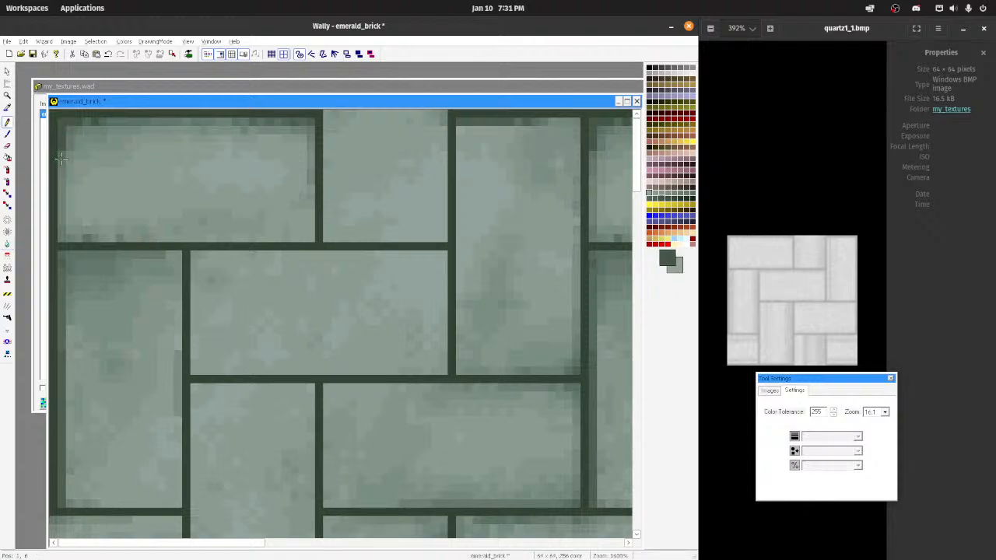
mouse_move(61, 157)
mouse_down()
mouse_move(61, 232)
mouse_move(307, 238)
mouse_move(310, 147)
mouse_move(171, 123)
mouse_move(76, 124)
mouse_move(301, 123)
mouse_move(312, 238)
mouse_move(167, 243)
mouse_move(310, 238)
mouse_move(310, 155)
mouse_move(310, 210)
mouse_move(246, 237)
mouse_move(65, 239)
mouse_move(60, 148)
mouse_move(140, 119)
mouse_move(282, 119)
mouse_move(305, 121)
mouse_move(313, 166)
mouse_up()
key(ctrl+z)
key(ctrl+z)
key(ctrl+z)
key(ctrl+z)
scroll(306, 179, down, 10)
scroll(266, 153, up, 8)
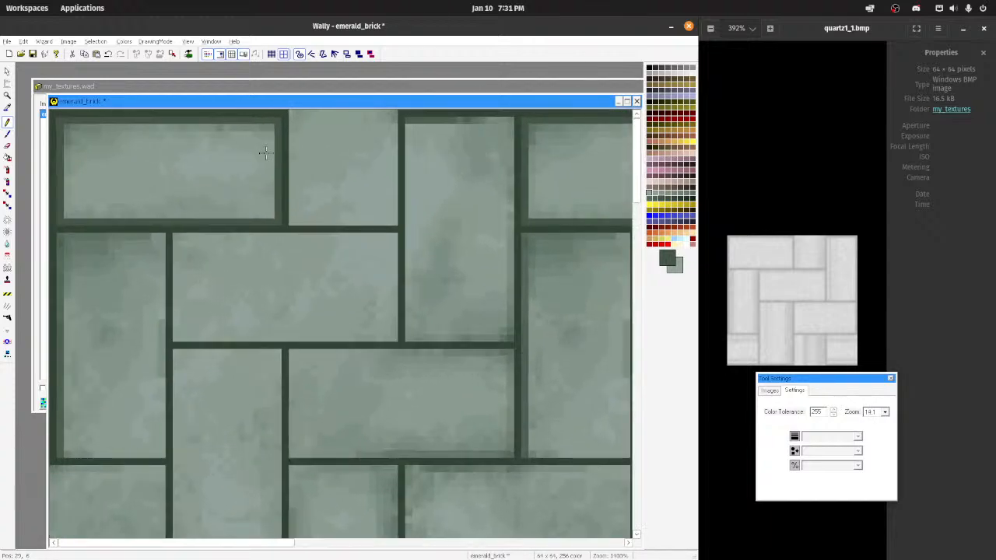
Step: Pencil the same mid-dark green inner border along the left, bottom and right sides of the upper-middle brick
mouse_move(291, 113)
mouse_down()
mouse_move(289, 209)
mouse_move(392, 219)
mouse_move(317, 221)
mouse_up()
key(ctrl+z)
key(ctrl+z)
drag(291, 188, 290, 119)
drag(393, 112, 394, 202)
scroll(416, 177, down, 1)
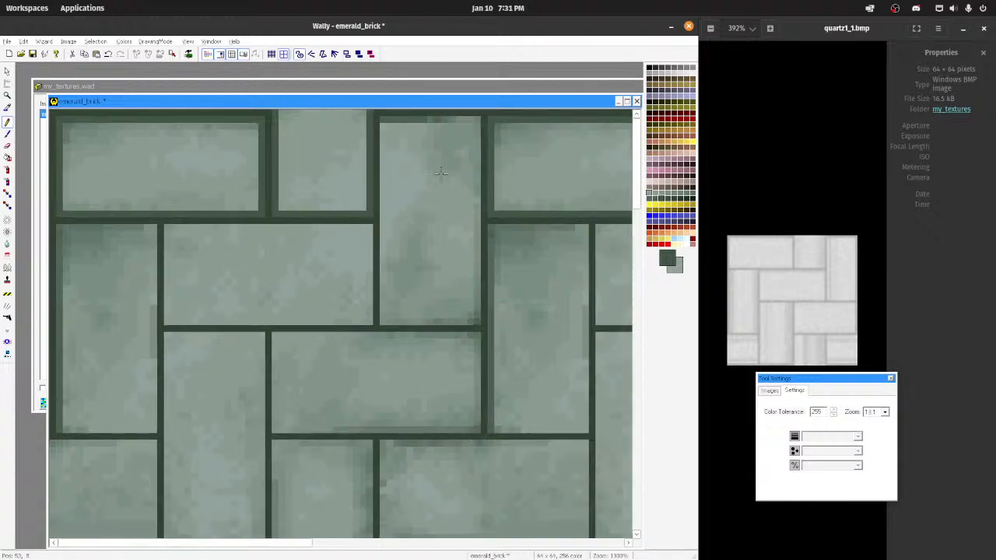
Step: Pencil a mid-dark green inner border along the top, left, bottom and right sides of the tall upper-right brick
scroll(435, 147, up, 2)
mouse_move(483, 121)
mouse_down()
mouse_move(542, 128)
mouse_move(543, 335)
mouse_move(454, 357)
mouse_move(429, 308)
mouse_up()
key(ctrl+z)
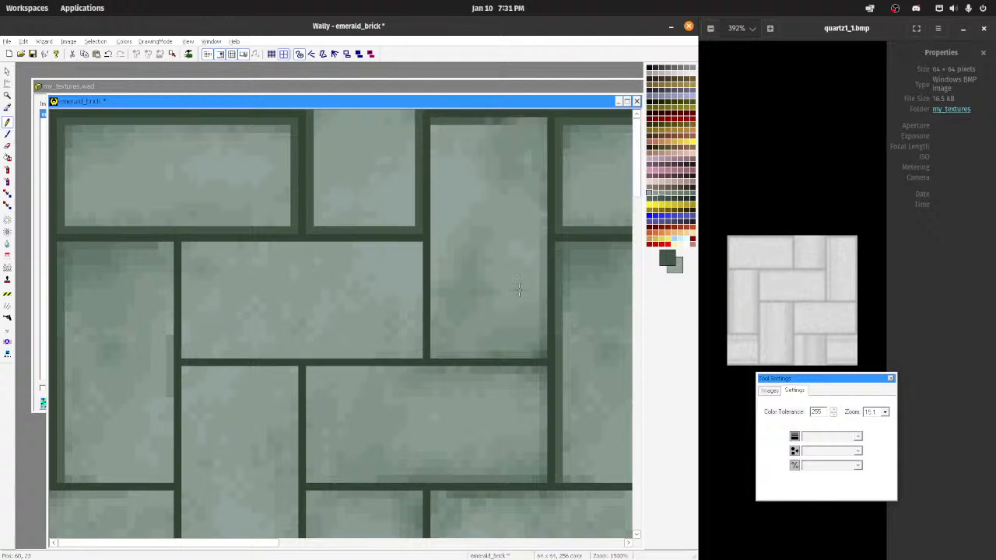
mouse_move(442, 122)
mouse_down()
mouse_move(554, 125)
mouse_move(459, 121)
mouse_move(434, 148)
mouse_move(432, 318)
mouse_up()
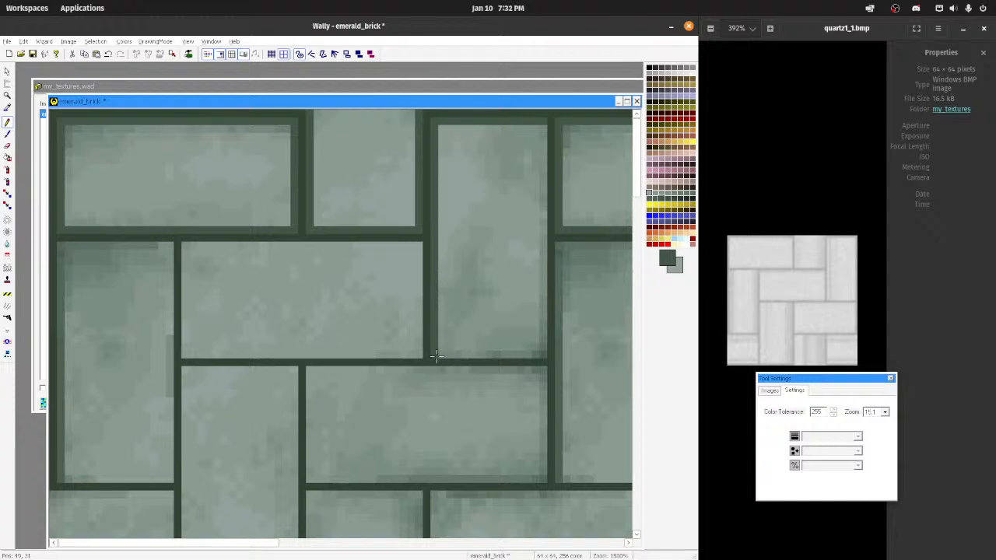
drag(436, 357, 512, 355)
drag(544, 329, 536, 139)
ctrl+click(534, 175)
Step: Sample the mid-dark green shadow colour and pencil an inner border around all sides of the wide brick in the second row
scroll(426, 227, down, 1)
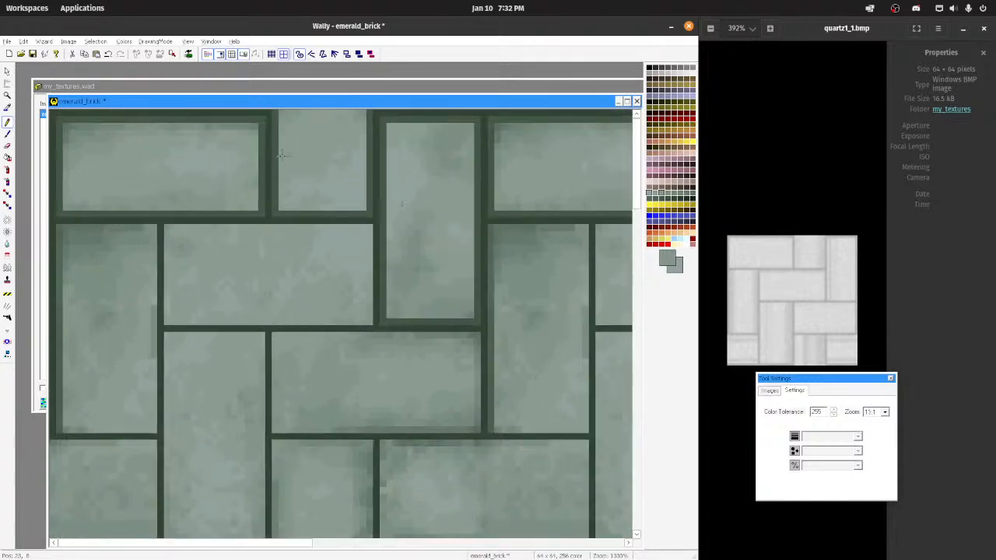
scroll(281, 155, down, 5)
scroll(302, 213, up, 5)
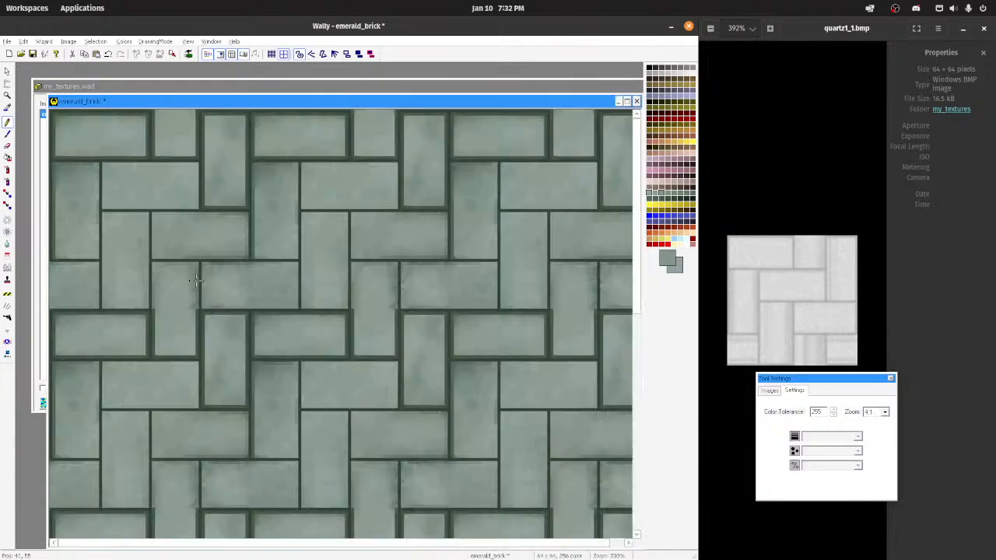
ctrl+click(147, 214)
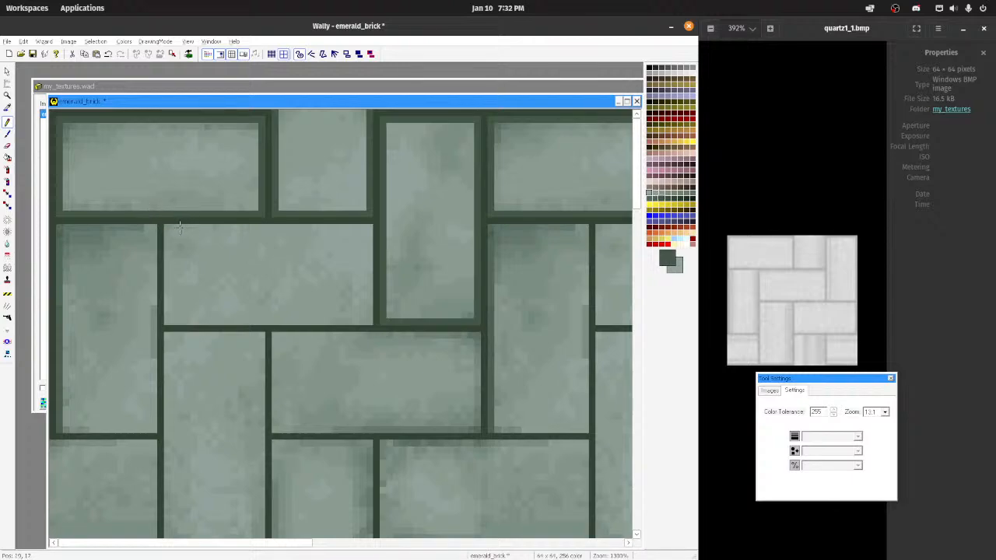
drag(166, 228, 282, 228)
key(ctrl+z)
drag(165, 225, 375, 227)
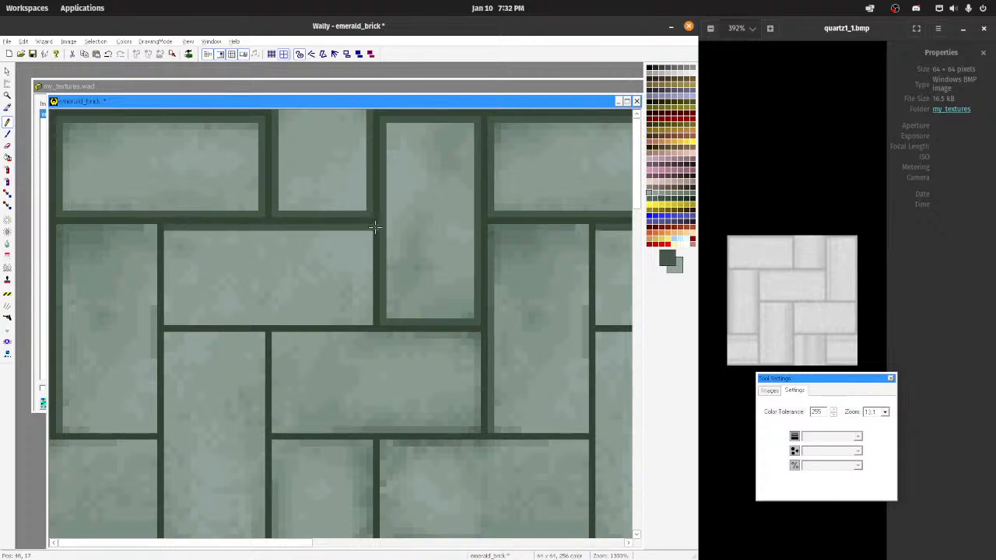
ctrl+click(382, 228)
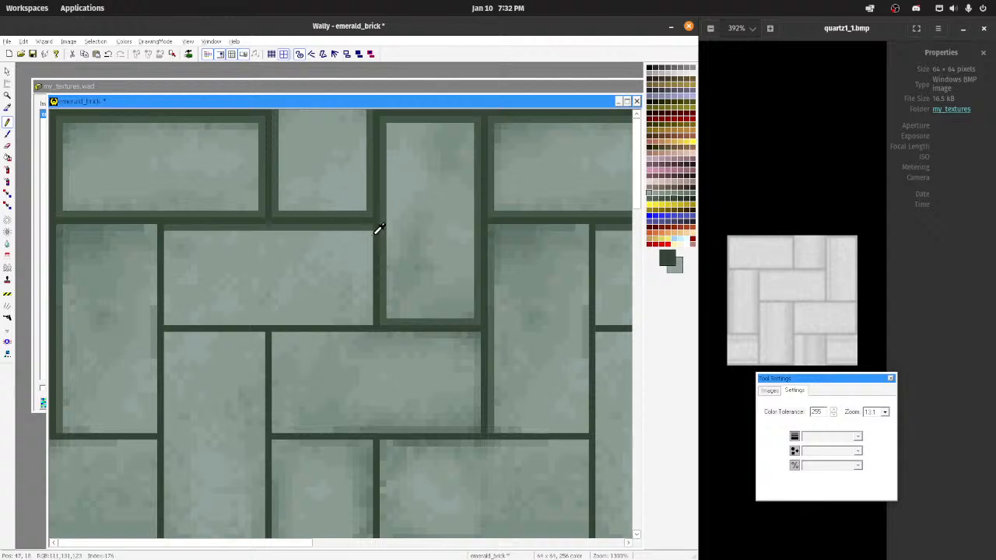
mouse_move(369, 229)
mouse_down()
mouse_move(369, 323)
mouse_move(165, 321)
mouse_move(171, 228)
mouse_move(62, 227)
mouse_move(66, 273)
mouse_move(65, 263)
mouse_up()
Step: Resample the mid-dark green and pencil the inner border along the bottom and right sides of the tall left-hand brick
ctrl+click(71, 273)
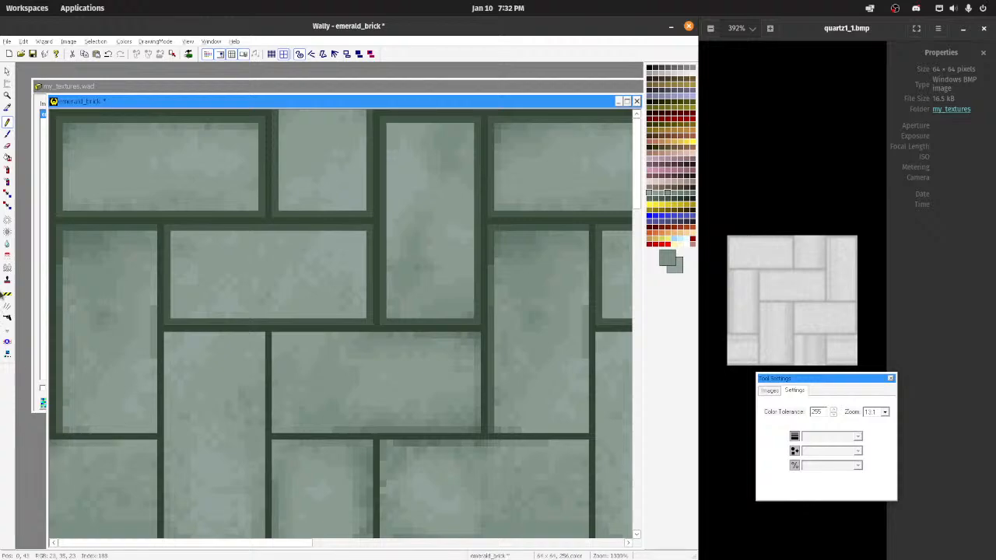
ctrl+click(57, 263)
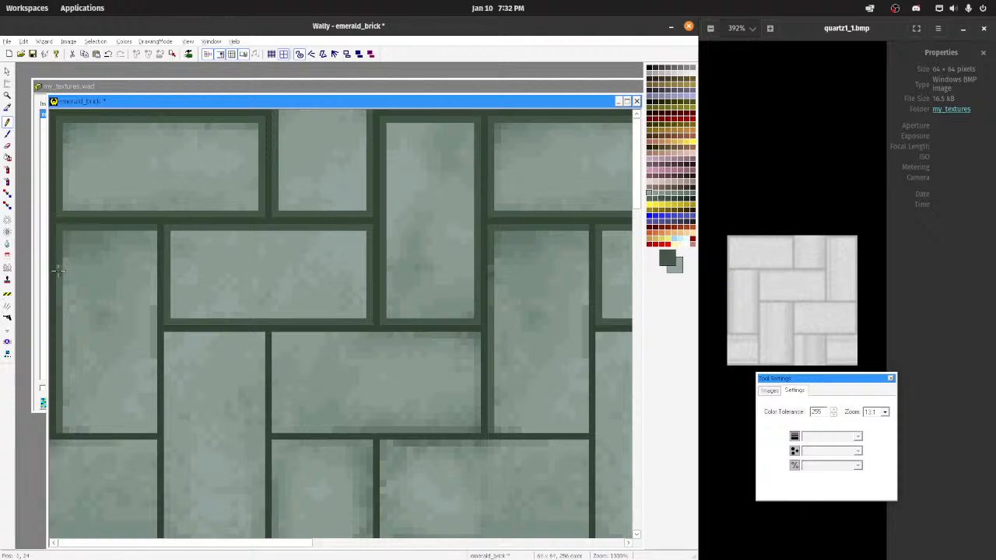
mouse_move(58, 270)
mouse_down()
mouse_move(59, 430)
mouse_move(154, 430)
mouse_move(153, 233)
mouse_up()
Step: Turn off the tiled display and pencil the mid-dark green inner border along the top, left and right sides of the tall lower brick
scroll(151, 231, down, 11)
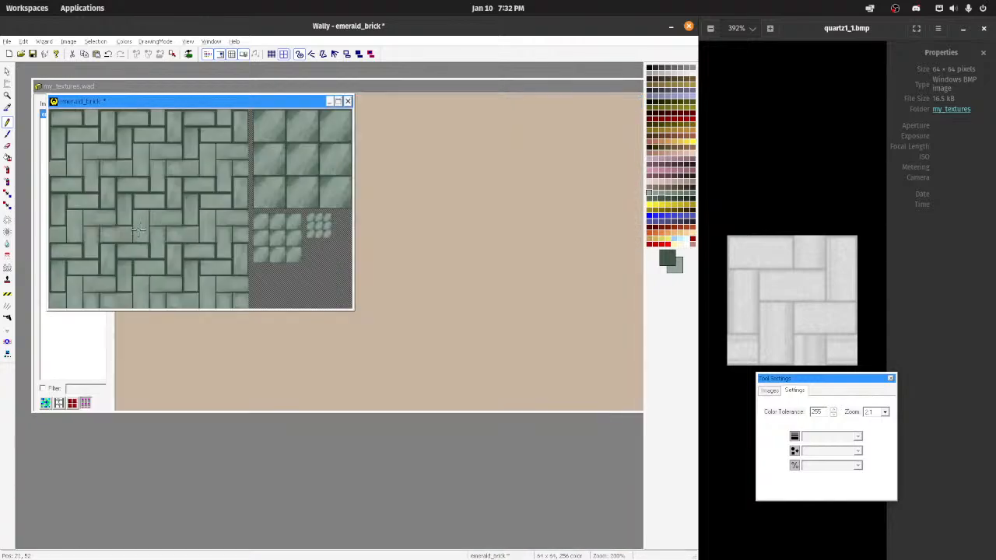
scroll(124, 226, up, 4)
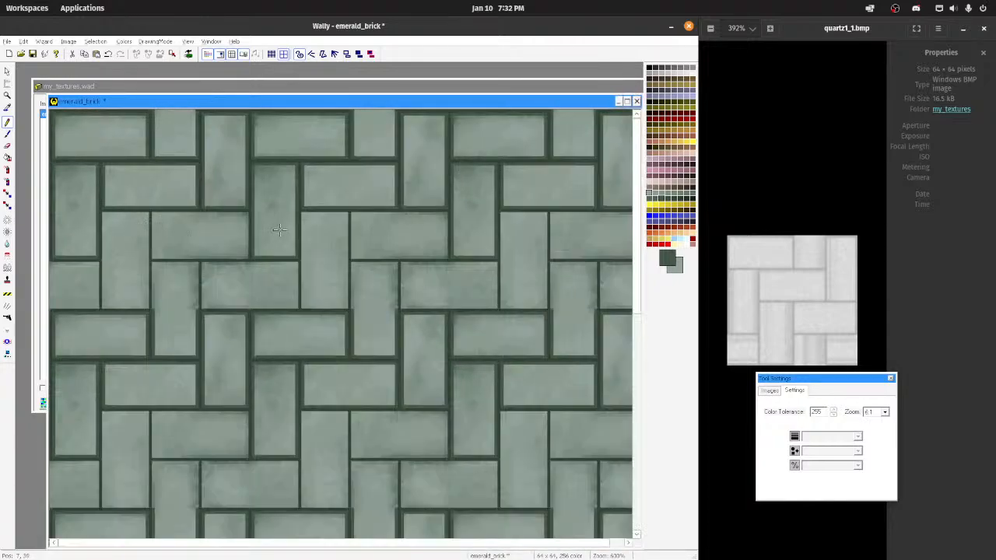
scroll(435, 221, down, 4)
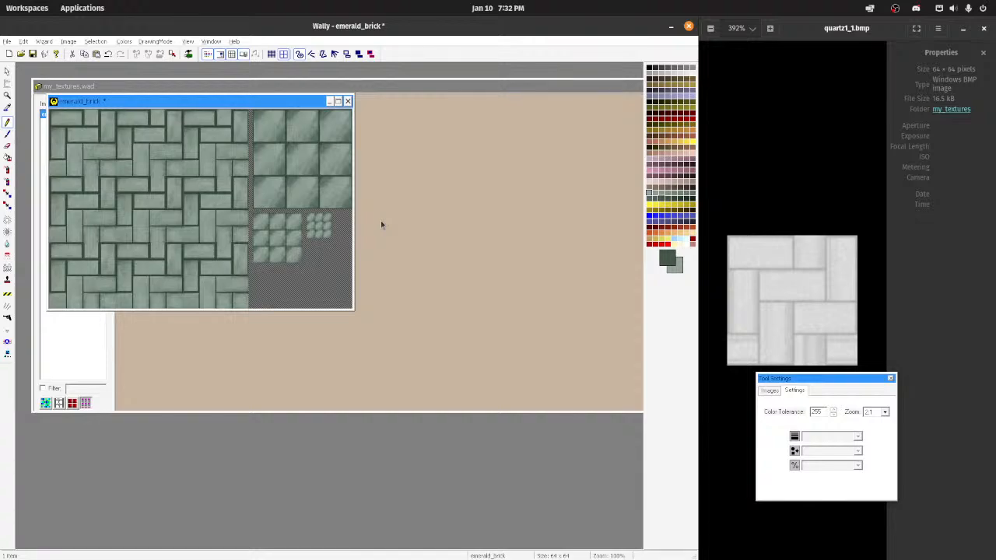
click(231, 56)
scroll(198, 259, up, 2)
scroll(225, 273, down, 2)
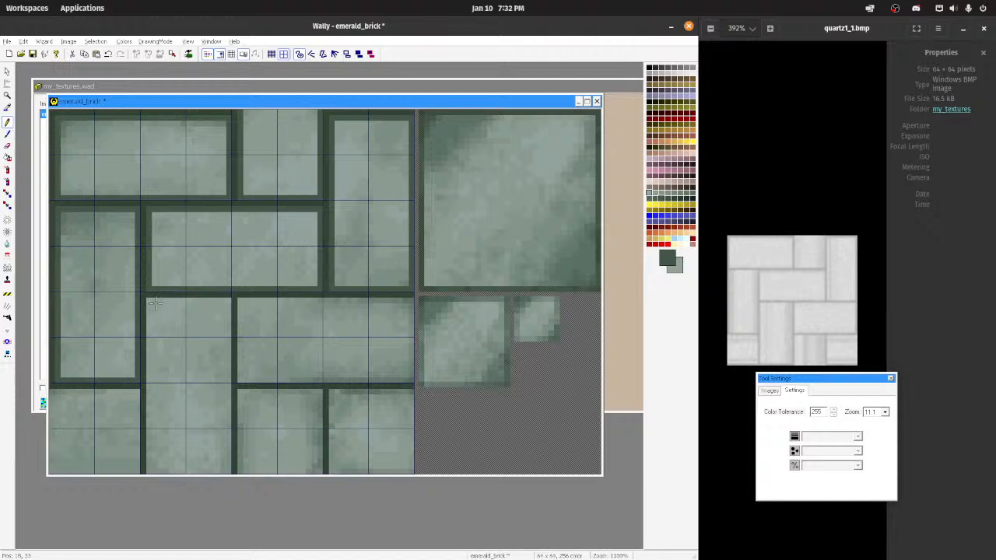
mouse_move(154, 304)
mouse_down()
mouse_move(147, 420)
mouse_move(158, 397)
mouse_up()
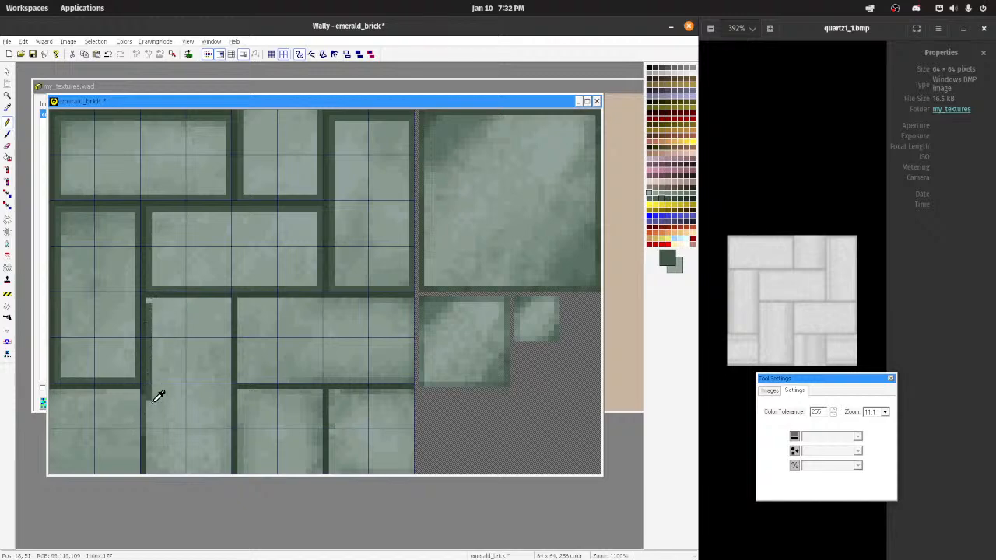
key(ctrl+z)
mouse_move(146, 299)
mouse_down()
mouse_move(232, 300)
mouse_move(226, 466)
mouse_up()
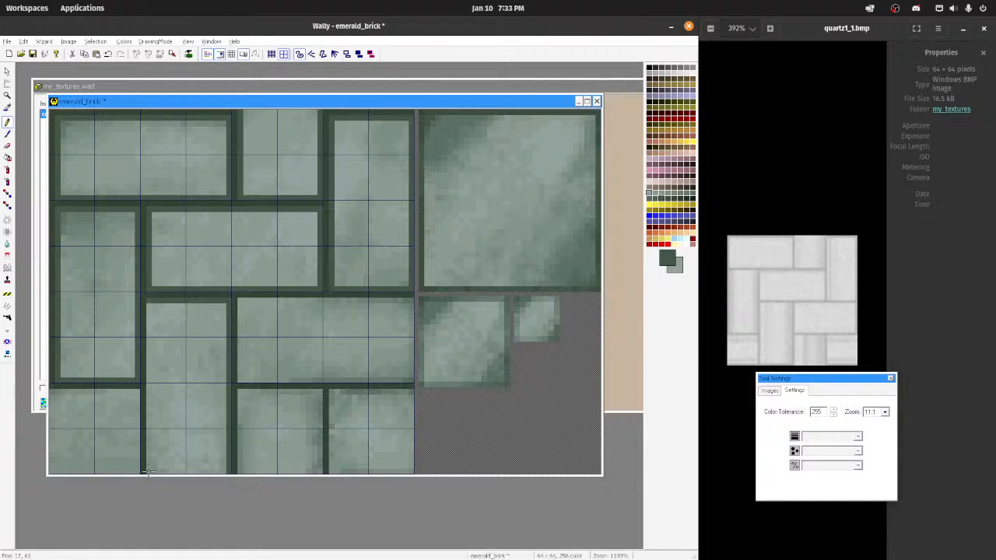
drag(147, 422, 150, 303)
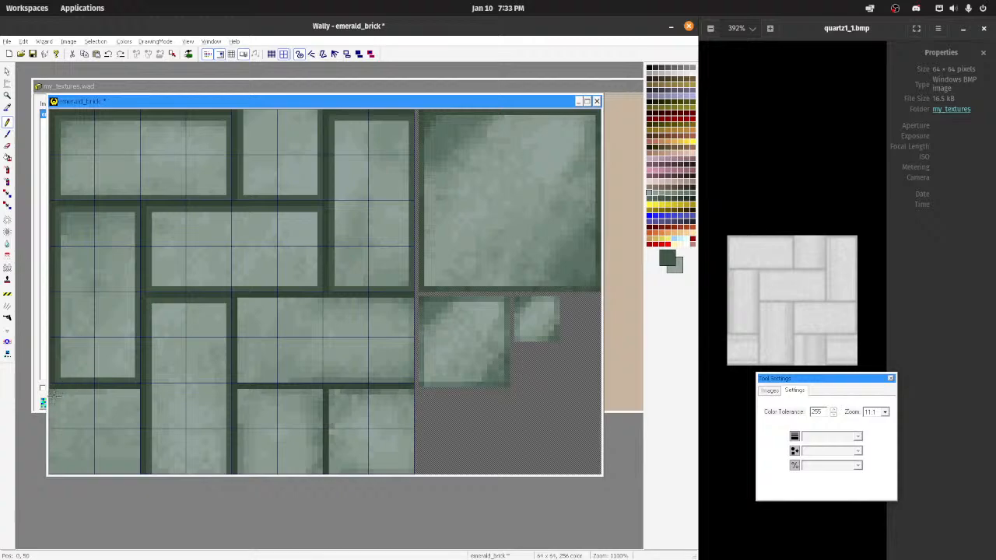
Step: Pencil the inner border along the top and right sides of the lower-left brick and touch up its inner corner
mouse_move(48, 393)
mouse_down()
mouse_move(139, 394)
mouse_move(142, 465)
mouse_up()
key(ctrl+z)
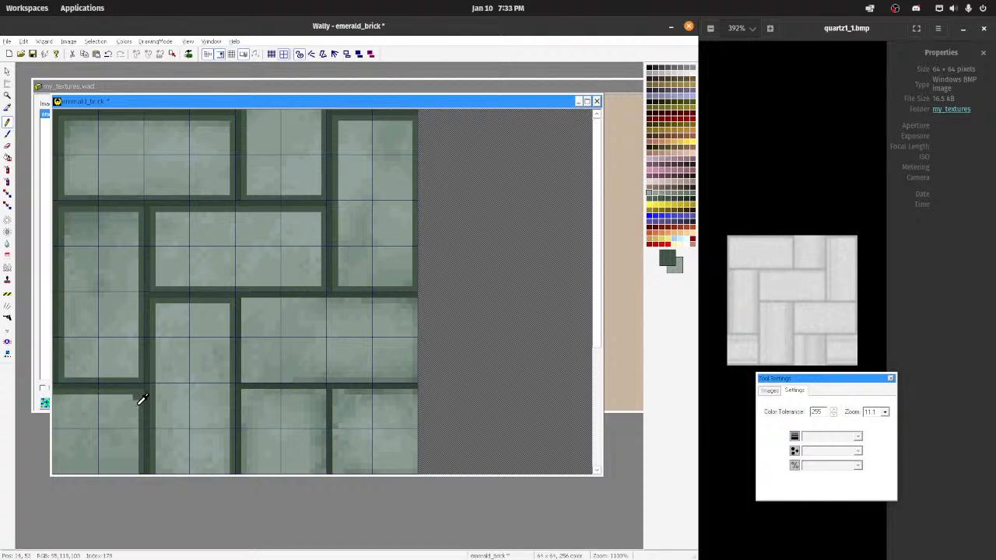
ctrl+click(136, 404)
click(136, 397)
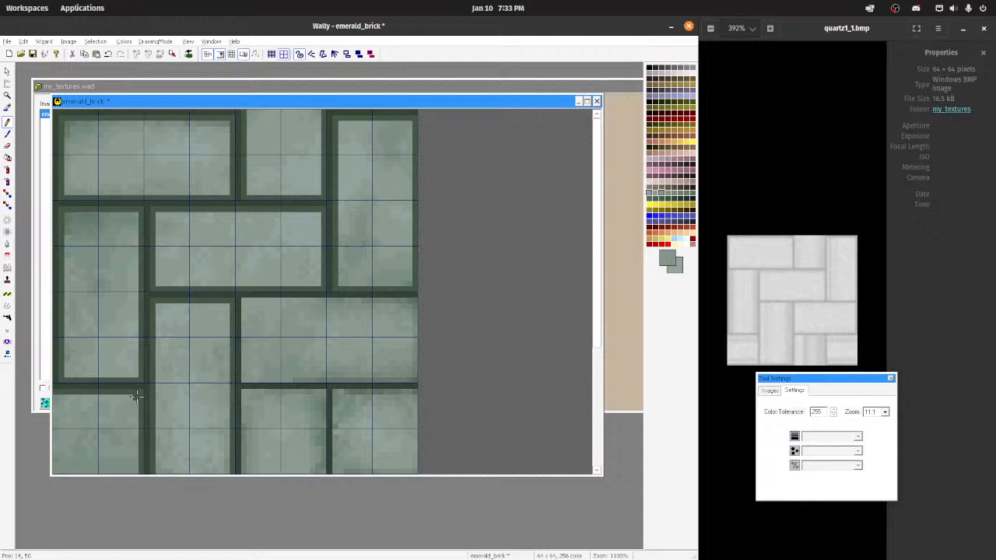
Step: Sample the mid-dark green and pencil inner borders along the outer edges of the two bottom-row bricks at the image's lower right
ctrl+click(235, 425)
drag(243, 394, 244, 458)
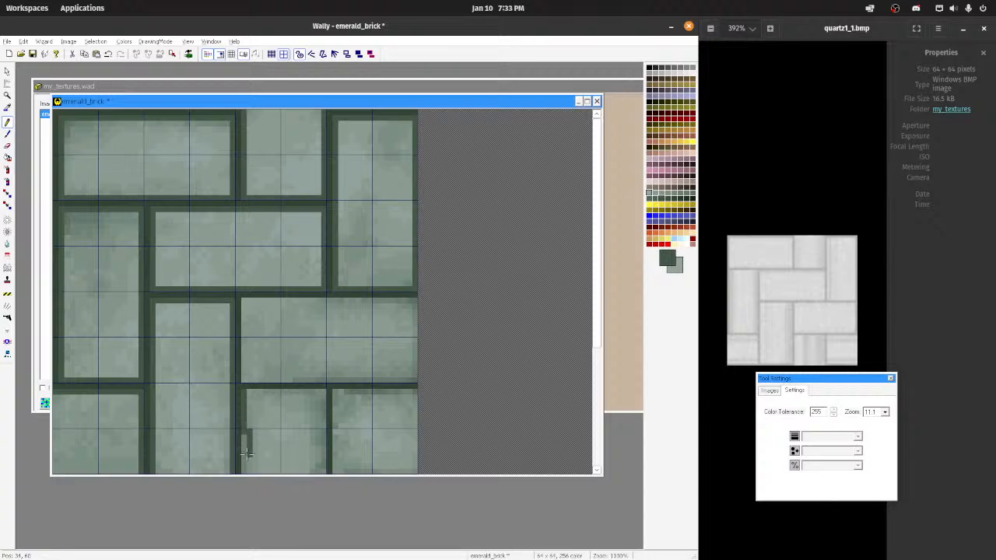
key(ctrl+z)
drag(243, 388, 245, 476)
mouse_move(249, 389)
mouse_down()
mouse_move(324, 393)
mouse_move(323, 454)
mouse_up()
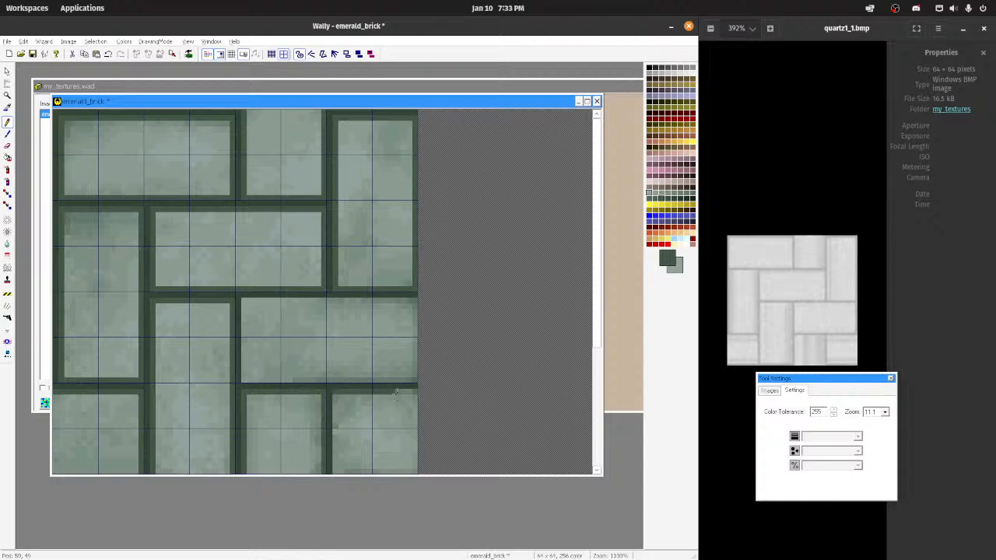
drag(335, 391, 433, 391)
mouse_move(333, 394)
mouse_down()
mouse_move(336, 471)
mouse_move(420, 471)
mouse_up()
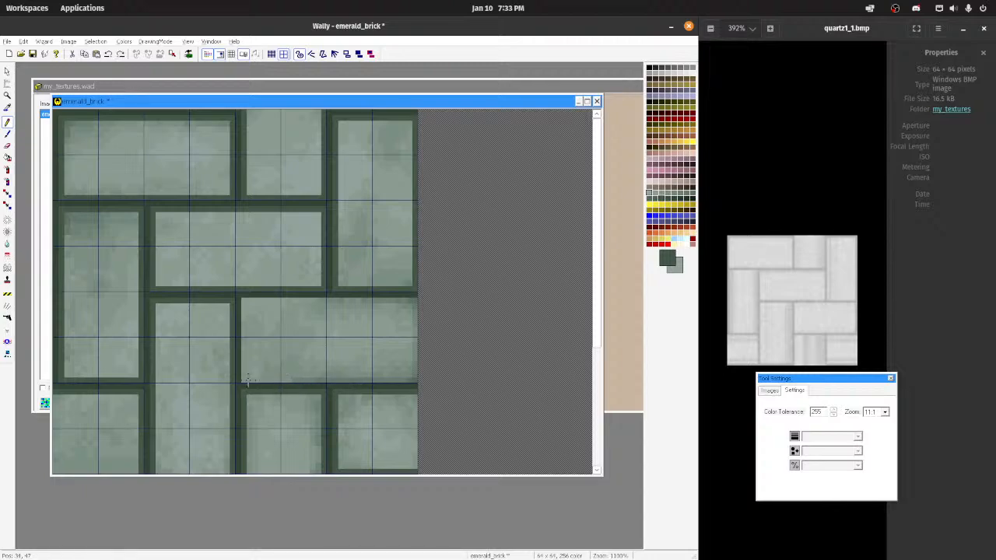
Step: Pencil the mid-dark green inner border around all four sides of the wide brick in the third row
mouse_move(242, 382)
mouse_down()
mouse_move(413, 382)
mouse_move(415, 303)
mouse_move(417, 319)
mouse_up()
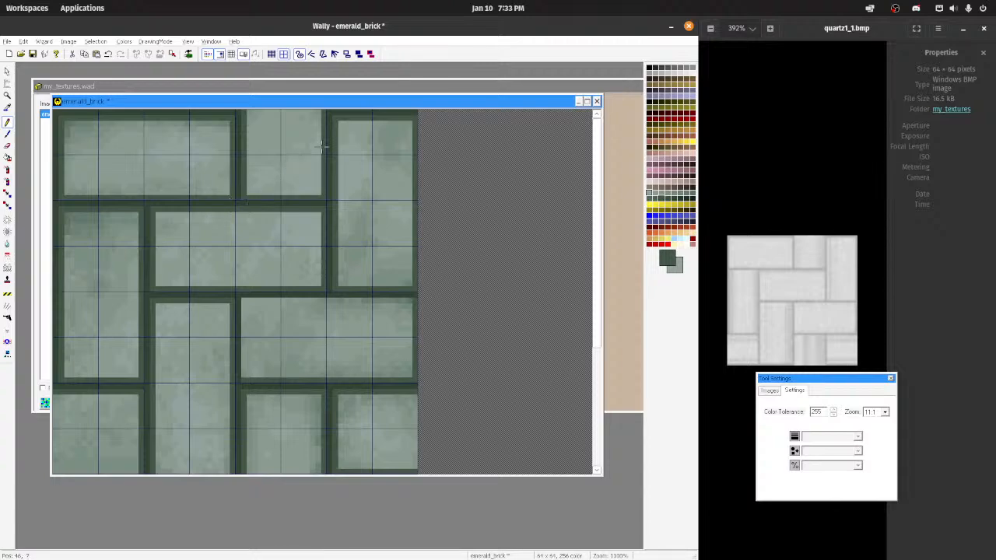
drag(249, 301, 415, 298)
key(ctrl+z)
drag(347, 300, 431, 301)
mouse_move(342, 300)
mouse_down()
mouse_move(246, 300)
mouse_move(243, 383)
mouse_up()
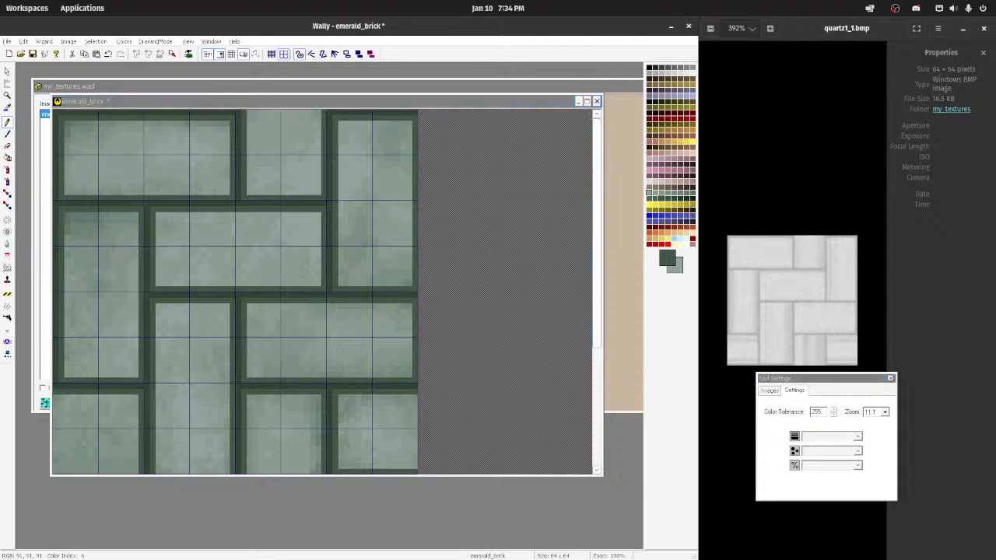
Step: Regenerate the texture's smaller mip levels from the full-size brick image
mouse_move(676, 547)
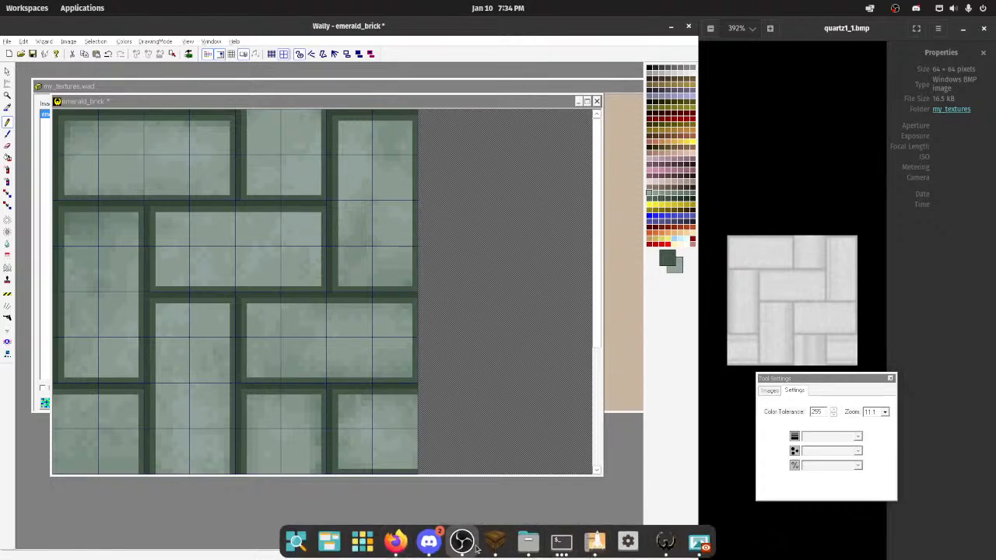
scroll(437, 239, down, 4)
scroll(406, 263, up, 1)
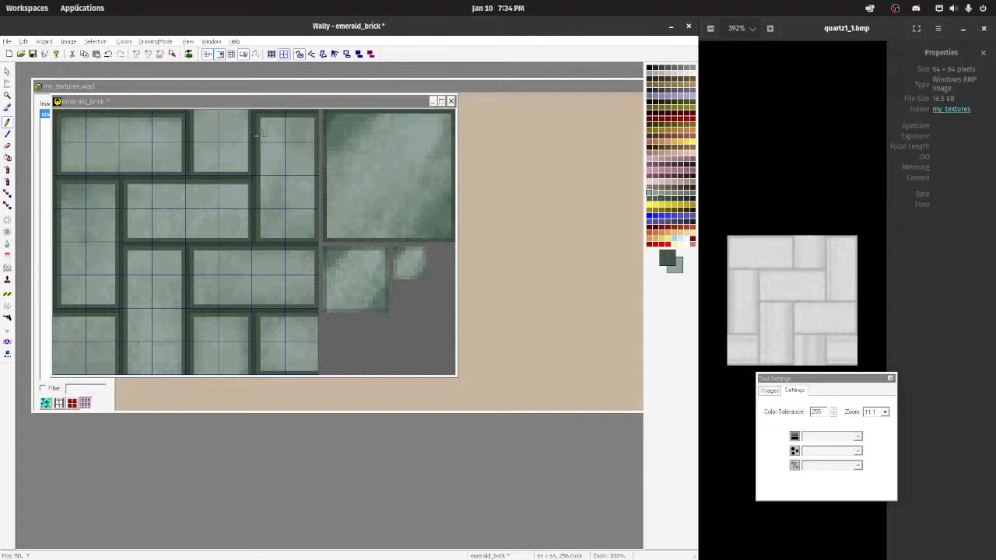
click(23, 43)
click(60, 130)
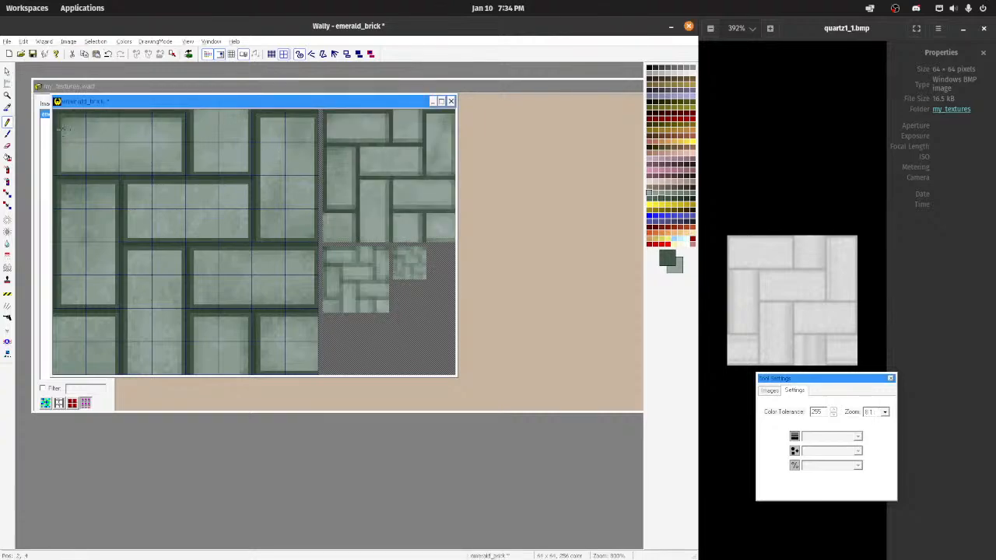
scroll(266, 251, up, 1)
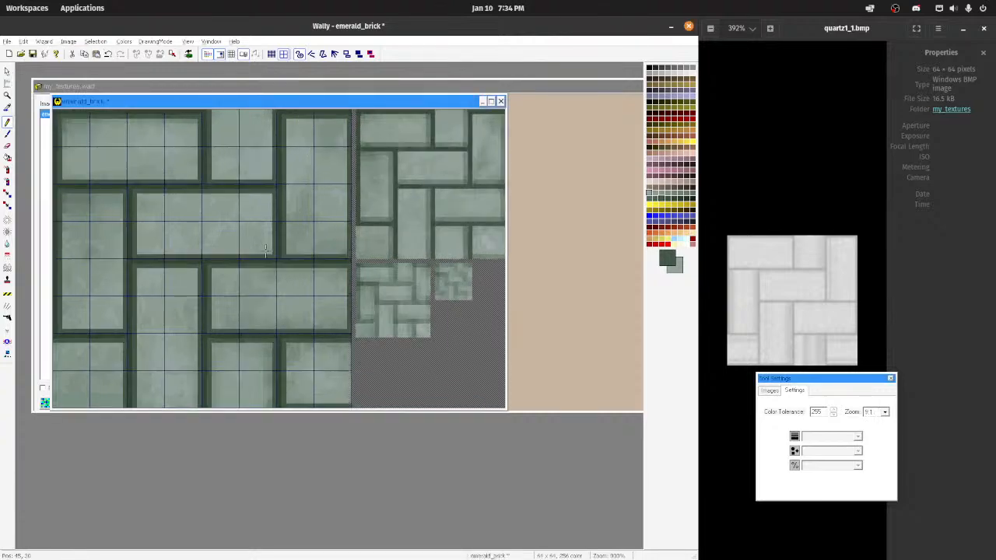
Step: Show the texture tiled and pencil the missing bottom inner border on the lower brick that crosses the tile seam
click(231, 56)
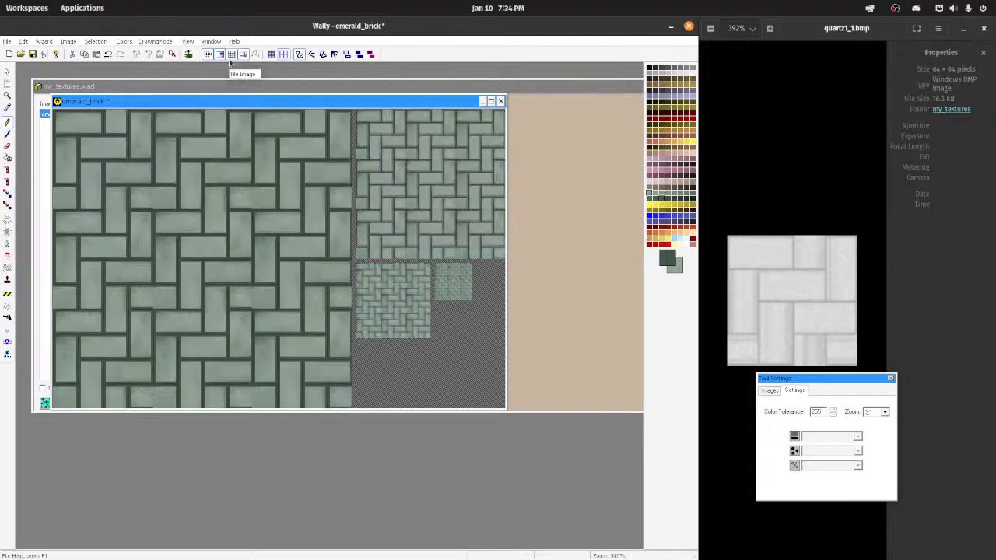
scroll(231, 170, down, 2)
scroll(231, 166, up, 3)
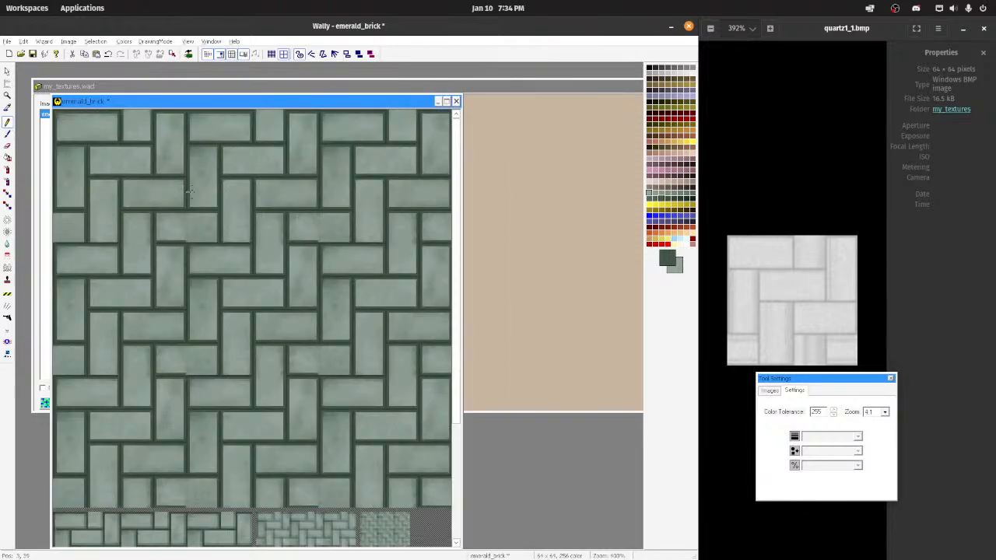
scroll(235, 198, up, 3)
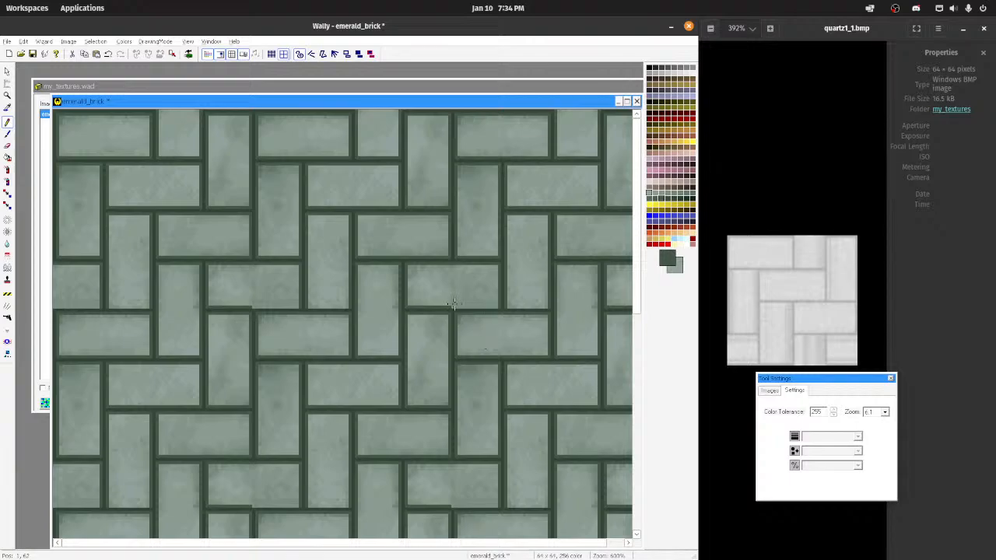
drag(453, 307, 493, 308)
key(ctrl+z)
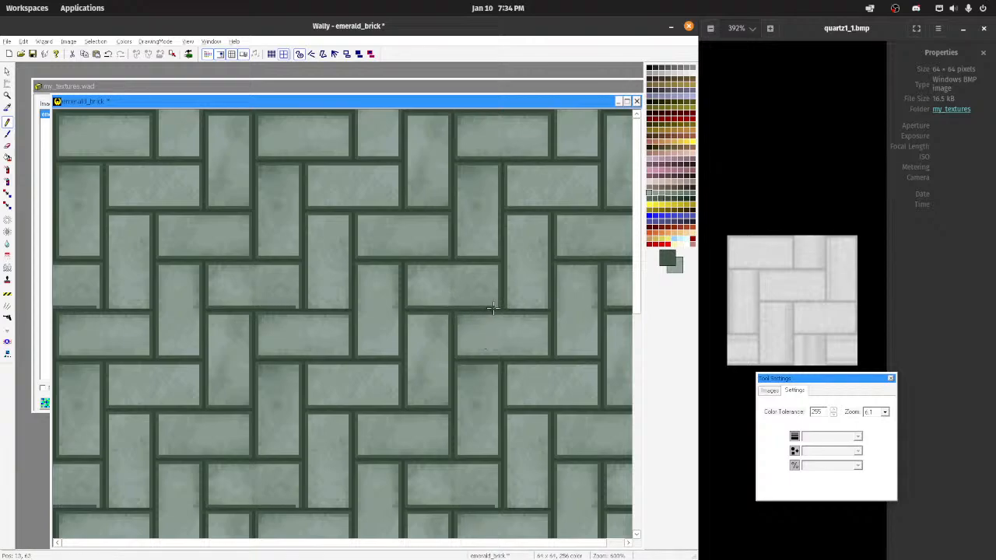
Step: Save the brick texture and rename its entry in my_textures.wad to emerald_brick2
scroll(476, 342, down, 3)
key(ctrl+s)
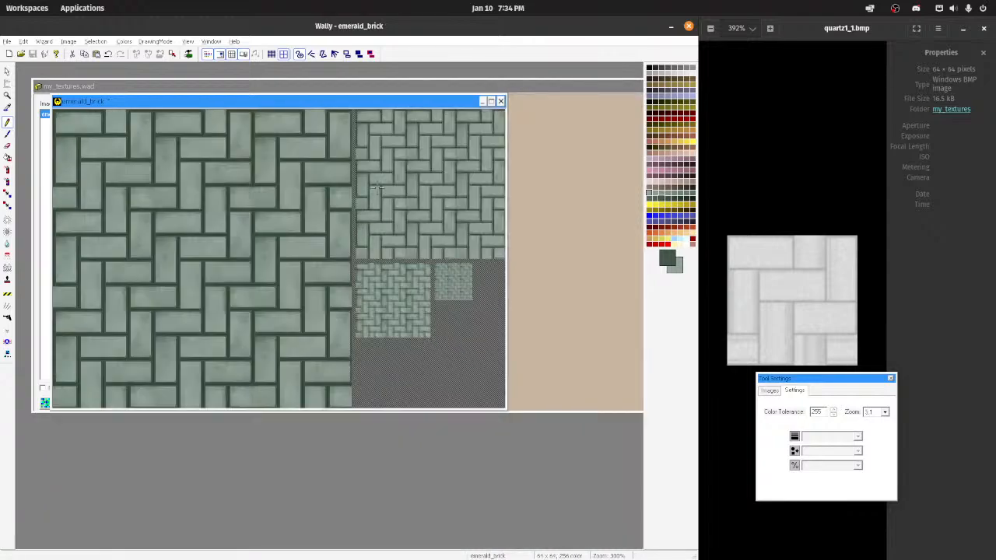
drag(304, 107, 427, 198)
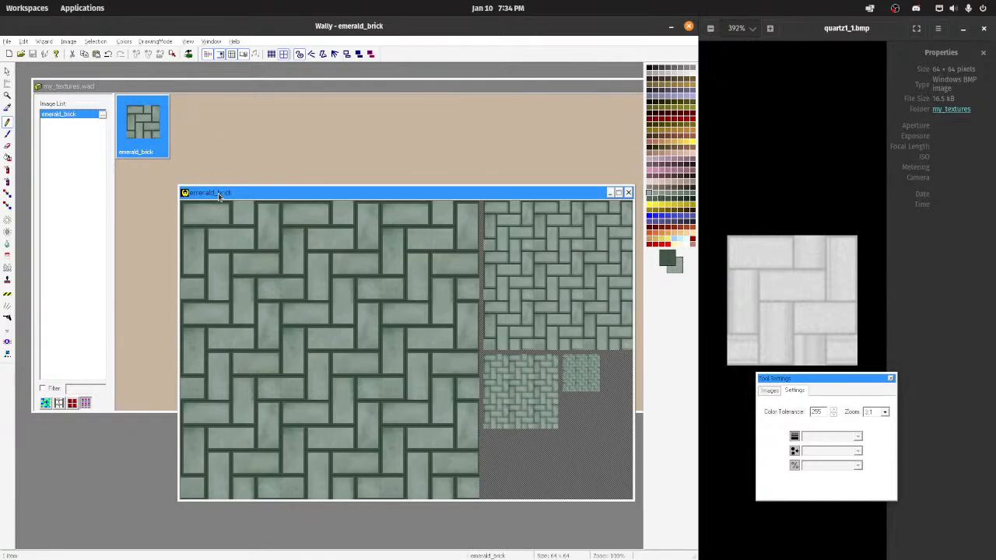
right_click(82, 118)
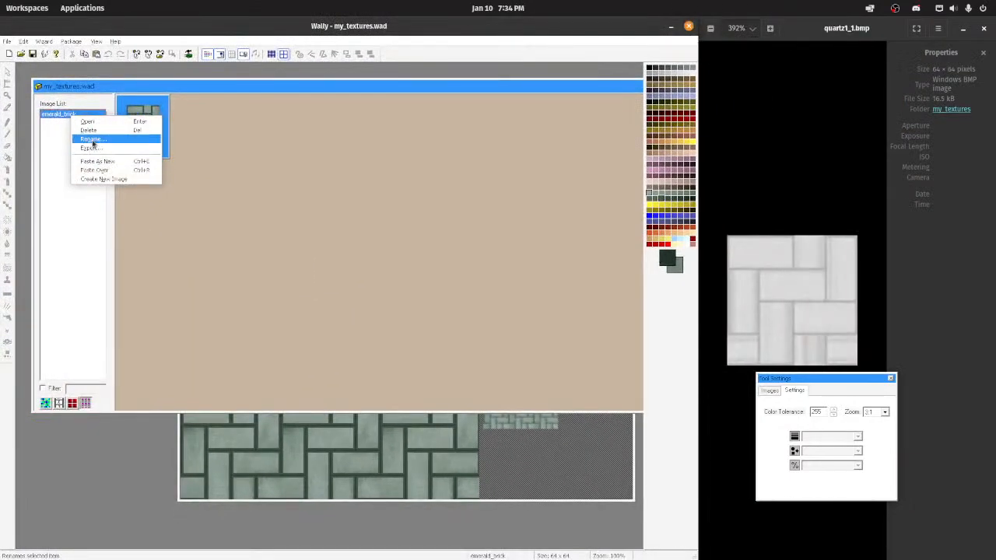
click(89, 140)
click(337, 245)
text(2)
key(Return)
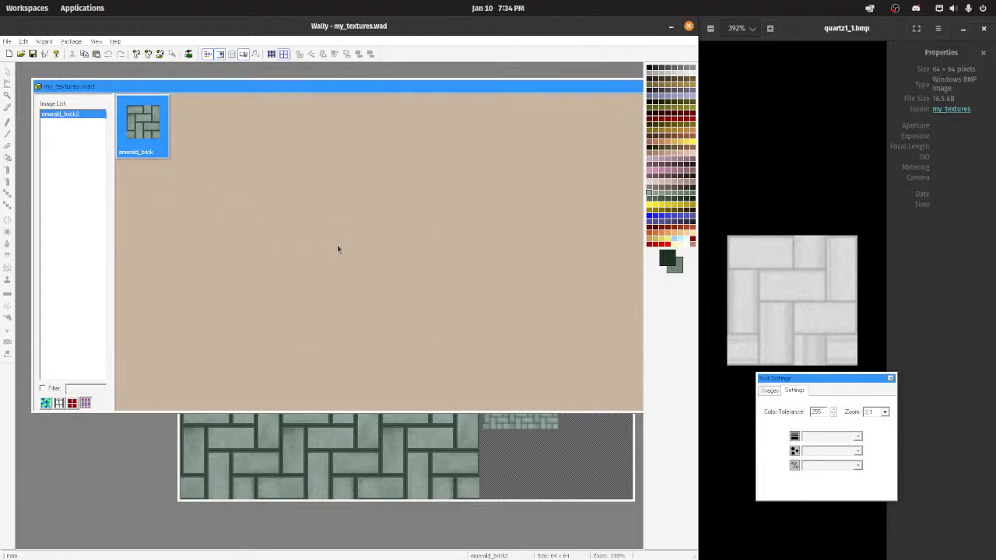
Step: Add emerald_brick.bmp from the file manager to my_textures.wad, maximize the program and package windows, and select emerald_brick2
click(529, 542)
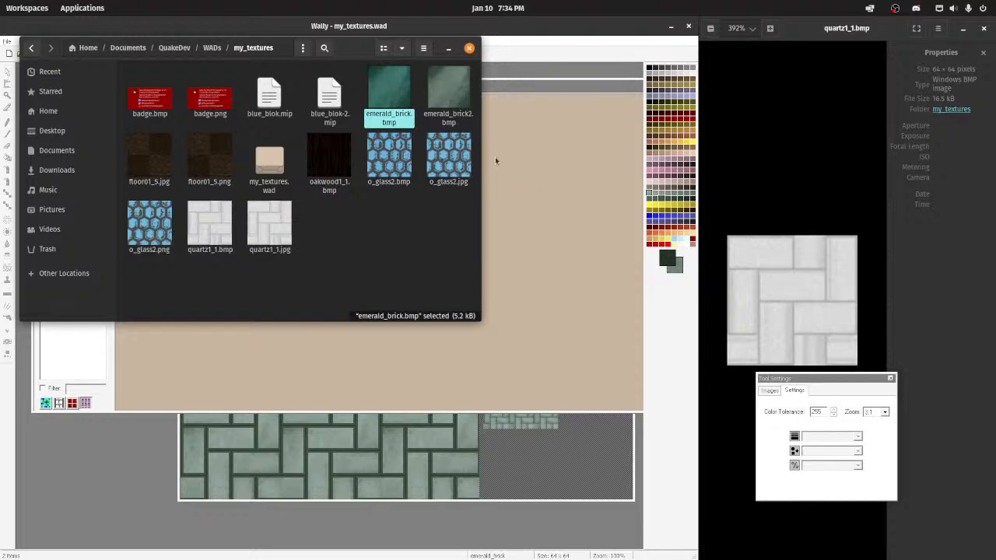
click(448, 48)
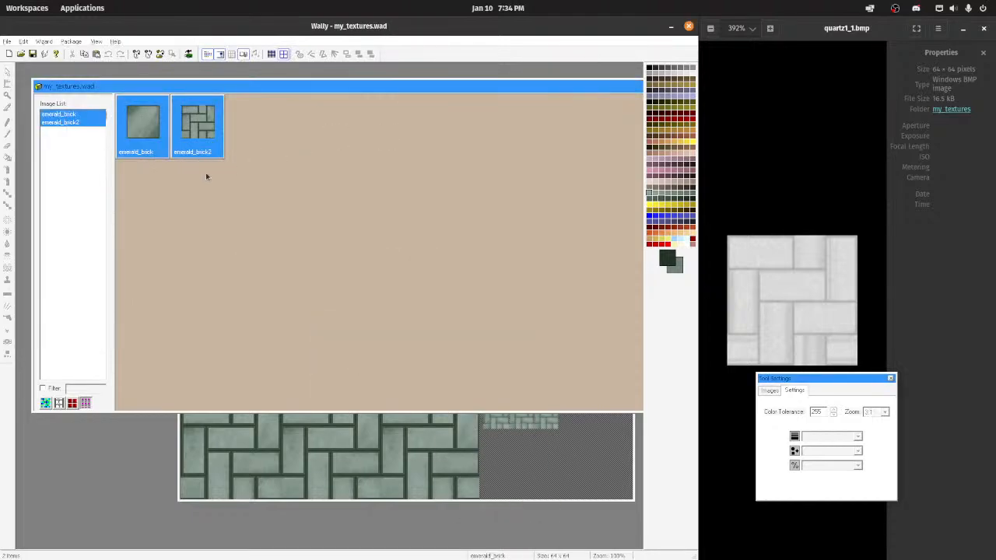
double_click(472, 26)
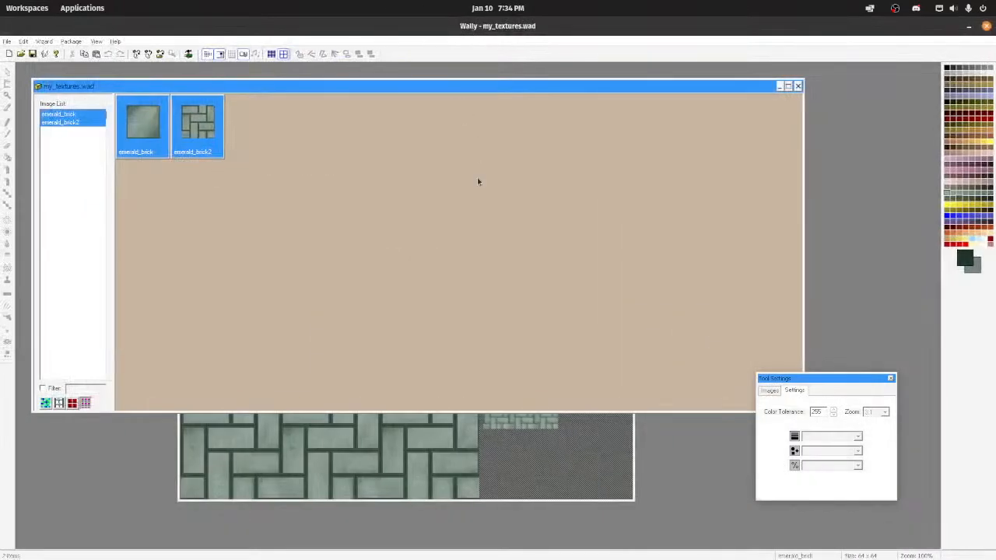
click(788, 86)
click(182, 98)
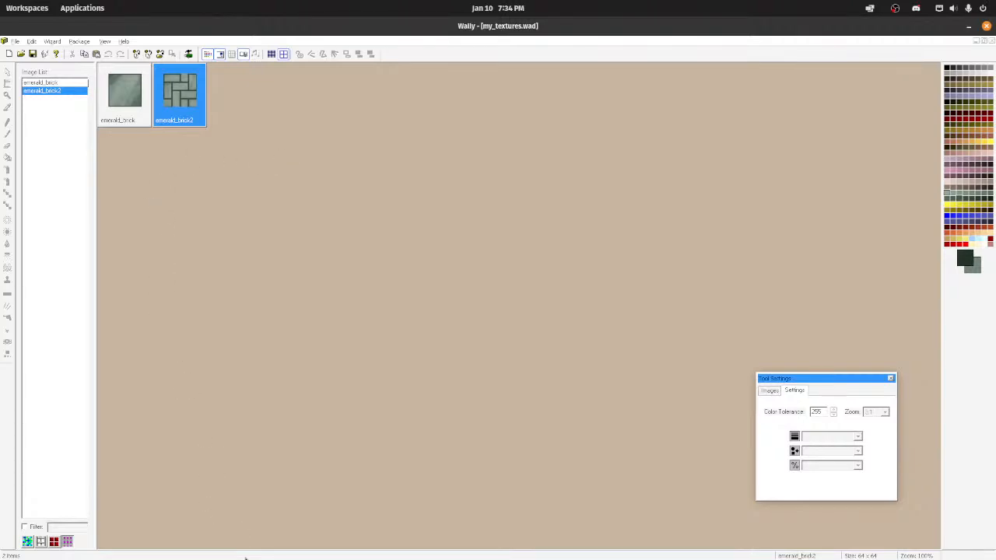
Step: Try to import blue_blok.mip from the my_textures folder into the texture package
mouse_move(524, 553)
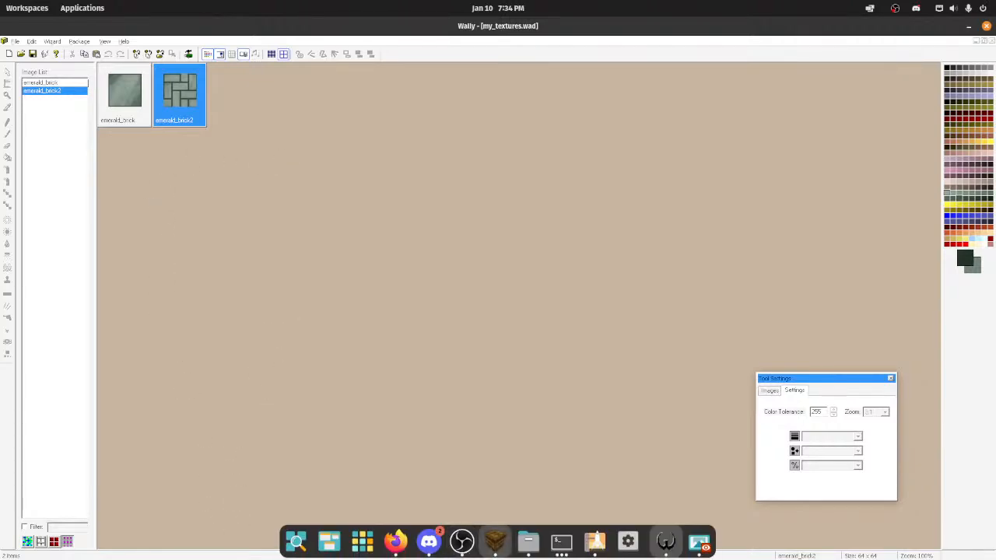
click(524, 549)
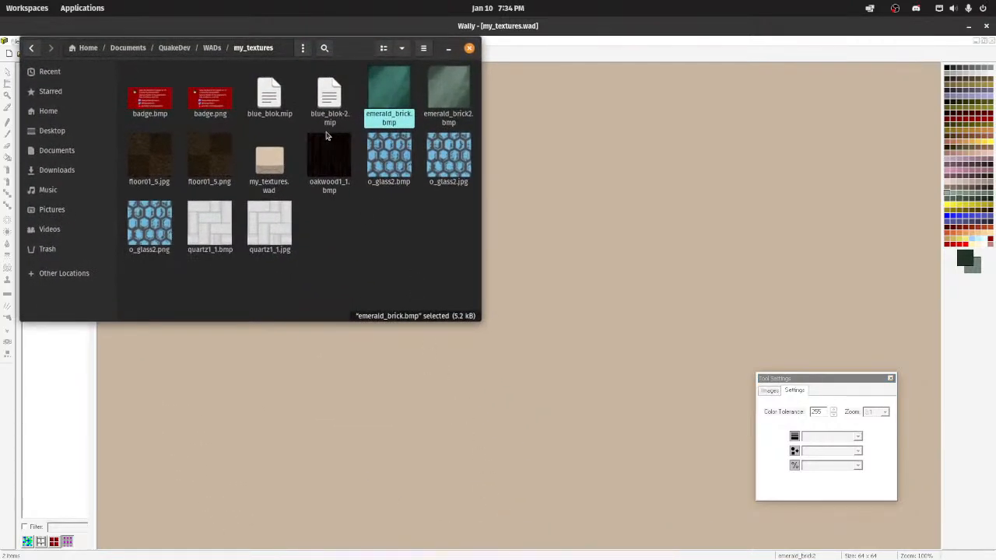
click(269, 97)
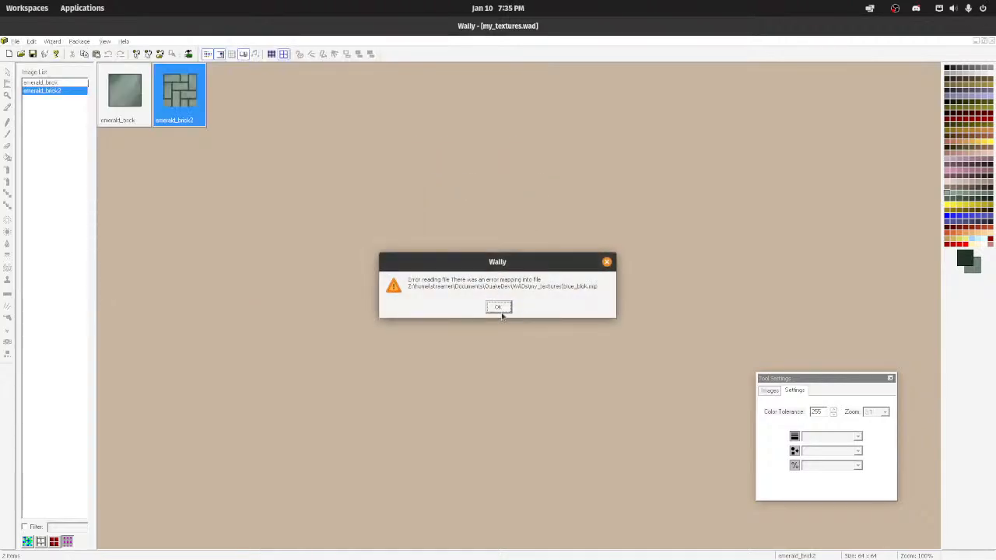
click(498, 307)
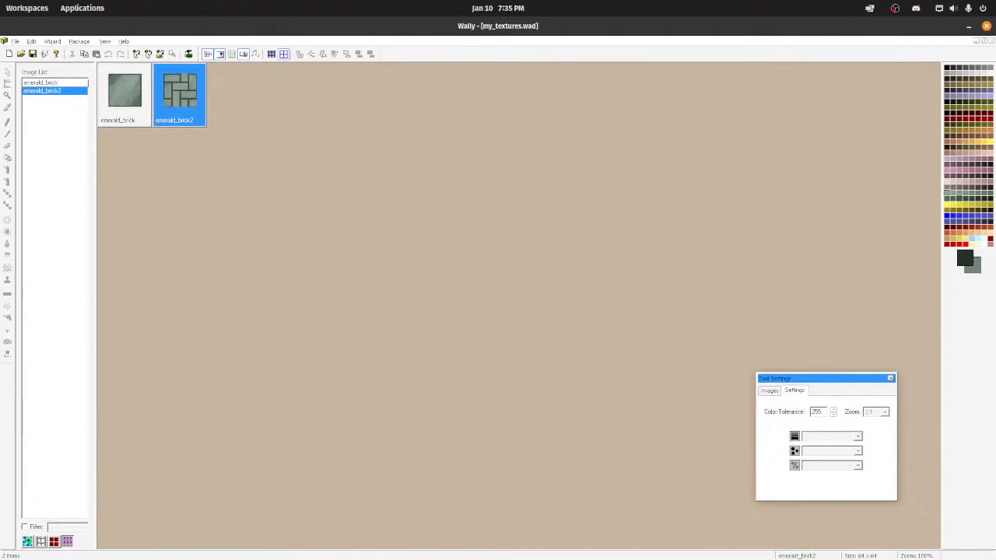
Step: Switch to TrenchBroom and remove aerowalk.wad from the map's texture WAD files
click(495, 540)
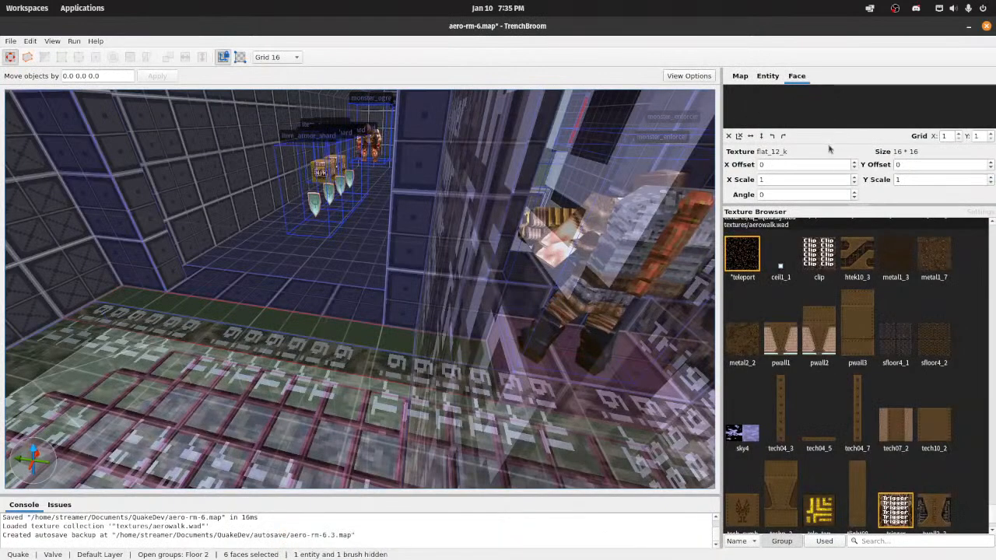
click(768, 76)
click(742, 75)
click(804, 74)
key(Escape)
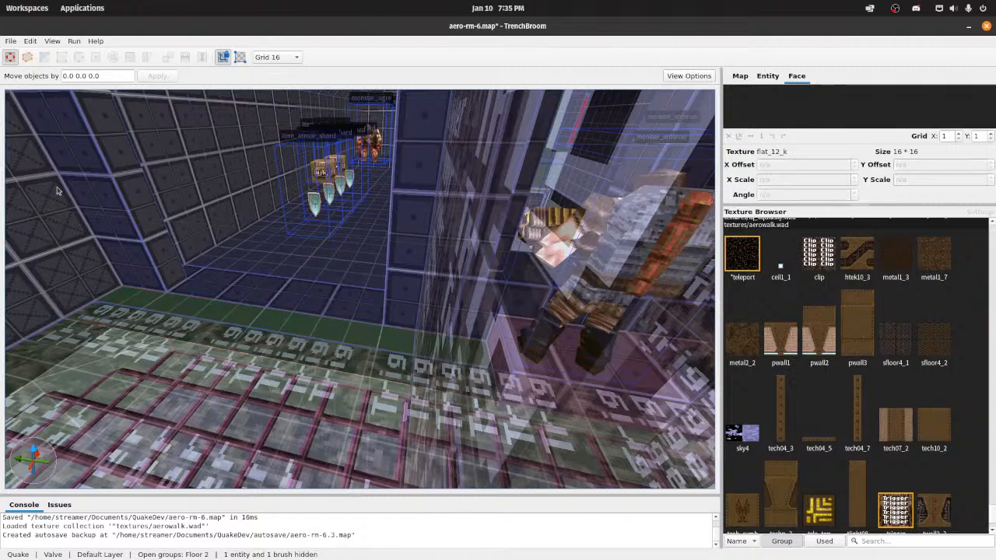
click(230, 317)
click(769, 76)
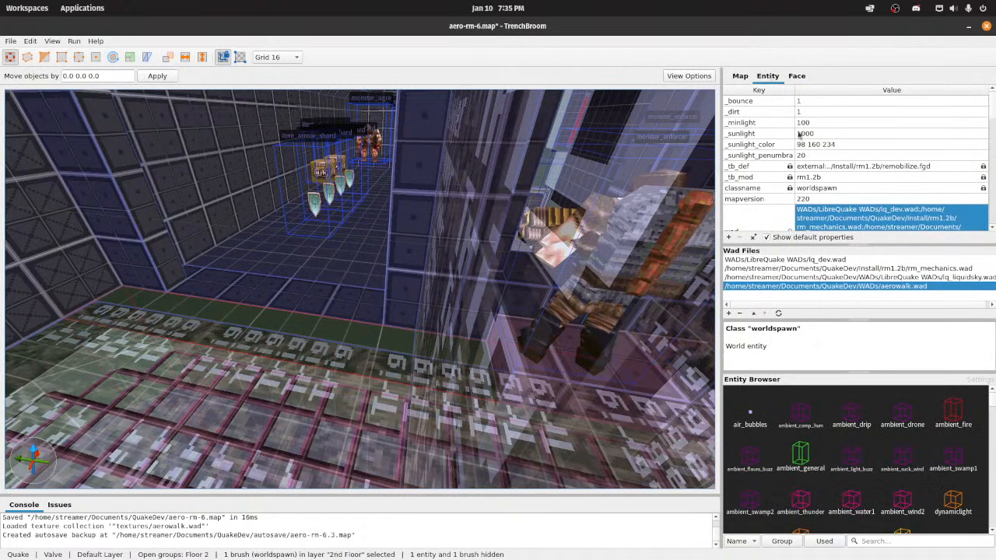
click(740, 314)
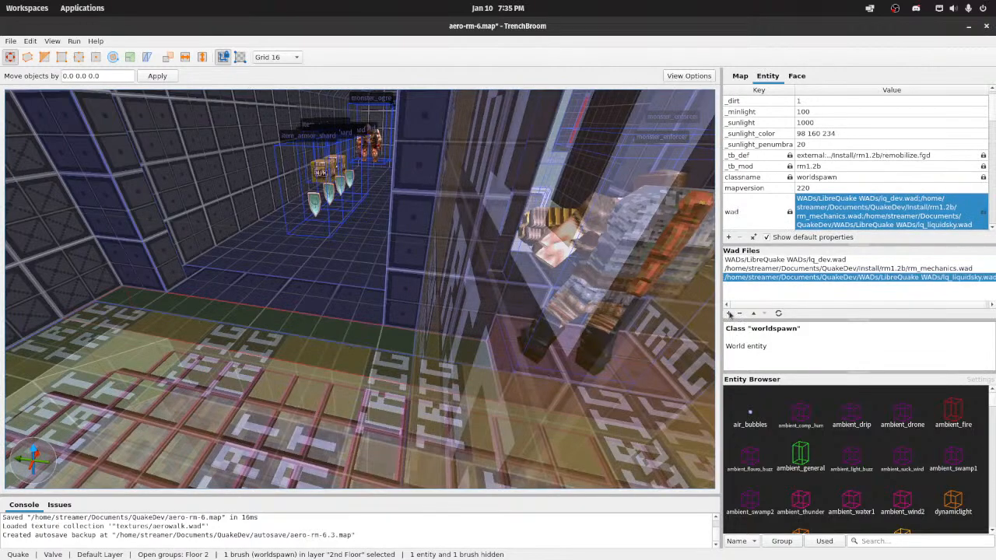
Step: Load my_textures.wad into the map with an absolute path and show its textures in the texture browser
click(729, 312)
double_click(339, 155)
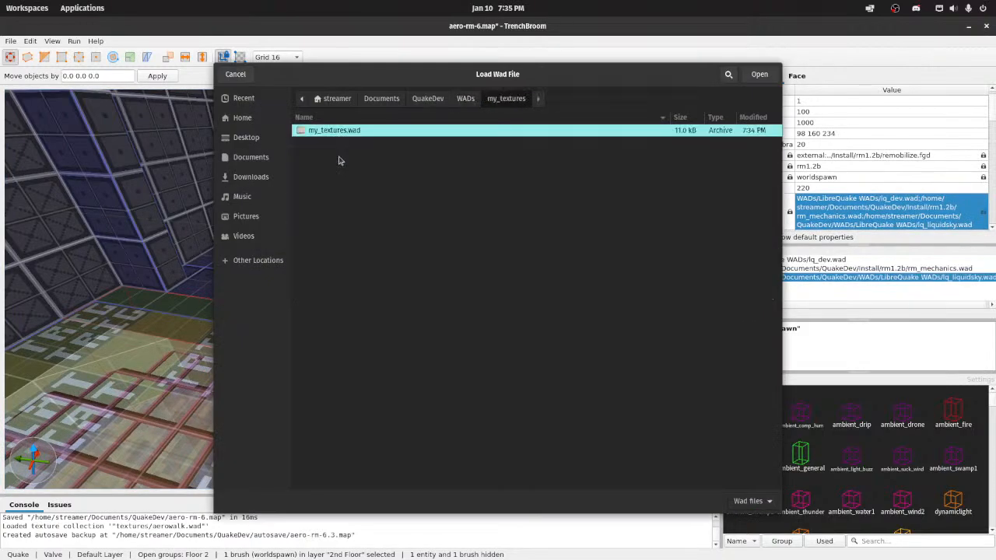
double_click(333, 131)
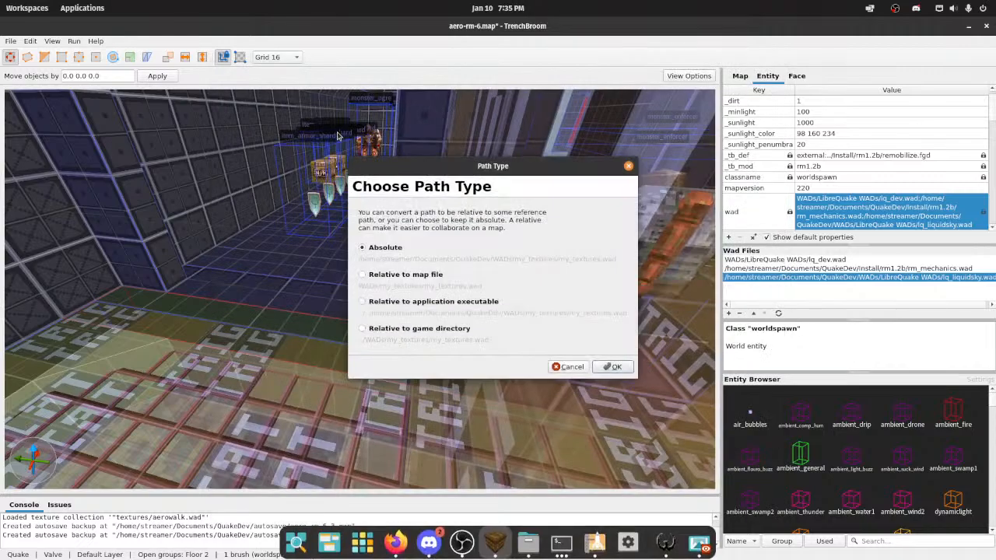
click(612, 366)
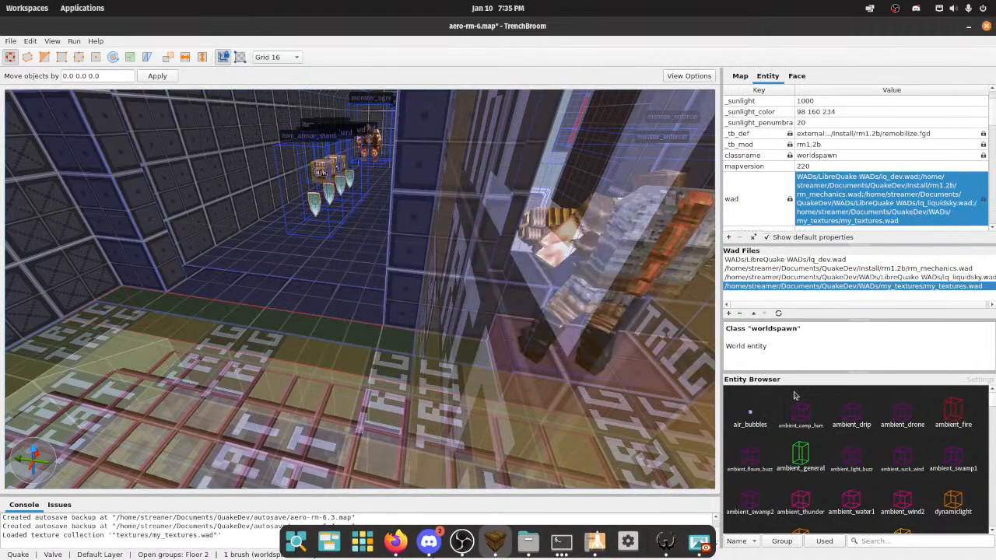
key(ctrl+3)
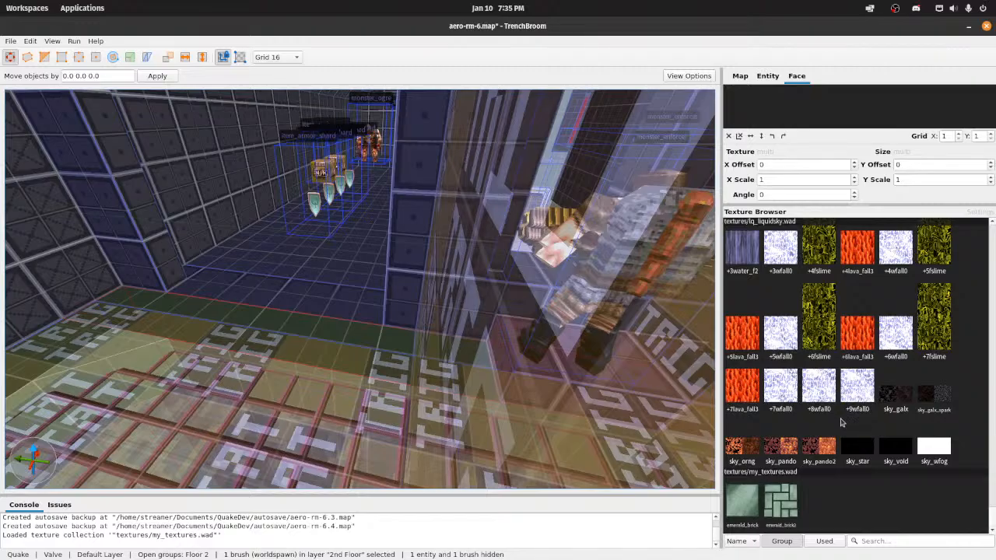
Step: Select the dark green flat_12_k floor faces in the second-floor room and texture them with emerald_brick2
right_drag(342, 329, 351, 360)
key(s)
key(Escape)
key(Escape)
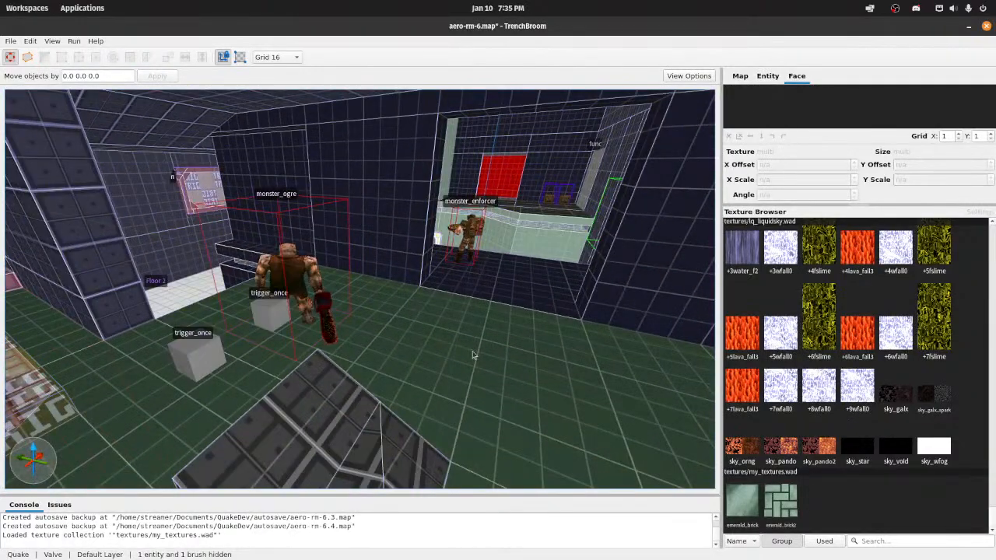
click(491, 357)
double_click(495, 359)
shift+click(435, 359)
key(w)
right_drag(504, 356, 414, 389)
ctrl+shift+click(400, 369)
ctrl+shift+click(306, 334)
right_drag(455, 354, 538, 281)
key(w)
ctrl+shift+click(416, 297)
key(s)
ctrl+shift+click(453, 303)
key(w)
mouse_move(453, 303)
right_down()
mouse_move(485, 258)
mouse_move(498, 278)
mouse_move(495, 304)
right_up()
key(w)
ctrl+shift+click(415, 312)
right_drag(415, 313, 482, 305)
right_drag(567, 309, 611, 280)
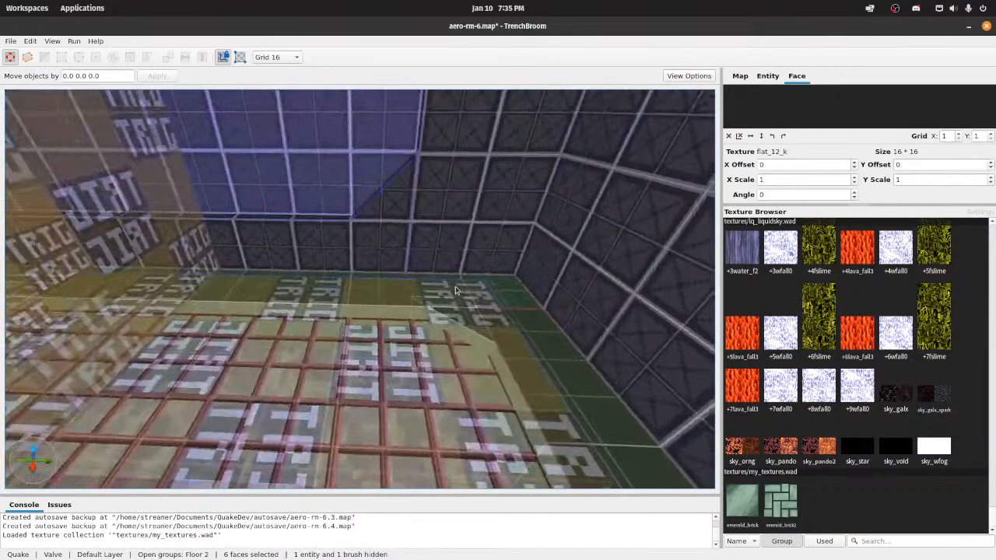
ctrl+shift+click(509, 286)
right_drag(555, 298, 575, 301)
key(w)
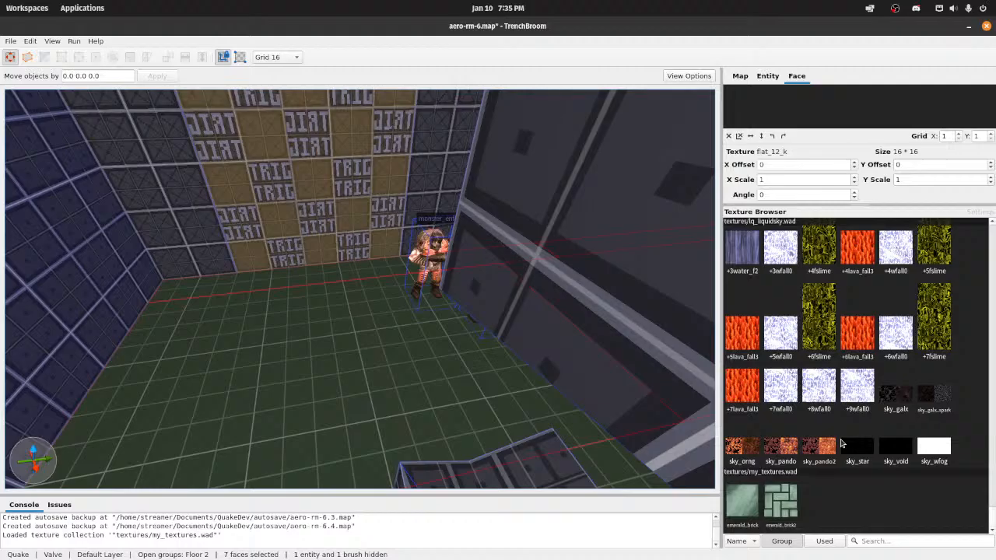
click(784, 502)
Step: Examine how the brick texture tiles across the room's floor and around the trampoline opening
key(w)
right_drag(458, 353, 520, 320)
key(s)
key(w)
key(s)
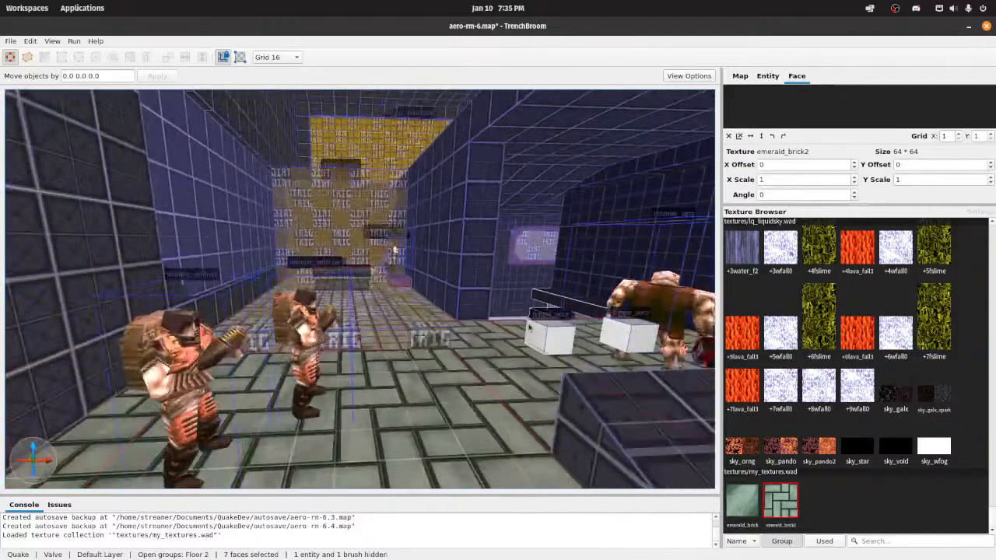
key(w)
right_drag(395, 249, 503, 357)
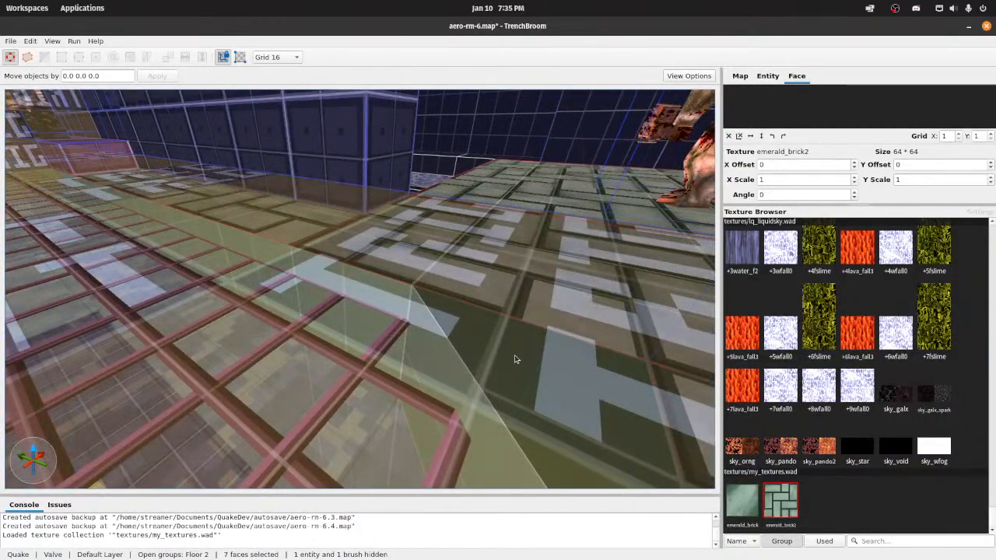
Step: Set the grid to 4 and shift the two small triangular corner brushes at the edge of the floor opening
click(582, 358)
key(d)
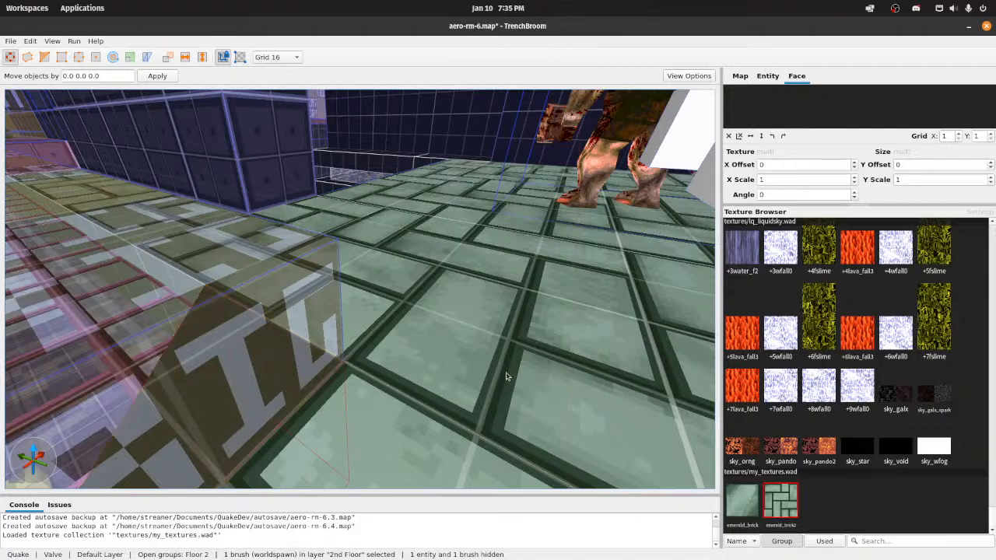
right_drag(376, 369, 455, 375)
key(s)
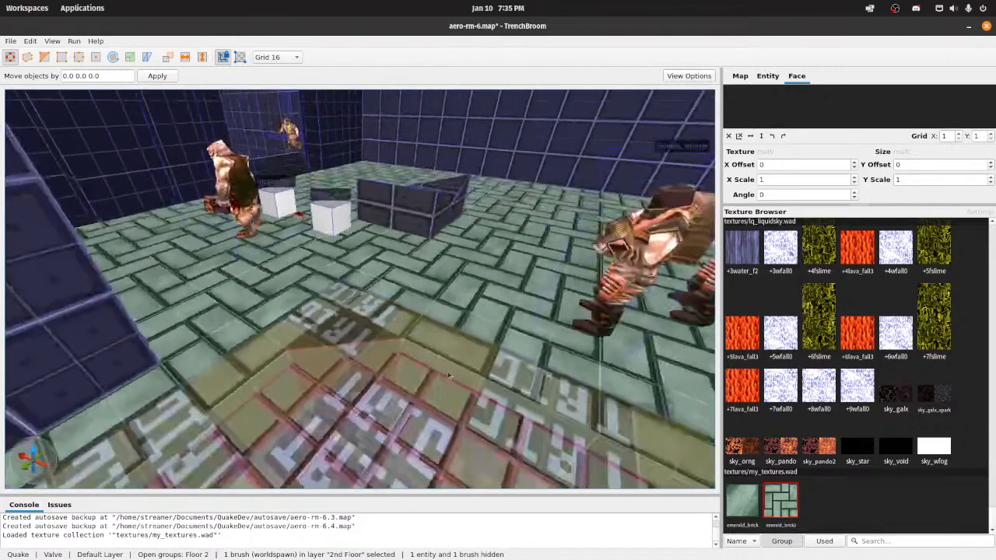
mouse_move(341, 341)
right_down()
mouse_move(545, 323)
mouse_move(594, 356)
mouse_move(704, 338)
mouse_move(642, 338)
mouse_move(640, 327)
mouse_move(389, 347)
mouse_move(455, 352)
mouse_move(451, 342)
mouse_move(451, 352)
mouse_move(413, 362)
right_up()
click(389, 347)
key(s)
key(s)
key(w)
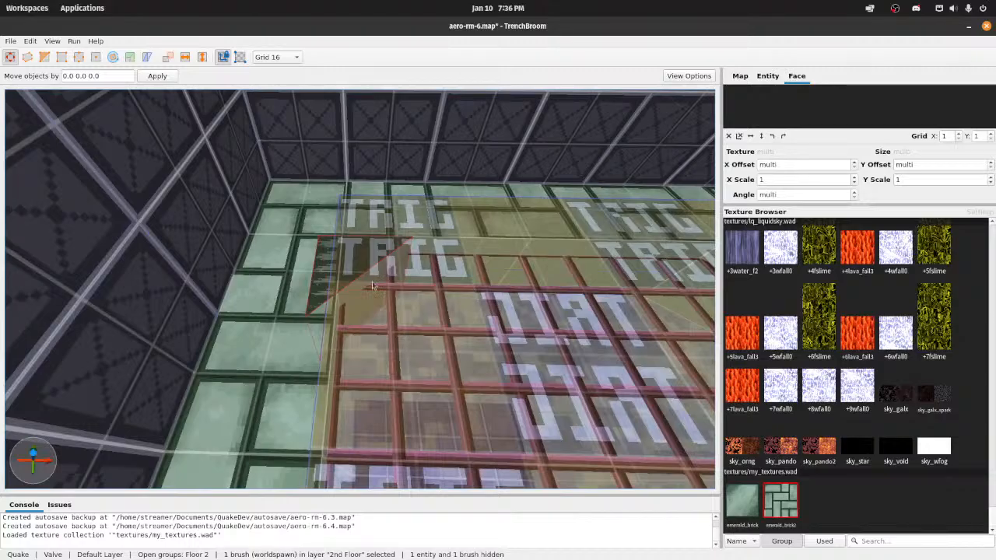
mouse_move(398, 278)
right_down()
mouse_move(442, 278)
mouse_move(564, 232)
mouse_move(598, 237)
mouse_move(587, 248)
mouse_move(460, 264)
right_up()
key(s)
key(w)
ctrl+click(443, 269)
click(276, 57)
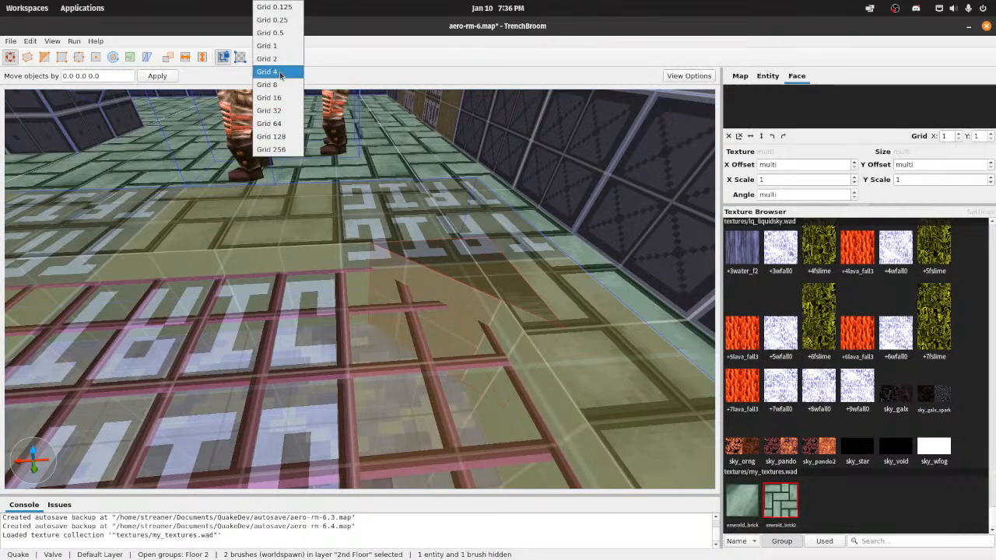
click(270, 79)
shift+drag(441, 279, 414, 277)
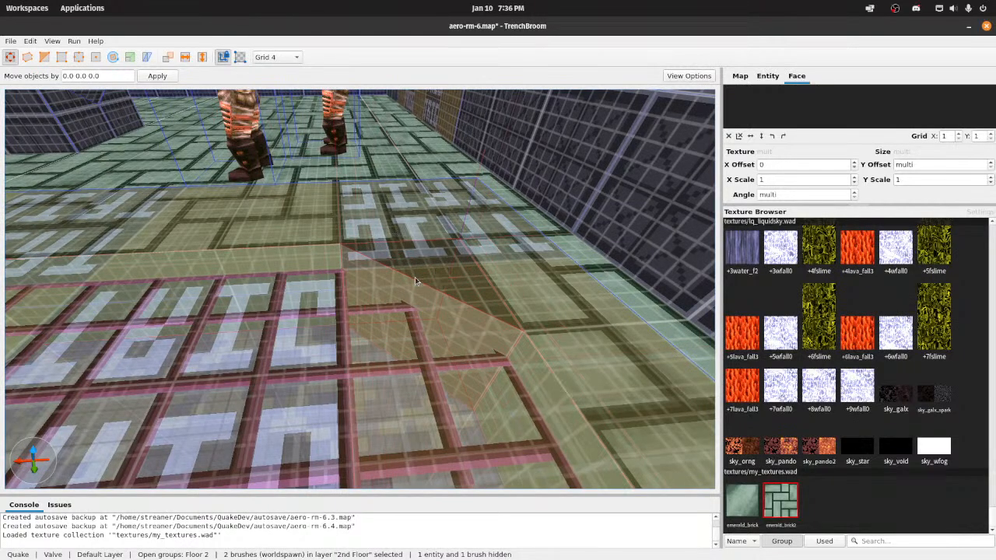
Step: Deselect the brushes and save the aero-rm-6 map
key(ctrl+s)
key(s)
mouse_move(415, 277)
right_down()
mouse_move(495, 252)
mouse_move(412, 243)
mouse_move(489, 258)
mouse_move(537, 233)
right_up()
key(Escape)
key(Escape)
key(ctrl+s)
key(ctrl+s)
key(s)
Step: Compile the map with the "Compile w/ Lighting" profile and launch it in the game engine
click(75, 44)
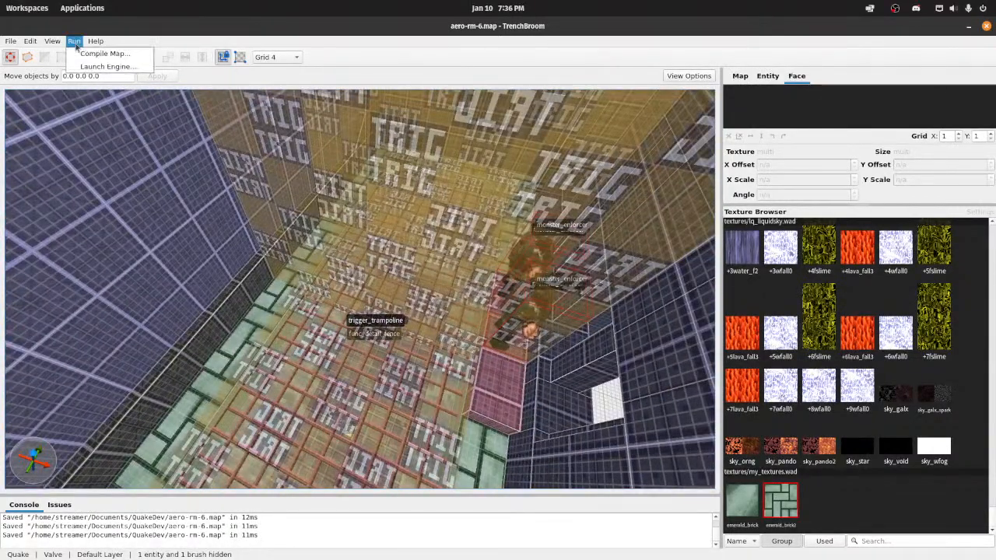
click(87, 53)
click(540, 441)
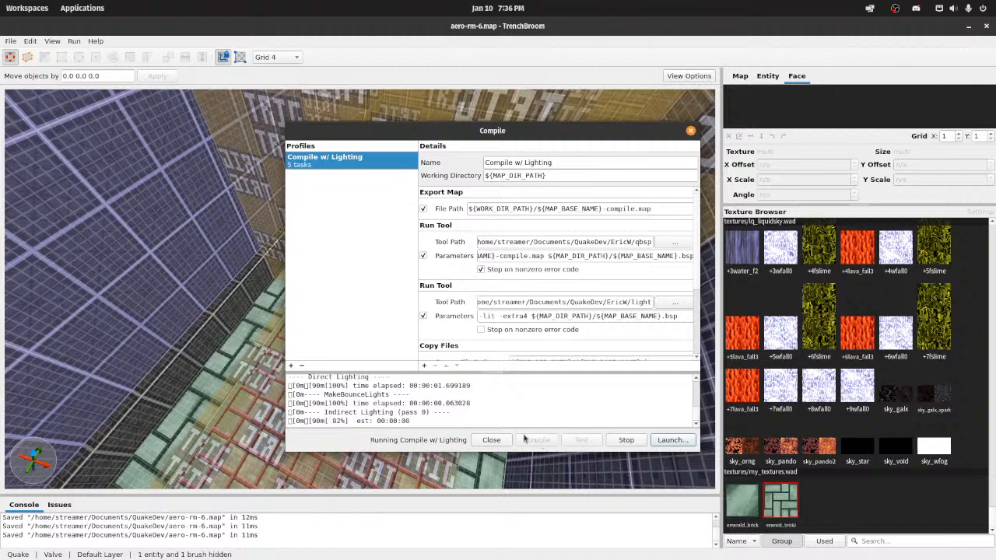
click(670, 440)
click(607, 356)
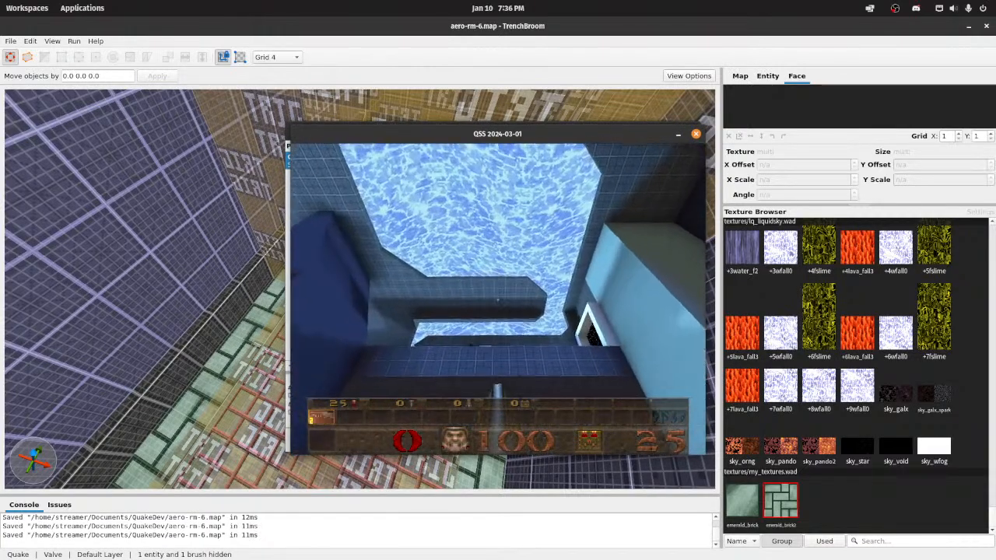
Step: Inspect the brick floor in the running game, then bring up the game's main menu
key(w)
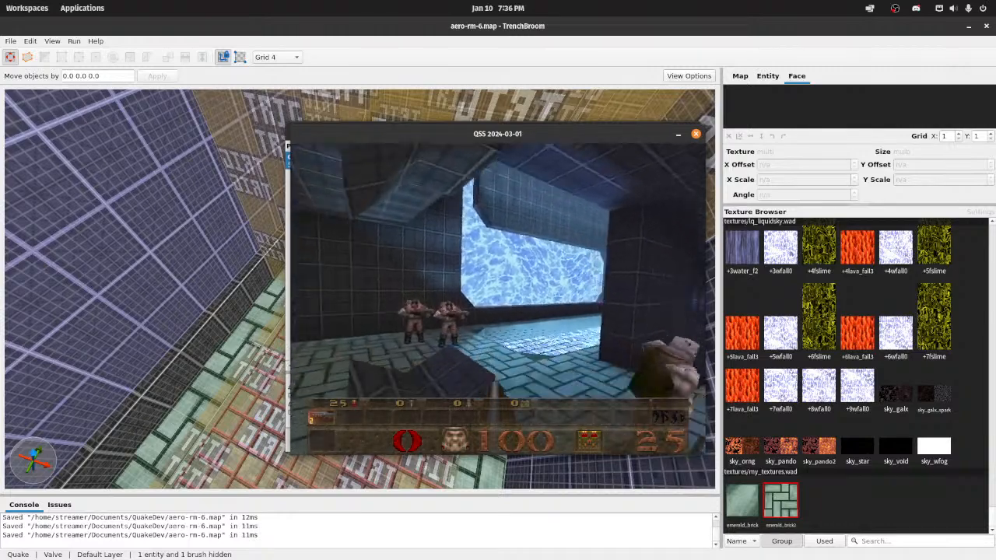
key(a)
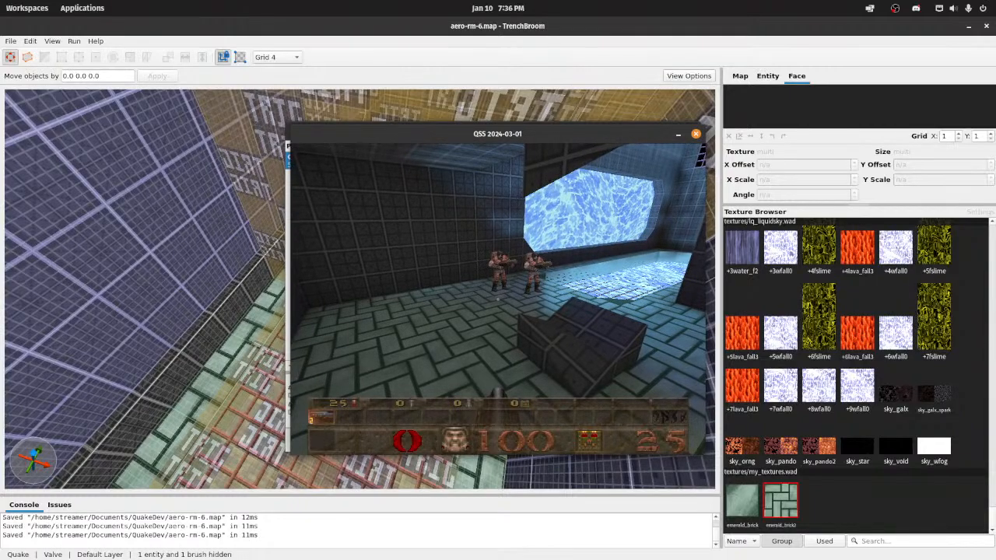
key(Escape)
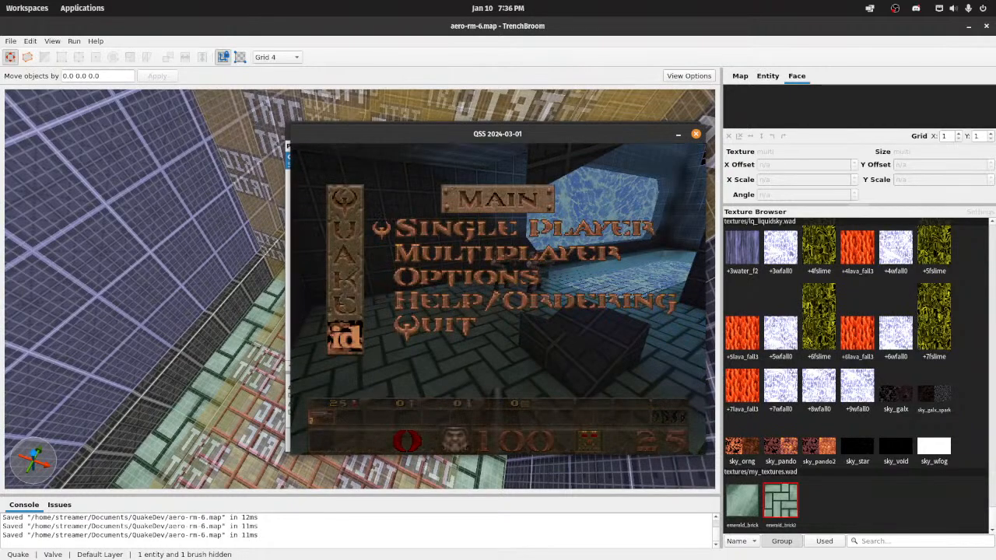
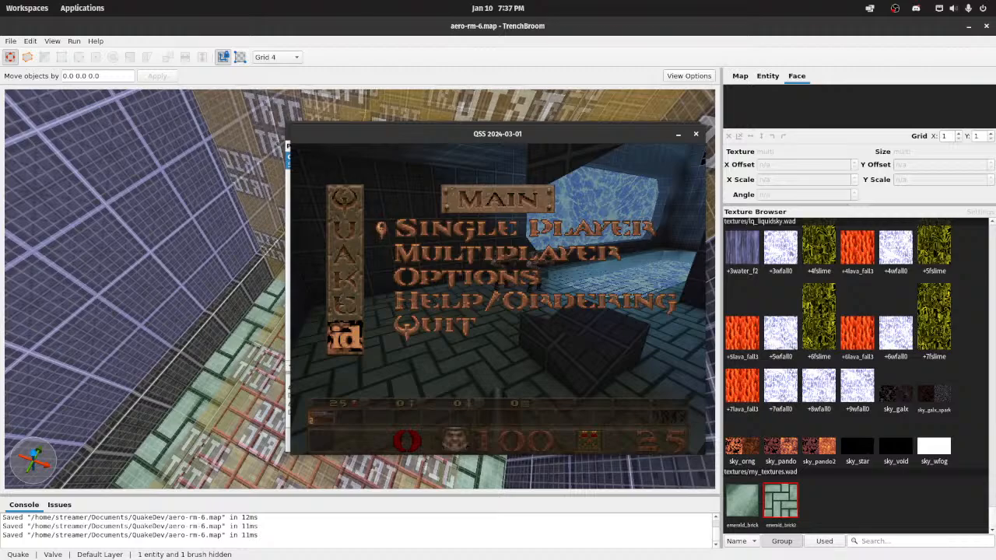
drag(715, 0, 707, 8)
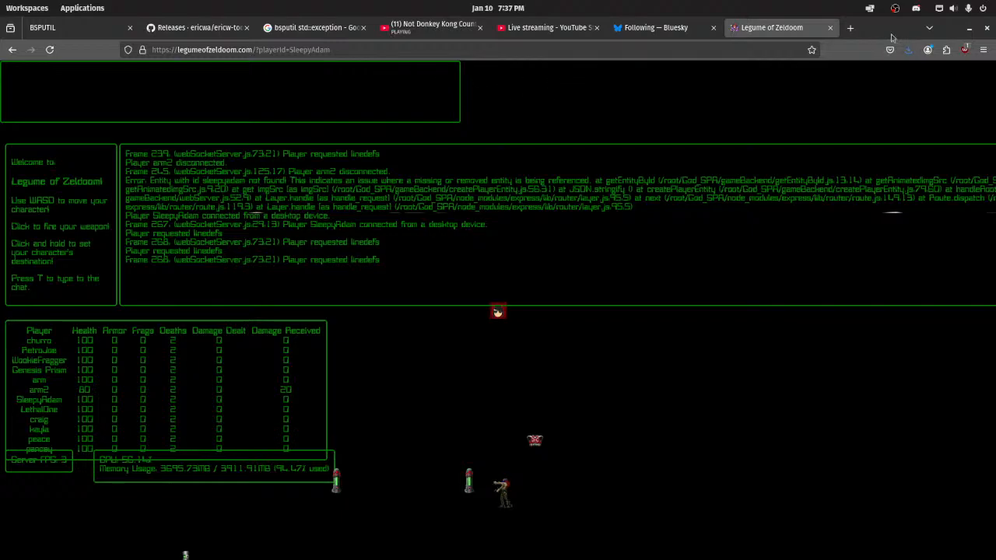
click(968, 28)
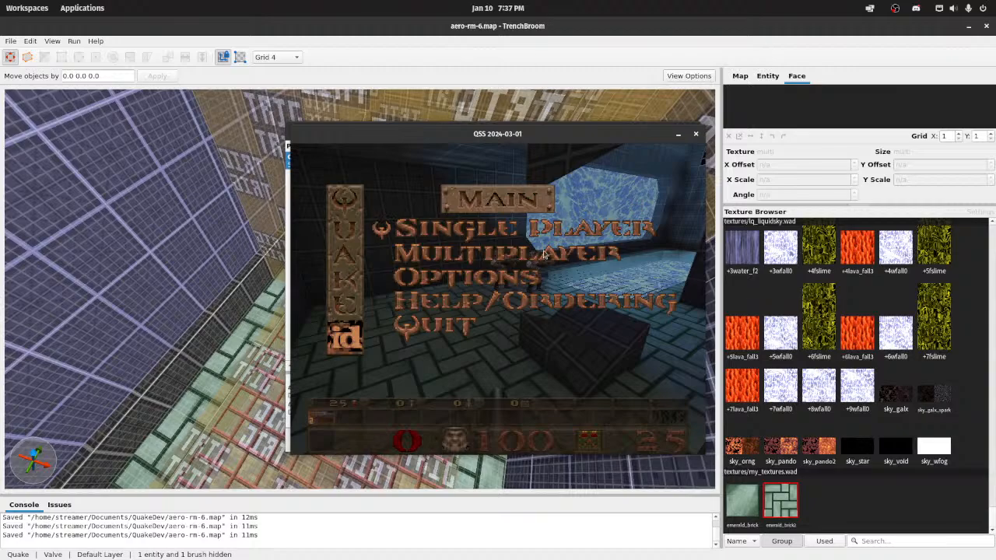
Step: Resume the game and move through the level to inspect the brick floor, including around the grated floor opening
key(Escape)
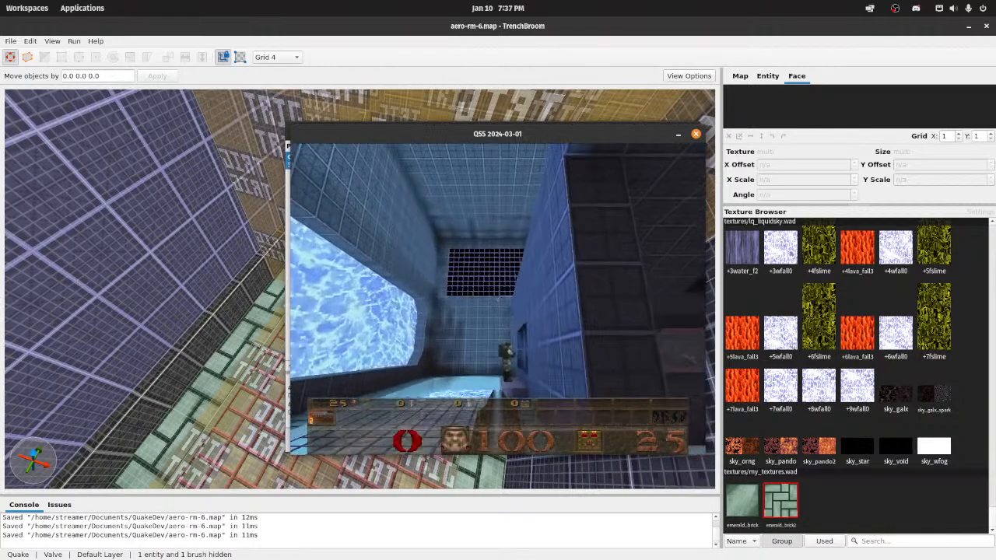
key(w)
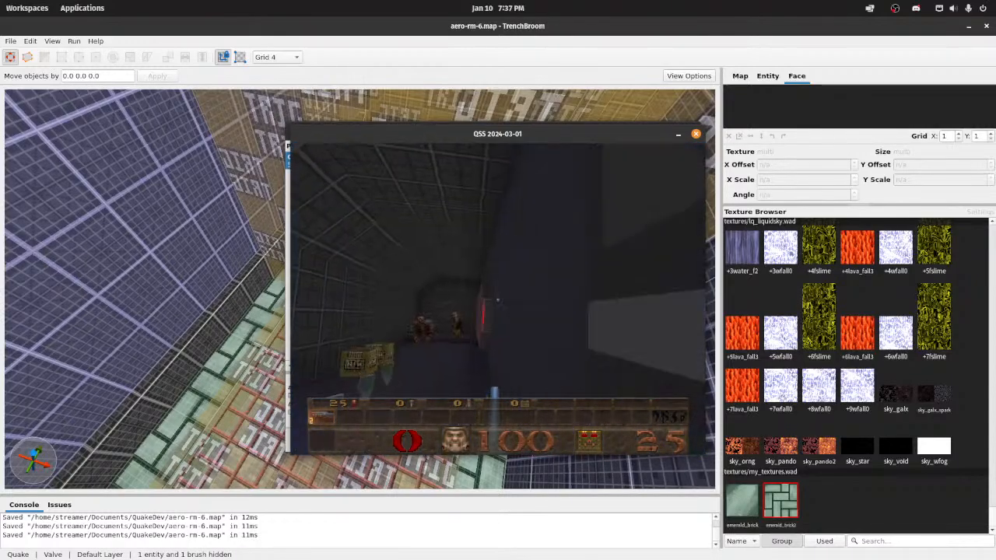
key(w)
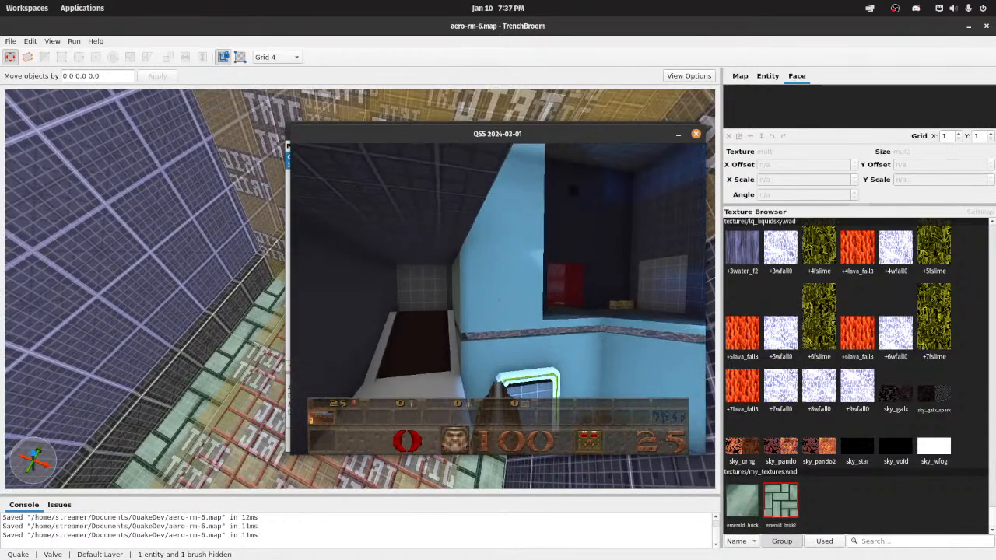
key(w)
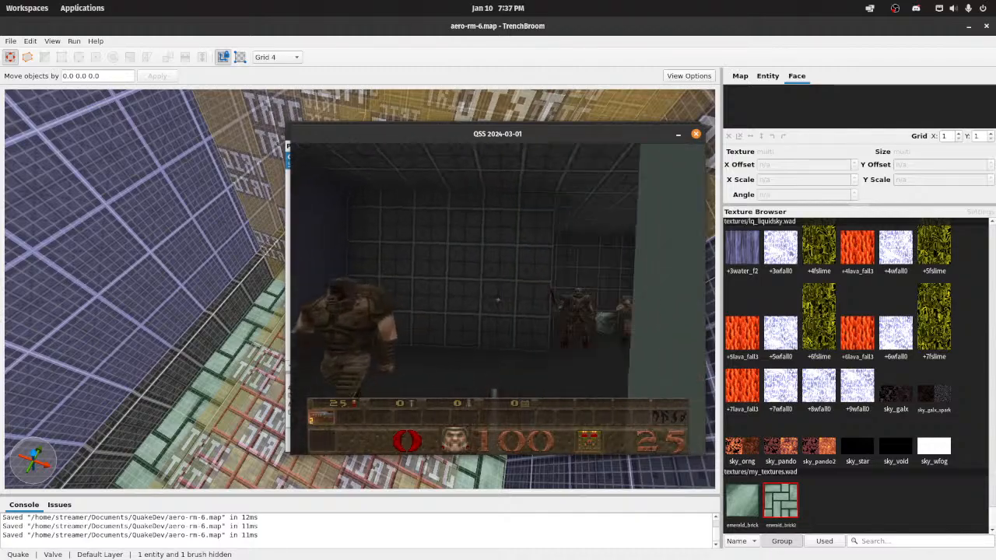
key(w)
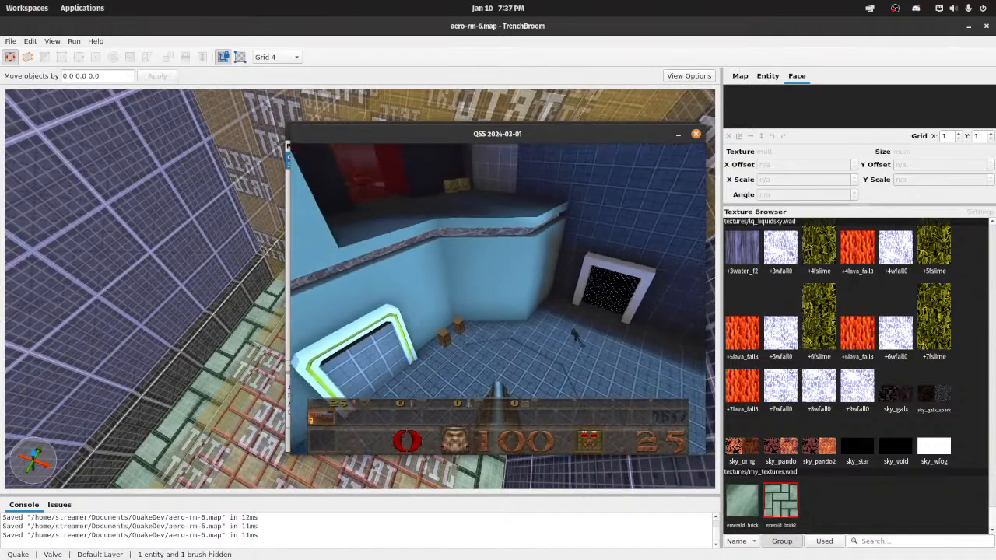
key(s)
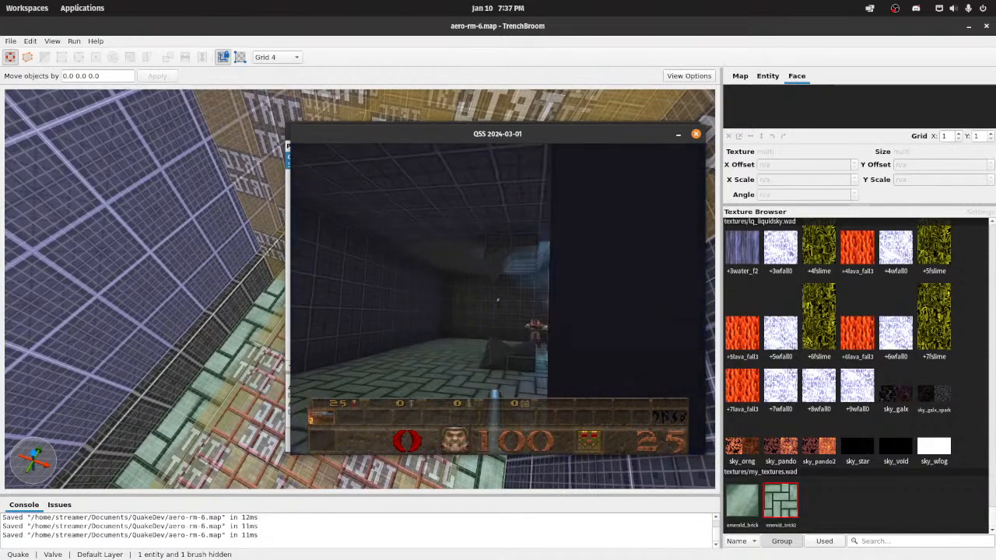
key(s)
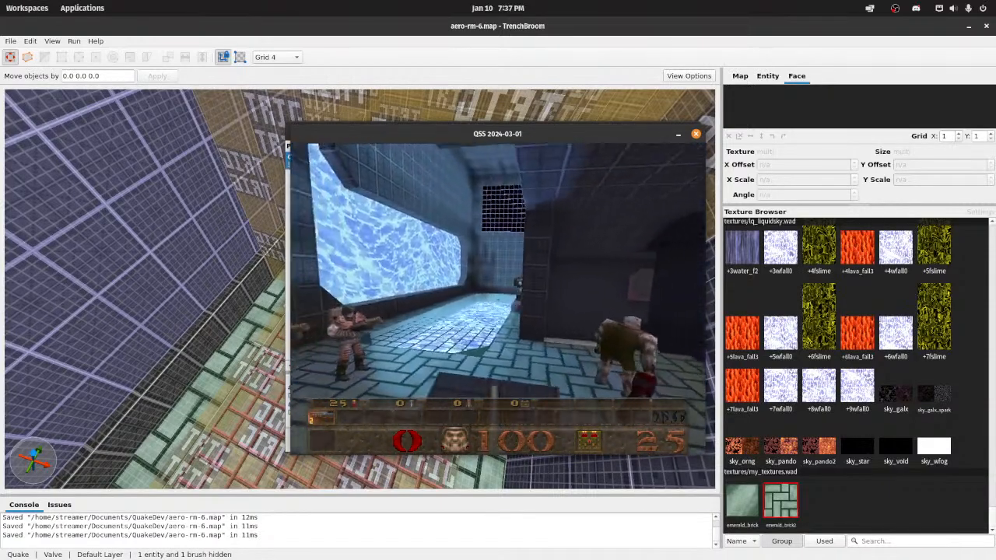
key(a)
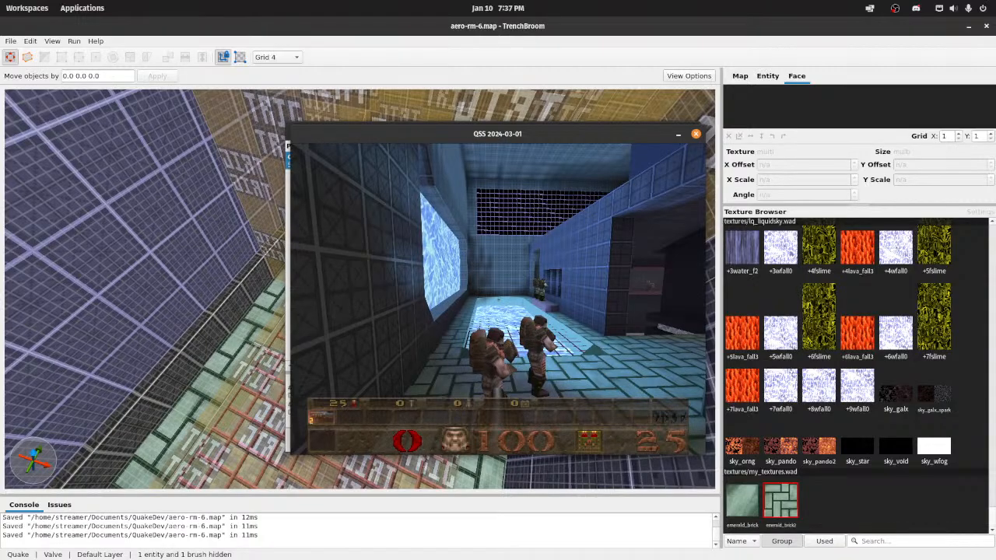
key(w)
key(s)
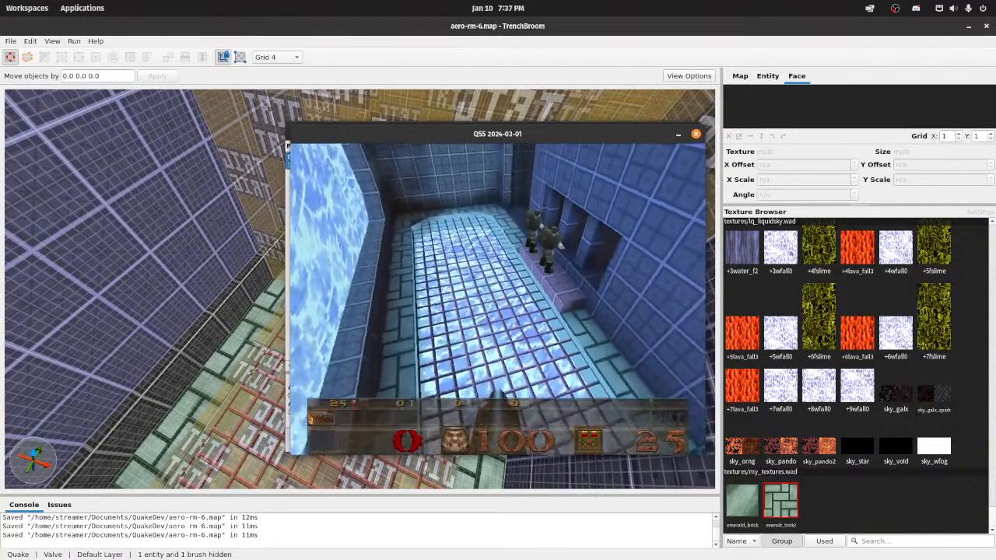
key(d)
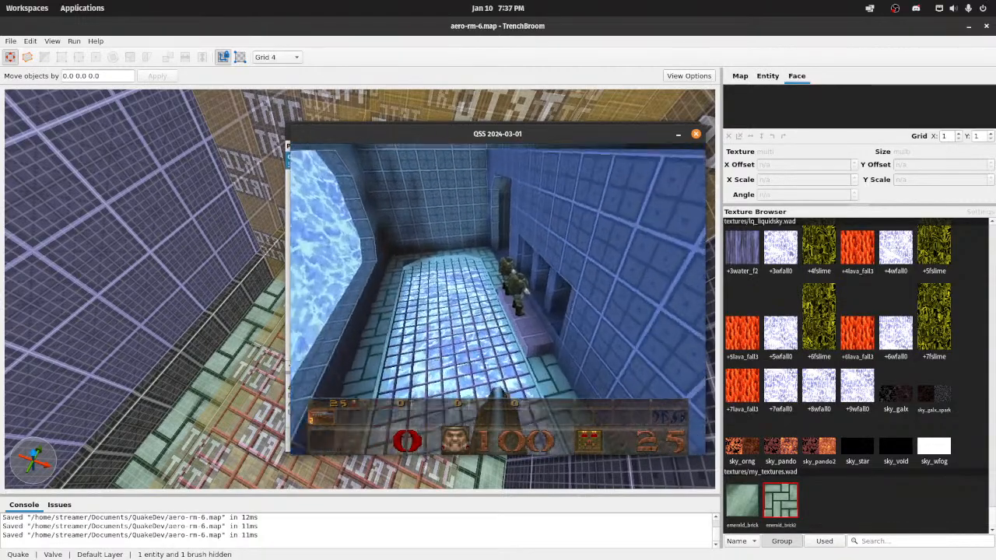
key(s)
key(d)
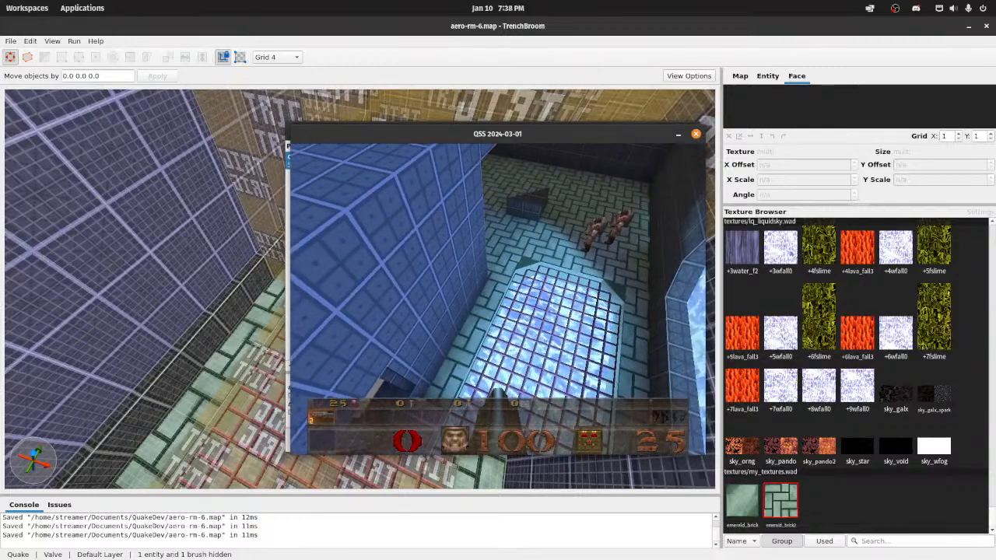
Step: Run the noclip command in the game console
key(grave)
text(noclip)
key(Return)
key(grave)
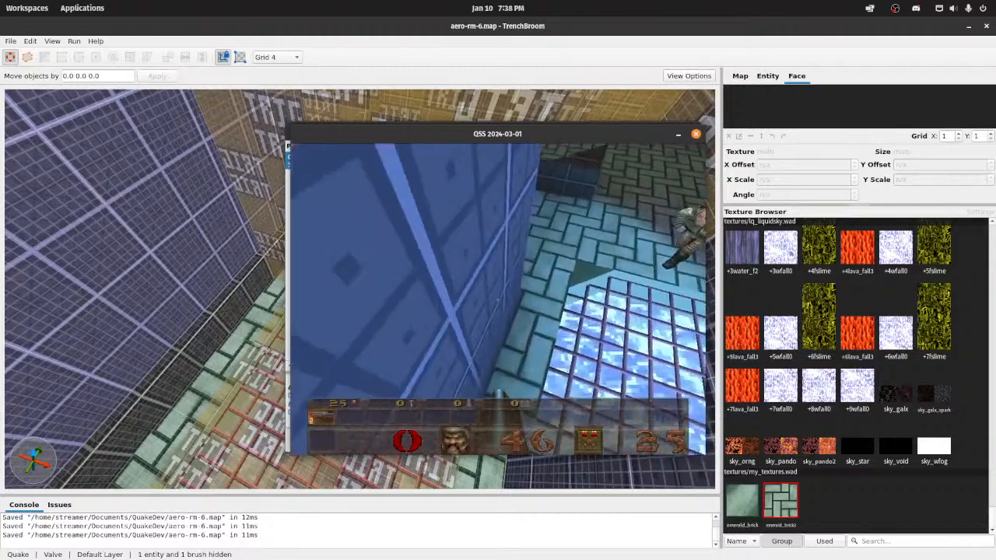
key(grave)
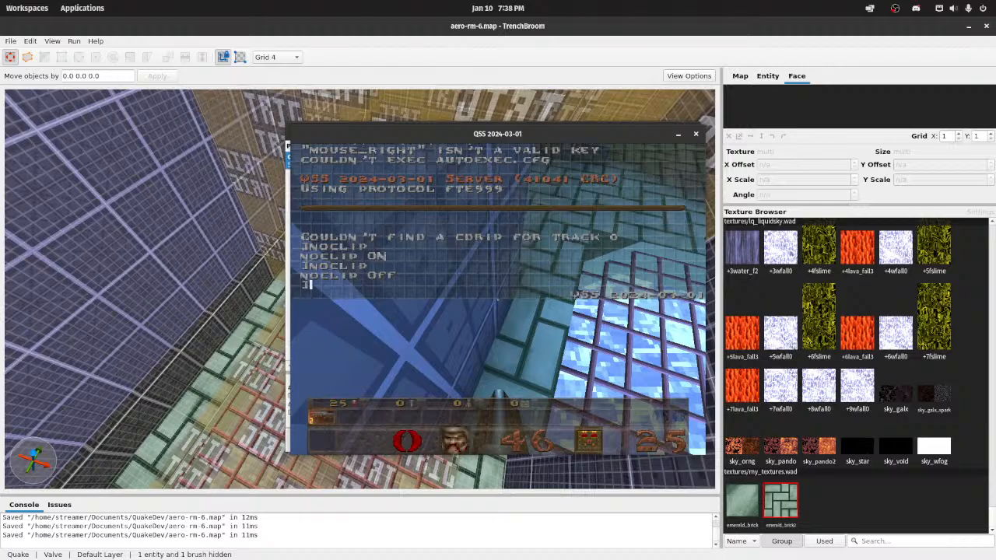
key(alt+Tab)
drag(653, 104, 667, 3)
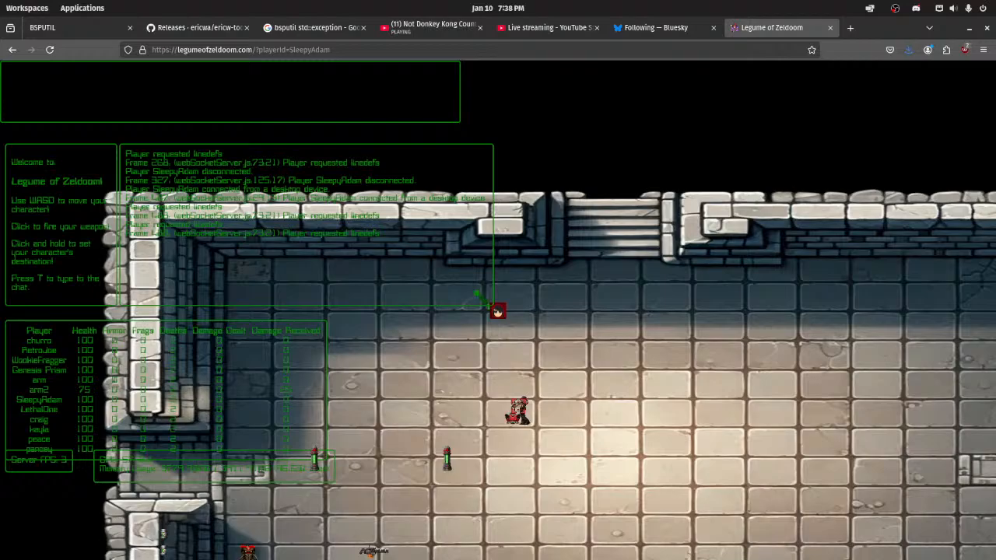
click(970, 28)
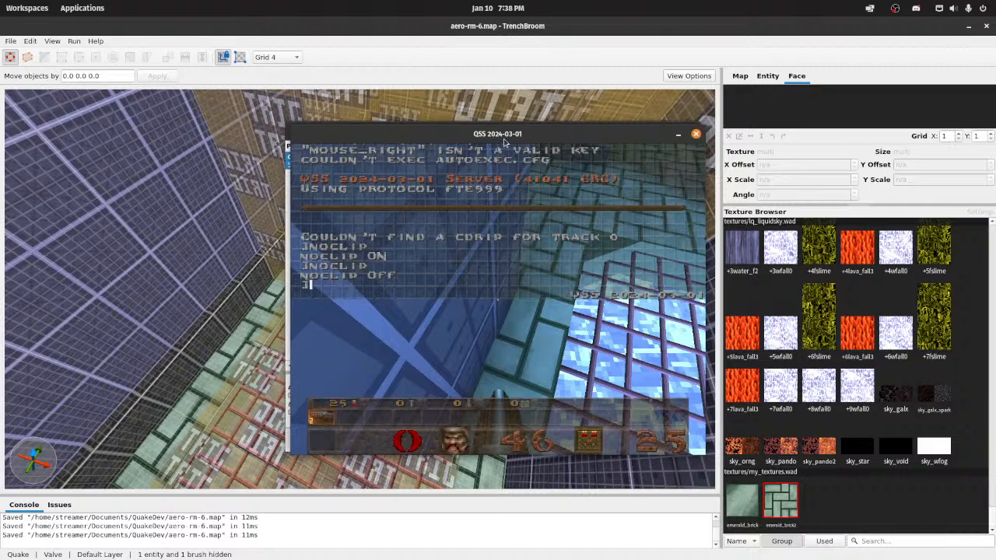
Step: Quit the running game and close the map's compile dialog
key(Escape)
key(Escape)
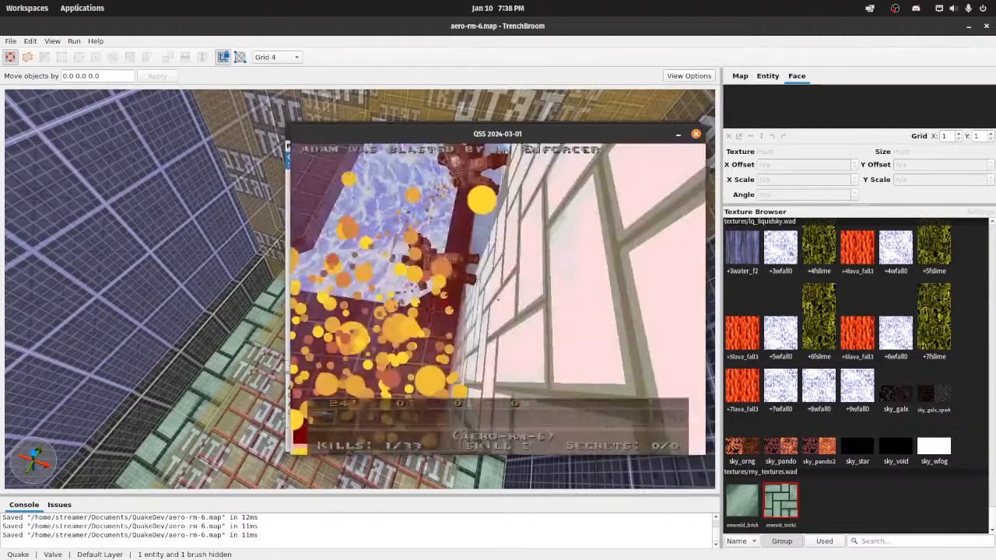
key(Escape)
key(Up)
key(Return)
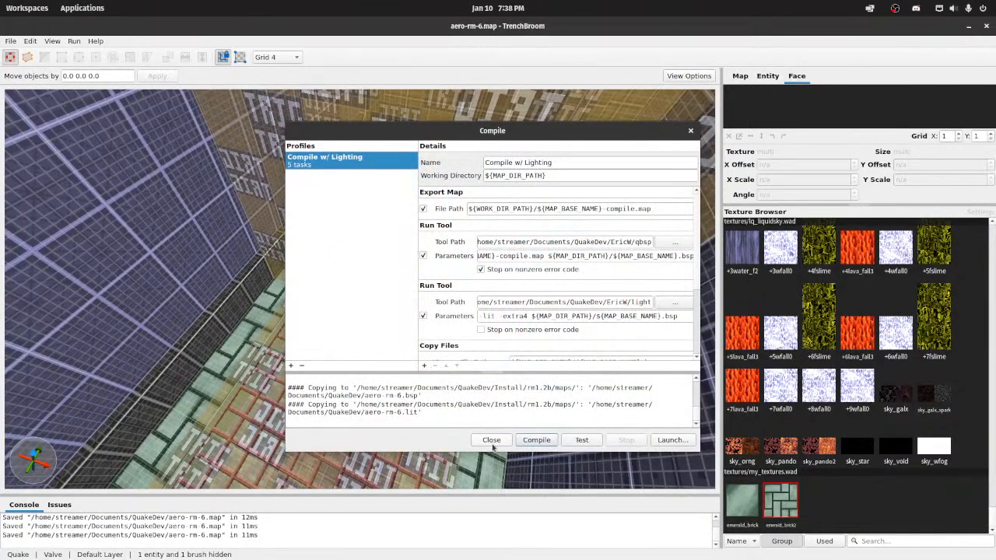
click(491, 441)
right_drag(493, 441, 625, 434)
key(w)
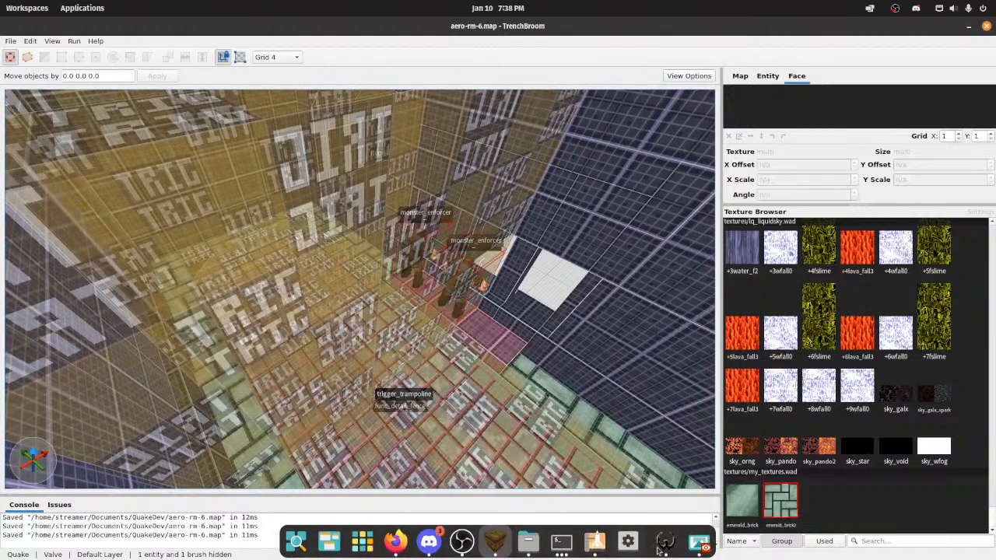
Step: Switch to Wally, minimize the my_textures.wad package, and darken the whole emerald_brick2 image using a 64-pixel brush
click(665, 543)
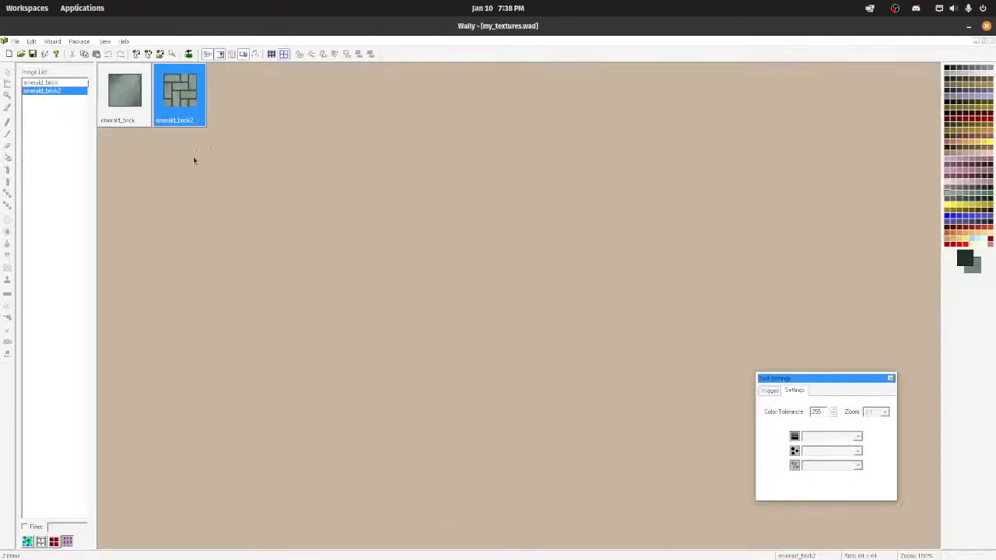
click(976, 42)
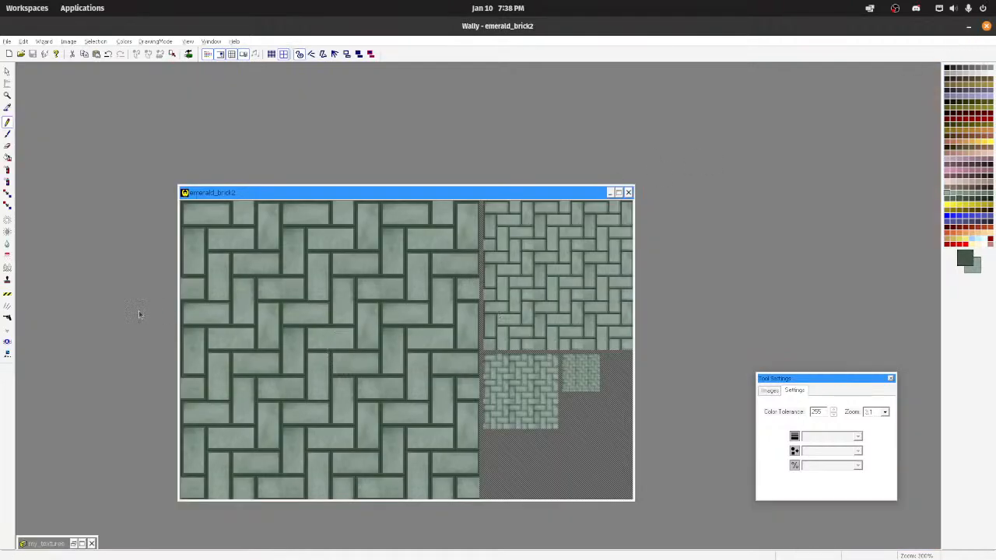
click(7, 232)
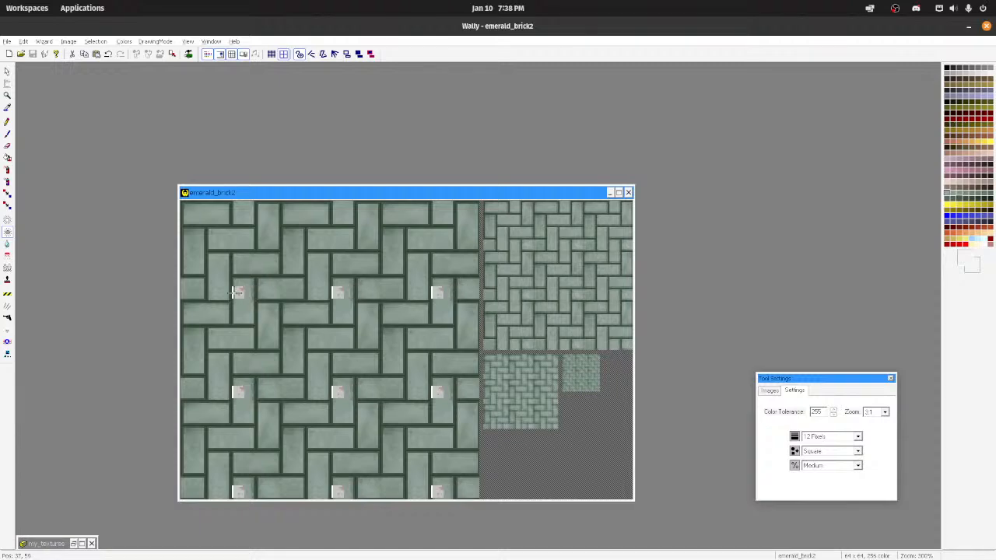
click(856, 436)
click(823, 539)
click(357, 402)
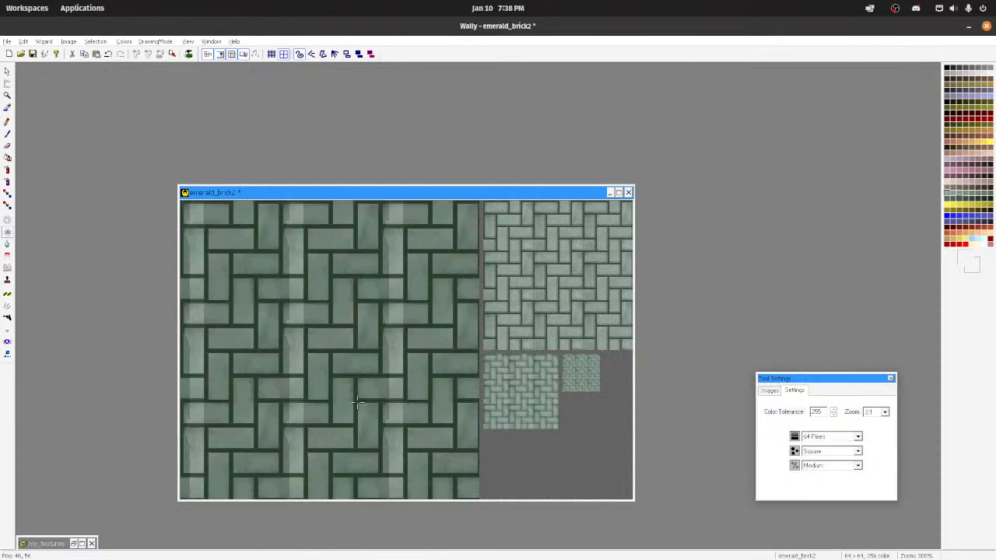
mouse_move(357, 402)
mouse_down()
mouse_move(263, 373)
mouse_move(317, 438)
mouse_move(342, 444)
mouse_up()
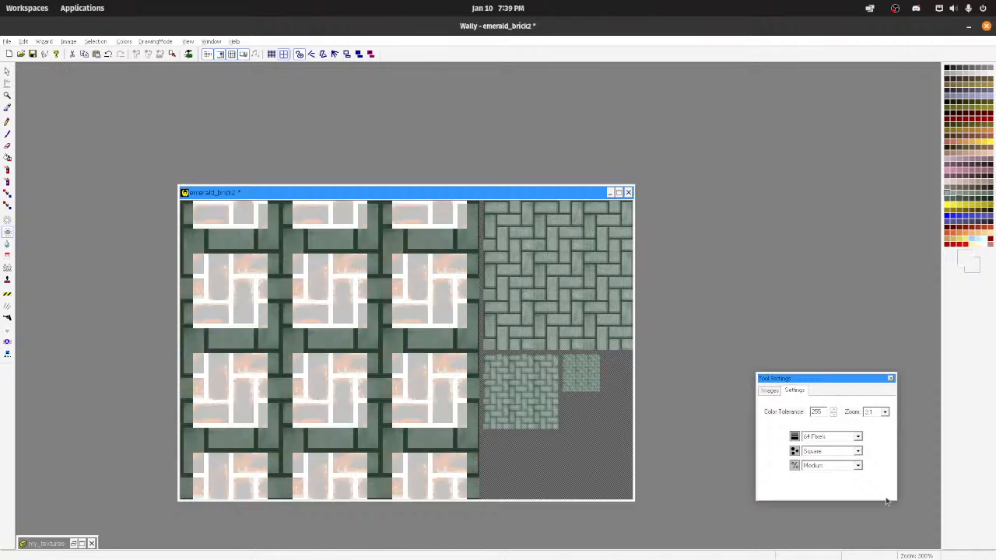
Step: Try darkening emerald_brick2 again with the brush strength set to More, and undo that pass
click(857, 465)
click(860, 469)
click(859, 468)
click(839, 496)
drag(378, 432, 281, 362)
key(ctrl+z)
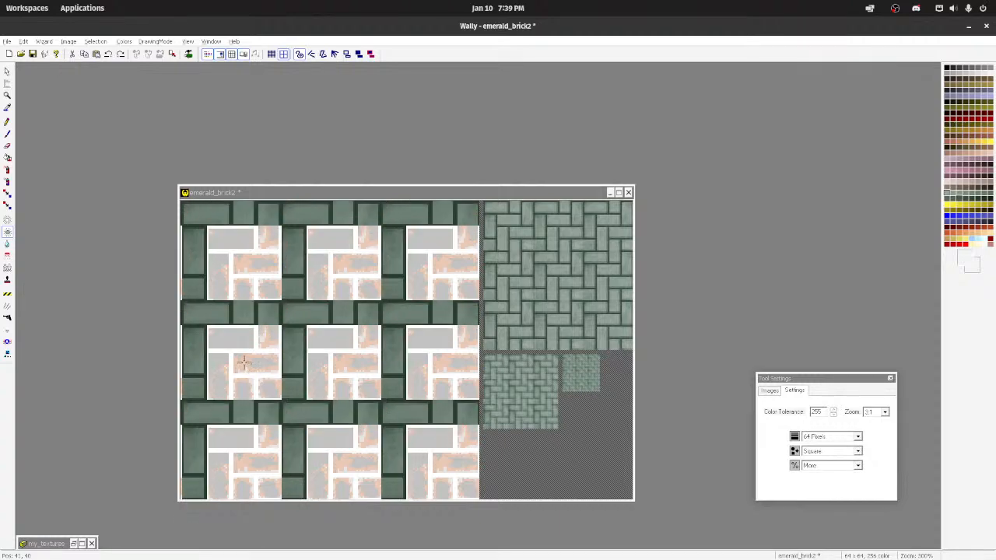
Step: Remip emerald_brick2 to regenerate its smaller mip levels from the darkened image, and save the texture
click(24, 41)
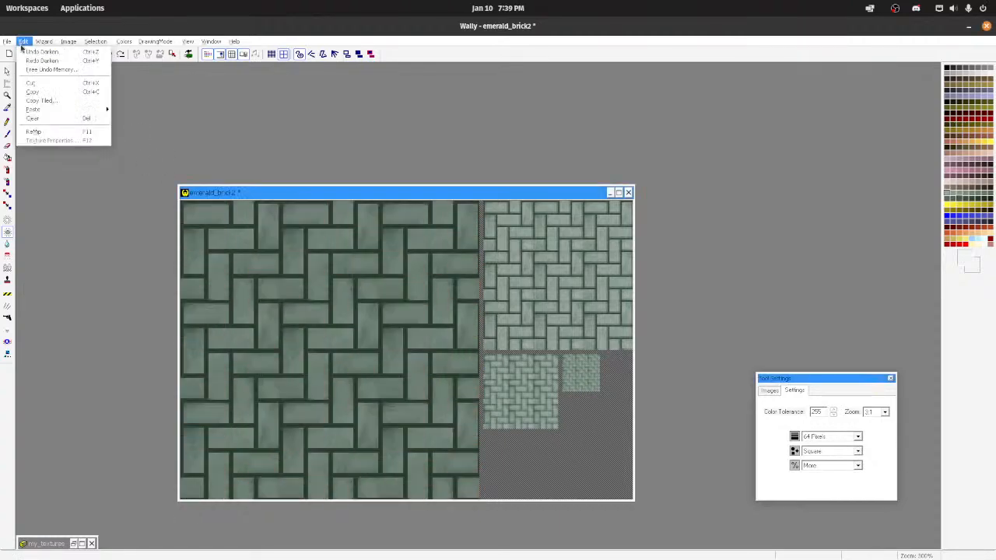
click(43, 130)
key(ctrl+s)
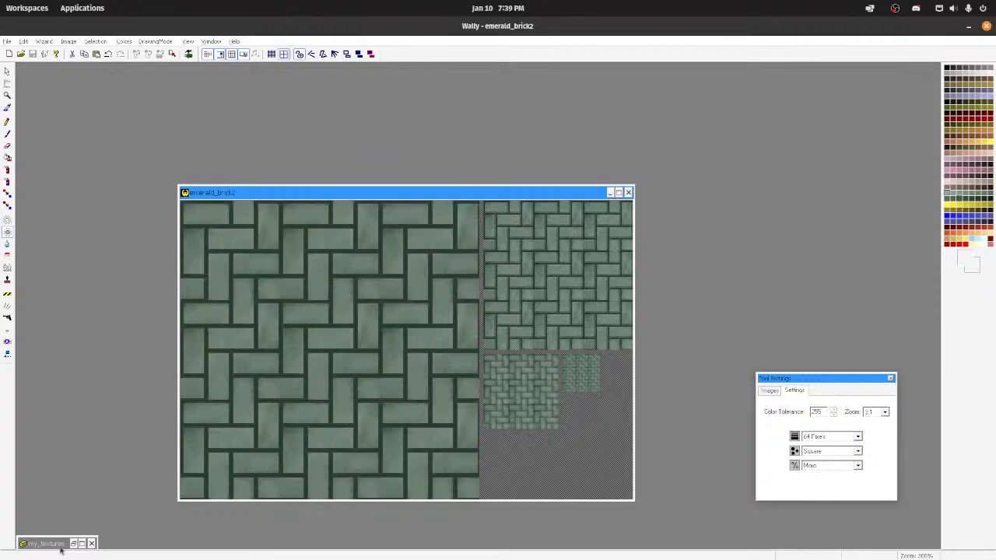
Step: Close the my_textures.wad package, saving its changes
click(90, 543)
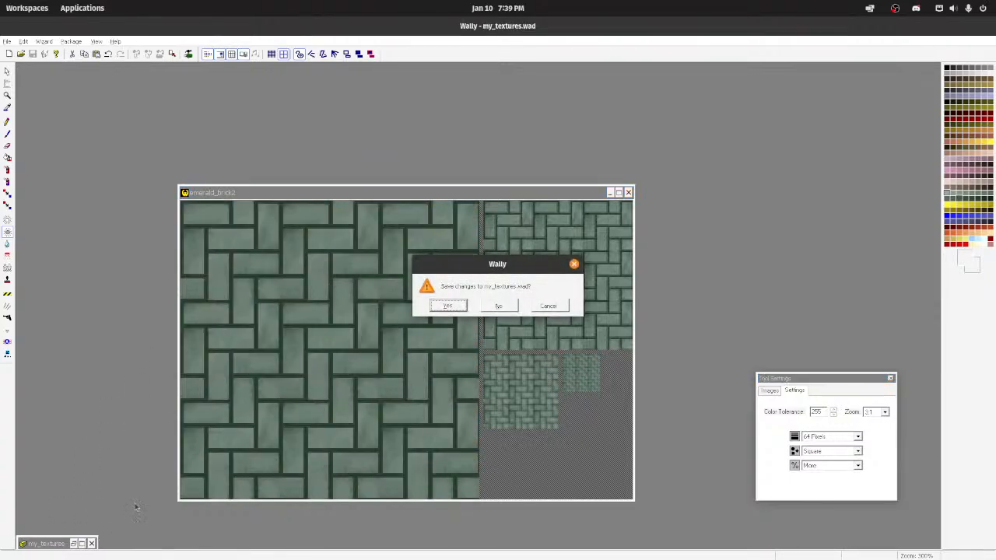
click(546, 303)
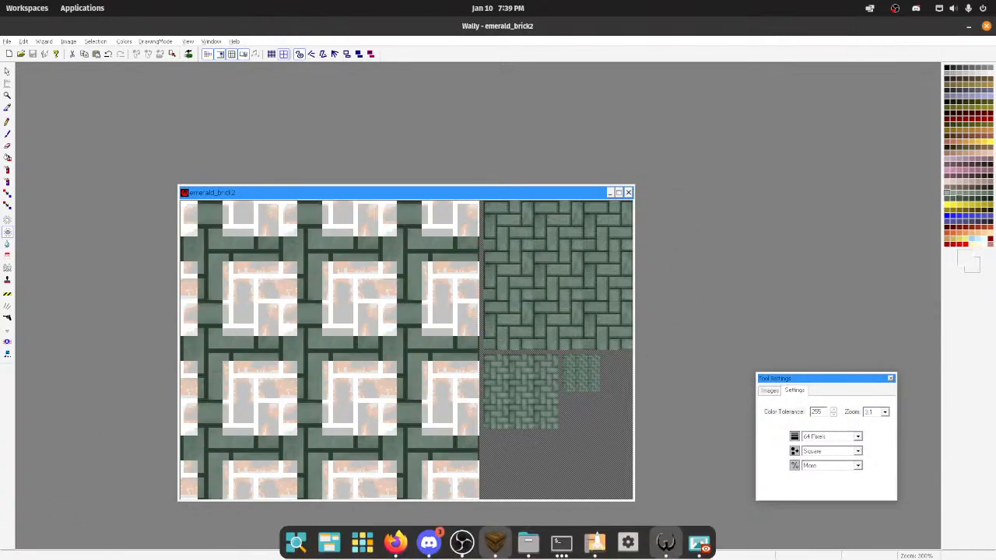
Step: Switch to TrenchBroom, reload the map's WAD files, and check the brick floor with the updated texture
click(494, 542)
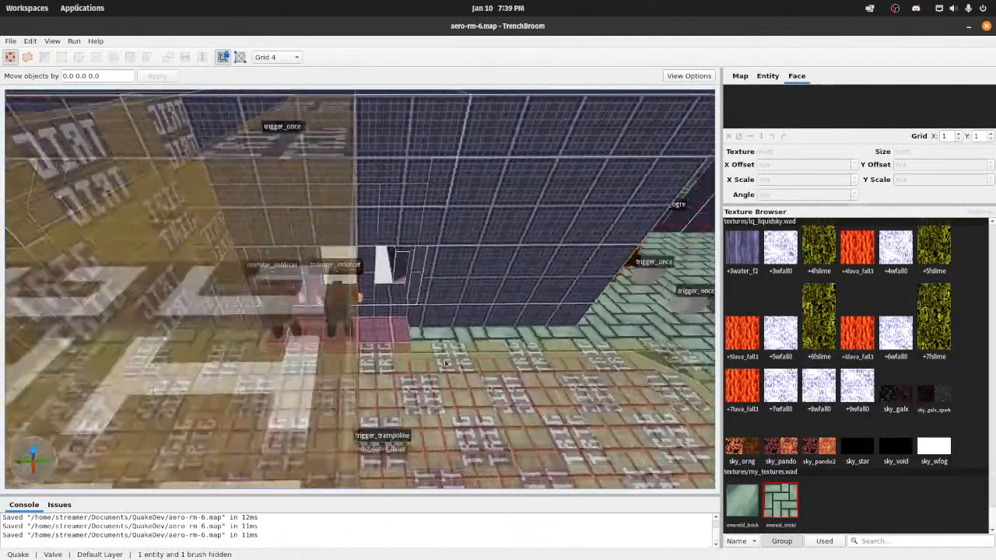
click(777, 77)
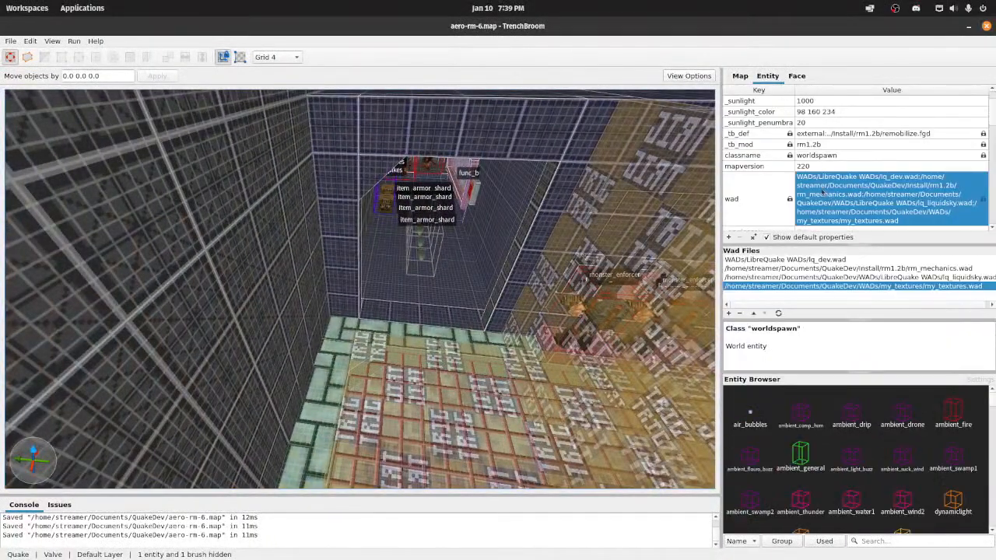
click(778, 314)
right_drag(257, 280, 549, 299)
key(w)
key(a)
key(s)
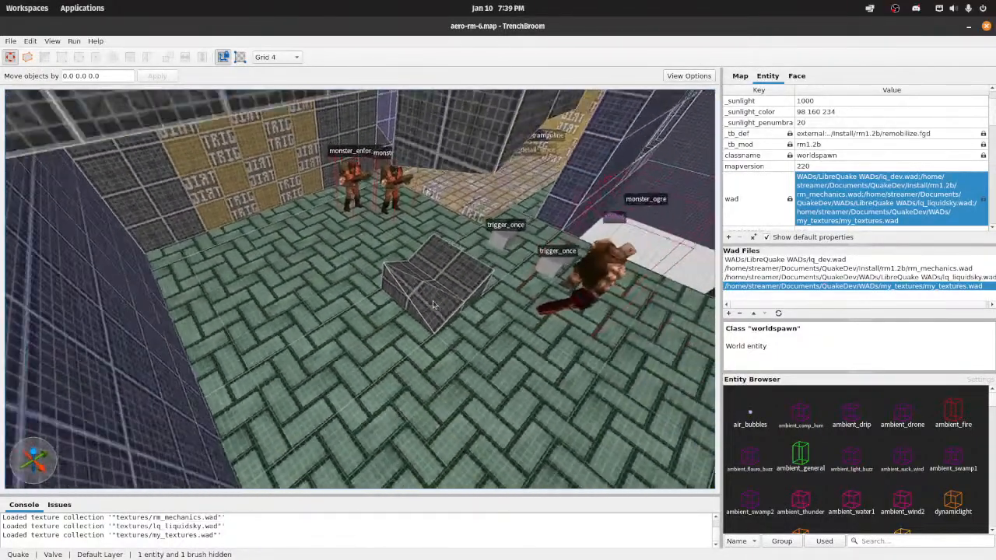
right_drag(433, 299, 457, 302)
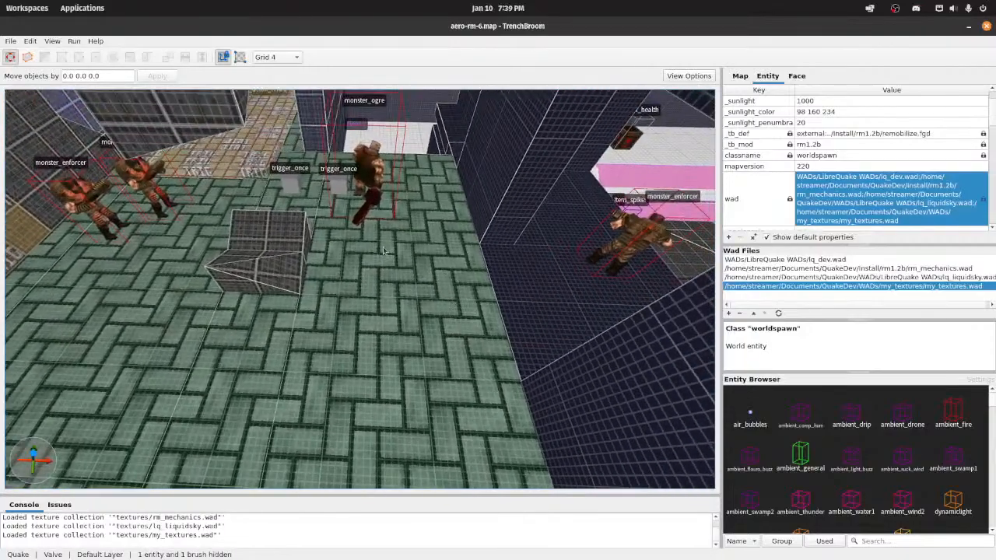
right_drag(493, 264, 445, 216)
Step: Compile the map with the Compile w/ Lighting profile and launch it in Quakespasm-Spiked
click(79, 42)
click(102, 54)
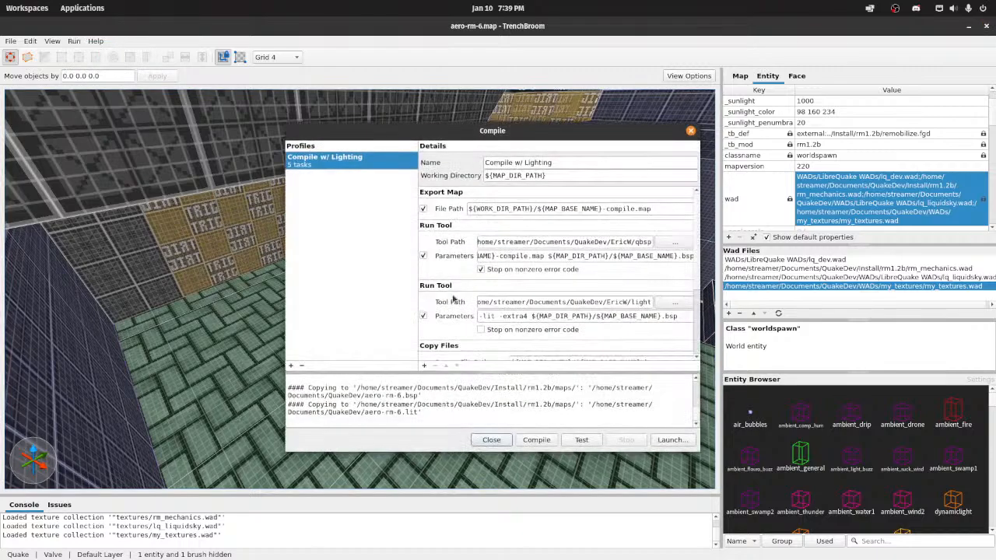
click(537, 439)
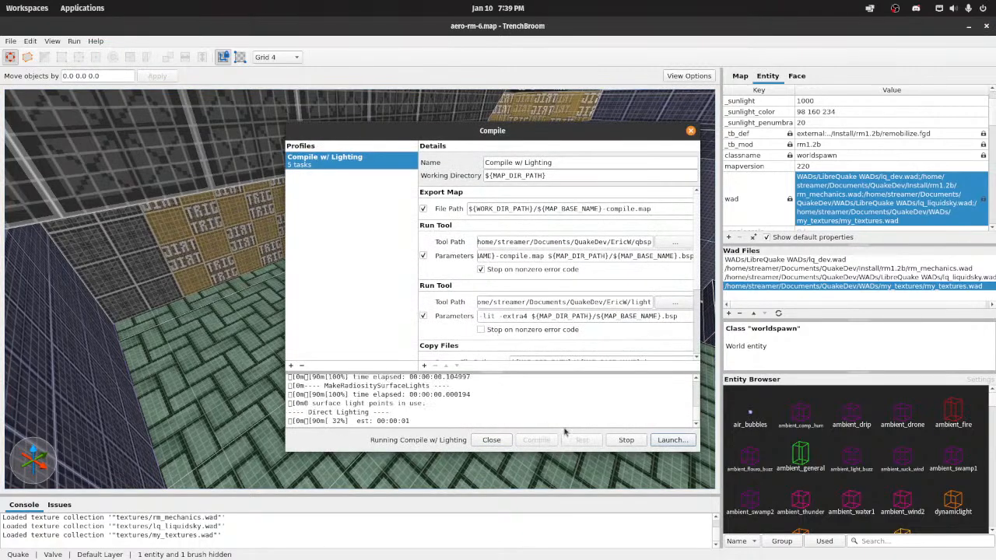
click(670, 440)
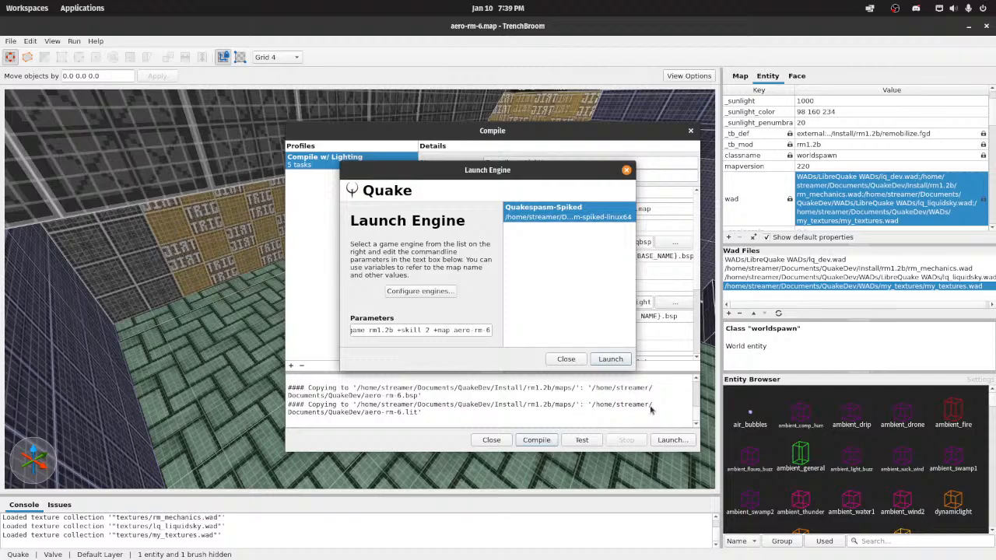
click(613, 358)
Step: Enable noclip through the game console and fly to the brick-floored room to inspect the darkened texture
text(nm)
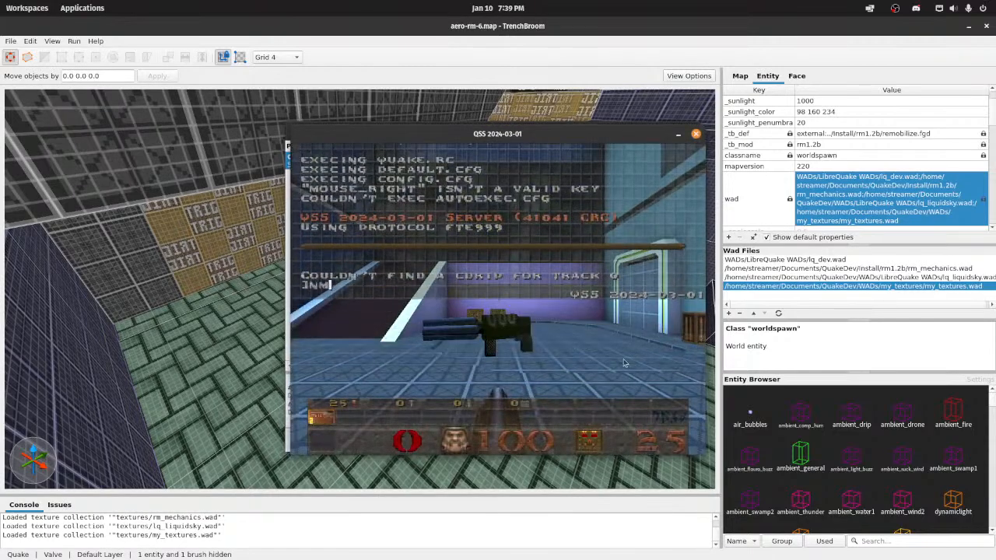
key(BackSpace)
text(oclip)
key(Return)
key(grave)
key(w)
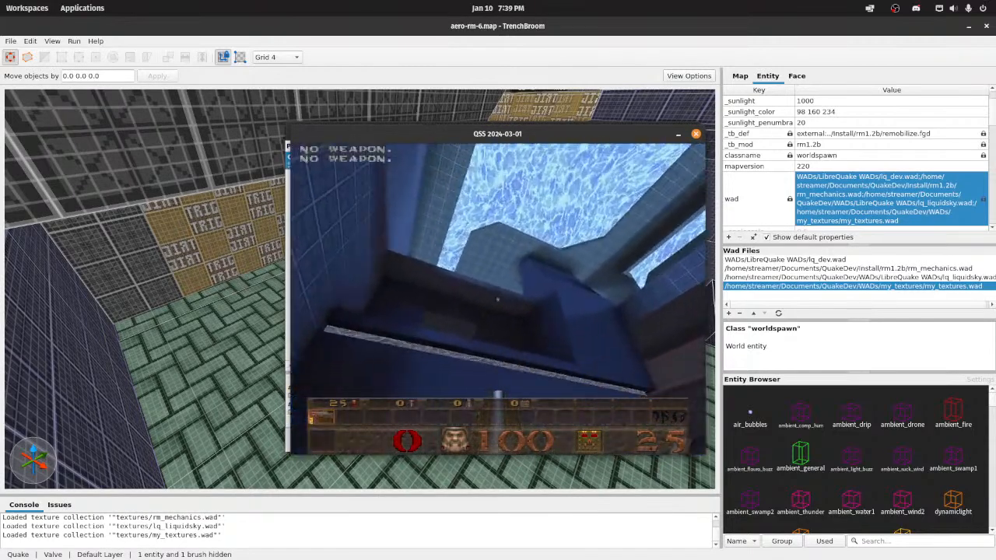
key(w)
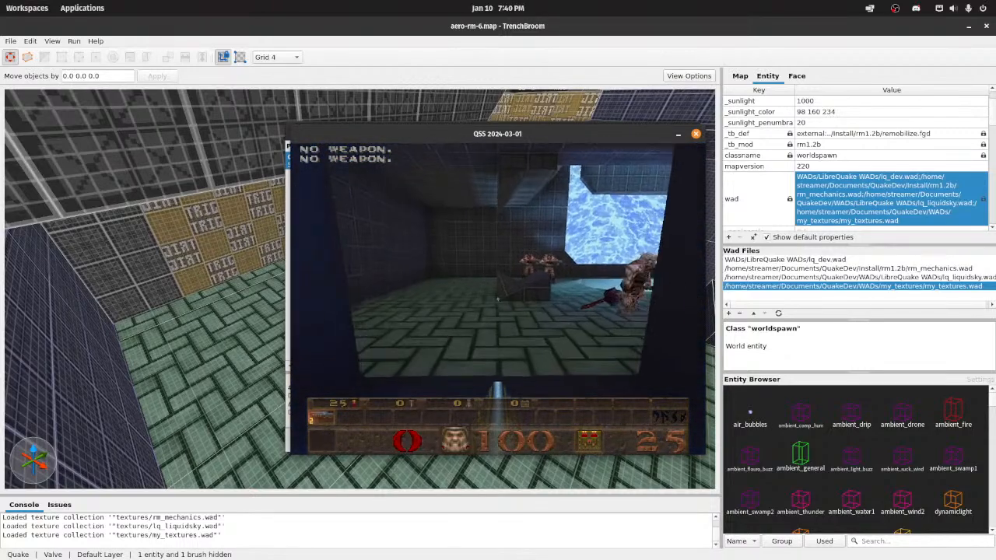
Step: Quit the game and close the Compile dialog
key(Escape)
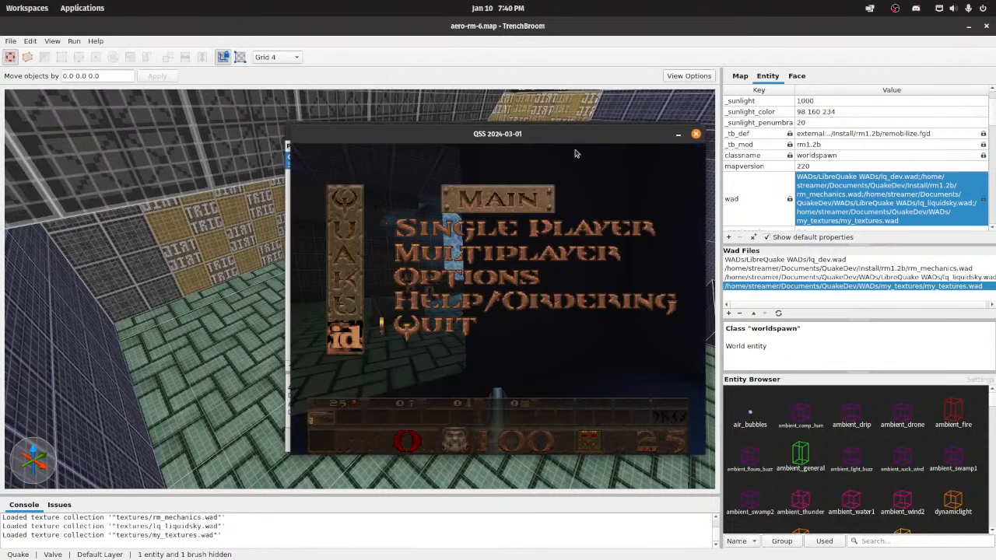
key(Return)
click(491, 439)
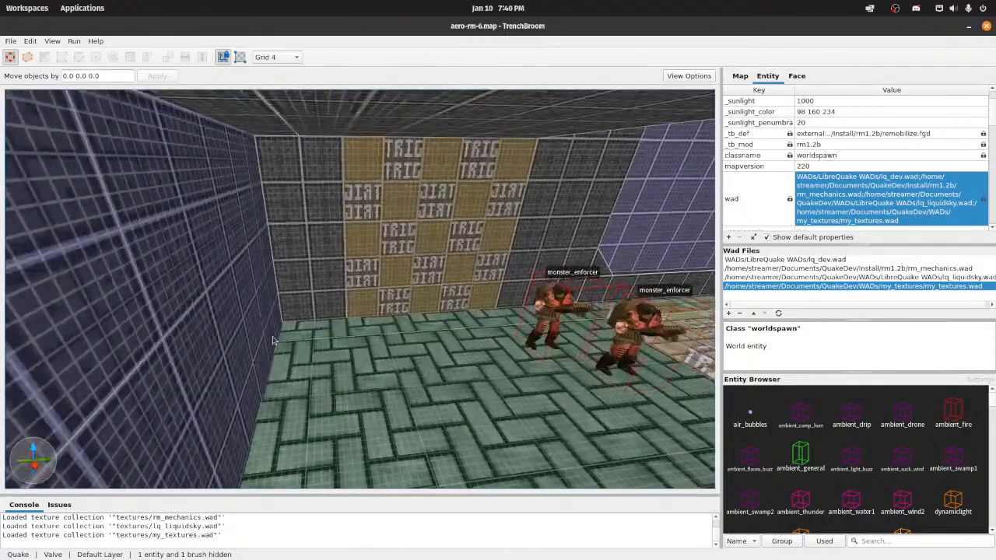
Step: Select the emerald_brick2 floor faces throughout the enforcer and ogre room, leaving out the TRIG-textured trigger surface above them
shift+click(310, 339)
ctrl+shift+click(483, 412)
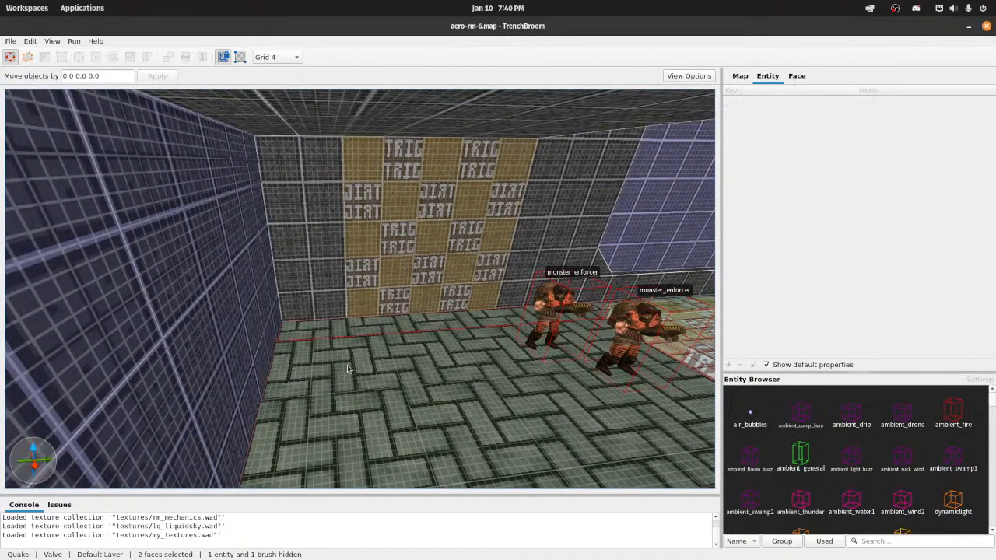
right_drag(483, 412, 610, 408)
ctrl+shift+click(467, 436)
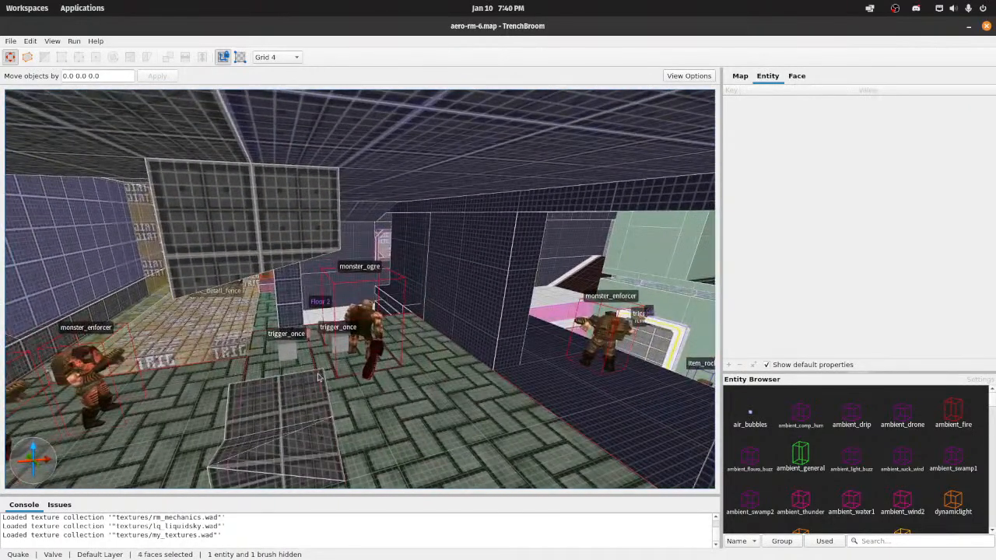
right_drag(317, 377, 376, 424)
right_drag(353, 380, 322, 336)
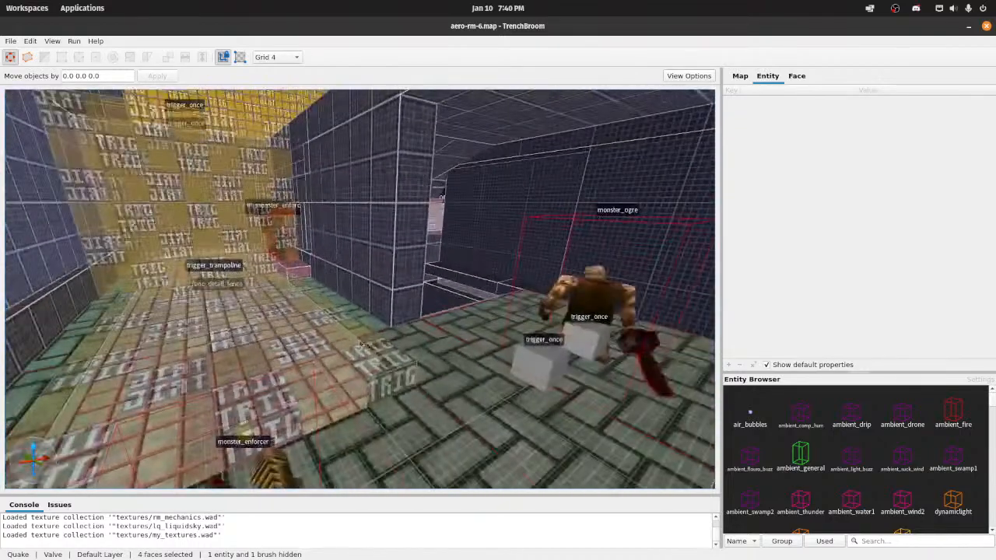
ctrl+shift+click(323, 336)
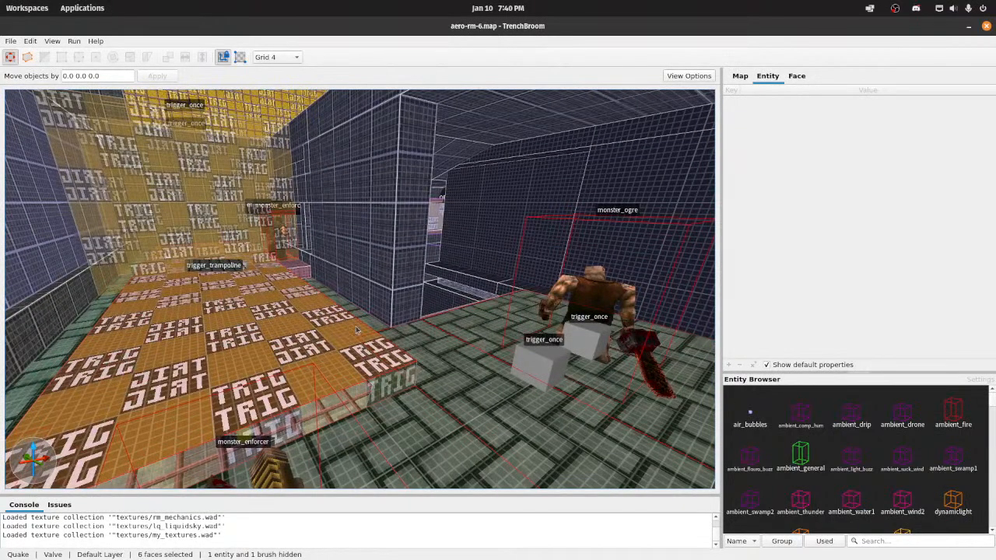
ctrl+shift+click(357, 331)
right_drag(357, 331, 396, 364)
key(w)
ctrl+shift+click(402, 347)
right_drag(358, 418, 390, 416)
ctrl+shift+click(390, 415)
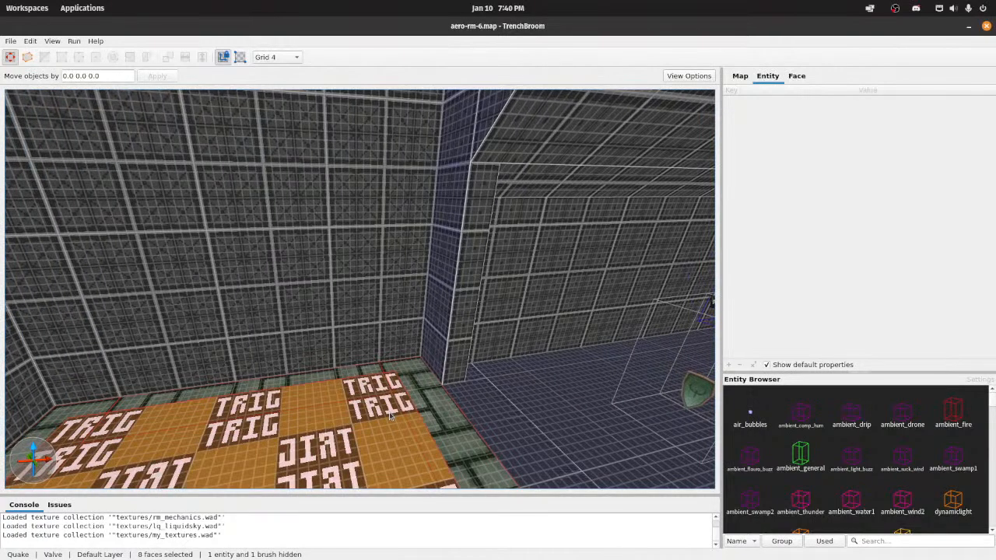
ctrl+shift+click(389, 415)
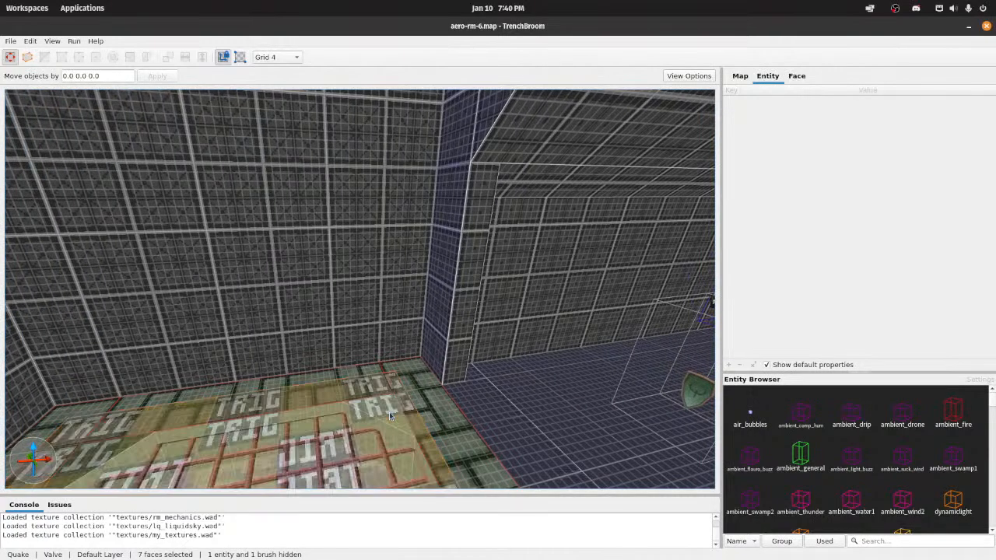
Step: Enlarge the texture on the selected floor faces by setting X Scale to 1.9 and Y Scale to 2
click(797, 75)
click(854, 178)
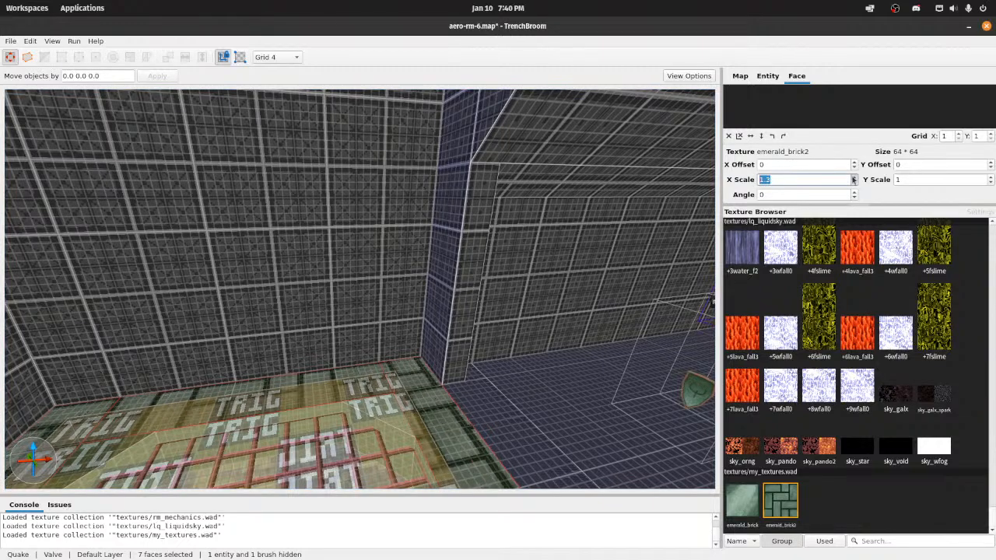
click(853, 178)
click(853, 177)
click(854, 177)
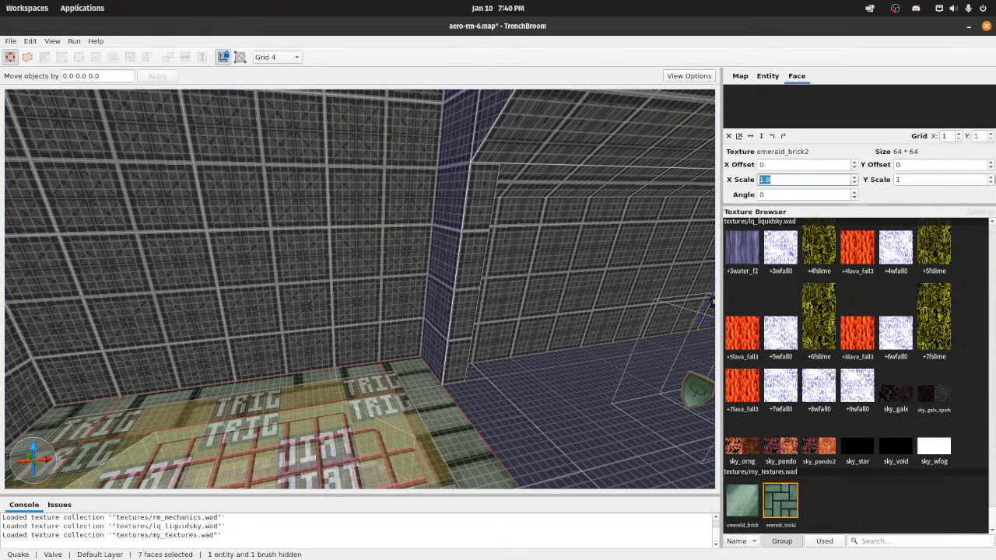
click(991, 178)
click(991, 178)
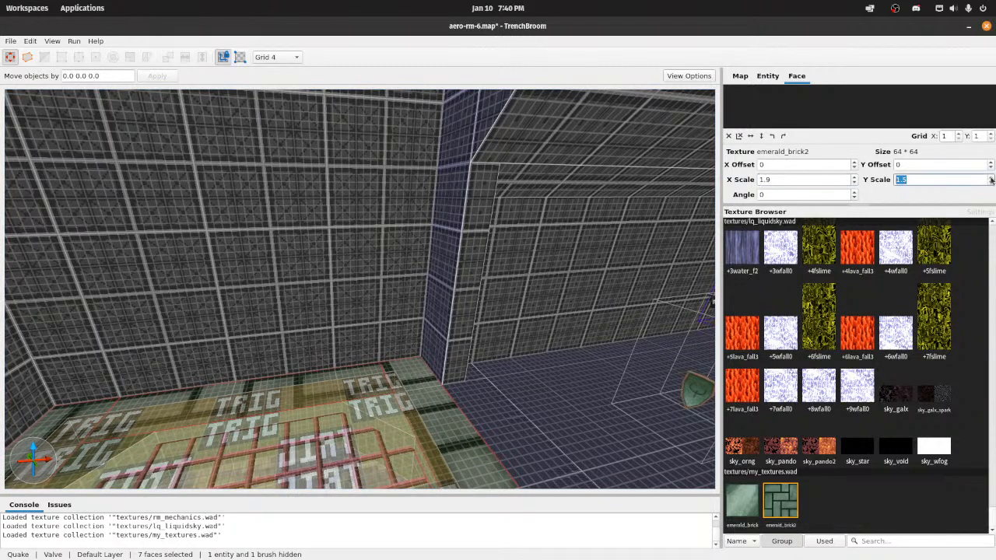
click(990, 177)
click(990, 178)
click(990, 177)
click(990, 178)
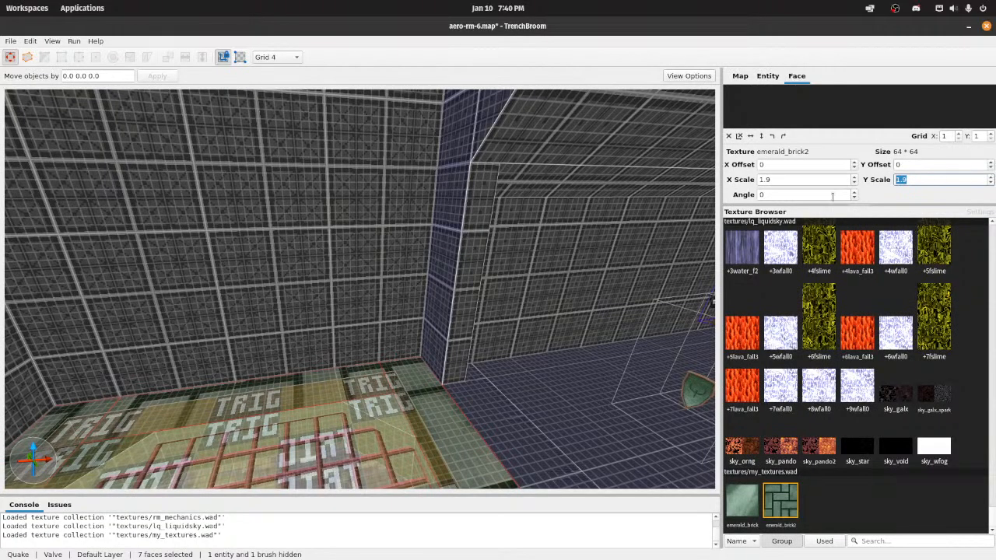
click(991, 177)
Step: Recompile the map with the rescaled floor texture using Compile w/ Lighting, and launch it in Quakespasm-Spiked
mouse_move(607, 272)
right_down()
mouse_move(467, 288)
mouse_move(543, 221)
mouse_move(603, 243)
mouse_move(623, 262)
right_up()
scroll(623, 262, up, 5)
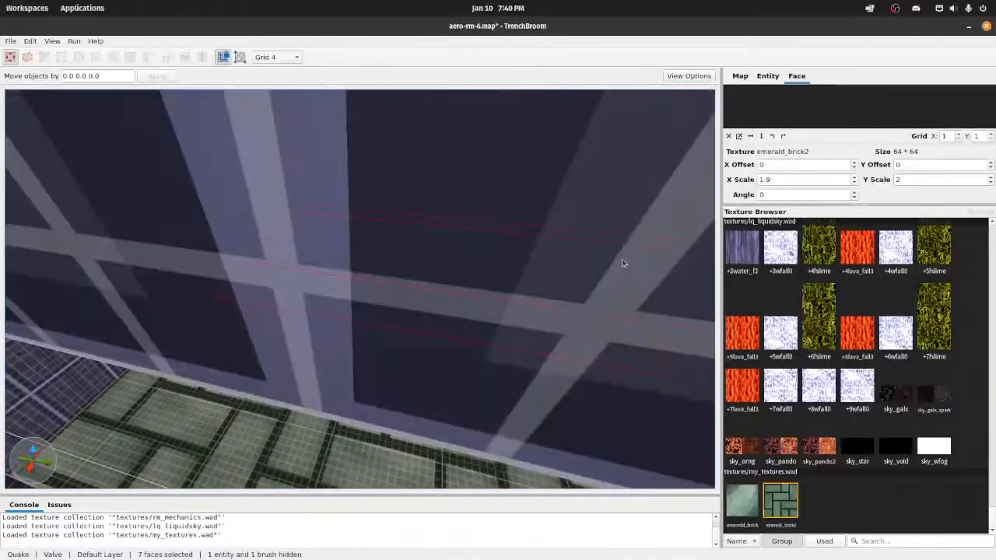
scroll(611, 254, down, 6)
scroll(611, 254, down, 10)
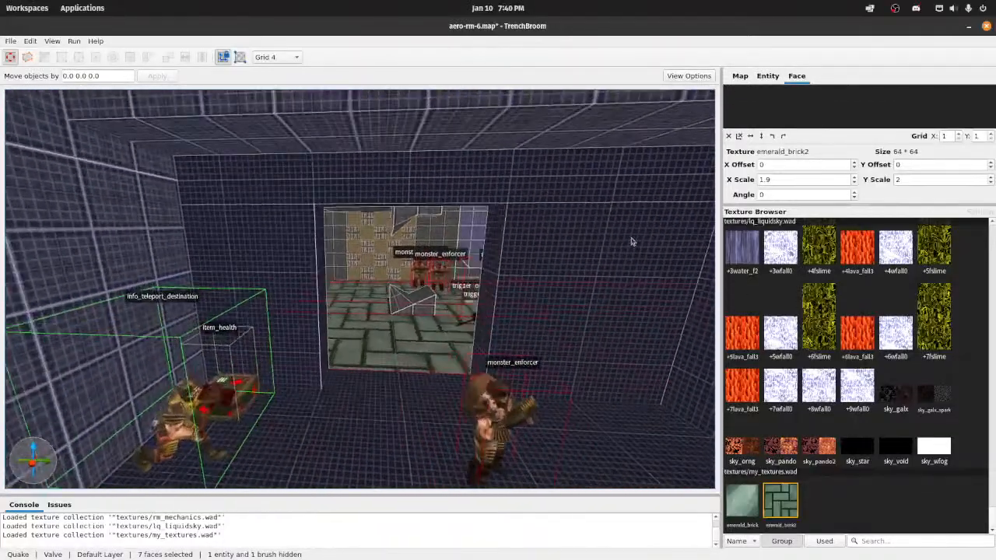
click(74, 41)
click(98, 49)
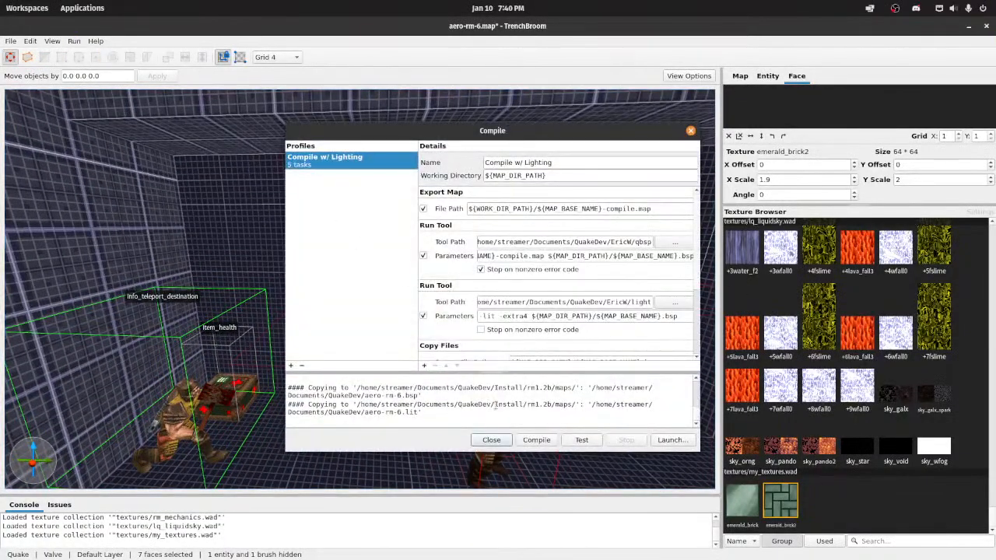
click(536, 440)
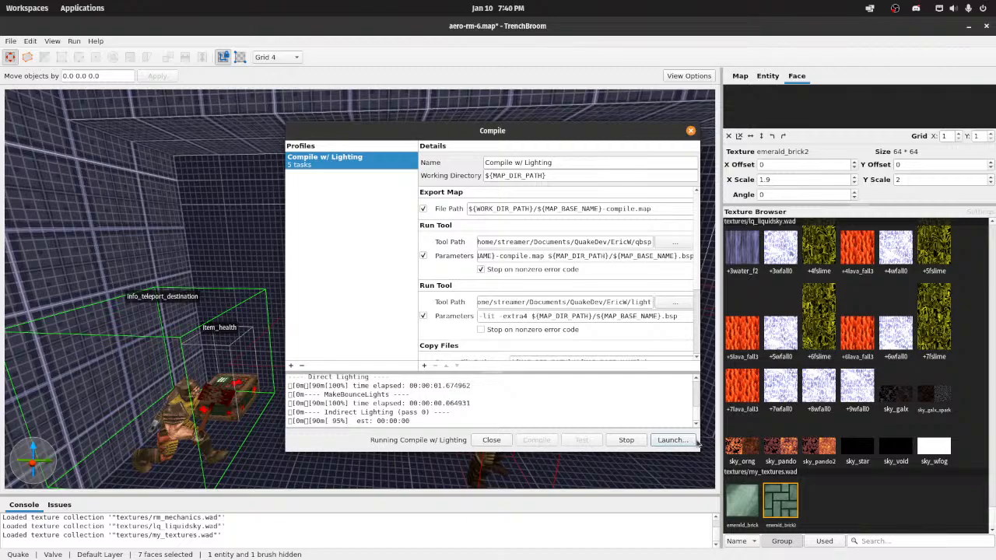
click(672, 440)
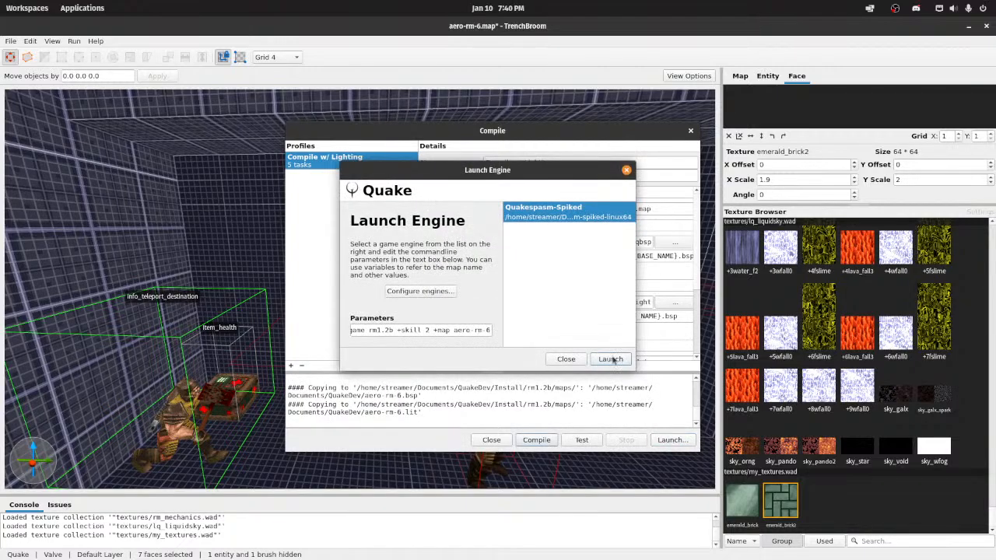
click(612, 356)
Step: Turn on noclip in the game console and examine the rescaled brick floor up close and from a distance
text(noclip)
key(Return)
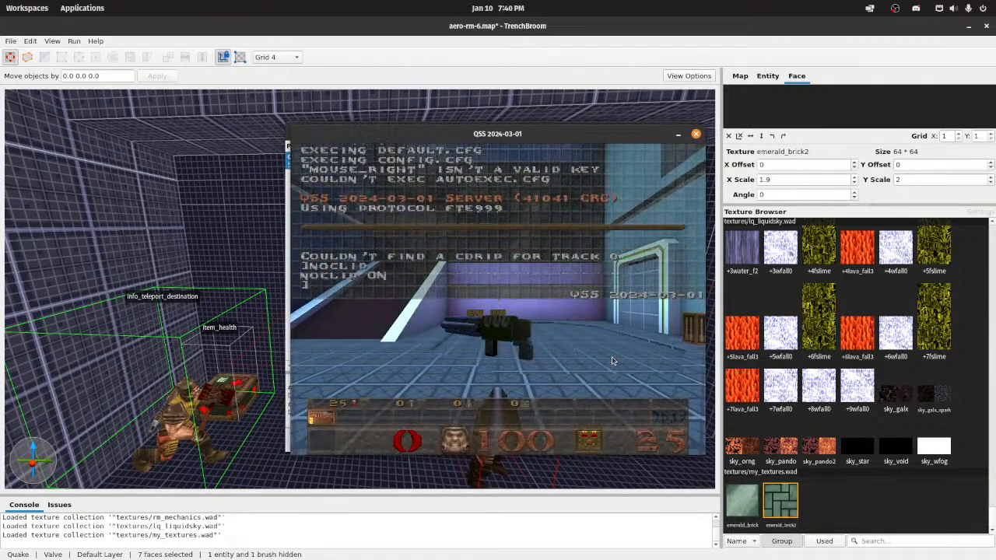
key(Escape)
key(Escape)
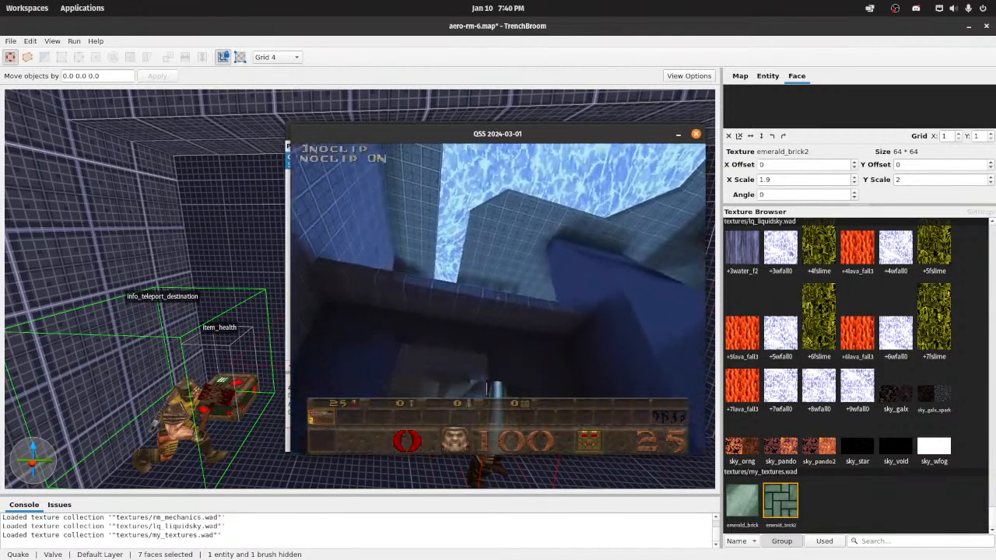
key(w)
key(w)
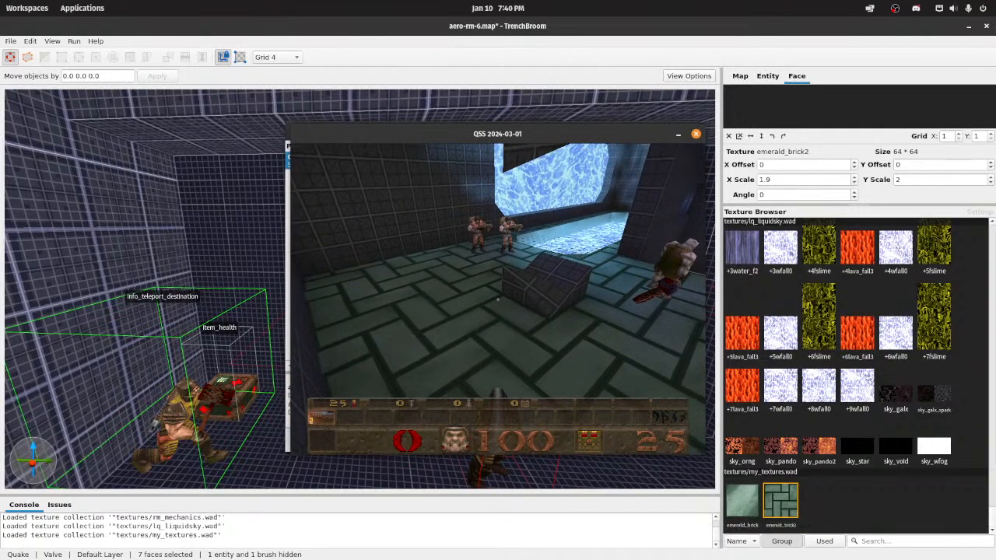
key(w)
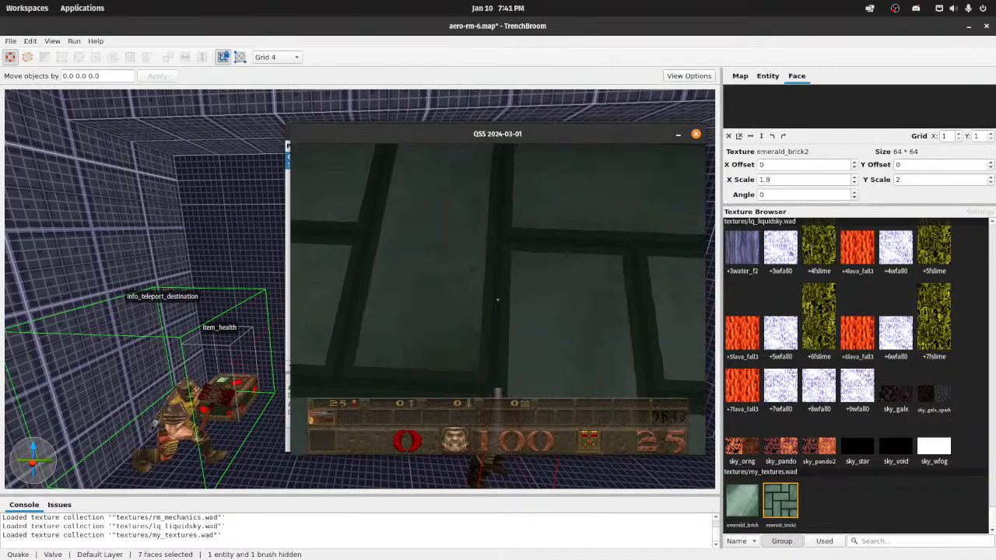
key(s)
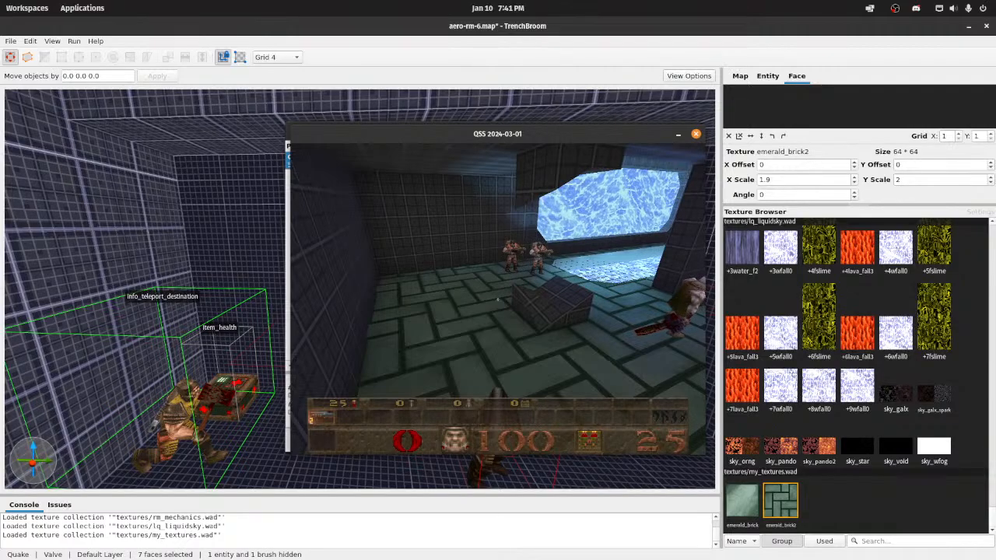
key(w)
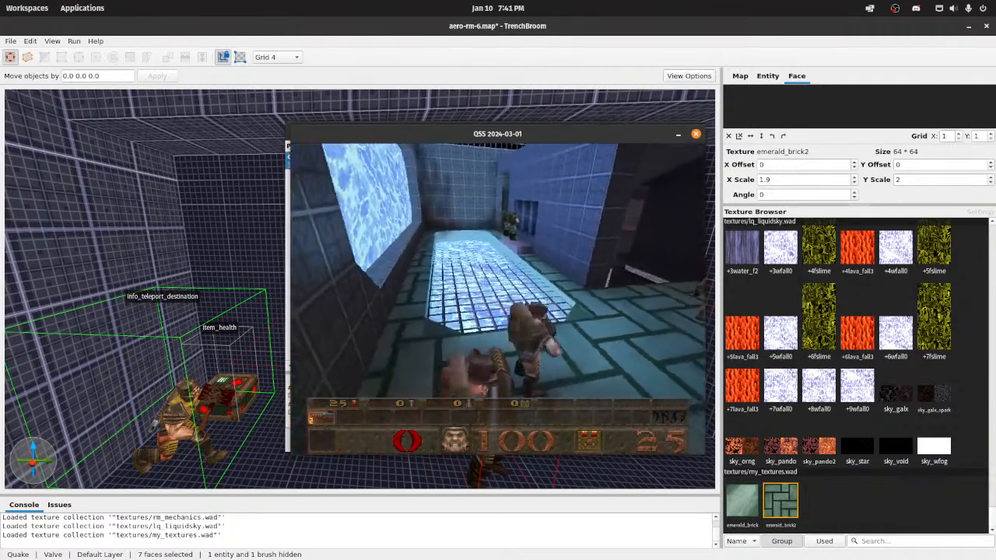
Step: Load map e1m1 from the console and walk through it to examine the original Quake wall and floor textures
key(grave)
text(map e1m1)
key(Return)
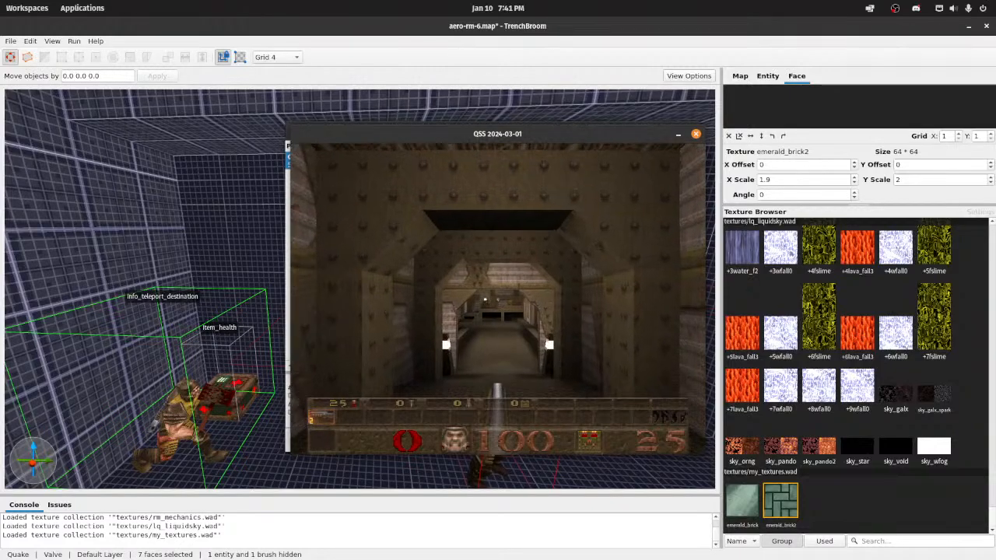
key(w)
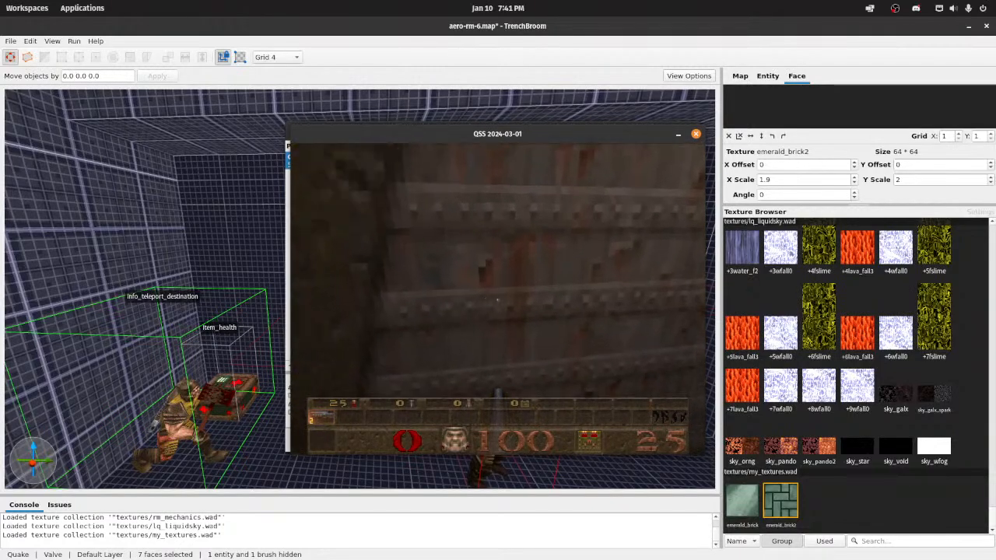
key(a)
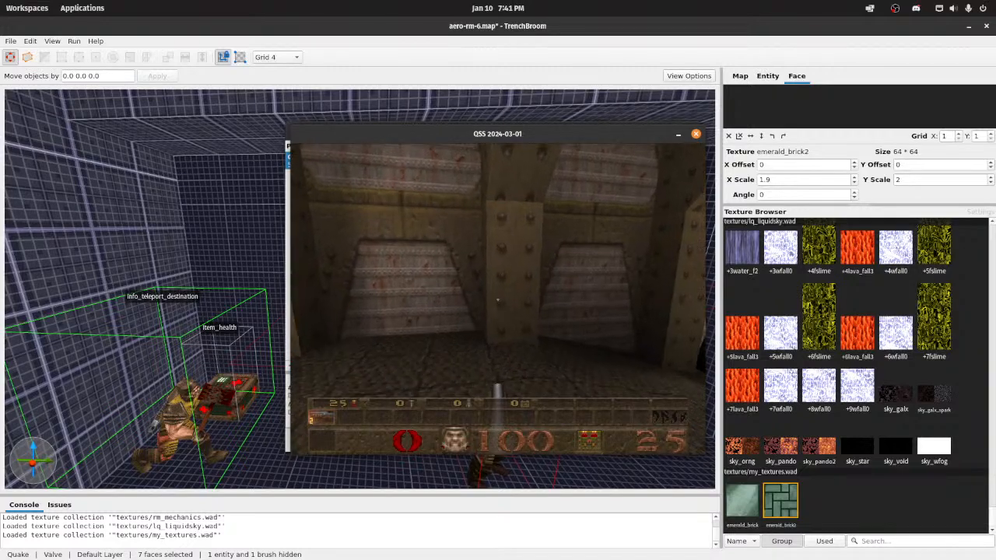
key(d)
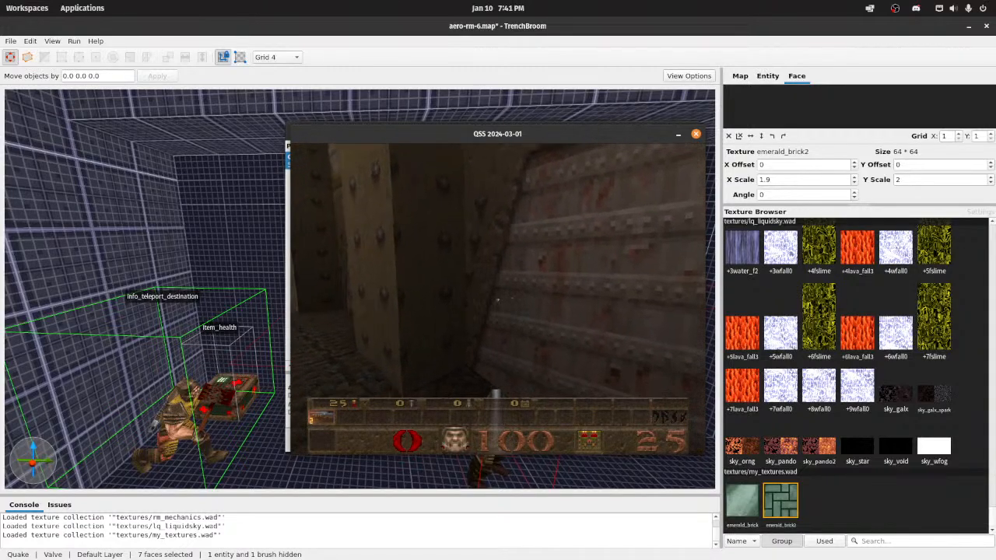
key(w)
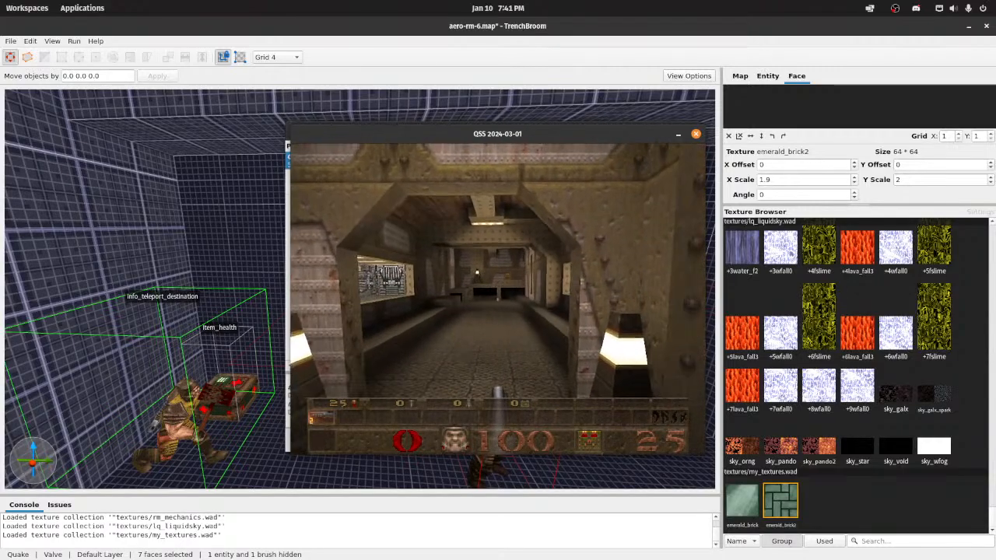
key(w)
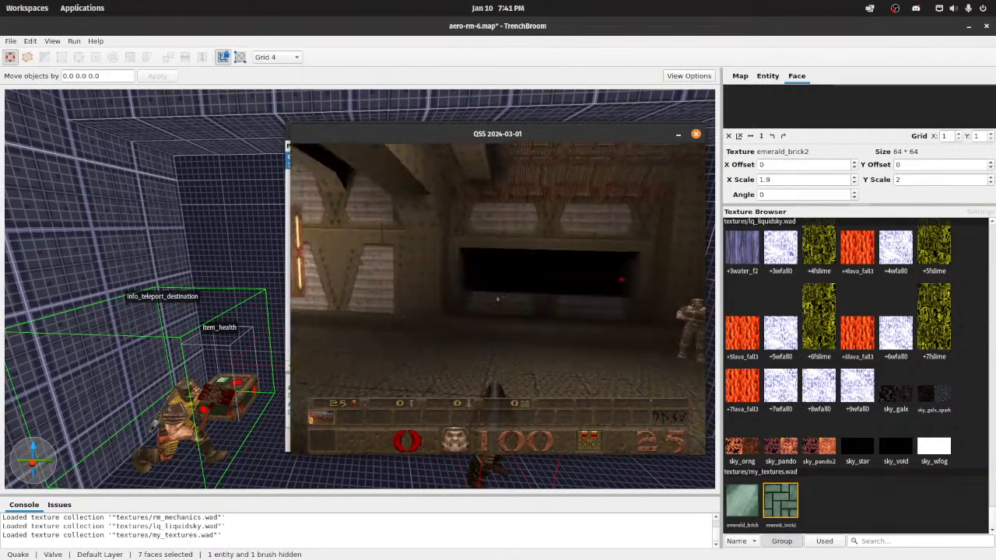
Step: Walk through the indoor rooms and corridors of e1m1, examining the original metal wall, floor and ceiling textures
key(w)
click(498, 298)
click(498, 299)
click(498, 299)
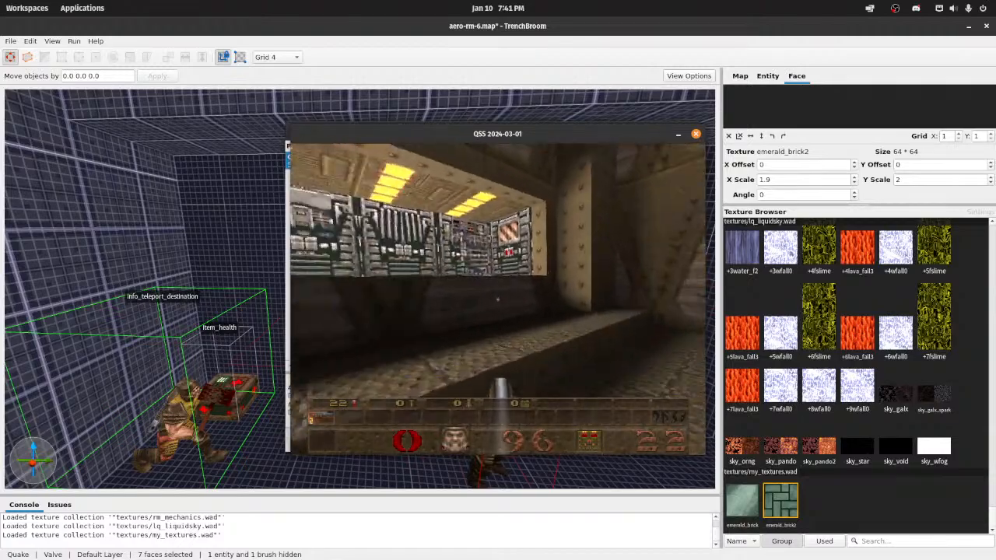
key(w)
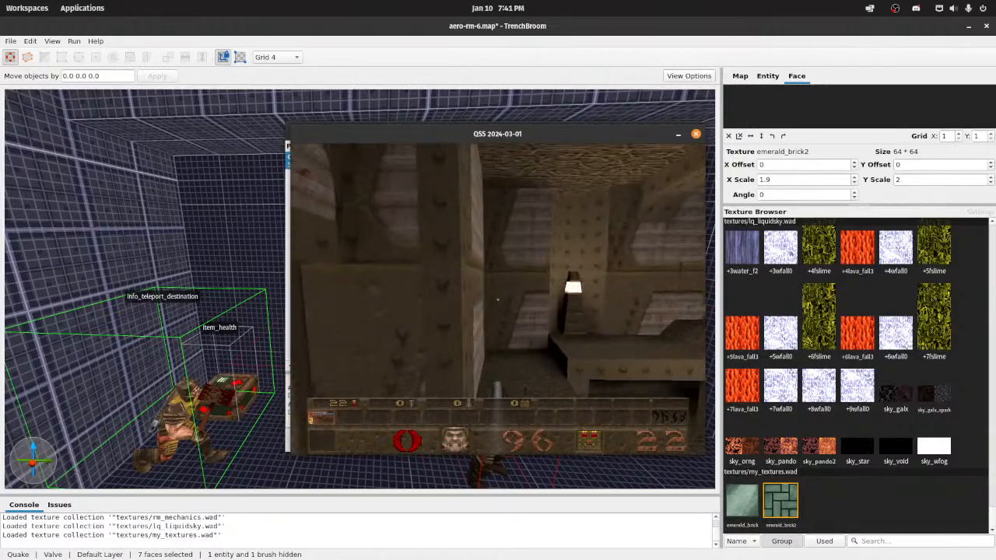
key(w)
click(497, 298)
click(498, 299)
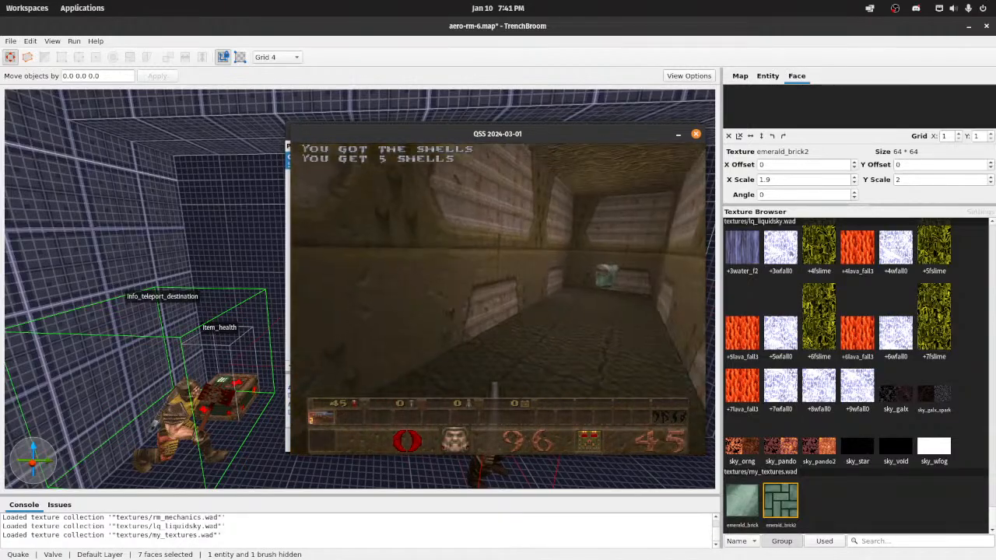
key(w)
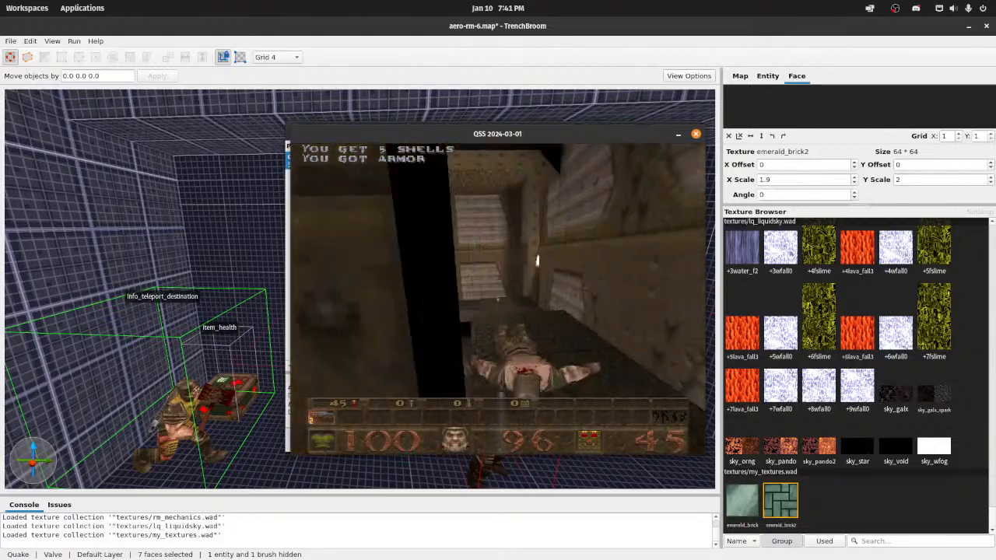
key(w)
key(w)
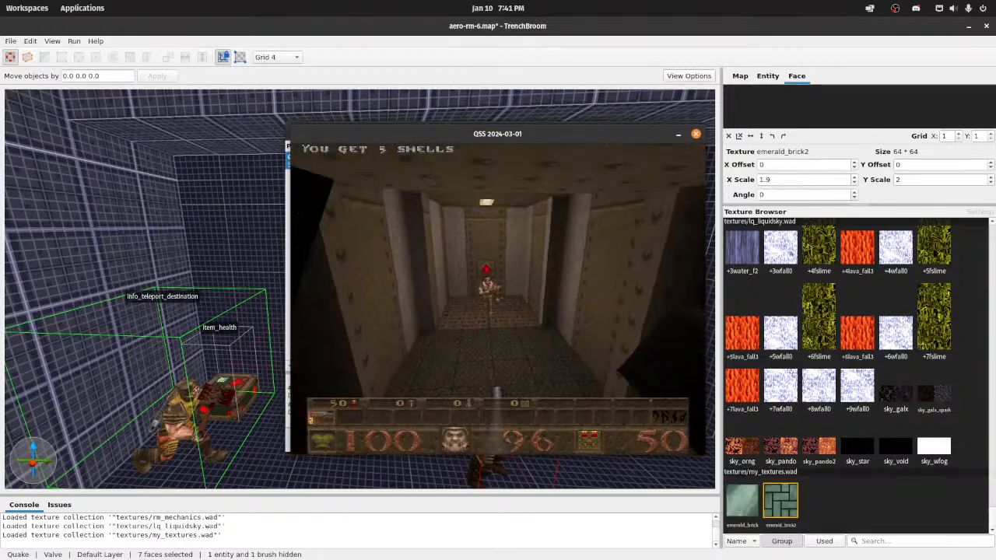
key(w)
click(498, 298)
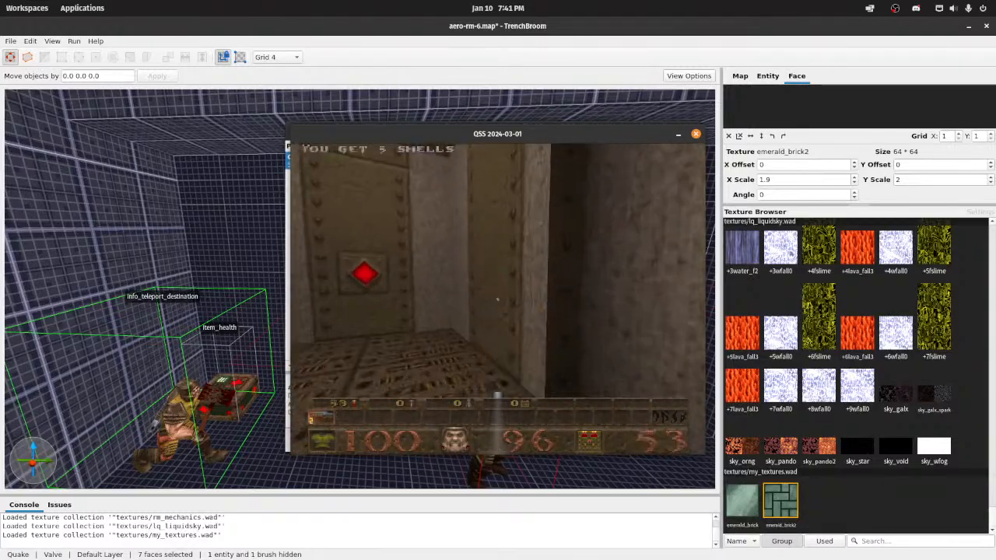
key(w)
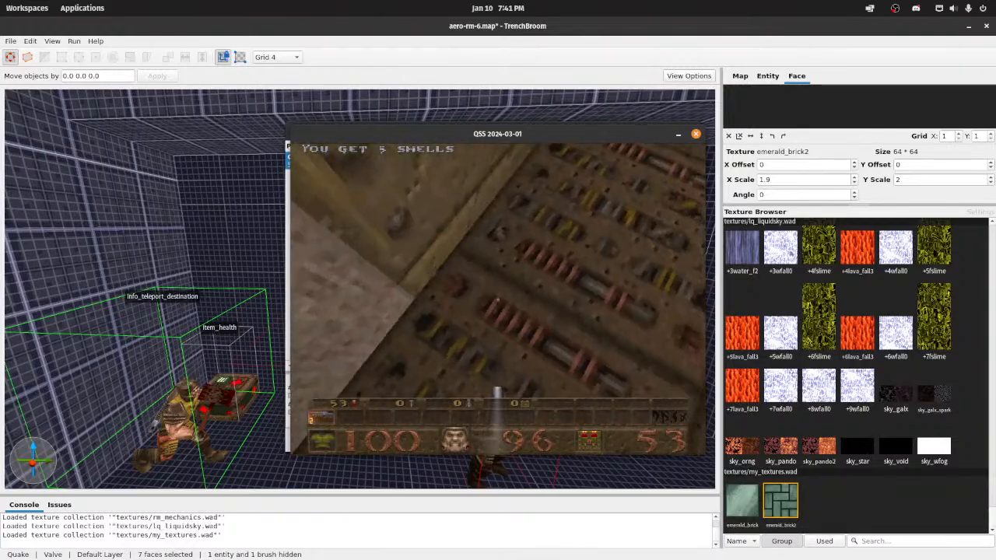
key(w)
Step: Fight across the outdoor bridge area of e1m1 to reach the rock walls and mossy ground for inspection
click(498, 299)
click(498, 299)
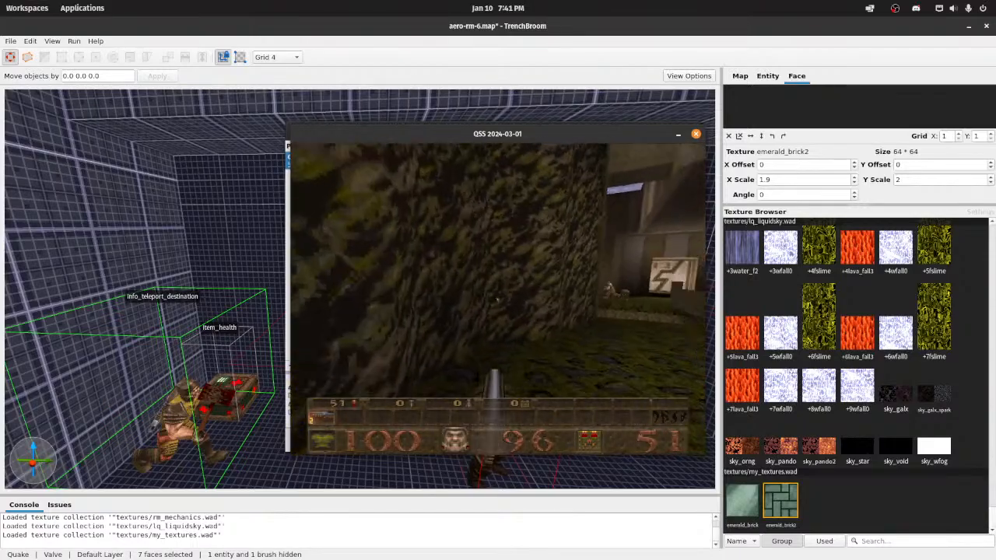
key(w)
click(498, 299)
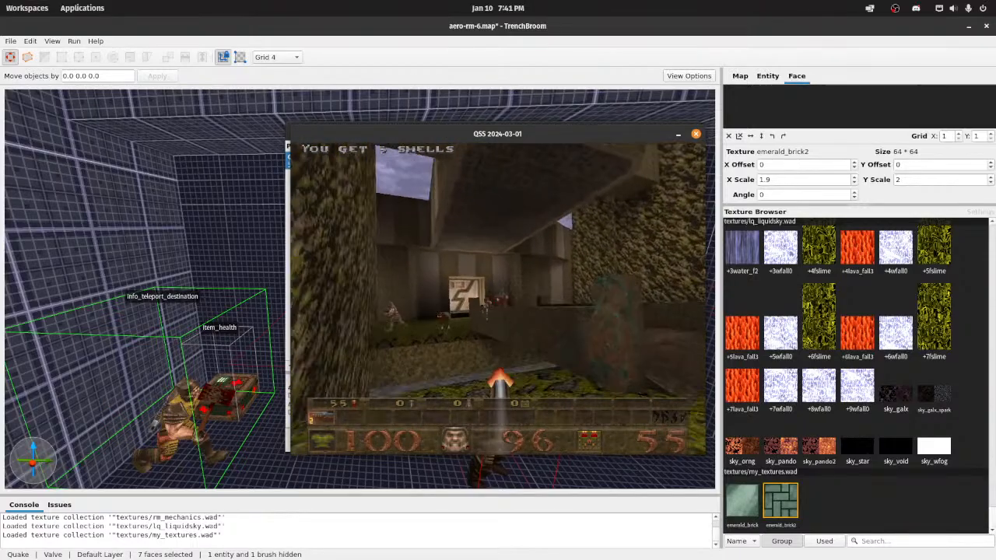
click(497, 298)
click(498, 299)
key(w)
click(497, 298)
key(s)
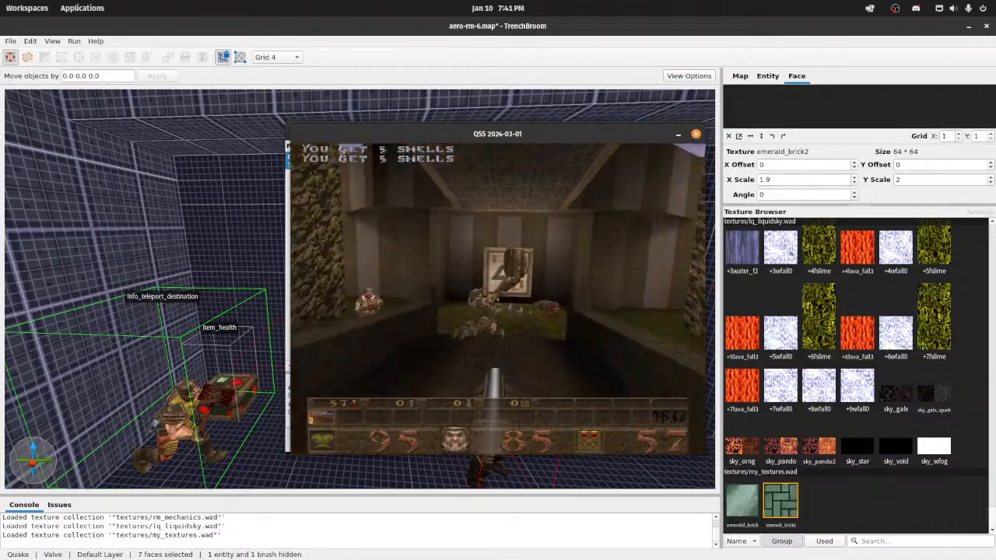
key(w)
click(498, 299)
click(497, 298)
key(s)
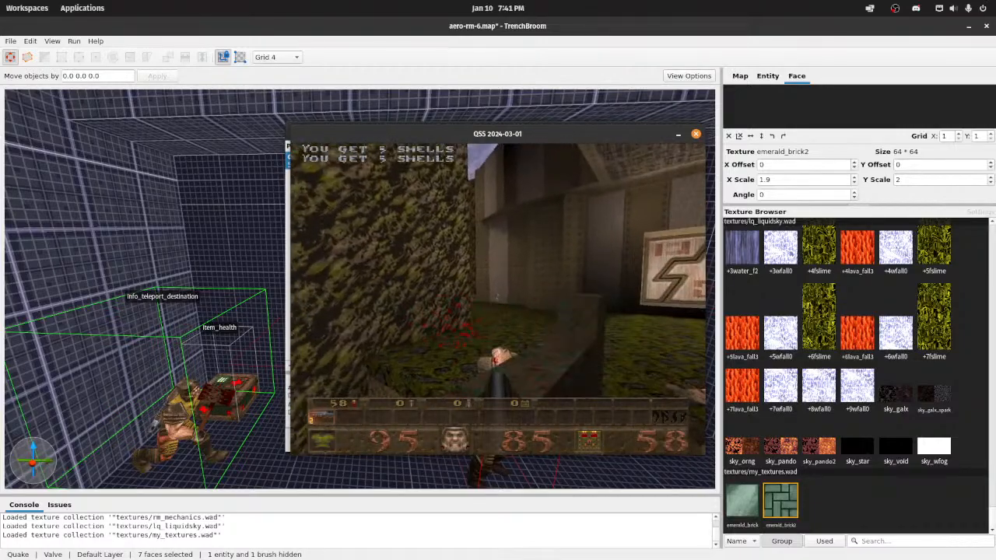
click(498, 299)
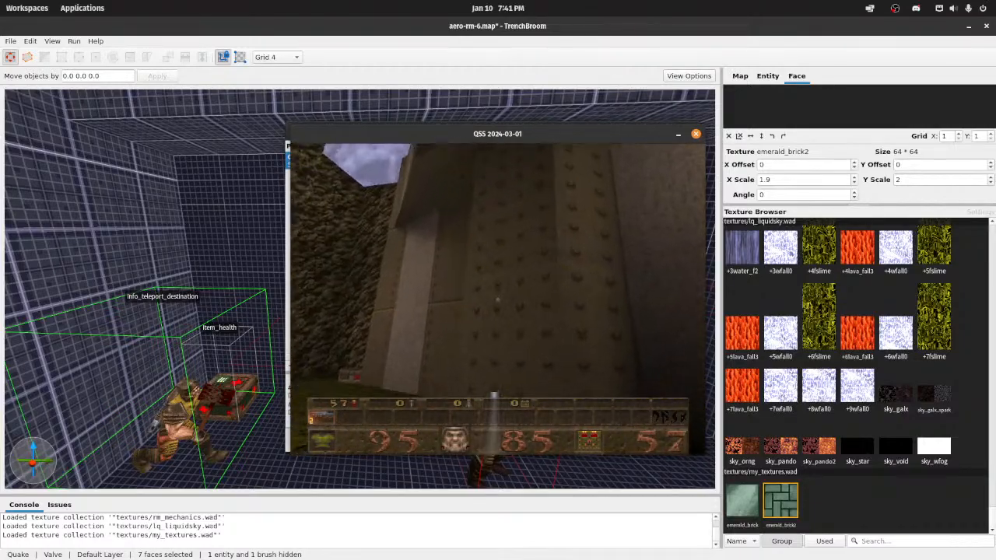
Step: Examine the outdoor rock, rusted bridge and mossy cobblestone textures in e1m1 up close and from a distance
key(w)
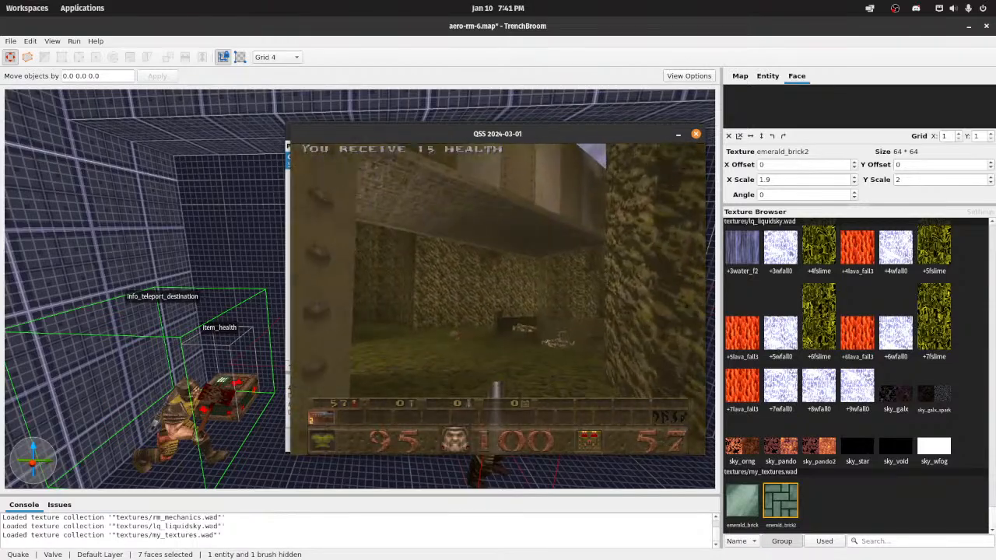
key(w)
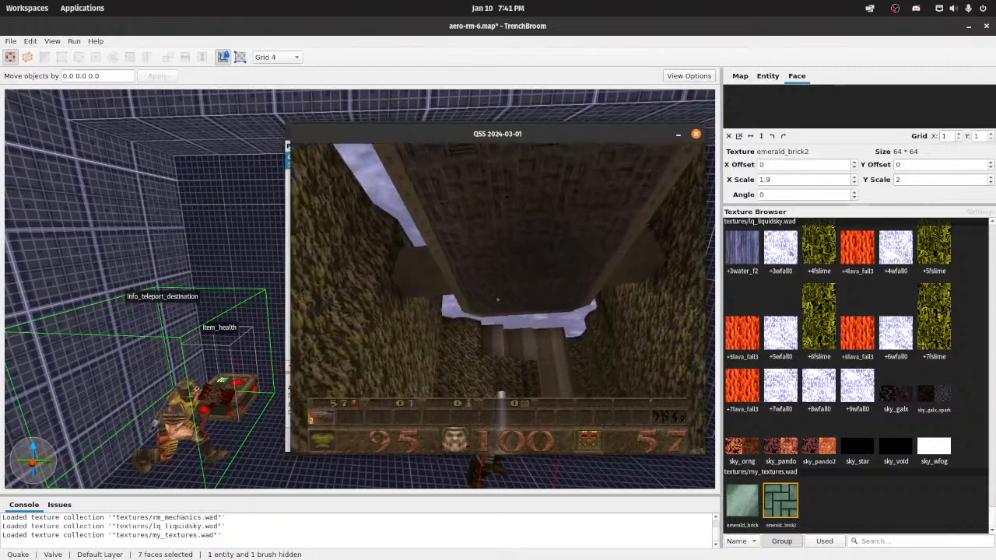
key(w)
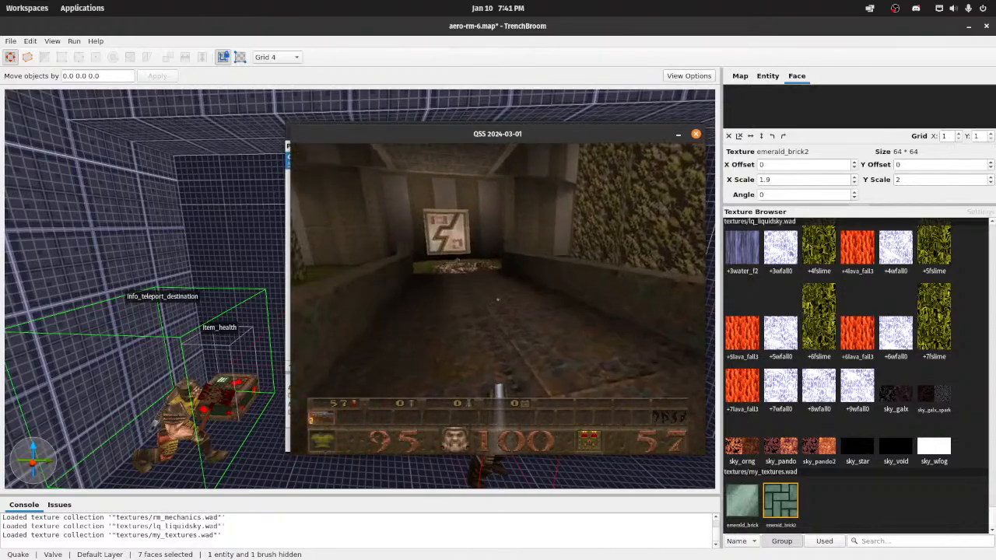
key(w)
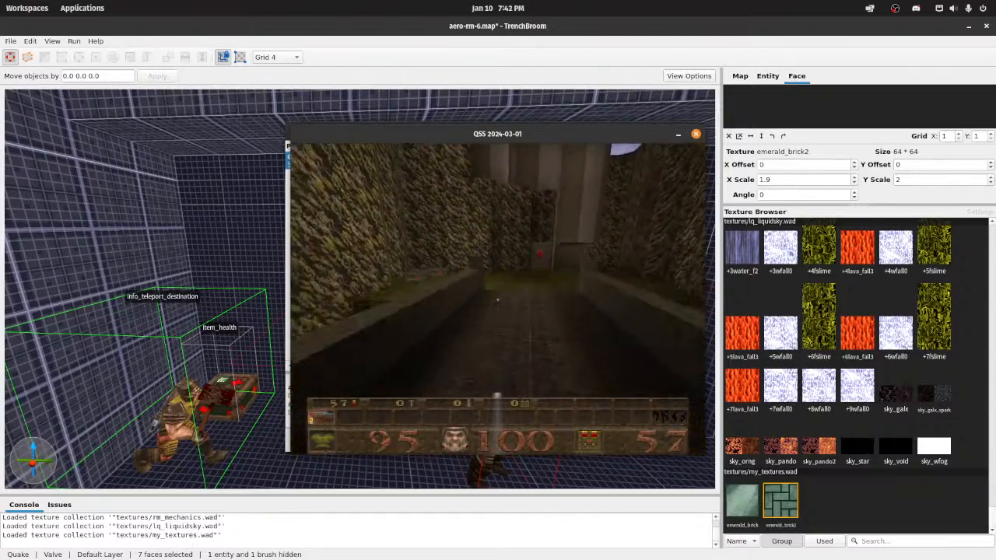
key(w)
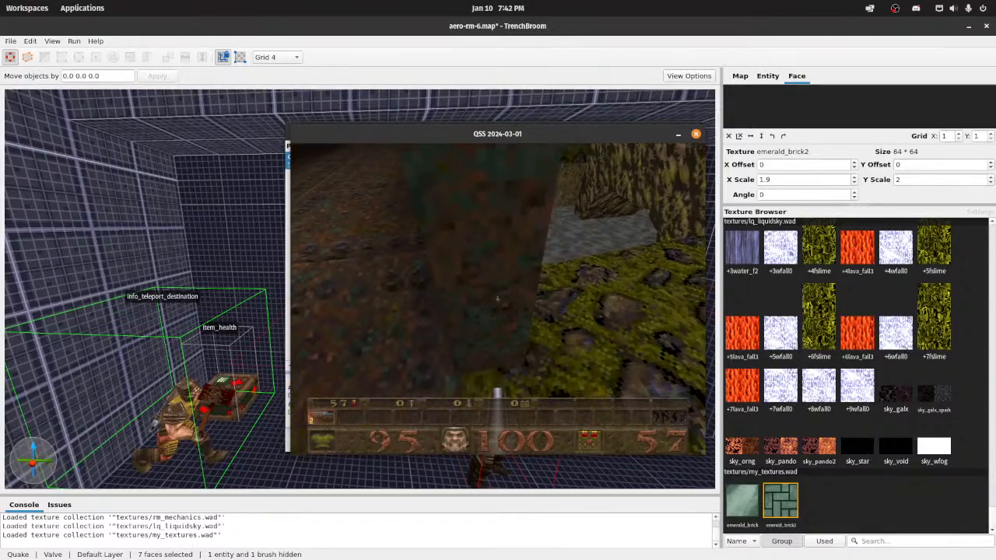
key(w)
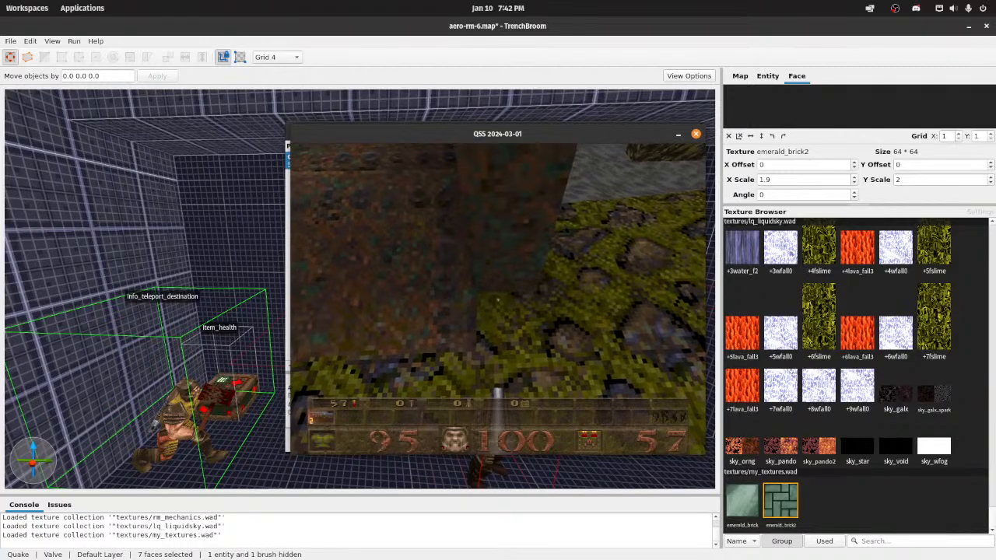
key(w)
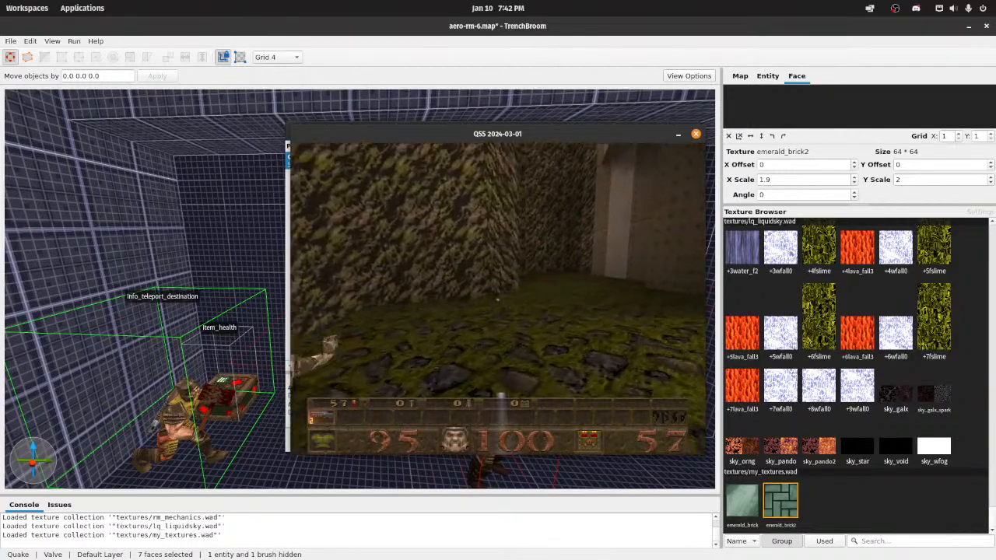
key(w)
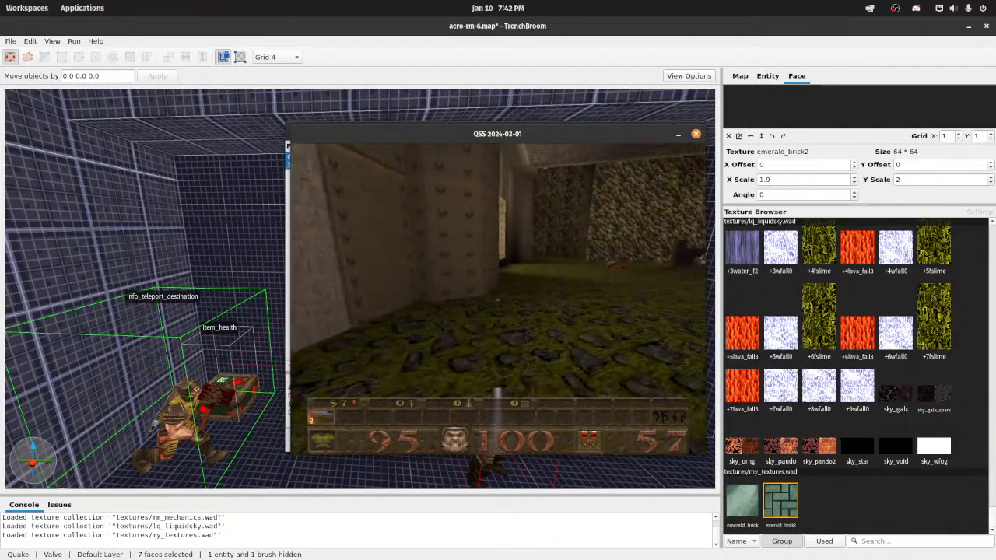
key(w)
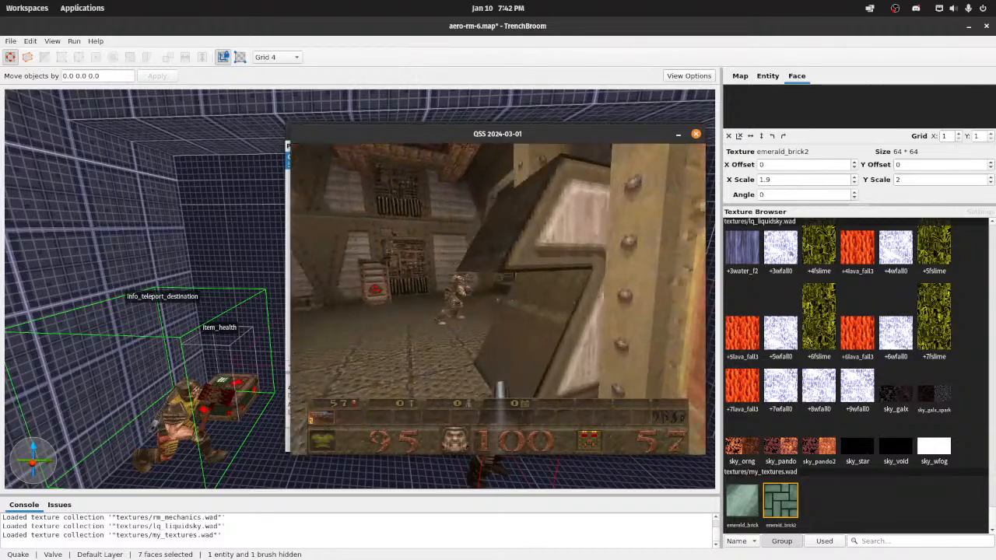
Step: Quit the game and close the Compile window to return to the map in TrenchBroom
key(Escape)
key(Return)
key(y)
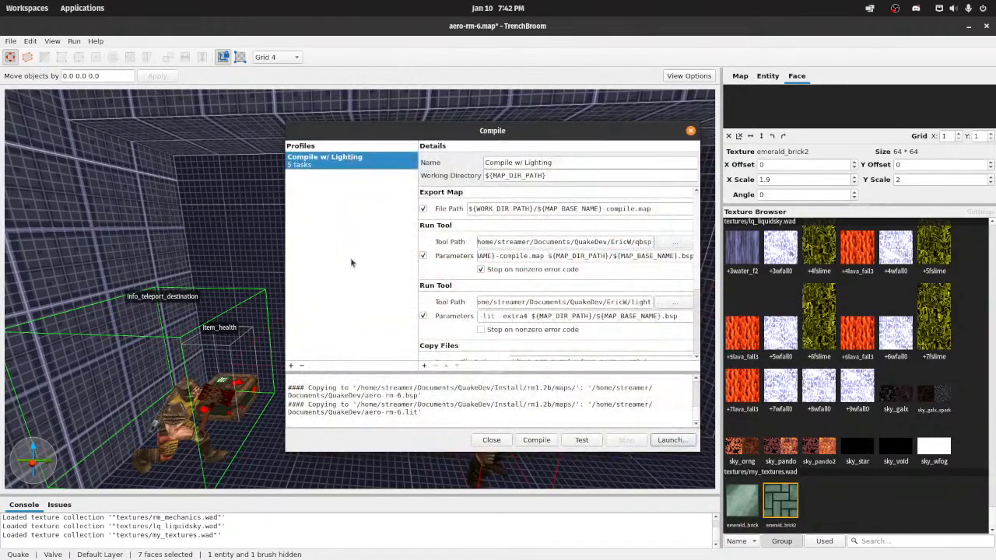
click(491, 440)
Step: Apply the emerald_brick texture to the selected floor faces and save the map
right_drag(453, 378, 476, 371)
key(w)
key(w)
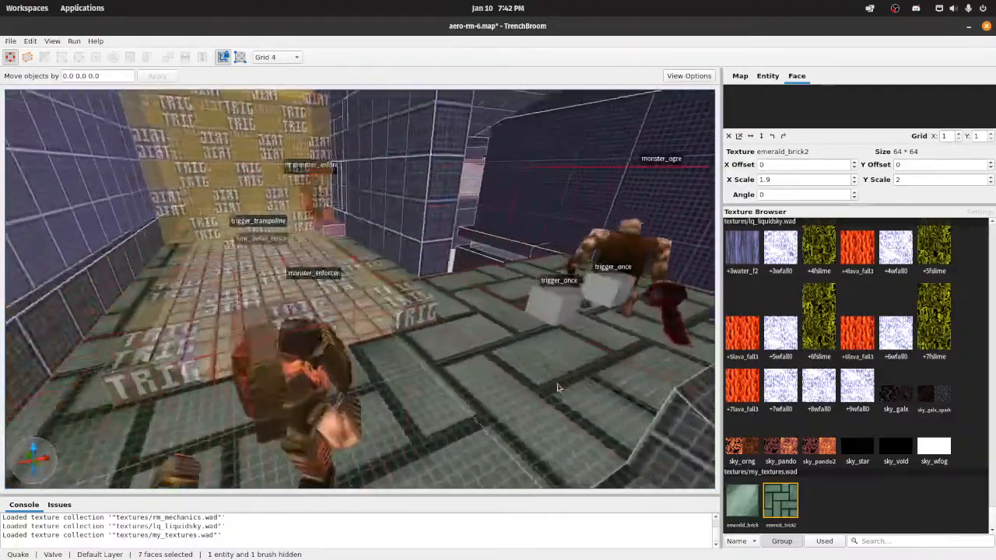
key(a)
right_drag(558, 387, 606, 392)
key(a)
right_drag(338, 204, 772, 350)
key(s)
key(w)
key(s)
click(743, 504)
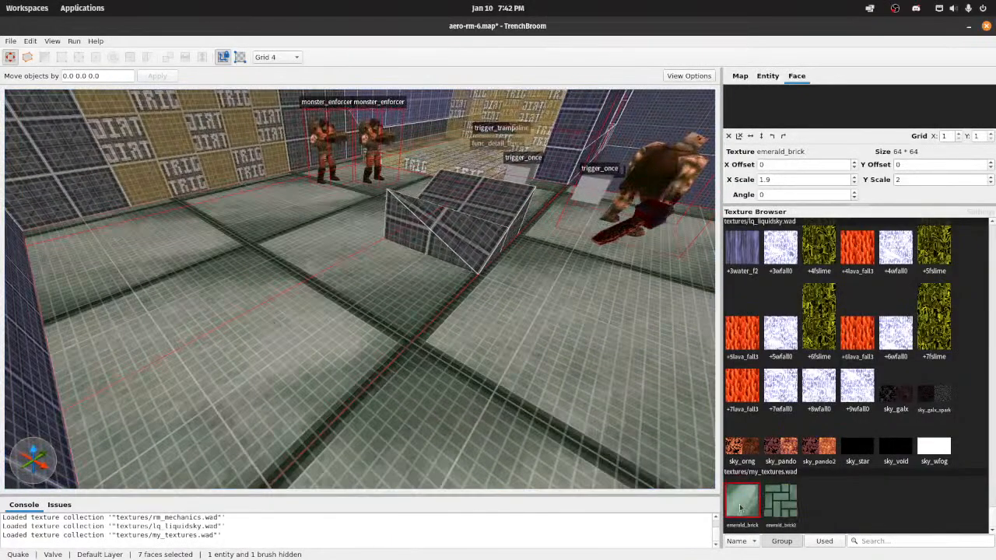
key(s)
key(ctrl+s)
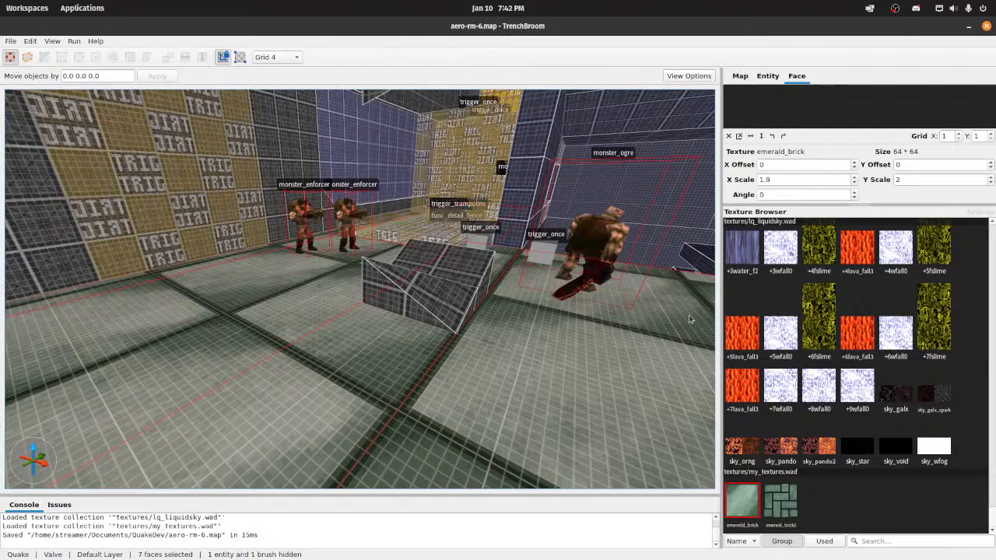
Step: Set both X Scale and Y Scale of the floor texture to 1 and save the map
drag(761, 179, 915, 191)
text(1)
key(Tab)
text(1)
key(Return)
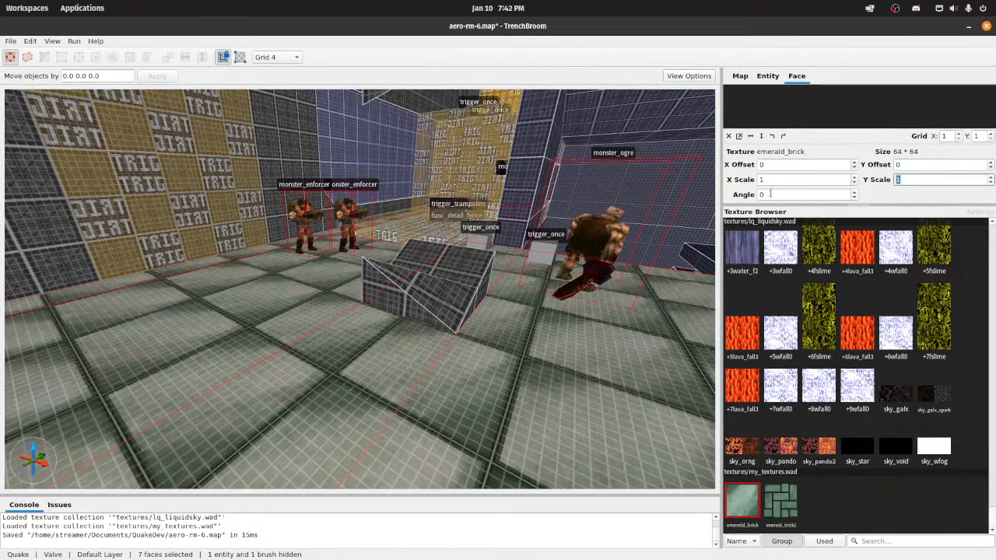
key(ctrl+s)
Step: Shift the emerald_brick texture on the selected floor faces to an X Offset of 28
right_drag(460, 205, 262, 266)
key(s)
key(w)
key(a)
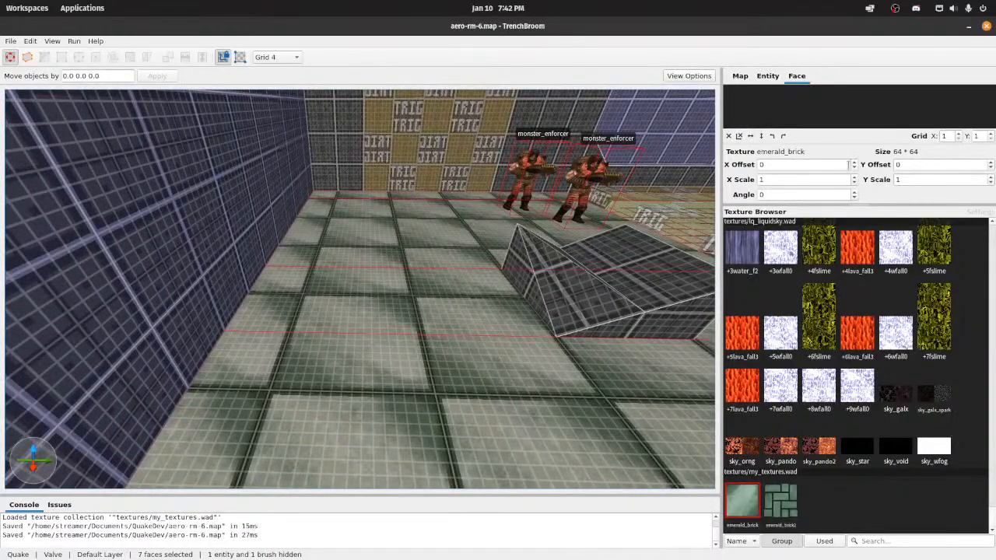
scroll(854, 165, up, 6)
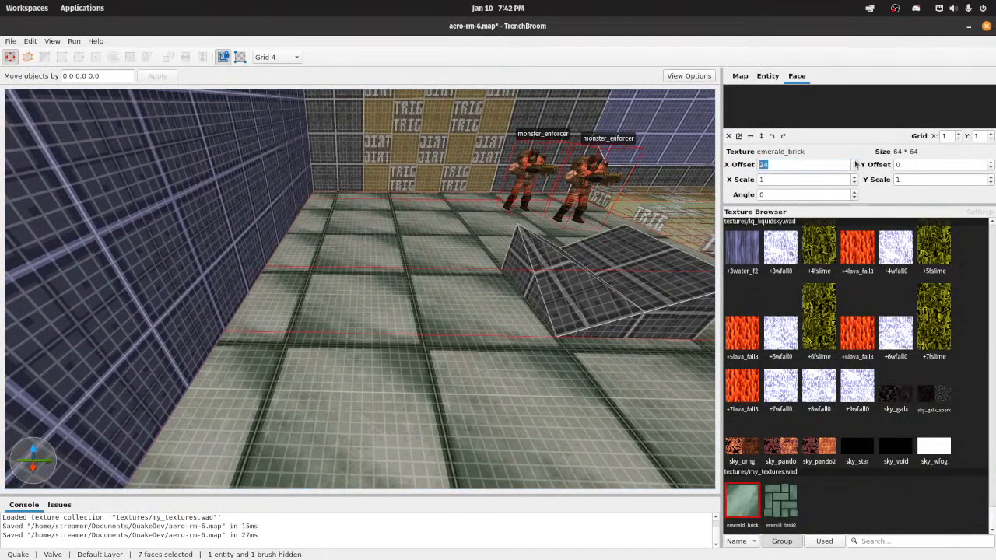
scroll(854, 165, up, 1)
Step: Shift the floor texture to a Y Offset of -32 to align it with the room, and save the map
click(991, 164)
click(991, 163)
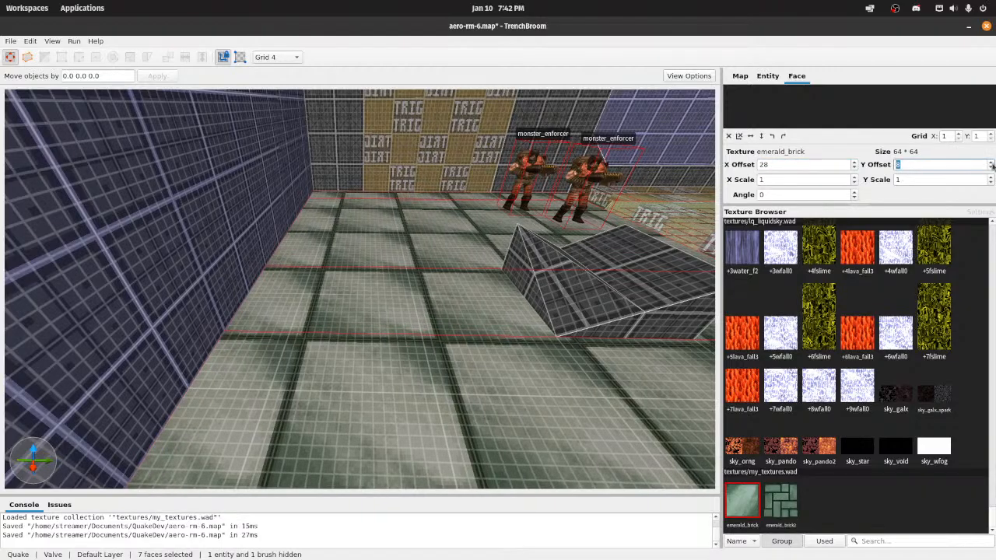
click(989, 168)
click(990, 168)
click(989, 168)
click(990, 170)
click(990, 169)
click(990, 170)
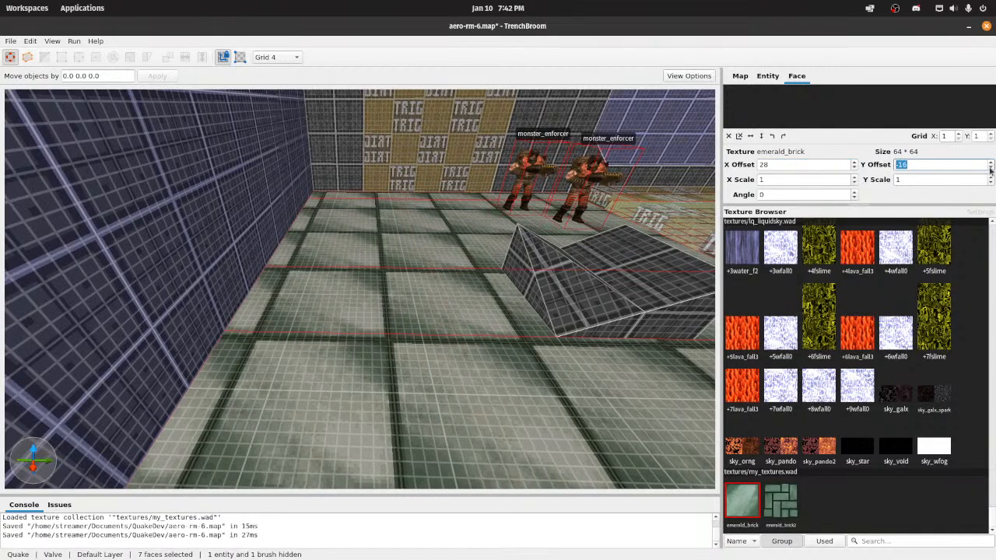
click(990, 169)
click(991, 170)
click(990, 170)
click(990, 169)
right_drag(468, 203, 391, 177)
key(w)
key(s)
key(w)
key(s)
key(ctrl+s)
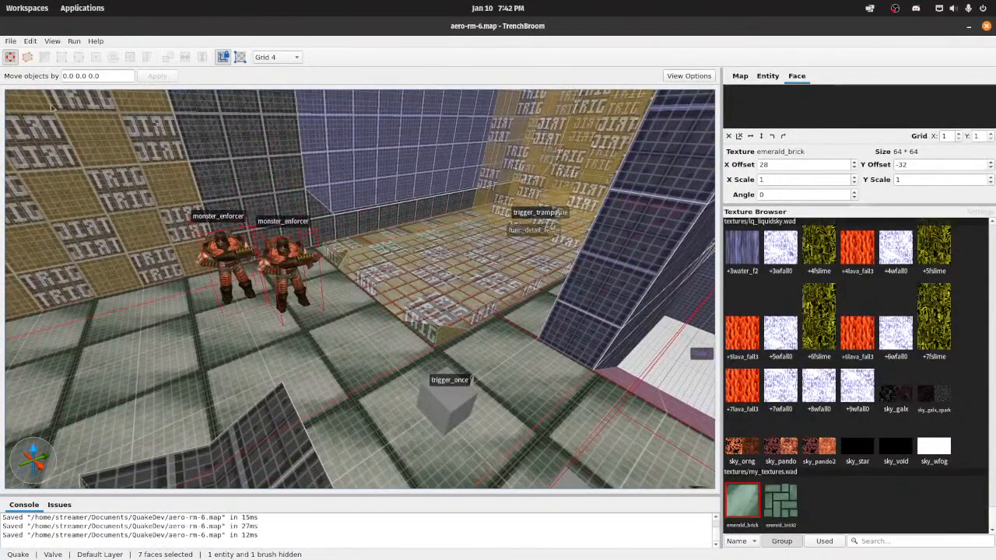
Step: Recompile the map with the emerald_brick floor using Compile w/ Lighting, and launch it in the game
click(74, 41)
click(89, 50)
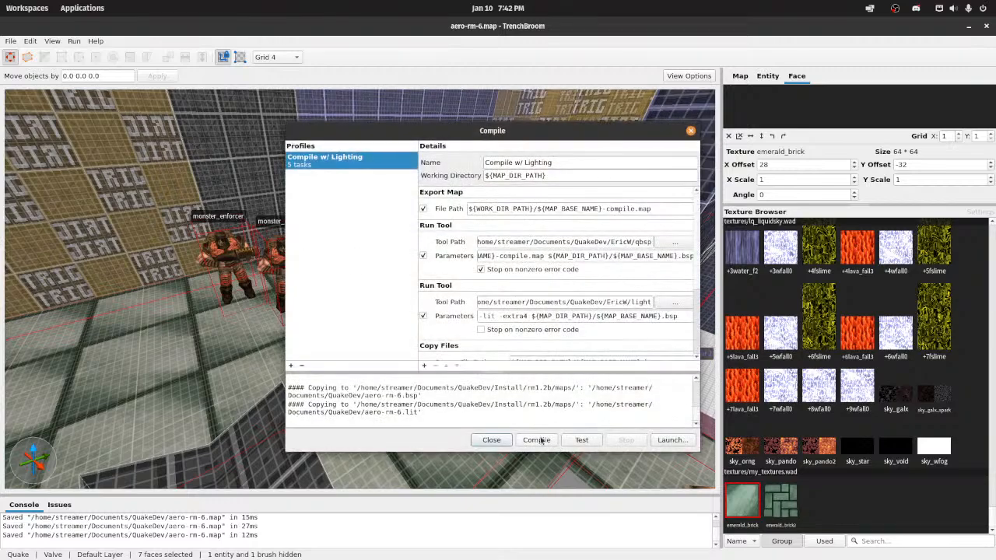
click(536, 441)
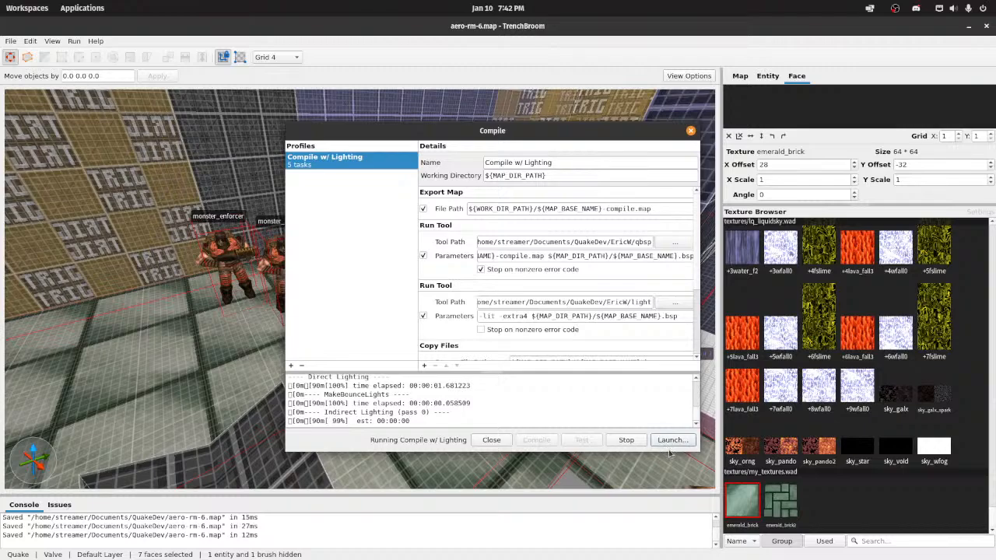
click(670, 441)
key(Return)
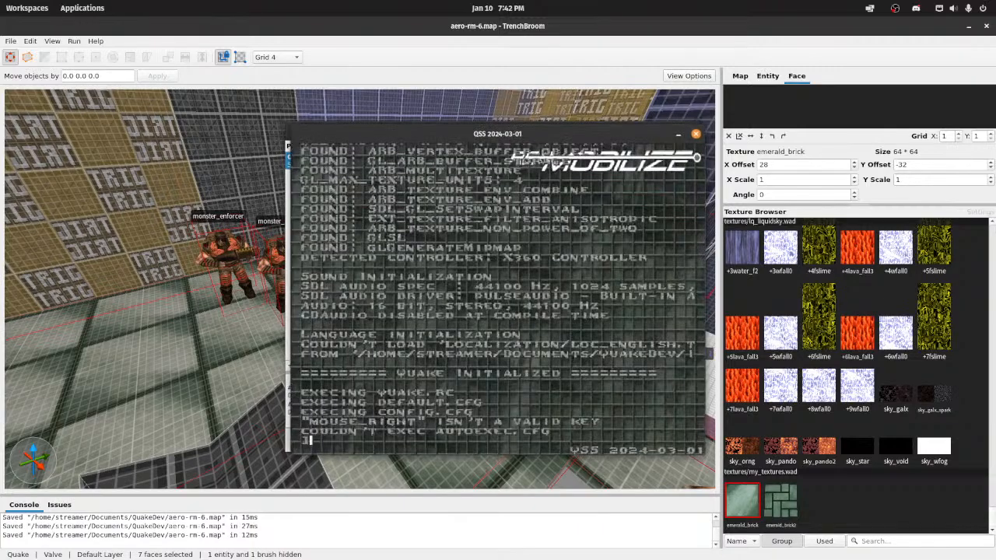
Step: Turn on noclip through the game console and leave the console
text(noclip)
key(Return)
key(Escape)
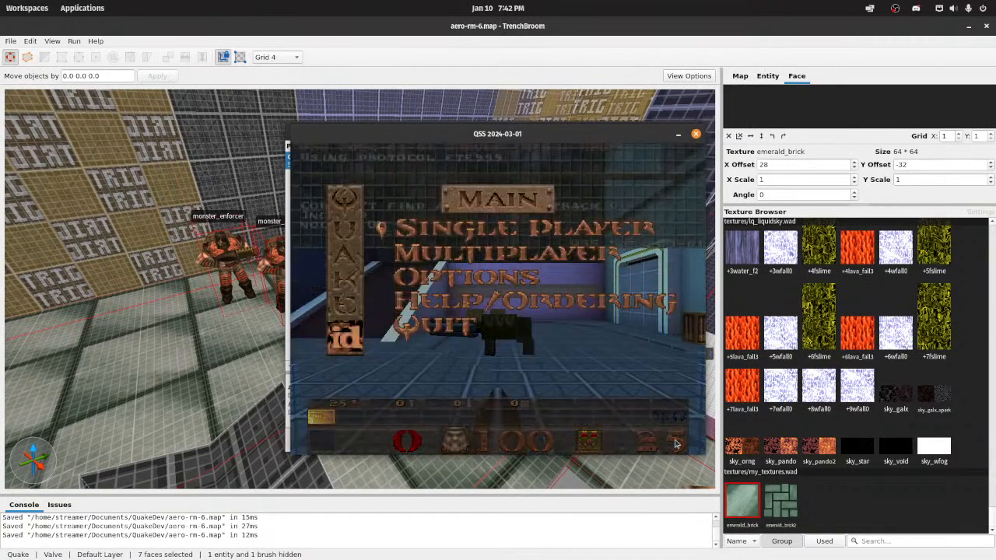
Step: Fly through the level in noclip mode to examine the emerald_brick floor's alignment and lighting from different angles
key(Escape)
key(w)
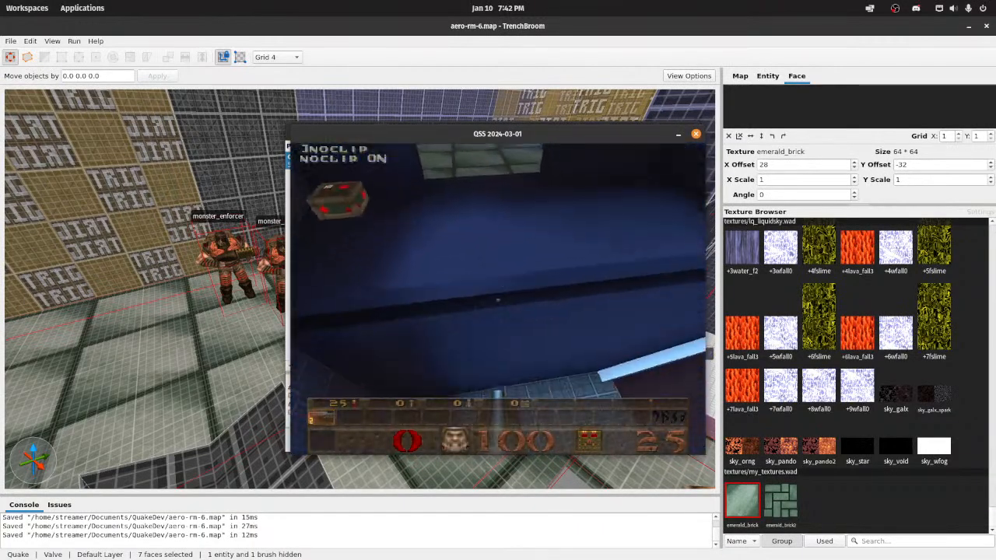
key(w)
key(w)
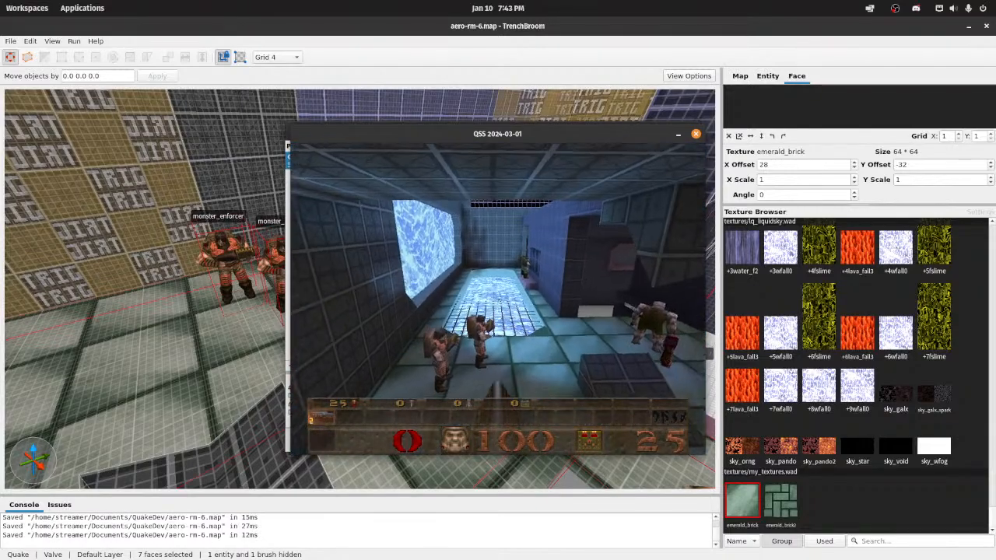
key(w)
key(s)
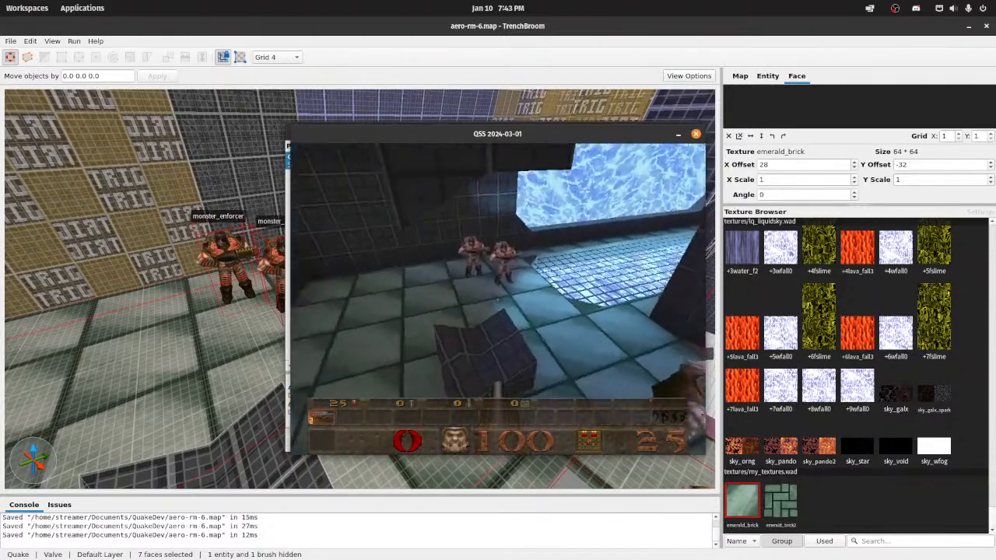
key(w)
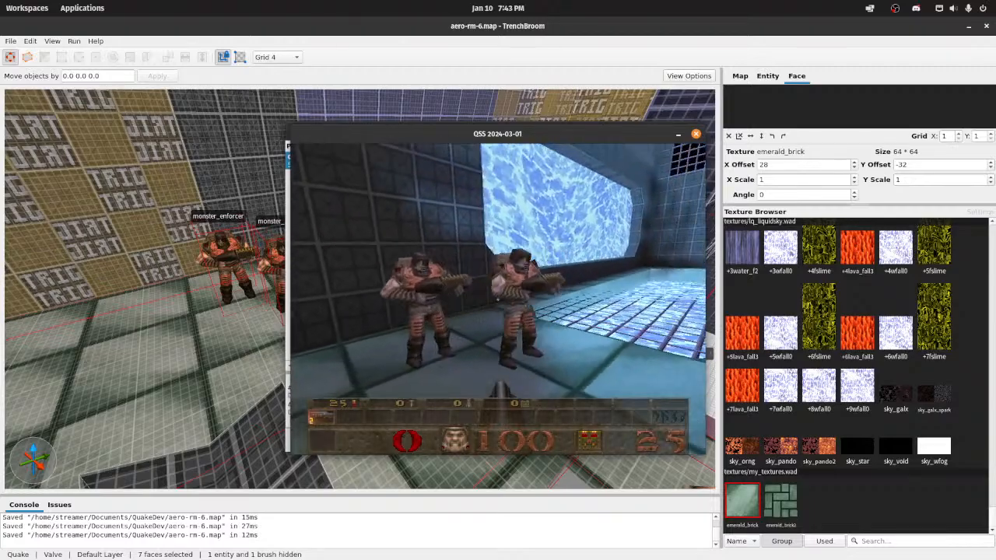
key(w)
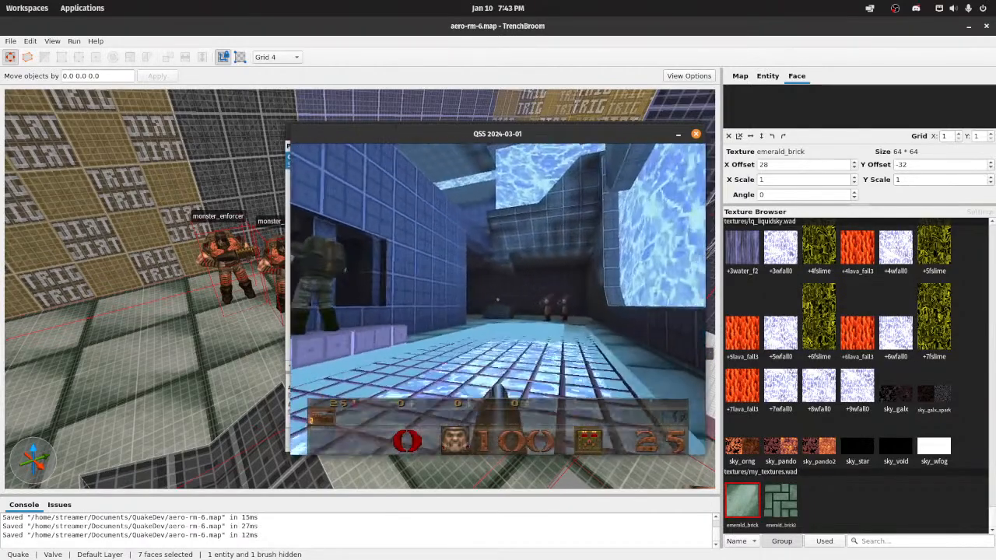
key(w)
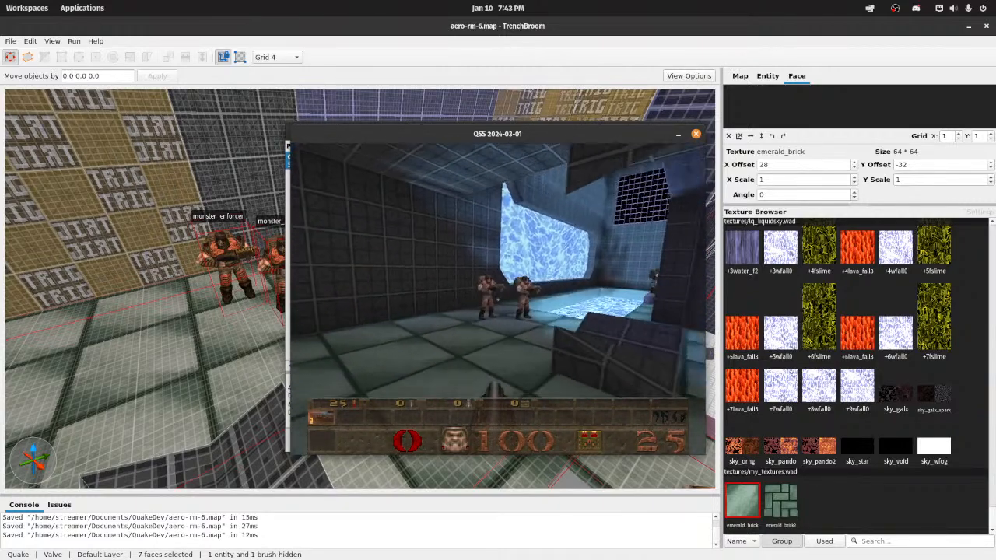
key(a)
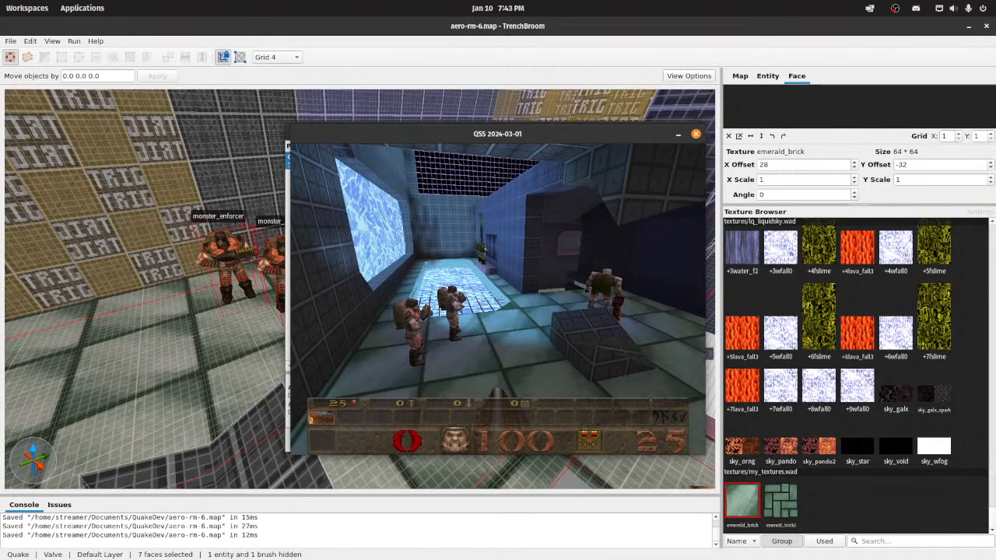
key(w)
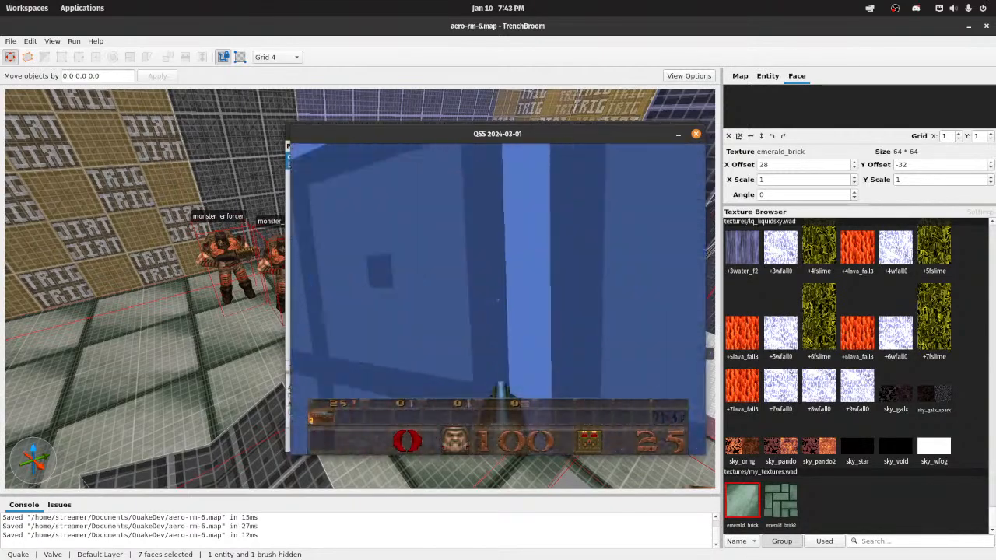
key(w)
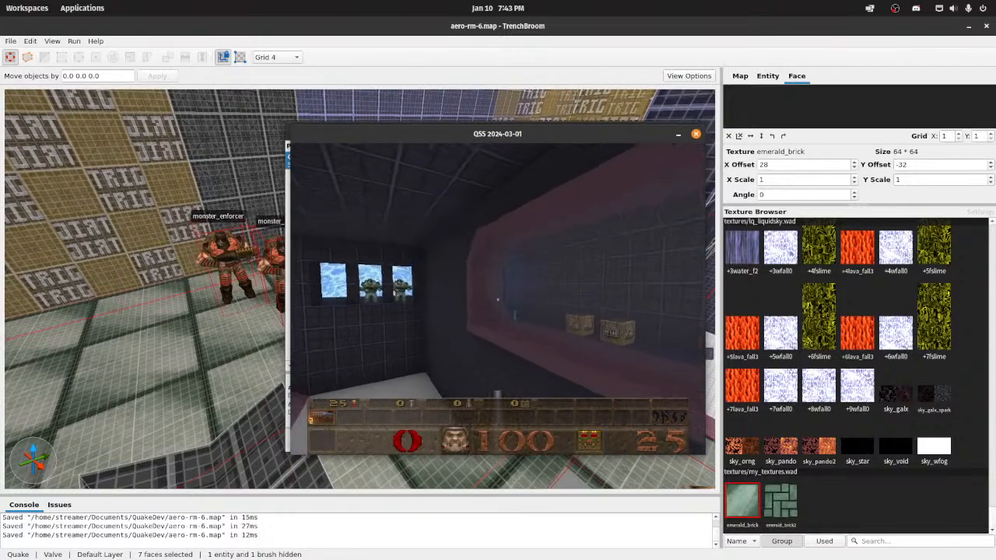
key(w)
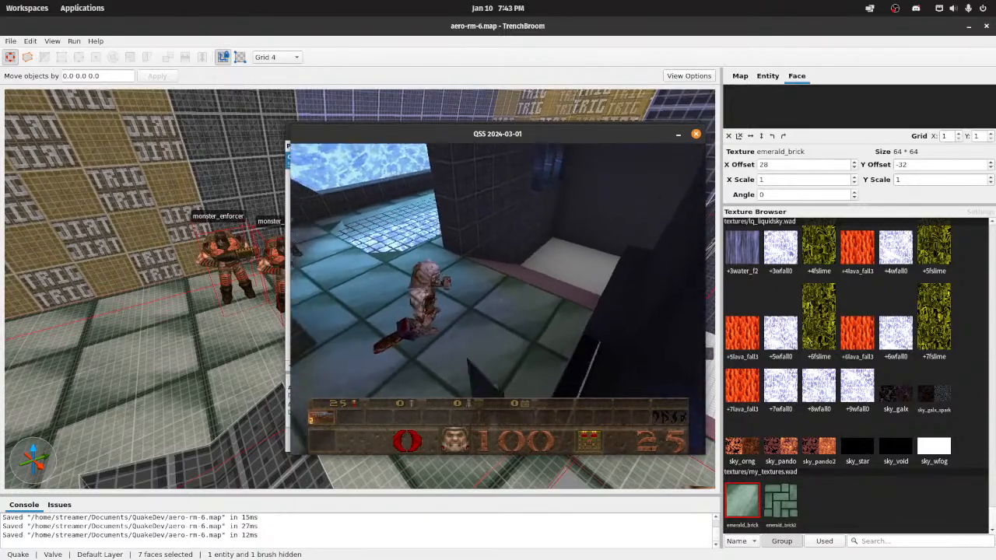
key(w)
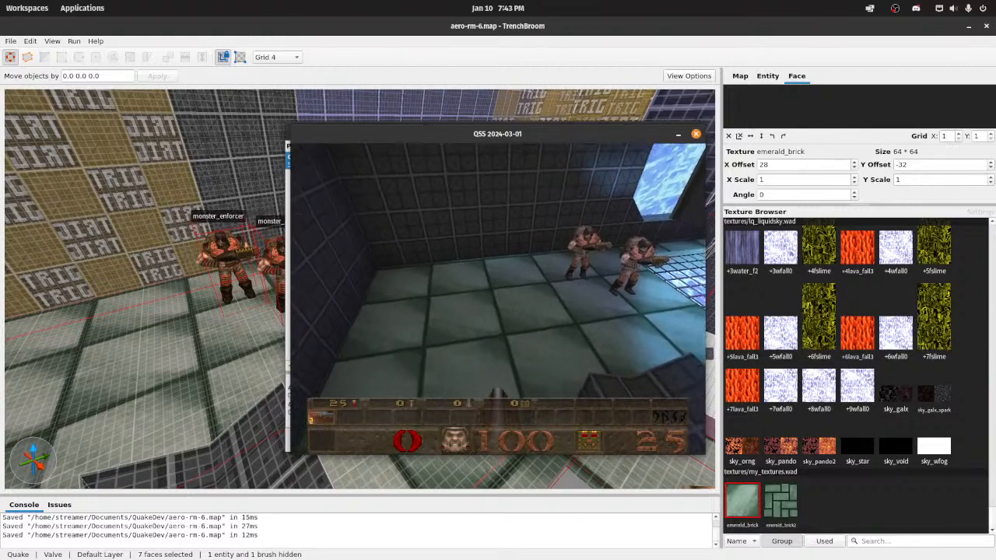
key(a)
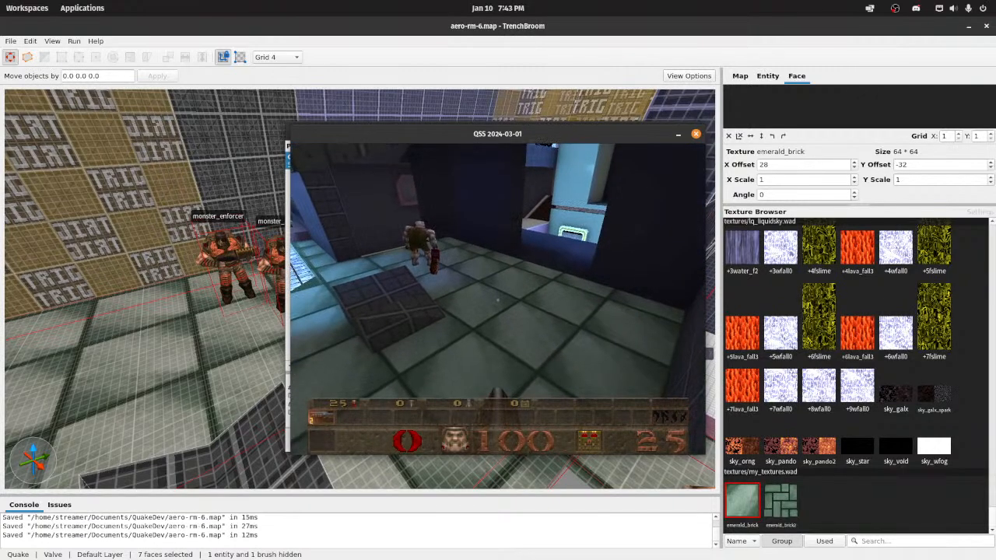
Step: Quit the game and close the Compile dialog
key(Escape)
key(Up)
key(Return)
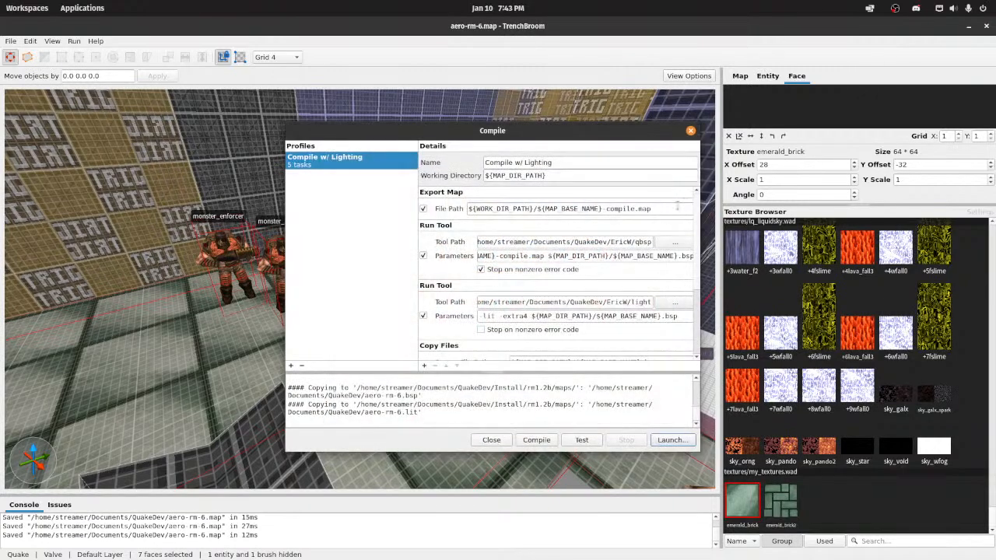
click(491, 440)
Step: Switch to Wally, close the emerald_brick2 image and reopen the my_textures.wad package
mouse_move(529, 550)
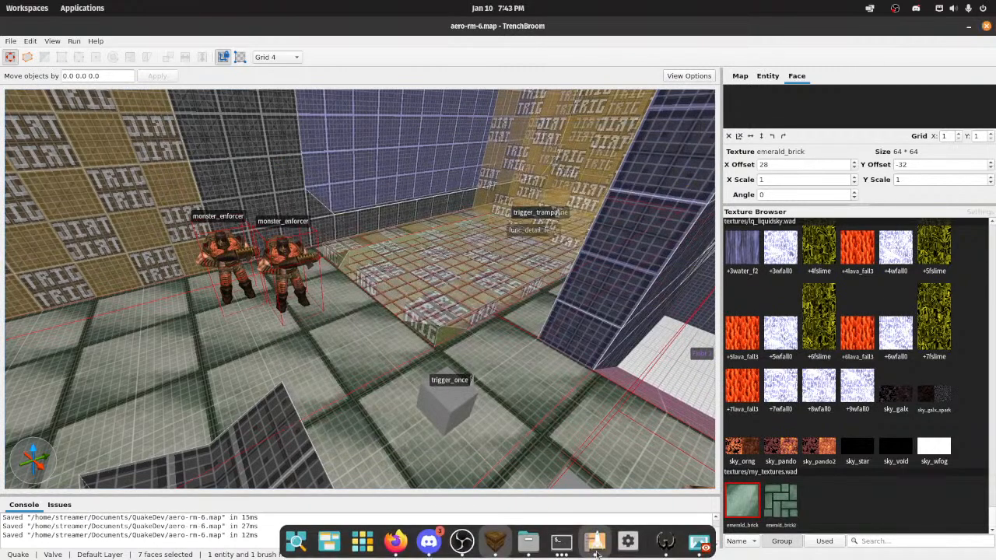
click(665, 541)
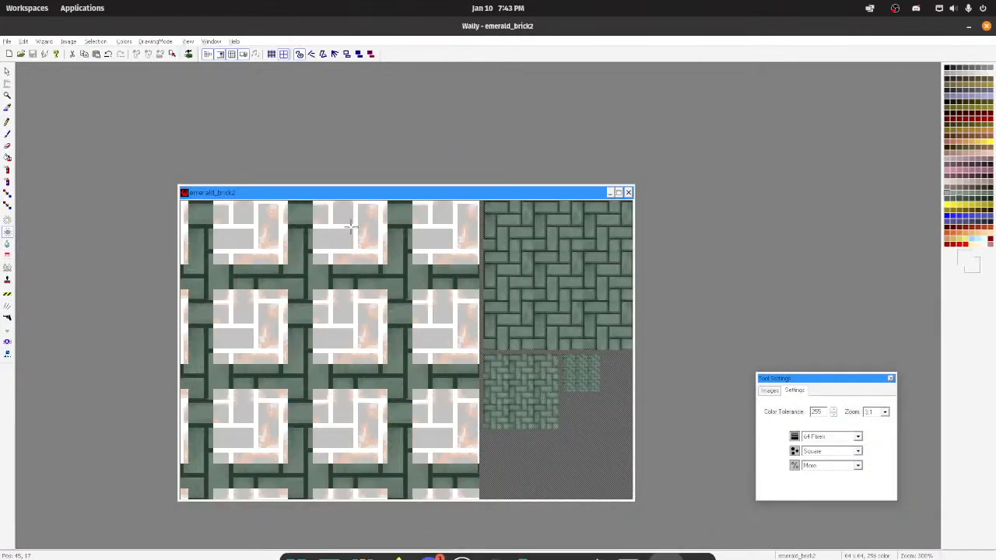
click(627, 192)
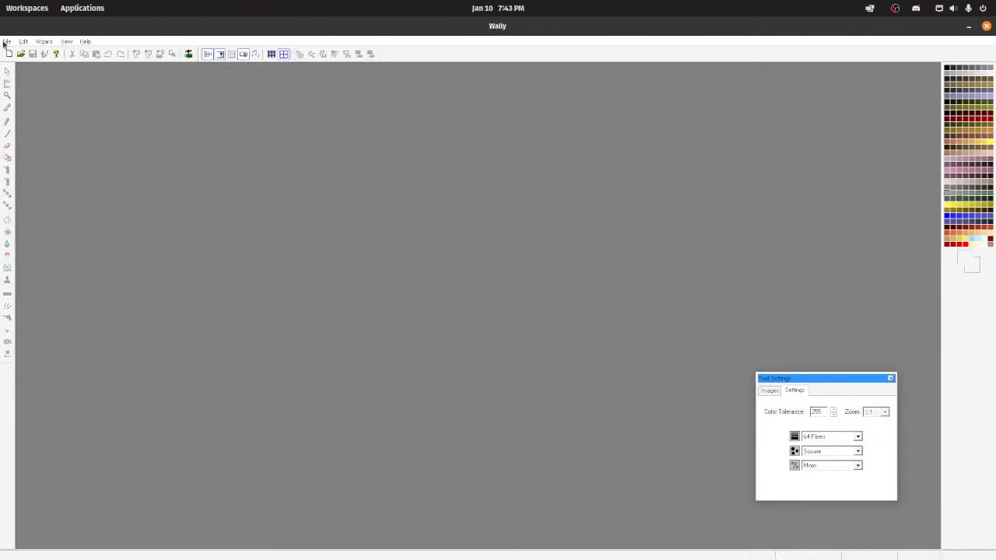
click(5, 41)
click(54, 95)
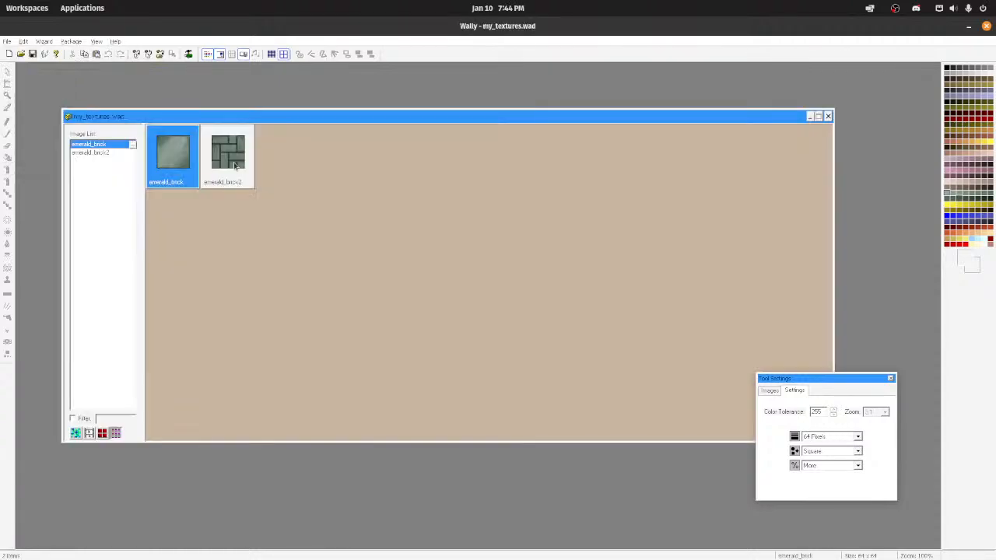
Step: Create a new 128 by 128 image named emerald_brick_2 in my_textures.wad
right_click(165, 168)
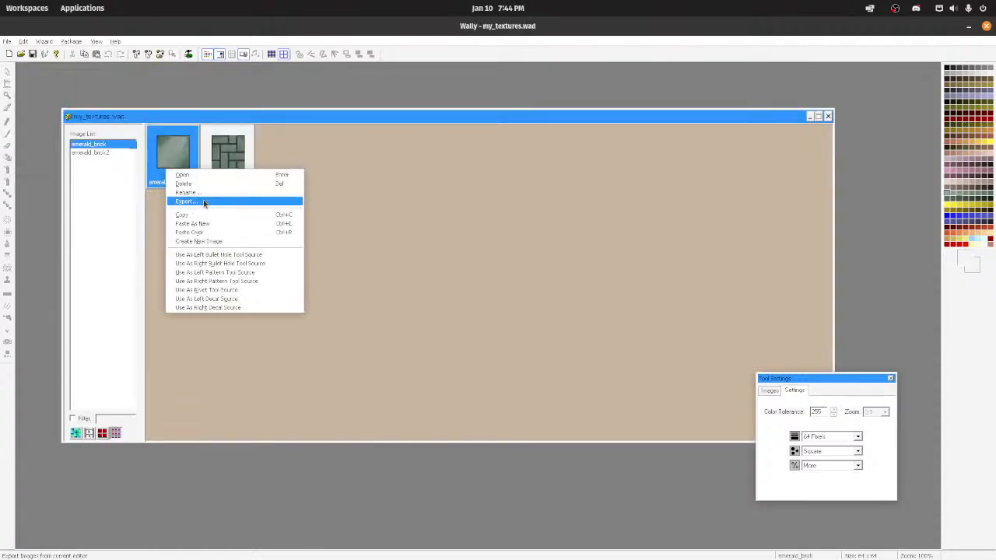
click(209, 242)
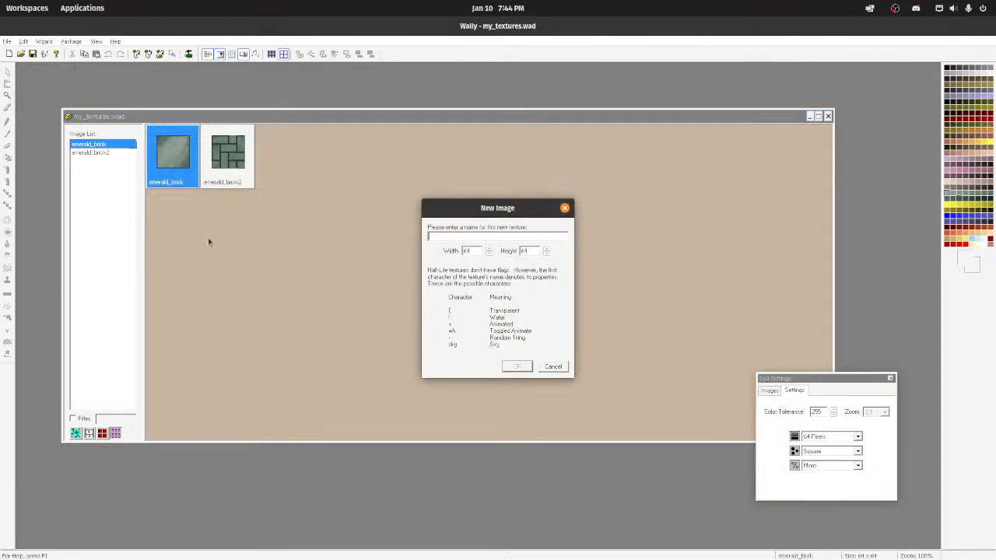
double_click(465, 251)
click(454, 235)
key(Return)
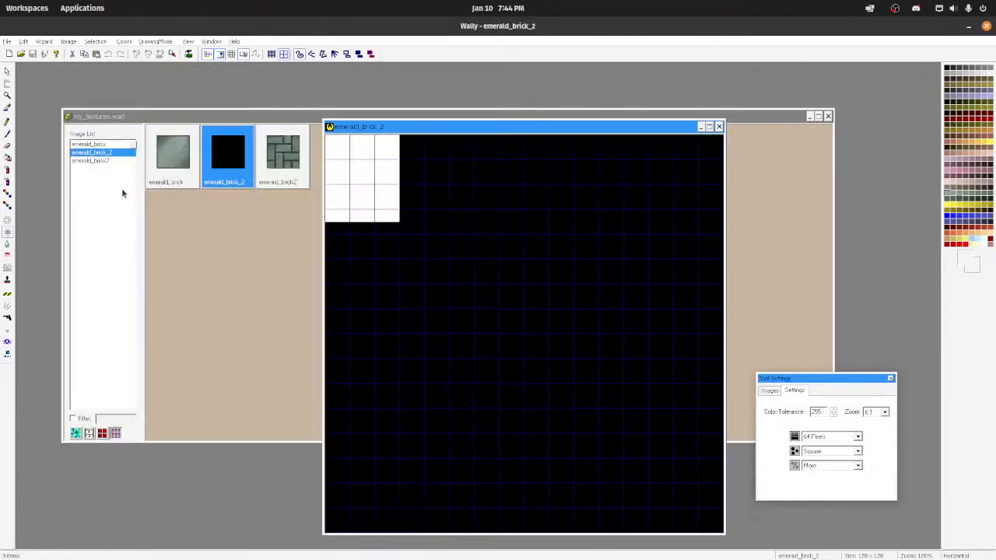
Step: Copy the emerald_brick texture and try to bring it into the blank emerald_brick_2 image
click(172, 150)
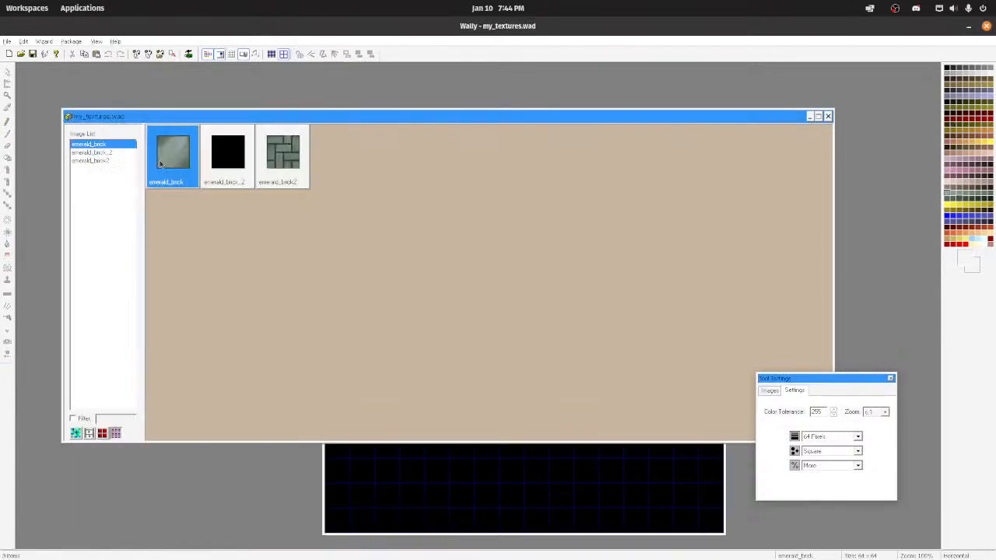
right_click(162, 164)
click(176, 207)
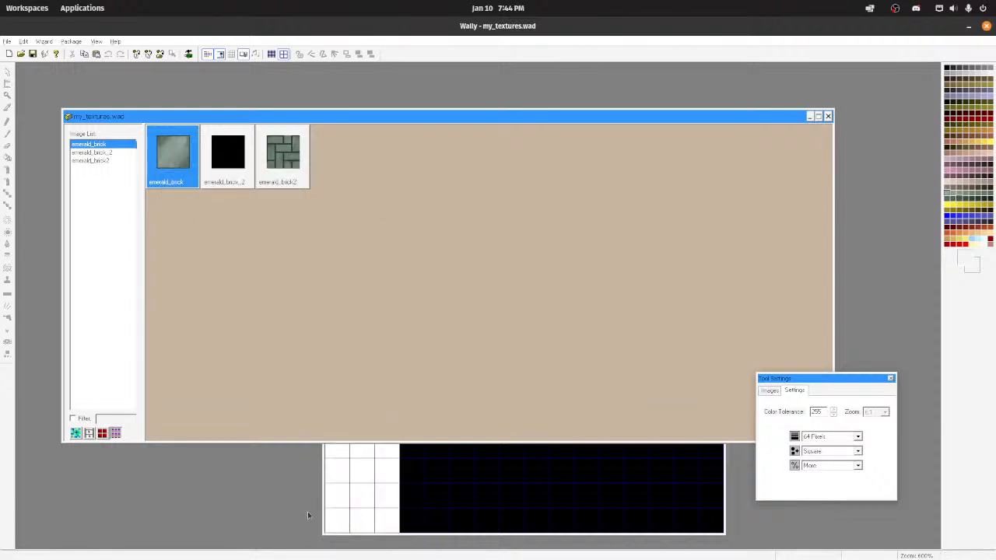
click(322, 502)
key(ctrl+n)
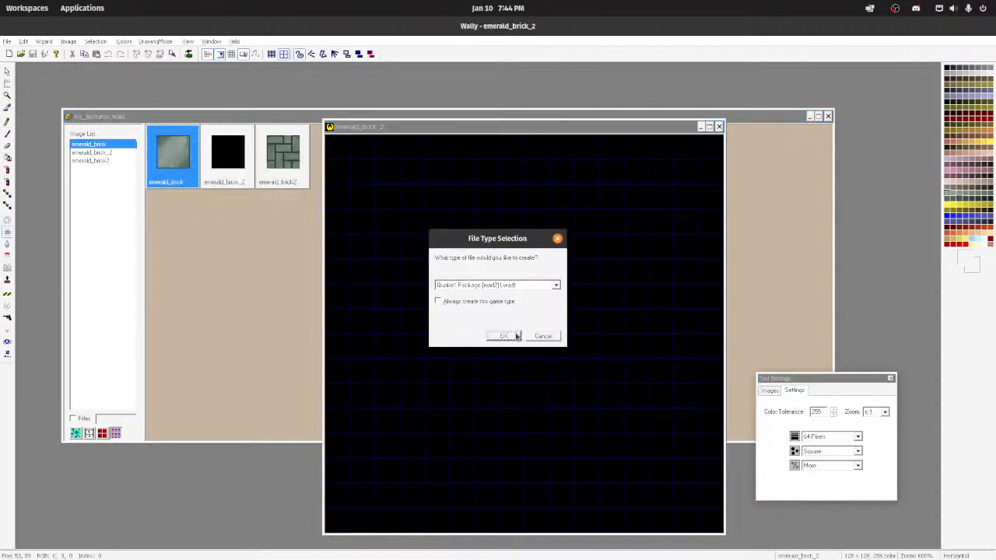
click(554, 339)
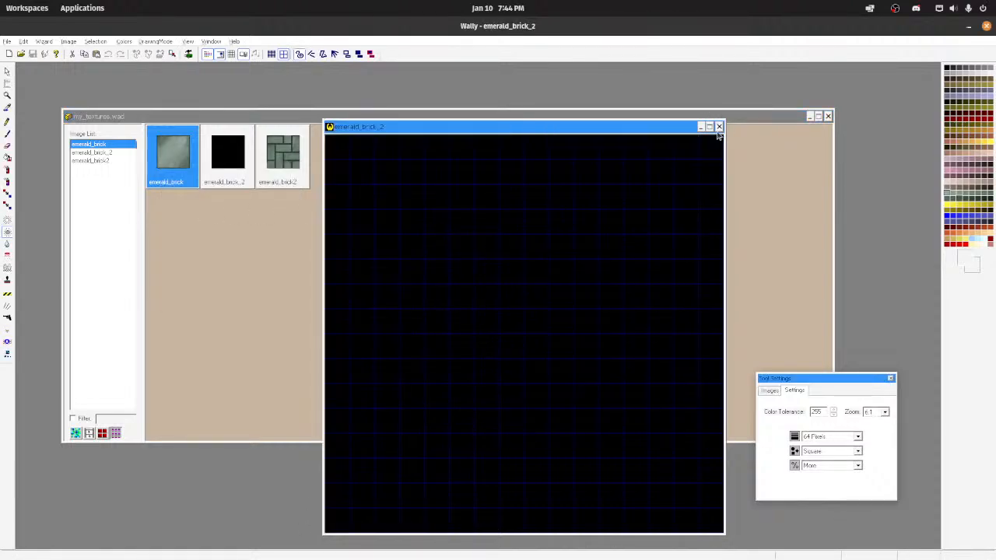
click(399, 195)
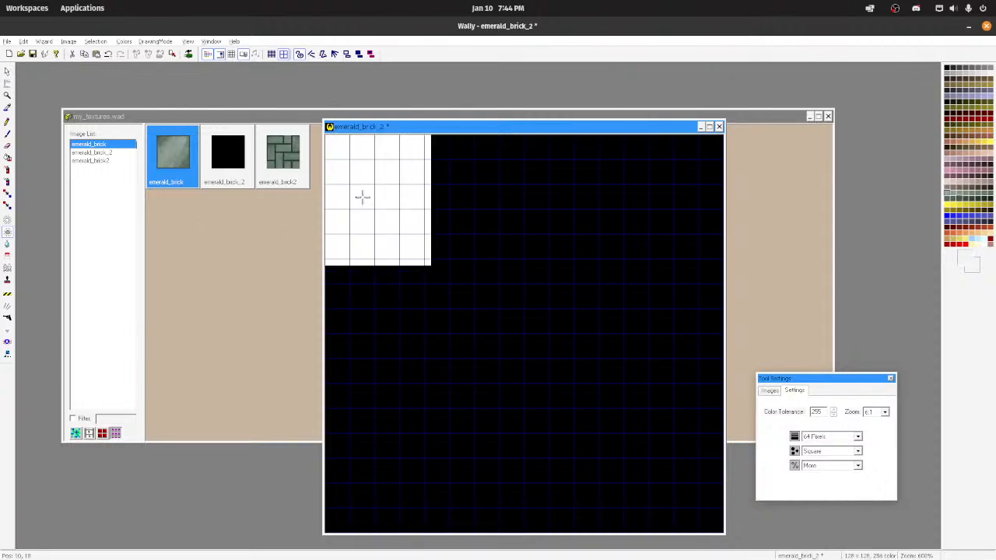
Step: Delete the emerald_brick_2 texture from my_textures.wad
right_click(161, 166)
click(430, 182)
right_click(229, 169)
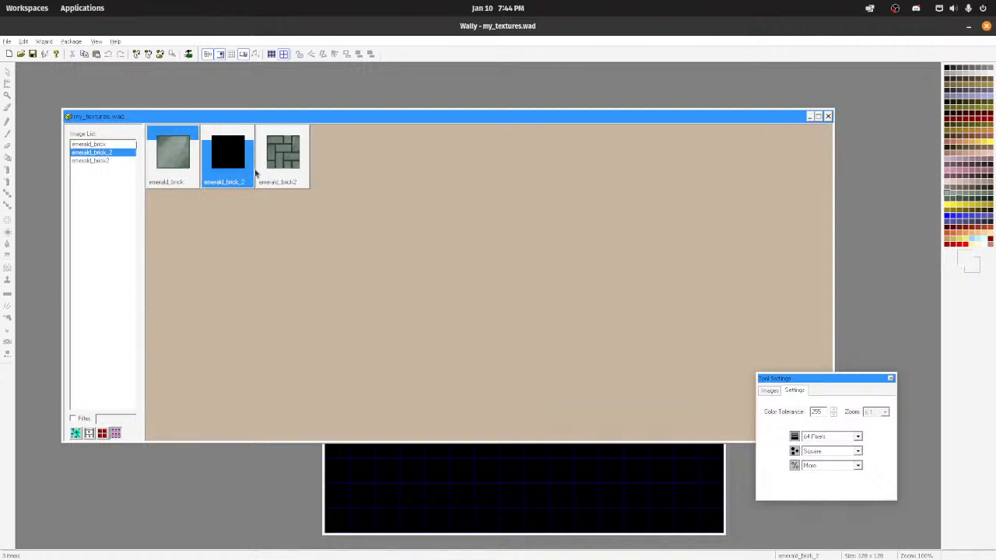
click(247, 183)
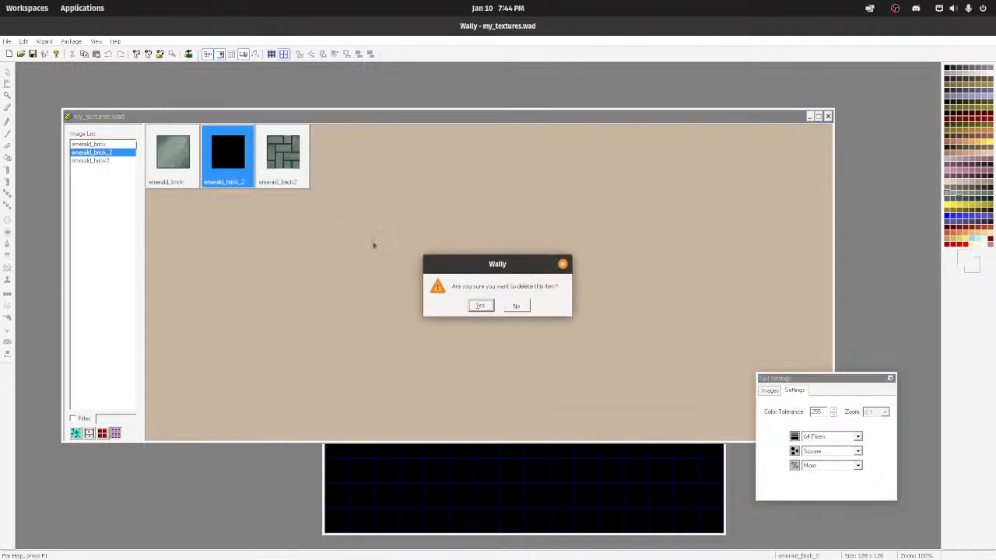
click(480, 306)
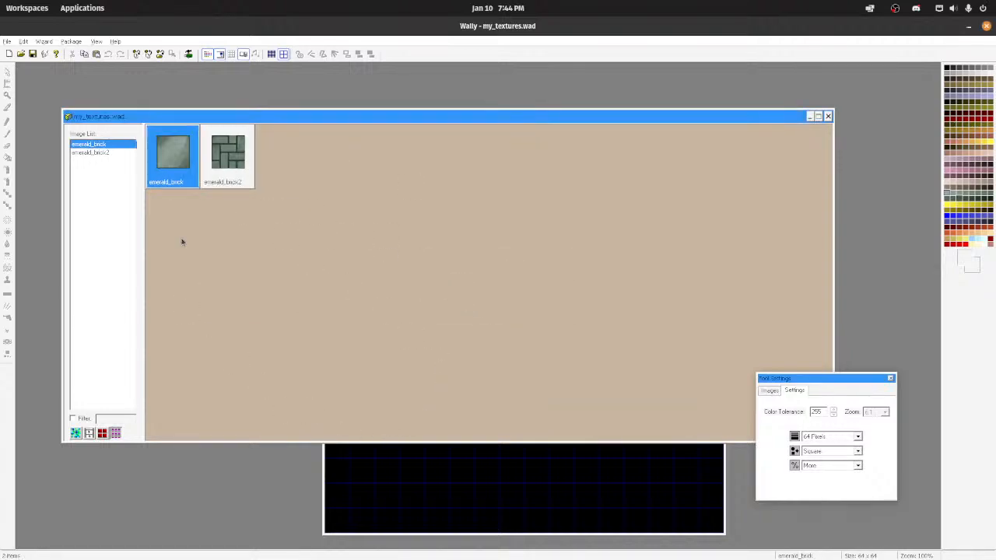
Step: Copy the emerald_brick texture and create a new, separate texture package
right_click(165, 170)
click(164, 146)
key(ctrl+n)
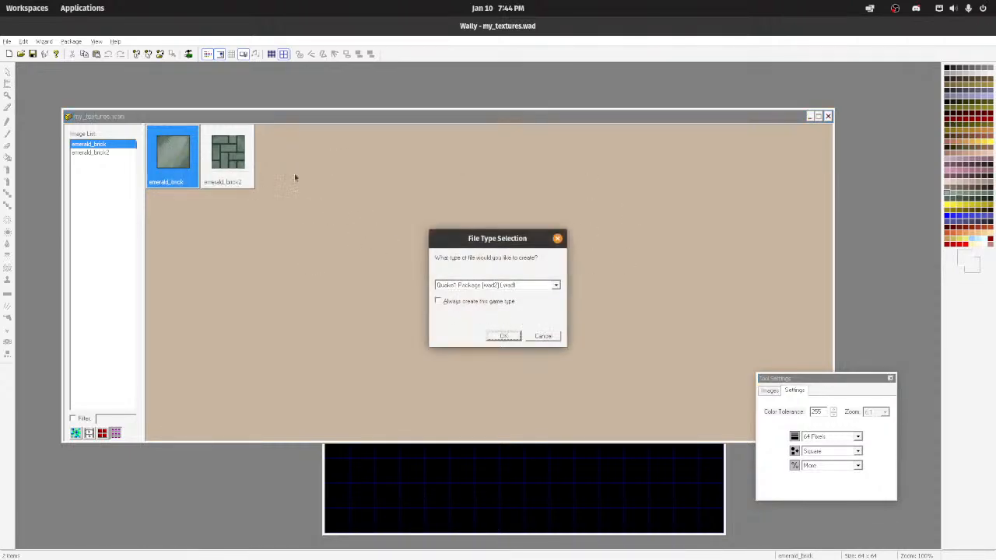
click(556, 285)
click(475, 302)
click(506, 336)
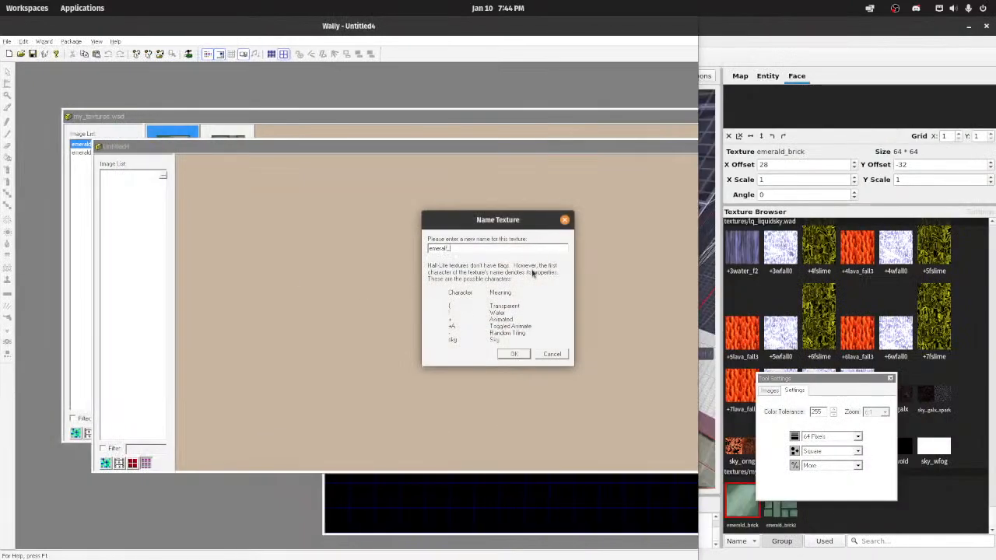
Step: Name the pasted texture emerald_brick3 in the new package and reposition its image window for editing
text(brick)
key(Return)
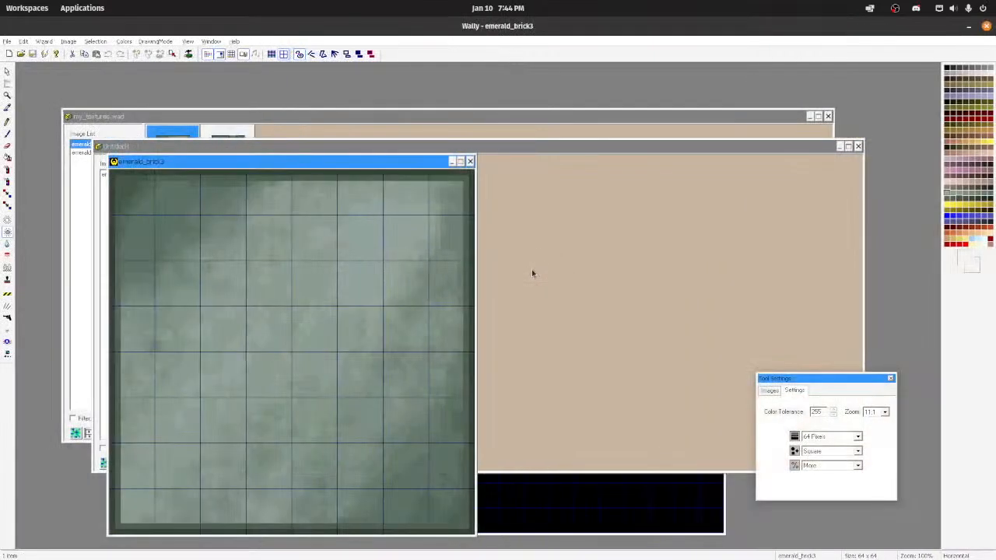
drag(350, 162, 392, 94)
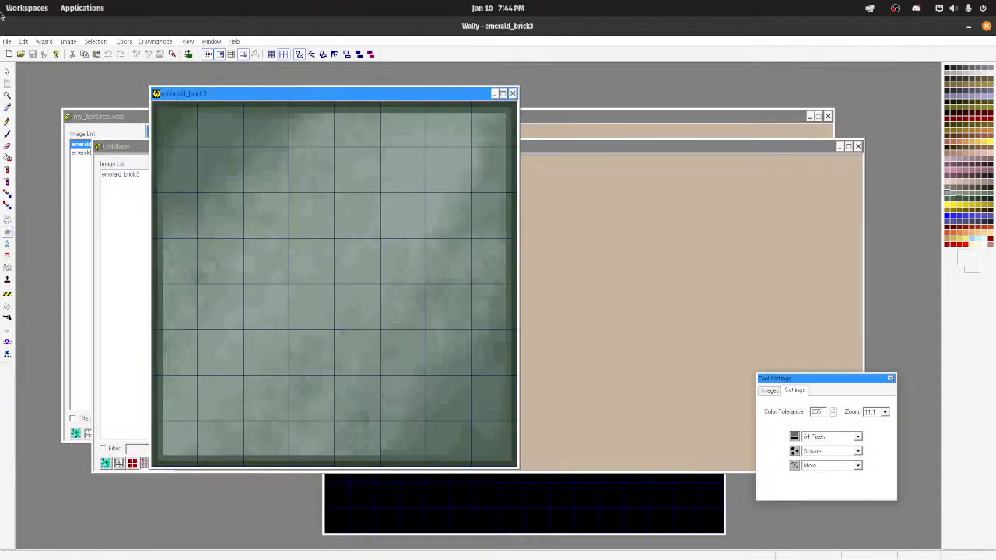
Step: Enlarge the canvas of emerald_brick3 to 128 x 128 pixels, leaving the image uncentered
click(24, 41)
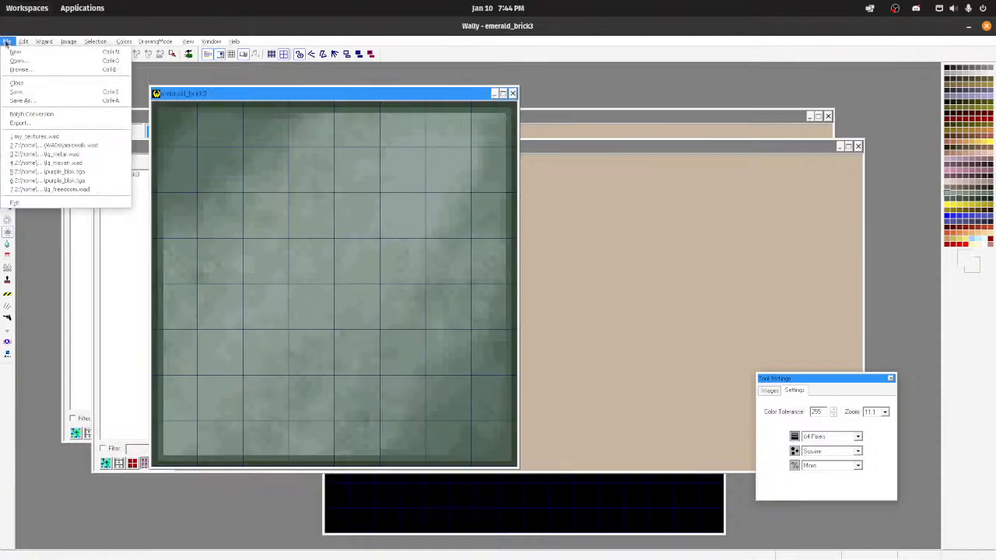
mouse_move(61, 44)
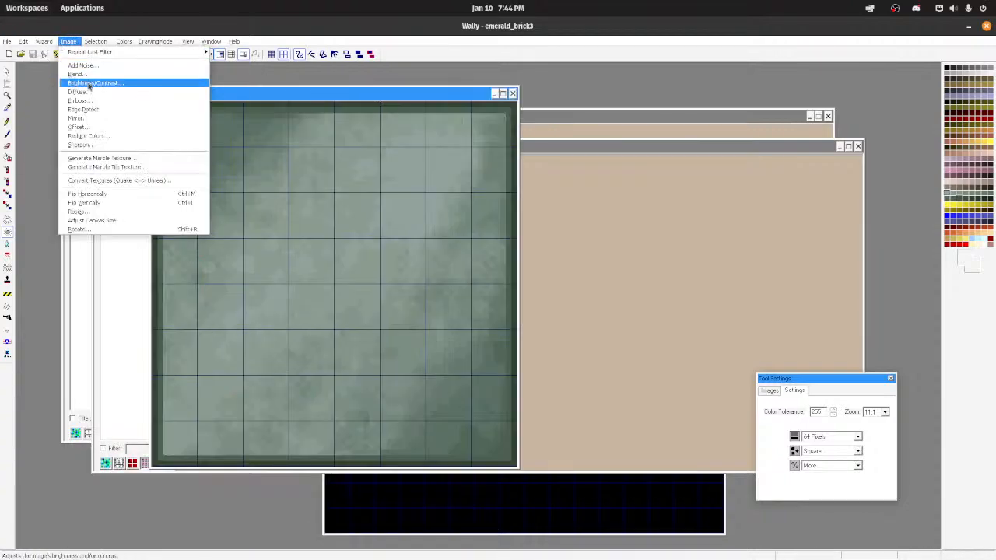
click(117, 220)
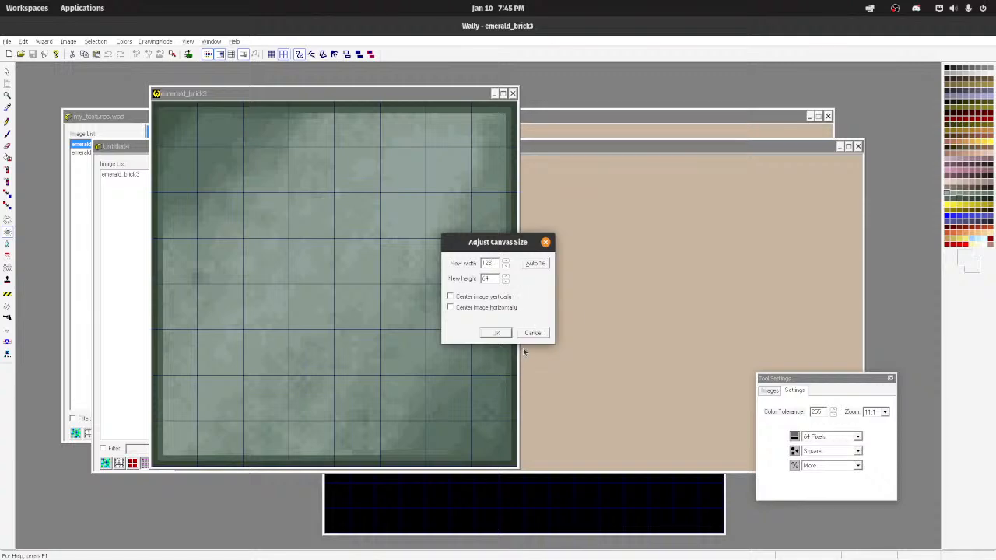
key(Tab)
click(496, 332)
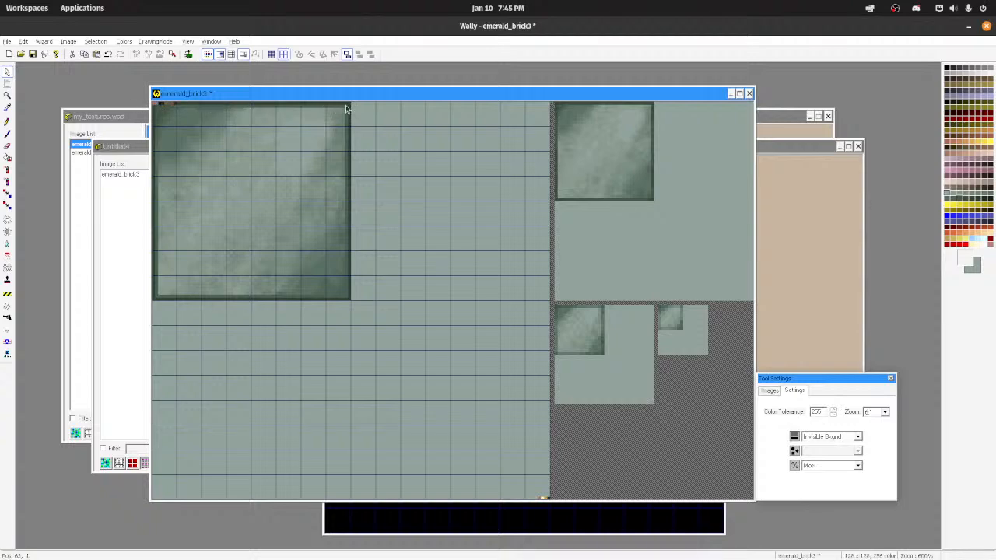
Step: Try to select the original brick area on the enlarged emerald_brick3 canvas
drag(350, 105, 199, 235)
drag(181, 253, 148, 302)
click(351, 106)
key(ctrl+n)
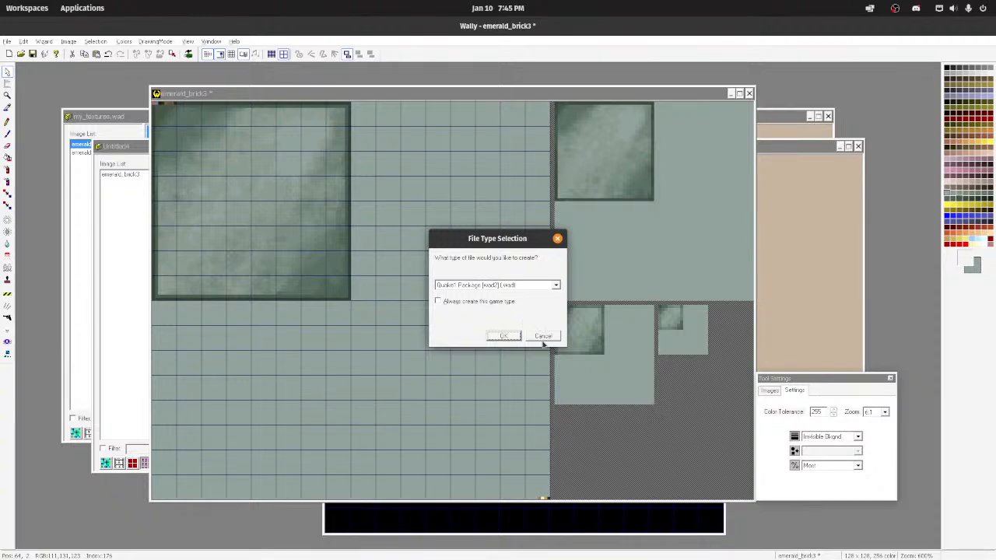
click(543, 287)
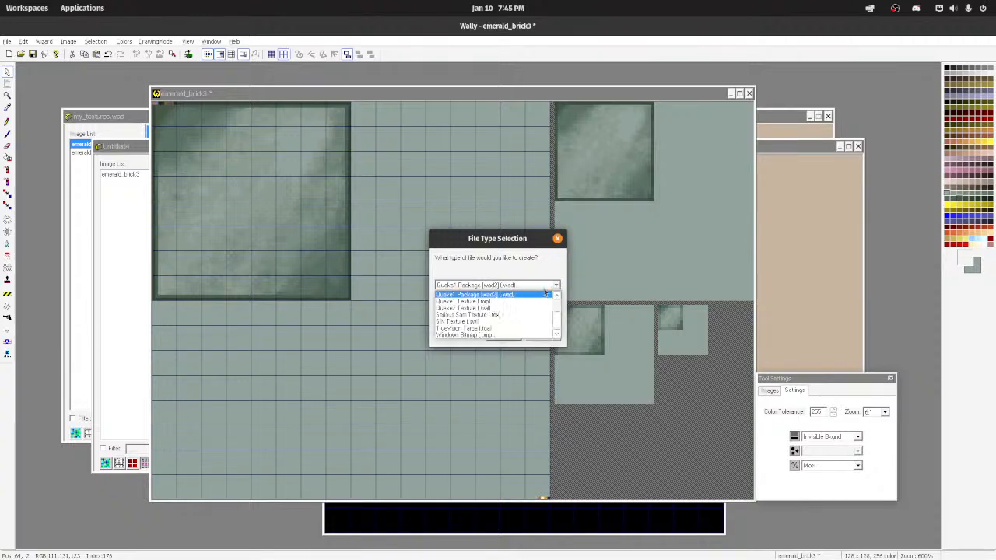
click(557, 238)
Step: Try cloning the brick into the blank area beside it with the 64-pixel square clone brush, and undo the strokes
click(7, 280)
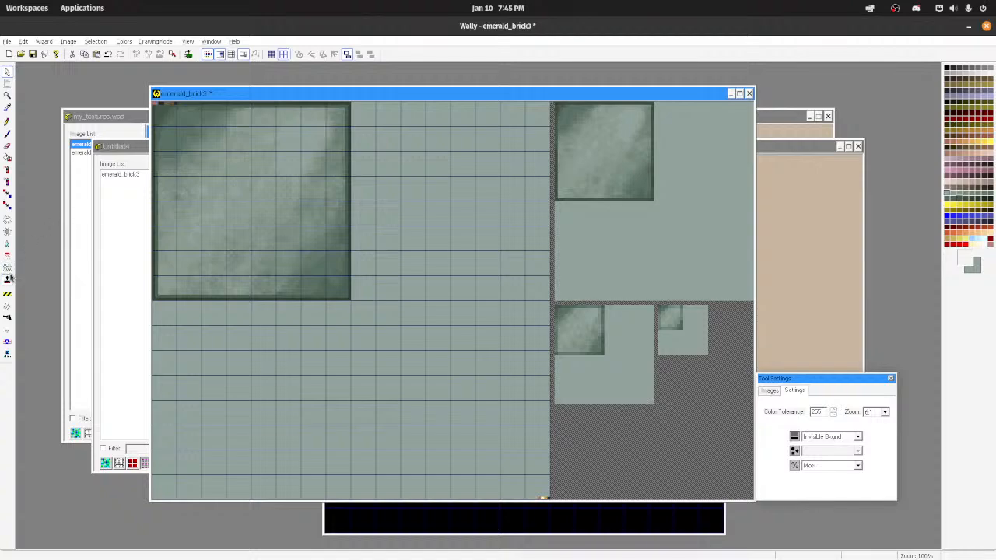
click(227, 178)
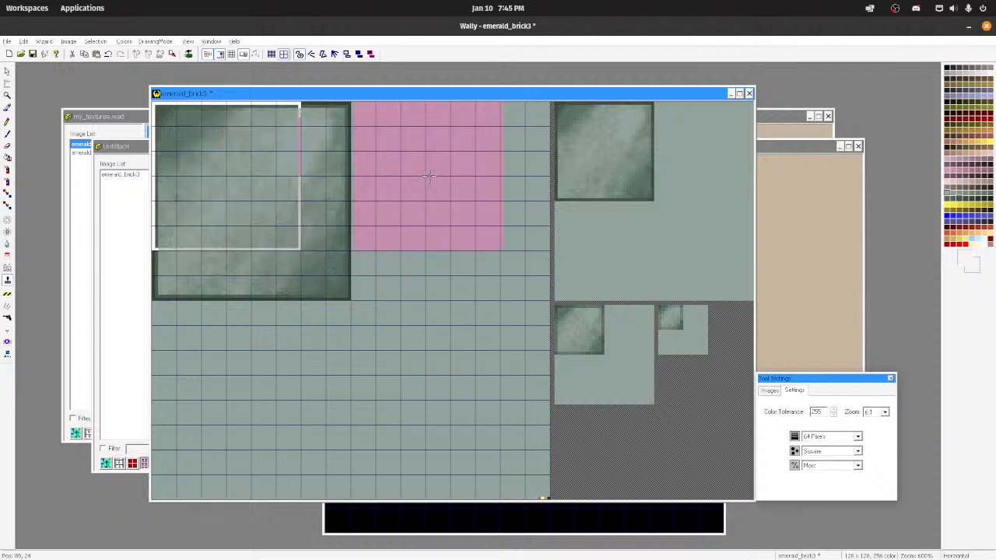
mouse_move(429, 175)
mouse_down()
mouse_move(471, 221)
mouse_move(430, 247)
mouse_up()
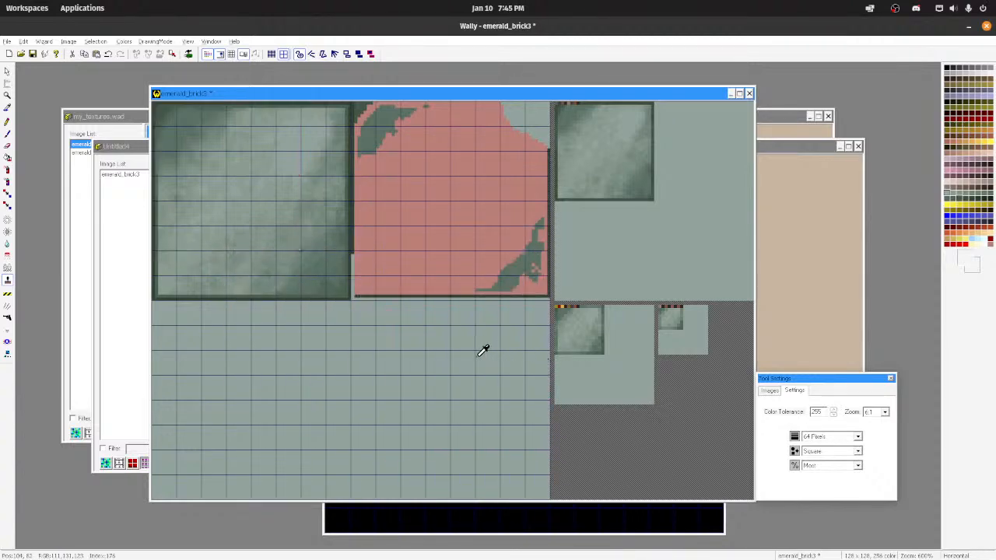
key(ctrl+z)
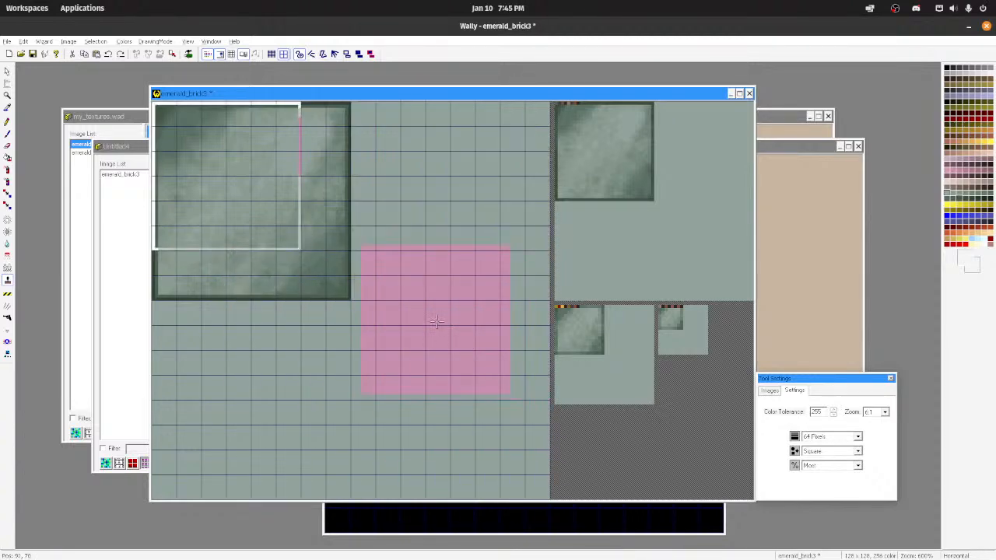
Step: Close the emerald_brick3 image without saving its changes and close the untitled texture package
click(748, 94)
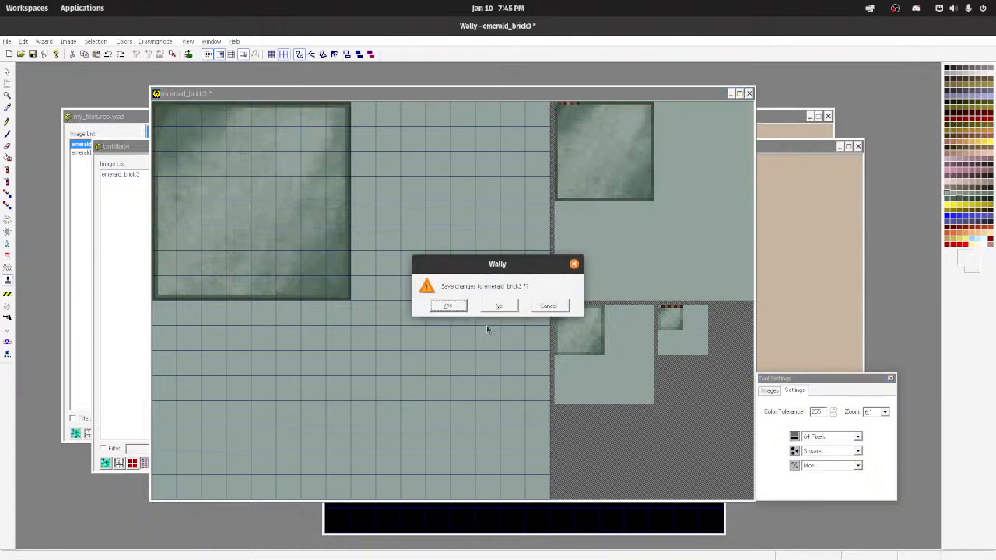
click(498, 307)
click(501, 308)
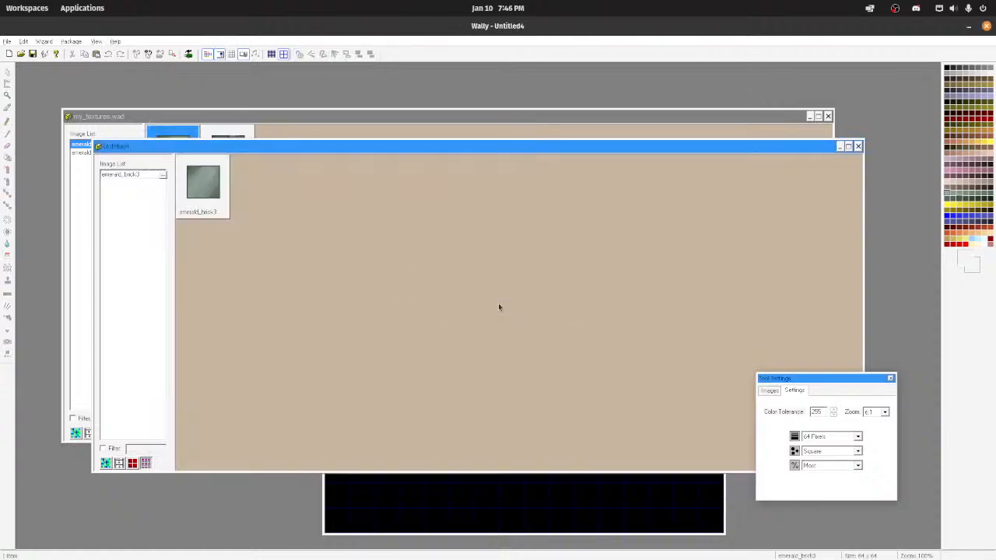
click(858, 147)
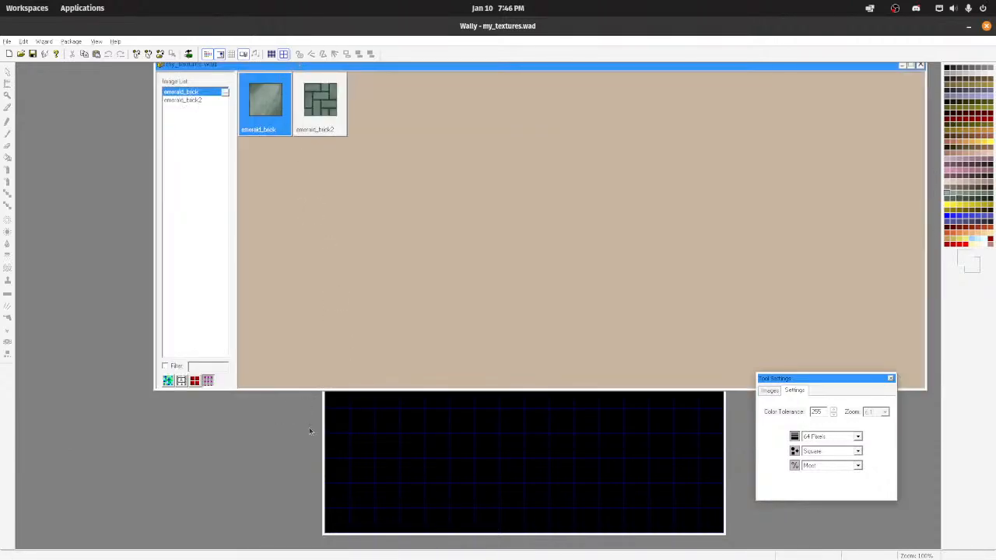
Step: Bring the blank emerald_brick_2 image to the front and maximize the application window again
click(332, 414)
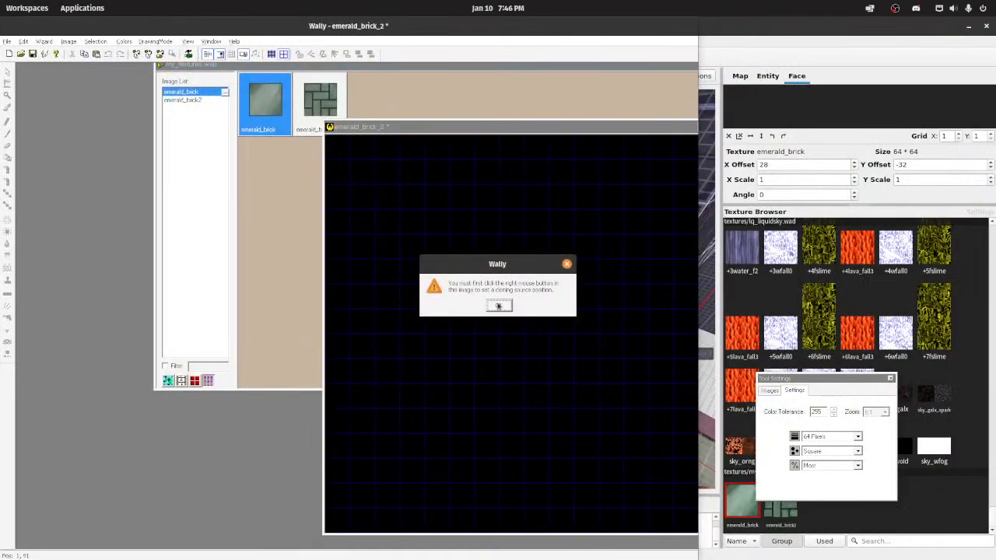
click(499, 305)
double_click(350, 26)
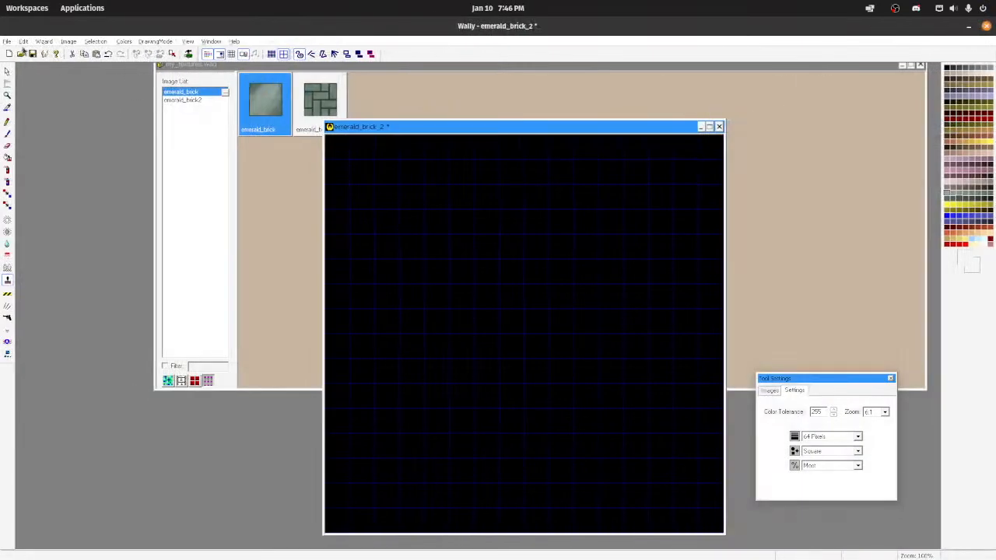
Step: Open the recent aerowalk.wad package and view its sfloor4_1 texture in an image window
click(6, 41)
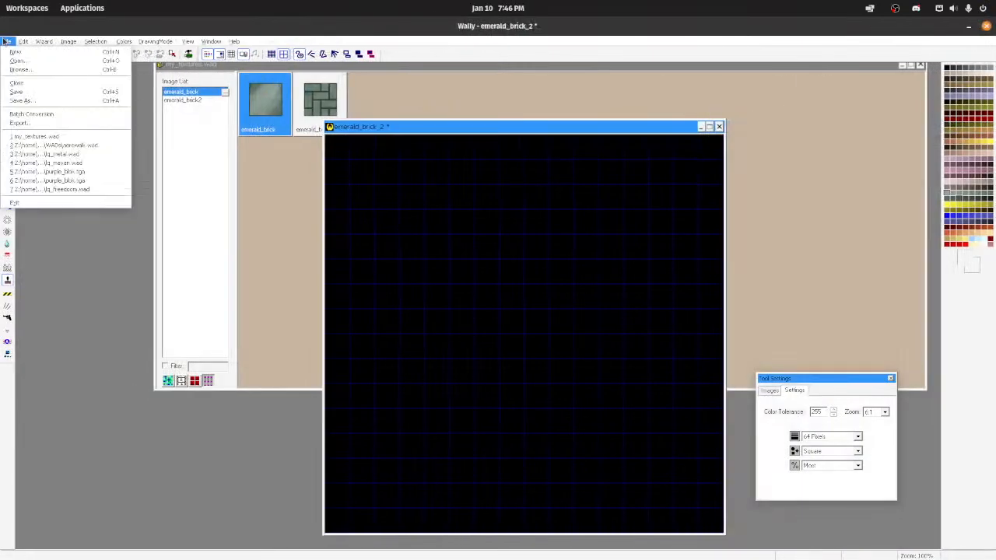
click(46, 146)
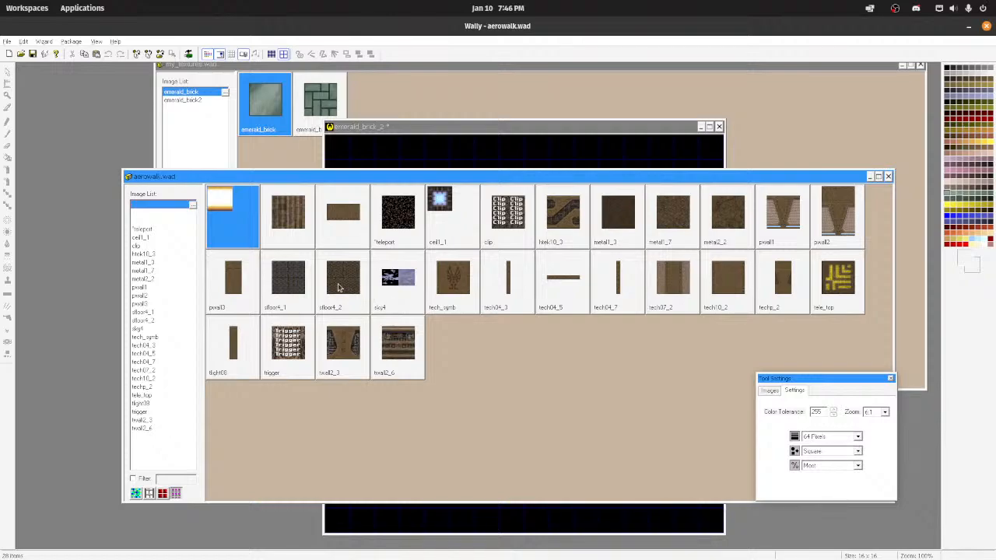
click(294, 278)
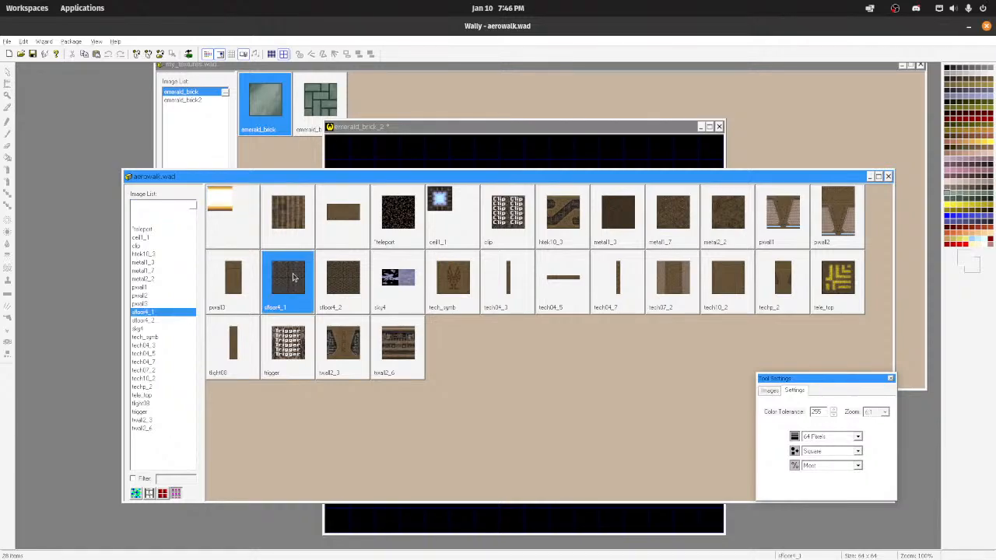
double_click(293, 278)
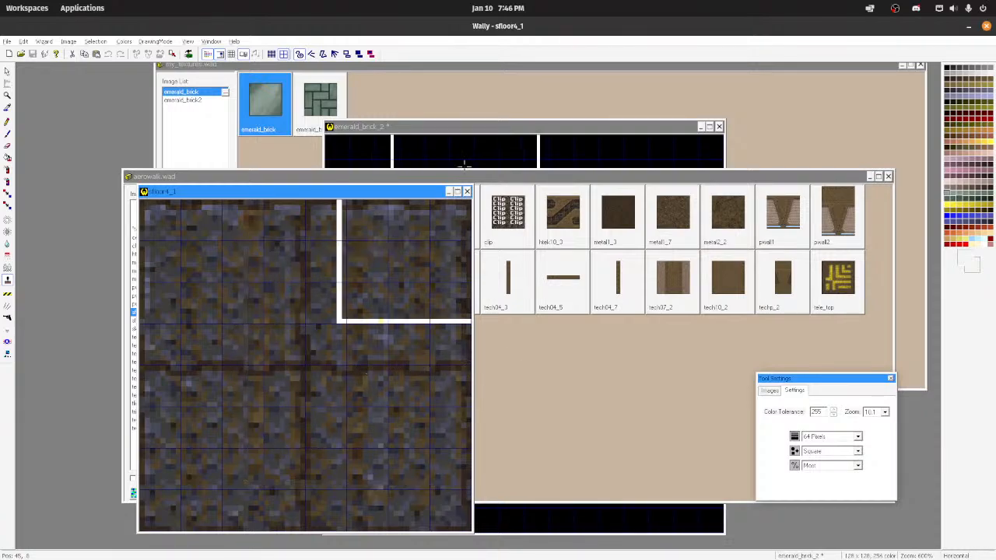
Step: Bring up the terminal windows and close the one that has no running process
mouse_move(362, 549)
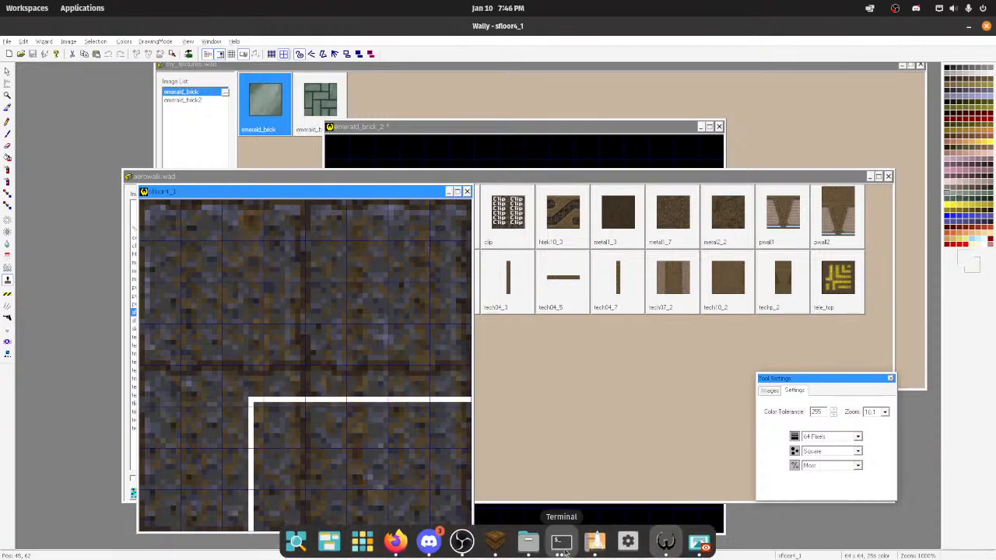
click(562, 542)
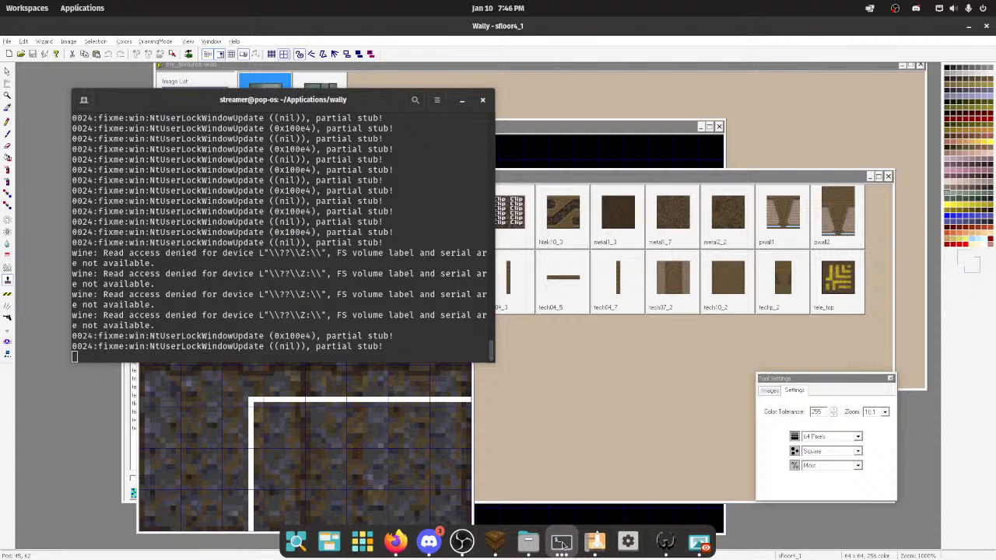
click(562, 542)
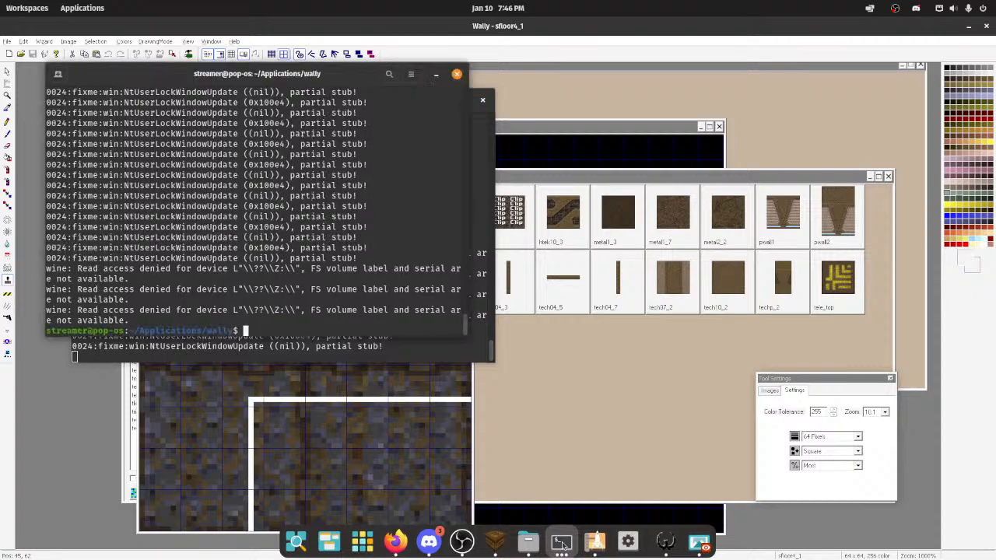
click(456, 75)
click(482, 100)
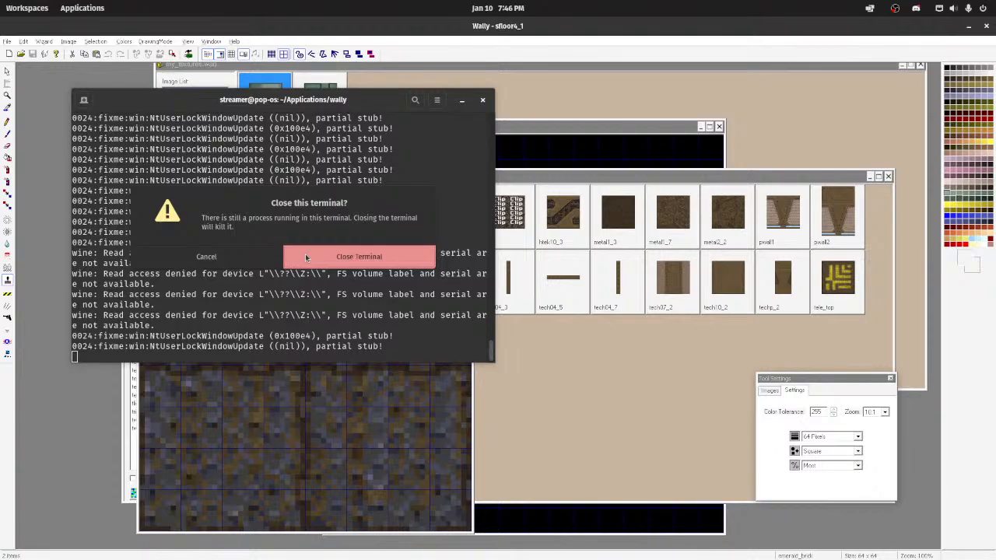
click(266, 257)
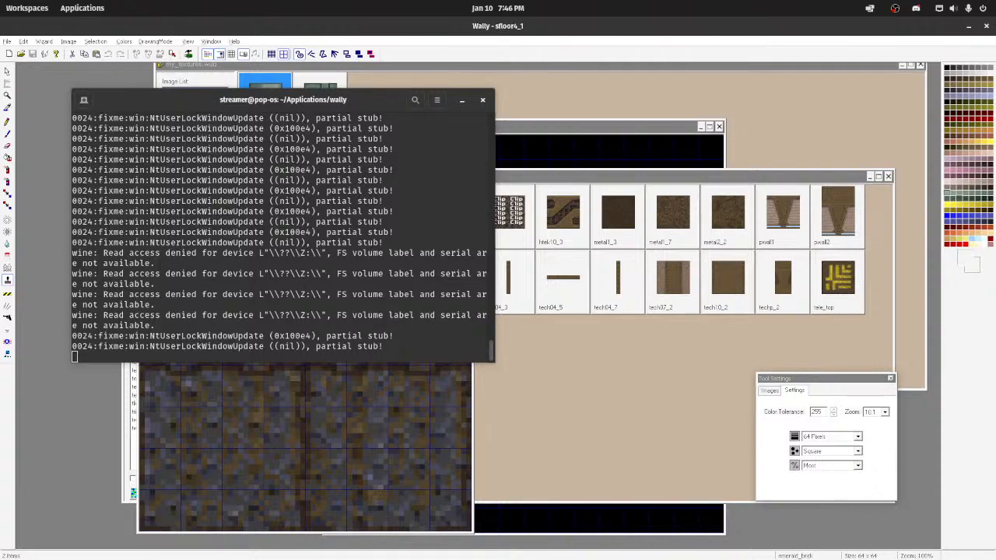
click(482, 100)
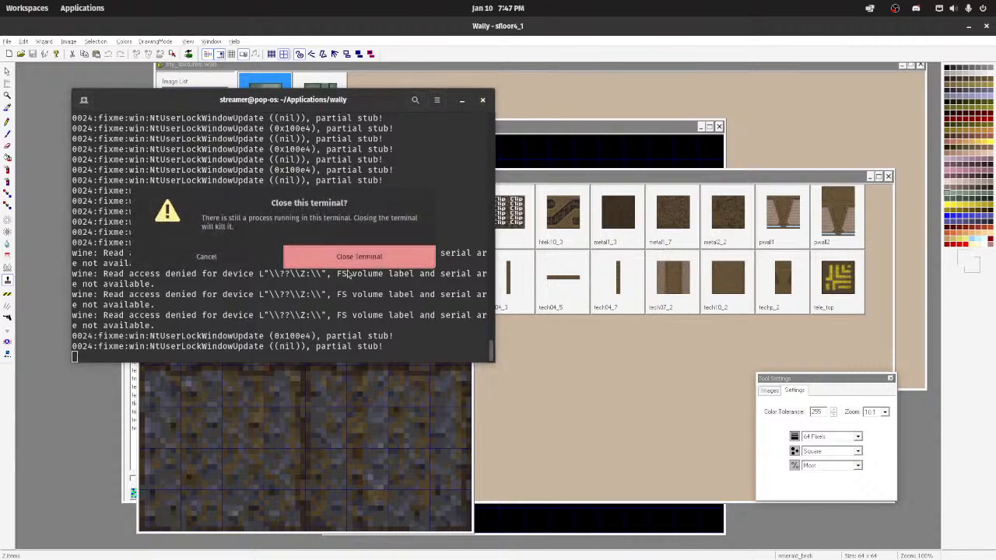
click(251, 262)
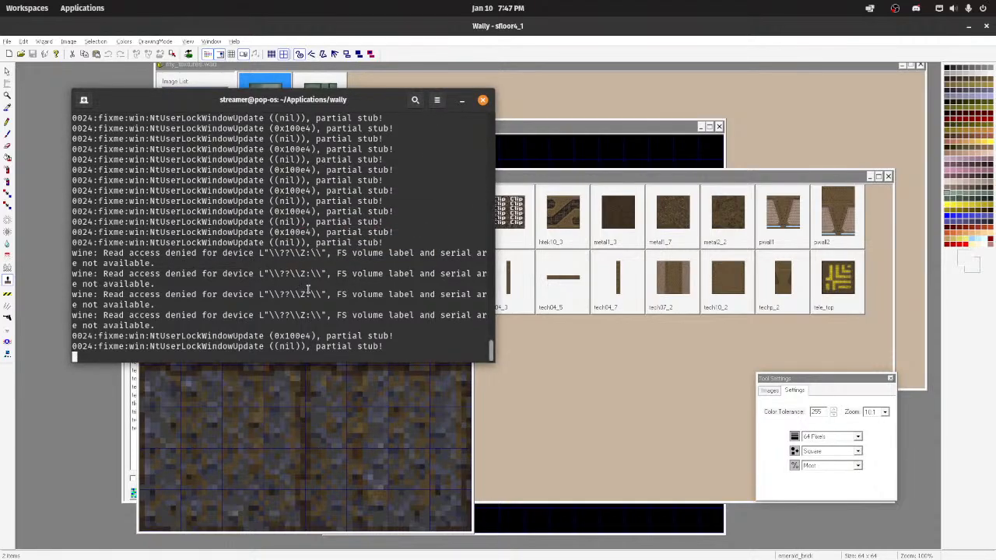
Step: Return to Wally and close the sfloor4_1 image and the aerowalk.wad package
click(581, 180)
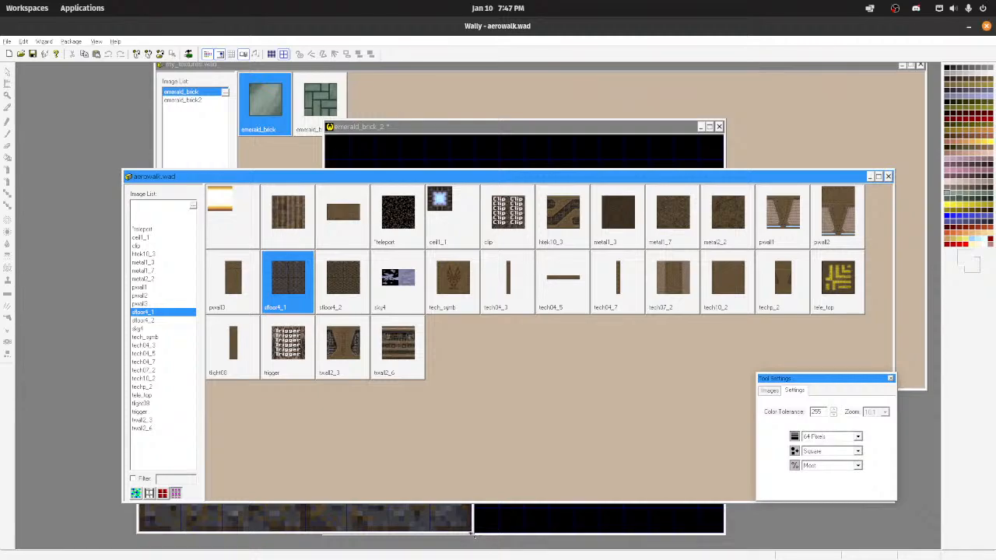
click(471, 533)
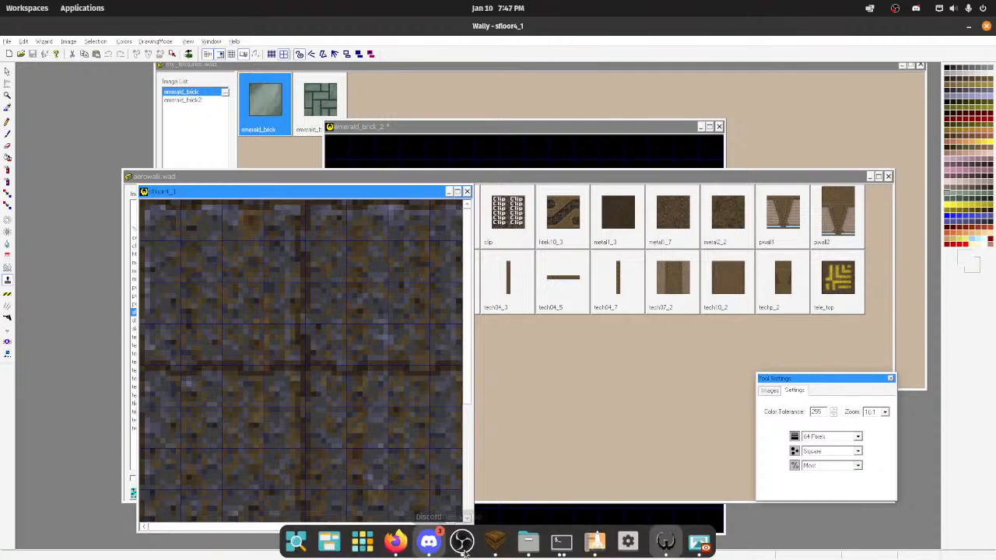
click(466, 191)
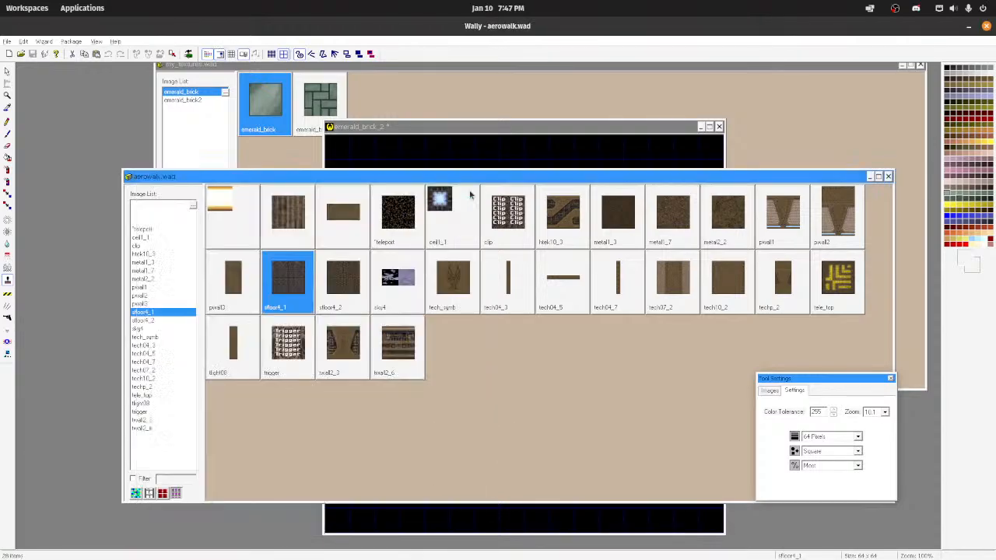
click(888, 176)
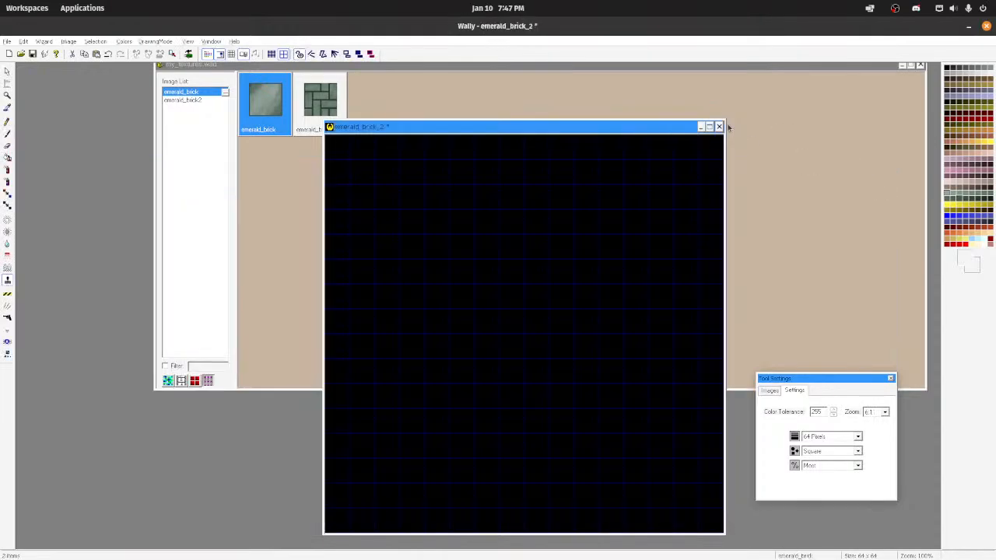
Step: Close emerald_brick_2 without saving and maximize the my_textures.wad package window
click(719, 126)
click(500, 305)
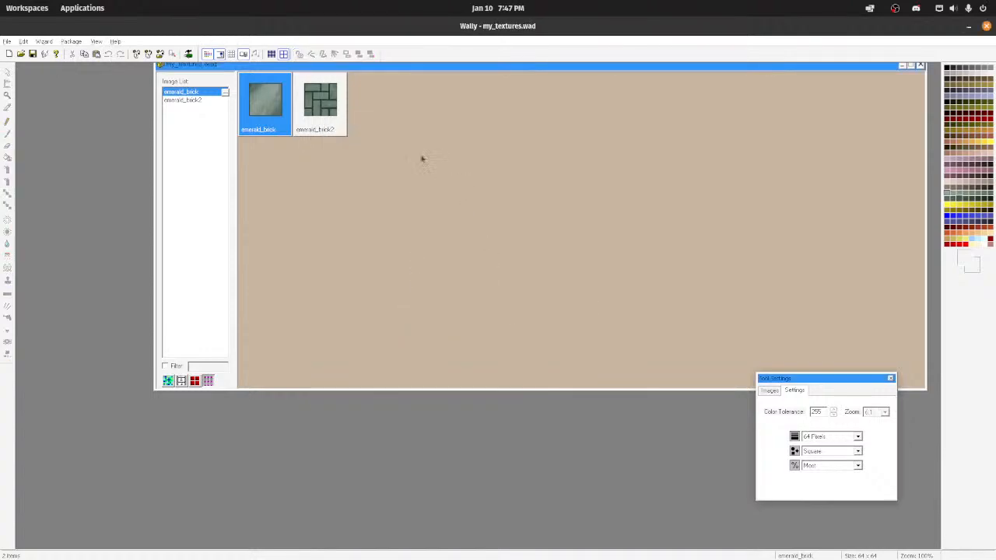
double_click(326, 68)
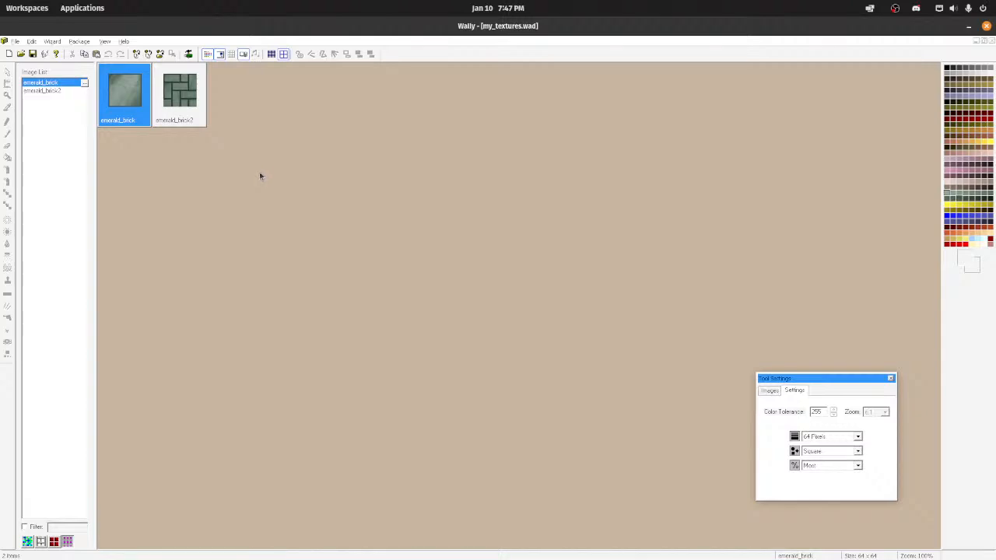
Step: Locate emerald_brick2.bmp in the my_textures folder, then return to Wally and select the emerald_brick2 texture in the package
mouse_move(498, 554)
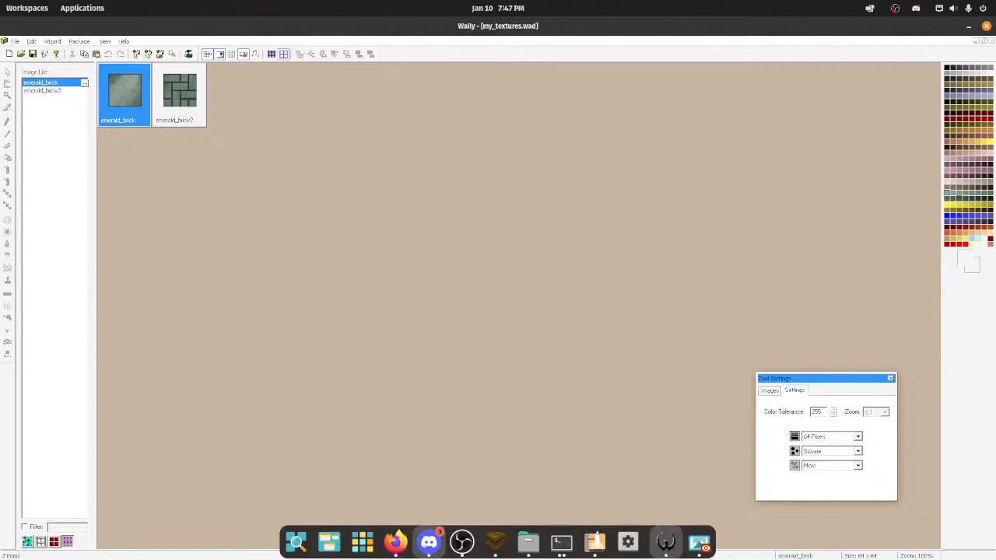
click(513, 551)
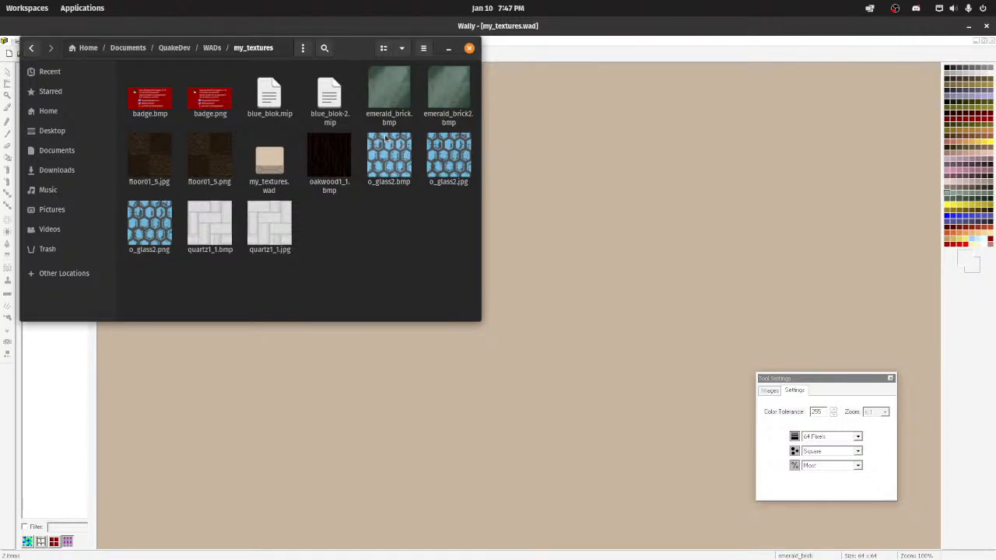
click(449, 89)
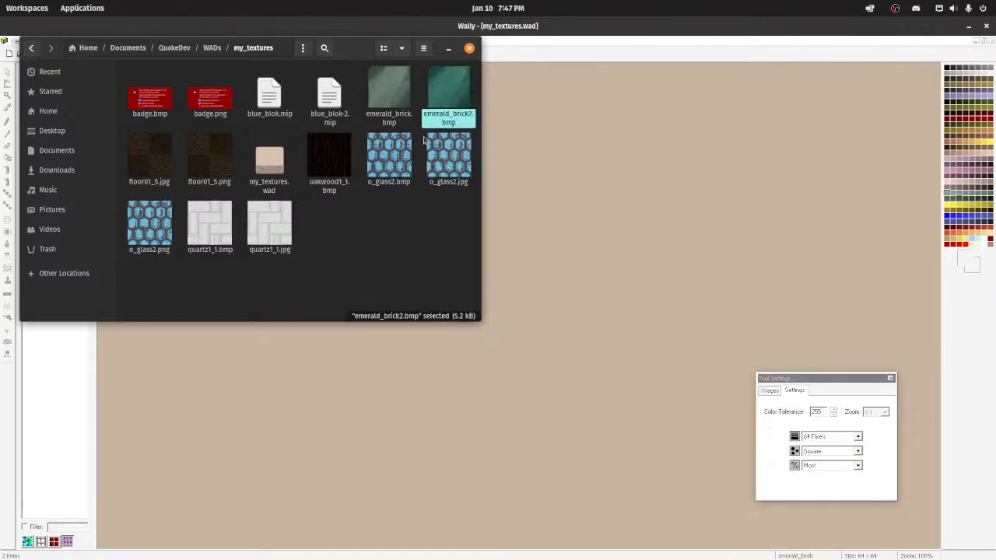
click(449, 49)
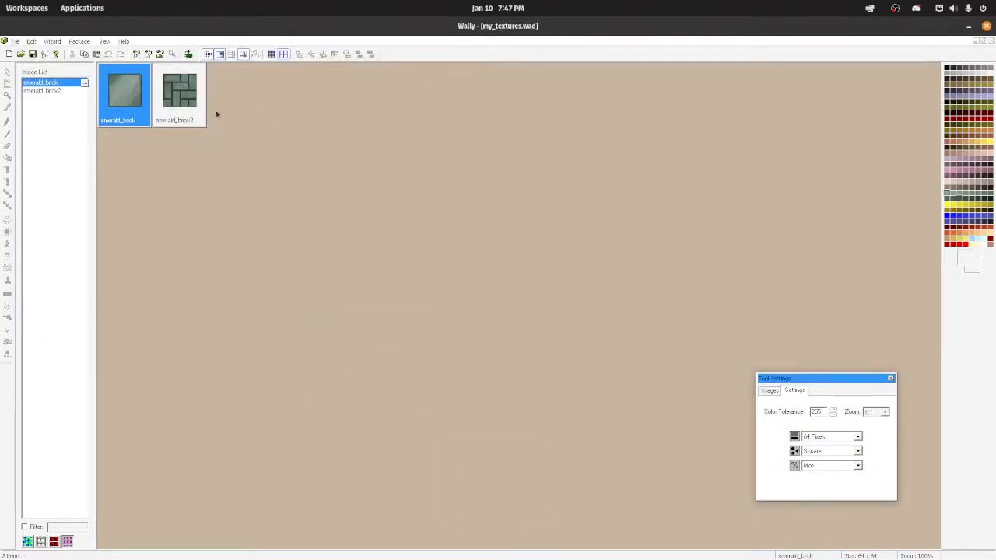
click(183, 117)
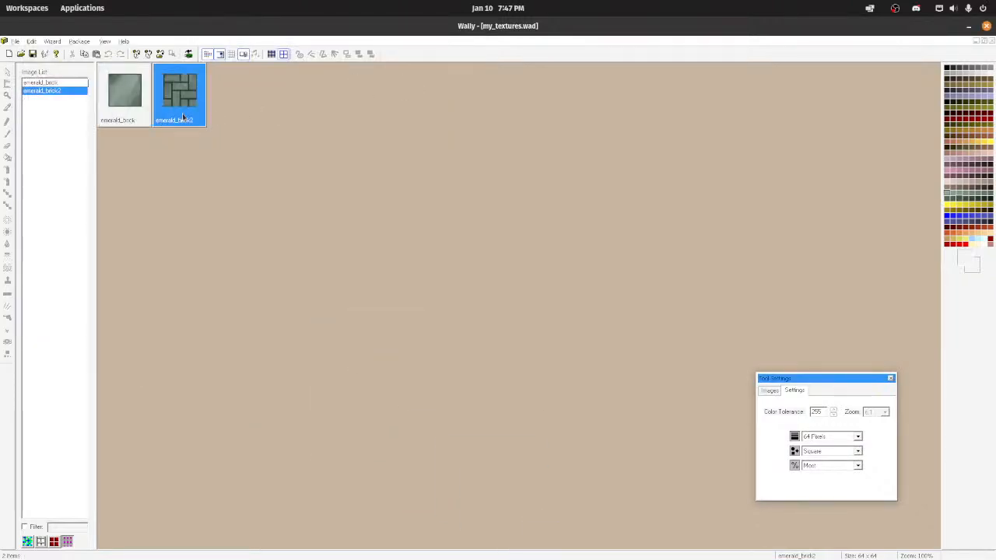
Step: Switch to TrenchBroom and launch the compiled aero-rm-6 map in the Quakespasm-Spiked engine
mouse_move(531, 557)
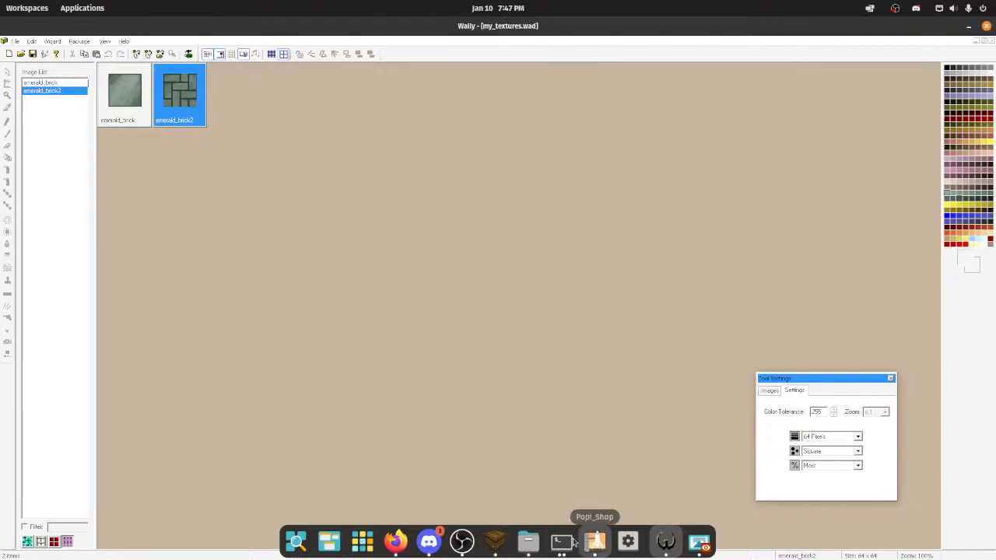
right_click(479, 546)
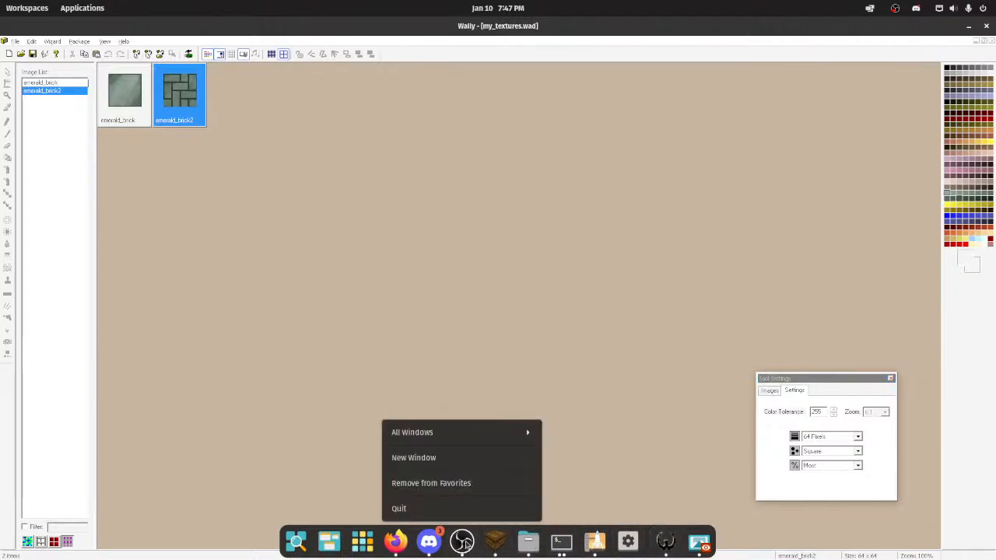
click(494, 542)
right_drag(368, 289, 214, 286)
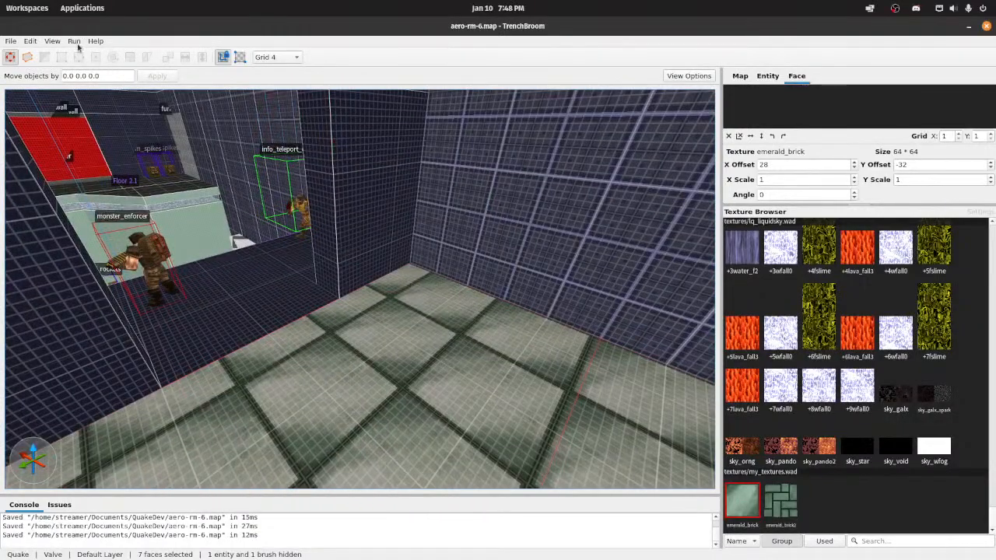
click(74, 41)
click(85, 49)
click(672, 439)
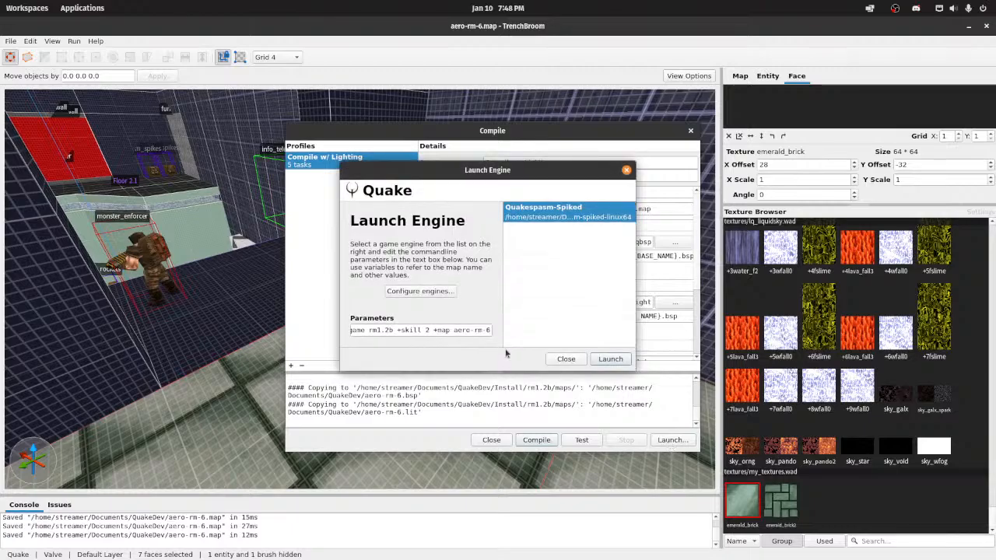
click(610, 359)
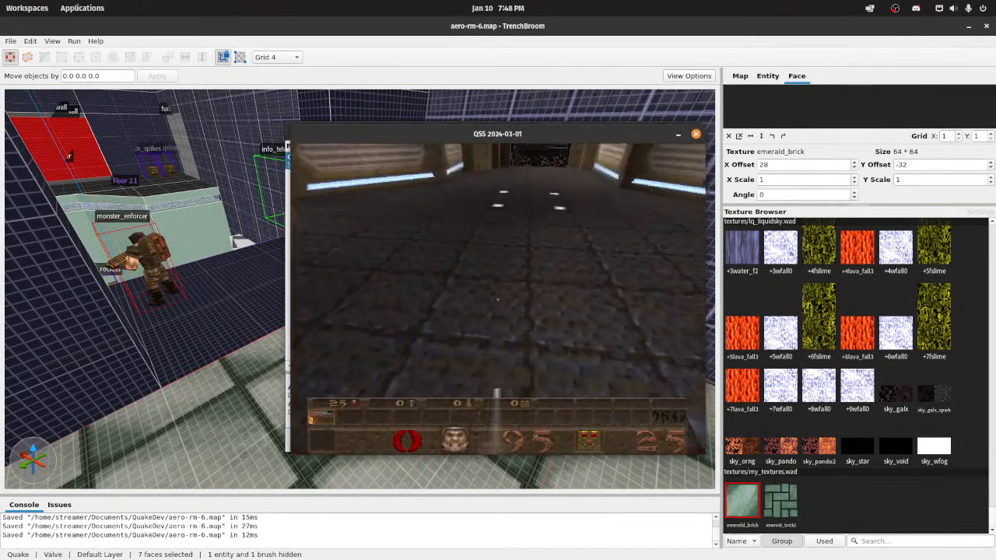
Step: Walk through the map's rooms and stairs to examine the floor textures in play, and quit the game
key(w)
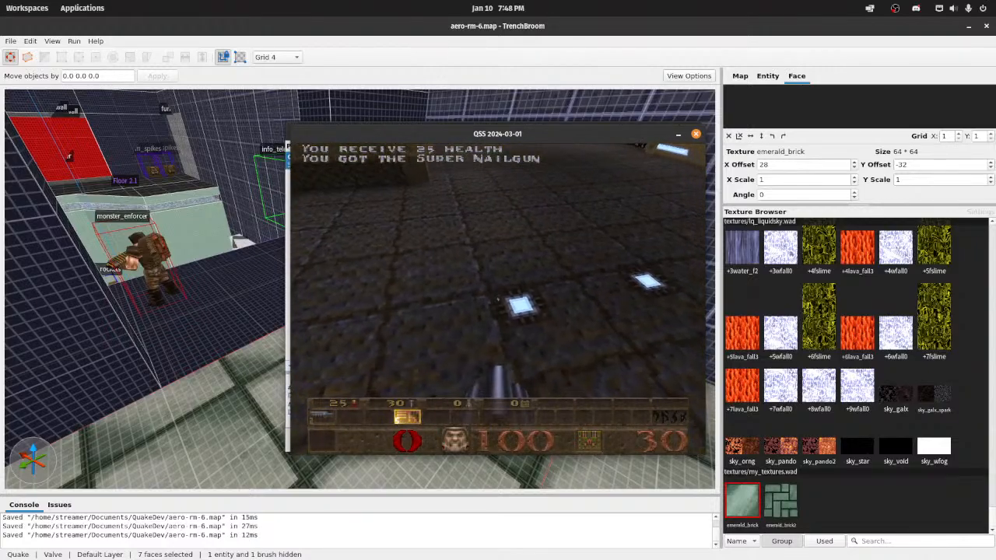
key(w)
key(w)
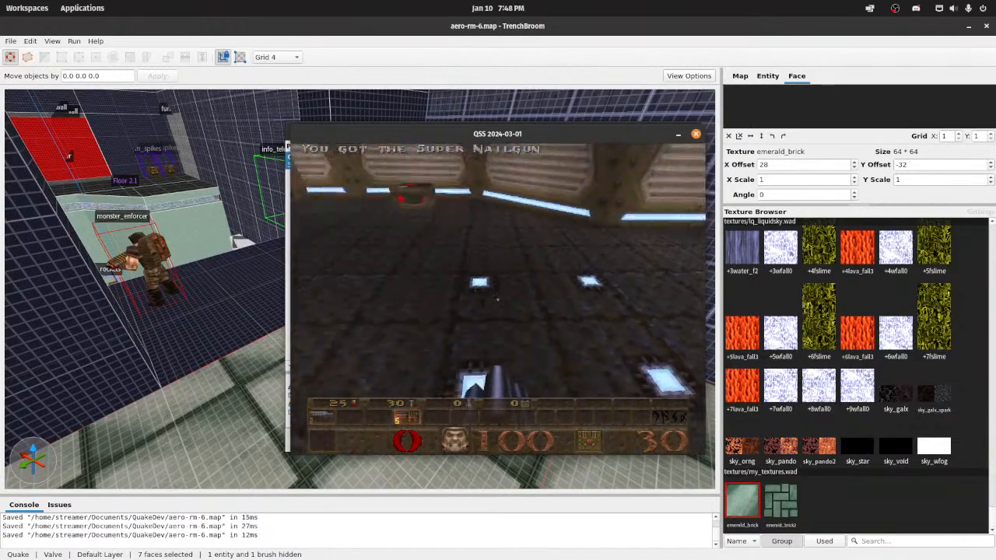
key(w)
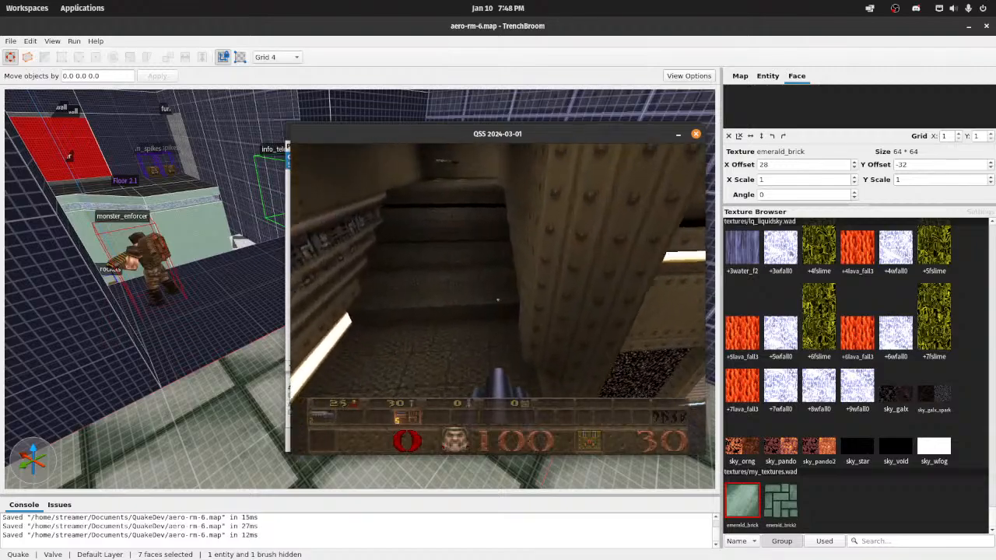
key(w)
key(w)
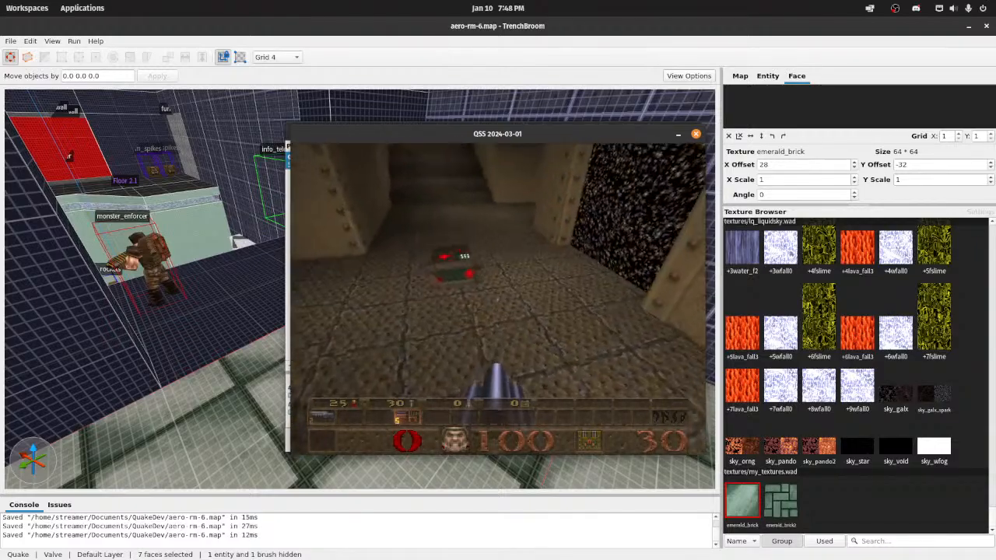
key(w)
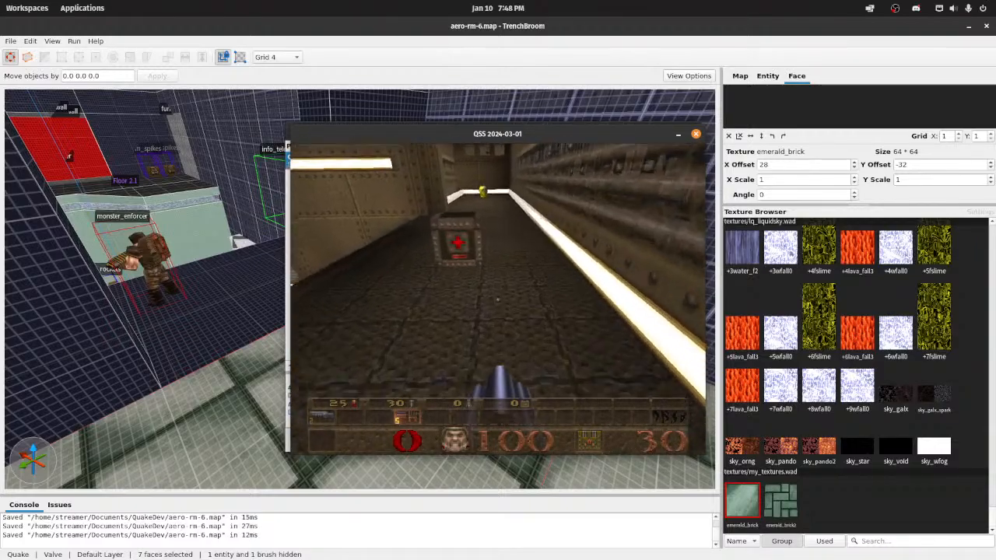
key(w)
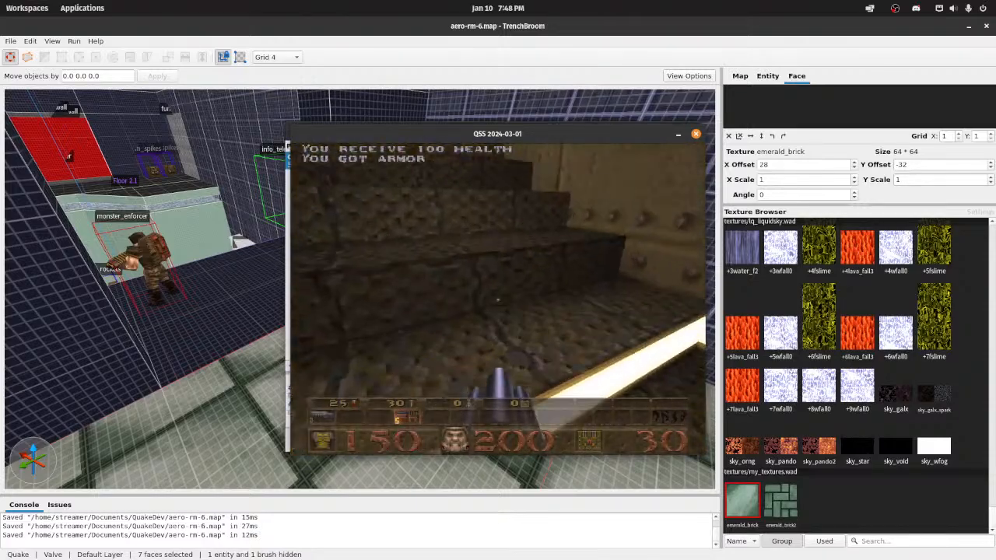
key(w)
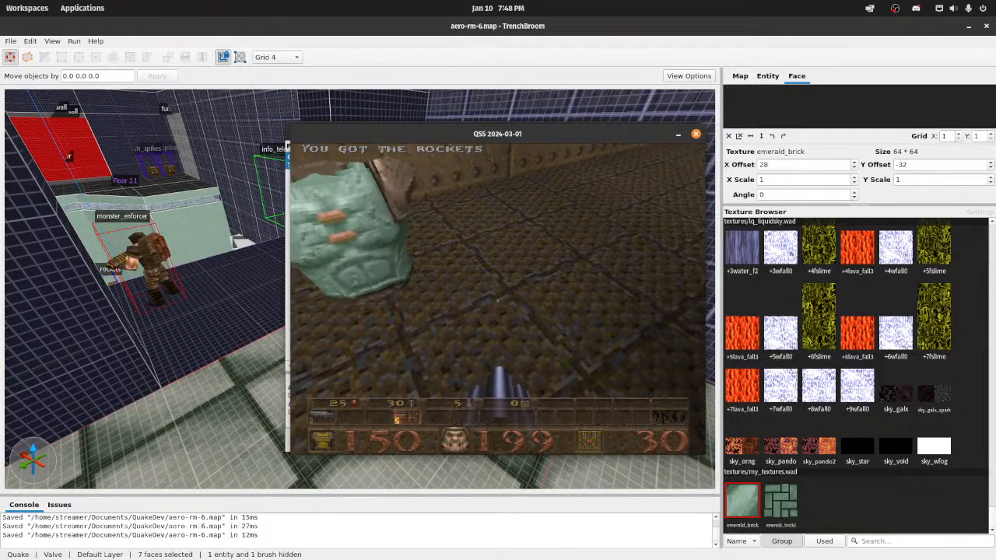
key(Escape)
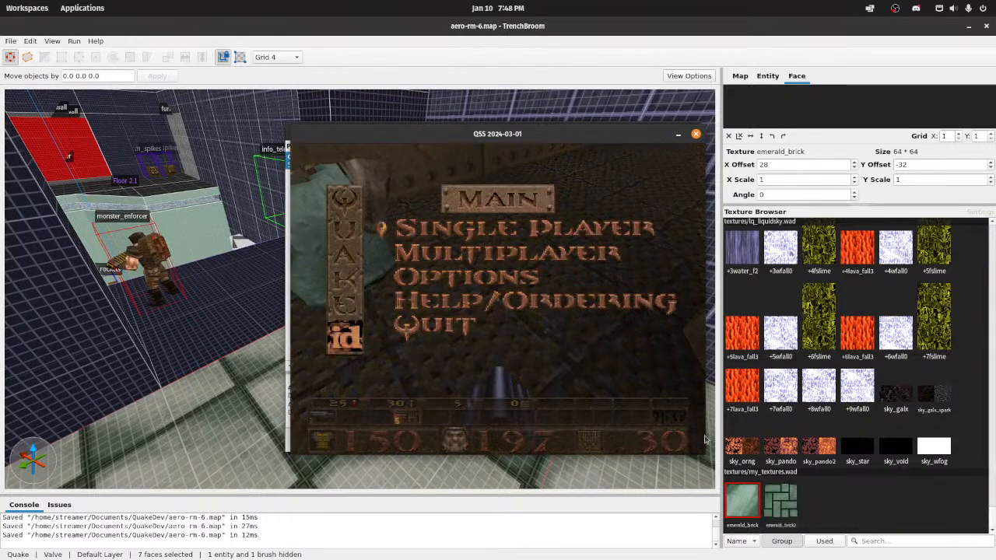
key(Up)
key(Return)
Step: Switch back to Wally and open the emerald_brick texture in an image window
mouse_move(522, 557)
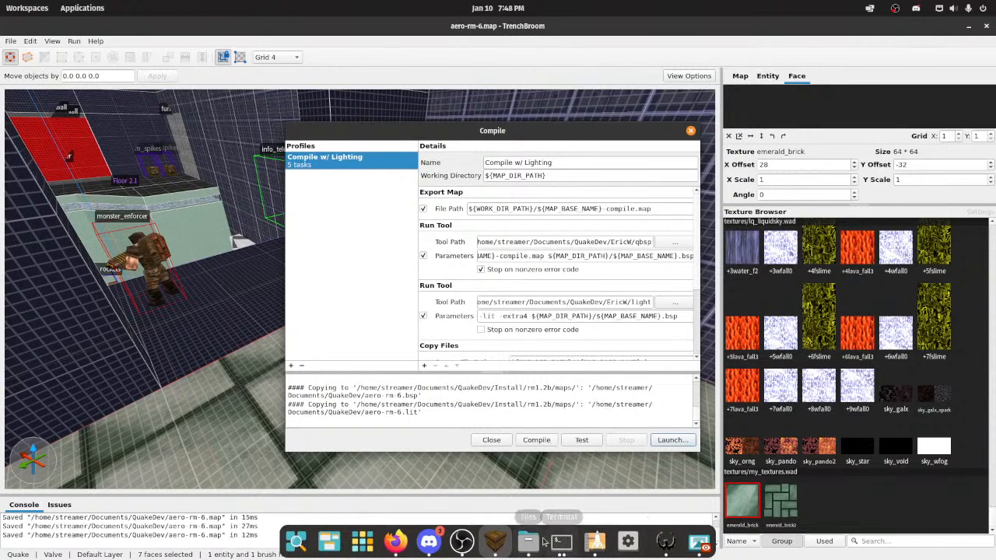
click(664, 546)
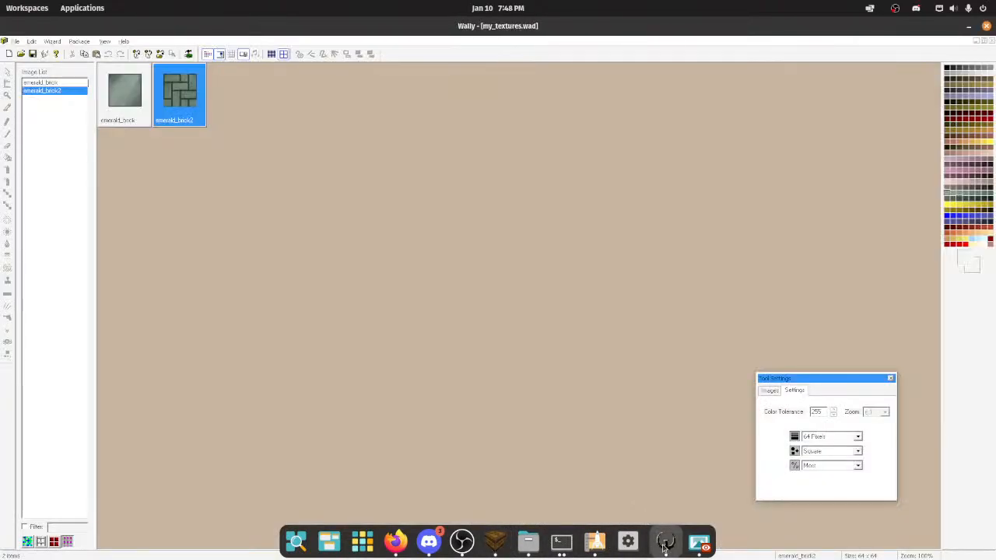
double_click(116, 120)
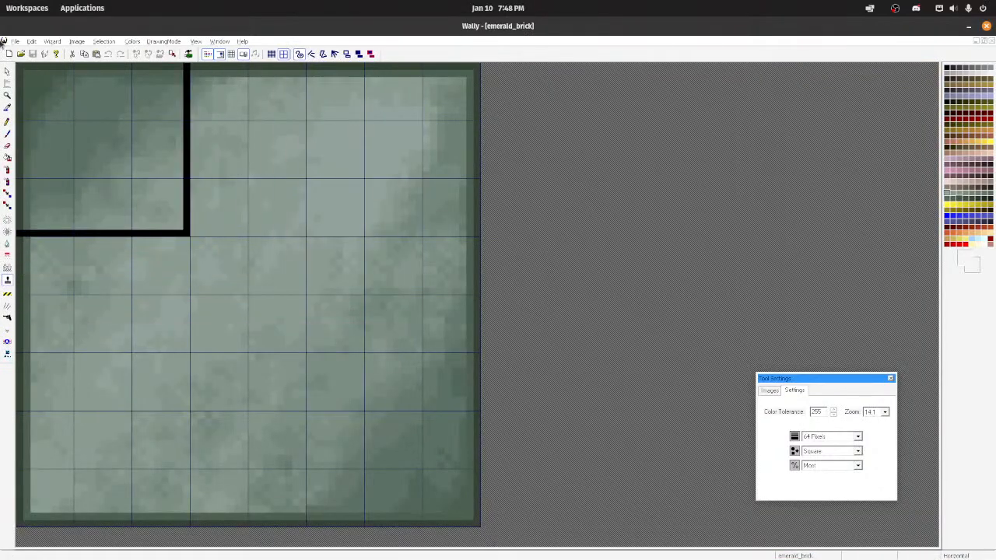
Step: Open the recent aerowalk.wad package and examine the sfloor4_1 texture's tile pattern in its own image window
click(15, 41)
click(74, 136)
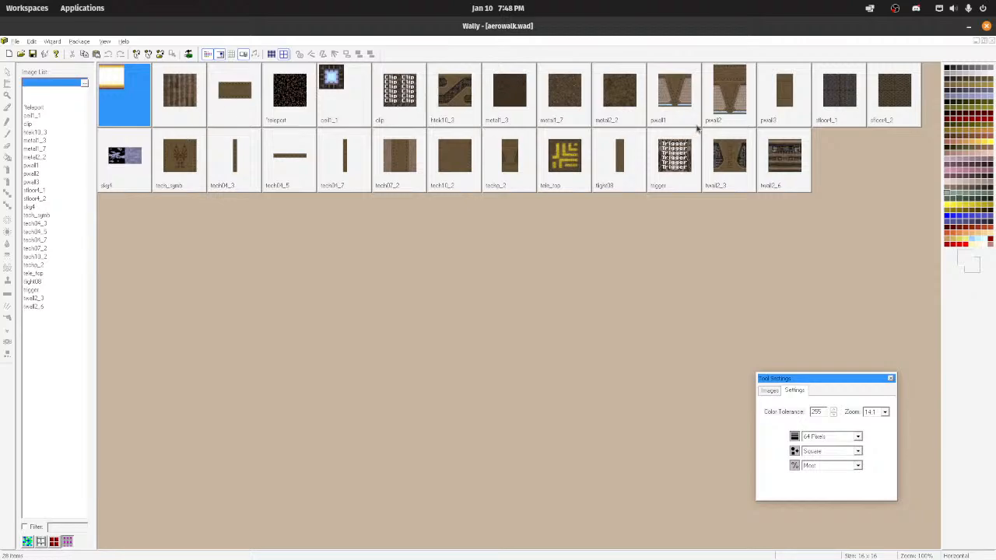
click(837, 104)
right_click(840, 107)
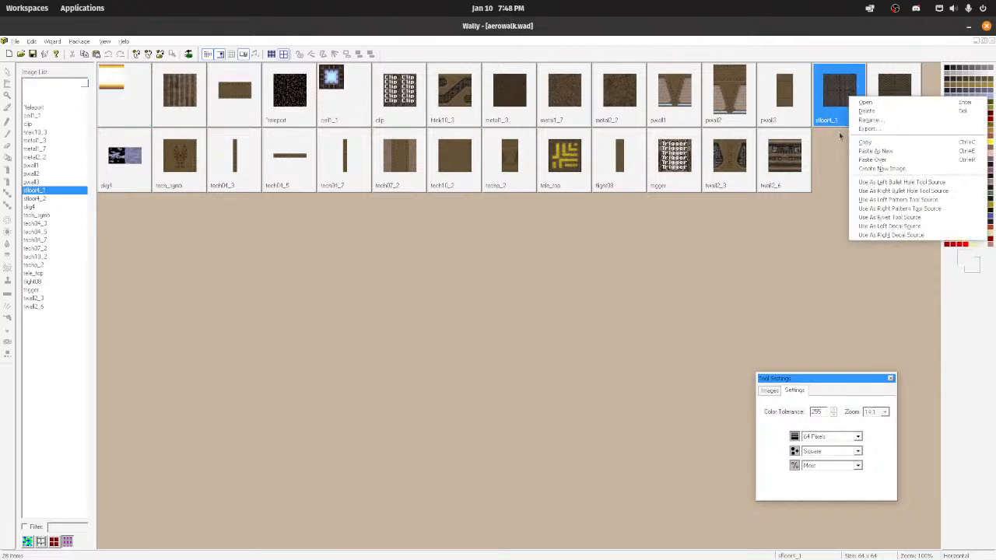
double_click(823, 103)
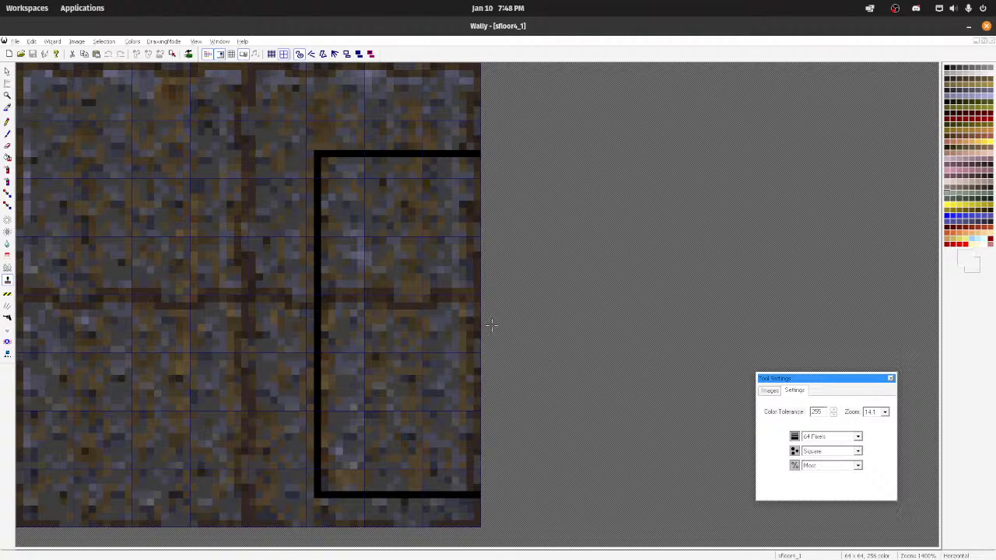
Step: Minimize sfloor4_1, bring up emerald_brick from my_textures.wad and maximize its image window
click(976, 42)
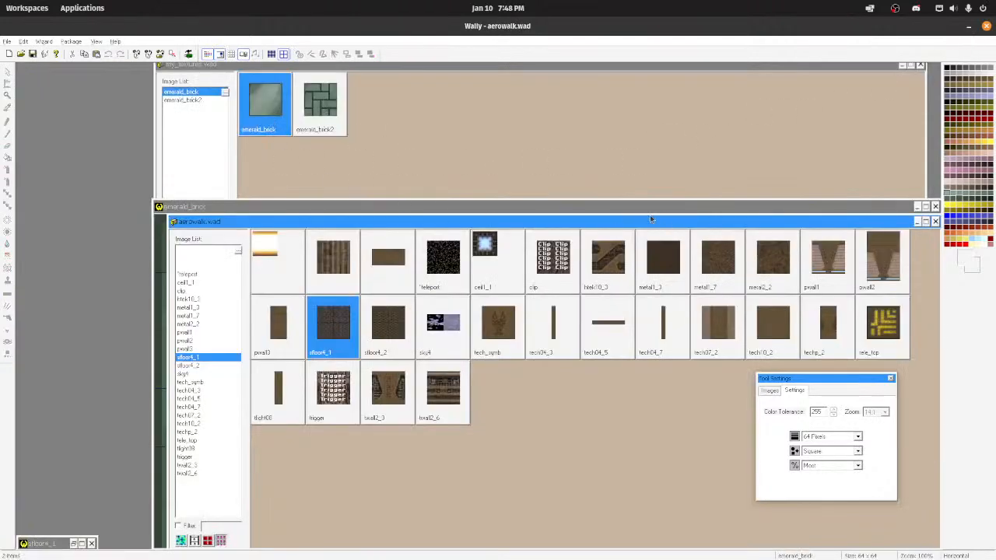
click(476, 189)
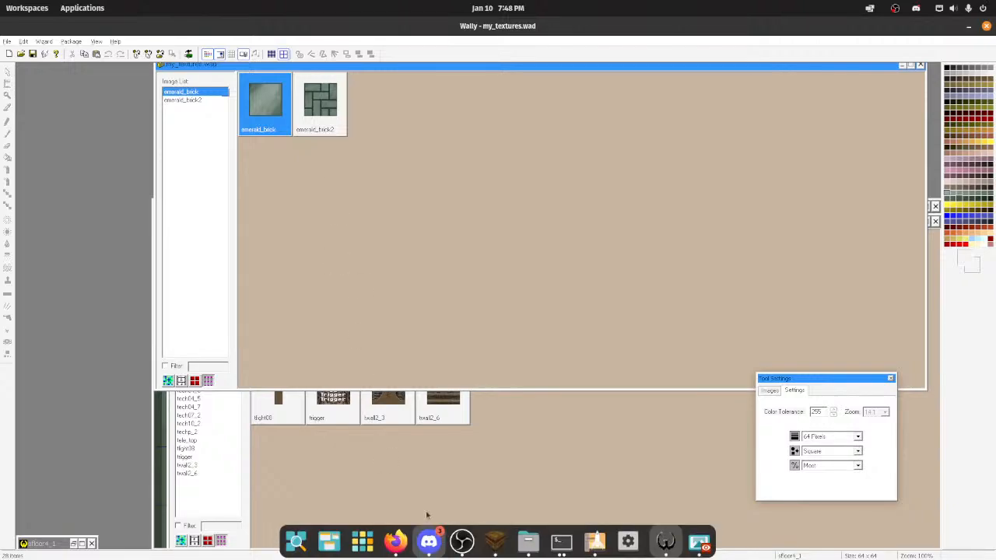
double_click(265, 101)
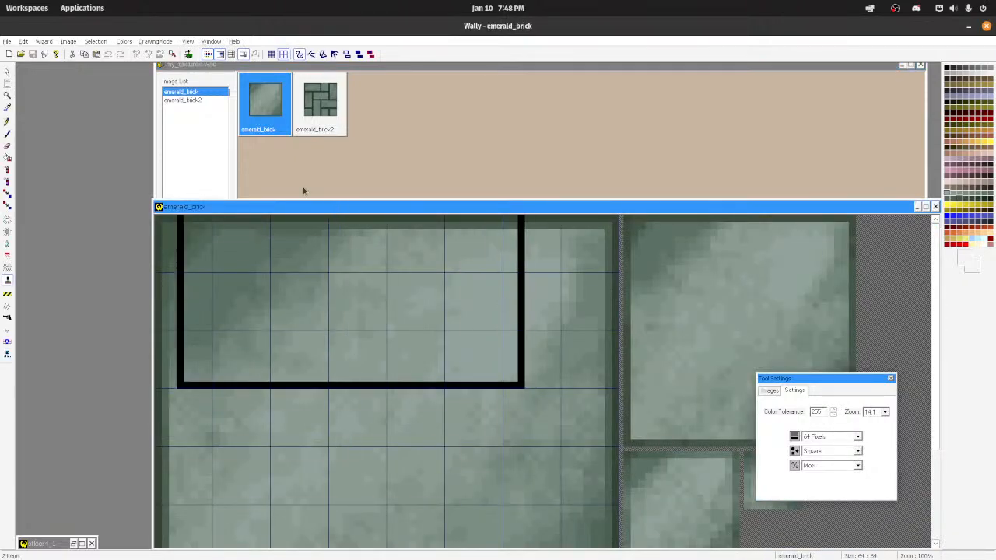
click(407, 255)
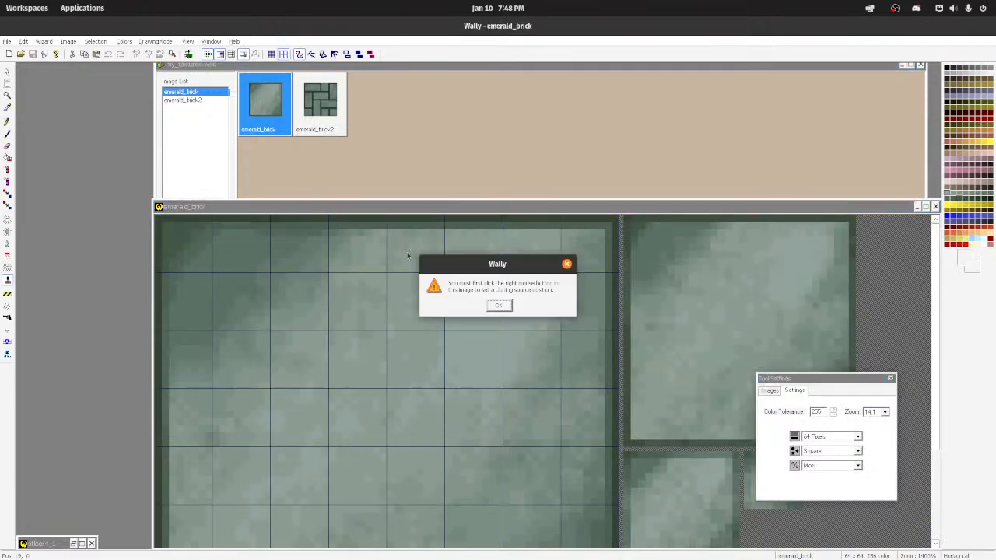
click(566, 264)
double_click(406, 207)
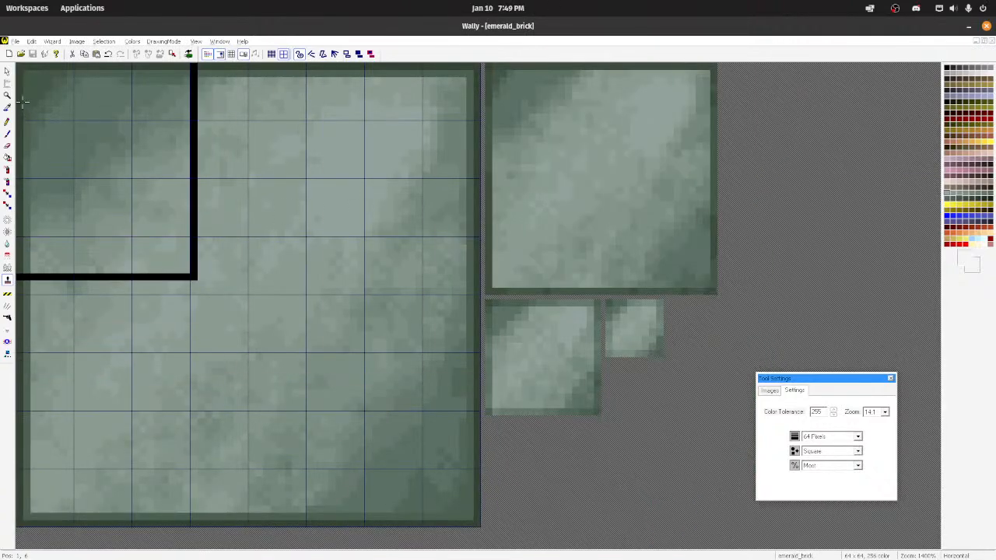
Step: Draw dark green vertical and horizontal Pencil lines through the middle of emerald_brick, dividing it into four square tiles
click(7, 121)
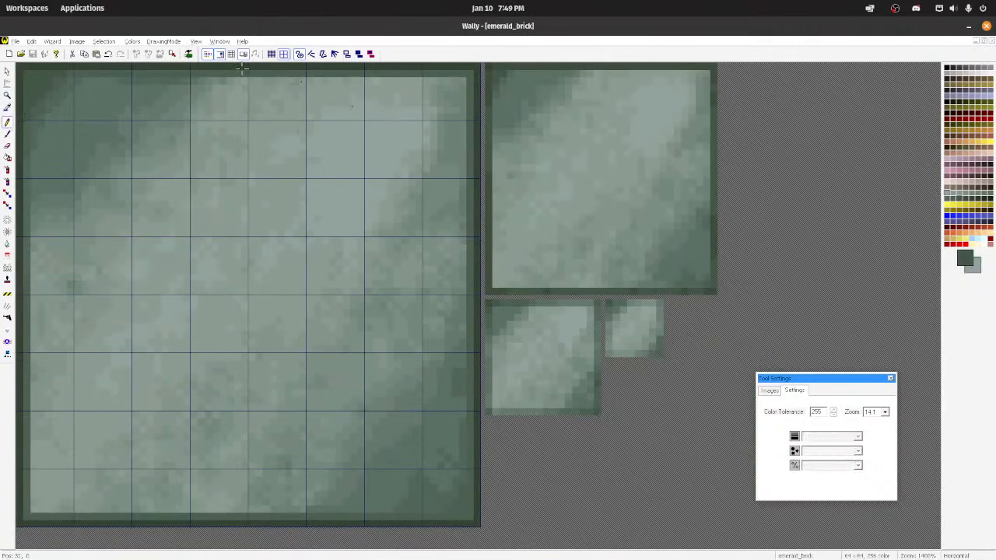
drag(252, 72, 255, 503)
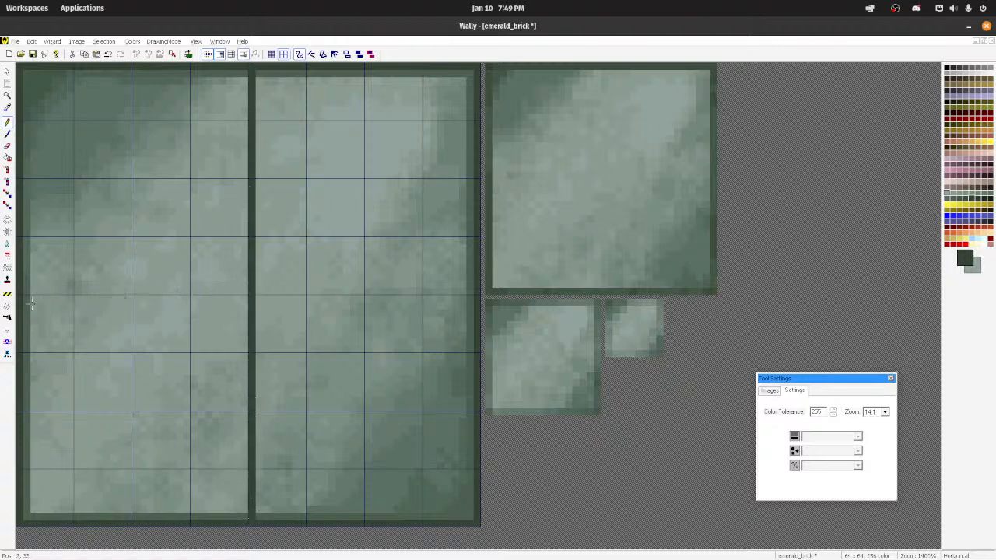
drag(21, 298, 280, 305)
key(ctrl+z)
drag(20, 299, 489, 298)
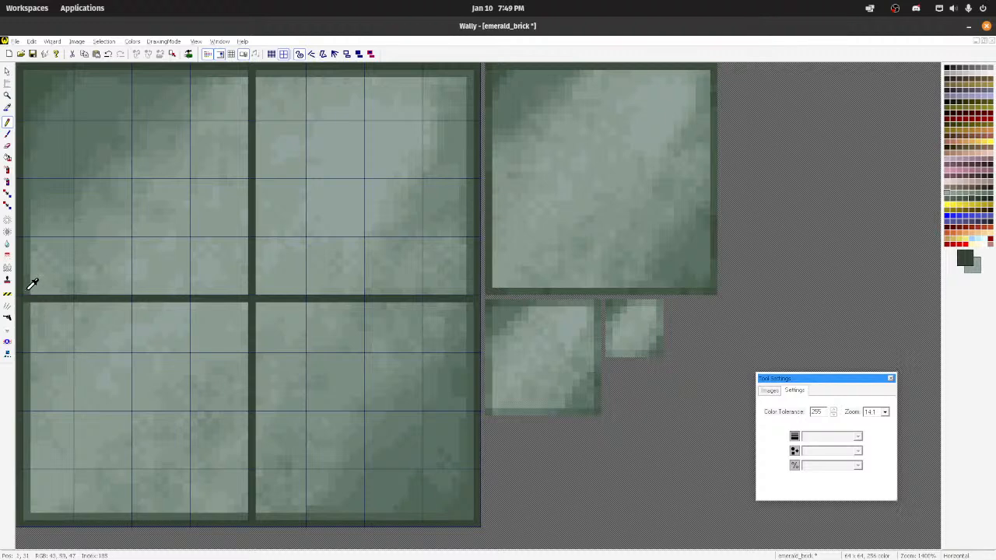
Step: Draw medium green inner edges with the Pencil inside the two upper tiles and along the lower-right tile's top and left sides
mouse_move(23, 291)
mouse_down()
mouse_move(239, 291)
mouse_move(242, 75)
mouse_move(259, 137)
mouse_move(260, 291)
mouse_move(468, 288)
mouse_up()
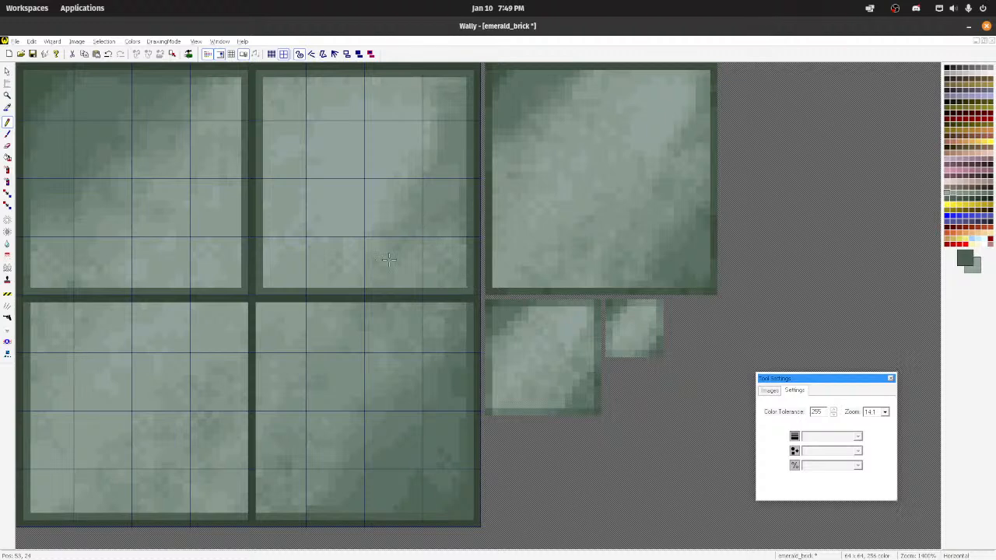
drag(263, 306, 469, 310)
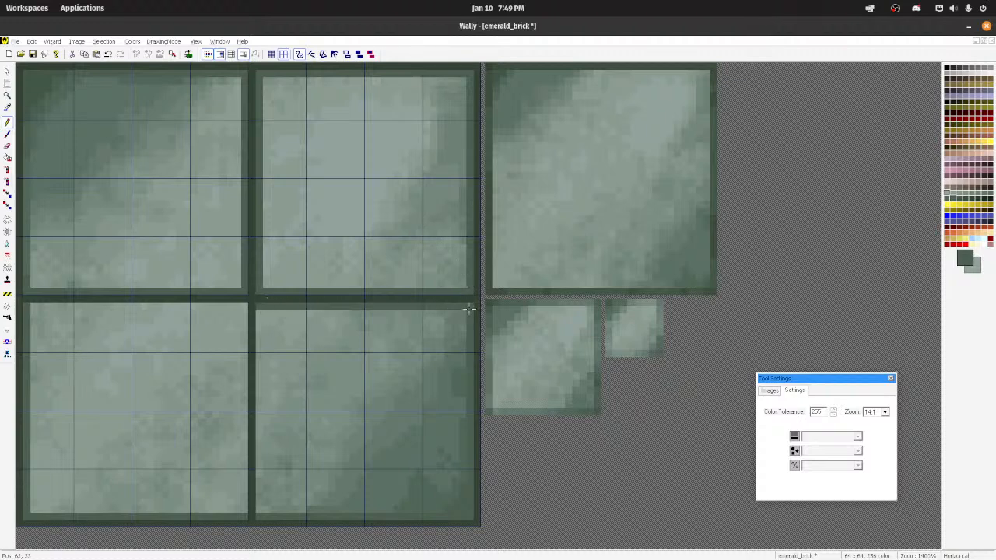
drag(256, 311, 259, 490)
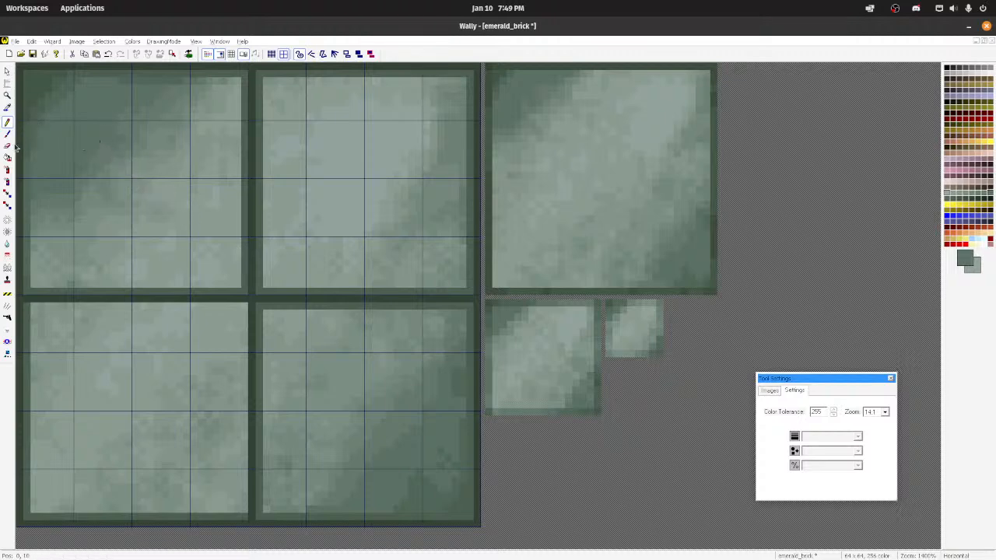
Step: Set the spray tool to a 16-pixel square brush and undo a trial stroke on the upper-left tile
click(7, 170)
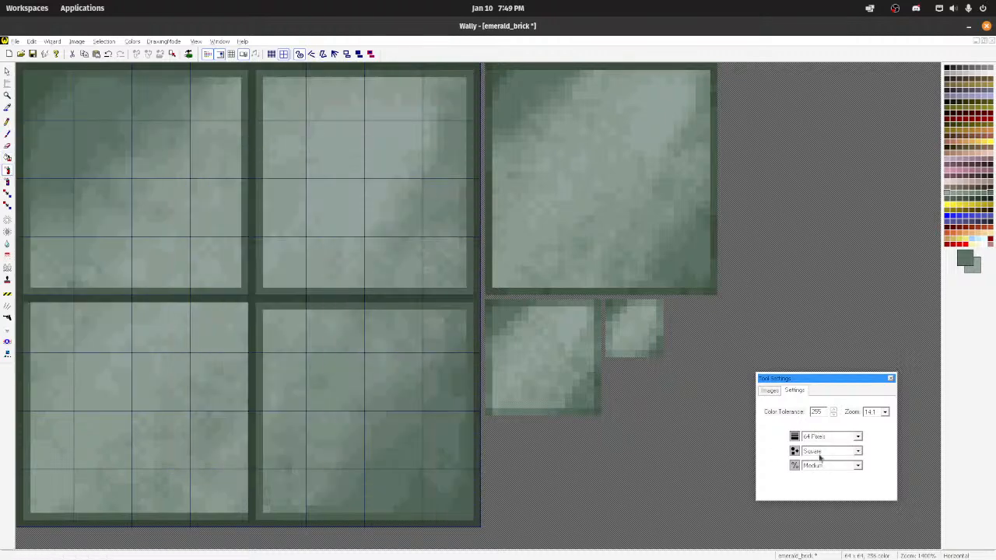
click(837, 437)
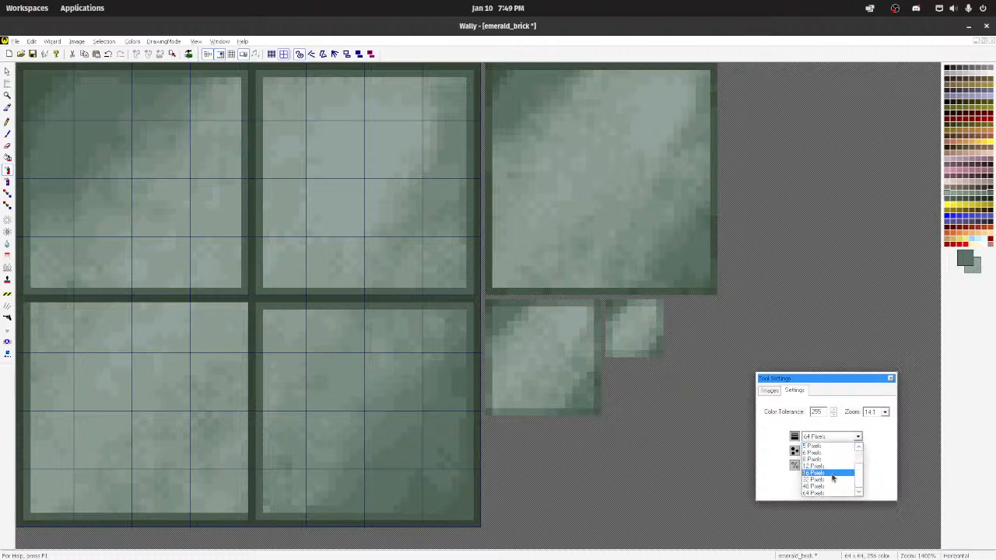
click(830, 473)
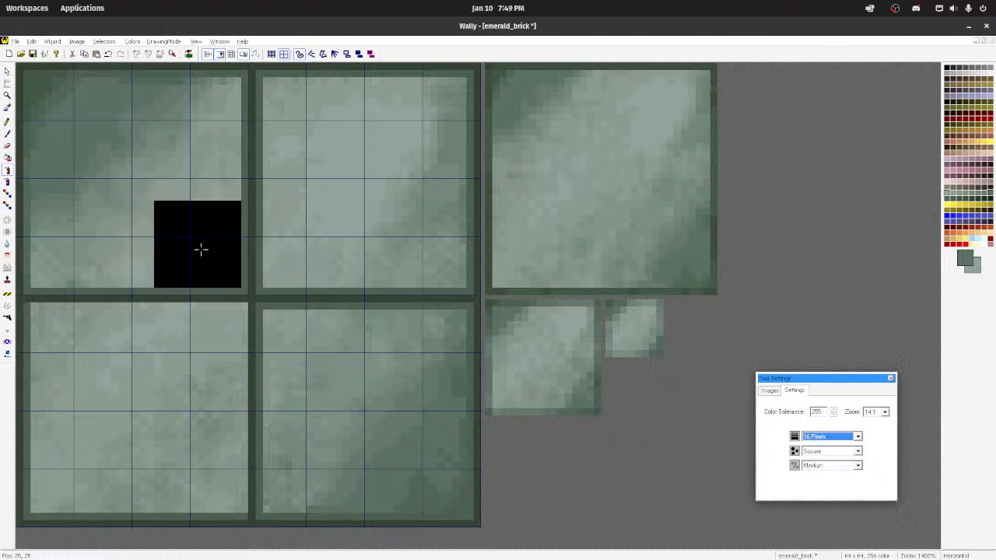
drag(185, 230, 193, 177)
key(ctrl+z)
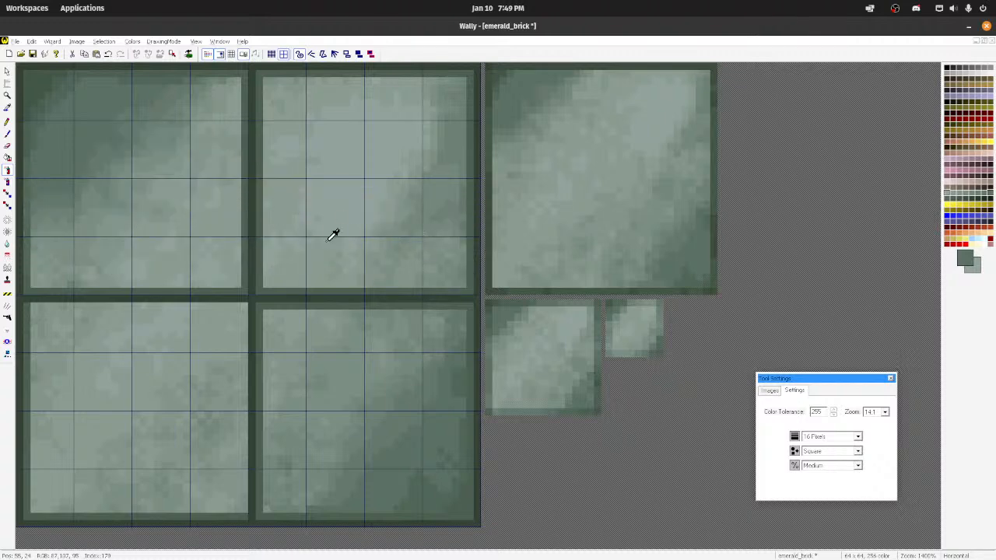
Step: Spray speckles in darker and lighter greens sampled from the texture across the faces of all four tiles
mouse_move(189, 220)
mouse_down()
mouse_move(356, 128)
mouse_move(312, 228)
mouse_up()
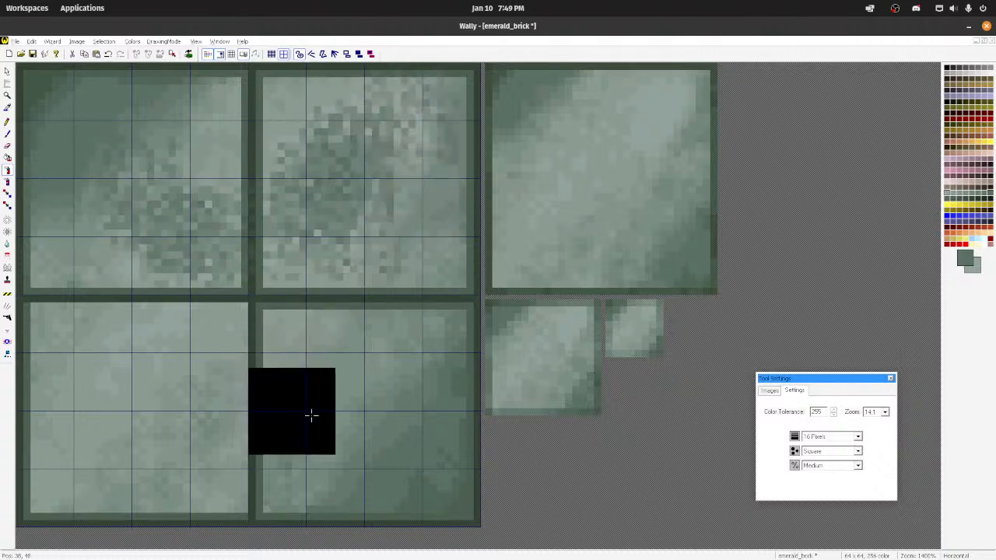
mouse_move(132, 361)
mouse_down()
mouse_move(162, 417)
mouse_move(198, 375)
mouse_up()
mouse_move(62, 458)
mouse_down()
mouse_move(100, 429)
mouse_move(95, 464)
mouse_move(101, 417)
mouse_move(85, 354)
mouse_up()
drag(116, 416, 76, 470)
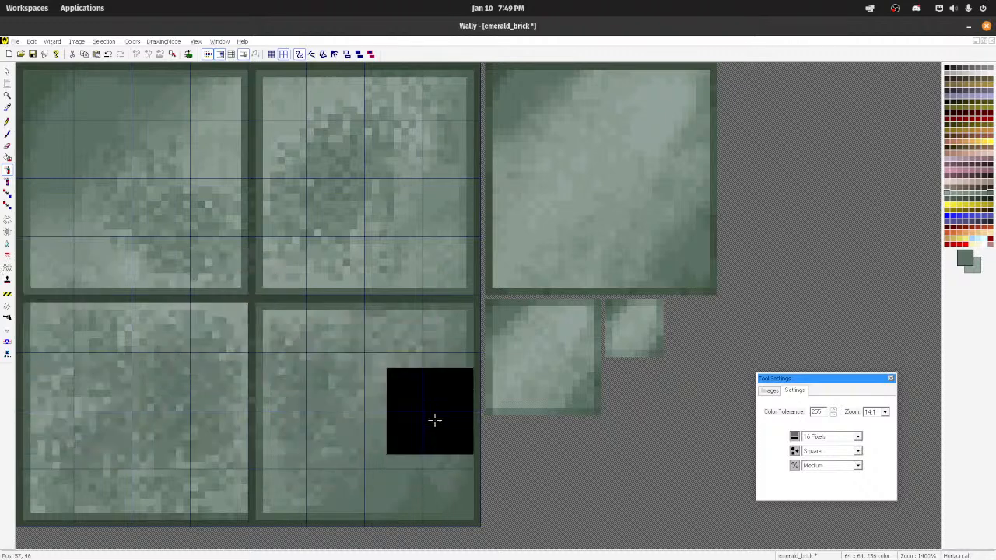
ctrl+click(298, 312)
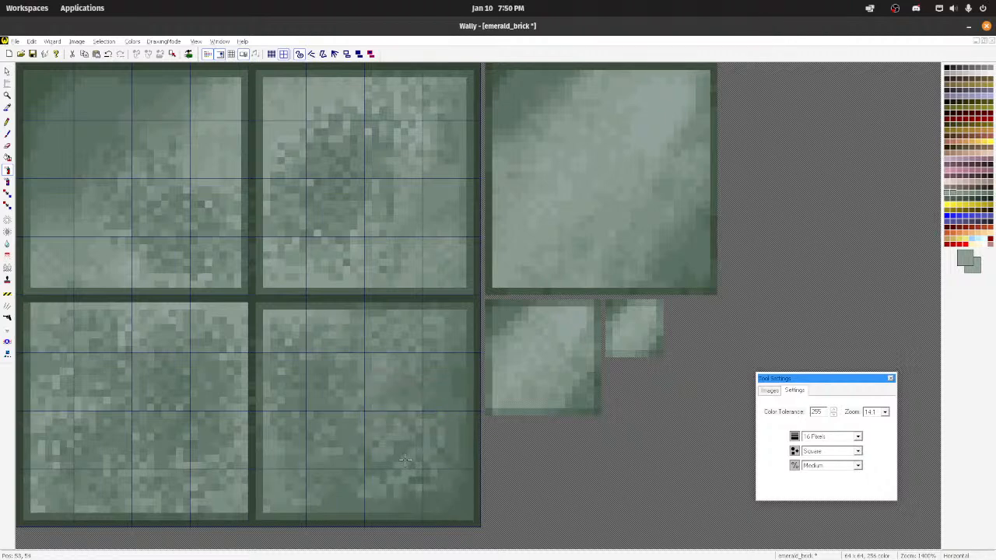
Step: Soften the sprayed speckles on all four tiles into smooth mottling with the 16-pixel blur tool
click(7, 243)
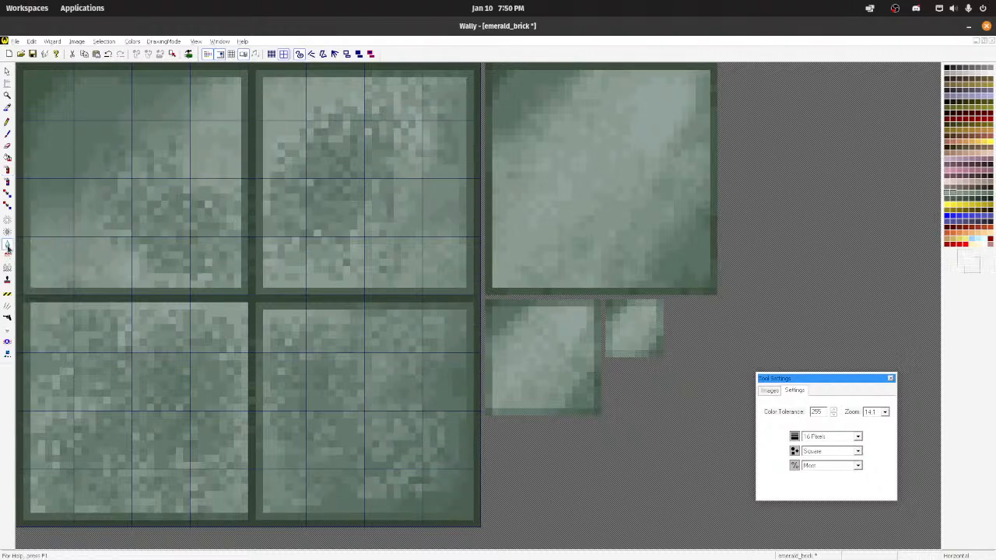
mouse_move(116, 401)
mouse_down()
mouse_move(89, 471)
mouse_move(75, 463)
mouse_move(79, 430)
mouse_up()
mouse_move(80, 376)
mouse_down()
mouse_move(190, 380)
mouse_move(167, 463)
mouse_move(202, 422)
mouse_move(184, 351)
mouse_move(198, 365)
mouse_up()
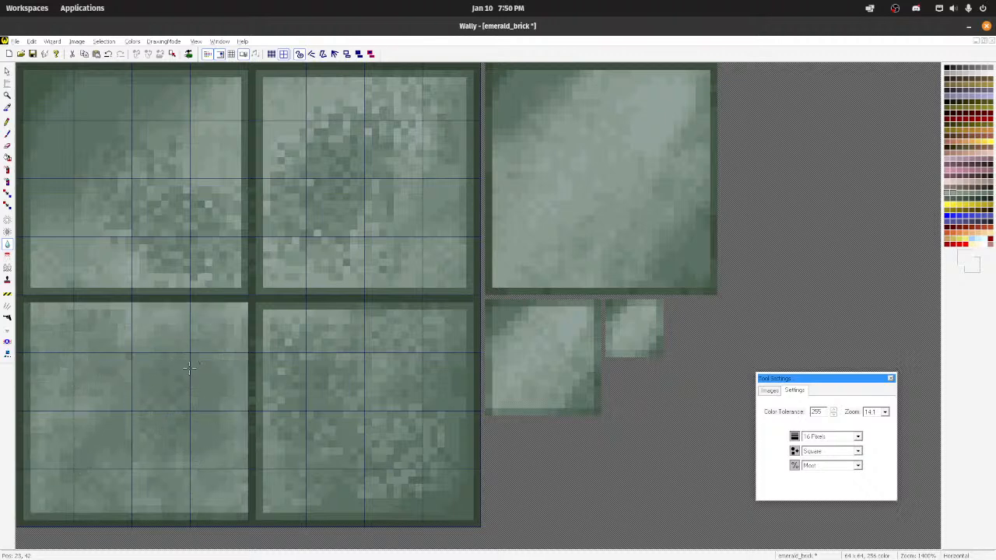
mouse_move(81, 237)
mouse_down()
mouse_move(134, 185)
mouse_move(211, 233)
mouse_move(201, 165)
mouse_move(200, 190)
mouse_up()
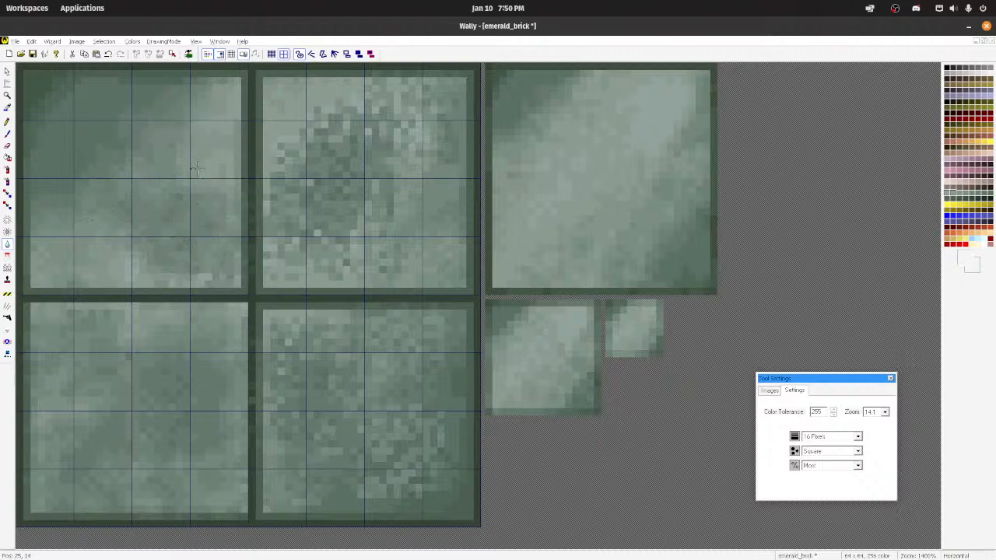
mouse_move(310, 164)
mouse_down()
mouse_move(391, 182)
mouse_move(327, 234)
mouse_move(312, 196)
mouse_move(390, 148)
mouse_move(345, 389)
mouse_move(366, 467)
mouse_move(311, 451)
mouse_move(323, 382)
mouse_move(397, 467)
mouse_move(389, 366)
mouse_up()
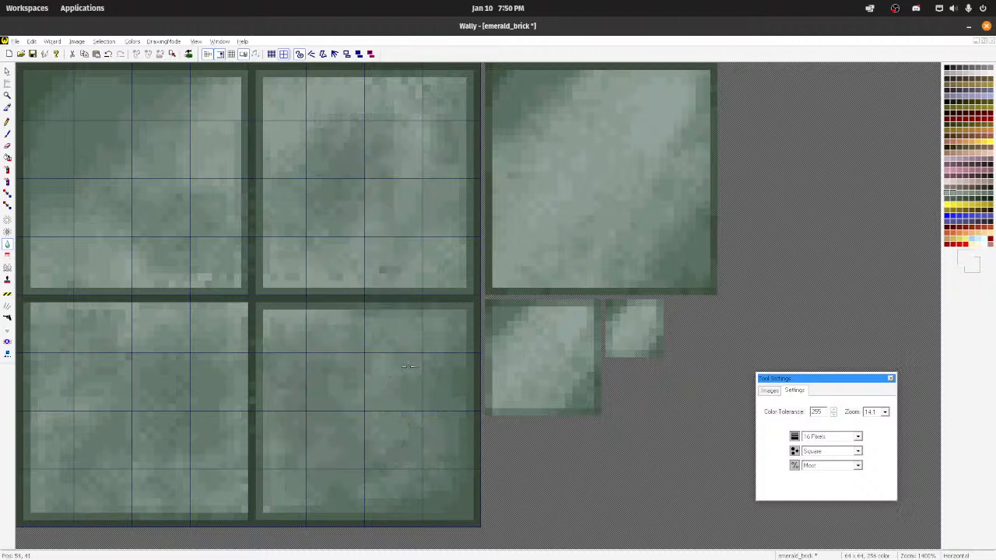
drag(313, 359, 296, 358)
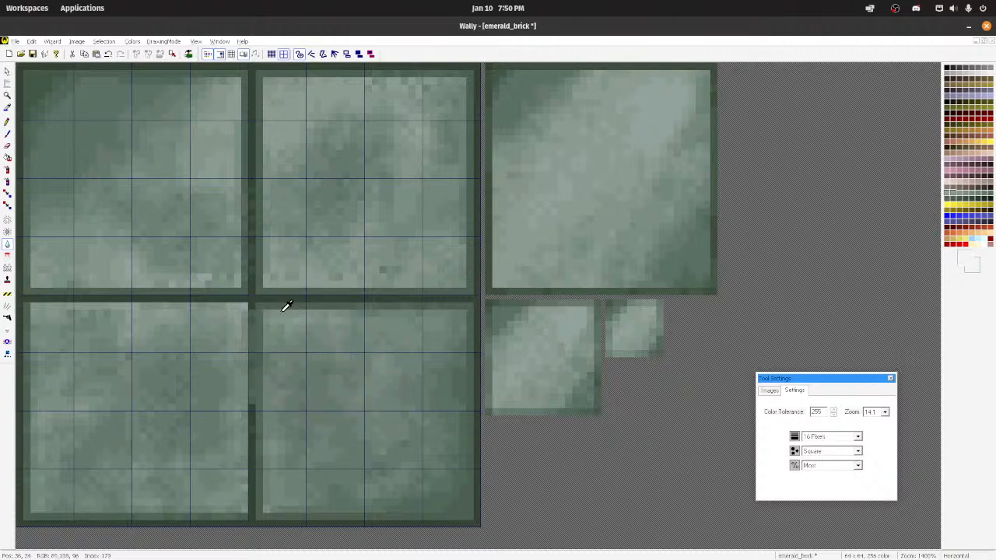
Step: Redraw the smudged part of the vertical divider between the two lower tiles in its dark green with the Pencil
ctrl+click(253, 297)
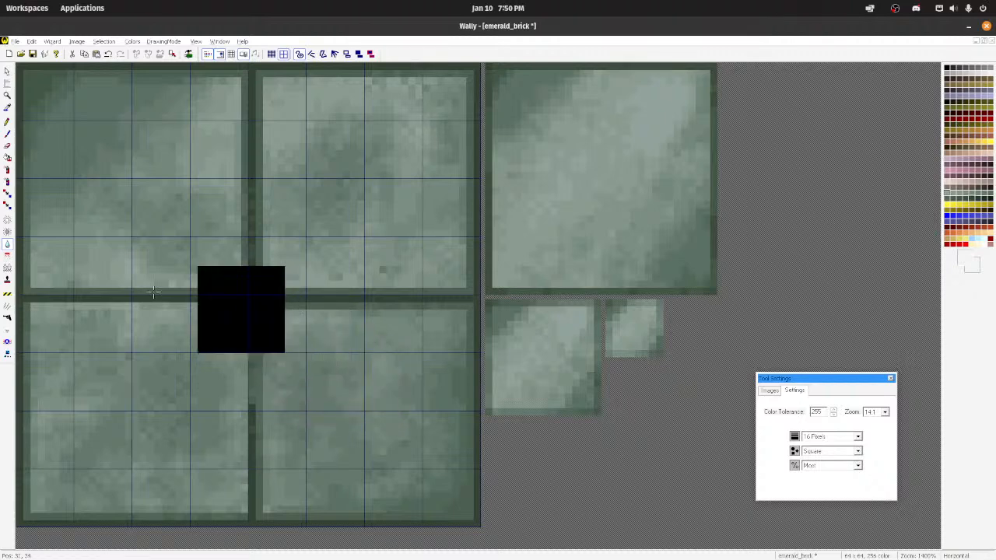
click(7, 123)
drag(251, 312, 252, 404)
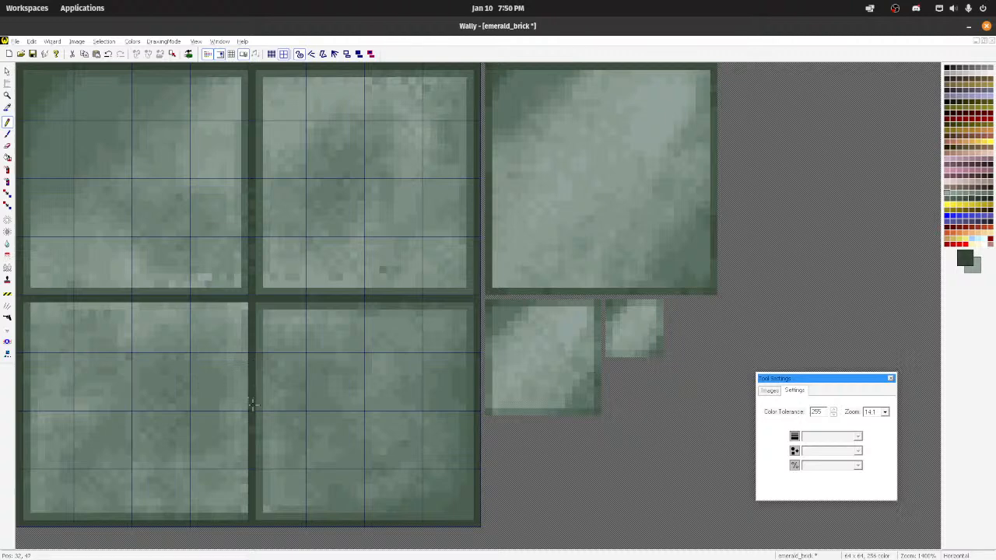
Step: Draw medium green Pencil edges along the lower-left tile's top and right sides, undoing stray strokes
scroll(389, 305, down, 4)
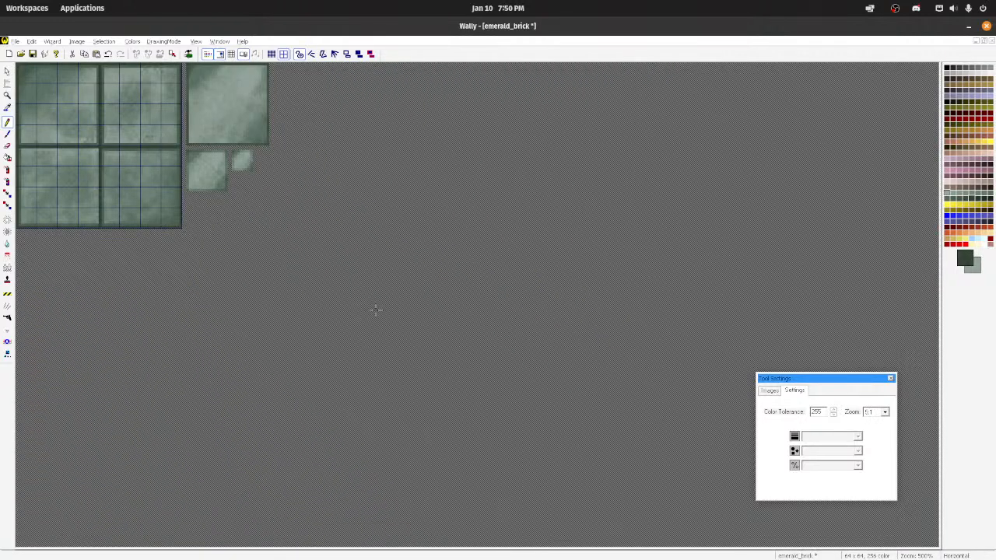
scroll(375, 309, up, 4)
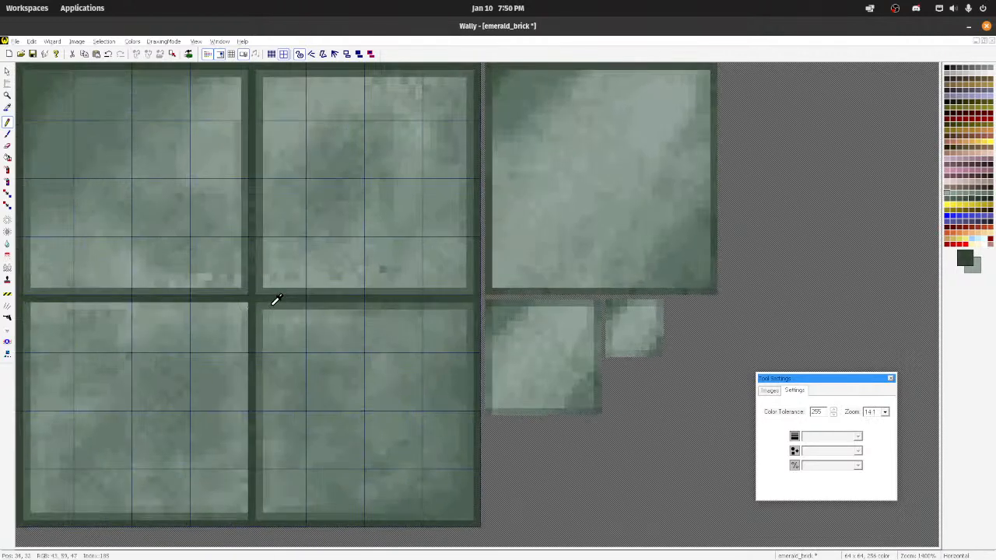
drag(243, 304, 28, 304)
drag(243, 512, 243, 440)
mouse_move(244, 488)
mouse_down()
mouse_move(245, 510)
mouse_move(239, 402)
mouse_up()
key(ctrl+z)
drag(245, 443, 244, 311)
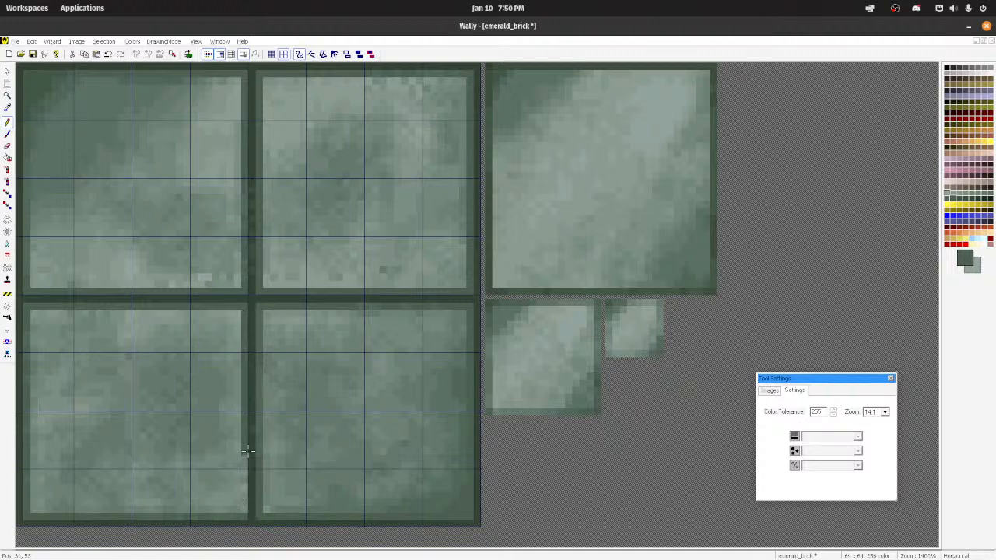
mouse_move(248, 450)
mouse_down()
mouse_move(240, 515)
mouse_move(242, 457)
mouse_up()
key(ctrl+z)
scroll(242, 451, down, 6)
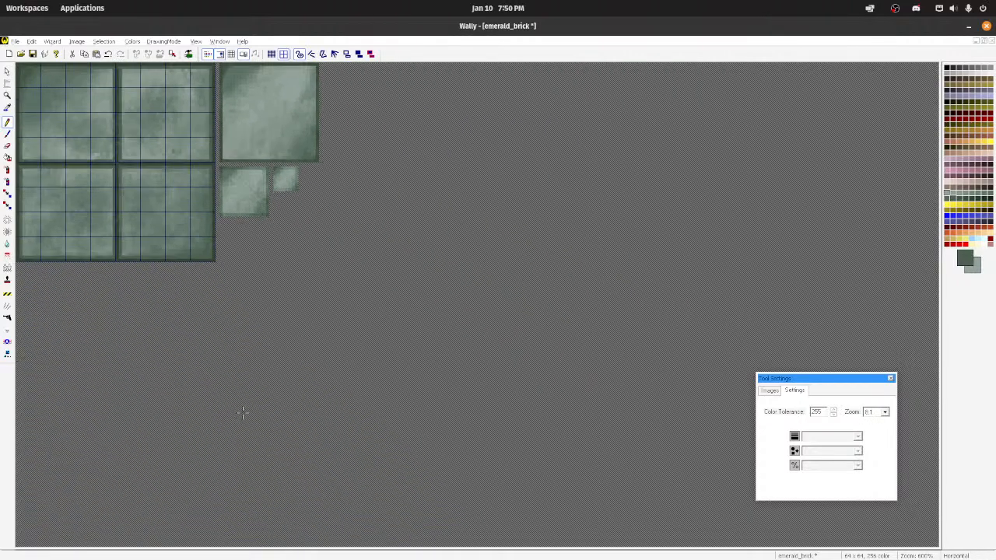
scroll(242, 401, up, 3)
scroll(242, 401, up, 3)
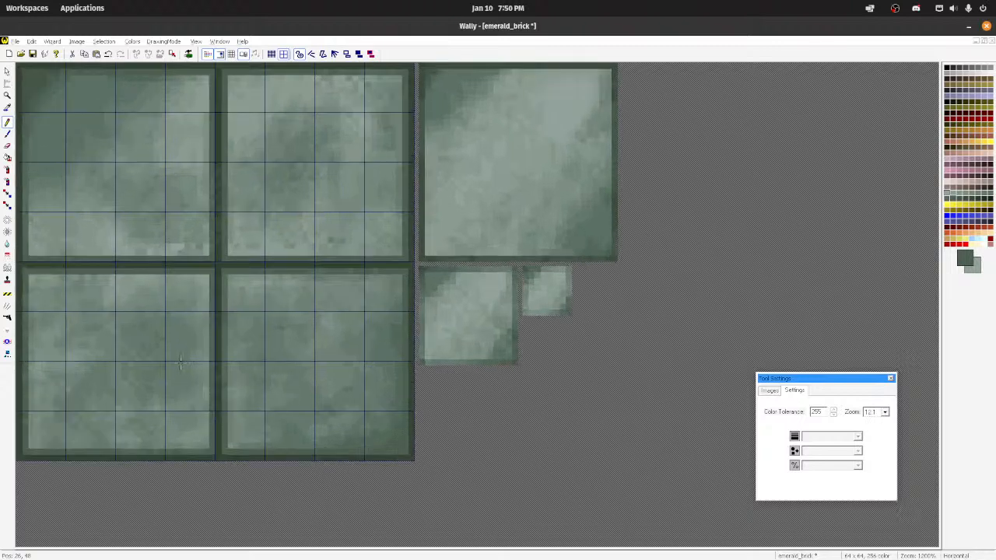
click(6, 245)
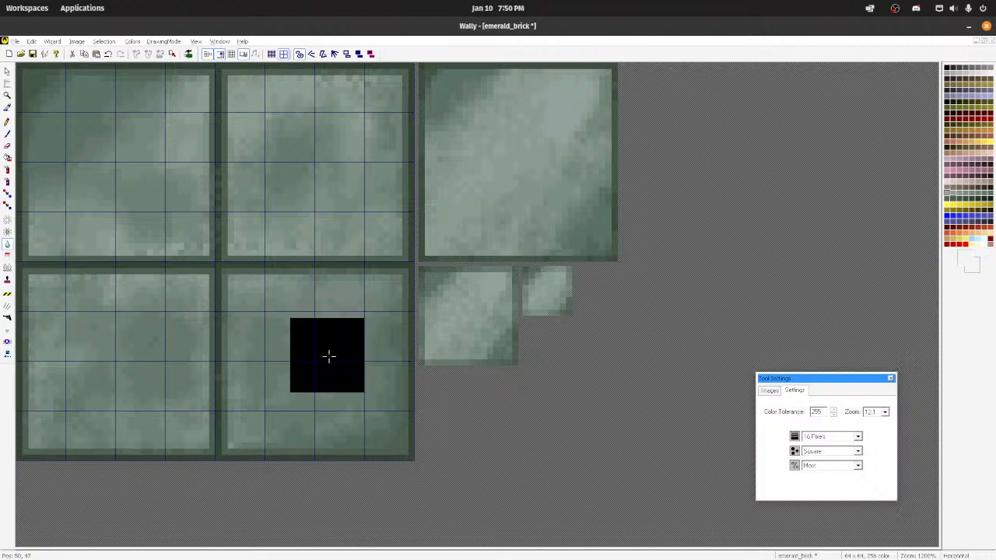
click(77, 41)
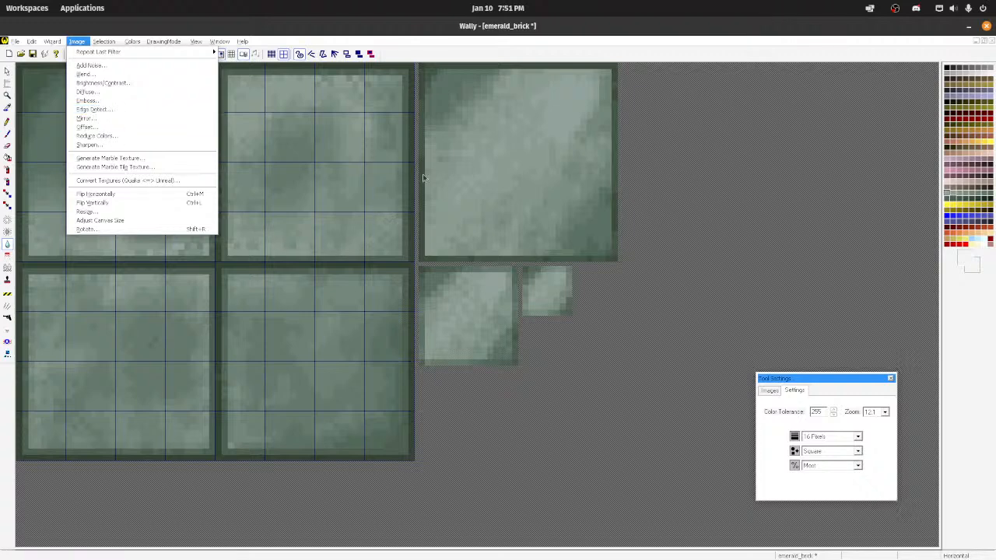
click(451, 31)
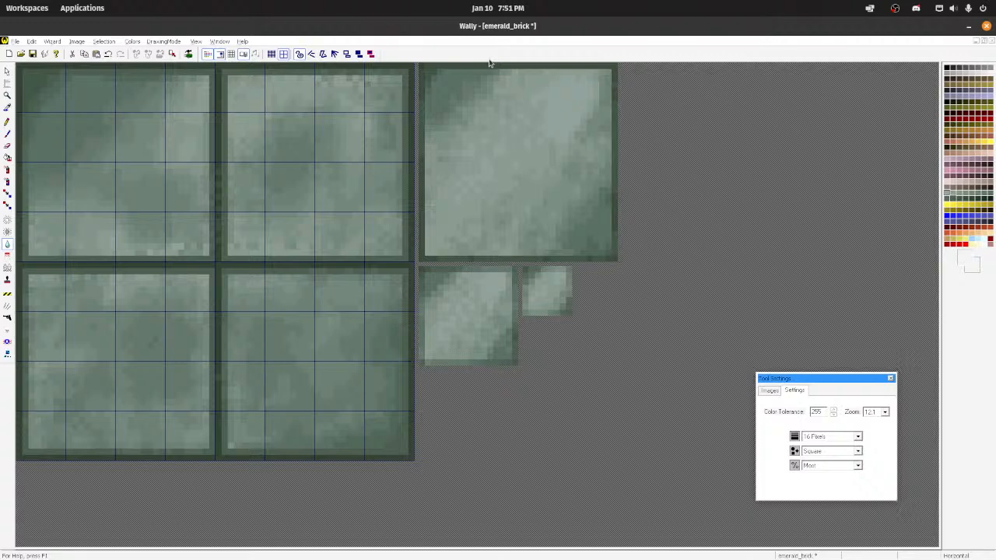
Step: Retouch pixels of the dark grout and lower tile in the emerald_brick texture with the Pencil tool
click(7, 122)
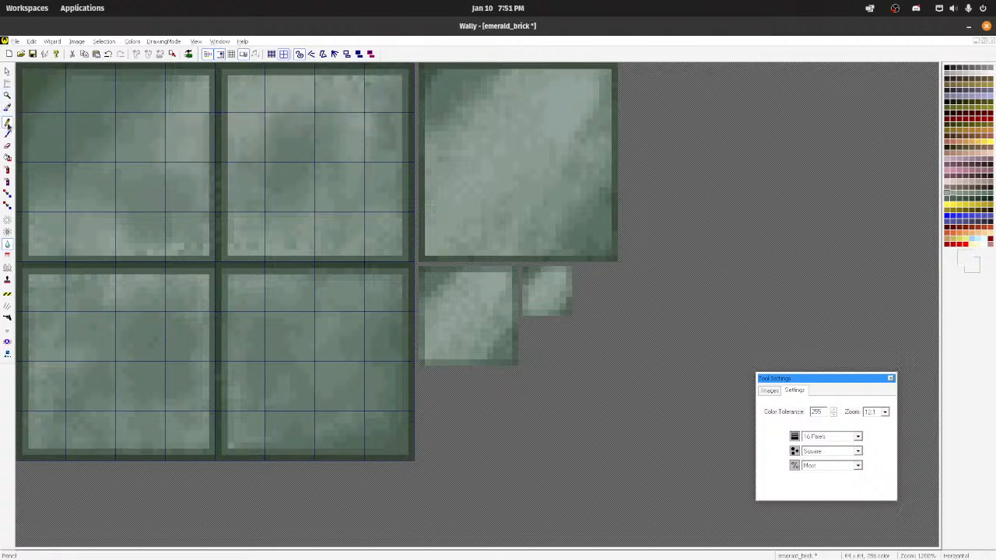
ctrl+click(219, 156)
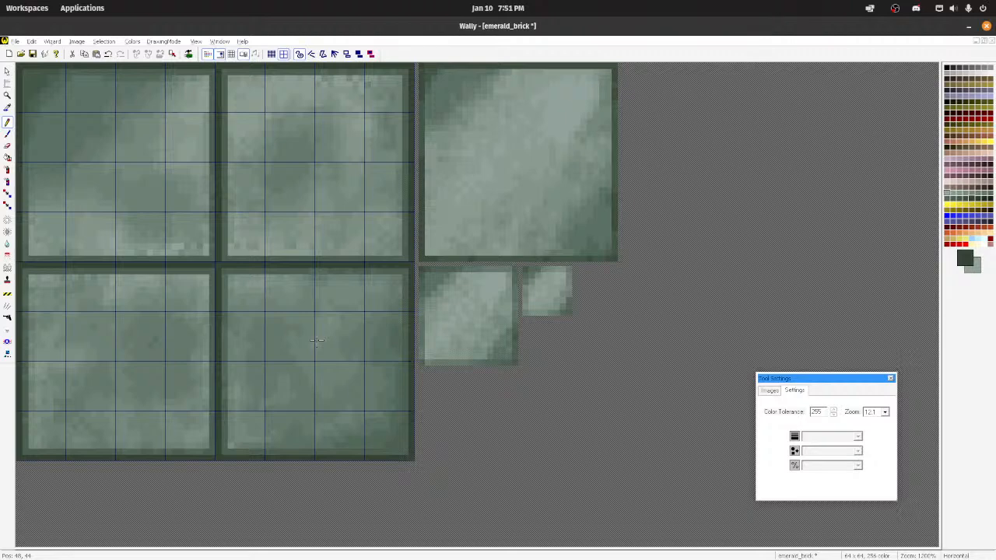
click(233, 430)
Step: Save the emerald_brick texture and minimize its image window to return to my_textures.wad
click(14, 42)
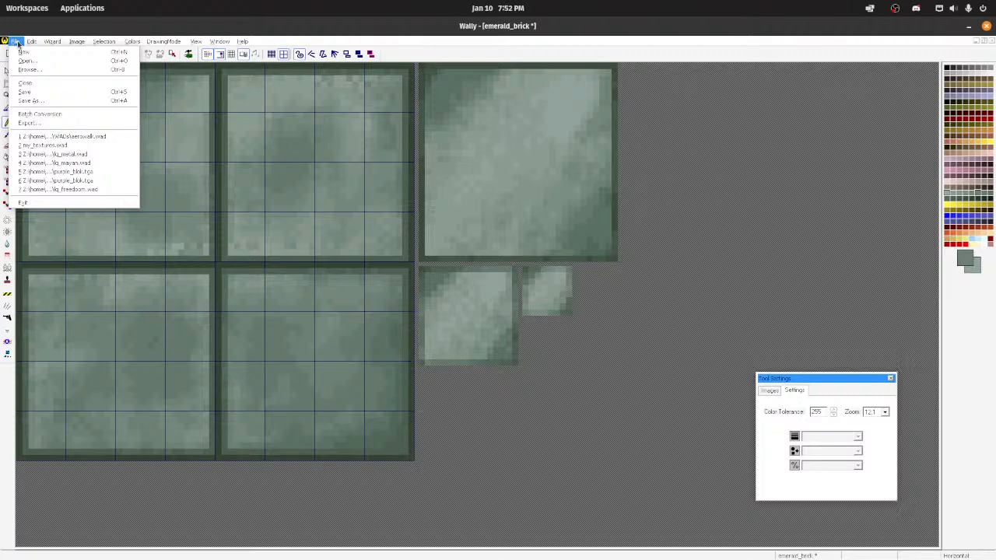
click(35, 102)
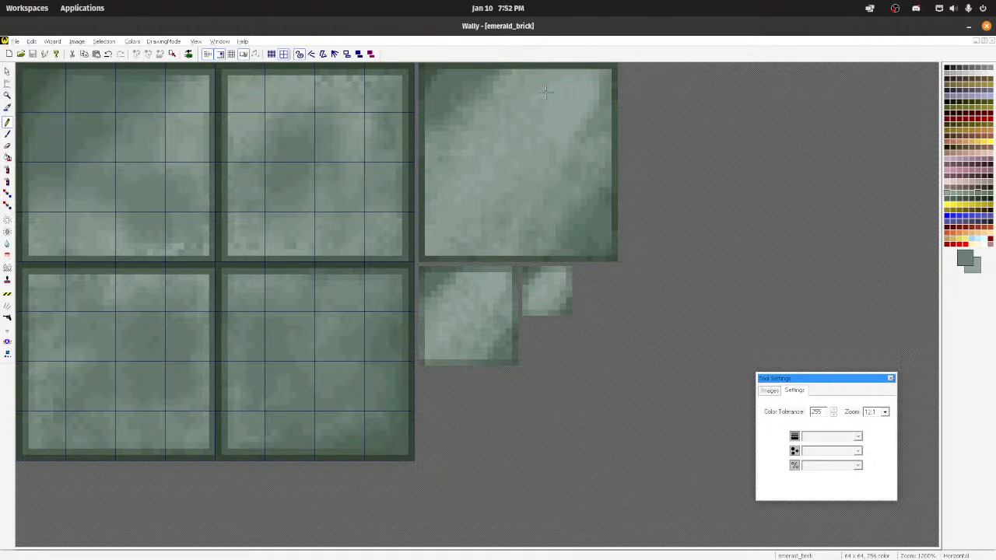
click(976, 44)
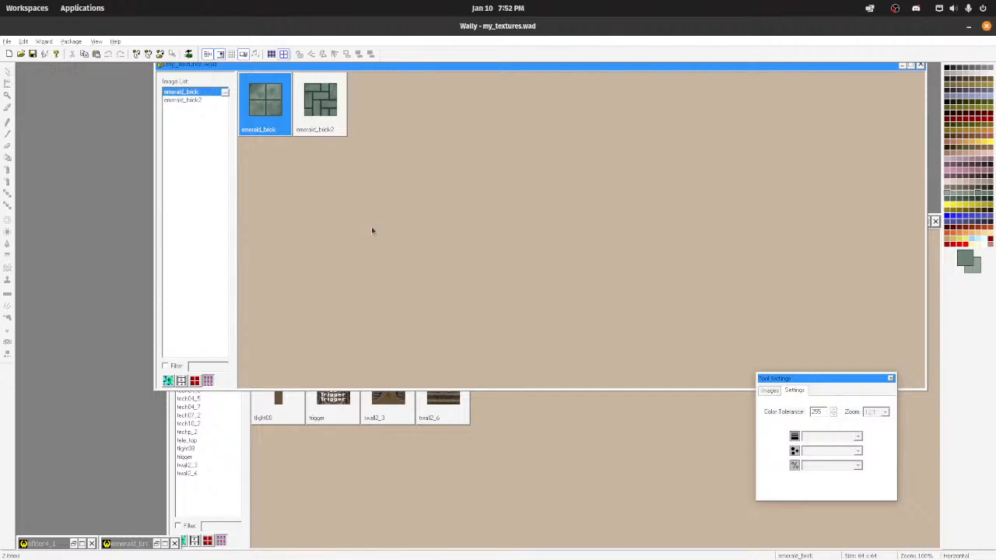
Step: Switch to TrenchBroom, close the Compile window and show the face properties
mouse_move(330, 557)
click(497, 549)
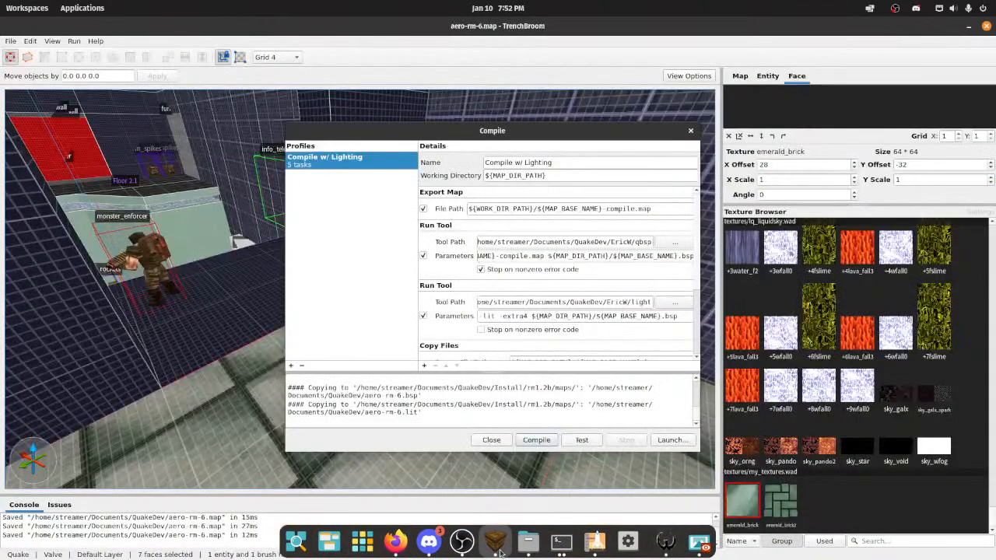
click(774, 75)
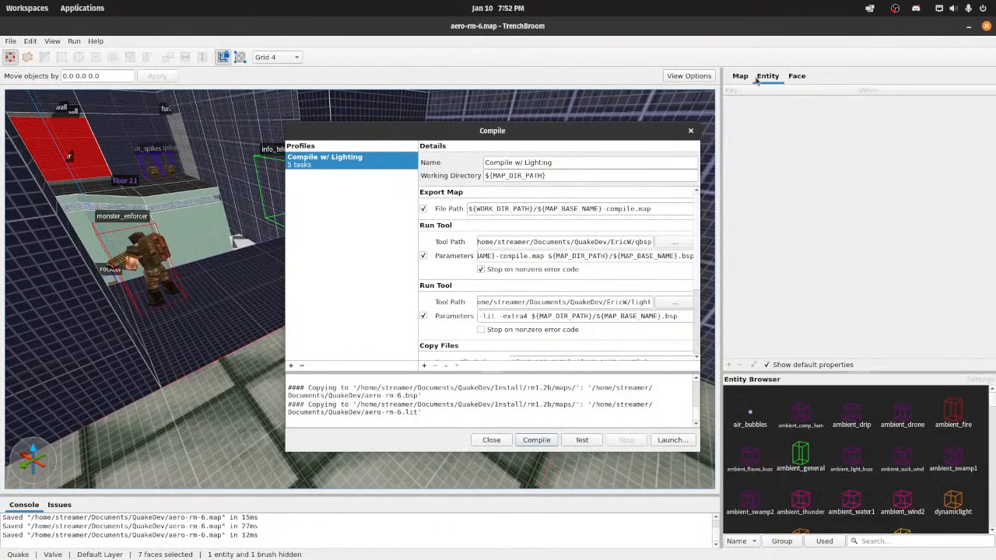
click(691, 133)
click(797, 77)
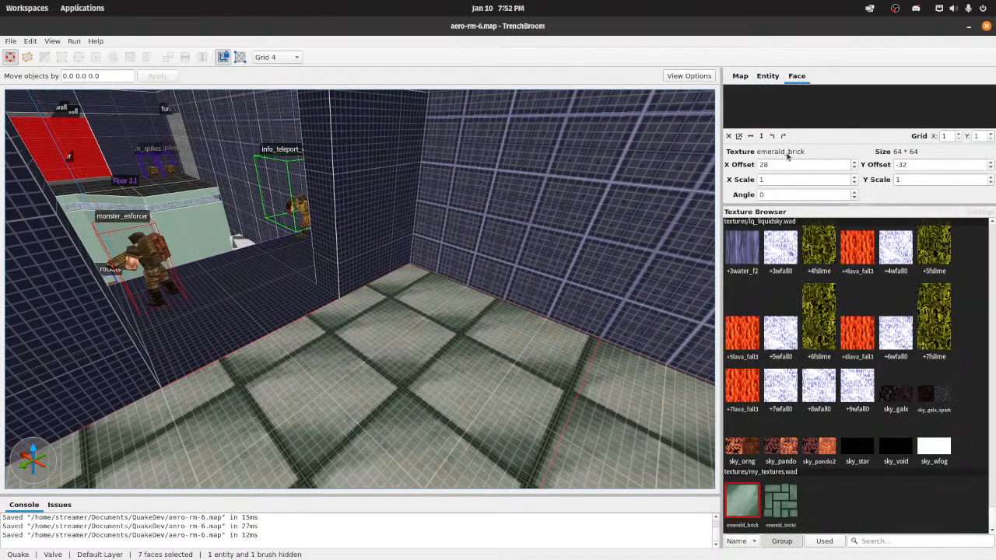
Step: Select the wall brush behind the tiled floor and reload the map's WAD files from its entity properties
click(735, 76)
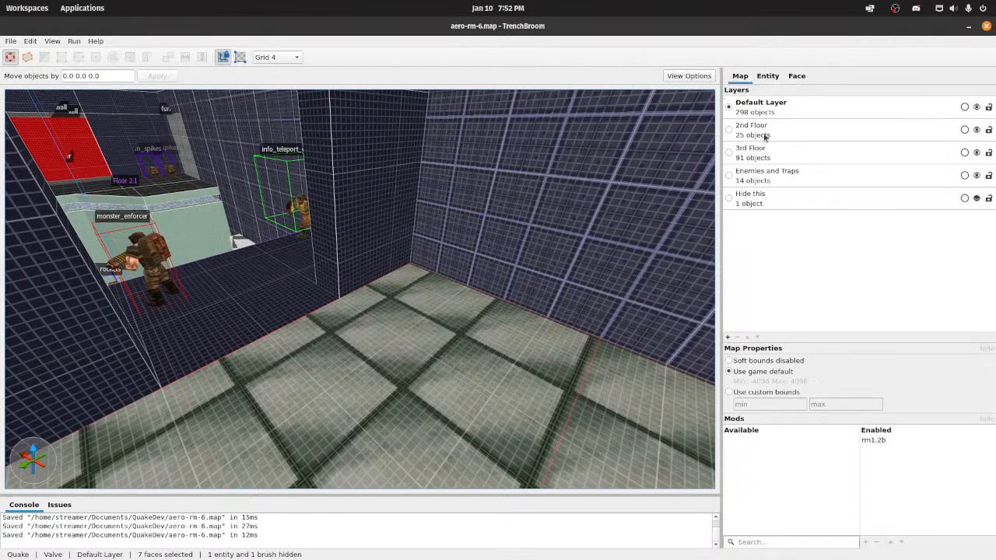
click(797, 76)
click(564, 192)
click(740, 76)
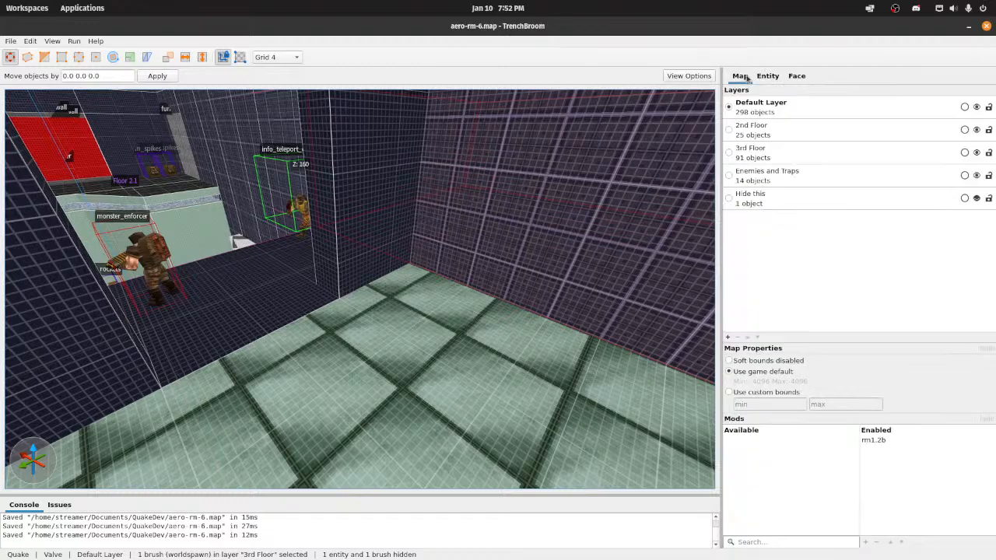
click(793, 77)
click(768, 76)
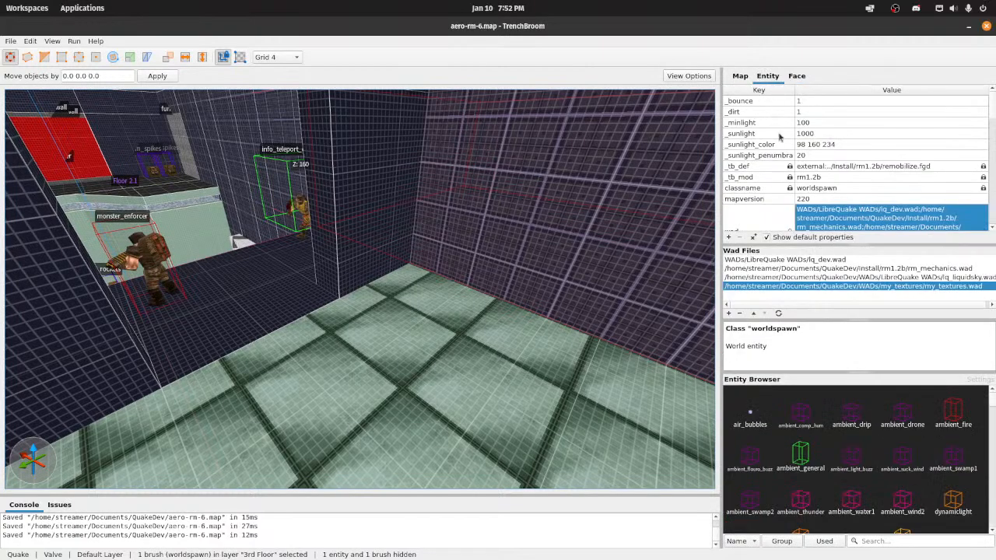
click(778, 314)
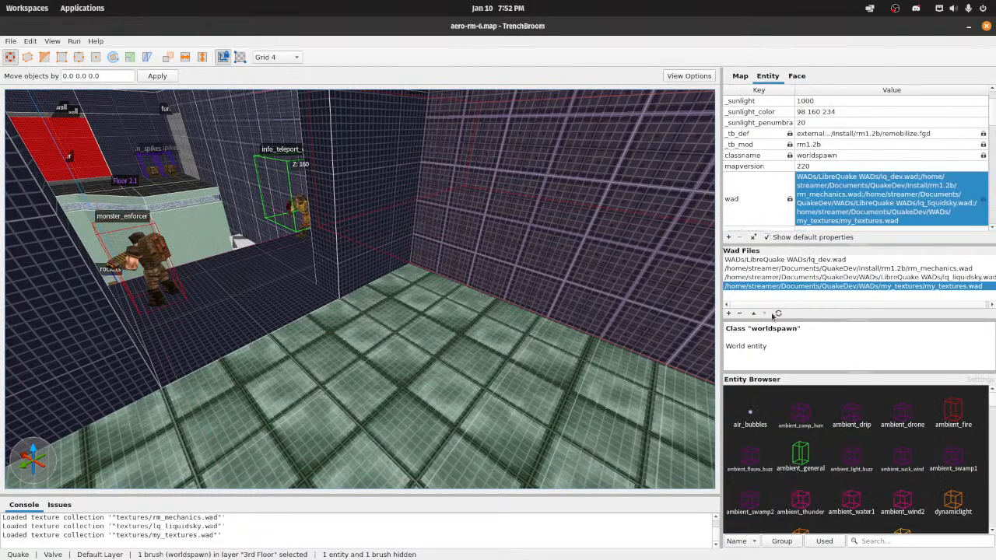
Step: Apply the emerald_brick texture to the dark untextured floor face beside the pillar and monster_enforcer
right_drag(389, 299, 655, 285)
key(d)
key(s)
shift+click(373, 370)
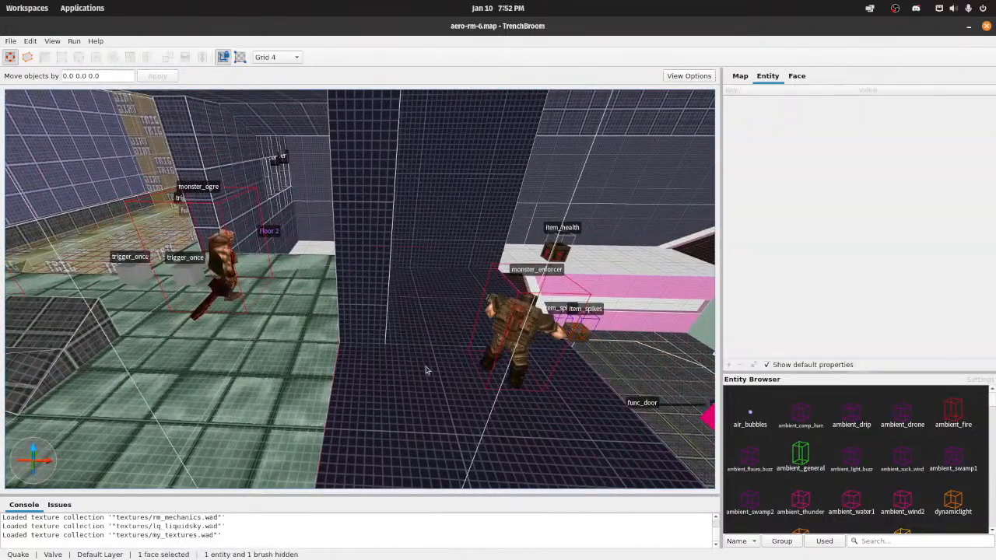
click(797, 76)
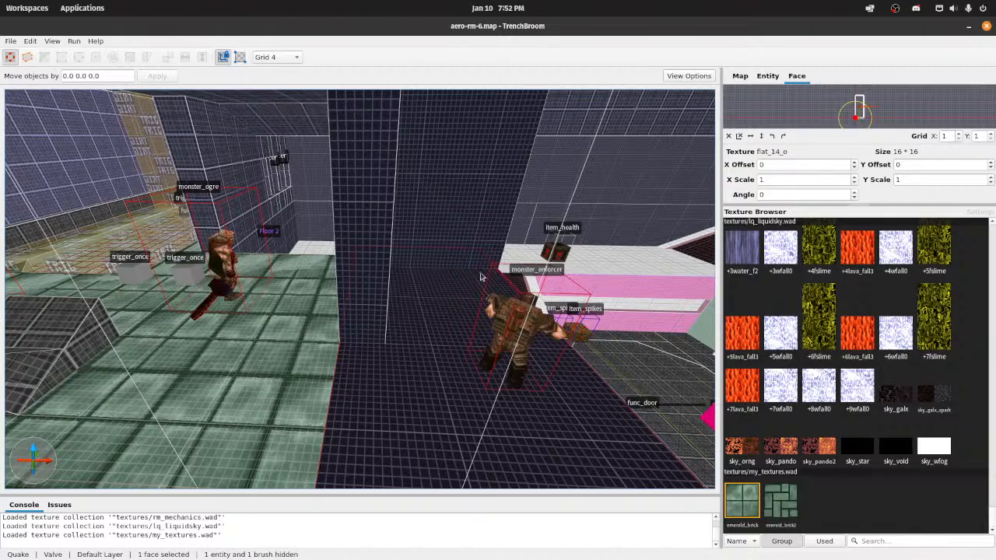
key(s)
right_drag(481, 277, 434, 280)
key(w)
key(s)
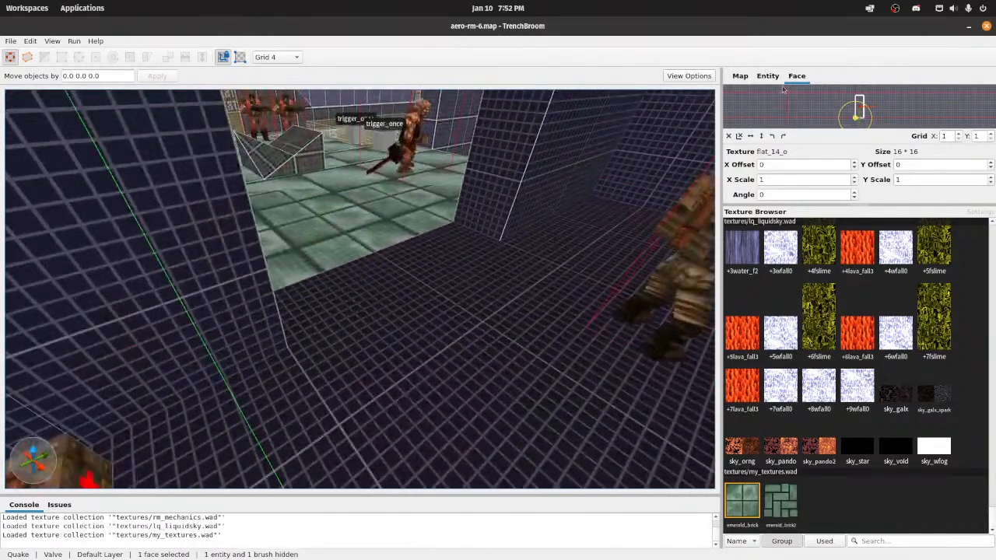
click(768, 76)
click(797, 76)
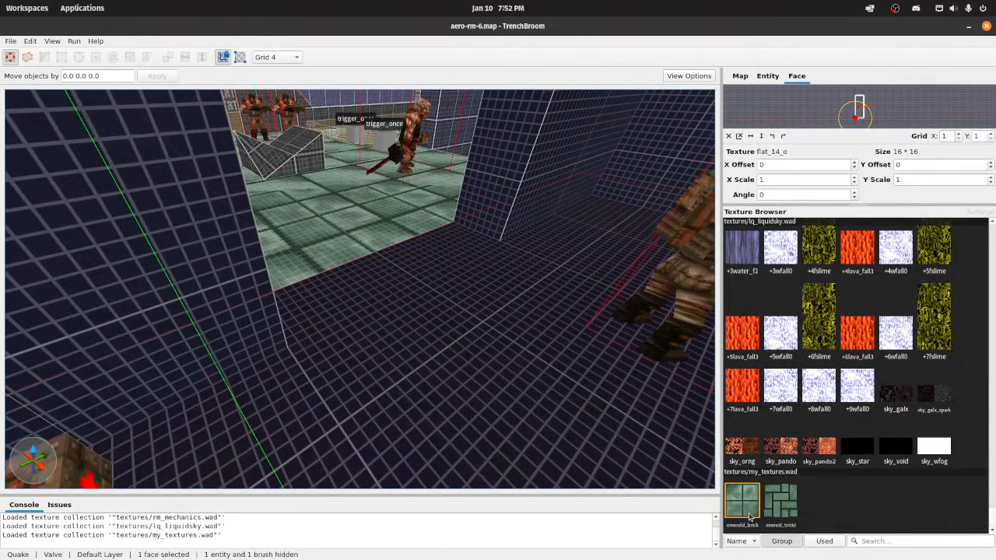
click(749, 517)
Step: Save the map with the newly textured floor face
key(s)
mouse_move(497, 323)
right_down()
mouse_move(495, 308)
mouse_move(529, 330)
mouse_move(515, 347)
mouse_move(491, 327)
mouse_move(494, 336)
right_up()
key(w)
key(ctrl+s)
Step: Select the four emerald_brick floor faces around the trigger area and set their X Offset to 32
click(424, 369)
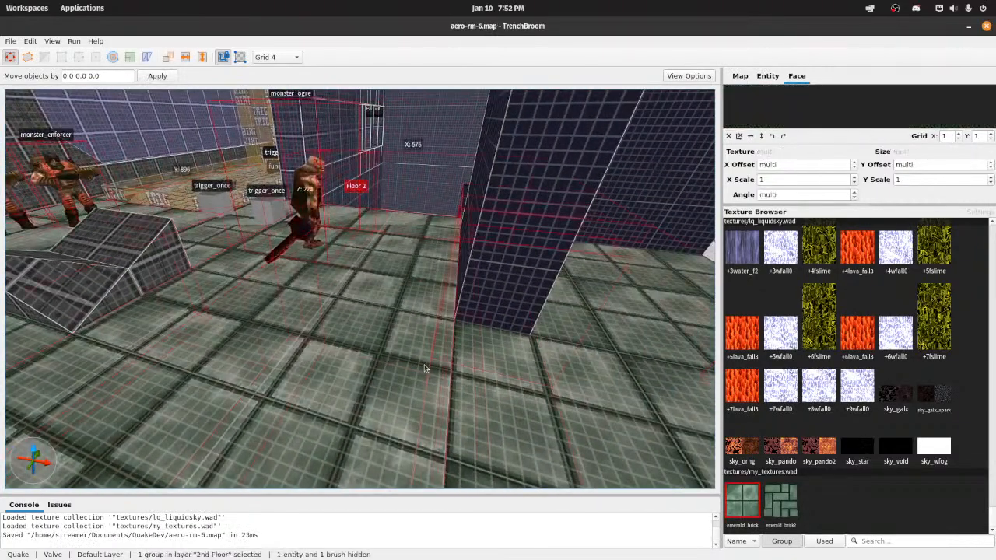
key(w)
right_drag(340, 344, 387, 365)
key(s)
key(w)
shift+click(362, 366)
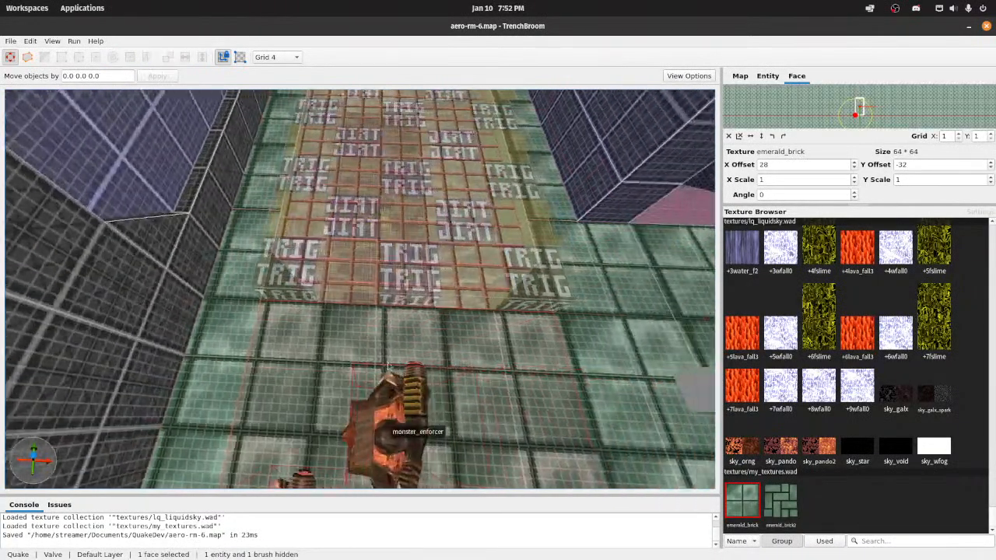
ctrl+shift+click(236, 354)
ctrl+shift+click(581, 344)
right_drag(581, 344, 645, 315)
key(w)
ctrl+shift+click(490, 301)
key(w)
click(770, 75)
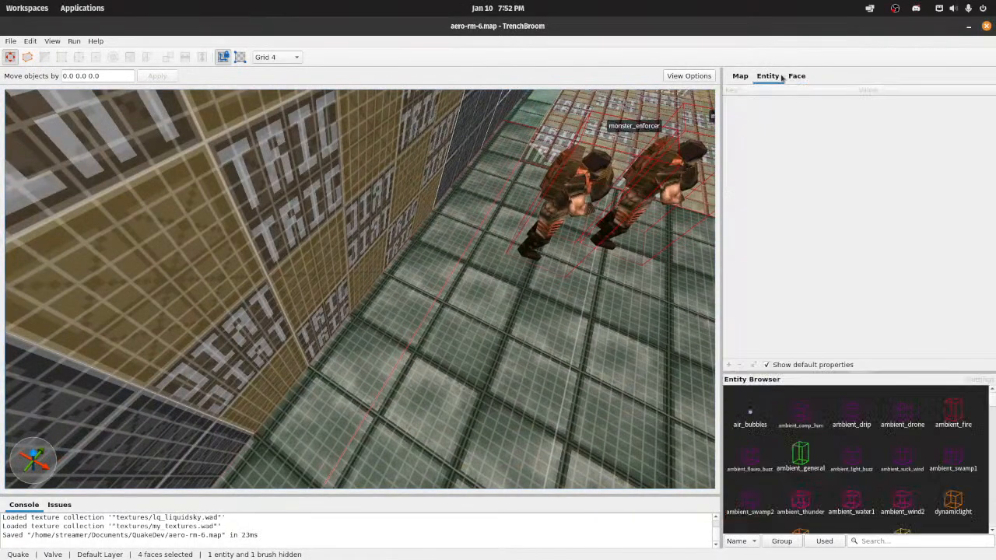
click(796, 76)
click(854, 162)
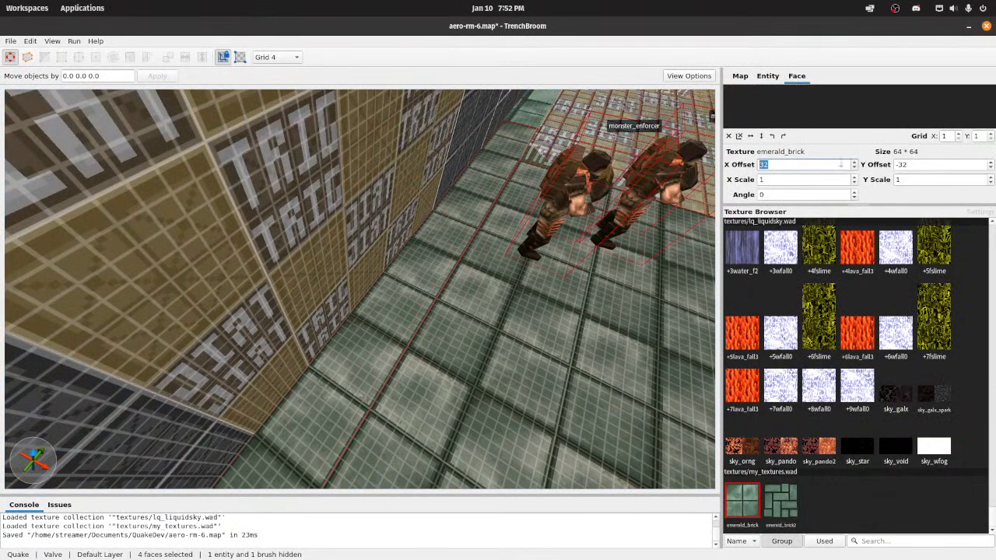
Step: Select the emerald_brick floor face between the two dark pillars and save the map
right_drag(410, 223, 431, 231)
key(w)
click(421, 237)
shift+click(421, 237)
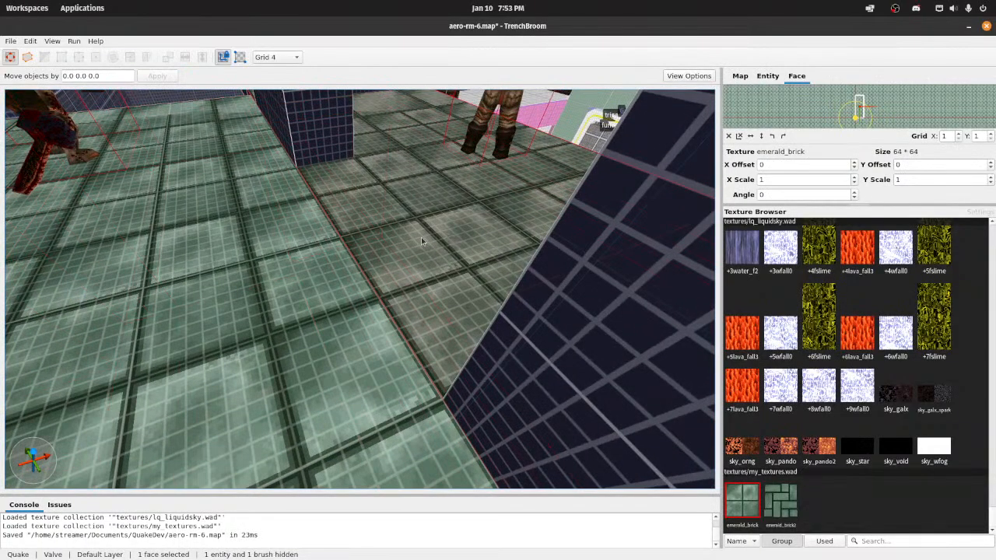
key(ctrl+s)
Step: Examine the tiling and alignment of the emerald_brick texture across the second floor, up close and from afar
key(s)
right_drag(414, 233, 292, 265)
key(w)
key(s)
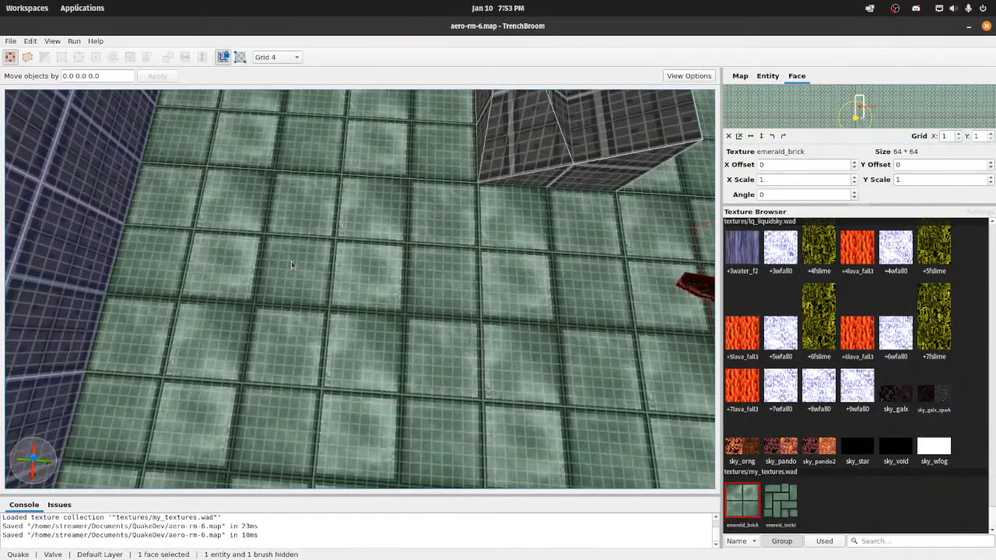
click(404, 240)
key(w)
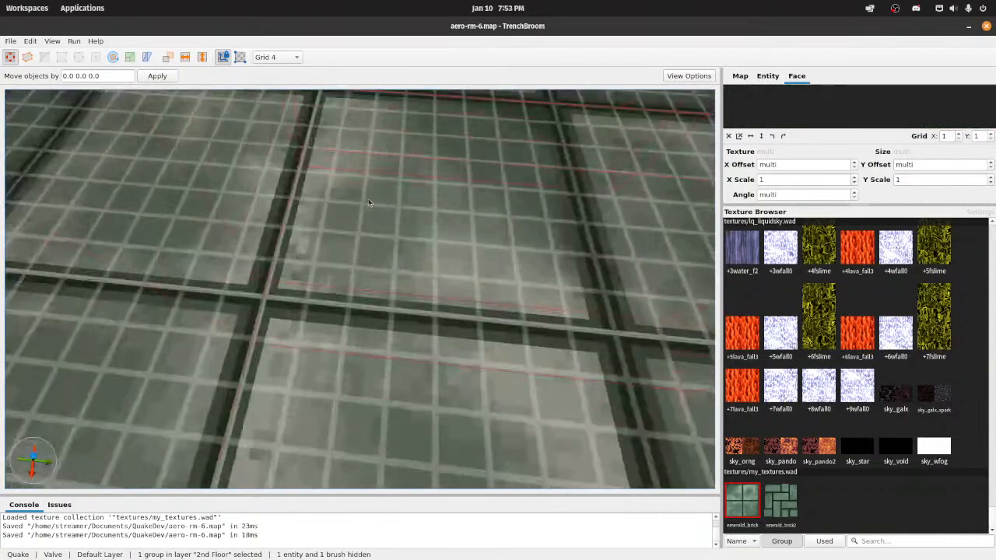
right_drag(389, 227, 378, 222)
key(s)
key(a)
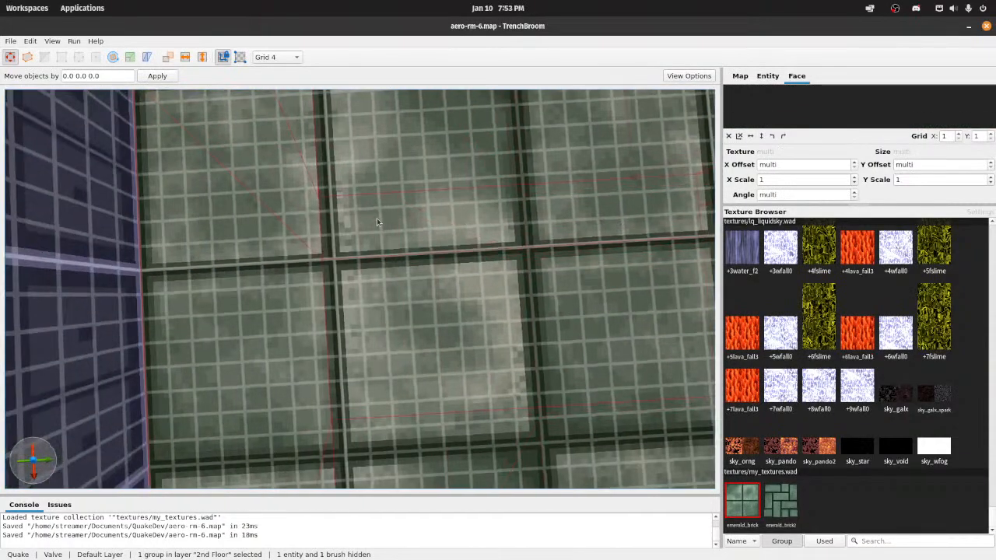
key(a)
key(s)
key(d)
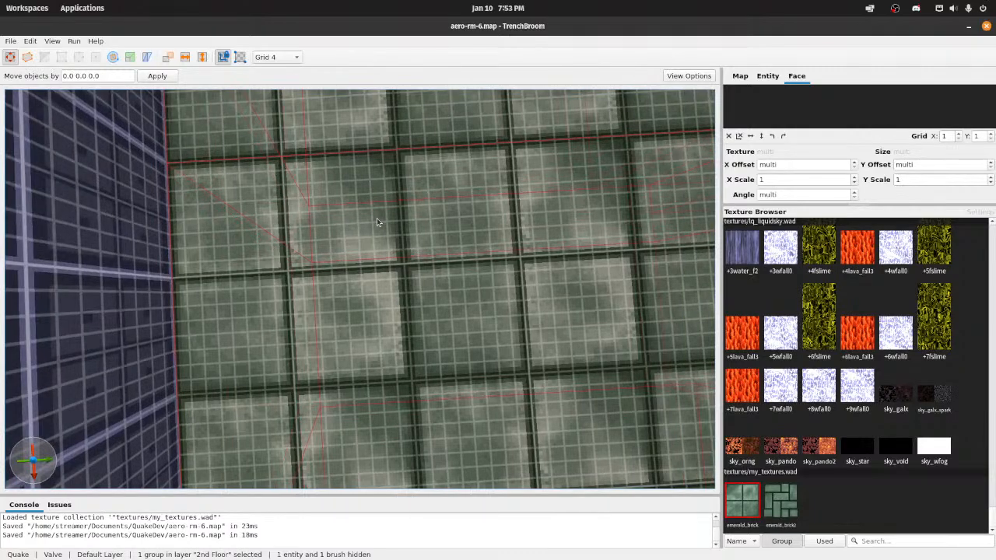
key(d)
right_drag(376, 223, 460, 193)
key(a)
right_drag(418, 255, 534, 202)
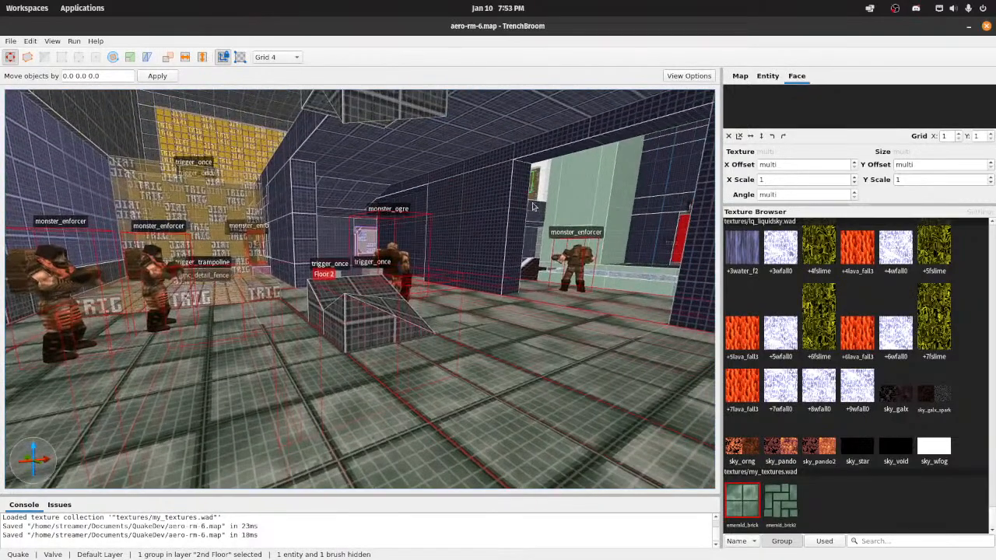
Step: Compile the map with the Compile w/ Lighting profile
click(76, 41)
click(97, 50)
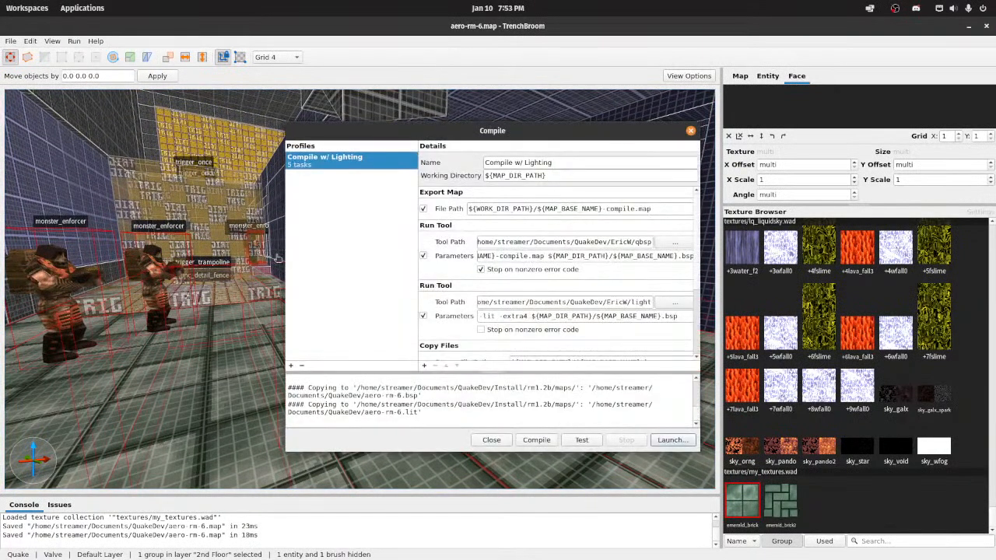
click(535, 440)
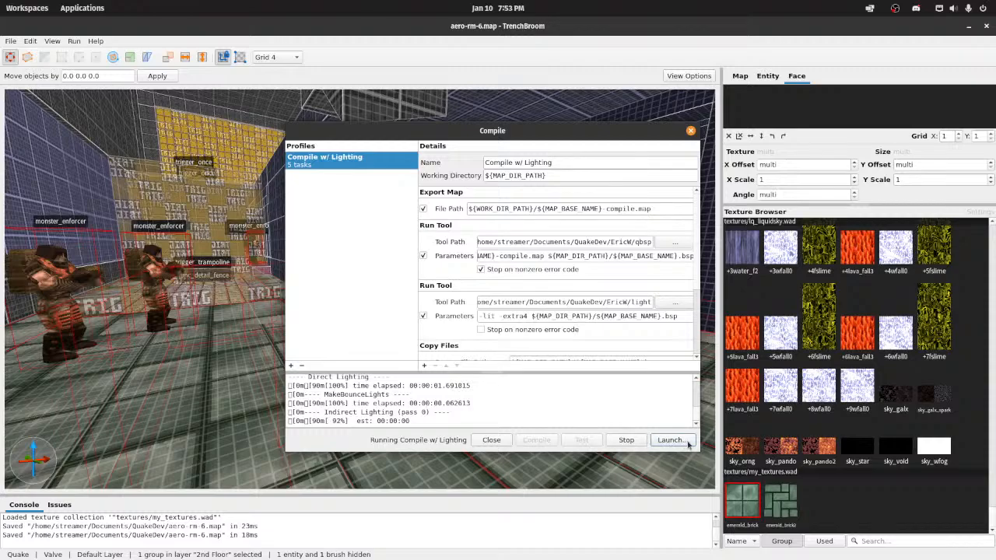
Step: Launch the Quakespasm-Spiked engine, load the map aero-rm-6, turn on noclip and return to the game view
click(687, 442)
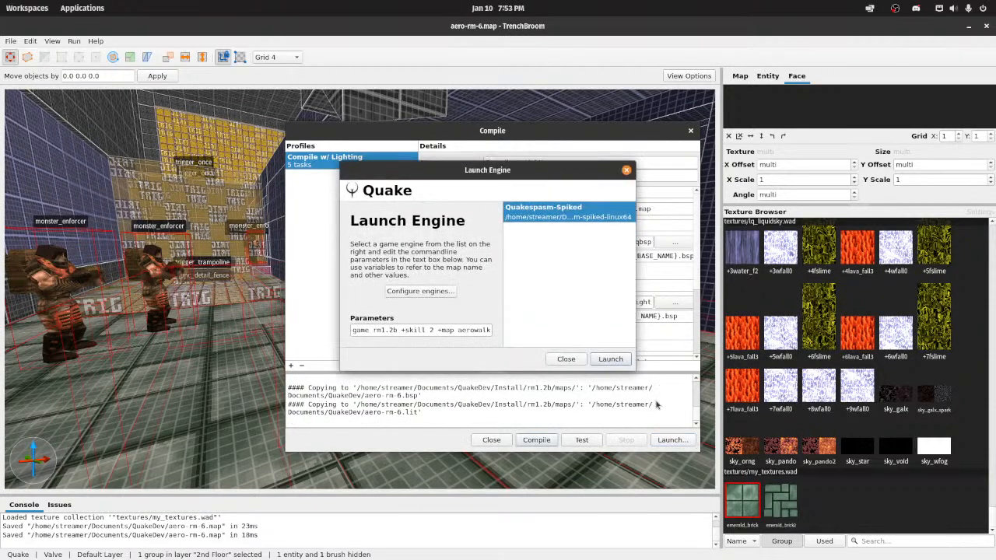
click(614, 363)
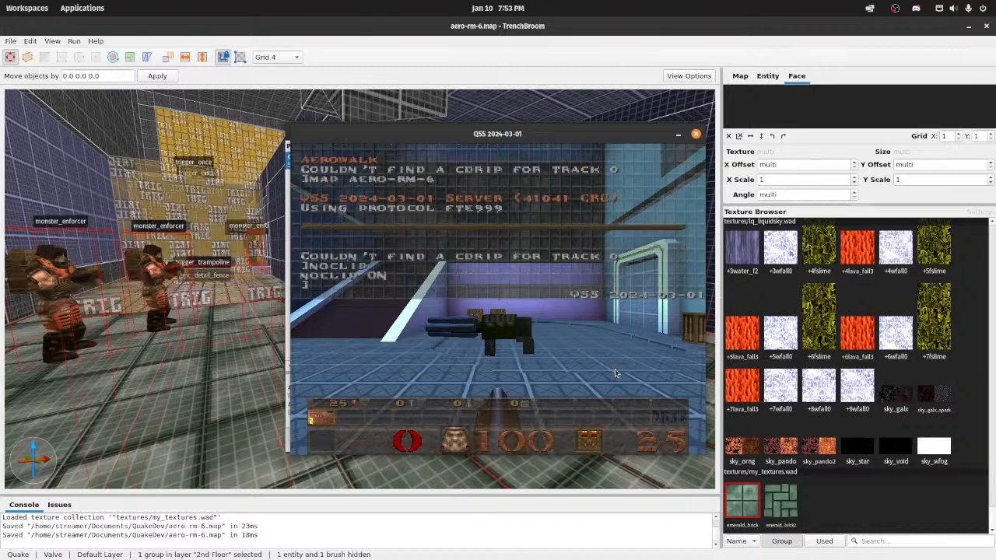
key(Escape)
key(Escape)
Step: Fly through the second floor in the game and examine how the lit emerald_brick floor tiles look
key(w)
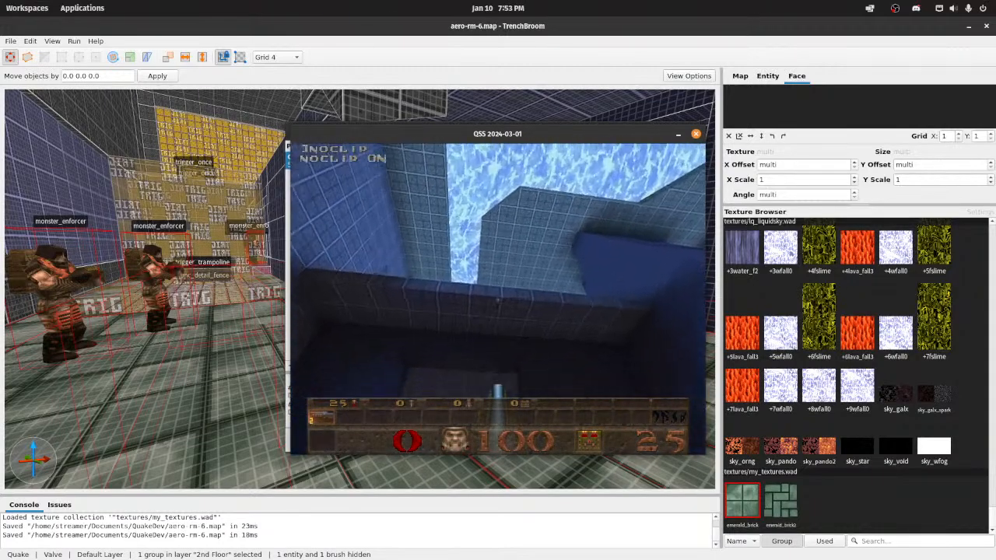
key(w)
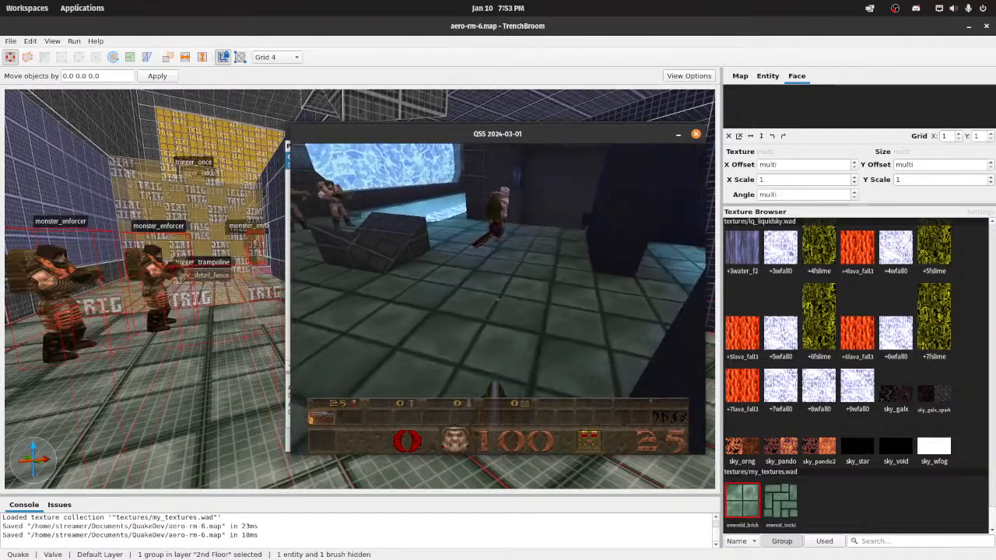
key(w)
key(s)
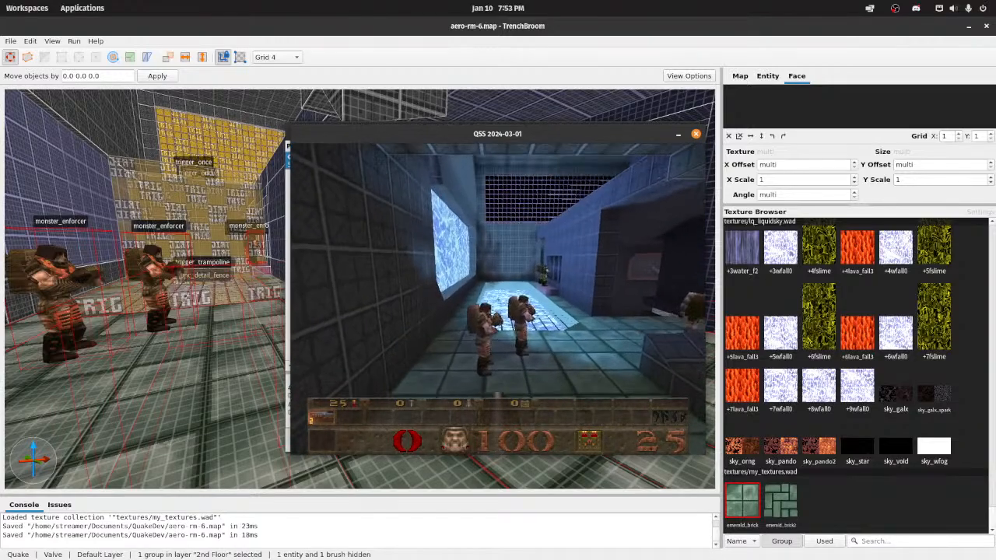
key(d)
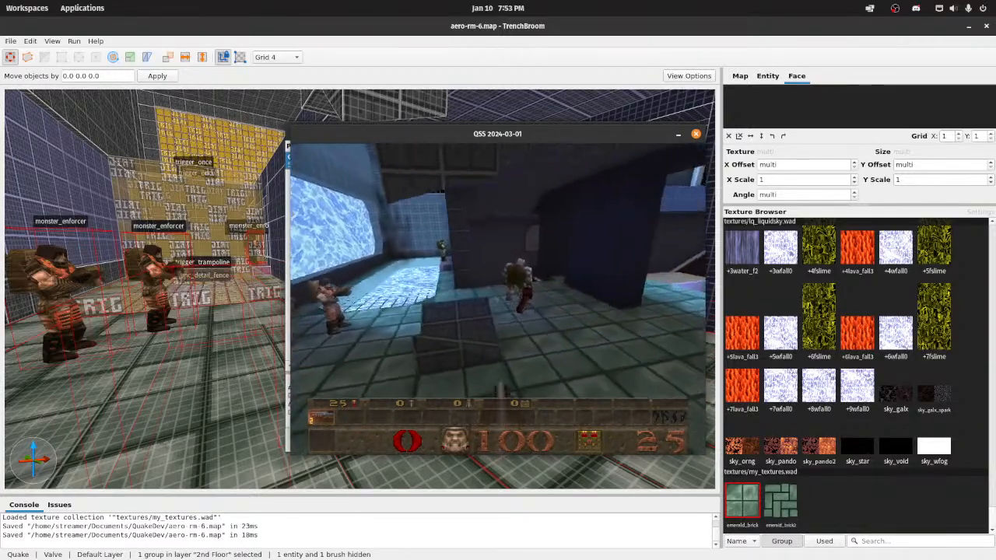
key(w)
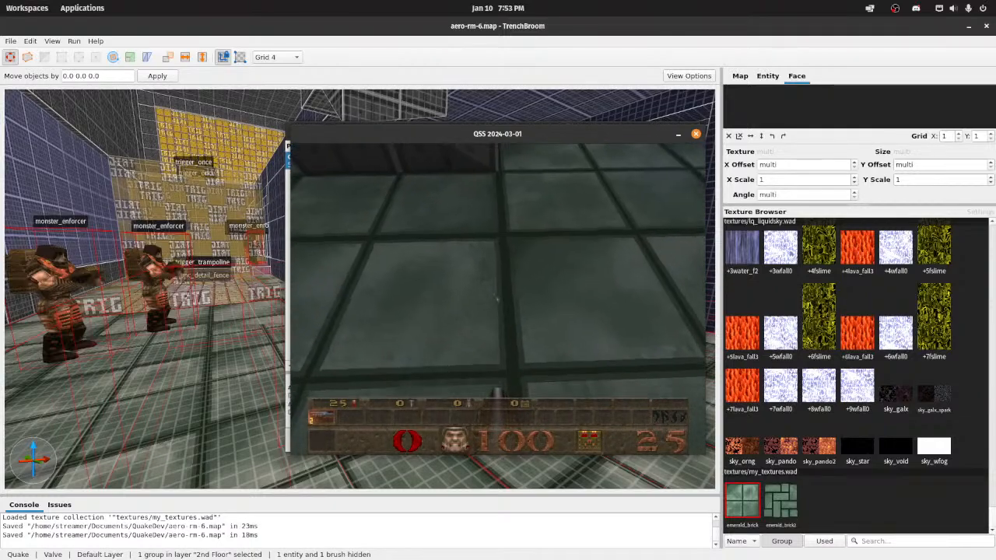
key(space)
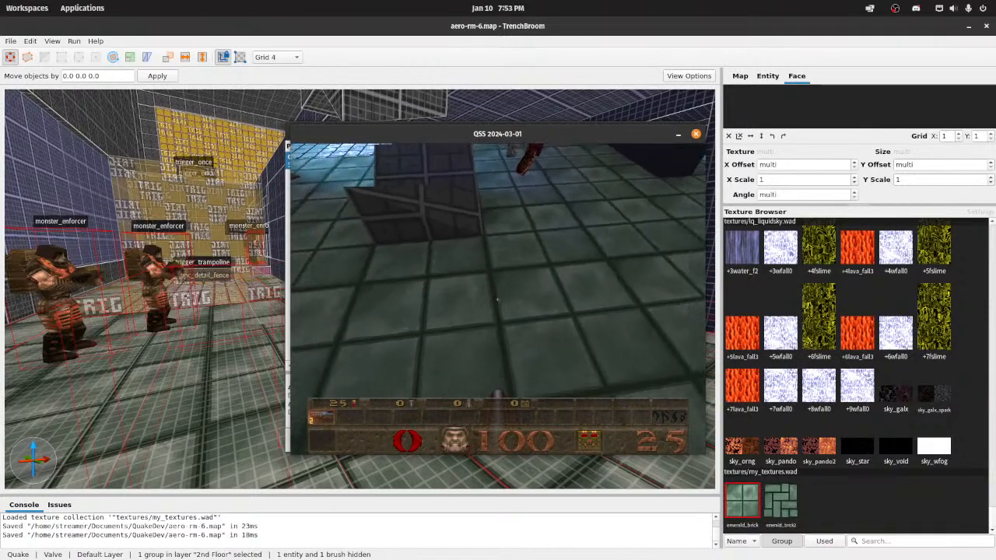
key(s)
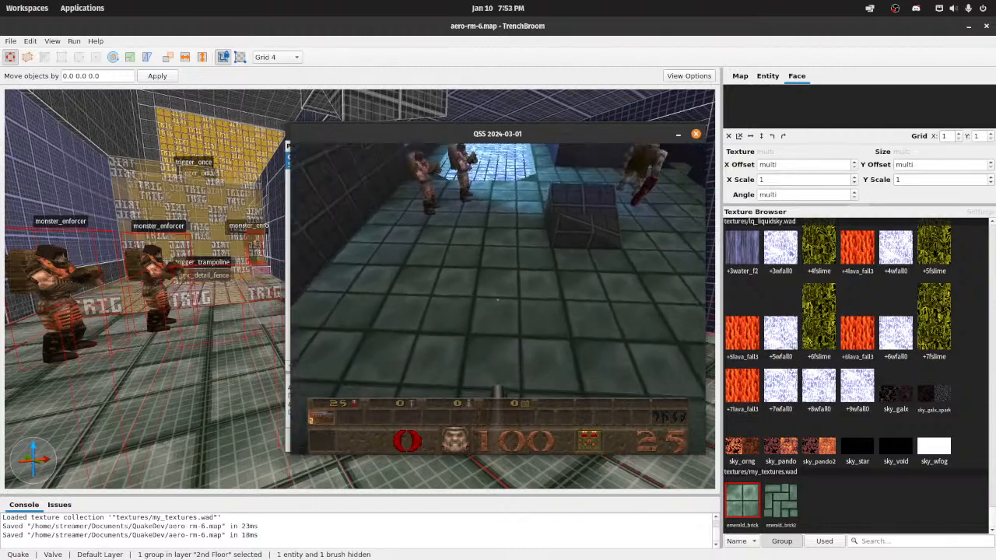
Step: Examine the lit second-floor tiles in the game, quit the engine and close the Compile dialog
key(w)
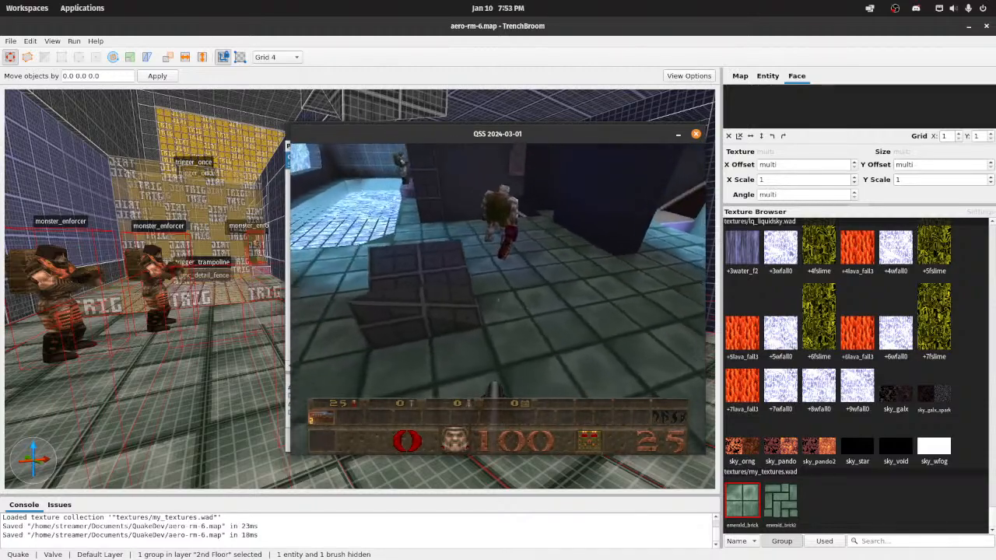
key(d)
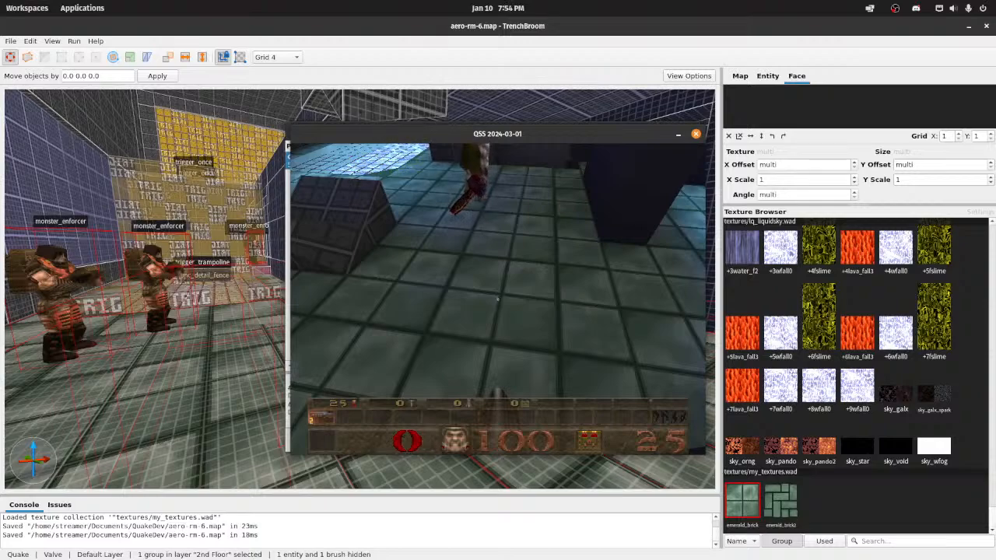
key(Escape)
key(Return)
click(500, 442)
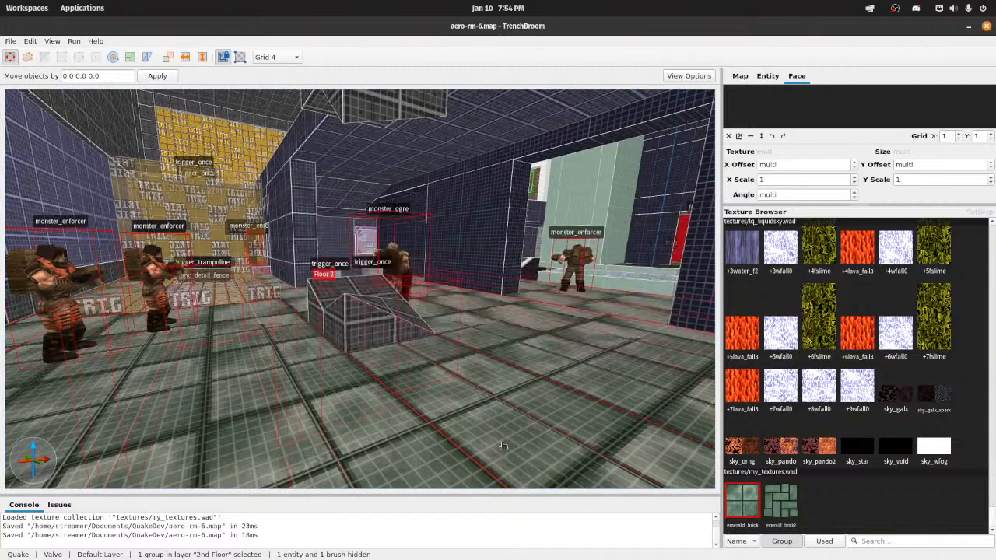
Step: Switch to Wally and reopen the minimized emerald_brick texture for editing
click(529, 545)
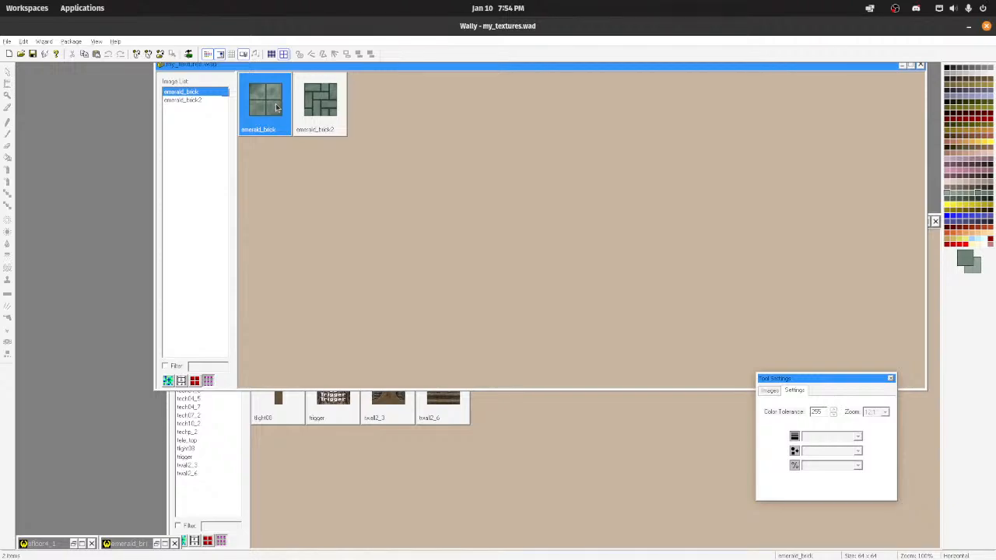
right_click(121, 543)
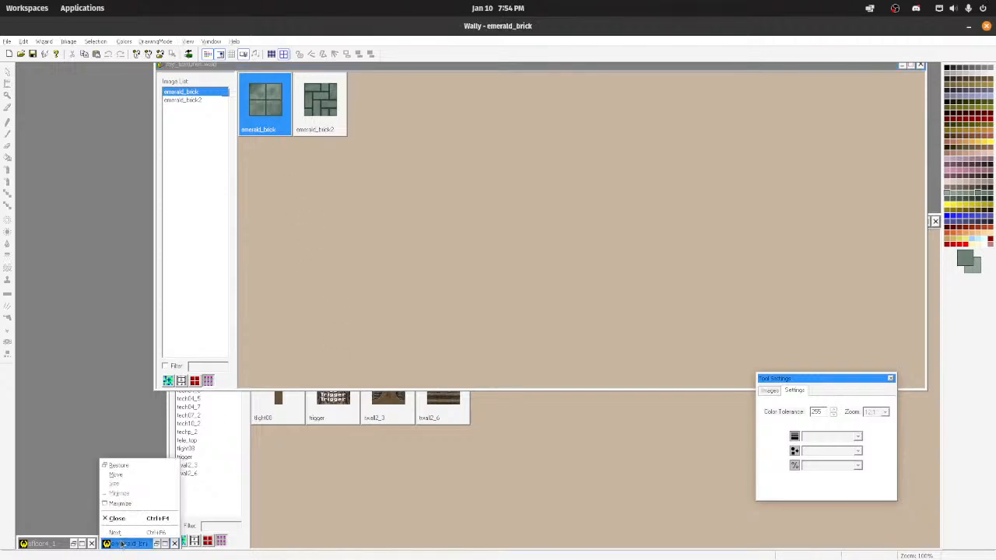
click(133, 514)
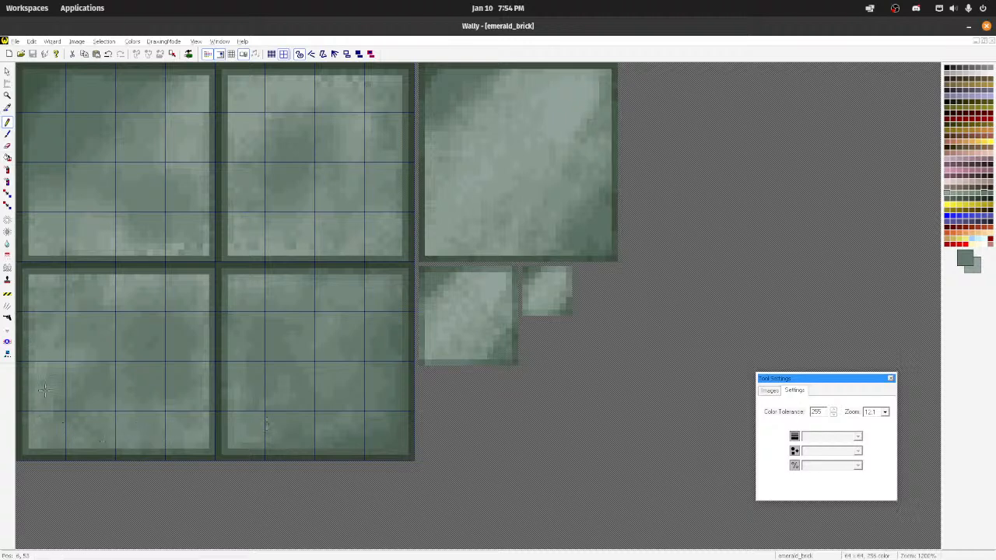
Step: Spray green mottling along the lower-left tile's bottom with a 16-pixel square Medium brush and soften it at Most density
click(8, 170)
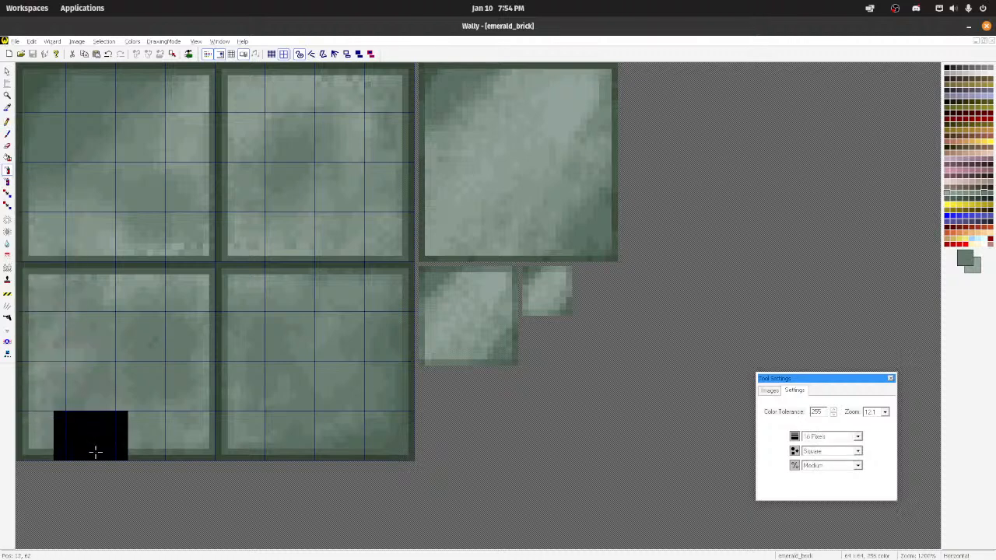
mouse_move(94, 457)
mouse_down()
mouse_move(74, 461)
mouse_move(173, 452)
mouse_move(125, 477)
mouse_up()
scroll(230, 445, down, 5)
scroll(229, 445, up, 4)
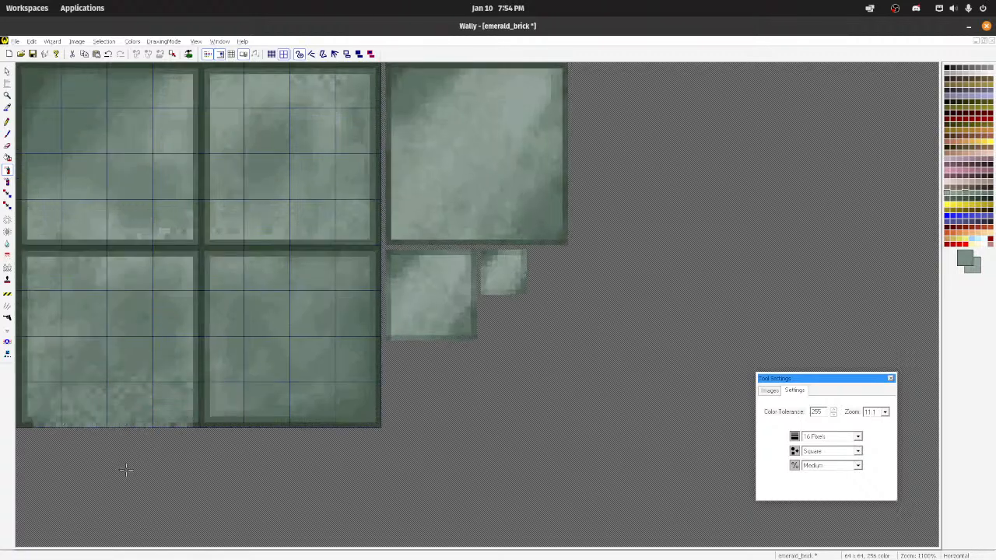
click(7, 195)
click(7, 244)
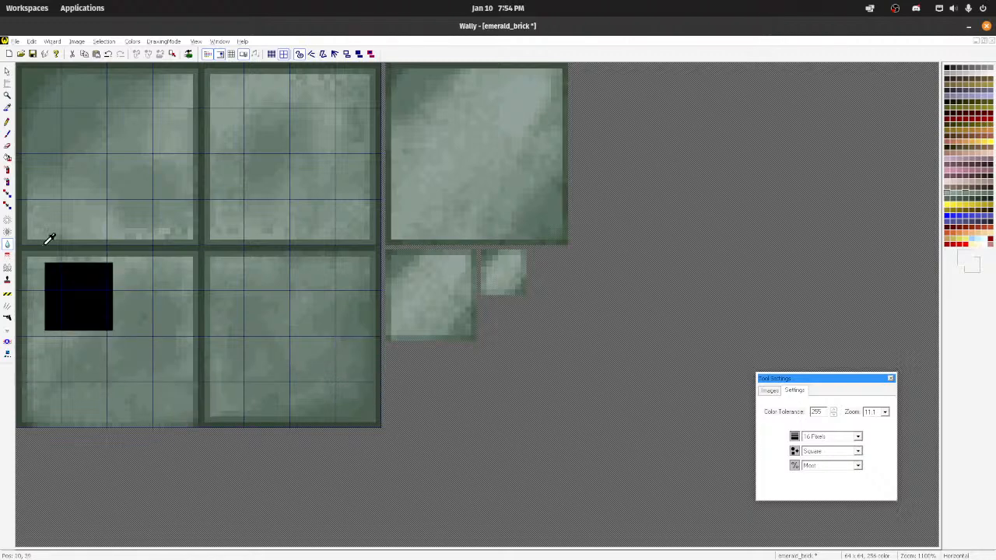
Step: Spray darker green over the lower-right tile and the texture's outer edges at 16 pixels, Square, Medium, and soften the result
click(8, 173)
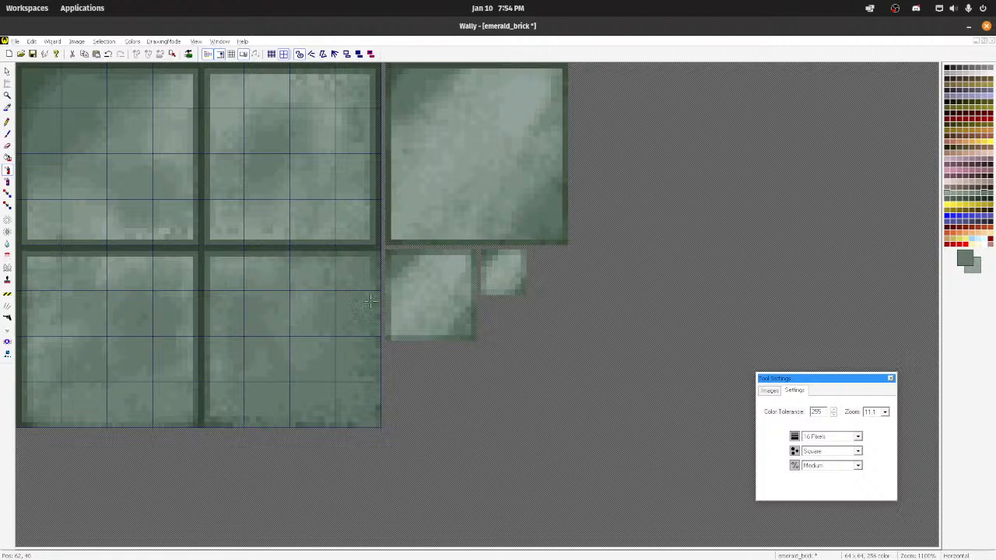
scroll(280, 348, down, 3)
scroll(321, 234, up, 4)
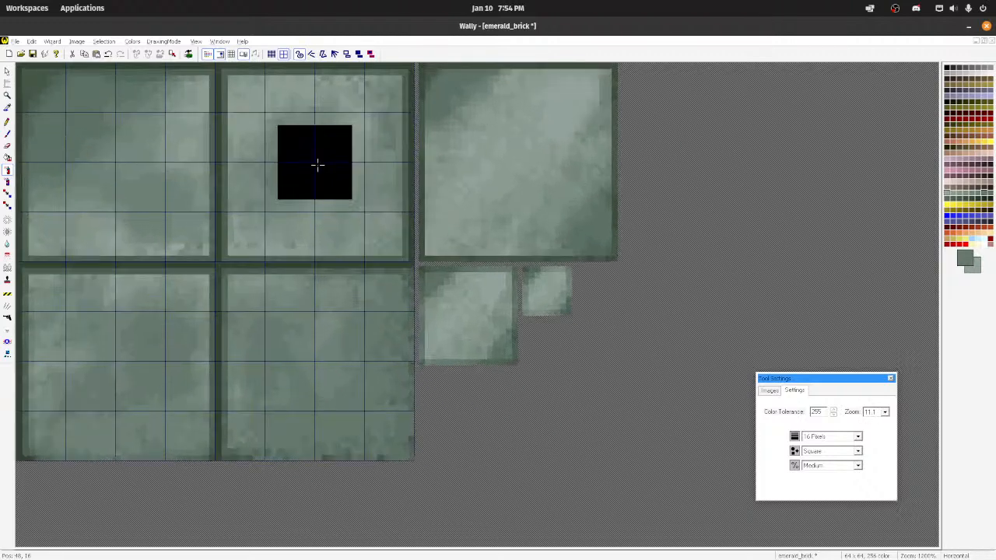
scroll(318, 164, up, 1)
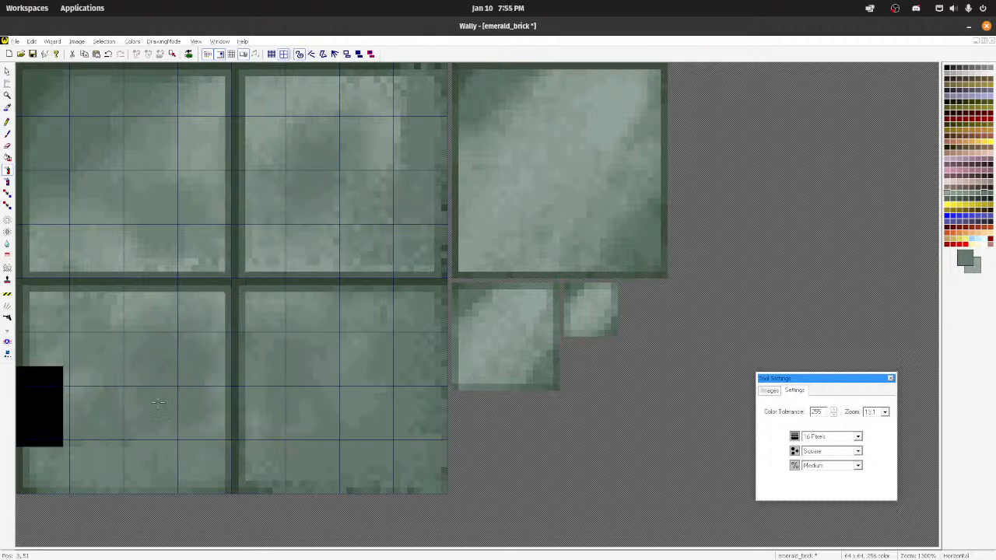
click(7, 243)
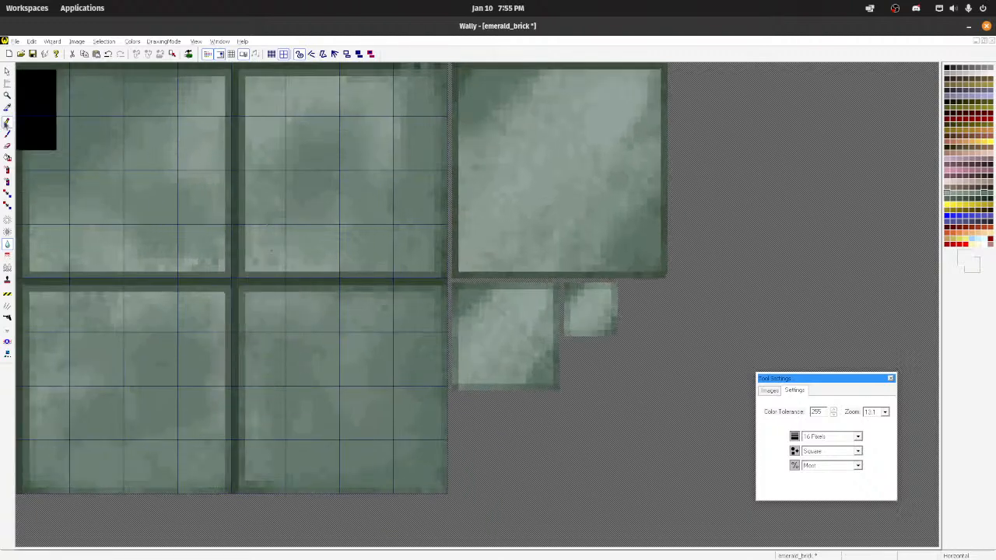
Step: Redraw the dark grout line along the upper-right tile's top edge with the Pencil, then save and close up the emerald_brick image
click(236, 127)
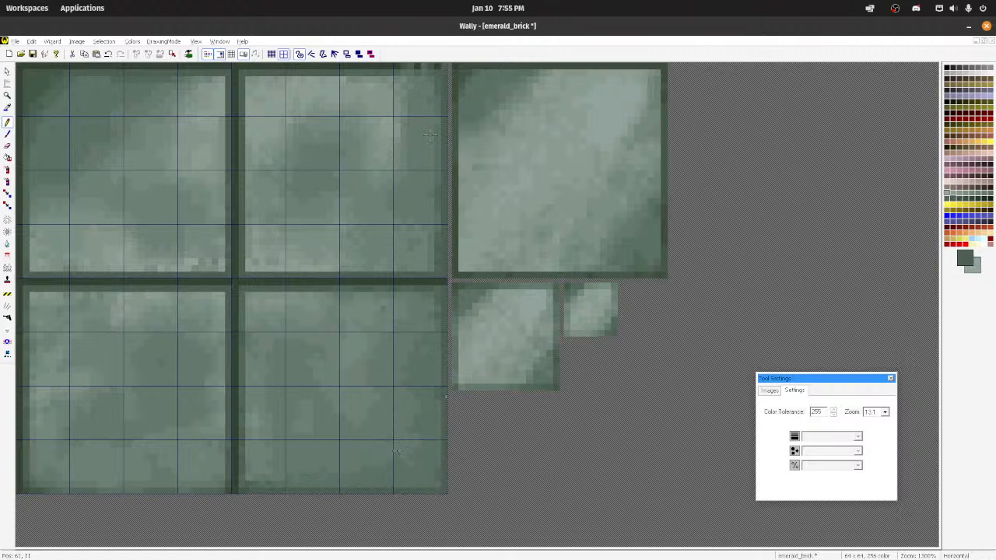
ctrl+click(393, 64)
drag(403, 66, 449, 65)
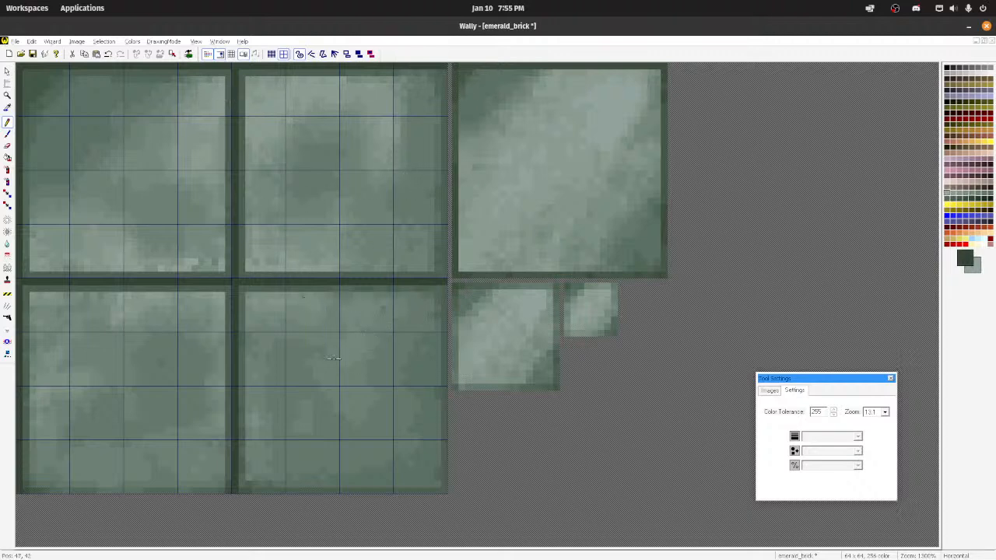
key(ctrl+s)
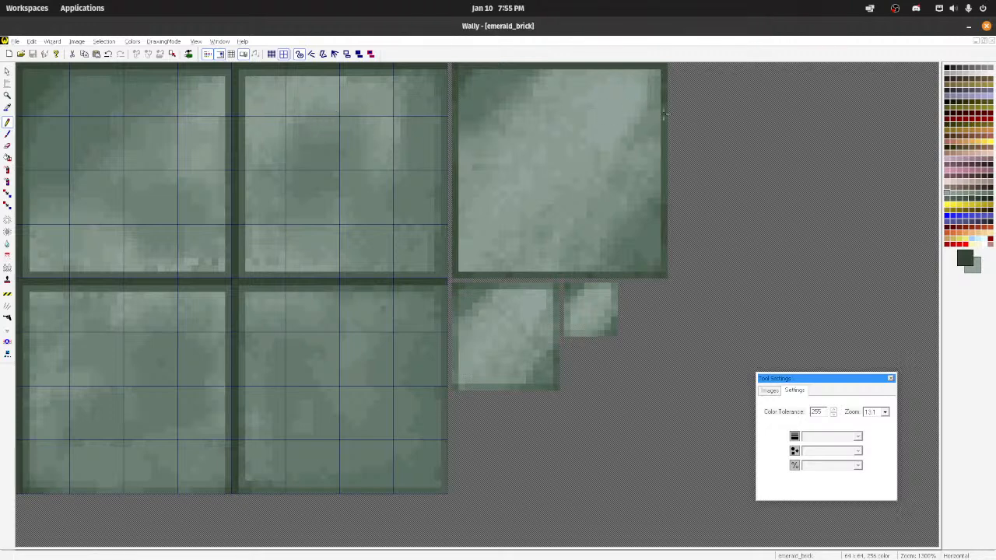
click(976, 41)
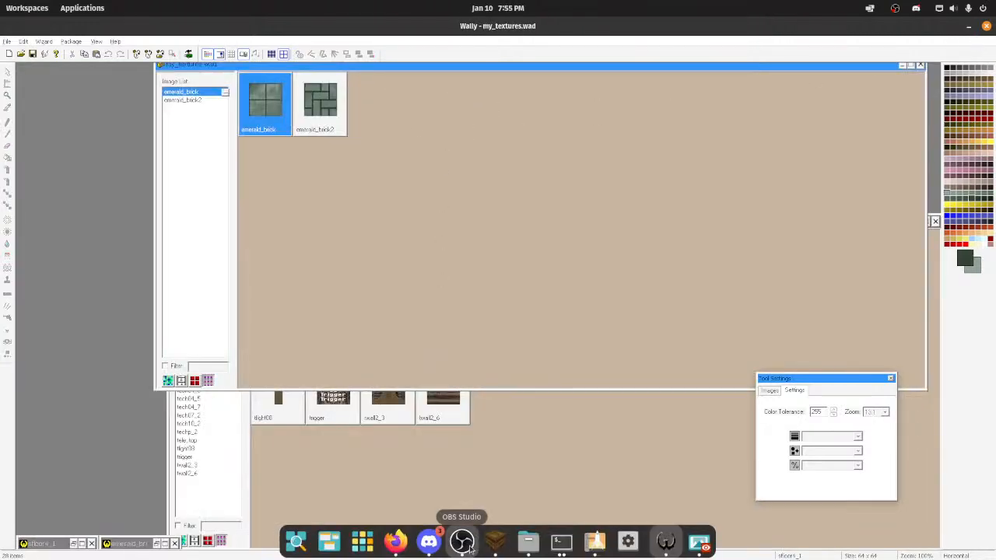
Step: Switch to TrenchBroom and reload the map's WAD files
click(495, 543)
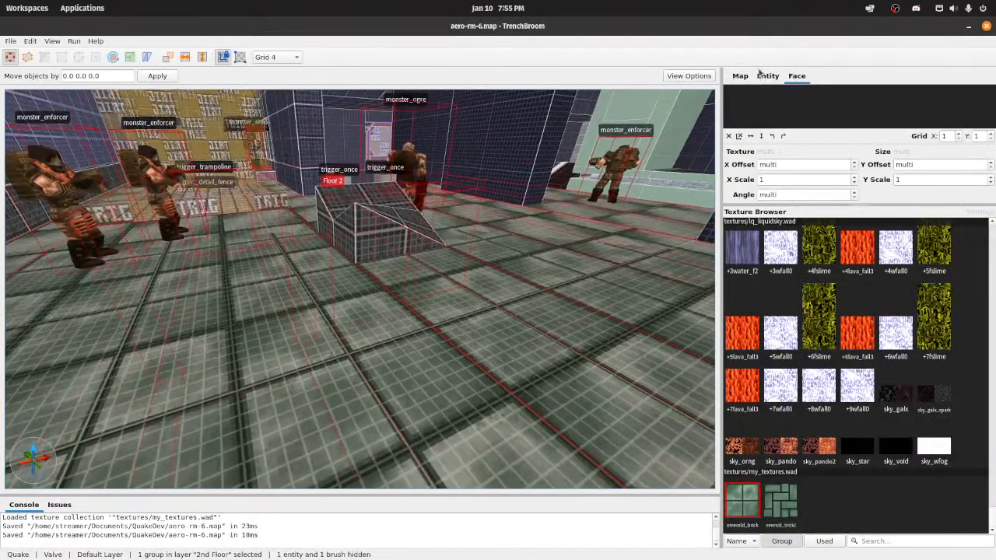
click(773, 78)
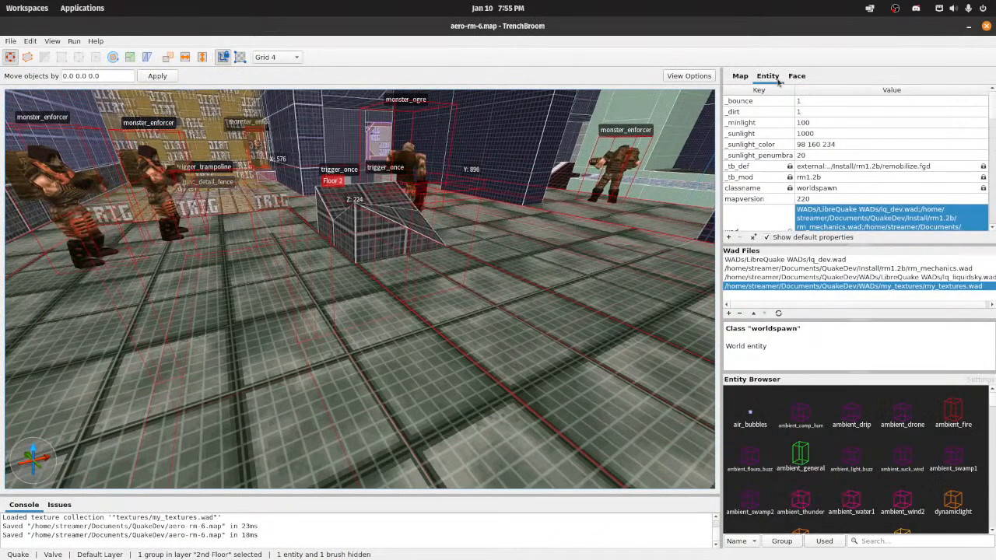
click(779, 315)
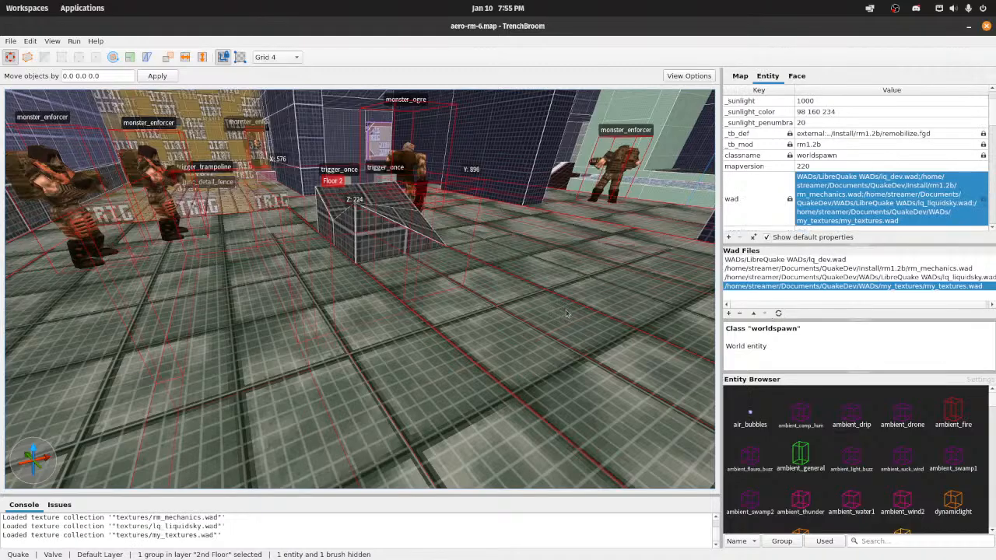
Step: Fly through the map and examine how the updated emerald_brick texture tiles across the floors from near and far
mouse_move(467, 284)
right_down()
mouse_move(609, 344)
mouse_move(502, 285)
mouse_move(403, 250)
mouse_move(417, 271)
mouse_move(417, 253)
mouse_move(461, 254)
mouse_move(353, 272)
mouse_move(348, 236)
right_up()
click(489, 292)
key(w)
key(s)
key(w)
key(s)
key(d)
key(s)
key(w)
key(s)
key(w)
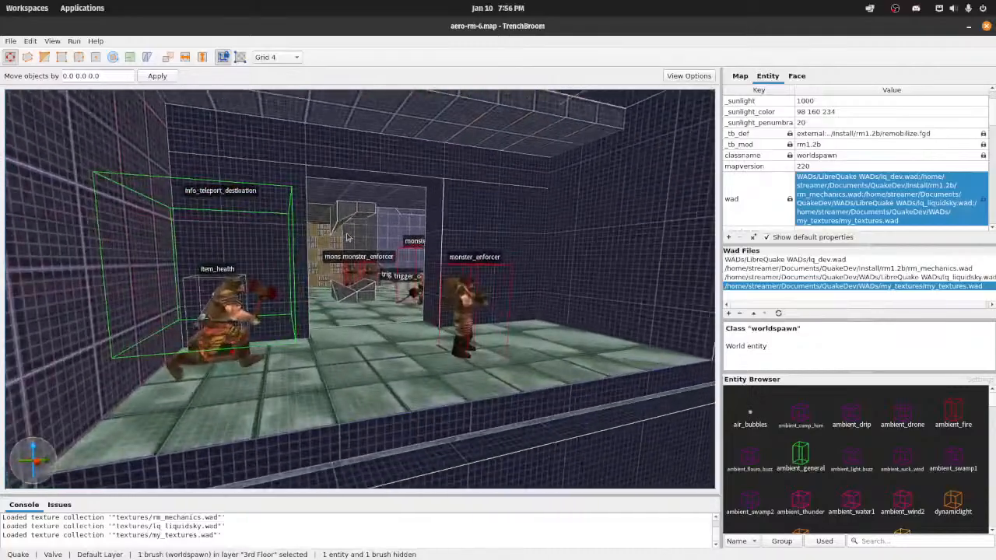
key(s)
key(w)
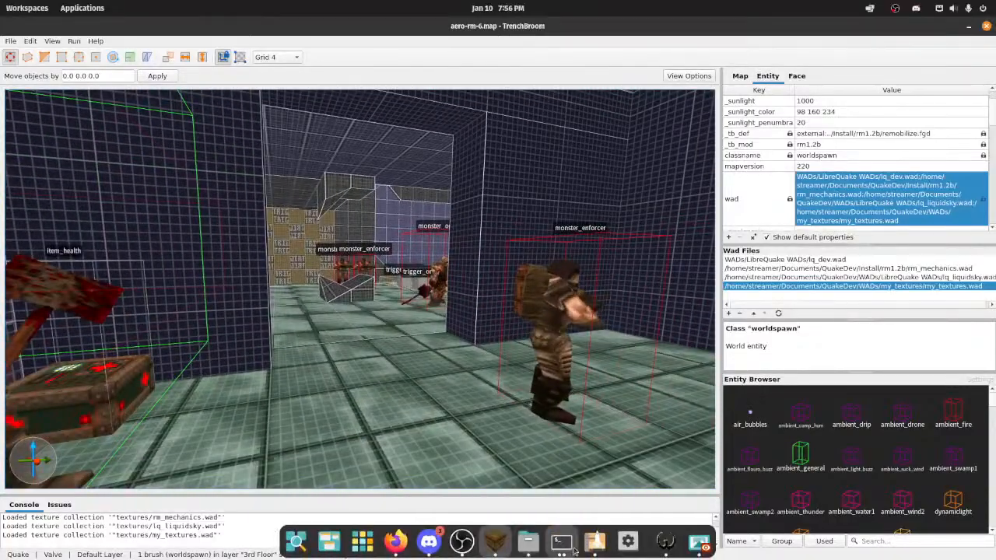
Step: Return to Wally and bring the minimized emerald_brick image back up for editing
click(666, 543)
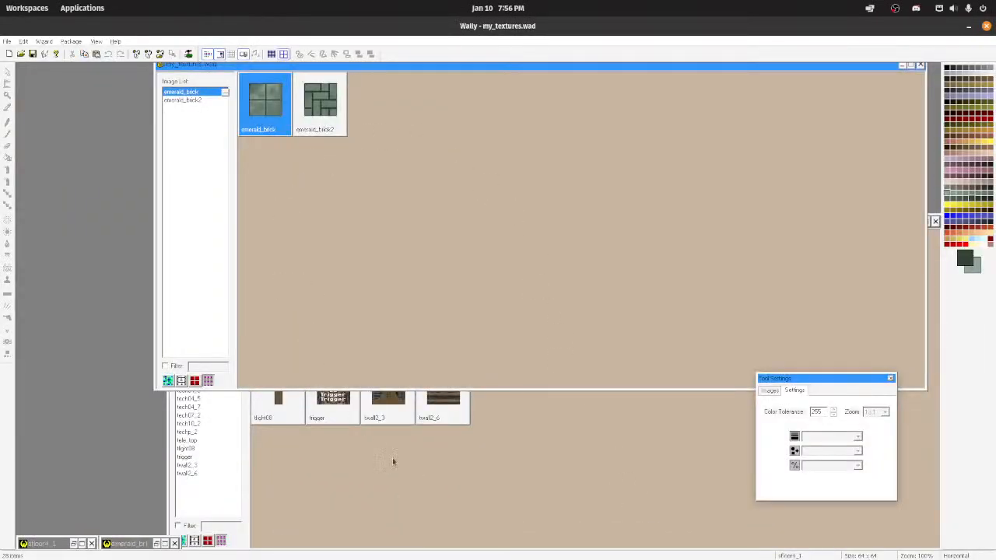
click(429, 488)
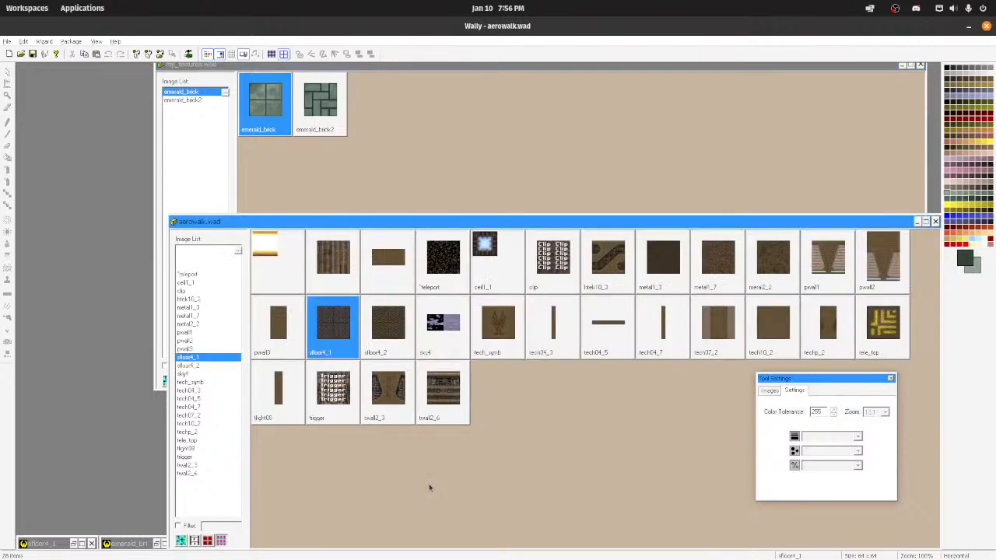
click(281, 97)
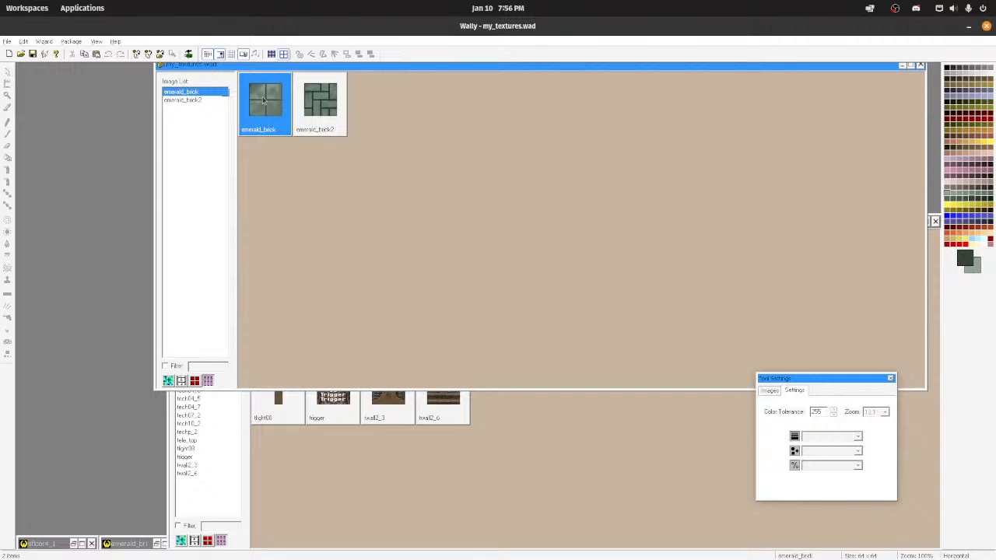
double_click(130, 542)
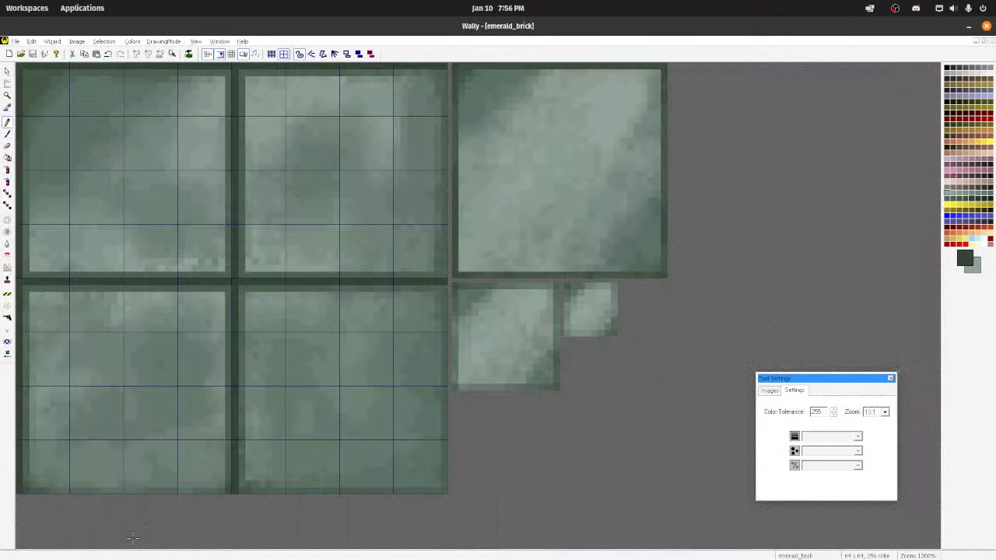
Step: Regenerate the emerald_brick mipmaps with ReMip, save the texture and minimize its image window
click(38, 41)
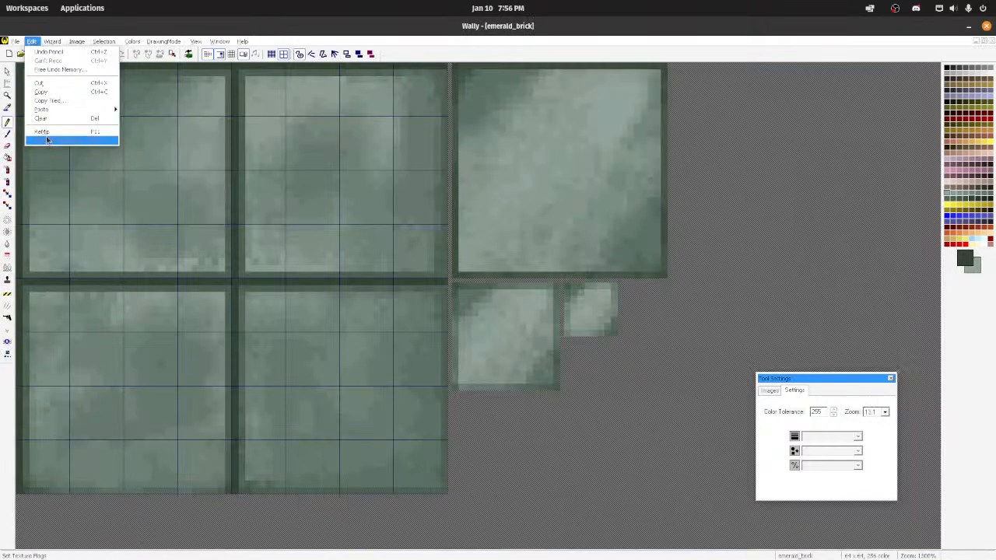
click(46, 134)
scroll(436, 203, down, 1)
key(ctrl+s)
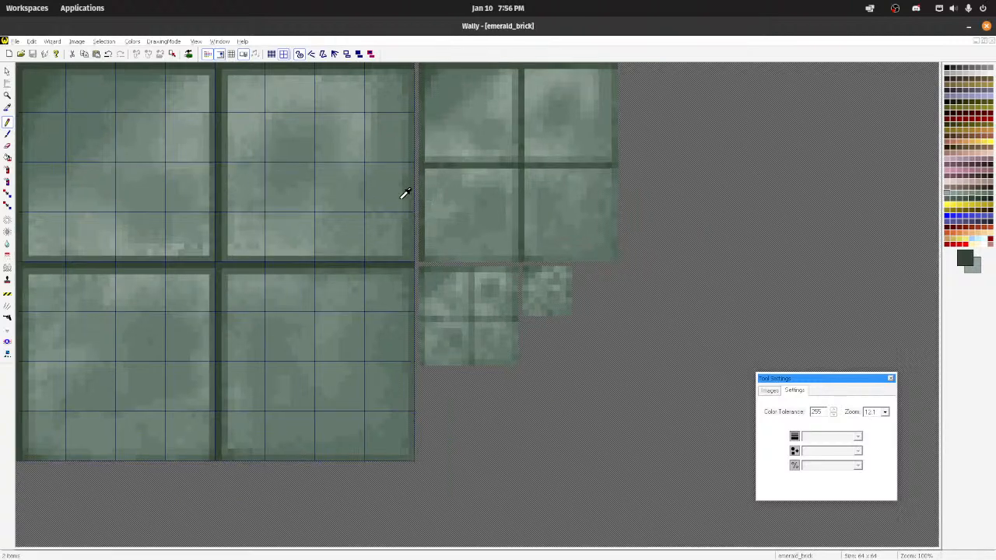
click(976, 41)
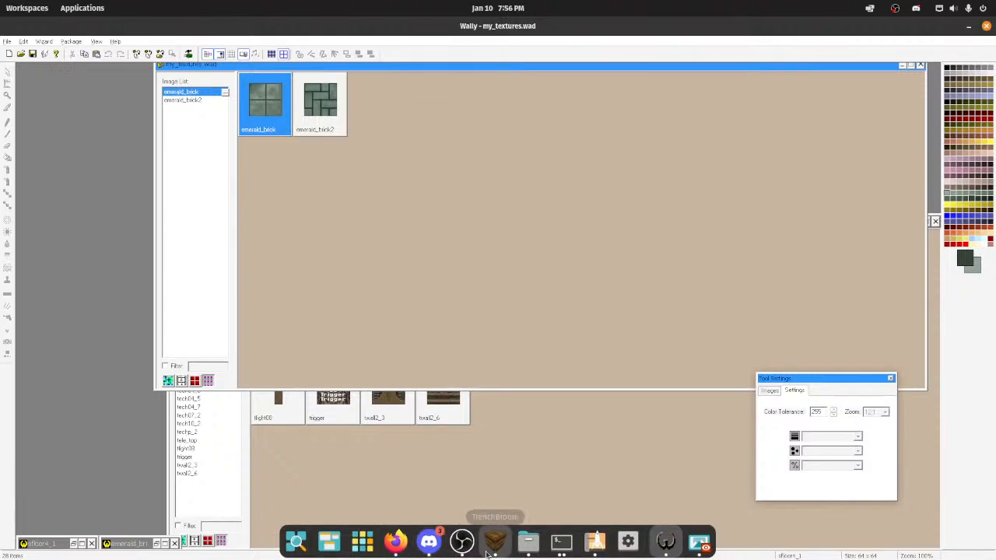
Step: Switch to TrenchBroom and compile the map with the Compile w/ Lighting profile
click(471, 551)
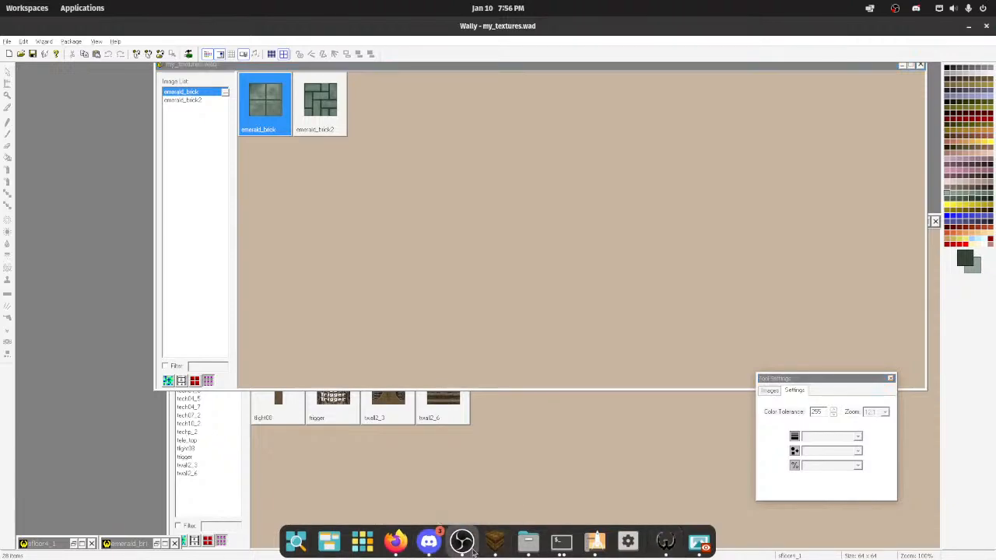
click(496, 552)
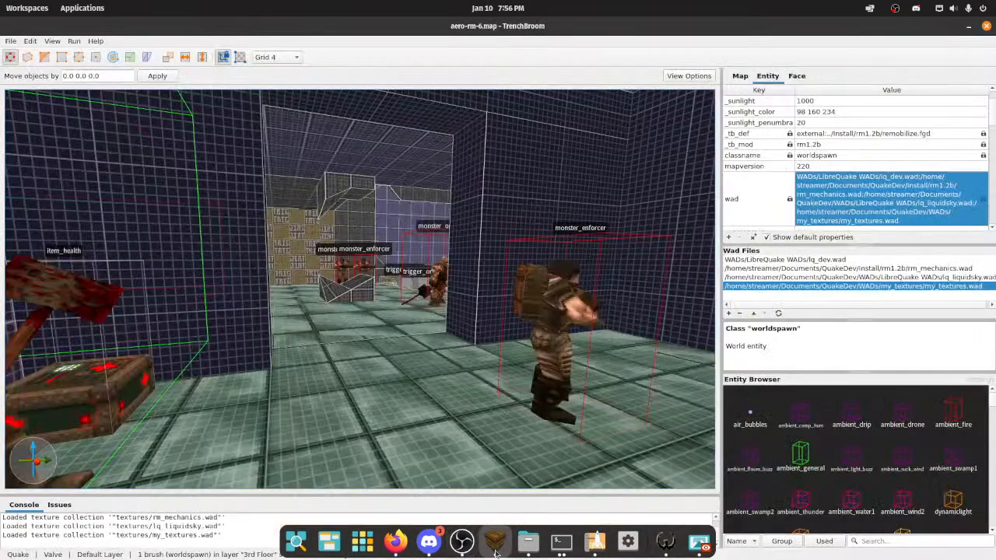
click(74, 41)
click(81, 53)
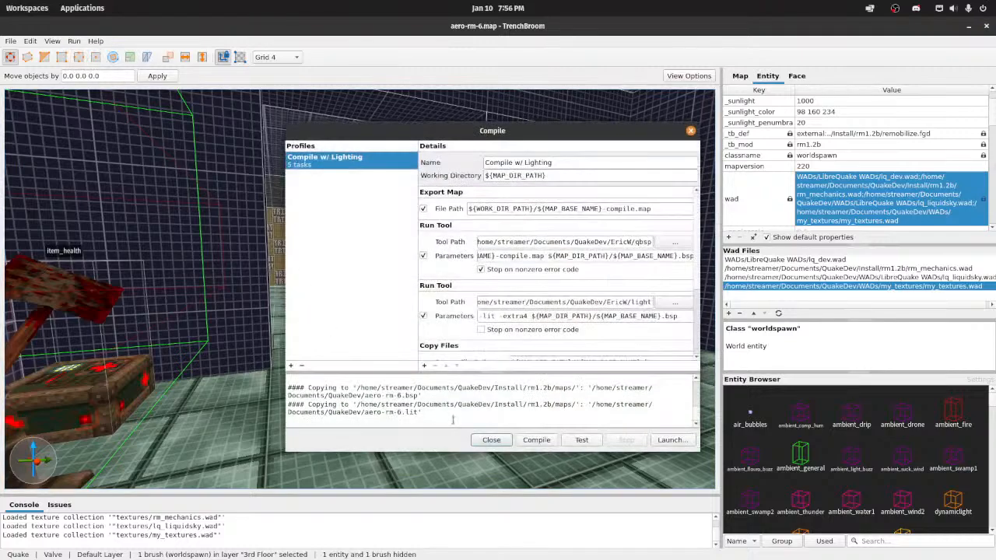
click(536, 440)
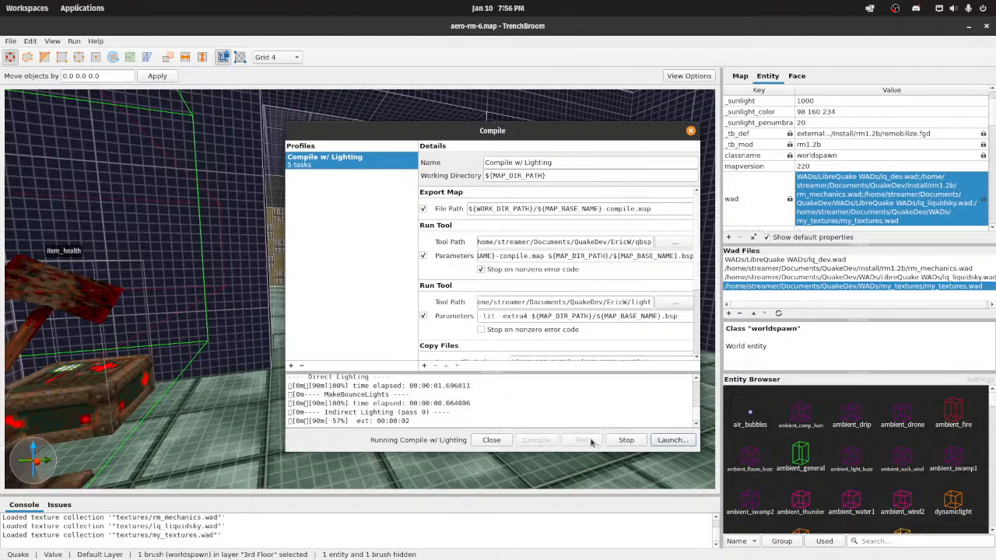
Step: Launch the QSS engine on the compiled build and load the map aero-rm-6 from its console
click(694, 441)
click(598, 364)
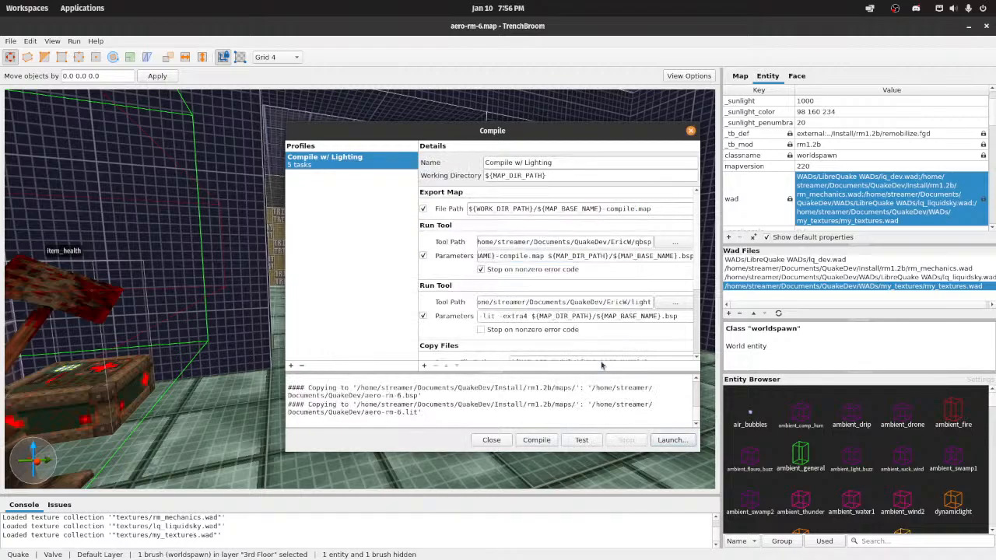
text(map aero)
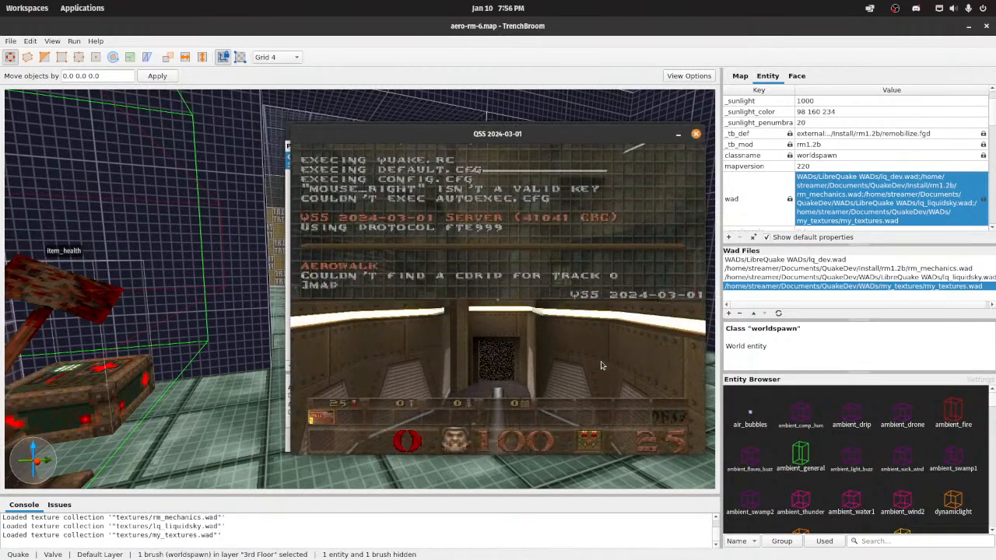
text(-rm-6)
key(Return)
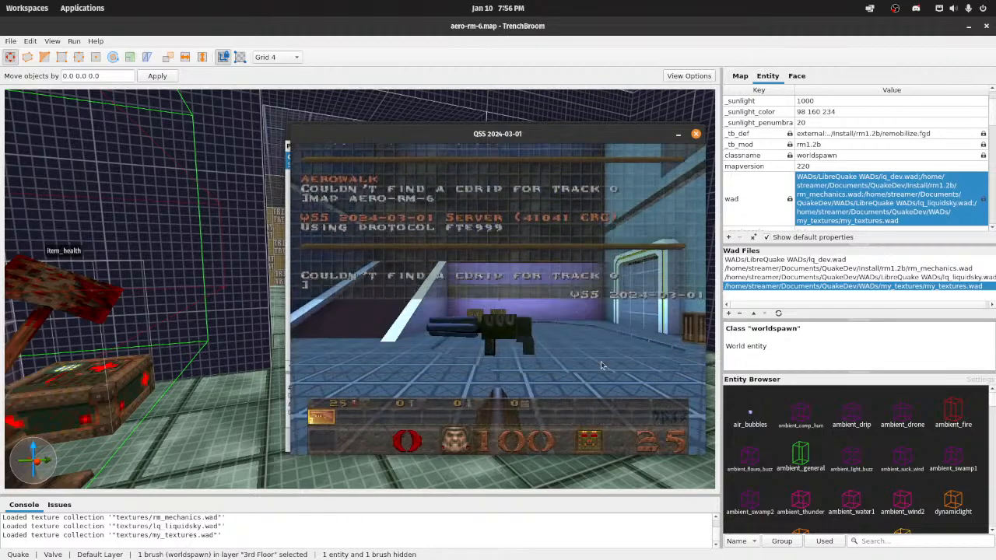
Step: Turn on noclip with the console command noclip and return to the game view
text(noclip)
key(Return)
key(Escape)
key(Escape)
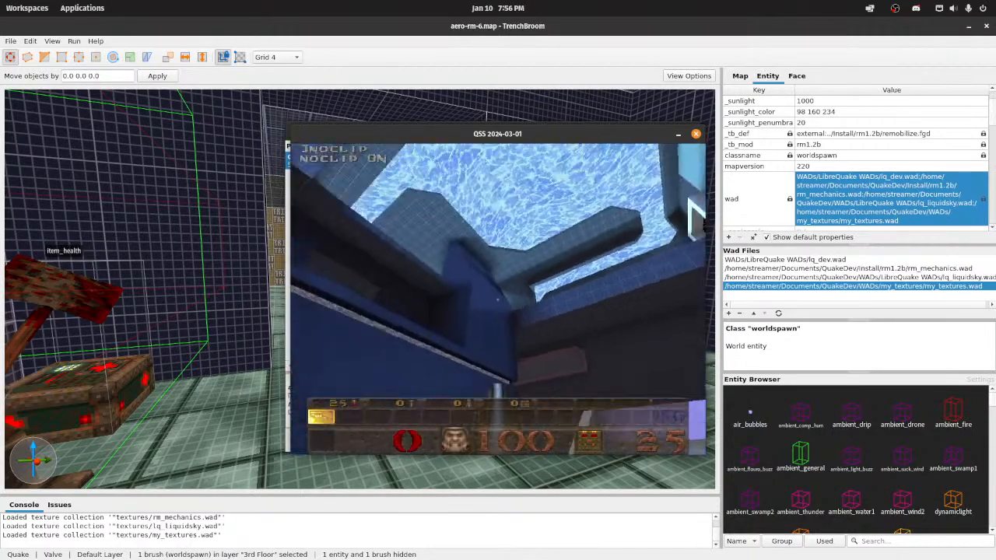
Step: Fly over the ledge into the ogre's room and examine the emerald_brick floor around the block and the lit grate
key(w)
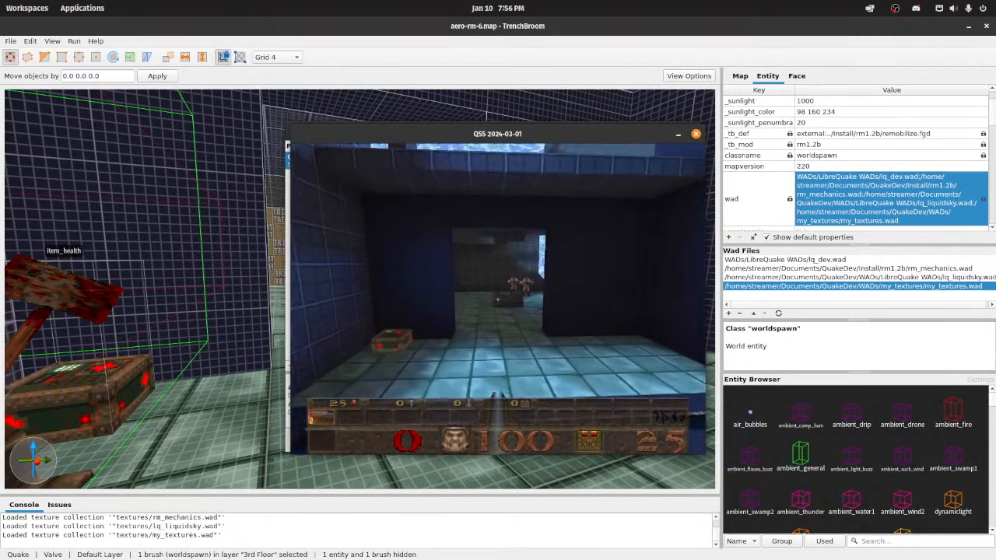
key(w)
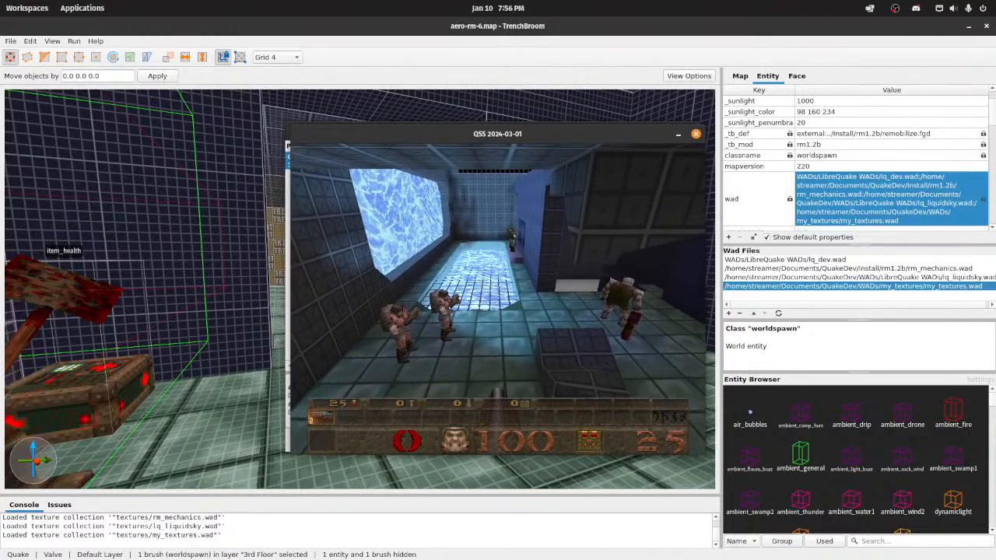
key(d)
key(w)
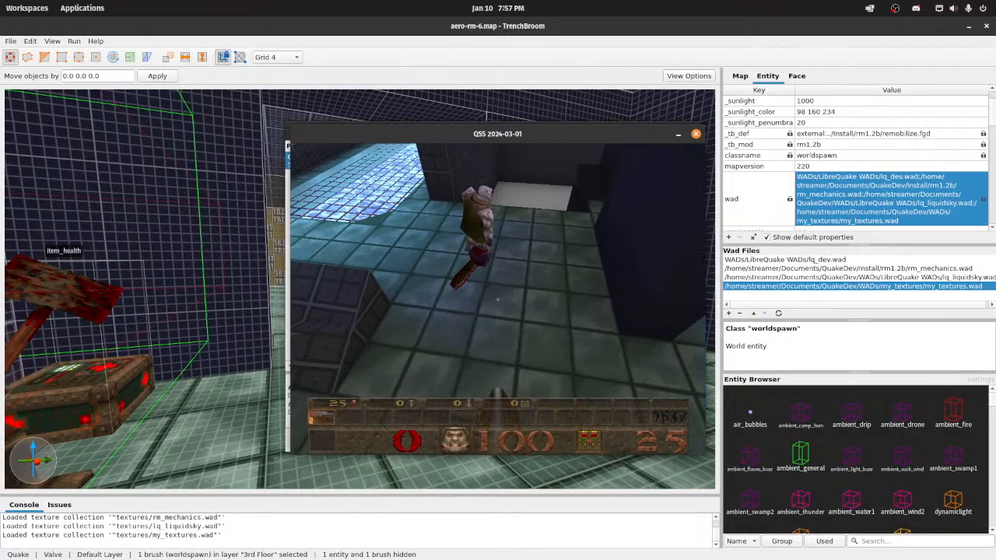
key(w)
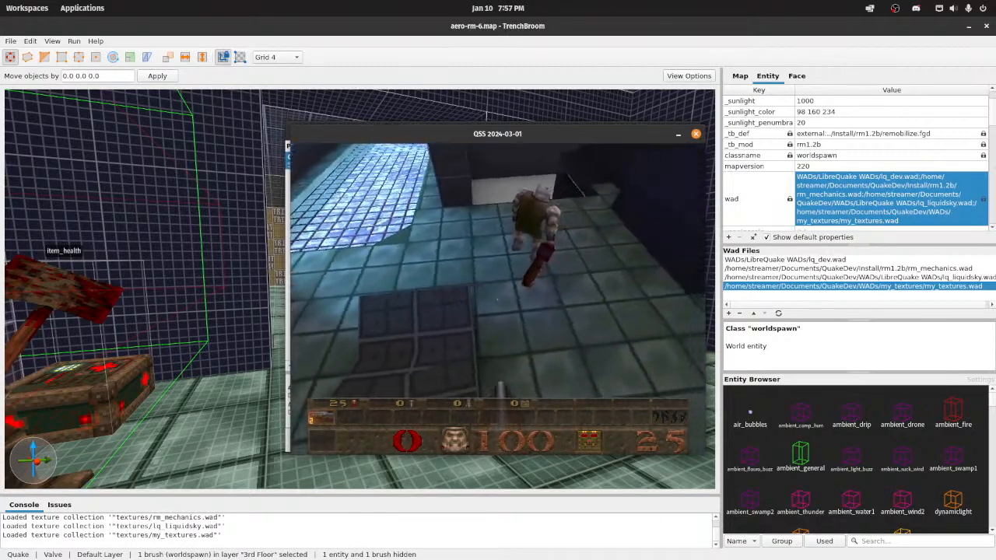
key(w)
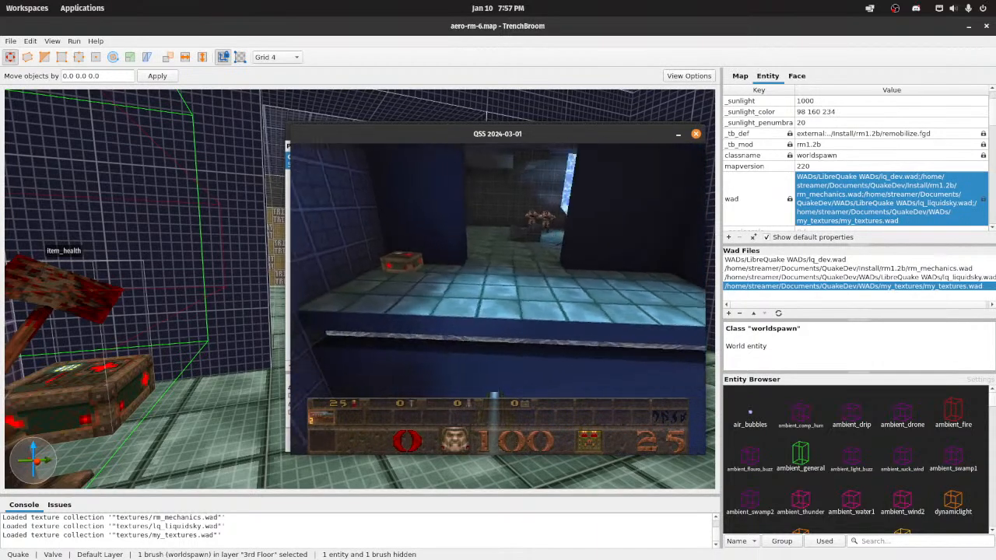
key(w)
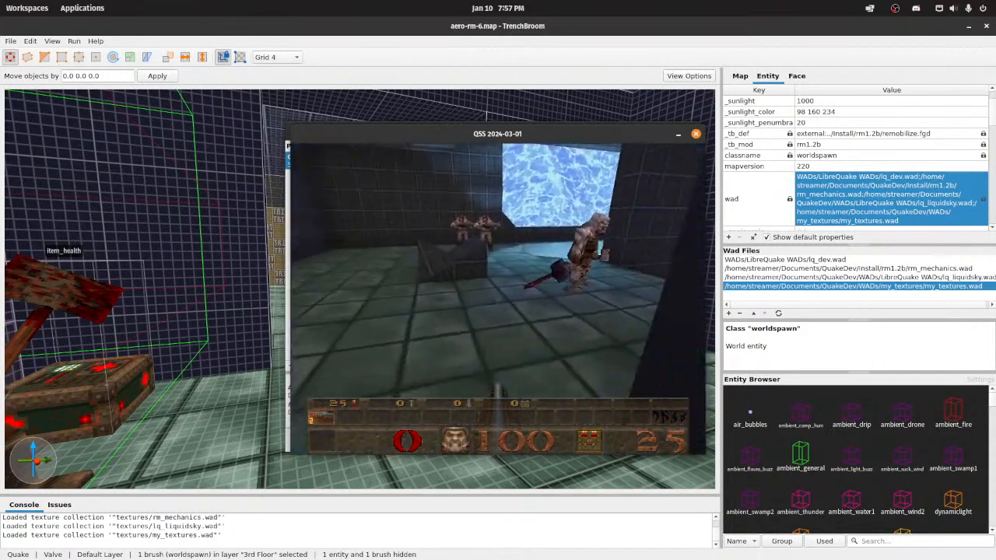
key(d)
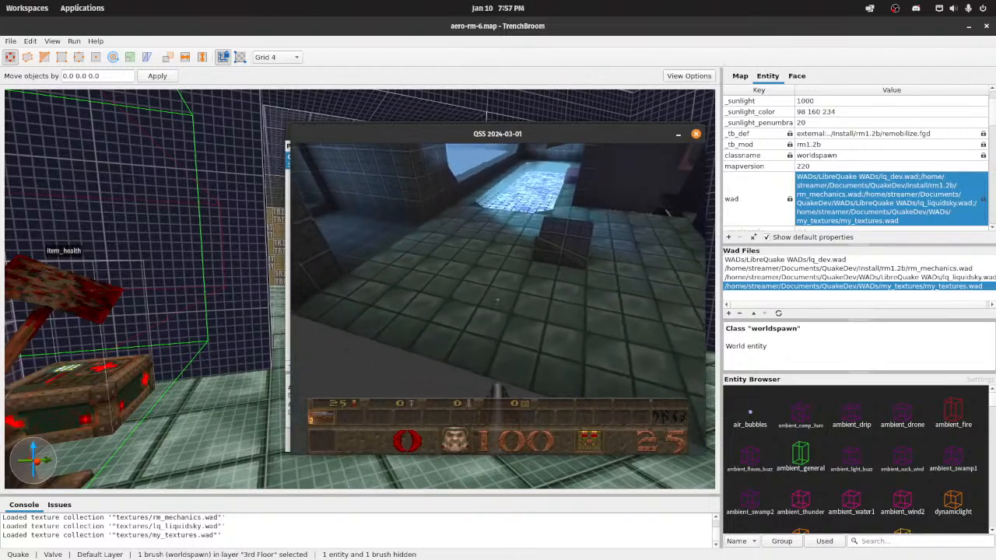
key(w)
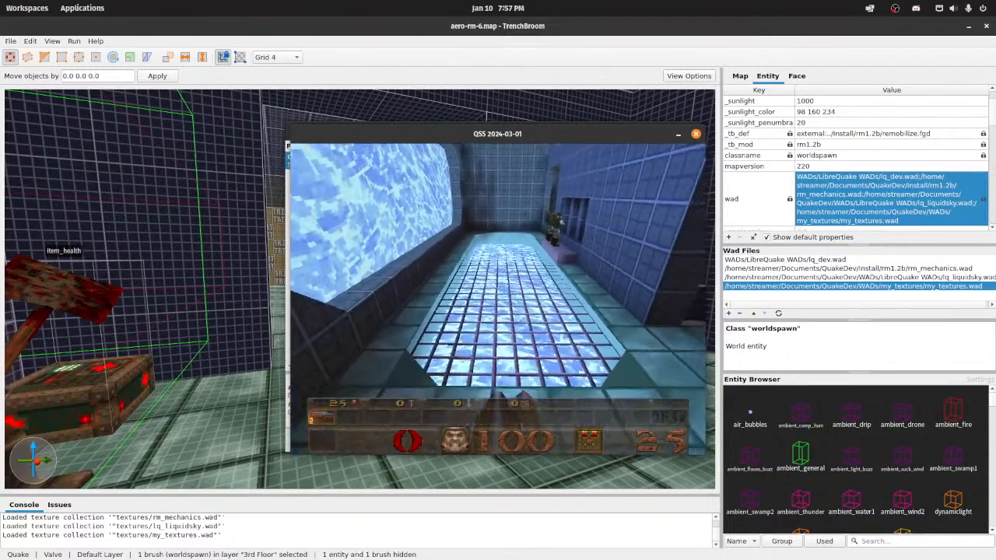
key(w)
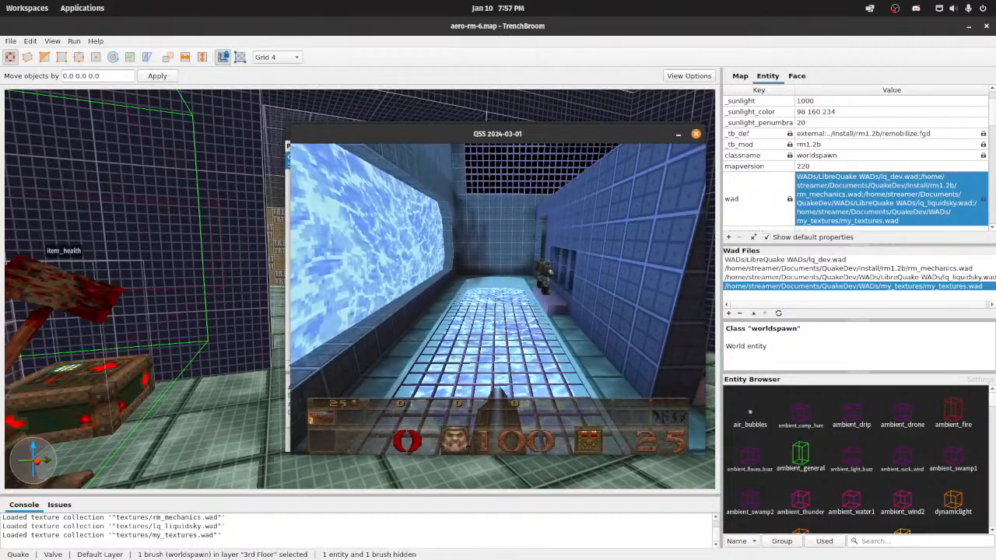
key(s)
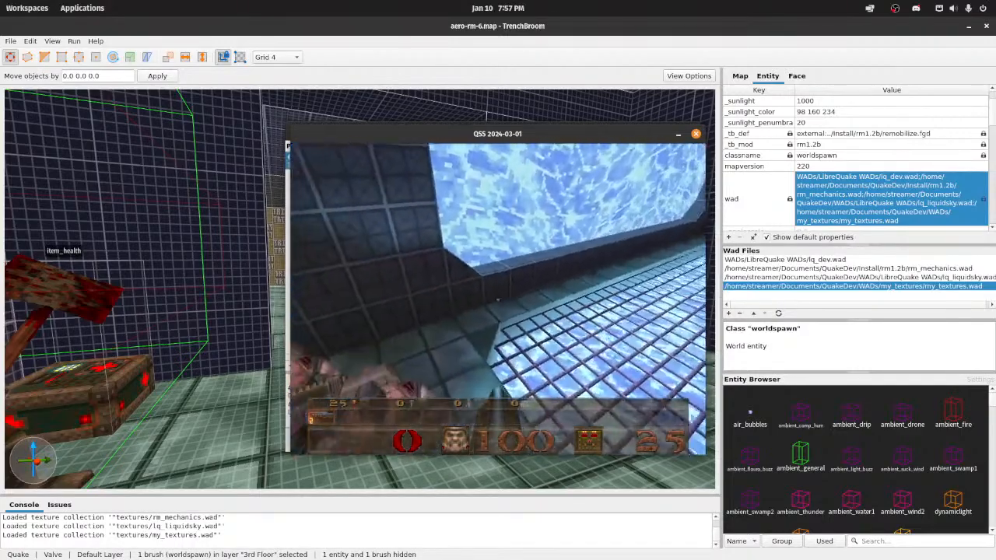
key(w)
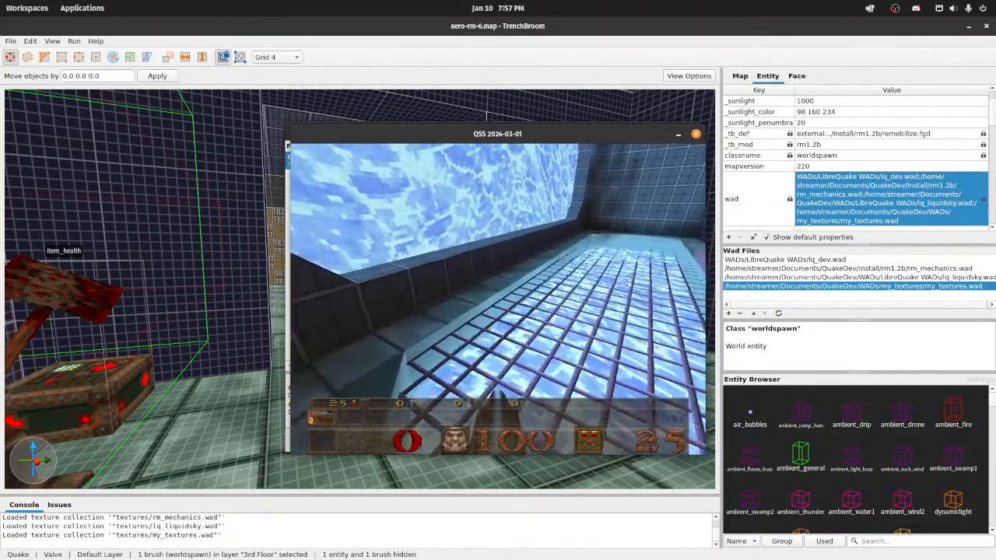
key(w)
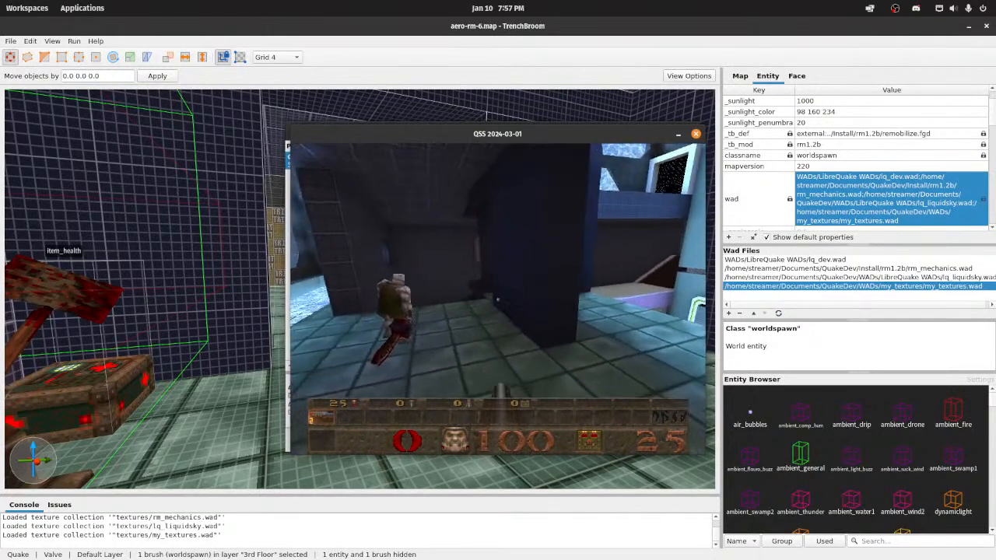
key(w)
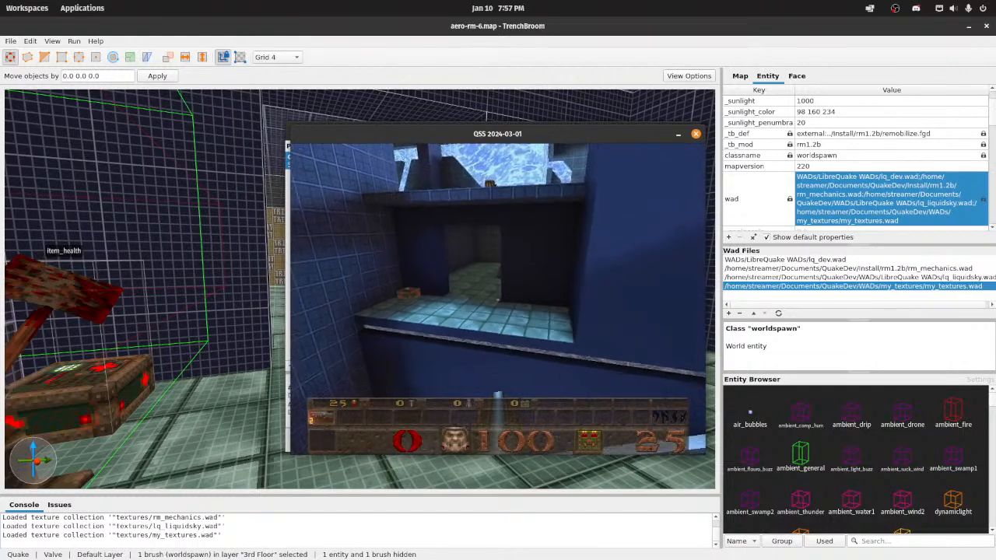
Step: Examine the ledge's emerald_brick floor from the main hall and from inside, comparing distant and close views of the tiles
key(s)
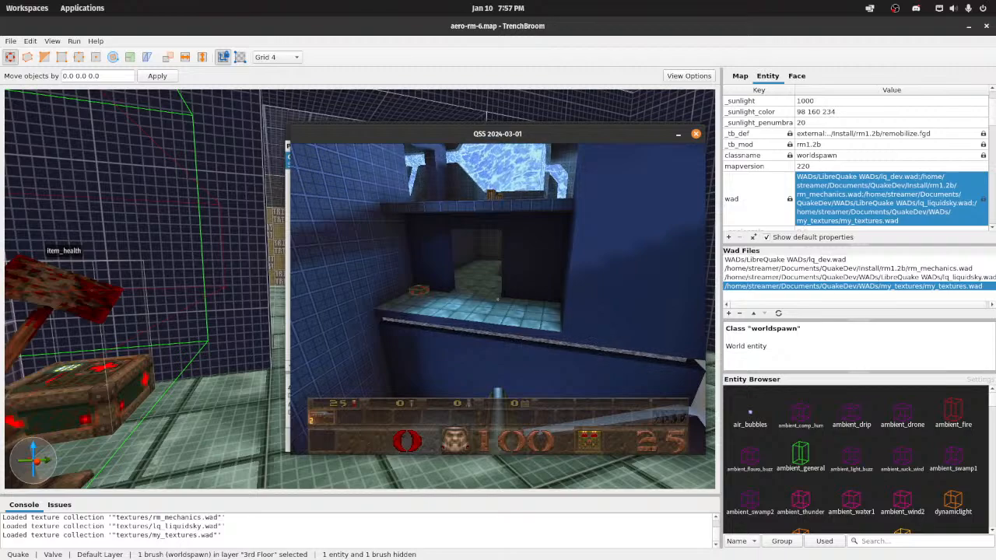
key(w)
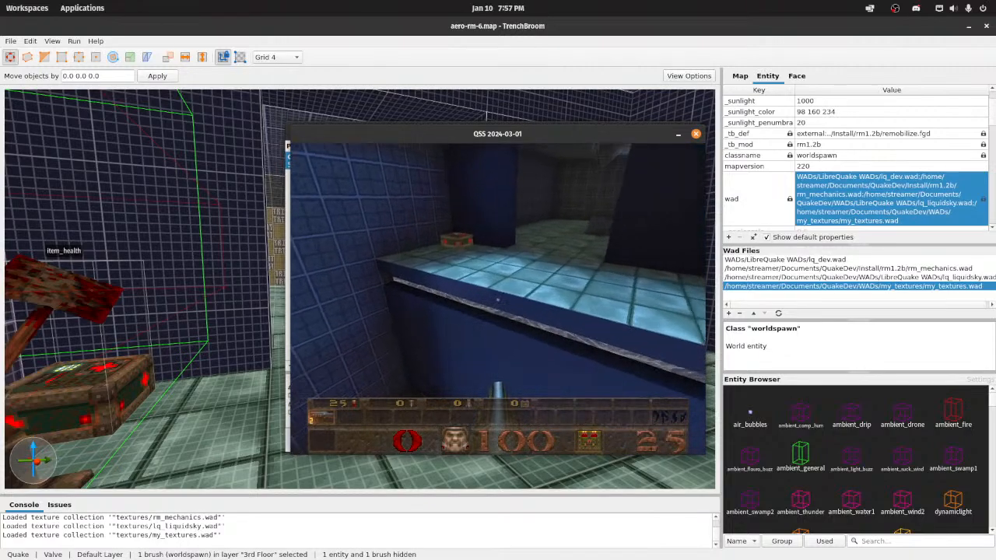
key(w)
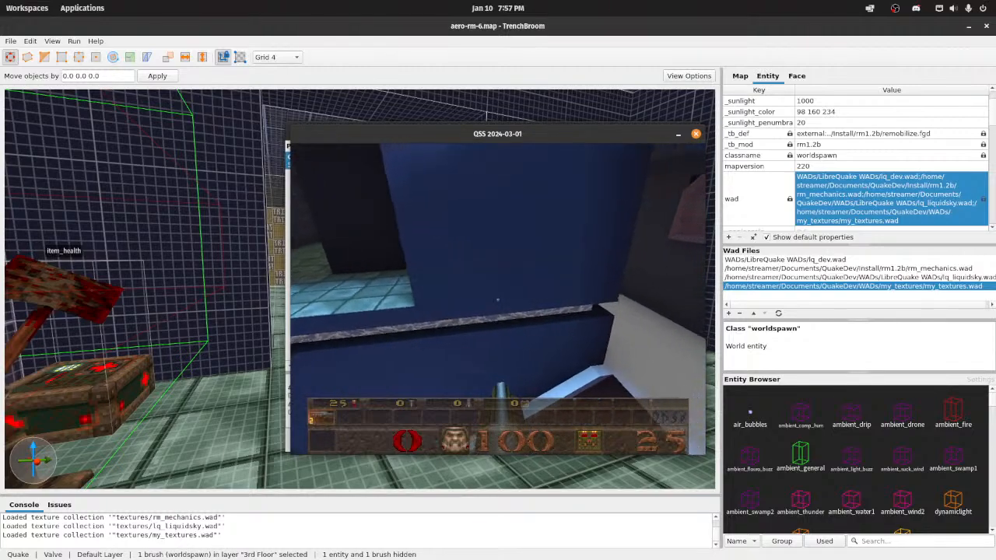
key(w)
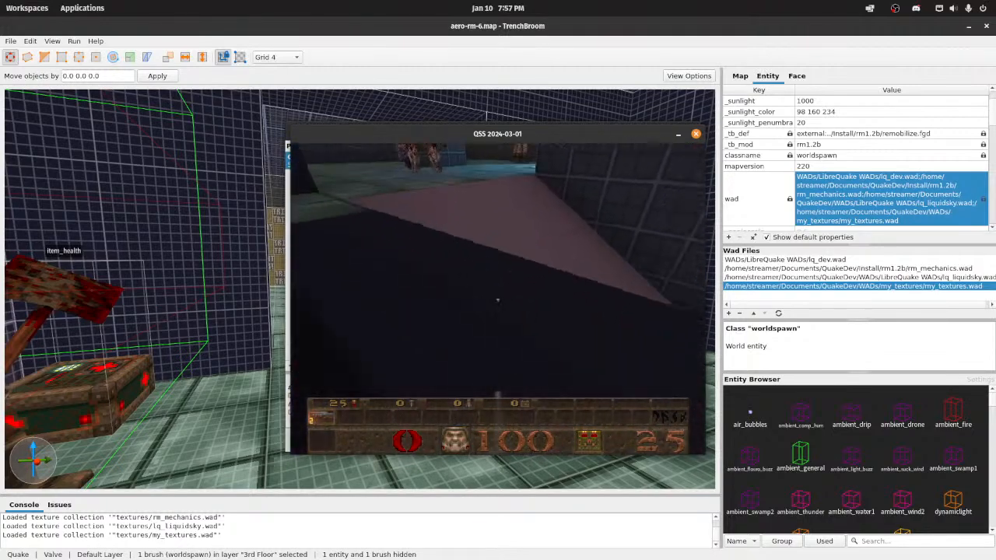
key(w)
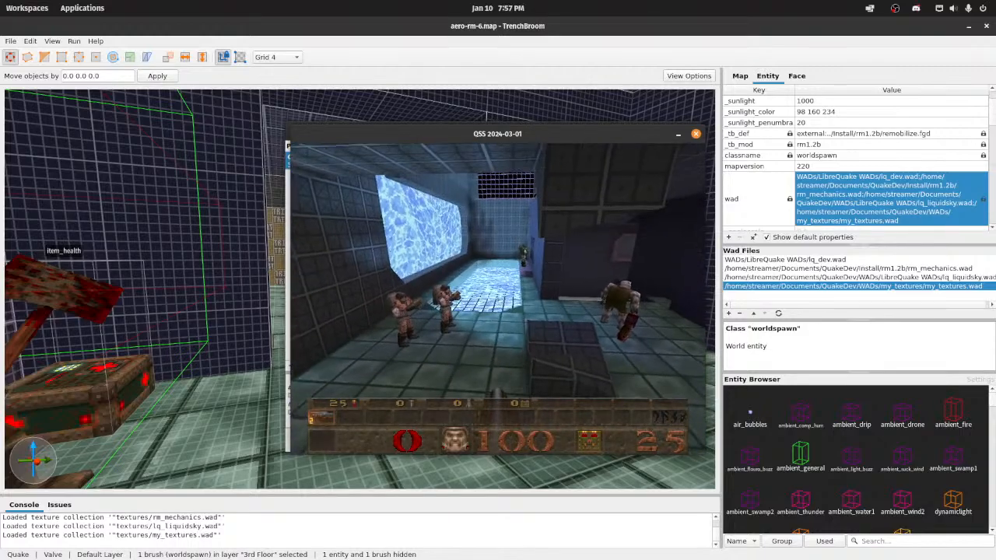
key(w)
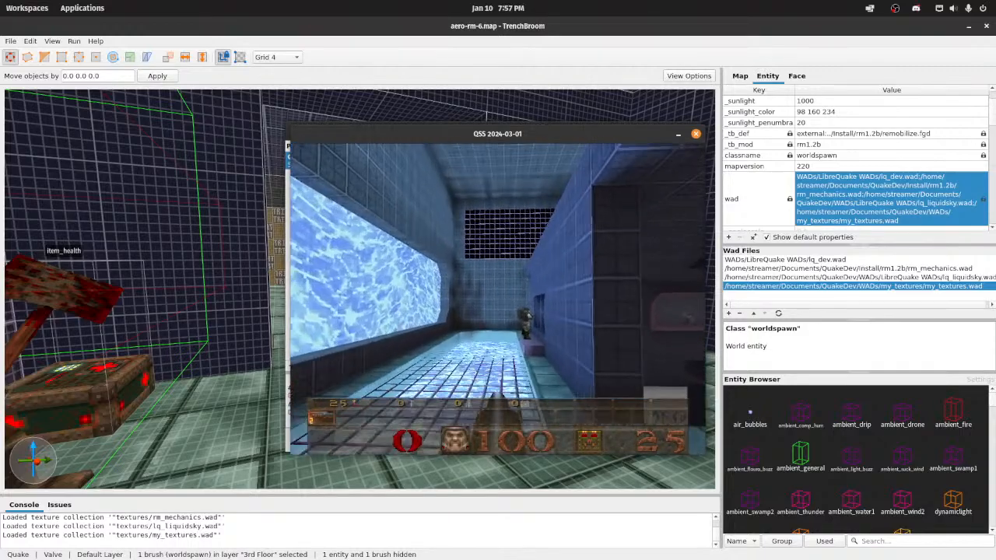
key(w)
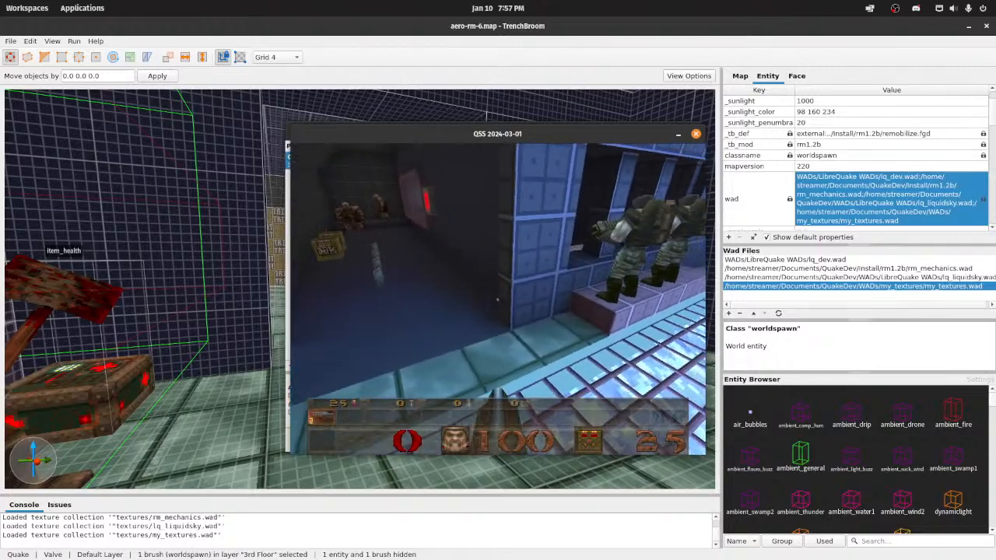
key(w)
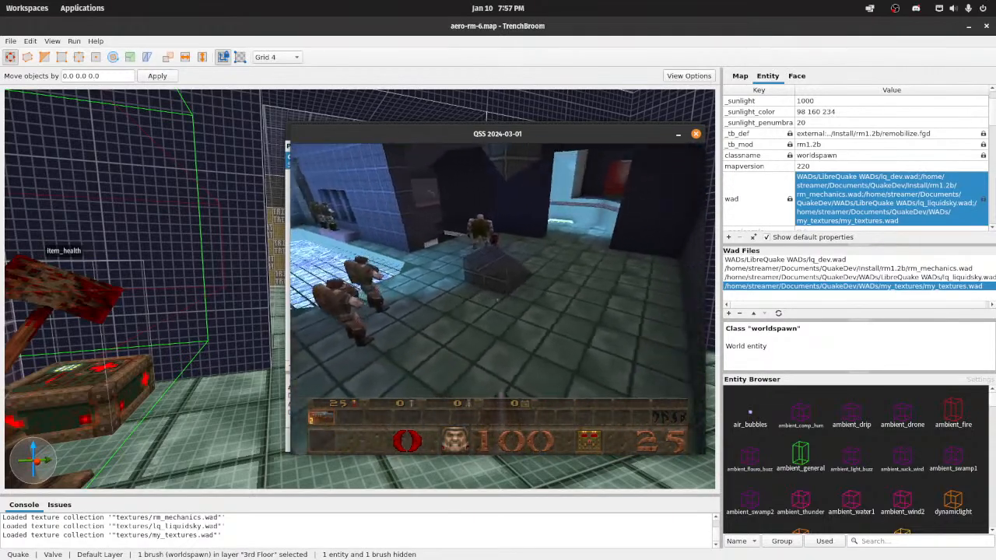
key(w)
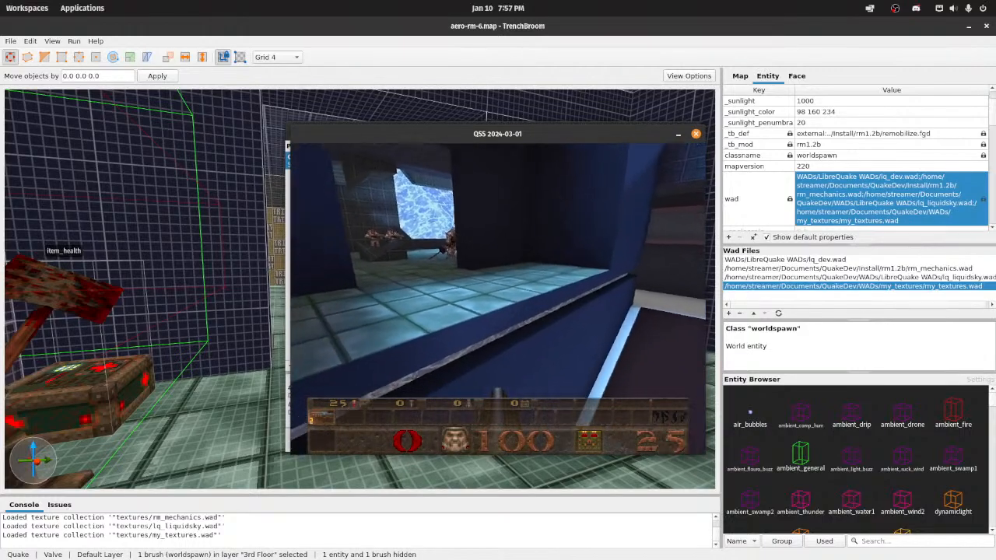
key(w)
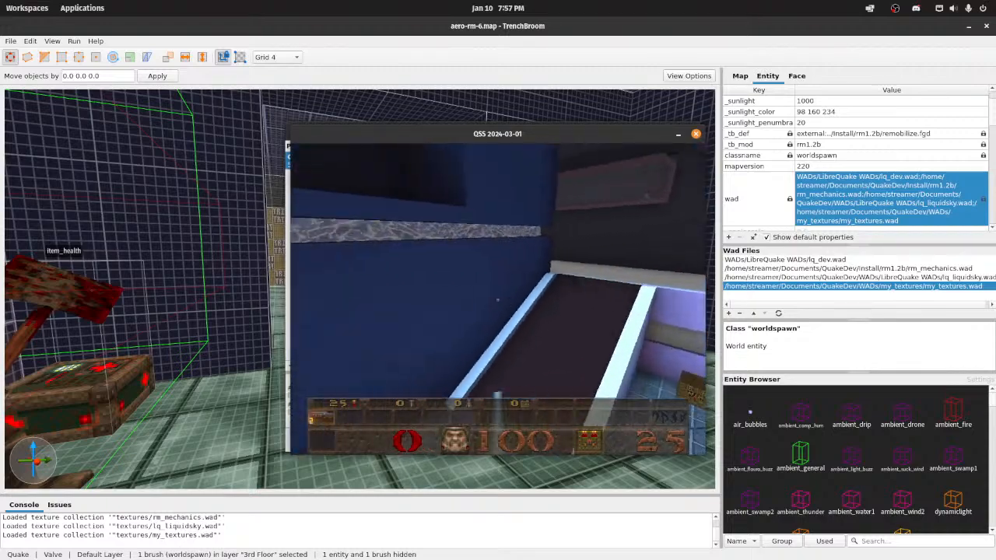
Step: Inspect the emerald_brick floors again through the ledge opening and grate corridor, and compare them with the main hall's blue floor
key(s)
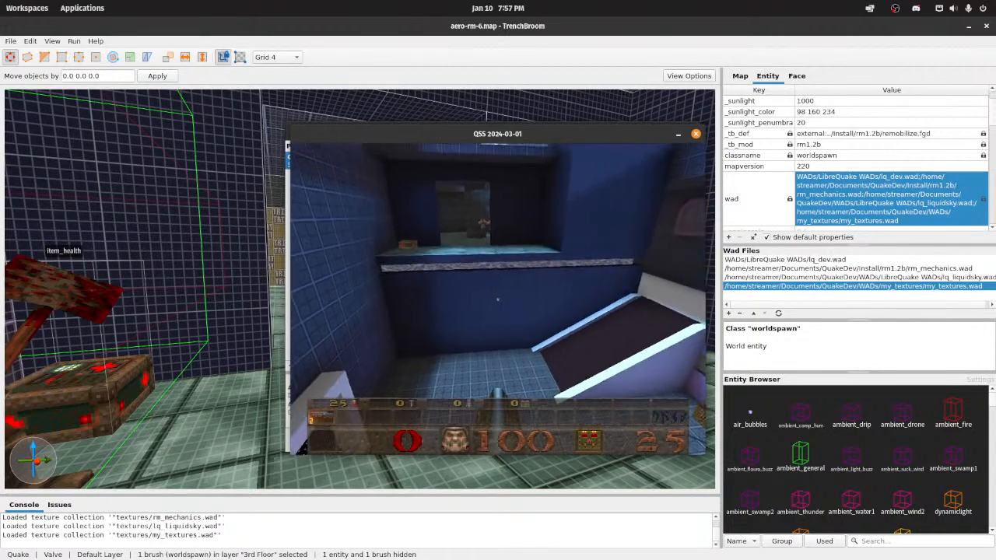
key(w)
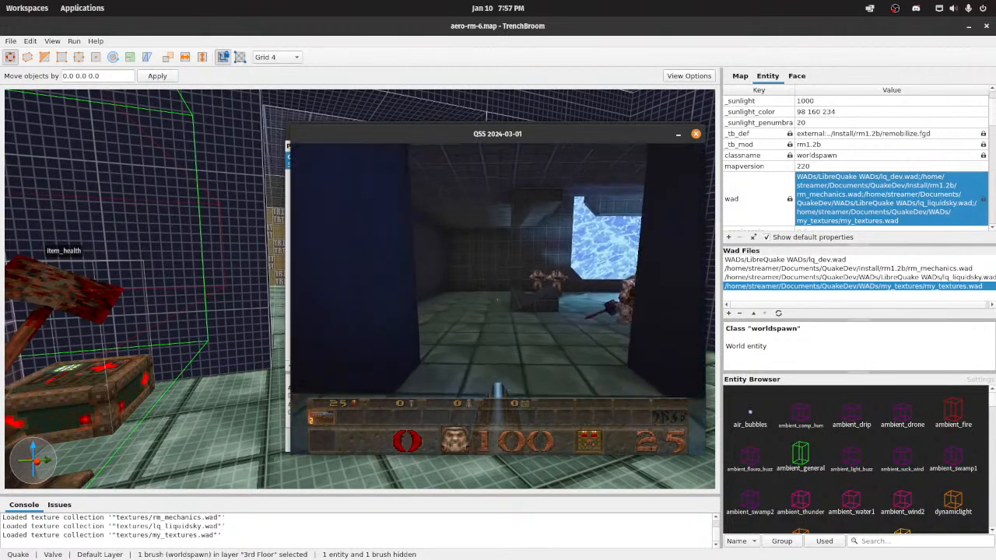
key(w)
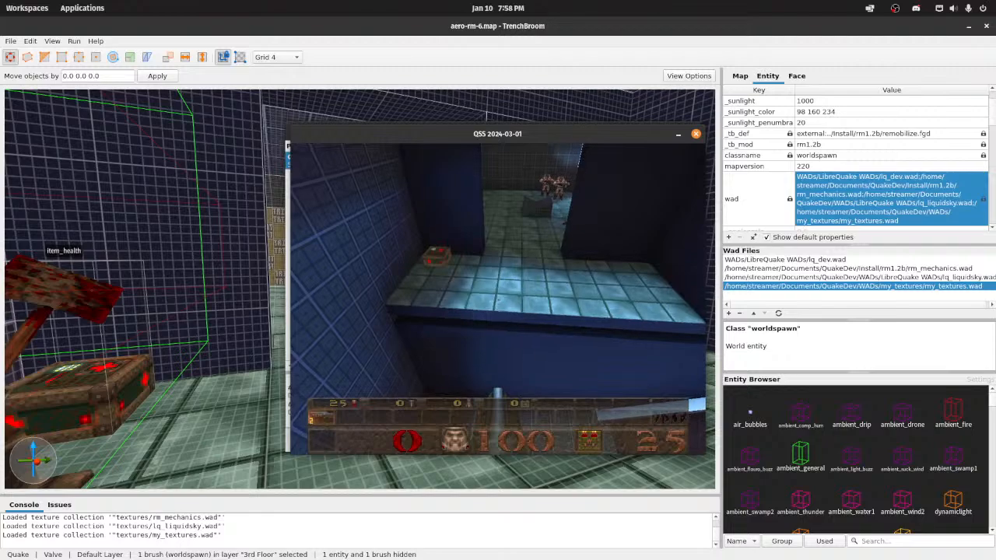
key(w)
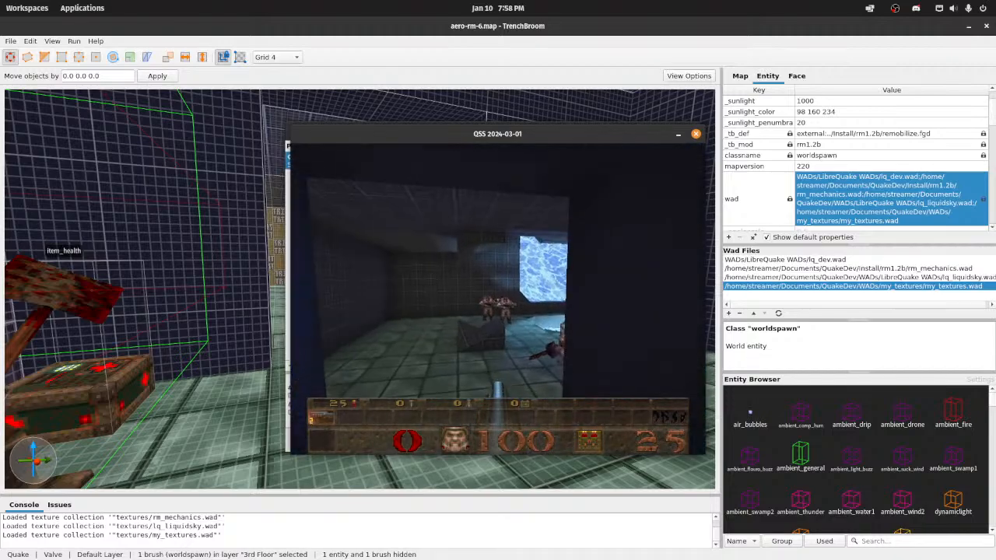
key(w)
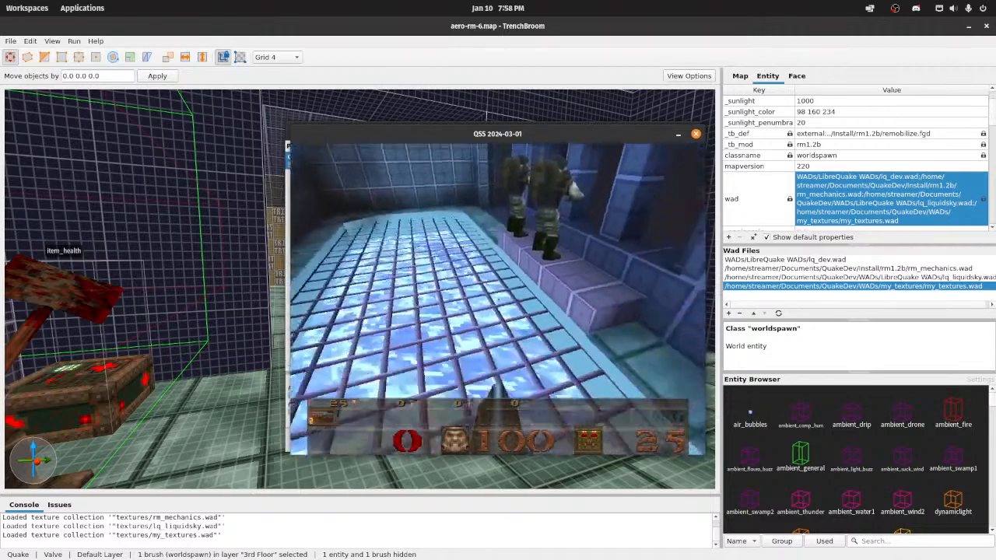
key(s)
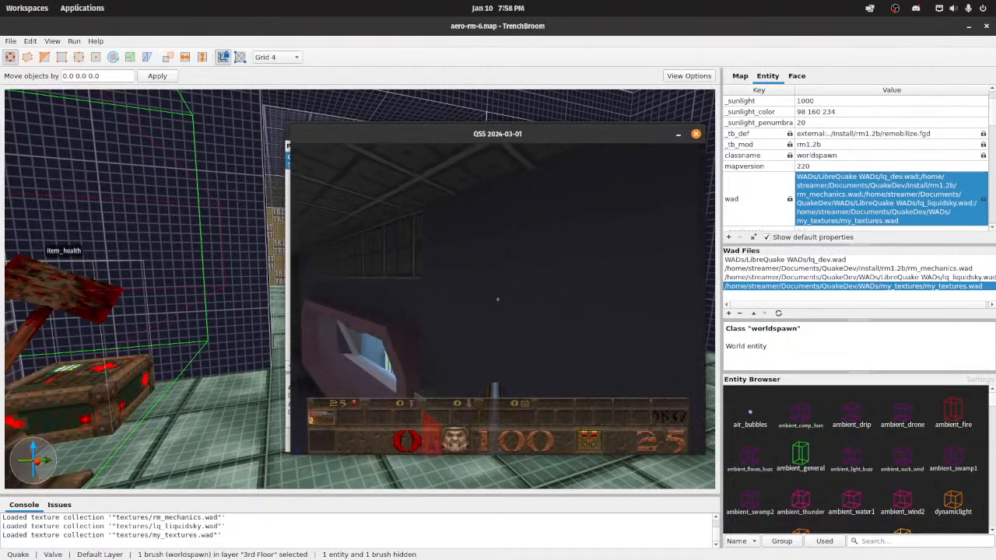
key(w)
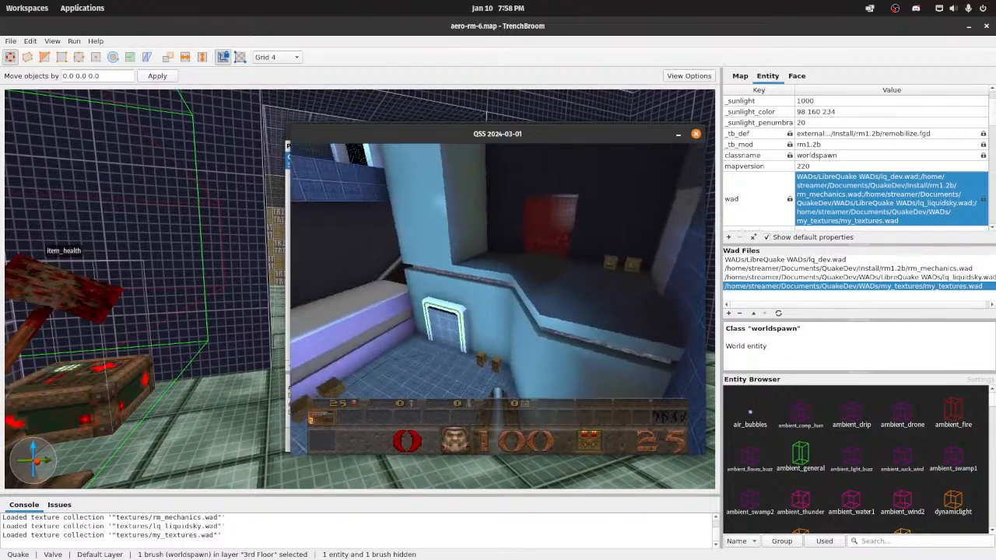
key(w)
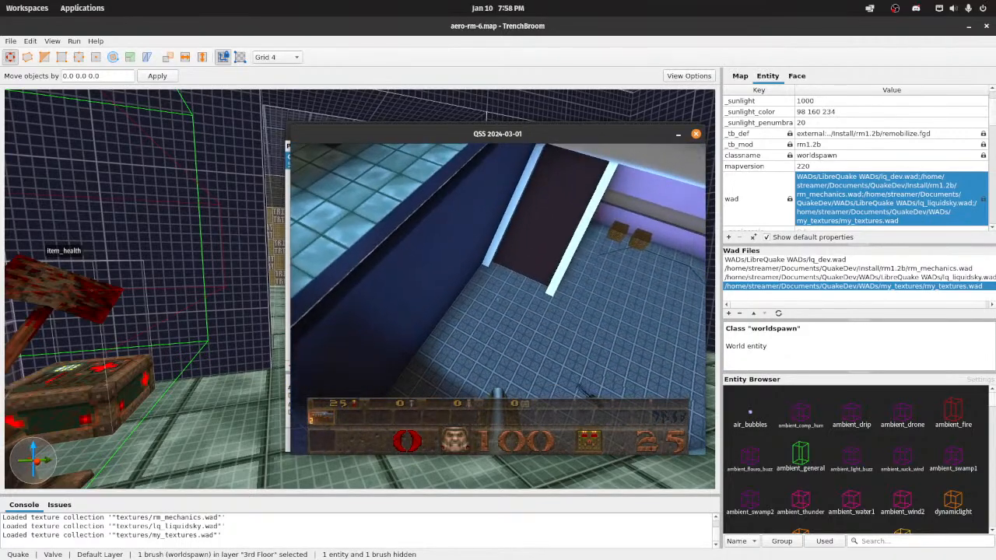
Step: Fly through the main hall to view the ledge and lower walls, and leave the game and the Compile window
key(w)
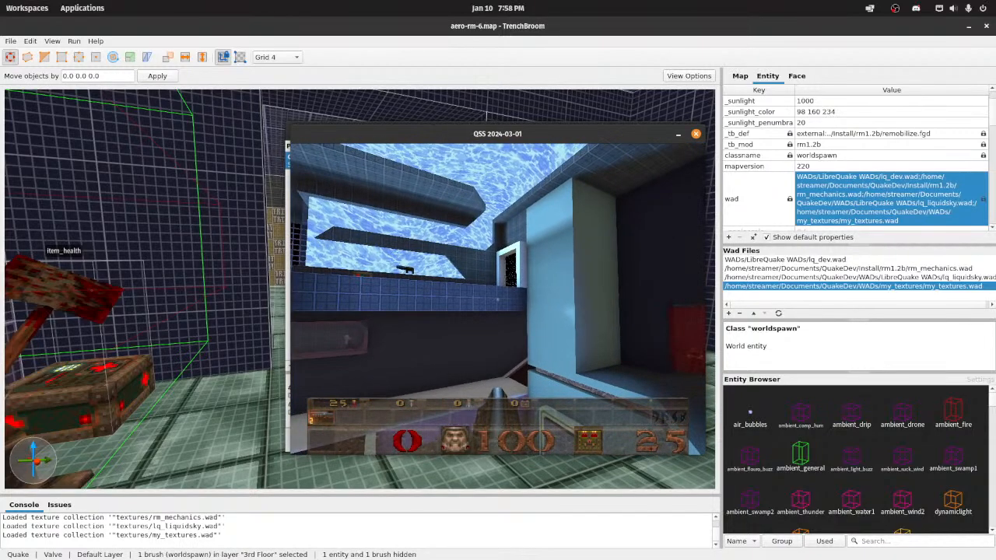
key(w)
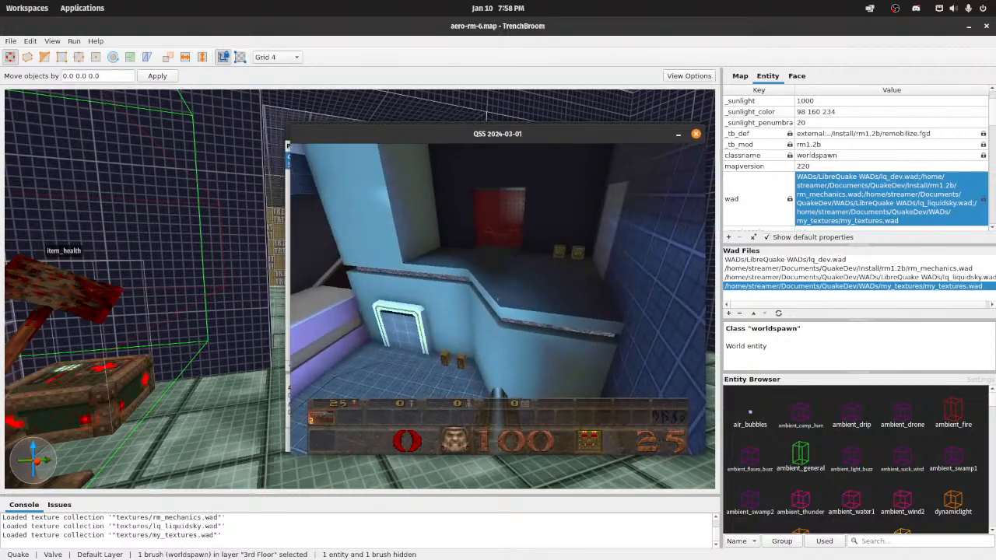
key(w)
key(Escape)
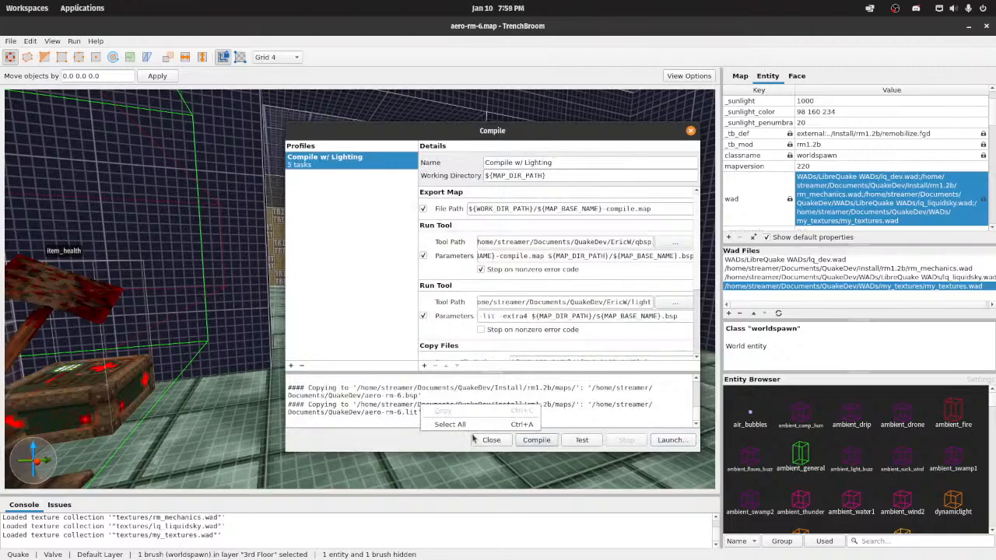
click(492, 440)
Step: Open the Floor 2 group containing the wall beneath the ogre's ledge for editing
right_drag(385, 396, 410, 220)
key(d)
click(390, 205)
key(d)
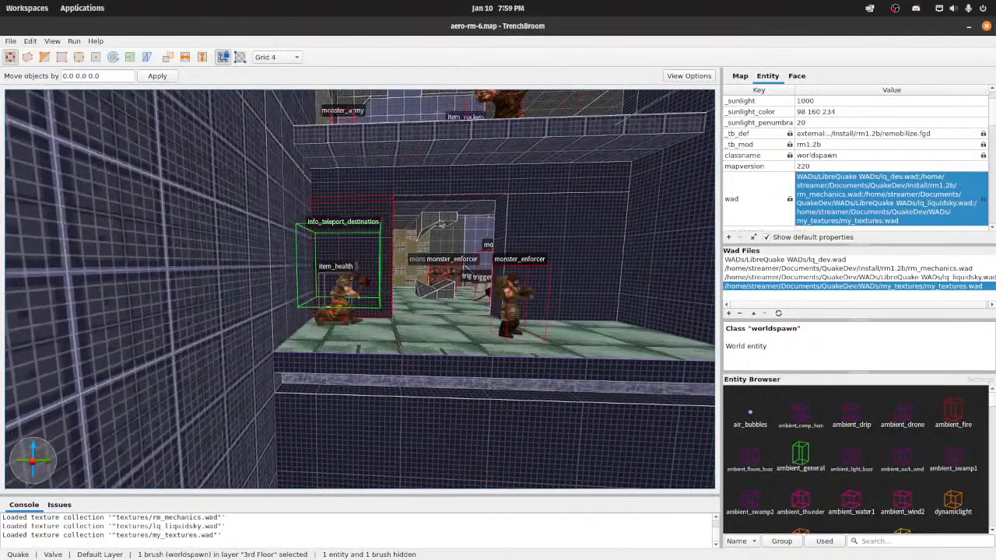
ctrl+click(516, 249)
ctrl+click(496, 188)
right_drag(370, 184, 440, 274)
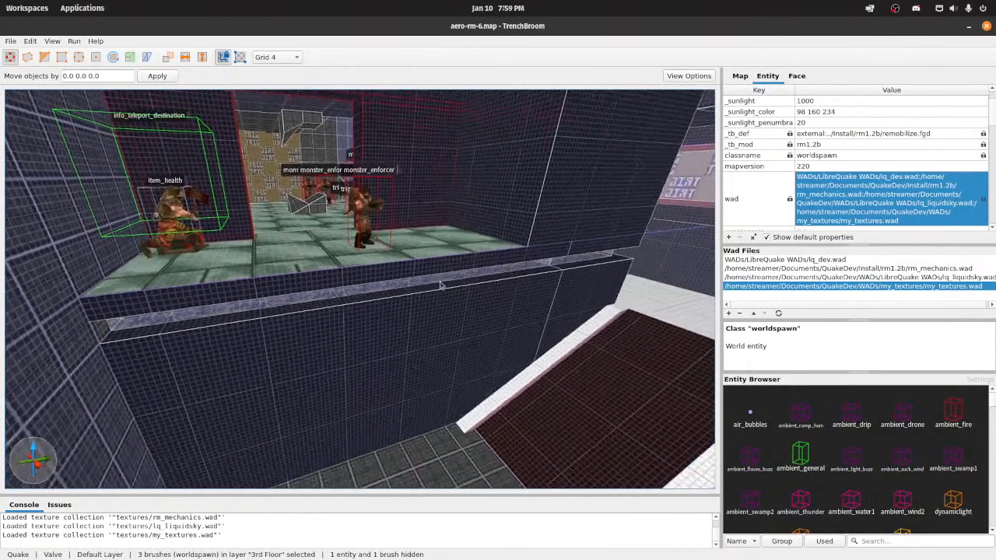
shift+click(361, 276)
ctrl+shift+click(363, 340)
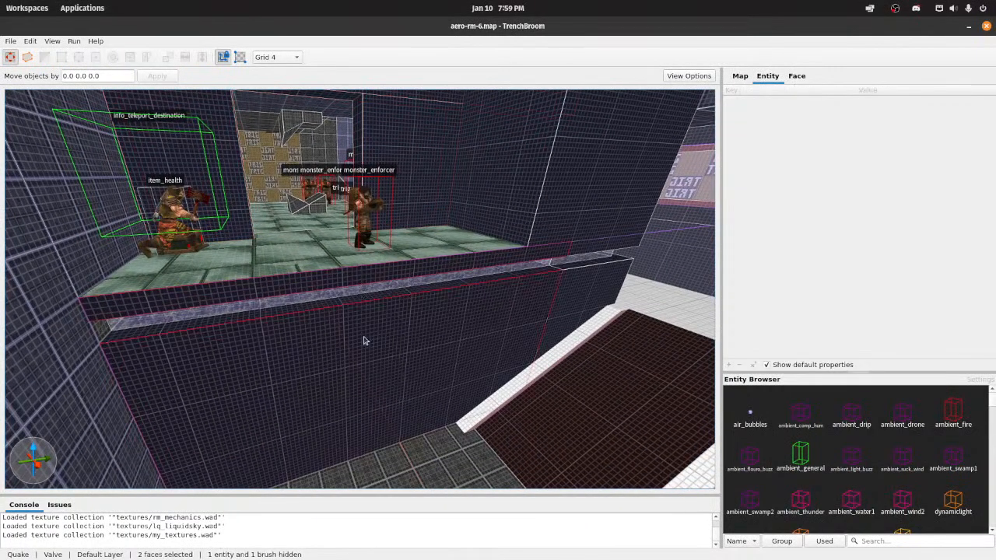
click(528, 310)
double_click(545, 309)
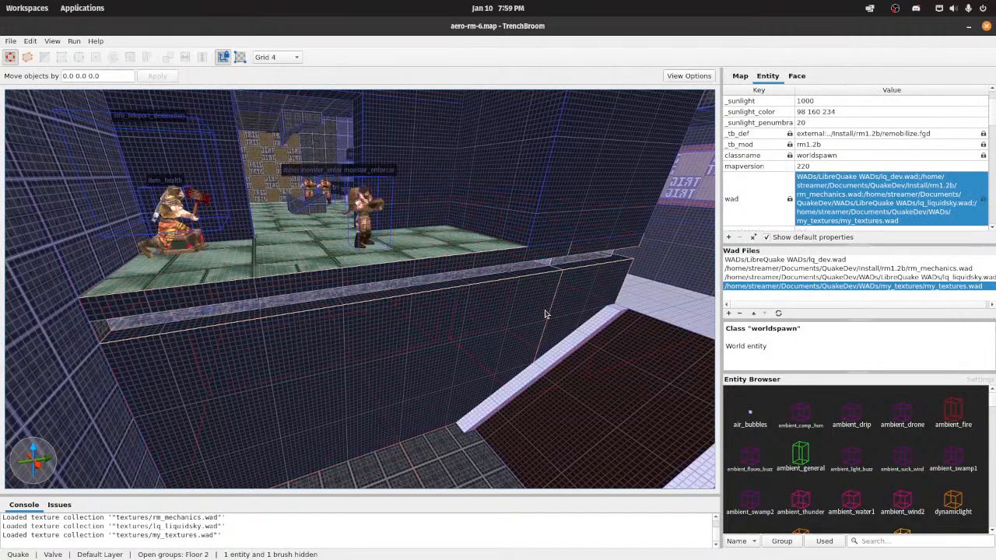
Step: Apply the flat_12_c texture to the two wall brushes beneath the ledge in the Floor 2 group
click(545, 310)
ctrl+click(588, 309)
shift+click(411, 270)
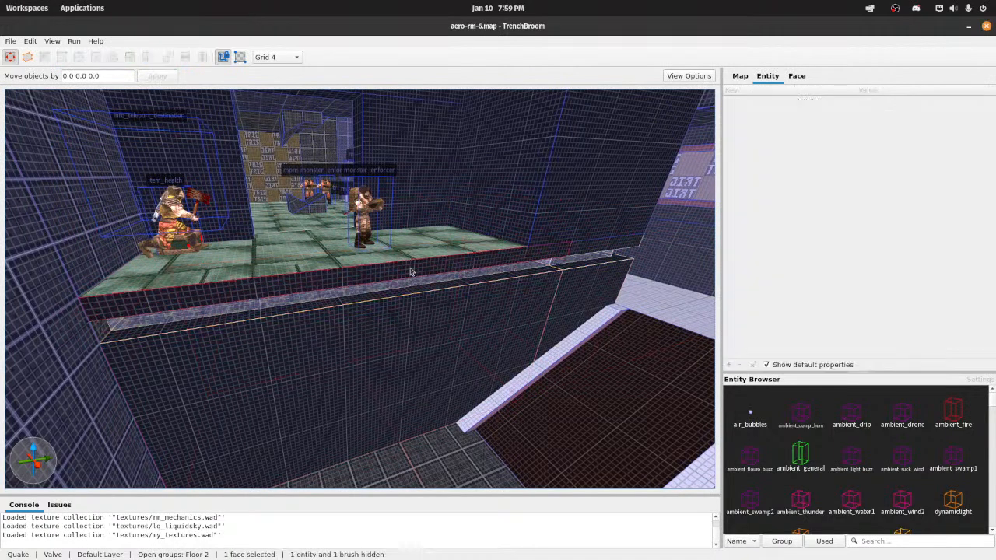
ctrl+shift+click(589, 251)
click(507, 311)
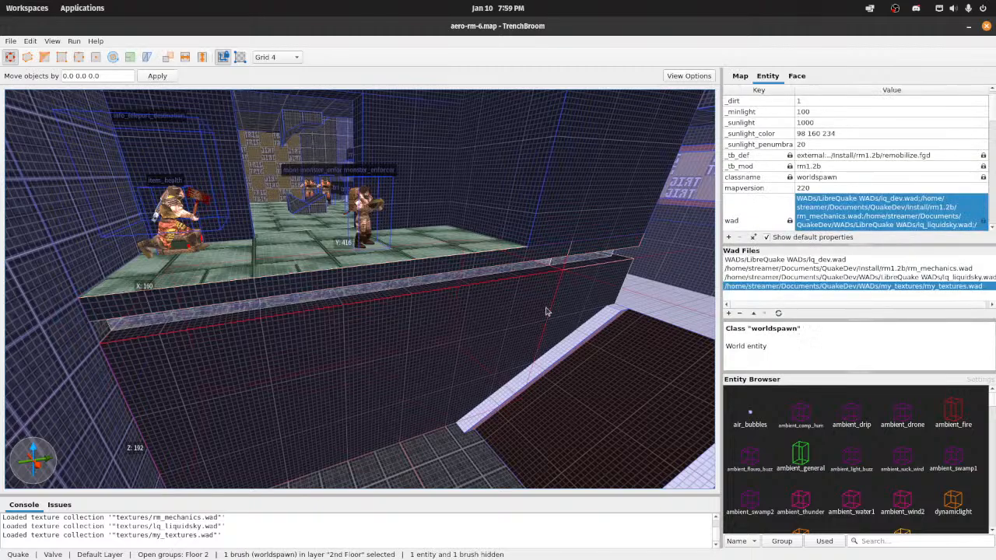
ctrl+click(574, 302)
shift+click(468, 266)
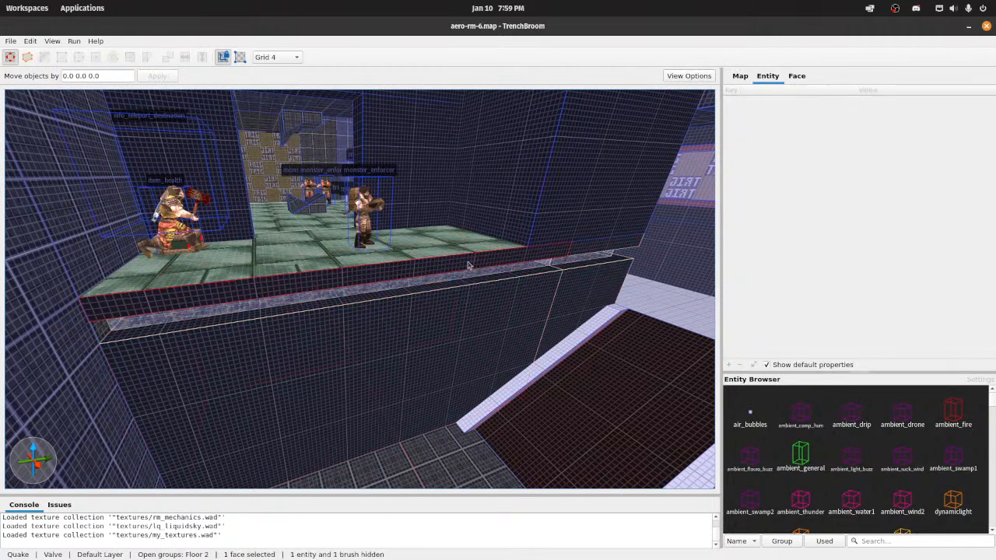
key(ctrl+z)
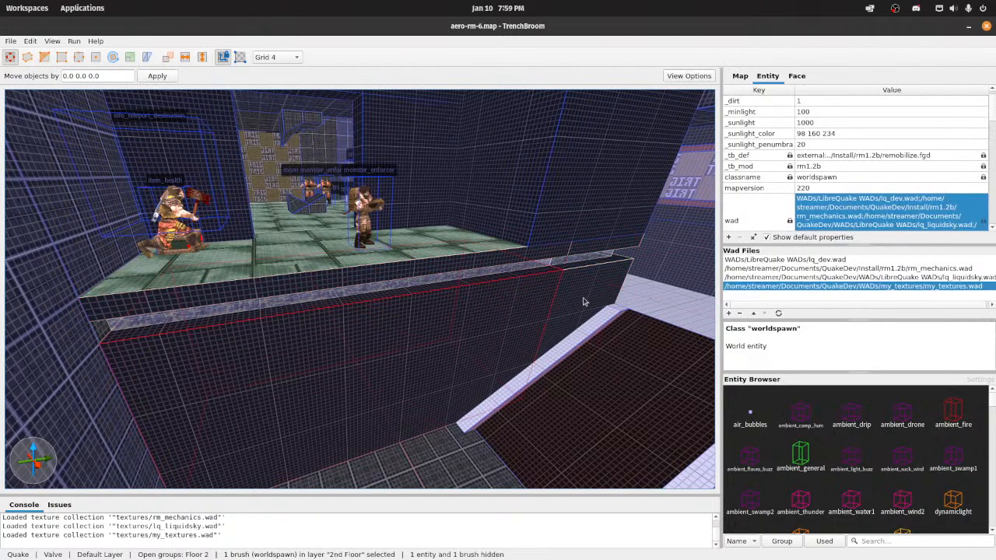
click(797, 76)
scroll(823, 327, down, 15)
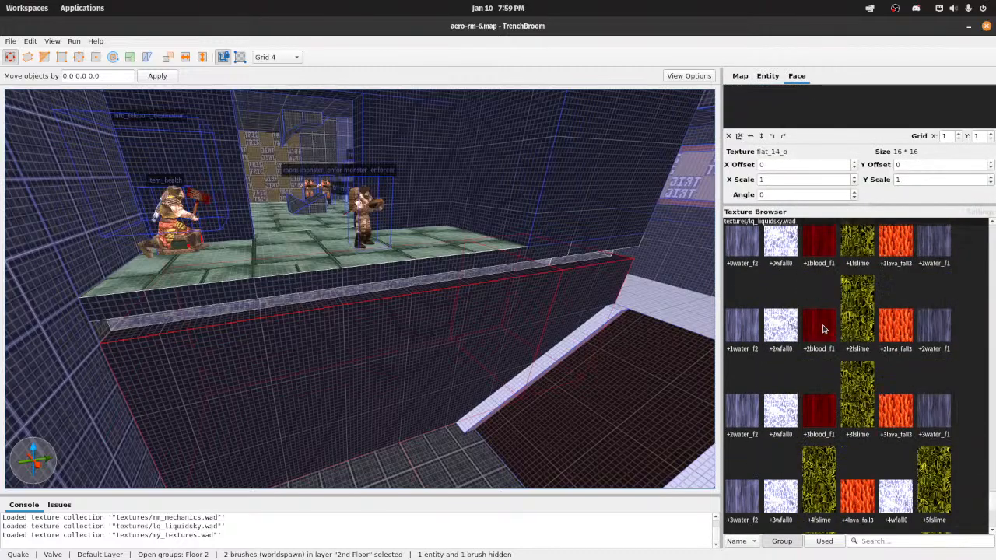
scroll(825, 350, up, 12)
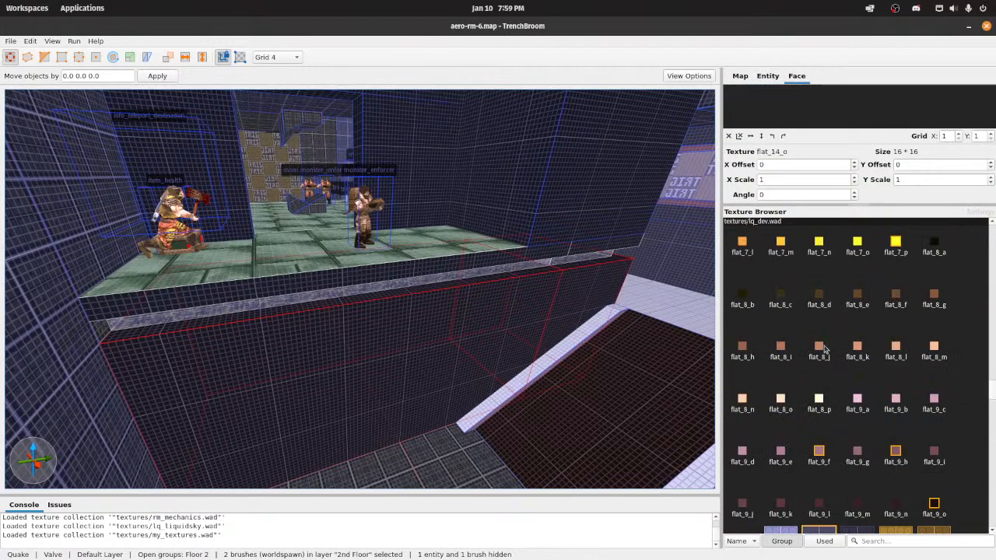
scroll(830, 379, down, 10)
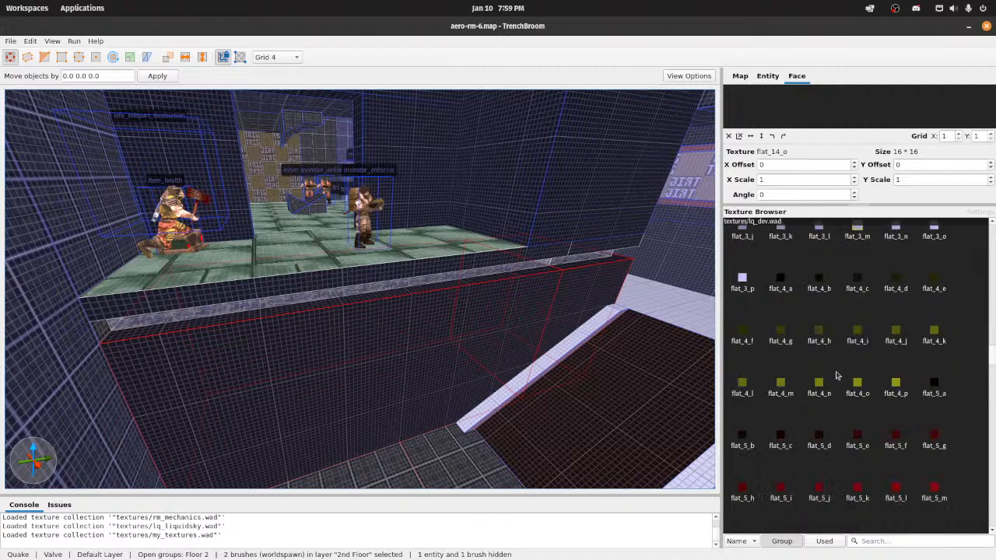
scroll(837, 374, up, 10)
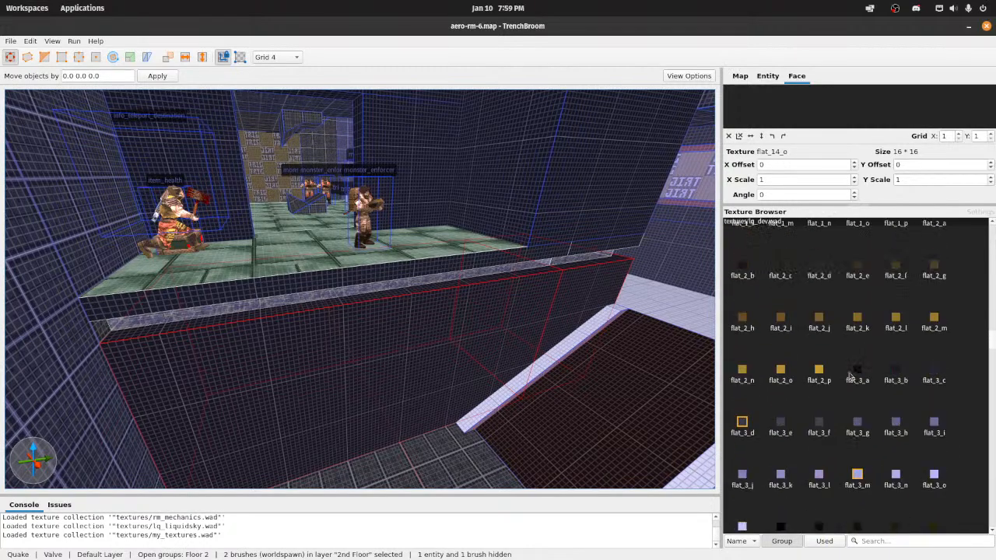
scroll(850, 375, up, 5)
scroll(850, 377, up, 12)
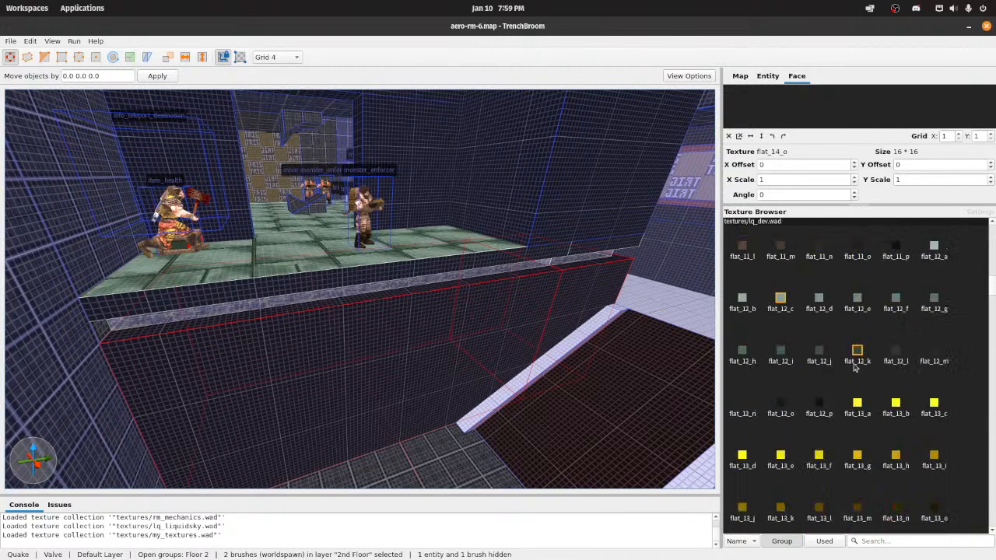
click(858, 354)
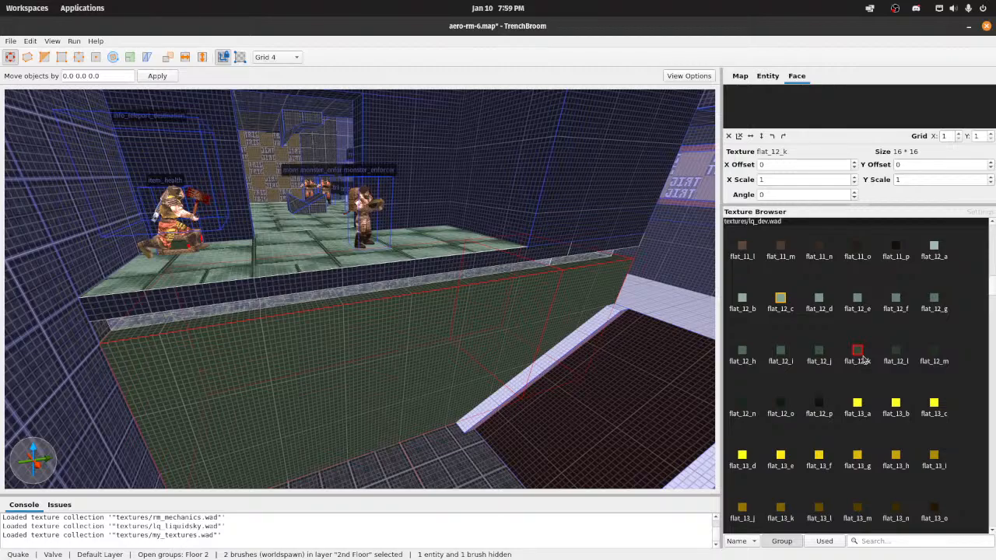
click(781, 300)
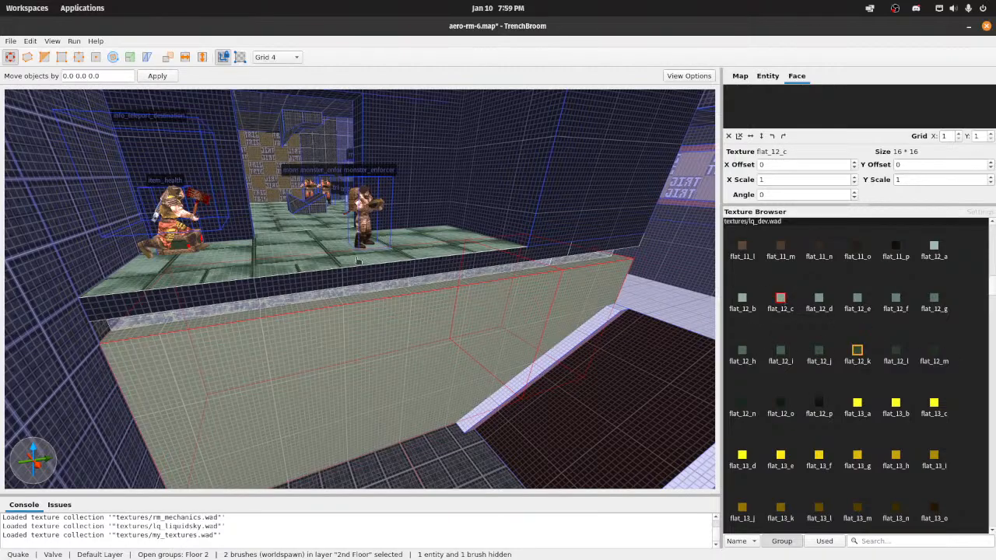
Step: Try the flat_12_k texture on the narrow end face of the ledge's floor slab below the dark pillar
mouse_move(443, 280)
right_down()
mouse_move(553, 285)
mouse_move(465, 276)
right_up()
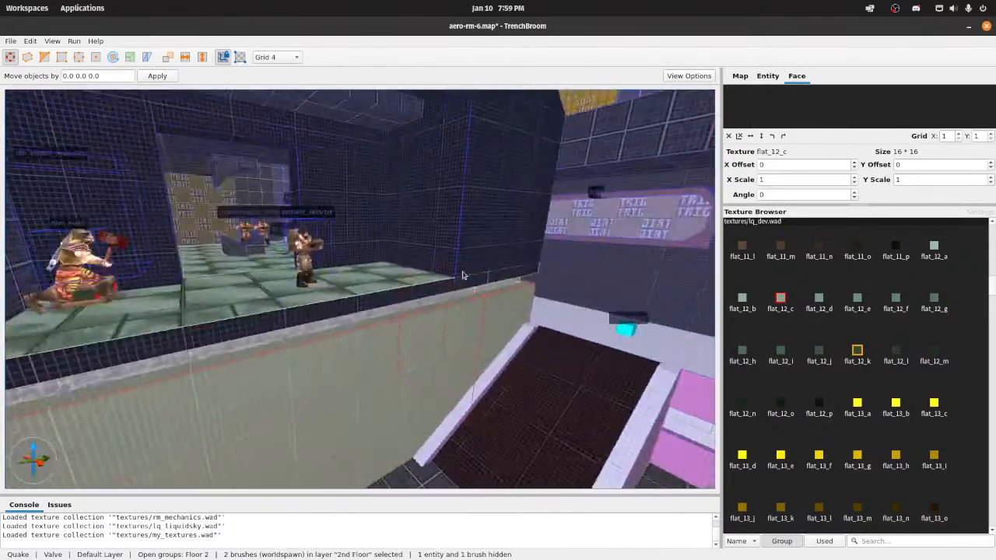
shift+click(358, 303)
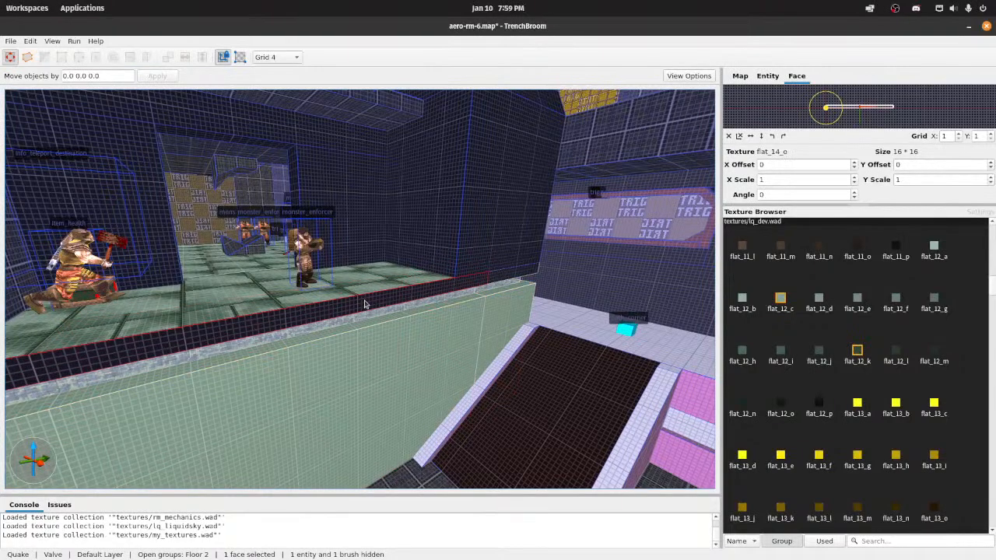
ctrl+shift+click(504, 280)
key(d)
right_drag(552, 283, 597, 322)
shift+click(419, 325)
click(892, 356)
key(a)
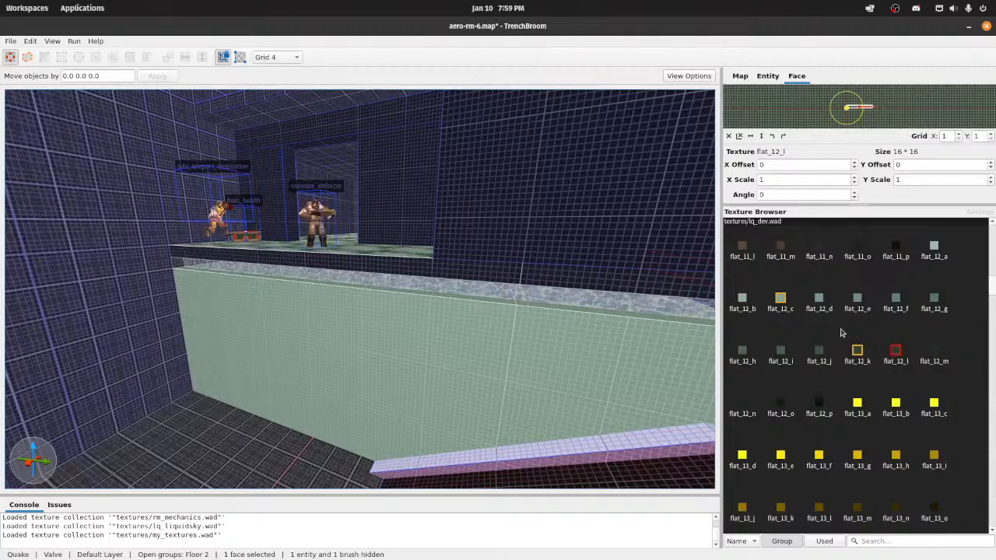
click(857, 352)
right_drag(469, 330, 543, 305)
key(d)
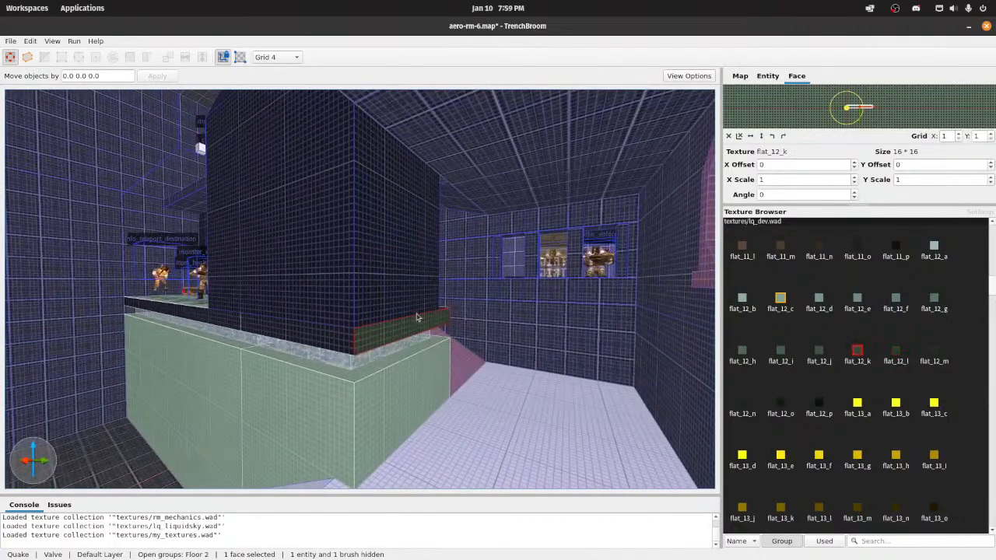
Step: Apply flat_12_c to the two long front edge faces of the ledge's floor slab, after trying flat_12_k
shift+click(335, 337)
key(a)
mouse_move(335, 337)
right_down()
mouse_move(354, 334)
mouse_move(344, 340)
right_up()
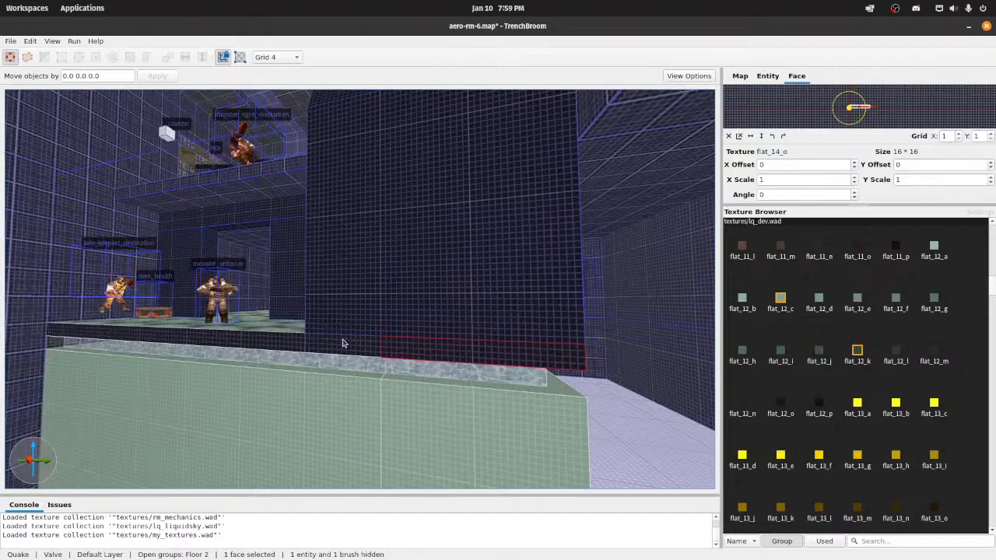
ctrl+shift+click(342, 343)
click(858, 351)
right_drag(467, 338, 415, 343)
key(w)
key(d)
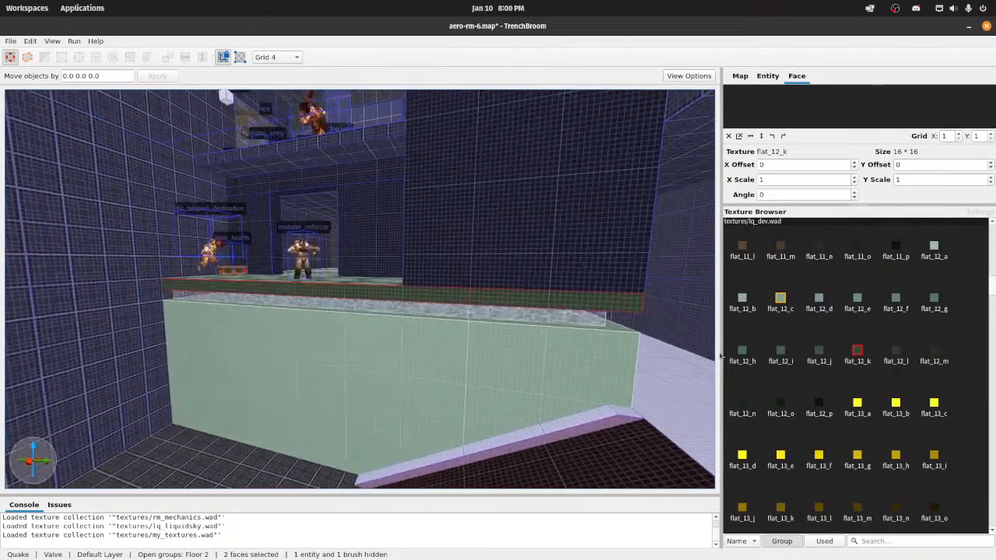
click(777, 301)
Step: Apply flat_12_c to the floor slab's two remaining edge faces around the pillar corner beside the pink ramp
key(d)
right_drag(543, 298, 439, 316)
shift+click(313, 306)
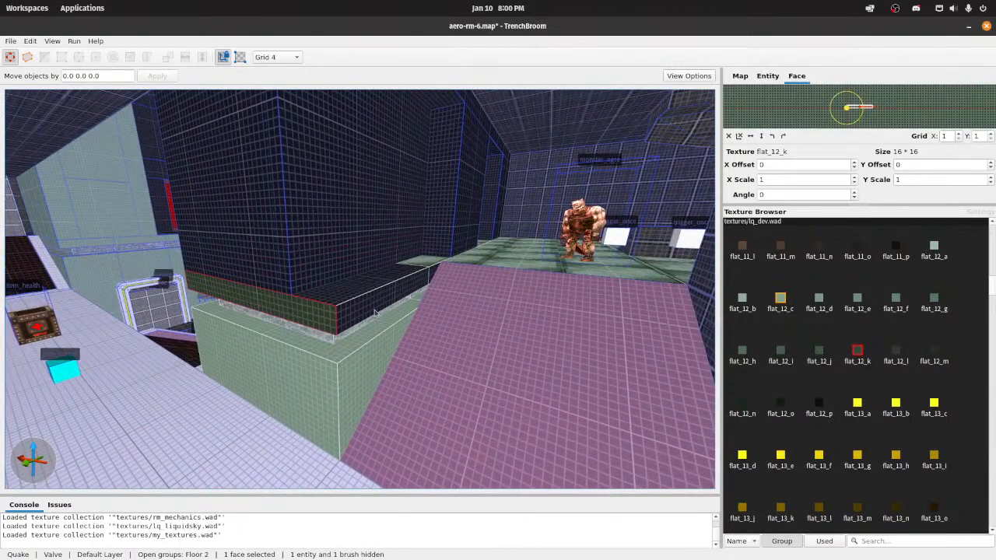
ctrl+shift+click(374, 310)
click(781, 300)
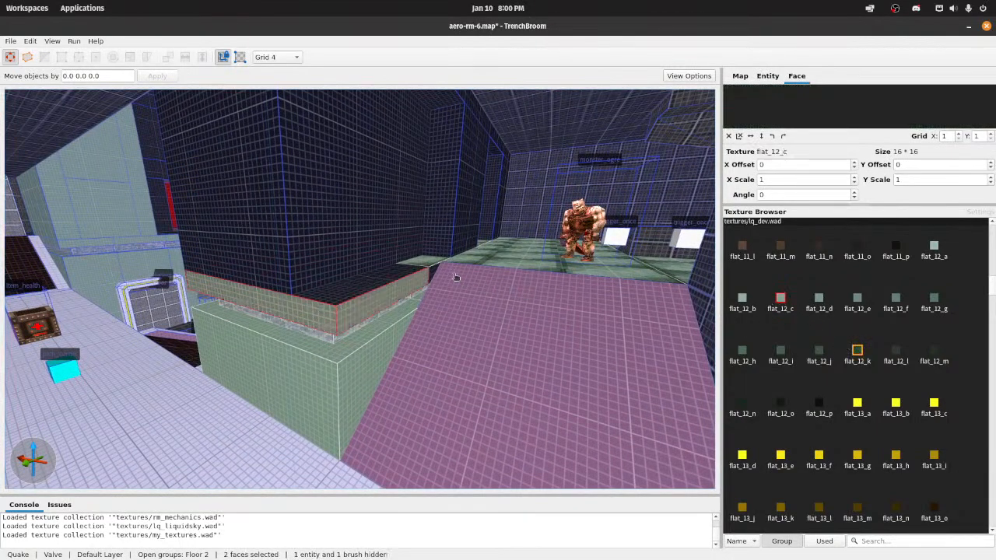
Step: Apply the emerald_brick texture to the slab's dark top face around the pillar and save the map
click(370, 280)
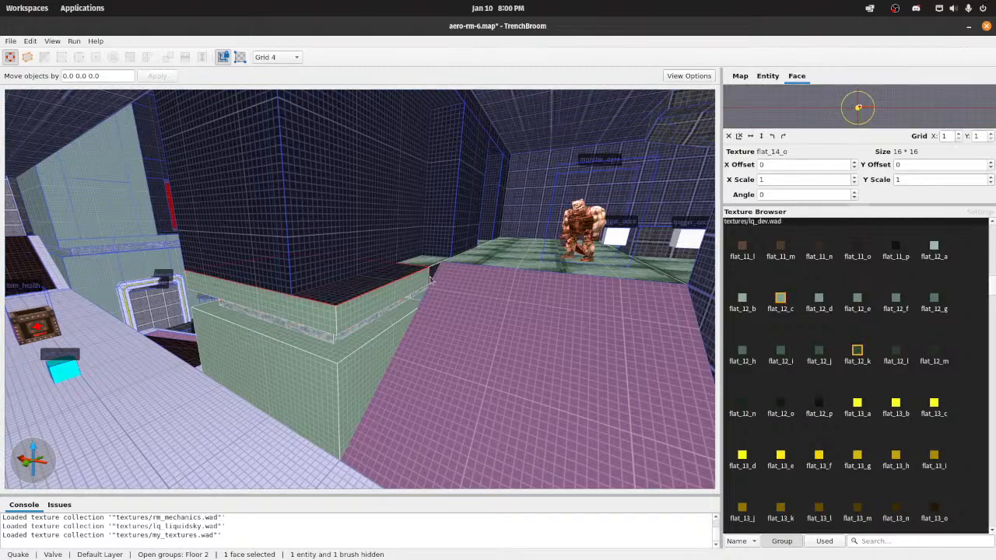
scroll(836, 356, down, 15)
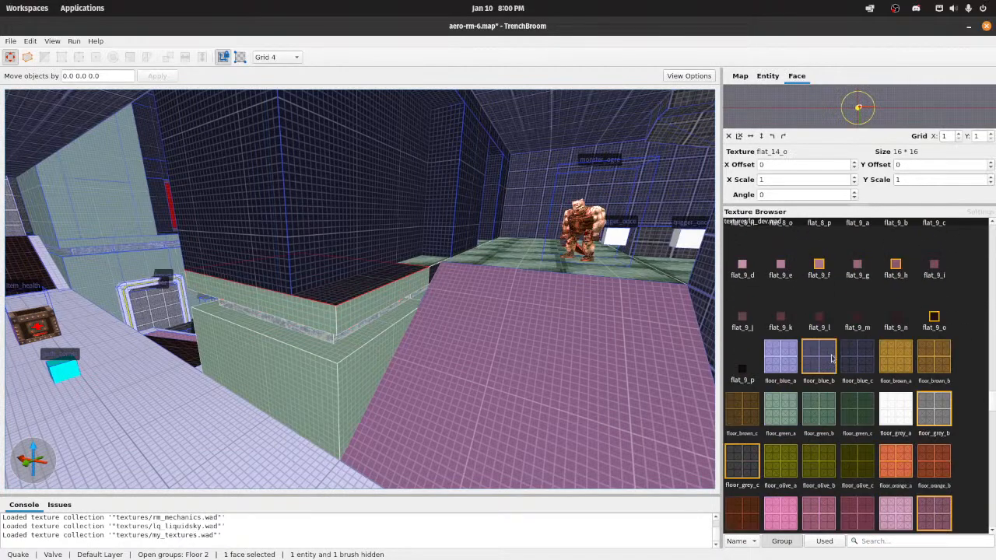
scroll(831, 356, down, 10)
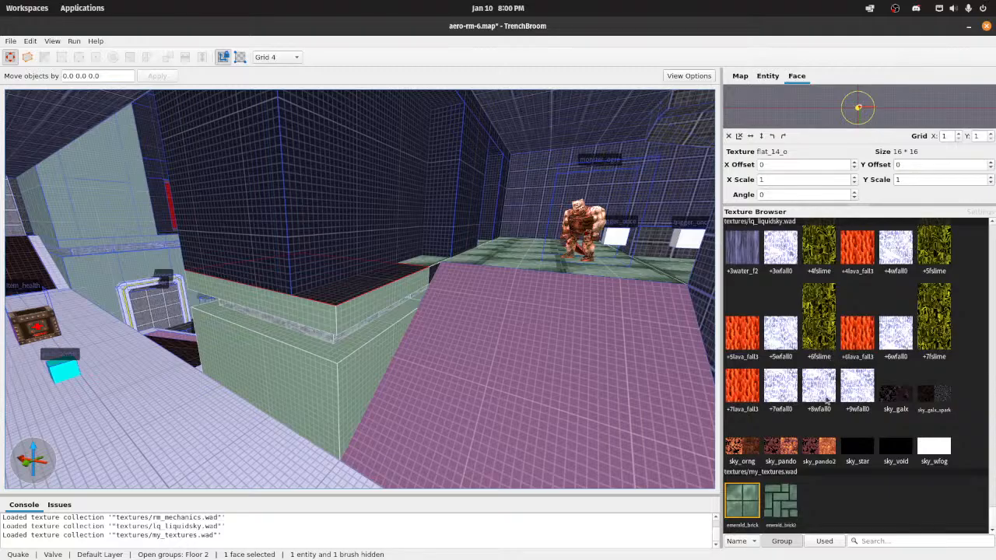
click(744, 504)
right_drag(488, 347, 510, 310)
key(ctrl+s)
Step: Select the ledge's floor brush and reload the map's texture WAD files
click(743, 75)
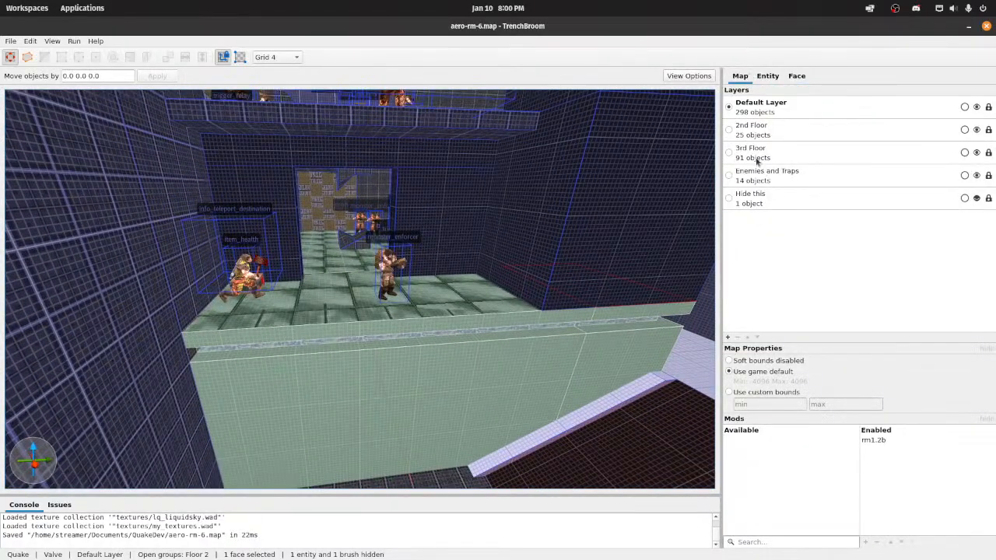
click(767, 77)
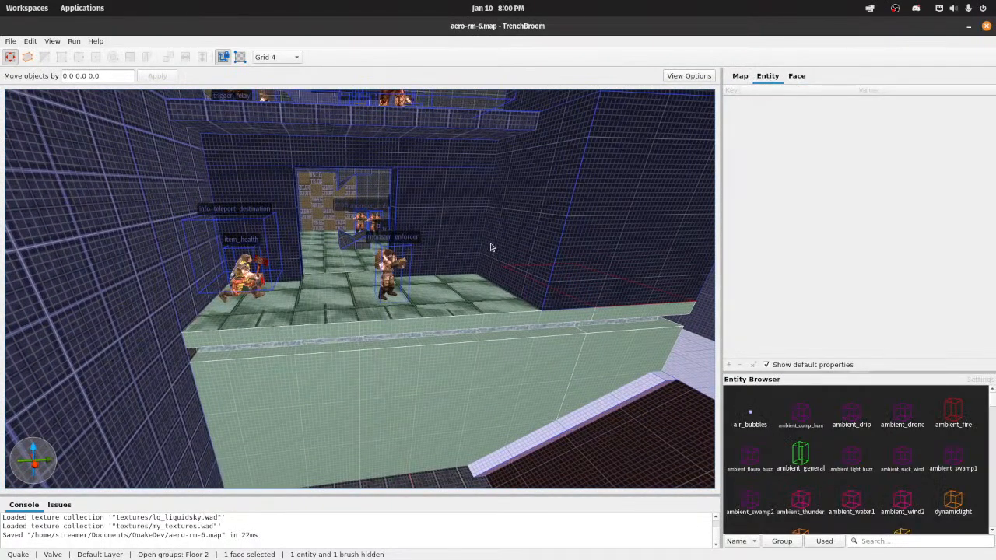
click(495, 309)
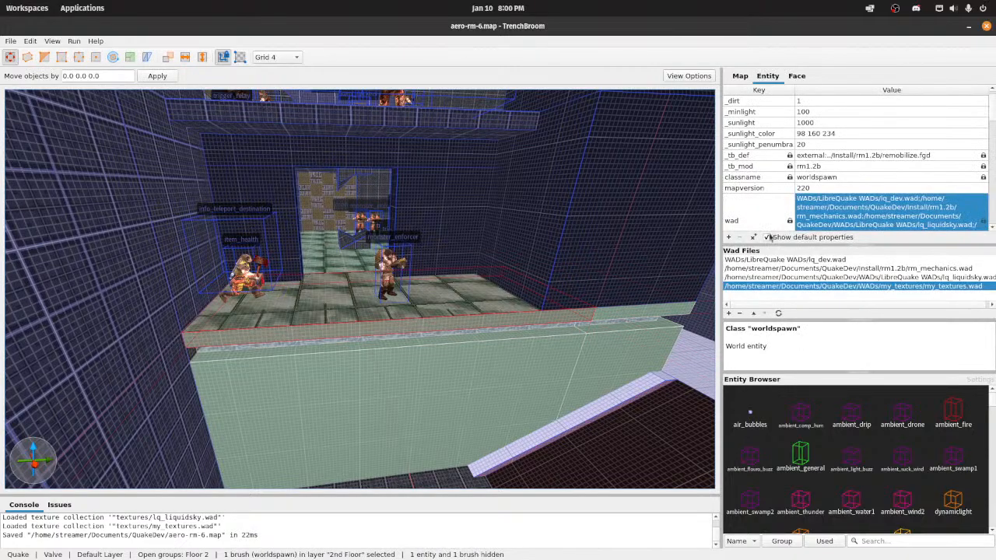
click(780, 315)
Step: Examine the retextured ledge edges, lower wall and emerald_brick floor from the front, around the corner and up close
mouse_move(370, 259)
right_down()
mouse_move(440, 294)
mouse_move(366, 283)
mouse_move(397, 263)
mouse_move(425, 293)
mouse_move(400, 259)
right_up()
shift+click(619, 251)
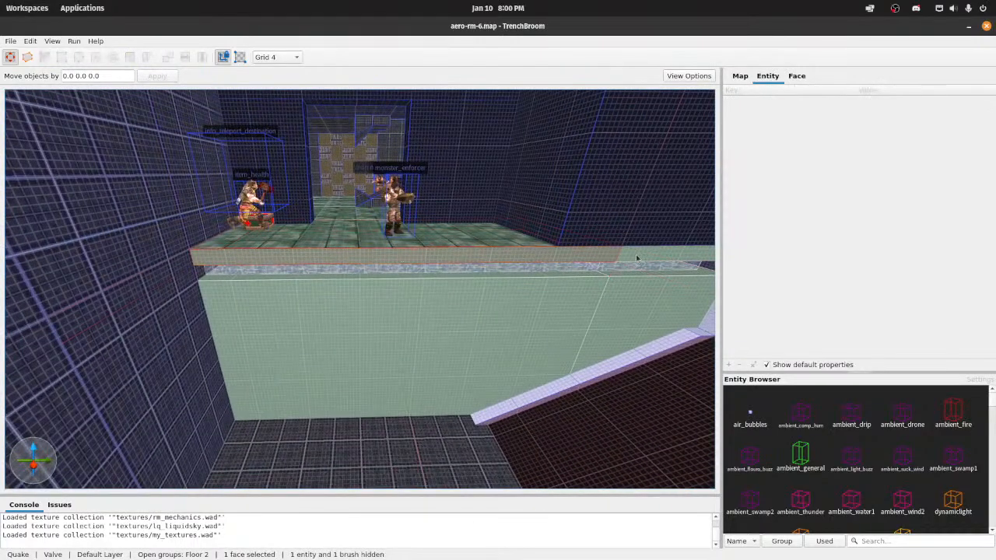
ctrl+shift+click(637, 257)
right_drag(636, 258, 481, 349)
key(d)
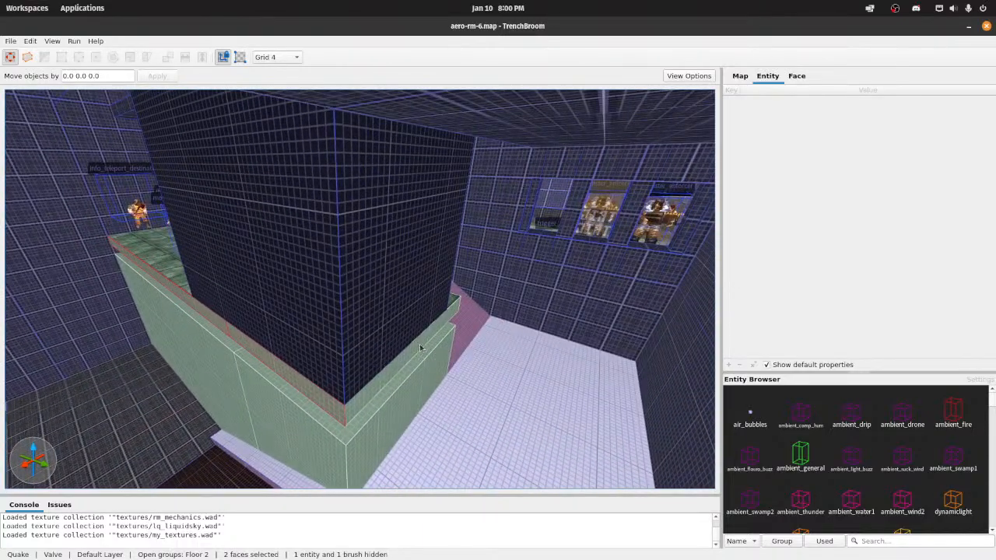
click(418, 349)
key(a)
right_drag(284, 333, 319, 350)
key(w)
key(a)
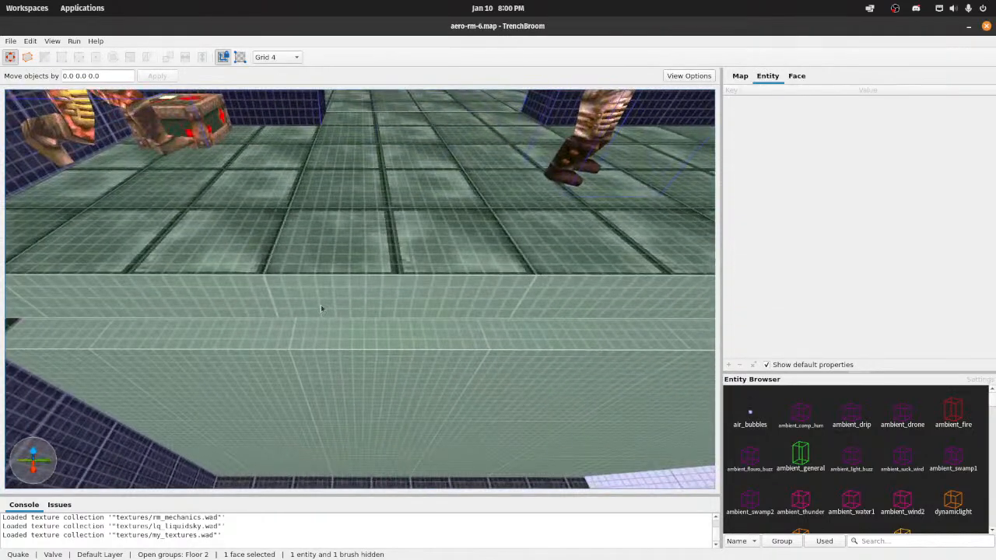
Step: Apply the emerald_brick texture to the two front edge faces of the ledge's floor slab
key(s)
key(d)
shift+click(393, 295)
key(w)
right_drag(293, 292, 388, 274)
ctrl+shift+click(391, 261)
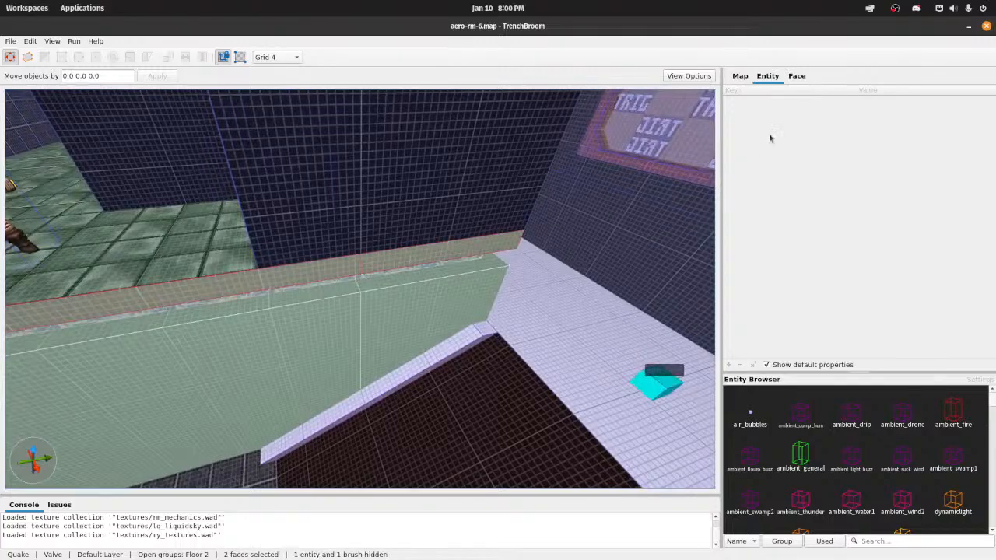
click(797, 75)
click(748, 493)
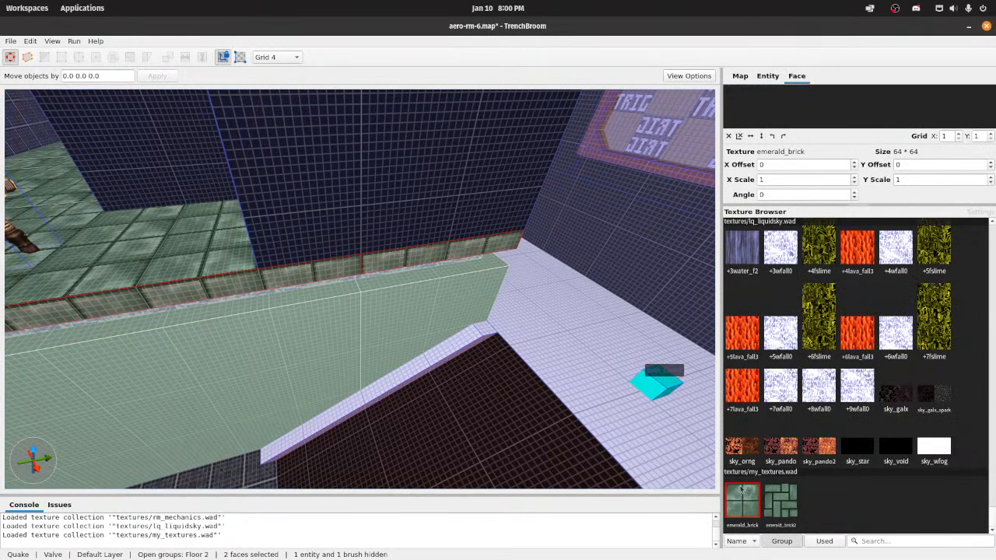
Step: Set the ledge edge faces' texture Y offset to 16 and save the map
right_drag(544, 410, 506, 393)
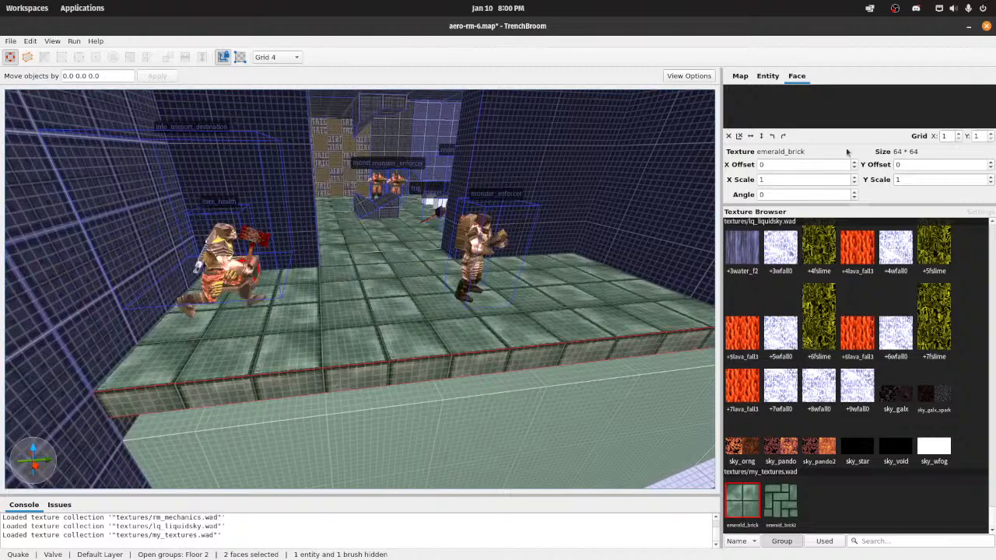
click(990, 163)
click(990, 162)
click(990, 163)
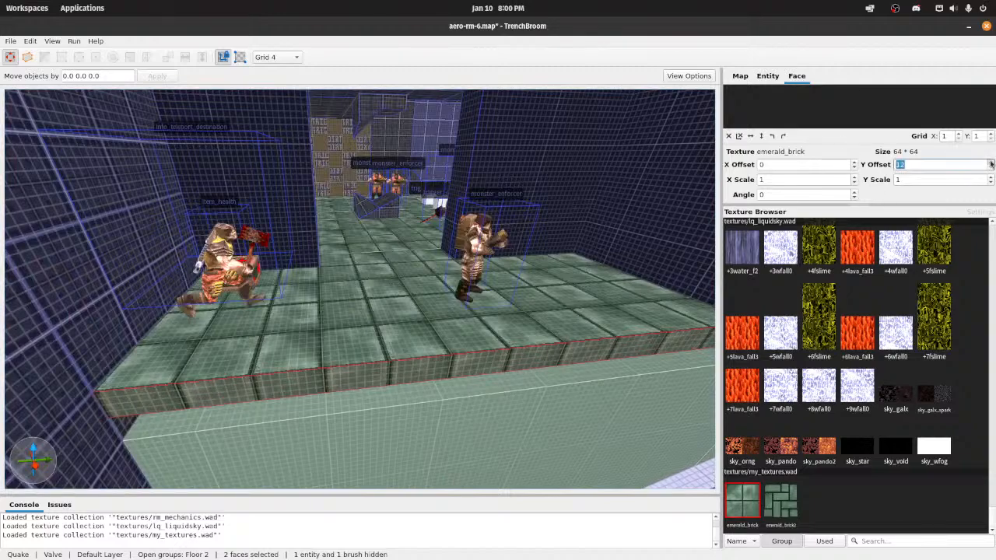
click(991, 163)
click(990, 169)
right_drag(616, 286, 628, 300)
key(ctrl+s)
key(Escape)
key(Escape)
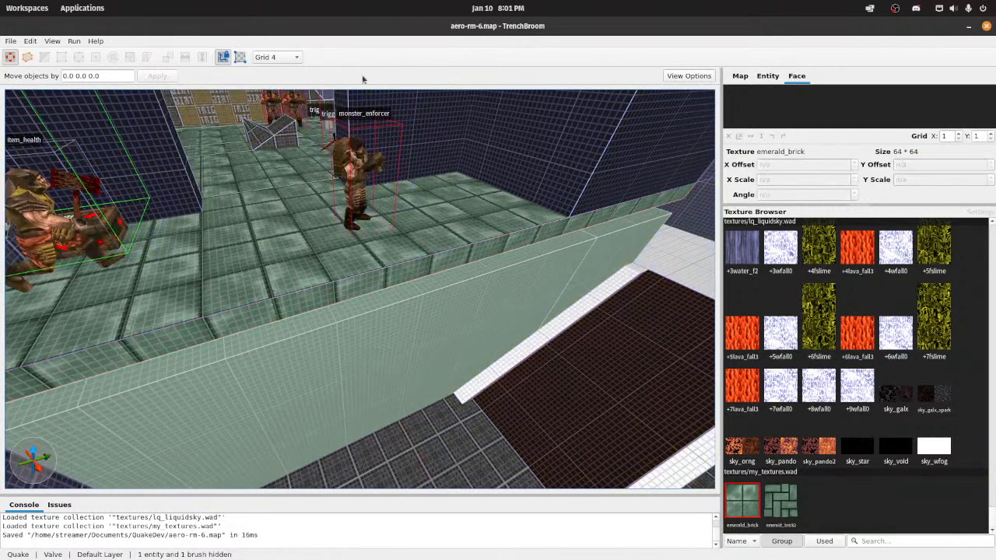
Step: Set the grid size to 256 to view the ledge textures with fewer grid lines
click(276, 57)
click(290, 158)
click(296, 58)
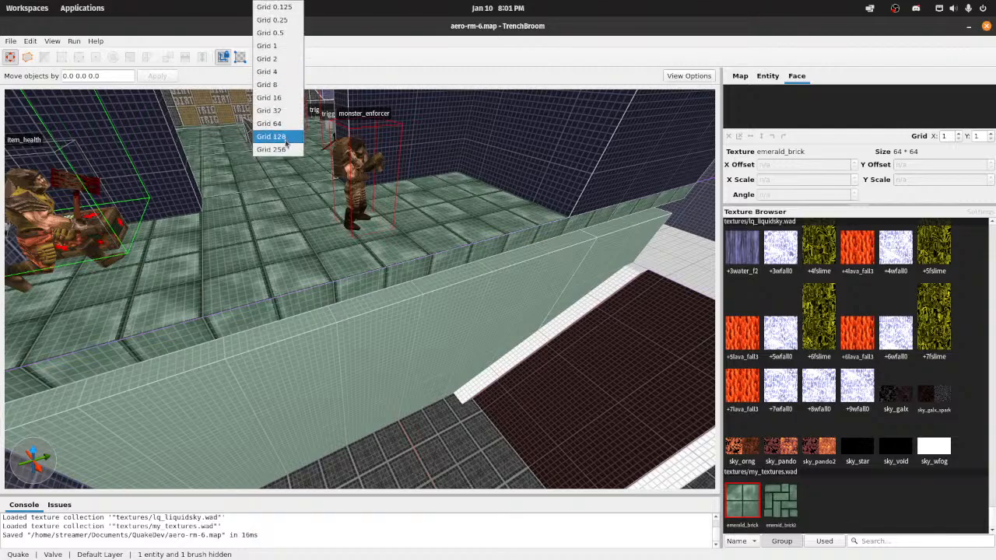
click(287, 147)
right_drag(416, 175, 408, 175)
key(d)
key(s)
Step: Undo the emerald_brick texture and Y offset changes on the ledge's two edge faces
key(ctrl+z)
key(ctrl+z)
key(ctrl+z)
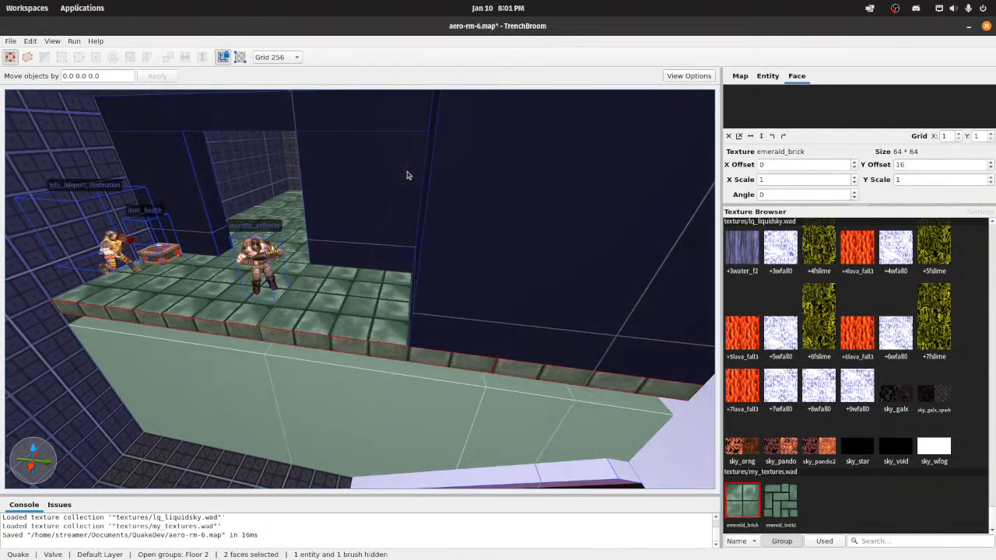
key(ctrl+z)
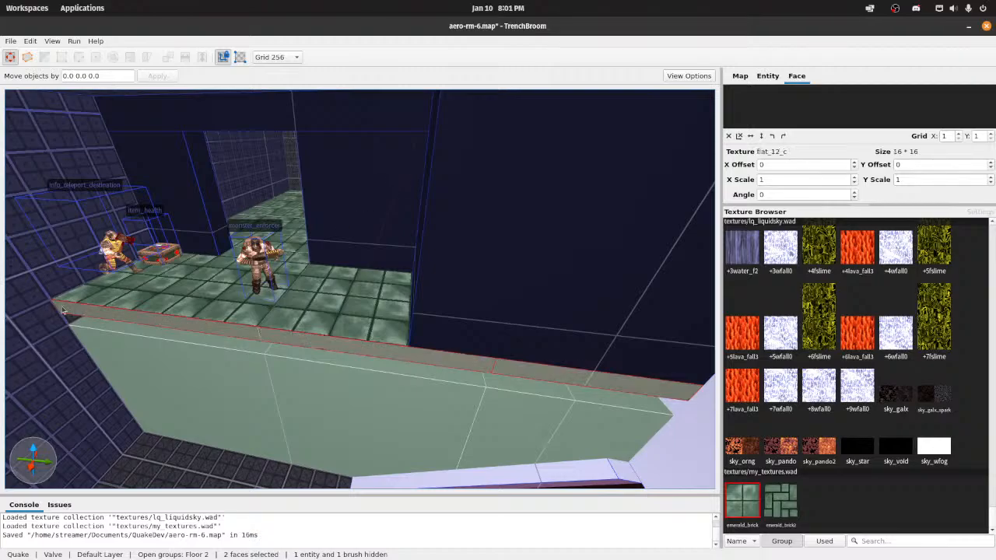
key(d)
mouse_move(271, 328)
right_down()
mouse_move(218, 339)
mouse_move(369, 262)
mouse_move(360, 265)
mouse_move(401, 283)
mouse_move(505, 285)
mouse_move(188, 283)
right_up()
key(s)
key(s)
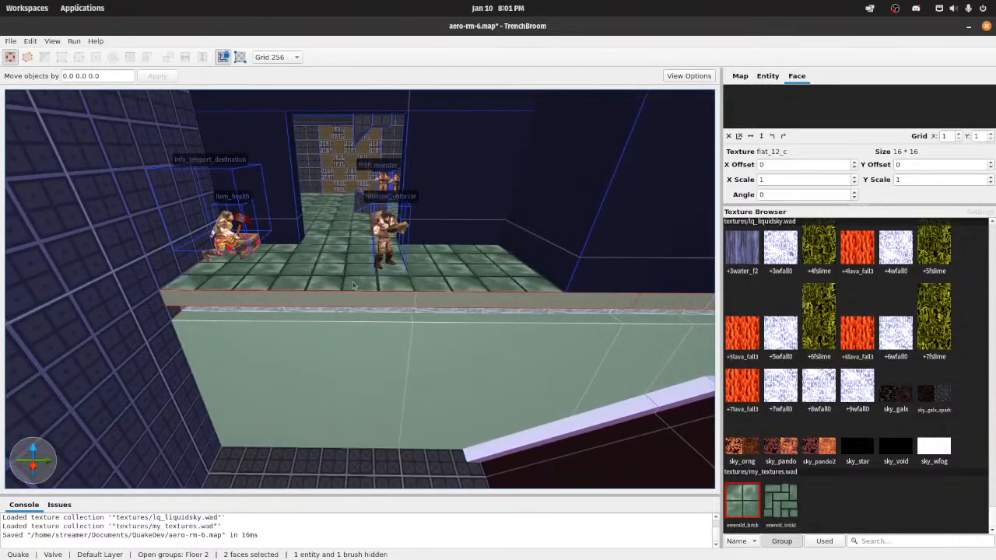
mouse_move(353, 285)
right_down()
mouse_move(364, 289)
mouse_move(357, 275)
right_up()
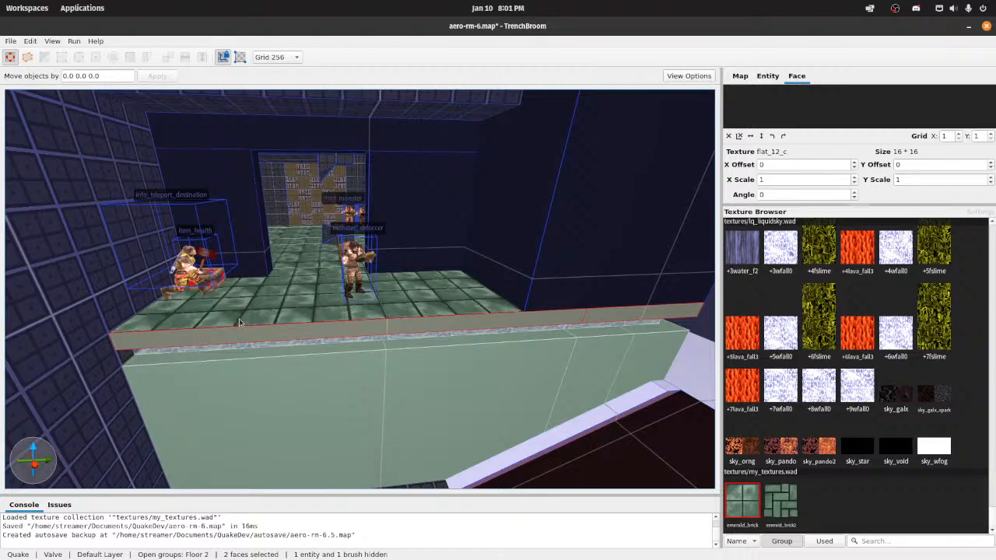
Step: Compile the map with the Compile w/ Lighting profile
right_drag(209, 205, 382, 193)
click(74, 40)
click(93, 52)
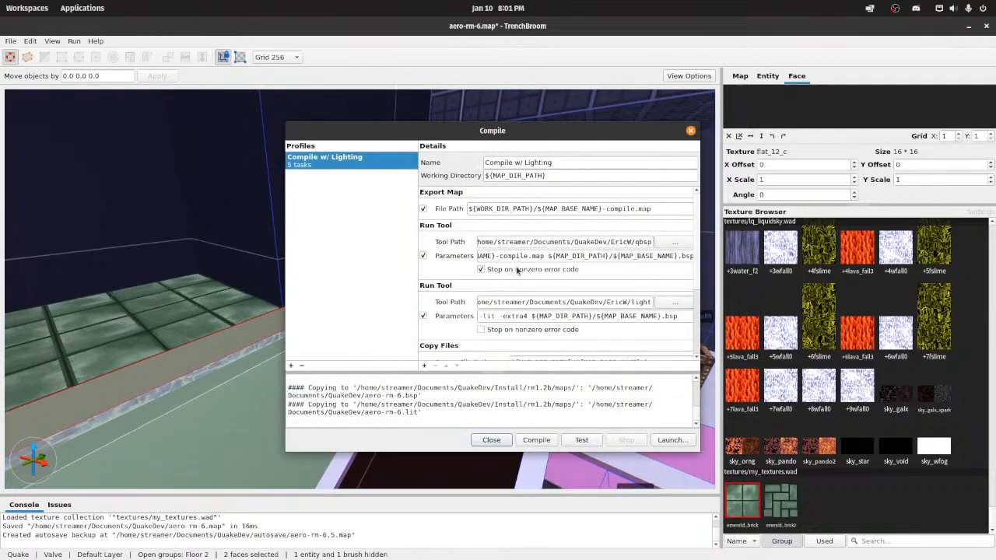
click(537, 440)
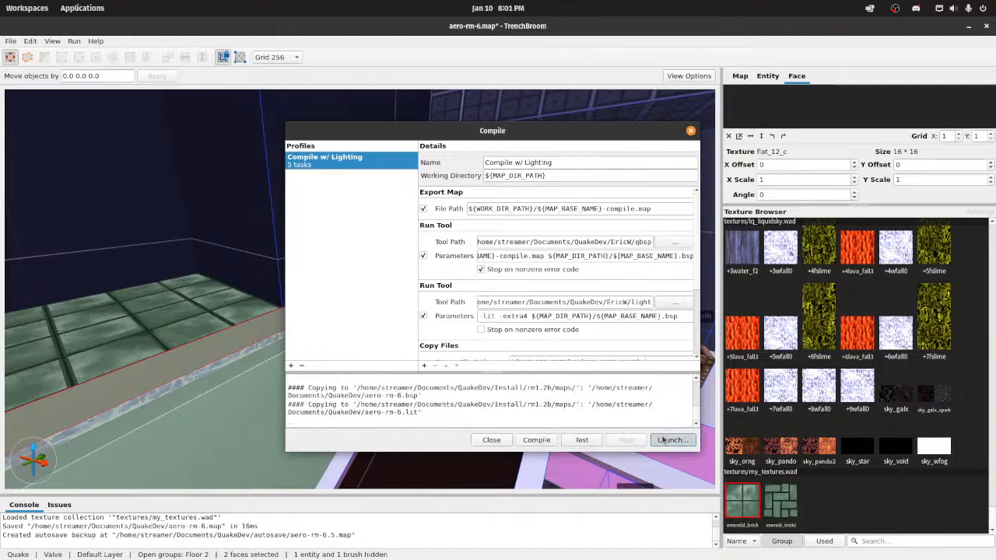
Step: Launch Quake and load the aero-rm-6 map with noclip on to inspect the ledge in game
click(670, 439)
click(611, 358)
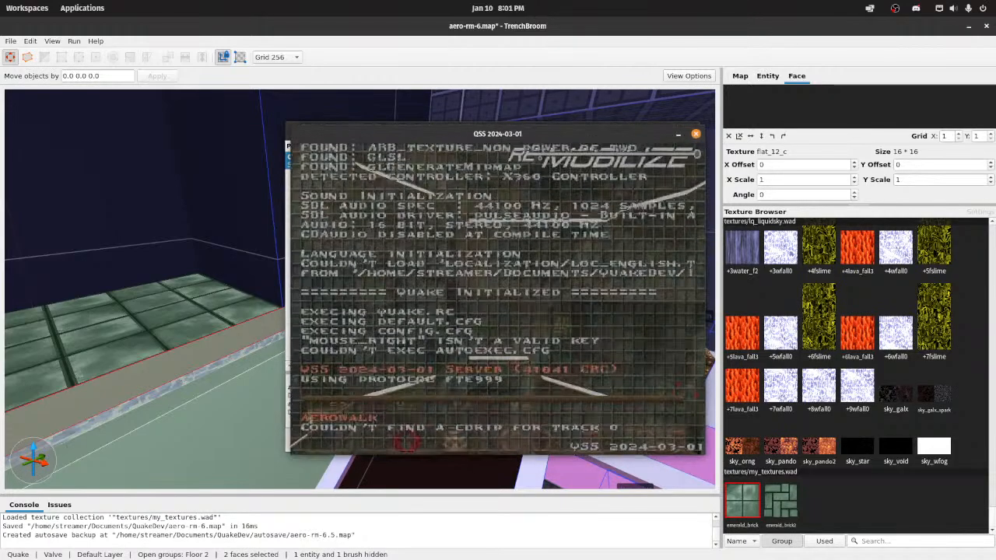
text(ae)
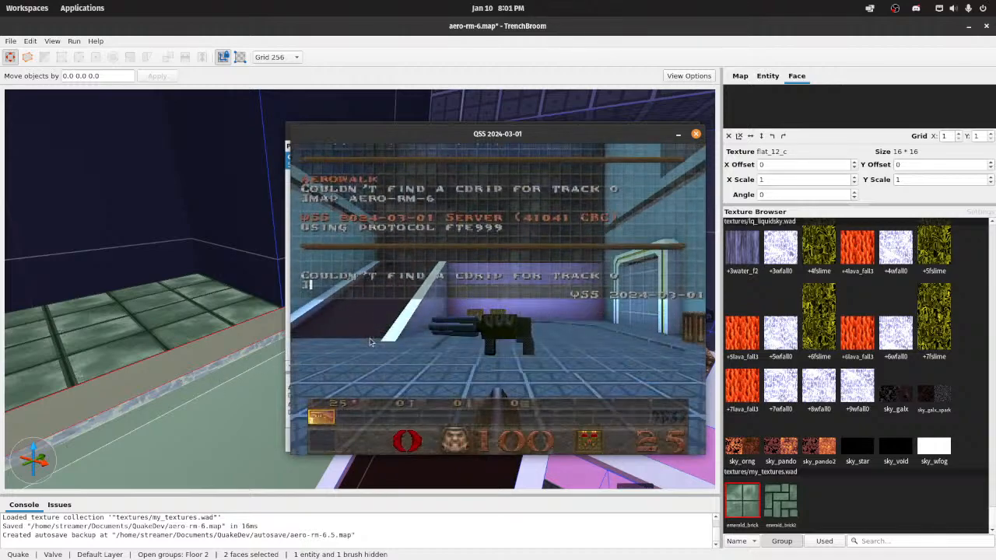
key(Return)
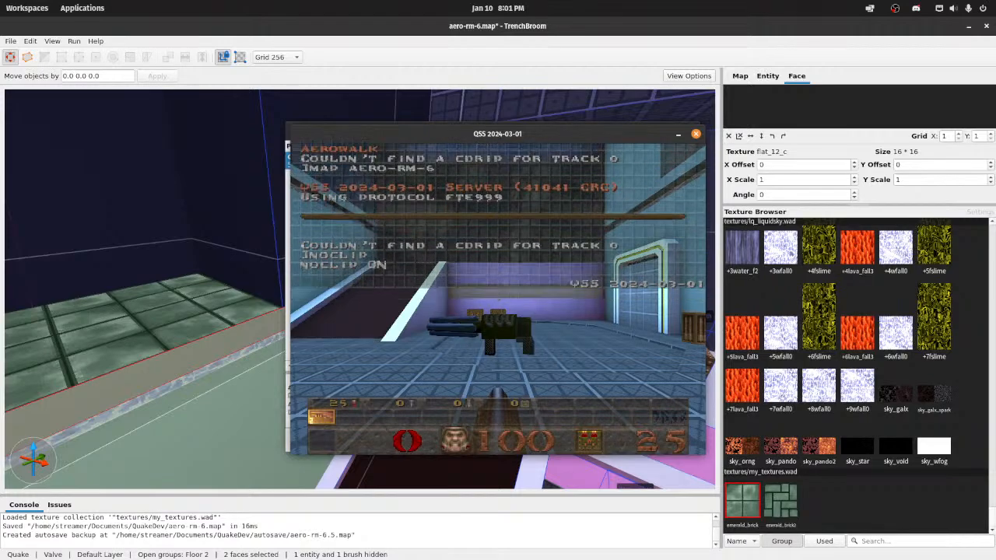
key(grave)
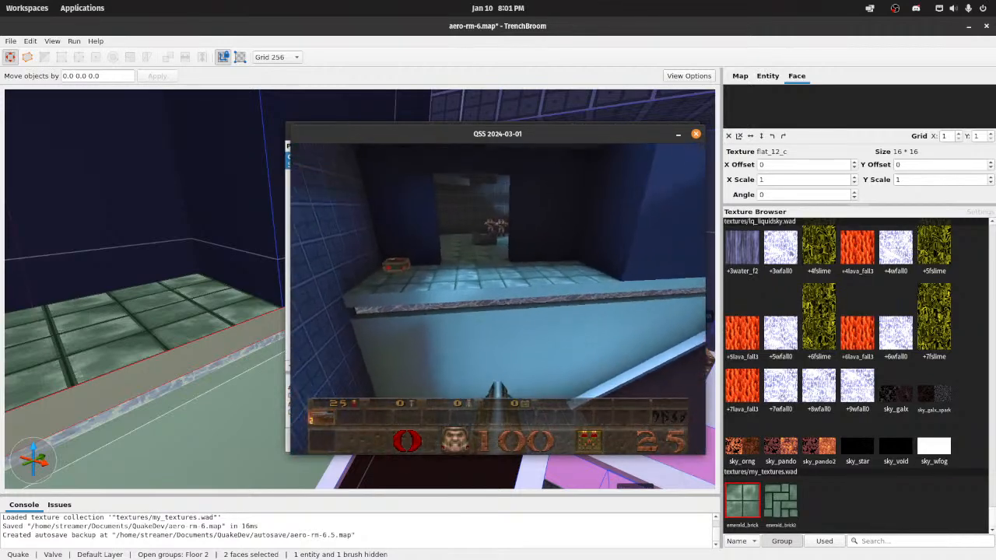
key(w)
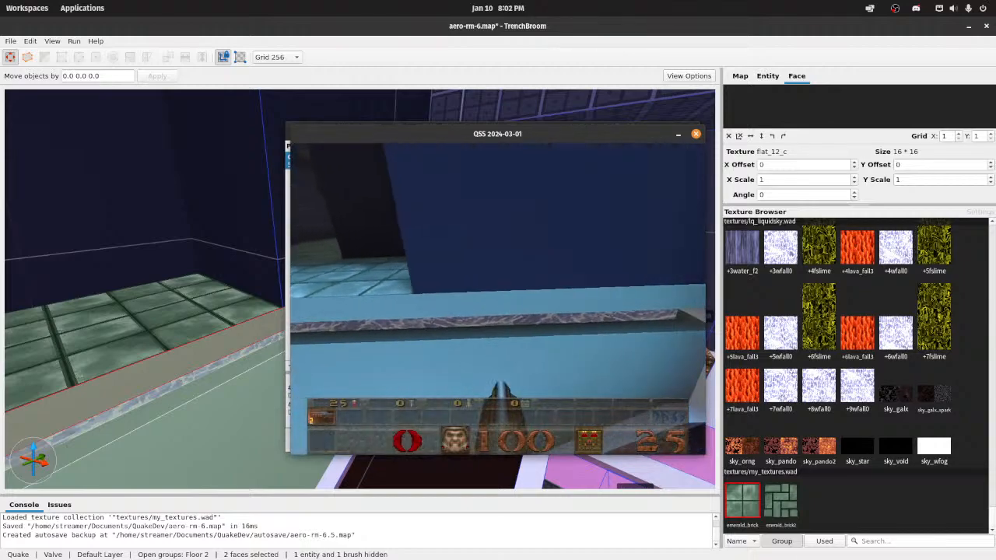
Step: Load the aerowalk map with noclip on and examine how its upper ledge edges and floor are textured
key(grave)
text(ma)
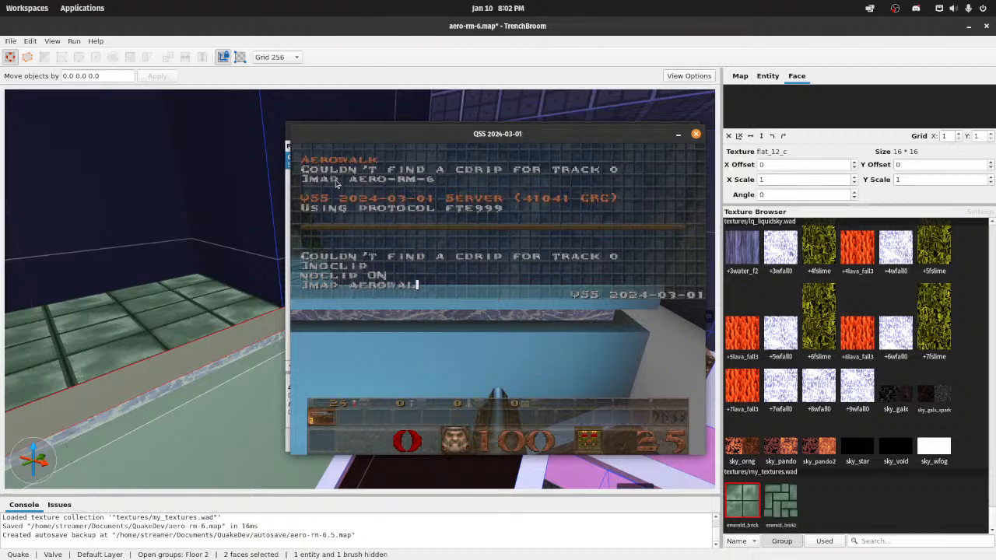
text(k)
key(Return)
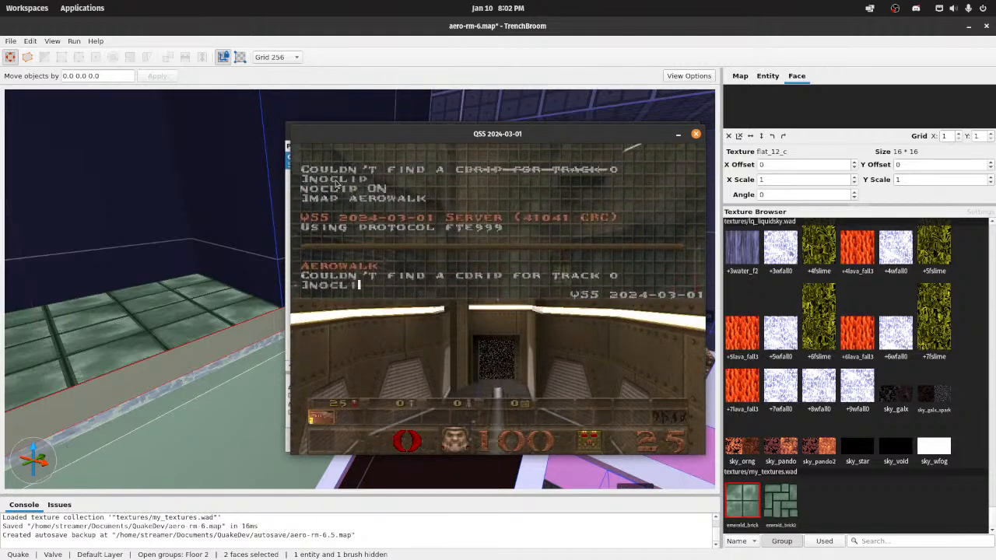
key(grave)
key(w)
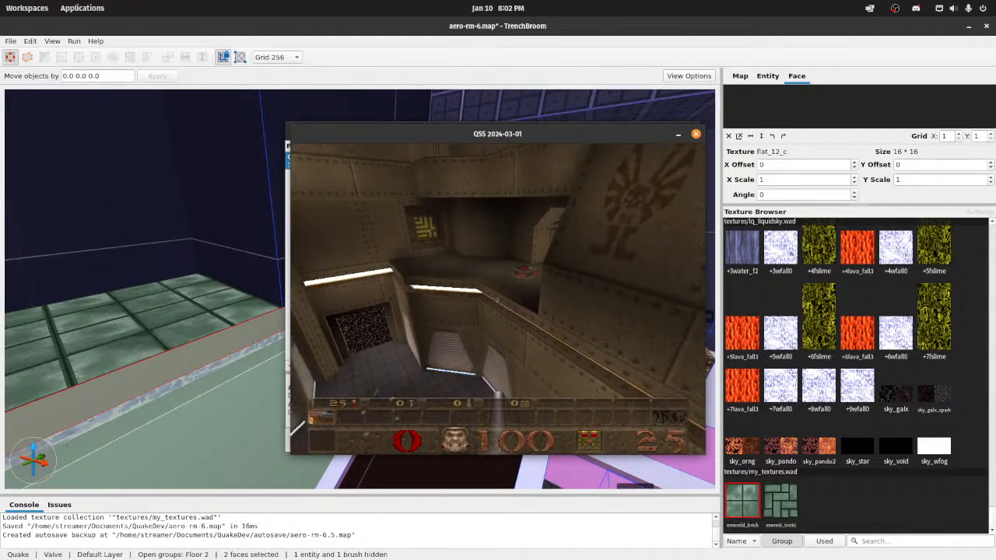
key(w)
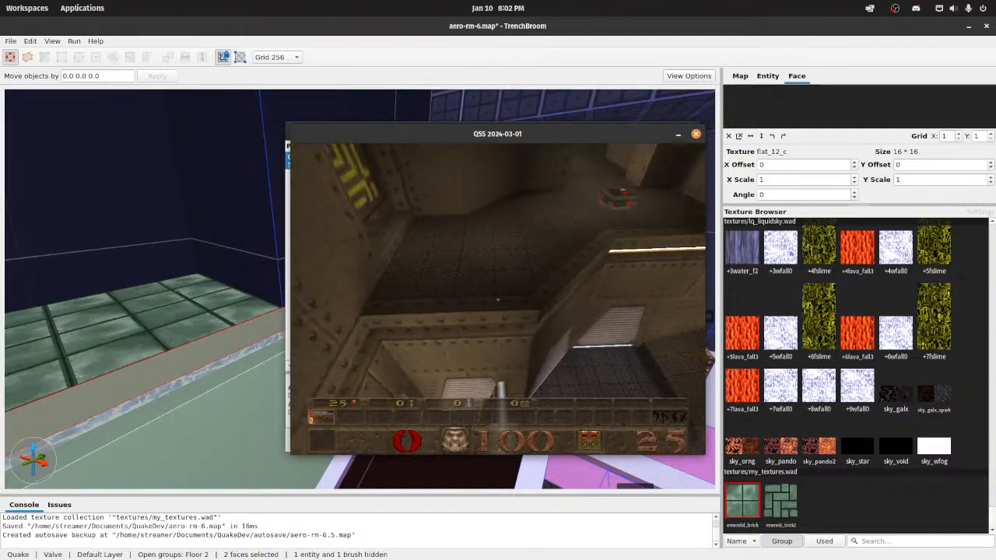
key(w)
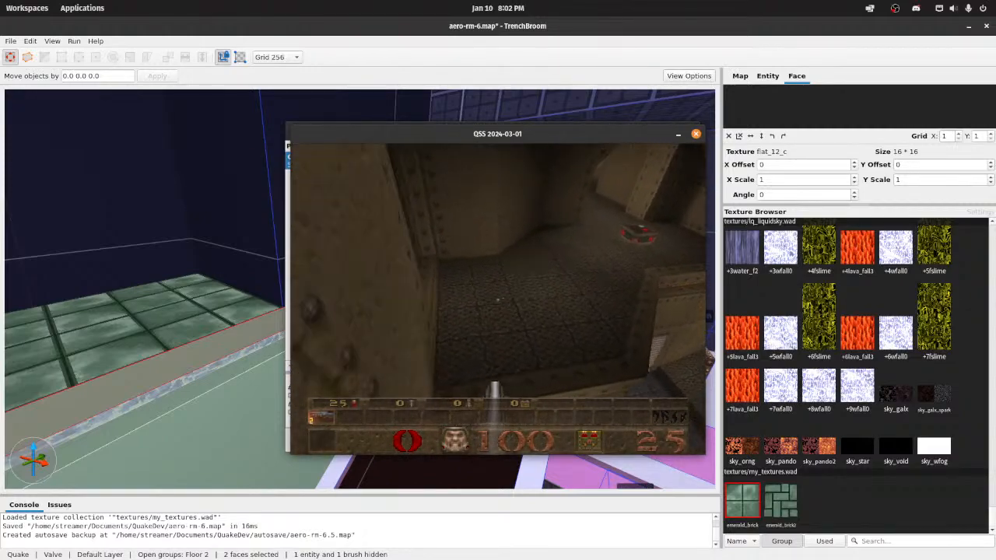
key(w)
Step: Reload aero-rm-6 with noclip on and examine the green ledge and emerald_brick floor for comparison
key(grave)
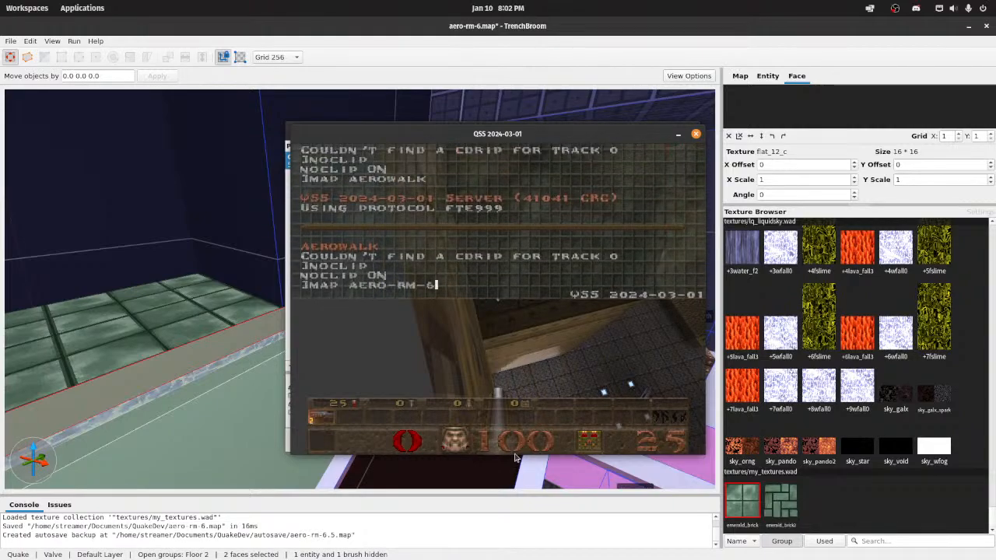
key(Return)
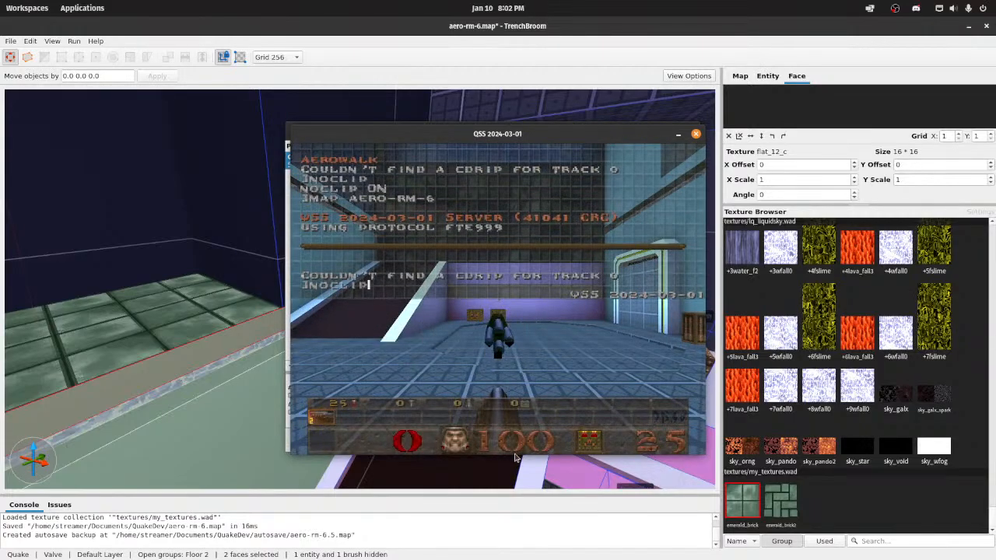
key(Escape)
key(Escape)
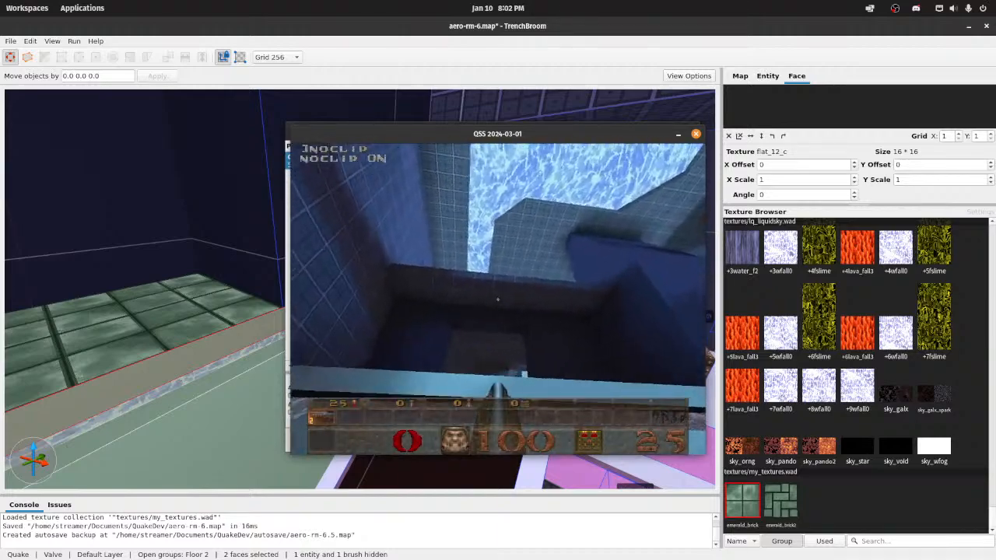
key(s)
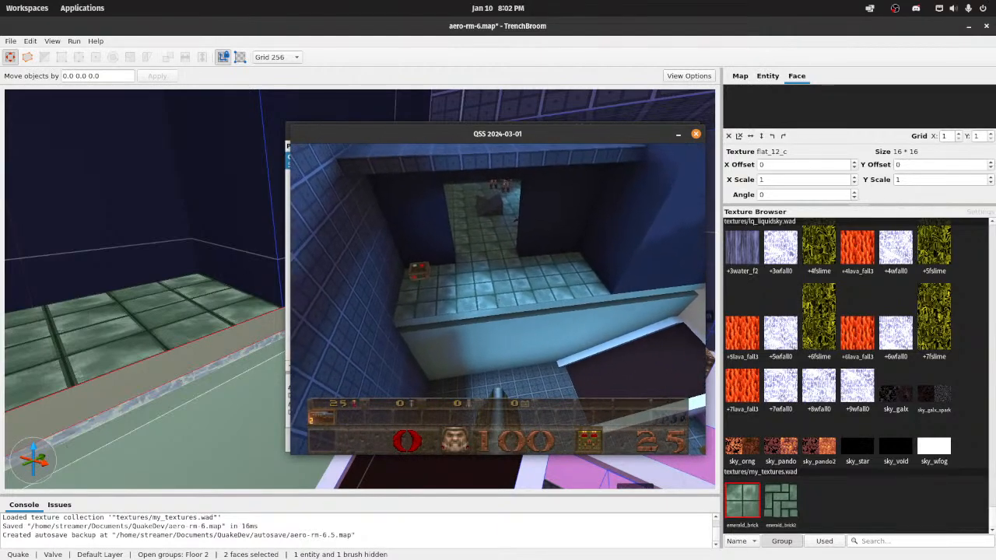
key(w)
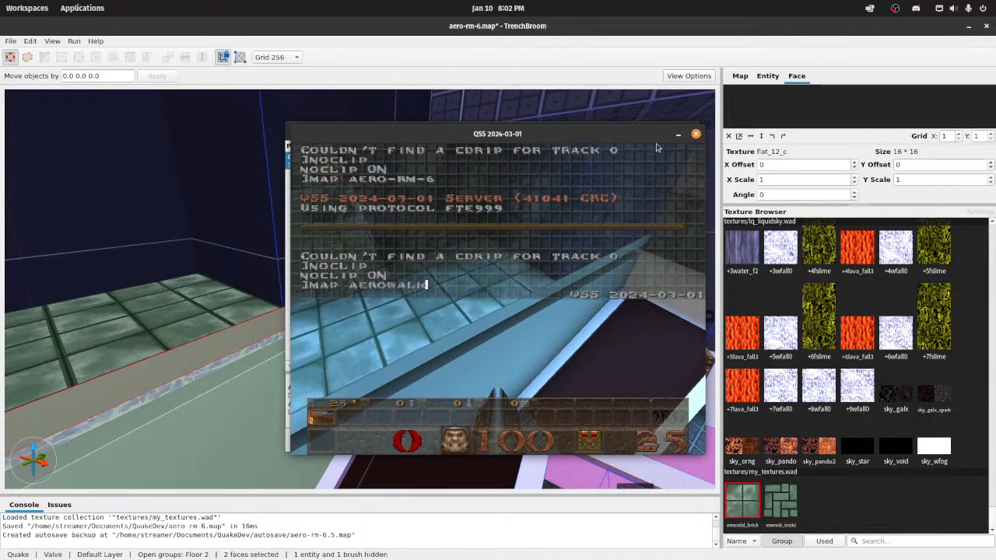
Step: Switch back to aerowalk with noclip on and examine its ledge's light strip, wall panels and doorway floor
key(Return)
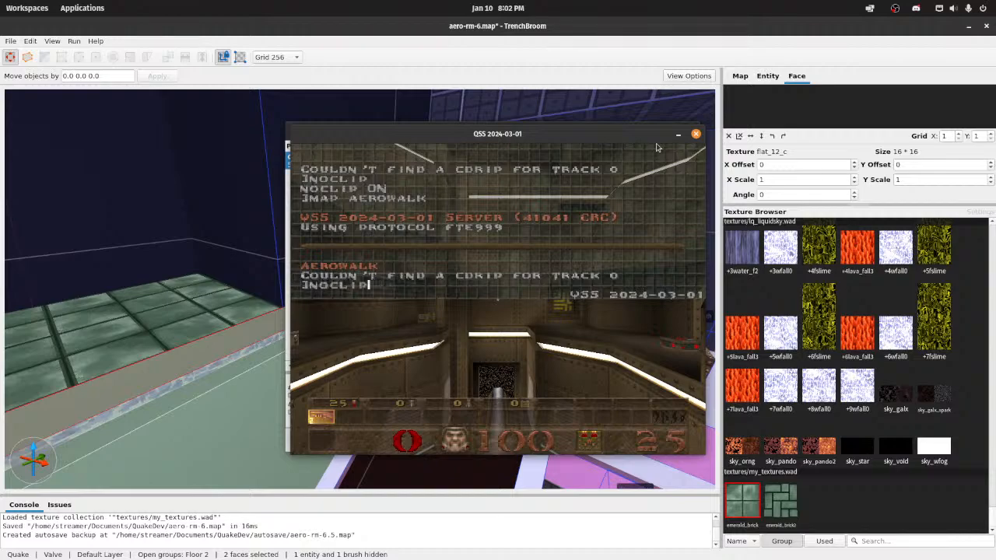
key(w)
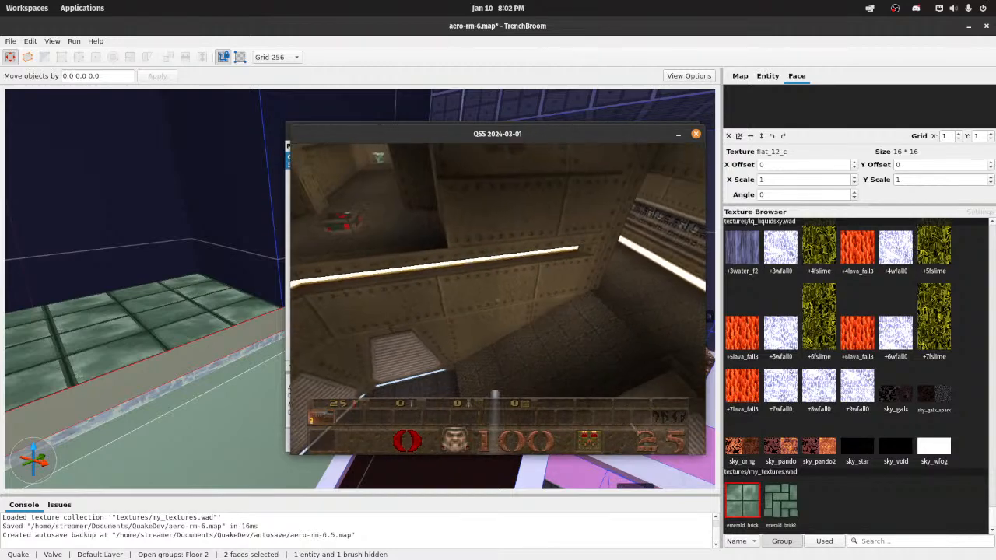
key(w)
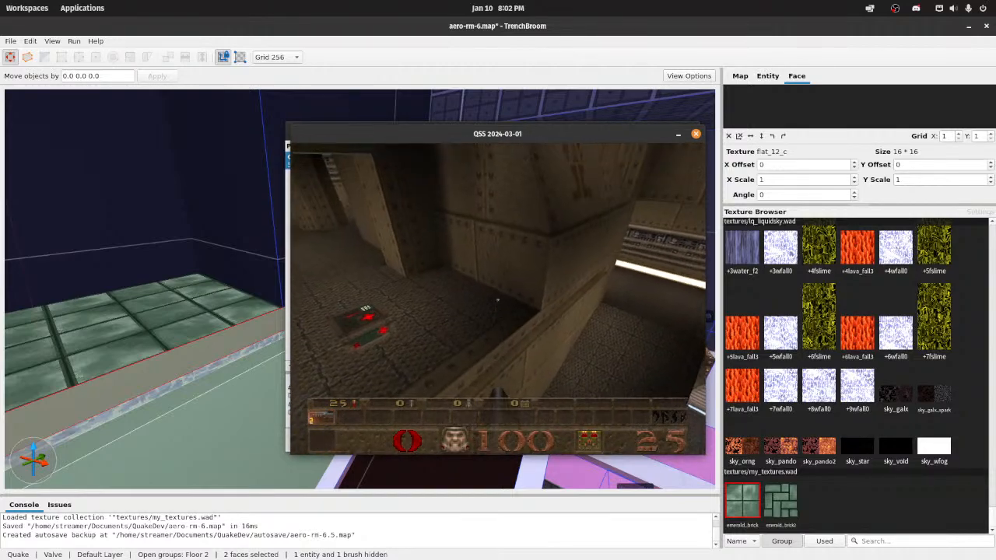
key(w)
key(w)
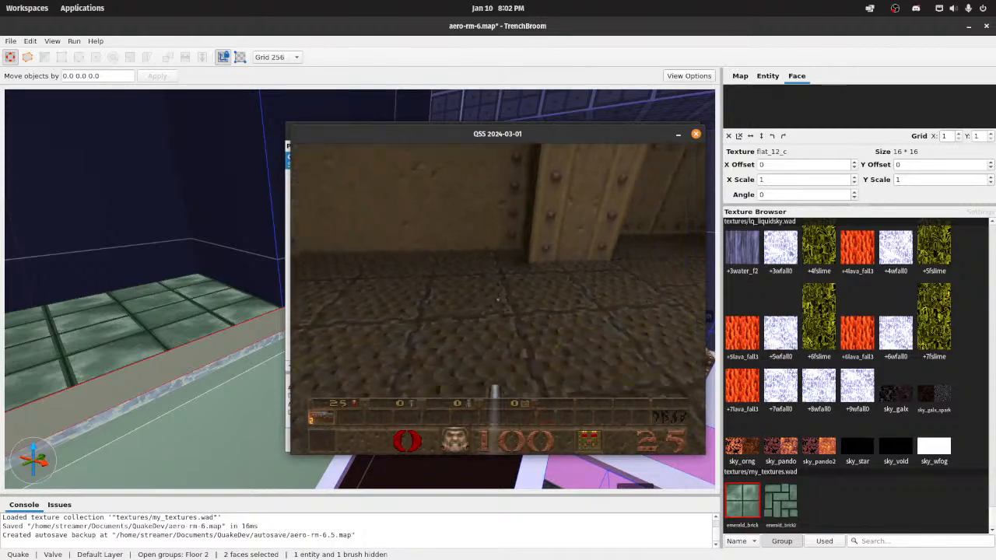
key(a)
key(w)
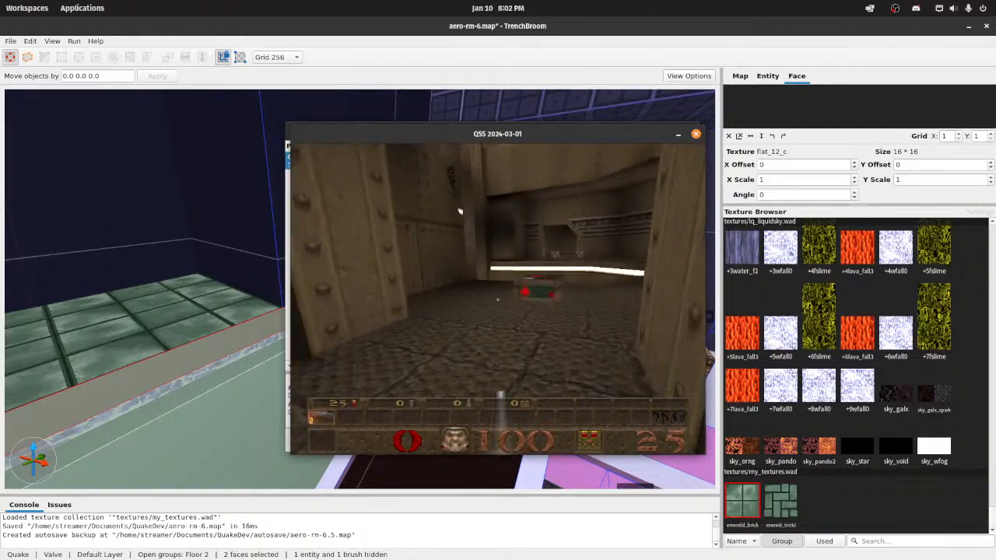
key(d)
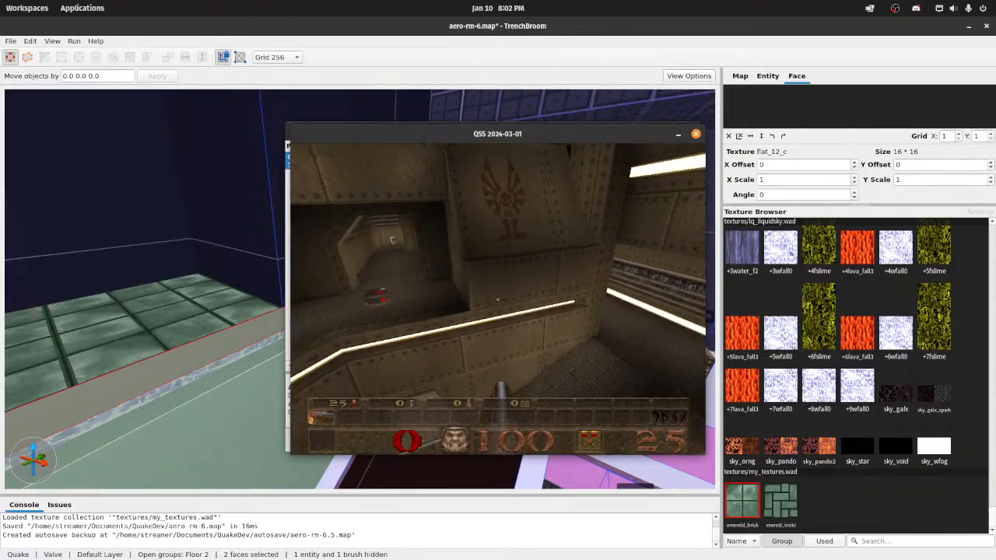
key(a)
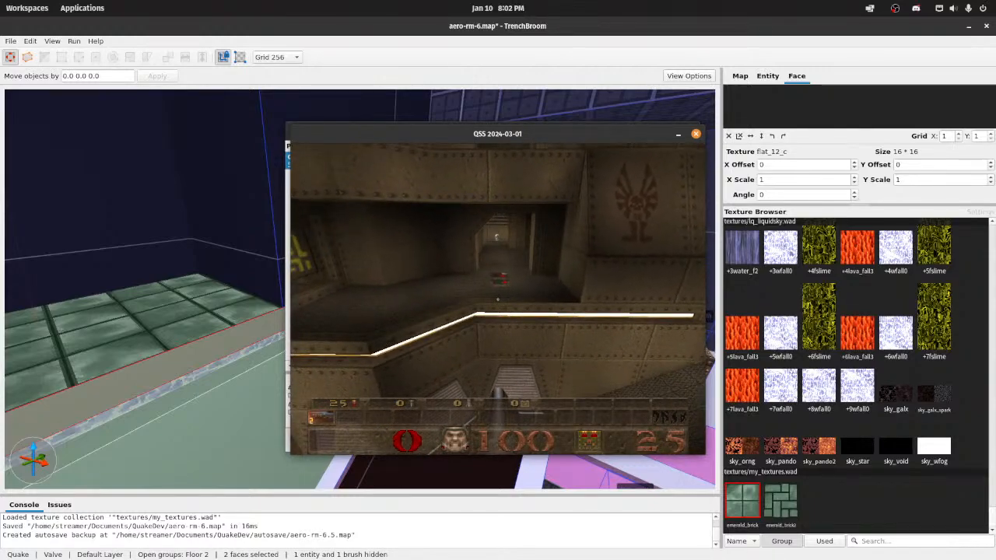
key(a)
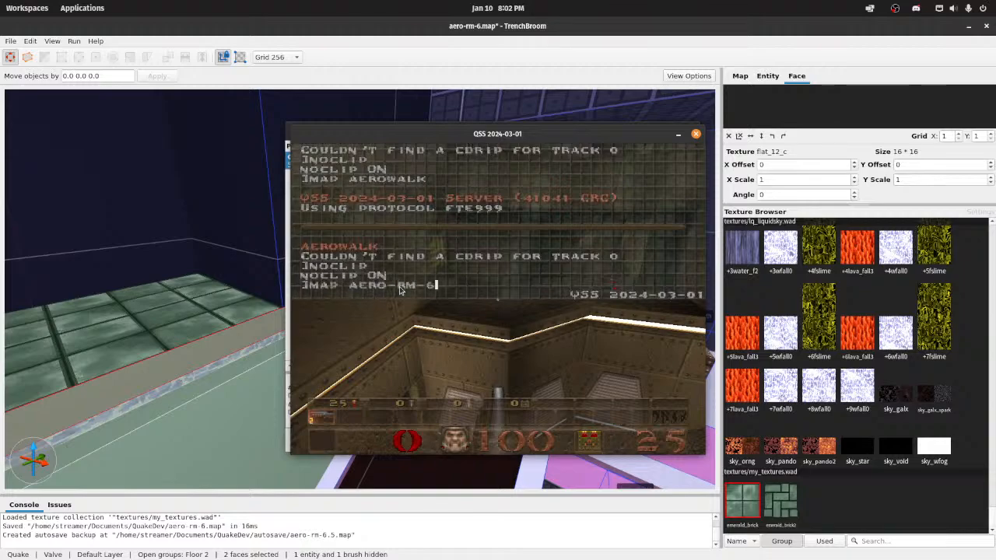
Step: Load aero-rm-6 with noclip on and examine the emerald_brick floor across the room from several viewpoints
key(Return)
text(nocli)
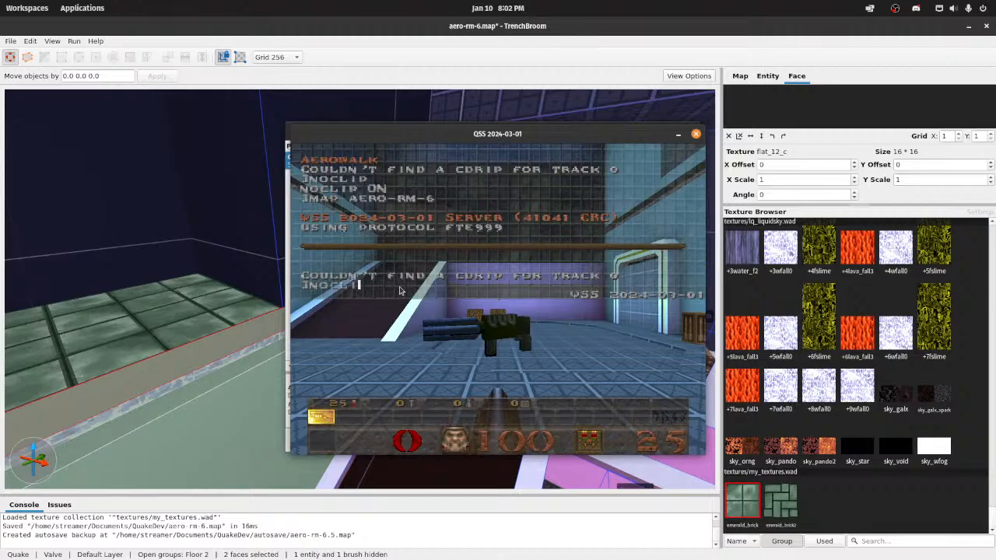
text(p)
key(Return)
key(grave)
key(w)
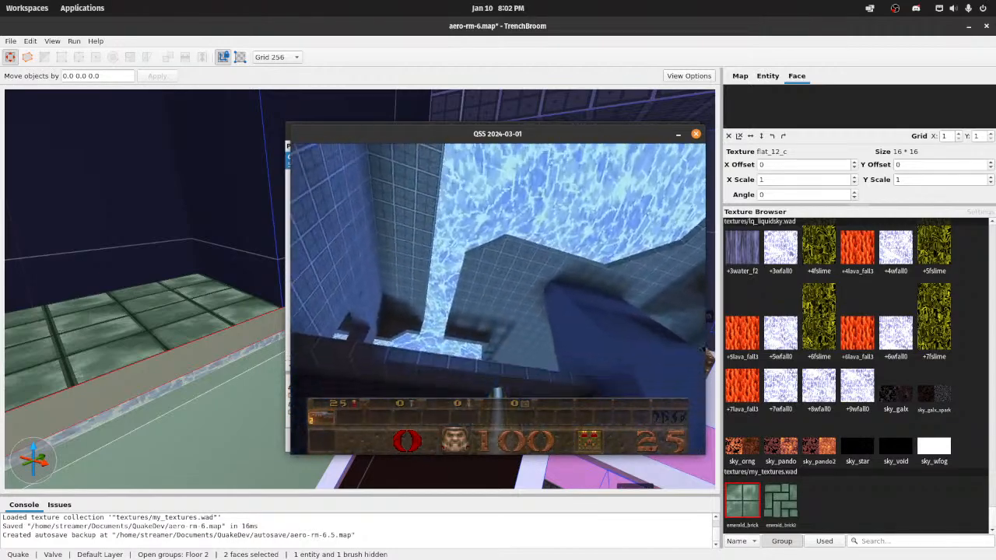
key(w)
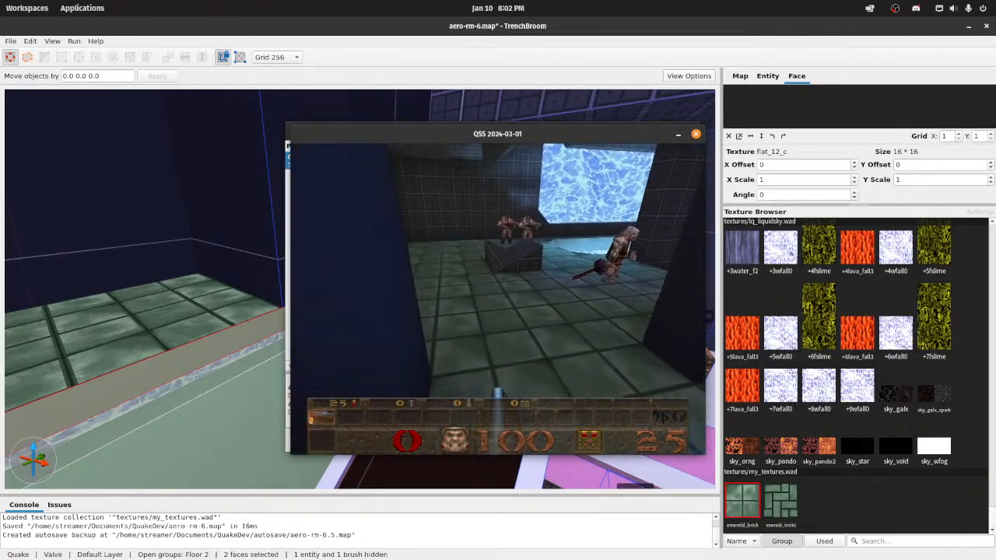
key(s)
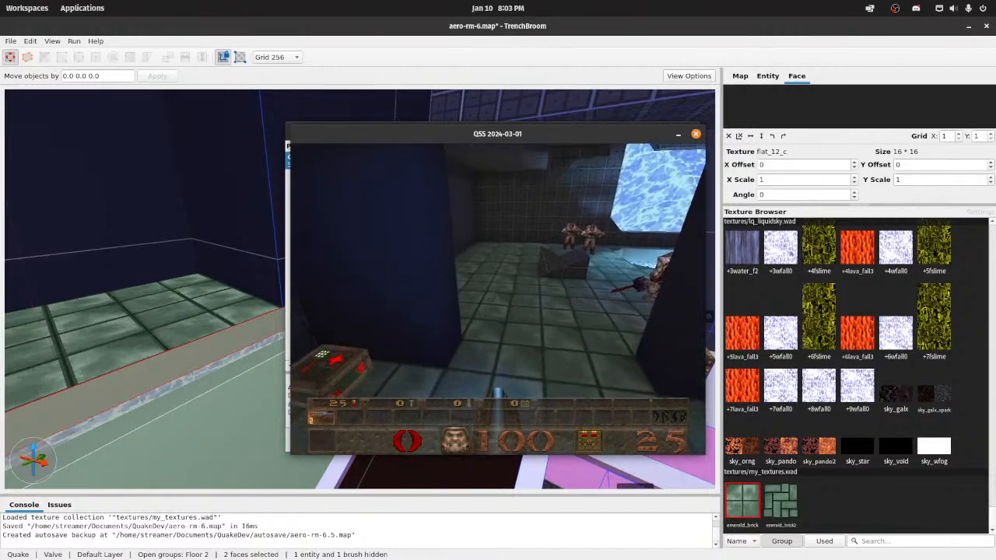
key(a)
key(w)
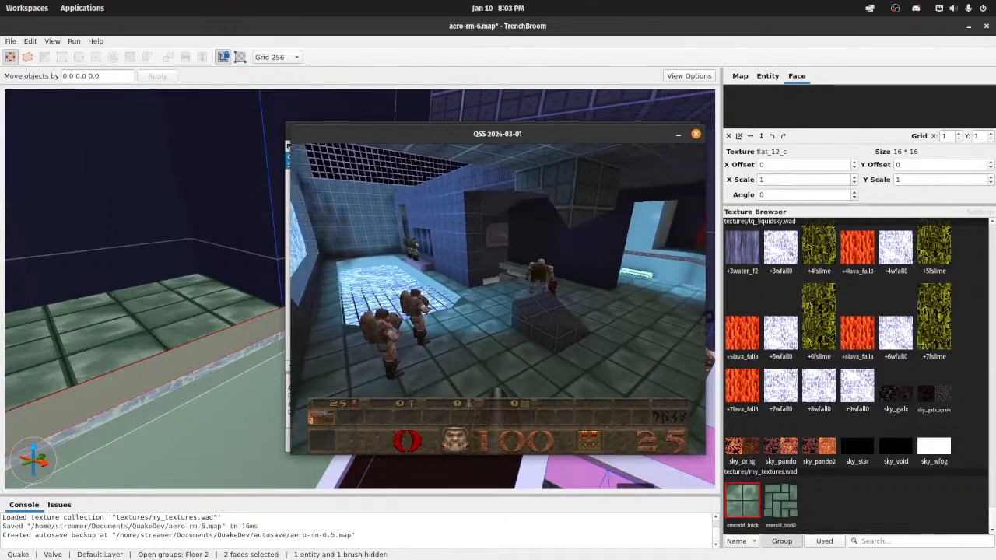
key(w)
key(s)
key(w)
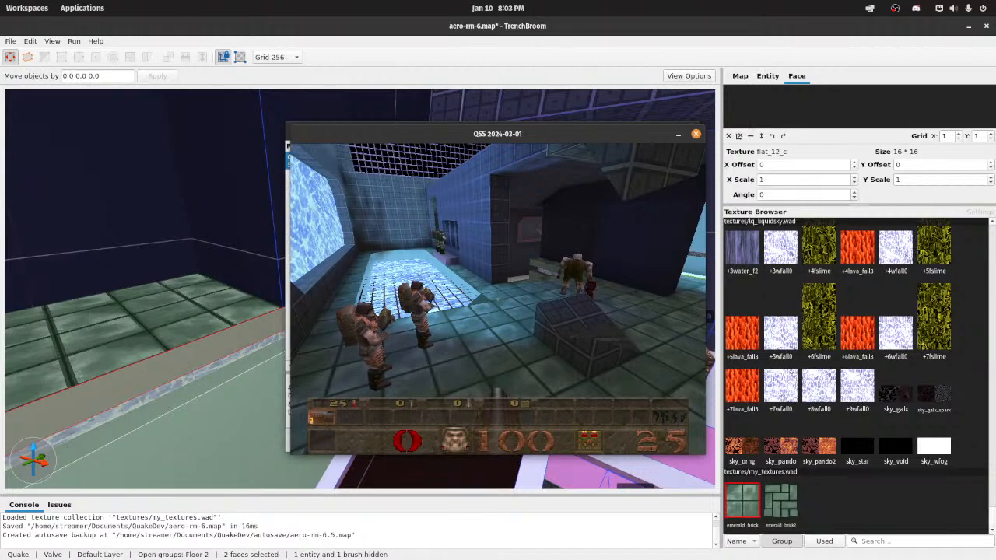
Step: Quit the game and close the Compile dialog
key(Escape)
key(Up)
key(Return)
key(y)
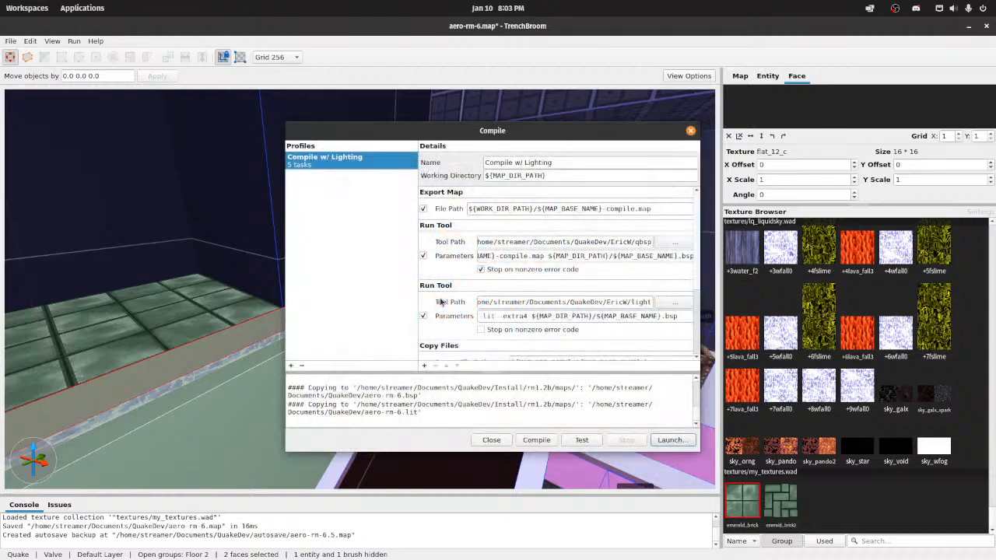
click(491, 439)
Step: Switch to Wally and open the emerald_brick texture for editing, moving the my_textures.wad window fully into view
mouse_move(521, 554)
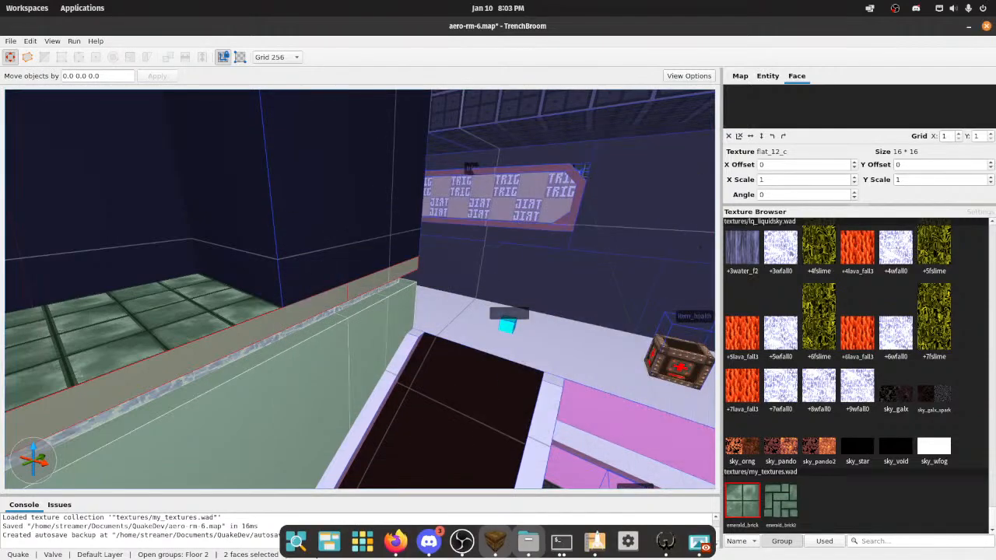
click(665, 542)
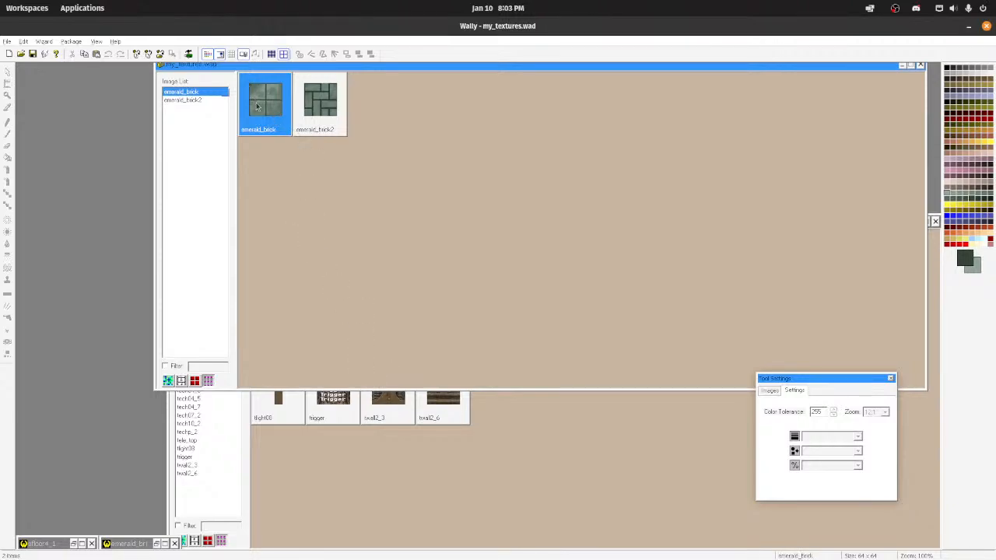
drag(298, 69, 286, 107)
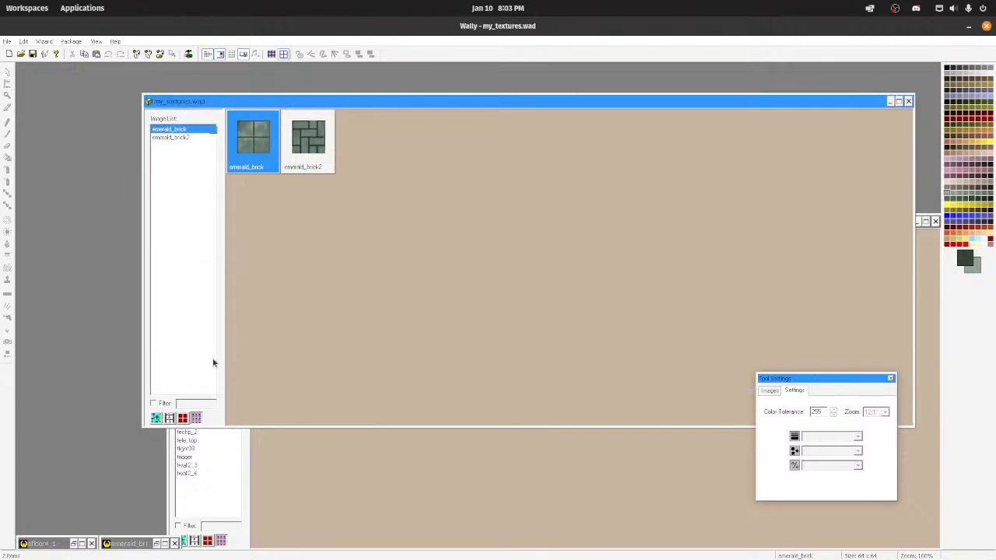
double_click(131, 543)
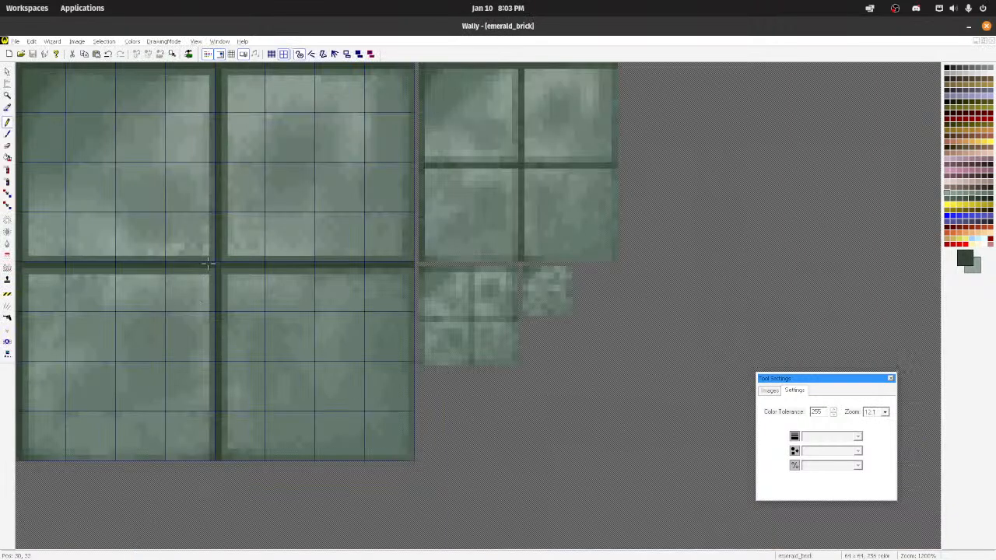
Step: Lighten emerald_brick's upper vertical groove and outer edge grooves with a 3-pixel square lightening brush at the least strength
click(8, 219)
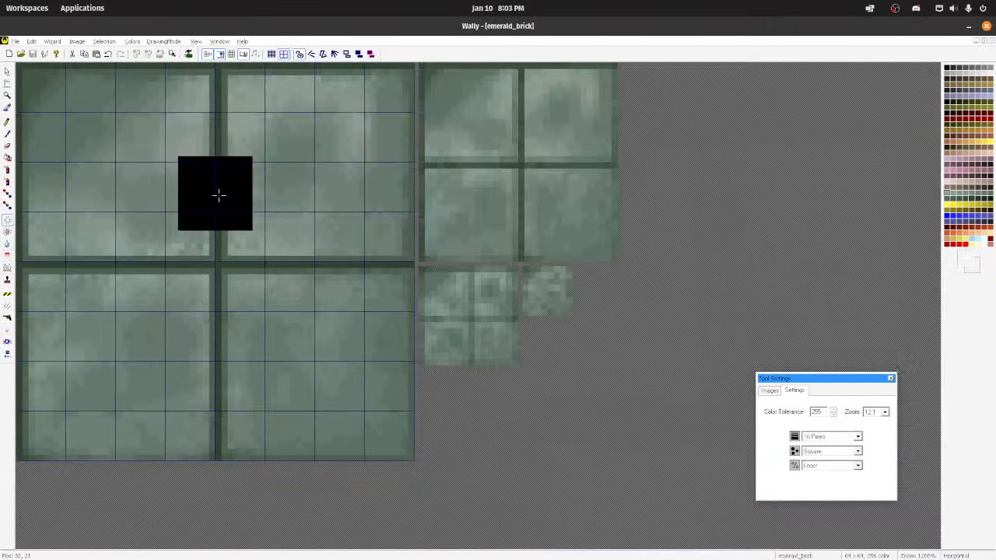
click(857, 437)
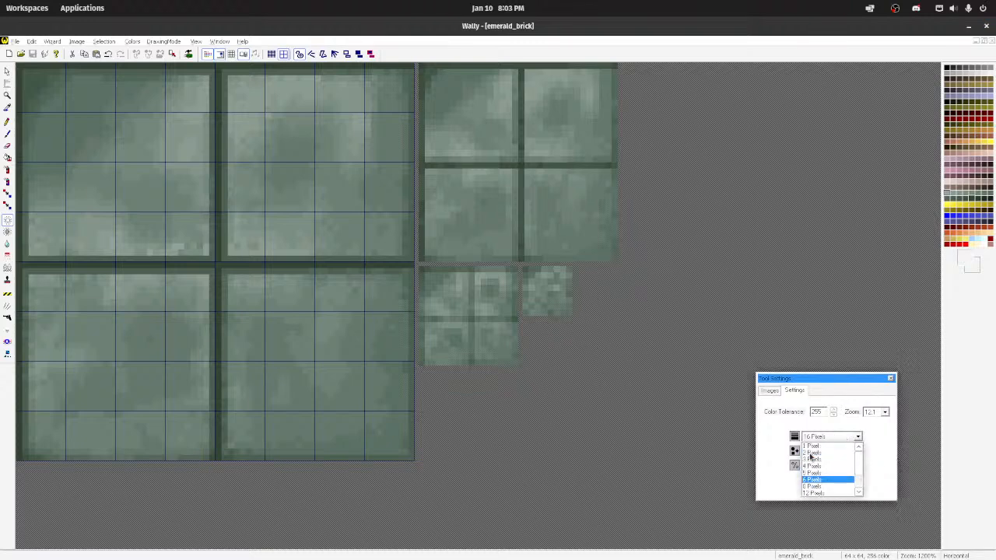
click(824, 459)
drag(217, 257, 218, 226)
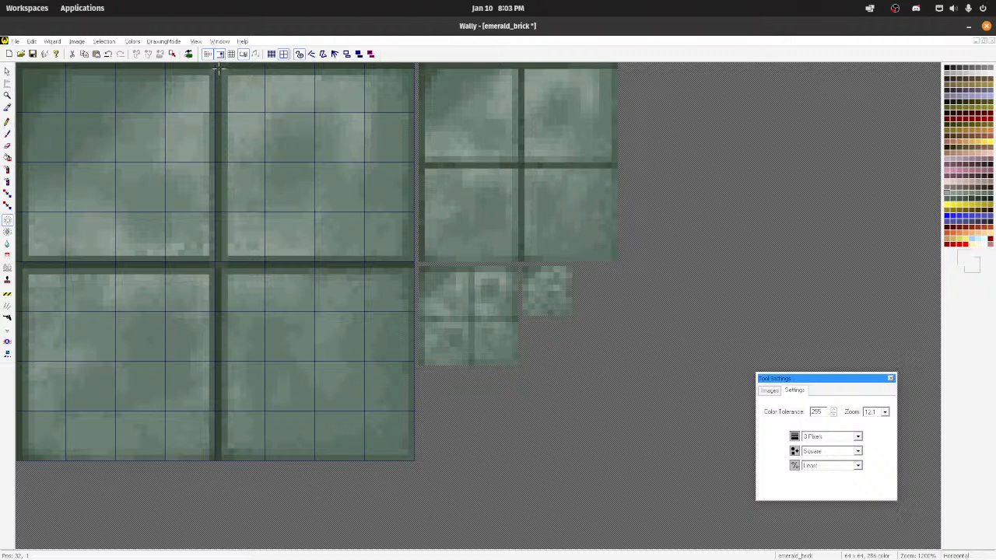
drag(218, 70, 404, 72)
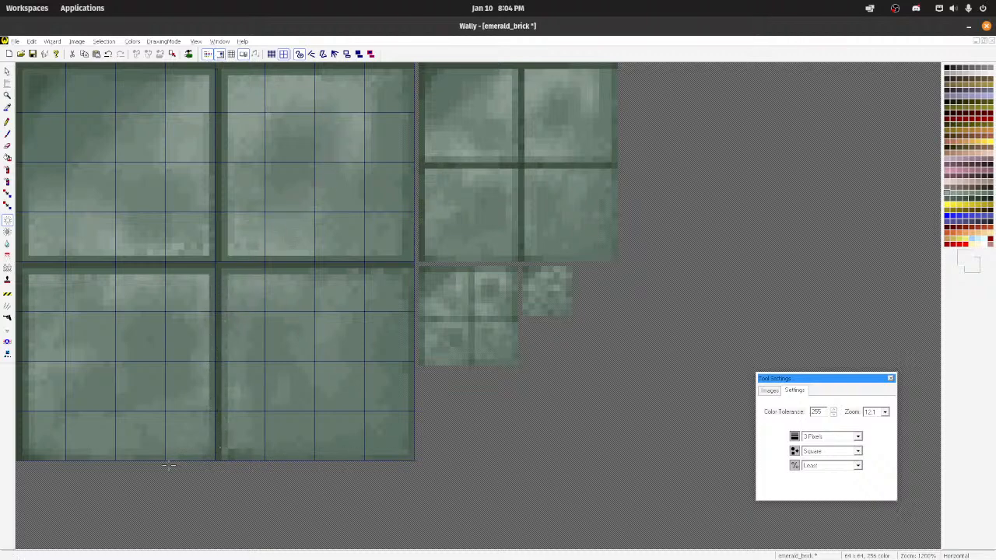
drag(26, 465, 259, 468)
Step: Try lightening the lower vertical groove at Medium strength, undo the trial strokes and return the brush to the least strength
click(848, 465)
click(824, 483)
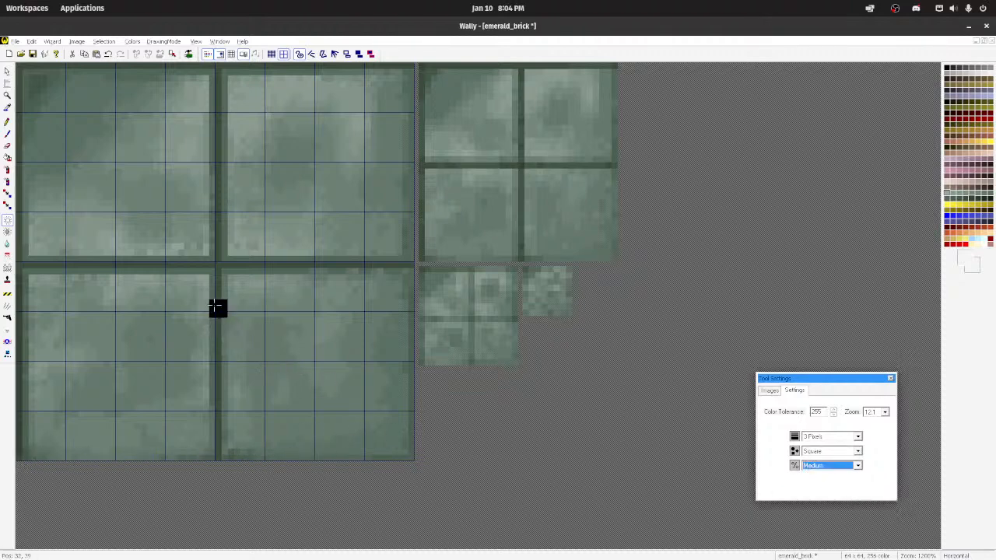
drag(219, 279, 219, 369)
key(ctrl+z)
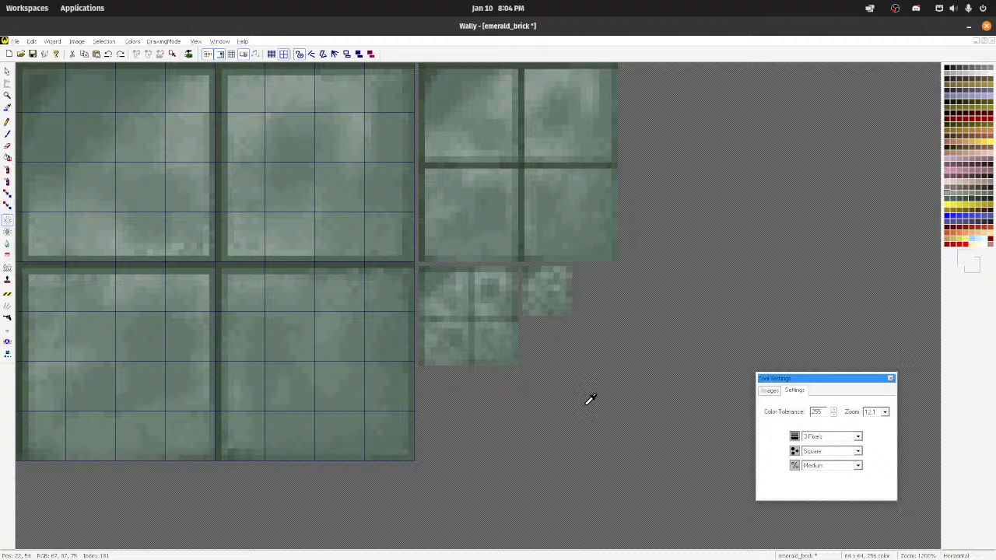
click(831, 466)
click(810, 474)
drag(223, 270, 222, 339)
key(ctrl+z)
click(841, 466)
click(836, 475)
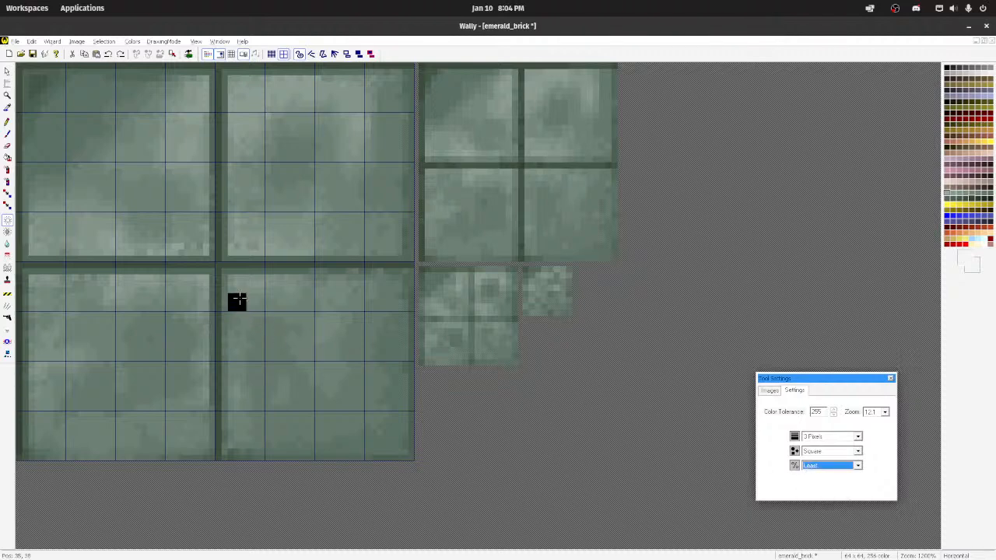
Step: Lighten the remaining central, top and side grooves of emerald_brick with the 3-pixel brush at the least strength
mouse_move(216, 279)
mouse_down()
mouse_move(221, 454)
mouse_move(214, 268)
mouse_move(411, 265)
mouse_up()
mouse_move(211, 258)
mouse_down()
mouse_move(220, 78)
mouse_move(415, 68)
mouse_up()
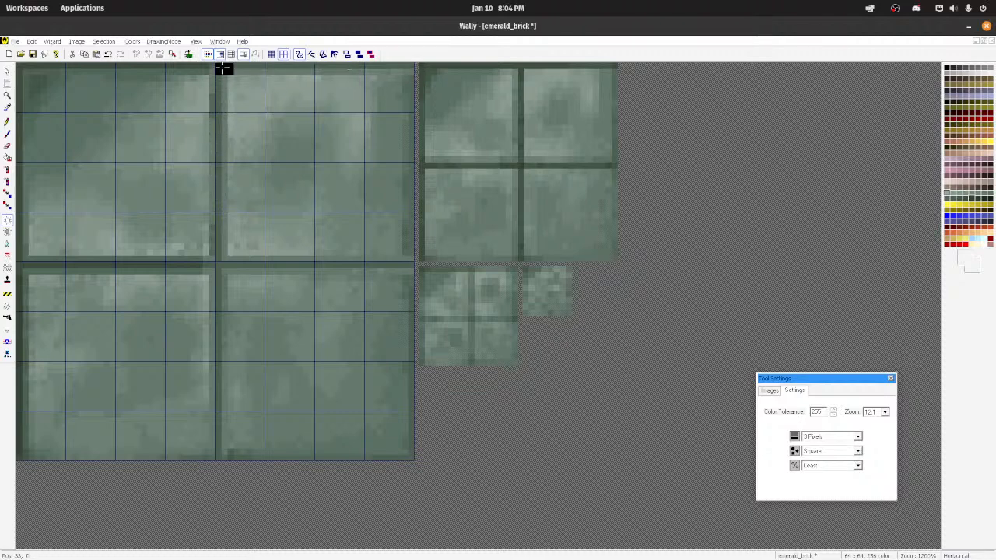
drag(222, 68, 22, 68)
mouse_move(27, 262)
mouse_down()
mouse_move(181, 264)
mouse_move(163, 268)
mouse_up()
drag(22, 266, 20, 78)
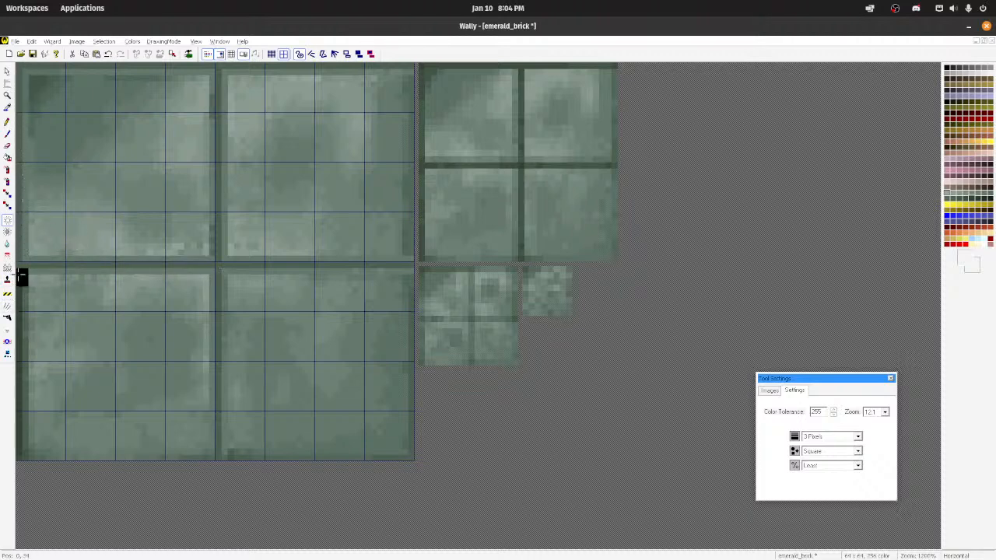
drag(17, 344, 19, 435)
Step: Show emerald_brick as a tiled preview and retouch the dark vertical seam with a sampled groove green using the Pencil
scroll(162, 272, down, 9)
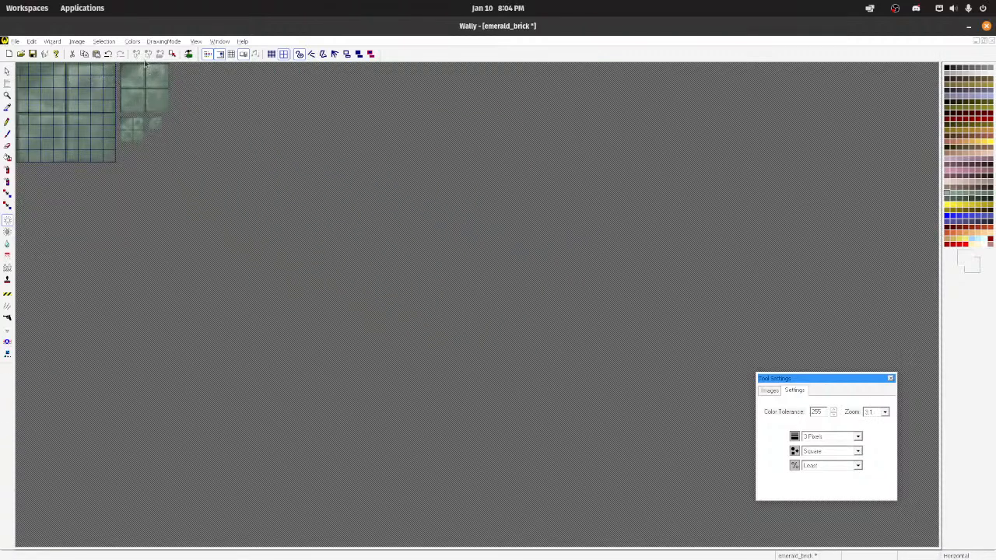
click(232, 57)
scroll(334, 251, down, 3)
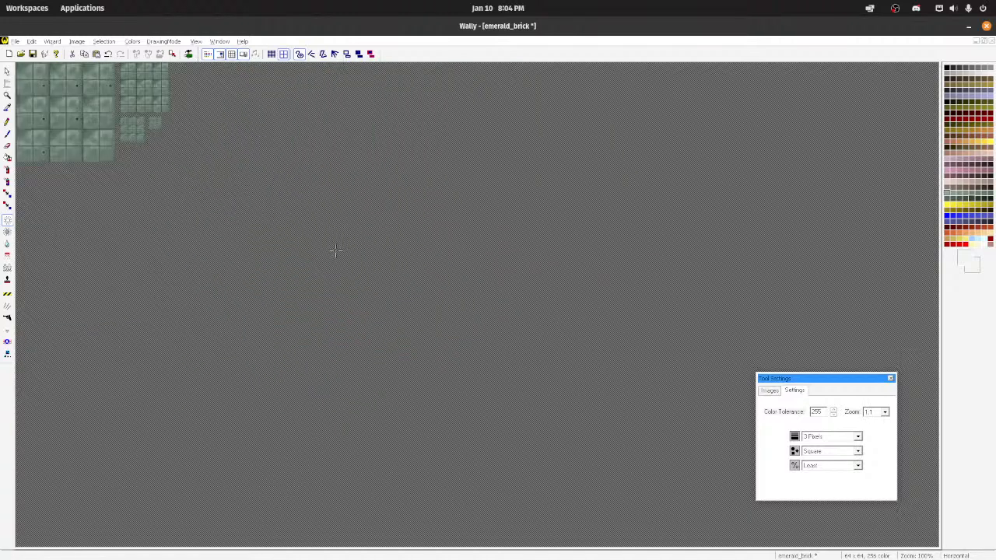
scroll(322, 250, up, 4)
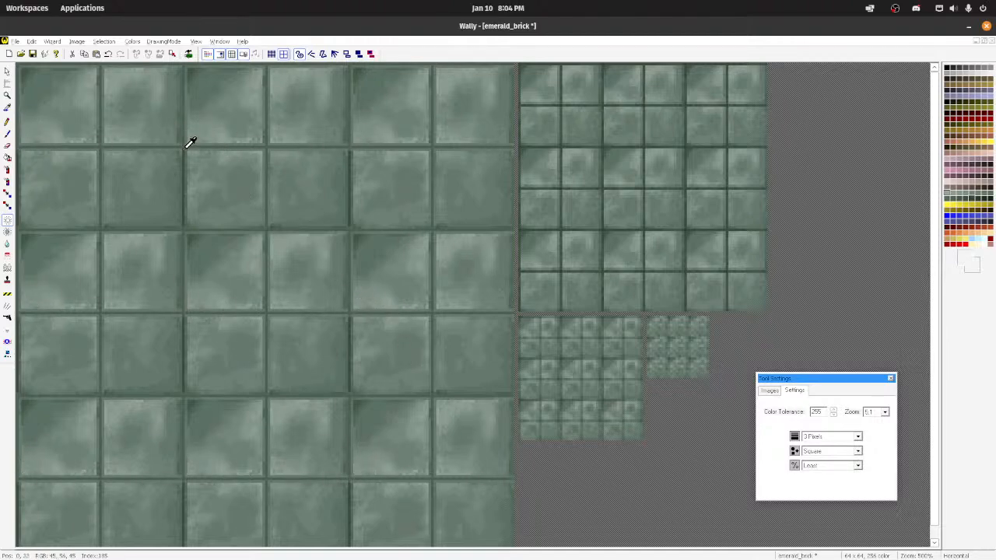
scroll(187, 164, up, 1)
click(344, 282)
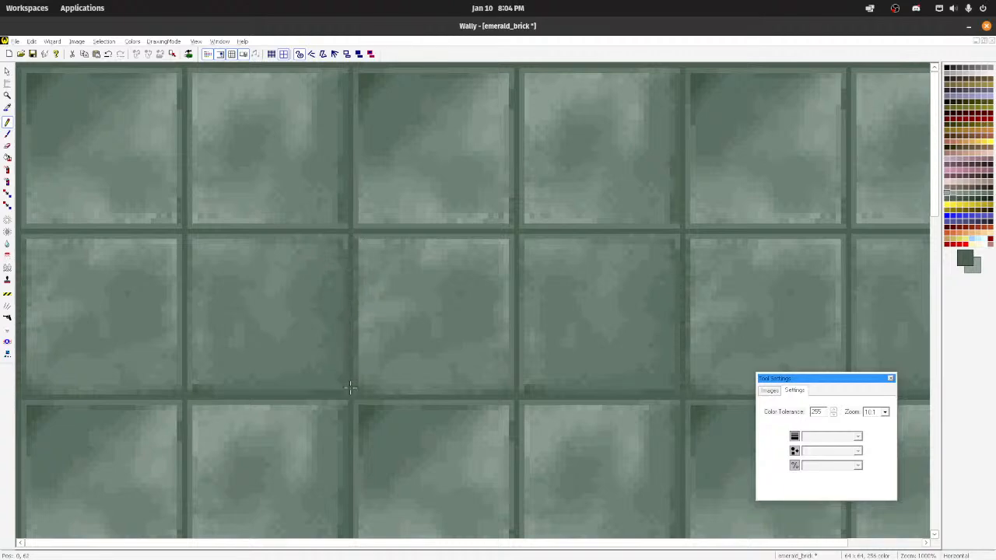
scroll(352, 355, down, 3)
scroll(330, 302, down, 1)
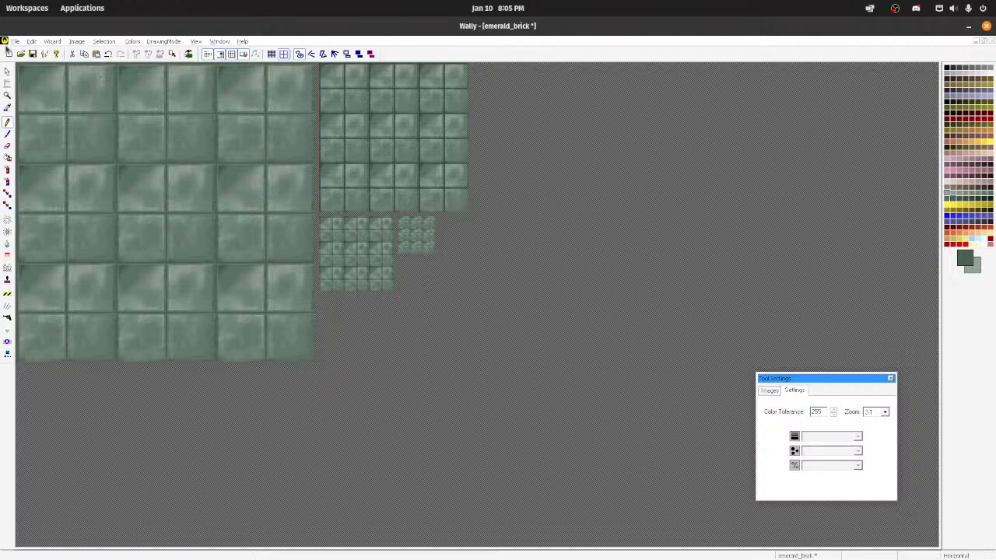
Step: Save the edited emerald_brick texture, minimize its window and save the my_textures.wad package
click(14, 42)
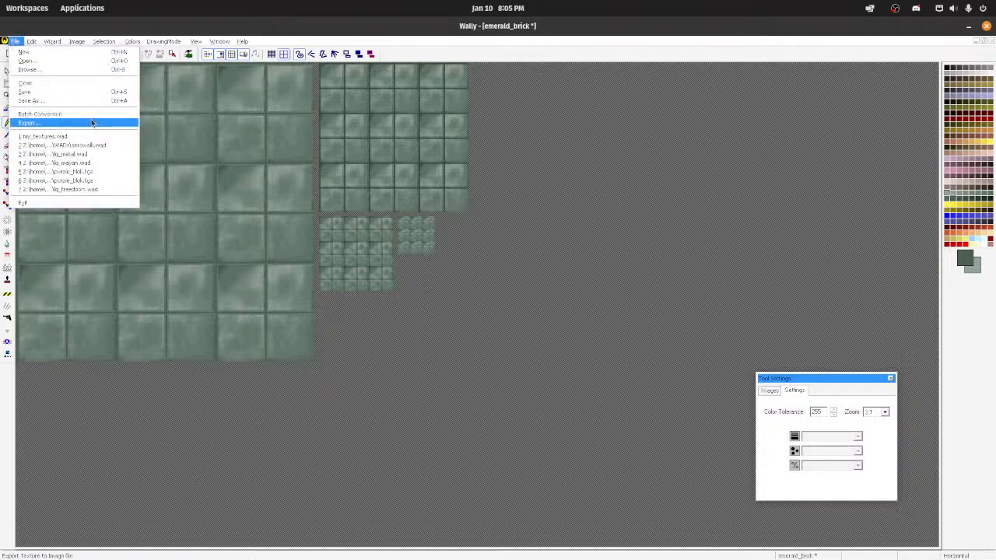
click(31, 92)
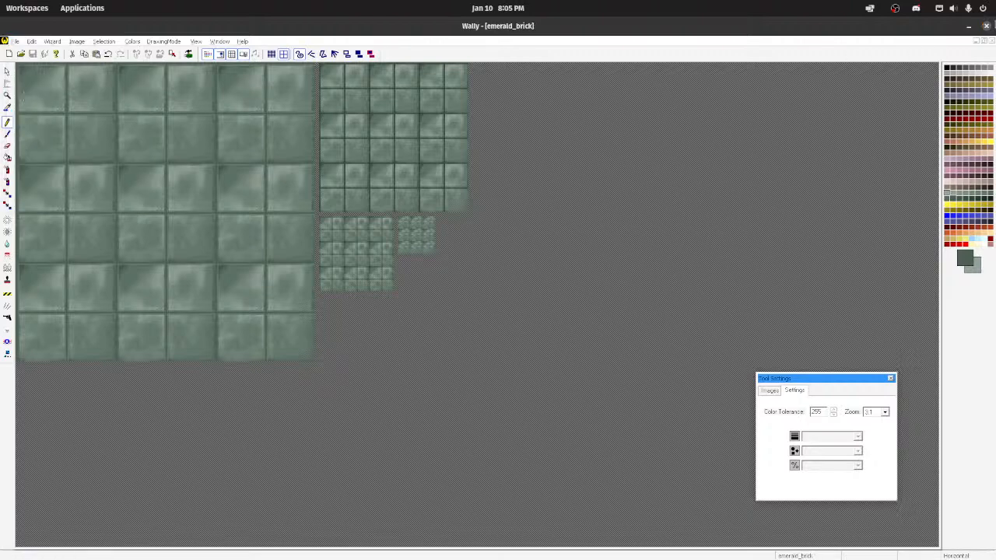
click(976, 42)
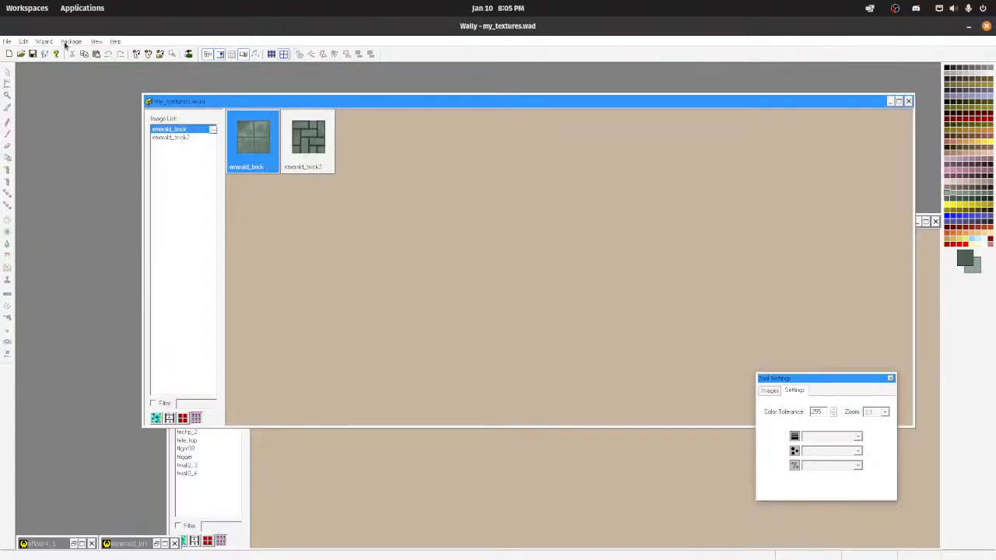
click(7, 41)
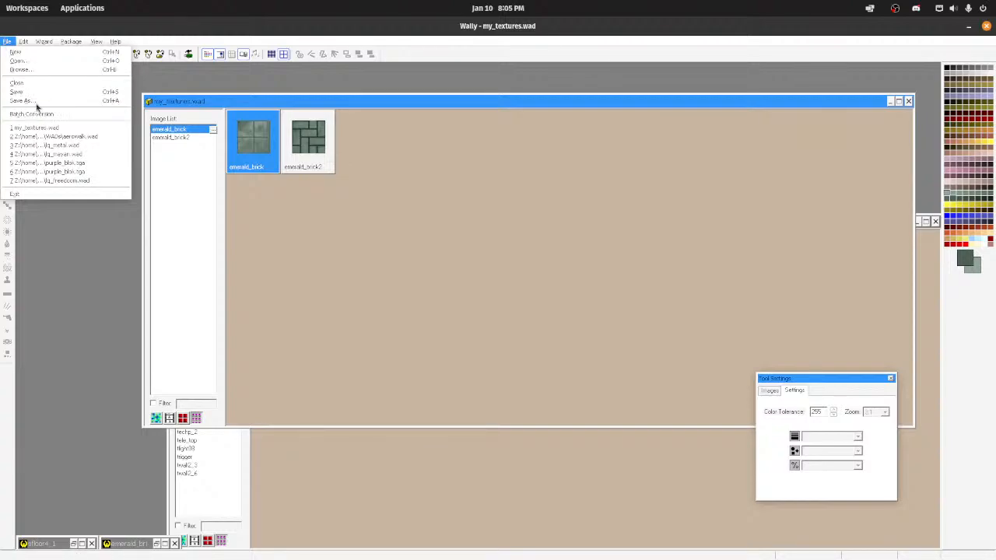
click(16, 92)
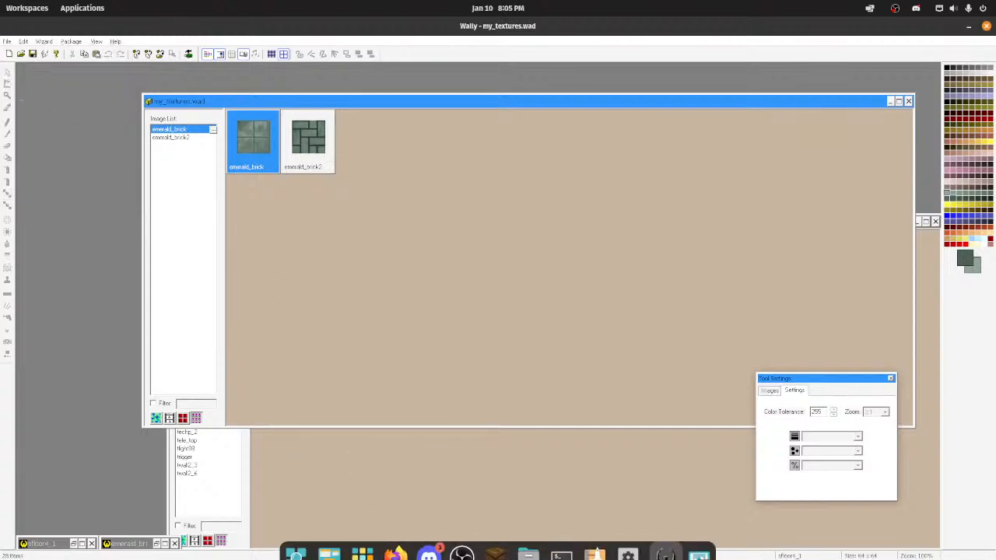
Step: Switch to TrenchBroom, select the ledge brush on the 2nd Floor and reload the map's texture wad files
click(495, 542)
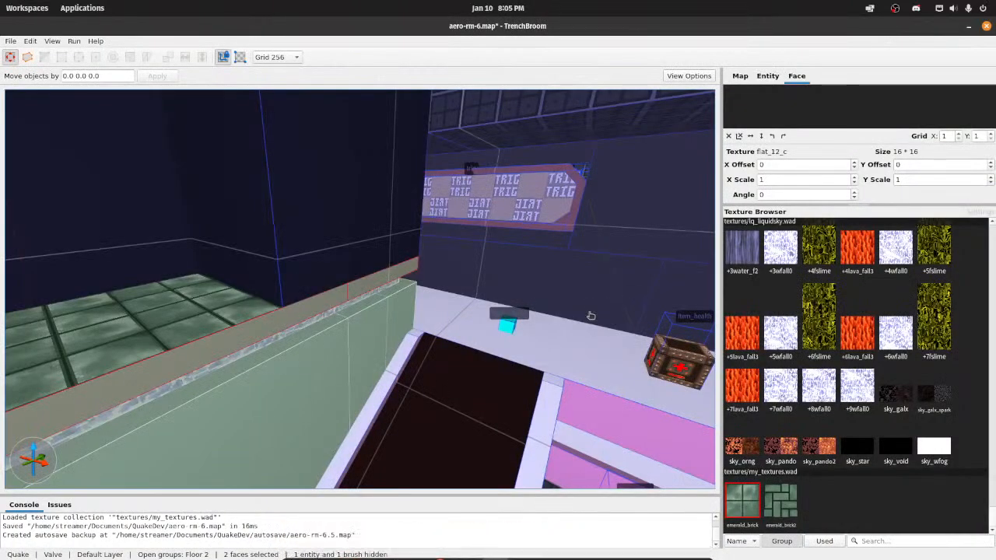
right_drag(519, 323, 370, 312)
click(767, 76)
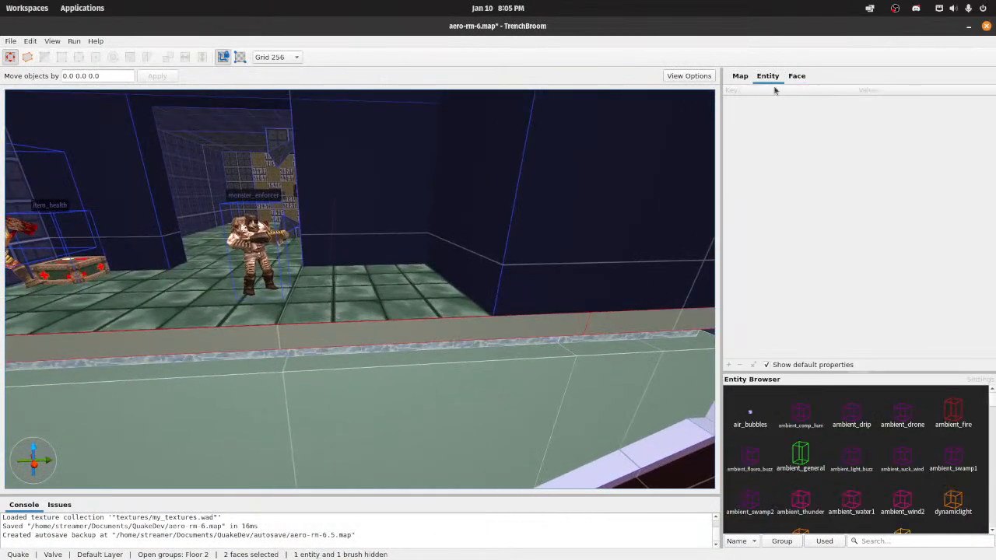
click(740, 75)
click(796, 76)
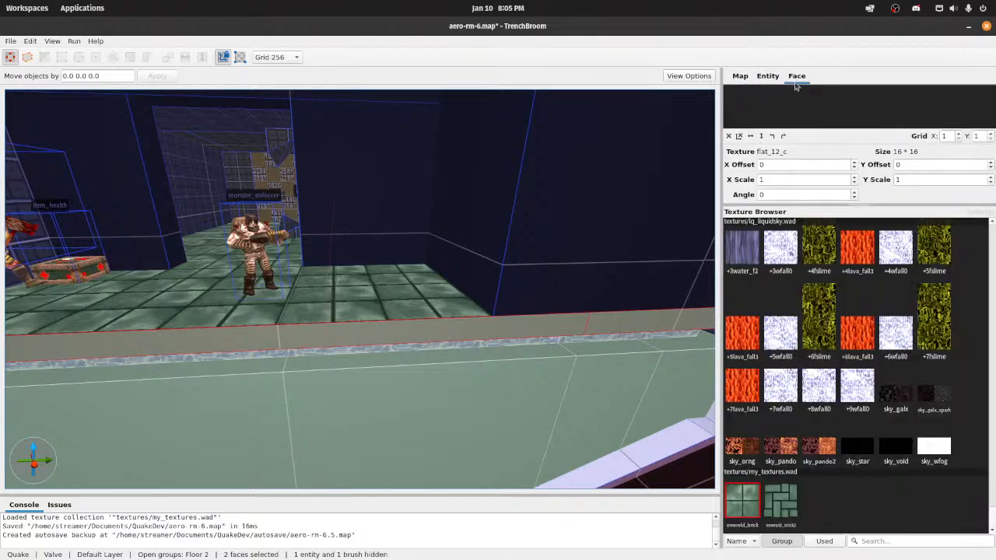
click(772, 78)
click(740, 76)
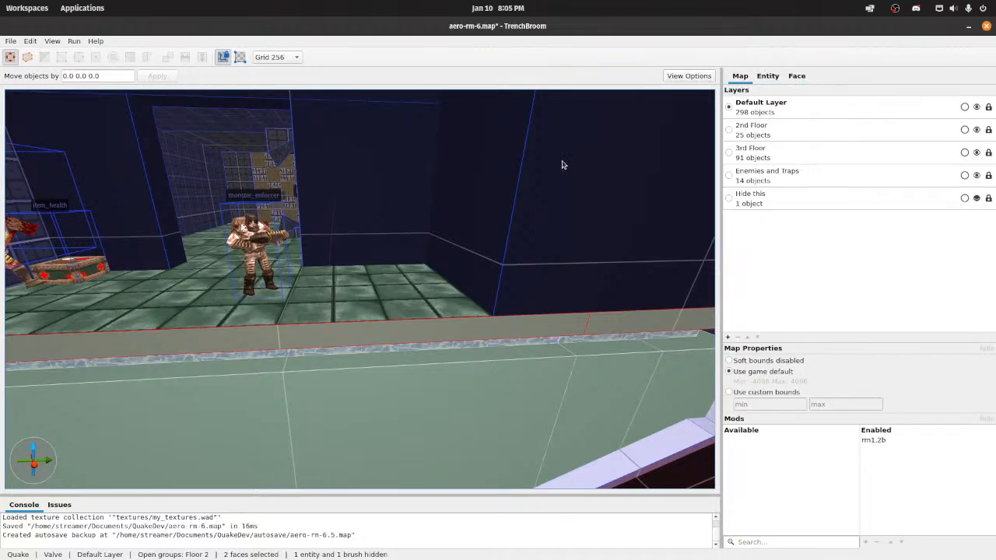
click(354, 304)
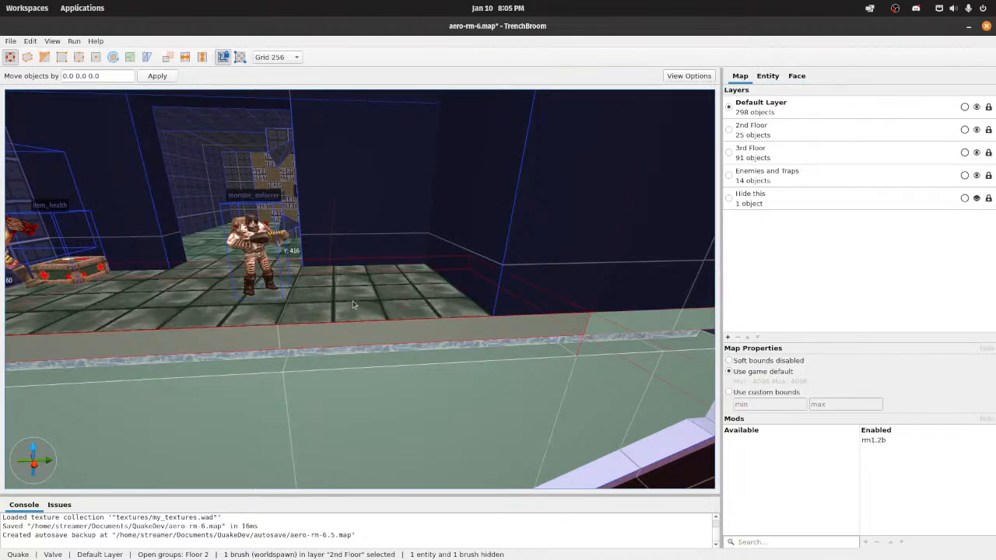
click(762, 77)
click(429, 343)
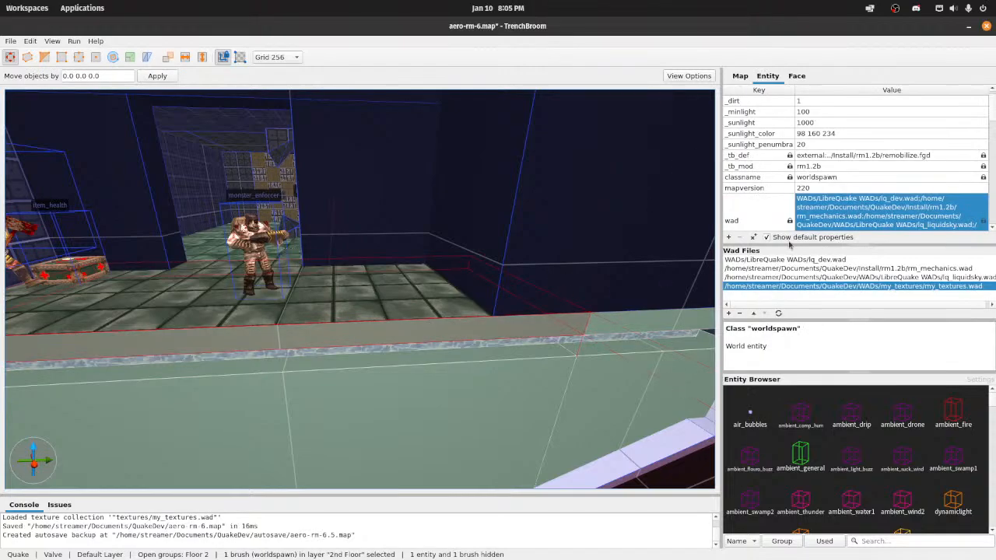
click(778, 313)
right_drag(466, 323, 437, 316)
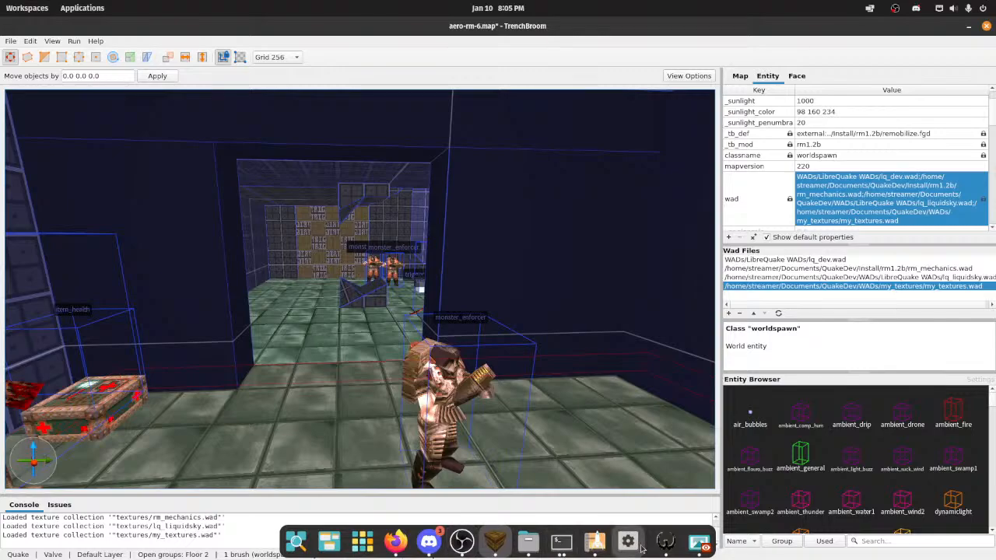
Step: Switch to Wally, reopen emerald_brick and regenerate its mipmaps with ReMip
click(666, 541)
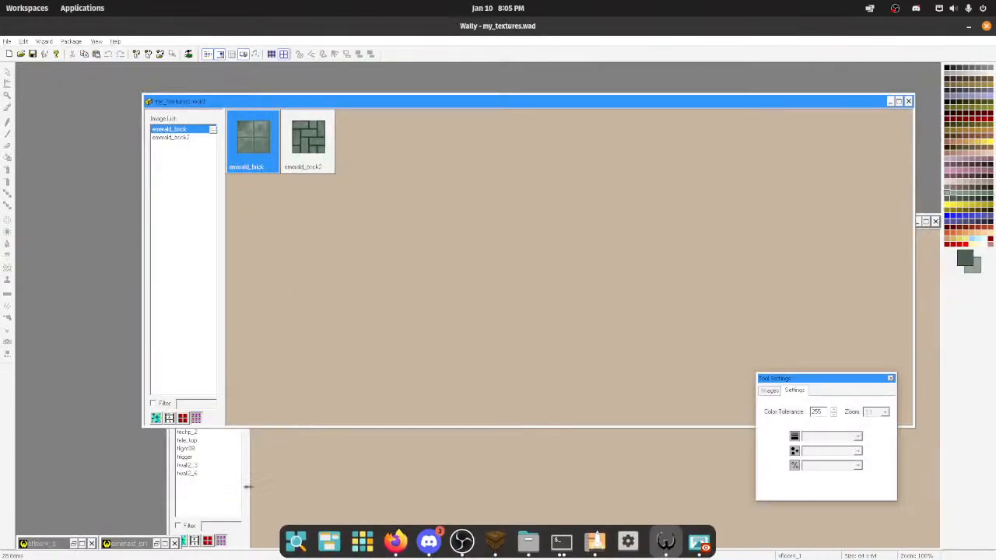
click(309, 481)
click(254, 144)
double_click(255, 145)
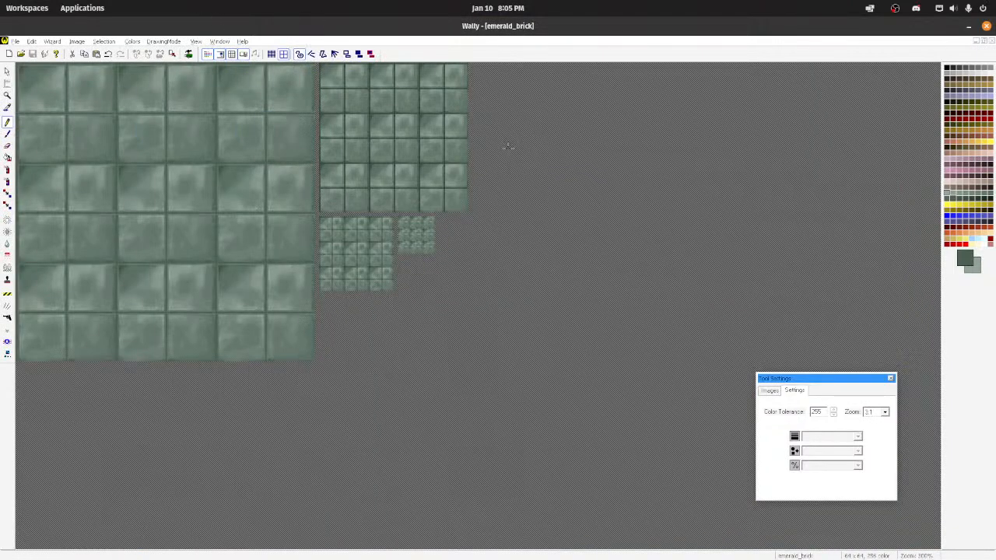
click(30, 41)
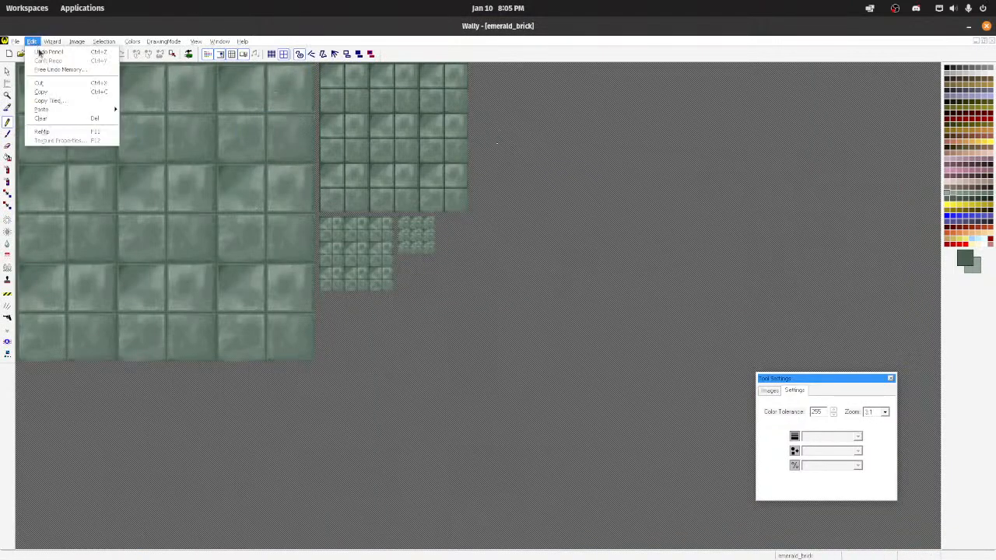
click(42, 131)
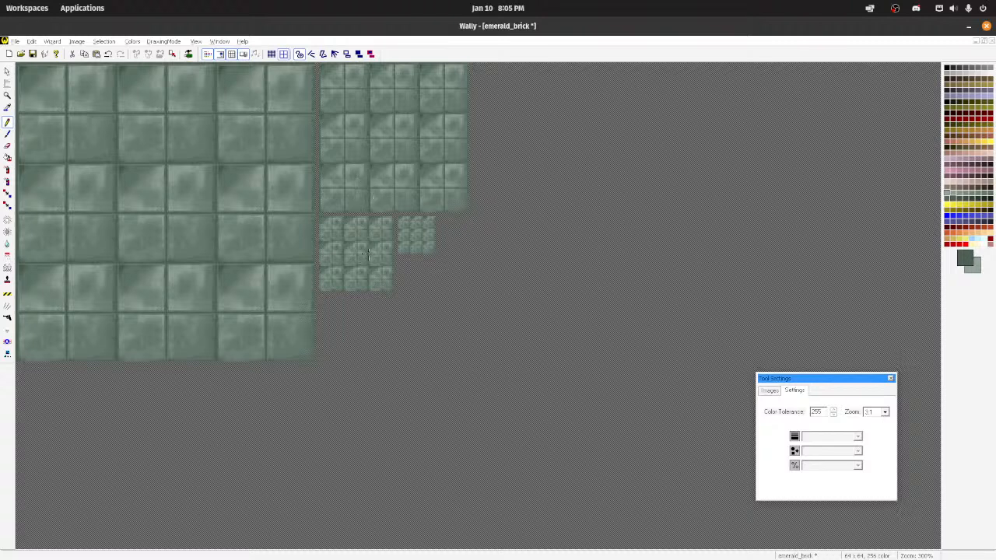
scroll(121, 169, up, 2)
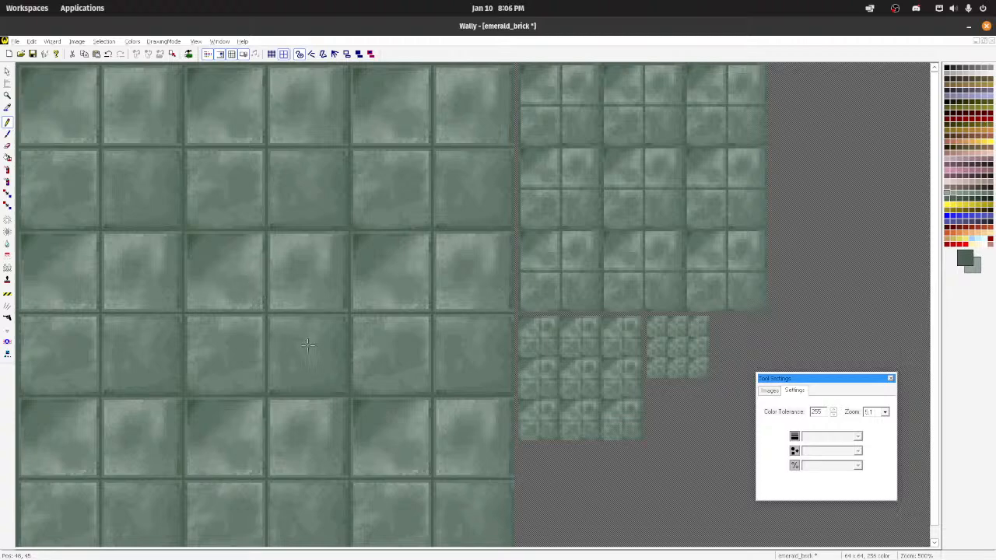
scroll(283, 345, down, 3)
scroll(207, 317, up, 1)
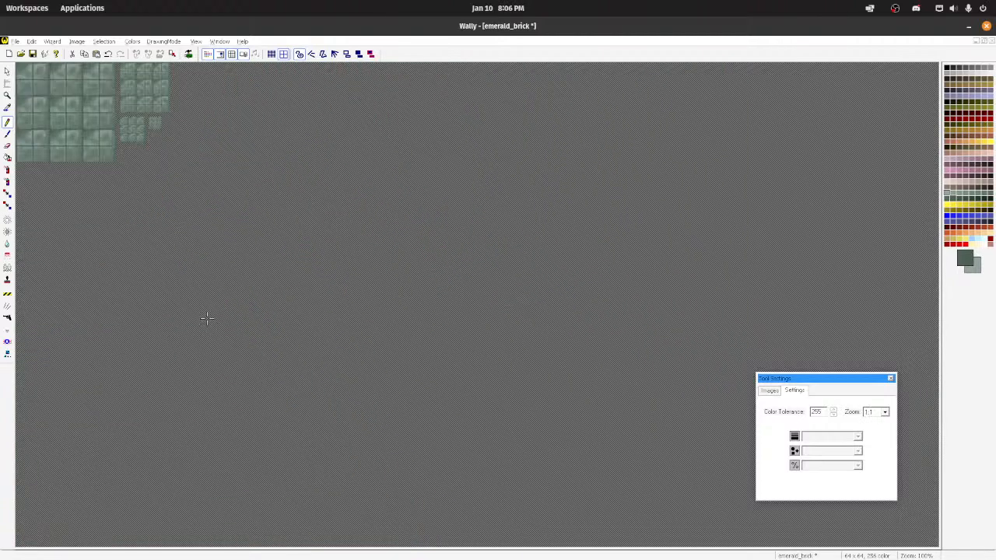
Step: Switch to TrenchBroom and examine the emerald_brick floor around the enforcer near and from a distance
mouse_move(546, 554)
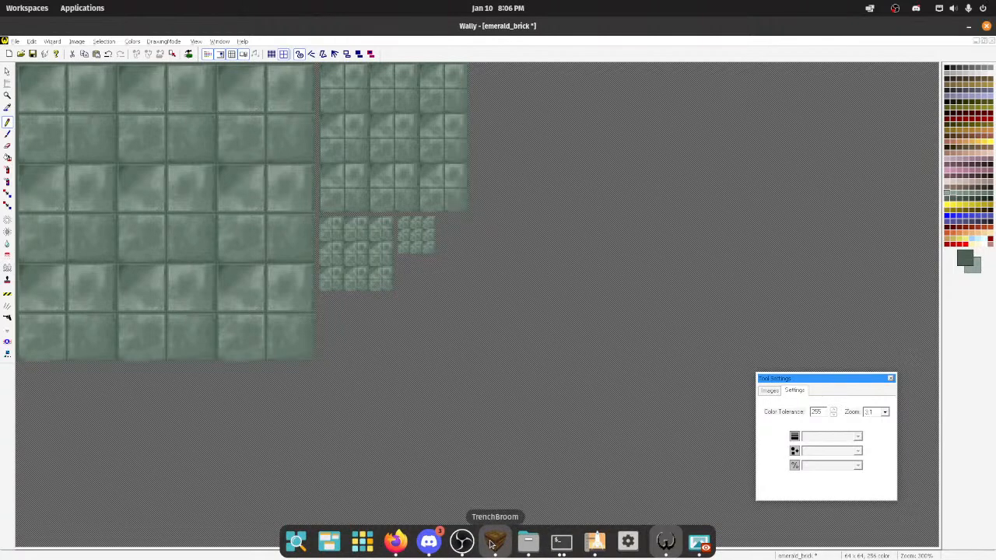
click(493, 541)
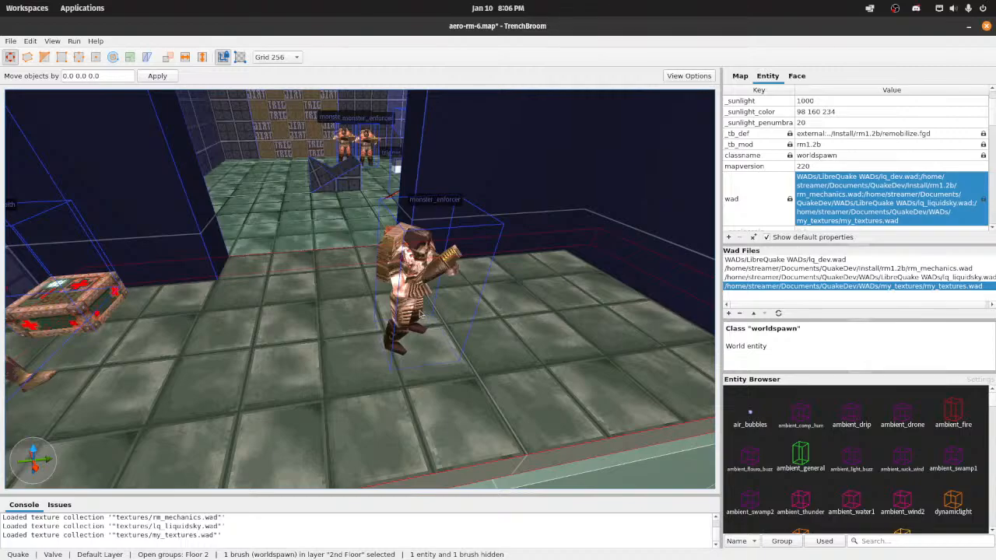
scroll(420, 314, down, 5)
mouse_move(420, 314)
right_down()
mouse_move(422, 291)
mouse_move(414, 308)
right_up()
scroll(418, 305, up, 5)
scroll(413, 310, down, 5)
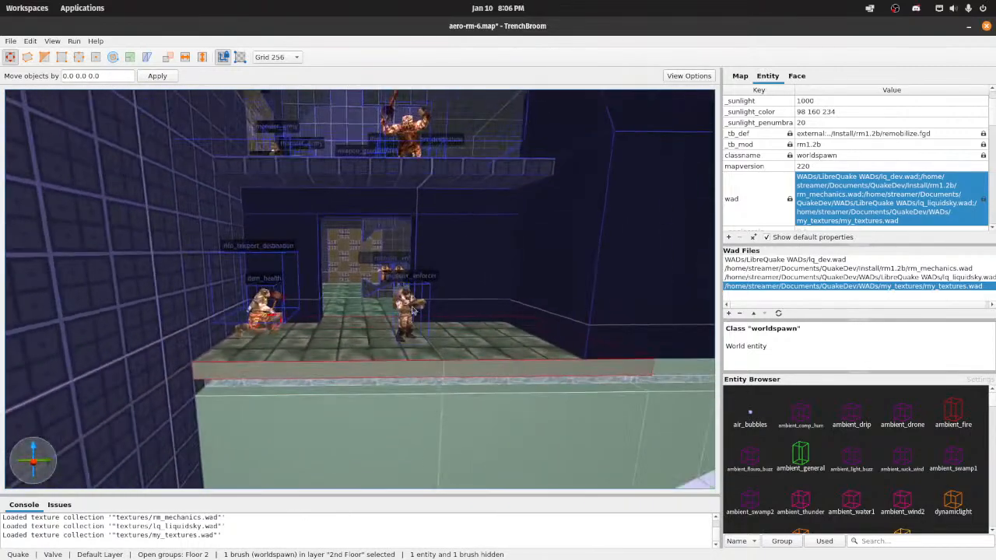
Step: Return to Wally, save the remipped emerald_brick texture, minimize its window and save the my_textures.wad package
click(662, 541)
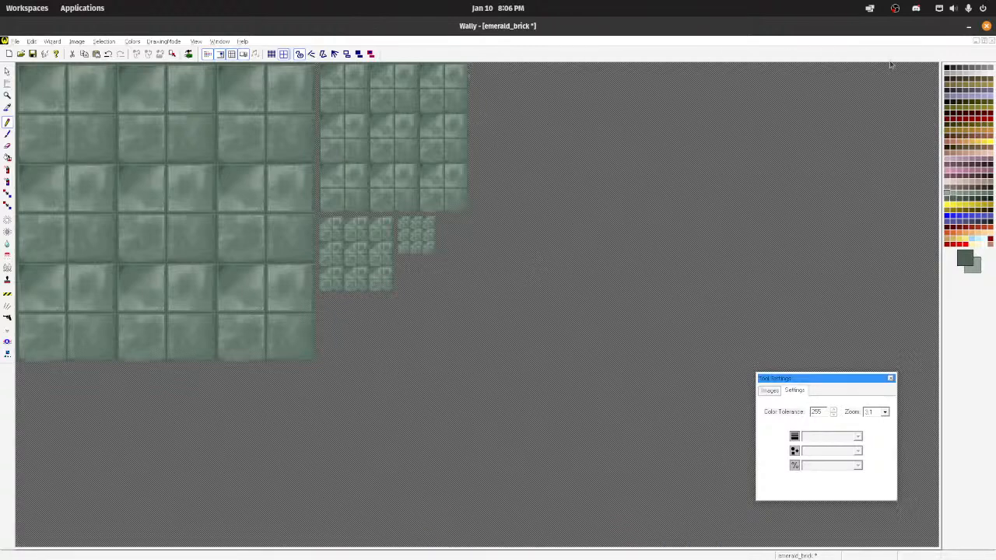
key(ctrl+s)
click(972, 42)
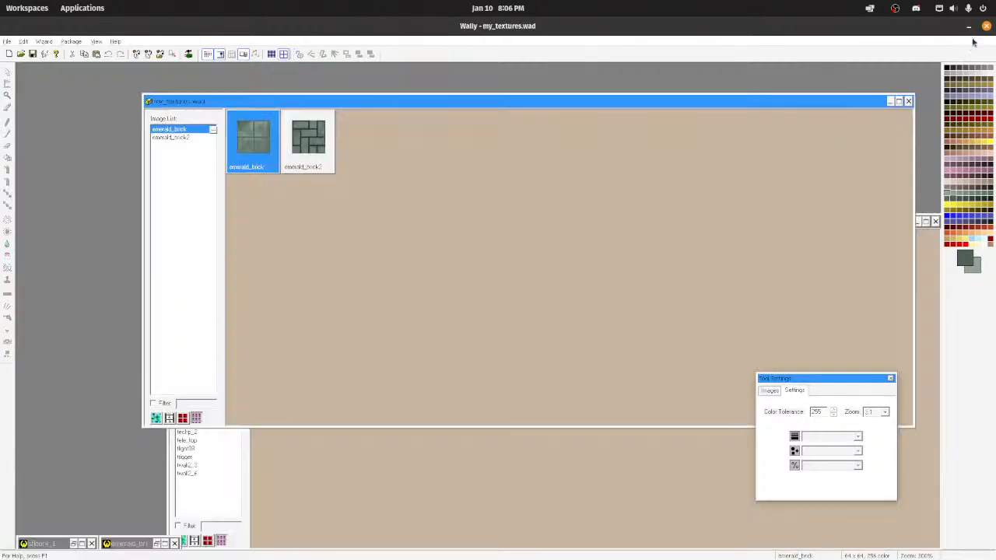
key(ctrl+s)
Step: Switch to TrenchBroom and reload the wad files to bring in the remipped emerald_brick
mouse_move(545, 557)
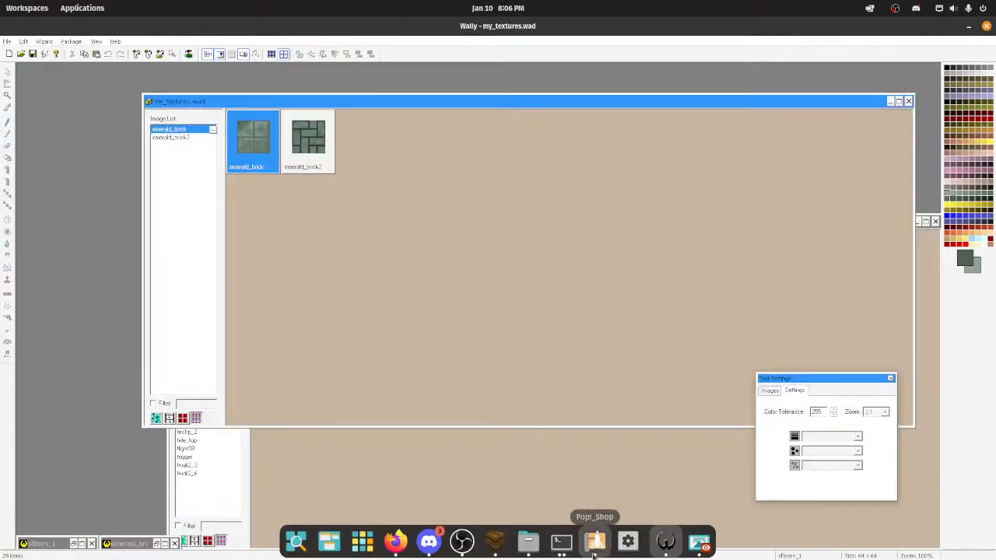
click(495, 541)
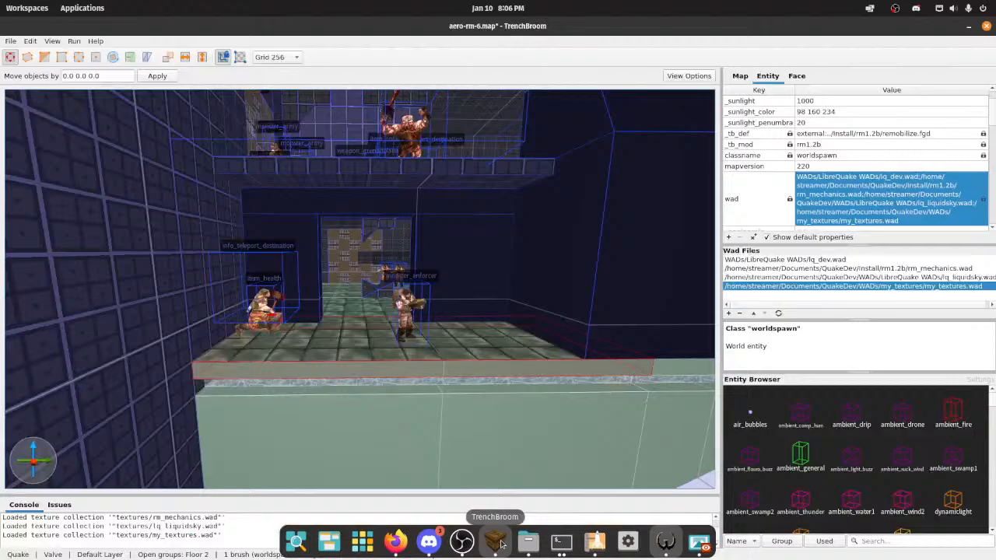
click(779, 314)
Step: Fly through the upper floor rooms and examine the tile grooves of the green floor at different distances
key(s)
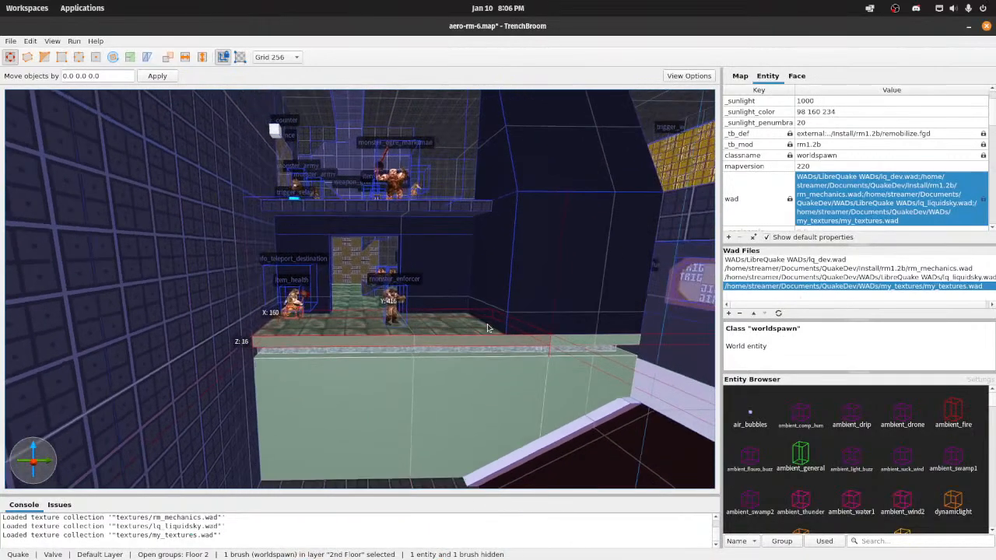
key(w)
right_drag(489, 328, 426, 282)
key(s)
key(w)
right_drag(352, 297, 349, 305)
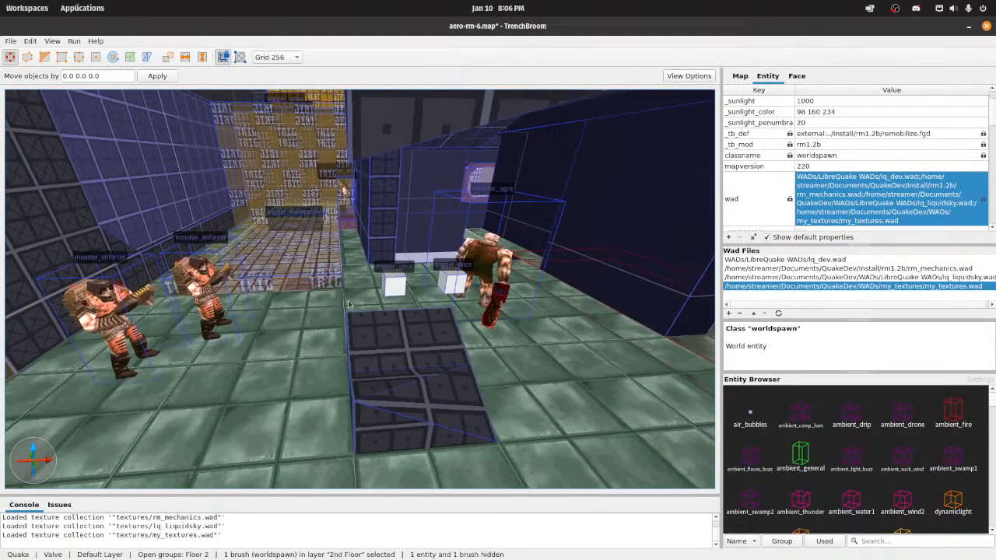
key(s)
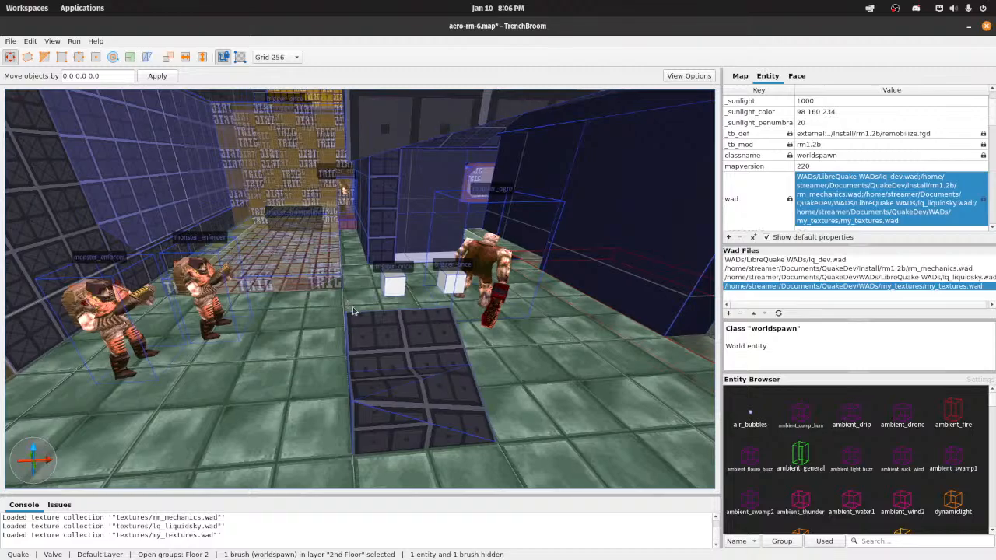
key(w)
right_drag(348, 305, 270, 307)
key(s)
key(w)
key(s)
key(w)
key(s)
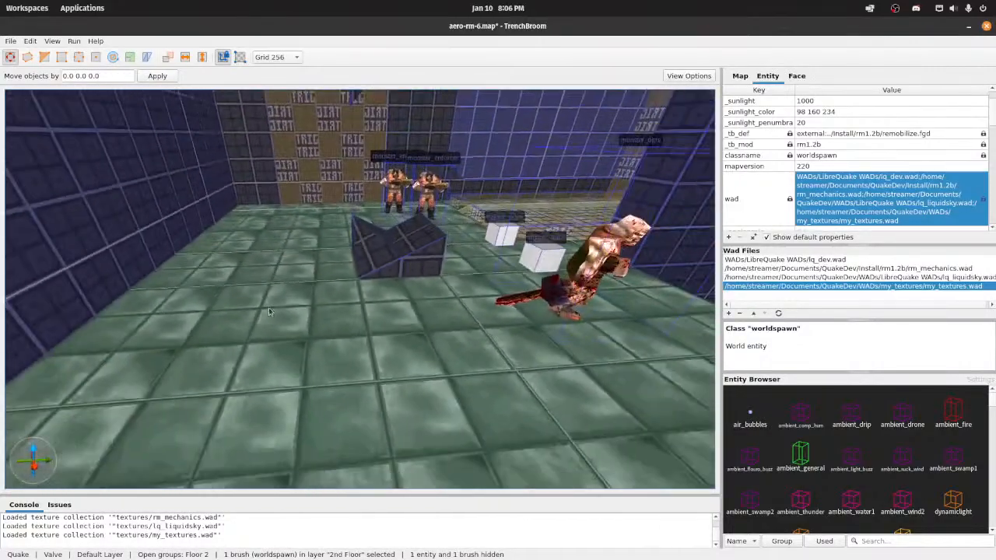
Step: Compile the map with the Compile w/ Lighting profile and launch the game engine
click(74, 40)
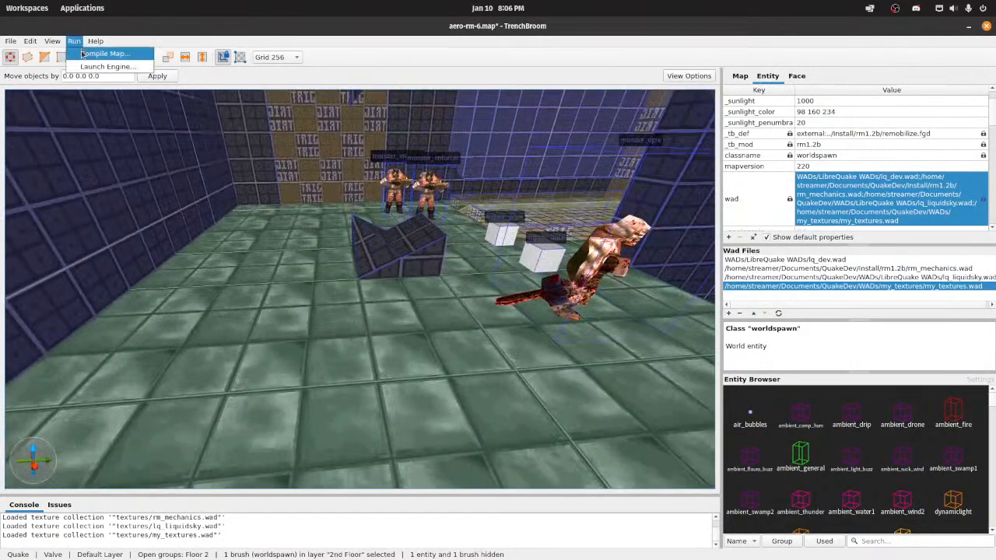
click(85, 51)
click(537, 441)
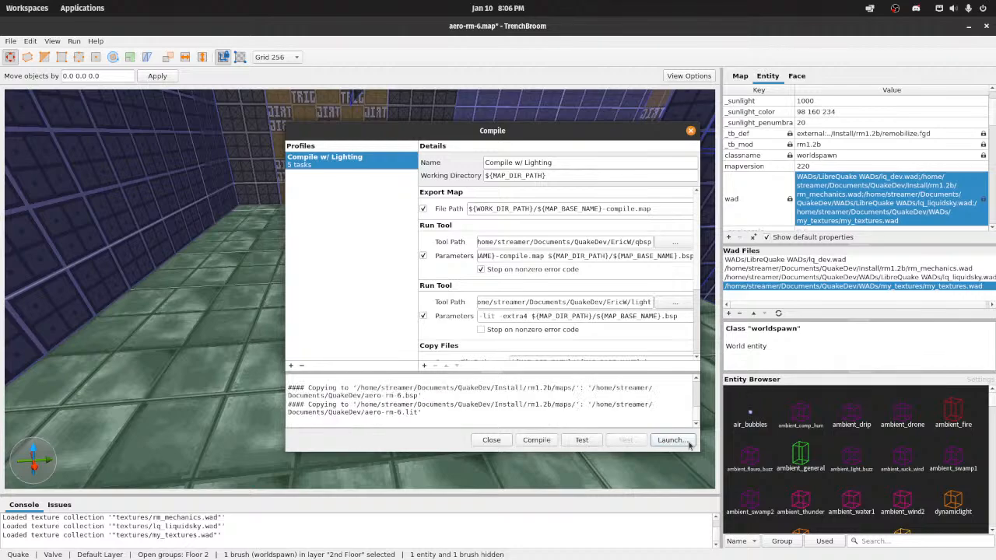
click(687, 440)
click(604, 355)
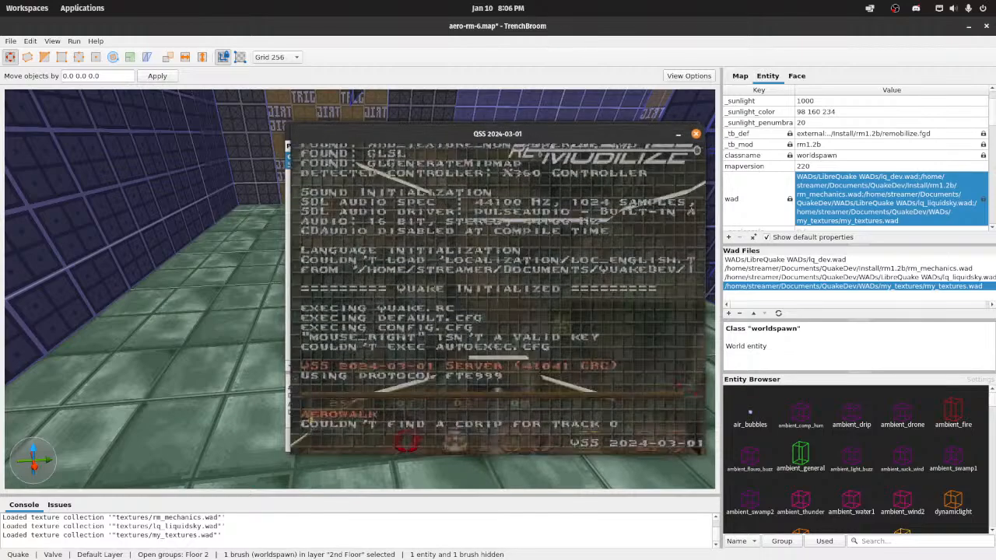
Step: Load the map aero-rm-6 from the game console and enable noclip
text(map ae)
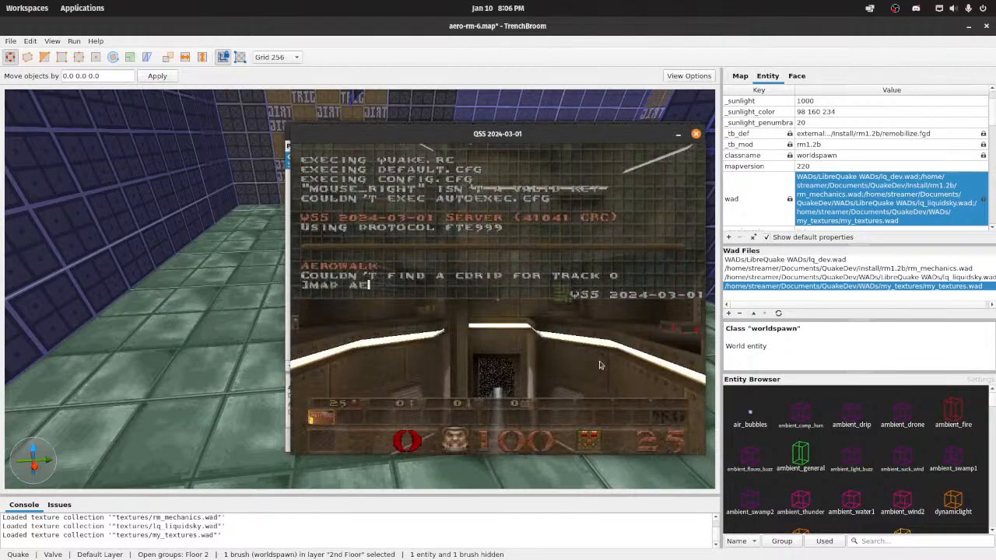
text(ro-rm-6)
key(Return)
text(noclip)
key(Return)
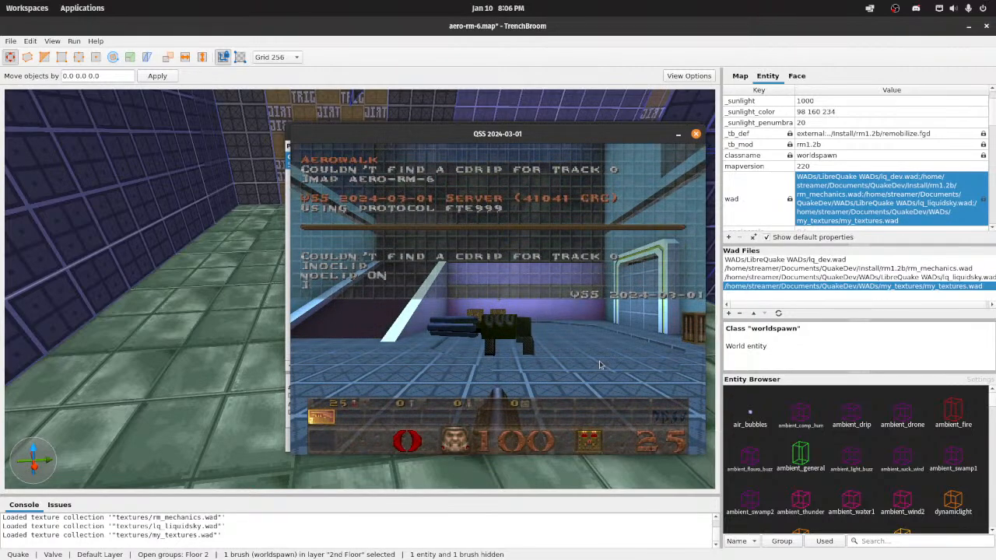
Step: Close the game console and fly to the upper ledge to examine the lit emerald_brick floor
key(grave)
key(w)
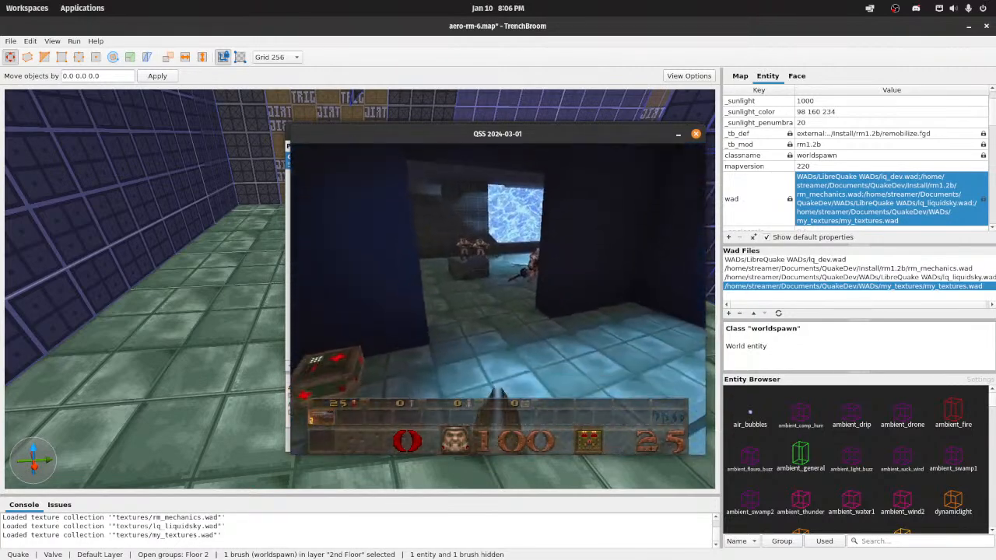
key(s)
key(d)
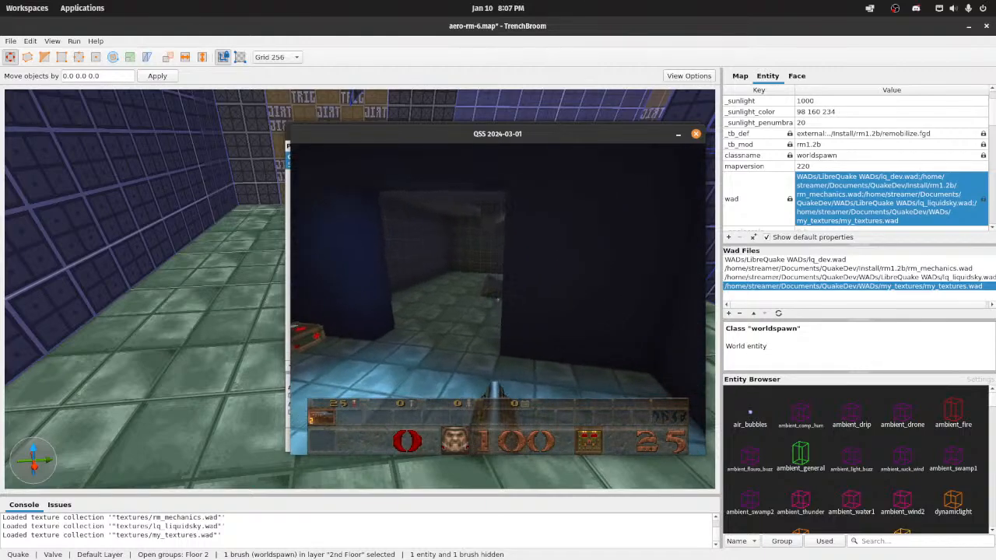
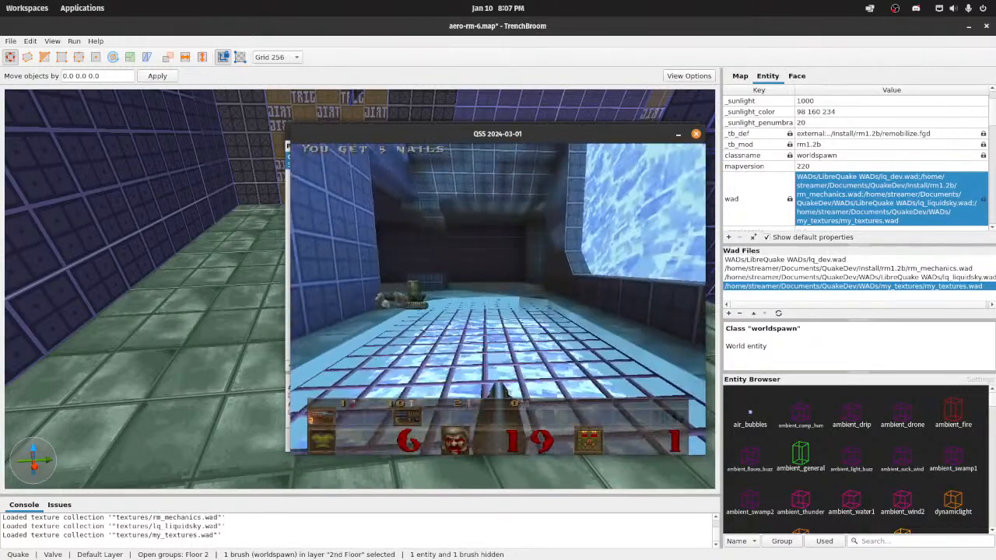
Step: Move through the upper rooms to examine the lit green floor, and quit the game
key(w)
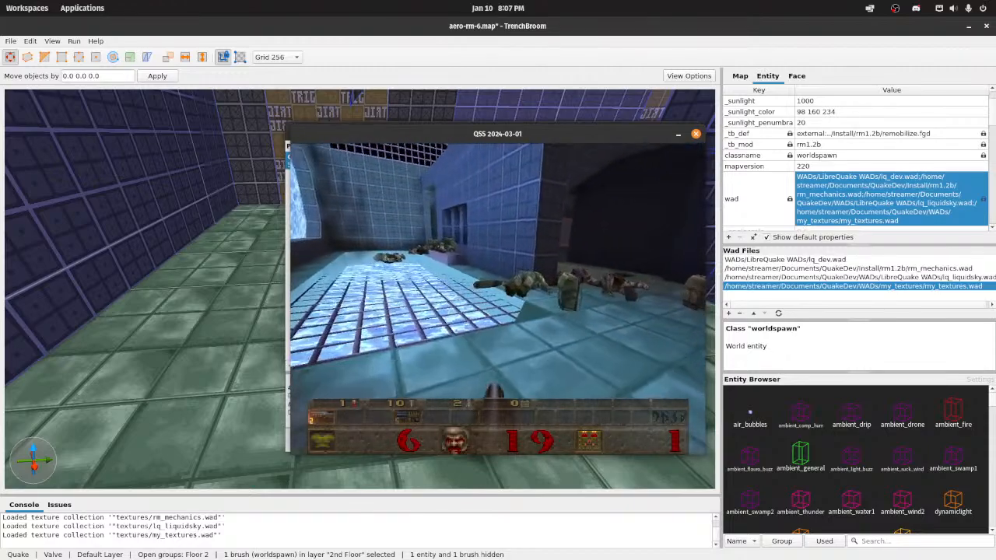
key(w)
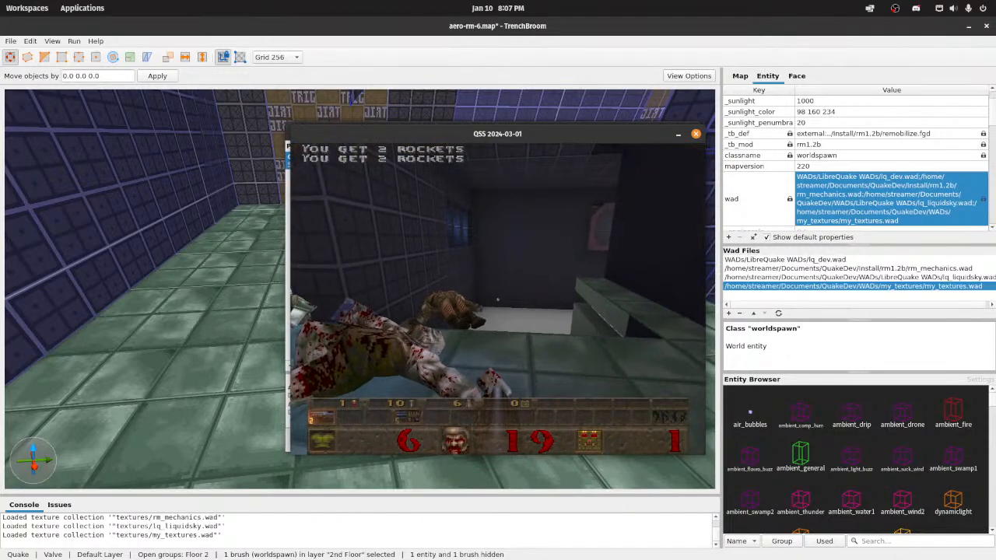
key(w)
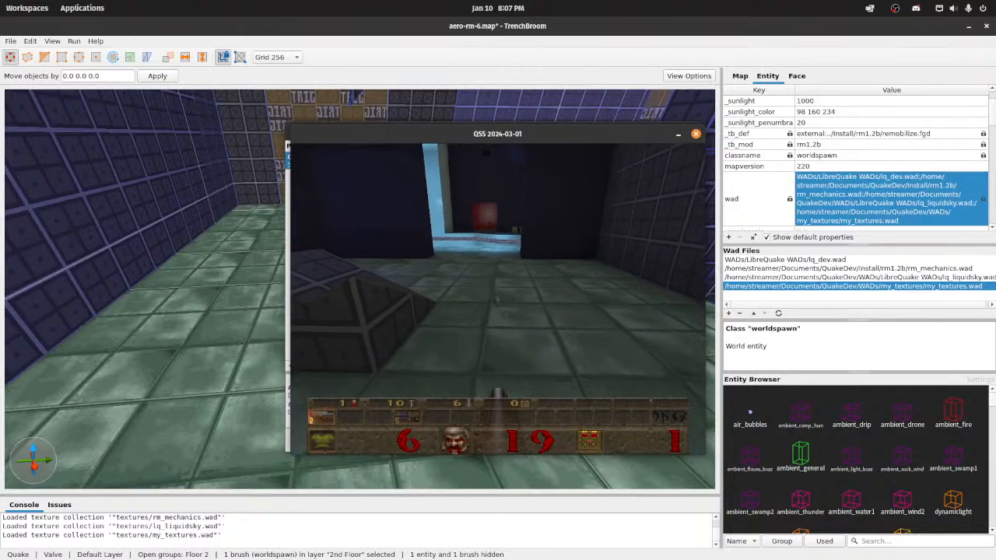
key(Escape)
key(Return)
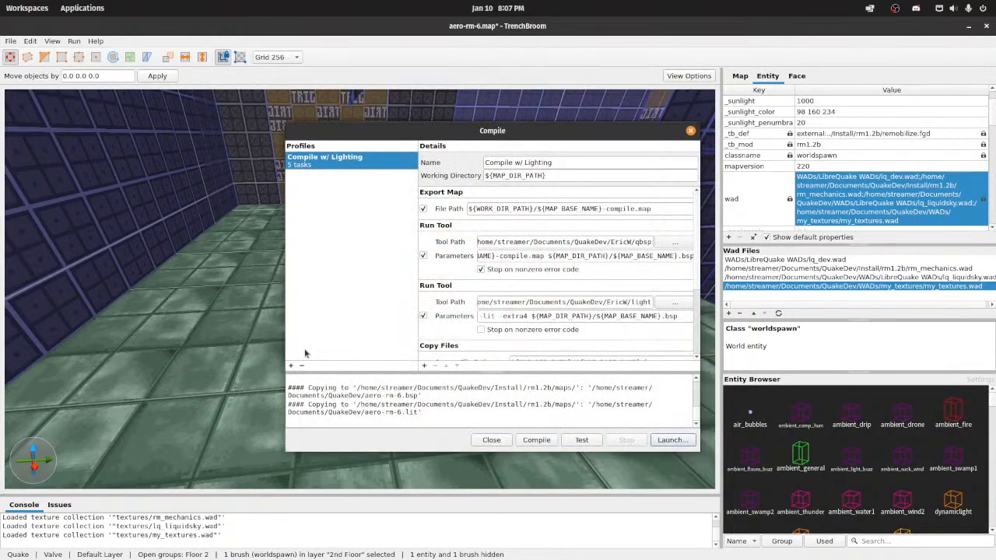
Step: Close the Compile dialog, switch to Wally and restore the minimized emerald_brick texture enlarged for painting
click(492, 440)
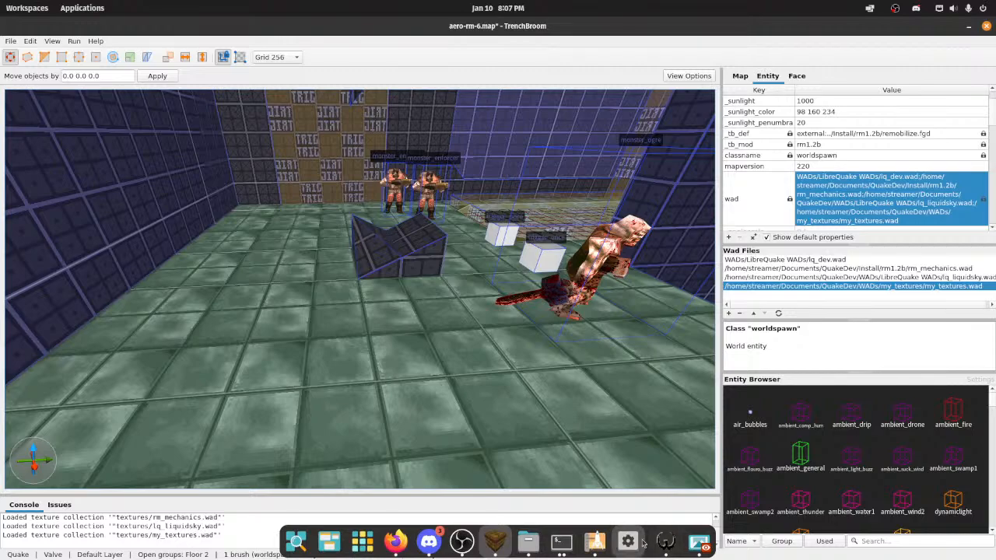
click(663, 541)
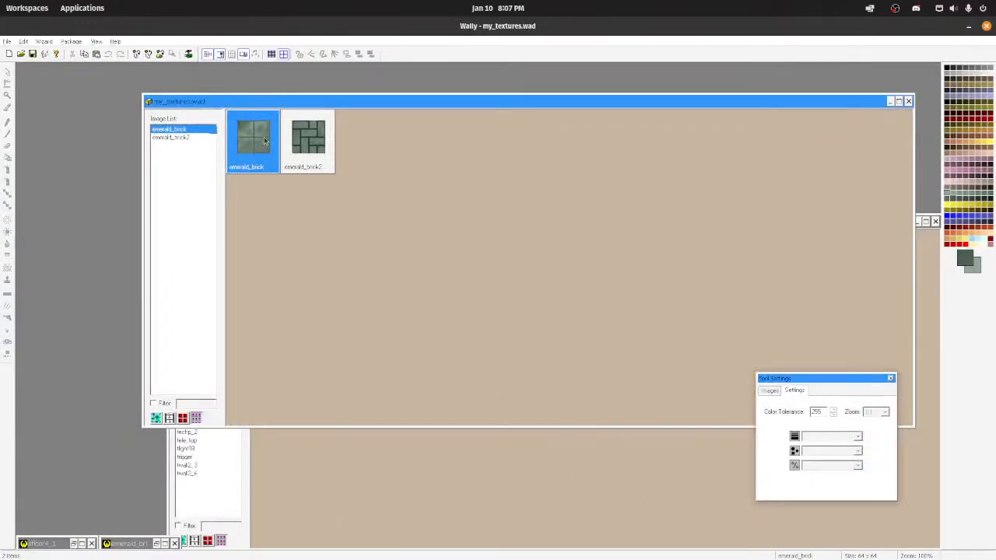
double_click(143, 543)
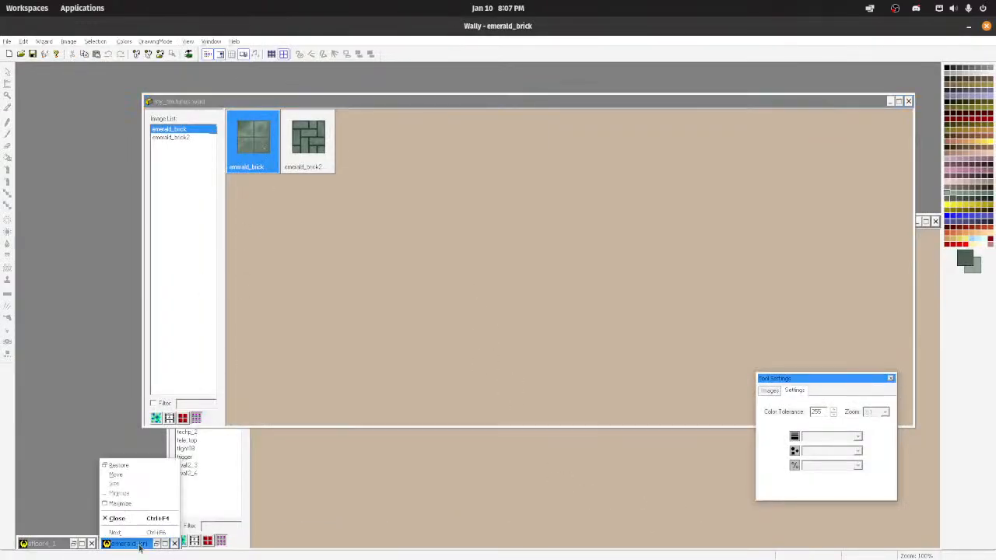
scroll(99, 99, up, 4)
scroll(98, 97, up, 4)
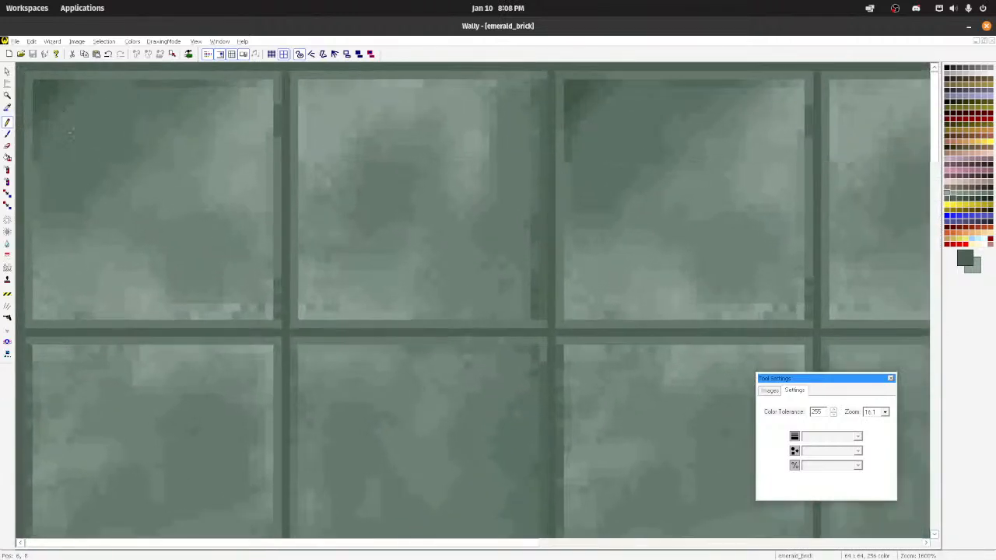
Step: Spray lighter green over the dark upper-left corner of emerald_brick's first tile with a 3-pixel square, medium-density brush
click(7, 170)
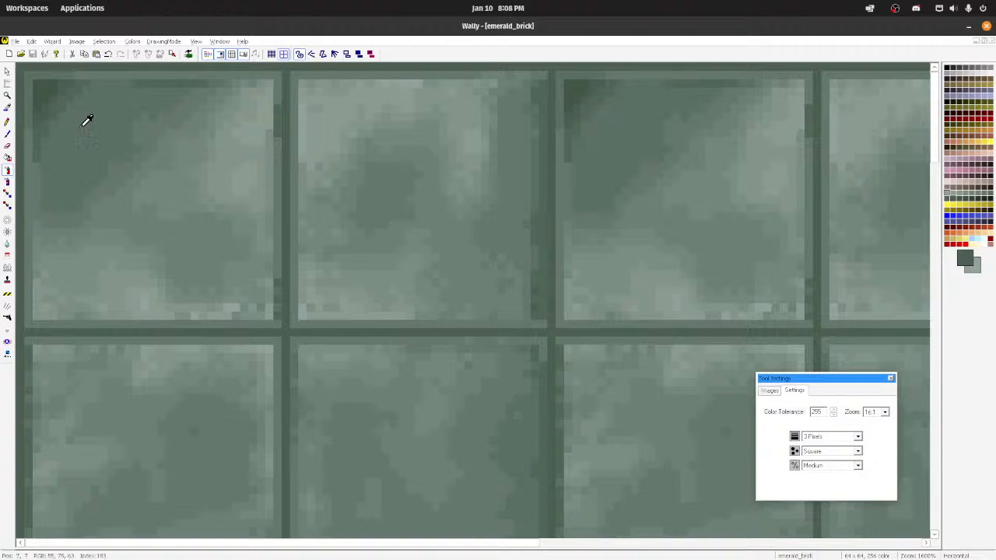
mouse_move(47, 94)
mouse_down()
mouse_move(58, 140)
mouse_move(81, 102)
mouse_move(98, 147)
mouse_up()
scroll(236, 176, down, 4)
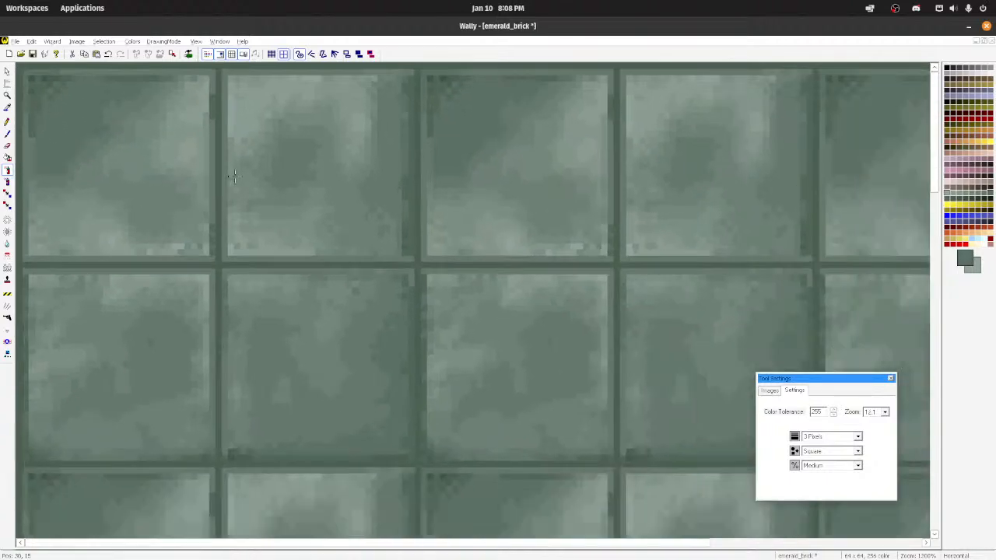
scroll(233, 177, up, 4)
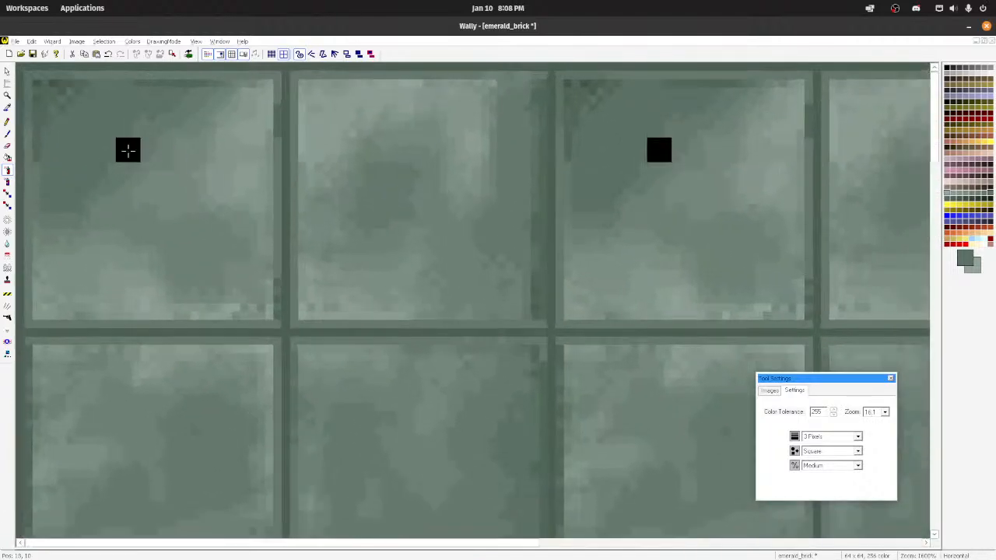
mouse_move(52, 102)
mouse_down()
mouse_move(48, 90)
mouse_move(48, 155)
mouse_move(116, 101)
mouse_move(69, 94)
mouse_up()
scroll(69, 94, down, 3)
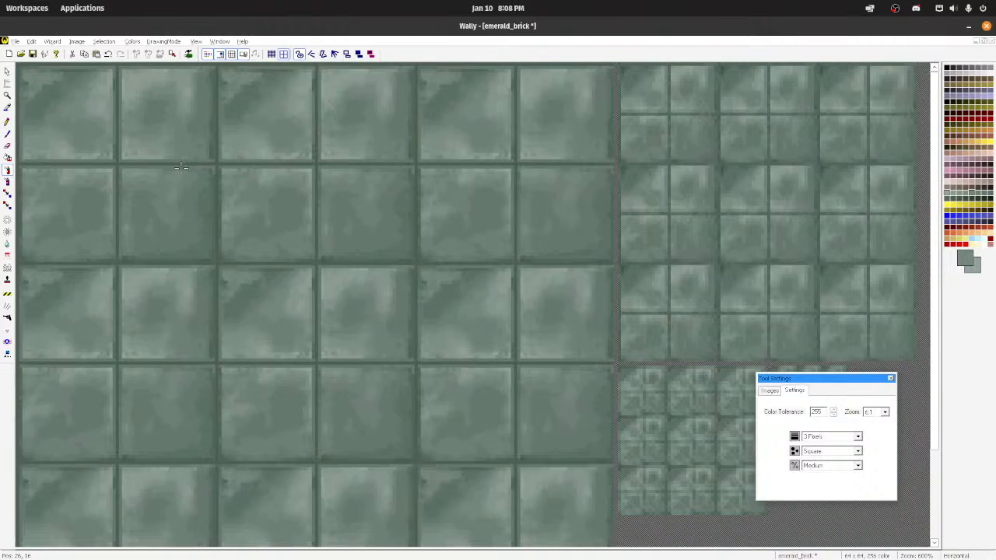
scroll(181, 167, up, 3)
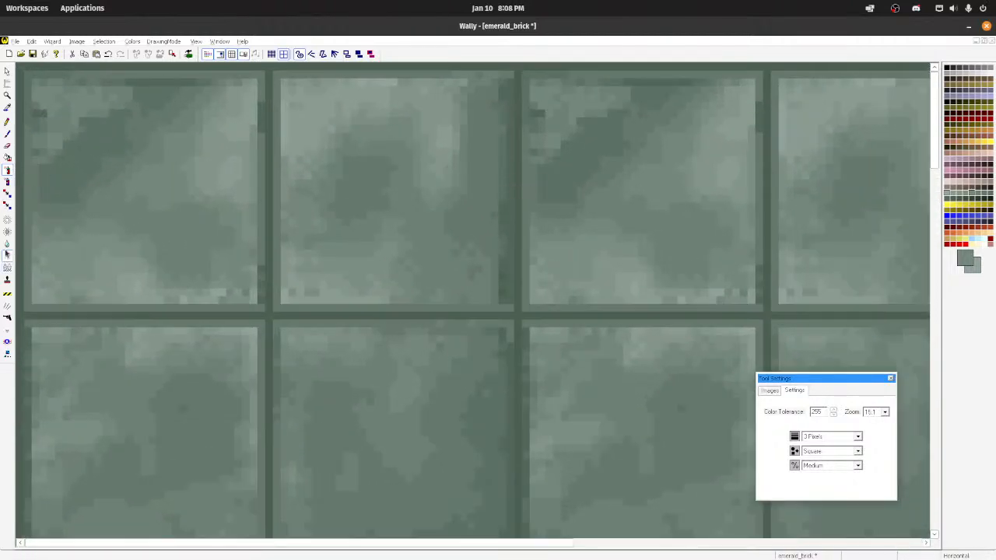
Step: Blur the sprayed corner into the rest of the first tile with a 3-pixel square brush, and check the repeating pattern
click(8, 243)
mouse_move(97, 128)
mouse_down()
mouse_move(56, 92)
mouse_move(94, 96)
mouse_move(84, 141)
mouse_up()
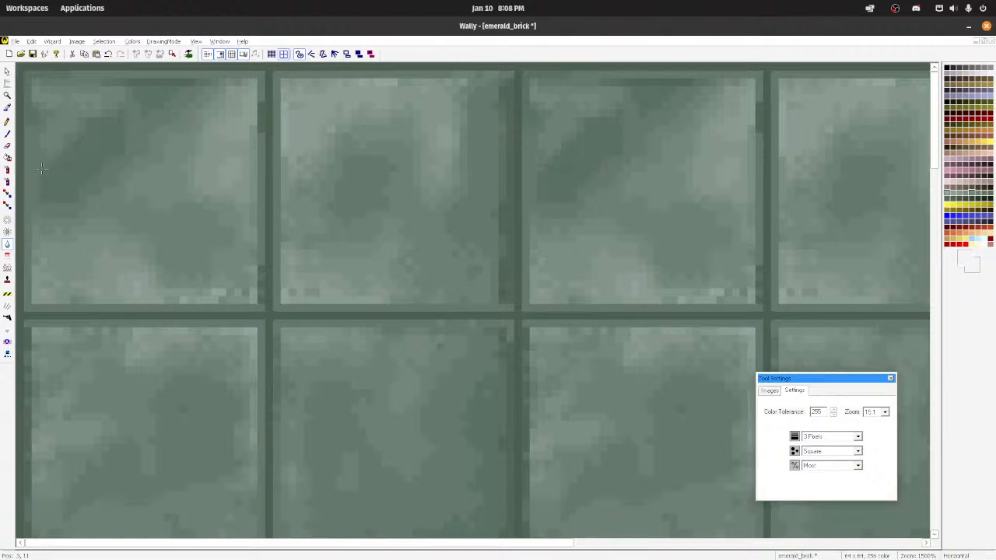
click(222, 214)
scroll(218, 207, down, 5)
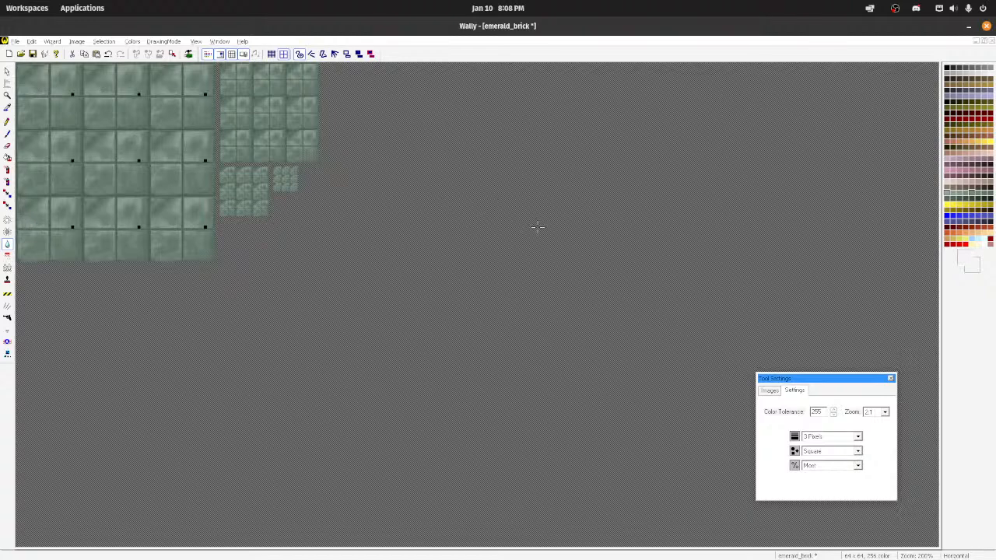
scroll(537, 226, up, 3)
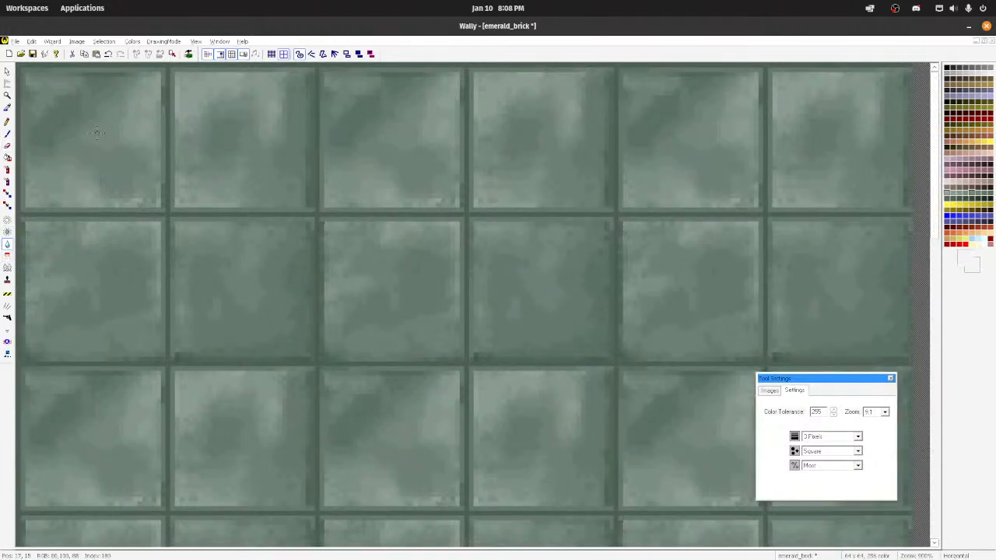
Step: Spray medium green over the dark diagonal band in the first tile, blur it, and check the tiled result
click(7, 169)
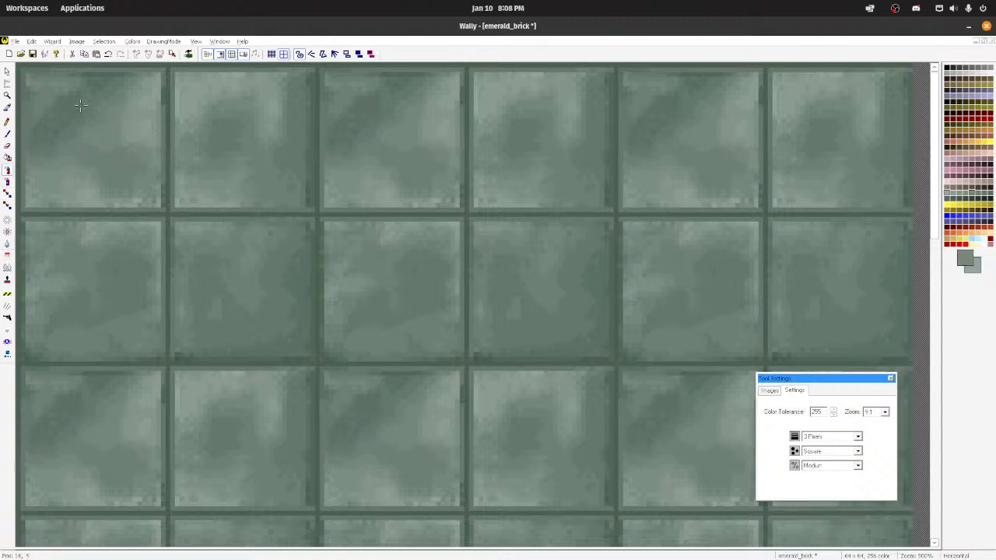
click(7, 244)
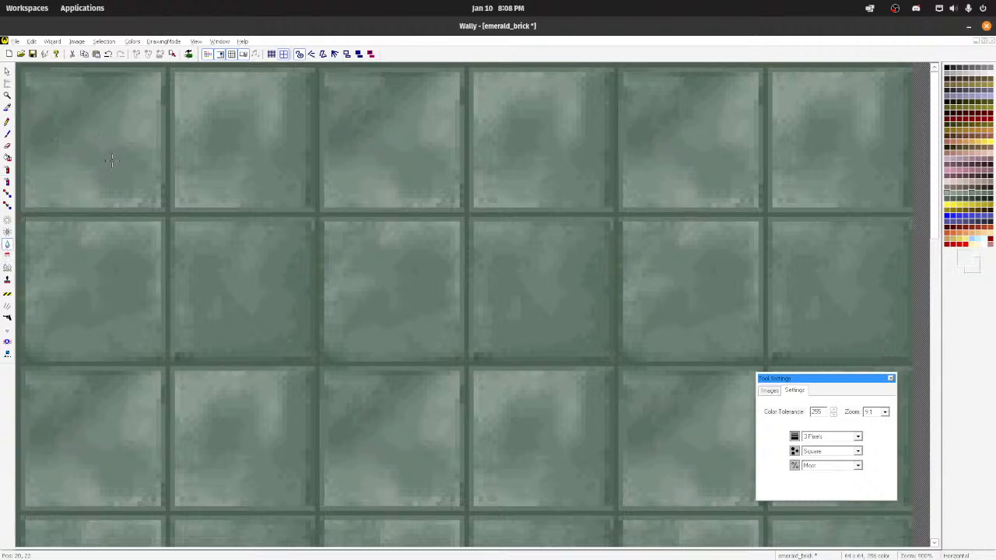
scroll(118, 151, down, 7)
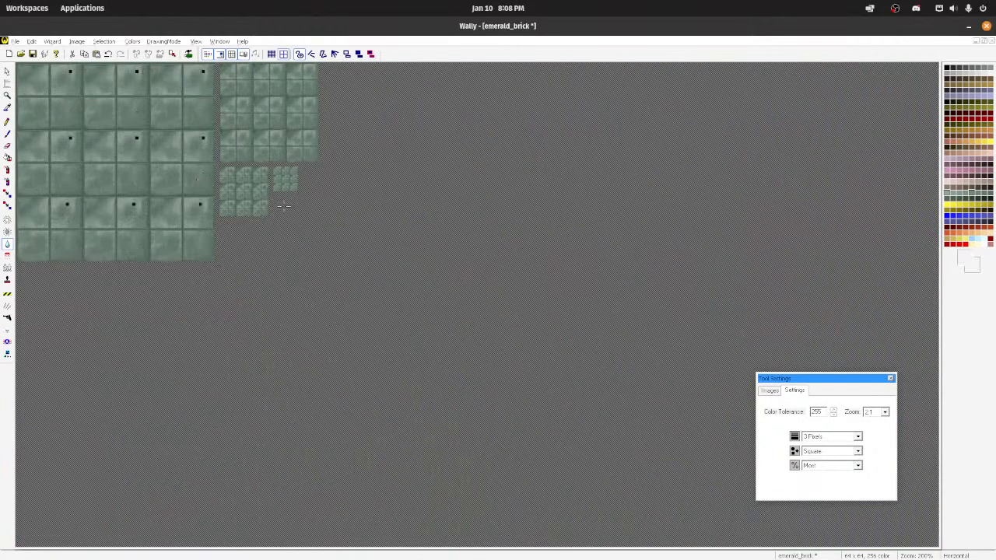
scroll(144, 141, up, 1)
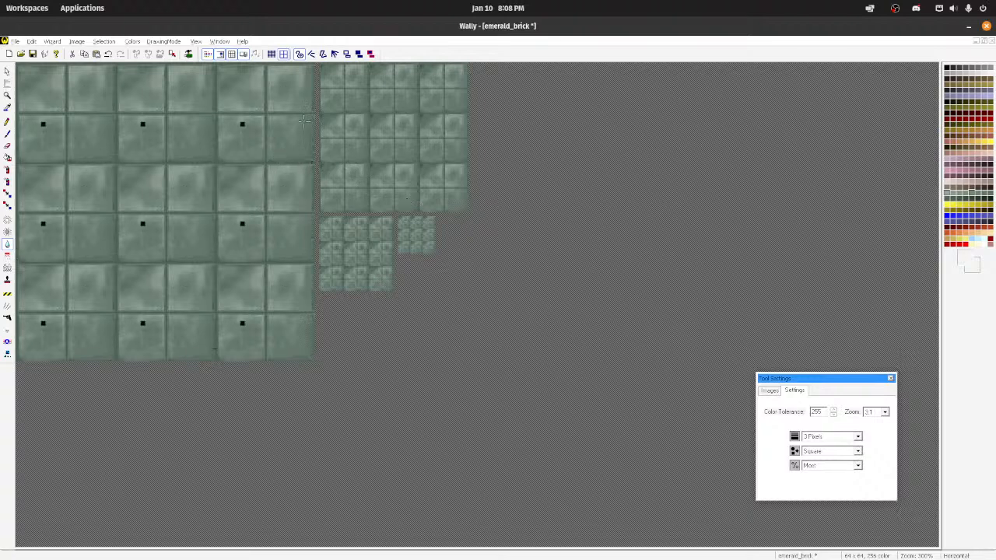
scroll(269, 111, up, 6)
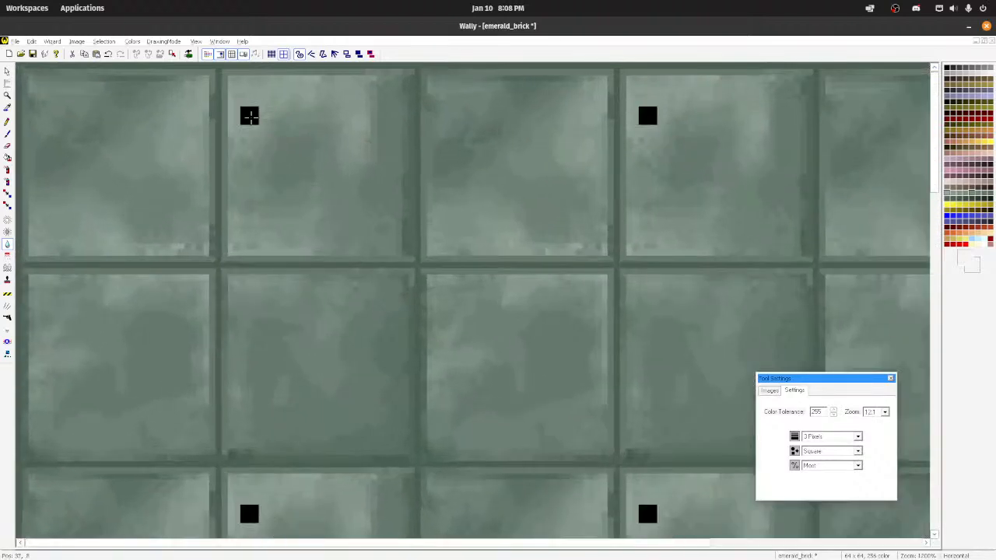
Step: Spray pale green patches across the first tile at medium density, using a colour sampled from the second tile's light area
ctrl+click(249, 116)
click(7, 169)
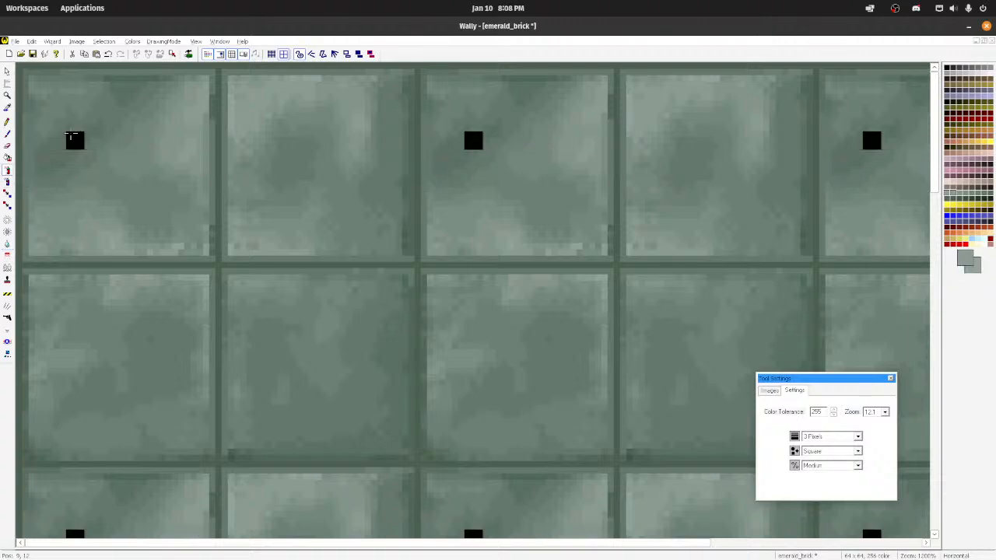
drag(65, 116, 63, 157)
drag(133, 84, 126, 113)
mouse_move(125, 190)
mouse_down()
mouse_move(98, 193)
mouse_move(85, 150)
mouse_up()
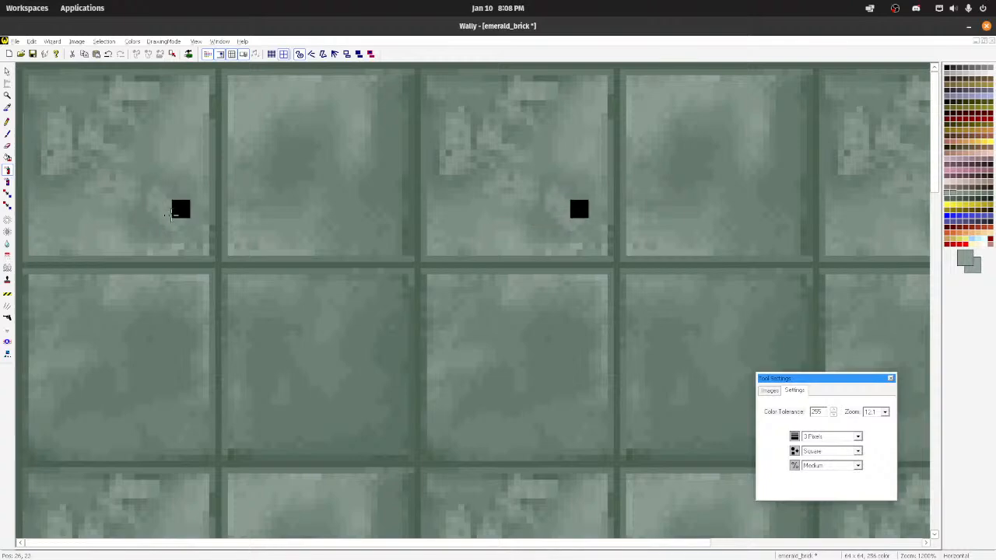
Step: Blur the pale patches in the first tile and compare the repeating pattern at small and large scale
click(7, 244)
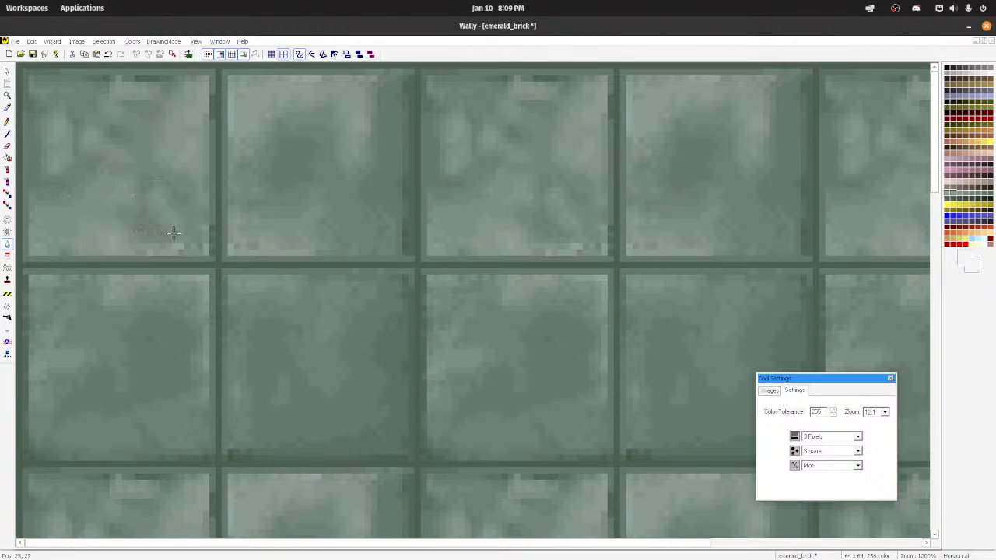
scroll(173, 233, down, 11)
scroll(156, 200, up, 2)
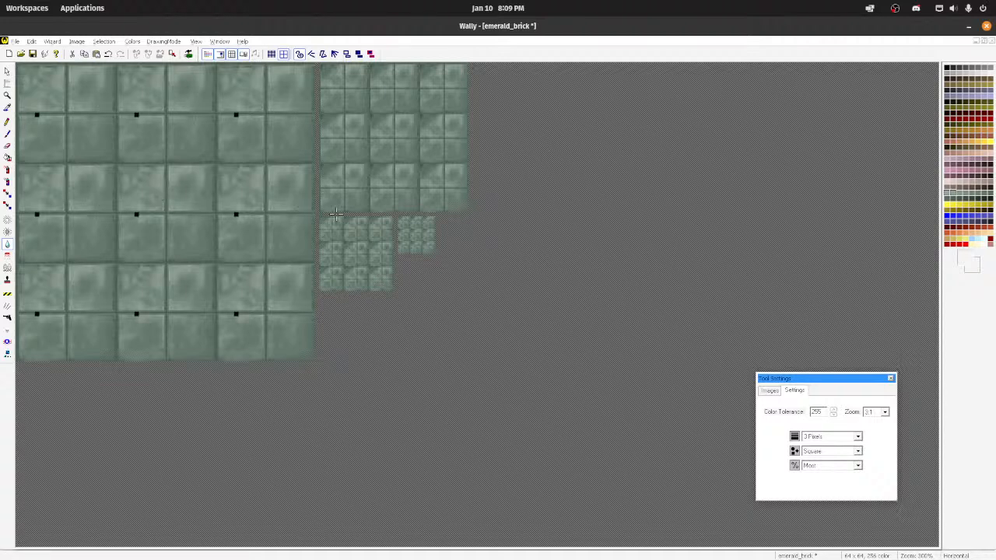
scroll(336, 214, up, 5)
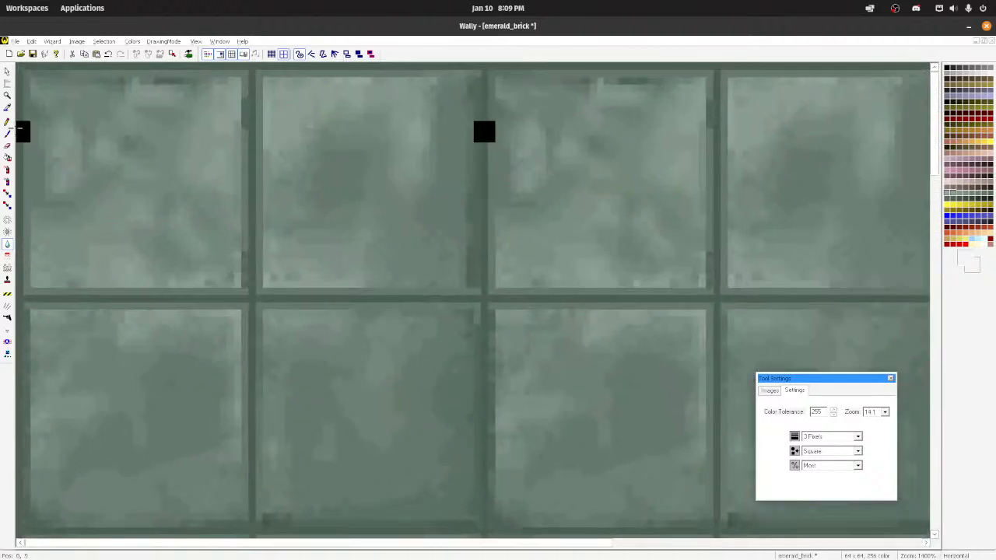
Step: Spray more pale green over the middle of the first tile, and undo the last heavy stroke
click(7, 169)
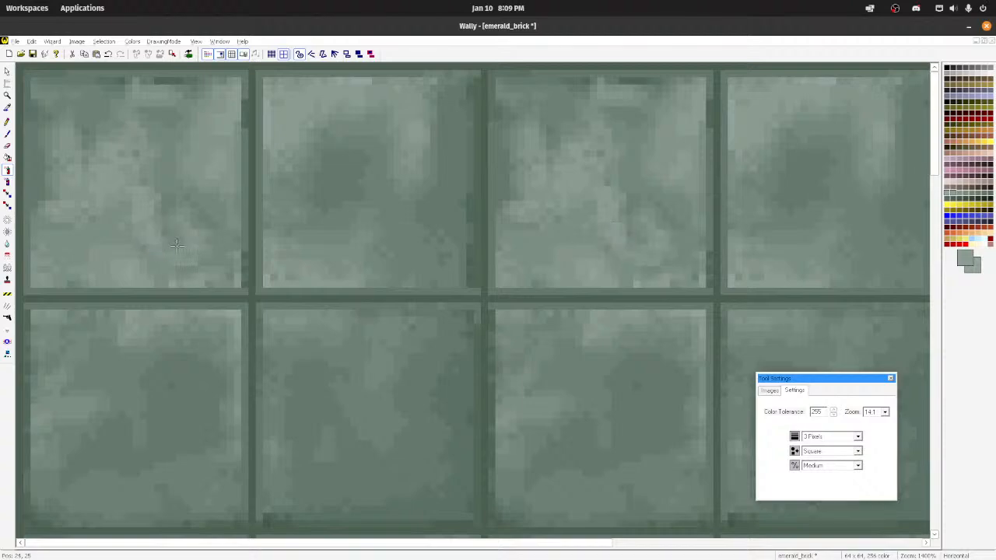
mouse_move(143, 211)
mouse_down()
mouse_move(195, 226)
mouse_move(149, 181)
mouse_move(128, 112)
mouse_move(78, 190)
mouse_move(103, 174)
mouse_up()
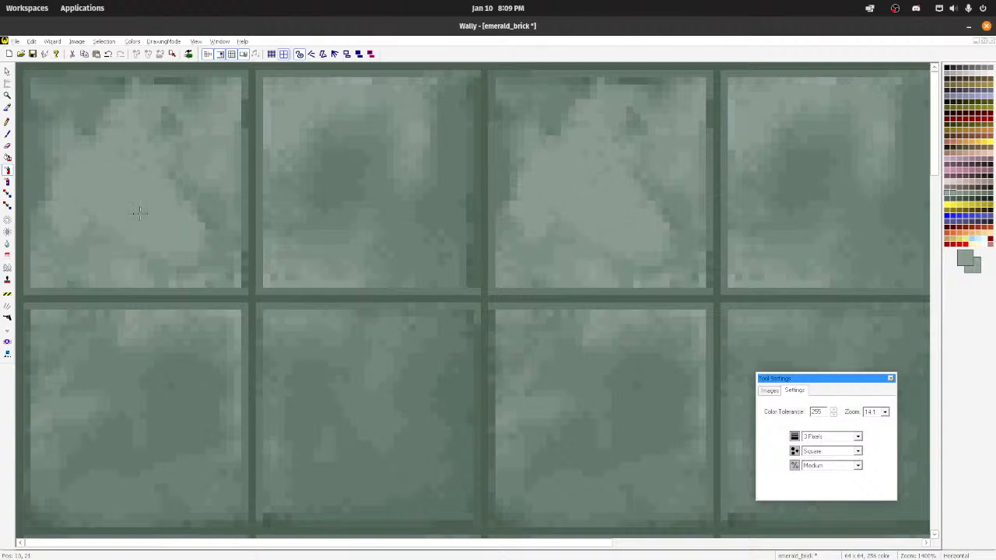
key(ctrl+z)
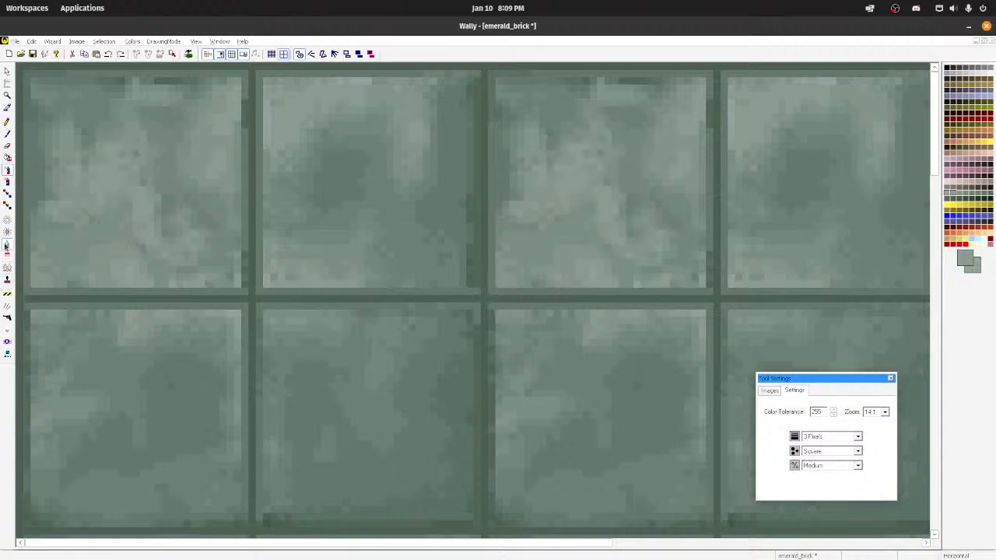
Step: Soften the newly sprayed pale patches in the first tile with the blur tool, and save emerald_brick
click(6, 244)
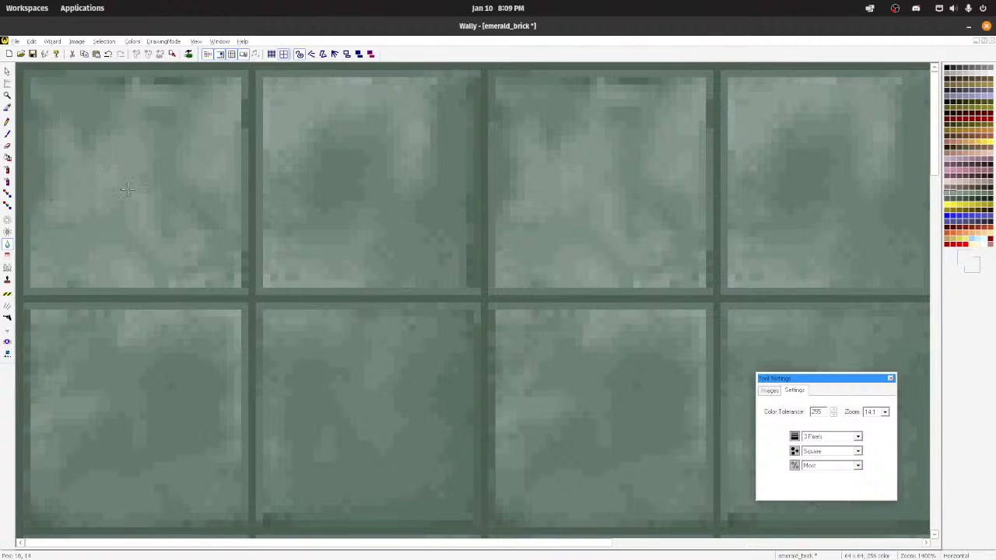
scroll(173, 231, down, 11)
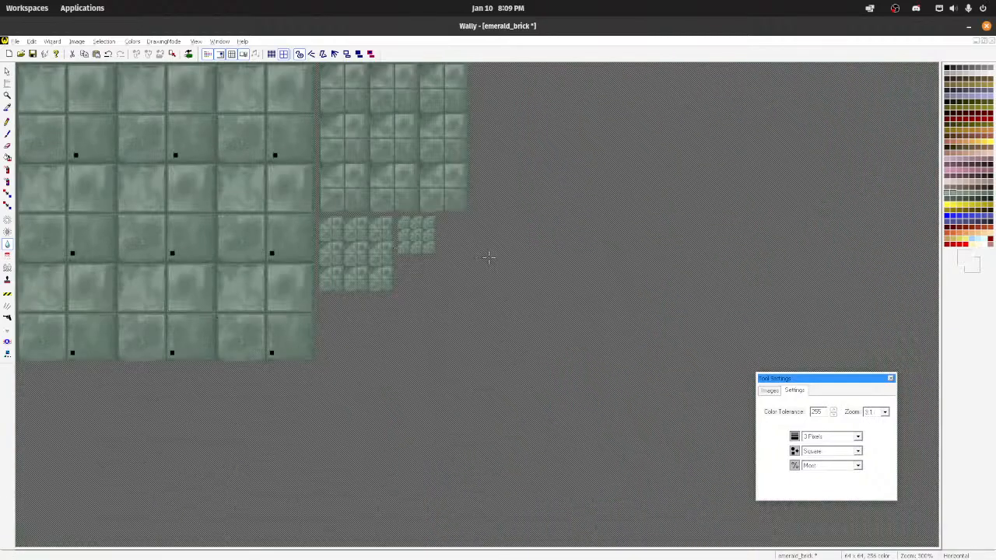
key(ctrl+s)
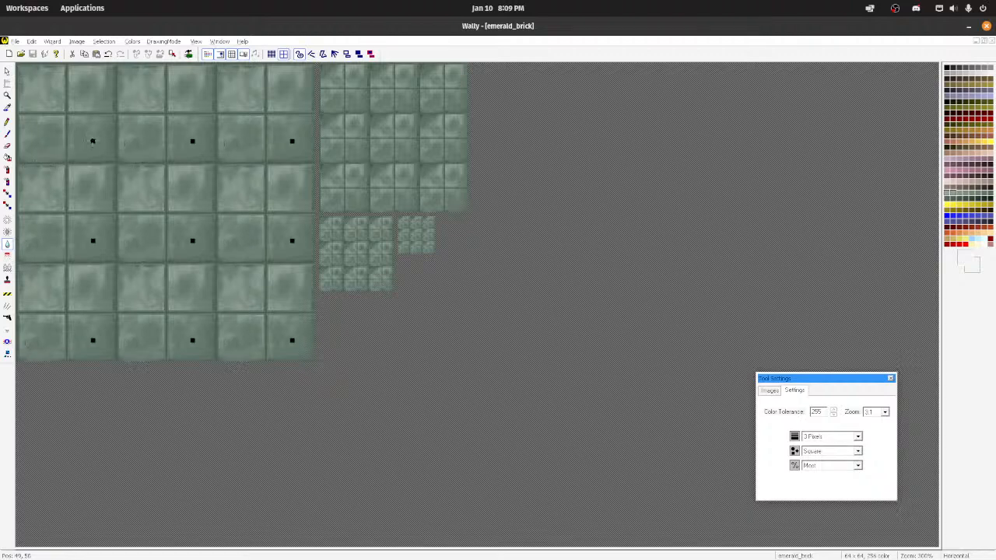
Step: Spray greens sampled from the tile below as mottling across the first tile, redoing an undone stroke, and blur the result
scroll(105, 196, up, 4)
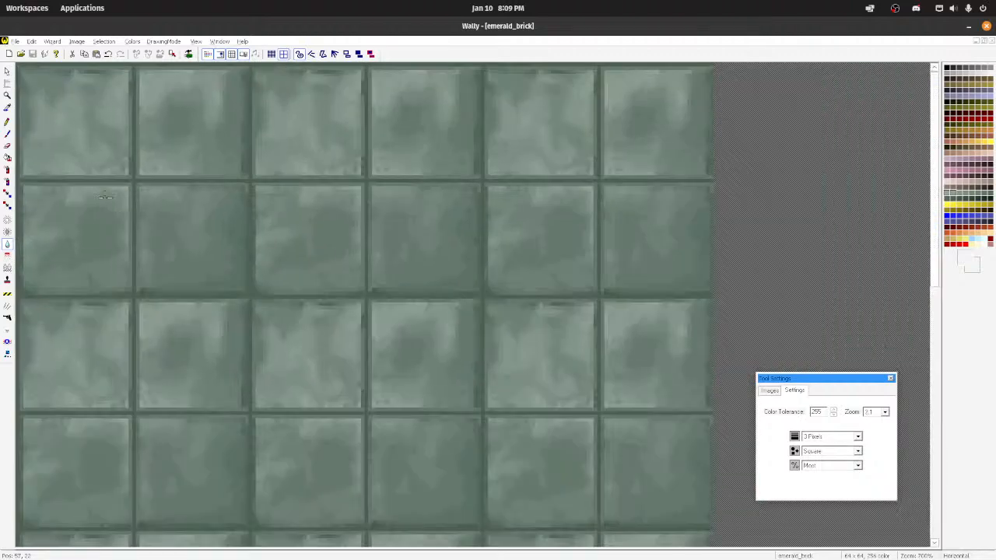
scroll(105, 196, up, 3)
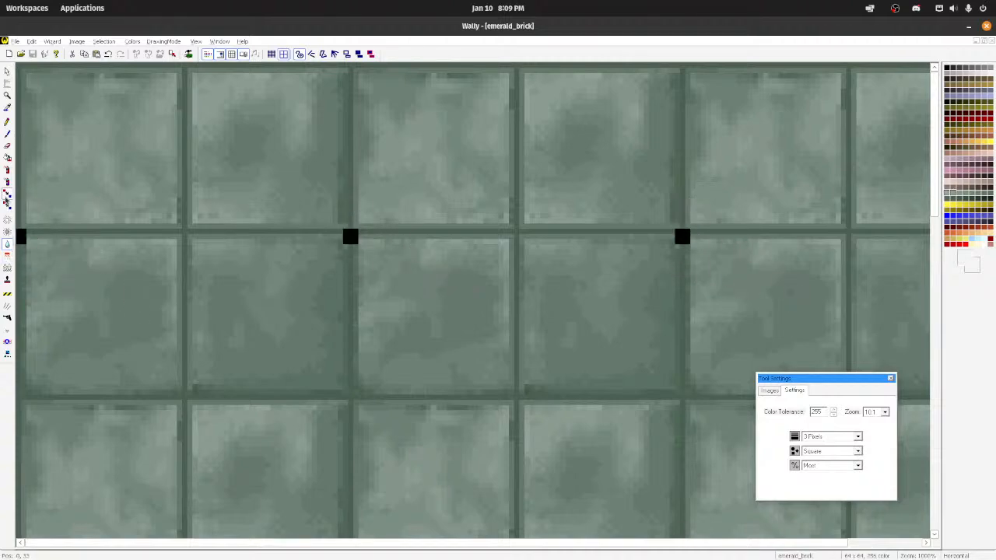
click(7, 169)
click(77, 265)
ctrl+click(127, 309)
mouse_move(76, 125)
mouse_down()
mouse_move(45, 148)
mouse_move(124, 106)
mouse_move(93, 133)
mouse_move(113, 193)
mouse_up()
key(ctrl+z)
mouse_move(157, 97)
mouse_down()
mouse_move(133, 185)
mouse_move(117, 117)
mouse_move(93, 156)
mouse_move(51, 144)
mouse_move(112, 210)
mouse_up()
click(7, 245)
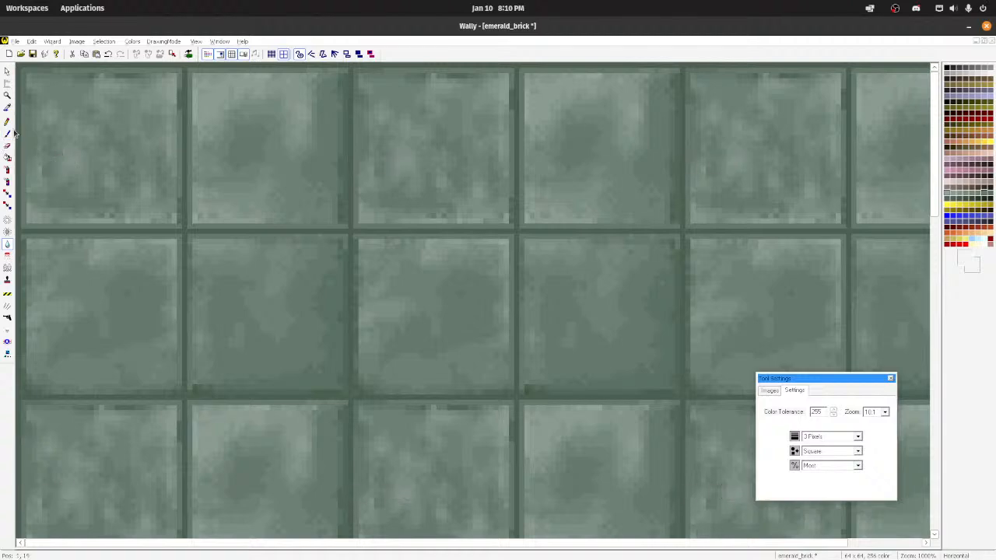
Step: Spray more green mottling over the first tile, blur it, and compare the repeating pattern at a smaller scale
click(8, 170)
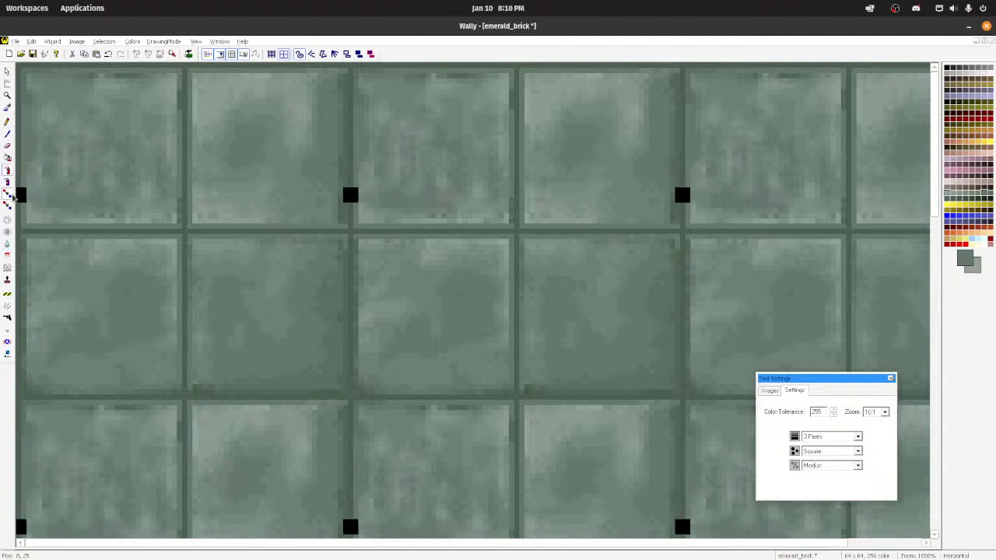
click(8, 244)
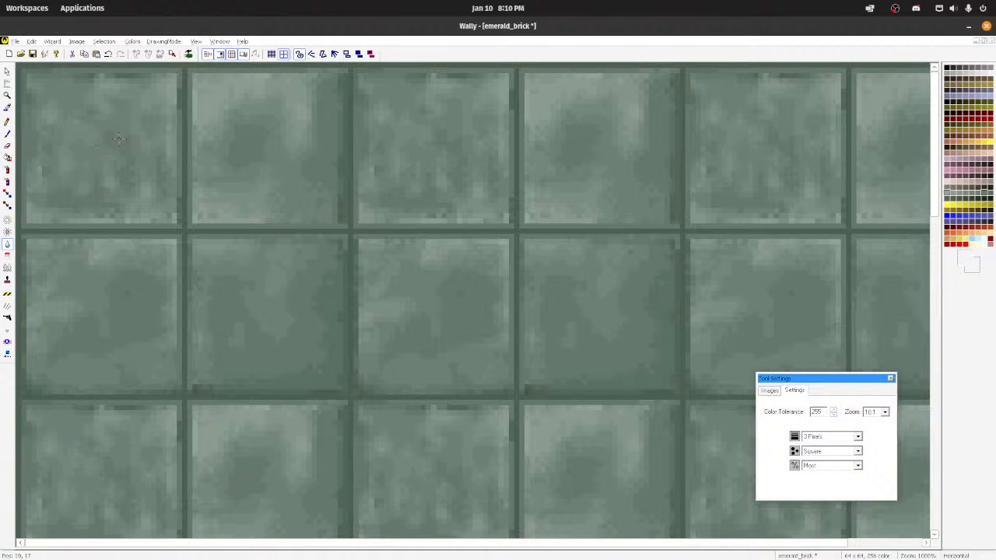
scroll(115, 162, down, 3)
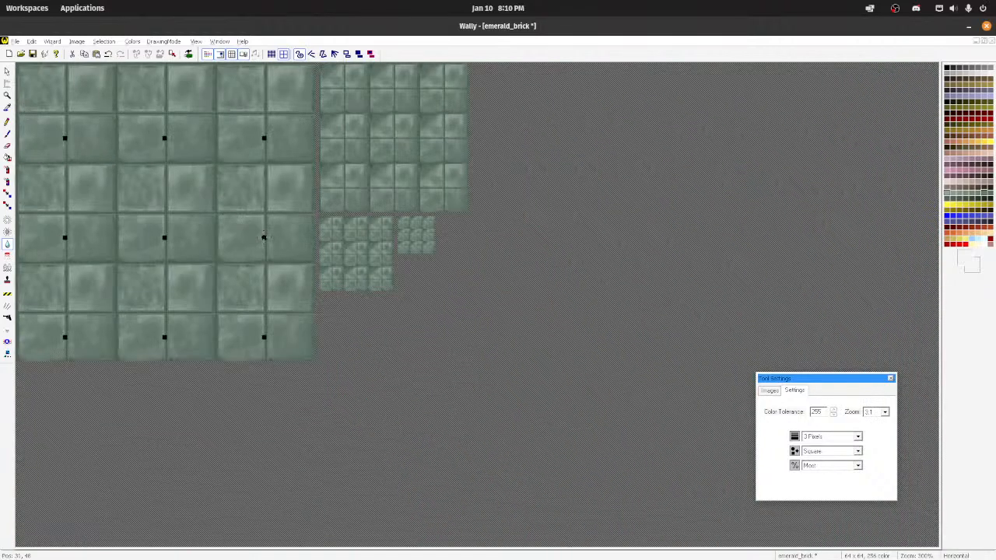
scroll(273, 243, up, 3)
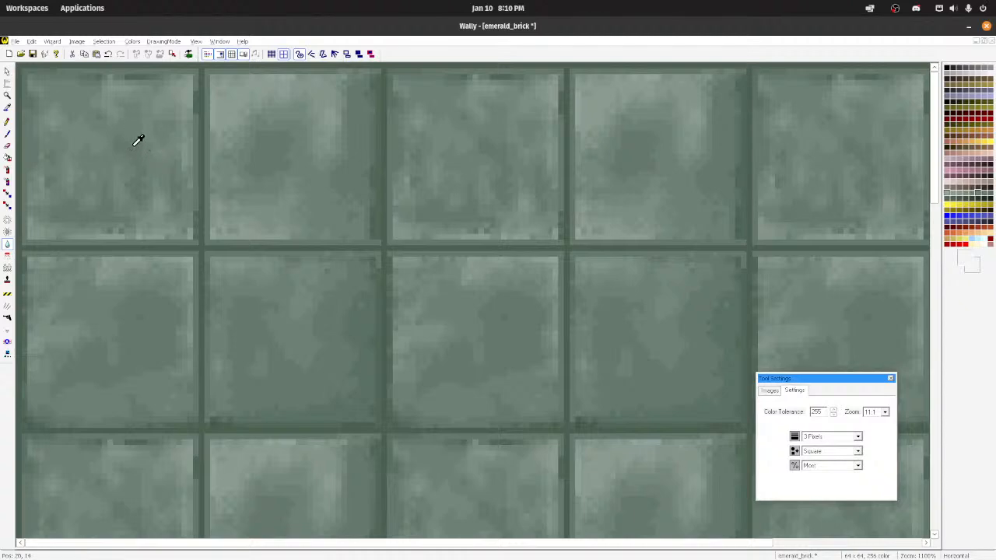
Step: Spray sampled green over the blotchy middle of the first tile, soften it with the blur tool, and save emerald_brick
click(7, 170)
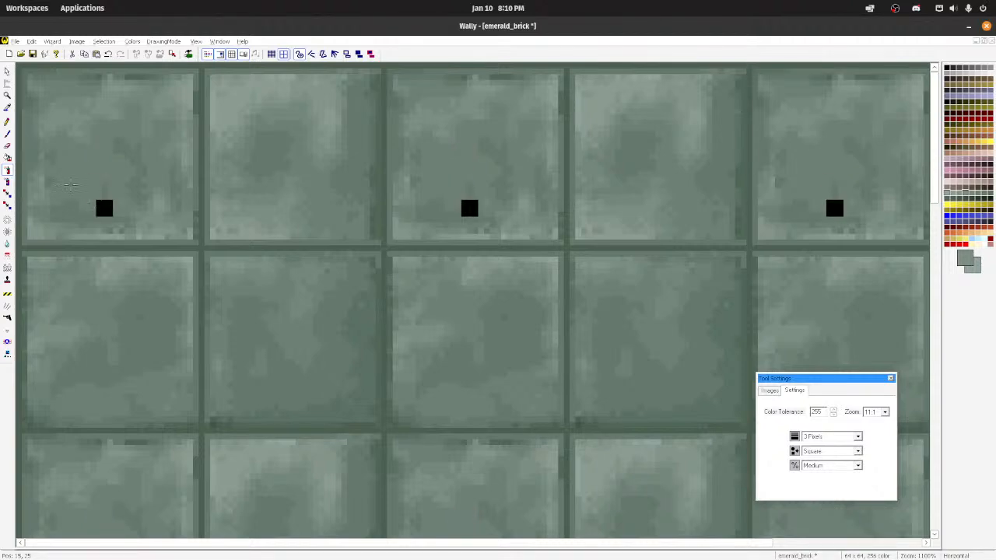
click(7, 243)
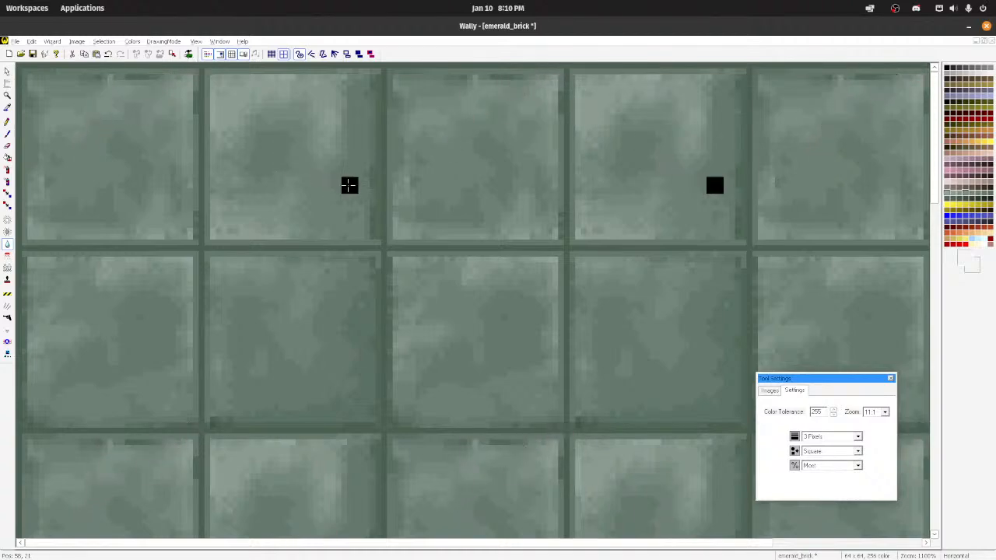
key(ctrl+s)
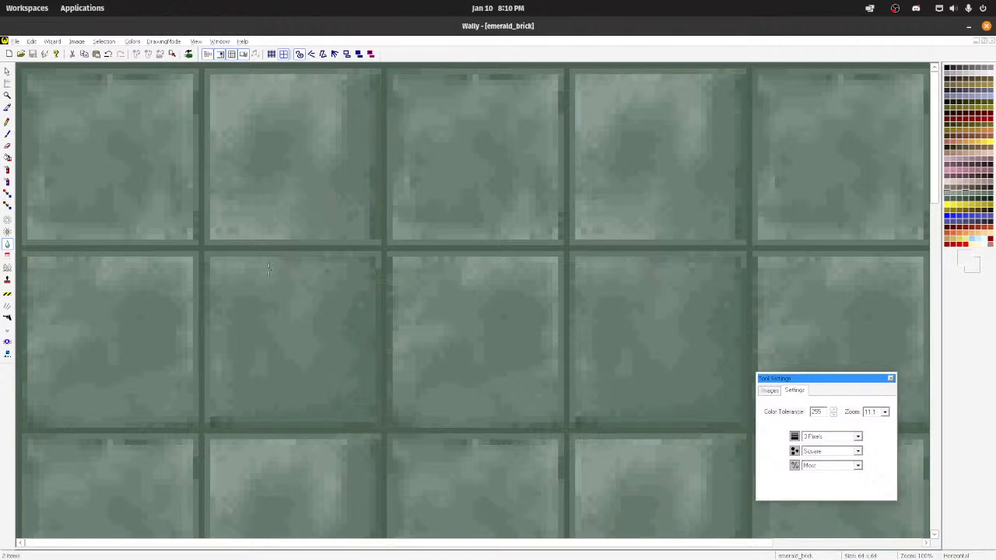
Step: Spray green sampled from the first tile over the pale patches of the second tile in the top row, and blur them
scroll(166, 266, down, 3)
scroll(344, 277, down, 1)
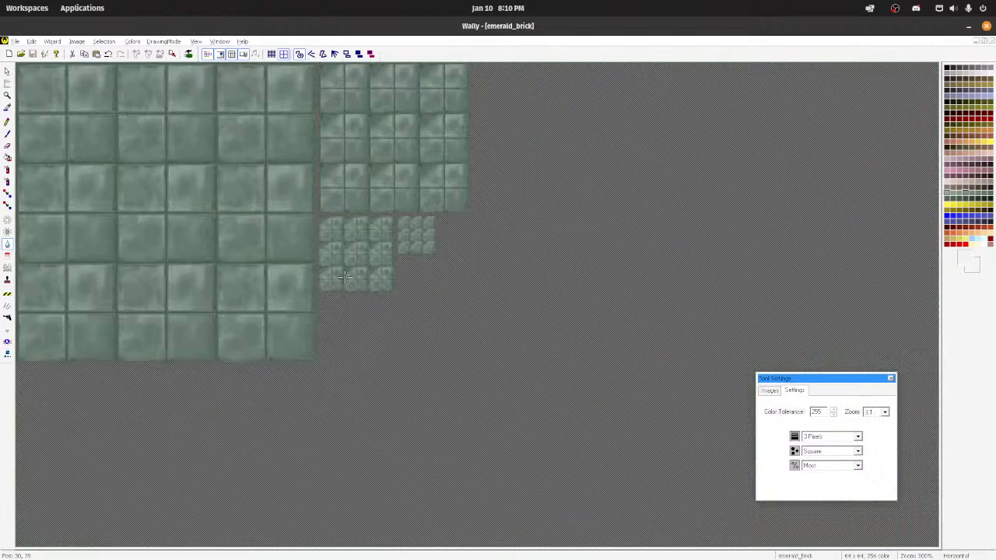
scroll(345, 277, up, 5)
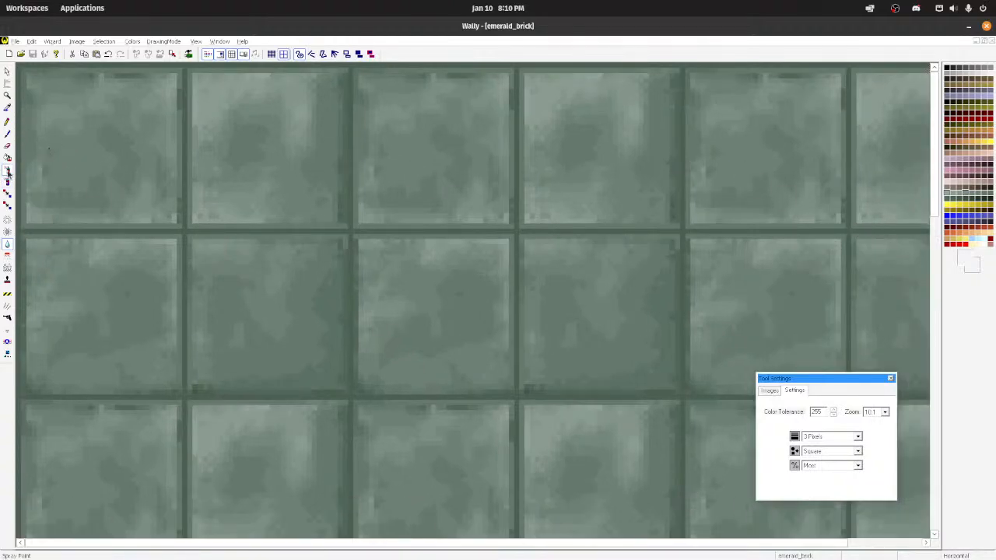
click(8, 170)
ctrl+click(103, 158)
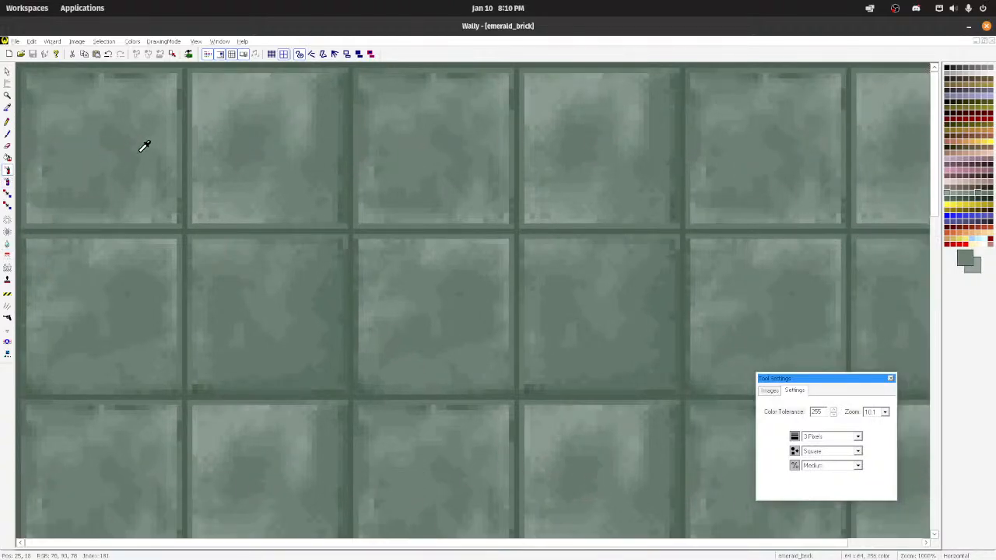
mouse_move(227, 151)
mouse_down()
mouse_move(276, 142)
mouse_move(302, 121)
mouse_move(232, 107)
mouse_move(302, 101)
mouse_up()
click(255, 204)
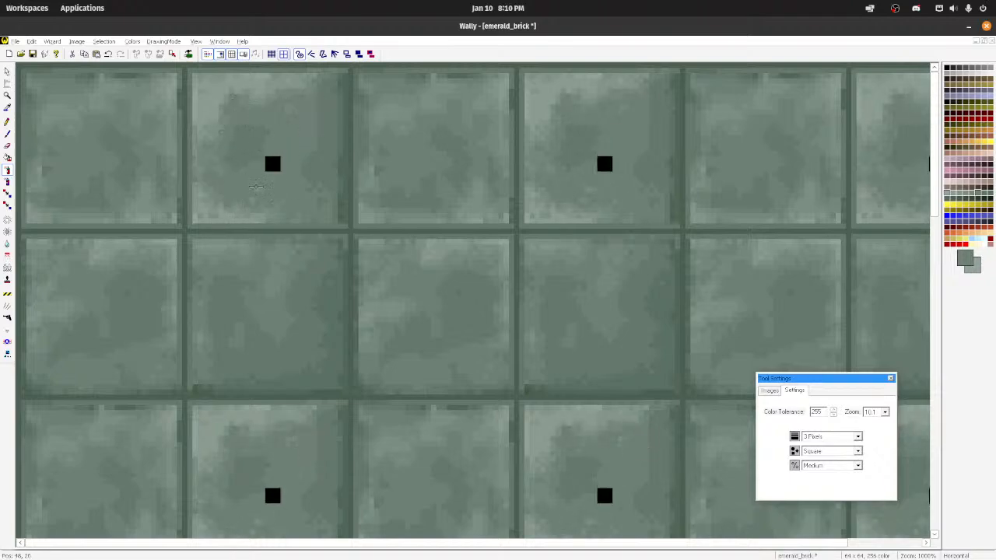
click(8, 243)
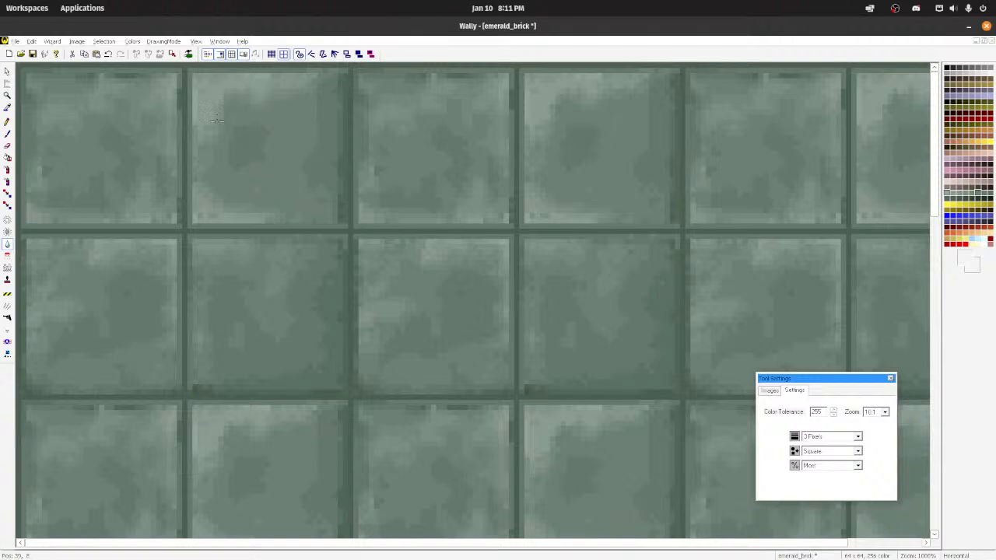
Step: Save emerald_brick and compare its repeating tile pattern at smaller scales
scroll(240, 209, down, 6)
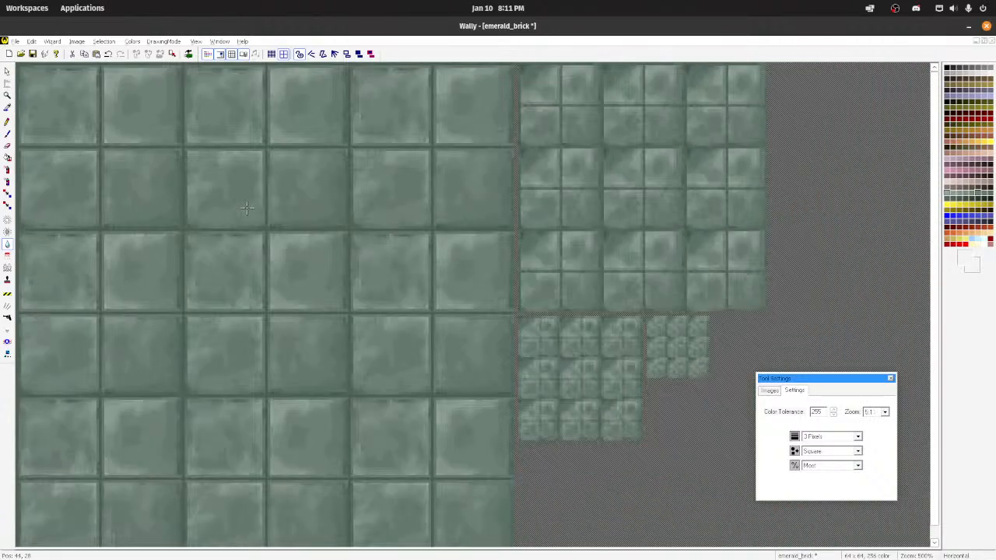
key(ctrl+s)
scroll(245, 207, down, 2)
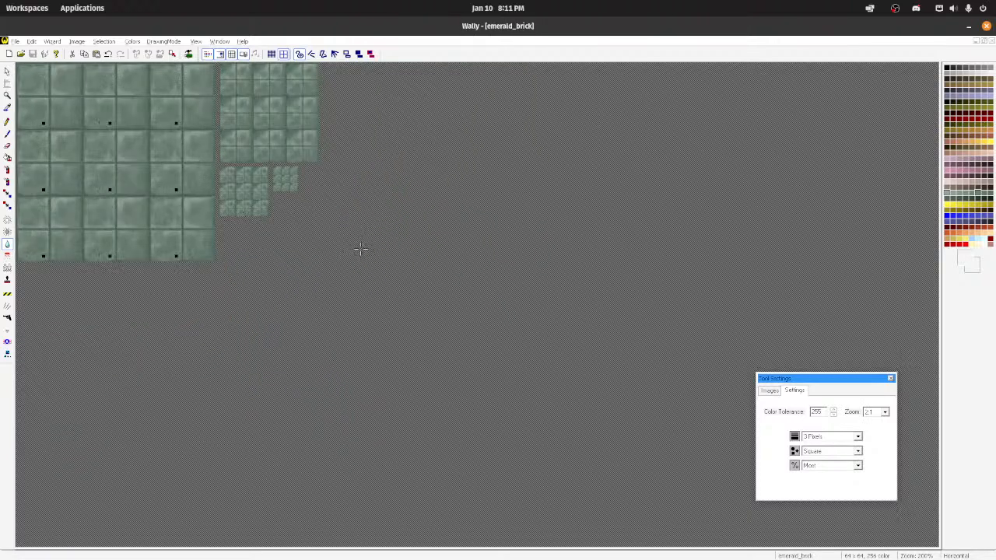
scroll(283, 264, up, 1)
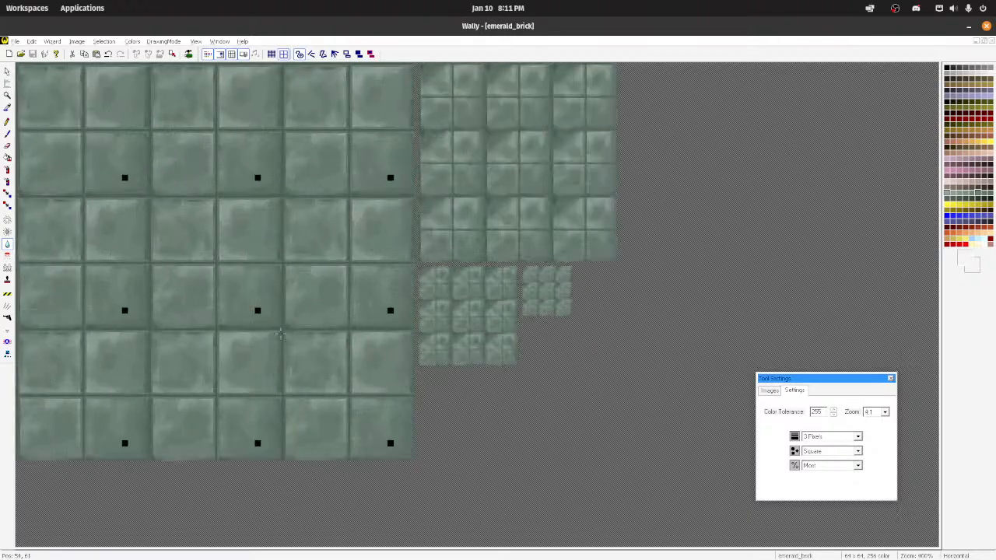
Step: Minimize the emerald_brick image, save my_textures.wad, and switch to TrenchBroom to view the green floor
click(50, 43)
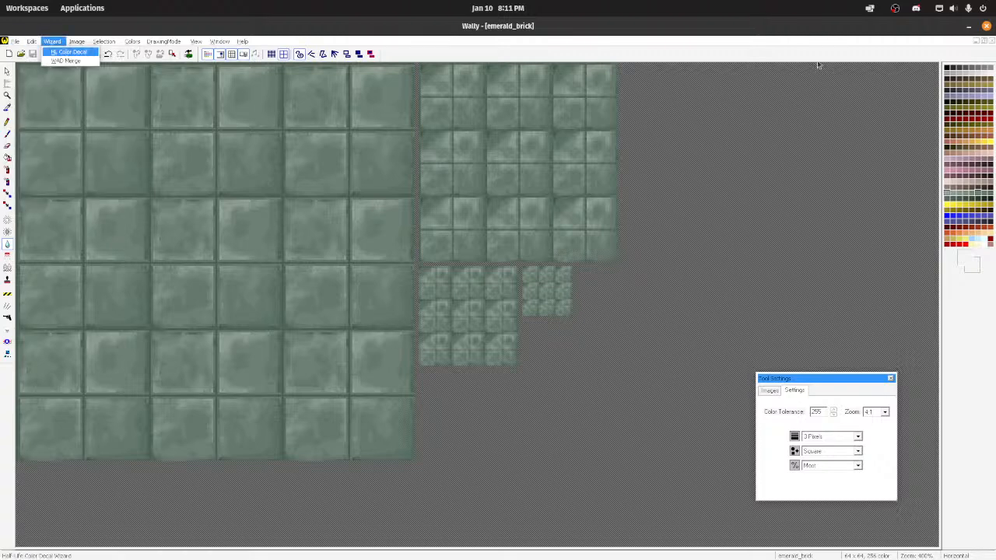
click(972, 42)
click(976, 44)
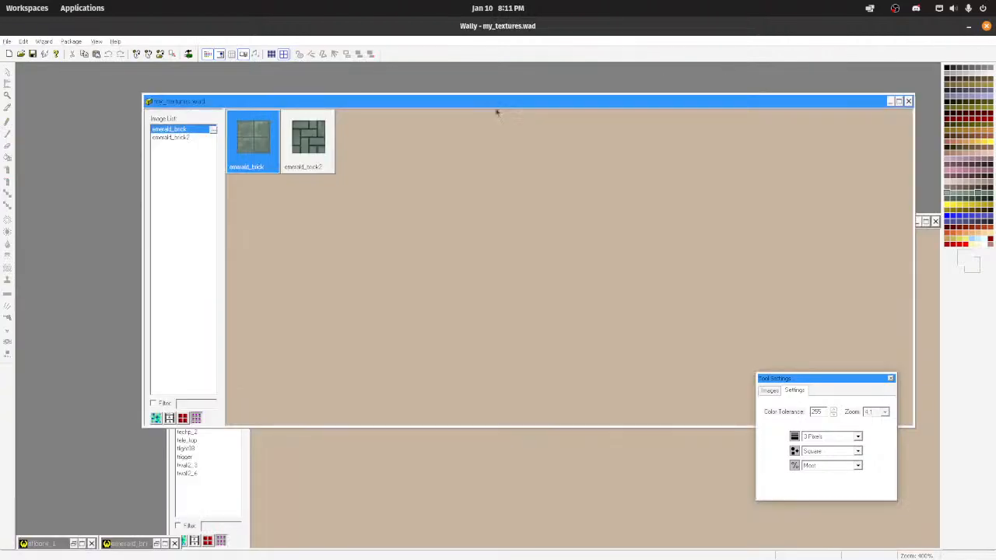
click(6, 41)
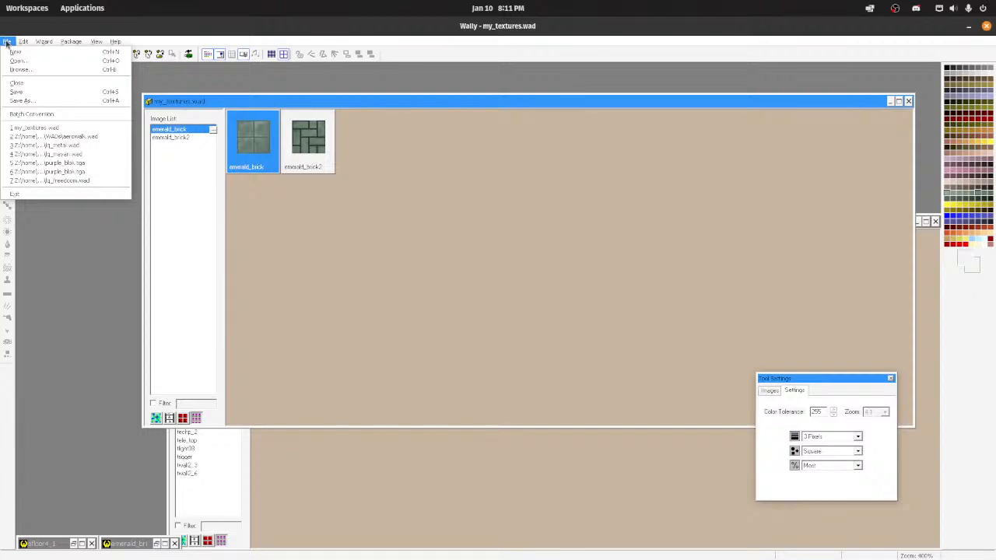
click(17, 92)
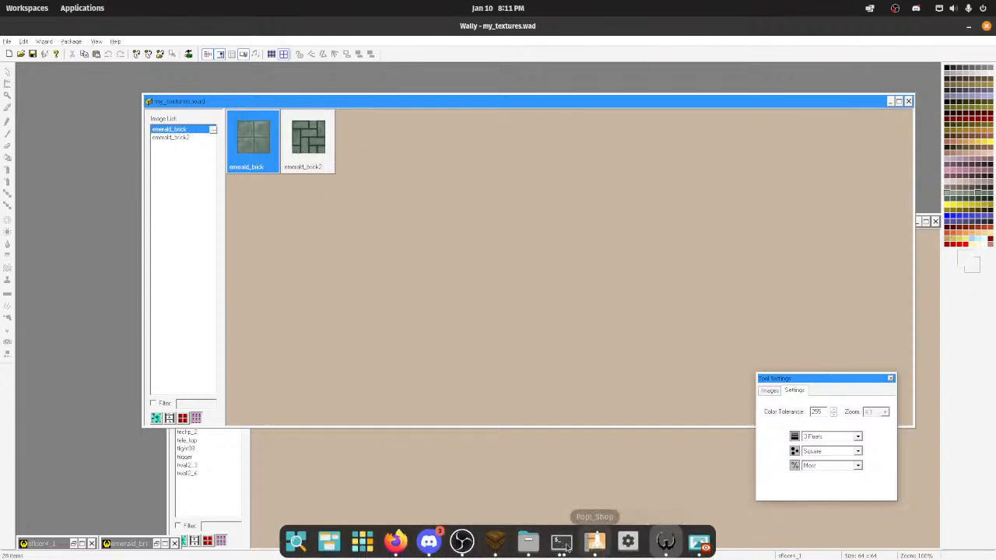
click(495, 540)
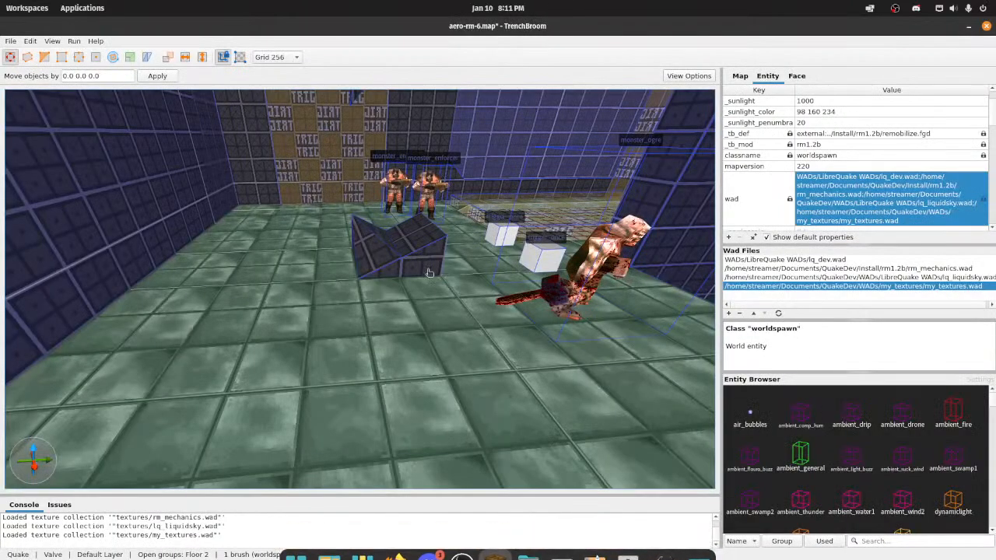
scroll(429, 272, down, 3)
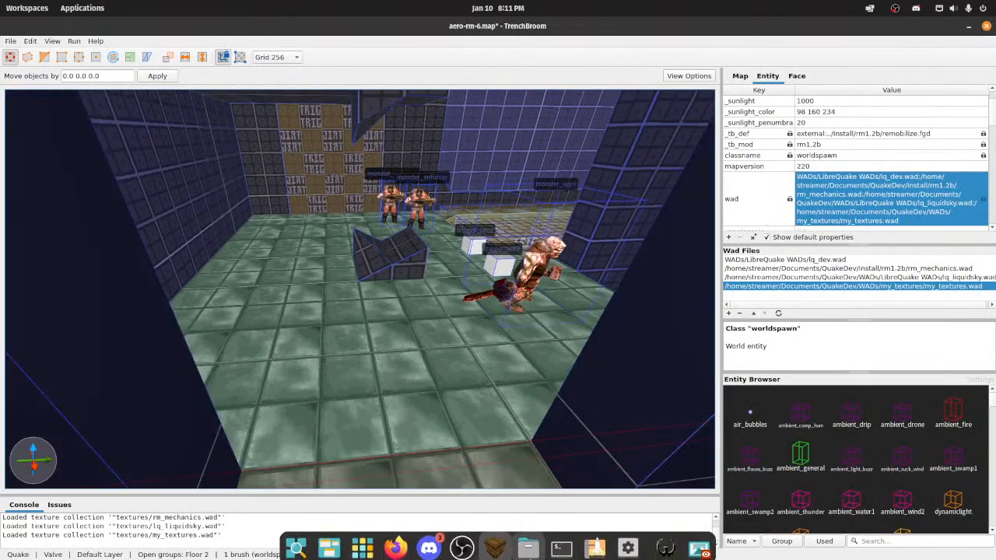
Step: Switch back to Wally, regenerate emerald_brick's mip images with ReMip, save the texture, and minimize its image
click(660, 540)
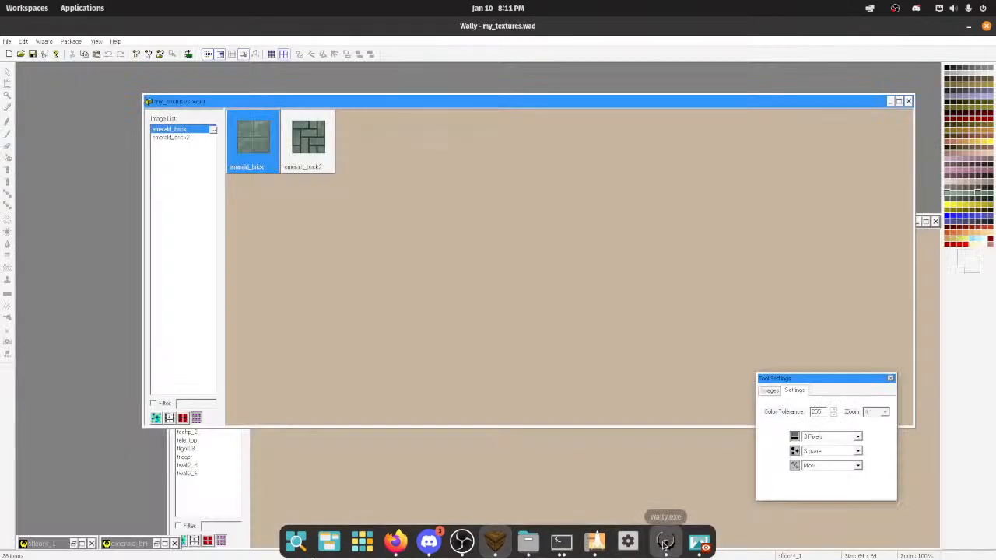
double_click(144, 544)
click(34, 44)
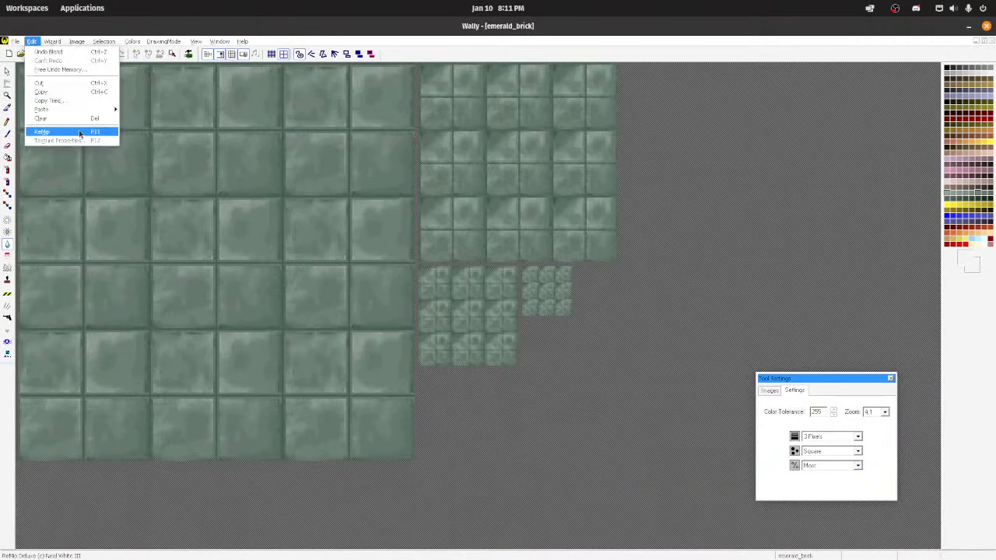
click(82, 133)
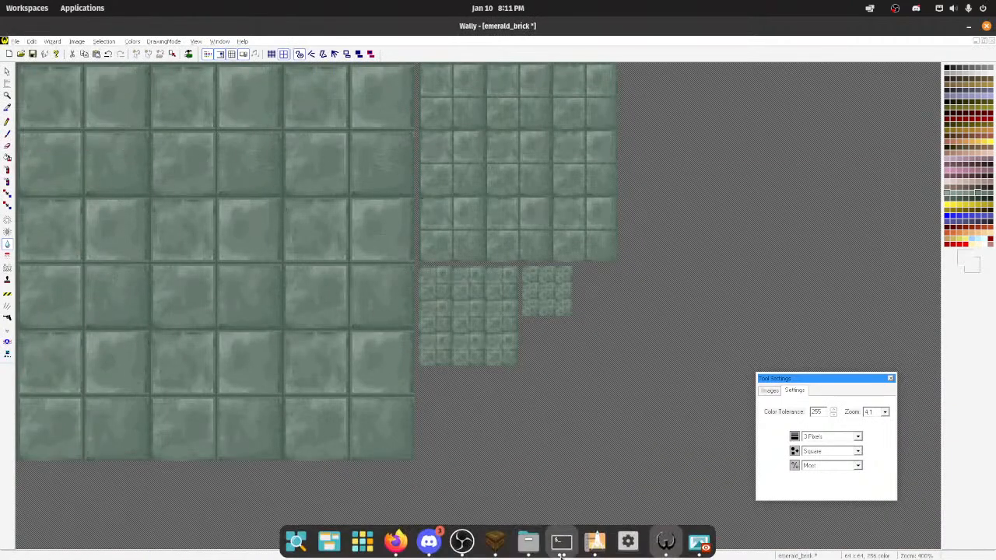
key(ctrl+s)
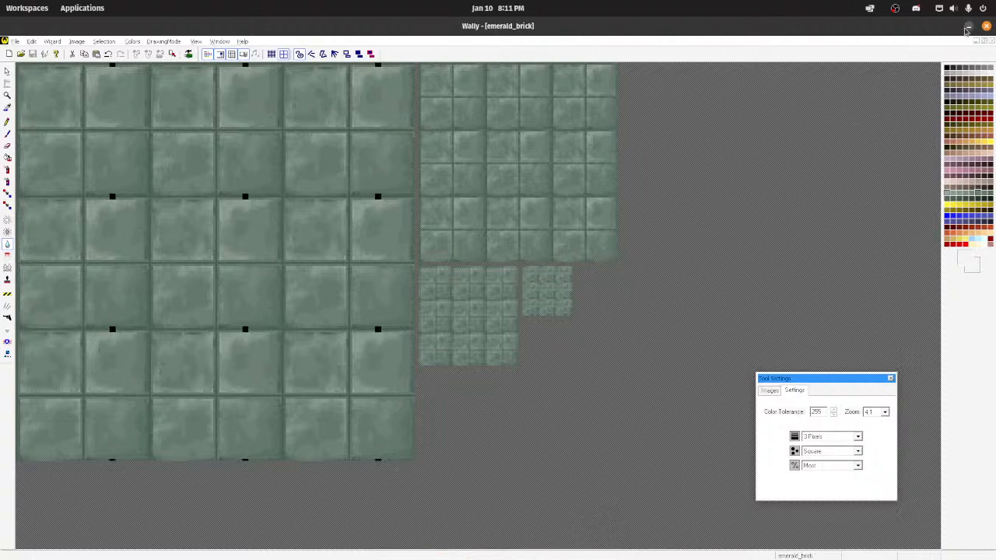
click(975, 41)
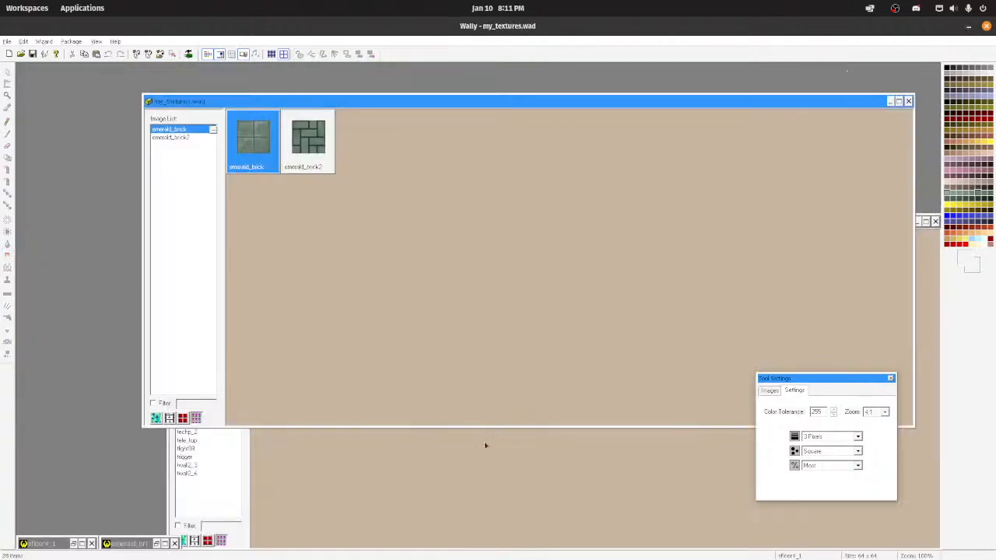
Step: Switch to TrenchBroom and reload the map's WAD texture collections
click(496, 543)
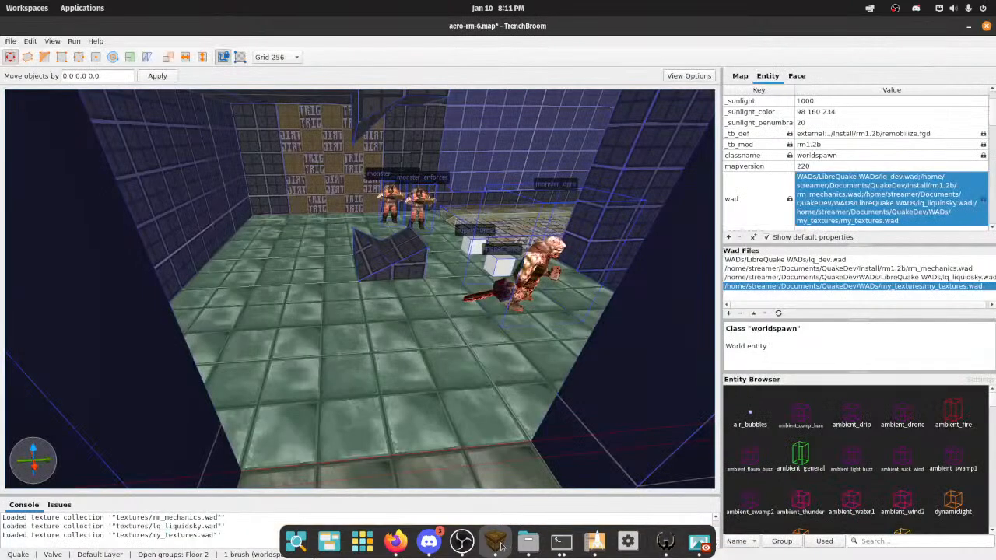
right_drag(389, 383, 374, 287)
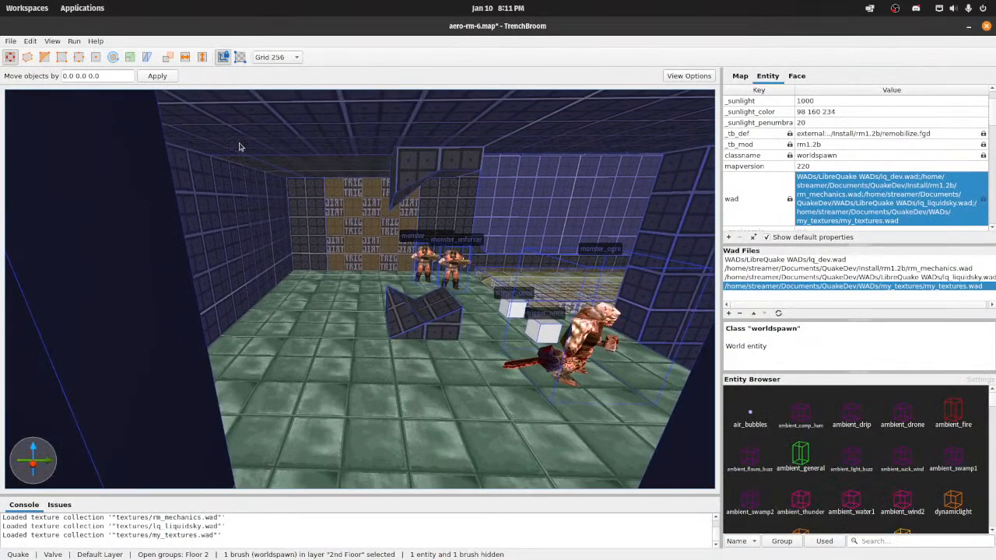
right_drag(239, 147, 207, 153)
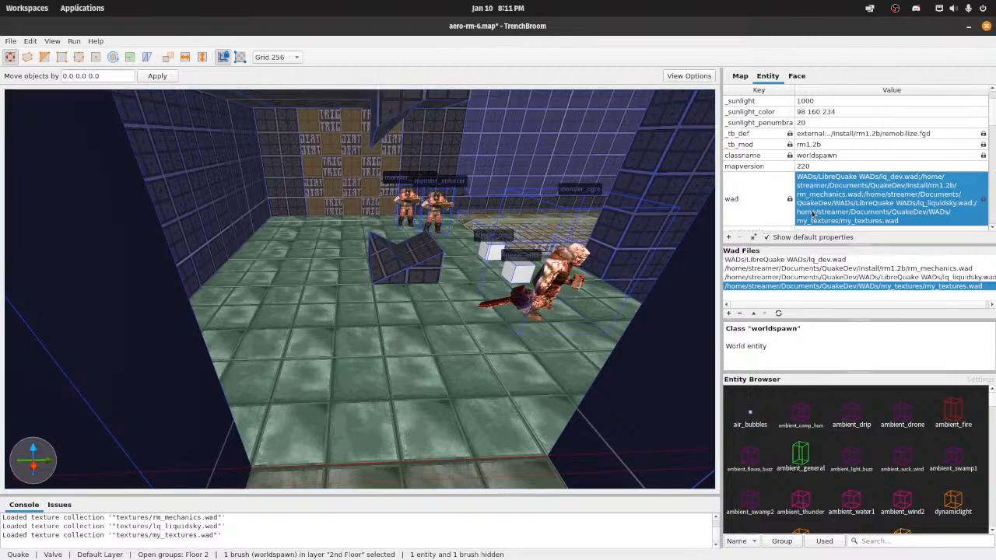
click(778, 314)
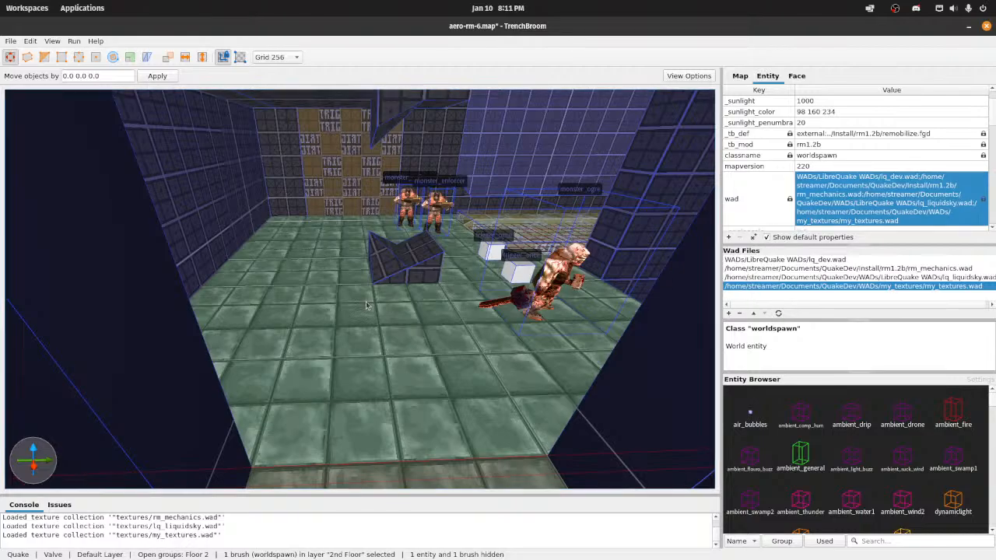
Step: Save aero-rm-6.map and compile it with the Compile w/ Lighting profile
mouse_move(367, 291)
right_down()
mouse_move(398, 320)
mouse_move(459, 290)
mouse_move(356, 263)
mouse_move(412, 291)
mouse_move(464, 287)
mouse_move(459, 293)
right_up()
key(ctrl+s)
scroll(342, 400, down, 5)
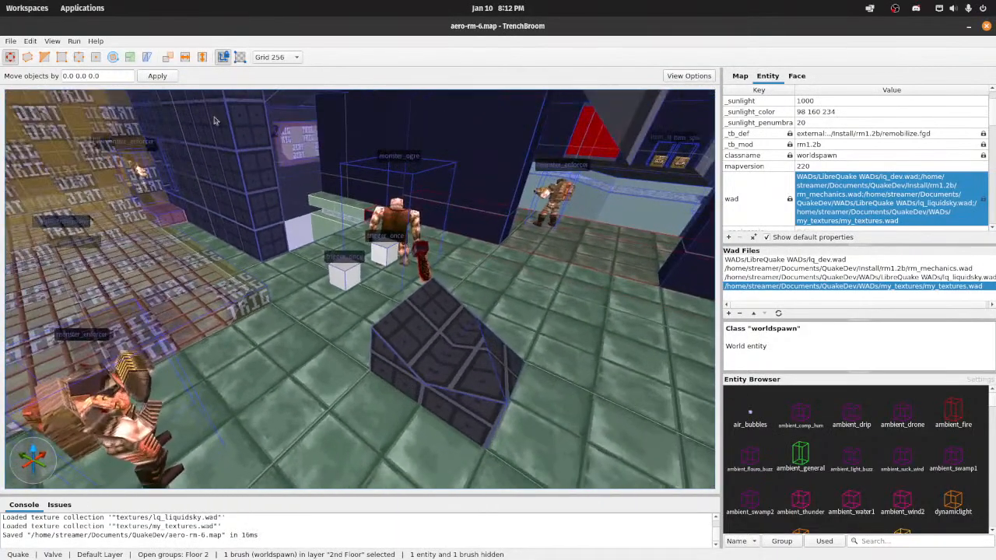
click(73, 42)
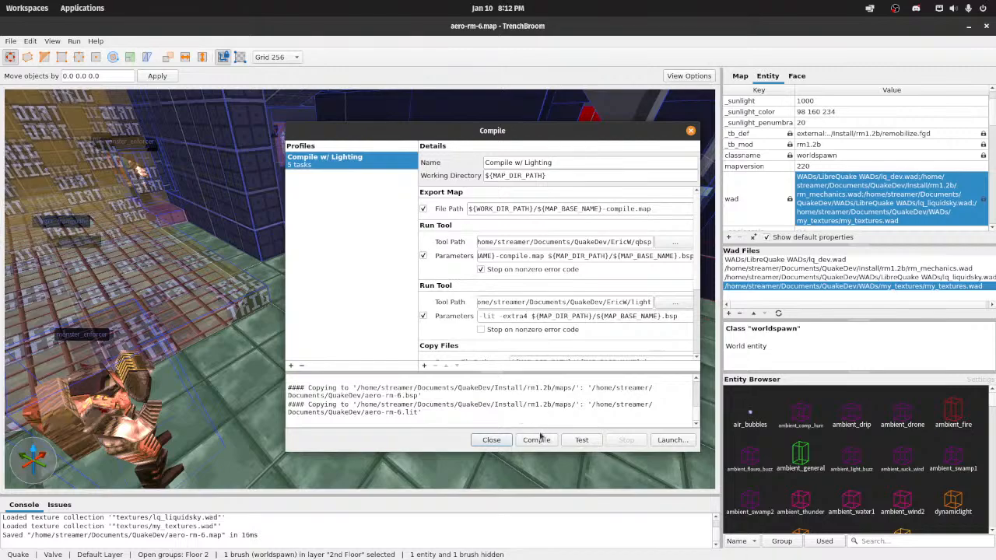
click(547, 440)
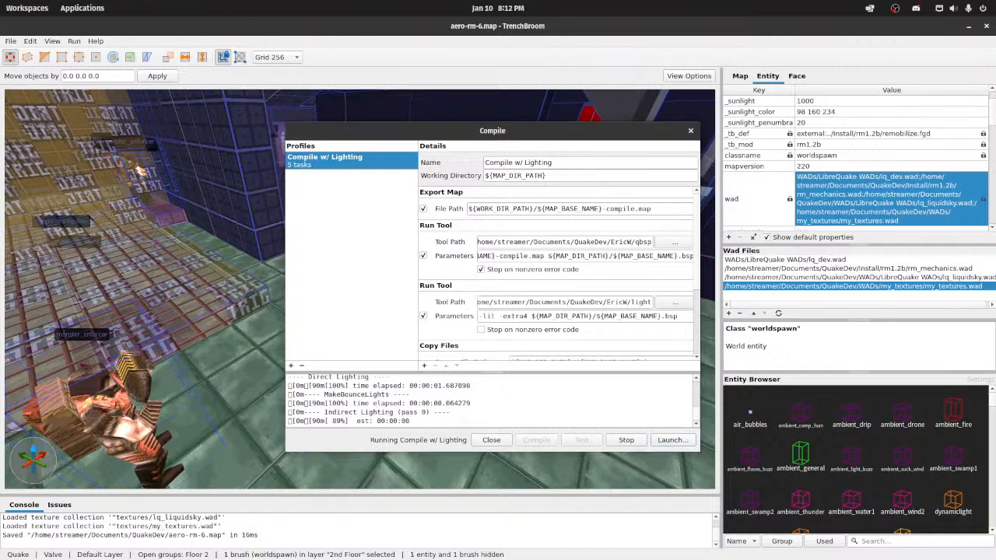
Step: Launch the Quakespasm-Spiked engine and load the aero-rm-6 map through the game console
click(672, 440)
click(609, 359)
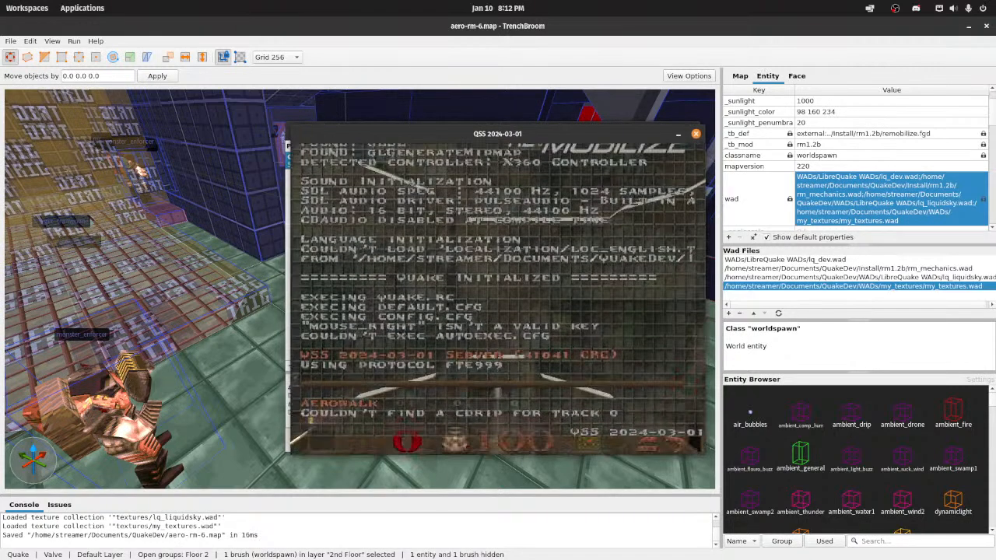
text(map aero-r)
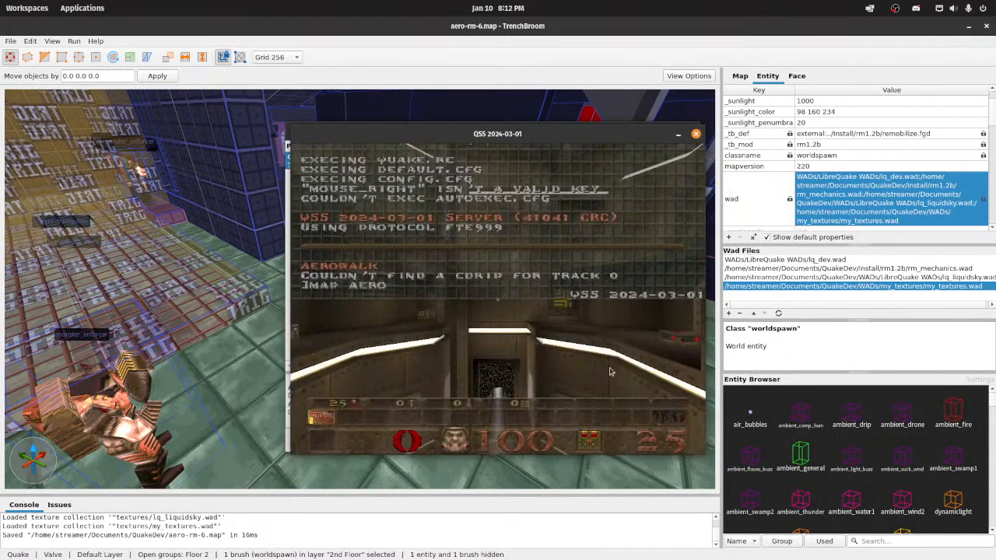
key(BackSpace)
key(BackSpace)
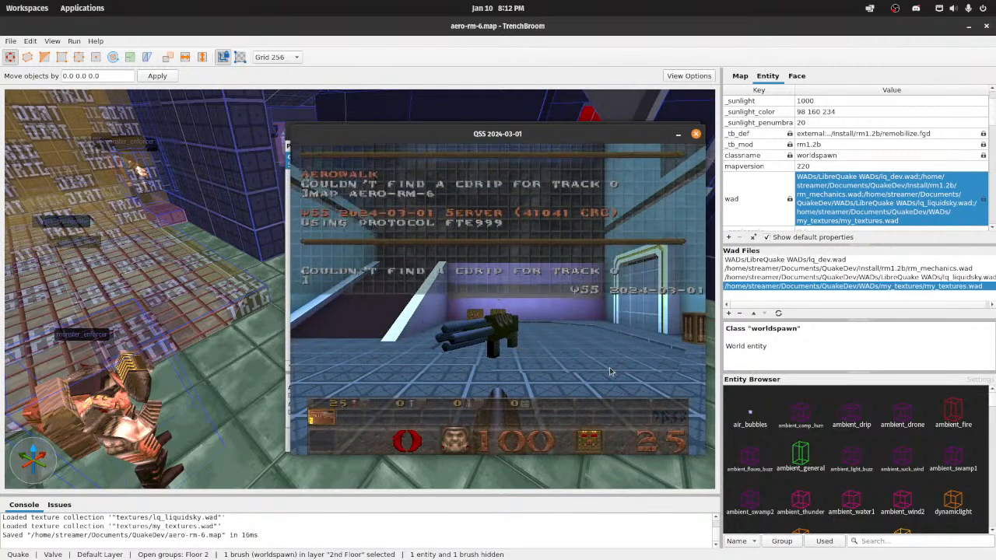
Step: Turn on noclip and fly through aero-rm-6 to examine the green brick floor of the upper room and its ledge
text(noclip)
key(Return)
key(grave)
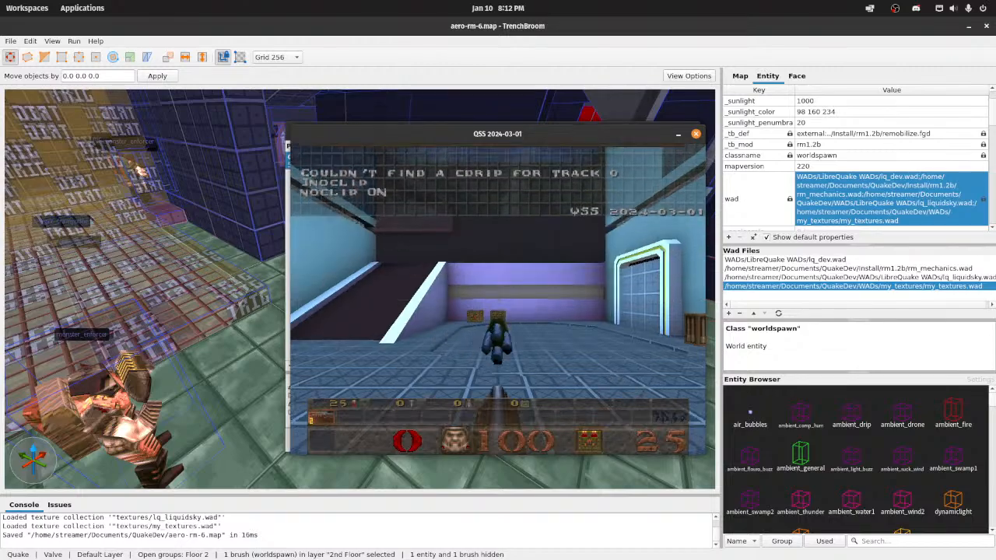
key(w)
key(w)
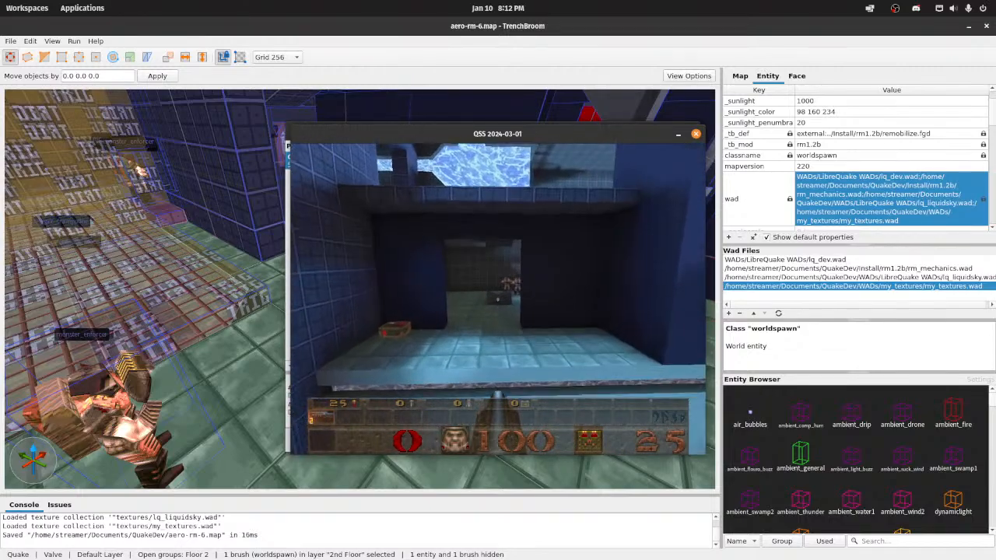
key(w)
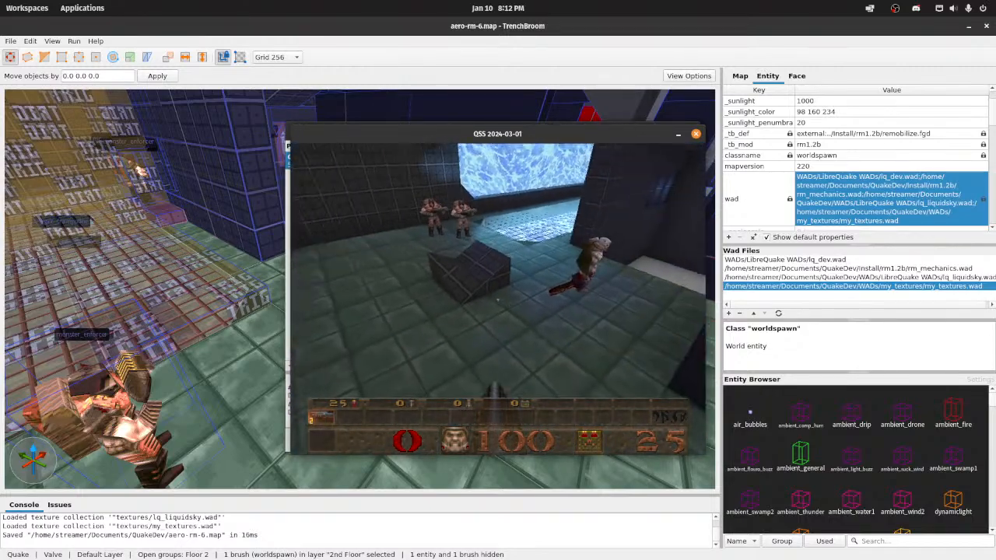
key(w)
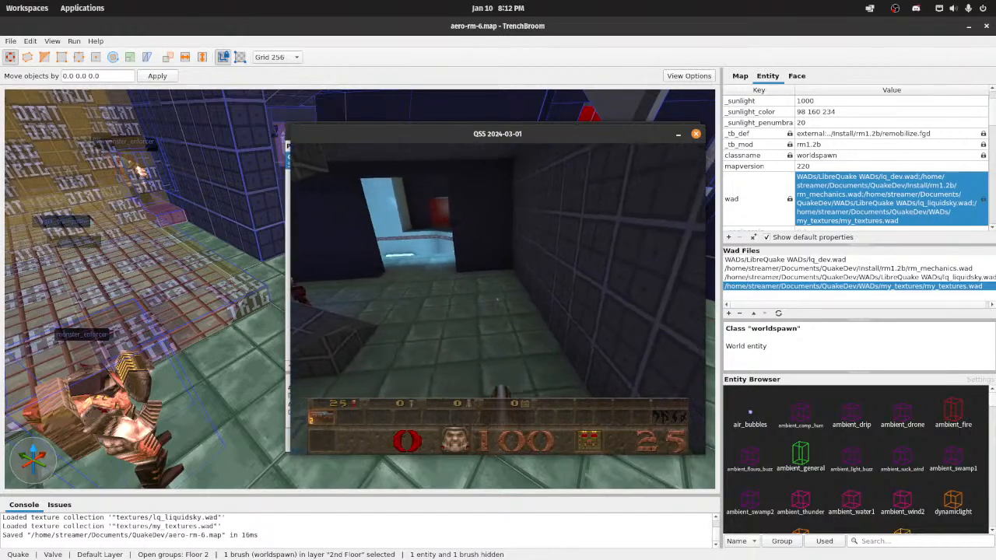
key(w)
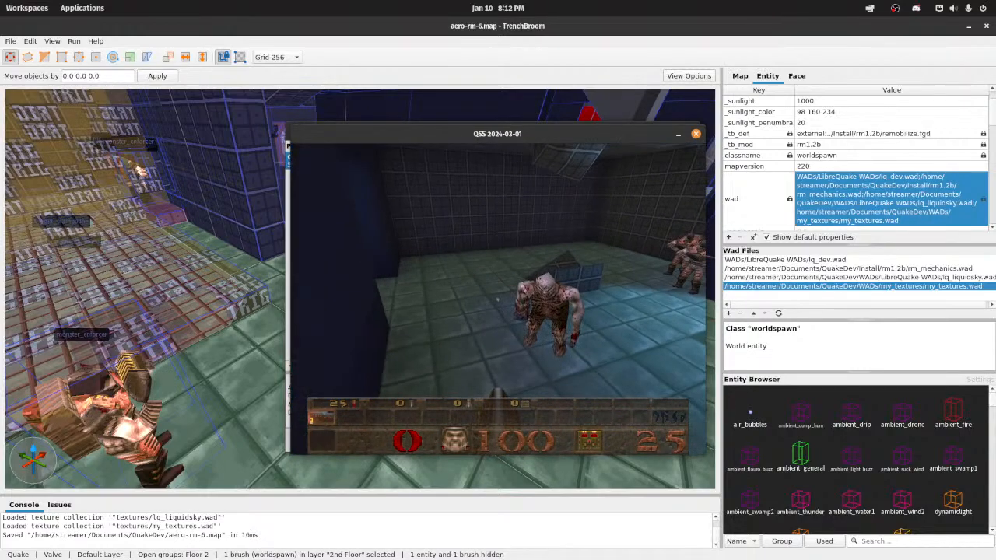
key(w)
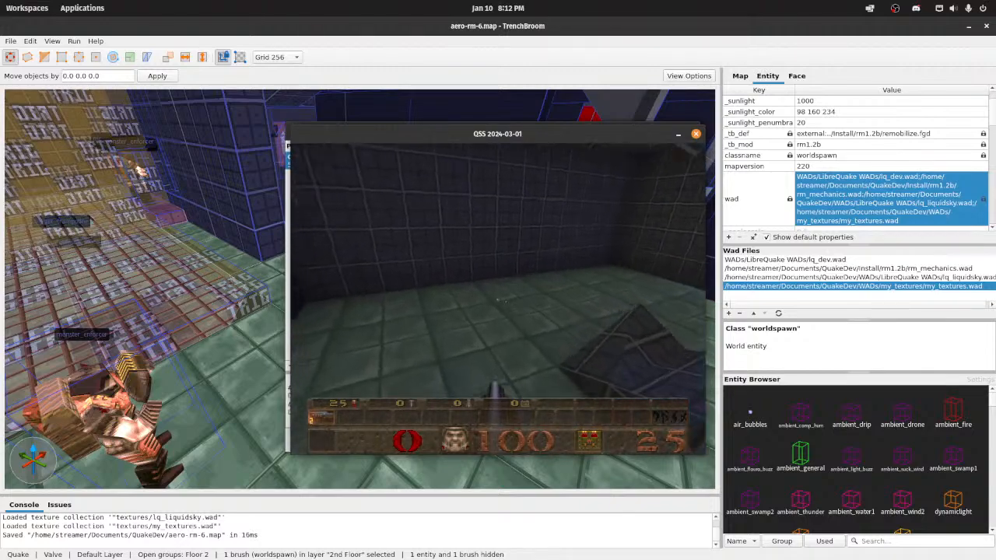
key(s)
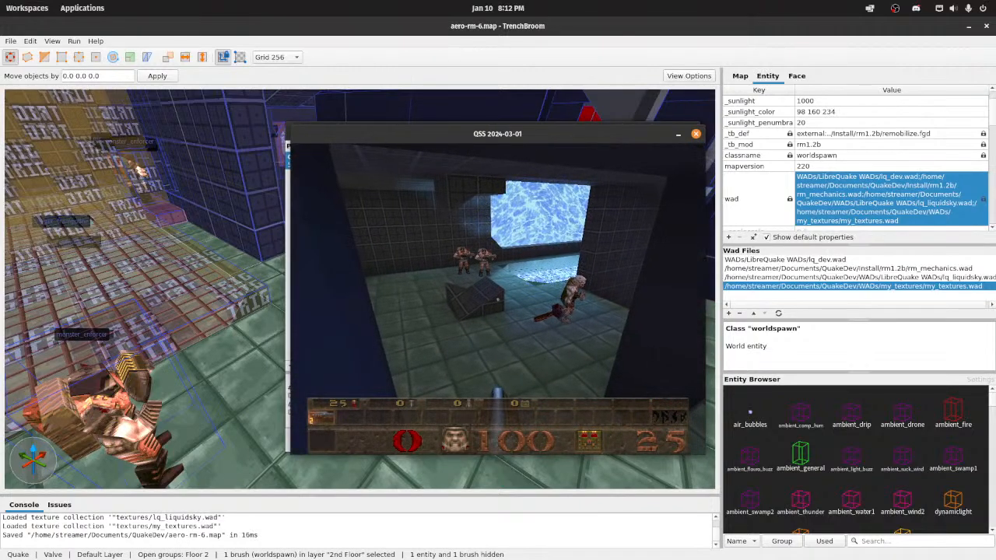
key(w)
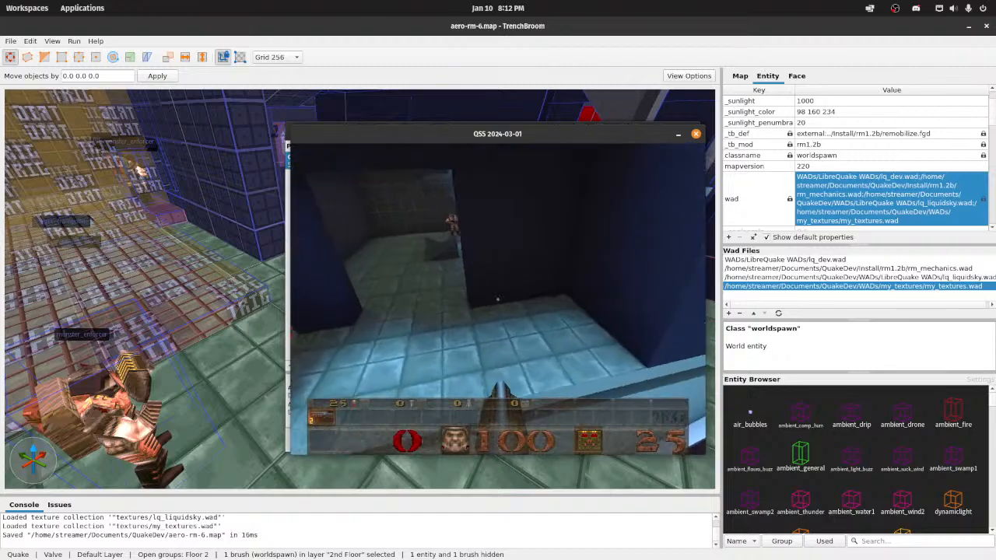
key(w)
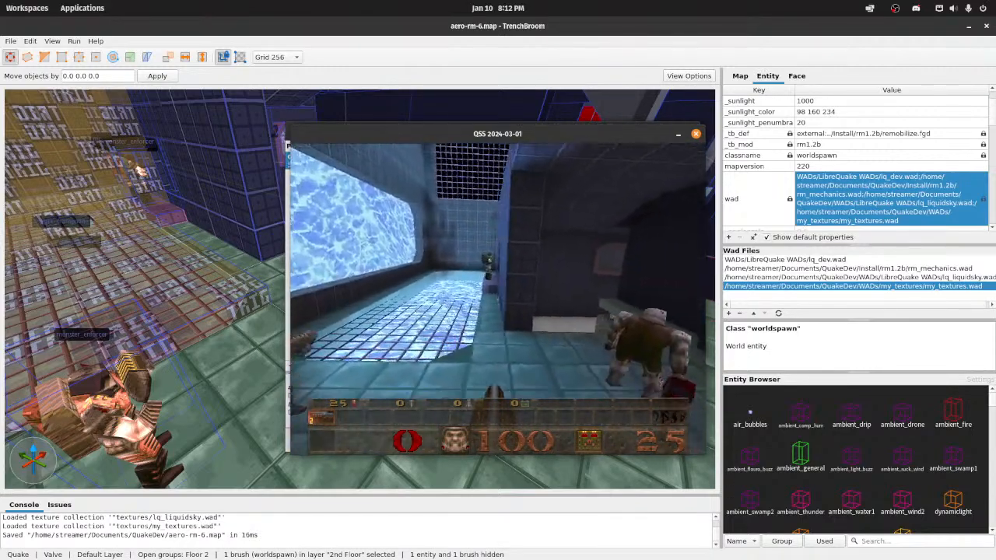
Step: Quit the game and close the Compile dialog to return to the map editor
key(Escape)
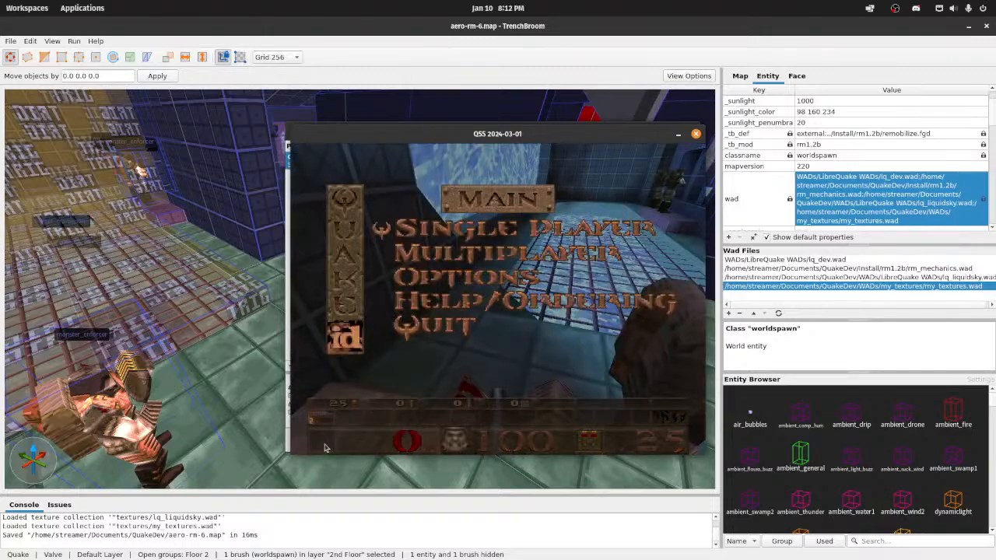
key(Up)
key(Return)
click(501, 442)
mouse_move(476, 346)
right_down()
mouse_move(413, 389)
mouse_move(373, 360)
mouse_move(405, 368)
mouse_move(394, 355)
right_up()
key(w)
key(s)
key(s)
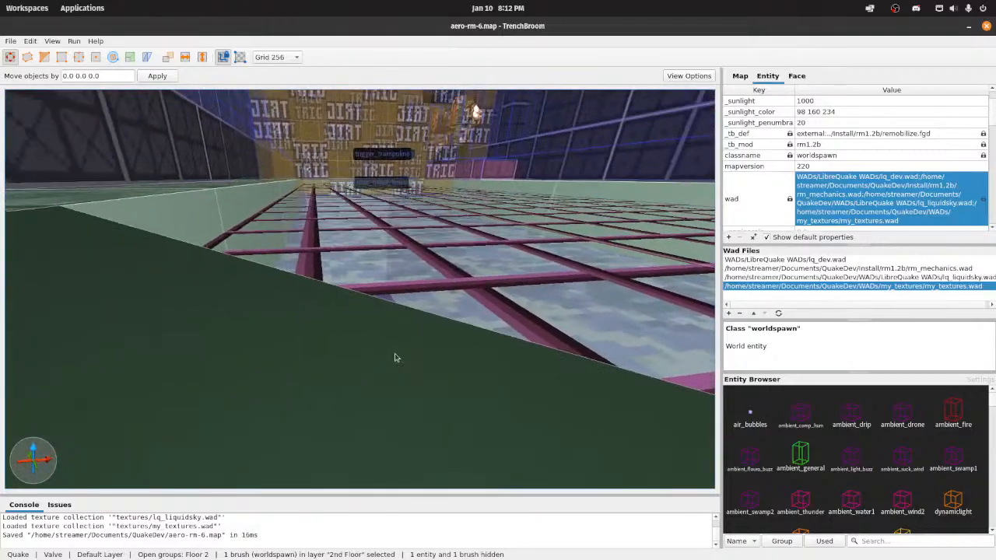
ctrl+click(361, 349)
mouse_move(368, 301)
right_down()
mouse_move(360, 260)
mouse_move(459, 312)
mouse_move(600, 278)
mouse_move(404, 340)
mouse_move(365, 311)
right_up()
key(w)
ctrl+click(364, 310)
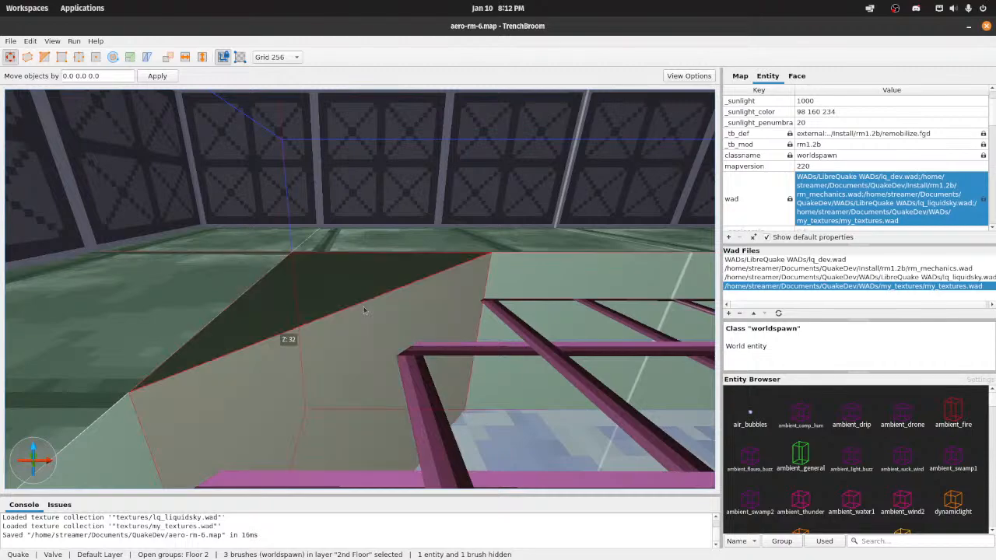
double_click(342, 296)
click(338, 297)
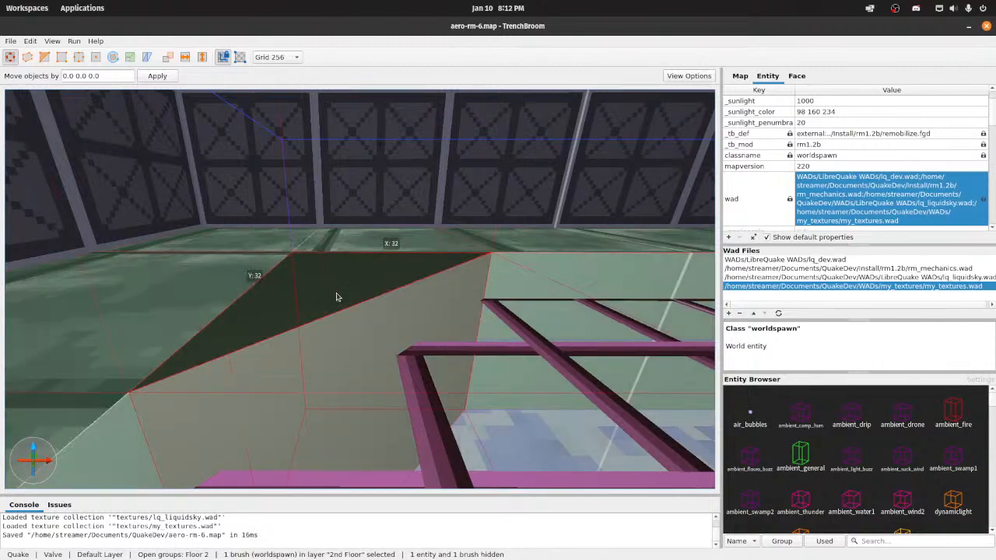
Step: Apply the emerald_brick texture to the four dark triangular corner faces around the floor grate opening
shift+click(338, 297)
right_drag(338, 297, 467, 295)
ctrl+shift+click(385, 291)
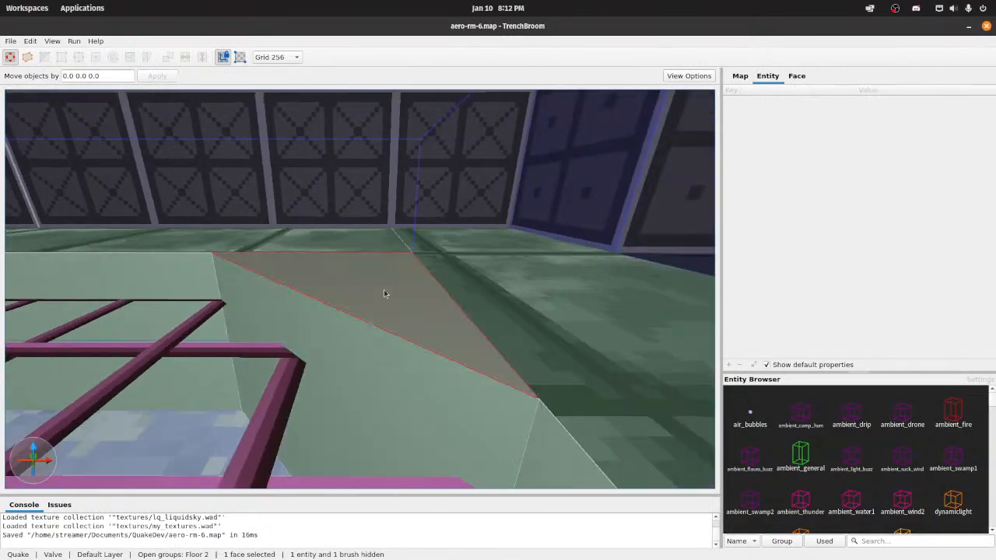
right_drag(384, 291, 528, 301)
scroll(581, 278, down, 5)
scroll(528, 301, up, 5)
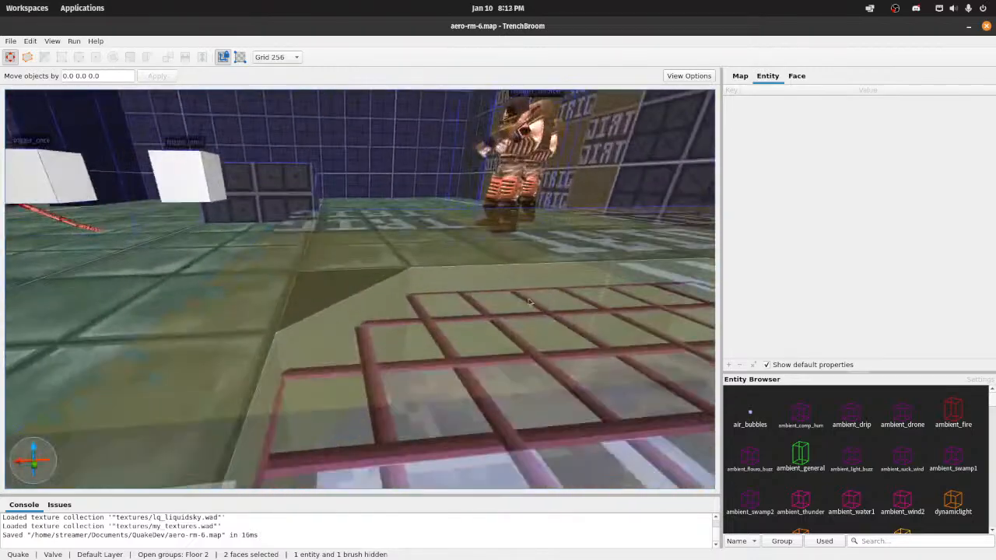
scroll(401, 301, up, 3)
ctrl+shift+click(320, 300)
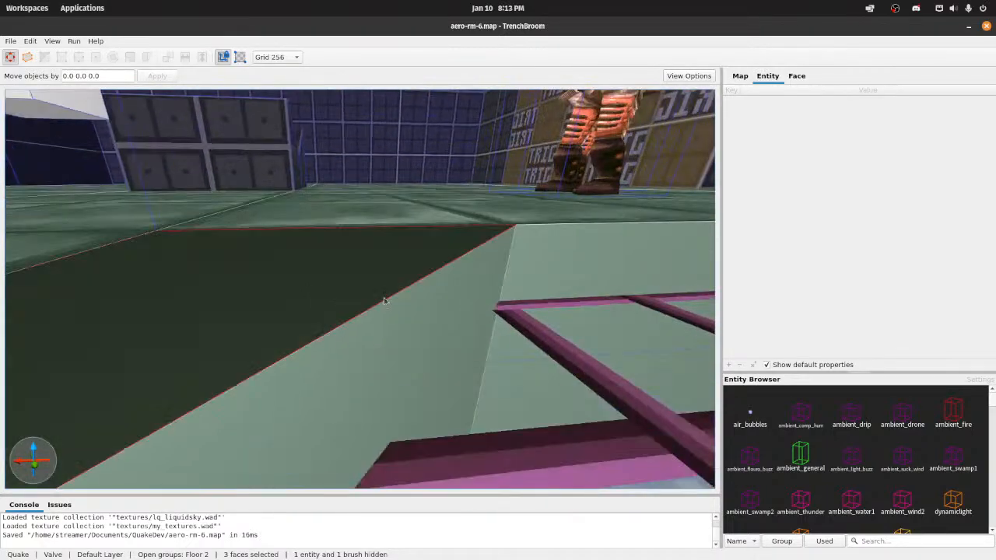
right_drag(384, 297, 204, 325)
scroll(446, 305, up, 5)
scroll(446, 305, down, 5)
scroll(286, 309, up, 5)
ctrl+shift+click(289, 317)
scroll(450, 290, down, 5)
right_drag(450, 291, 398, 314)
click(800, 75)
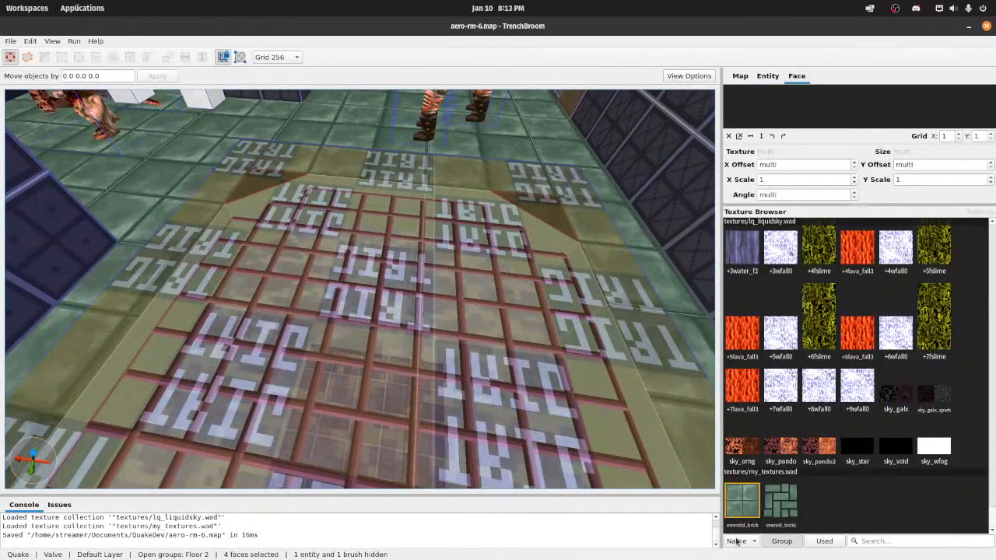
click(741, 501)
Step: Save aero-rm-6.map and compile it with the Compile w/ Lighting profile
scroll(585, 361, down, 5)
key(ctrl+s)
scroll(584, 362, down, 5)
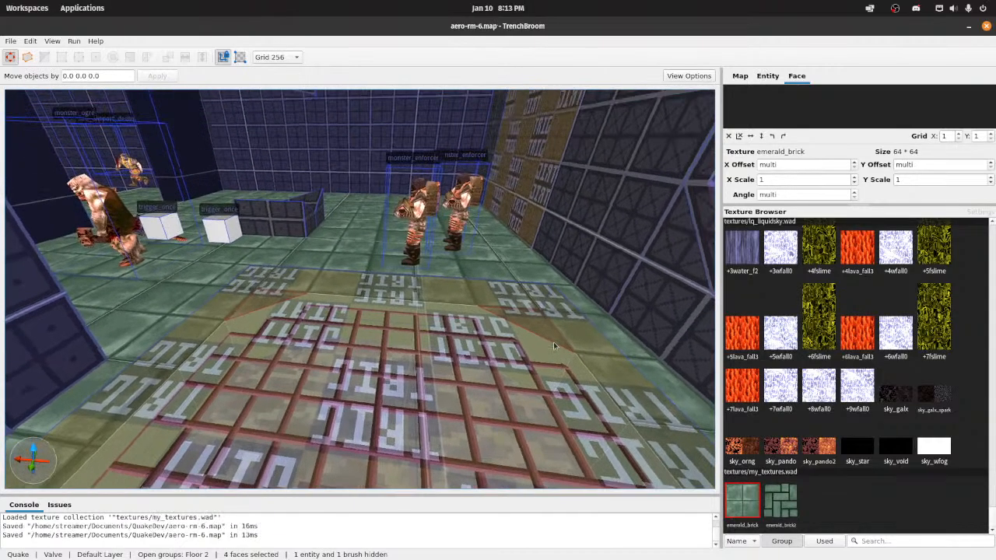
right_drag(399, 243, 334, 195)
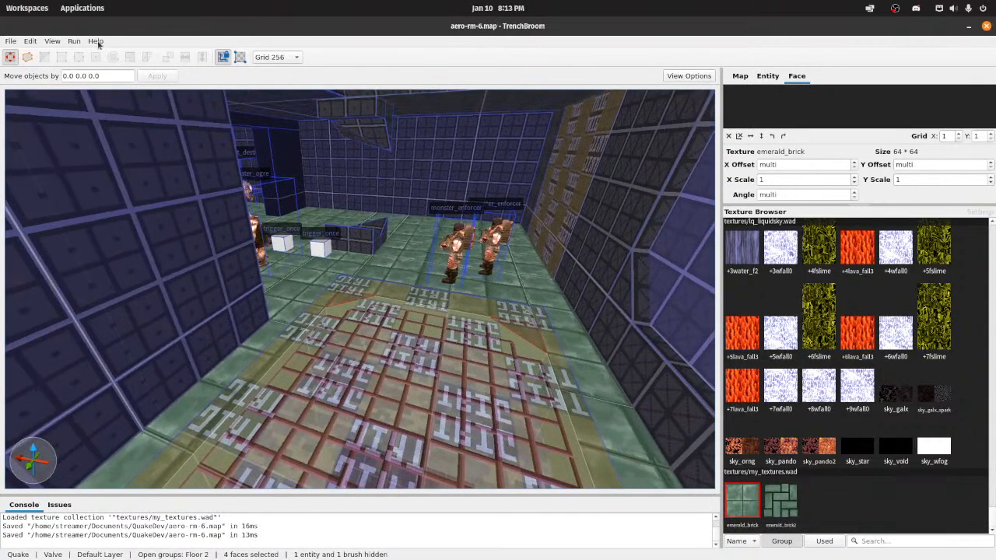
click(75, 42)
click(83, 55)
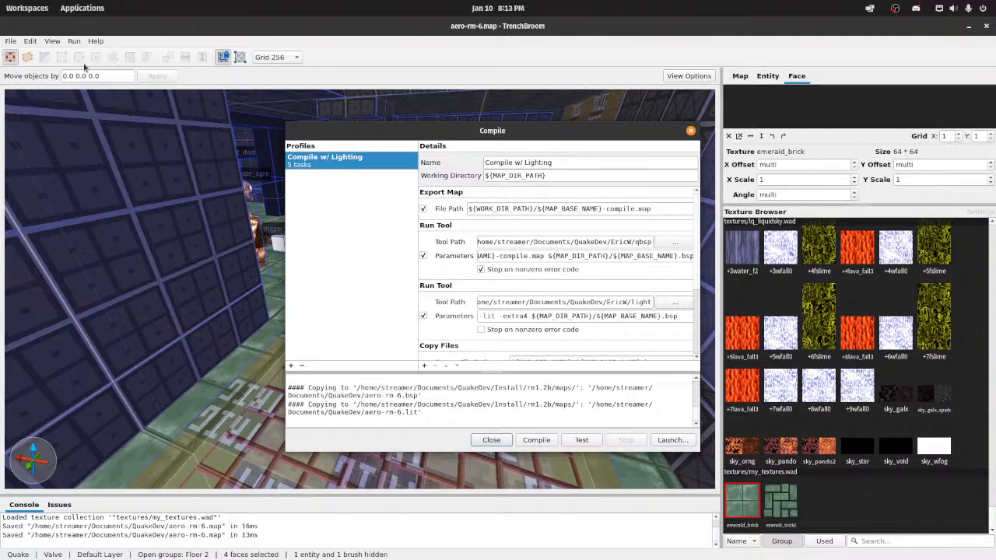
click(547, 441)
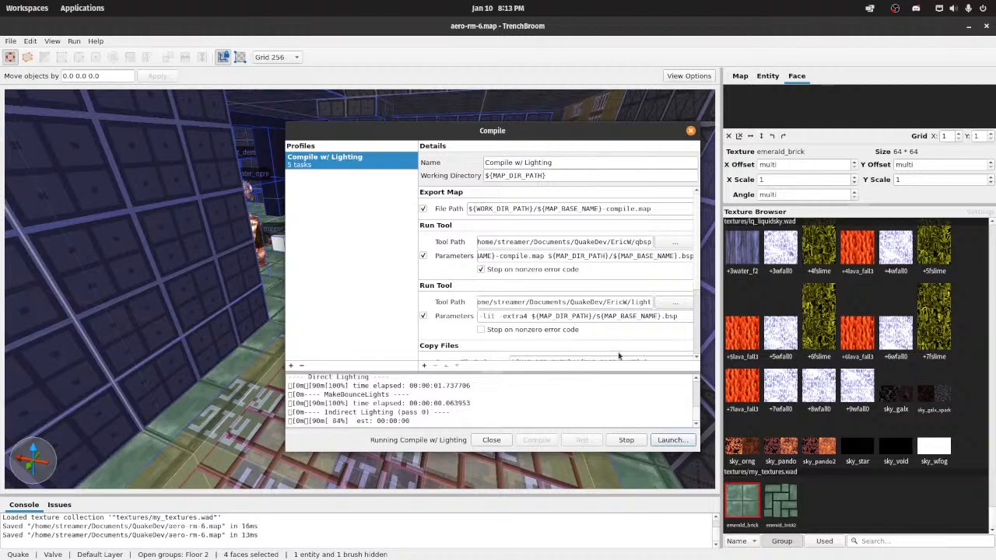
Step: Launch Quakespasm-Spiked again and load the recompiled aero-rm-6 map from the console
click(671, 440)
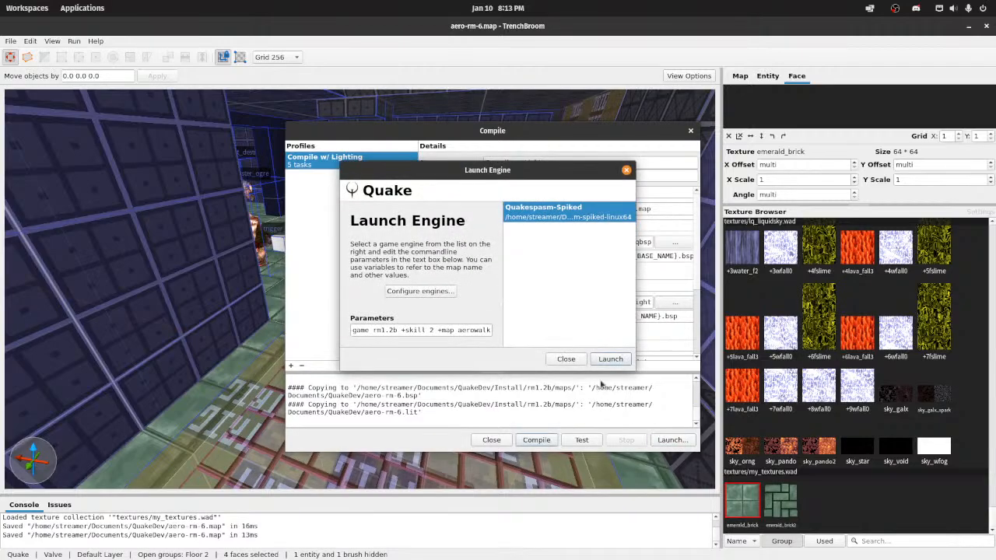
click(612, 358)
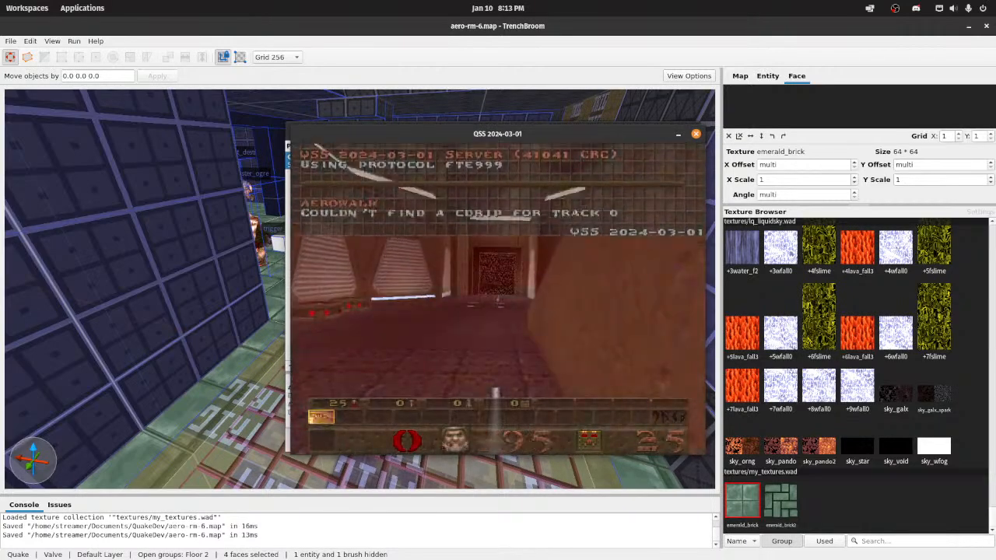
key(grave)
text(map a)
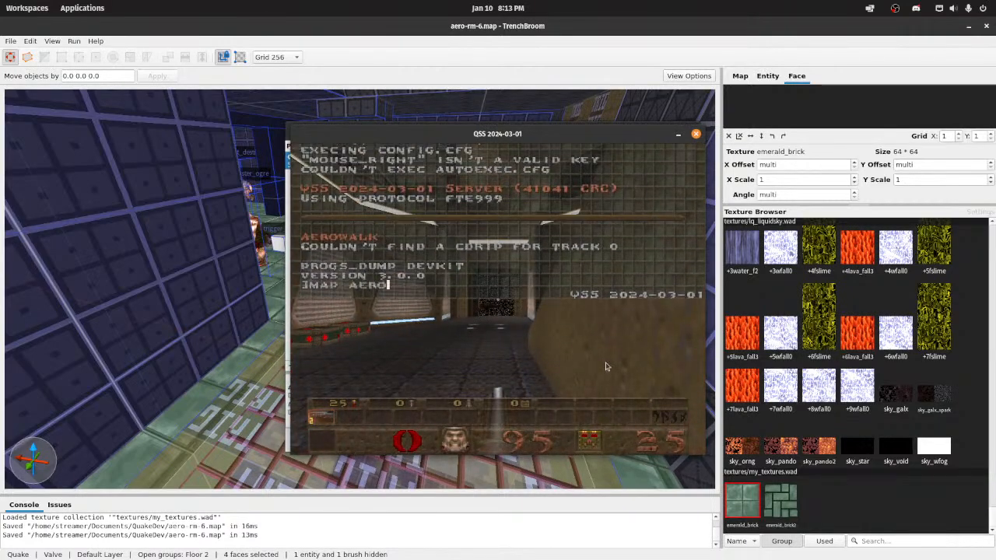
text(ero-rm-6)
key(Return)
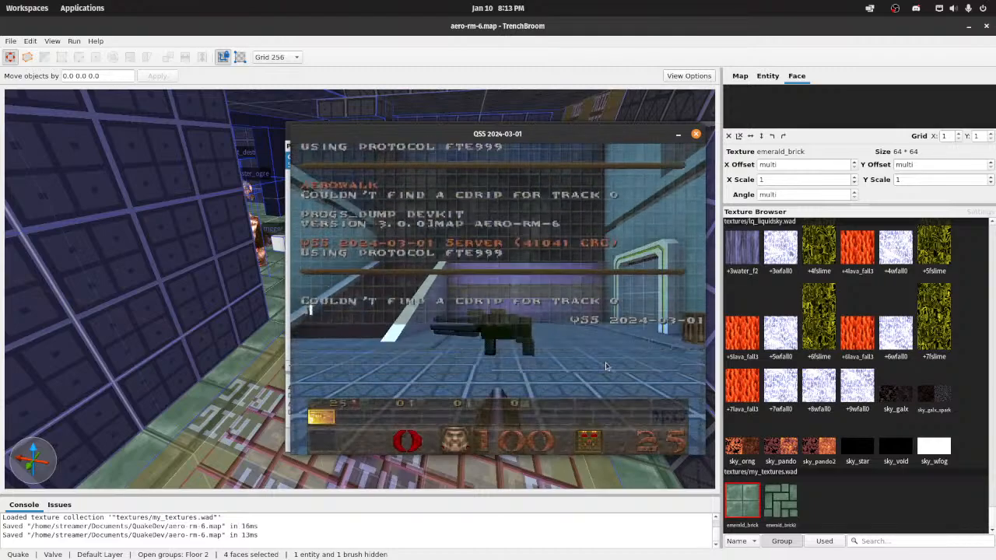
Step: Walk from the start room past the tiled lower area up to the emerald_brick floor by the grate in the game
key(w)
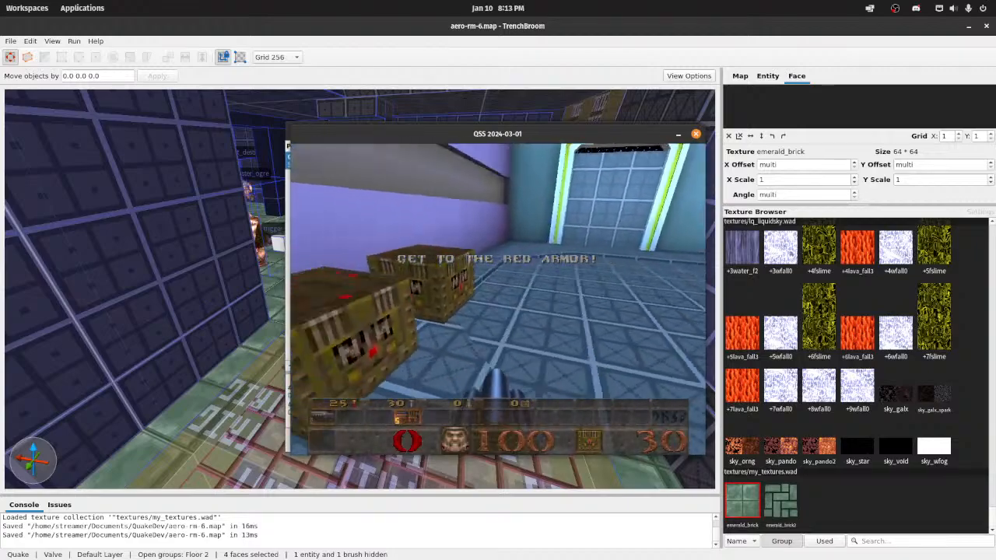
key(w)
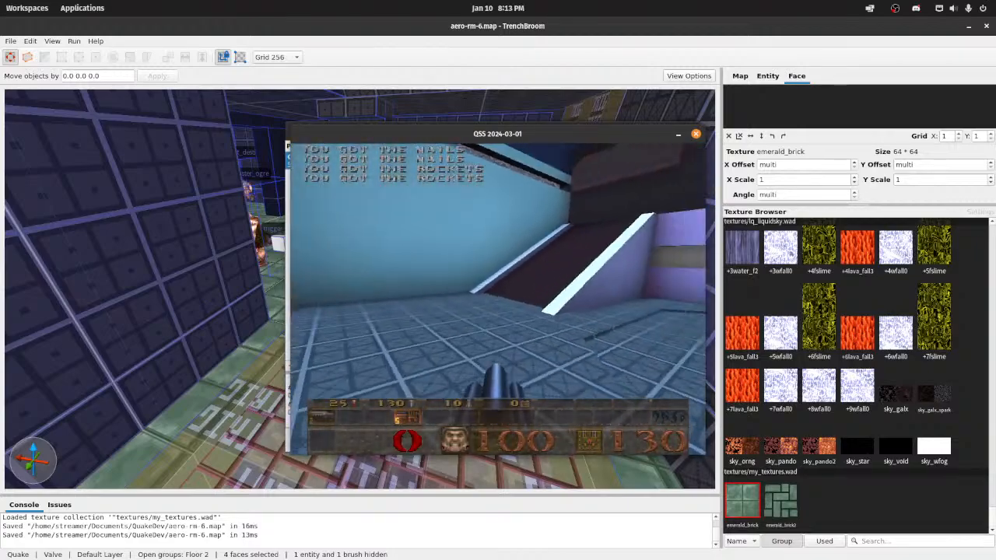
key(w)
key(w)
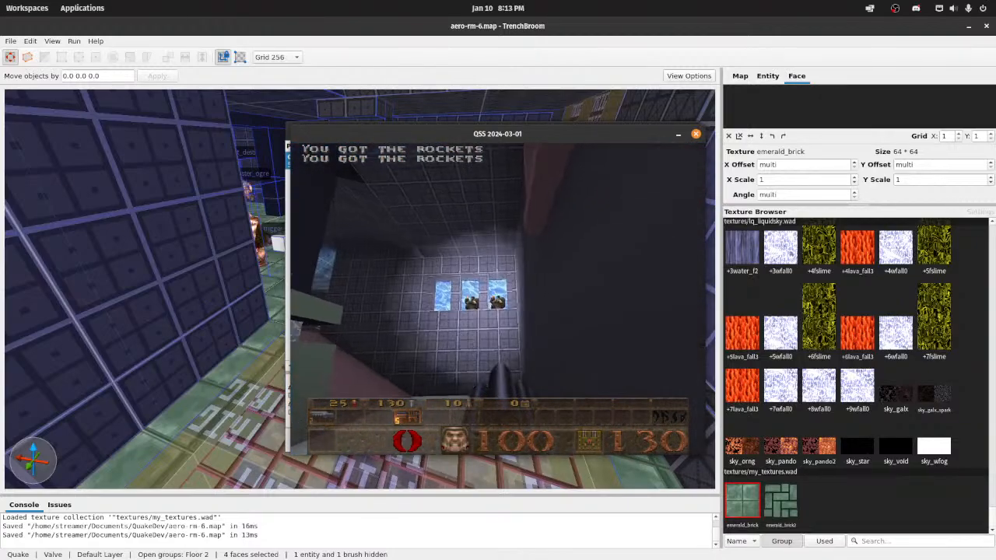
key(w)
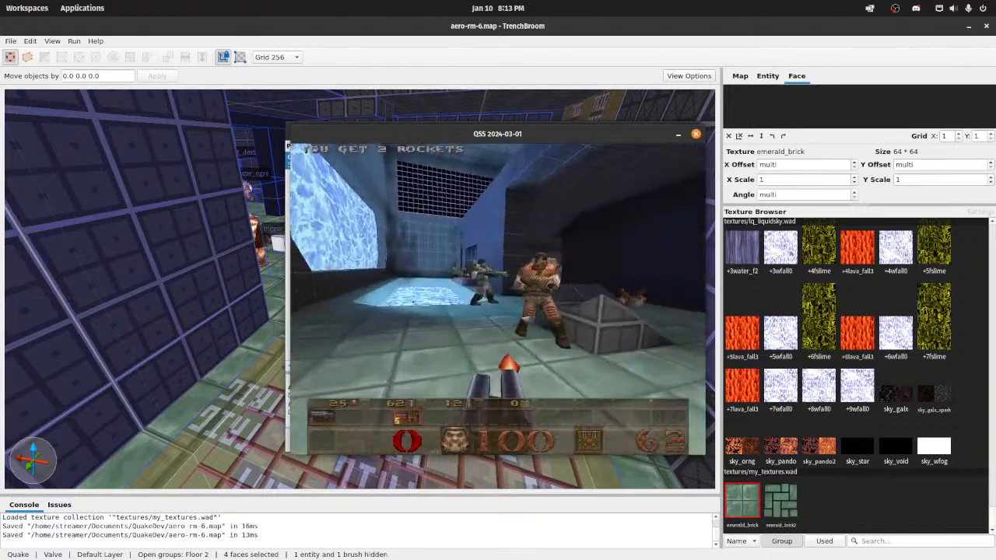
Step: Fight off the enemies around the floor grate and in the adjoining dark rooms while playtesting the level
click(498, 298)
key(d)
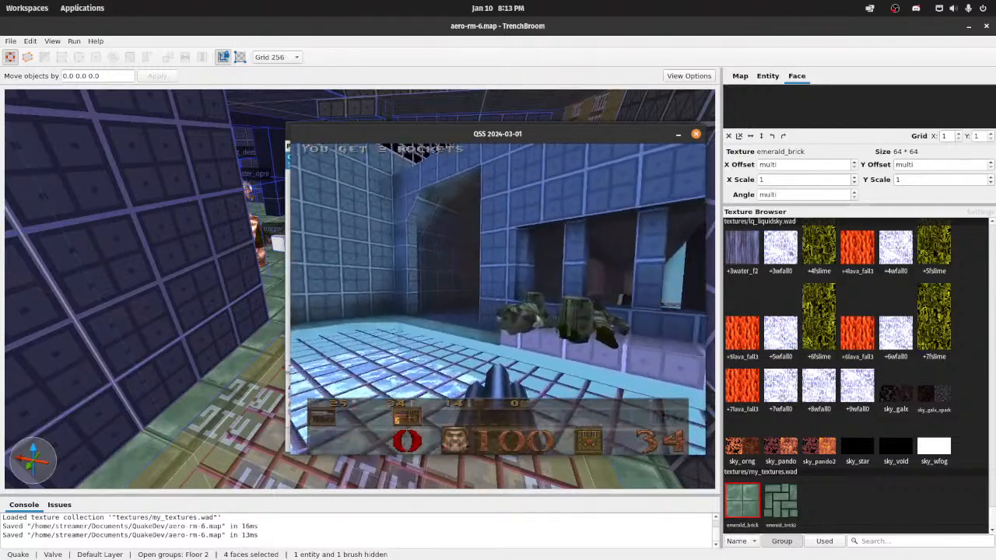
key(w)
click(498, 299)
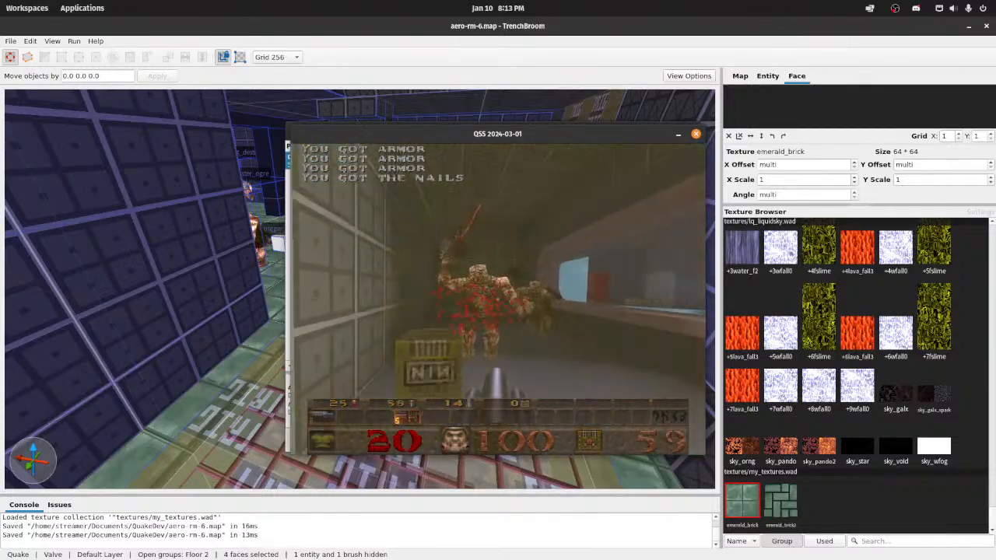
click(498, 299)
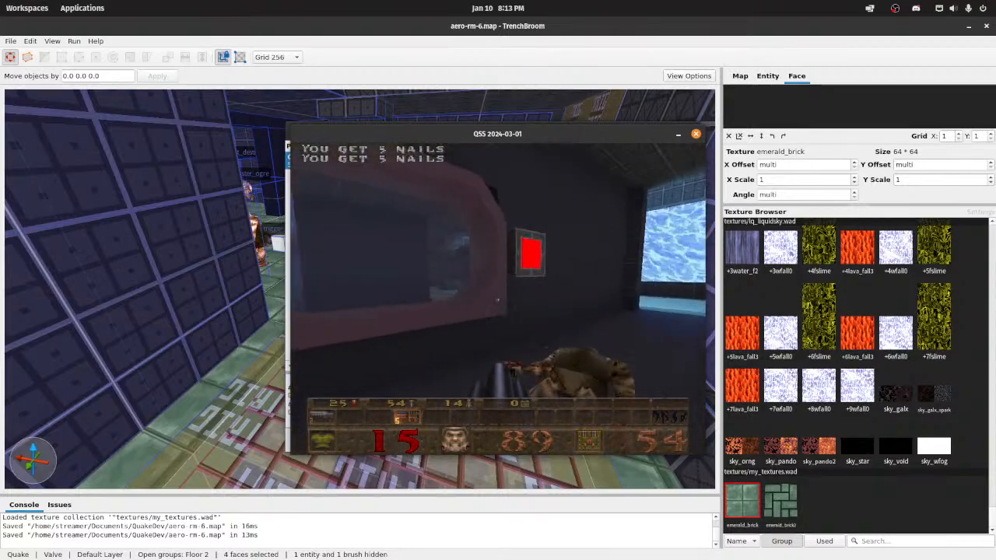
key(w)
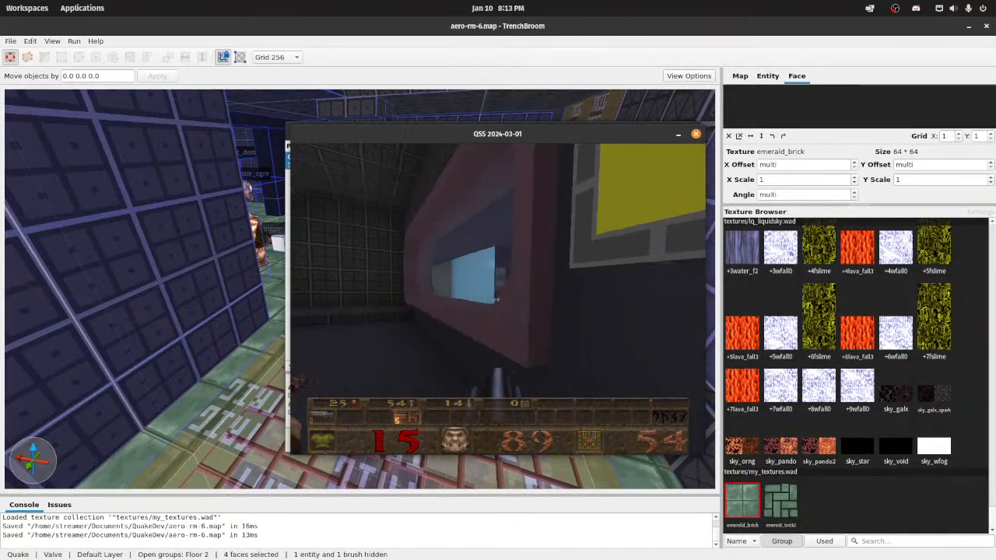
click(498, 298)
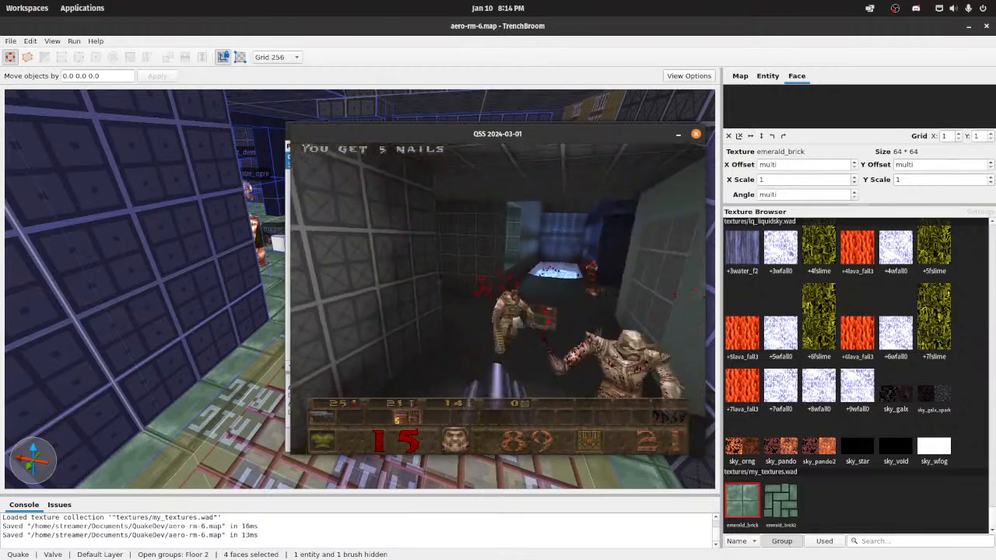
click(498, 299)
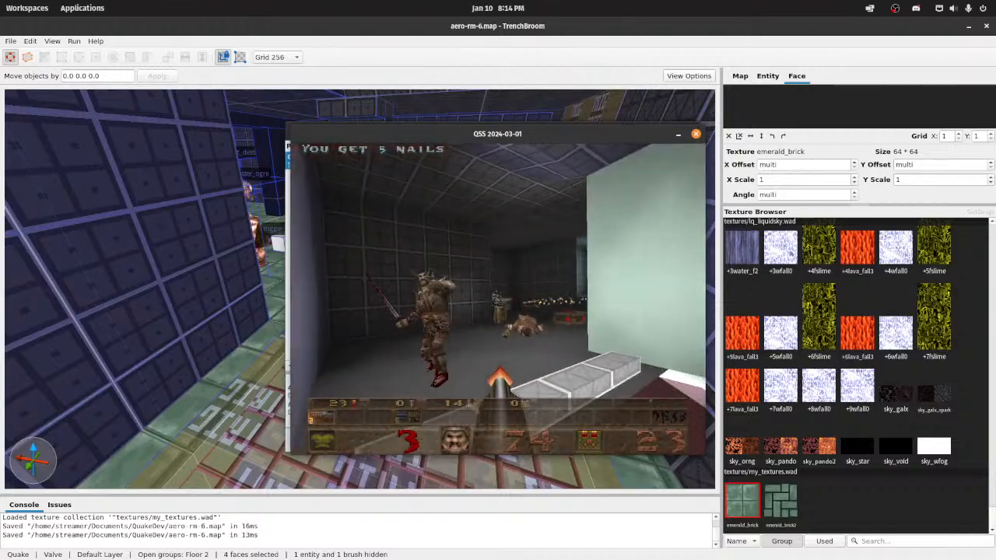
click(498, 299)
key(w)
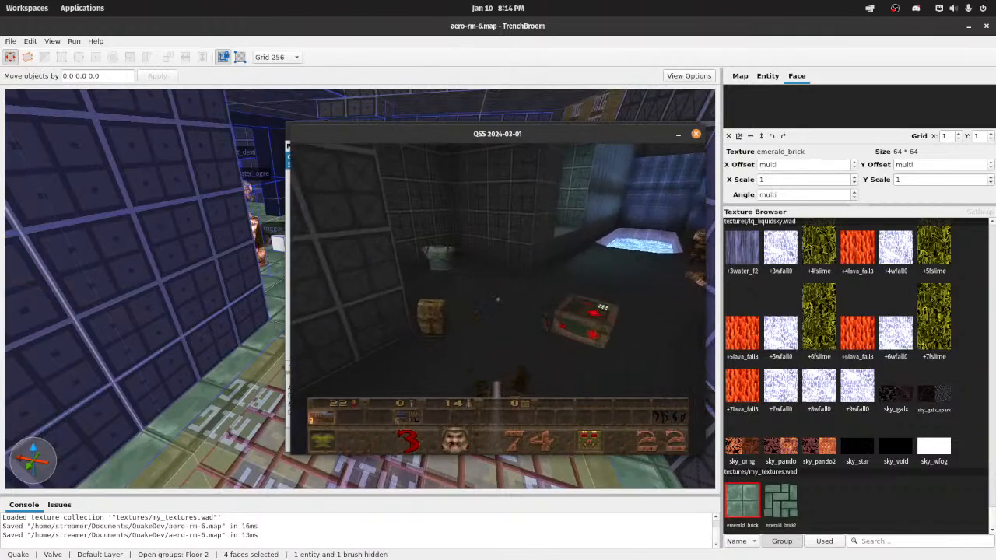
click(498, 298)
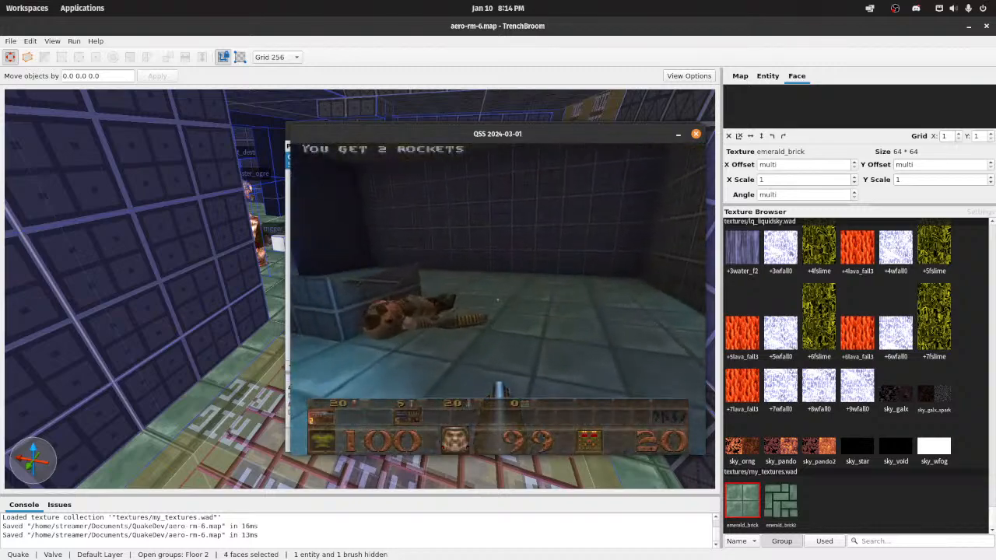
Step: Continue the playtest through the lower rooms, collecting nails, the Quad Damage, the silver key and rockets
key(w)
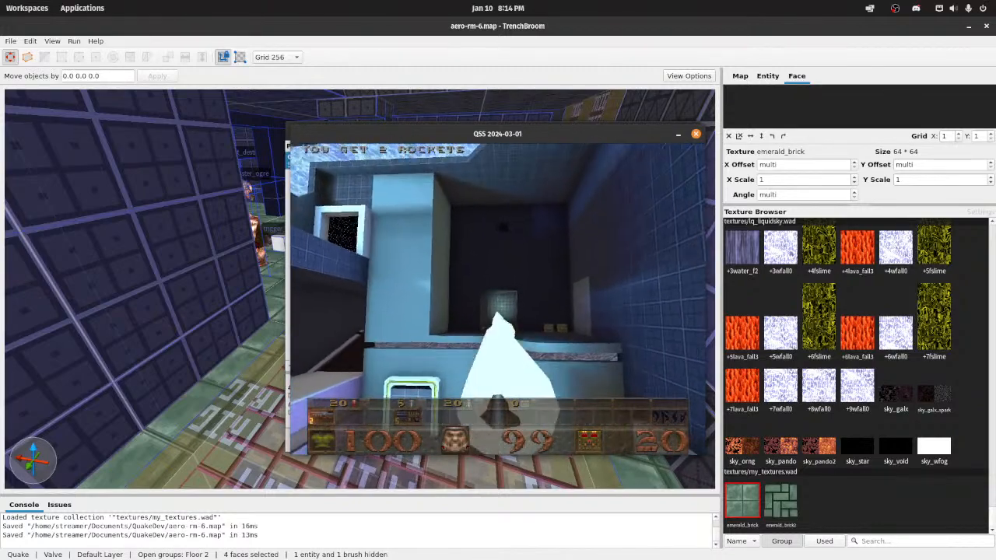
key(w)
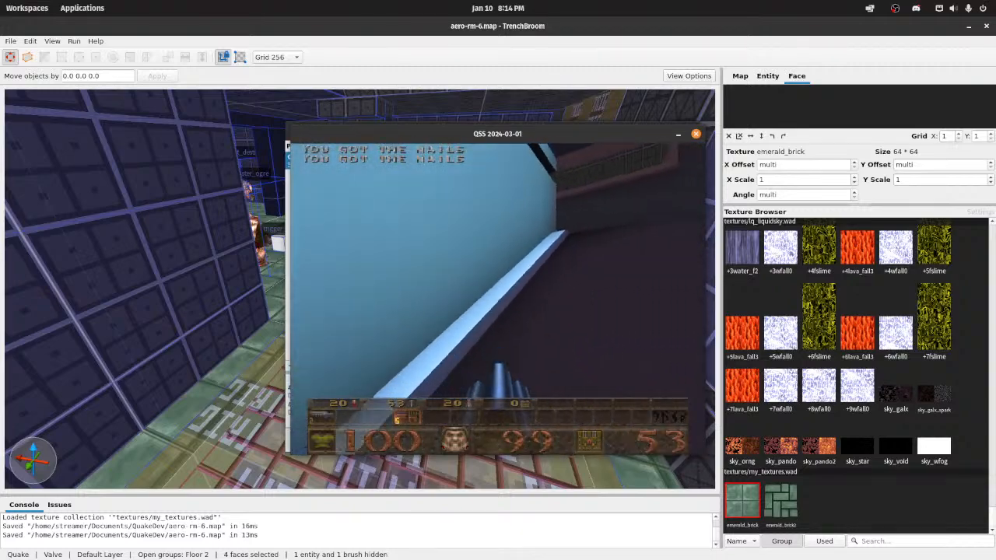
key(w)
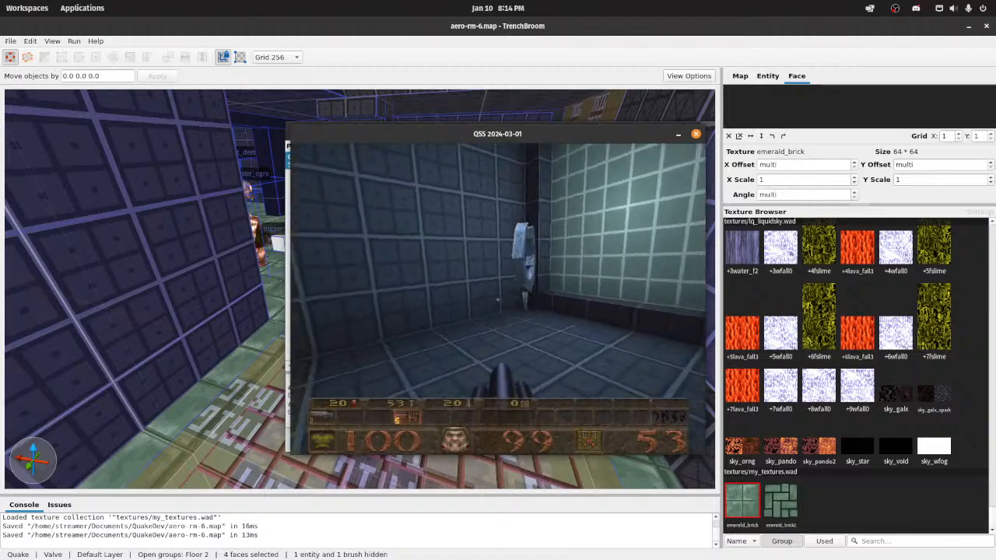
key(w)
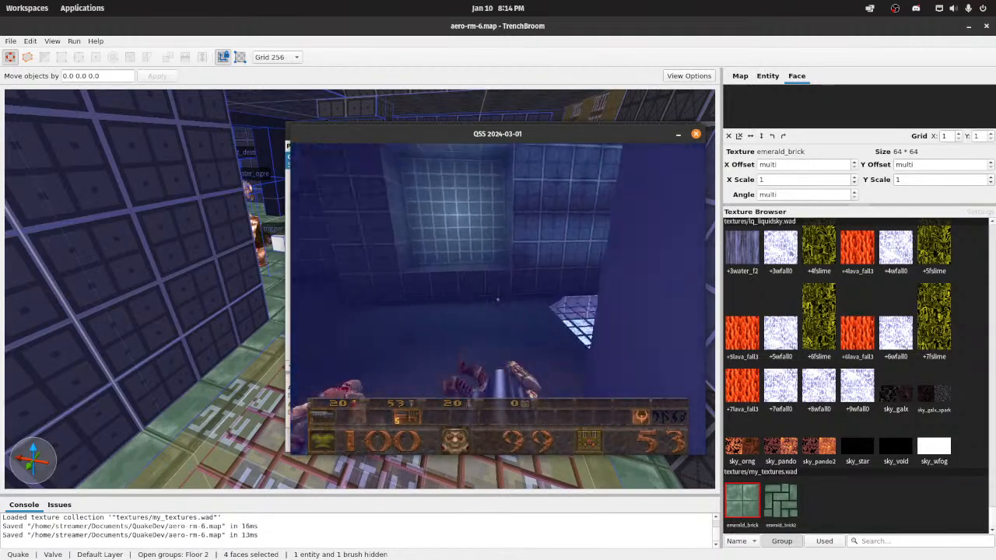
key(w)
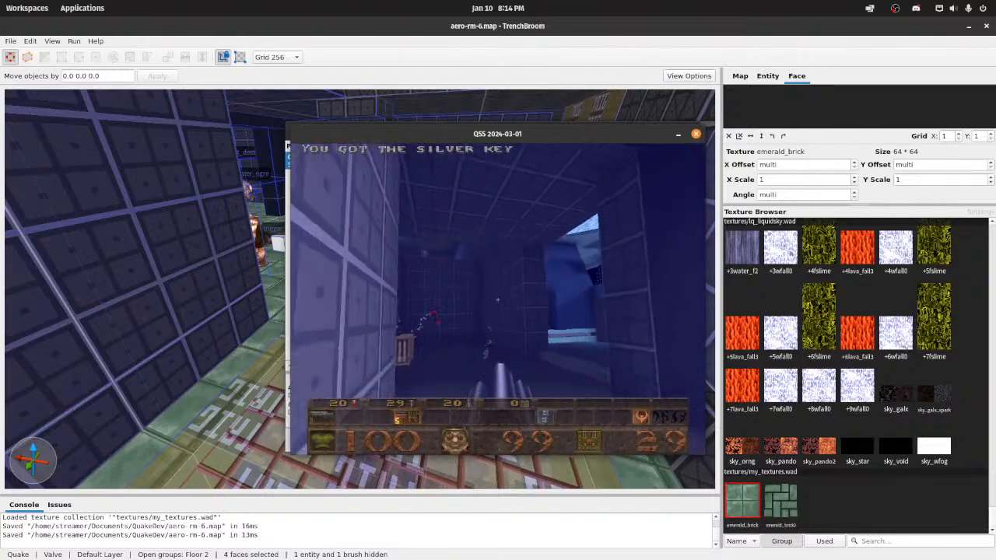
key(w)
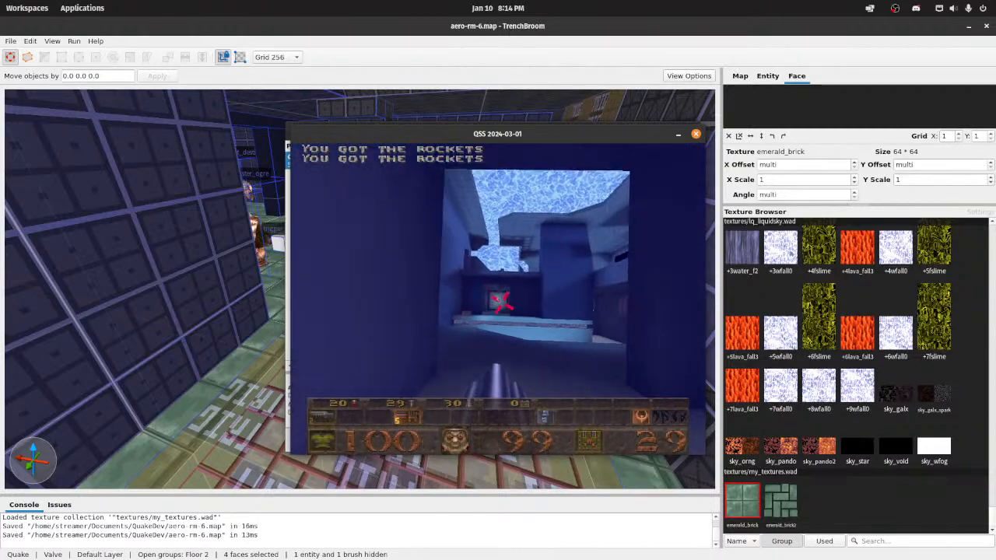
Step: Tour the level's walkways, ramps and side corridors to examine how the floor textures and lighting look in game
key(w)
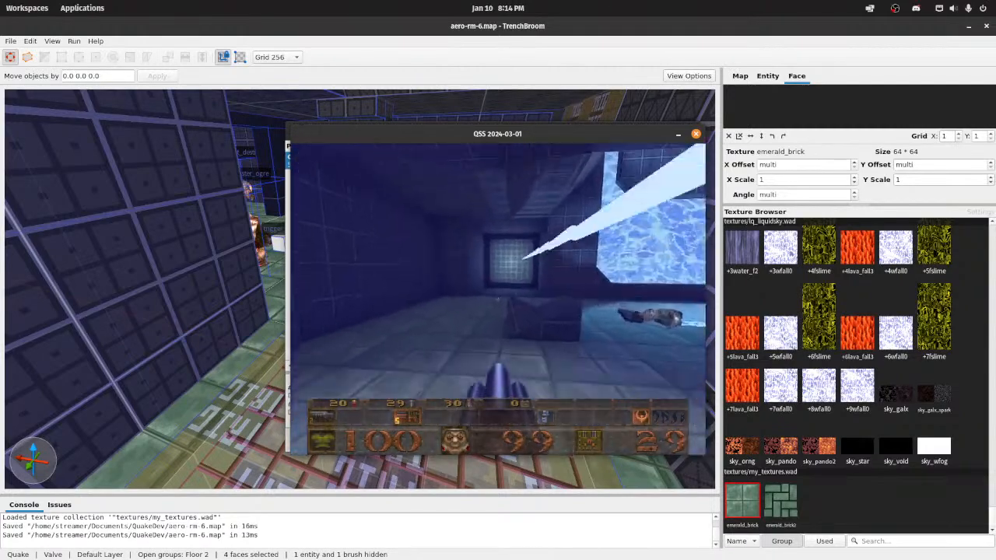
key(w)
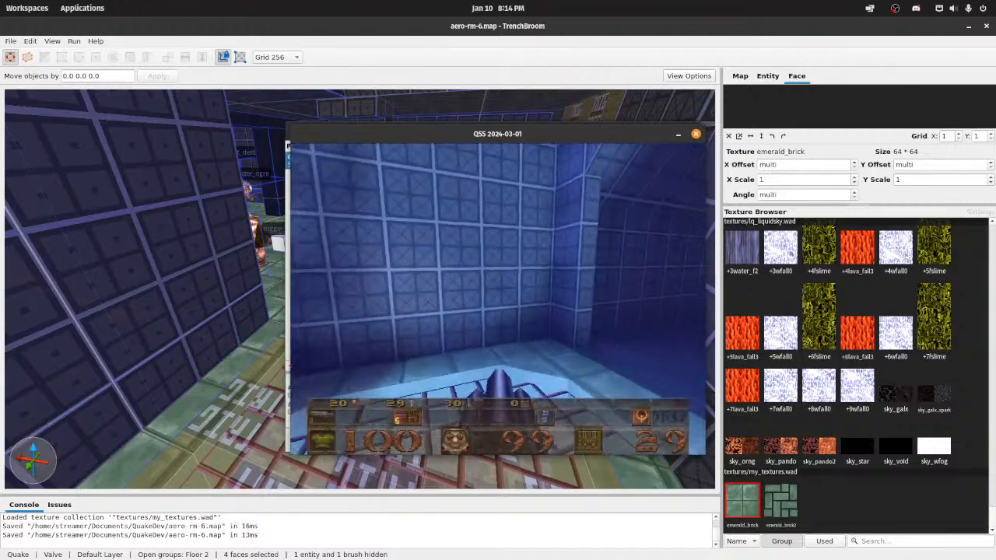
key(w)
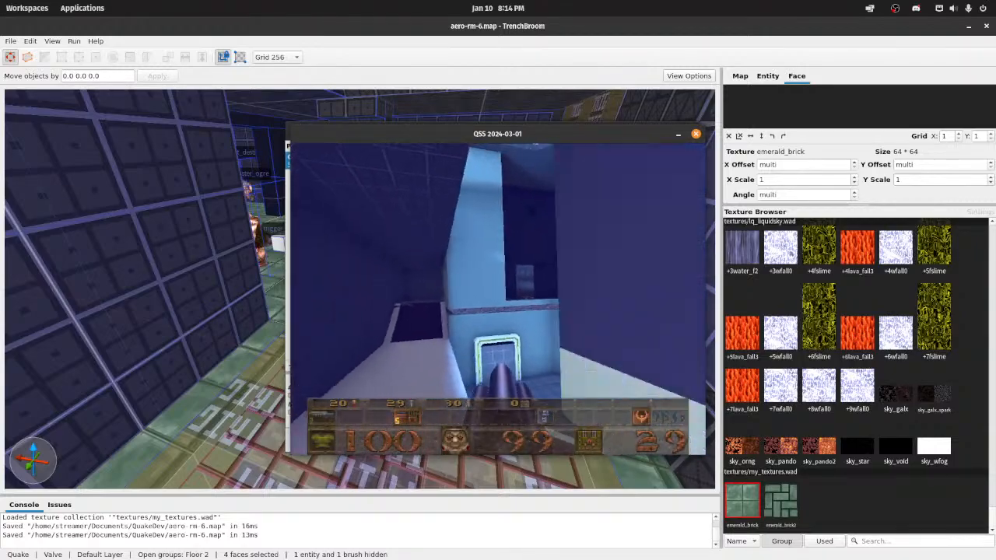
key(w)
key(w)
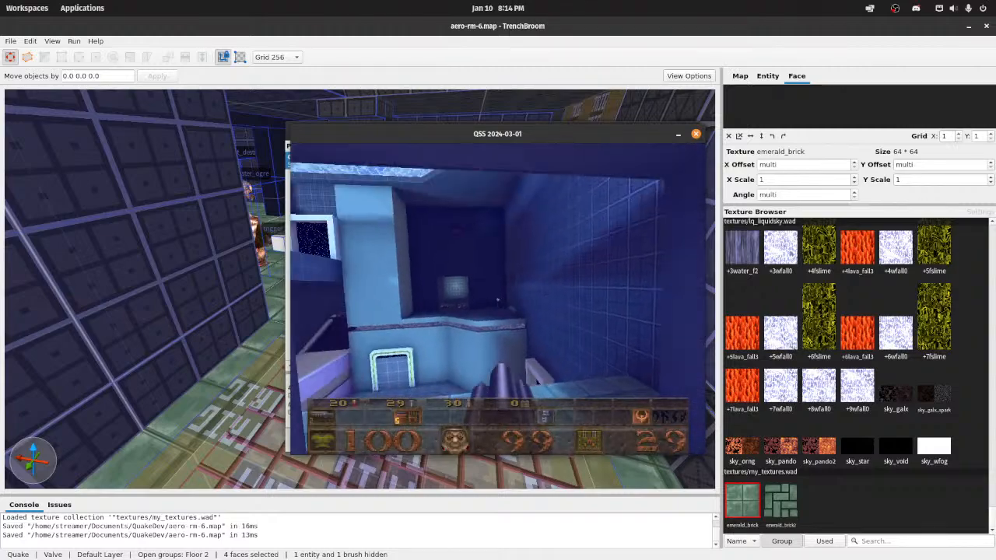
key(w)
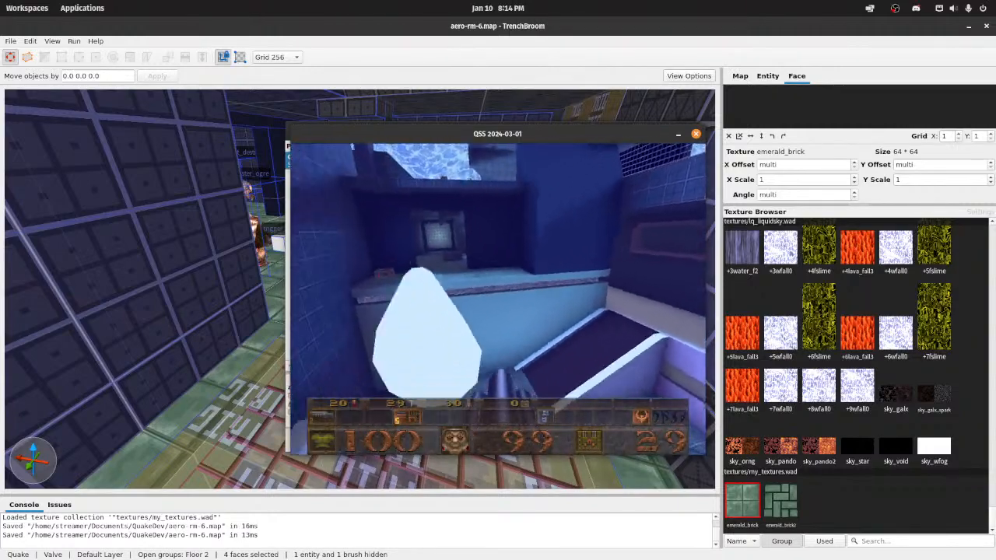
key(Escape)
key(Escape)
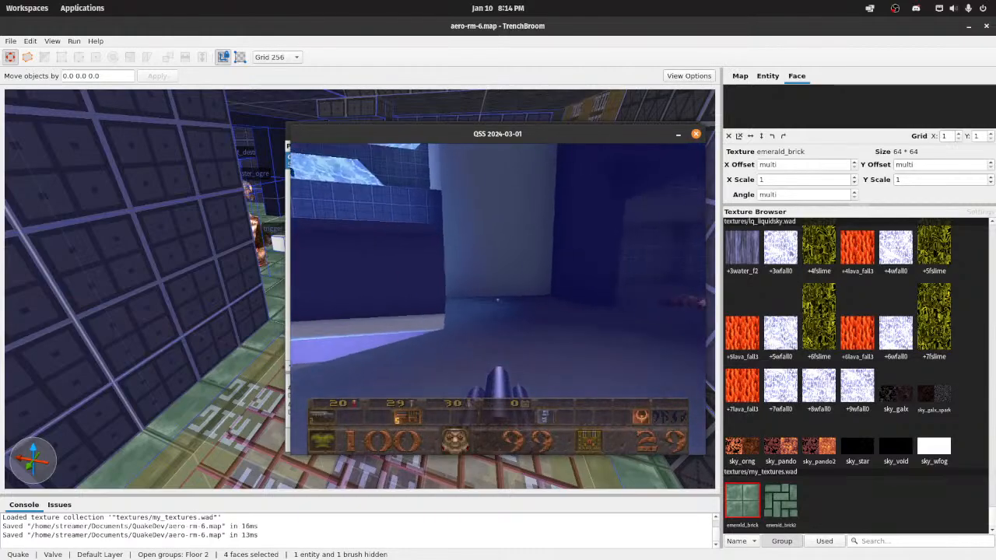
key(w)
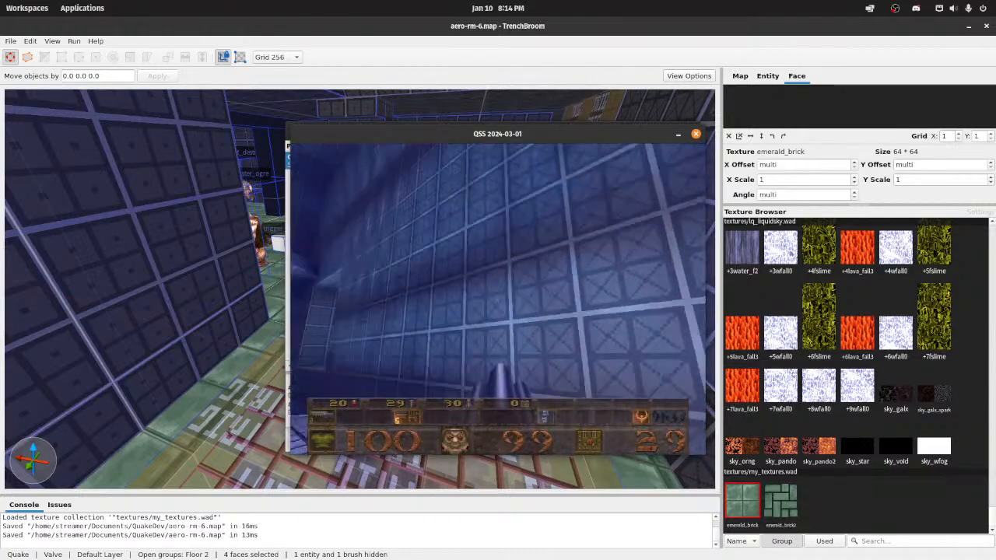
key(w)
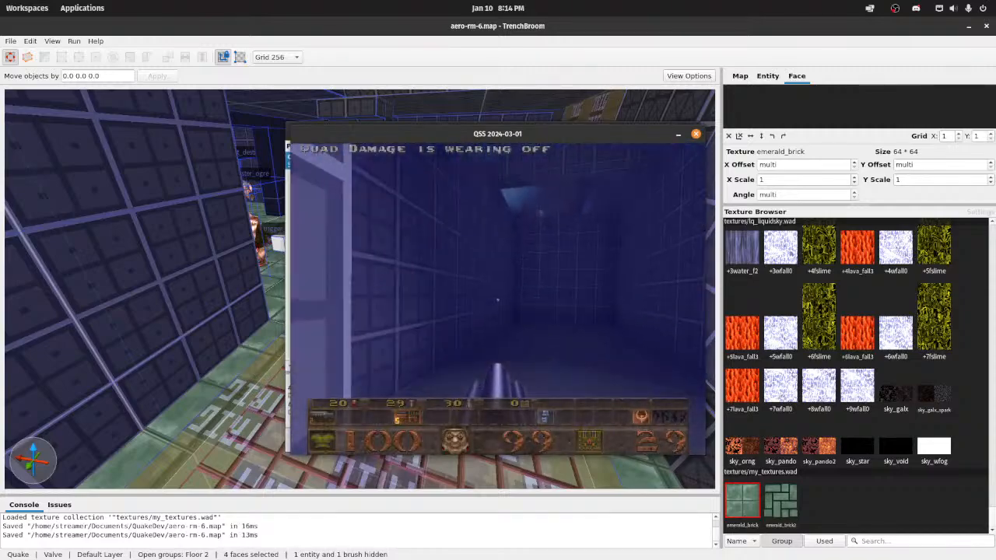
key(w)
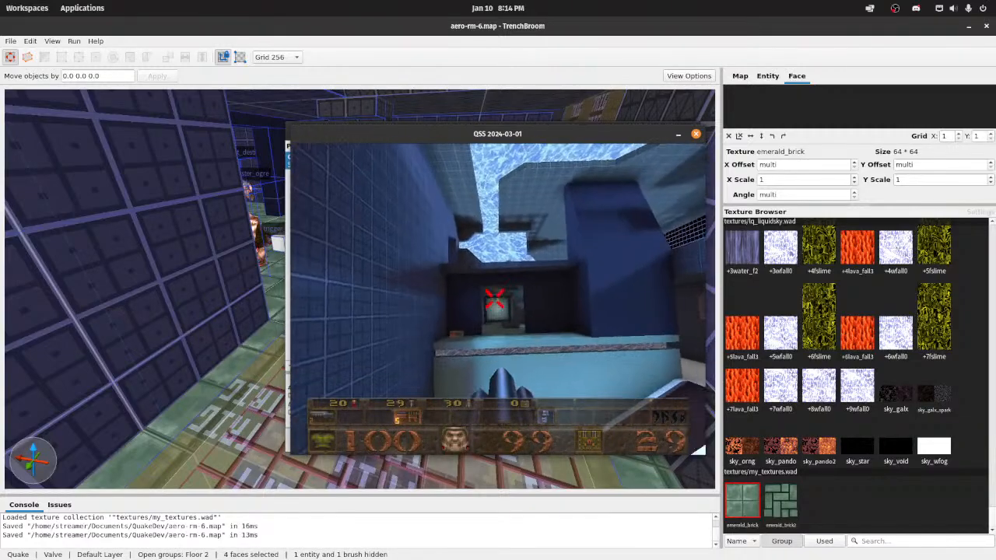
key(w)
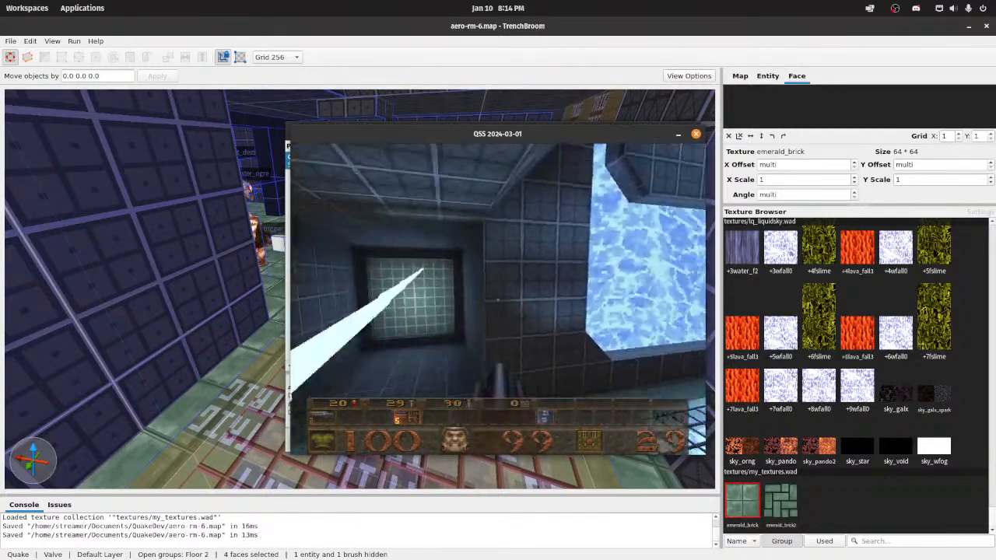
key(w)
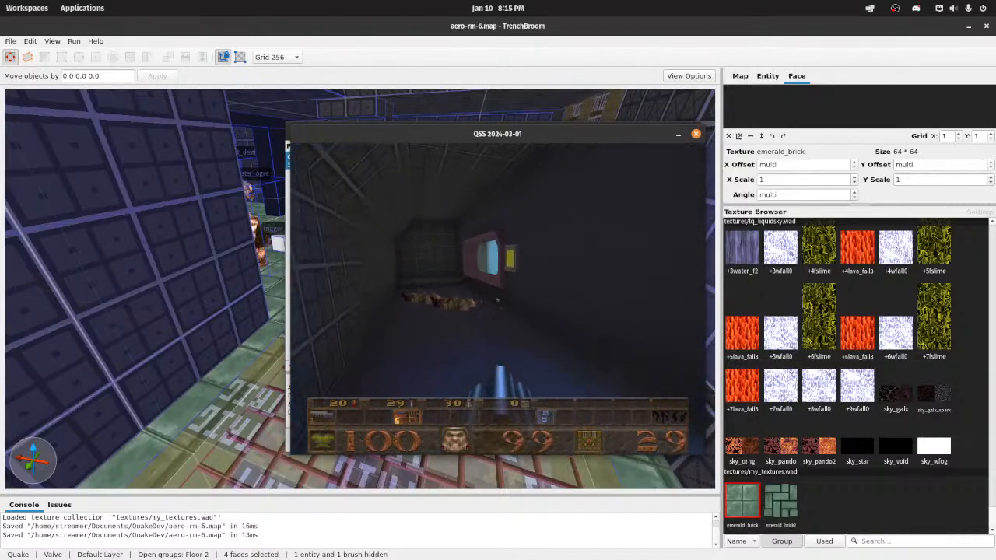
key(w)
key(w)
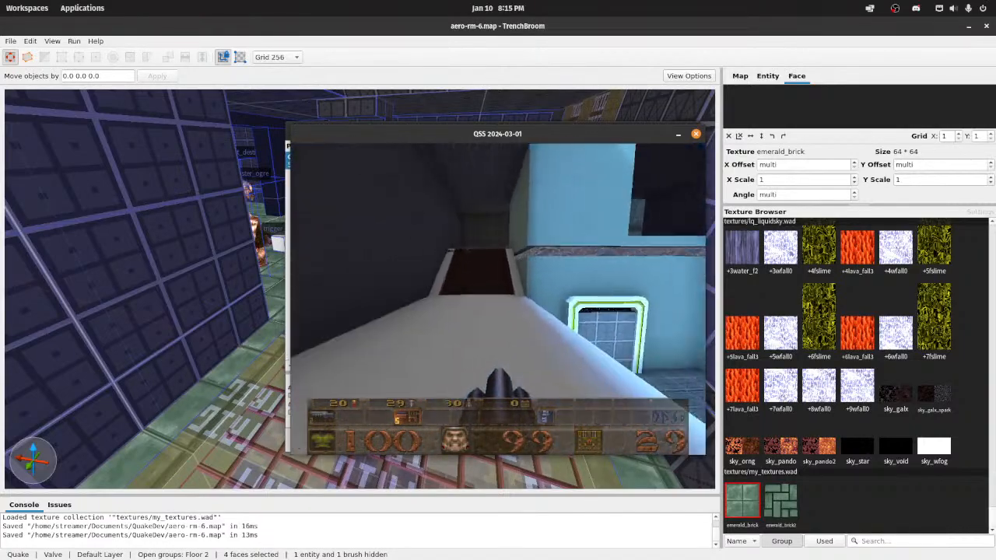
Step: Return to the floor grate and examine its emerald_brick border and corner faces up close
key(w)
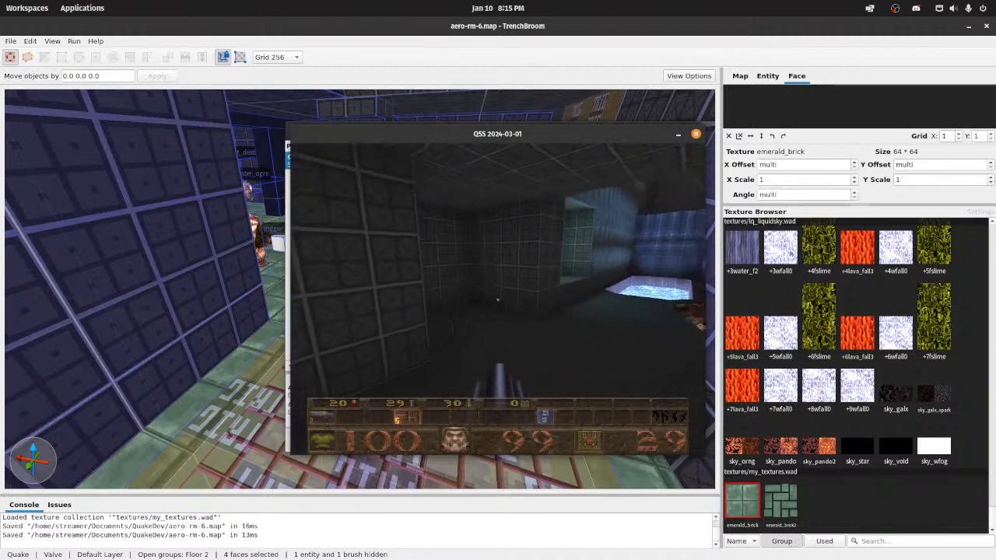
key(w)
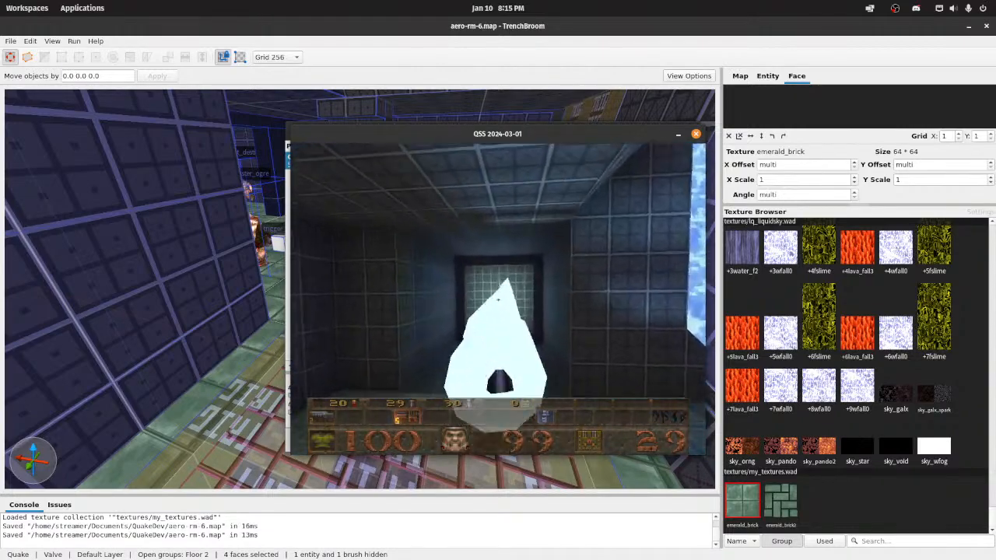
key(w)
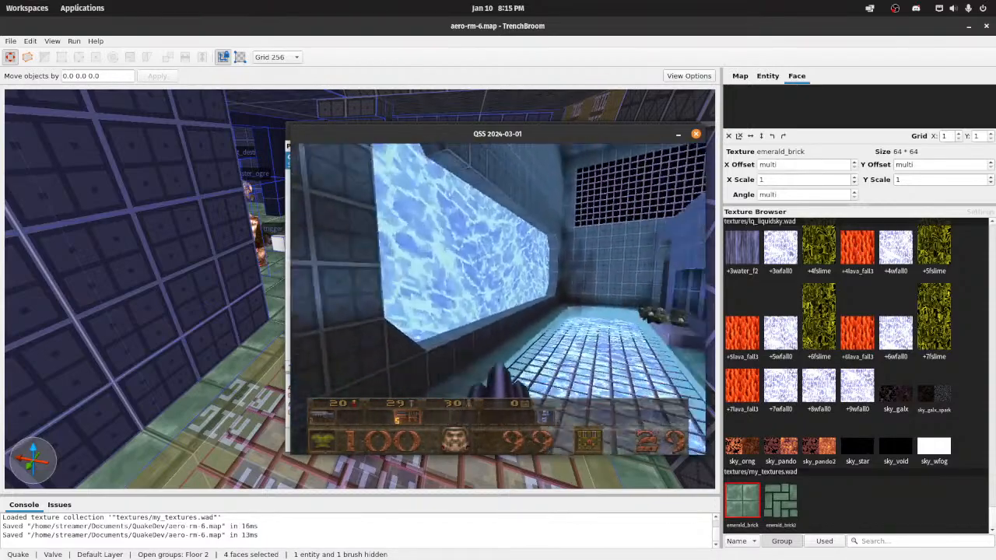
key(w)
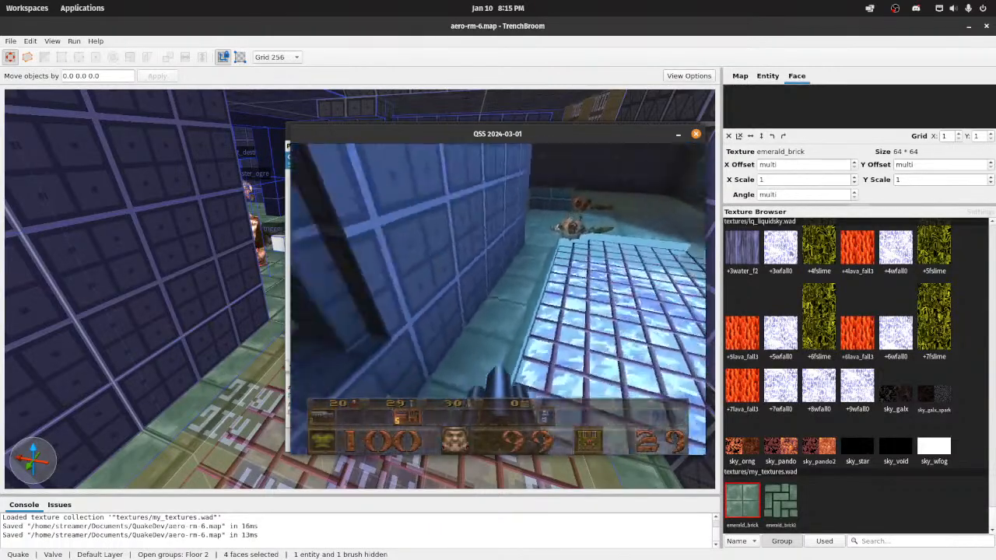
key(a)
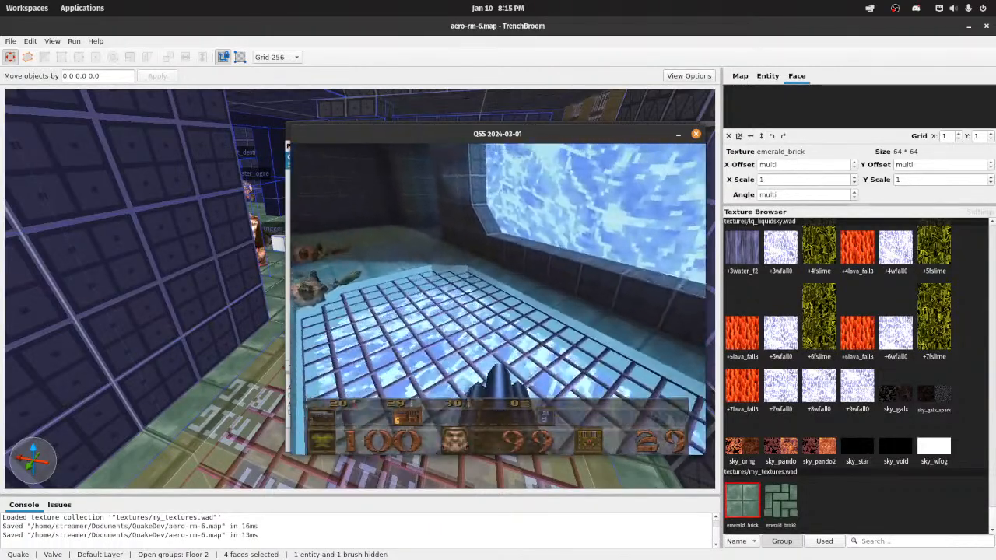
Step: Walk around the floor grate to examine its emerald_brick border, and use the silver key near the teleporter
key(w)
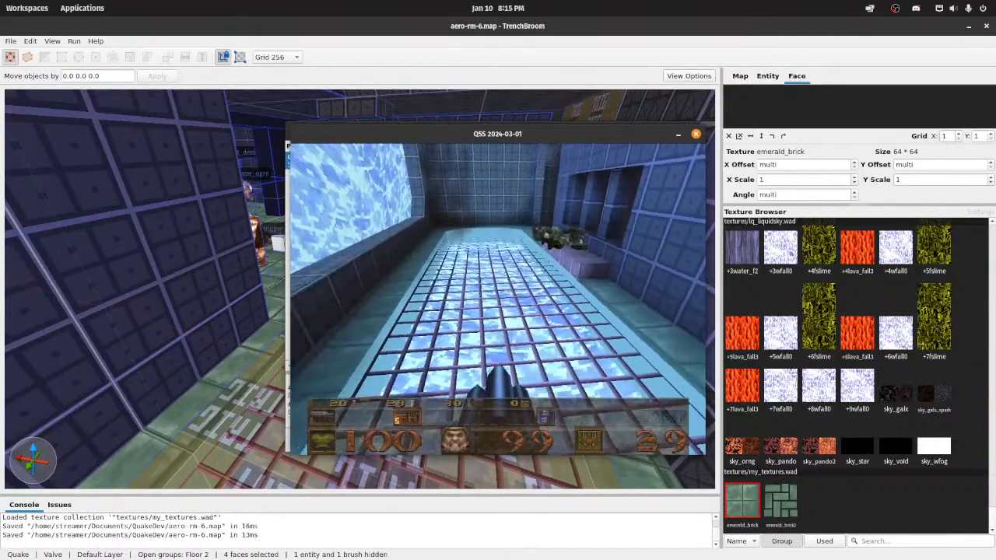
key(w)
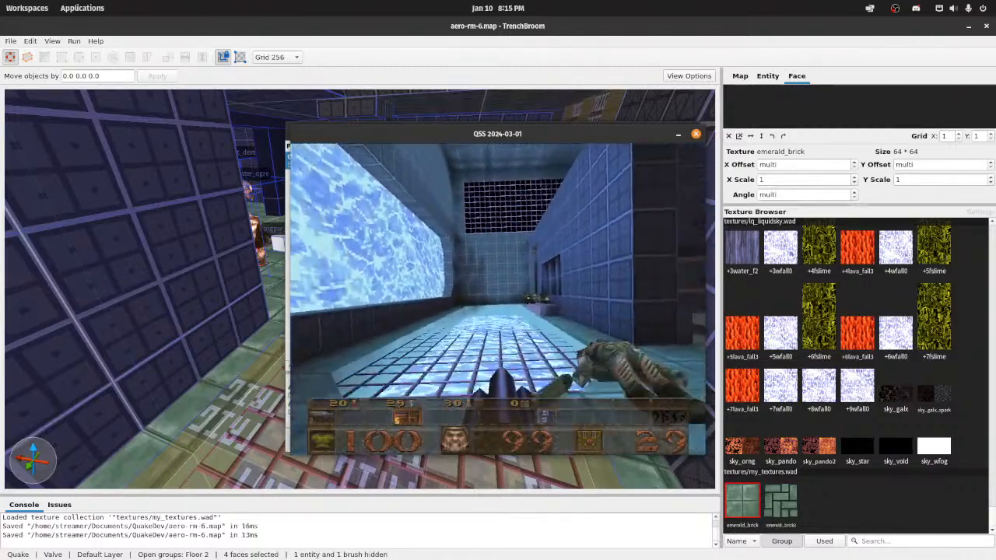
key(w)
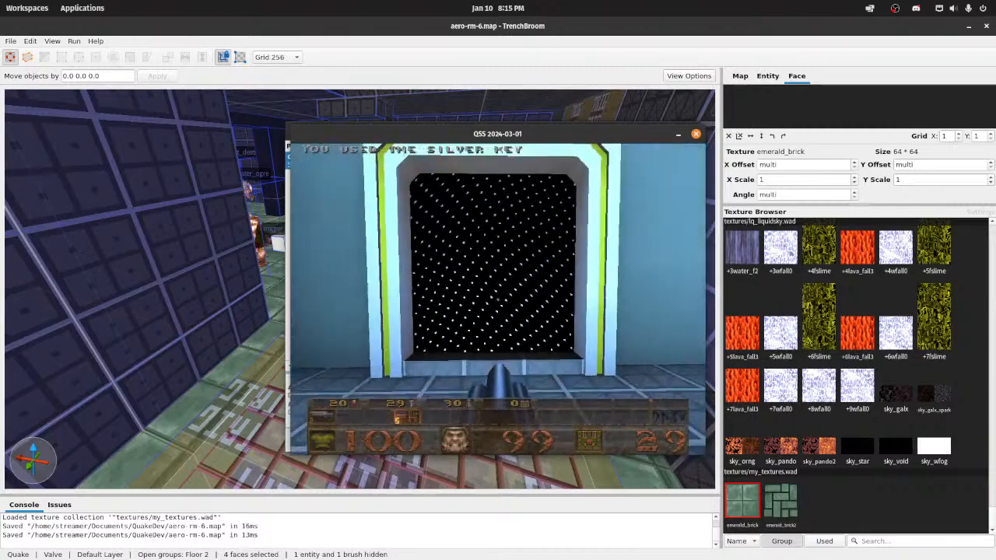
key(s)
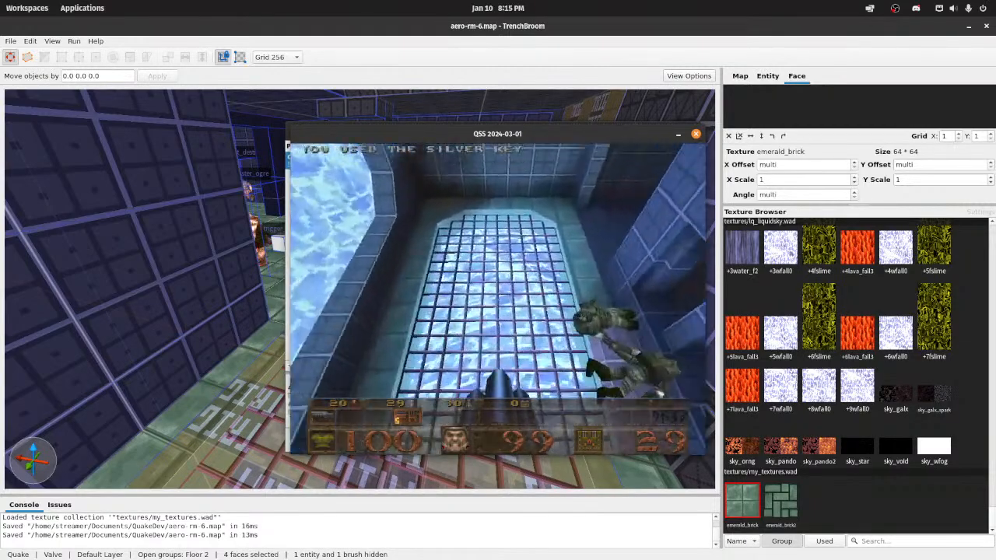
Step: Explore the area past the barred openings in game, collecting health and the Super Nailgun and entering the dark lower corridor
key(w)
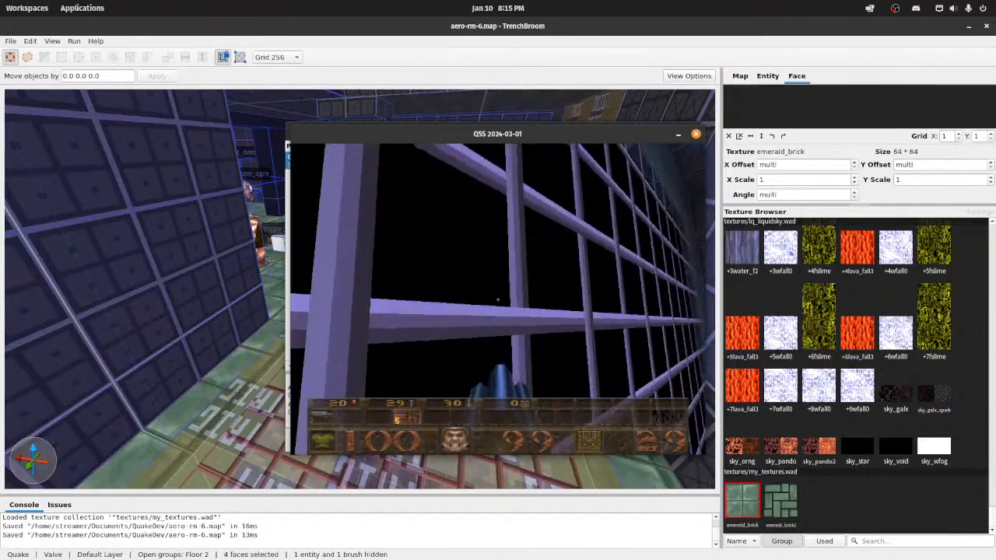
key(w)
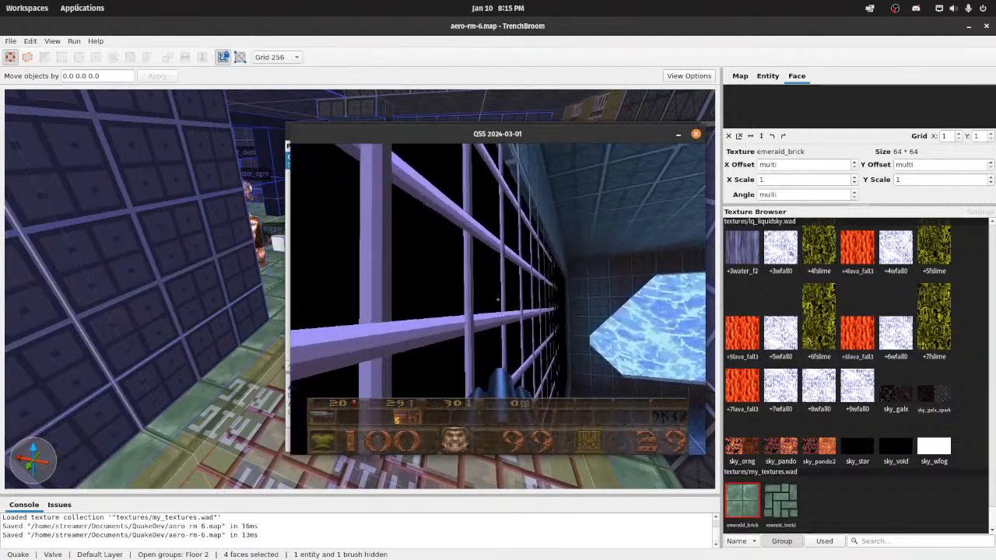
key(w)
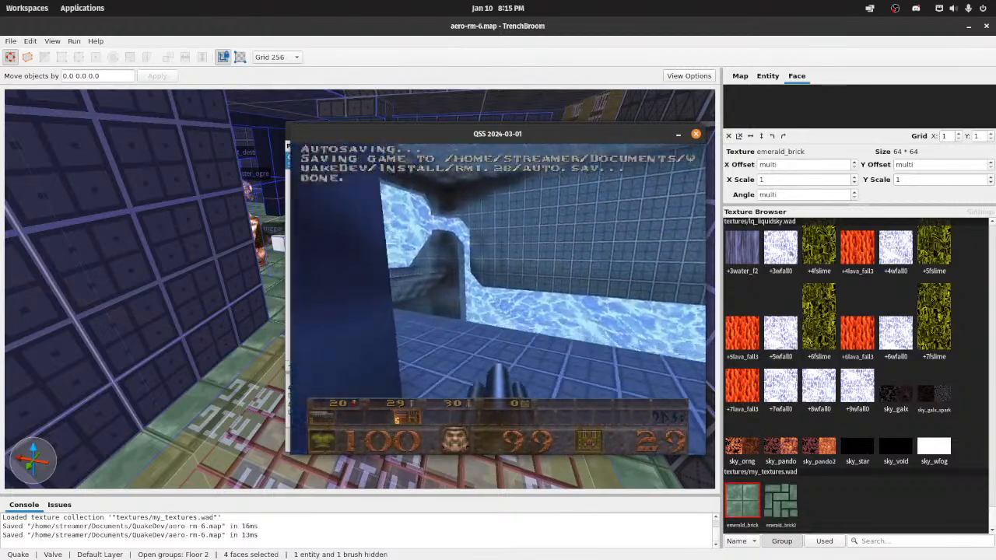
key(w)
key(w)
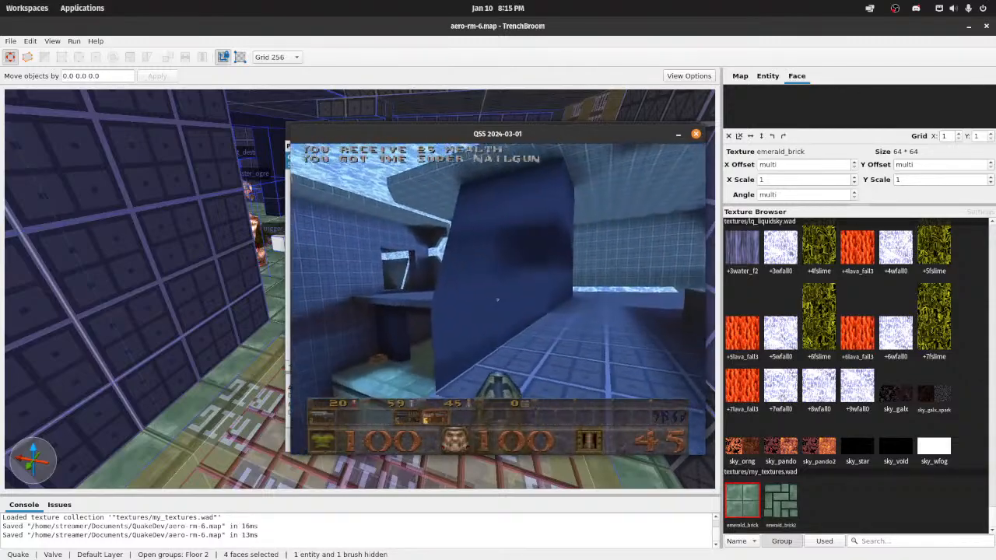
key(w)
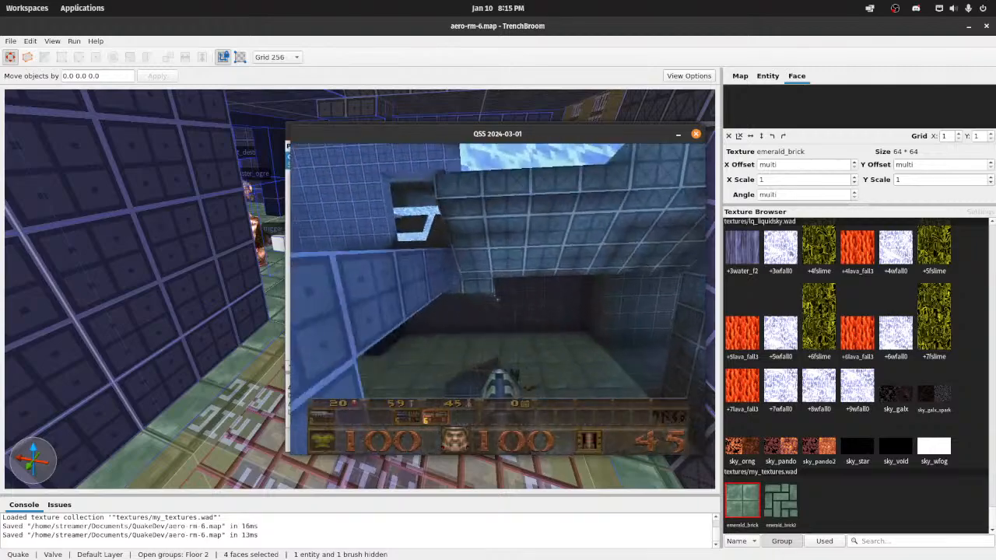
key(d)
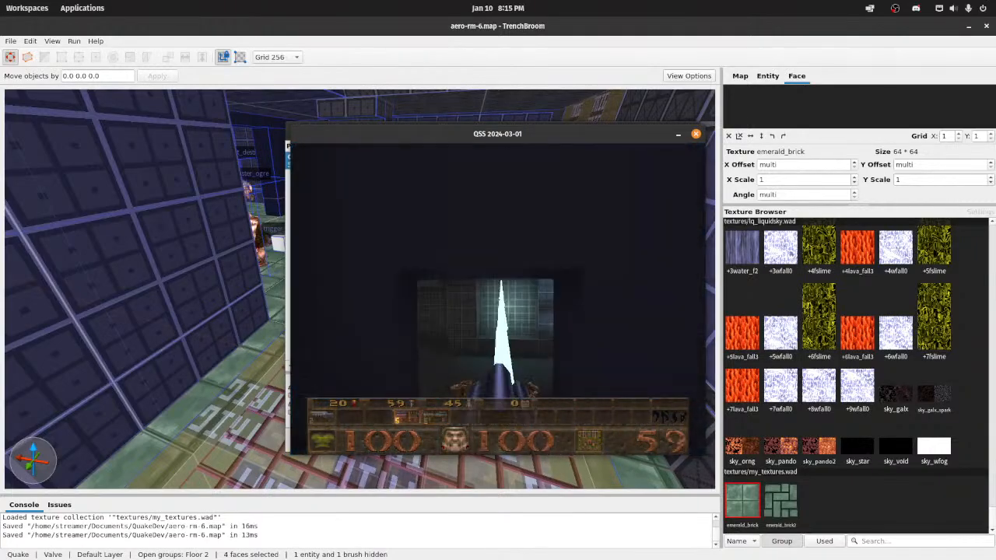
Step: Revisit the floor grate, then tour the teleporter room and the upper tiled walkways to examine their textures in game
key(w)
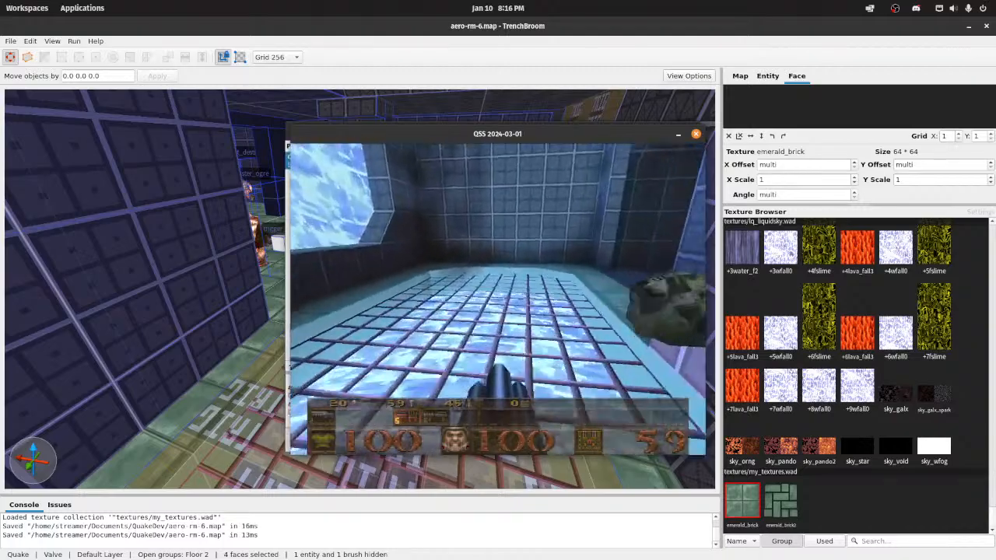
key(w)
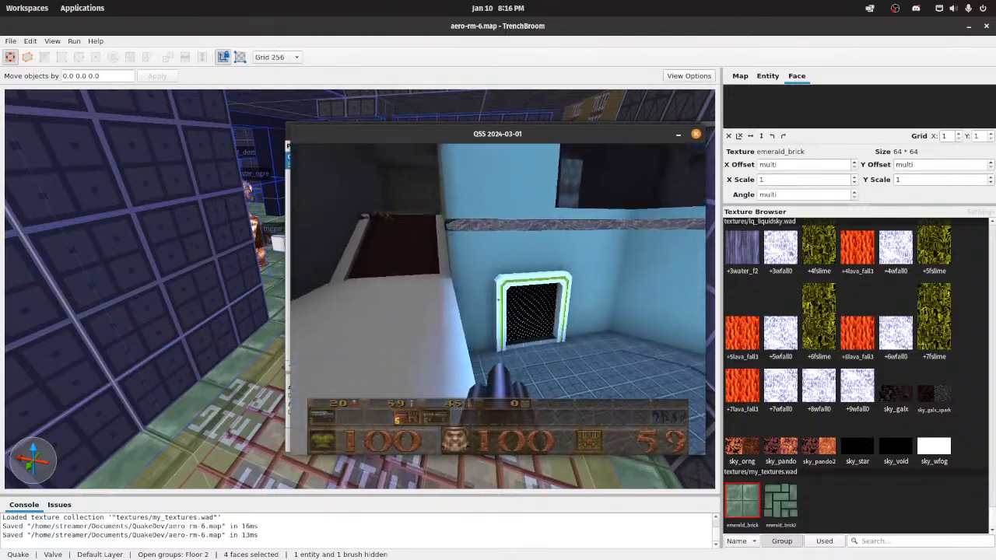
key(w)
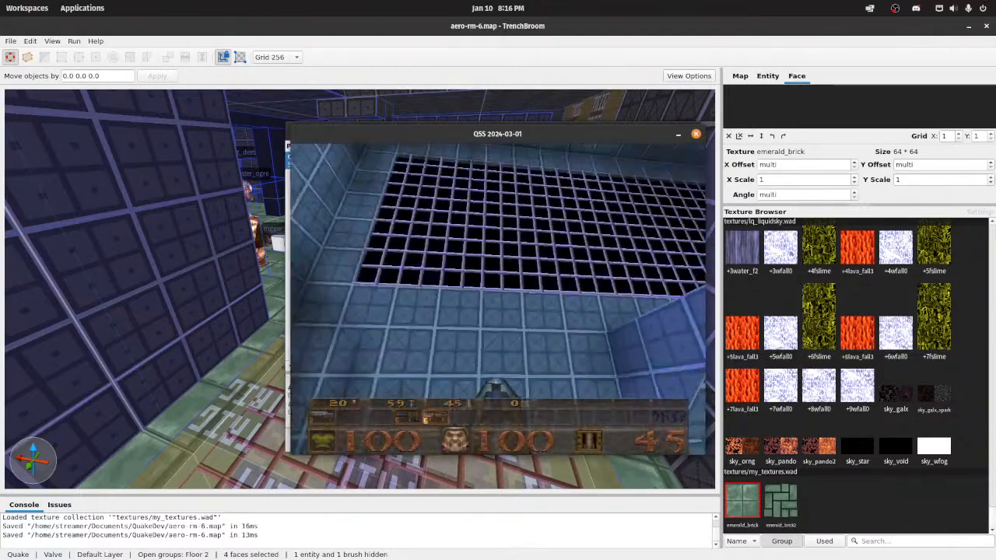
key(w)
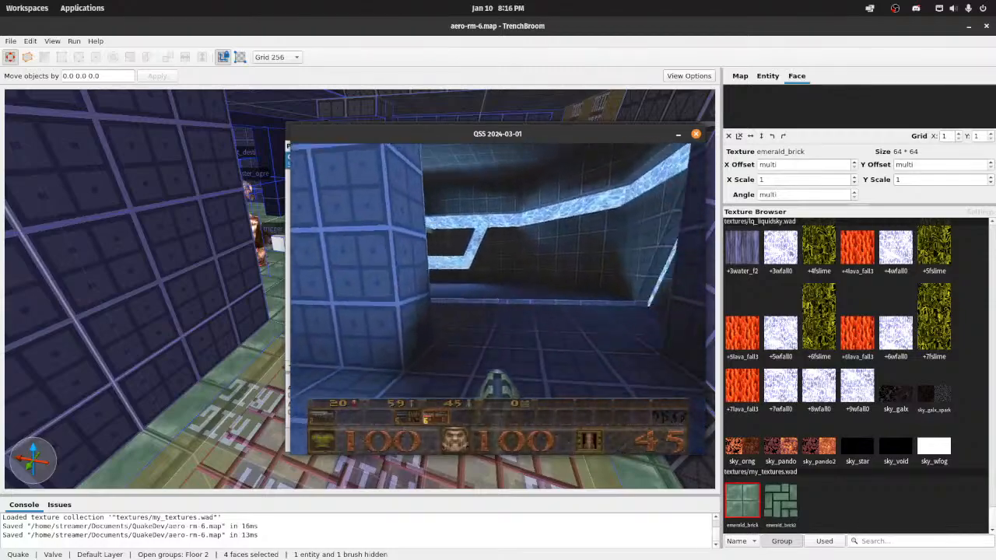
Step: Fight the enemies along the upper walkway, collecting rockets and the Thunderbolt during the playtest
key(w)
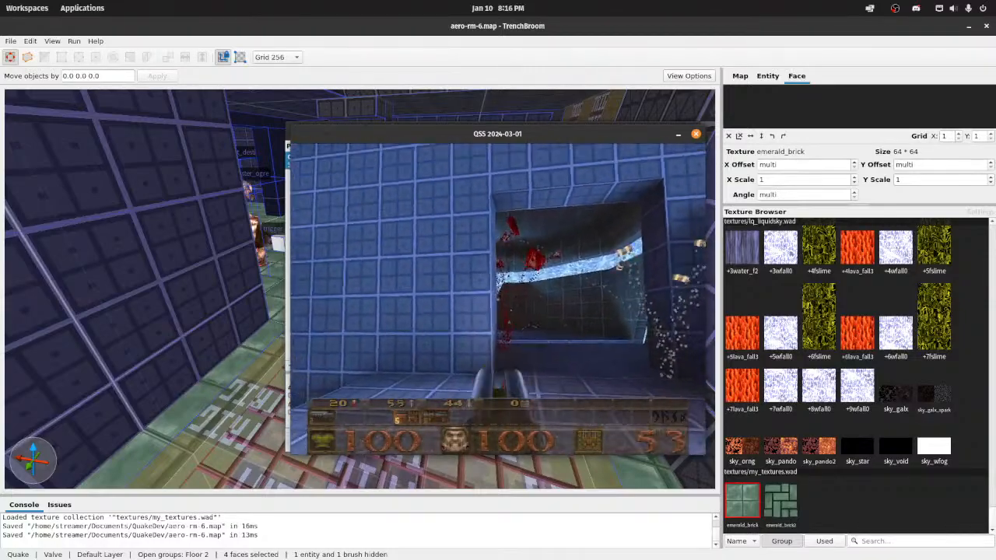
key(s)
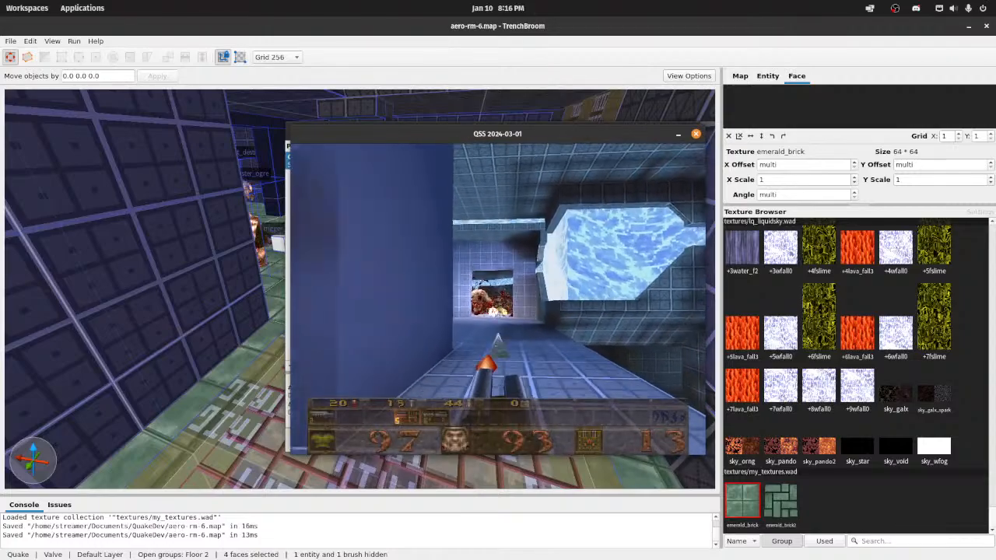
key(s)
key(d)
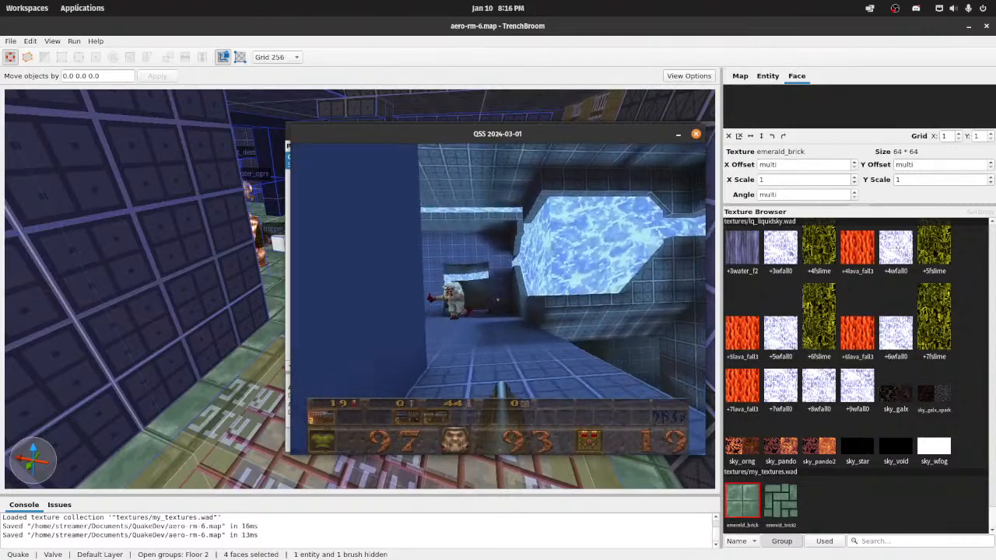
key(w)
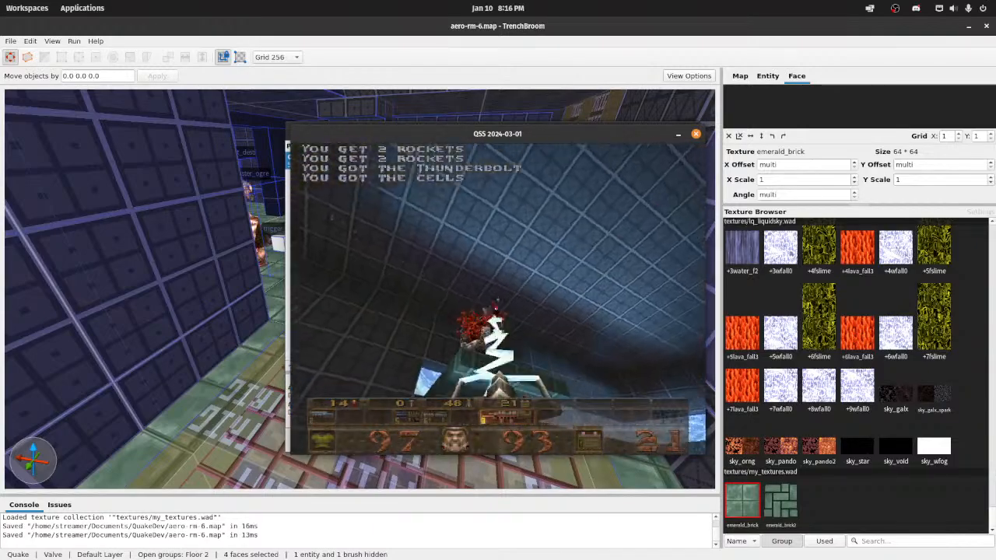
key(w)
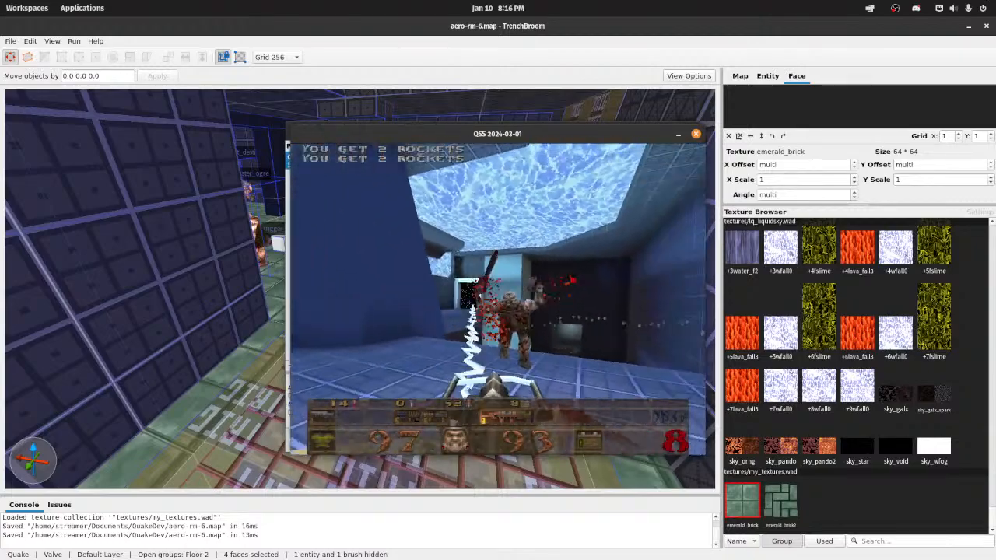
key(5)
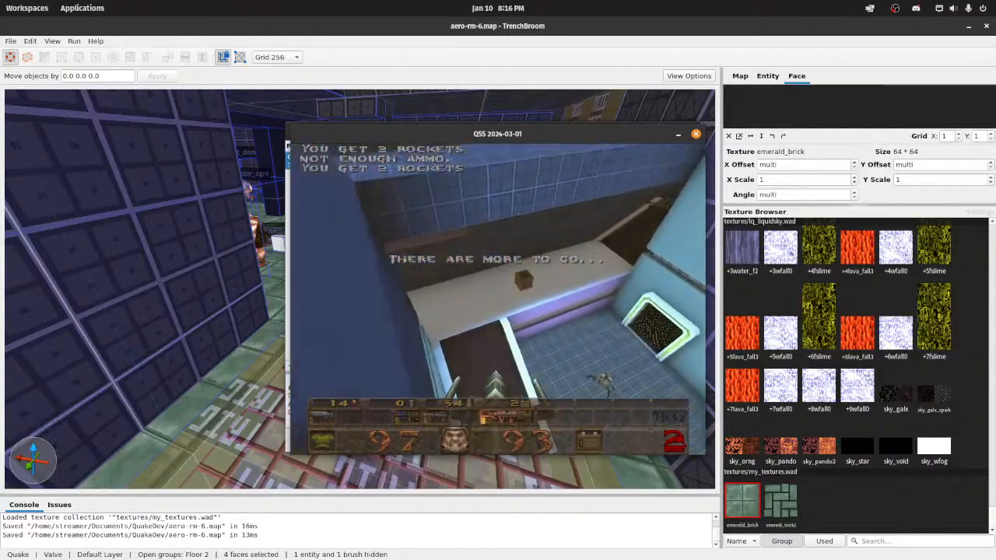
click(498, 299)
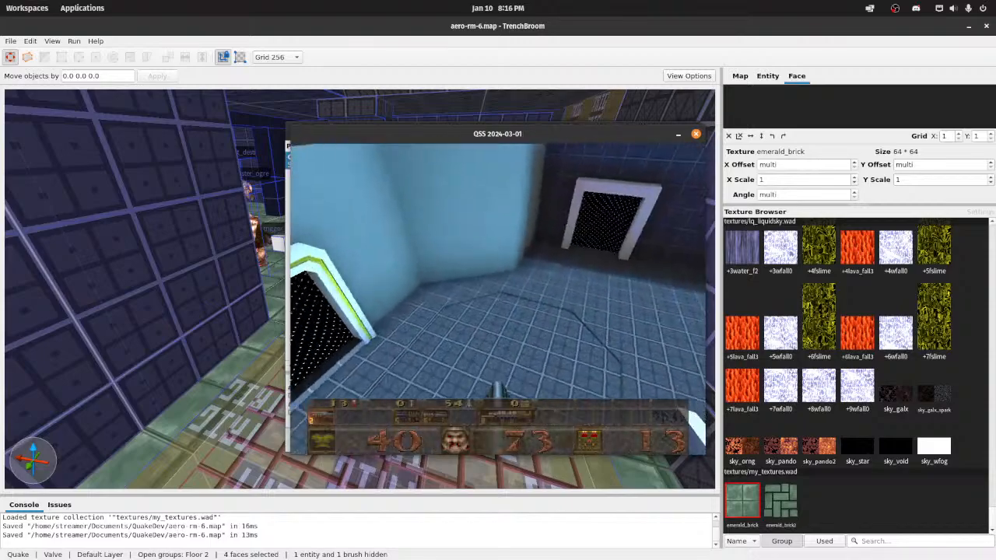
Step: Finish touring the teleporter area and upper walkways, then quit the game and return to the map editor
key(w)
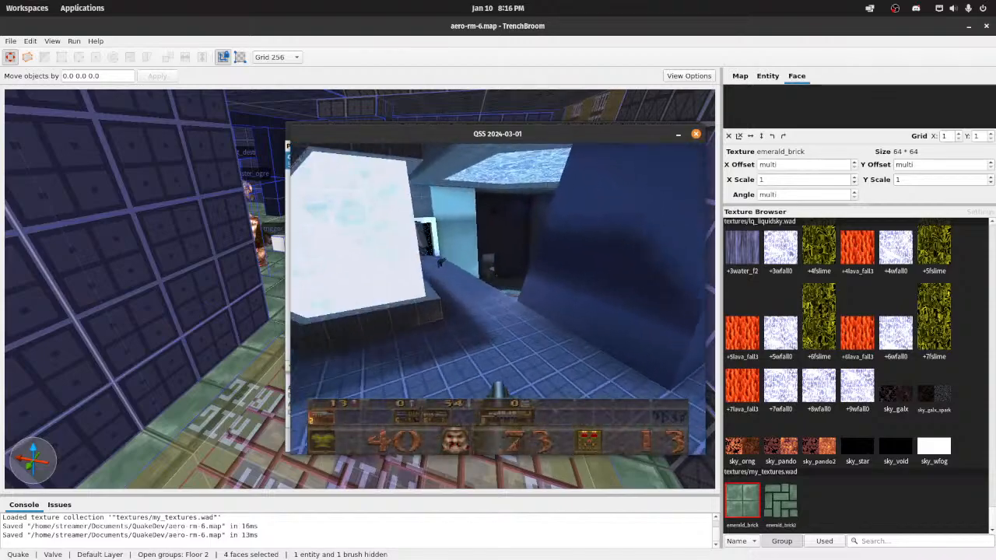
key(w)
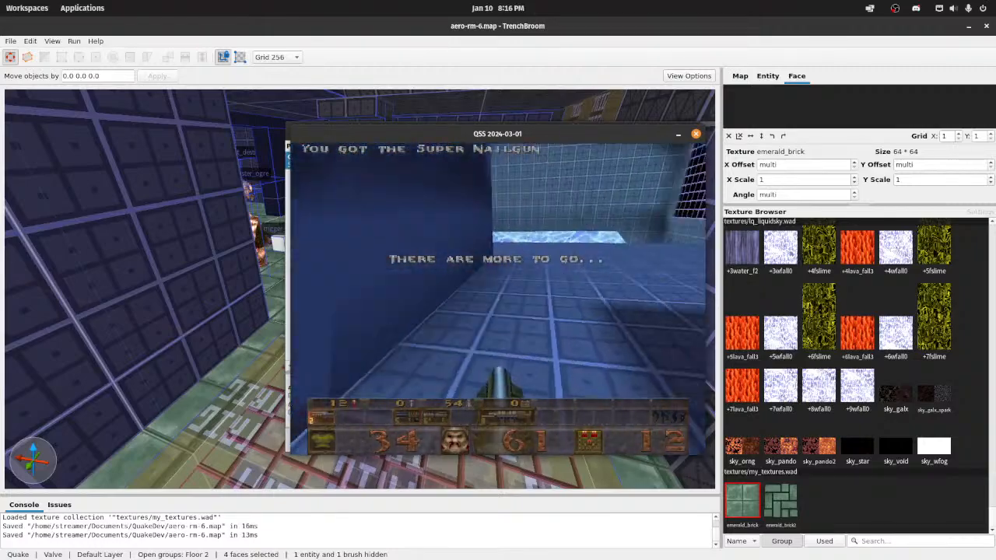
key(w)
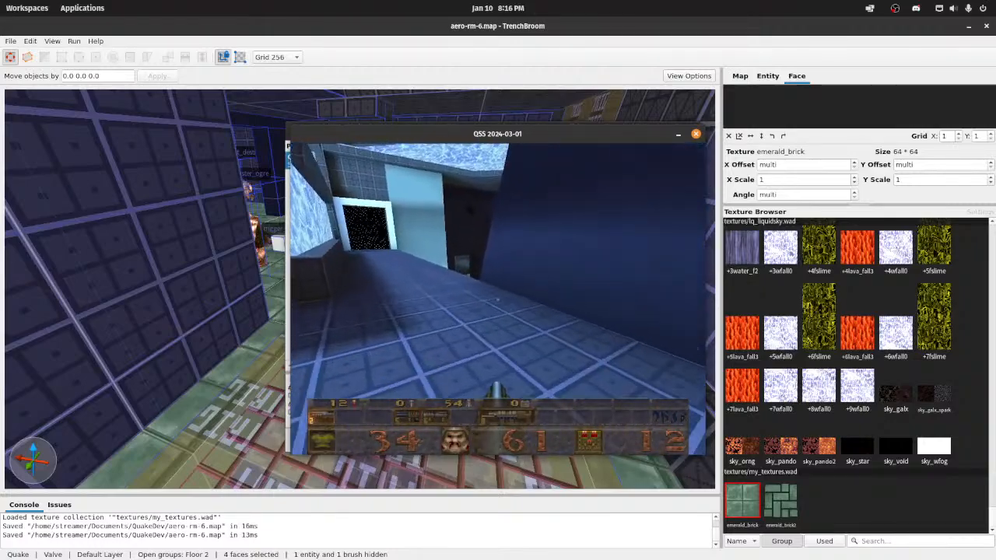
key(w)
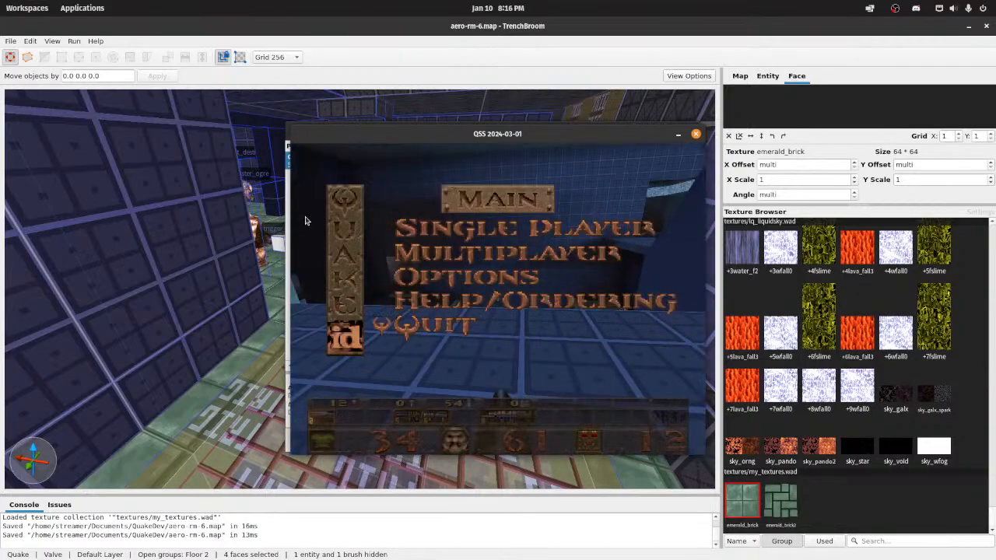
click(504, 444)
Step: Save aero-rm-6.map and clear the floor face selection
key(w)
right_drag(476, 412, 529, 346)
key(w)
key(s)
key(w)
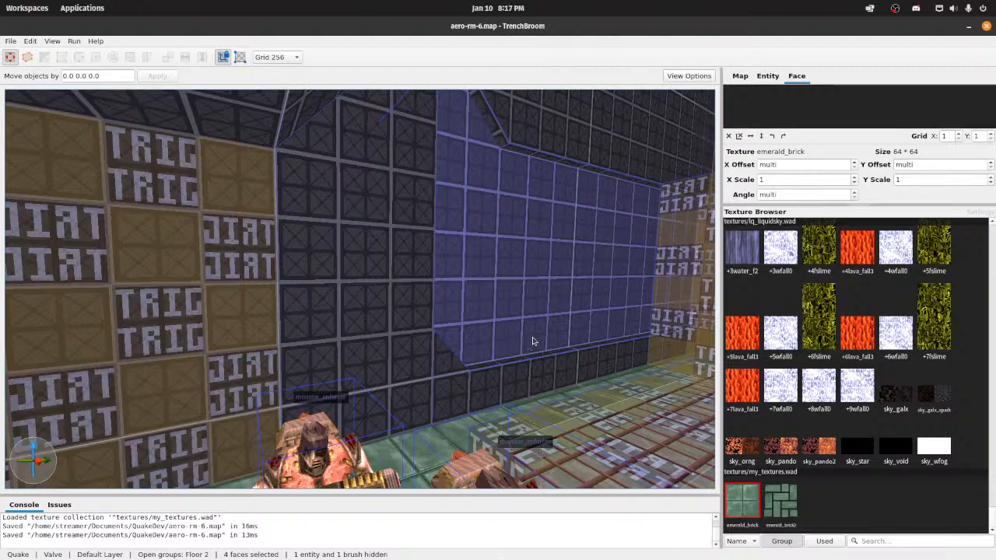
right_drag(534, 342, 180, 314)
key(w)
key(ctrl+s)
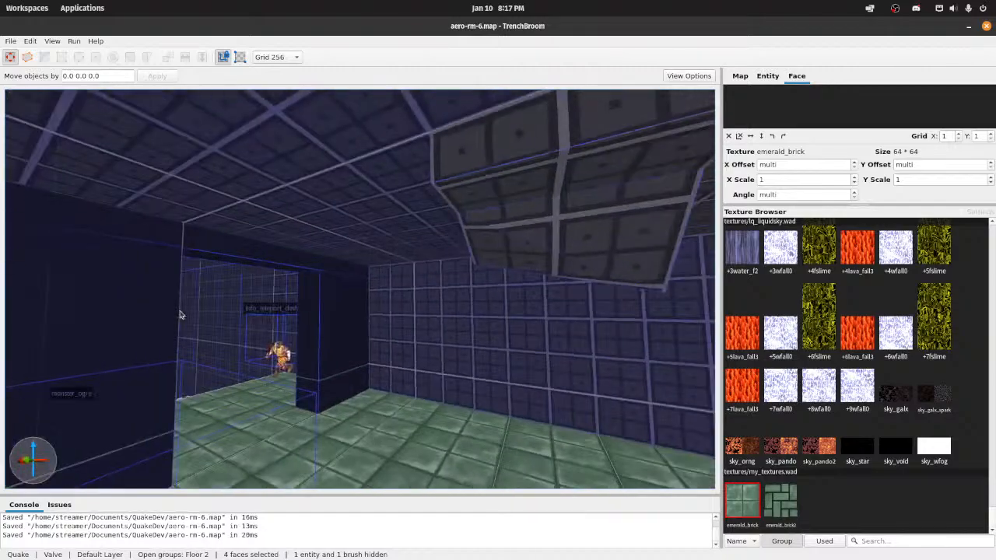
key(w)
key(a)
key(Escape)
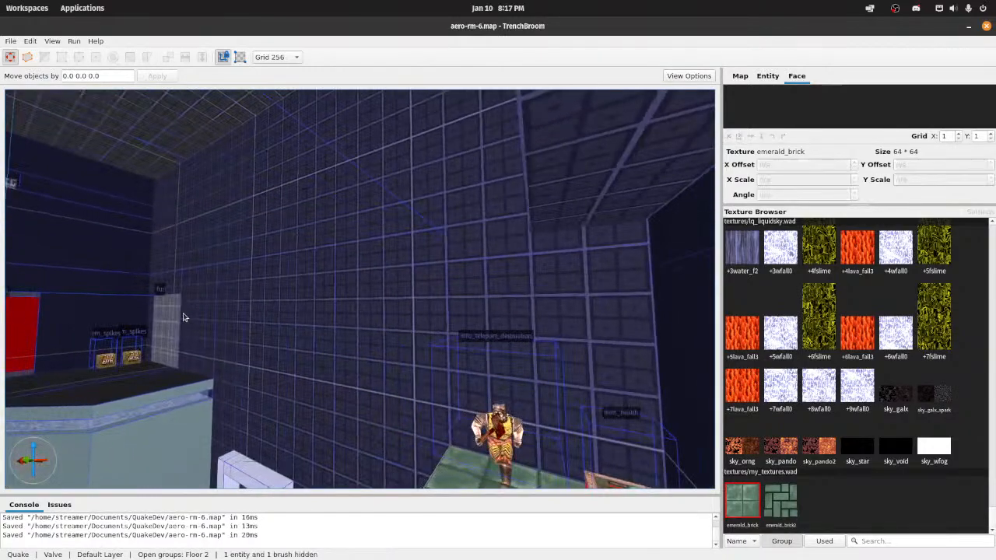
Step: Switch to Wally and move the my_textures.wad window aside to bring aerowalk.wad to the front
mouse_move(467, 559)
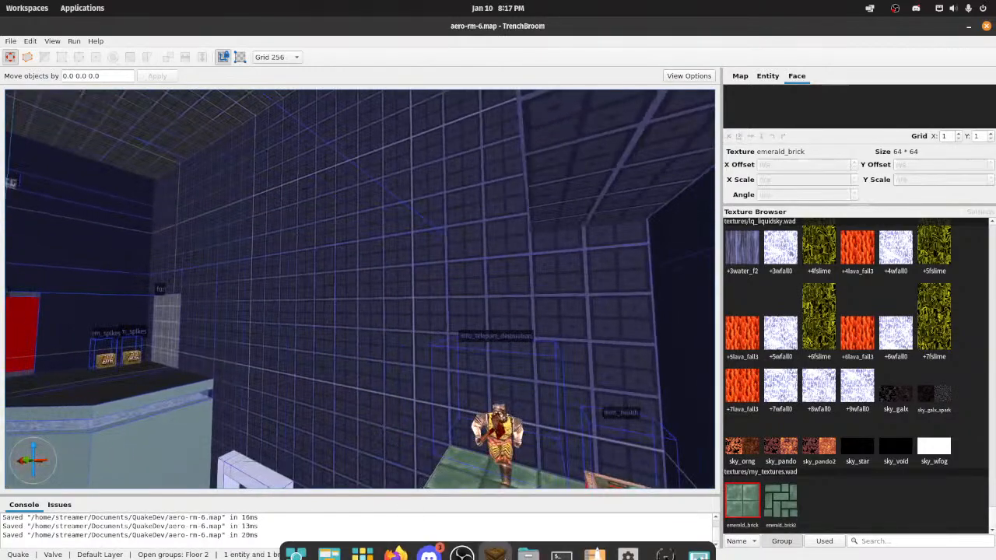
click(665, 540)
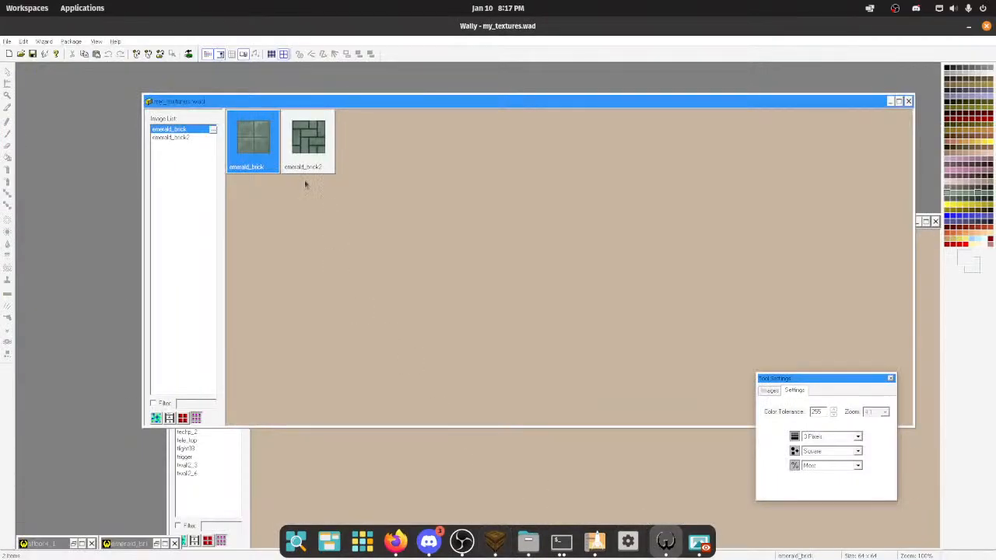
drag(348, 103, 593, 389)
click(343, 488)
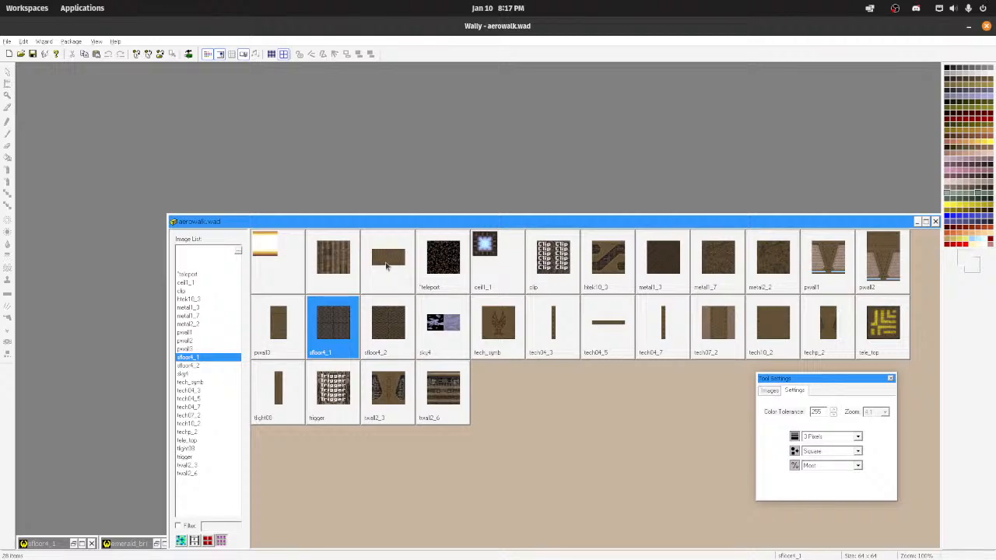
Step: Rearrange the aerowalk.wad and my_textures.wad windows to overlap near the middle of the workspace, with aerowalk.wad in front
click(6, 41)
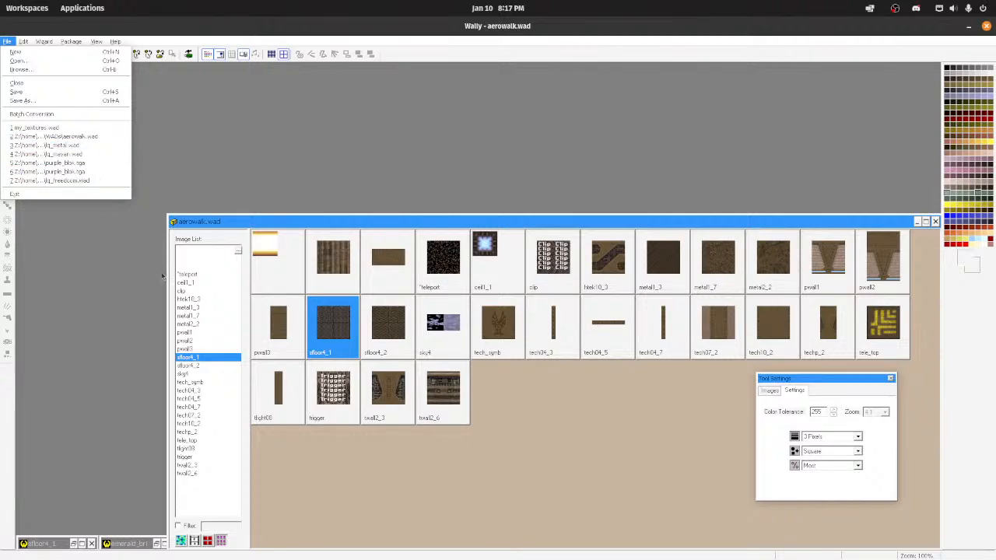
click(330, 227)
drag(330, 226, 232, 108)
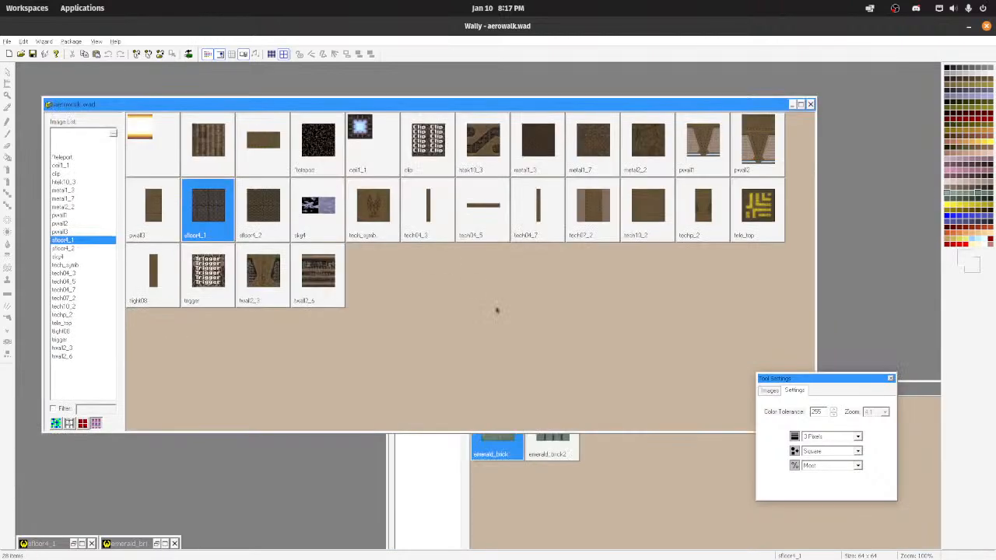
click(537, 495)
drag(557, 388, 395, 206)
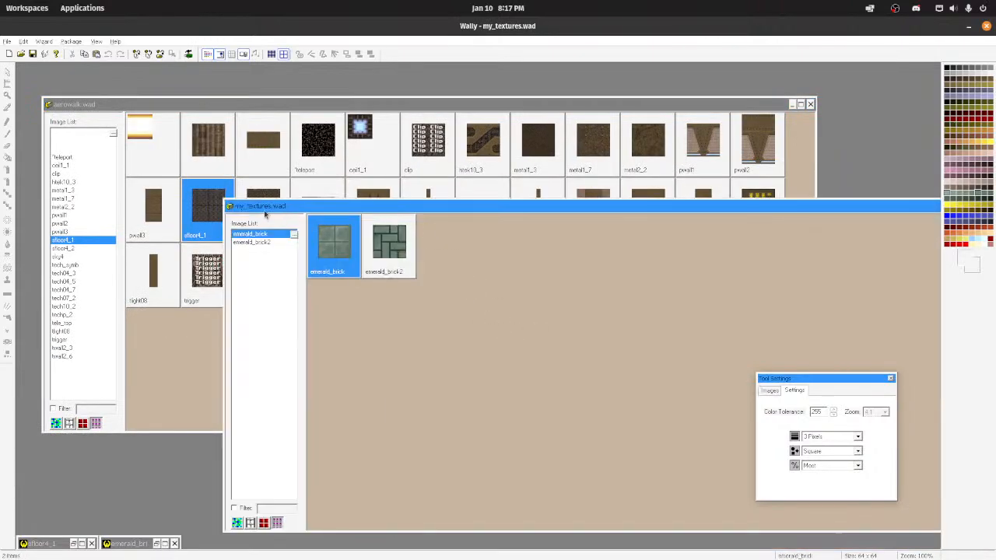
click(204, 358)
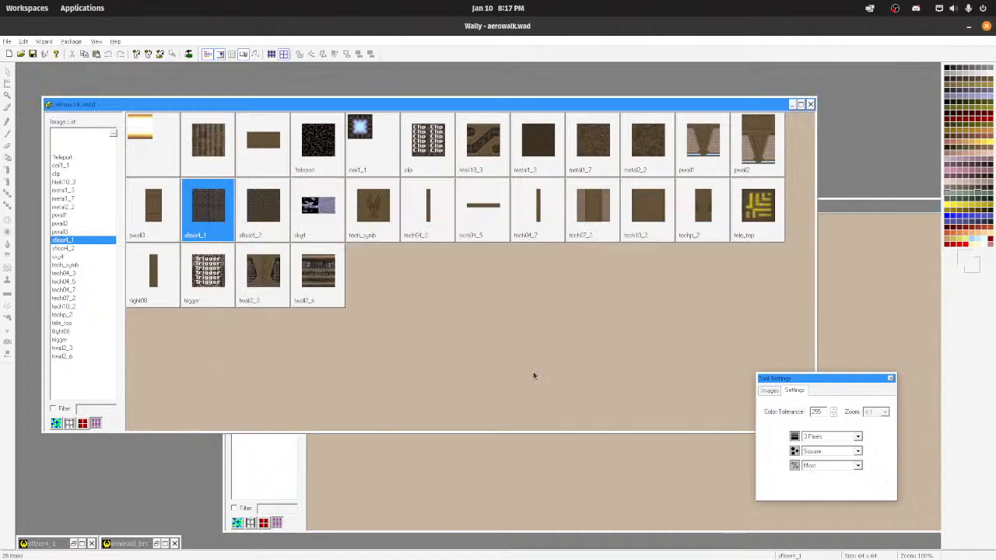
Step: Move the my_textures.wad window clear of aerowalk.wad's upper rows and open aerowalk.wad's unnamed 128 x 64 riveted brown texture for editing
click(533, 450)
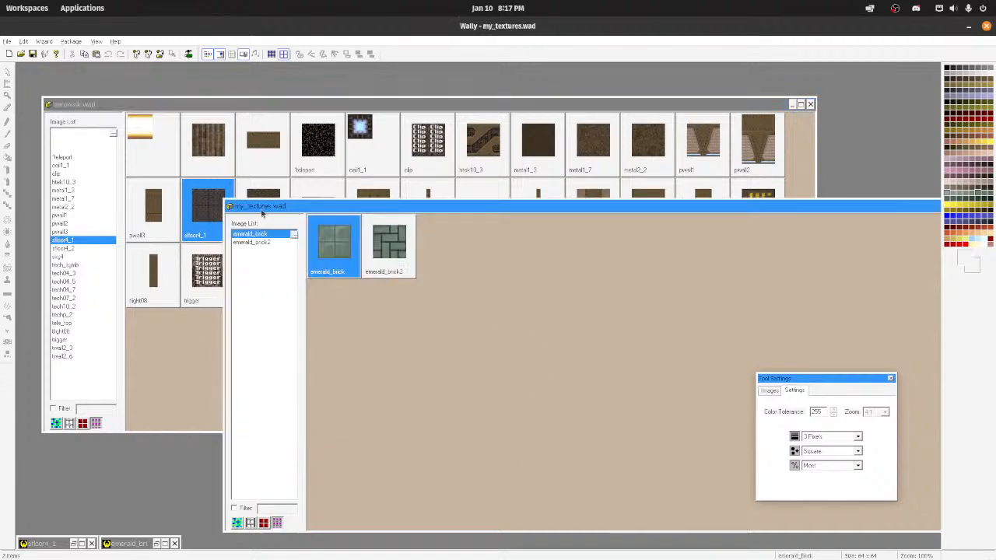
drag(225, 206, 351, 251)
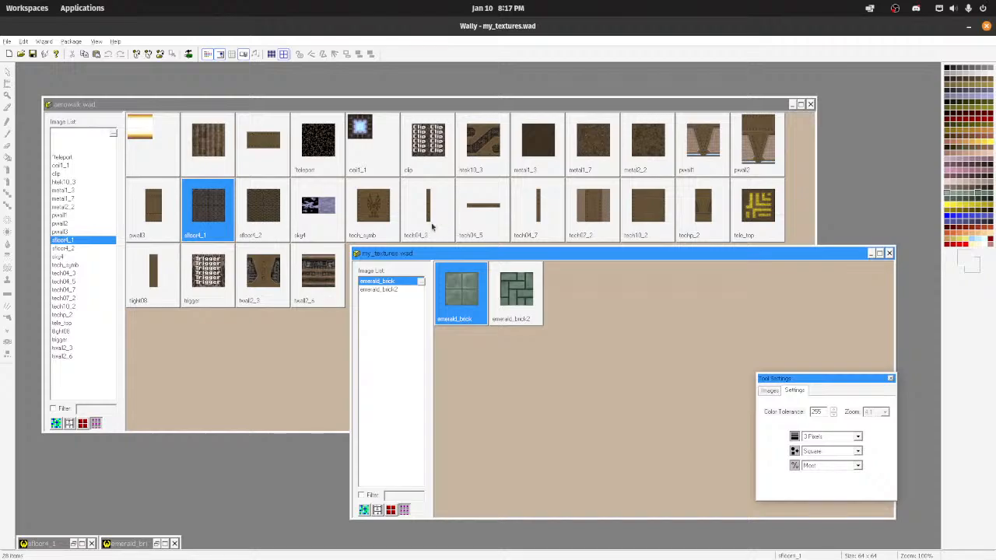
click(253, 158)
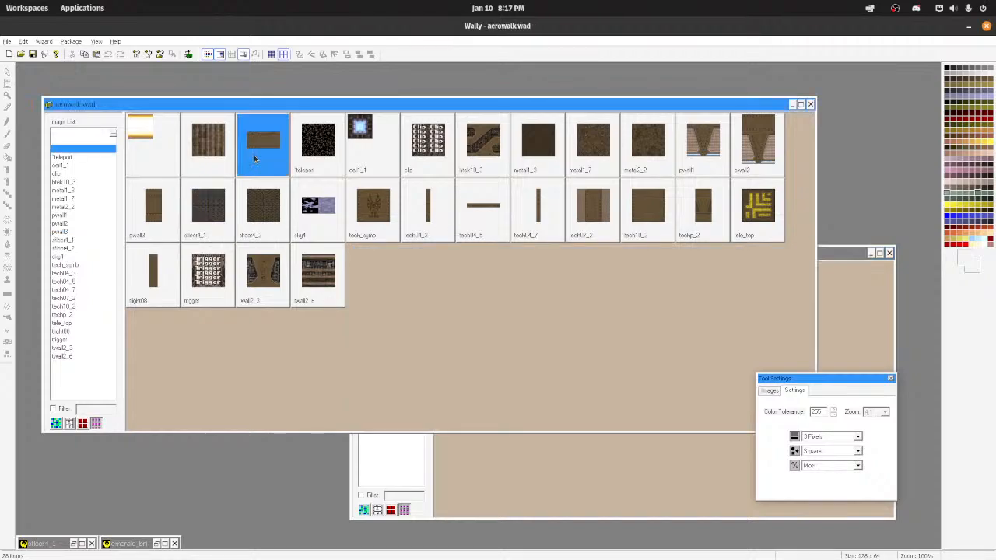
double_click(254, 159)
scroll(368, 253, down, 1)
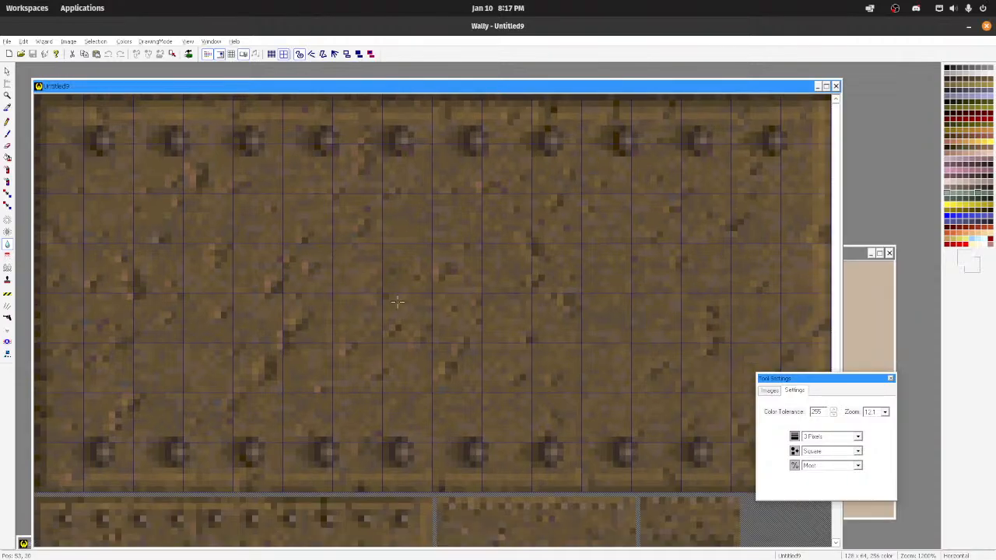
Step: Recolor the whole riveted texture from sampled brown to dark grey with the color replacement brush, increasing its size to 32 pixels
click(7, 204)
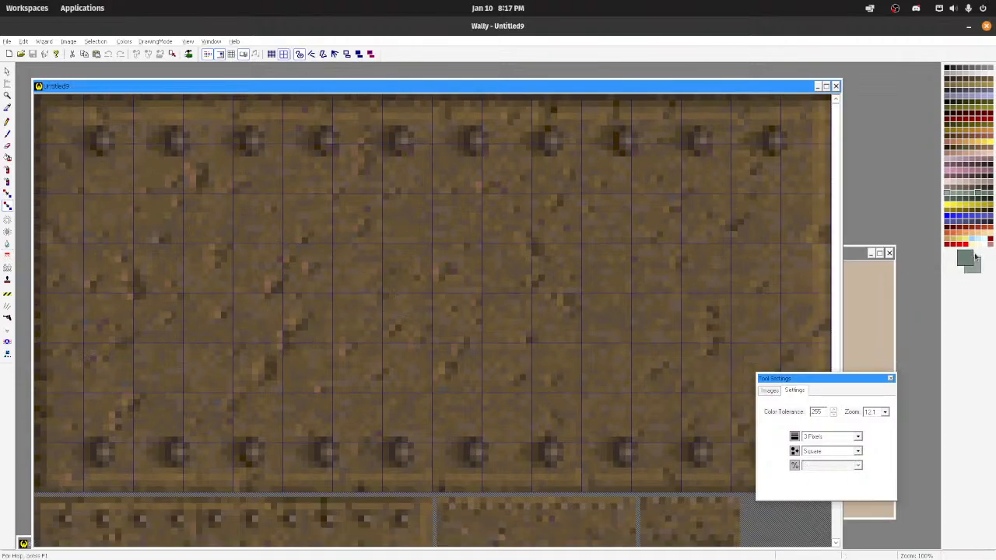
click(615, 276)
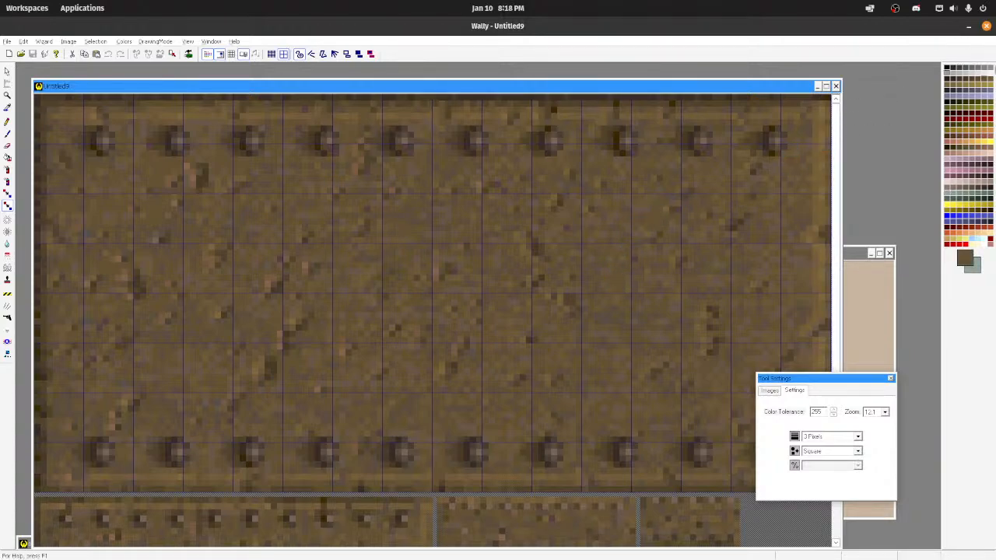
right_click(982, 67)
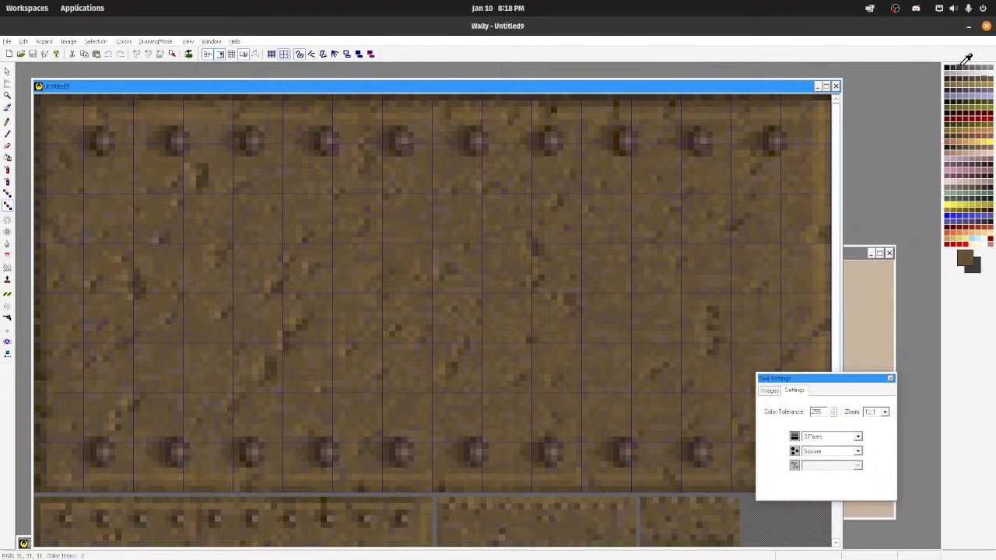
mouse_move(592, 215)
right_down()
mouse_move(210, 204)
mouse_move(731, 160)
mouse_move(723, 139)
mouse_move(801, 117)
mouse_move(46, 105)
mouse_move(794, 99)
mouse_move(103, 162)
right_up()
click(857, 436)
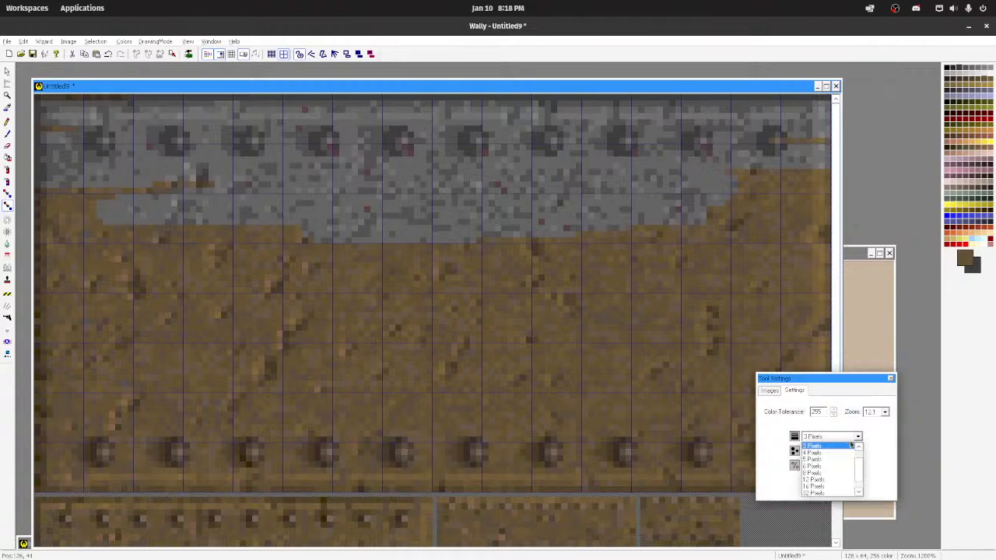
click(844, 494)
mouse_move(436, 242)
right_down()
mouse_move(342, 219)
mouse_move(159, 237)
mouse_move(991, 233)
mouse_move(368, 194)
mouse_move(747, 424)
mouse_move(778, 366)
mouse_move(435, 381)
mouse_move(386, 489)
right_up()
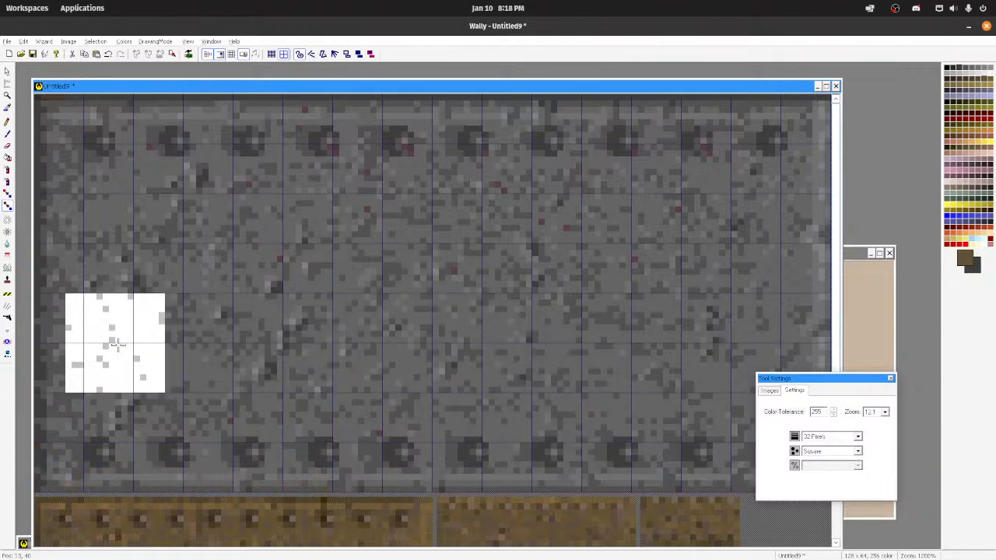
Step: Soften the texture's middle, paint it flat with a sampled grey using the 32-pixel brush, and undo the last stroke near the rivets
click(7, 243)
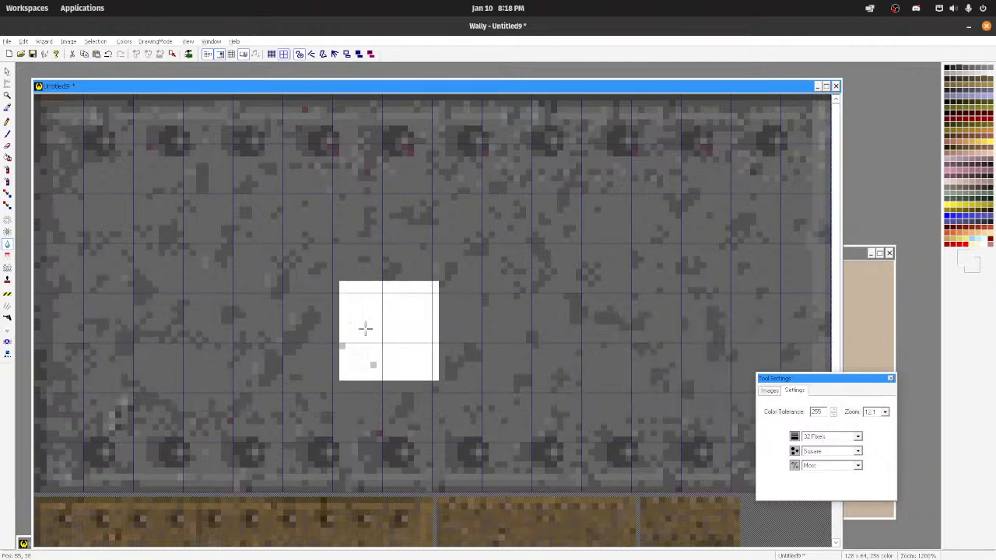
click(7, 134)
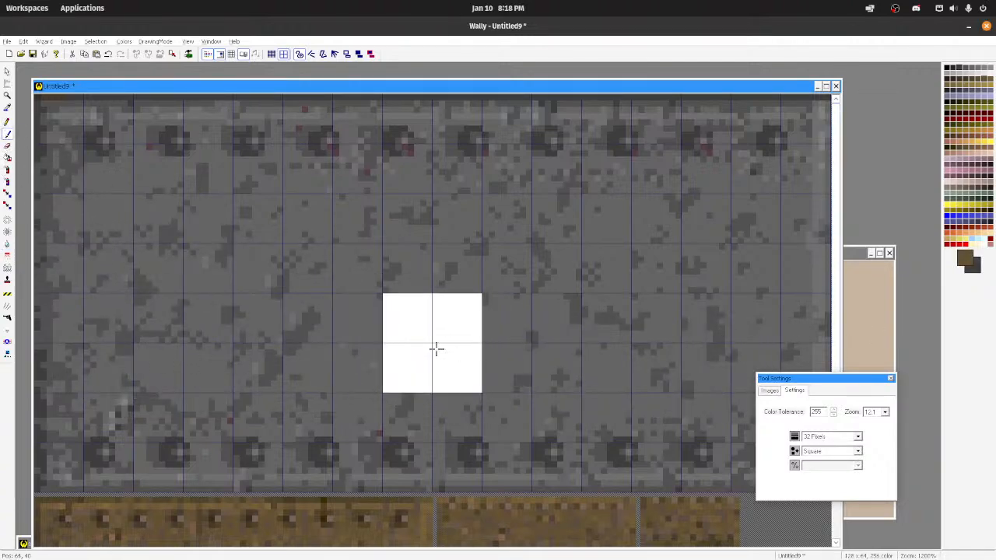
ctrl+click(360, 308)
mouse_move(189, 324)
mouse_down()
mouse_move(240, 331)
mouse_move(329, 316)
mouse_move(178, 257)
mouse_move(681, 206)
mouse_move(114, 220)
mouse_move(22, 145)
mouse_up()
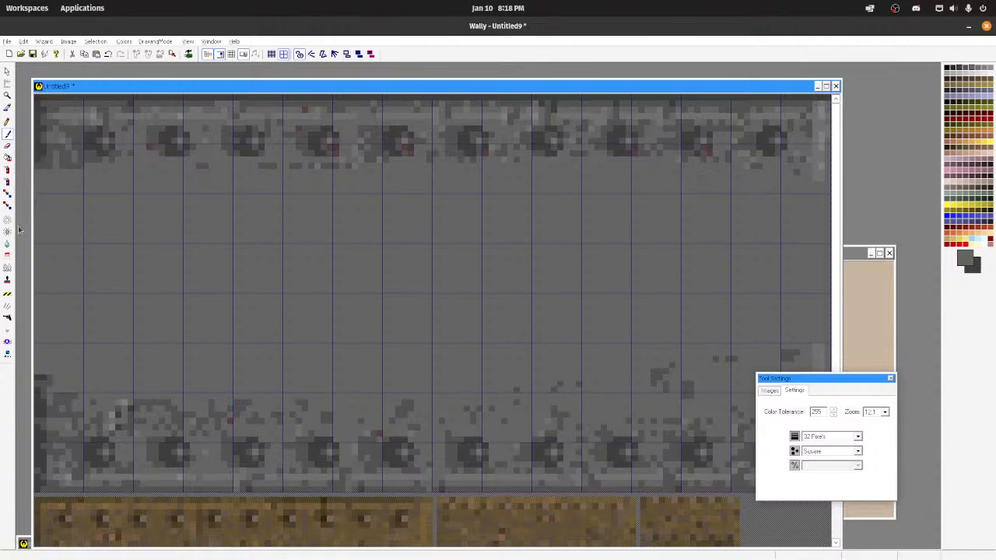
mouse_move(59, 362)
mouse_down()
mouse_move(489, 356)
mouse_move(889, 368)
mouse_up()
scroll(208, 454, up, 1)
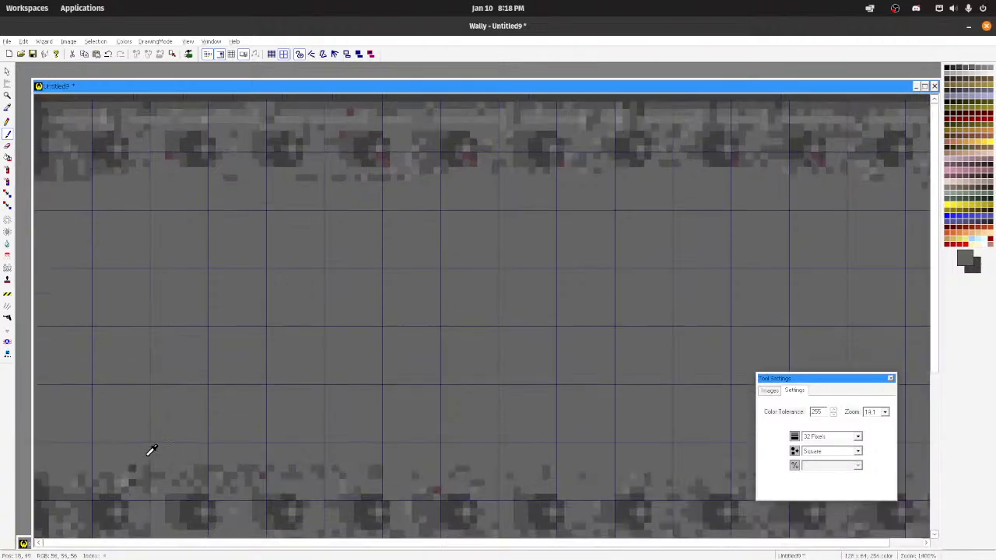
scroll(160, 430, down, 1)
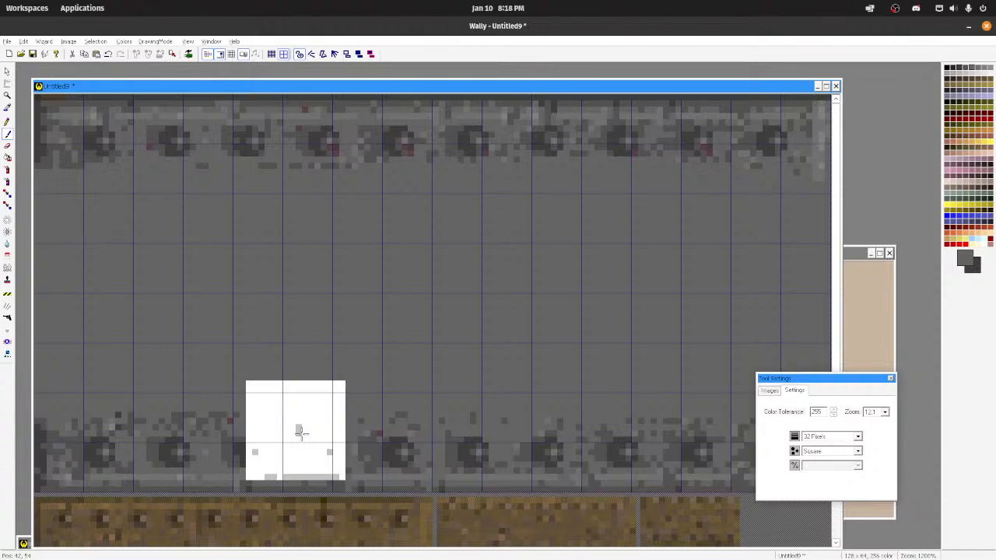
key(ctrl+z)
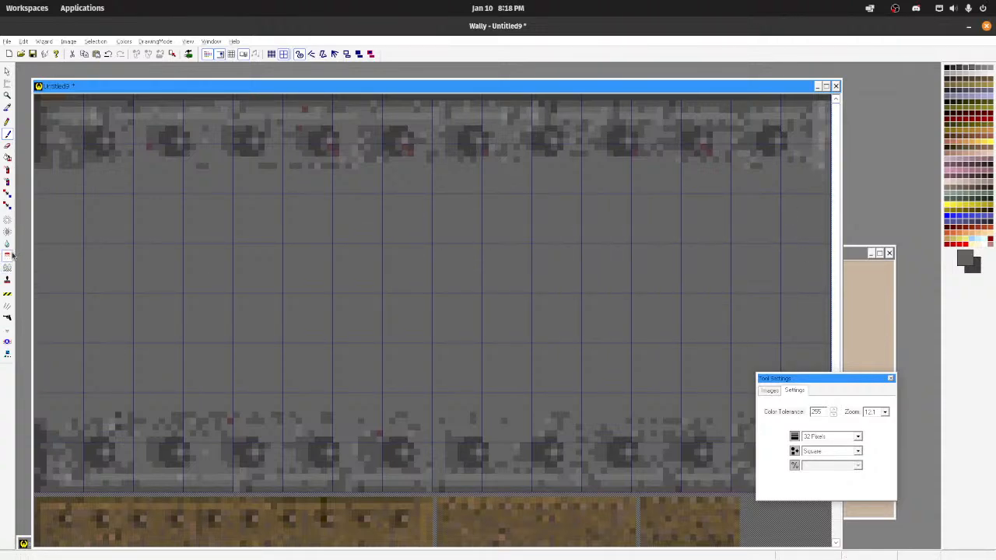
Step: Try cloning the upper rivets into the plain grey middle with the 32-pixel clone stamp, and undo the strokes
click(7, 282)
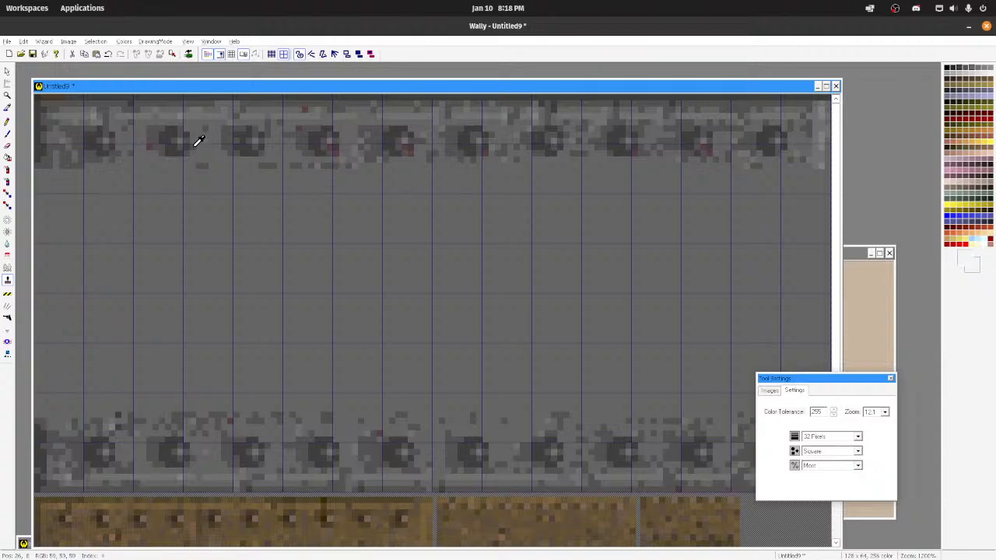
click(109, 145)
drag(550, 296, 371, 294)
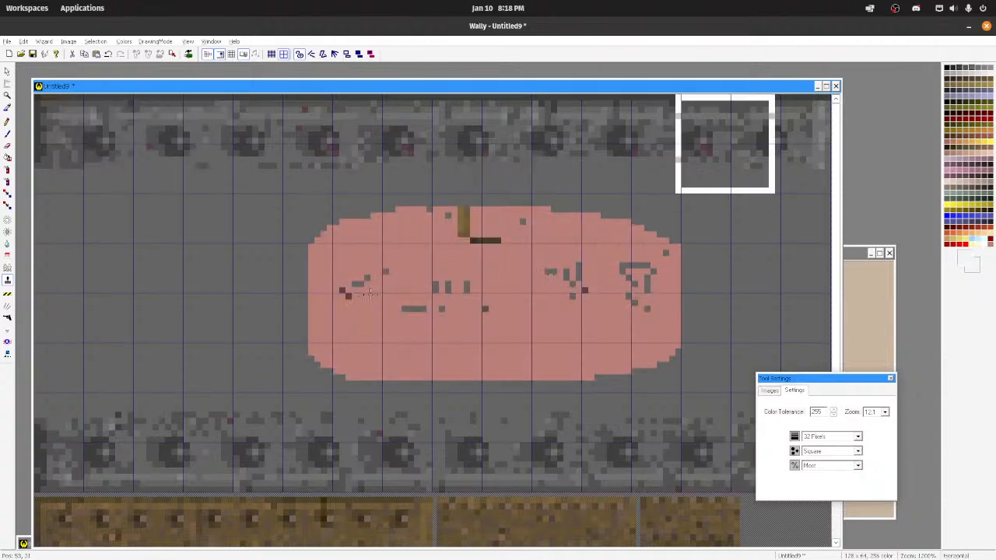
key(ctrl+z)
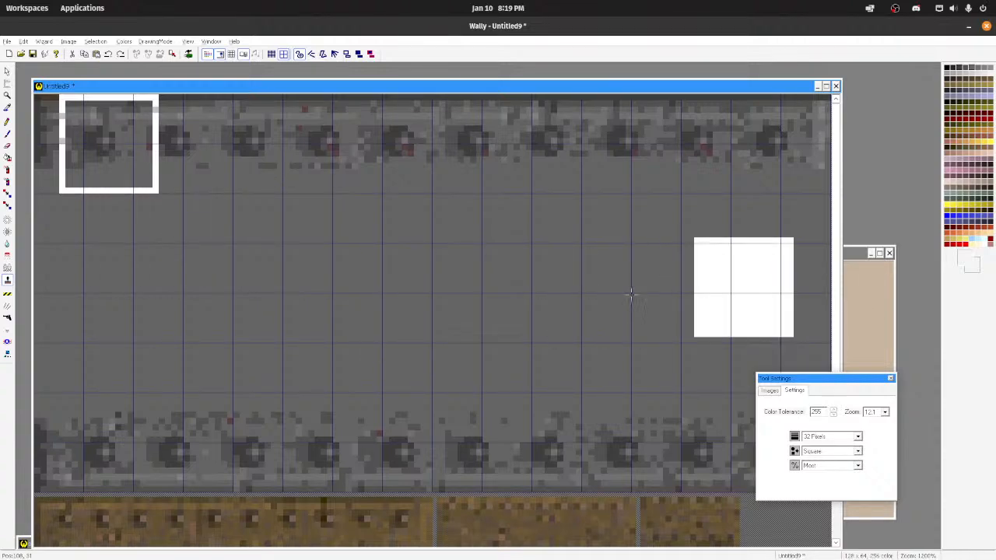
Step: Set the clone source on plain grey near the texture's left edge and reduce the brush size to 12 pixels
key(ctrl)
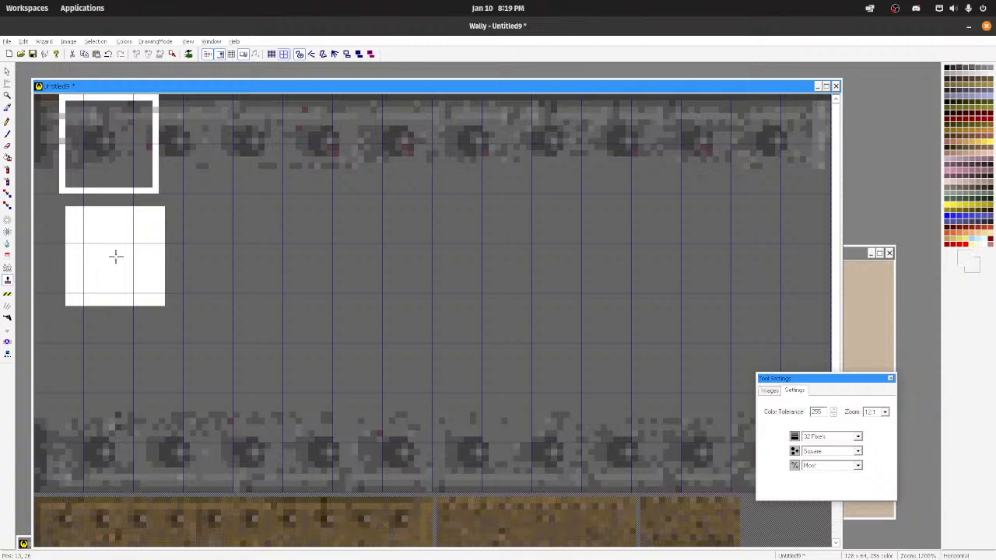
ctrl+click(115, 256)
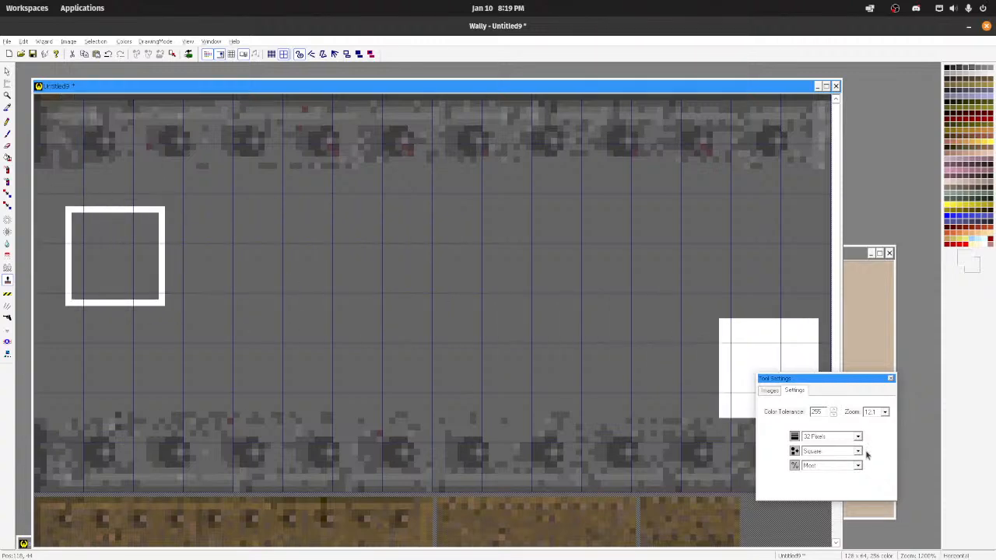
click(843, 438)
click(827, 466)
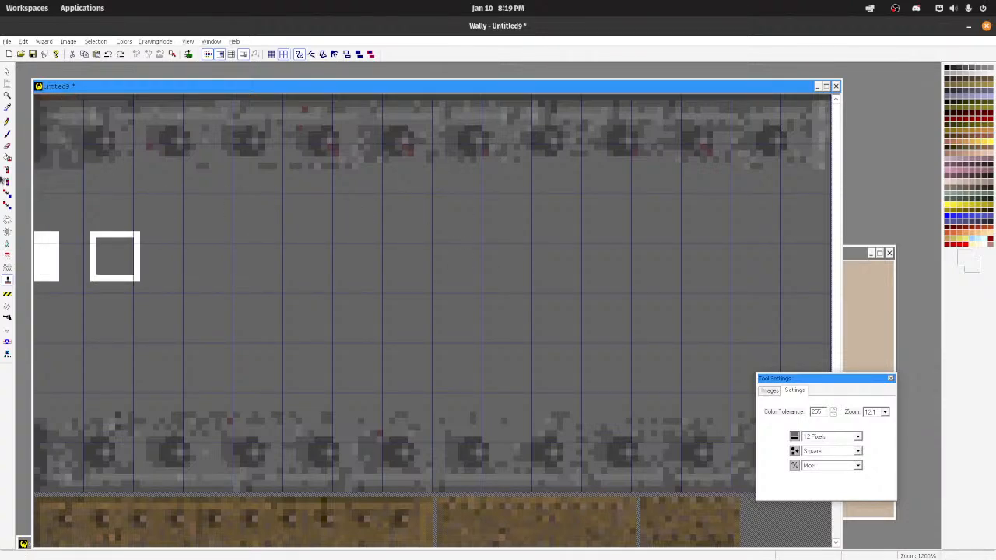
Step: Try several paintbrush strokes across the grey middle at 12 pixels, undoing them as you go
click(6, 135)
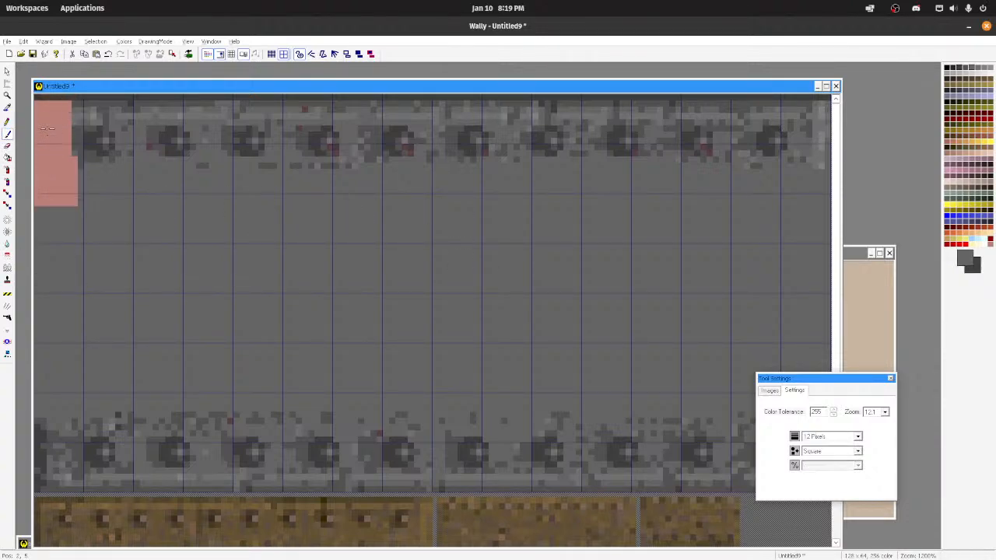
mouse_move(576, 243)
mouse_down()
mouse_move(529, 170)
mouse_move(727, 170)
mouse_up()
drag(676, 206, 549, 273)
right_drag(562, 279, 507, 307)
key(ctrl+z)
key(ctrl+z)
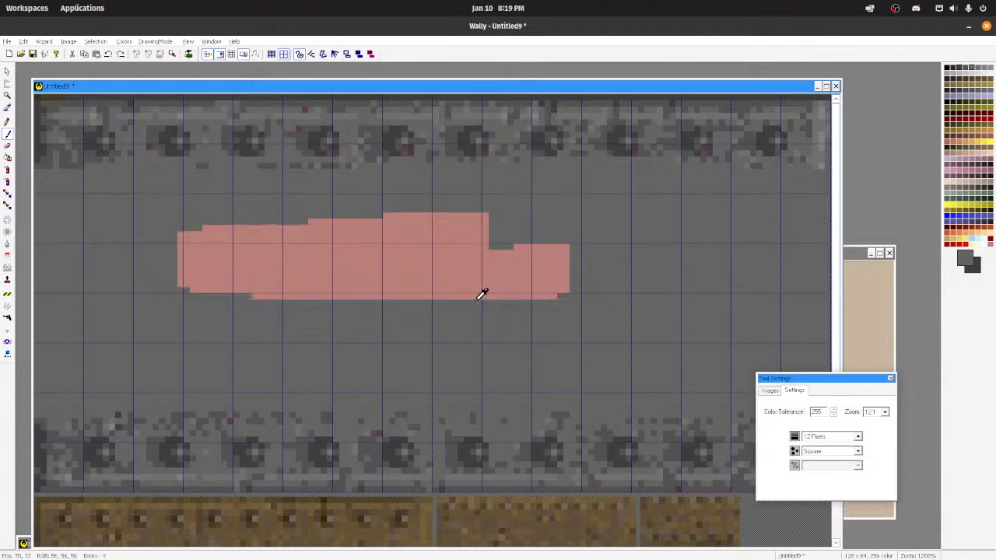
right_drag(364, 231, 635, 225)
key(ctrl+z)
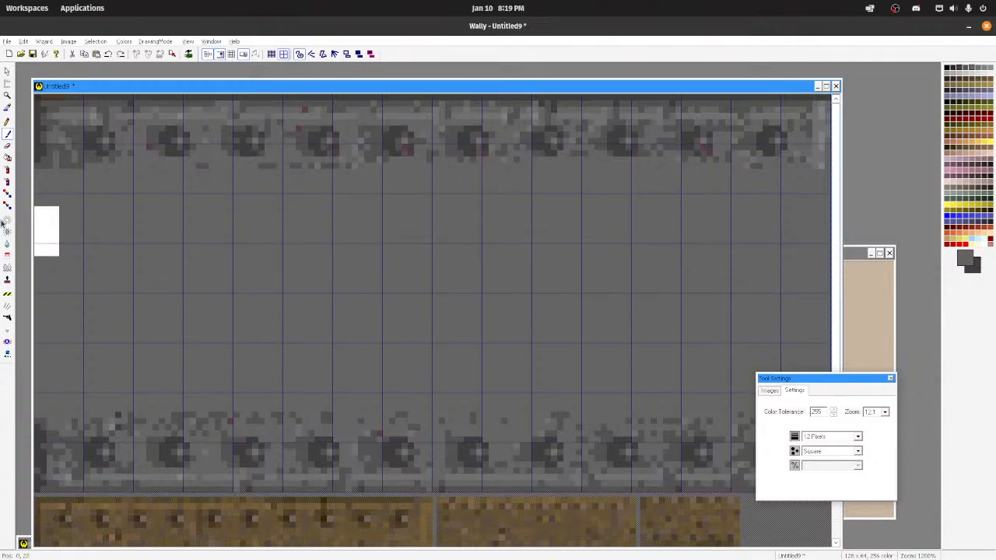
mouse_move(288, 265)
mouse_down()
mouse_move(652, 233)
mouse_move(522, 267)
mouse_move(551, 289)
mouse_up()
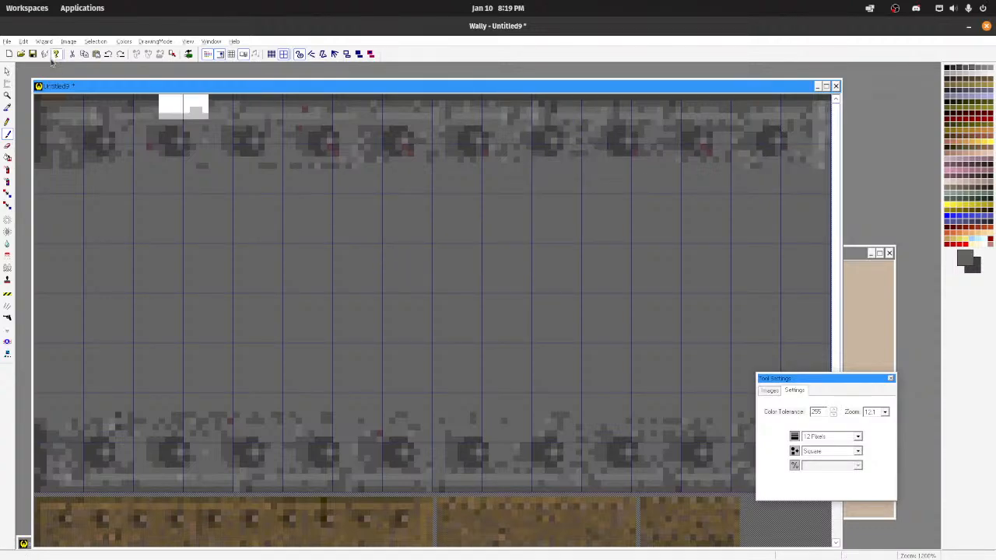
click(7, 41)
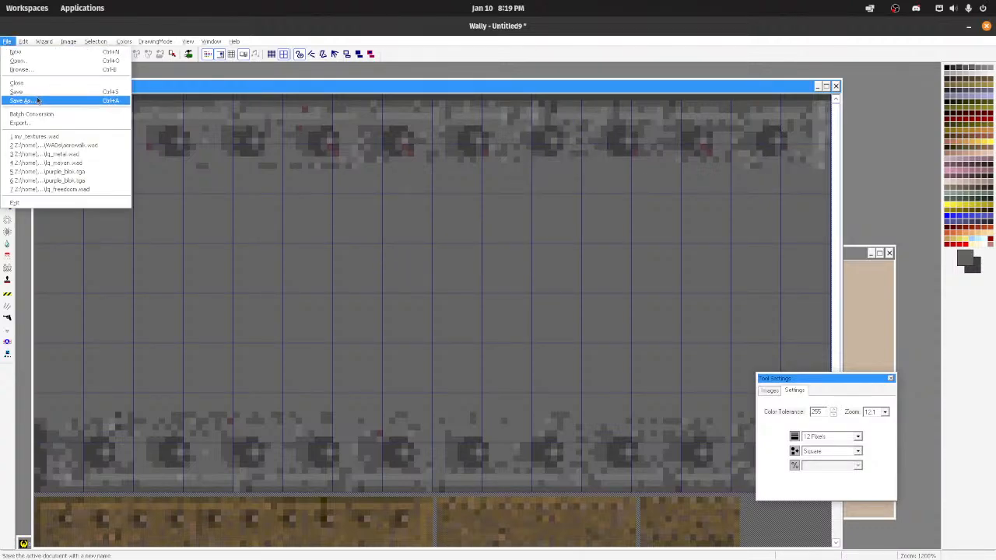
click(249, 101)
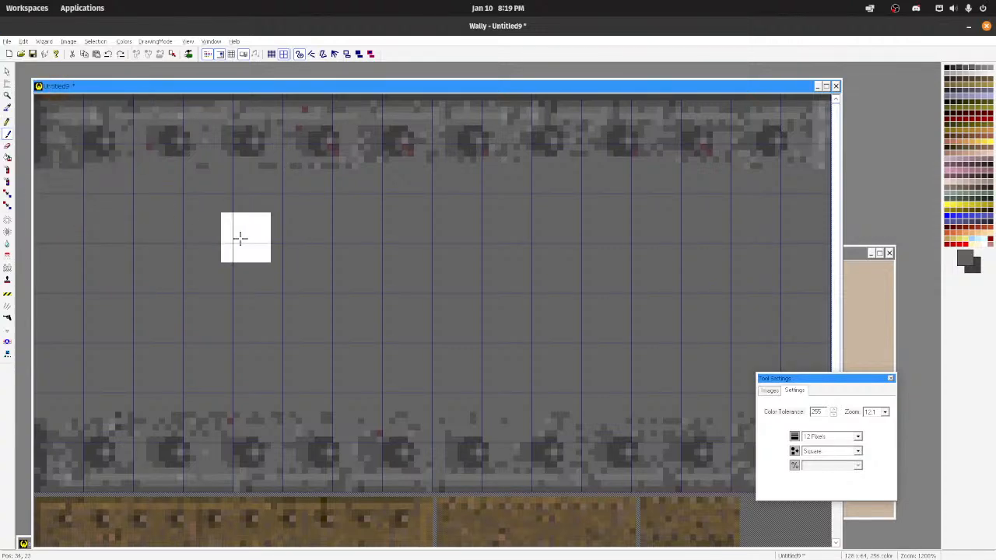
Step: Stroke dark rivet grey across the middle, cover it with sampled plain grey, and paint out the texture's outer borders with the 12-pixel brush
ctrl+click(246, 148)
mouse_move(295, 280)
mouse_down()
mouse_move(563, 287)
mouse_move(558, 280)
mouse_up()
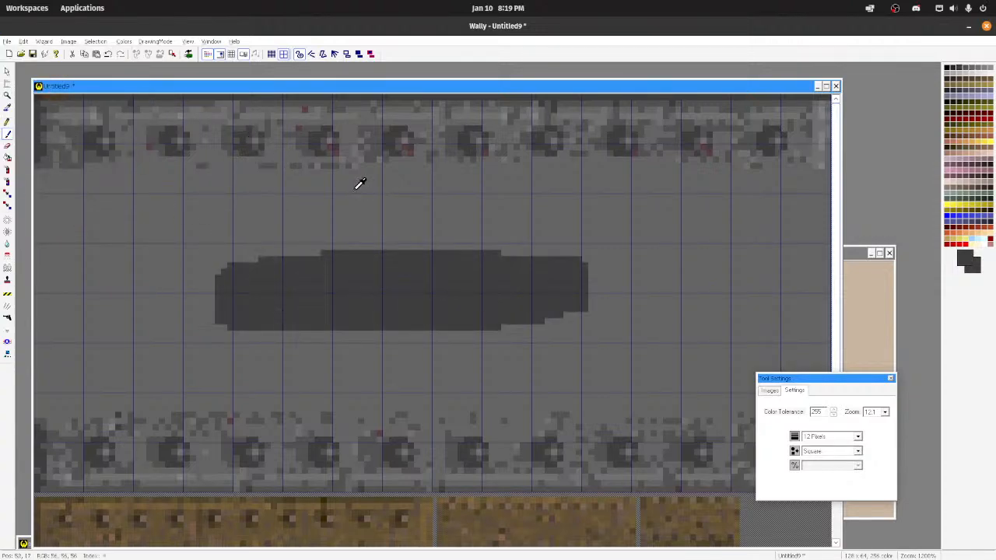
ctrl+click(339, 193)
mouse_move(249, 264)
mouse_down()
mouse_move(551, 292)
mouse_move(484, 327)
mouse_up()
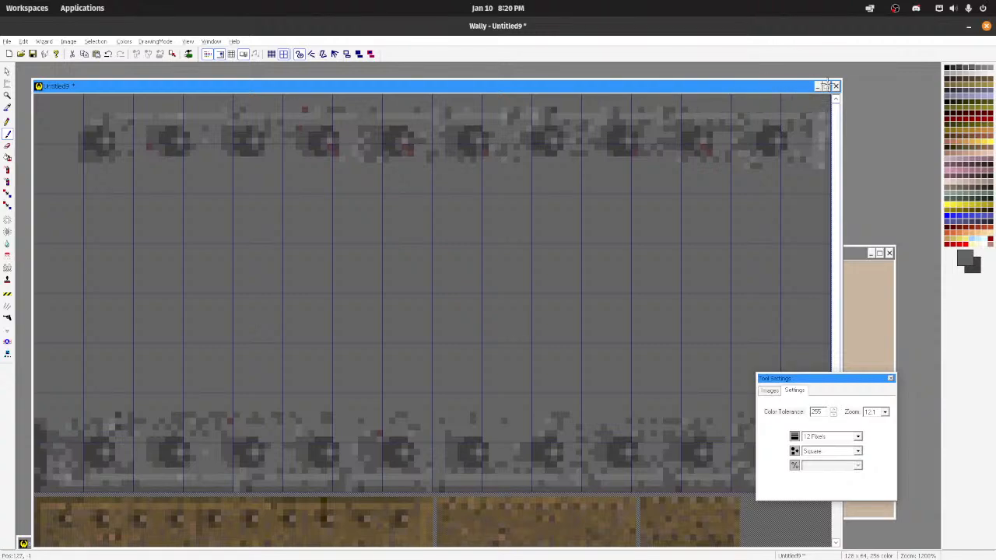
drag(813, 379, 911, 415)
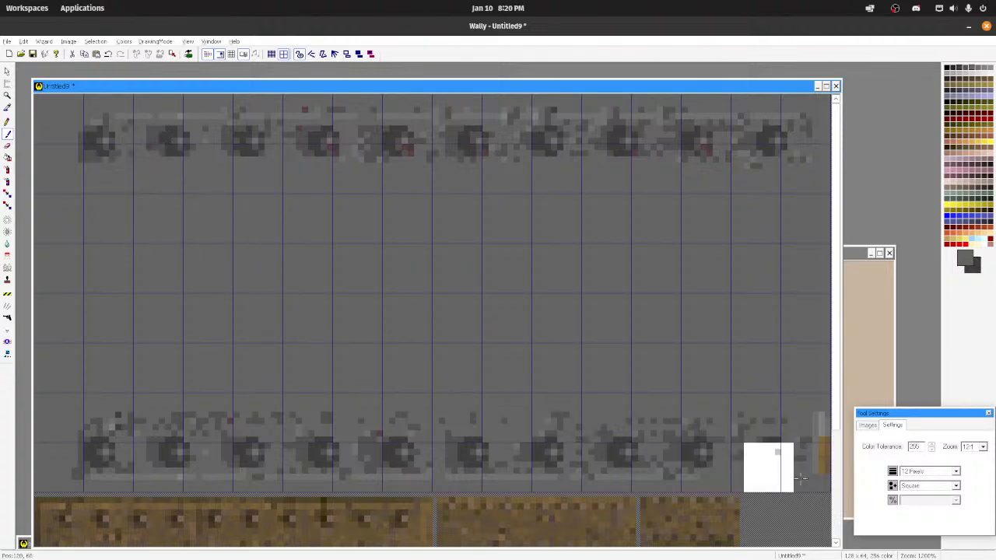
Step: Reduce the brush to 8 pixels and paint over both rows of rivets, leaving the 128 x 64 texture plain grey
click(937, 472)
click(926, 496)
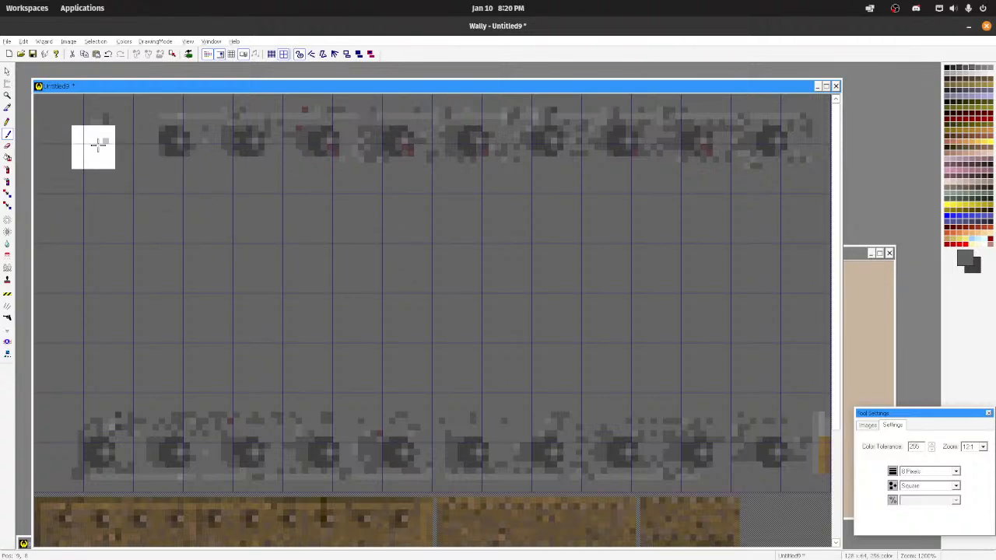
drag(89, 144, 794, 140)
mouse_move(160, 263)
mouse_down()
mouse_move(532, 455)
mouse_move(98, 461)
mouse_move(210, 436)
mouse_up()
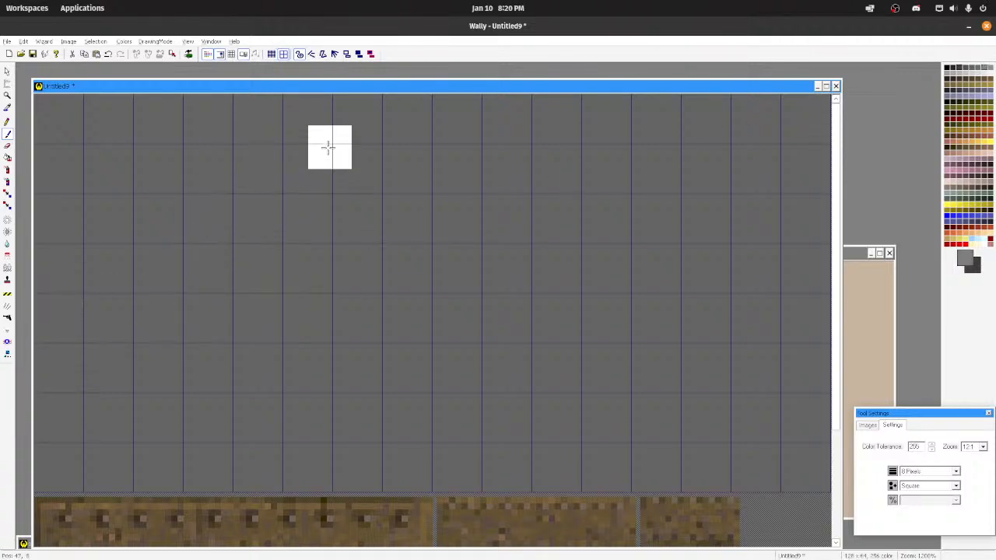
Step: Enlarge the spray can to 48 pixels and spray lighter grey speckles over the middle of the grey texture
click(7, 171)
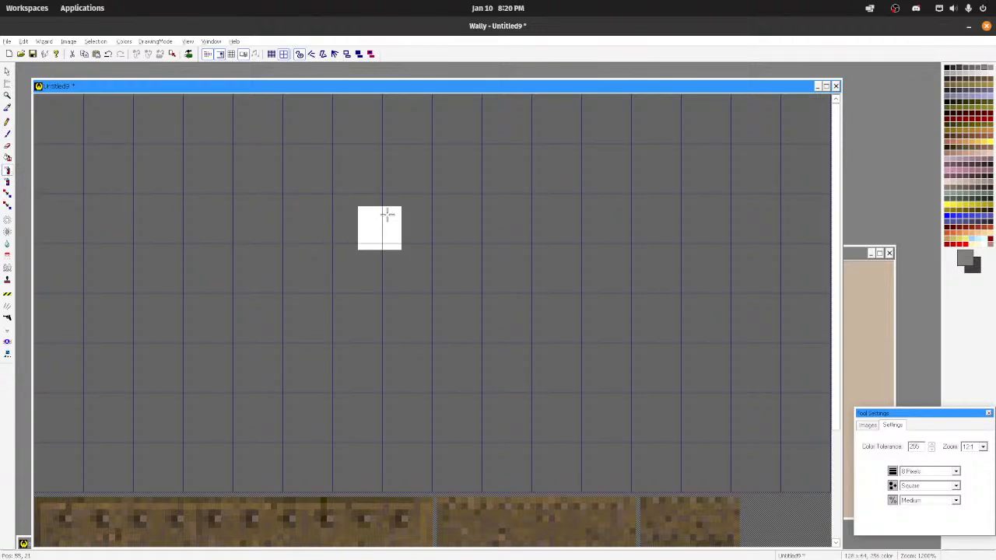
drag(341, 177, 204, 444)
key(ctrl+z)
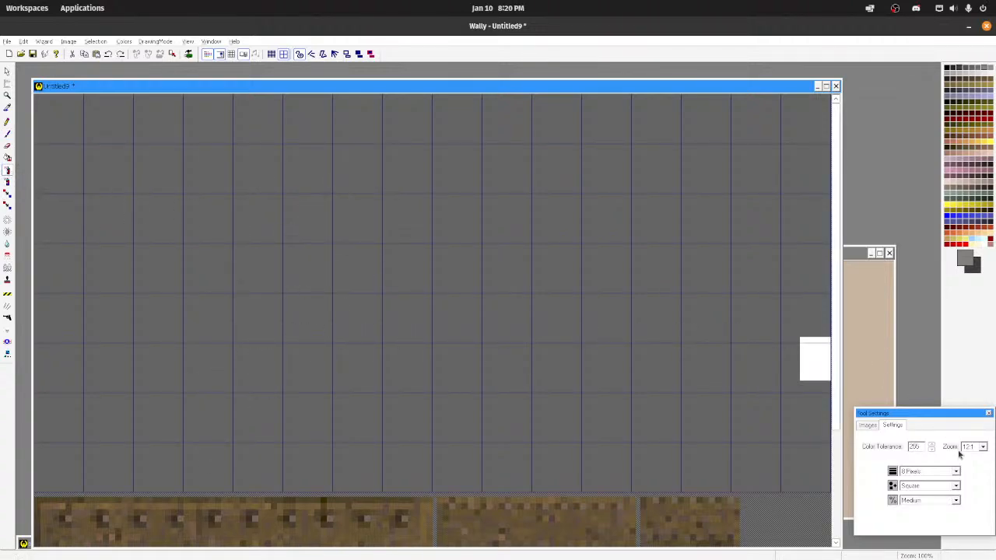
click(954, 474)
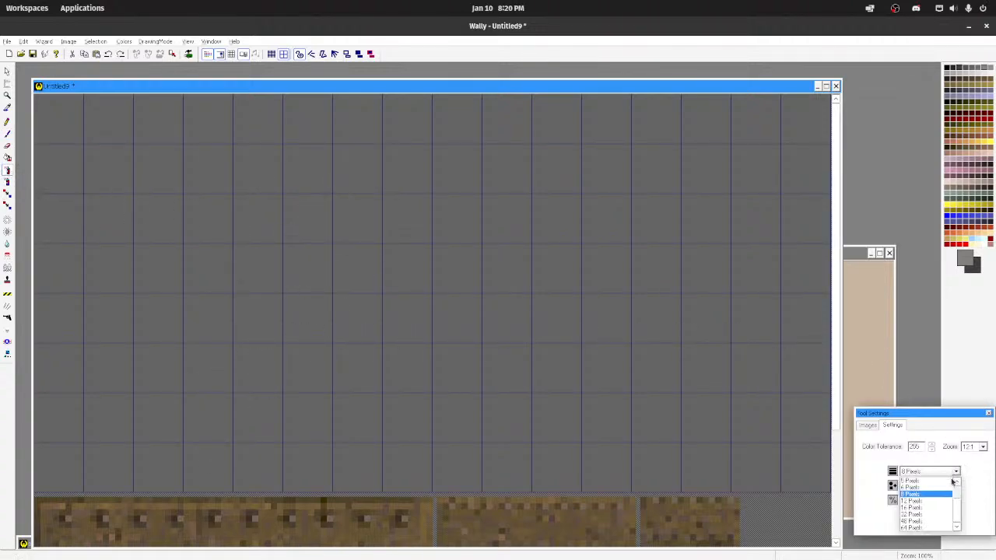
click(922, 521)
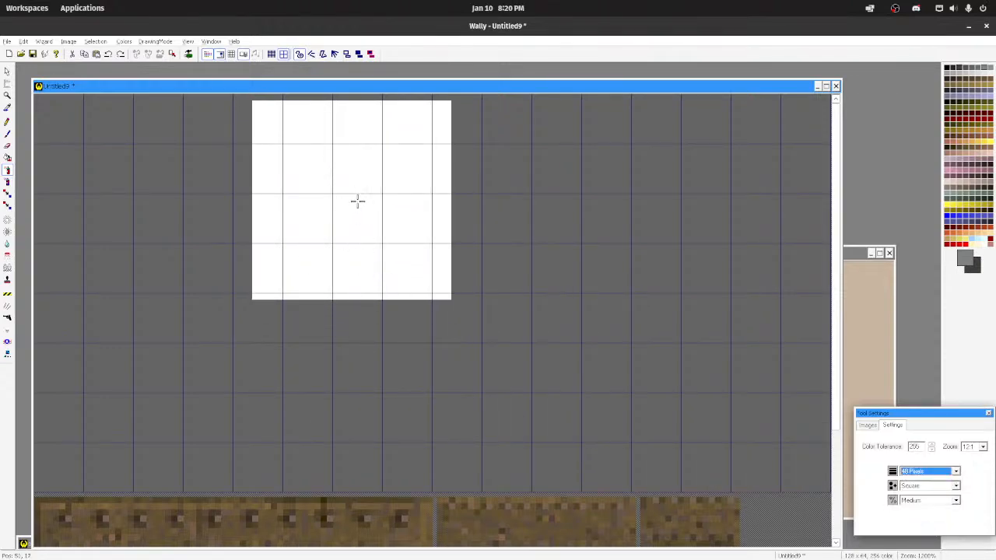
mouse_move(358, 201)
mouse_down()
mouse_move(334, 334)
mouse_move(327, 275)
mouse_move(393, 291)
mouse_move(419, 369)
mouse_move(583, 406)
mouse_up()
key(ctrl+z)
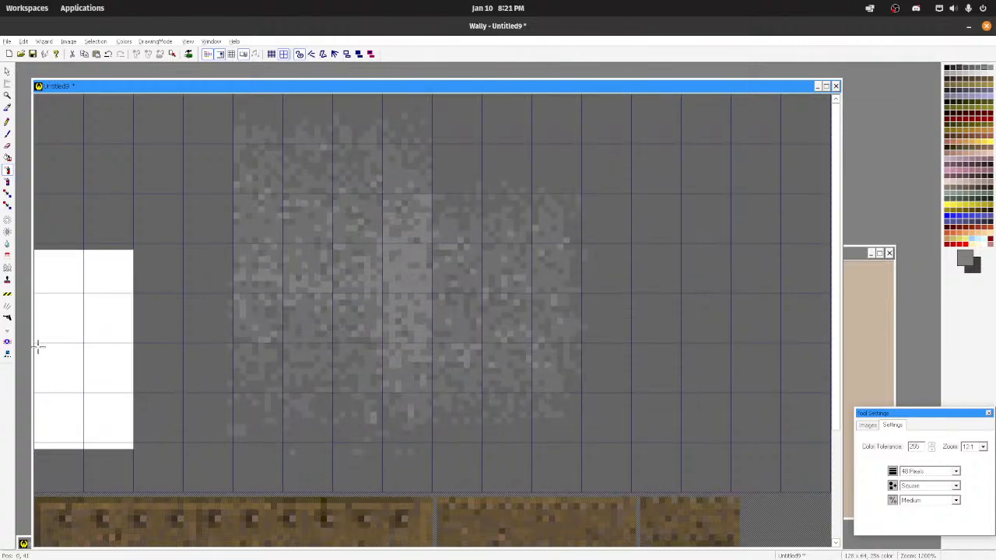
Step: Spray more light grey over the texture's left half and surroundings, and soften the speckles with the 48-pixel blur tool
mouse_move(289, 263)
mouse_down()
mouse_move(269, 318)
mouse_move(373, 256)
mouse_move(101, 265)
mouse_up()
key(ctrl+z)
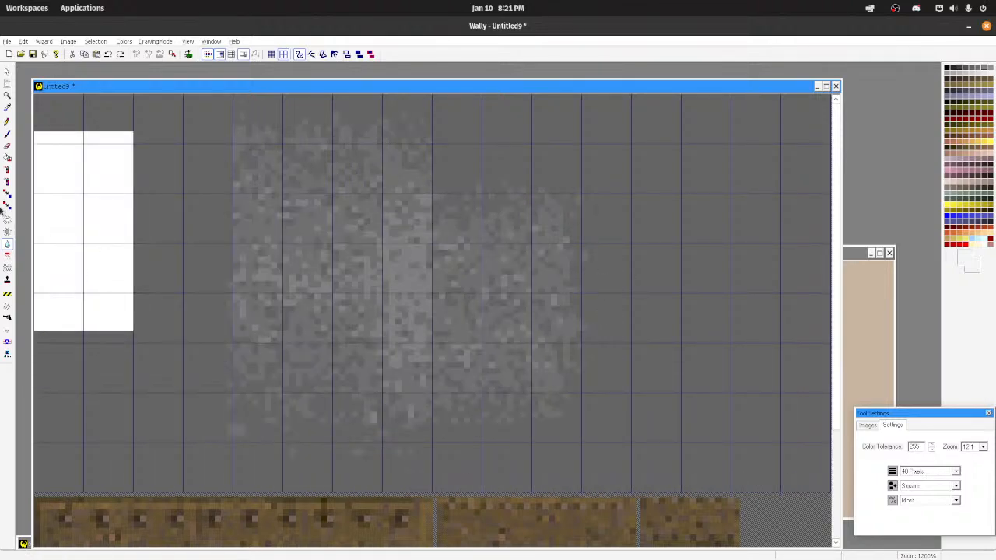
click(7, 171)
drag(244, 283, 233, 294)
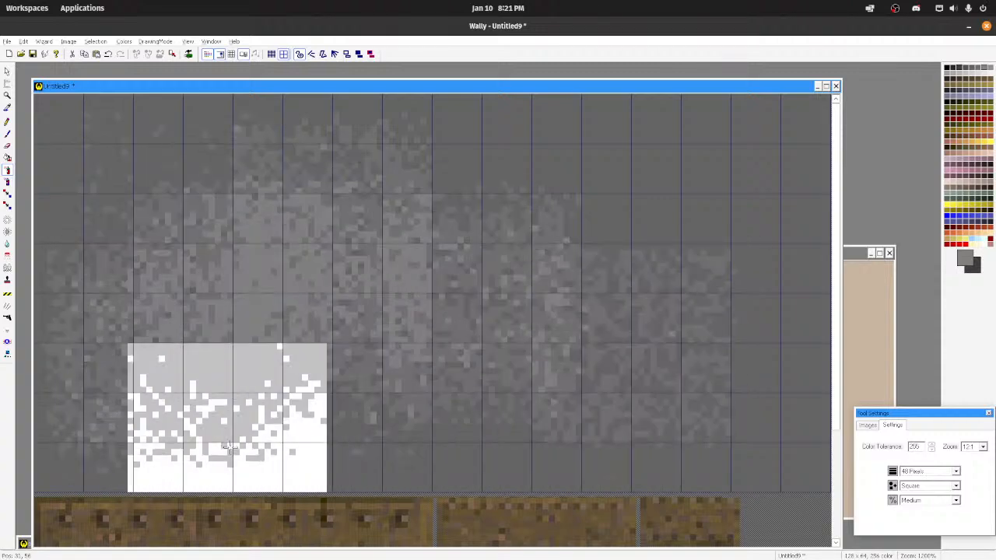
click(7, 245)
mouse_move(132, 342)
mouse_down()
mouse_move(529, 335)
mouse_move(284, 203)
mouse_up()
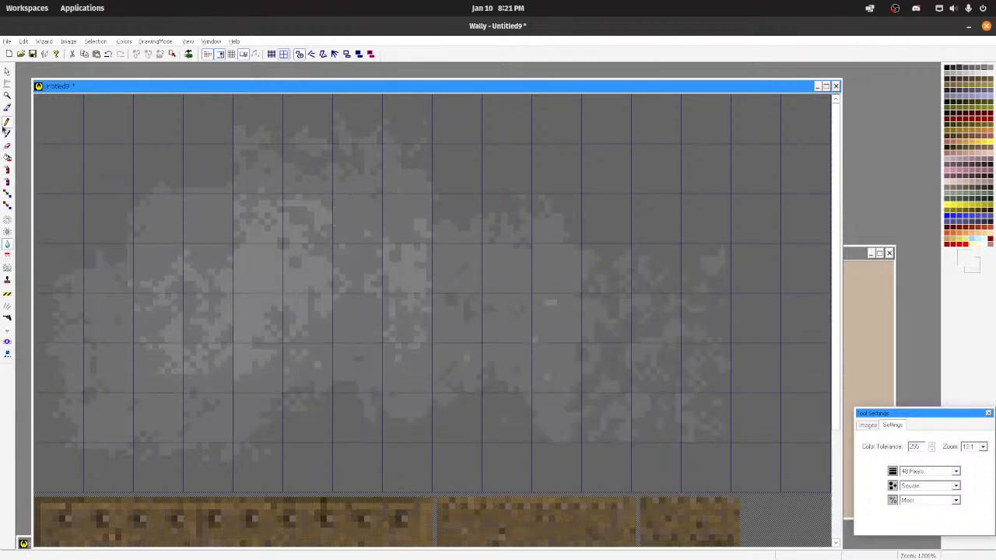
Step: Spray another light grey layer across the texture's centre and blur it into smoother patches
click(6, 171)
drag(367, 292, 477, 295)
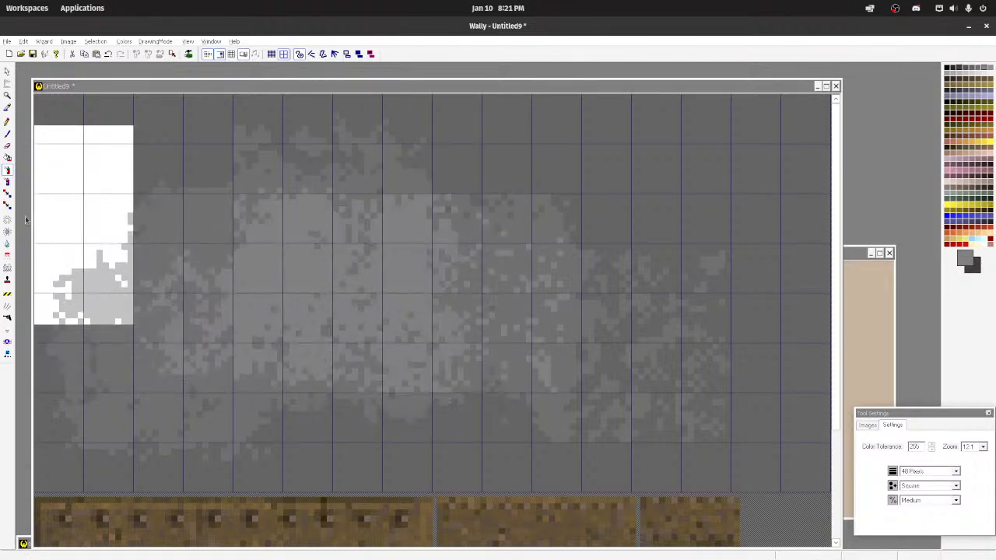
click(8, 245)
mouse_move(397, 300)
mouse_down()
mouse_move(257, 335)
mouse_move(700, 287)
mouse_move(571, 387)
mouse_up()
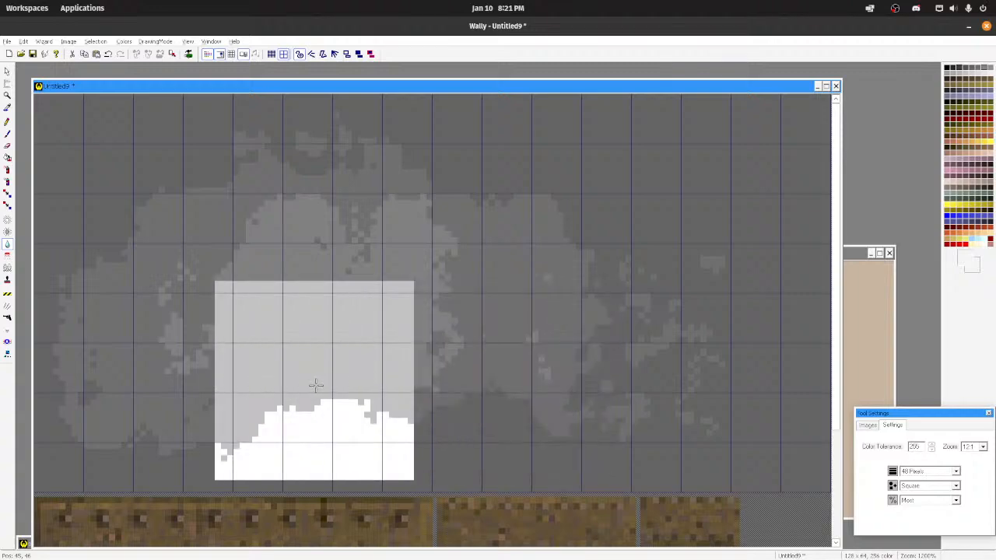
Step: Spray light grey from the centre toward the texture's lower edge and blend the new speckles with the blur tool
click(5, 169)
drag(356, 280, 335, 294)
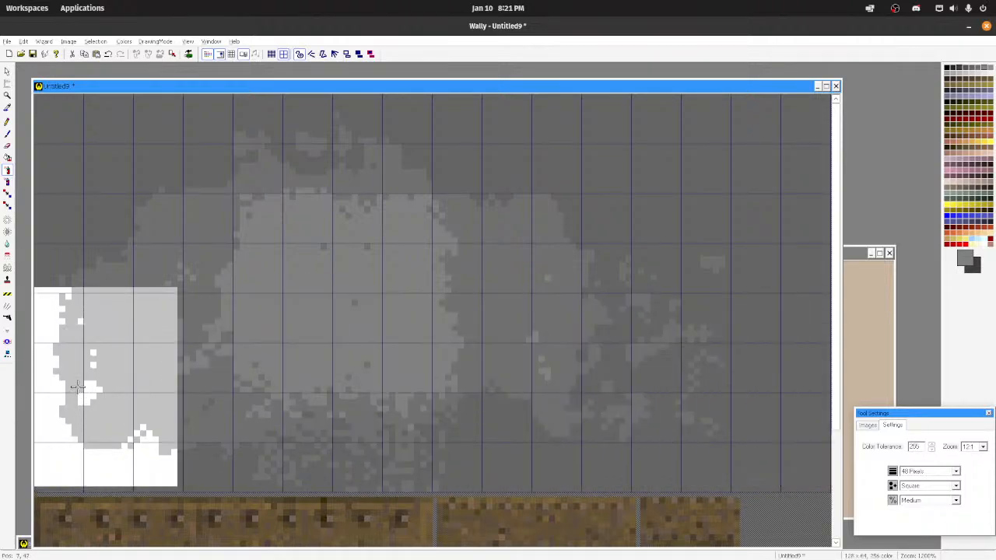
click(7, 243)
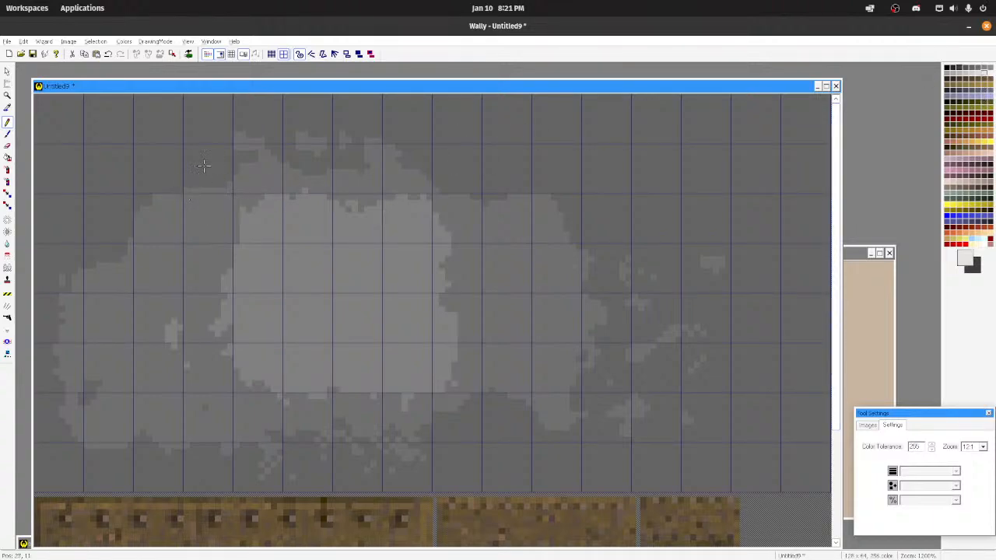
click(107, 144)
click(158, 144)
key(ctrl+z)
key(ctrl+z)
Step: Pencil a row of five near-white 2 x 2 pixel rivets along the texture's upper grid line
click(89, 143)
click(435, 142)
click(637, 144)
click(289, 144)
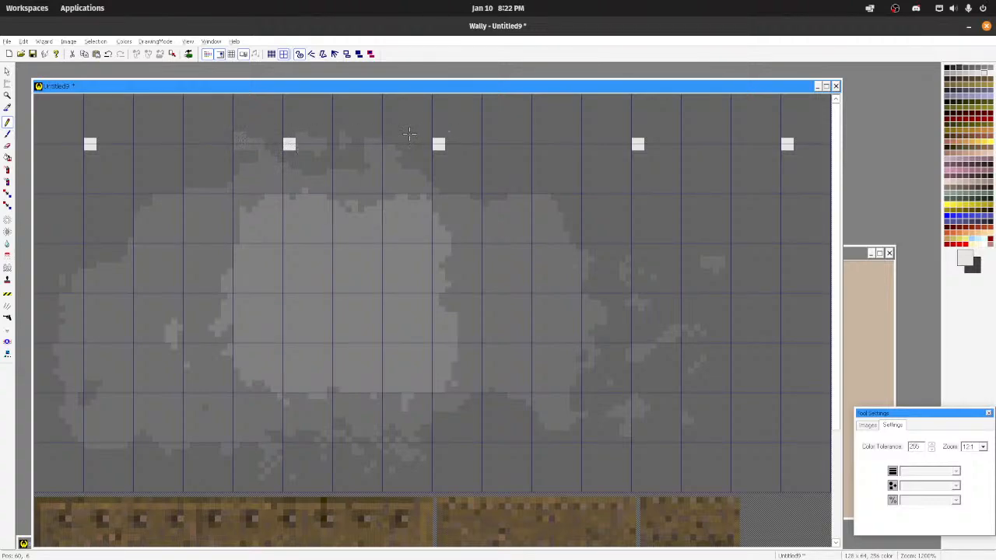
Step: Undo the second and fourth upper rivets and redraw them so that the five rivets are evenly spaced
key(ctrl+z)
click(287, 144)
key(ctrl+z)
key(ctrl+z)
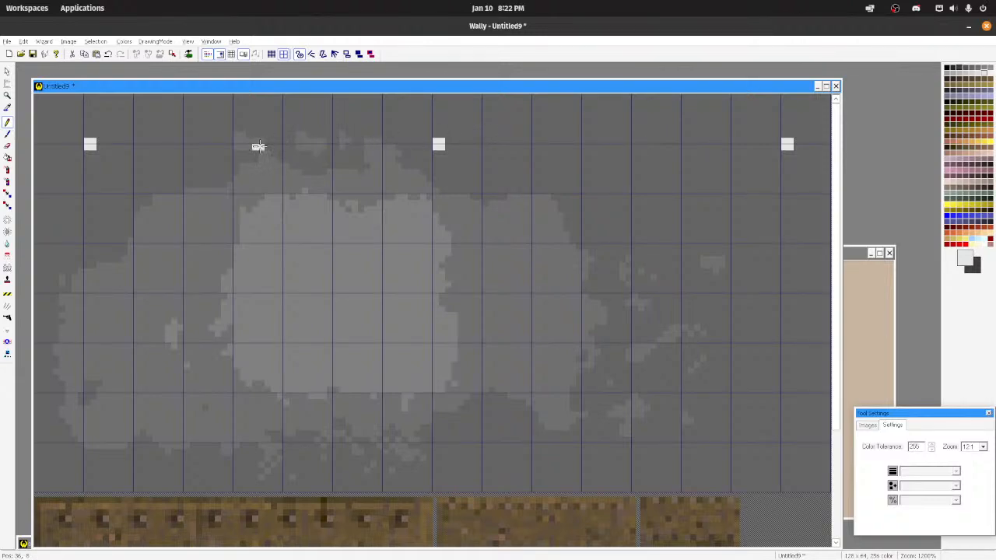
click(258, 144)
key(ctrl+z)
key(ctrl+z)
drag(635, 146, 639, 142)
key(ctrl+z)
scroll(626, 150, down, 1)
key(ctrl+z)
click(565, 138)
drag(565, 139, 559, 141)
key(ctrl+z)
click(557, 136)
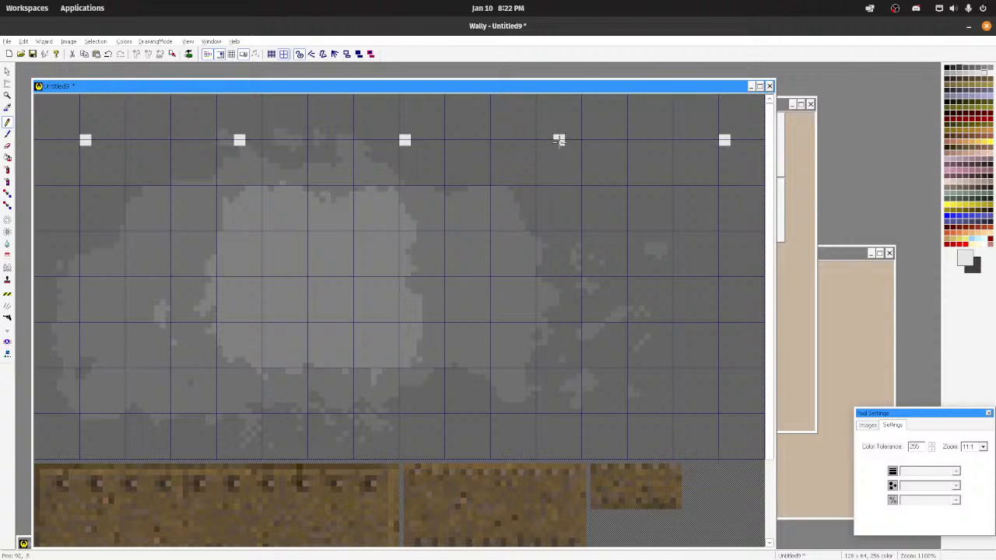
Step: Pencil five matching 2 x 2 pixel rivets along the lower grid line, directly beneath the upper ones
scroll(558, 140, down, 10)
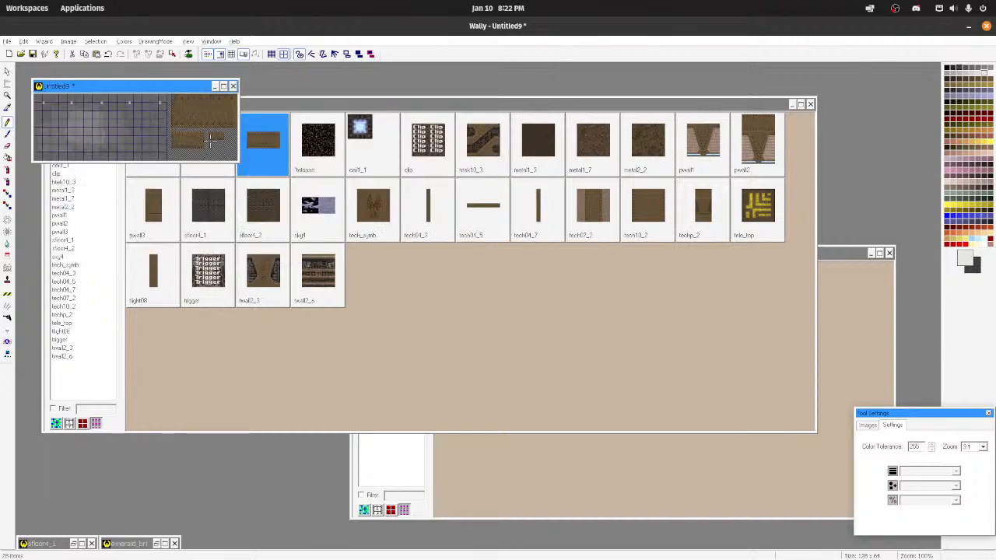
scroll(293, 192, up, 4)
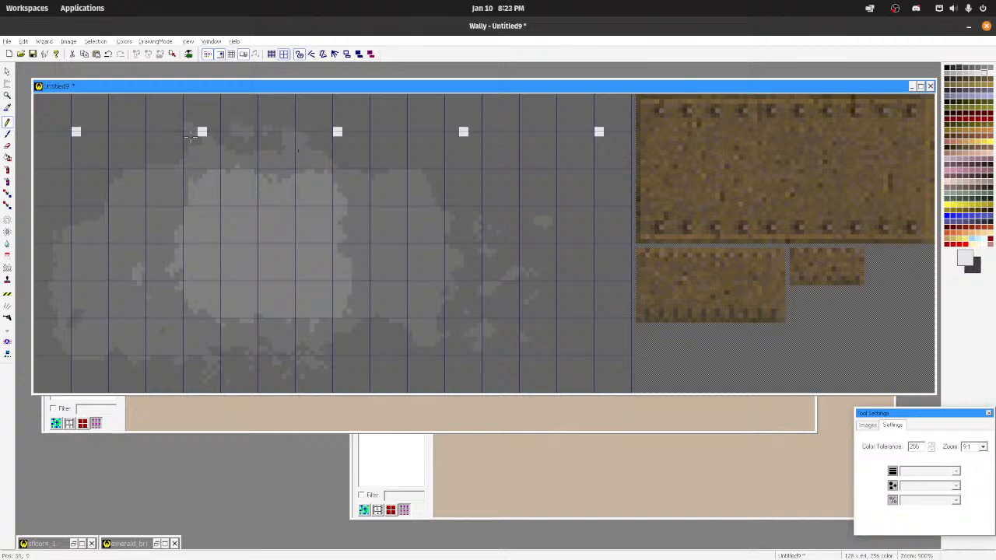
click(336, 354)
drag(204, 138, 203, 350)
key(ctrl+z)
click(465, 356)
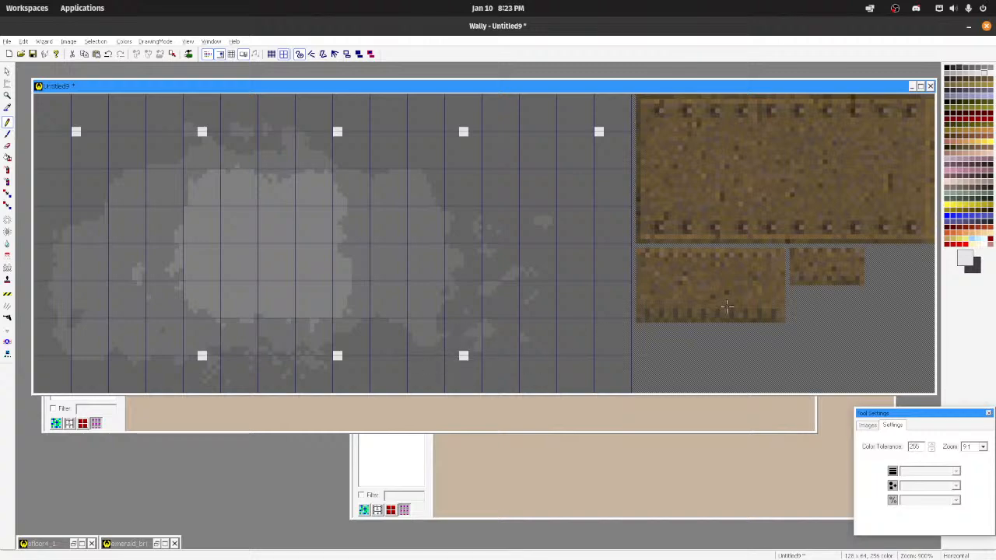
click(599, 355)
click(76, 355)
Step: Pick a mid-light grey and pencil edge pixels above, beside and below the first three upper rivets
scroll(304, 383, down, 8)
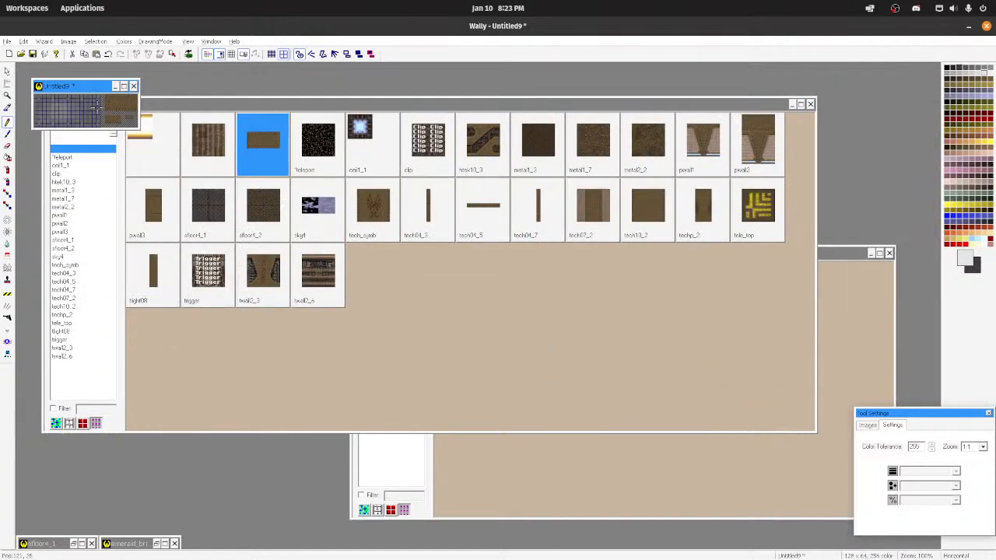
scroll(93, 104, up, 8)
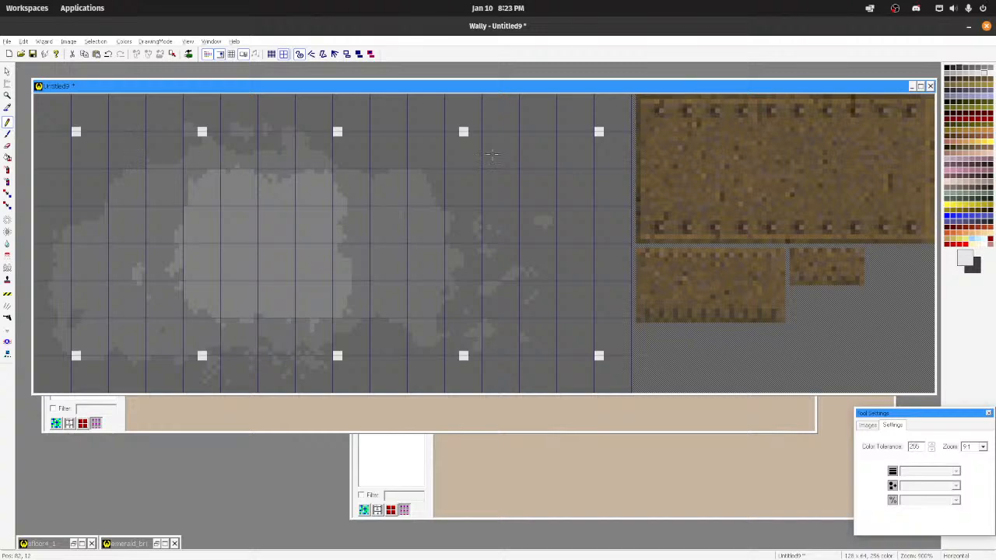
click(959, 70)
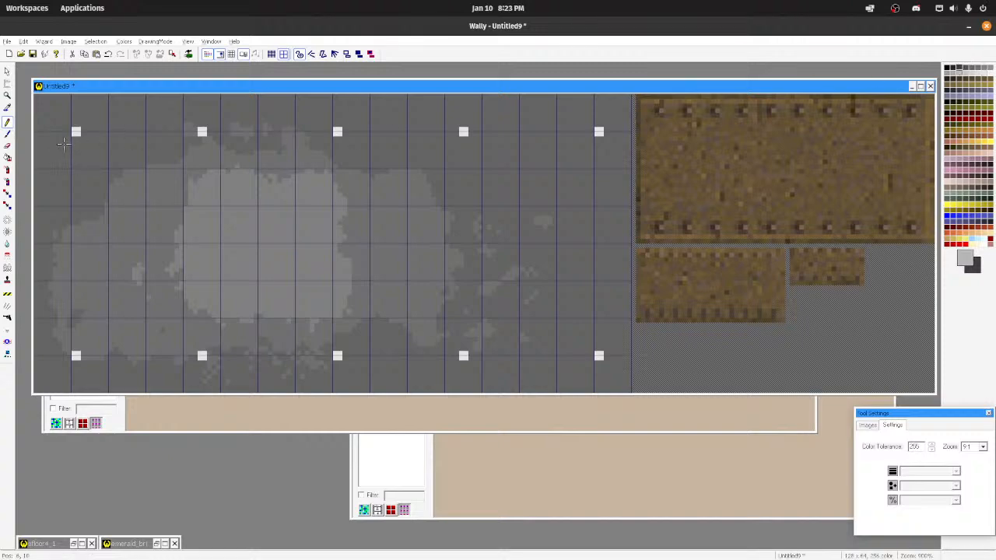
scroll(64, 143, up, 7)
click(121, 163)
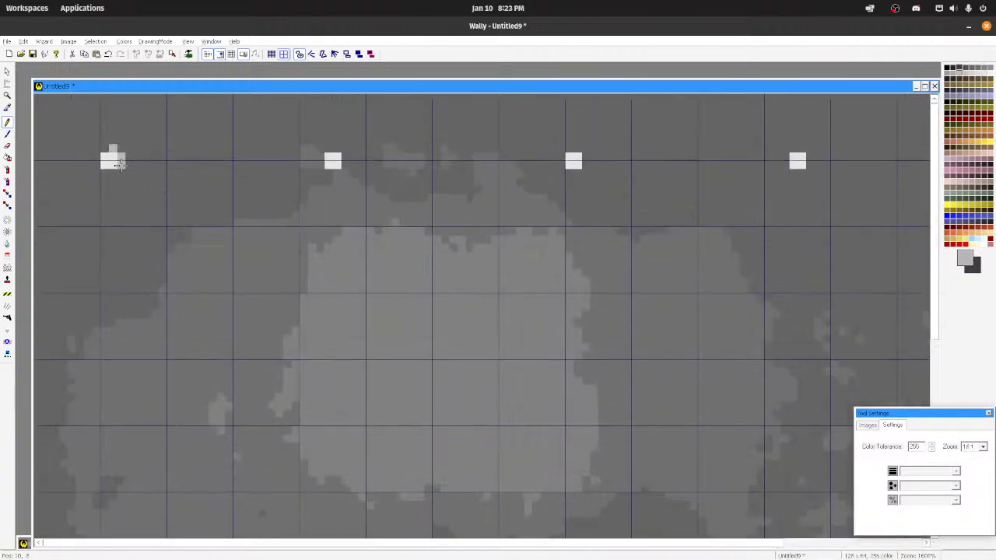
click(113, 171)
click(339, 148)
drag(348, 157, 346, 165)
click(339, 171)
click(577, 149)
click(586, 160)
click(578, 171)
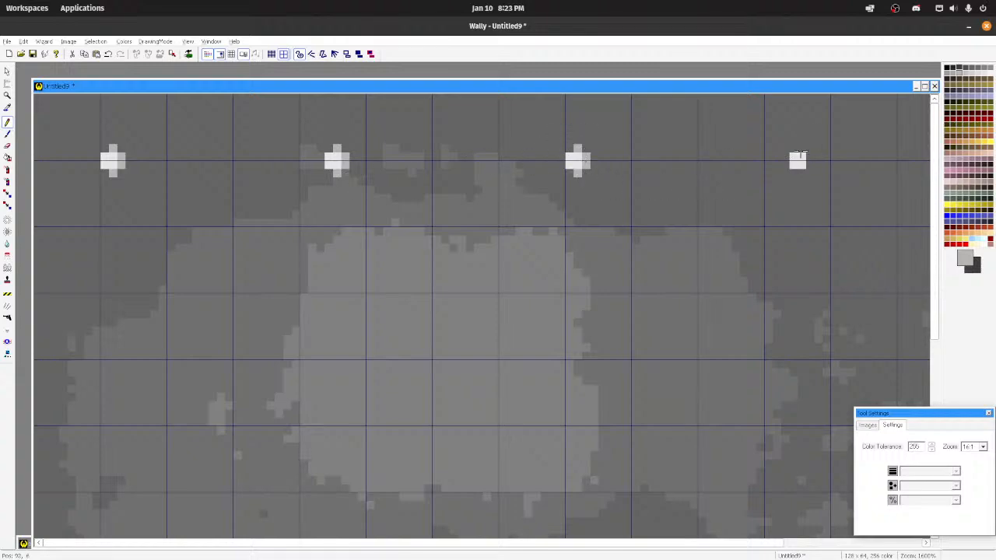
Step: Add the same light grey edge pixels to the last two upper rivets and to the lower row of rivets
click(801, 148)
drag(809, 157, 810, 165)
click(801, 172)
scroll(436, 245, down, 7)
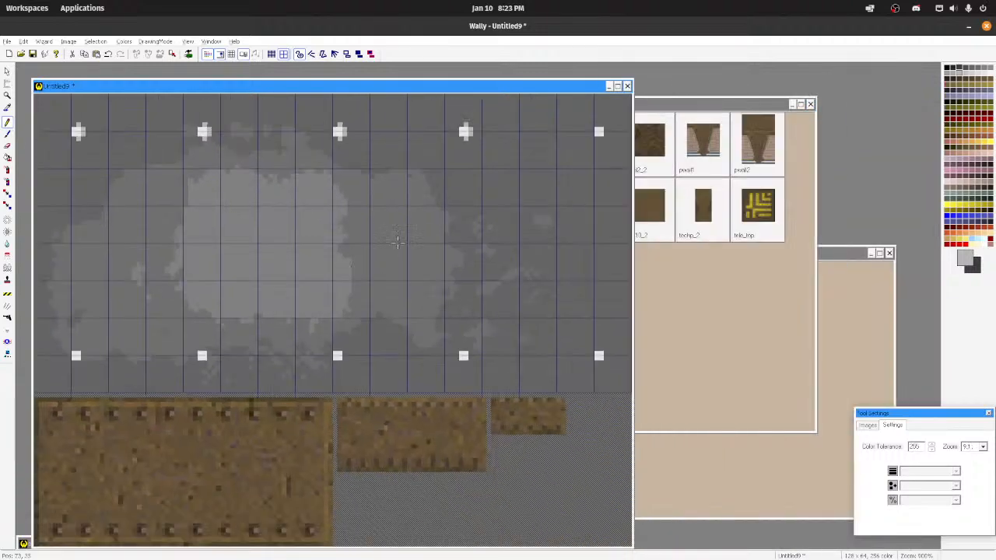
scroll(458, 210, up, 3)
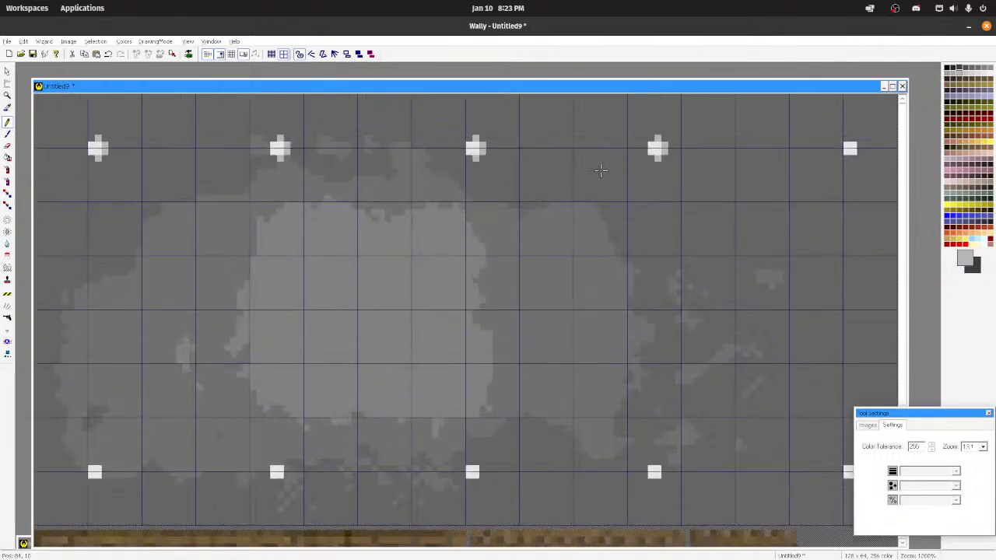
click(854, 141)
click(859, 150)
scroll(475, 359, down, 1)
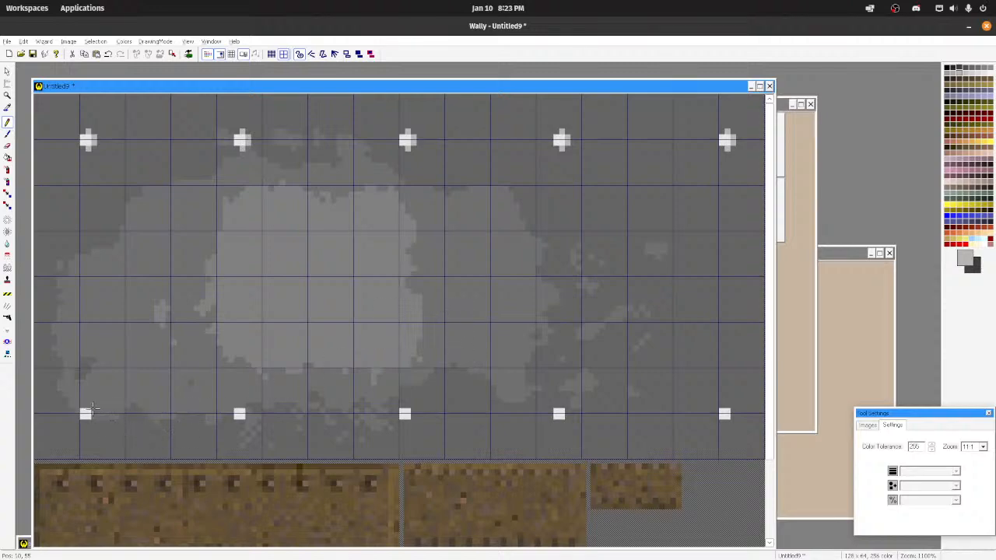
scroll(92, 407, down, 1)
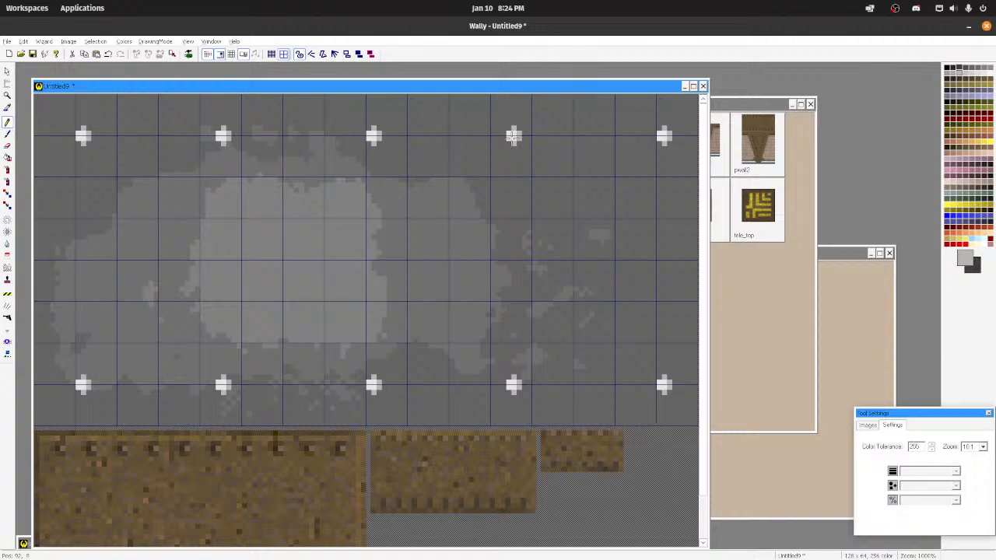
Step: Try blurring the upper rivets into the background with the 48-pixel blur tool at Most intensity, and undo it
scroll(306, 281, down, 7)
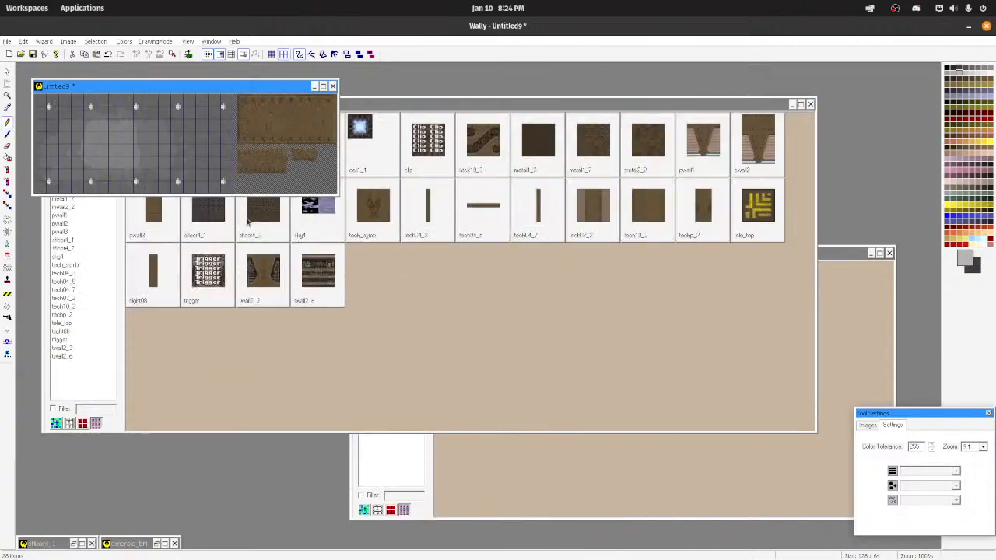
scroll(93, 249, up, 8)
scroll(94, 248, up, 1)
click(7, 244)
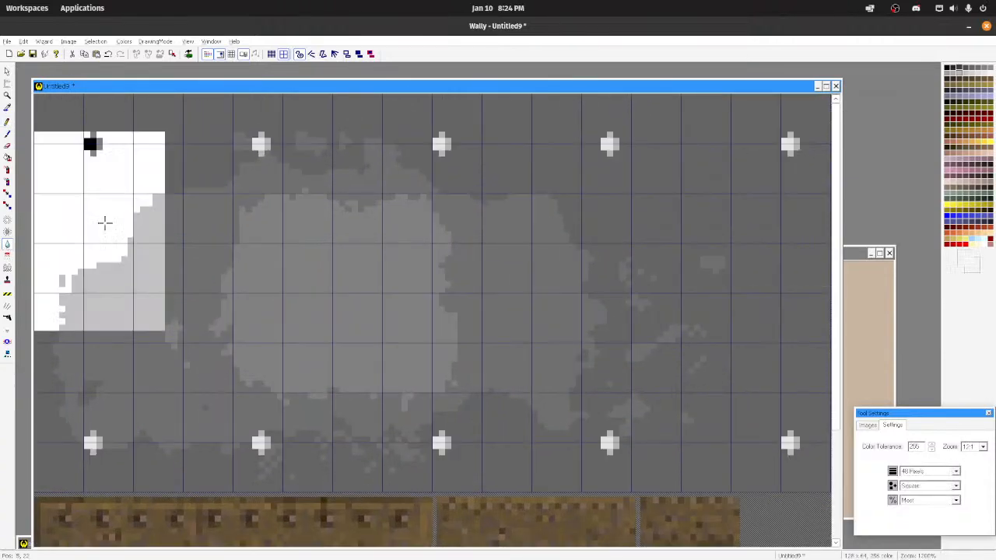
click(260, 143)
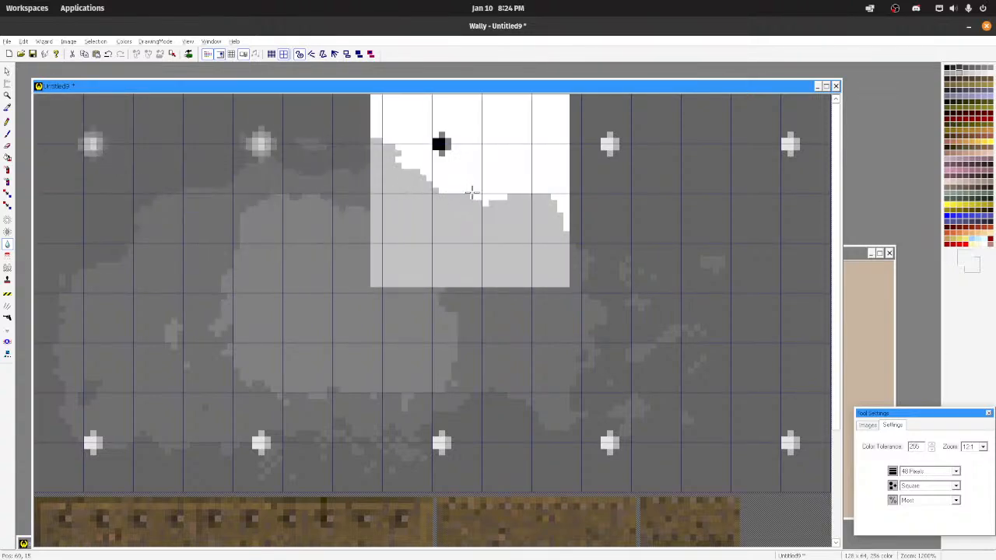
key(ctrl+z)
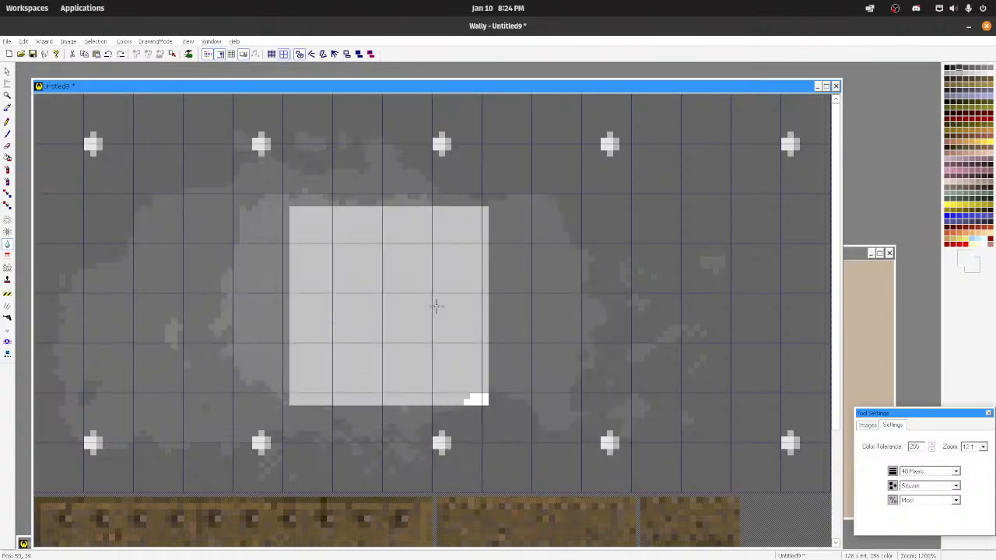
Step: Lower the blur intensity to Least and lightly soften the grey patches and rivets across the texture
click(947, 501)
click(945, 509)
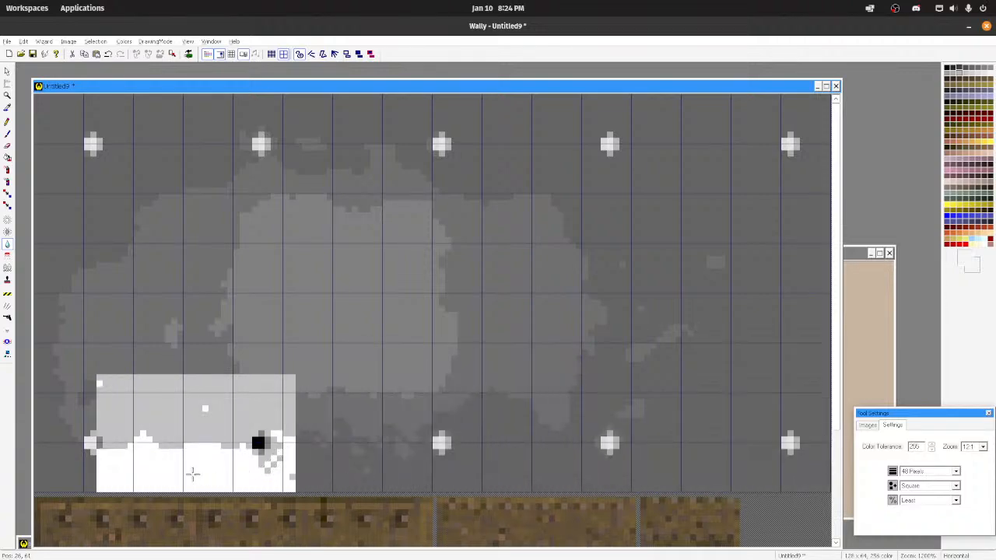
scroll(621, 381, down, 11)
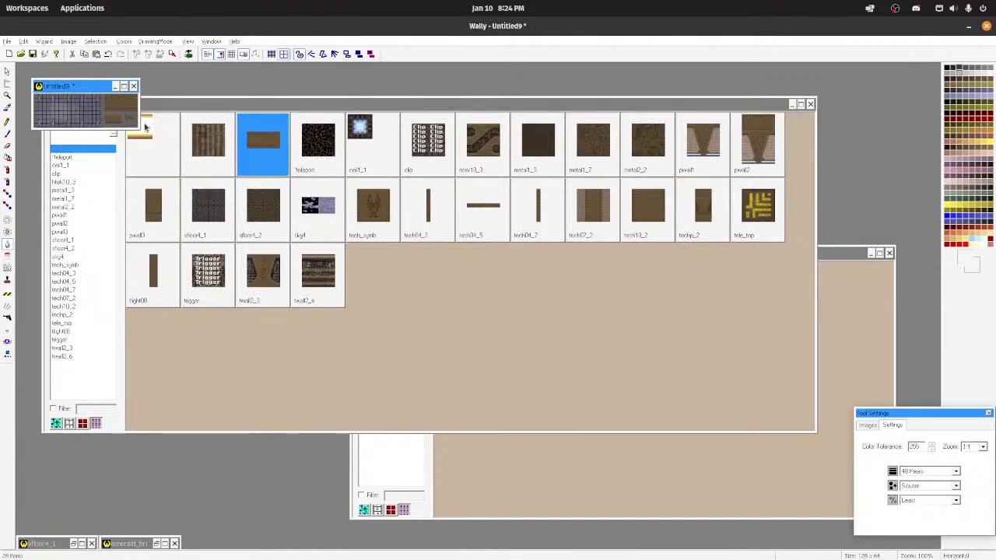
scroll(144, 127, up, 10)
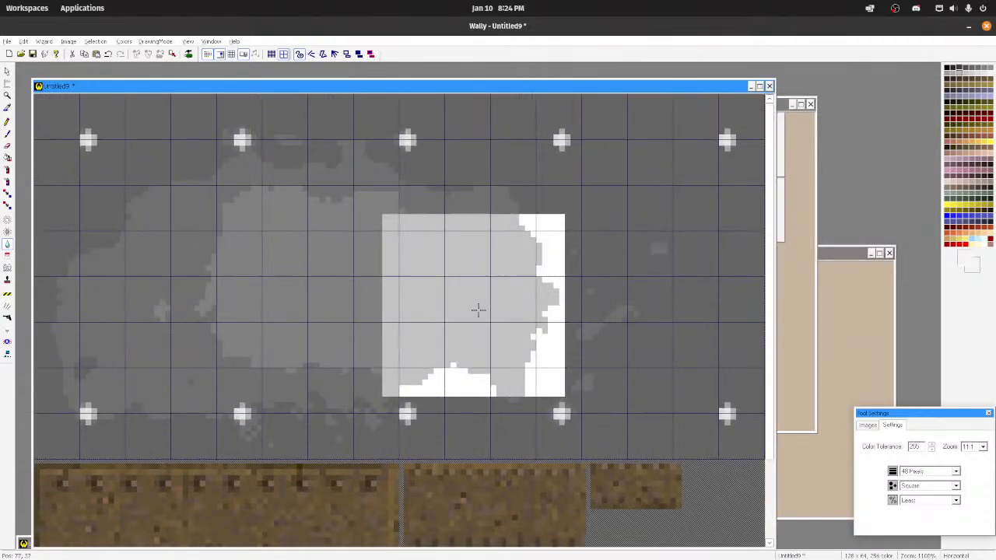
scroll(478, 309, down, 6)
scroll(397, 280, up, 3)
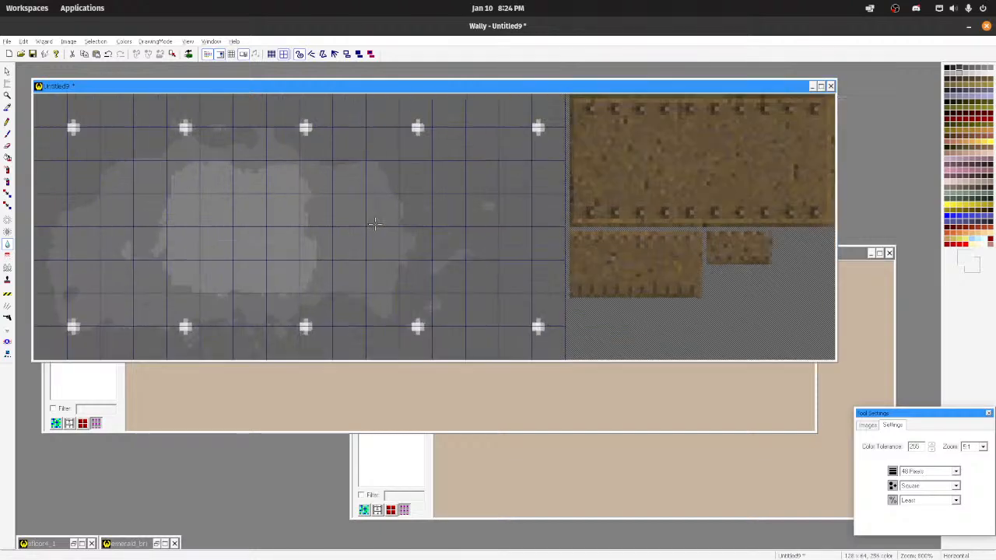
Step: Reduce the spray can to 16 pixels and spray grey speckles across the texture at Medium intensity
scroll(375, 224, up, 1)
click(8, 170)
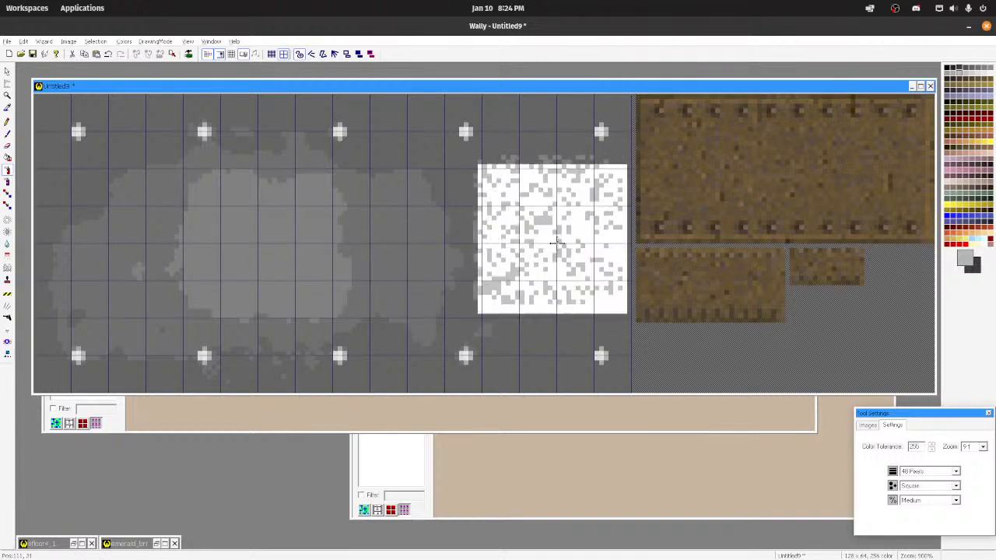
scroll(681, 335, up, 1)
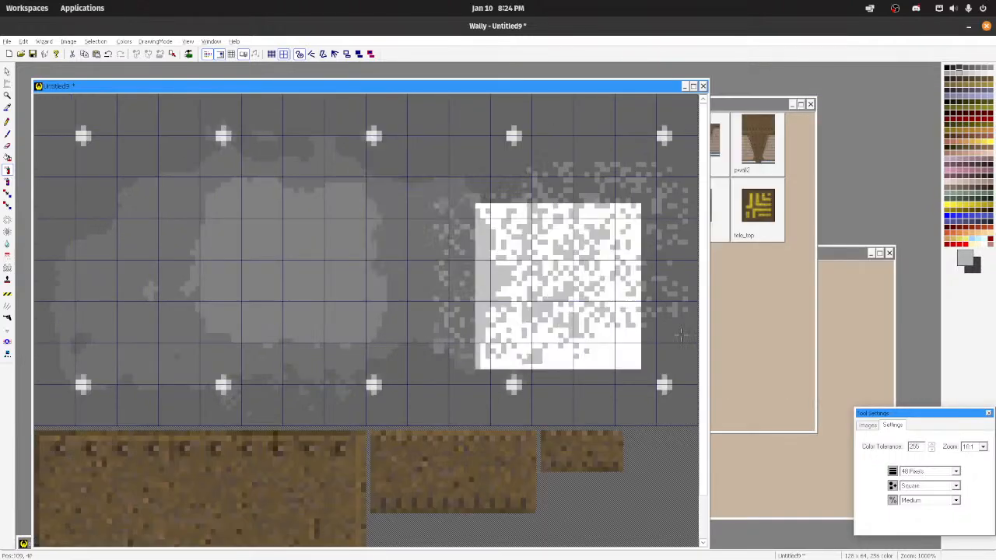
click(955, 472)
click(911, 511)
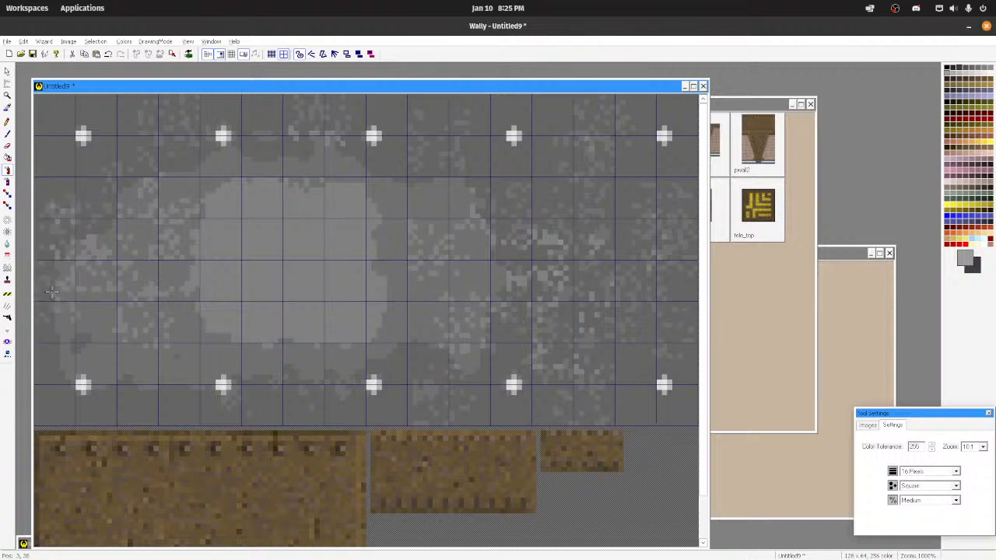
Step: Lightly blur the speckles at Least intensity and spray denser mid-grey speckles over the plate's middle and right-hand areas
click(7, 243)
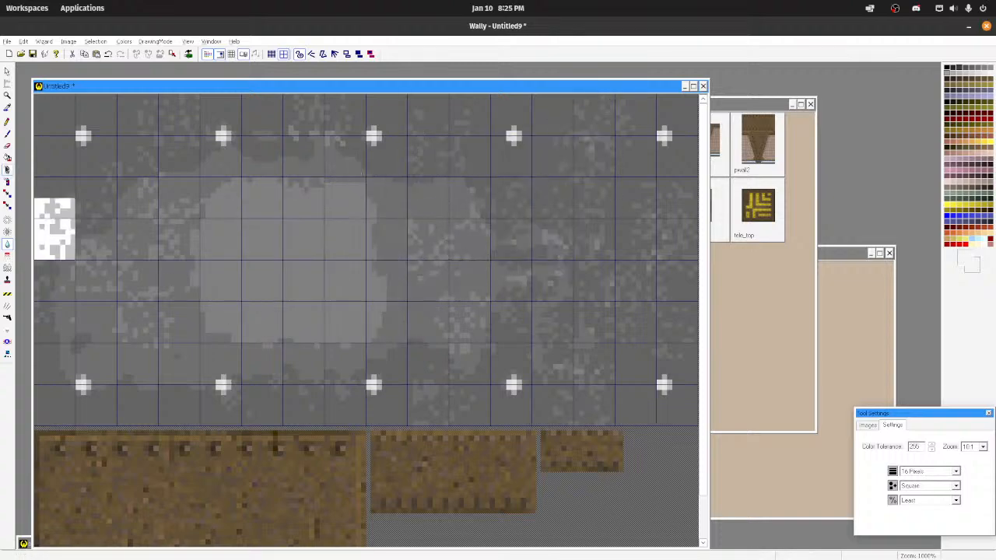
click(6, 173)
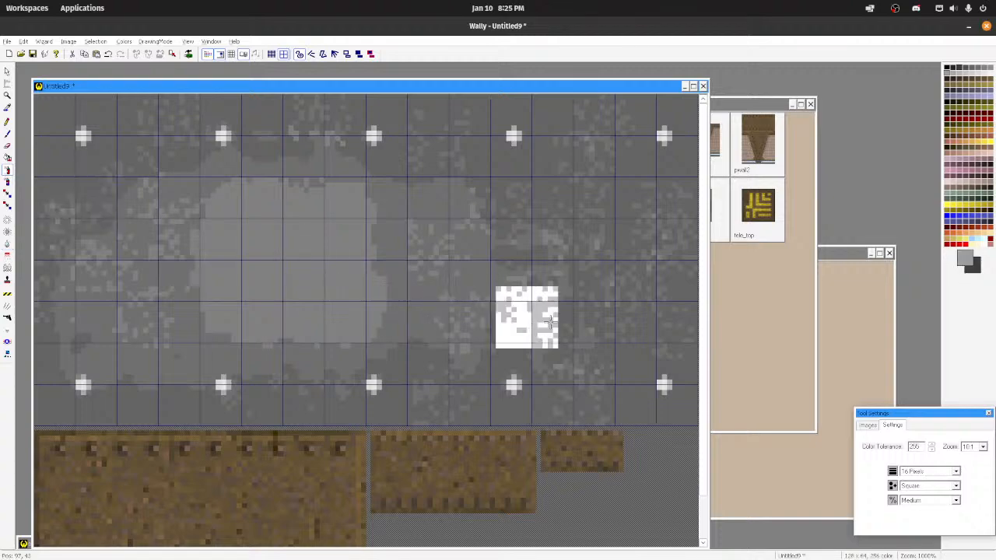
mouse_move(547, 282)
mouse_down()
mouse_move(609, 271)
mouse_move(394, 296)
mouse_move(330, 259)
mouse_move(398, 300)
mouse_move(335, 269)
mouse_move(500, 299)
mouse_move(469, 241)
mouse_move(614, 303)
mouse_move(567, 175)
mouse_move(597, 172)
mouse_move(464, 201)
mouse_move(452, 120)
mouse_move(482, 145)
mouse_up()
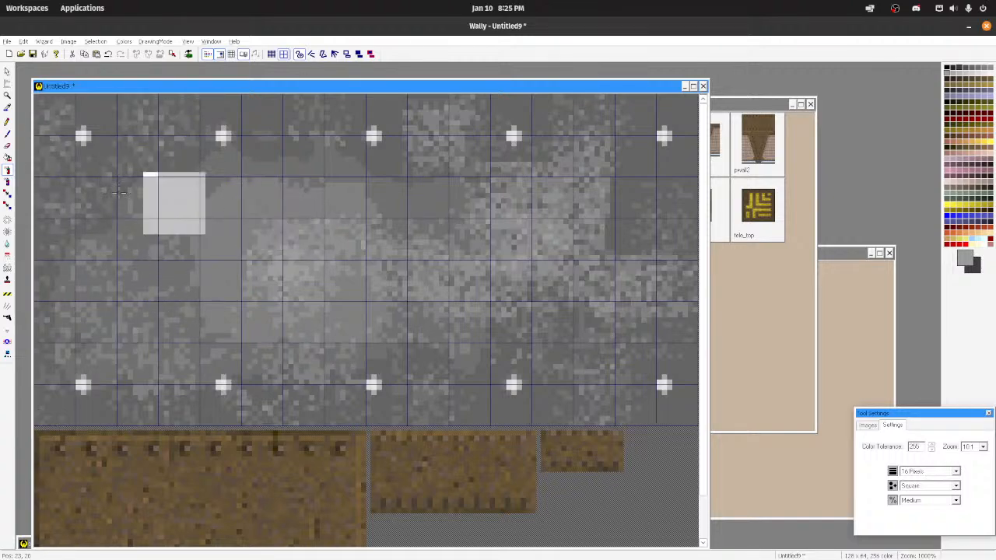
Step: Raise the blur intensity to Most and blur the sprayed speckles into soft grey patches across the texture
click(6, 246)
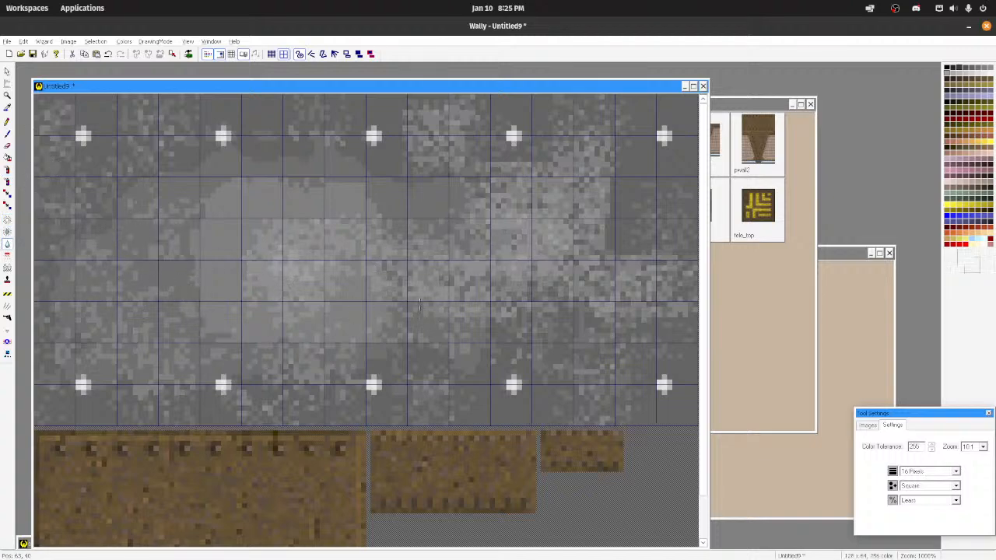
click(955, 500)
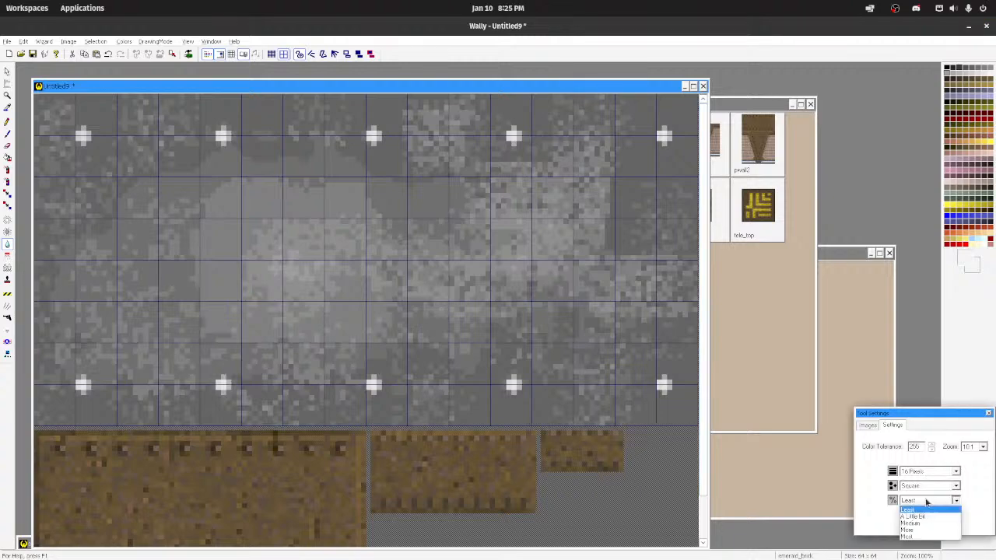
click(925, 537)
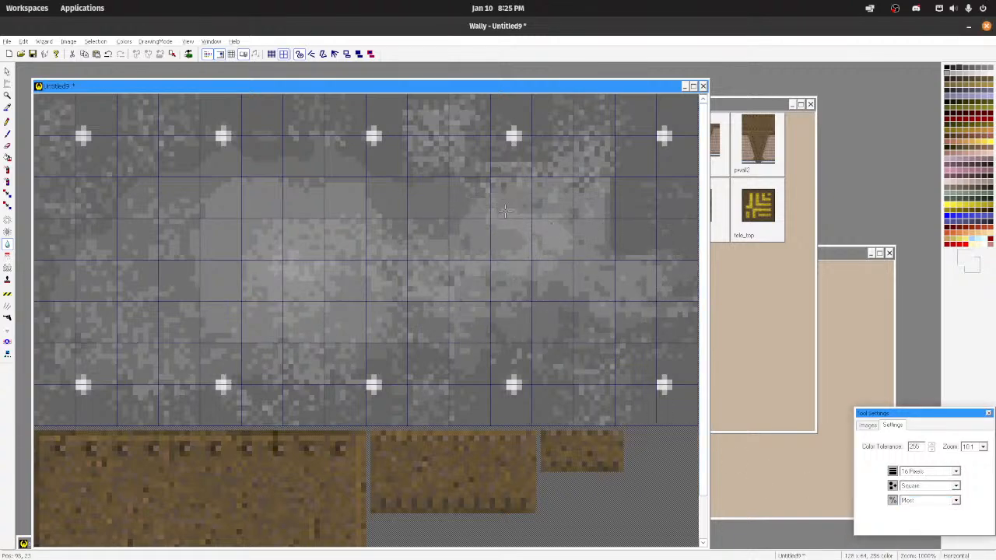
click(584, 139)
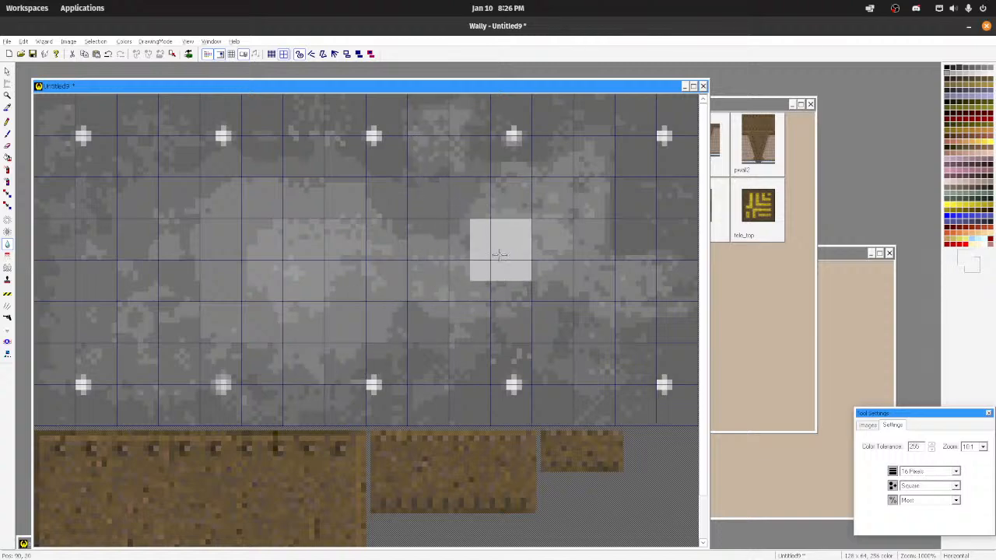
Step: Check the texture at normal size and hide its coarse grid lines
scroll(500, 255, down, 6)
scroll(221, 153, down, 3)
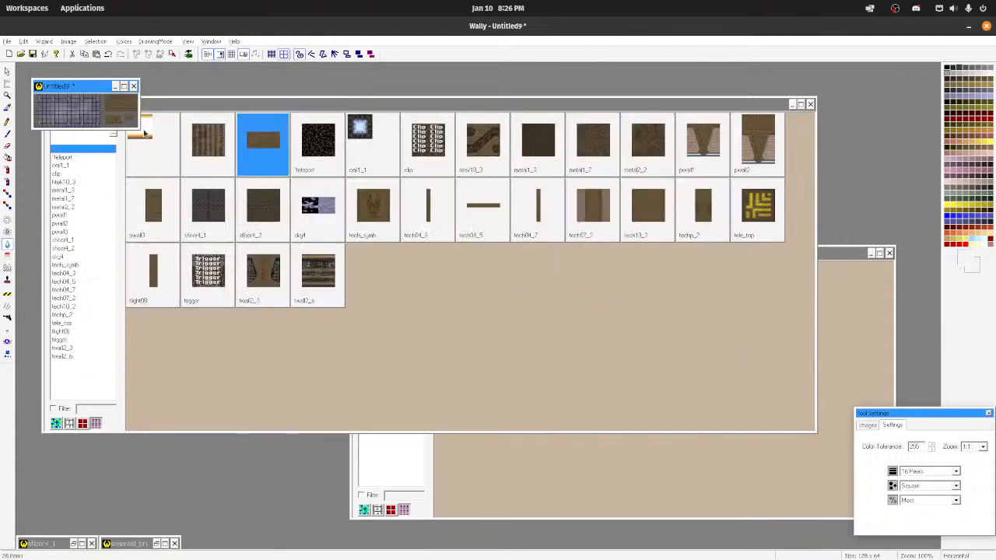
scroll(119, 120, up, 4)
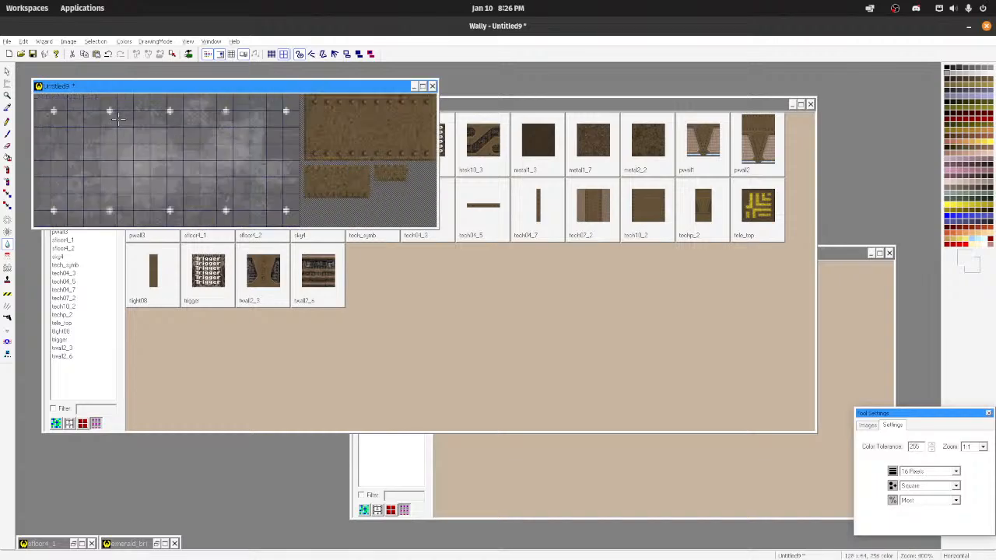
click(284, 53)
scroll(234, 177, up, 2)
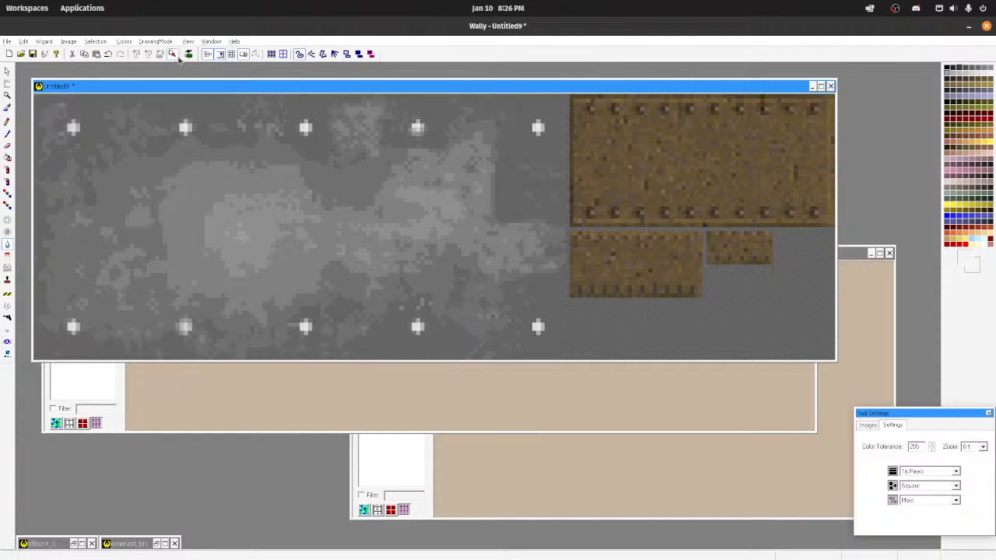
Step: Preview the texture tiled at several zoom levels to examine how it repeats, and return to the single view
click(233, 58)
scroll(322, 207, down, 2)
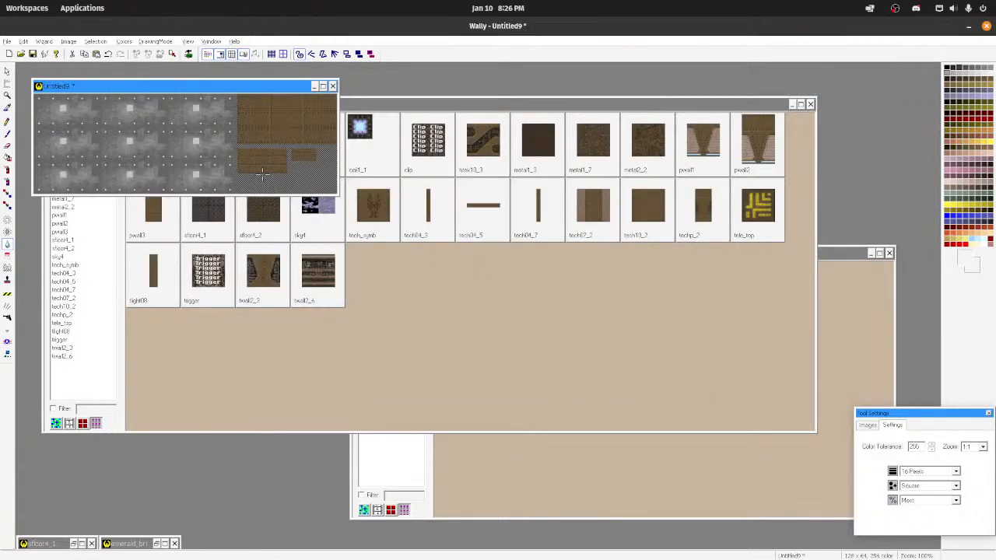
scroll(262, 173, up, 2)
scroll(262, 173, down, 1)
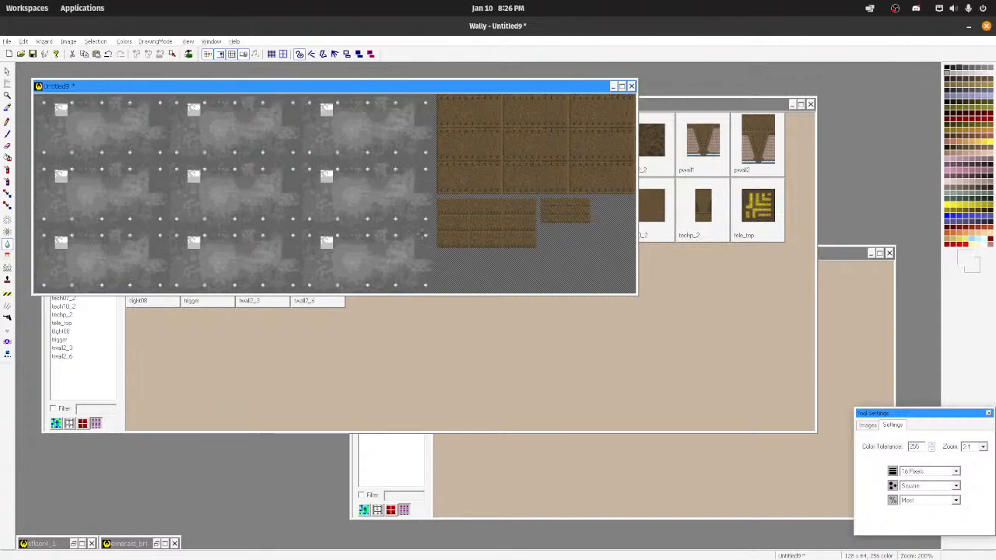
scroll(194, 175, up, 1)
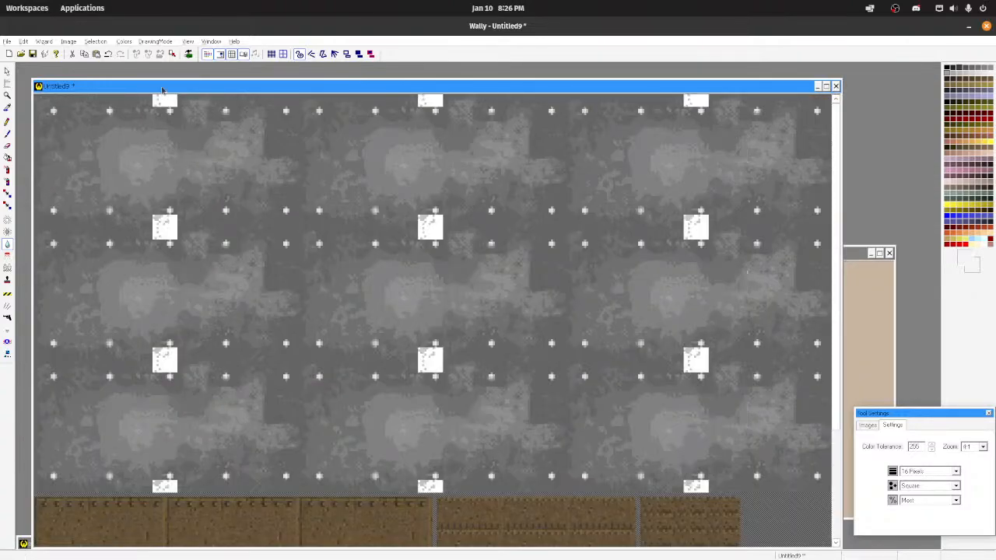
click(244, 55)
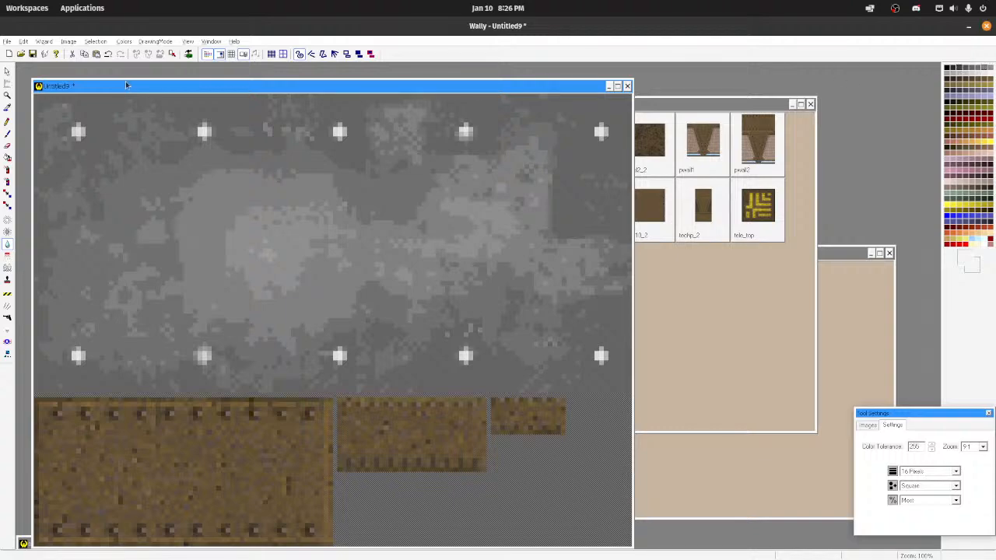
Step: Pick a dark grey and pencil a thin border around all four edges of the grey texture
click(8, 122)
drag(40, 96, 102, 97)
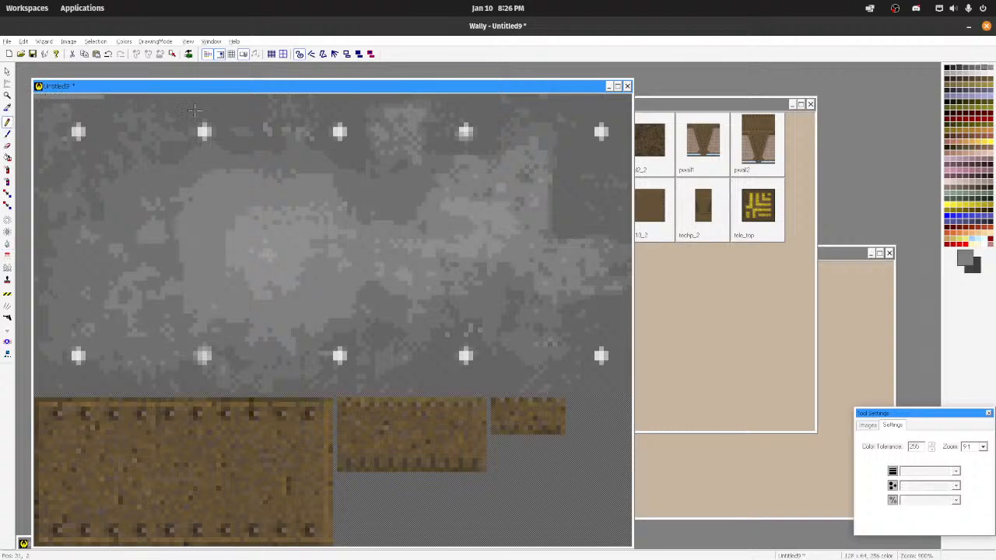
key(ctrl+z)
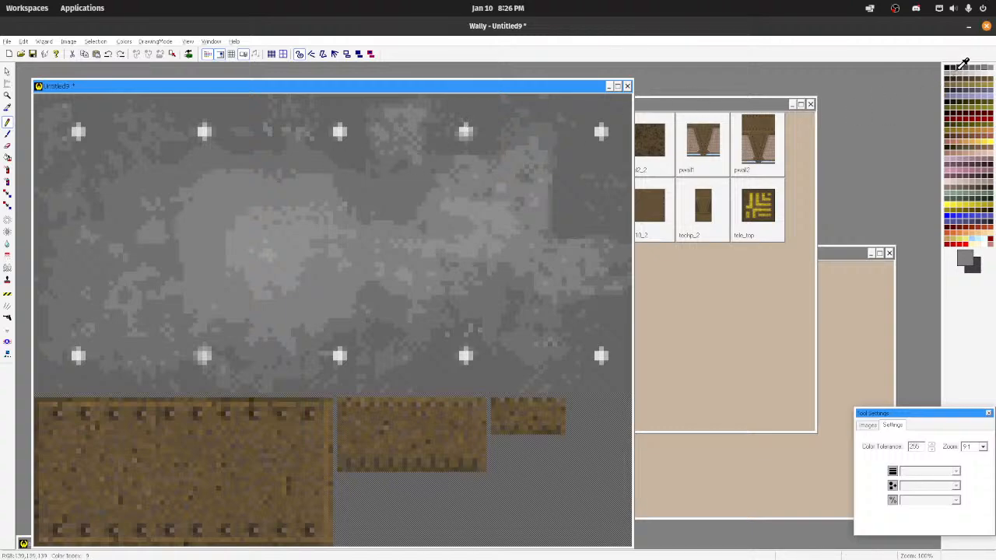
click(960, 68)
drag(53, 96, 687, 96)
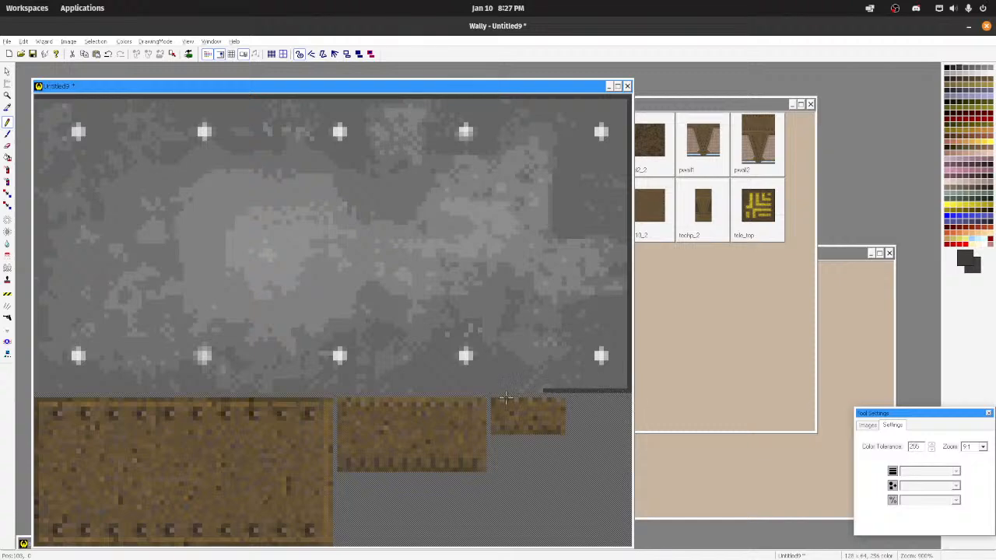
drag(432, 391, 319, 391)
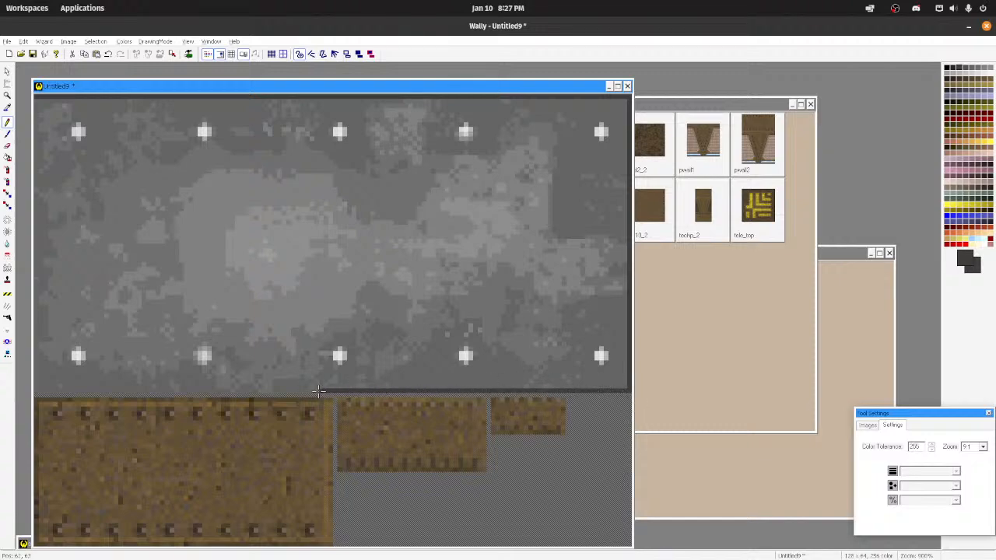
drag(212, 390, 96, 394)
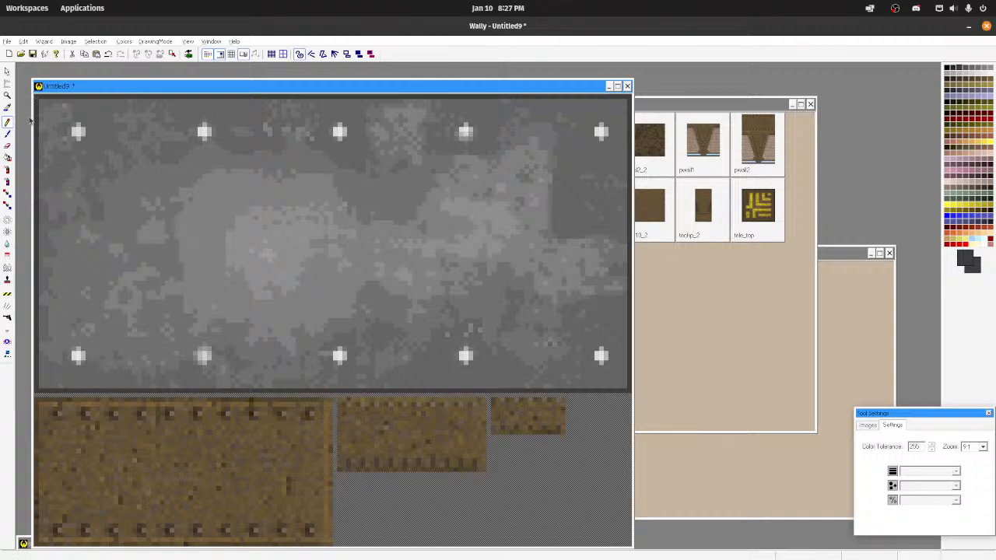
click(6, 238)
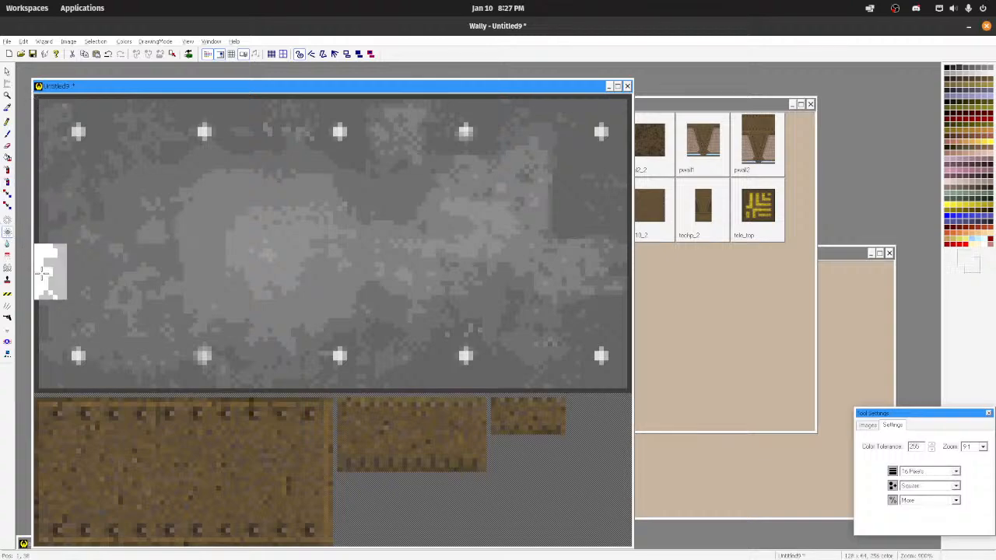
drag(39, 272, 37, 133)
key(ctrl+z)
Step: Blur along the dark border with the 16-pixel blur tool at Most intensity to blend it into the plate
click(7, 245)
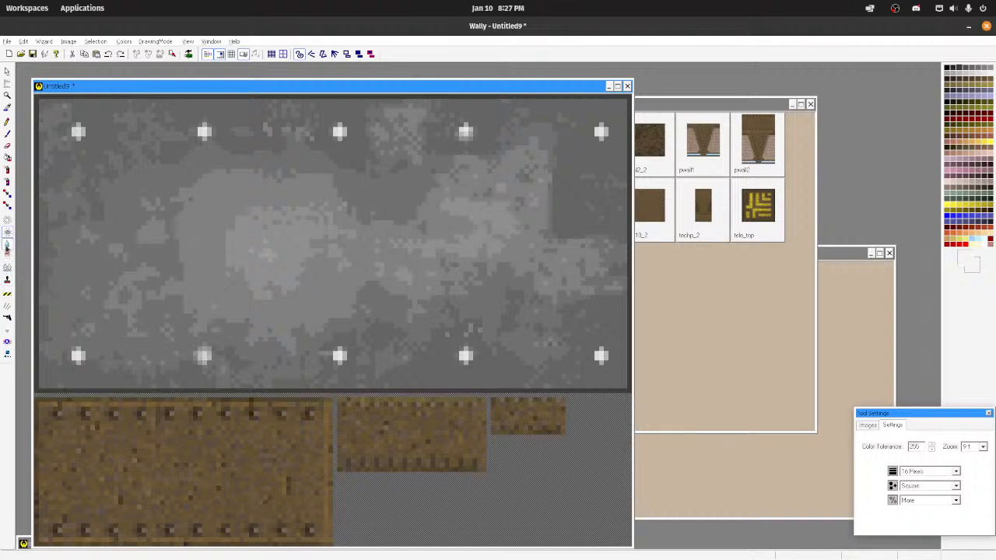
drag(36, 99, 644, 95)
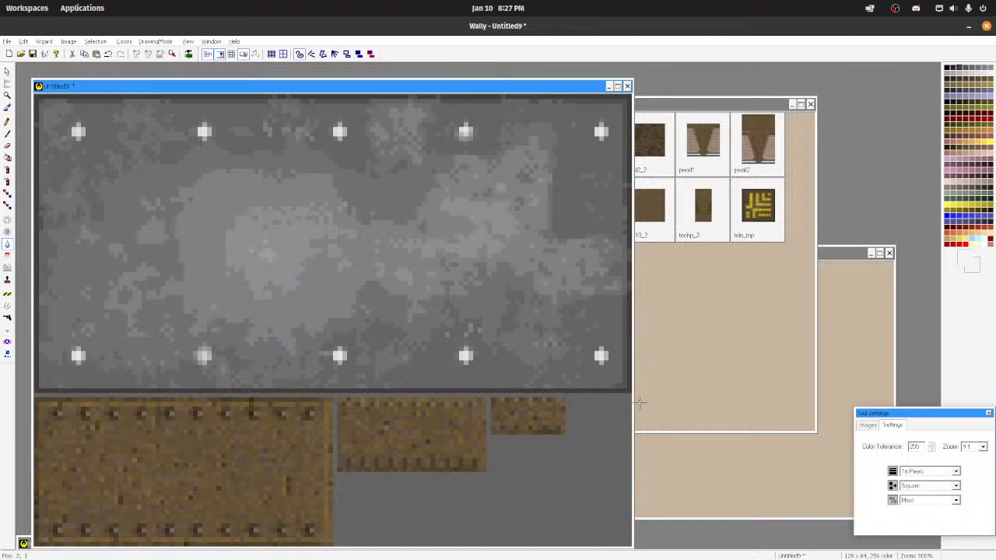
drag(511, 413, 459, 418)
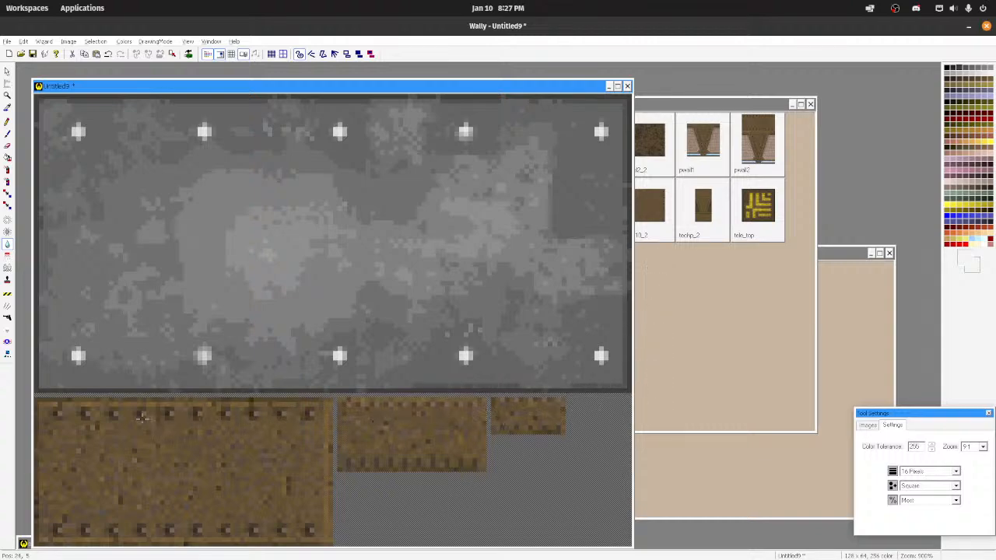
drag(143, 417, 70, 399)
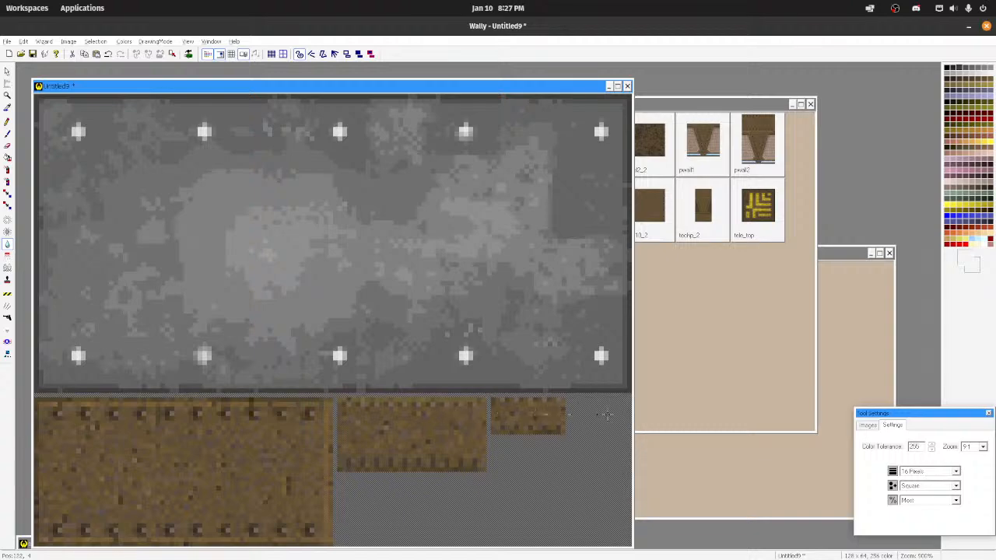
scroll(398, 216, down, 8)
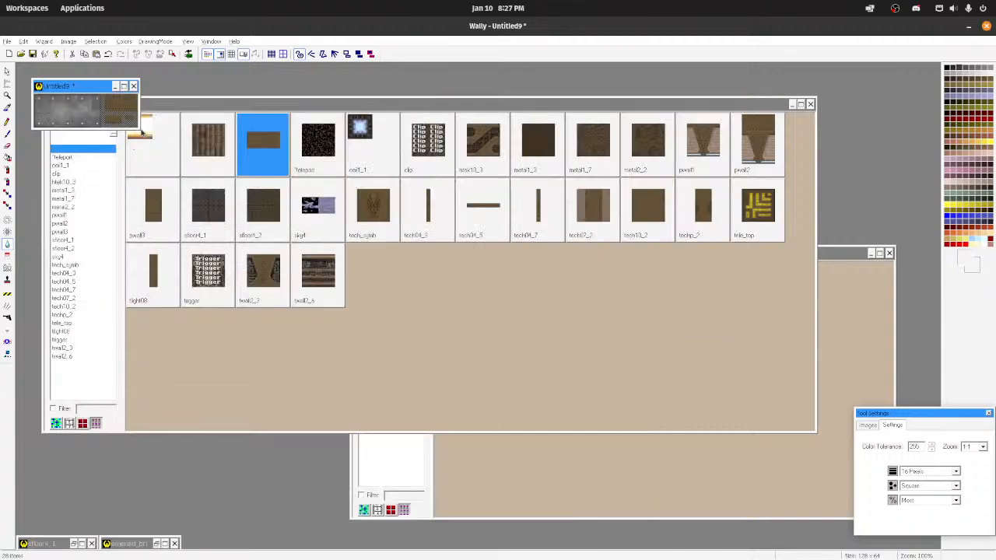
Step: Sample a lighter grey from the texture and spray it over the hard-edged dark corner between the two right-hand rivet rows
scroll(90, 108, up, 6)
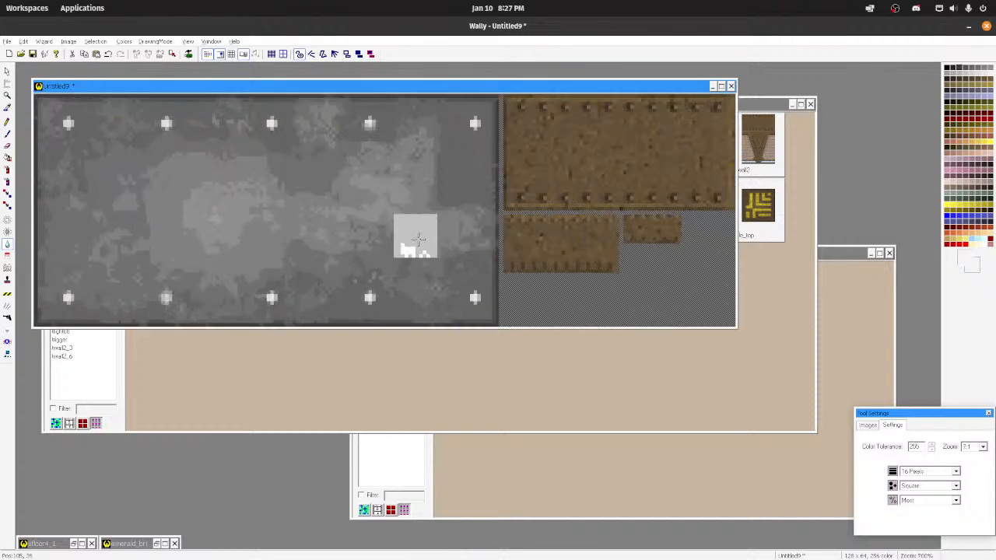
scroll(418, 239, up, 2)
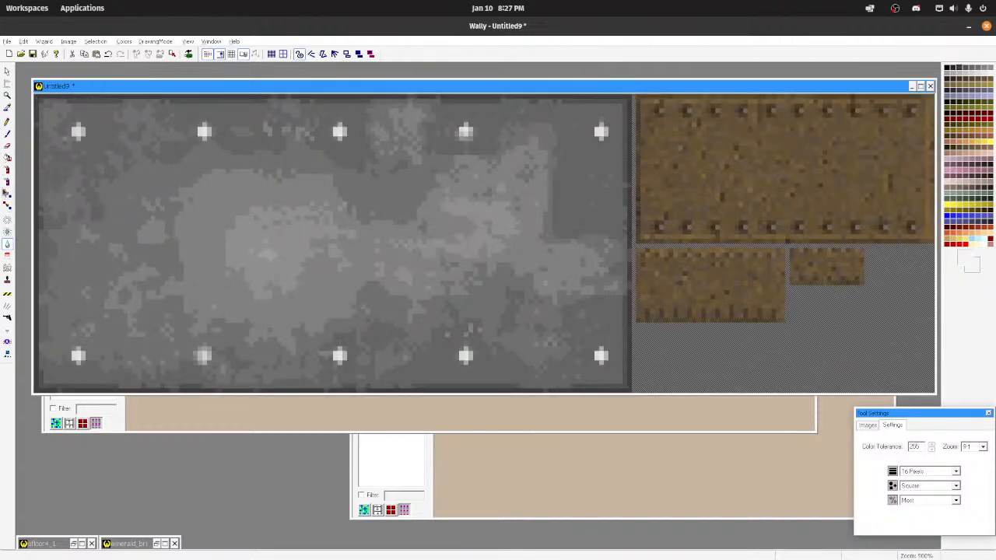
click(8, 179)
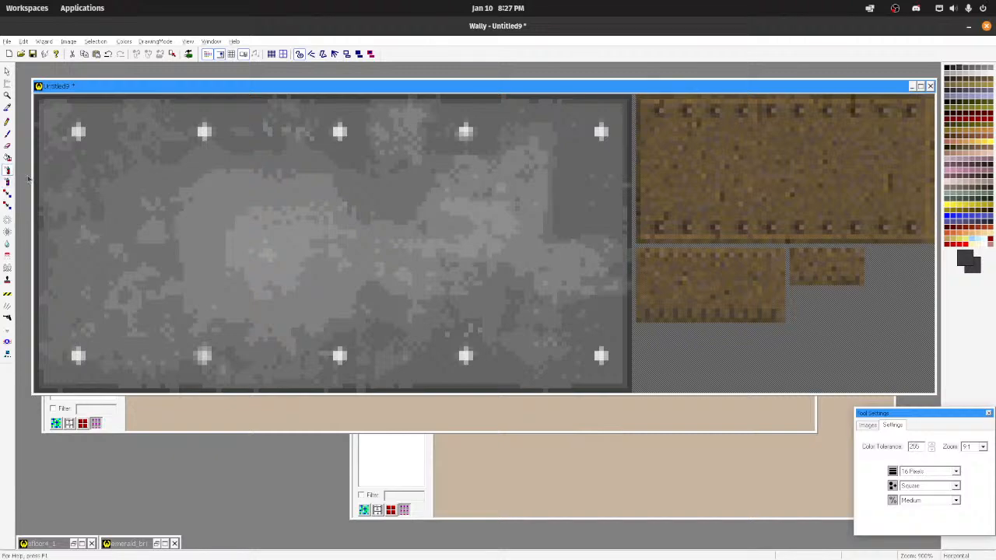
click(554, 224)
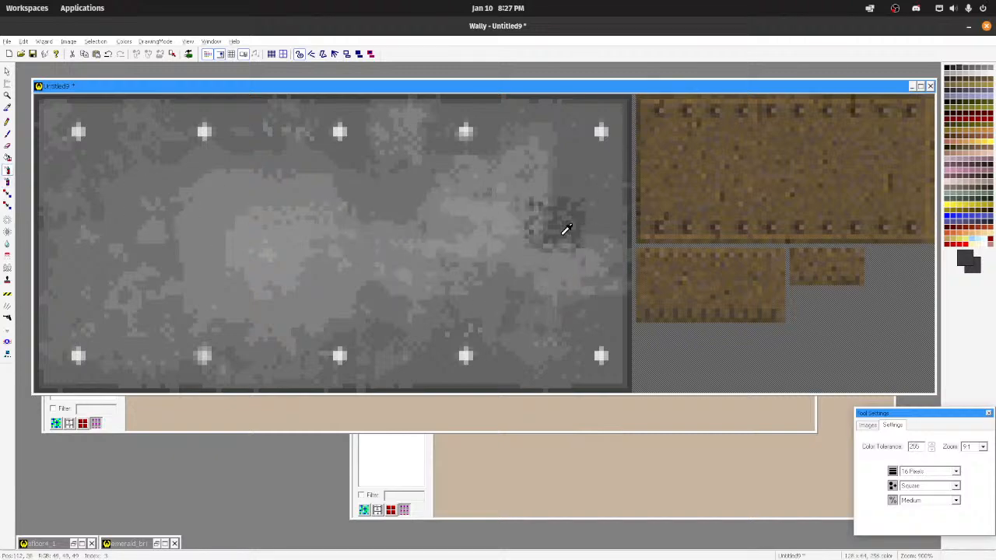
key(ctrl+z)
ctrl+click(560, 253)
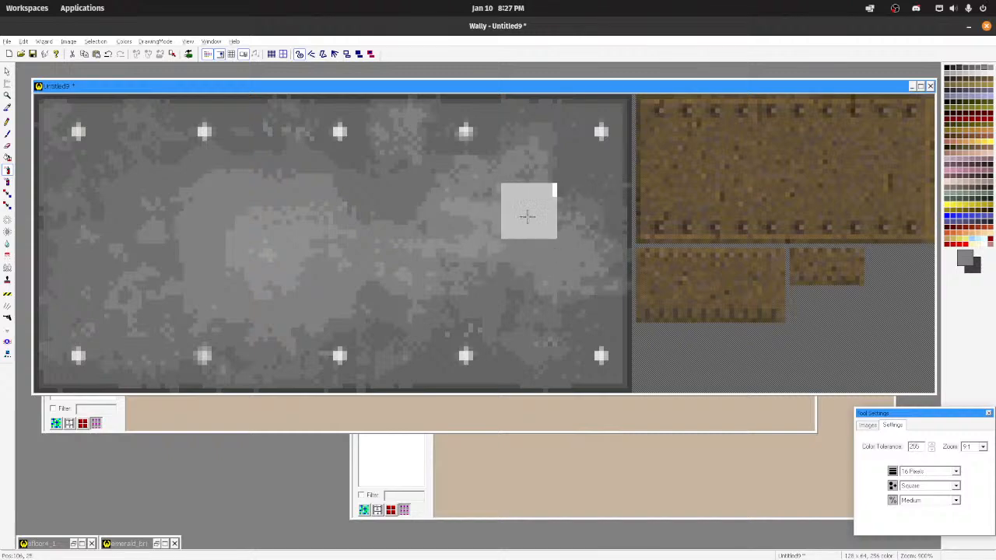
Step: Blur the freshly sprayed corner patch at Most intensity and check the texture at normal size
click(7, 246)
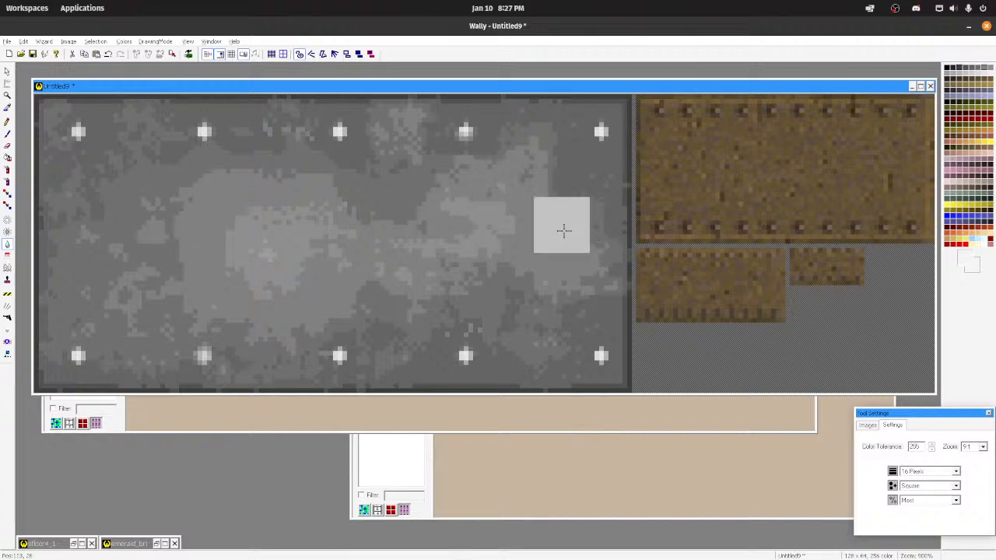
scroll(564, 230, down, 6)
scroll(139, 166, up, 4)
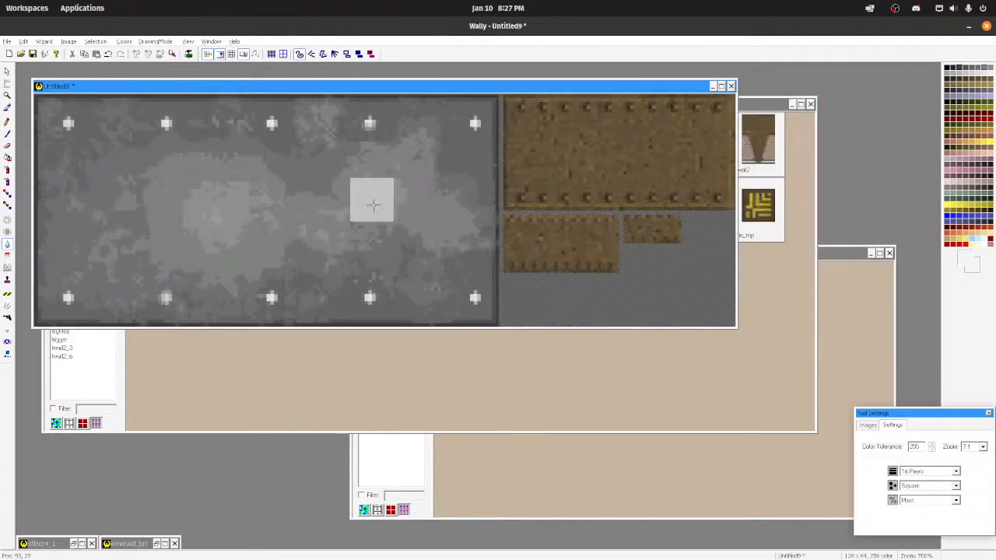
Step: Spray light grey (RGB 171,171,171) with the 16-pixel square brush at Medium intensity in a band across the plate's left and central area
scroll(368, 217, down, 5)
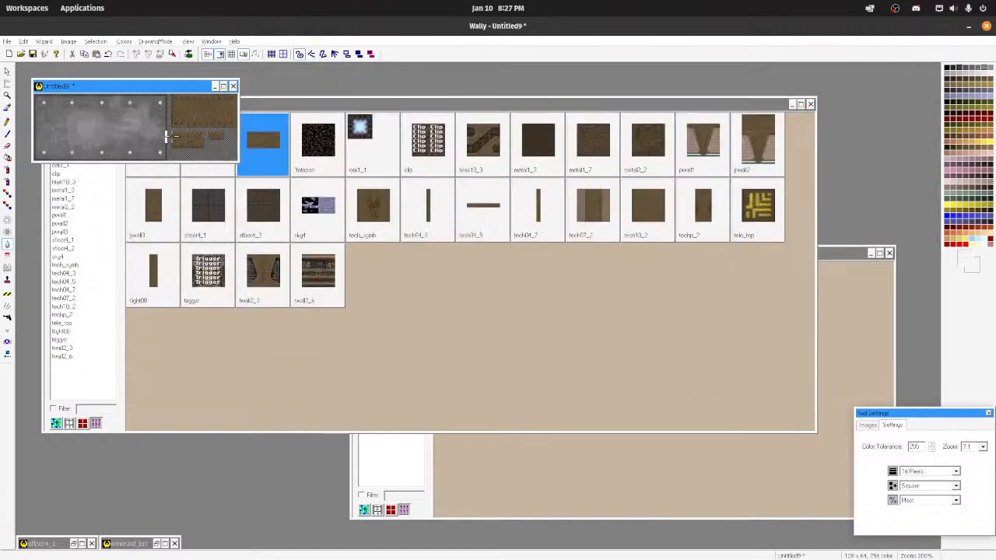
scroll(172, 138, up, 2)
scroll(265, 157, down, 4)
scroll(68, 101, up, 2)
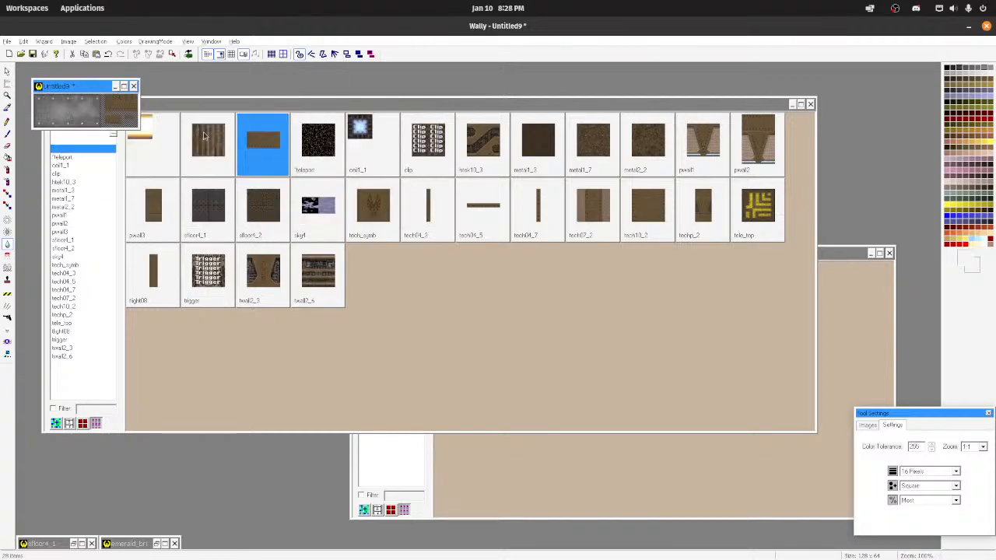
scroll(204, 133, up, 6)
scroll(277, 260, up, 3)
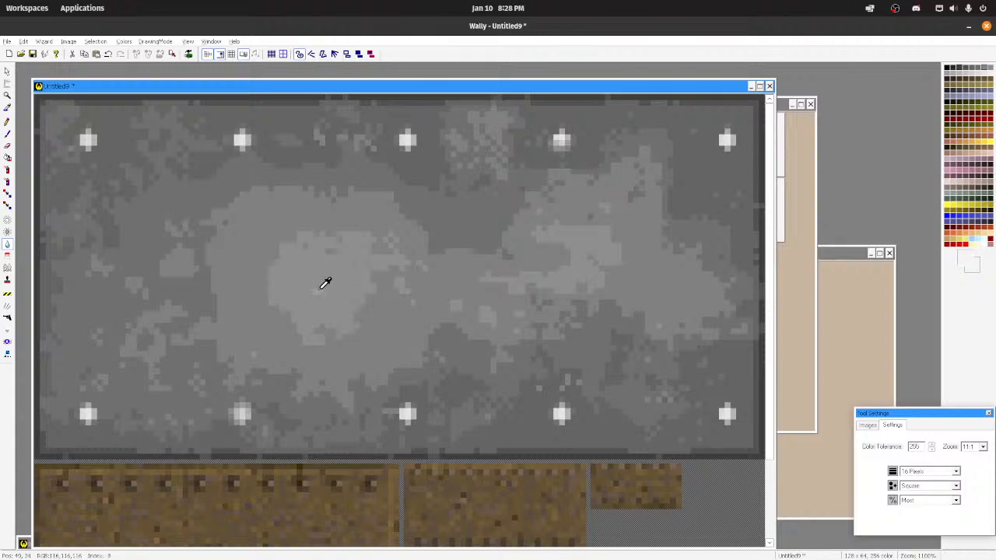
click(8, 170)
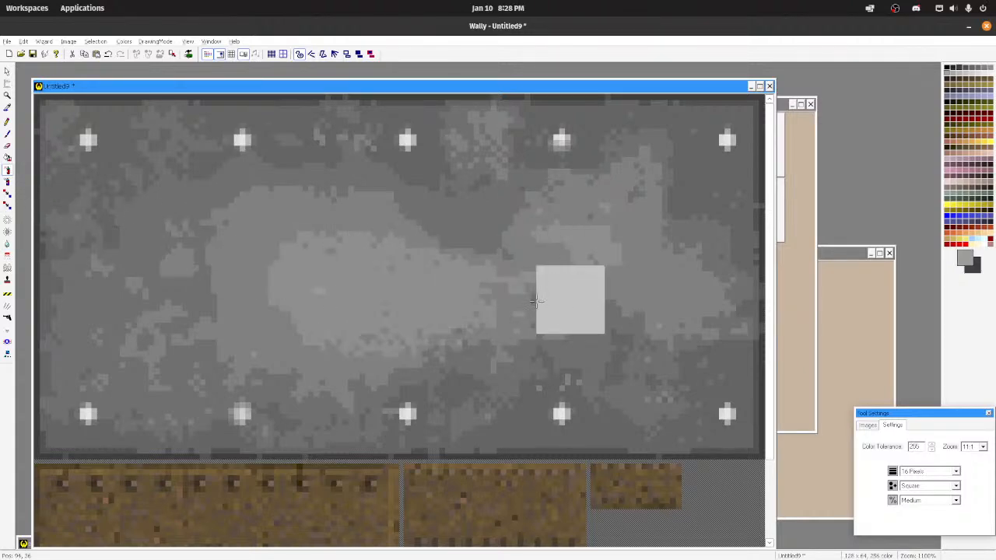
click(966, 73)
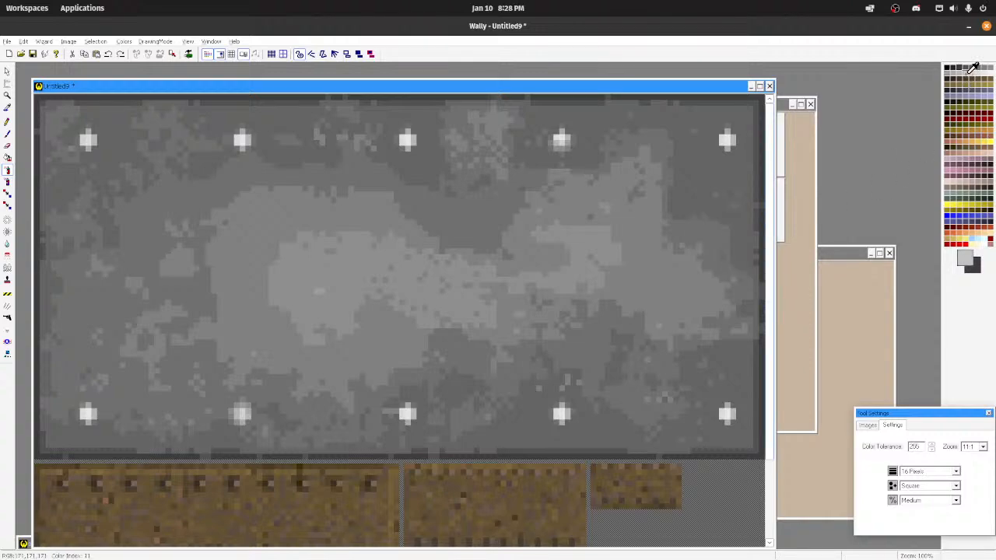
drag(370, 266, 489, 303)
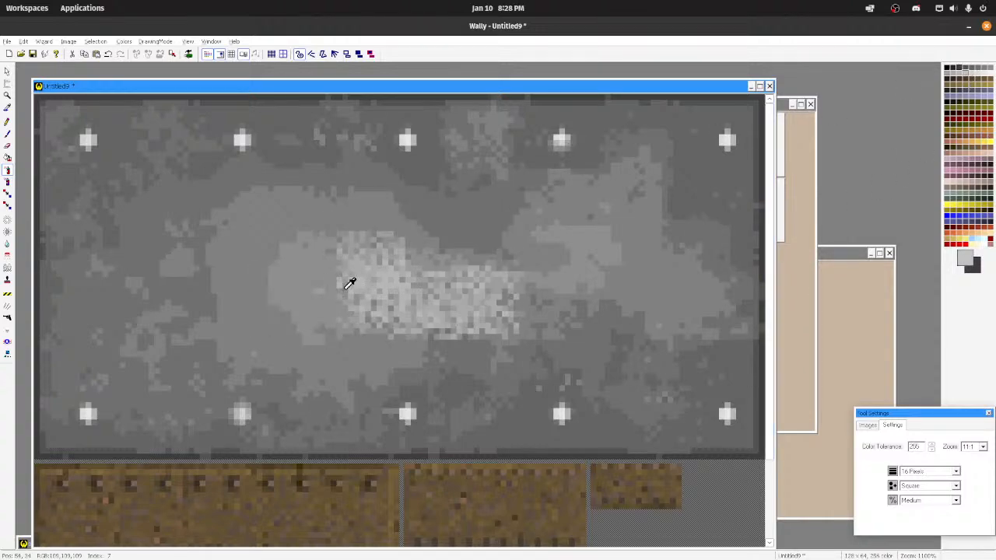
key(ctrl+z)
drag(222, 279, 482, 311)
drag(393, 271, 457, 272)
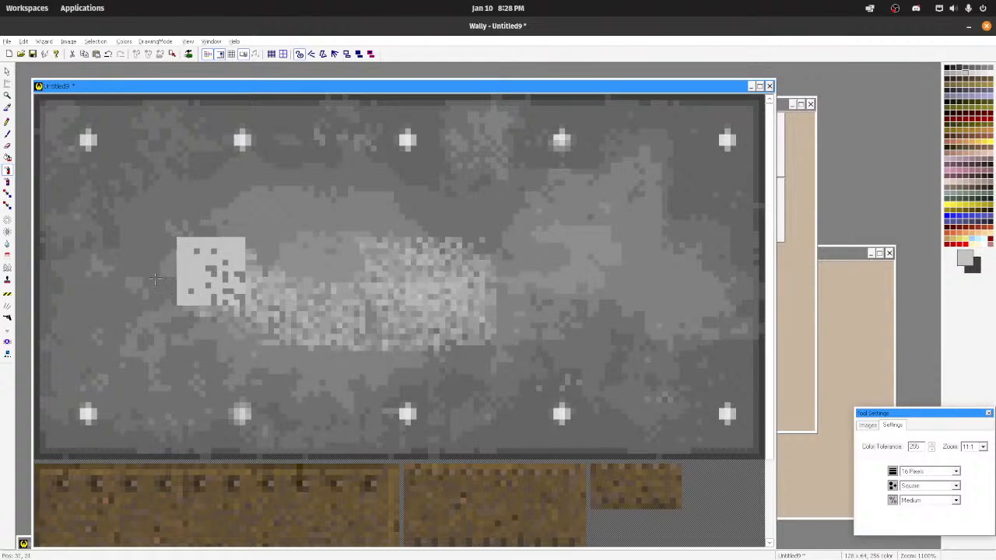
Step: Blur the sprayed light grey band at Most intensity to blend it into the plate, and check the texture at smaller zooms
click(7, 242)
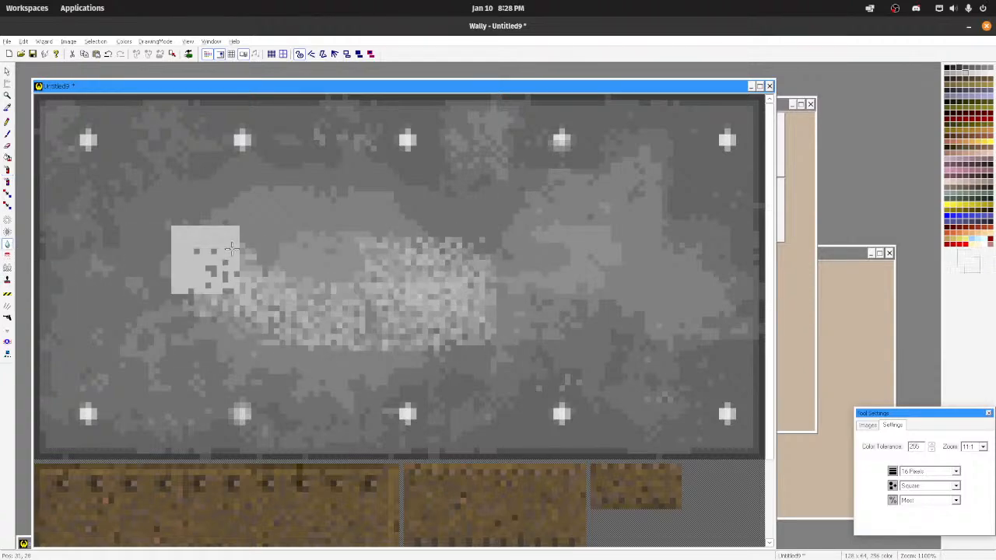
mouse_move(204, 258)
mouse_down()
mouse_move(319, 296)
mouse_move(491, 285)
mouse_up()
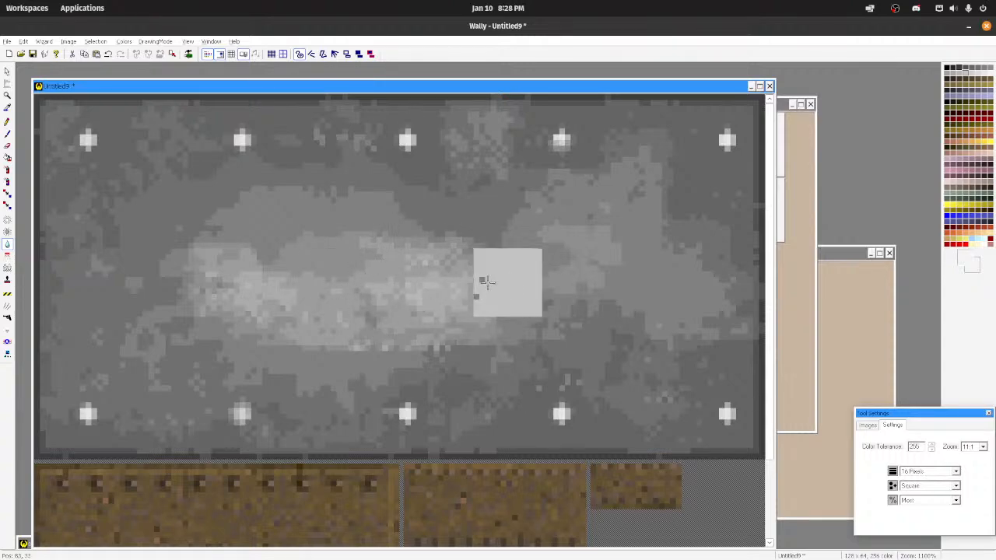
scroll(314, 228, down, 10)
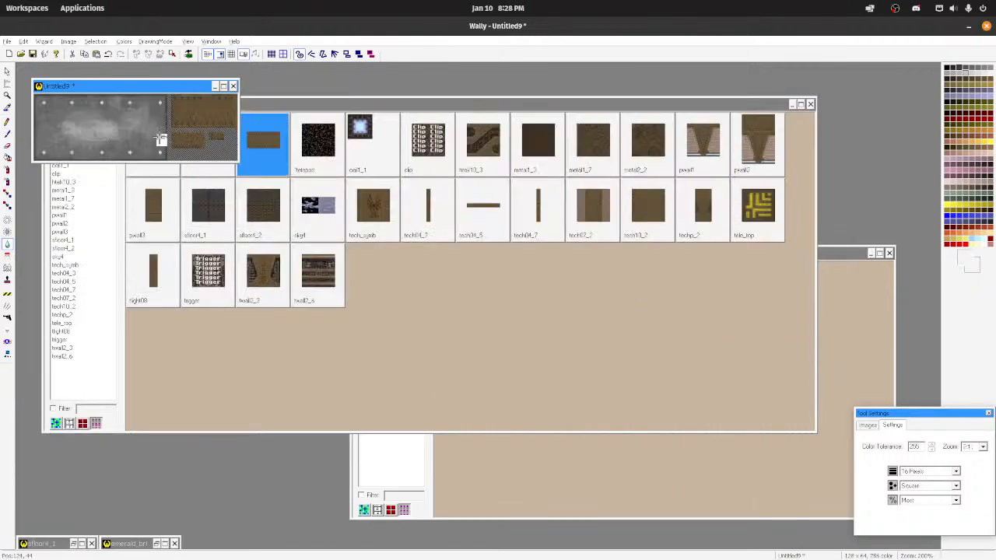
scroll(125, 120, up, 9)
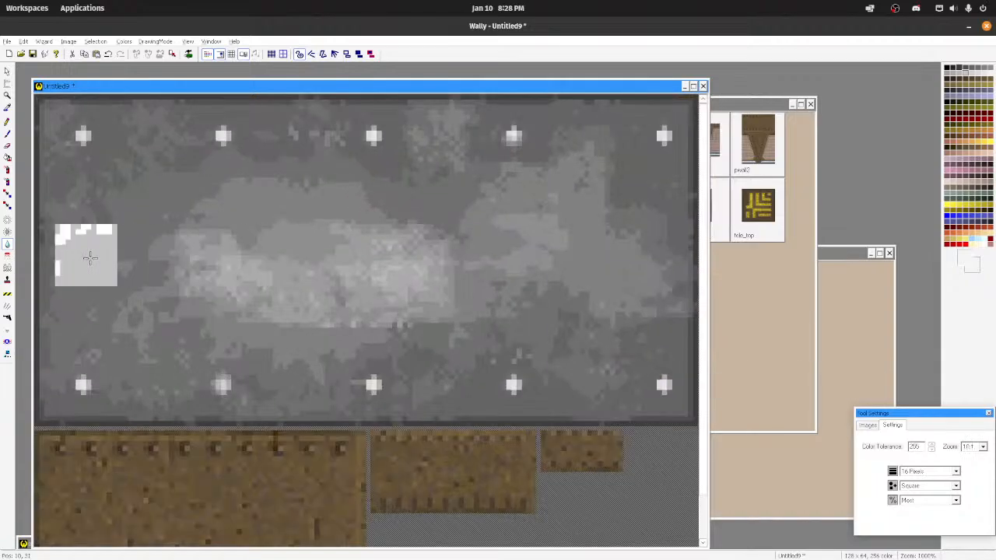
scroll(96, 257, down, 3)
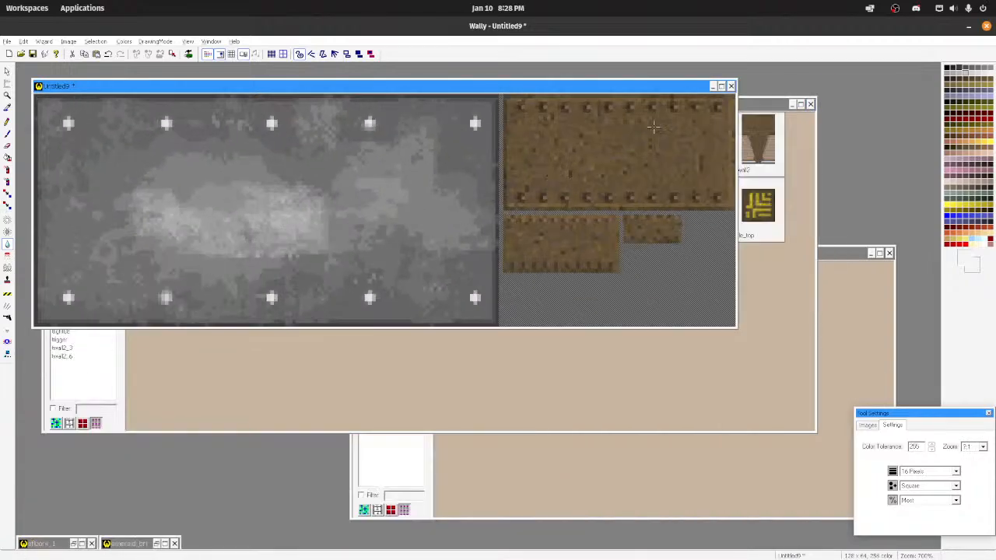
scroll(259, 239, up, 3)
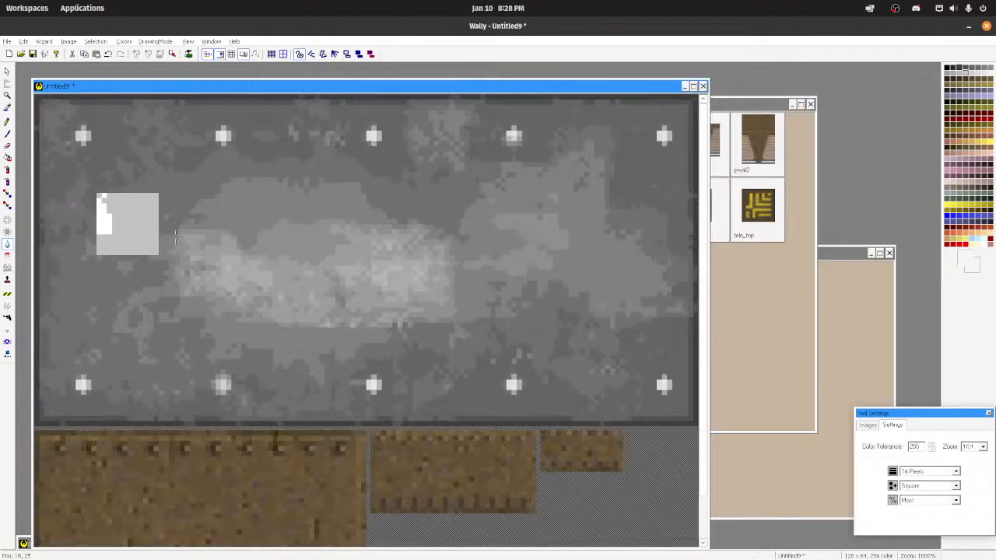
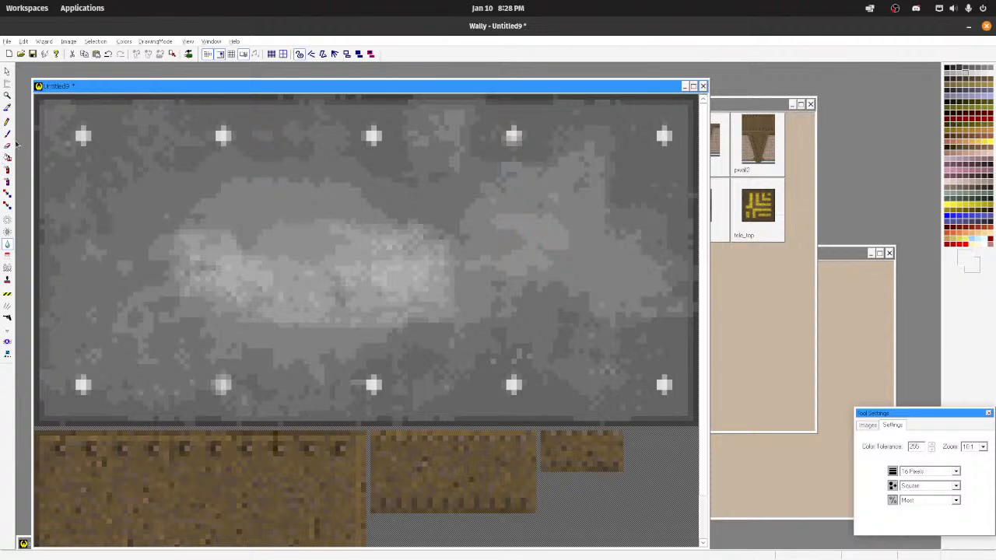
Step: Spray light grey at Medium intensity over the plate's central light patch and blur it at Most intensity
click(7, 170)
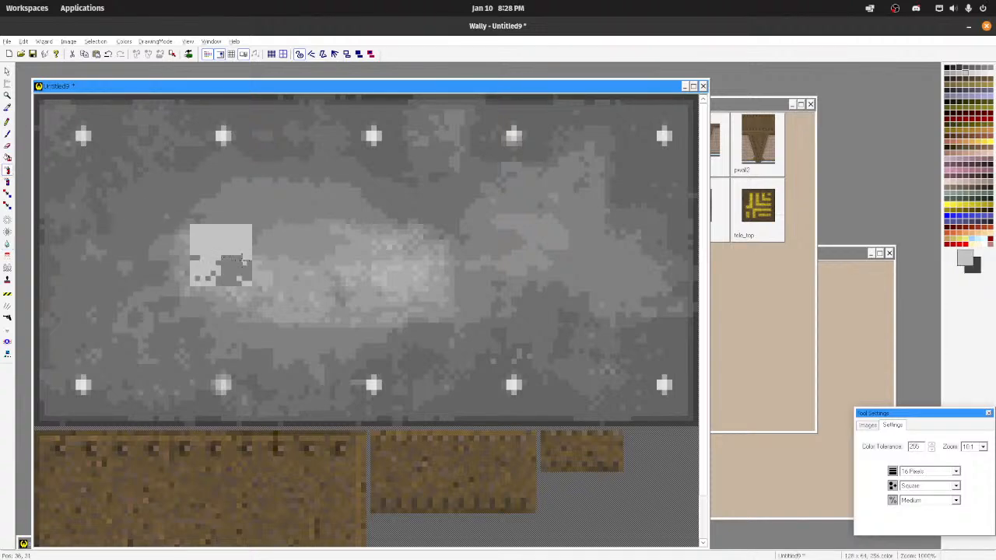
drag(223, 257, 543, 277)
drag(300, 257, 498, 279)
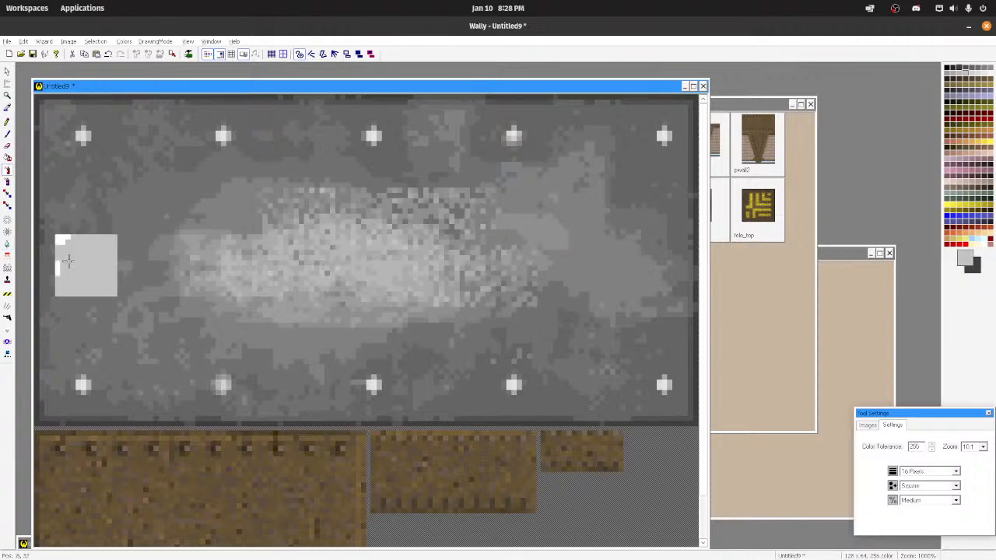
click(7, 244)
mouse_move(181, 286)
mouse_down()
mouse_move(327, 222)
mouse_move(537, 269)
mouse_move(669, 248)
mouse_move(398, 294)
mouse_up()
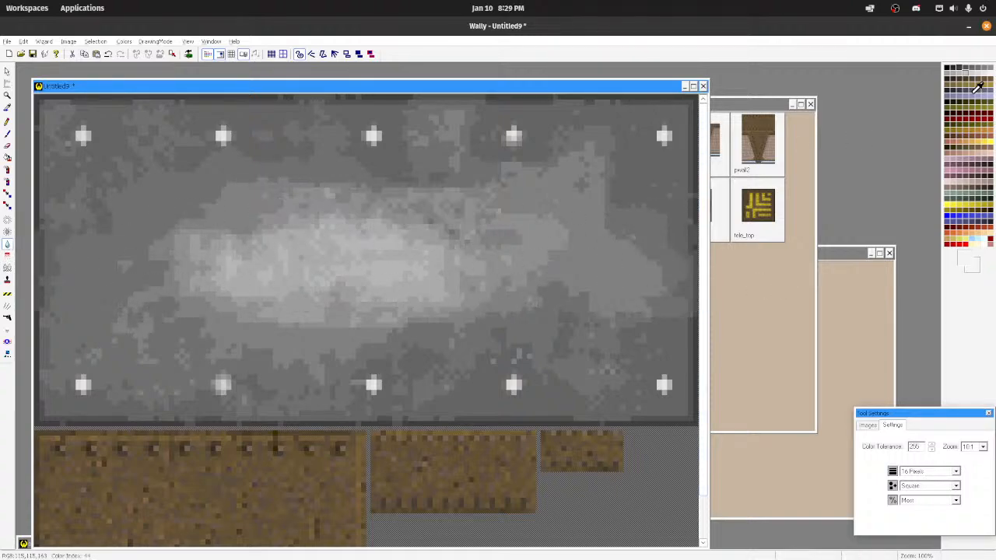
Step: Darken patches around the plate's edges and rivet rows with the 16-pixel square brush at Least intensity
click(8, 232)
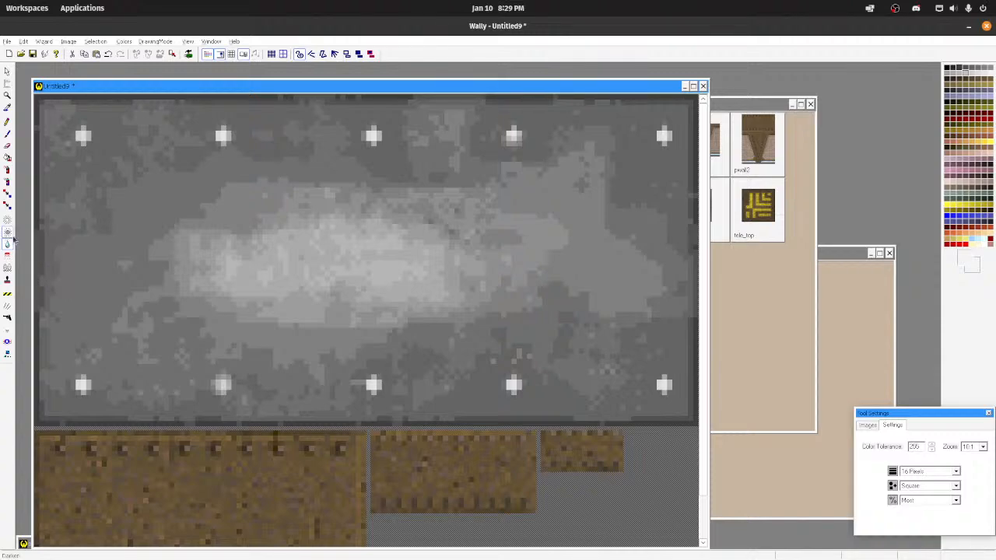
click(955, 500)
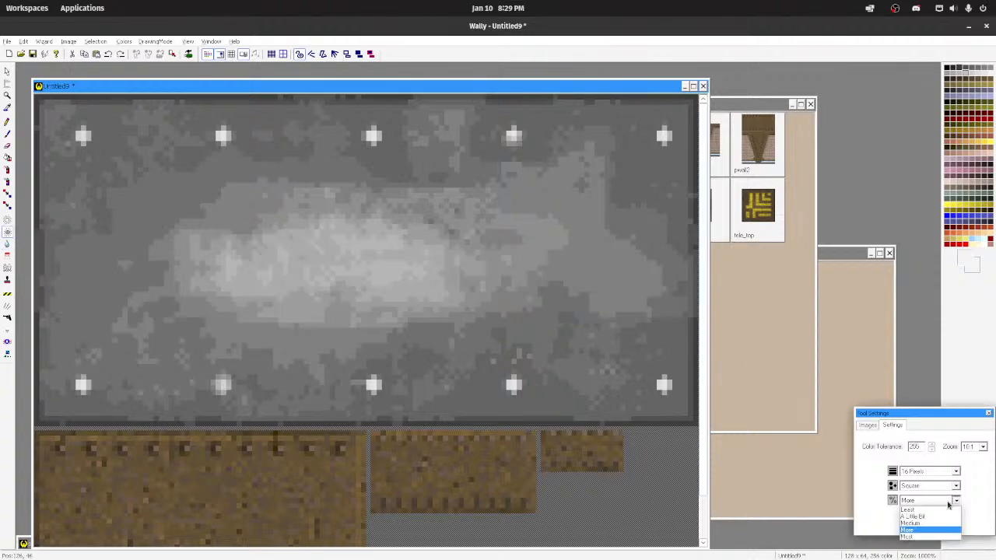
click(943, 510)
mouse_move(434, 308)
mouse_down()
mouse_move(298, 303)
mouse_move(231, 250)
mouse_move(192, 260)
mouse_move(493, 231)
mouse_move(580, 249)
mouse_move(645, 303)
mouse_move(600, 116)
mouse_move(473, 204)
mouse_move(457, 98)
mouse_move(347, 184)
mouse_move(278, 216)
mouse_move(147, 123)
mouse_move(49, 330)
mouse_move(164, 389)
mouse_move(289, 311)
mouse_move(319, 395)
mouse_move(465, 403)
mouse_move(591, 426)
mouse_up()
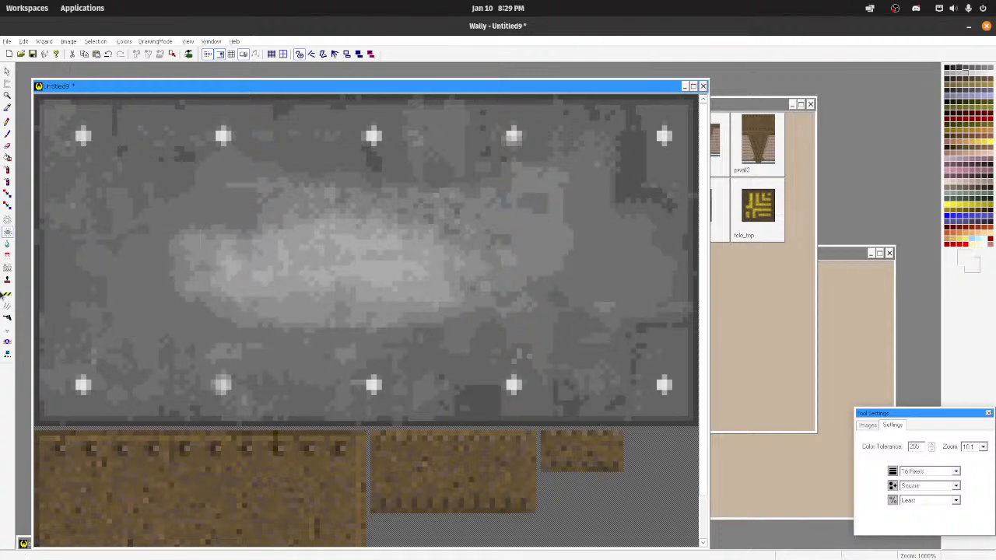
Step: Blur the central light patch and the darkened areas along the upper and lower rivet rows at Most intensity
click(8, 244)
mouse_move(241, 250)
mouse_down()
mouse_move(343, 261)
mouse_move(403, 200)
mouse_up()
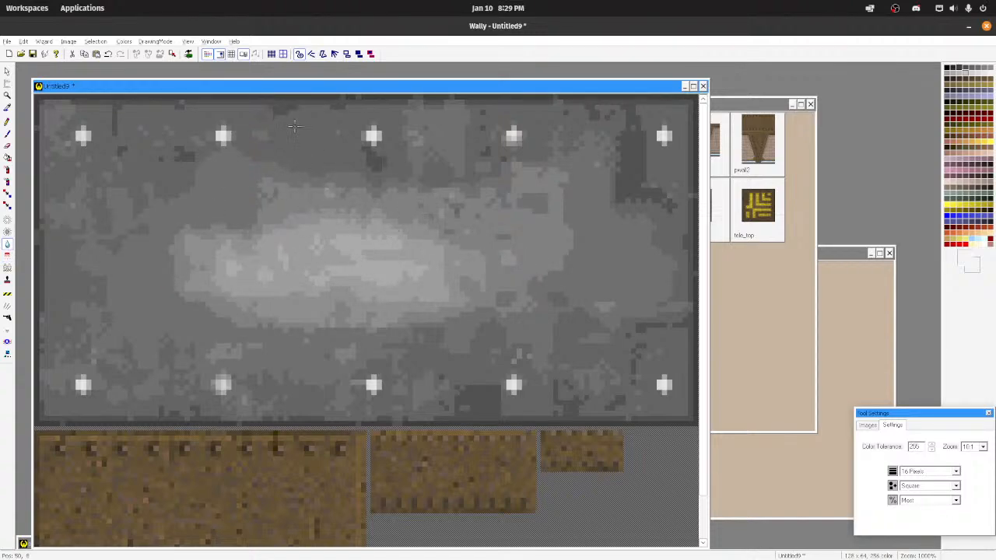
drag(294, 127, 463, 146)
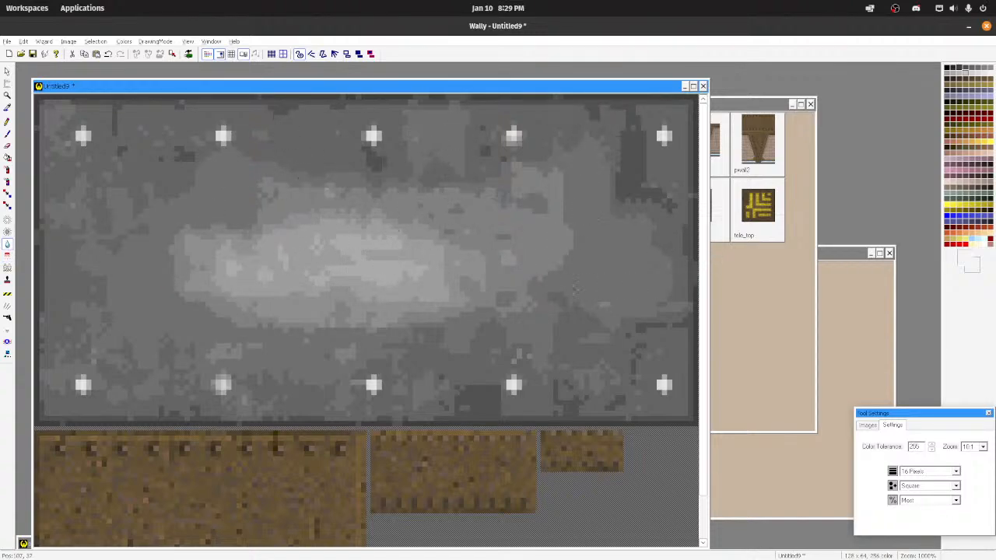
drag(576, 290, 585, 406)
mouse_move(441, 357)
mouse_down()
mouse_move(441, 306)
mouse_move(291, 419)
mouse_up()
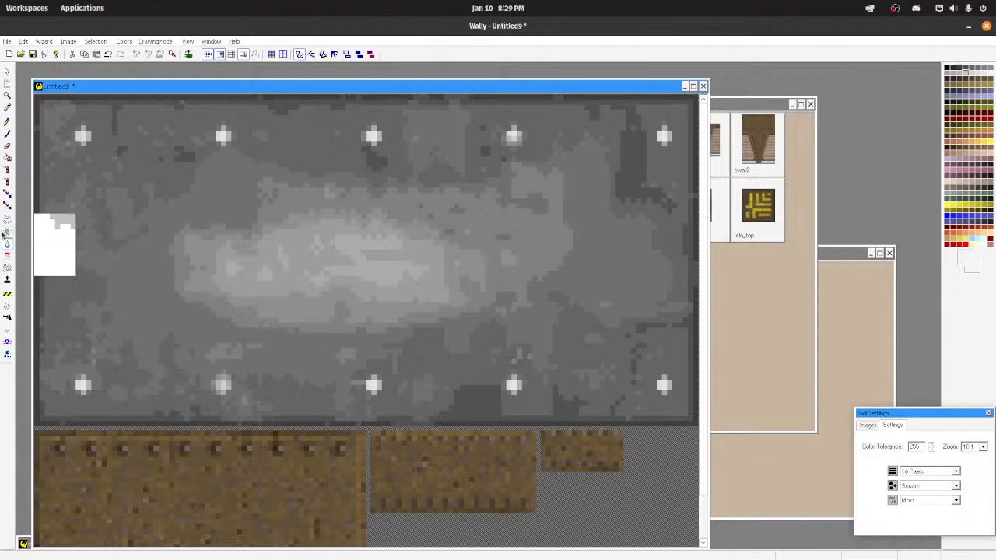
Step: Spray light grey at Medium intensity over the plate's left and right sides, beside the central light patch
click(6, 170)
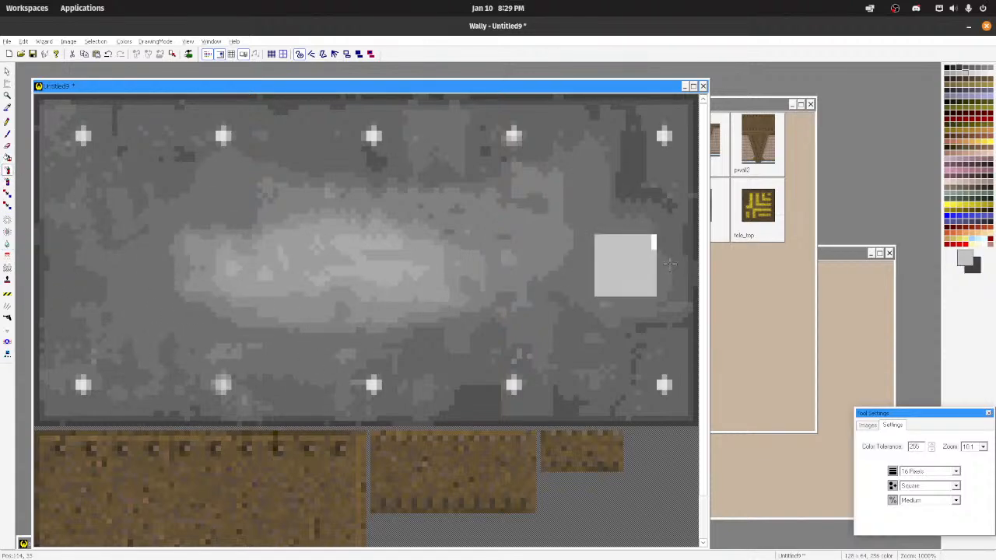
mouse_move(102, 267)
mouse_down()
mouse_move(129, 291)
mouse_move(124, 263)
mouse_move(66, 251)
mouse_move(66, 308)
mouse_move(141, 324)
mouse_move(178, 318)
mouse_up()
key(ctrl+z)
mouse_move(537, 248)
mouse_down()
mouse_move(568, 307)
mouse_move(600, 311)
mouse_move(632, 240)
mouse_up()
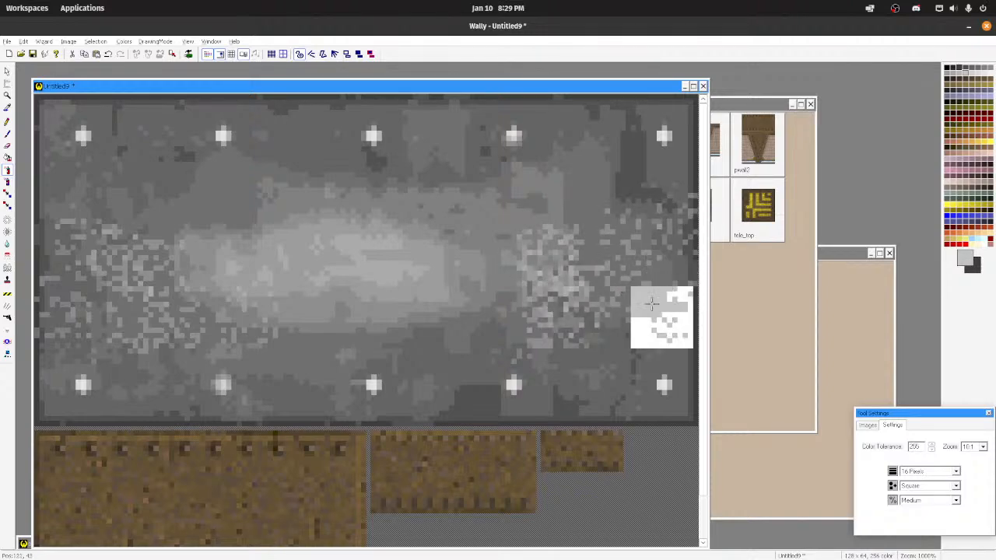
click(574, 221)
drag(501, 234, 498, 265)
click(506, 307)
Step: Blur the sprayed speckles on the plate's left and right sides at Most intensity to blend them in
click(7, 243)
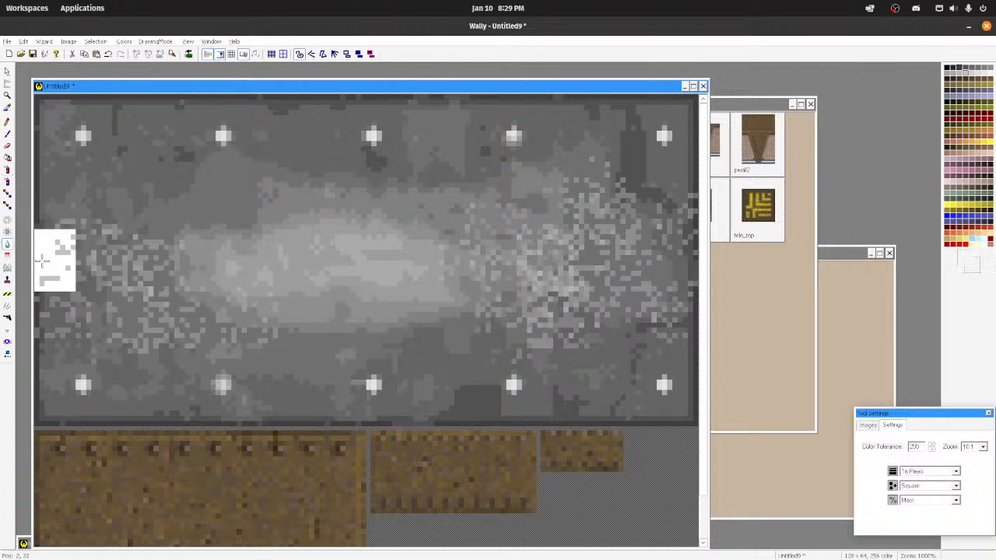
drag(158, 259, 275, 314)
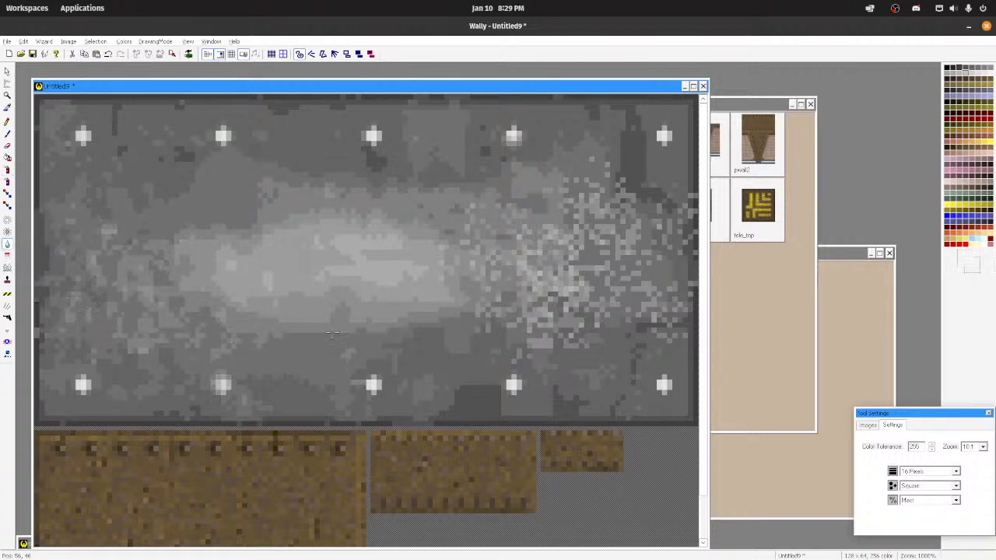
drag(333, 335, 342, 330)
key(ctrl+z)
mouse_move(148, 290)
mouse_down()
mouse_move(109, 295)
mouse_move(90, 312)
mouse_up()
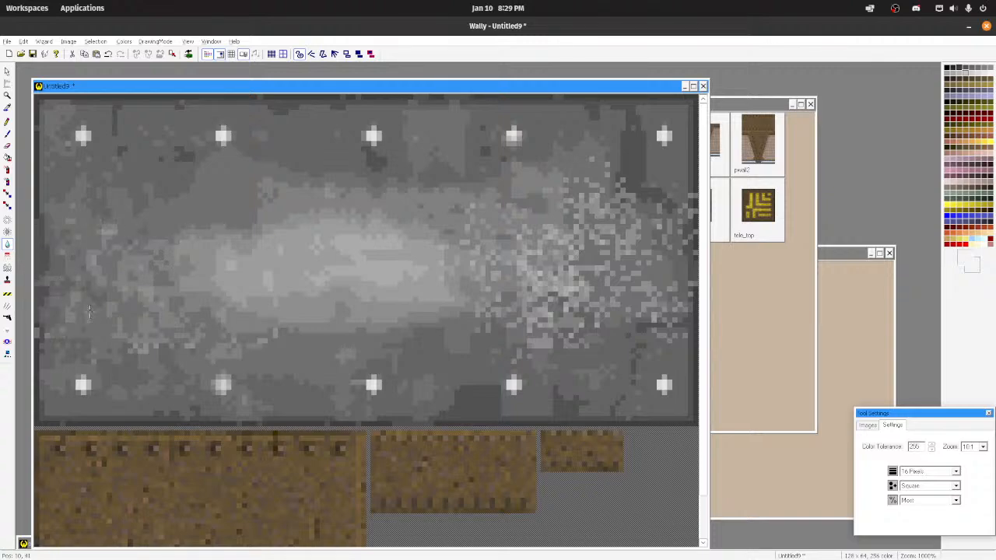
drag(211, 327, 221, 319)
mouse_move(326, 293)
mouse_down()
mouse_move(506, 289)
mouse_move(580, 307)
mouse_move(622, 204)
mouse_move(615, 181)
mouse_move(647, 182)
mouse_up()
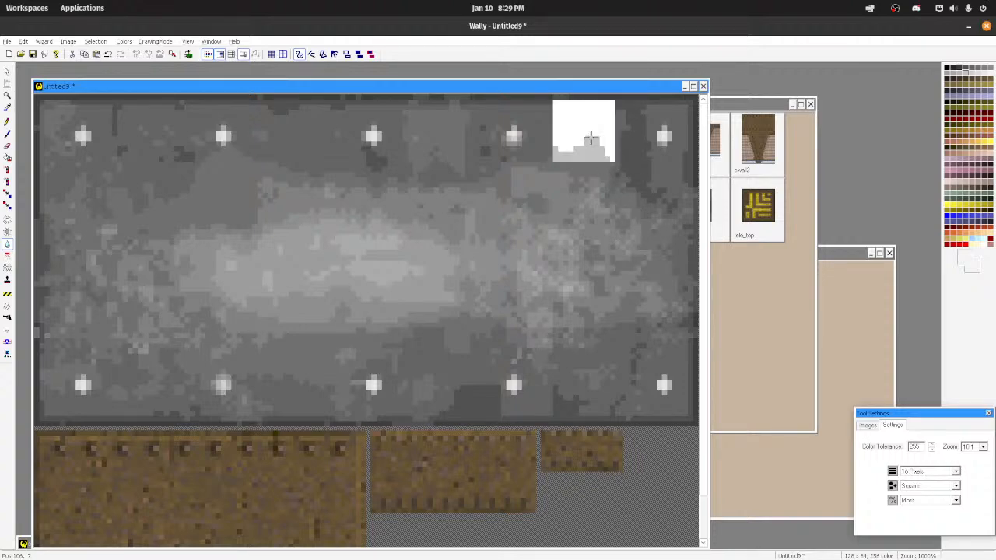
Step: Examine the rivets and the blended light patches both at normal size and close up
scroll(532, 265, down, 9)
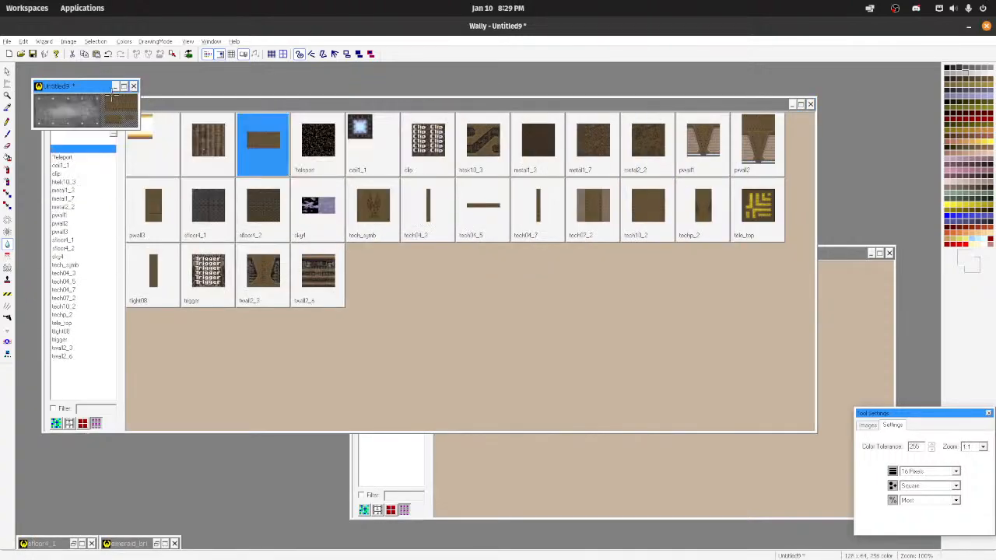
scroll(123, 114, up, 11)
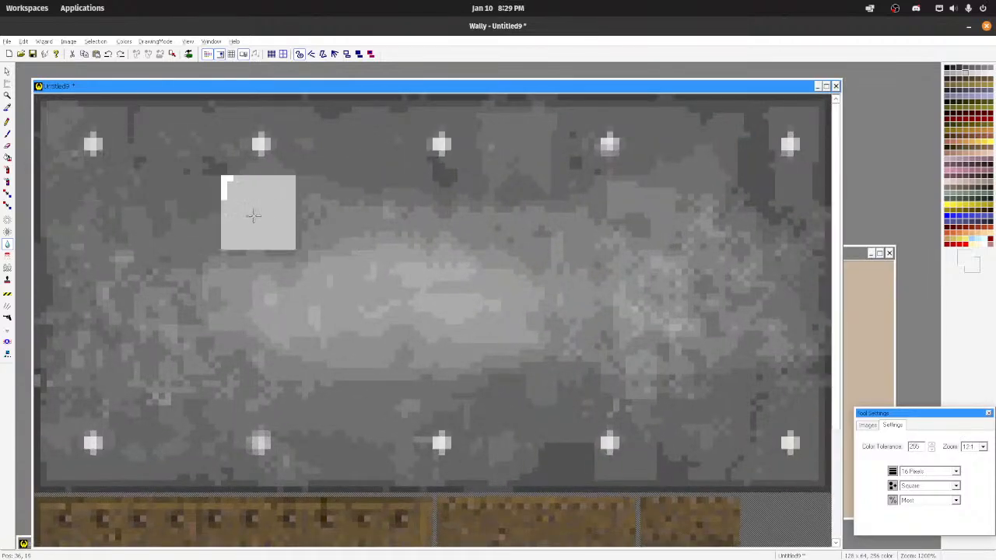
click(934, 500)
click(926, 515)
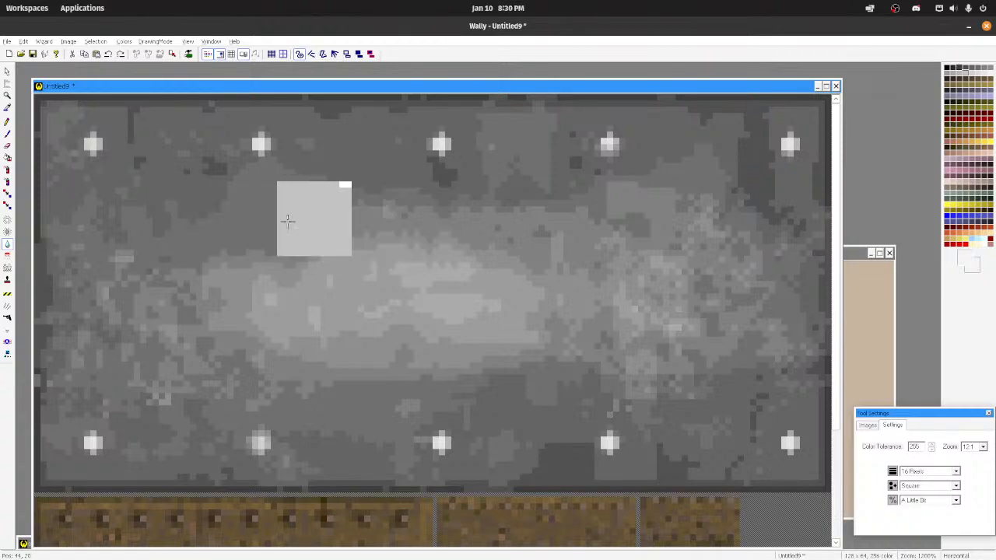
scroll(233, 210, up, 1)
click(7, 121)
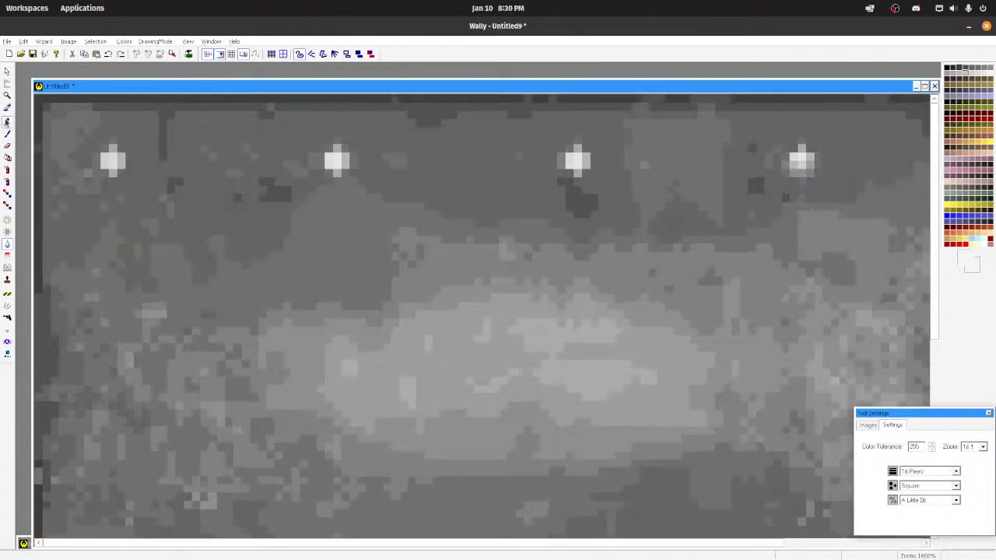
click(965, 71)
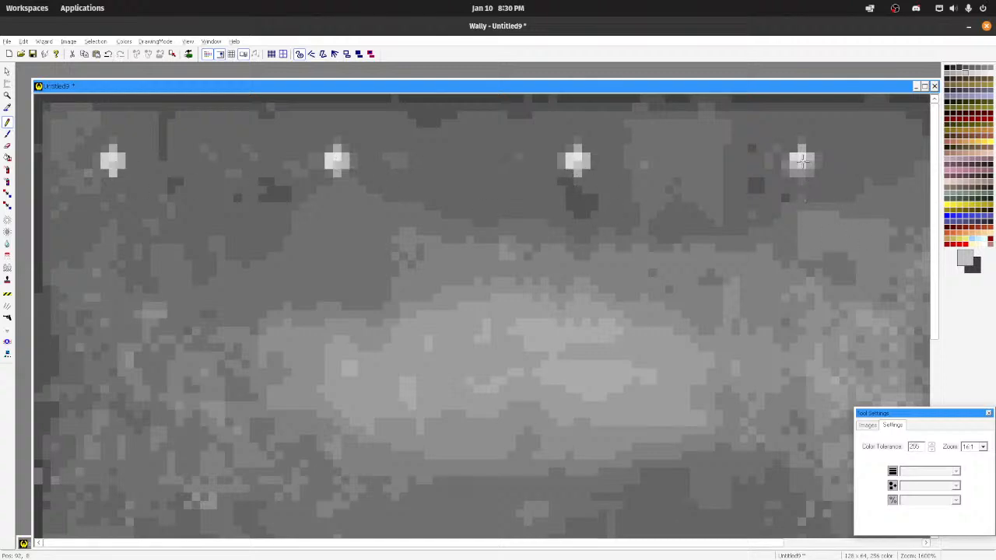
scroll(729, 198, down, 8)
scroll(548, 156, up, 3)
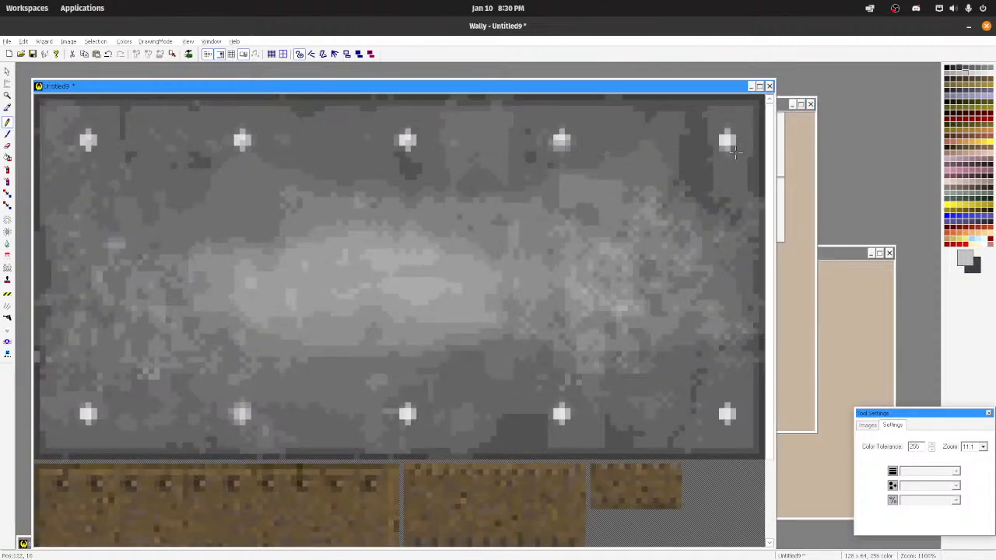
scroll(605, 197, down, 3)
scroll(476, 404, up, 3)
Step: Darken all ten rivets slightly with the 3-pixel square brush at Least intensity
click(4, 230)
click(950, 472)
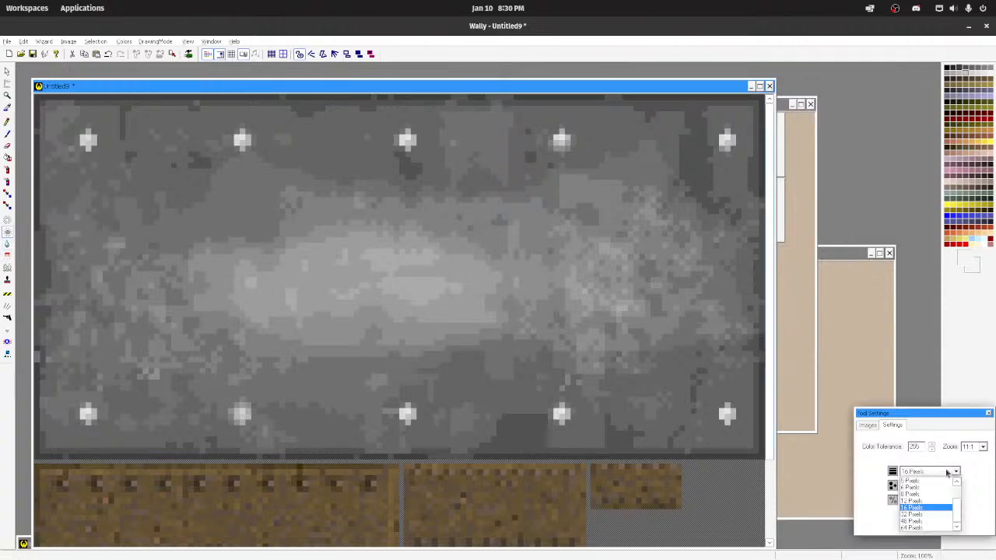
click(918, 494)
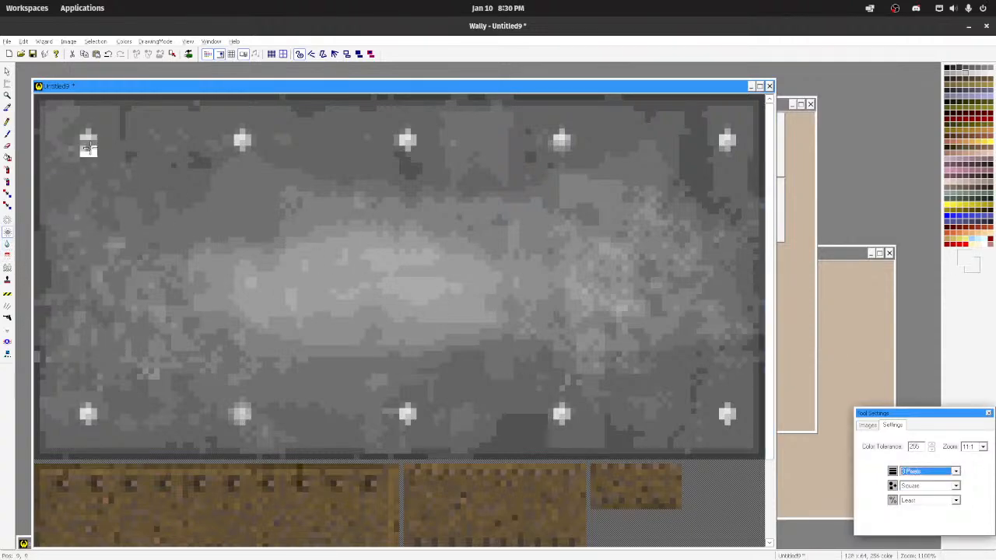
click(89, 139)
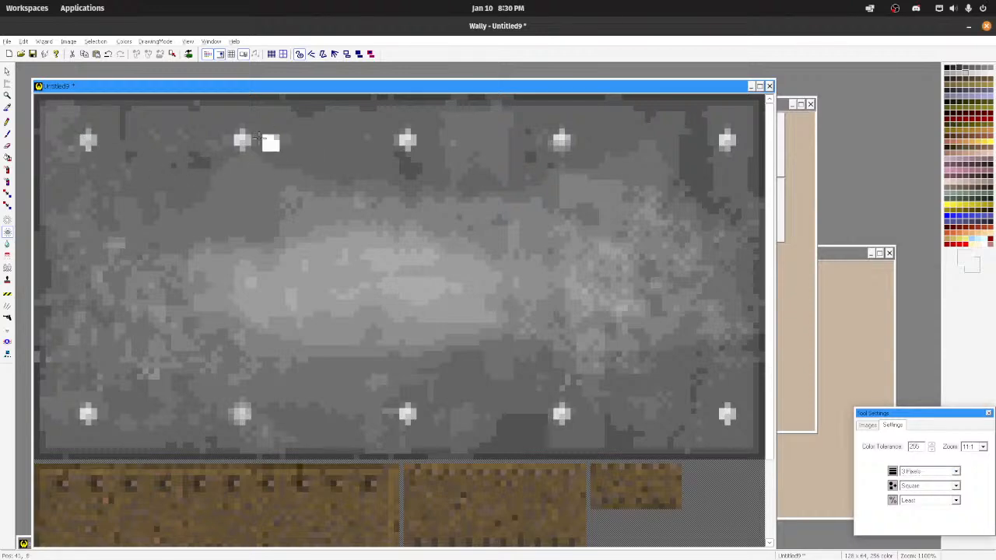
click(242, 139)
click(406, 139)
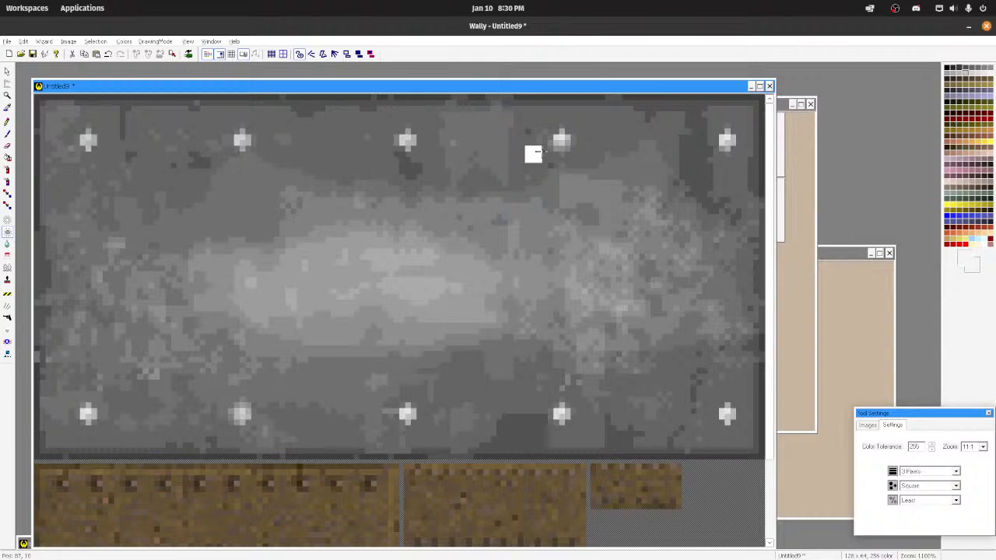
click(562, 137)
click(726, 138)
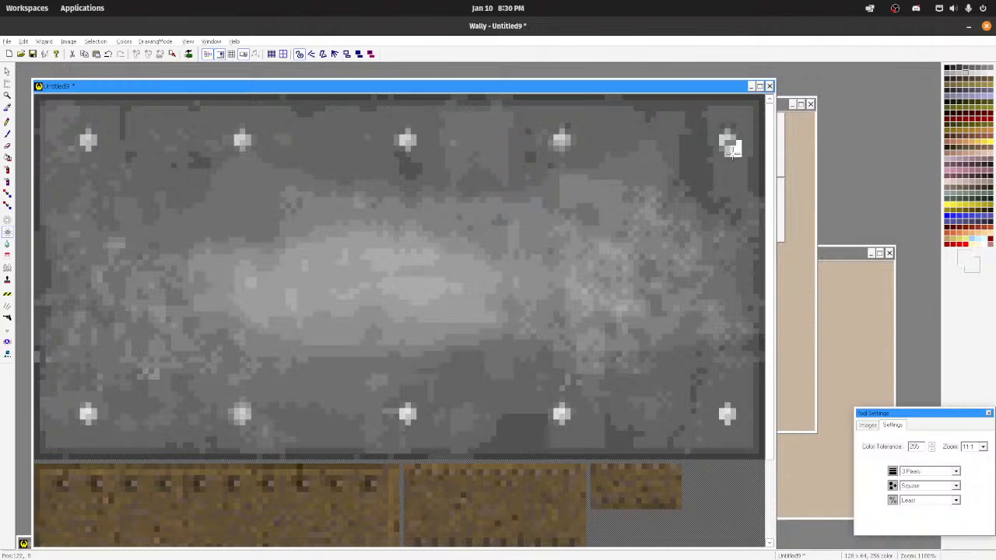
click(727, 413)
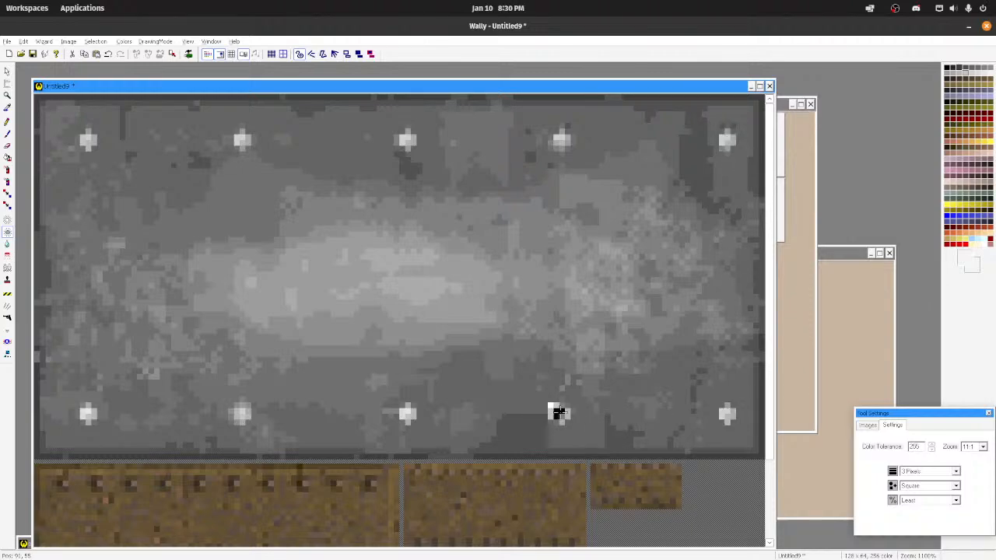
click(561, 413)
click(405, 413)
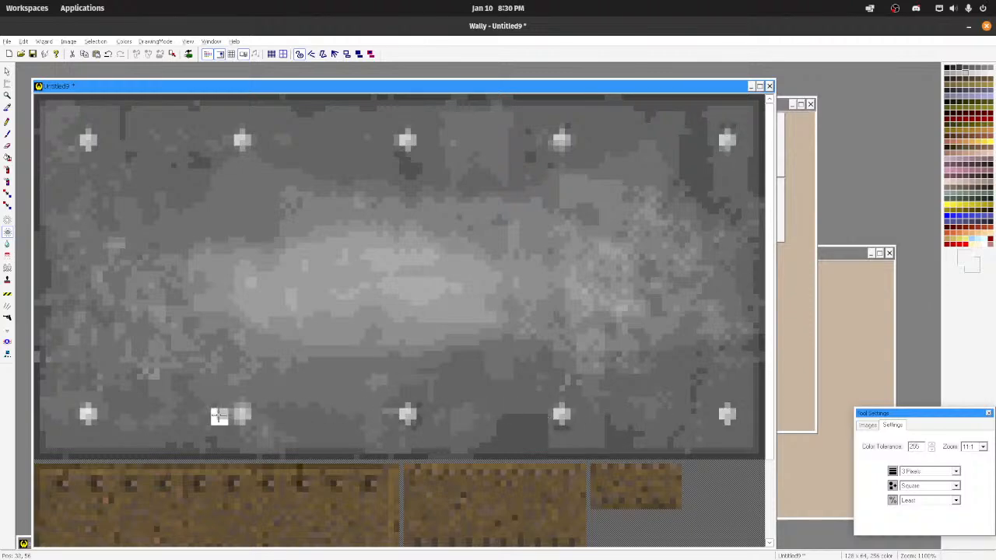
click(240, 413)
click(86, 412)
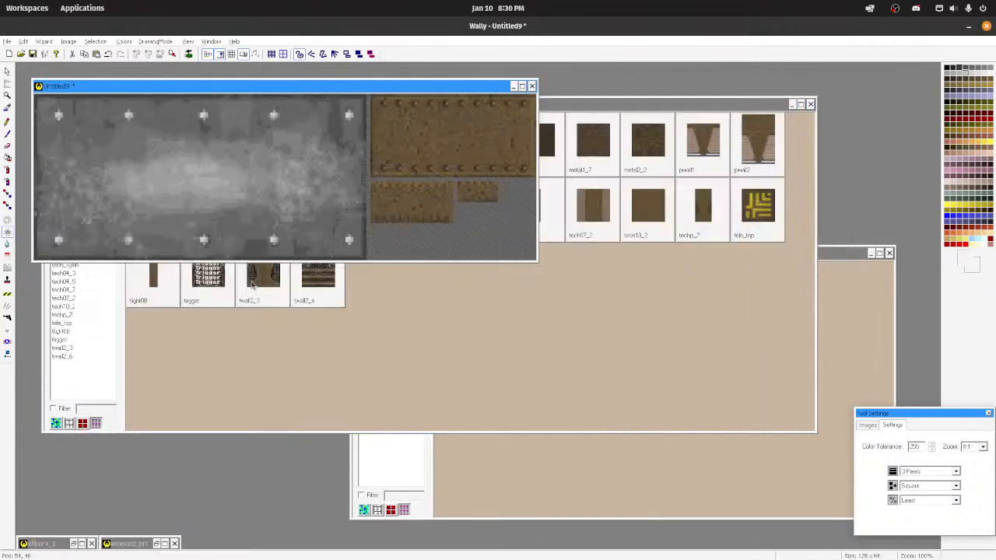
Step: Regenerate the texture's smaller mip levels from the full-size grey plate with ReMip
scroll(199, 180, down, 3)
scroll(204, 134, down, 1)
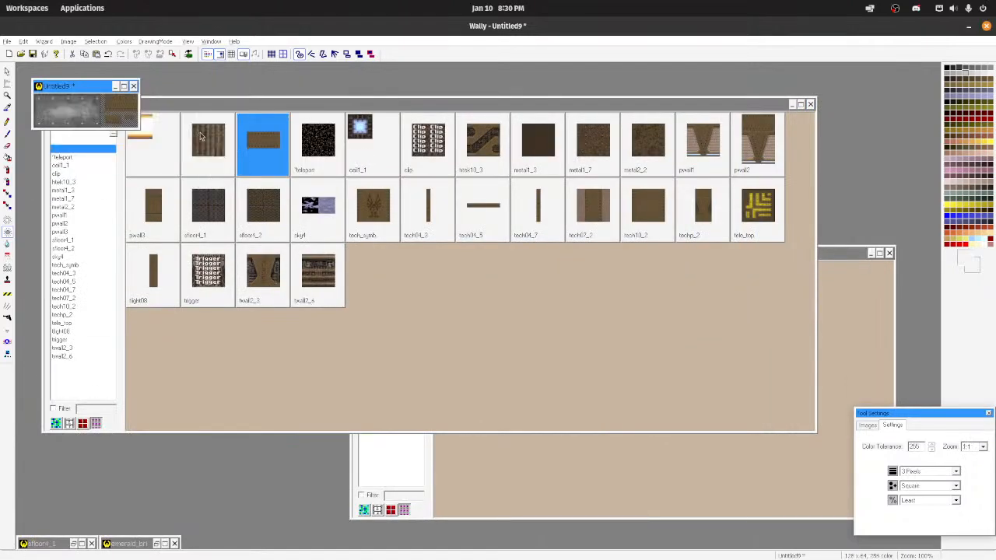
scroll(195, 160, up, 5)
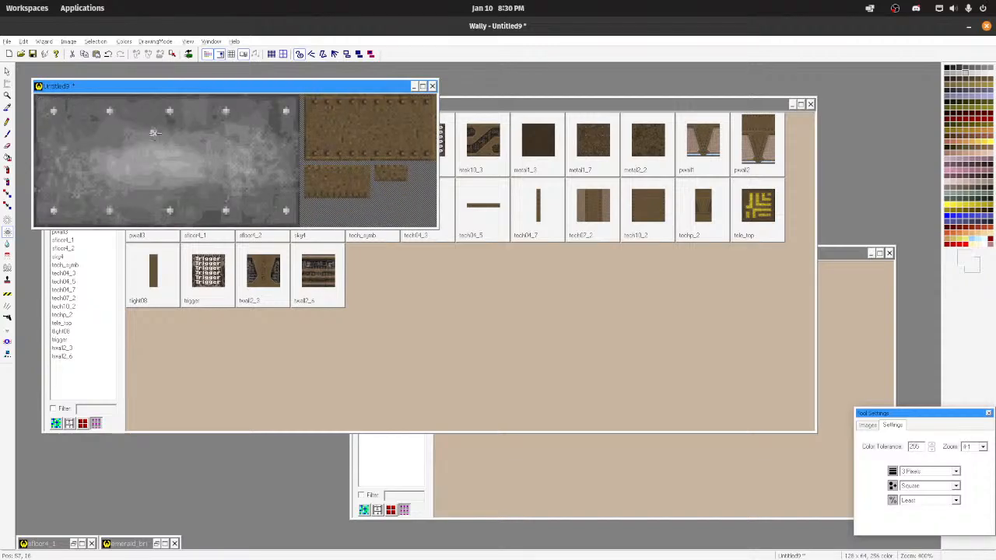
scroll(202, 165, down, 1)
scroll(202, 165, down, 1)
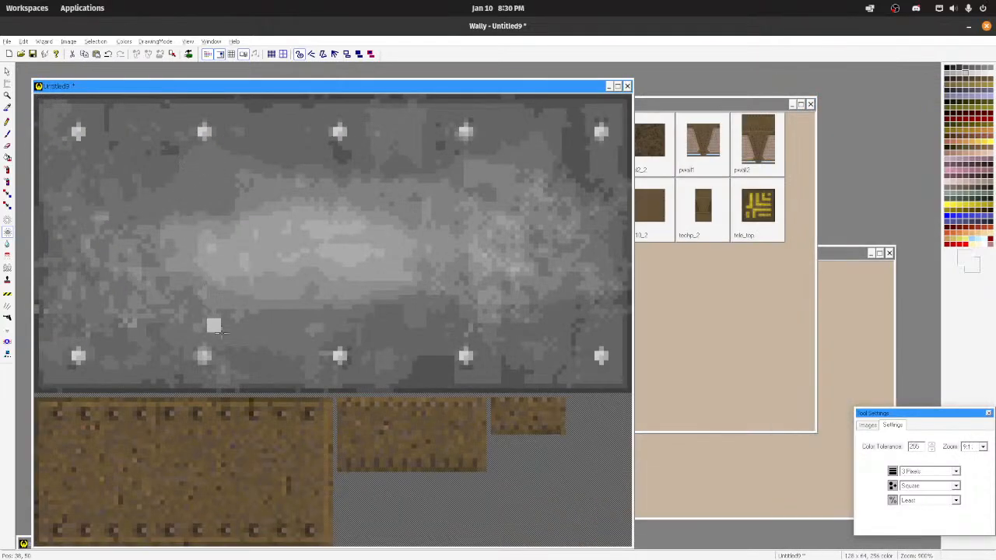
click(24, 41)
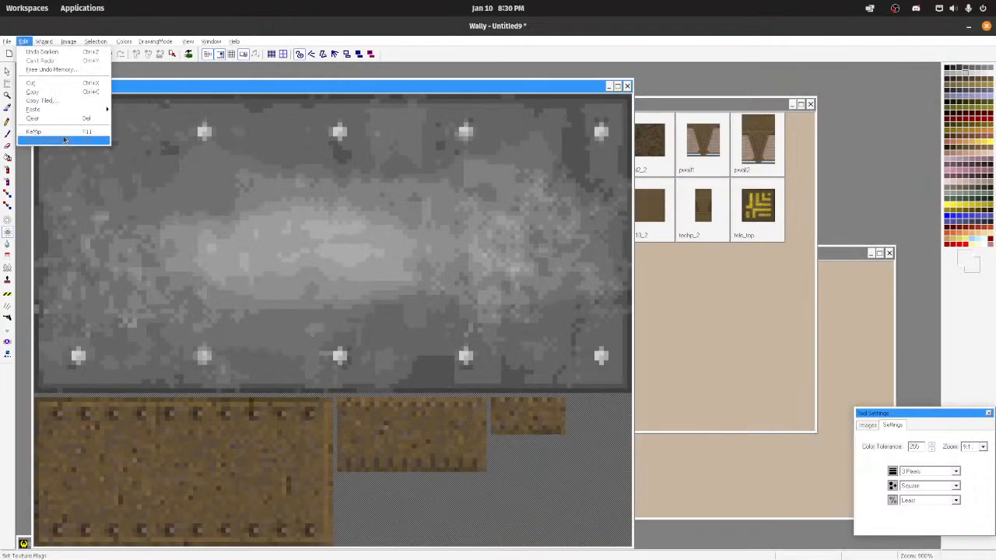
click(54, 134)
scroll(238, 255, down, 1)
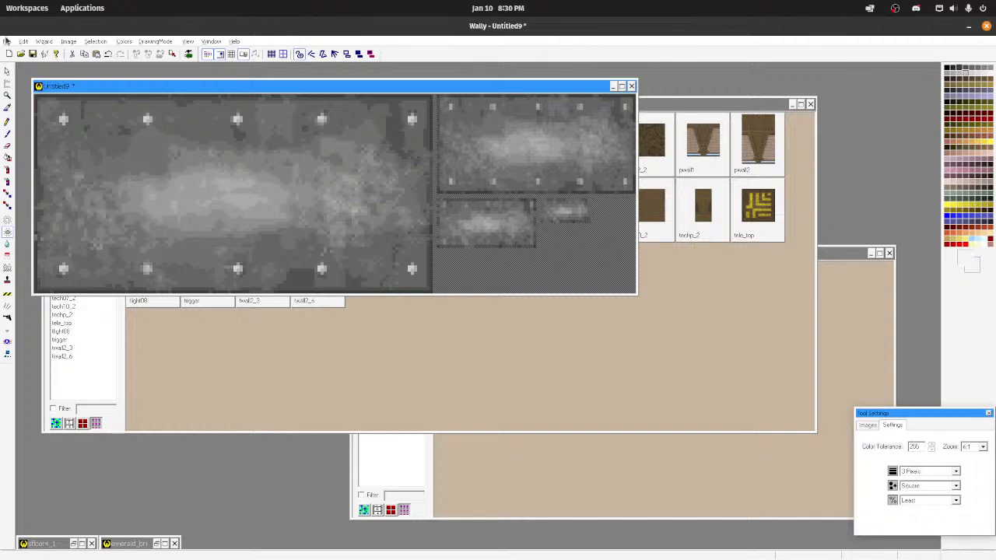
Step: Soften the speckled light patch near the plate's right end with the 3-pixel square blur brush at A Little Bit intensity
scroll(280, 214, down, 2)
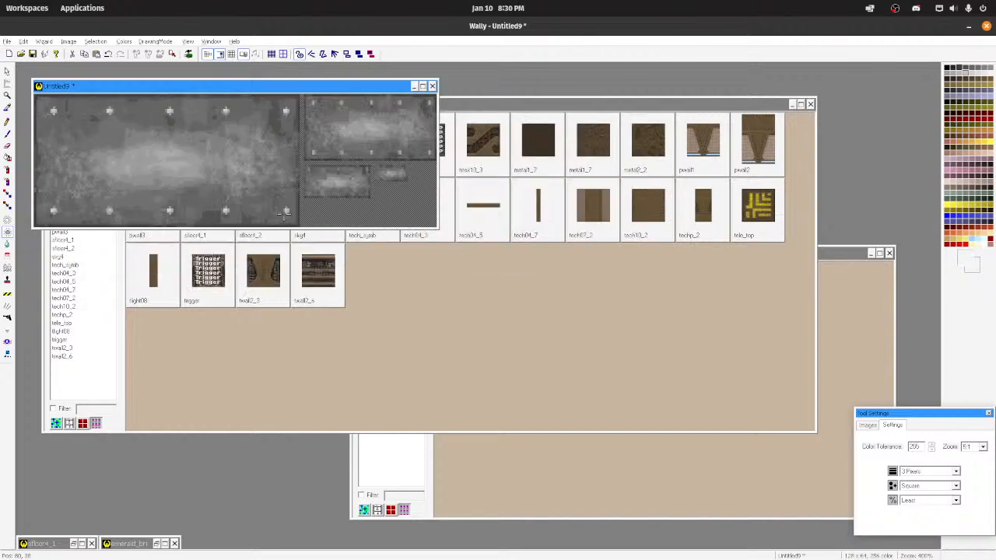
scroll(275, 206, up, 4)
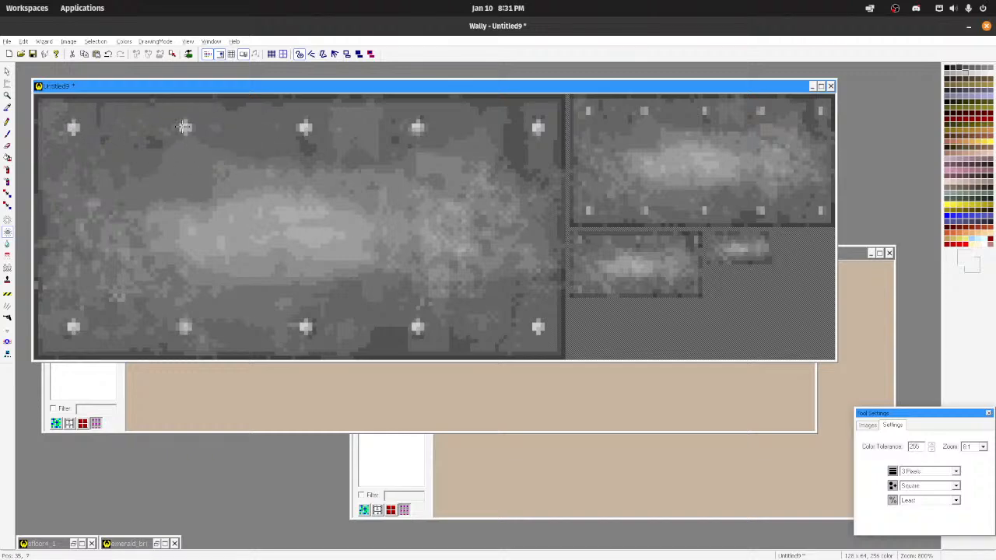
scroll(268, 276, down, 3)
scroll(131, 140, down, 4)
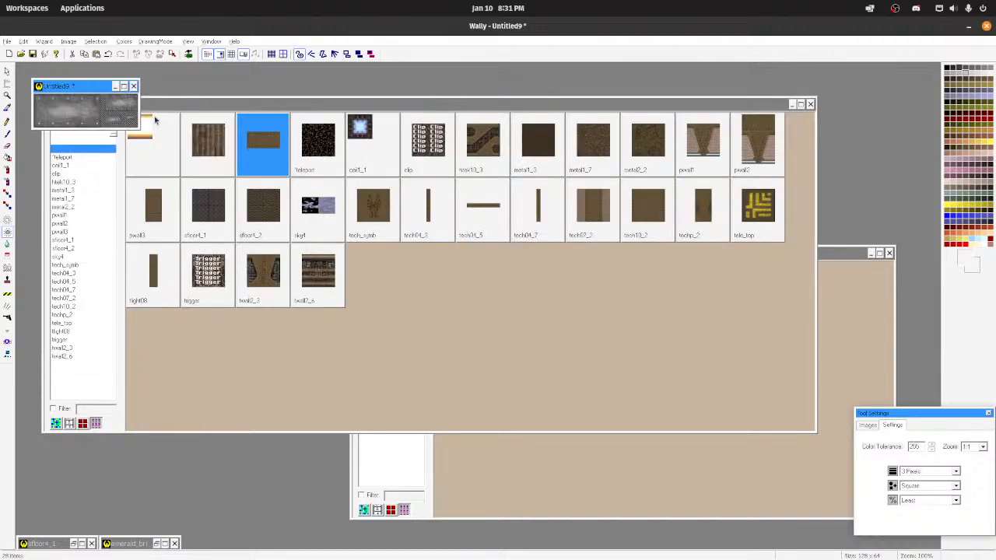
scroll(457, 257, up, 6)
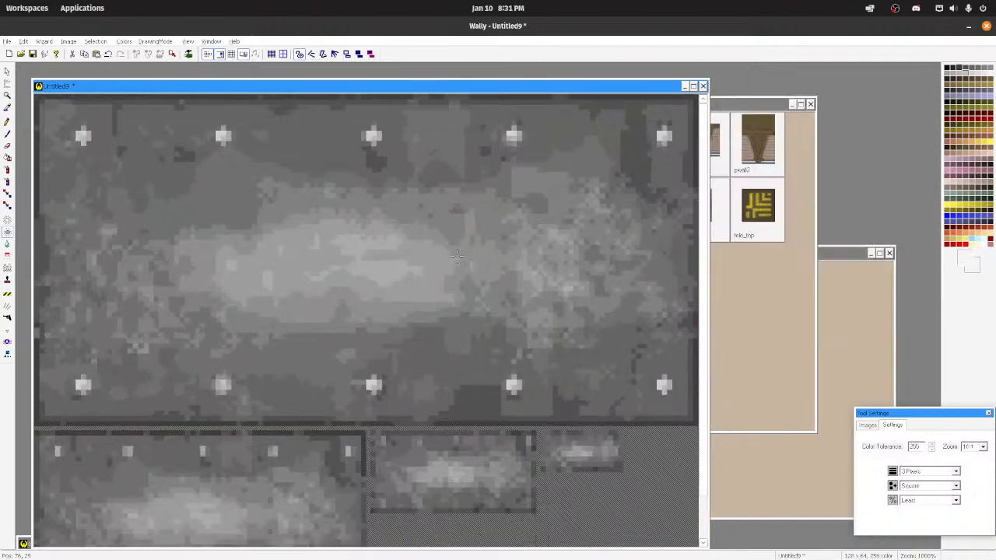
scroll(422, 249, down, 1)
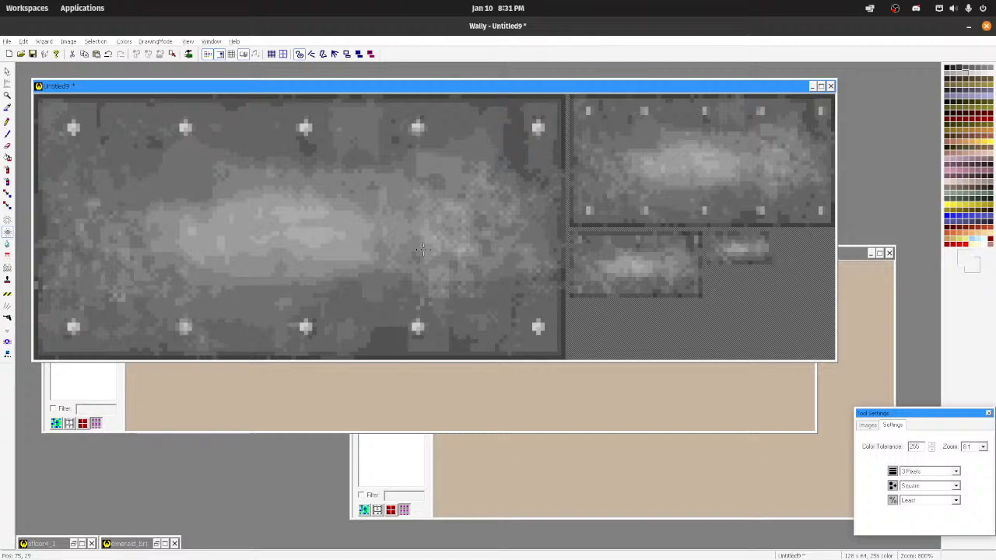
click(7, 243)
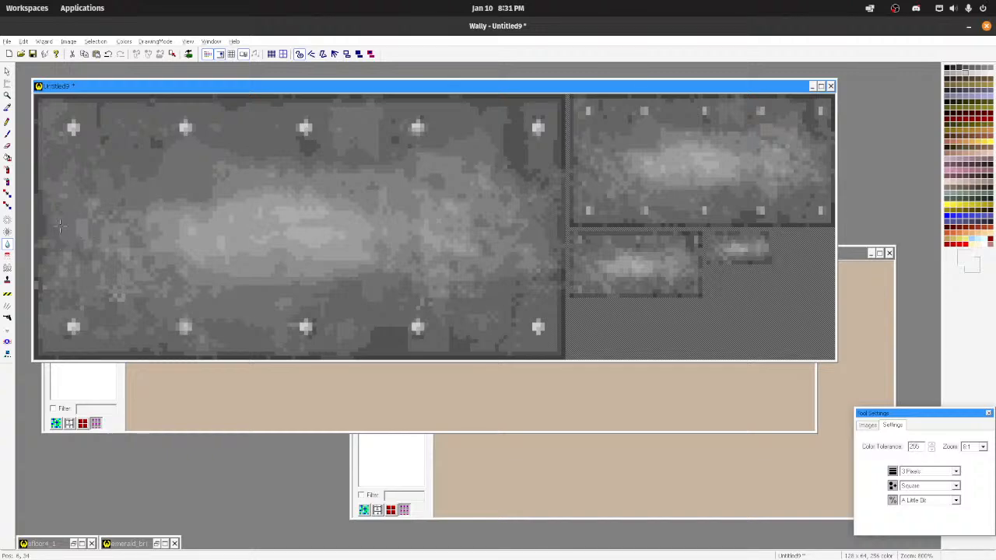
scroll(171, 141, down, 7)
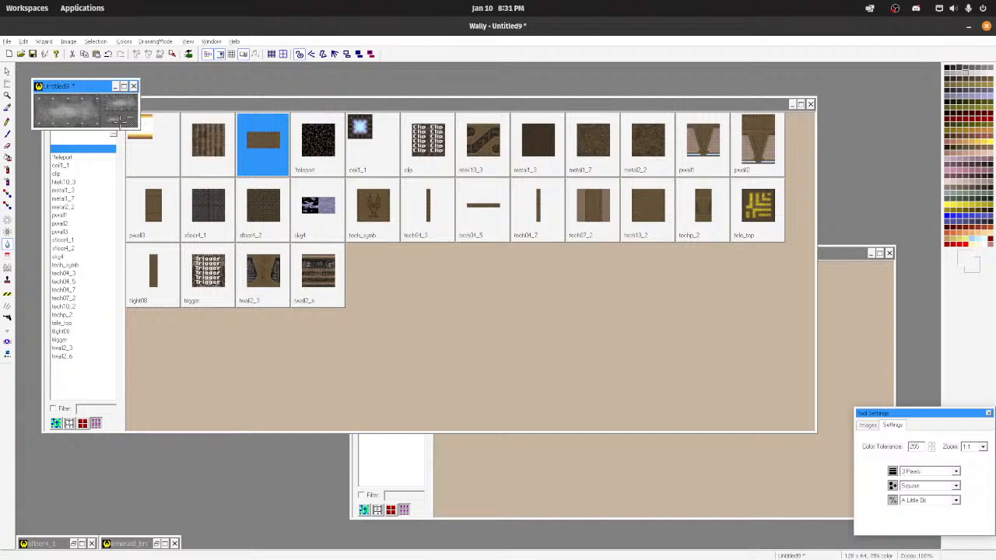
scroll(172, 140, up, 4)
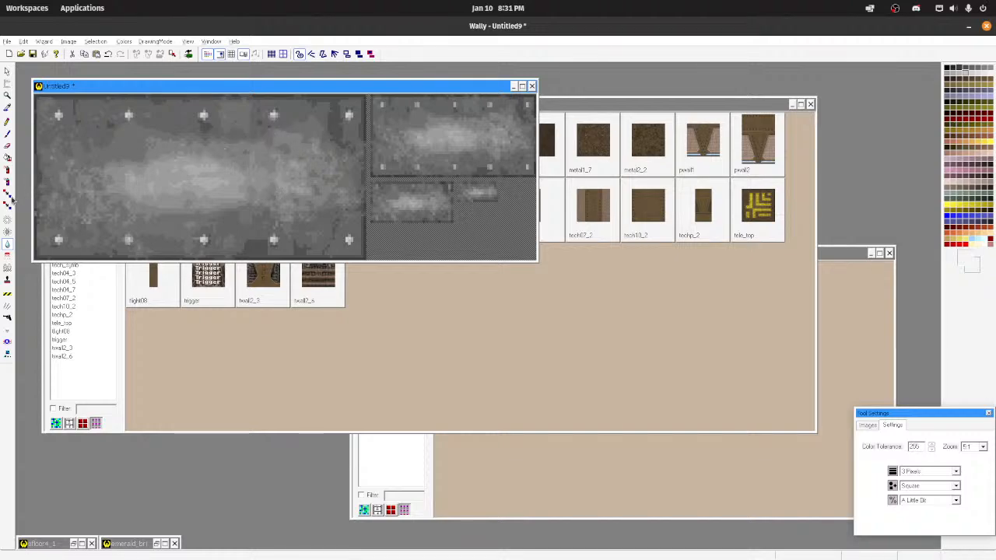
click(7, 206)
scroll(399, 205, down, 2)
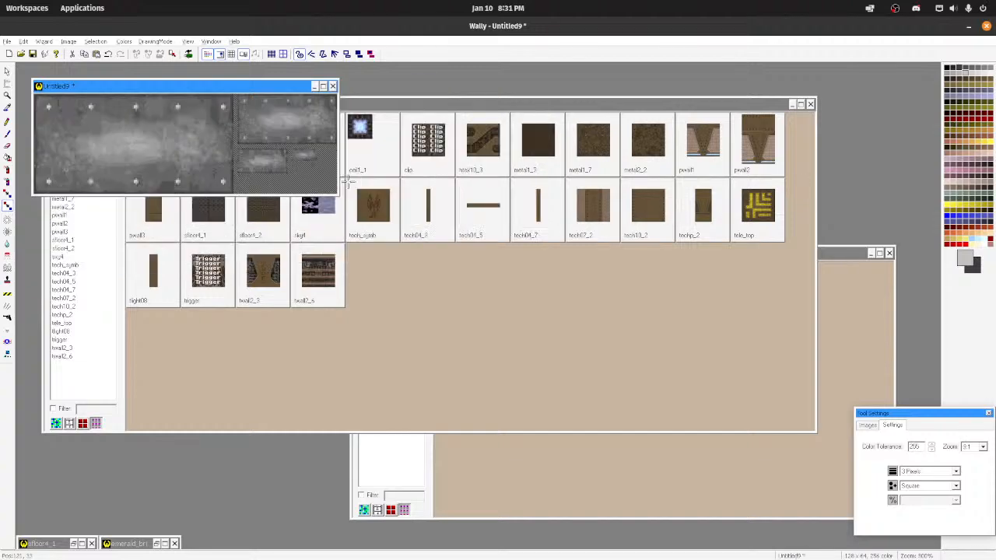
scroll(251, 169, up, 3)
click(7, 41)
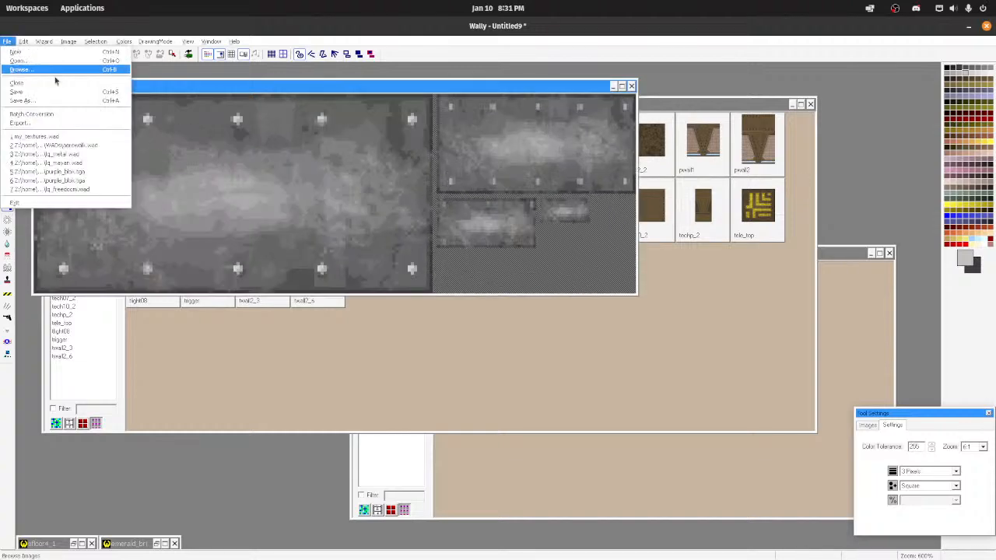
click(51, 102)
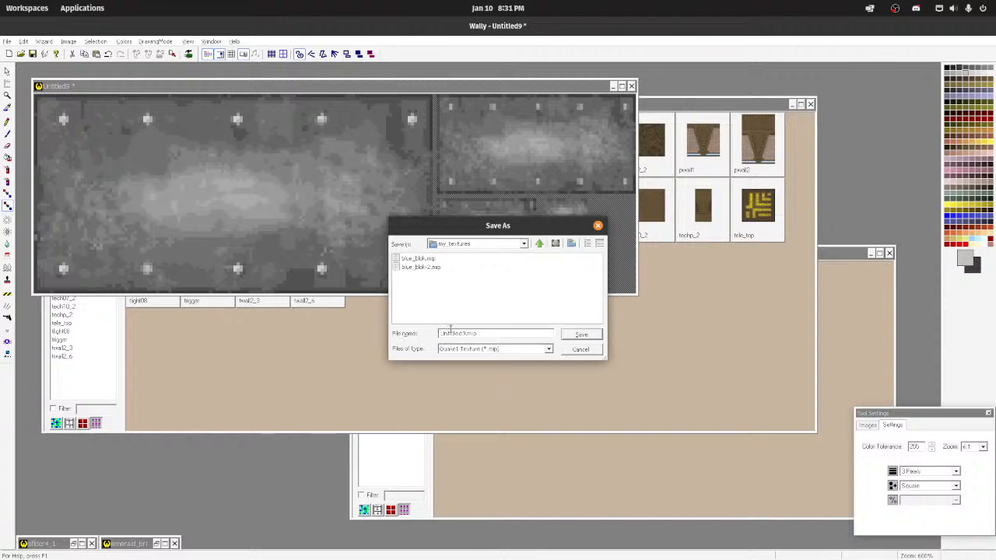
click(498, 349)
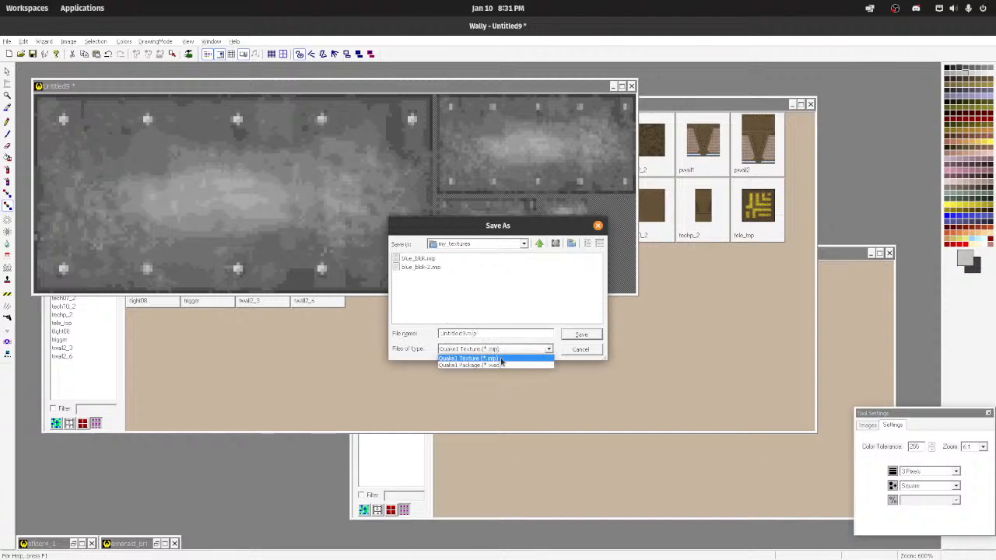
click(486, 365)
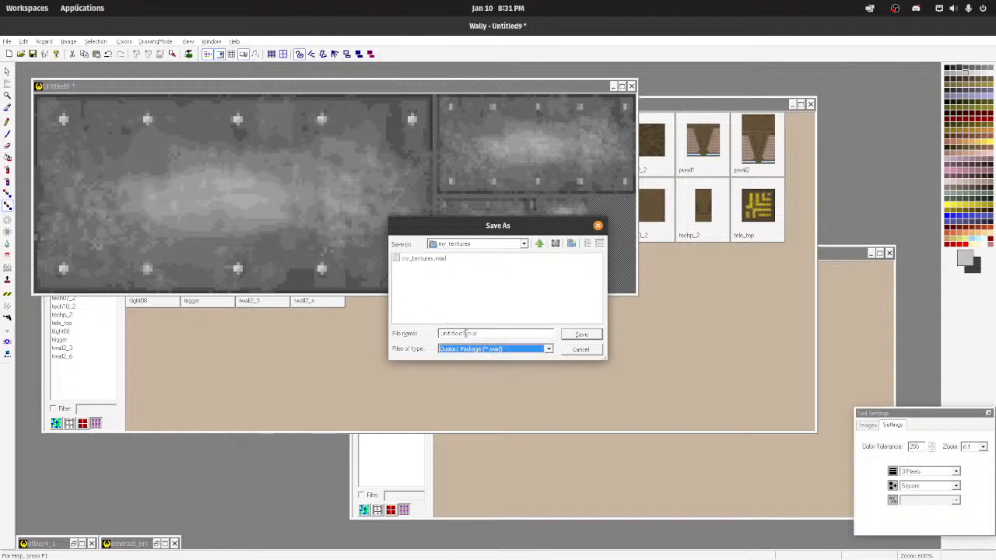
click(596, 350)
drag(214, 91, 502, 129)
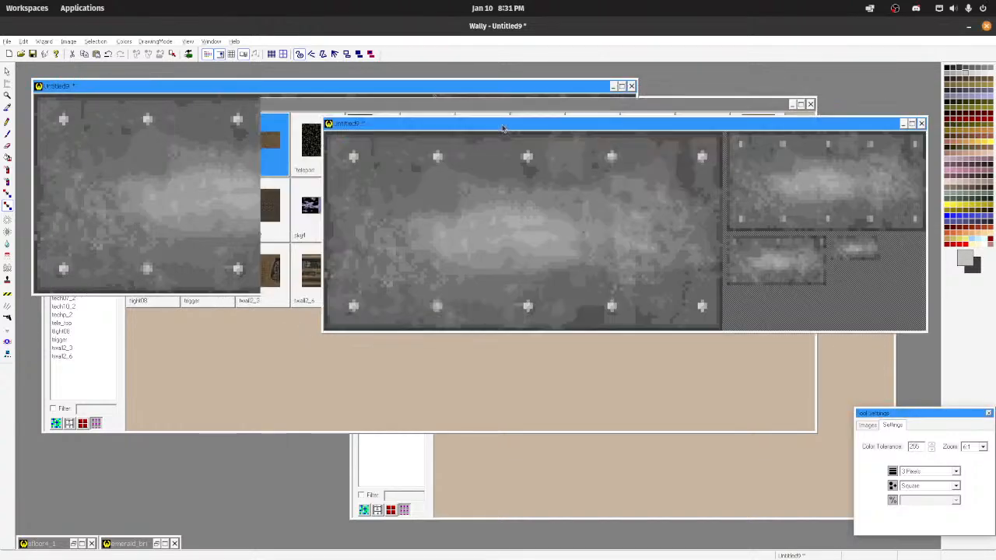
key(ctrl+s)
click(569, 352)
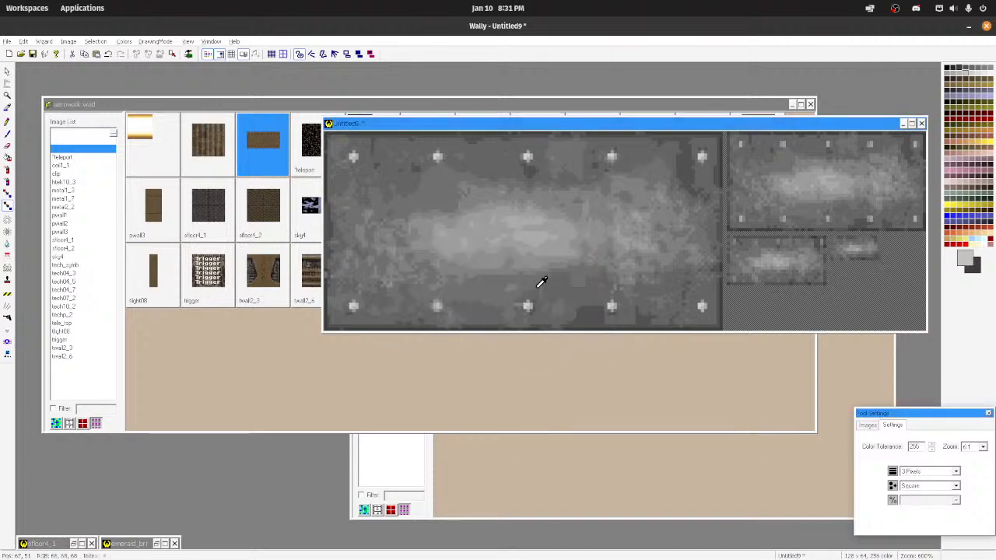
Step: Select the entire full-size plate image and export it as the Windows bitmap metal_plate in the my_textures folder
click(6, 70)
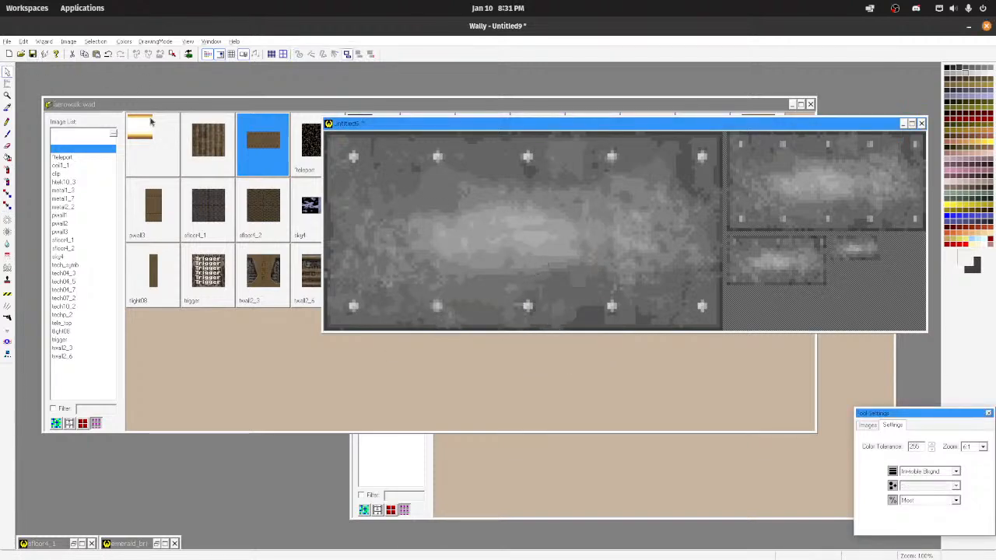
drag(327, 136, 738, 327)
click(7, 41)
click(41, 124)
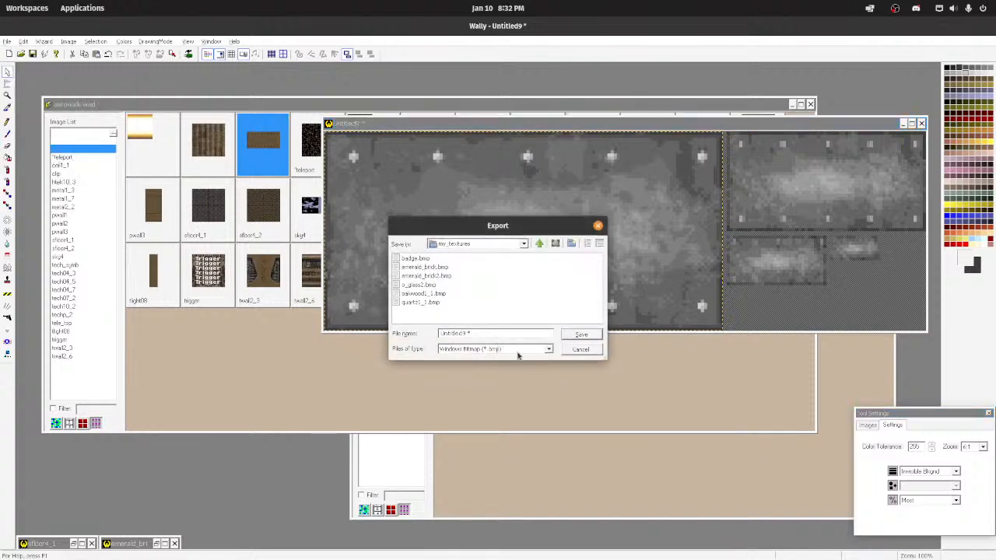
text(metal_plate1)
key(Return)
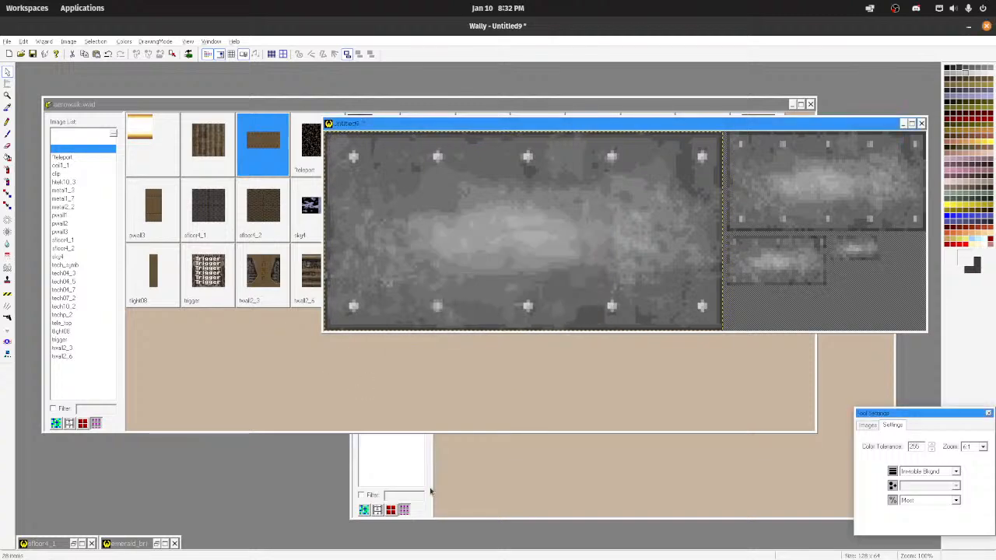
Step: Add metal_plate.bmp from the file manager's my_textures folder to the my_textures.wad package
mouse_move(537, 553)
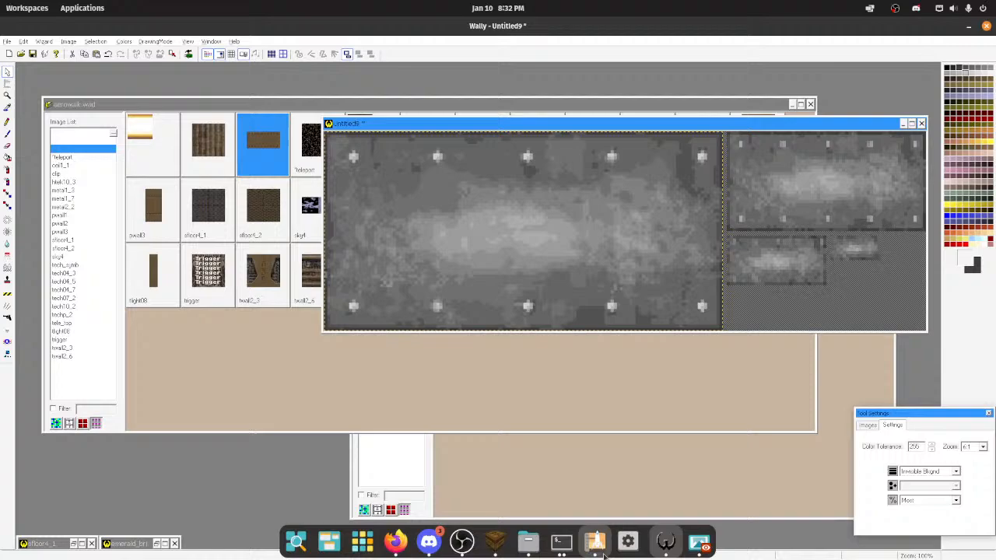
click(507, 461)
double_click(496, 248)
mouse_move(505, 554)
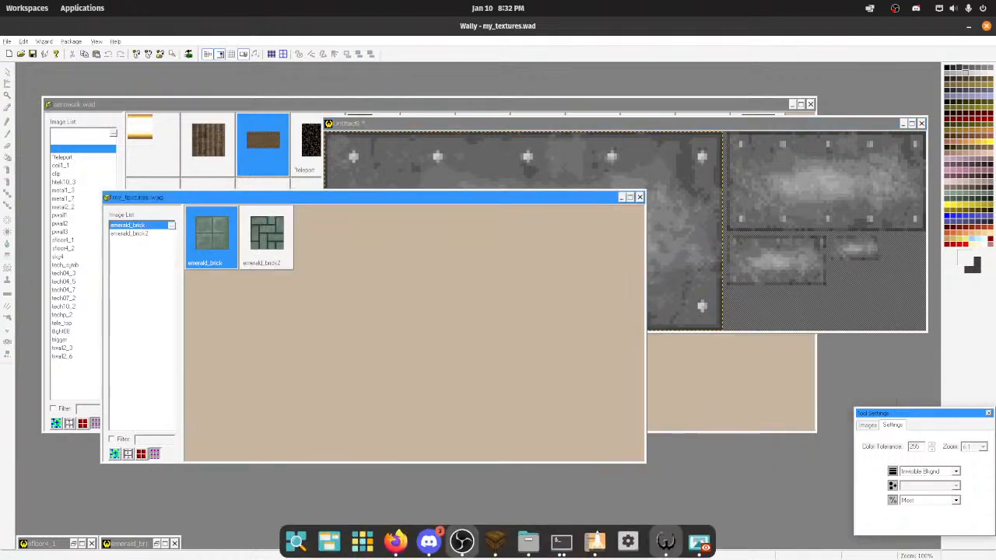
click(528, 541)
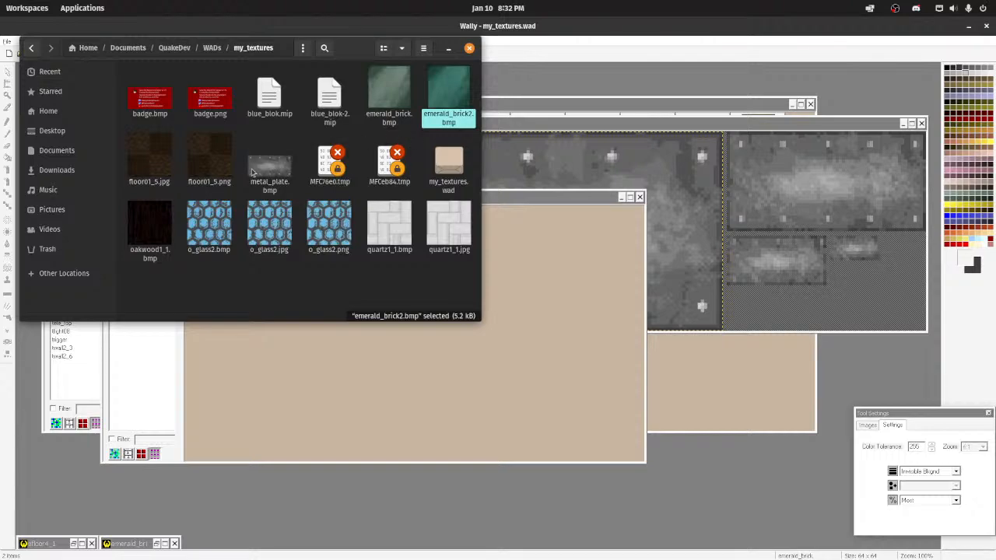
click(262, 170)
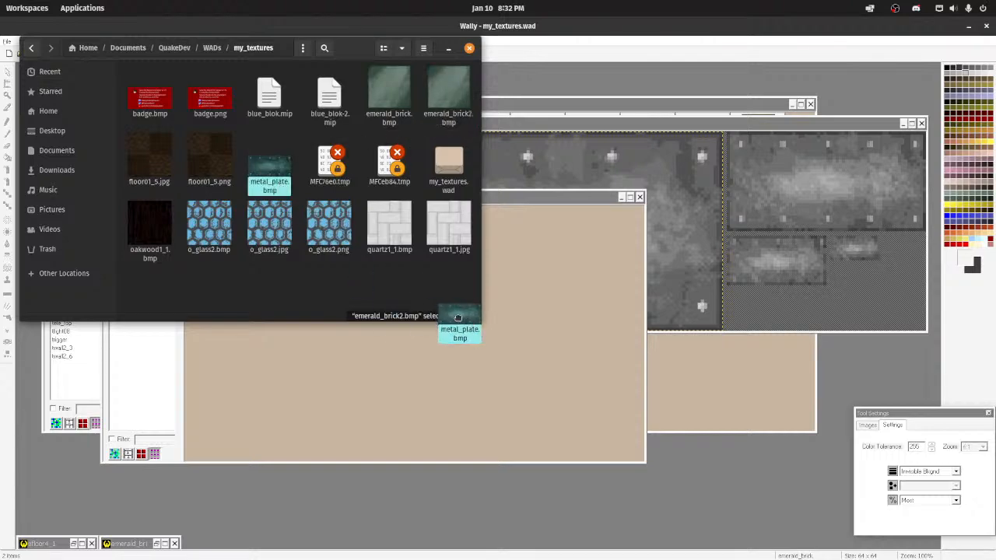
click(449, 49)
drag(401, 197, 523, 203)
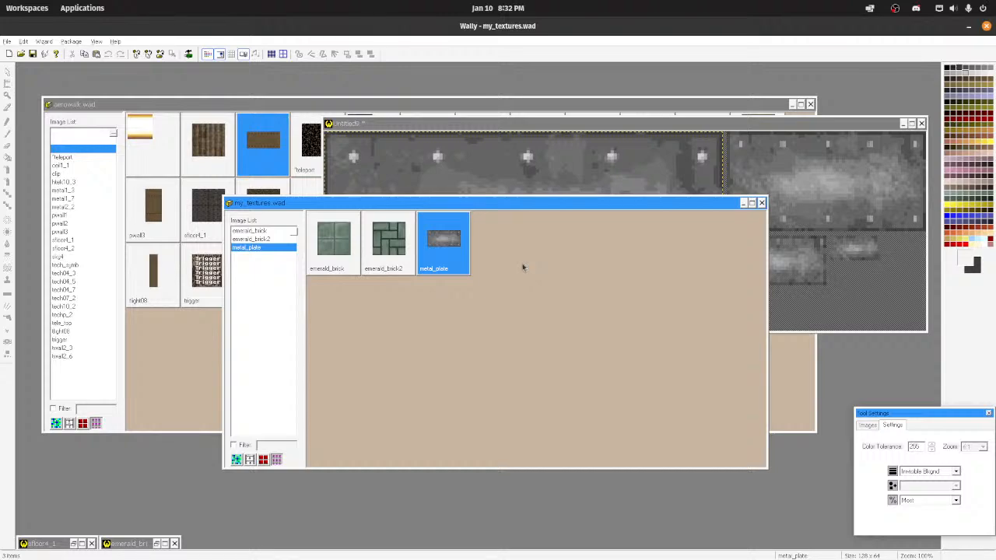
Step: Switch to TrenchBroom, select the wall brush beside the trigger panel and reload the map's WAD files
mouse_move(583, 557)
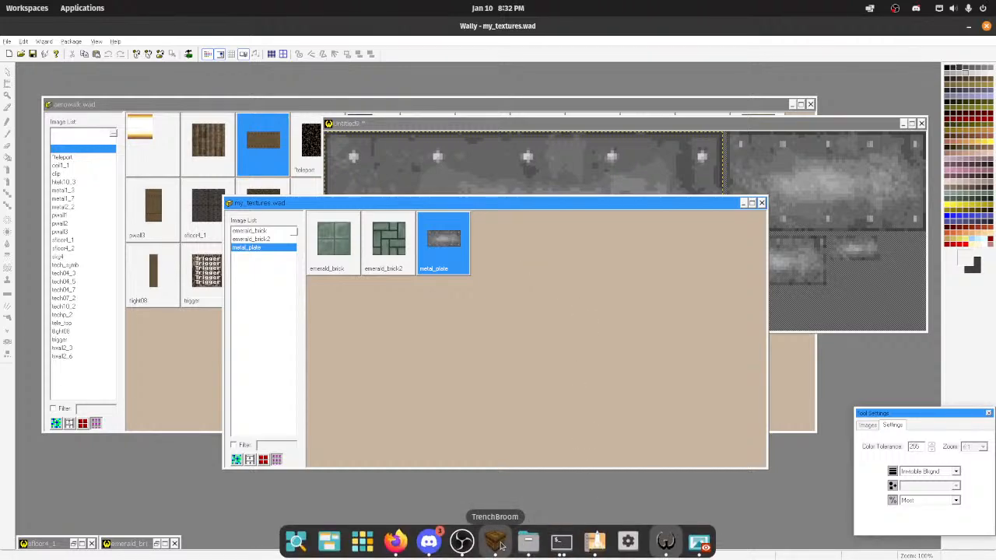
click(495, 541)
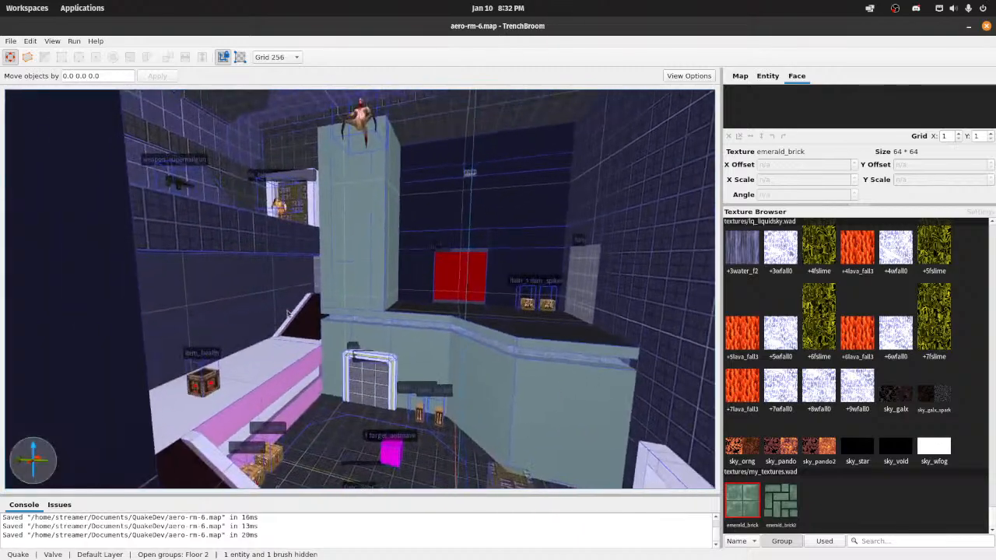
key(w)
right_drag(371, 317, 311, 316)
key(s)
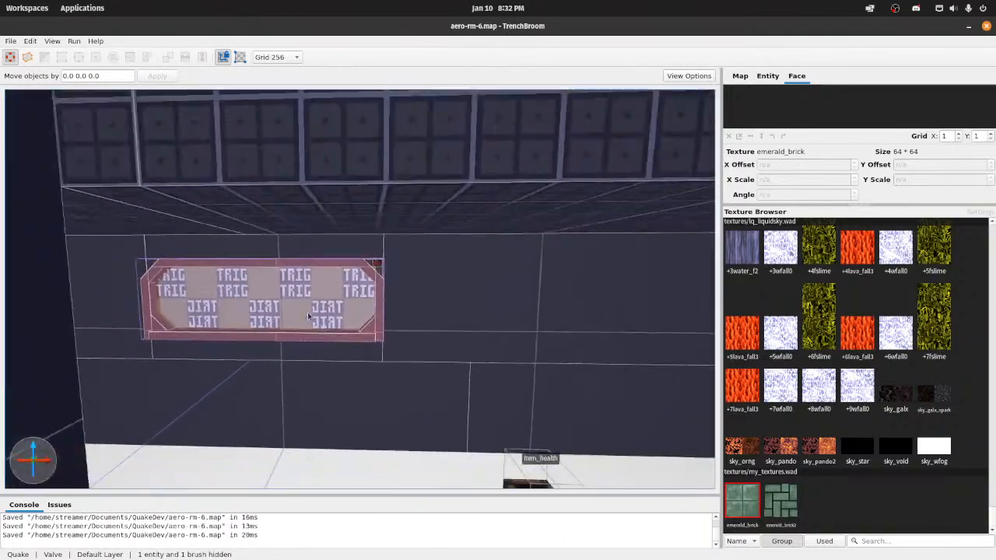
click(767, 75)
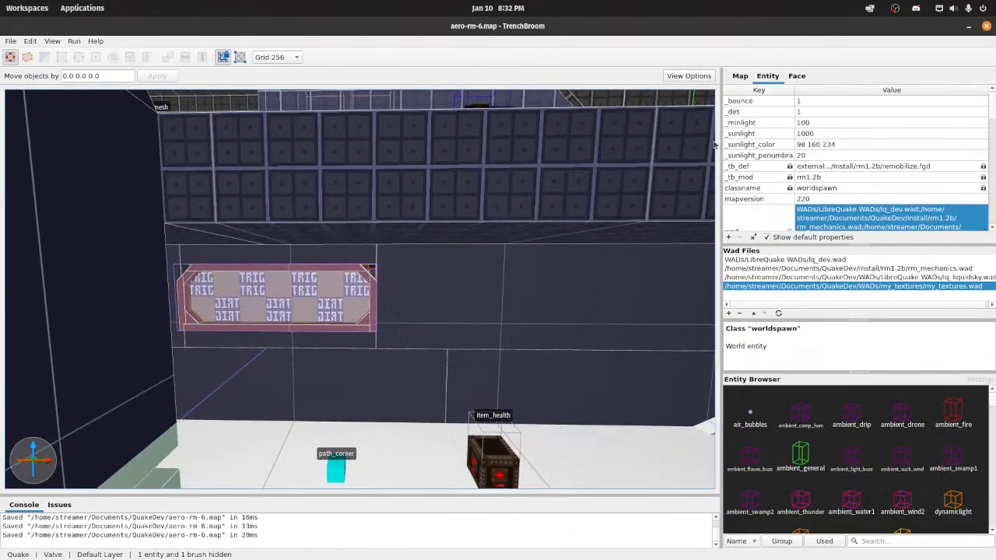
click(449, 336)
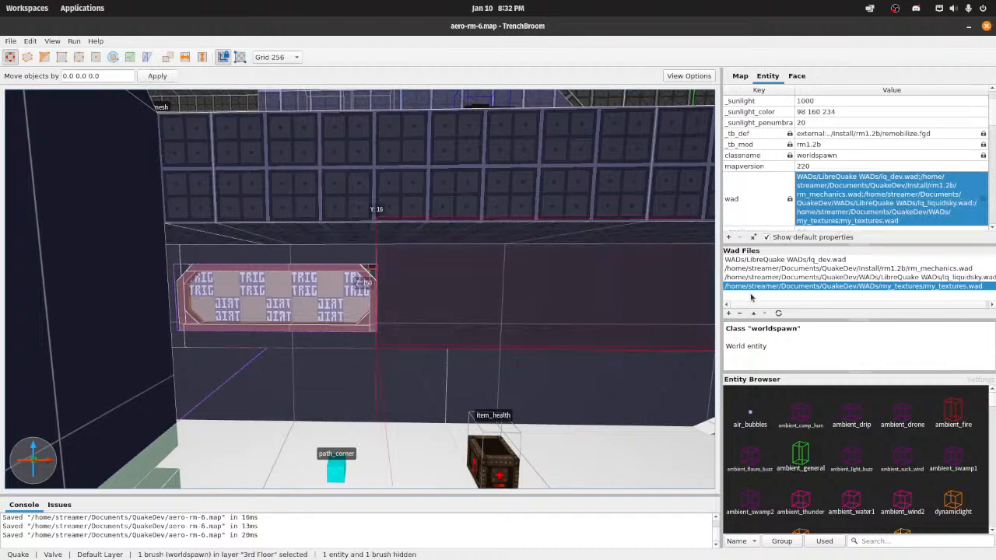
click(777, 313)
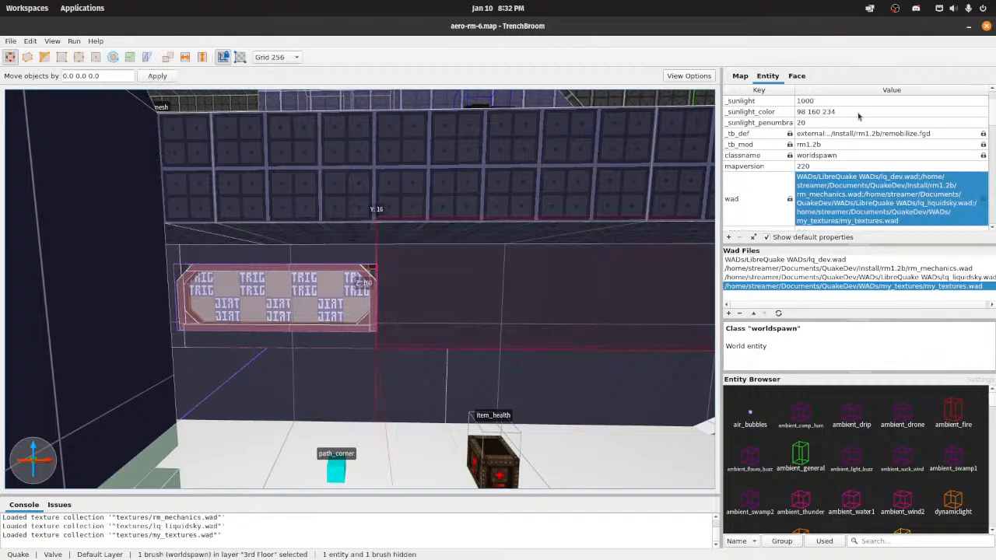
Step: Apply the metal_plate texture to the selected wall brush beside the trigger panel
click(809, 71)
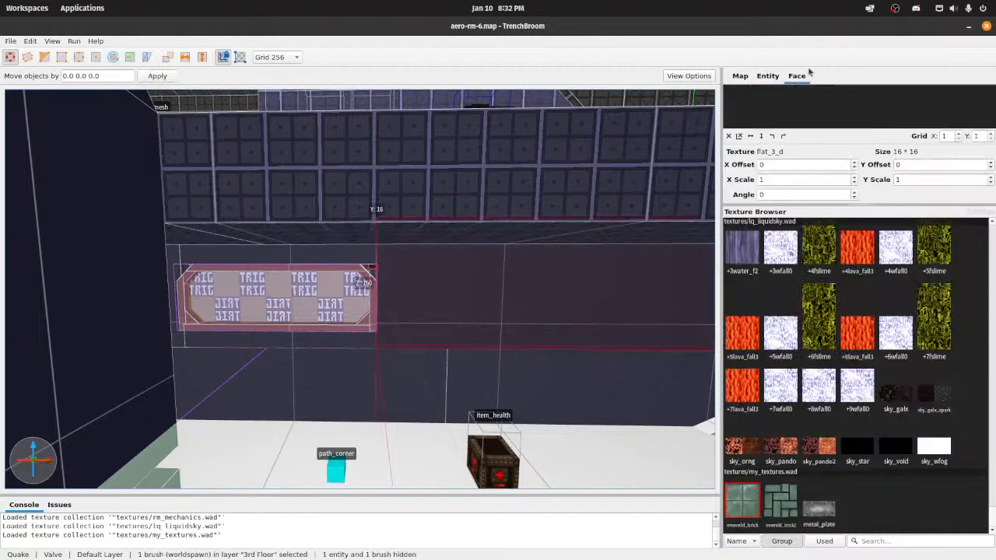
click(821, 514)
mouse_move(511, 370)
right_down()
mouse_move(539, 369)
mouse_move(457, 343)
right_up()
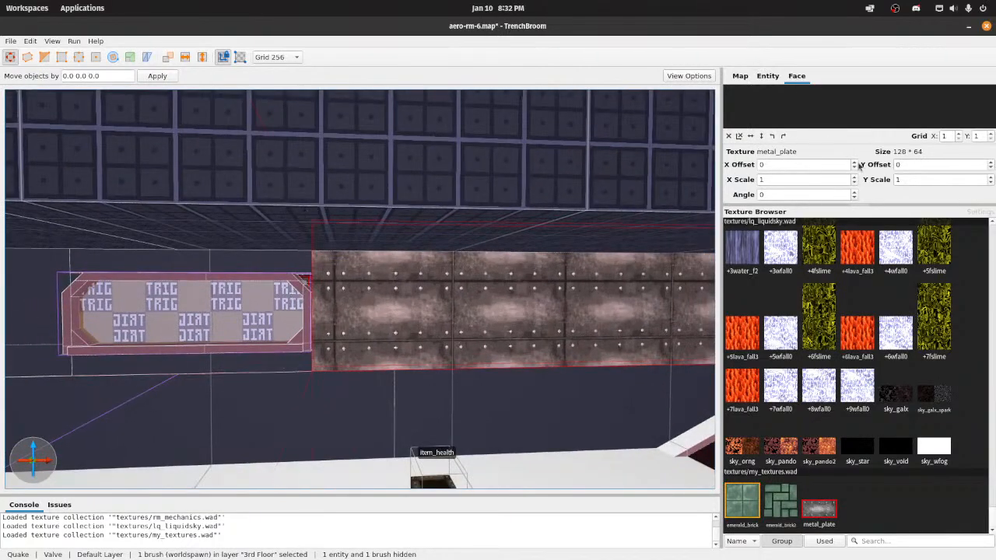
Step: Try an X offset of 256 on the brush and a Y offset of 512 on its front face, returning both to 0
click(854, 163)
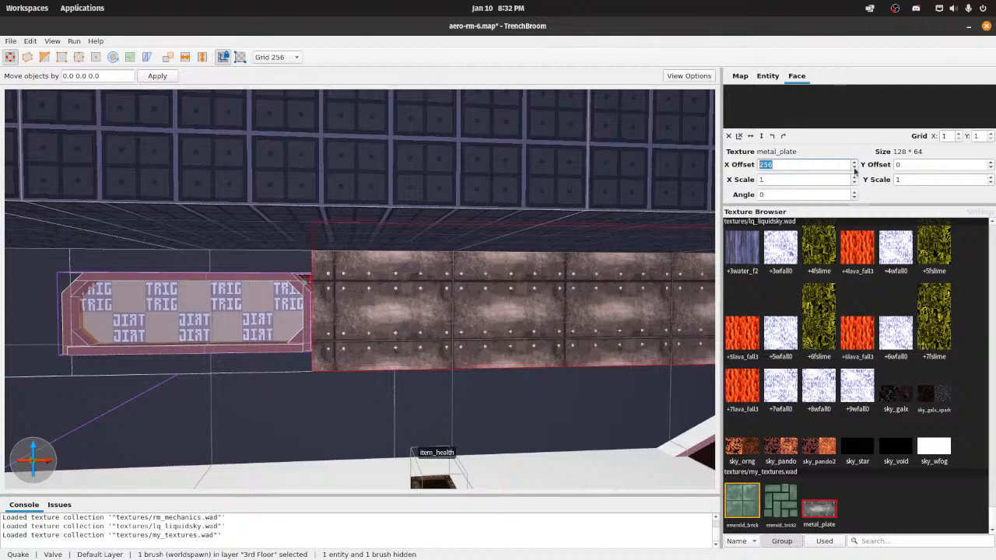
click(854, 168)
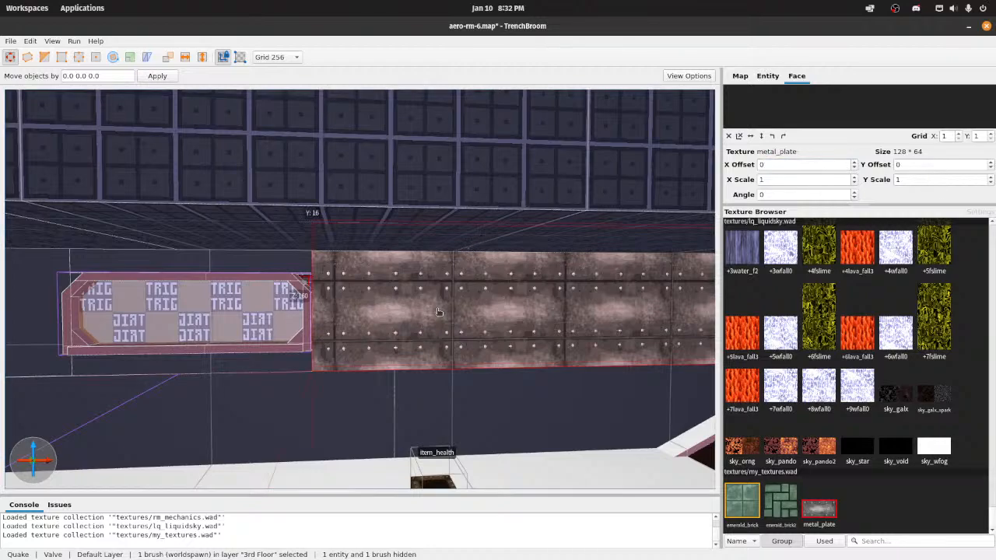
shift+click(382, 314)
click(989, 162)
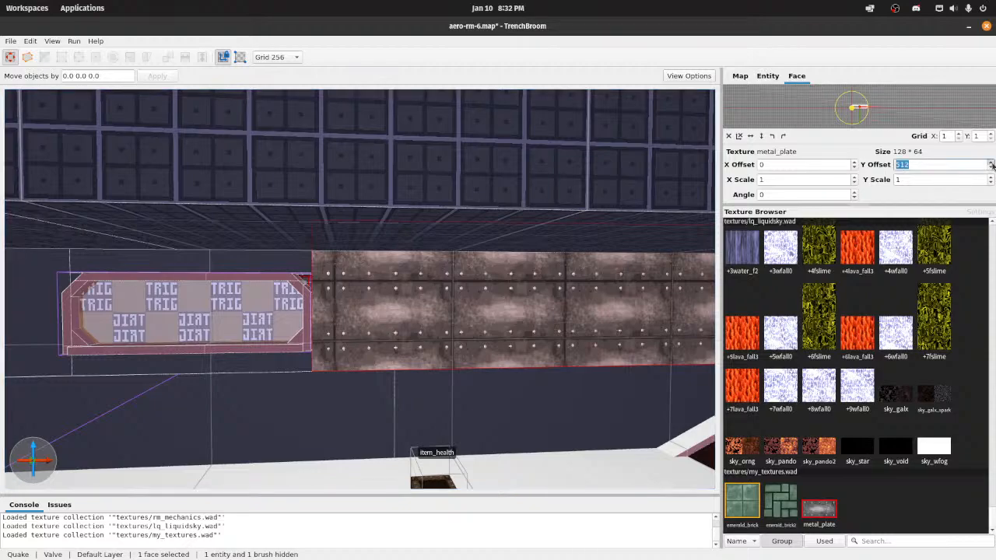
click(991, 167)
click(991, 167)
click(991, 167)
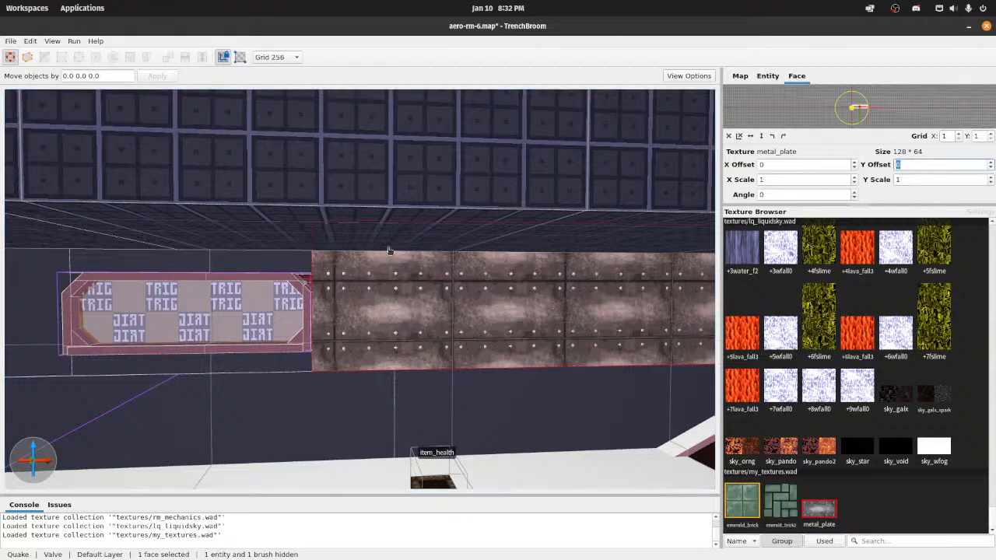
Step: Align metal_plate on the front wall face beside the trigger panel, trying Y offsets of 5, 12 and 25 before setting 32
right_drag(390, 250, 415, 213)
key(w)
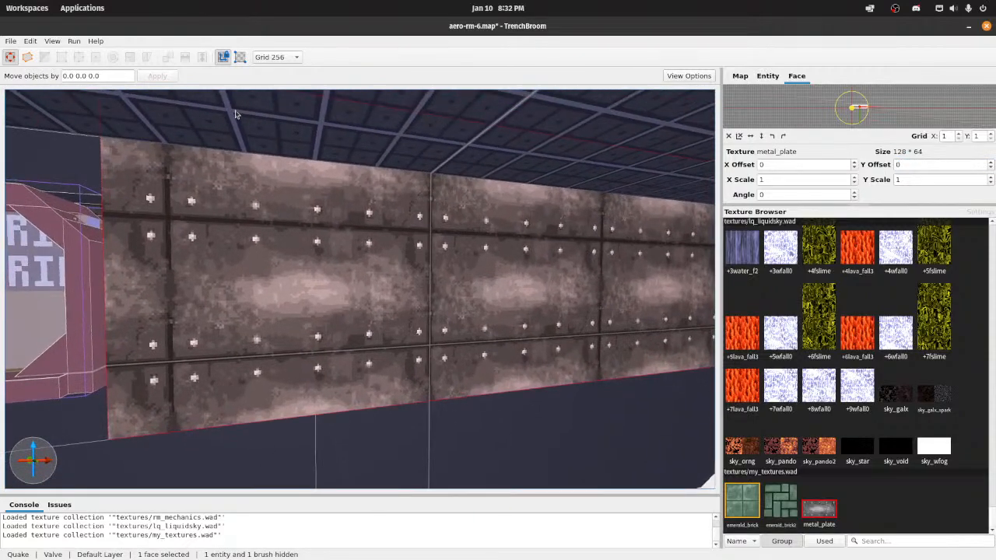
drag(907, 166, 833, 166)
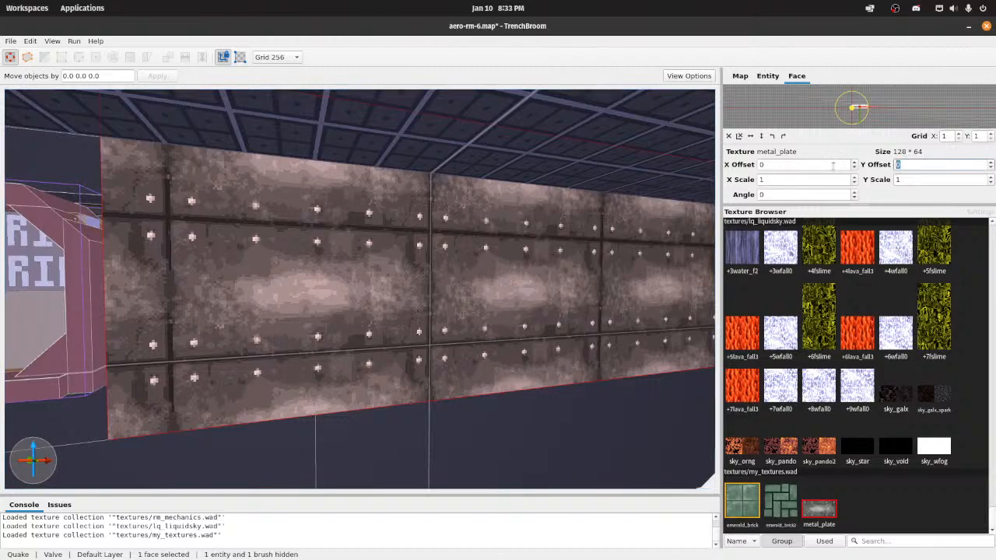
text(5)
key(Return)
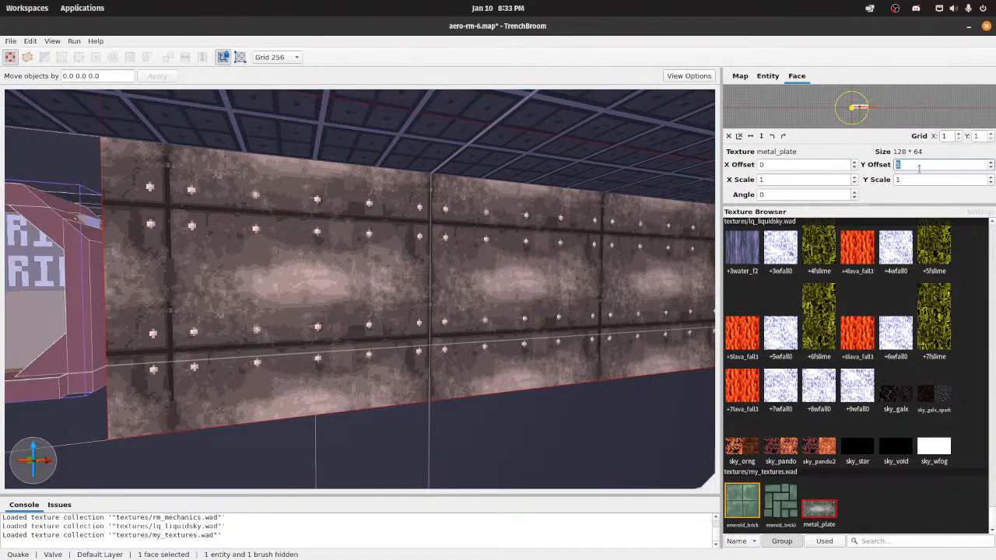
text(12)
key(Return)
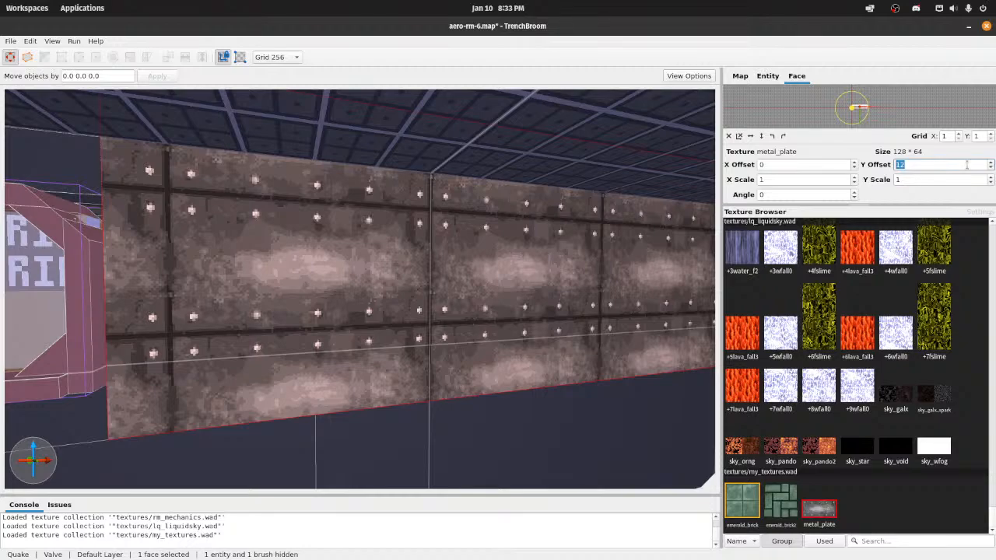
text(25)
key(Return)
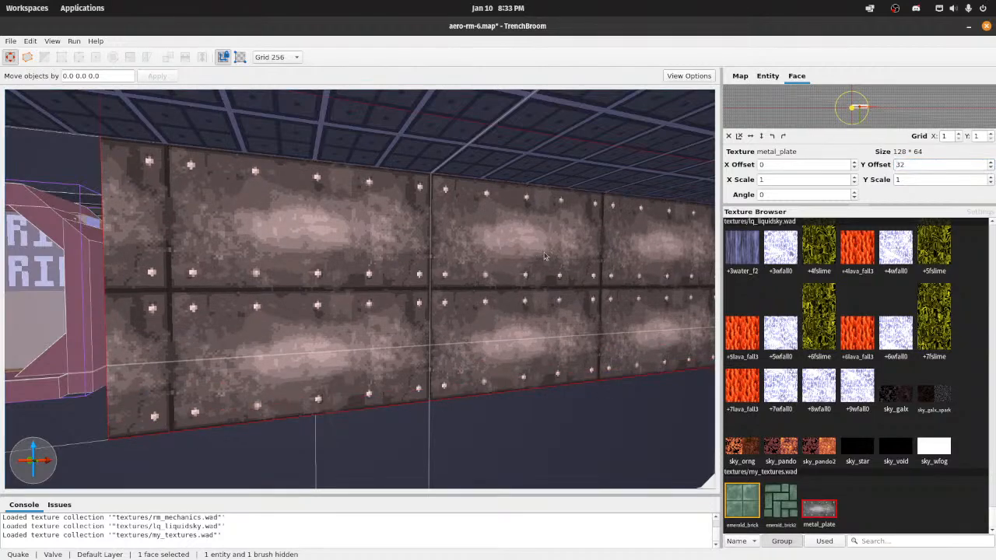
Step: Examine the plate seams and rivets along the textured wall beside the trigger panel, close up and from a distance
right_drag(558, 219, 429, 276)
key(a)
key(w)
key(a)
key(d)
key(s)
key(w)
key(w)
drag(428, 276, 429, 276)
right_drag(429, 276, 512, 285)
key(w)
key(d)
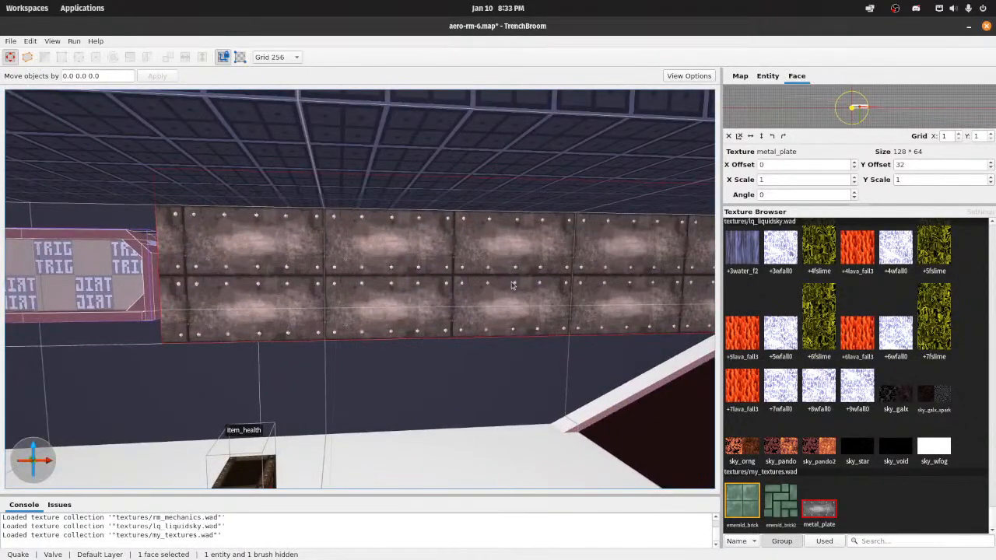
key(a)
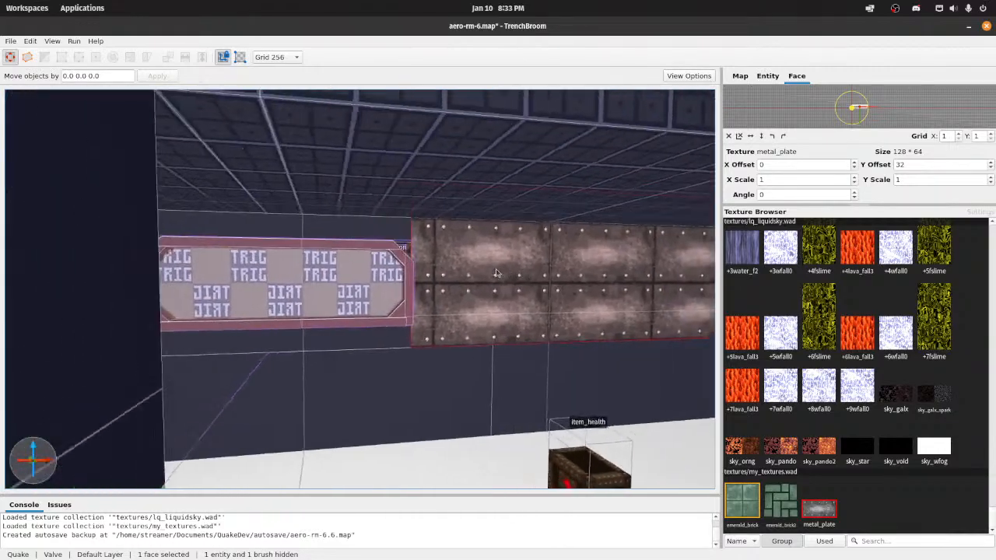
key(w)
Step: Apply the metal_plate texture to the bare wall face on the opposite side of the trigger panel
right_drag(496, 273, 474, 253)
key(s)
shift+click(426, 242)
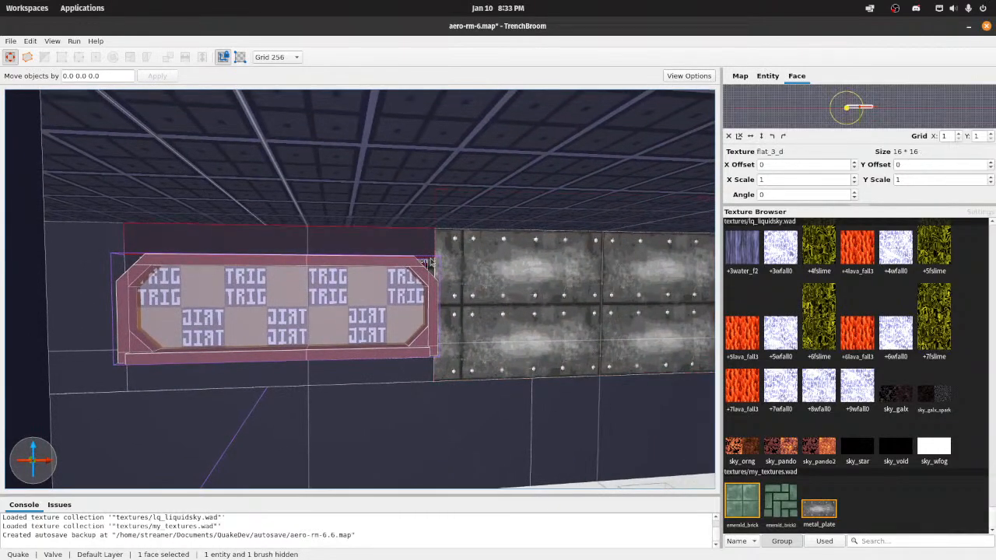
key(w)
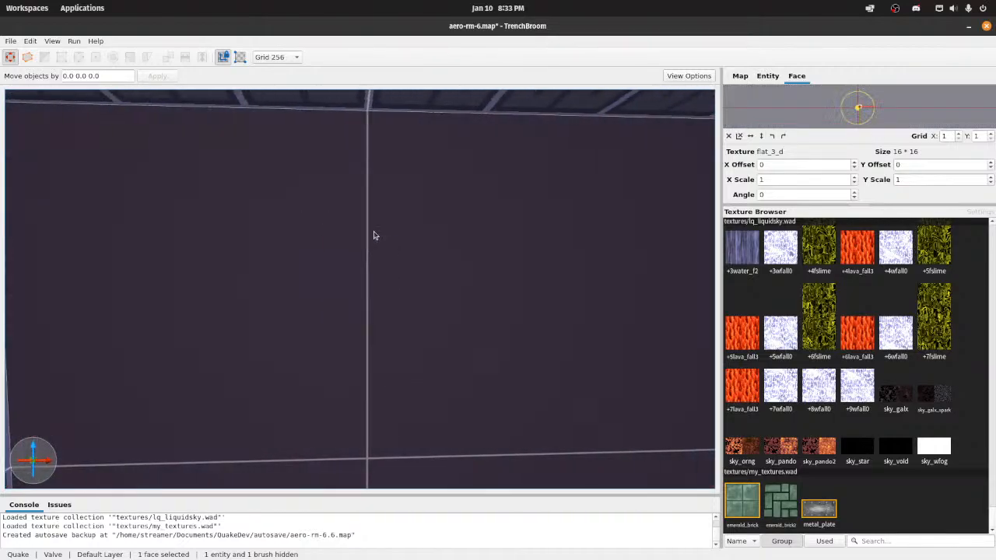
key(s)
mouse_move(373, 235)
right_down()
mouse_move(352, 238)
mouse_move(378, 240)
right_up()
key(s)
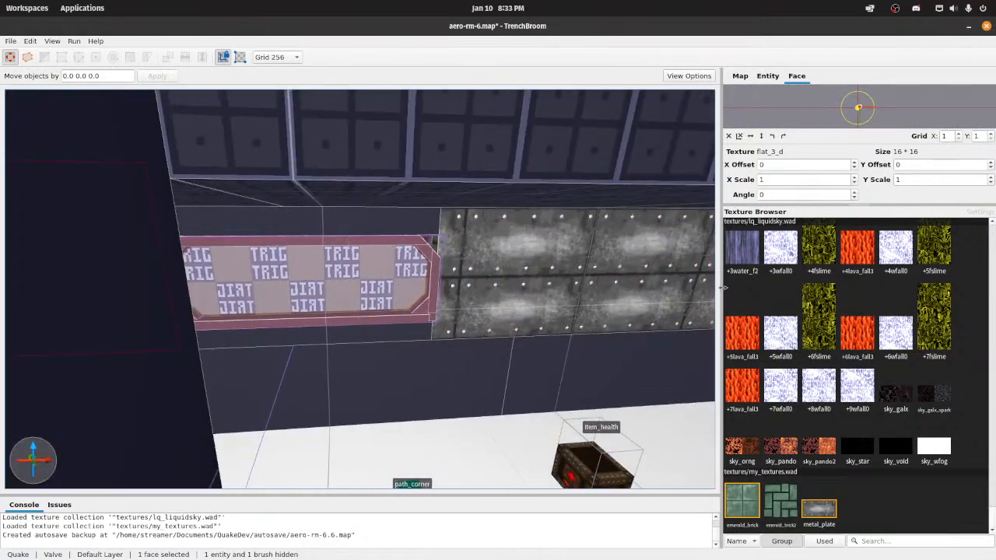
click(819, 507)
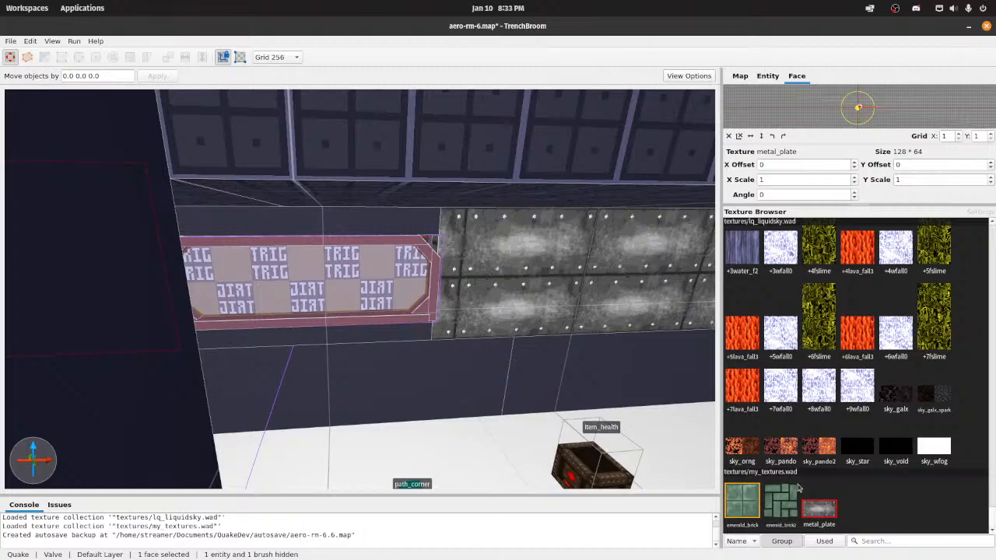
Step: Select the wall face directly above the trigger panel and apply the metal_plate texture to it
key(w)
right_drag(536, 373, 424, 240)
key(w)
key(s)
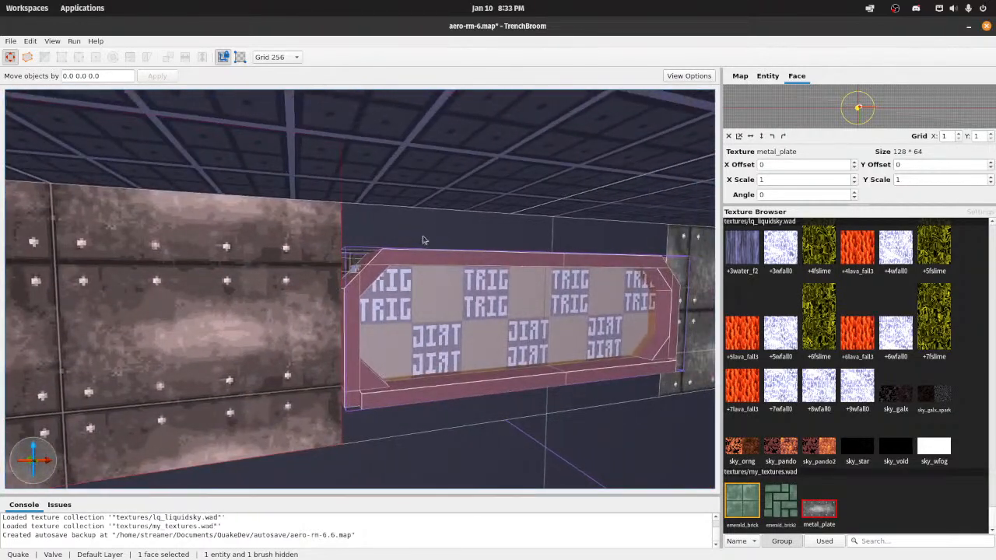
shift+click(424, 241)
click(825, 504)
right_drag(519, 392, 529, 394)
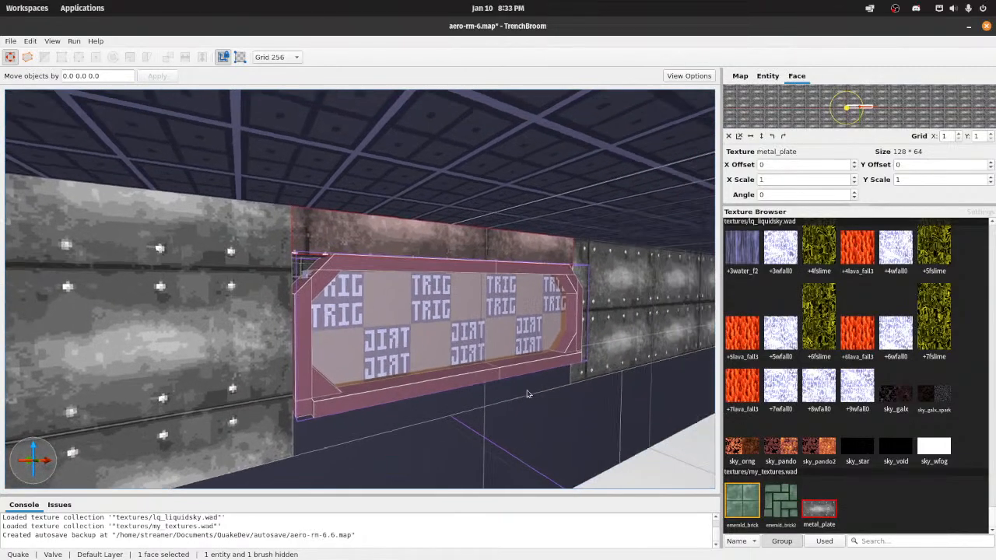
Step: Save the map and compile it with the Compile w/ Lighting profile
key(ctrl+s)
key(d)
mouse_move(390, 318)
right_down()
mouse_move(364, 322)
mouse_move(382, 320)
right_up()
scroll(382, 320, up, 4)
scroll(382, 320, down, 10)
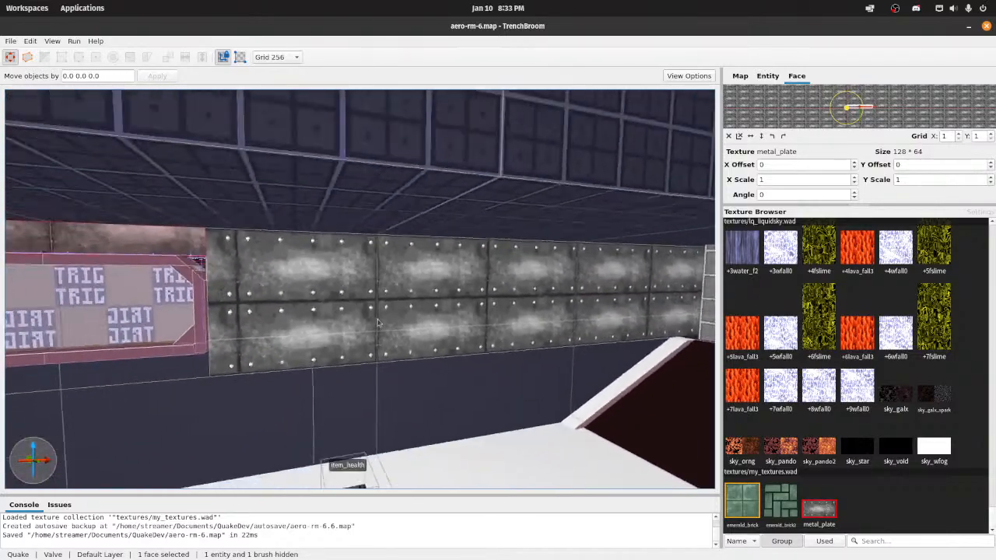
right_drag(173, 156, 161, 171)
scroll(173, 156, down, 5)
scroll(475, 282, up, 4)
scroll(475, 283, down, 2)
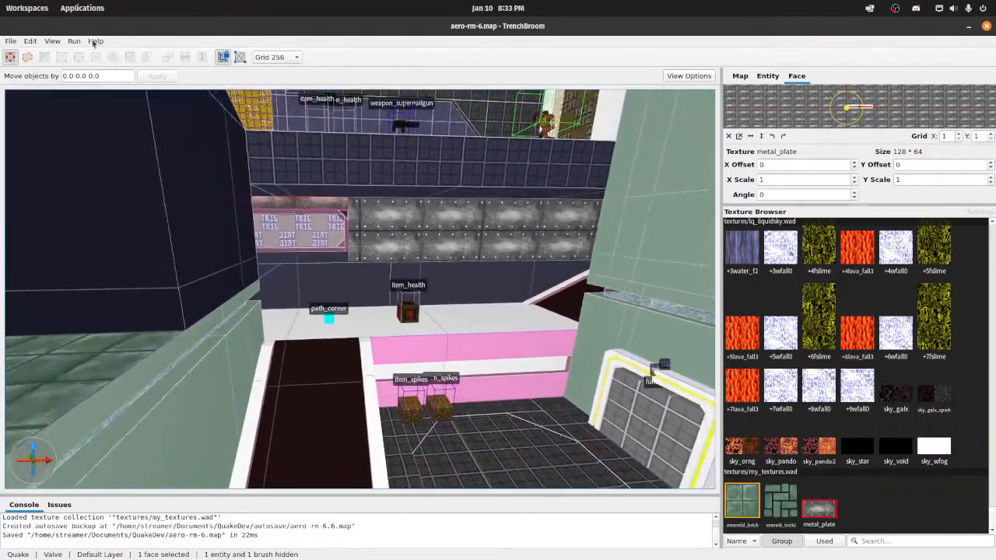
click(74, 40)
click(100, 50)
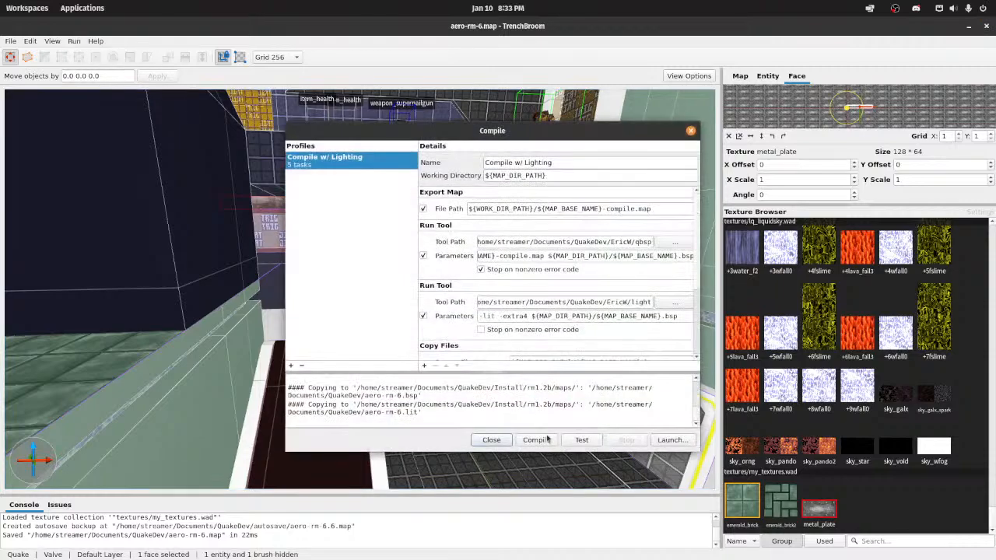
click(544, 439)
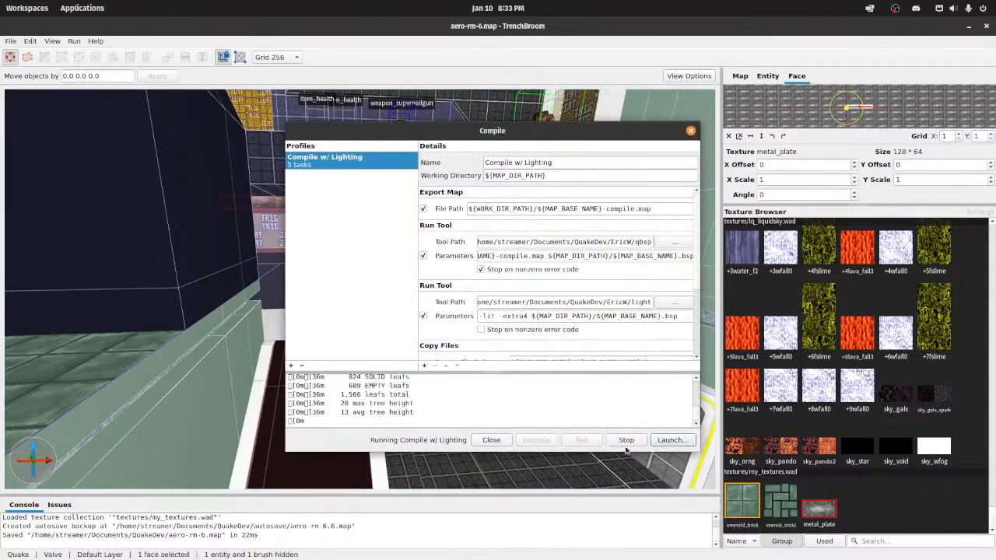
Step: Launch Quakespasm-Spiked with the map name in the launch parameters changed to aero-rm-6
click(672, 440)
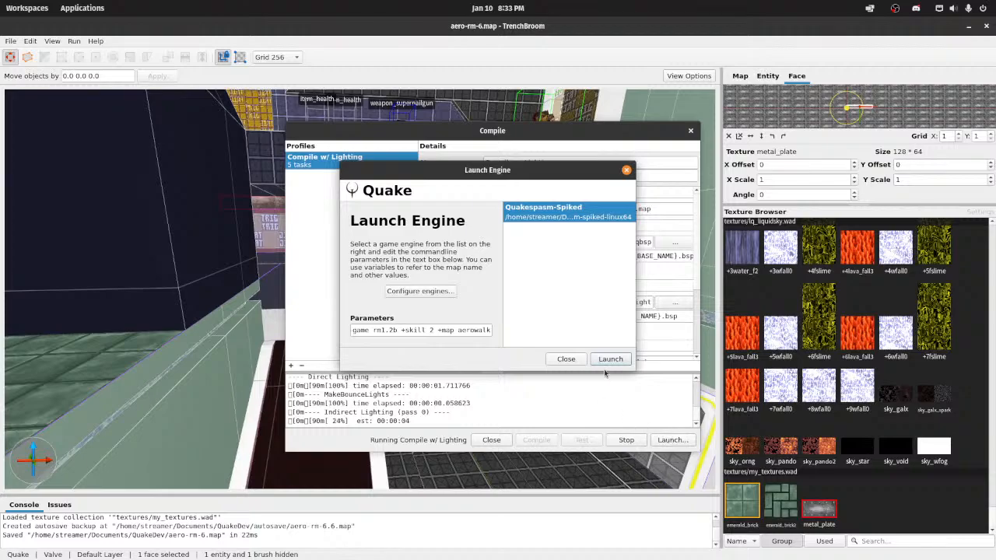
drag(476, 330, 557, 358)
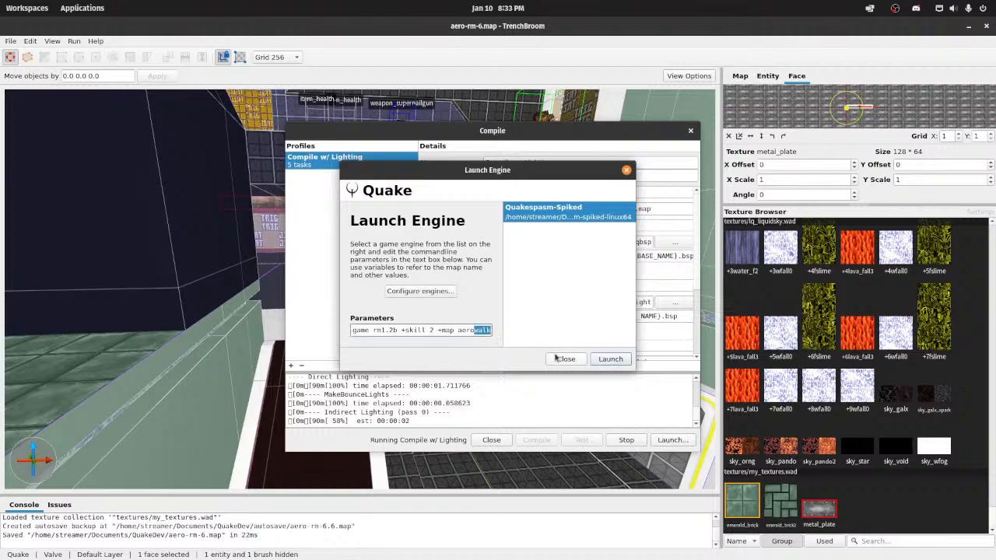
key(BackSpace)
text(-rm-6)
key(Return)
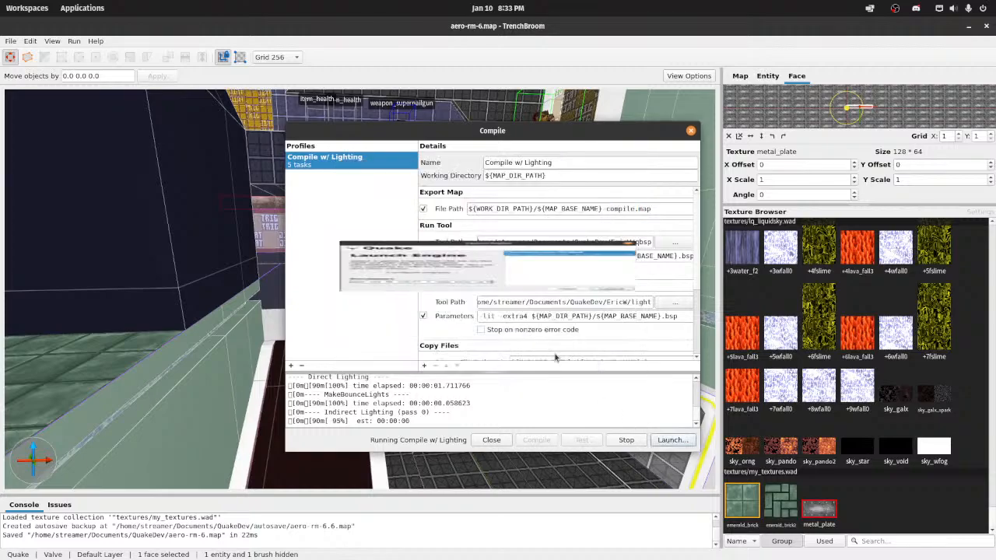
Step: Walk up to the trigger panel in the running game and inspect the metal plate walls around it
key(Escape)
key(Escape)
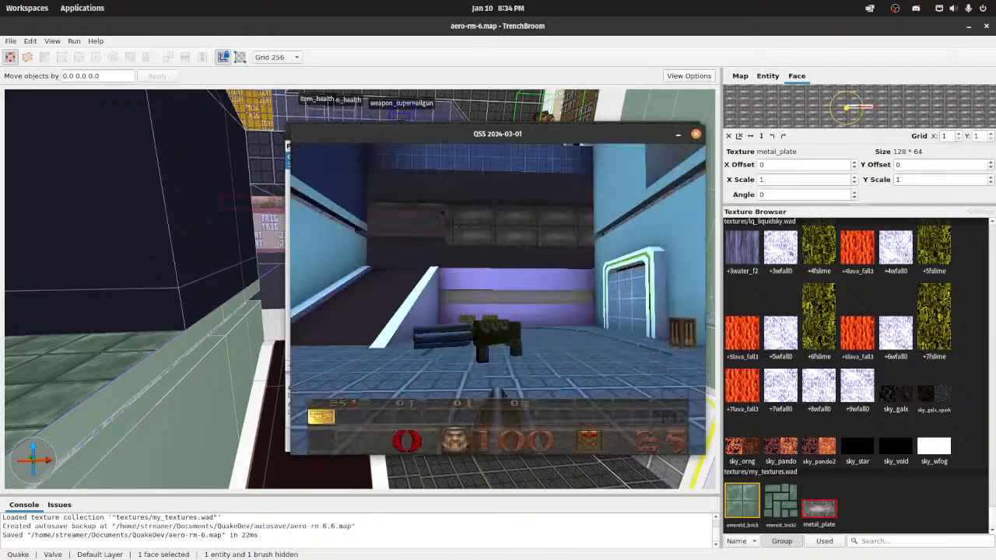
key(w)
key(w)
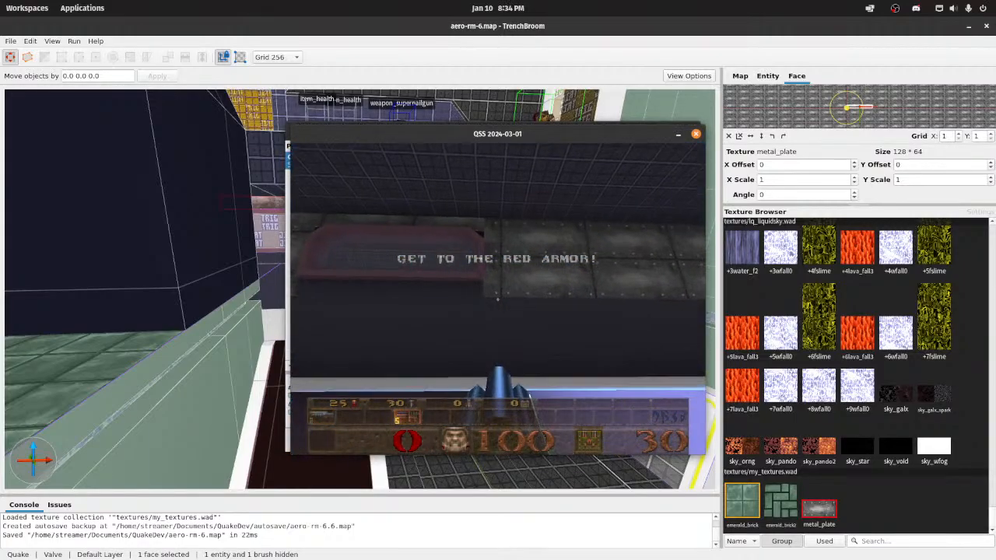
key(w)
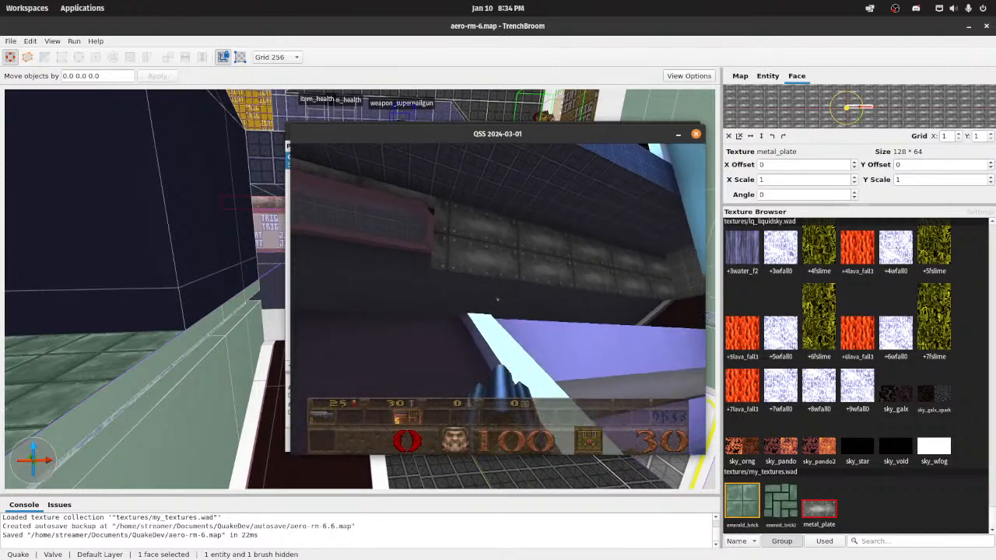
key(w)
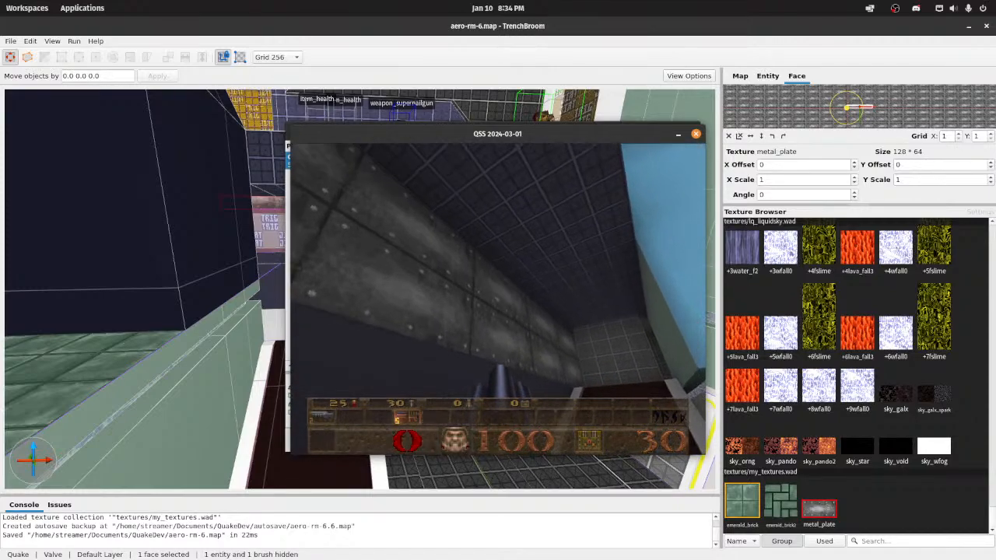
key(w)
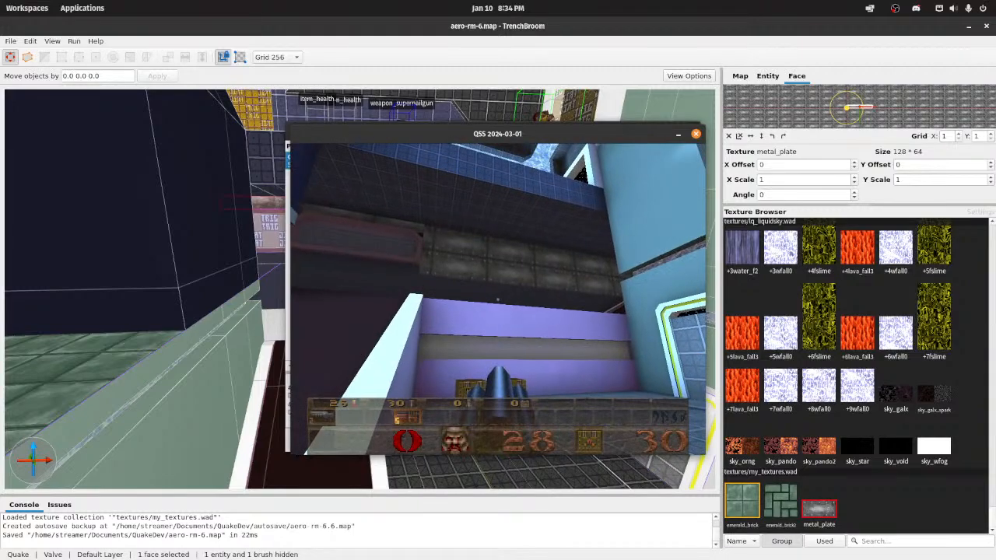
Step: Quit the game and close the Compile window
key(Escape)
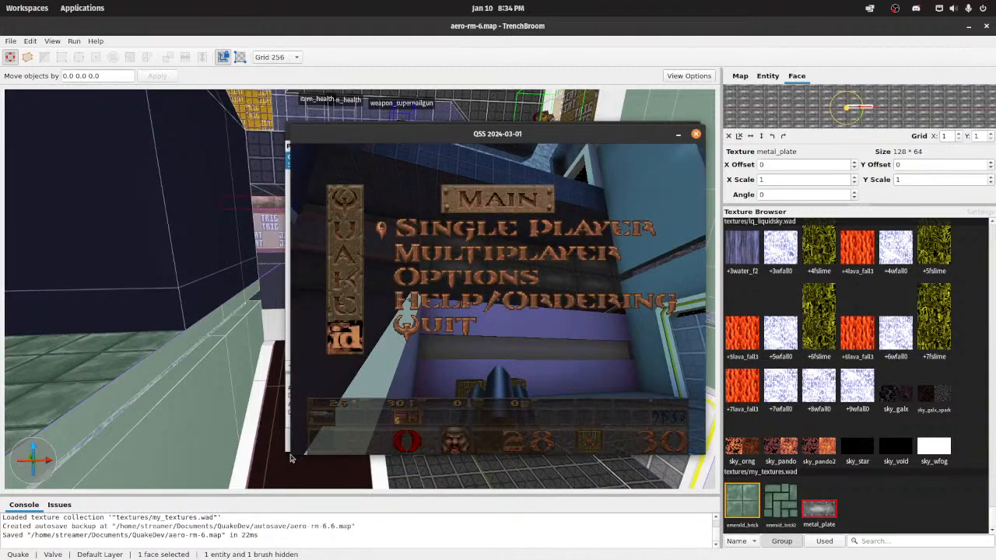
key(Up)
key(Return)
click(490, 444)
Step: Select the metal_plate face between the trigger panel and the monster alcove and set its Y offset to 8 after trying 12
key(w)
right_drag(490, 436, 482, 365)
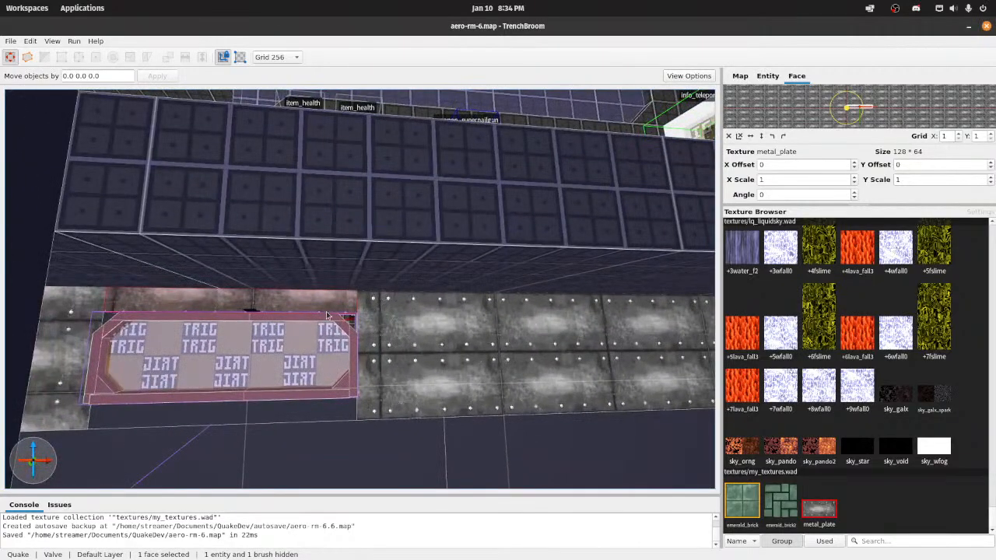
right_drag(392, 313, 457, 326)
key(w)
key(a)
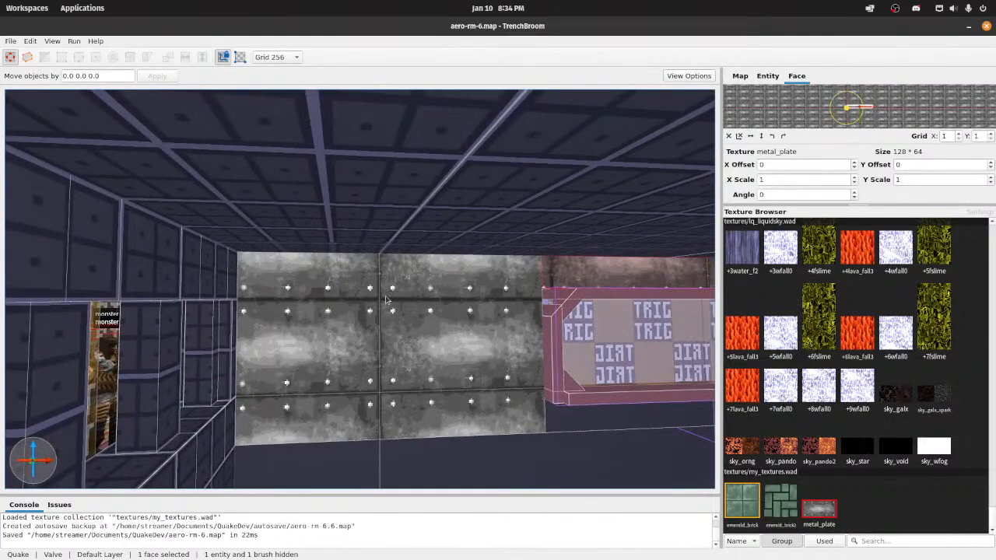
key(d)
click(455, 314)
shift+click(409, 313)
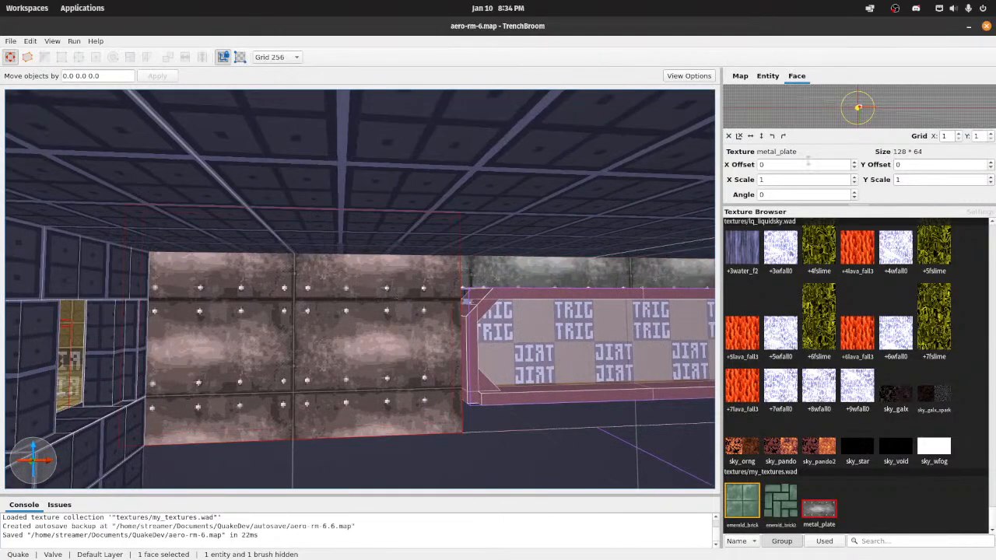
click(990, 162)
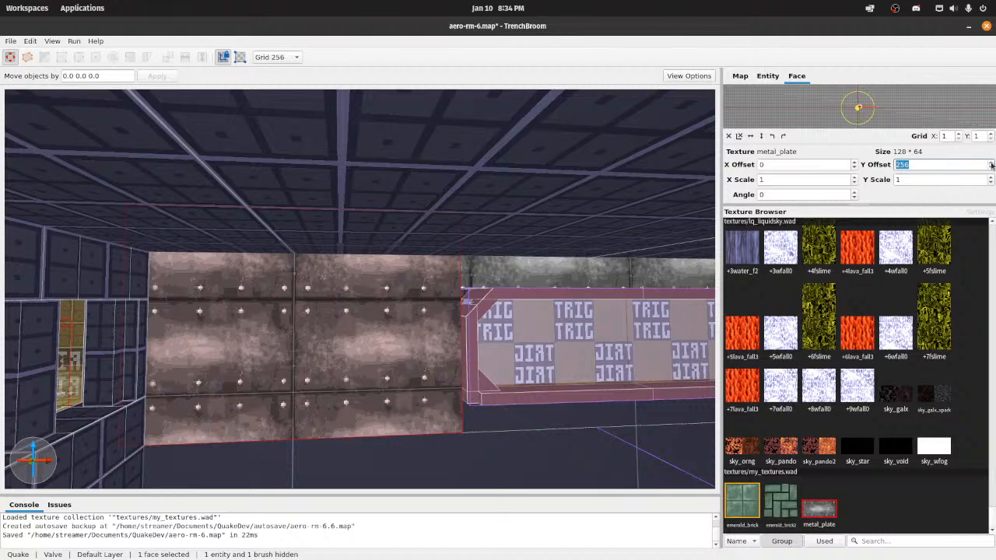
text(12)
key(Return)
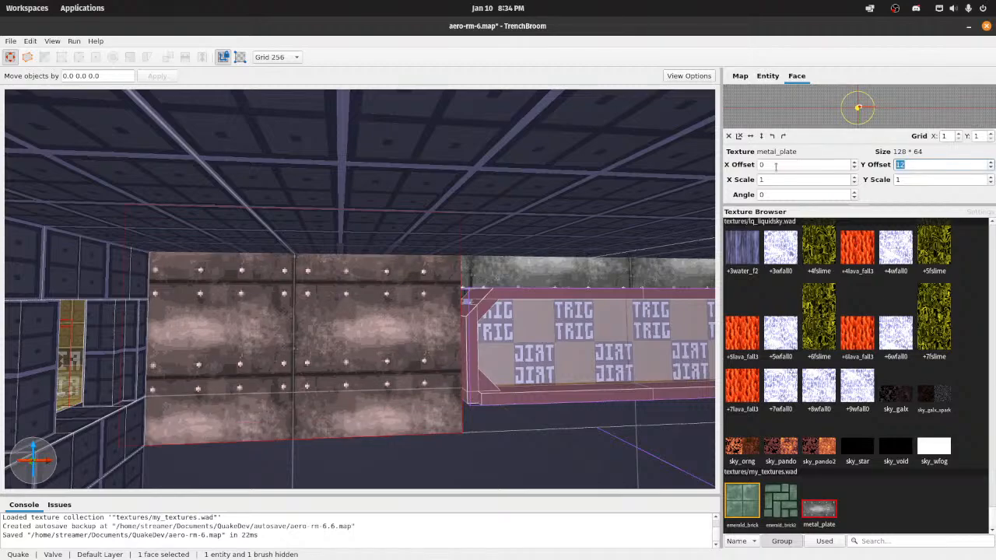
text(10)
key(Return)
Step: Select the long metal_plate face on the ramp side of the trigger panel
right_drag(683, 273, 317, 282)
key(b)
key(d)
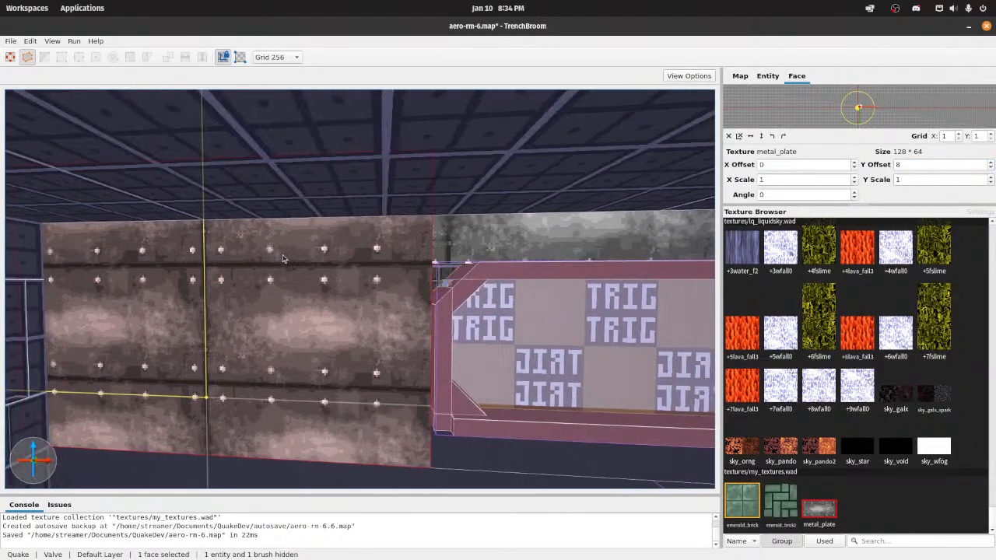
key(d)
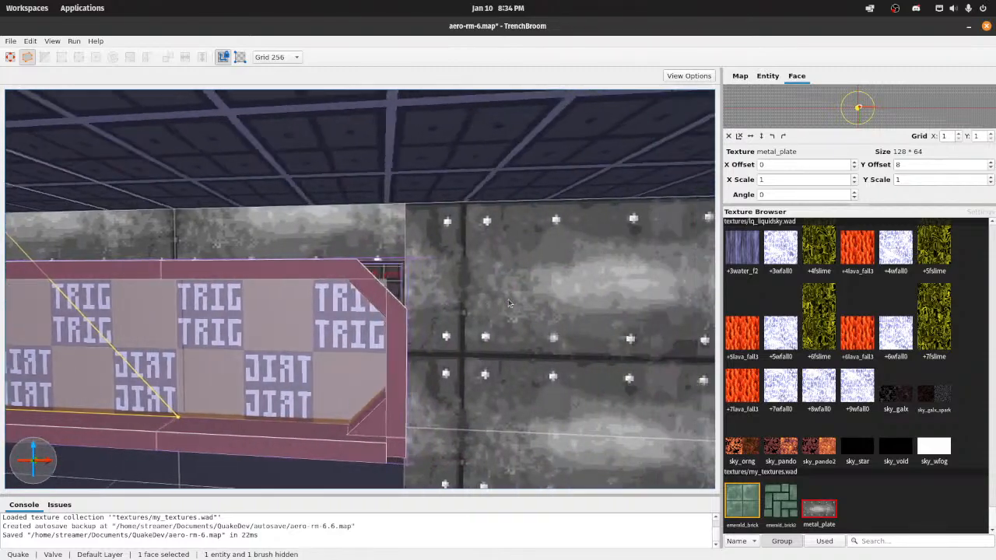
right_drag(461, 311, 478, 320)
key(a)
key(d)
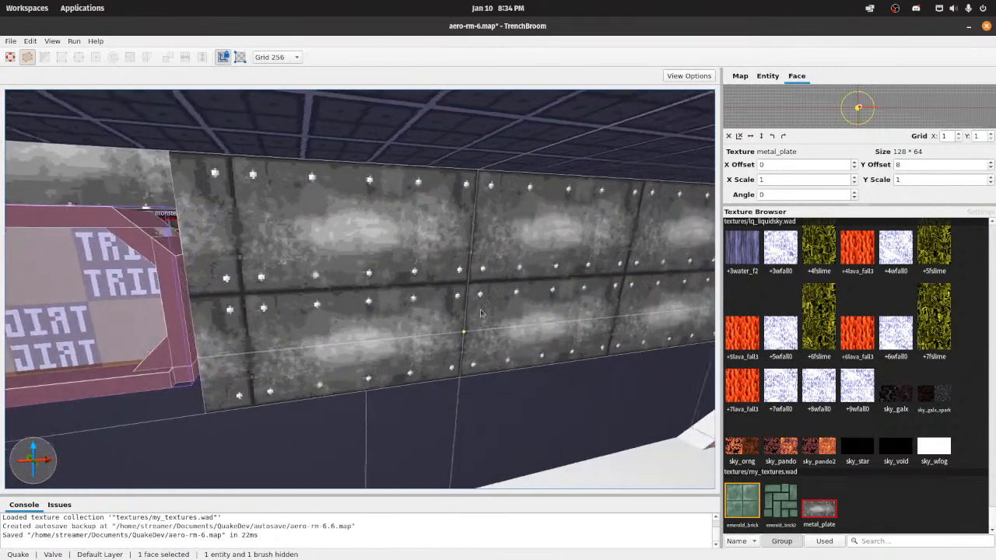
key(d)
key(b)
click(142, 212)
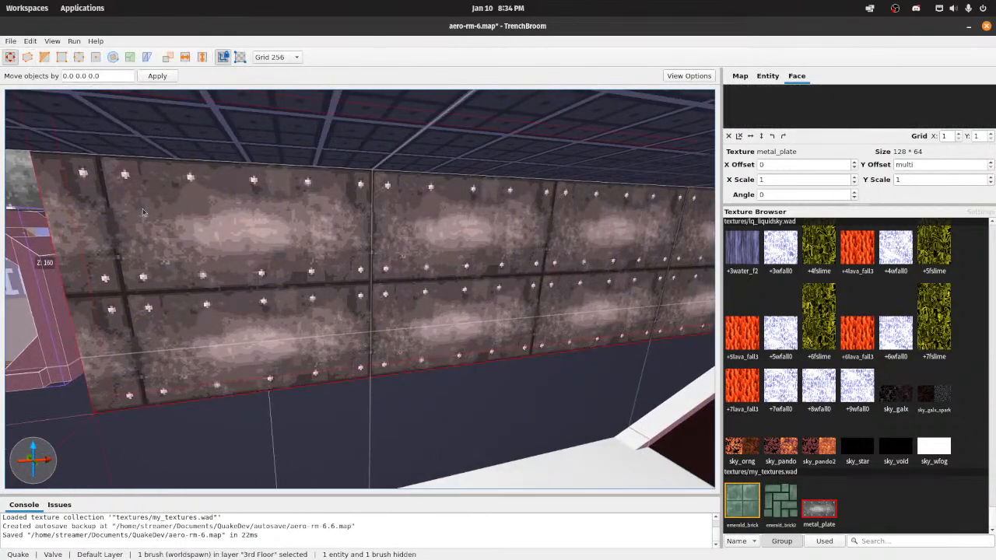
shift+click(489, 255)
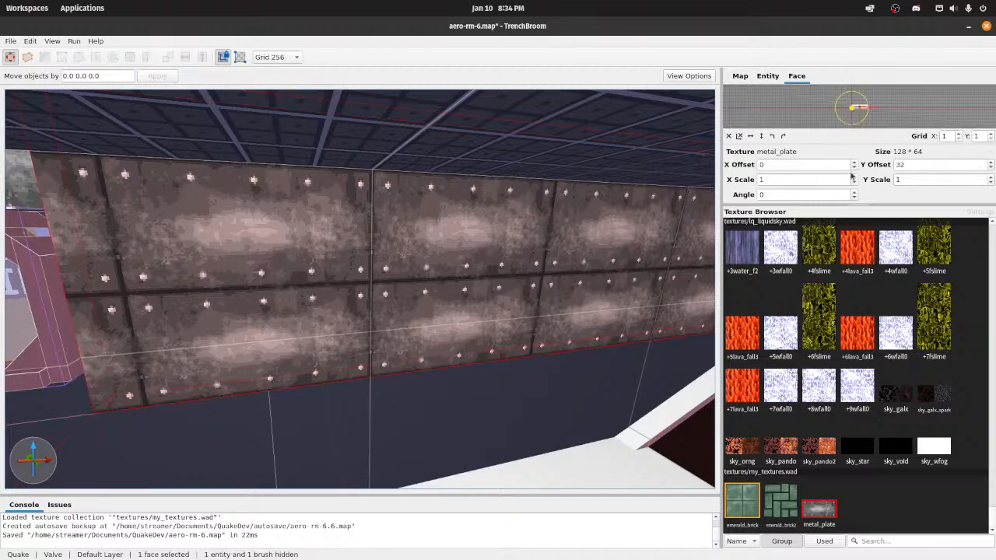
Step: Try Y offsets of 0, 32 and 12 on the selected metal_plate face
click(927, 166)
text(0)
key(Return)
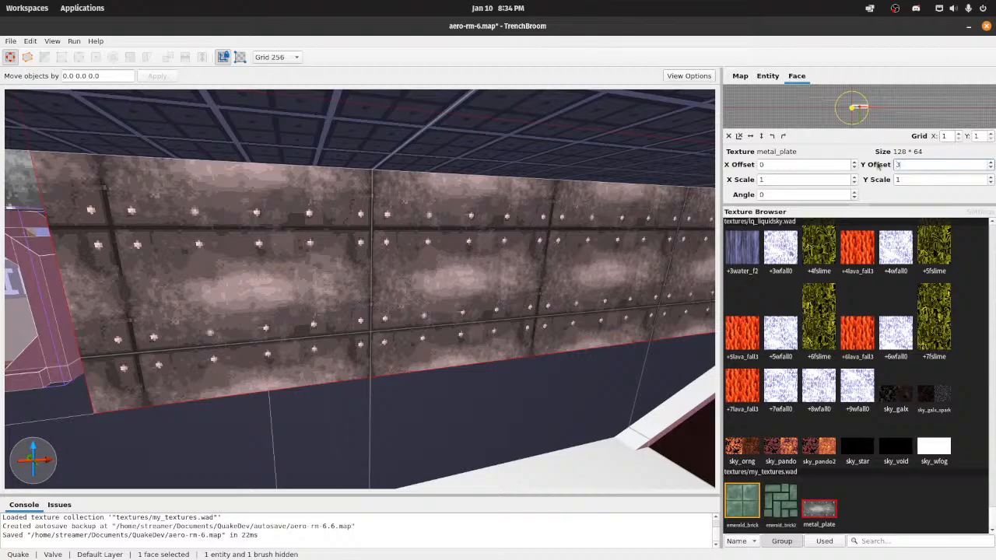
text(32)
key(Return)
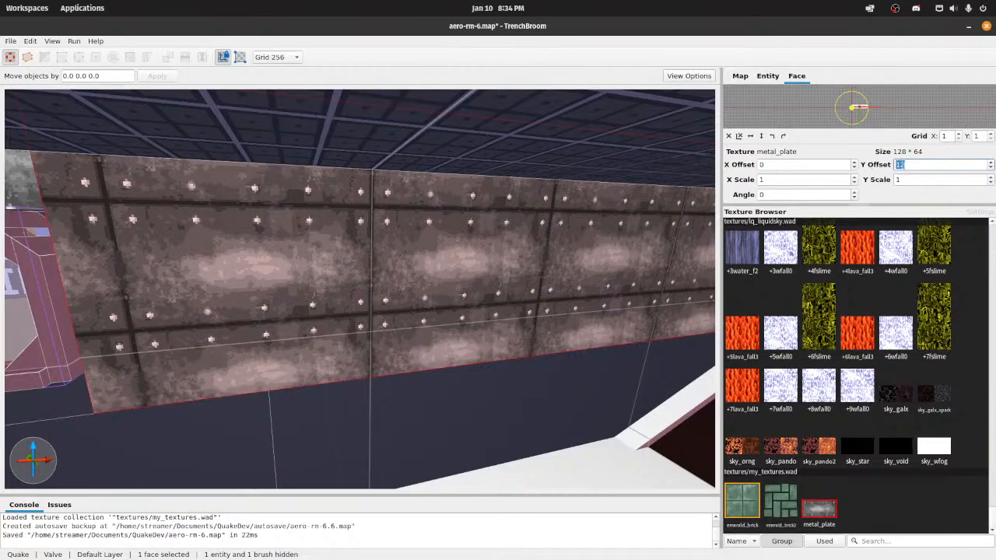
Step: Compare the ramp-side metal_plate face with its surroundings and set its Y offset to 8
right_drag(542, 223, 270, 288)
scroll(103, 324, up, 3)
shift+click(93, 324)
scroll(92, 324, down, 3)
shift+click(331, 289)
drag(915, 166, 841, 163)
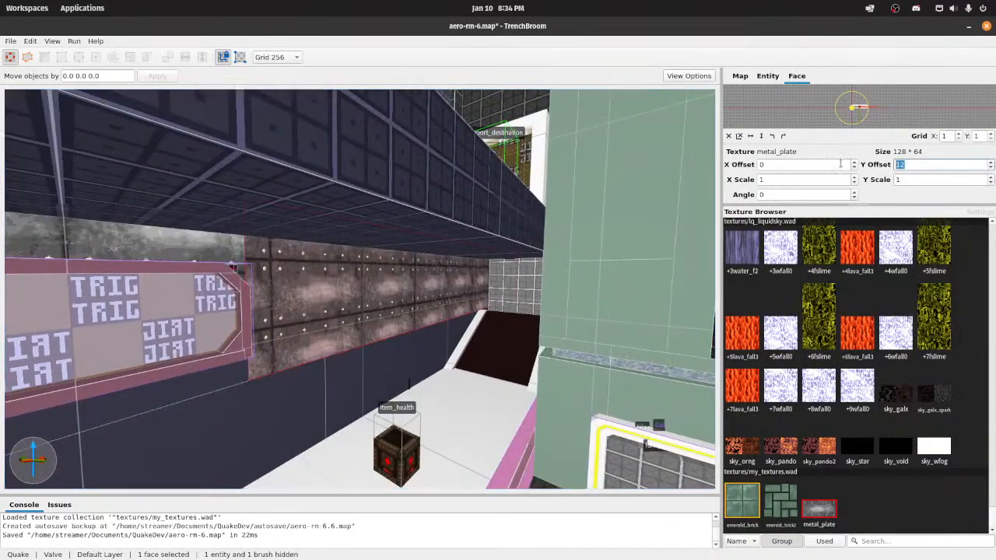
text(8)
key(Return)
Step: Enlarge the UV preview of the ramp-side face and set its X offset to 12
click(835, 165)
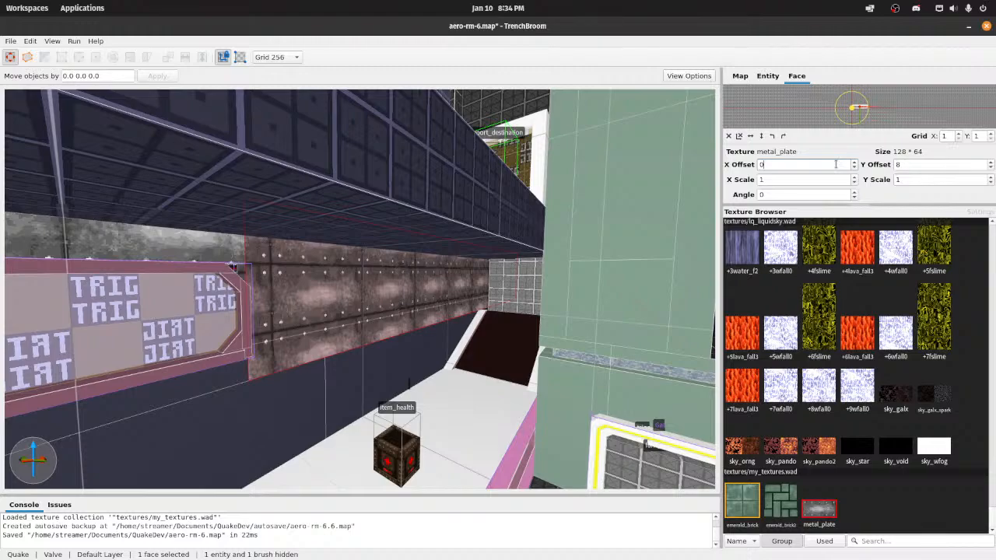
scroll(852, 111, up, 10)
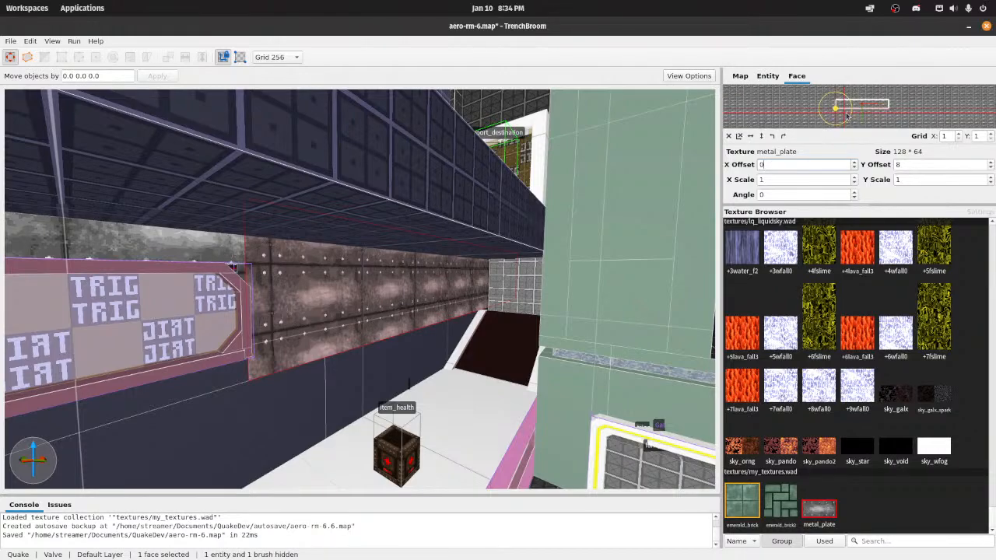
scroll(848, 115, up, 5)
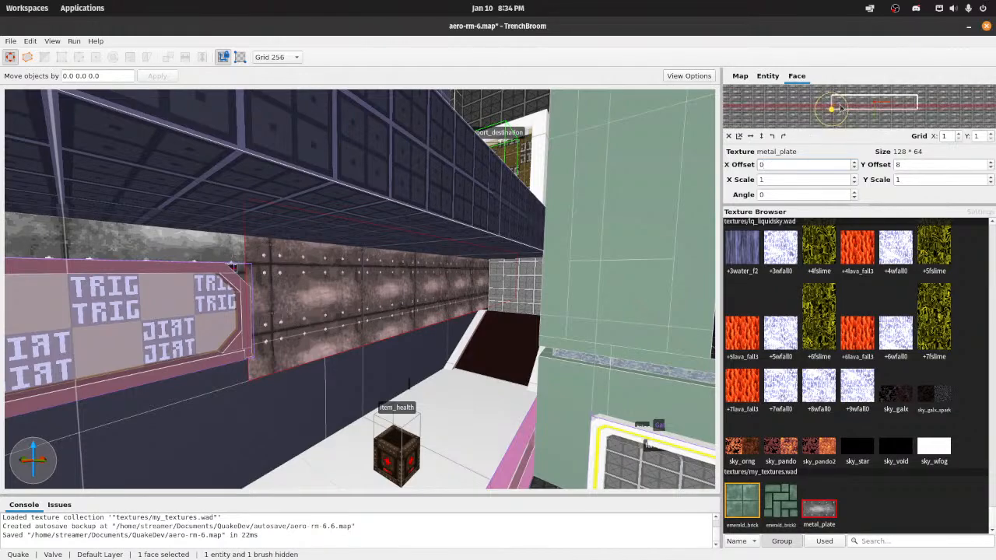
click(854, 162)
click(854, 167)
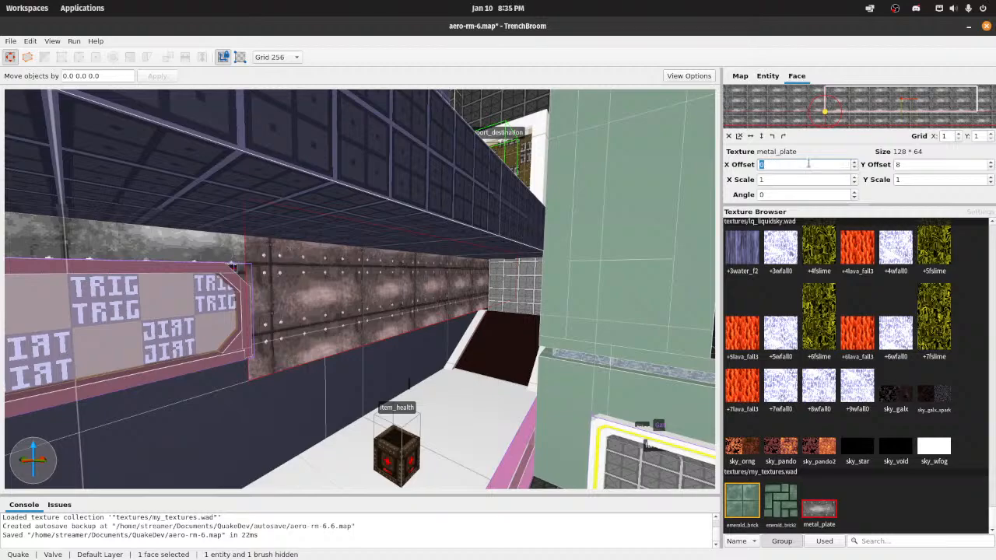
key(Return)
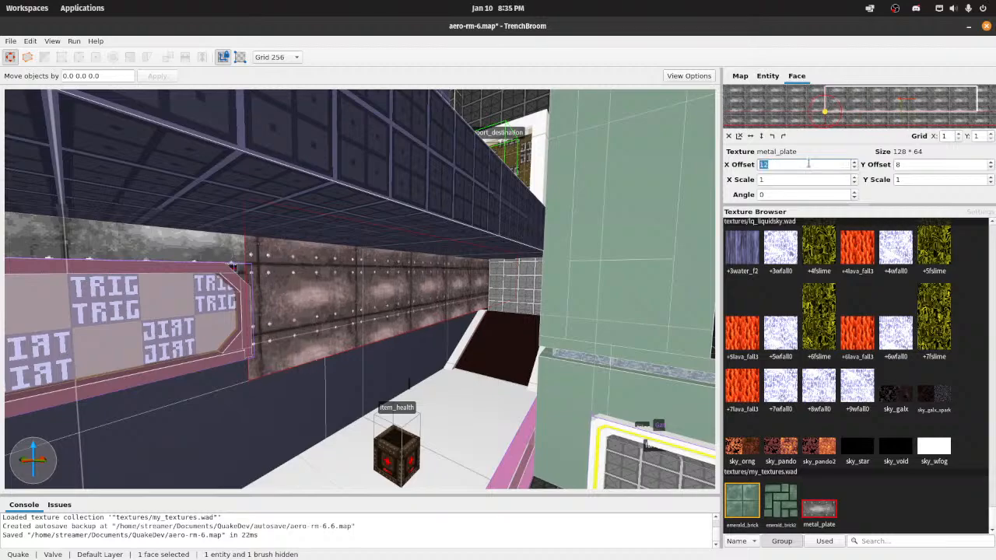
Step: Set the grid size to 4, raise the face's X offset until the plate seam reaches the trigger frame, and save the map
click(285, 61)
click(280, 71)
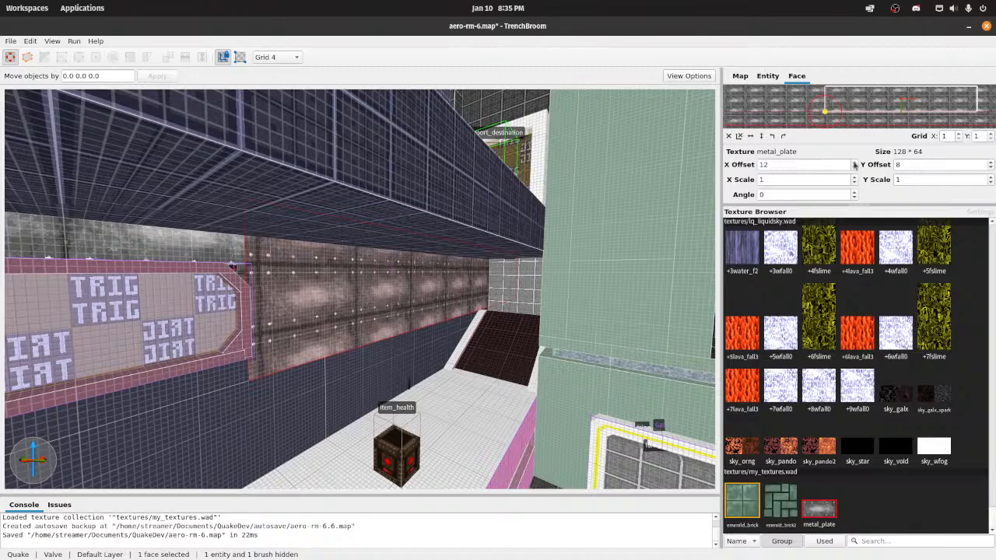
click(855, 163)
key(w)
right_drag(489, 292, 574, 286)
key(d)
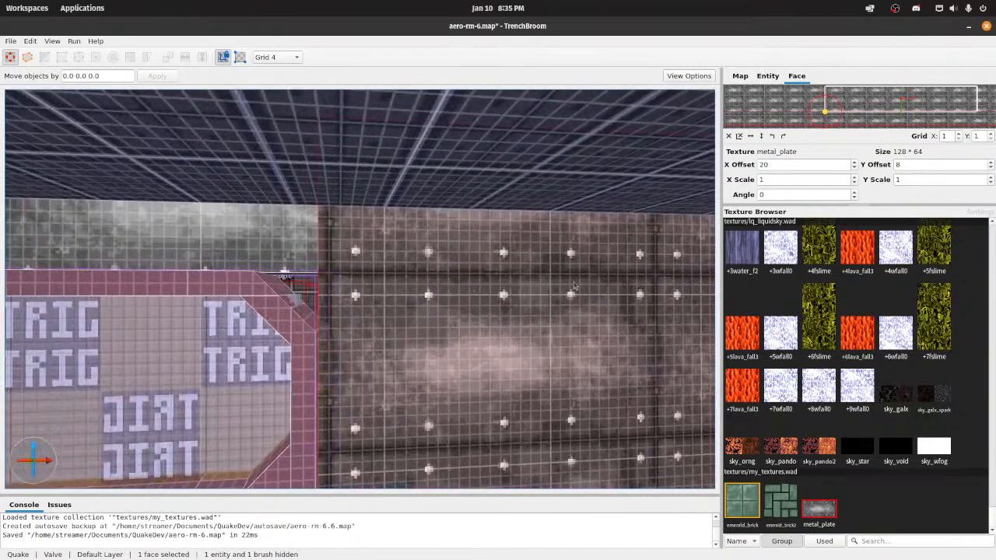
click(855, 163)
key(ctrl+s)
Step: Select the shorter metal_plate face between the trigger panel and the monster alcove
key(s)
right_drag(506, 226, 435, 311)
key(w)
key(a)
key(w)
key(s)
shift+click(436, 309)
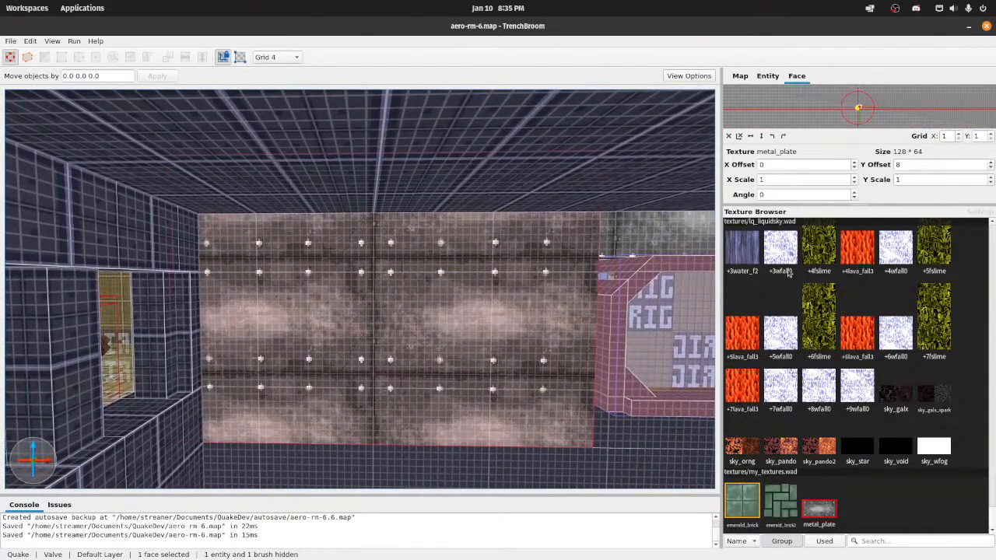
Step: Try X scales between 0.8 and 1.2 on the shorter metal_plate face and return the scale to 1
click(854, 178)
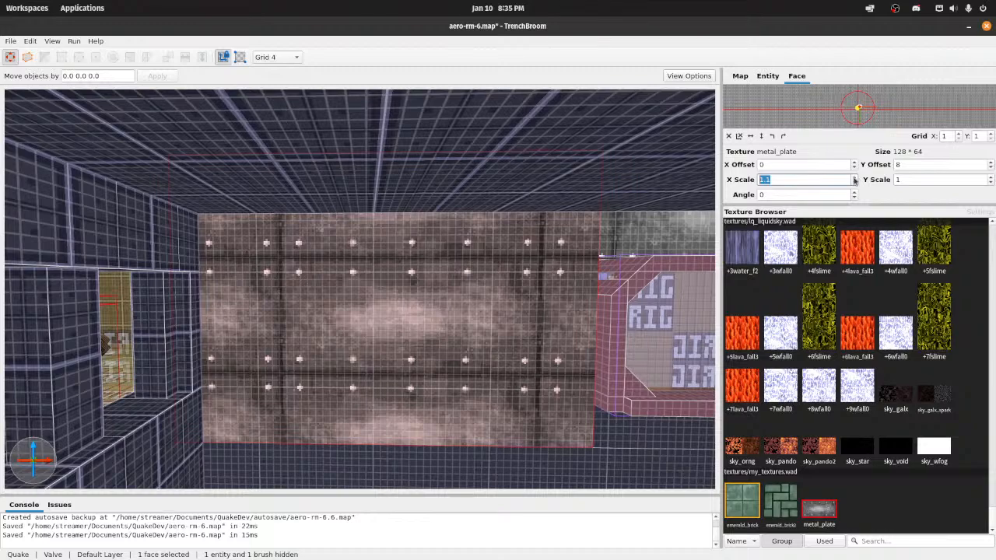
click(854, 182)
click(855, 182)
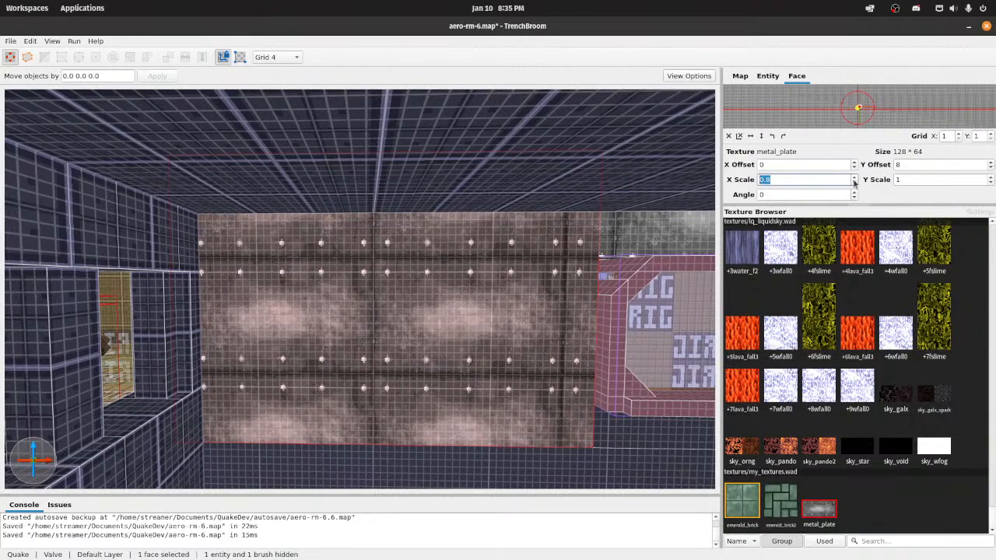
click(854, 178)
click(854, 179)
click(854, 178)
click(854, 178)
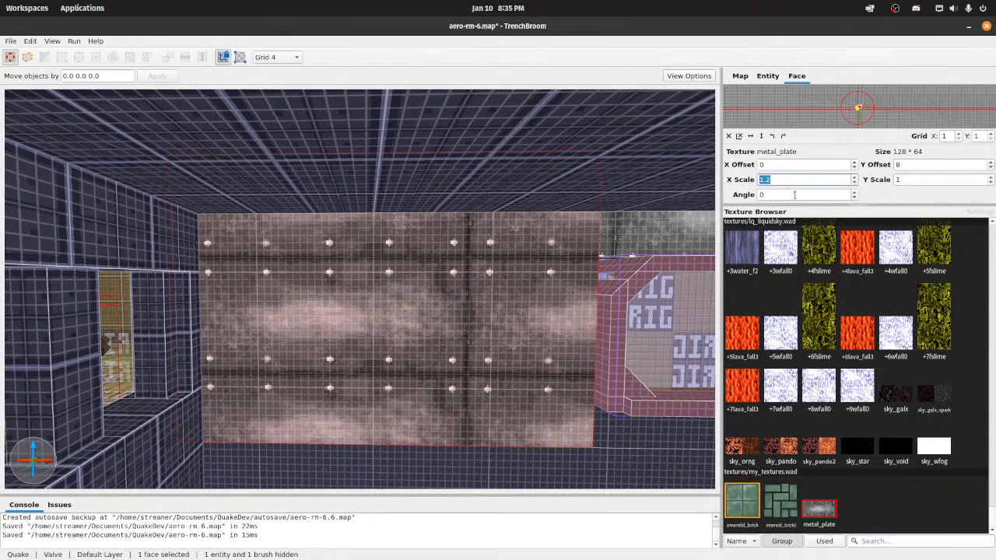
click(855, 182)
click(854, 183)
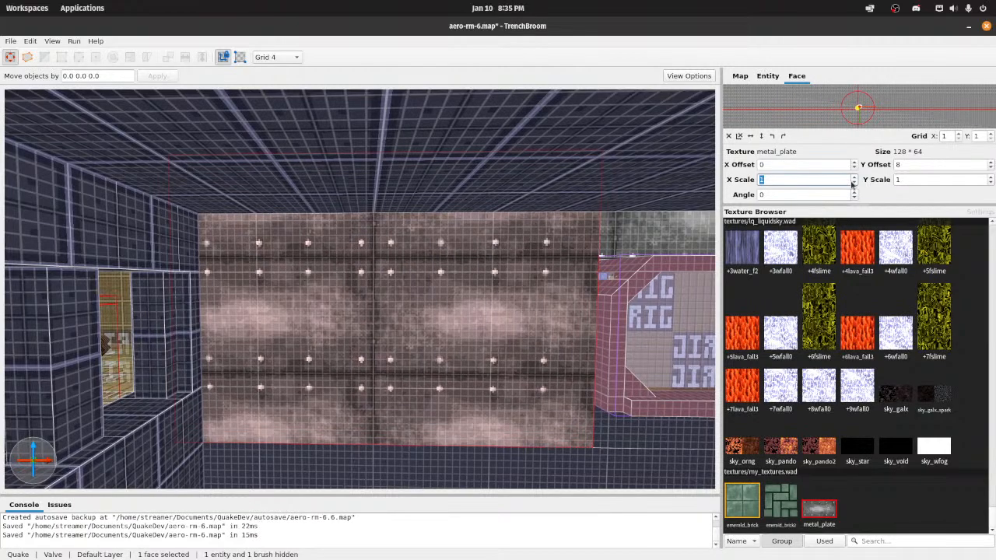
Step: Adjust the shorter metal_plate face's horizontal alignment and set its X offset to 96
click(854, 167)
click(854, 166)
click(853, 166)
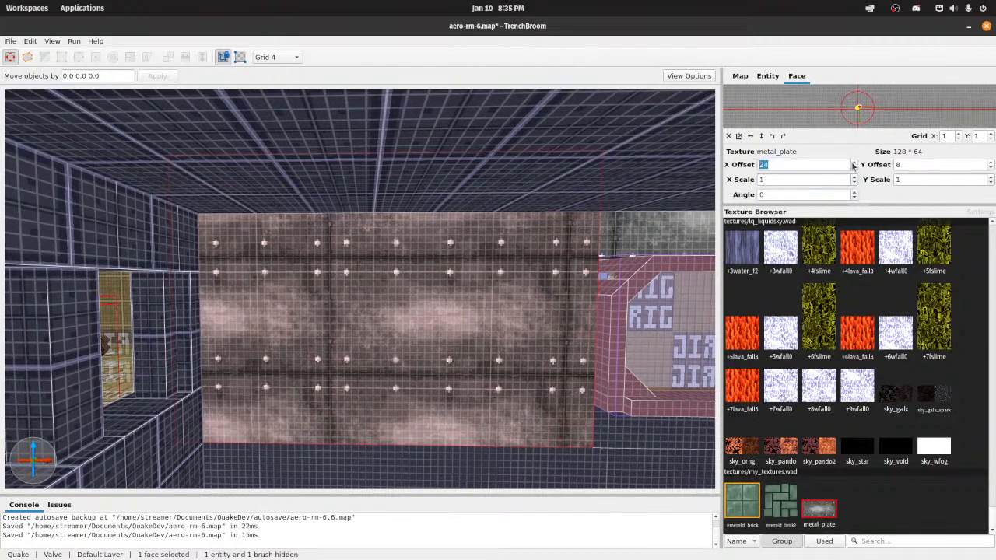
click(854, 166)
click(854, 166)
click(854, 164)
click(853, 164)
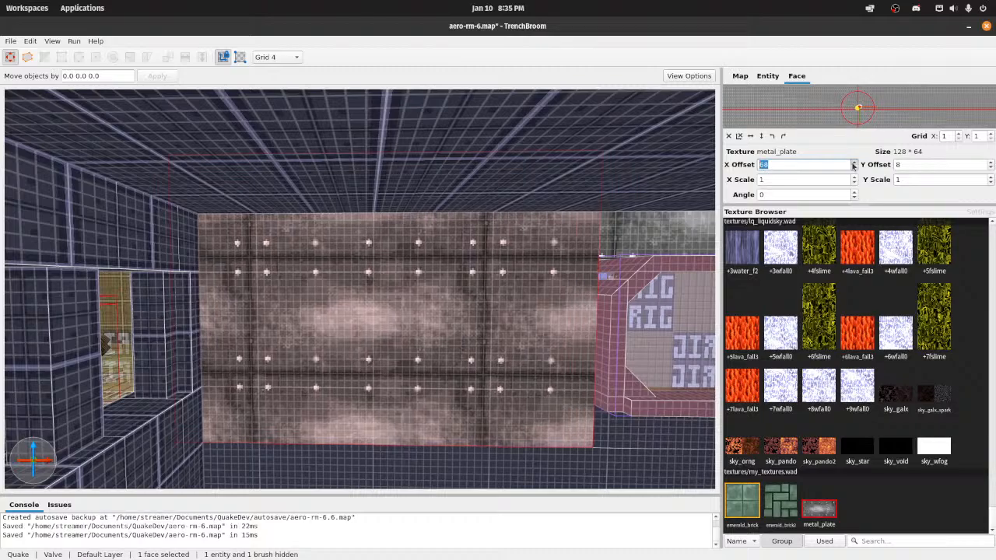
click(854, 163)
click(853, 164)
click(853, 163)
click(853, 163)
click(853, 164)
click(853, 163)
click(585, 295)
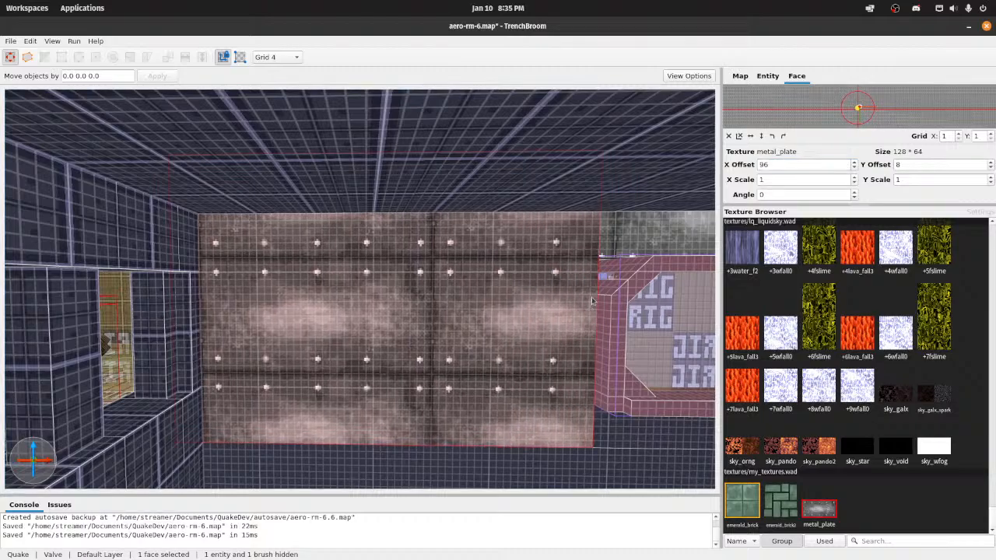
Step: Select the metal_plate strip brush above the trigger panel opening from inside the enforcer's room and apply wall_blue_c to it
scroll(583, 295, down, 3)
right_click(583, 295)
click(217, 235)
key(b)
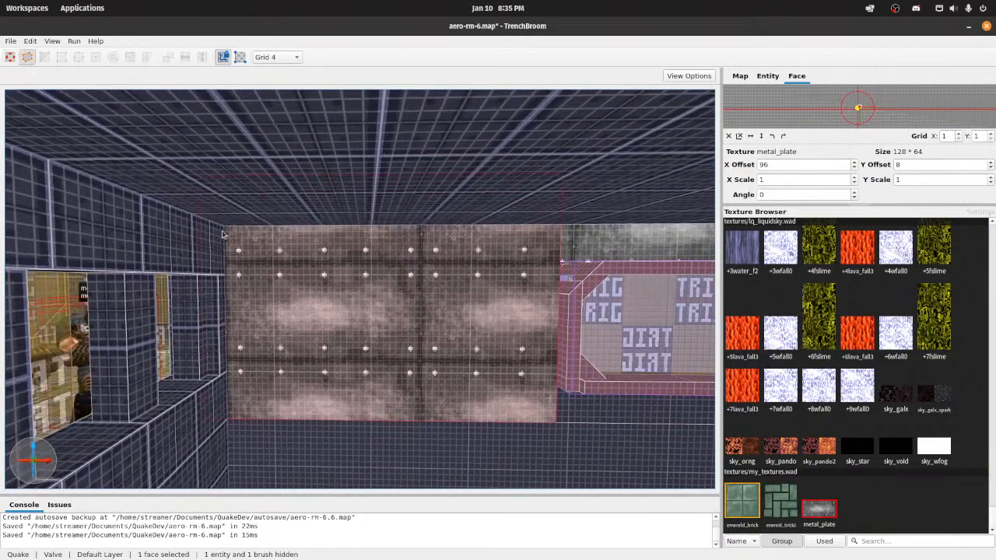
key(d)
mouse_move(226, 233)
mouse_down()
mouse_move(296, 257)
mouse_move(557, 260)
mouse_move(446, 257)
mouse_move(500, 253)
mouse_up()
key(d)
key(d)
key(Return)
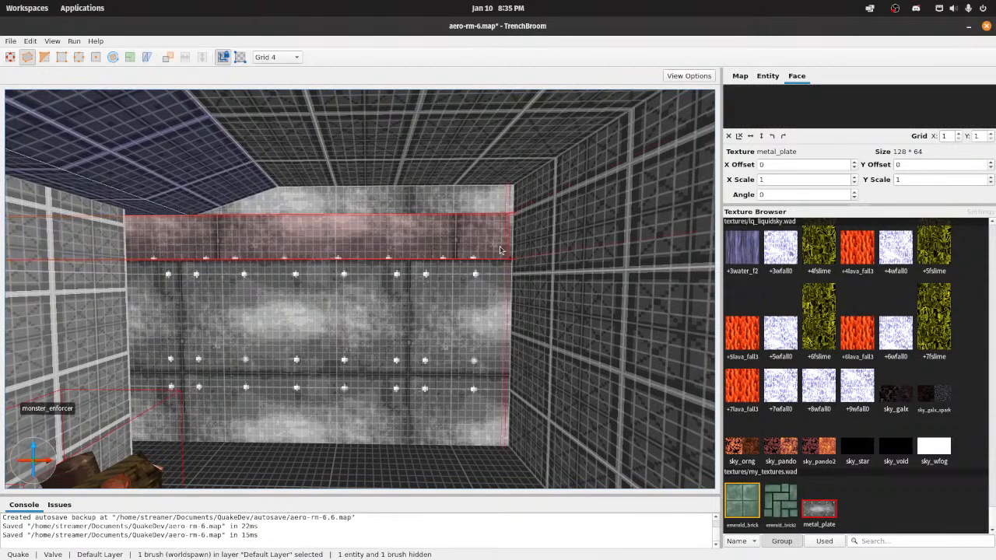
key(w)
right_drag(500, 250, 463, 212)
key(s)
scroll(768, 320, down, 15)
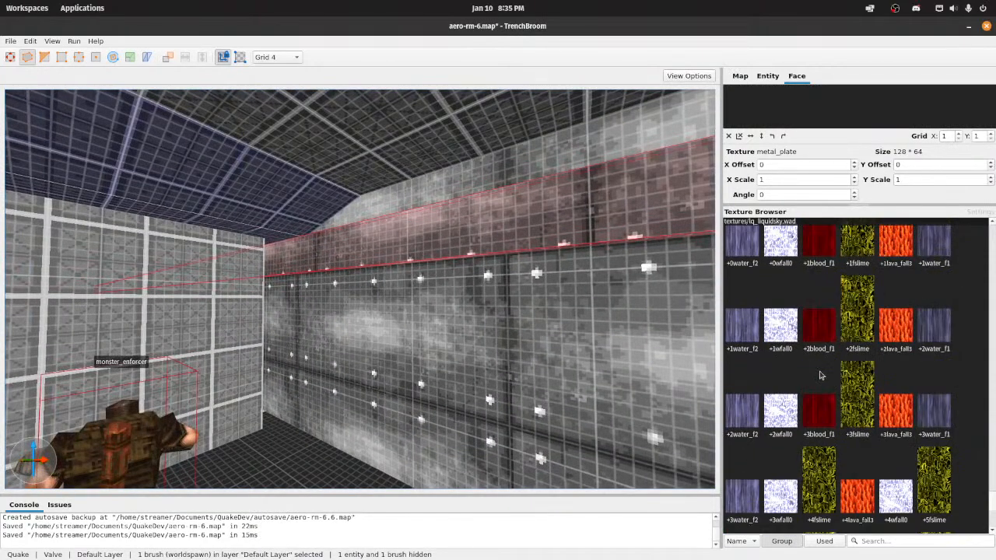
scroll(803, 492, down, 3)
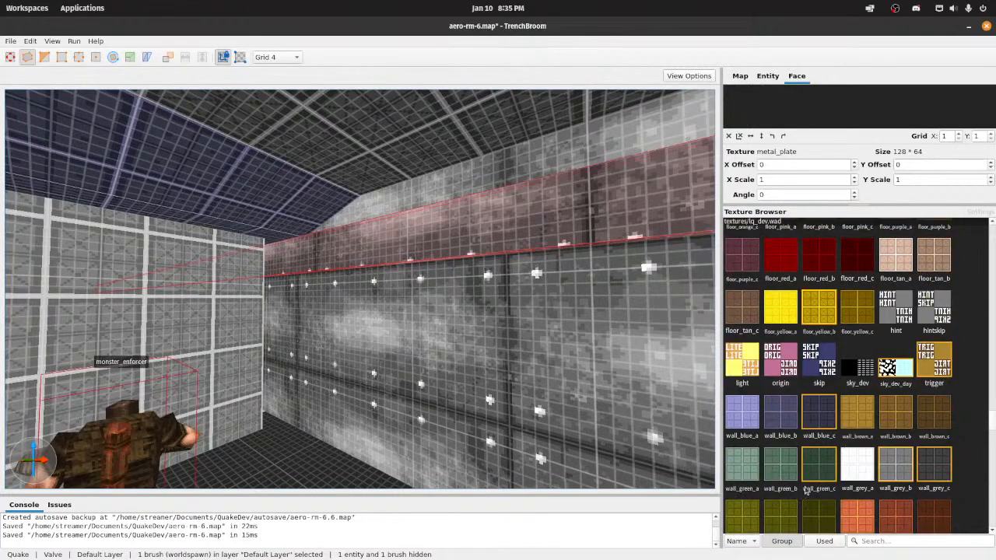
click(814, 428)
mouse_move(467, 350)
right_down()
mouse_move(468, 329)
mouse_move(566, 341)
right_up()
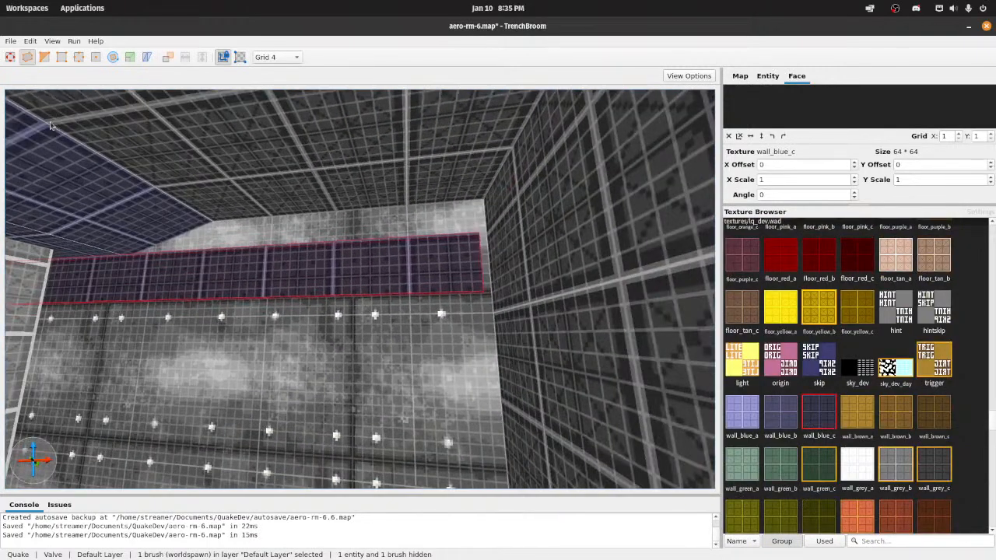
Step: Enlarge the wall_blue_c strip brush by extending its end toward the side wall and its top upward
click(8, 59)
shift+drag(484, 265, 507, 264)
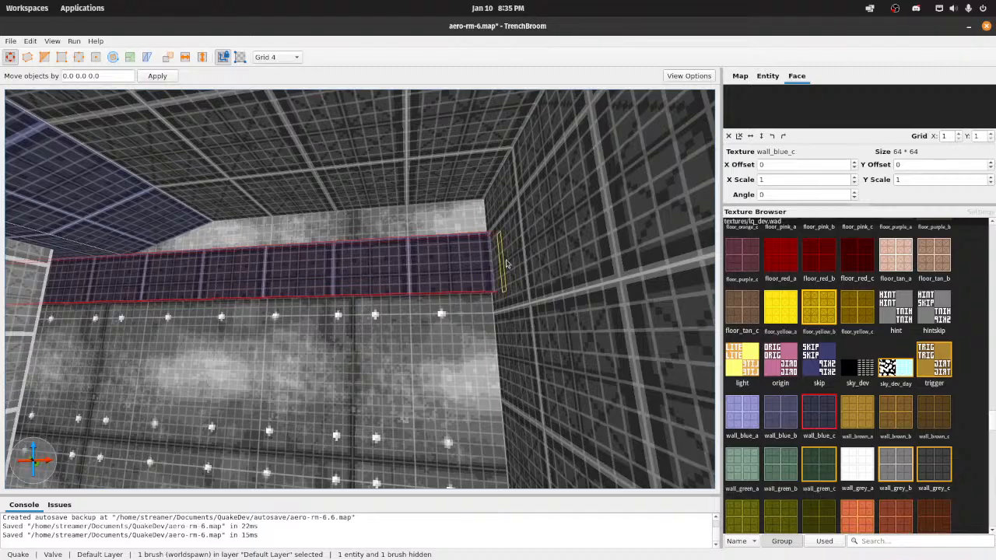
shift+drag(432, 232, 428, 194)
Step: Select the long metal_plate brush on the ramp side of the trigger panel for clipping
mouse_move(428, 195)
right_down()
mouse_move(369, 205)
mouse_move(366, 219)
mouse_move(375, 202)
mouse_move(411, 196)
mouse_move(424, 206)
mouse_move(421, 279)
mouse_move(376, 334)
mouse_move(346, 328)
right_up()
key(s)
key(w)
key(s)
key(a)
key(s)
click(421, 280)
key(d)
key(w)
key(c)
Step: Try clipping the long metal_plate brush along its horizontal plate seam, then undo the cut
click(343, 302)
click(398, 304)
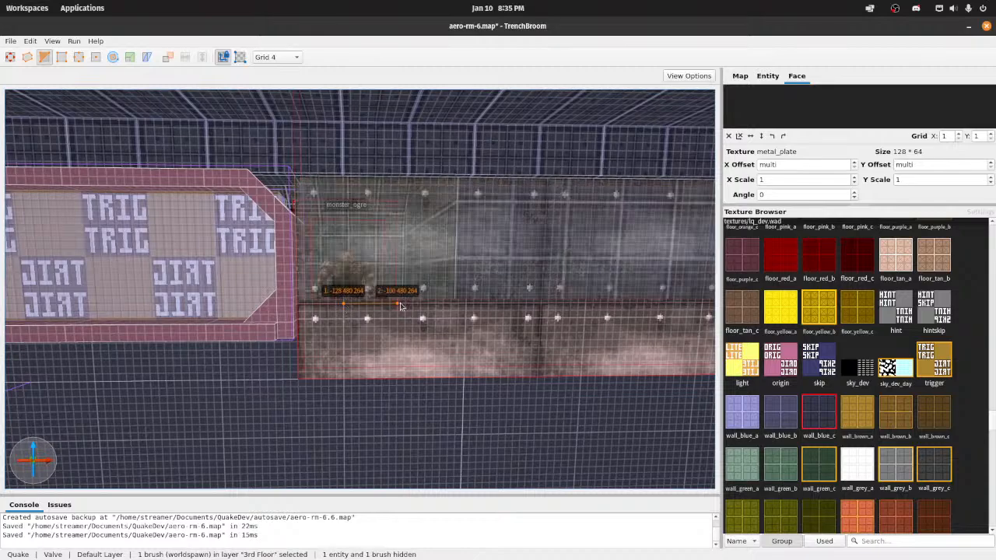
key(Return)
key(ctrl+z)
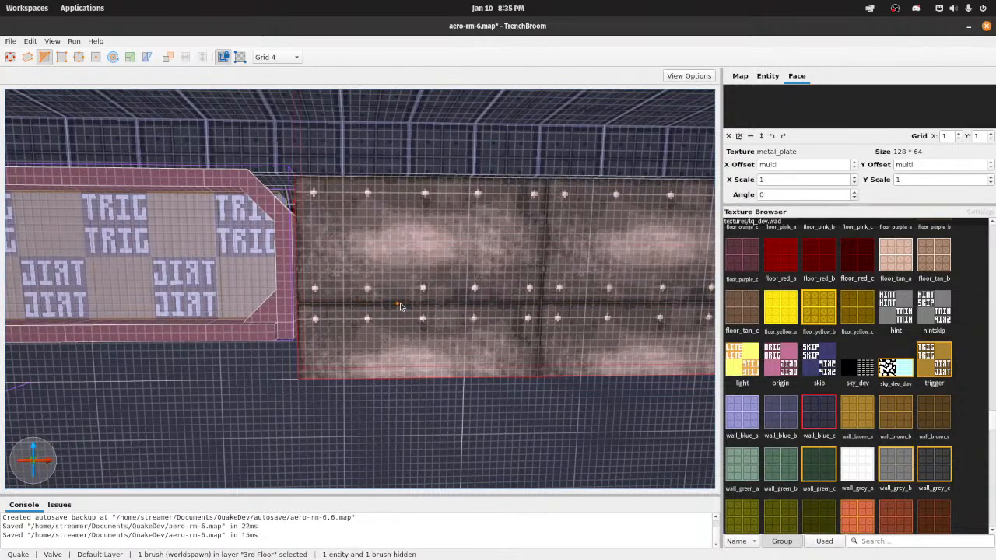
Step: Clip the long metal_plate brush along the horizontal plate seam at Z 264, keeping both halves
click(400, 305)
click(422, 304)
key(ctrl+Return)
key(ctrl+Return)
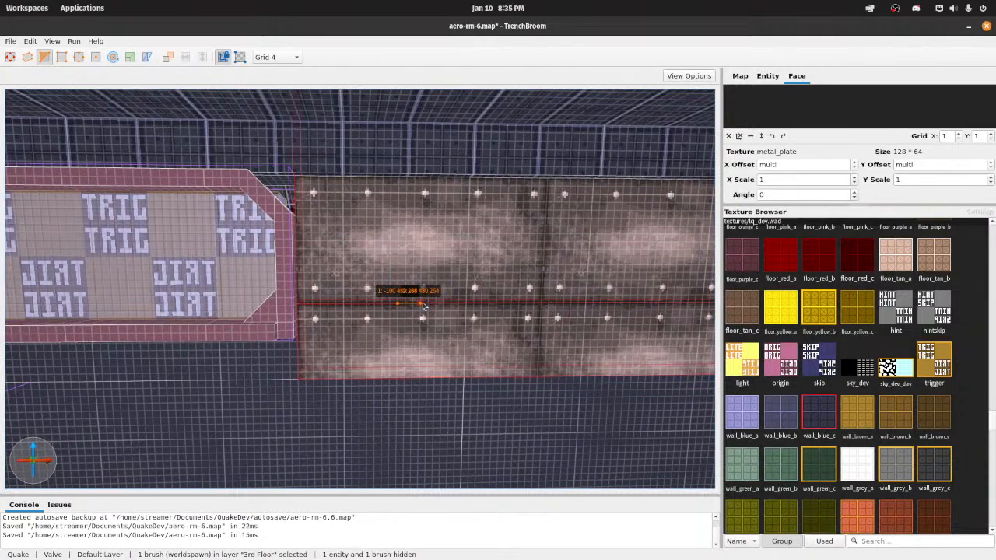
key(Return)
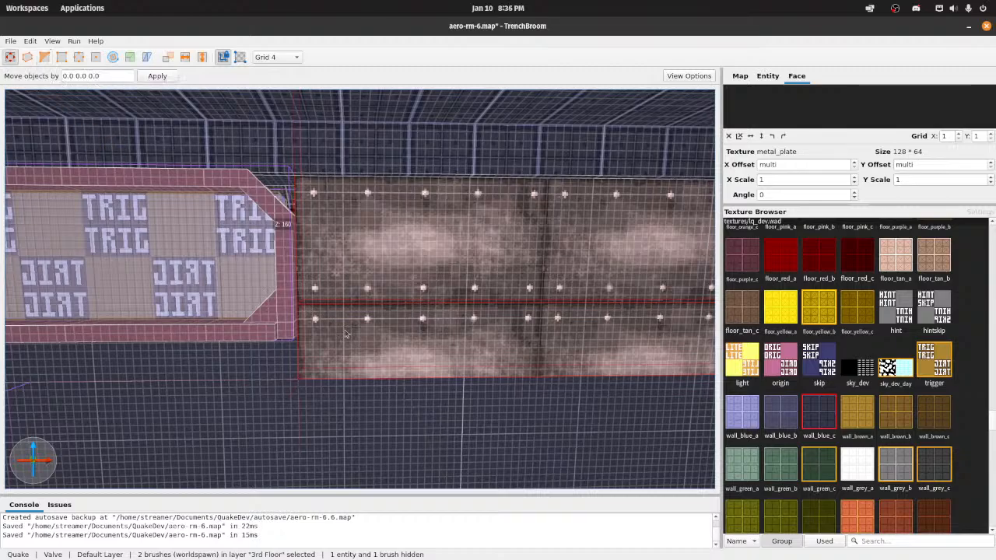
Step: Clip the shorter metal_plate brush on the other side of the trigger panel at Z 264, keeping both halves
click(347, 334)
key(a)
click(288, 340)
key(c)
click(296, 306)
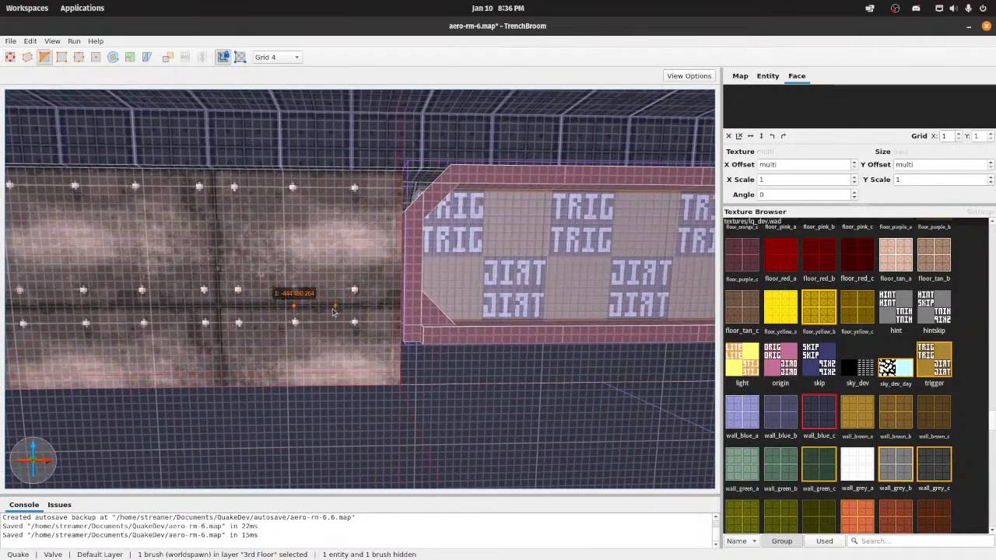
click(335, 306)
key(Return)
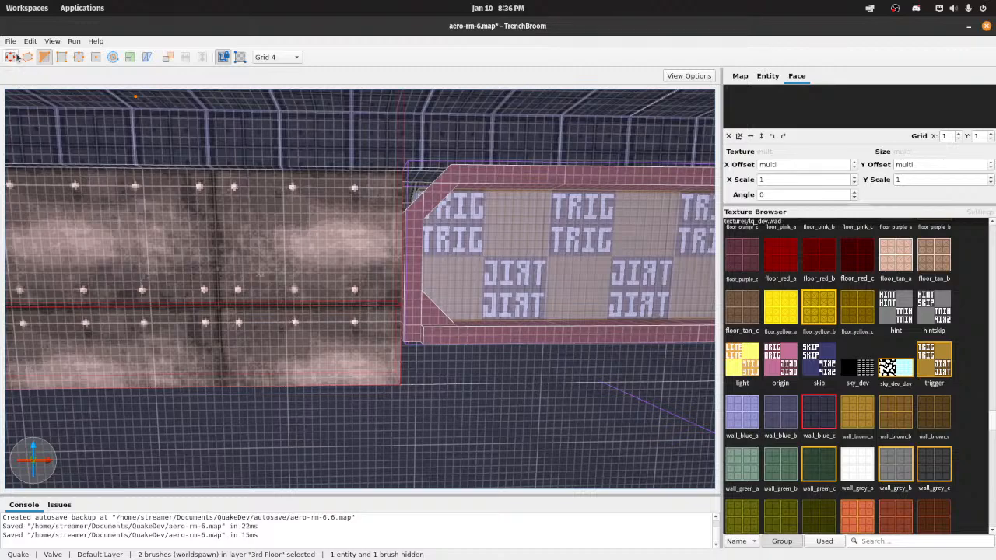
key(d)
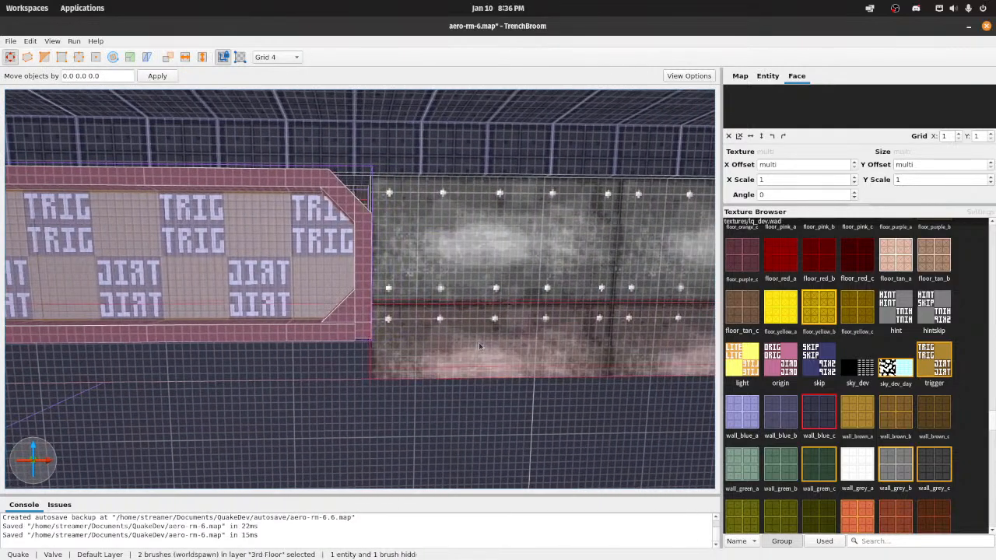
Step: Apply the wall_blue_c texture to both clipped strips beneath the metal_plate band and save the map
click(806, 422)
right_drag(369, 395, 488, 341)
key(ctrl+s)
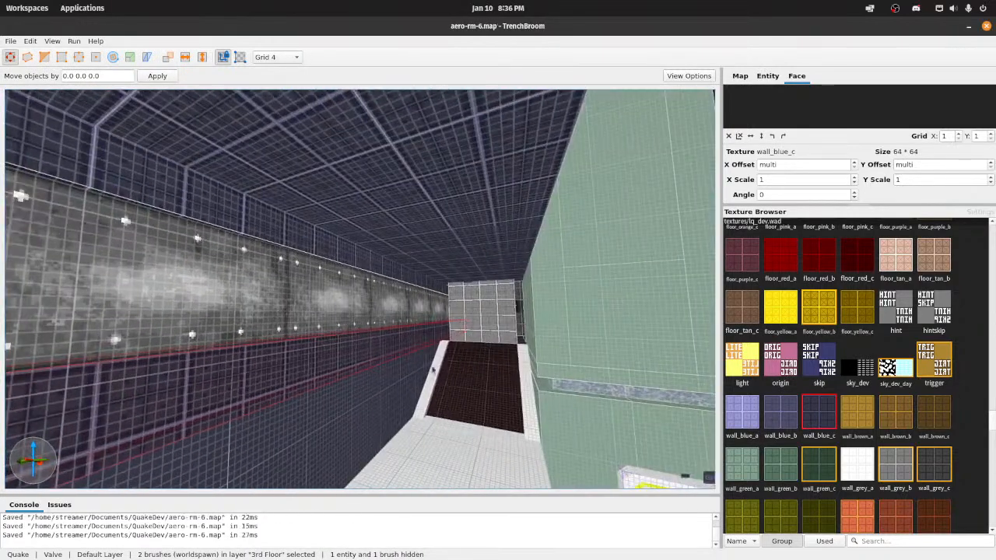
Step: Resize the wall_blue_c brush directly above the metal_plate band by moving one of its faces, and save the map
click(436, 383)
key(s)
right_drag(436, 383, 382, 349)
key(w)
key(w)
key(s)
key(d)
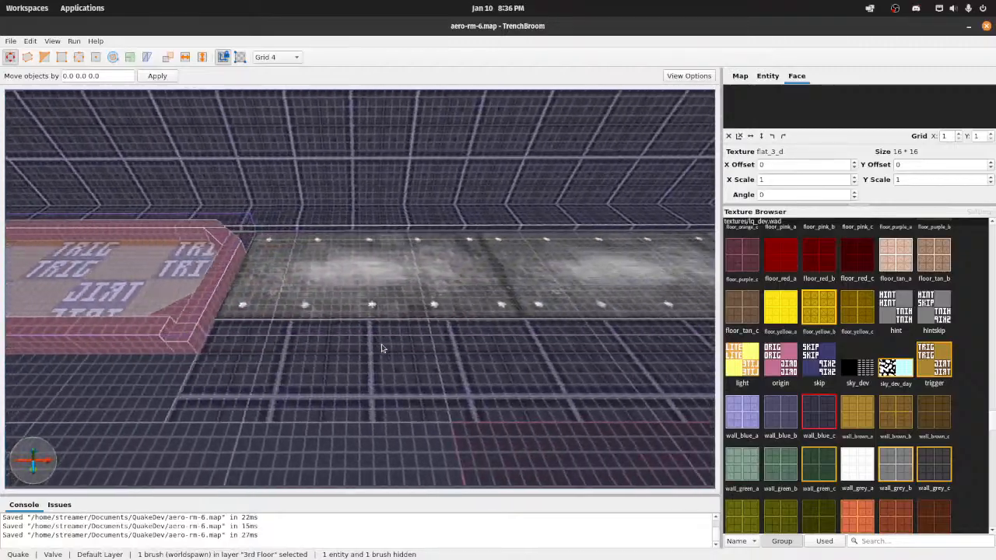
click(384, 225)
key(d)
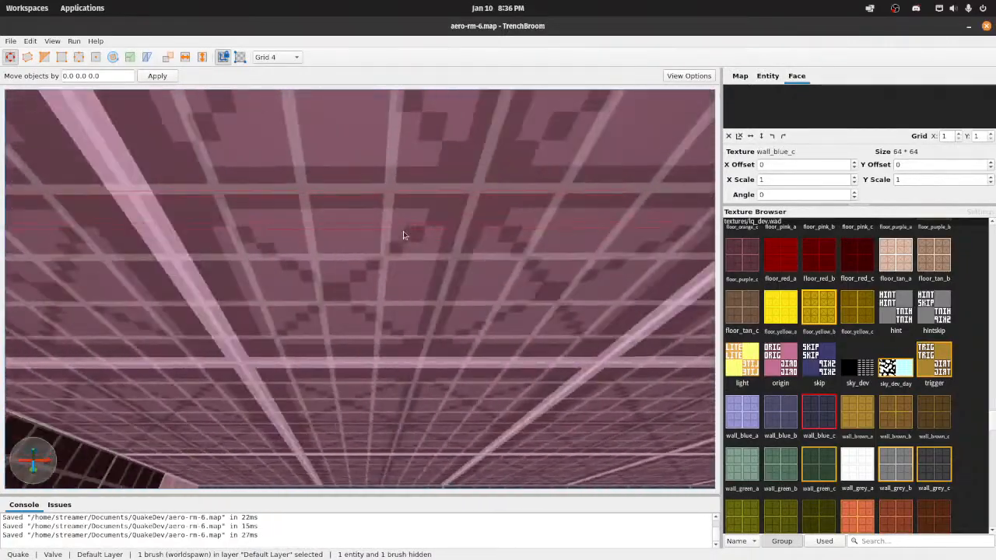
mouse_move(403, 233)
right_down()
mouse_move(407, 289)
mouse_move(410, 266)
mouse_move(437, 253)
mouse_move(384, 264)
mouse_move(345, 244)
mouse_move(343, 253)
mouse_move(367, 269)
mouse_move(402, 242)
right_up()
key(s)
key(w)
key(w)
key(s)
key(w)
key(s)
shift+drag(402, 241, 412, 240)
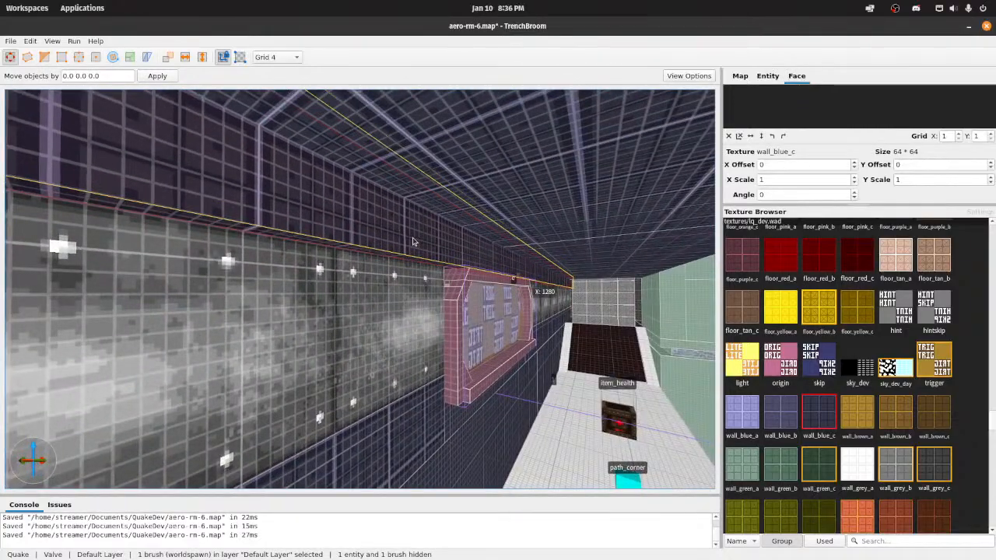
key(ctrl+s)
Step: Examine the wall around the trigger panel and the metal_plate band from a distance and from several angles
key(s)
right_drag(468, 255, 387, 344)
key(w)
key(d)
key(s)
key(s)
key(w)
key(d)
key(s)
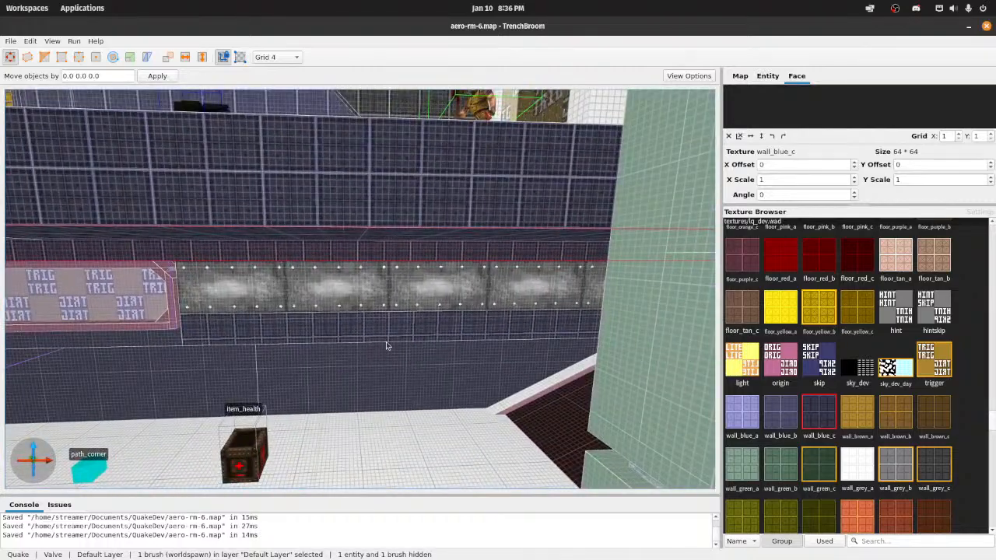
Step: Compile aero-rm-6 with the Compile w/ Lighting profile and launch the map in Quakespasm-Spiked
click(74, 41)
click(86, 49)
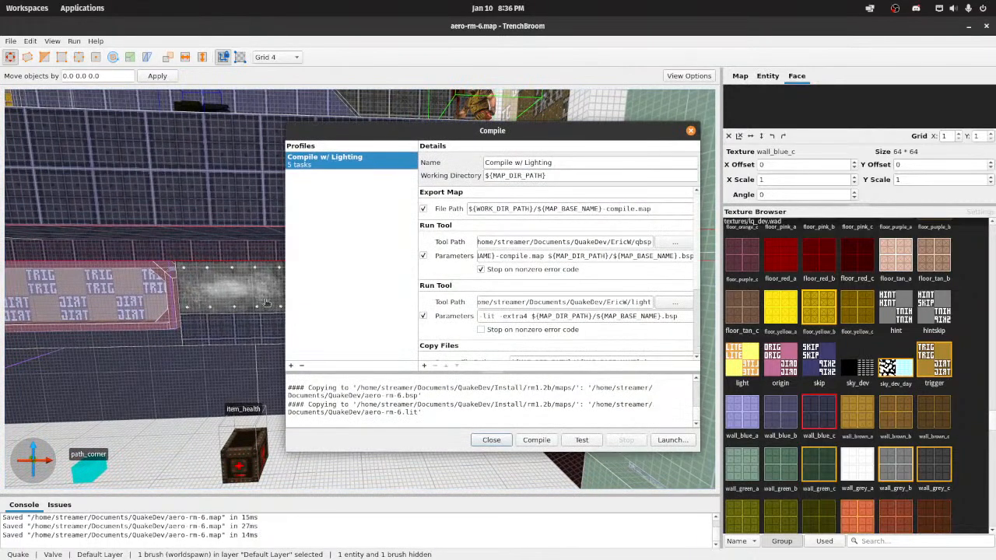
click(536, 439)
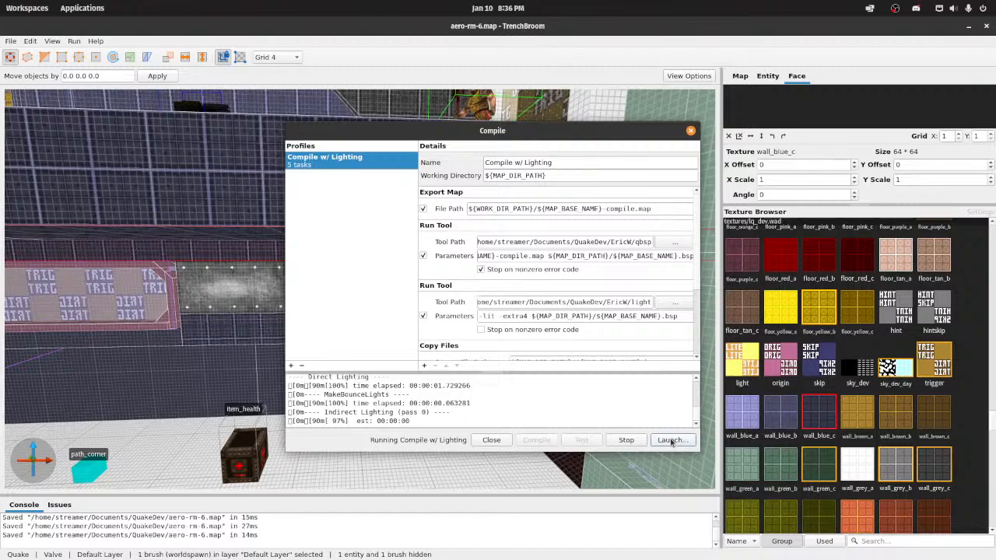
click(671, 441)
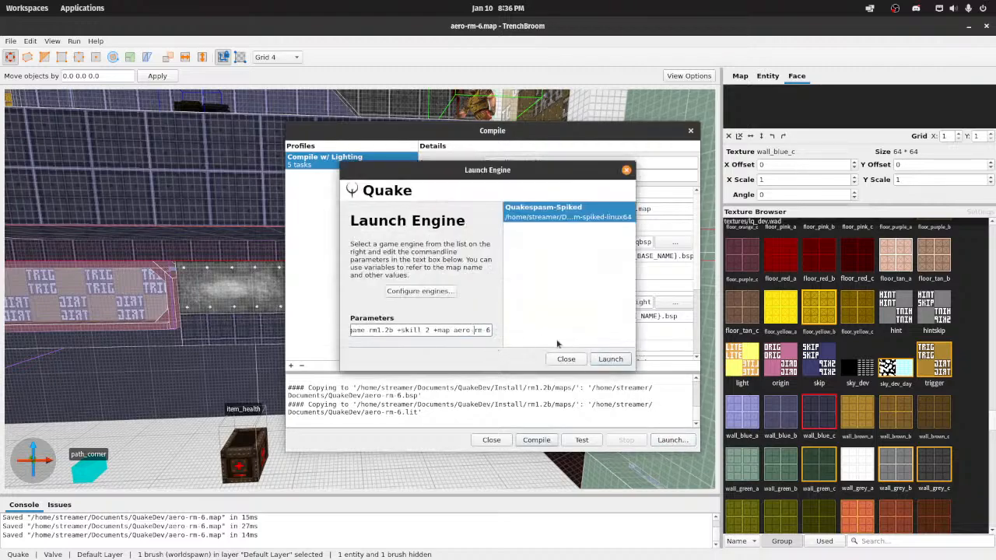
click(610, 358)
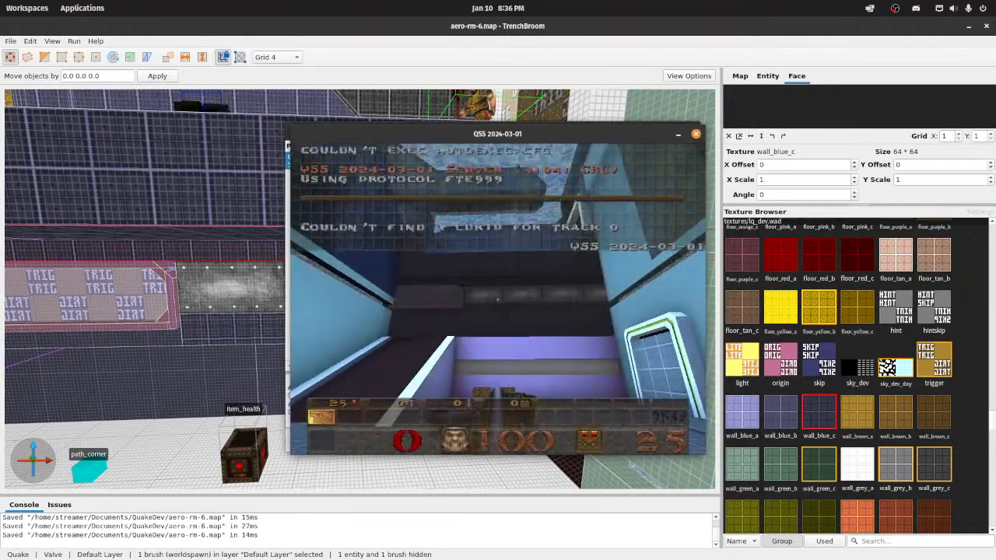
Step: Inspect the lit metal_plate walls and the trigger panel in the running game, from afar and close up
key(w)
key(s)
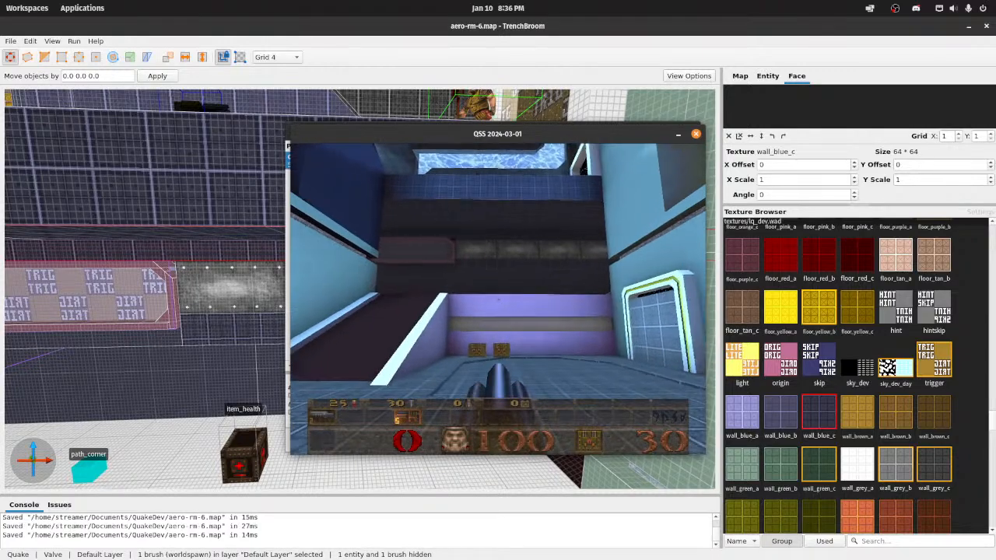
key(w)
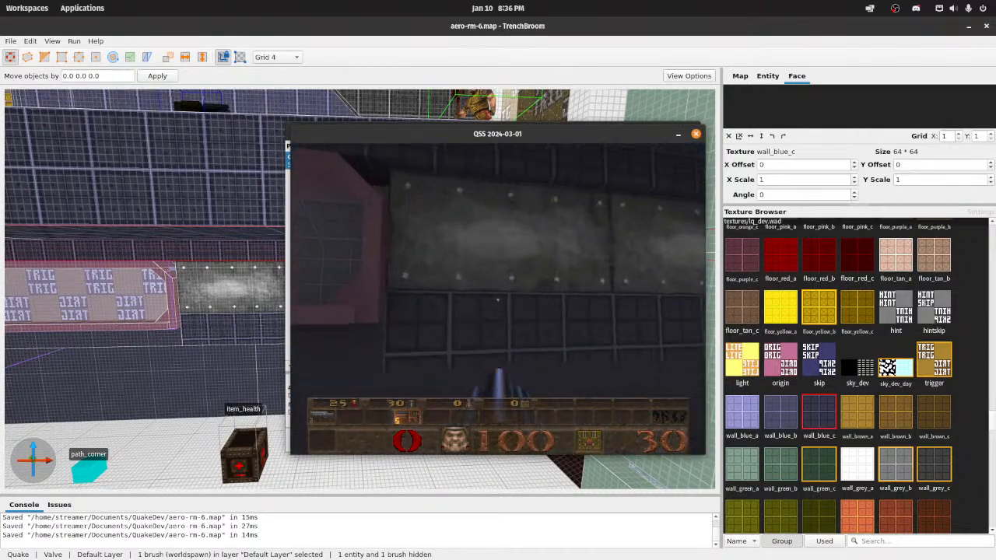
key(s)
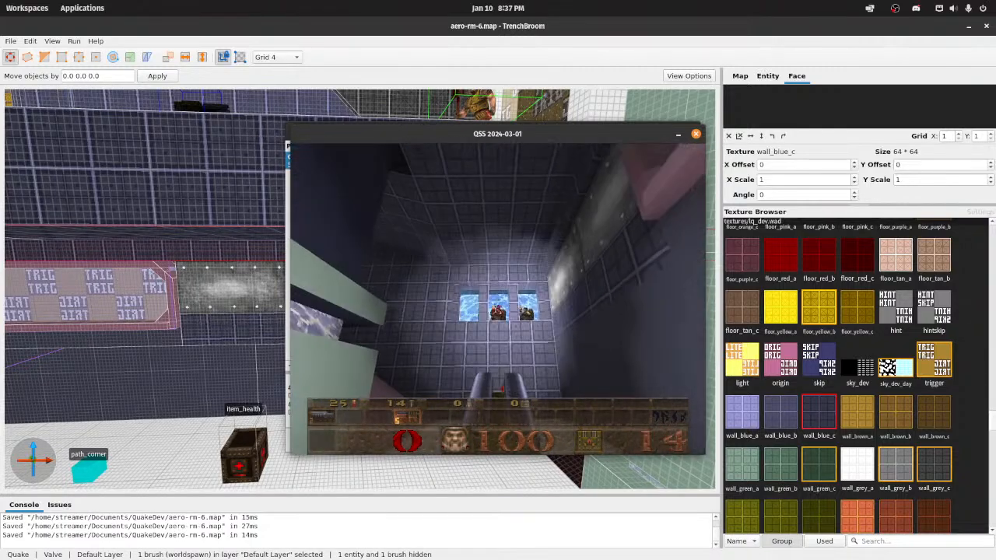
key(s)
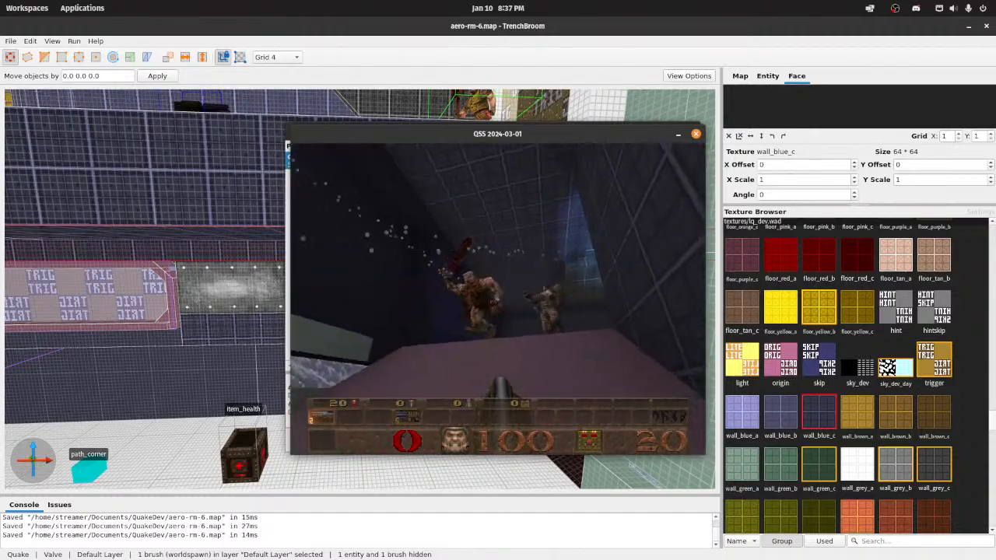
Step: Play through the enemy encounters in the halls with the large windows to test the map
key(w)
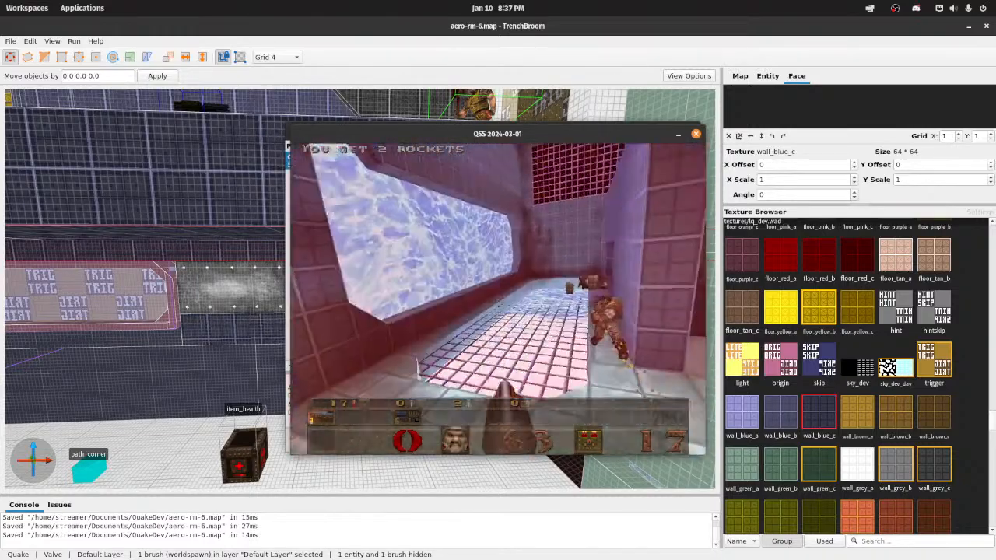
key(w)
key(w)
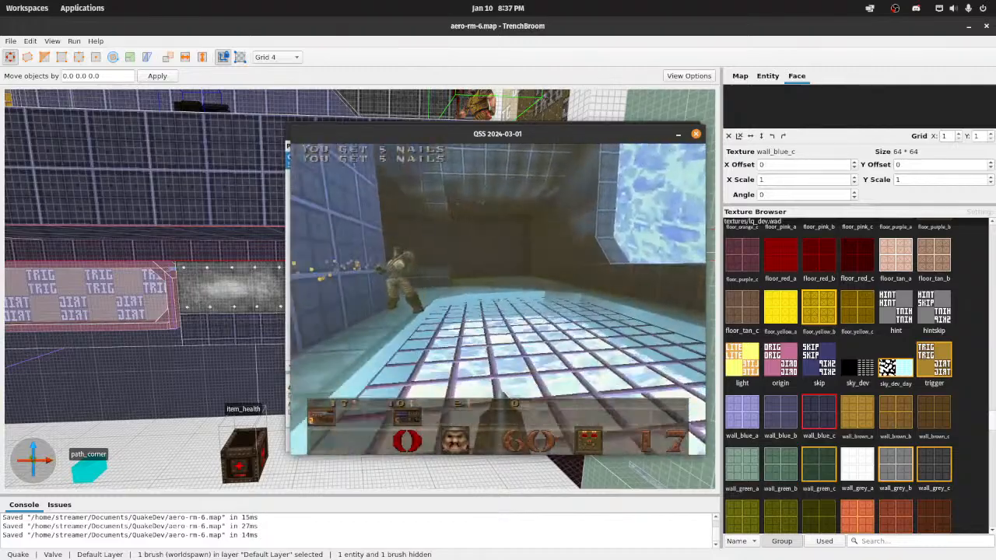
key(w)
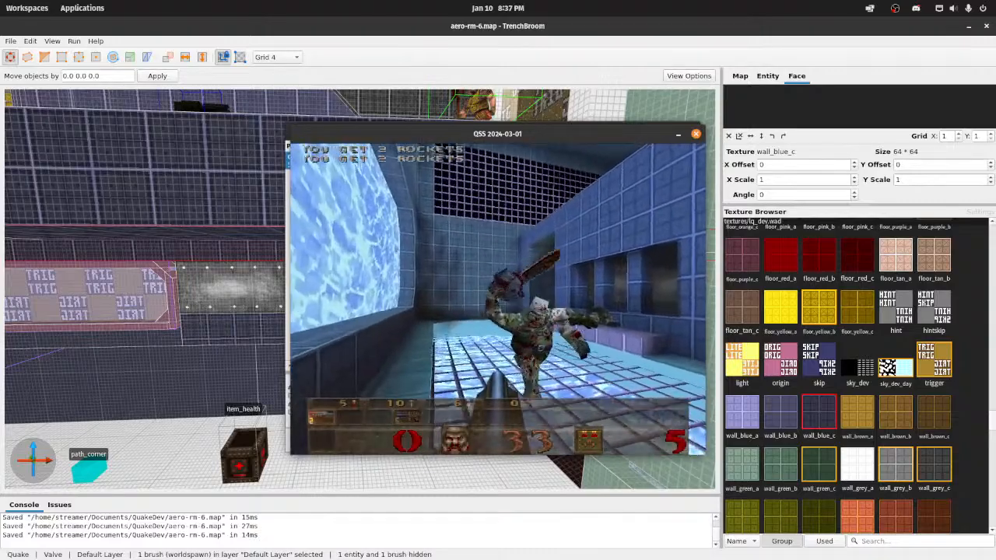
key(s)
click(498, 299)
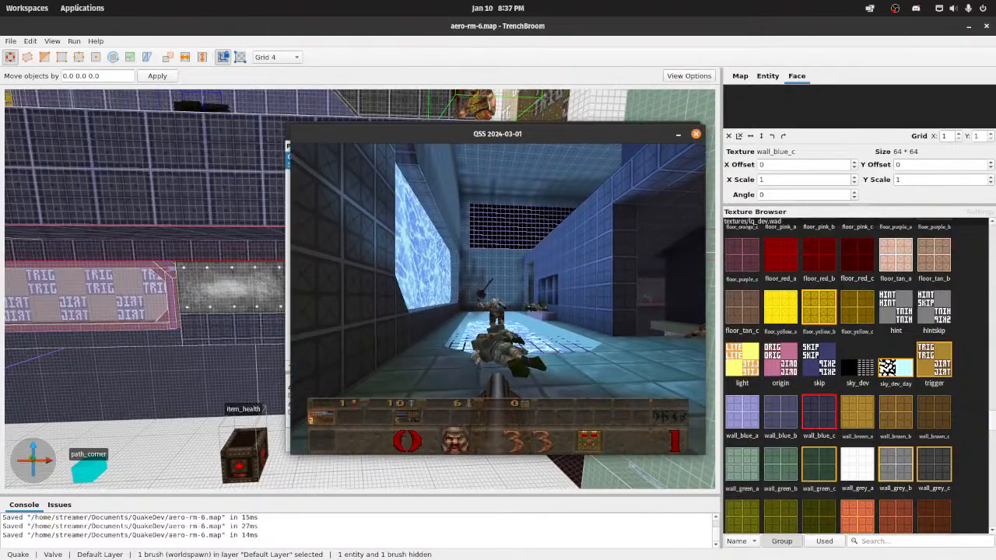
key(d)
click(498, 299)
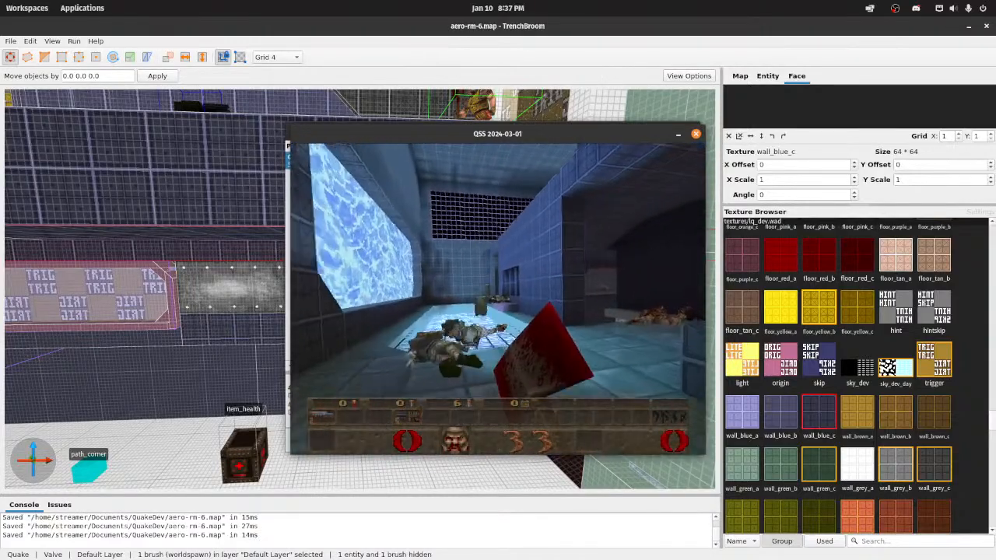
Step: Walk back past the metal_plate wall, the ammo boxes and the trigger panel, checking the surrounding rooms in-game
key(w)
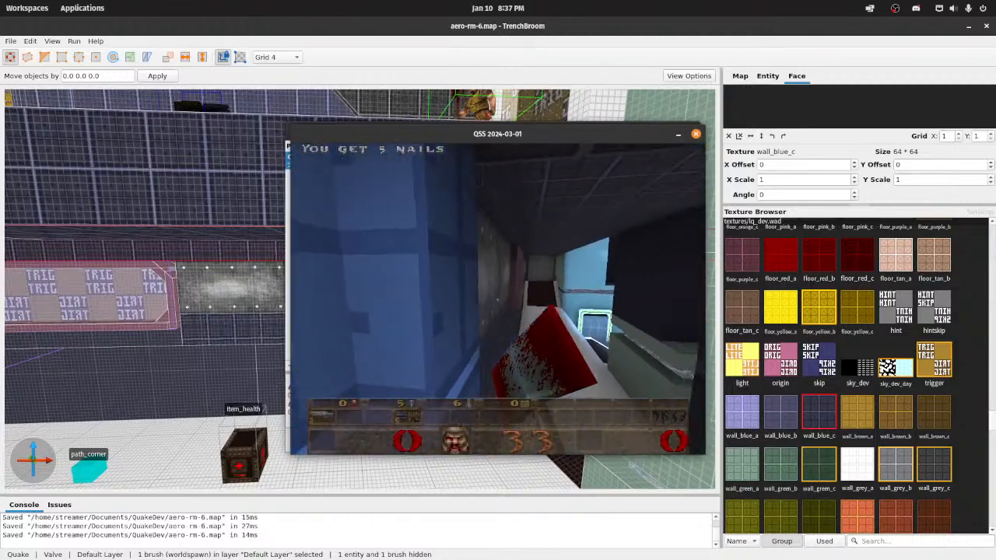
key(w)
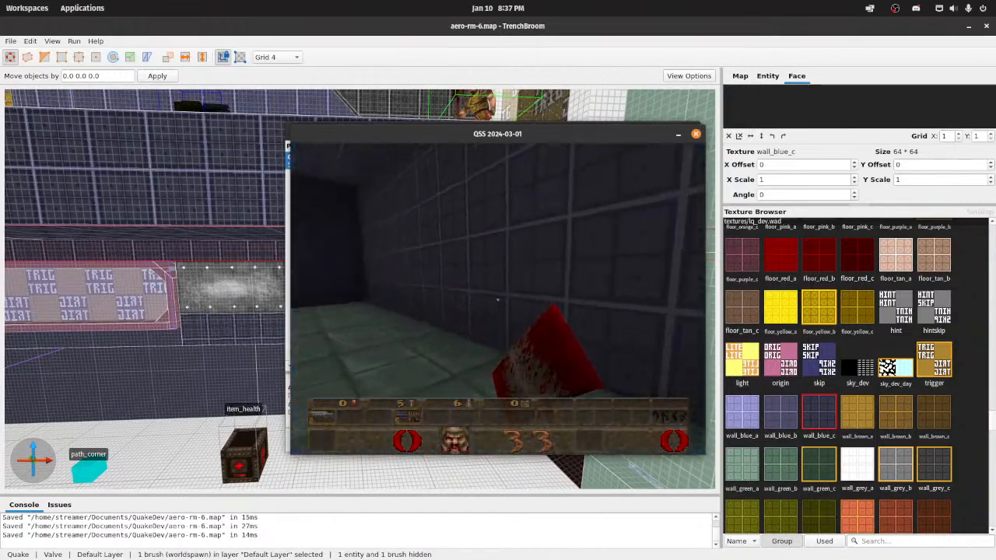
key(w)
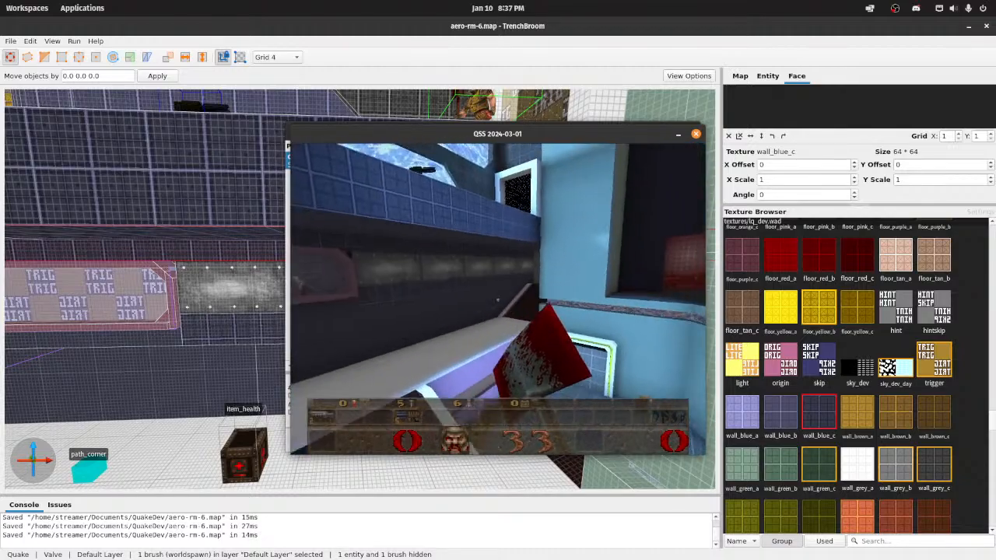
key(w)
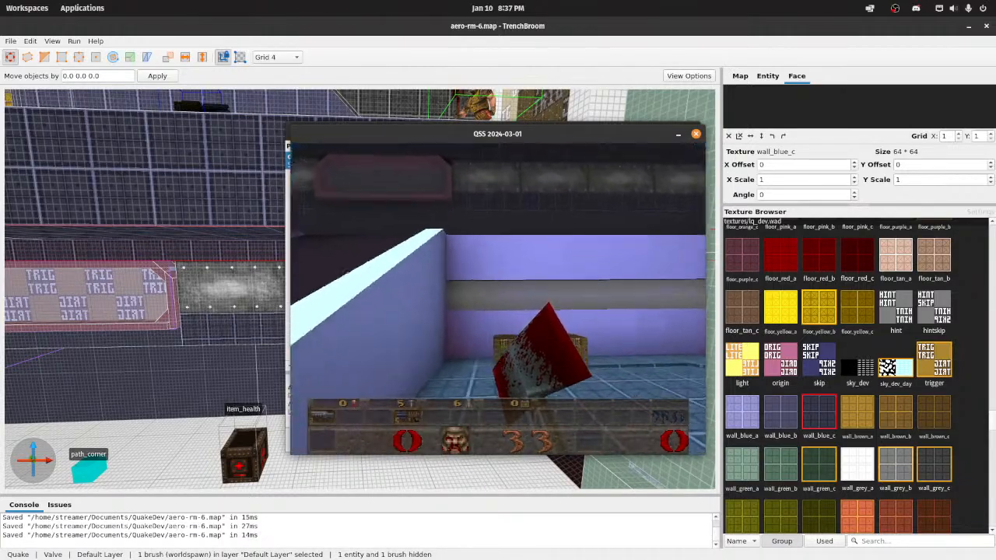
key(w)
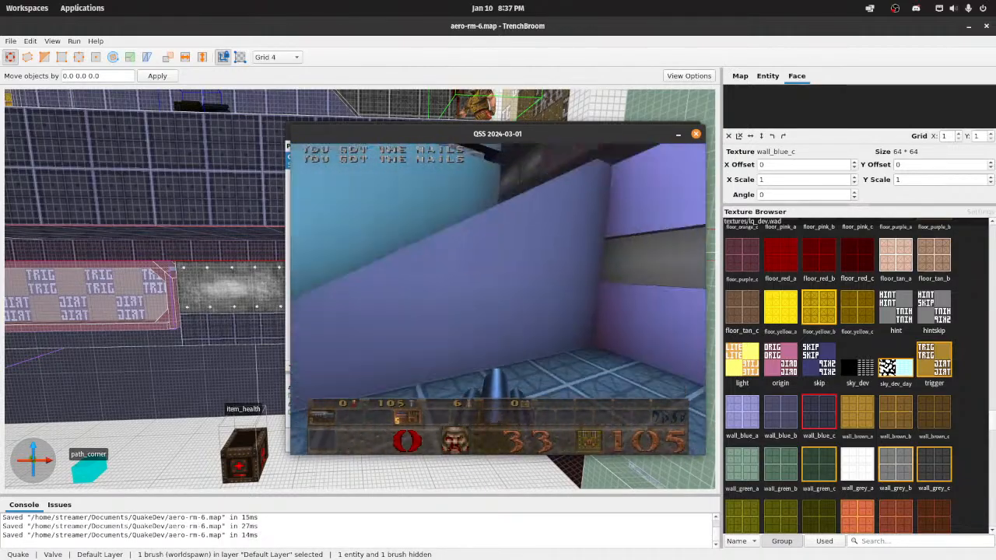
key(w)
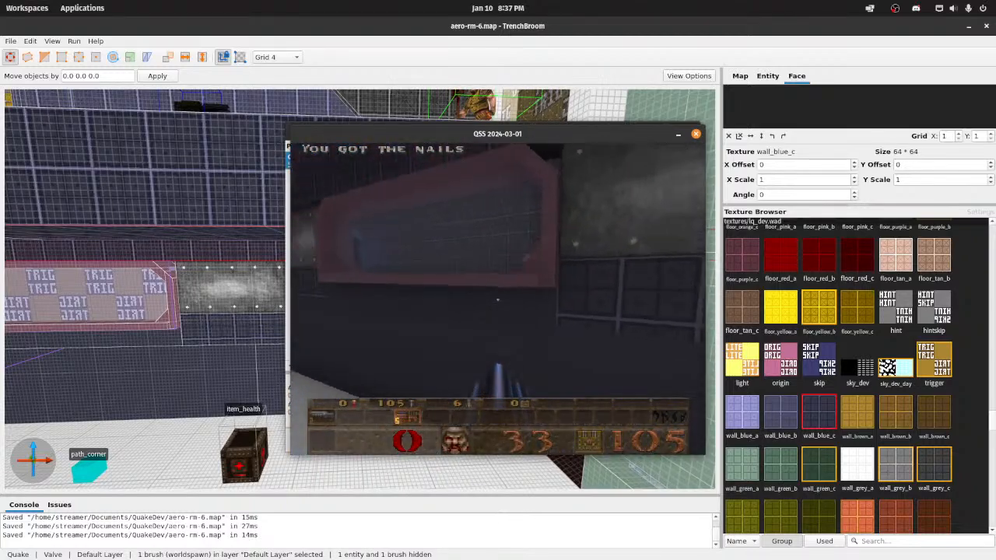
key(w)
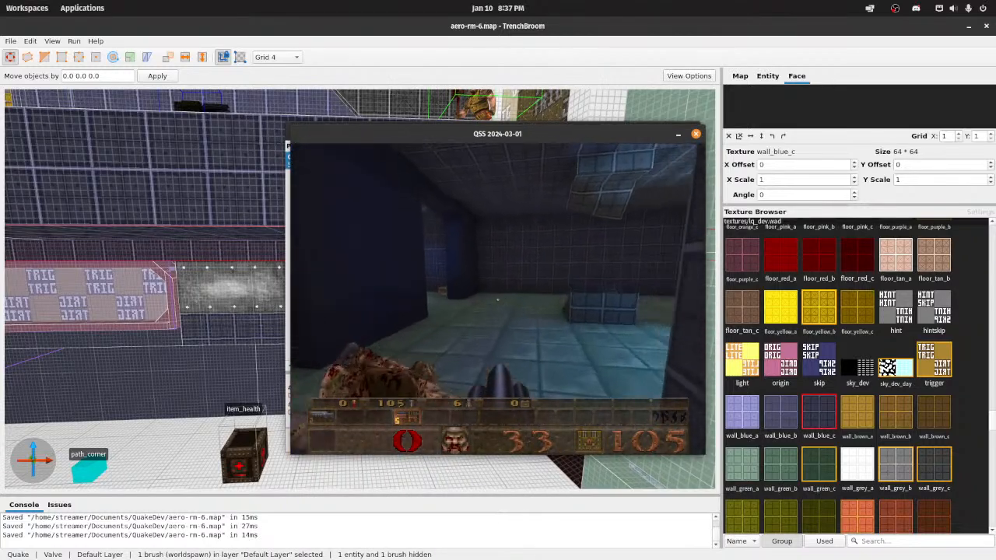
key(w)
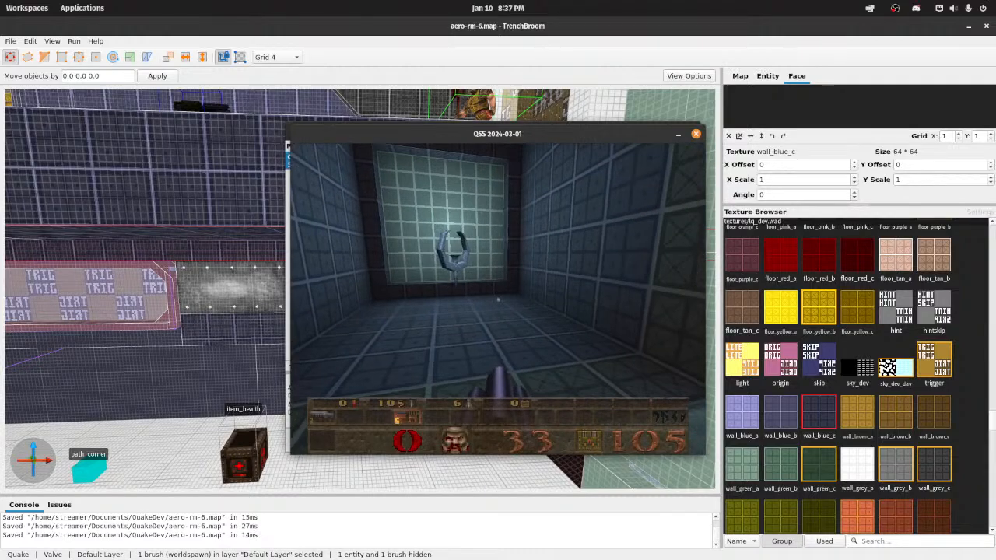
Step: Quit the test game and close the compile window
key(Escape)
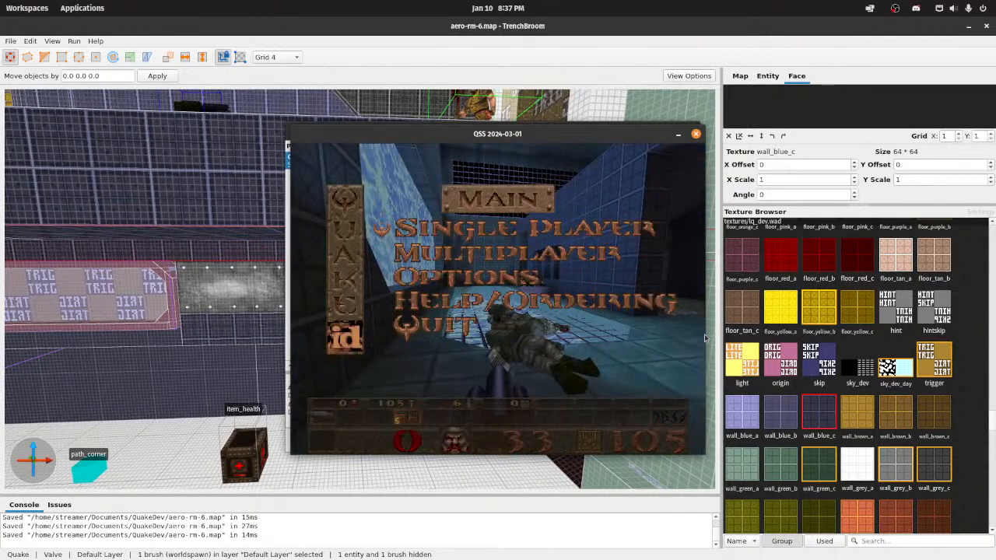
key(Up)
key(Return)
click(496, 441)
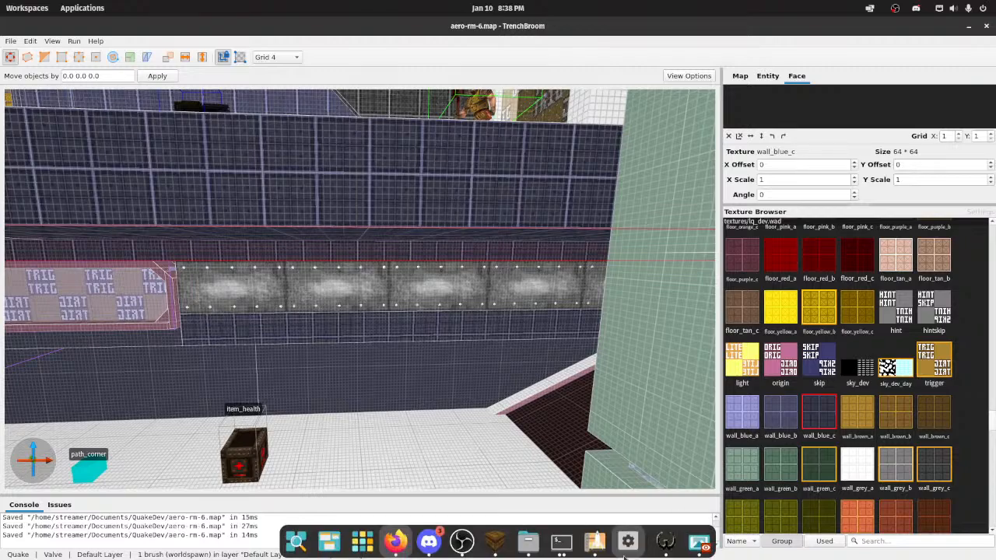
Step: Start a Python session in the second terminal window in the wally folder, and close that terminal
click(562, 541)
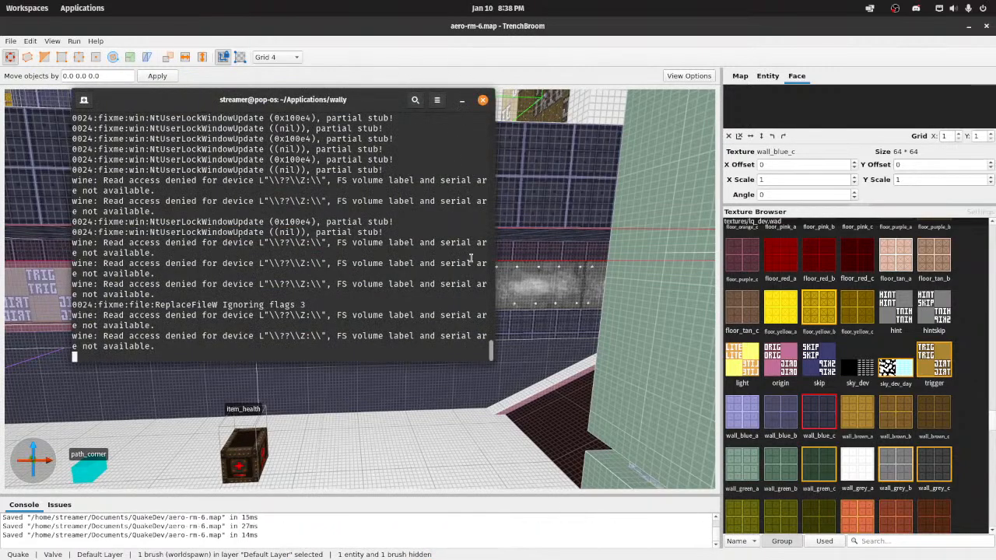
click(595, 543)
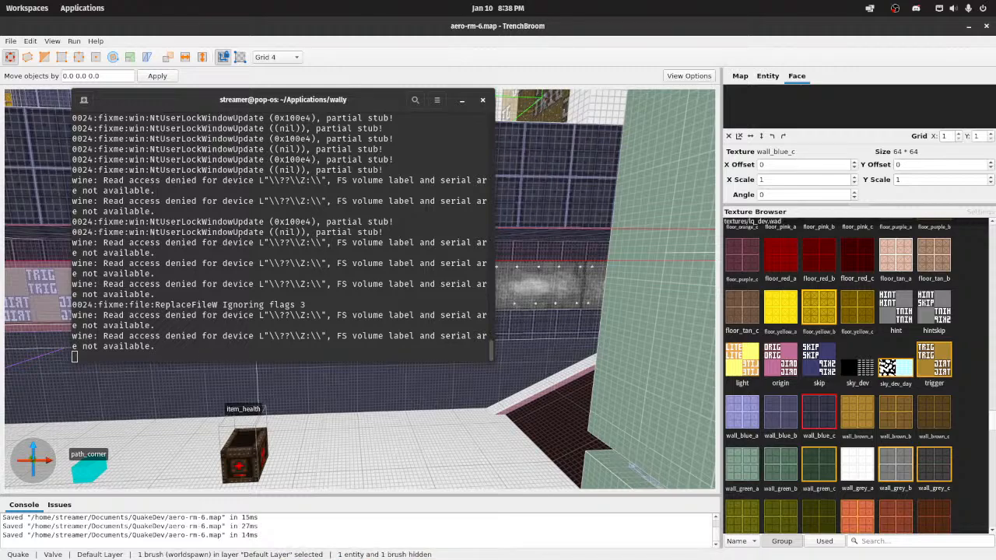
text(python)
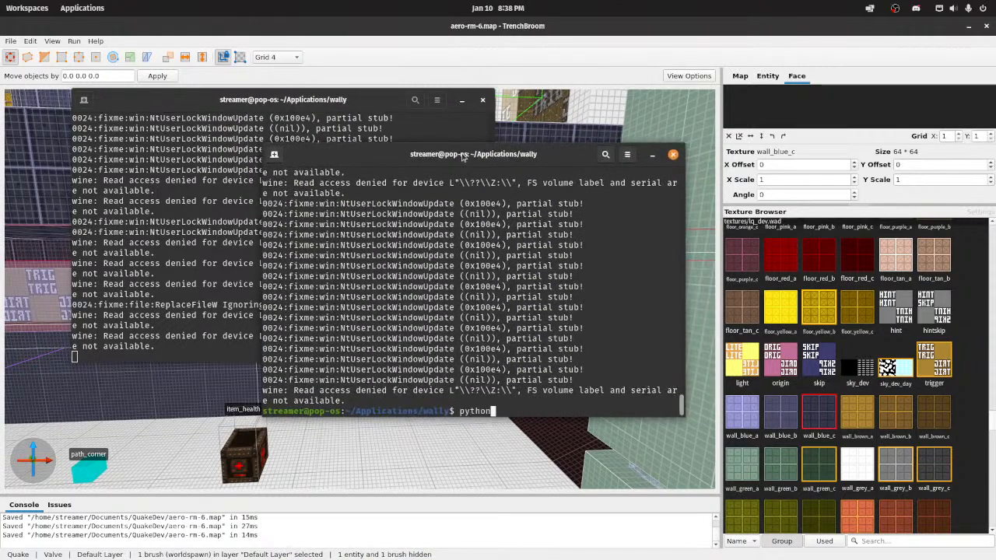
key(Return)
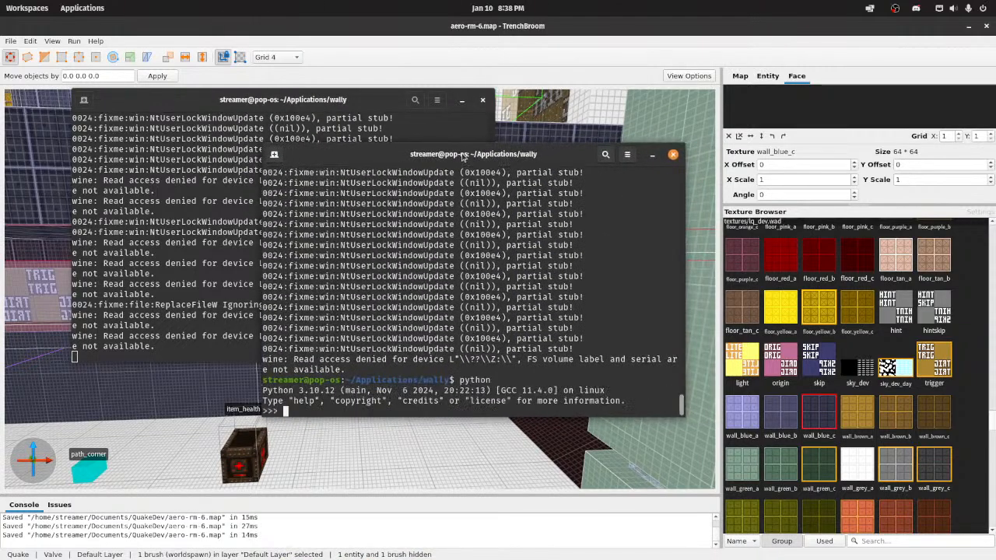
click(672, 154)
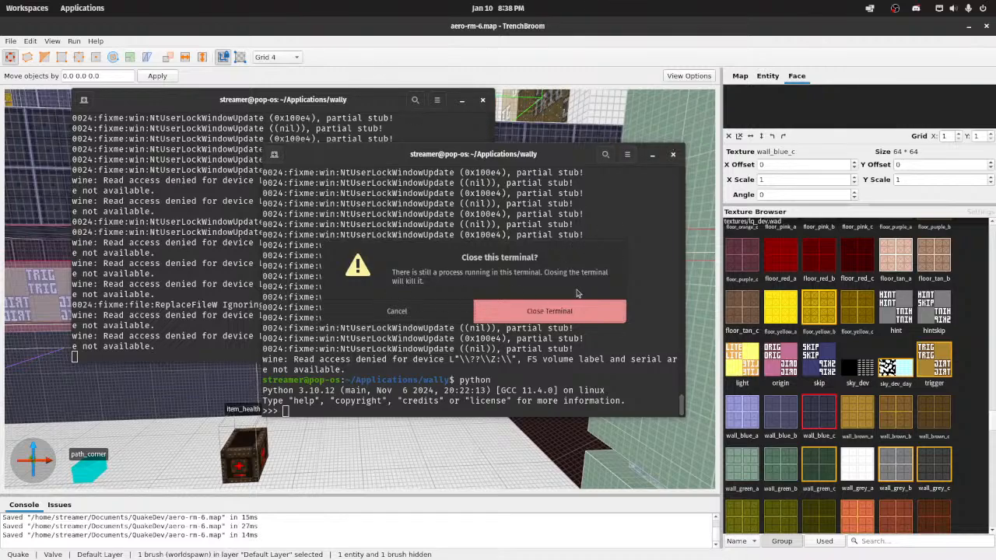
click(576, 311)
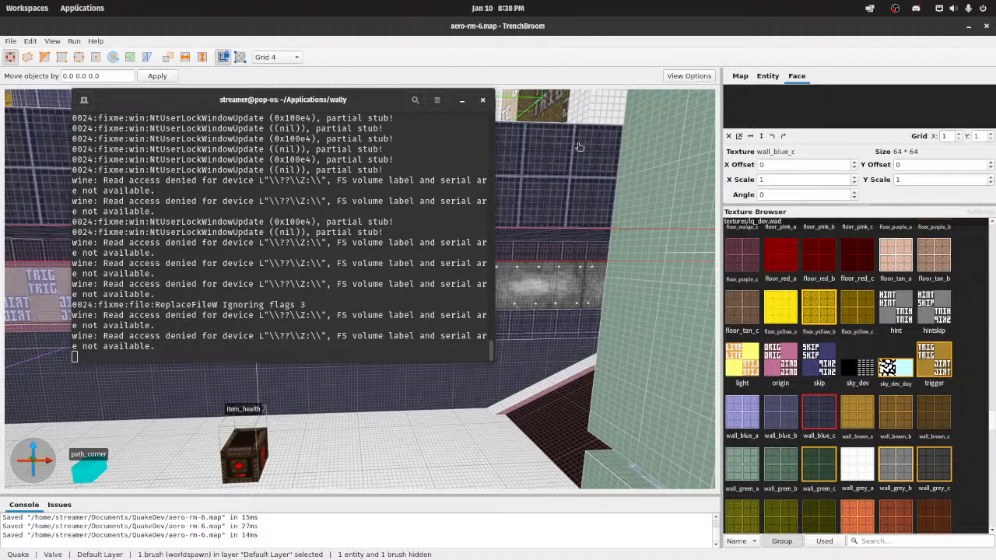
mouse_move(574, 173)
right_down()
mouse_move(582, 196)
mouse_move(581, 180)
mouse_move(478, 172)
mouse_move(577, 178)
mouse_move(702, 166)
mouse_move(524, 182)
mouse_move(582, 196)
right_up()
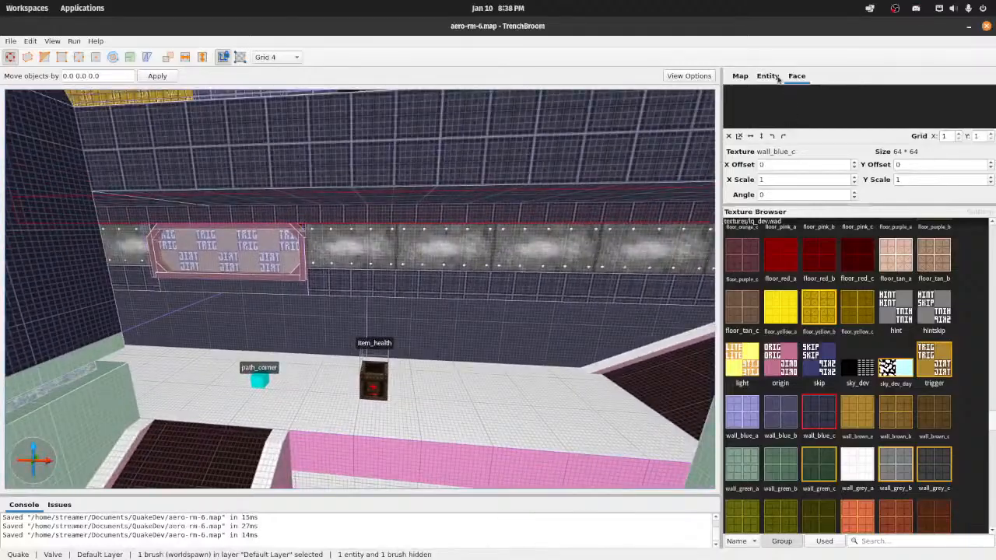
Step: Open the map's entity properties and examine the enforcer rooms, the hall and the metal_plate wall in the 3D view
click(769, 76)
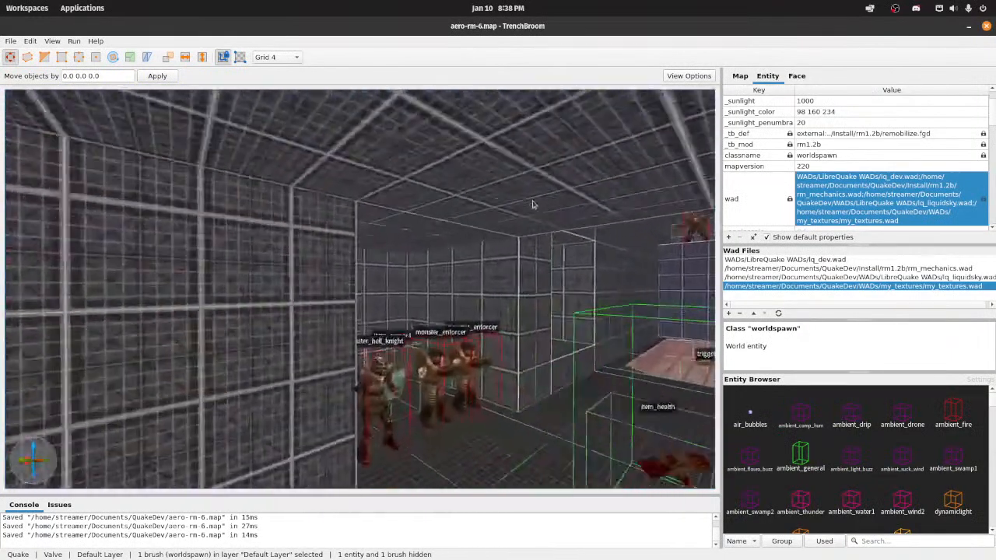
mouse_move(532, 204)
right_down()
mouse_move(615, 212)
mouse_move(540, 213)
mouse_move(565, 225)
mouse_move(496, 259)
right_up()
key(w)
key(s)
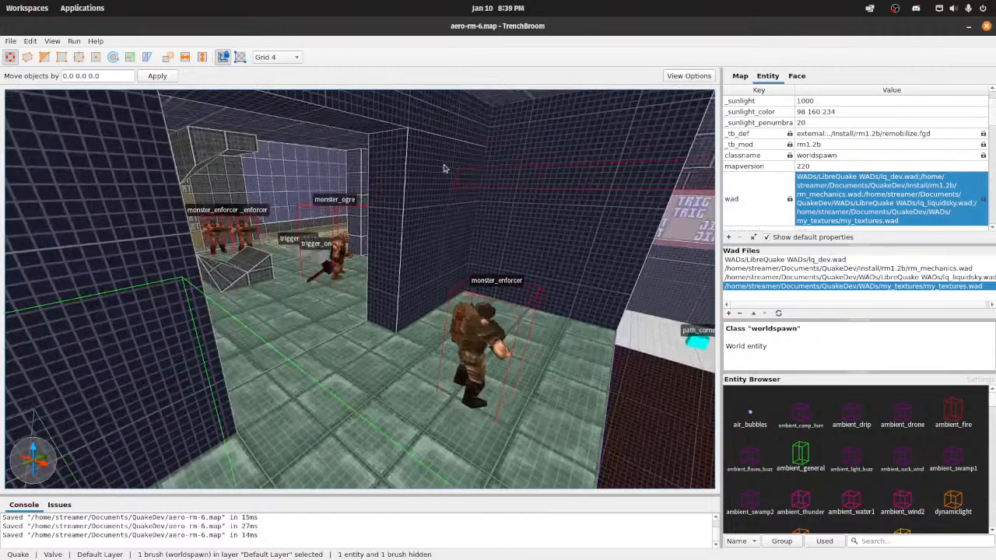
right_drag(444, 168, 443, 113)
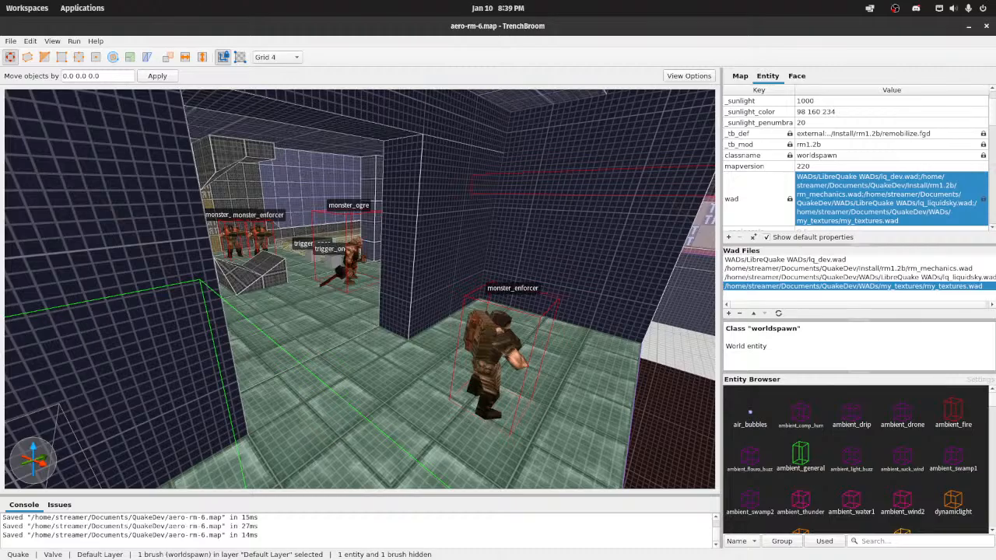
right_drag(436, 200, 426, 192)
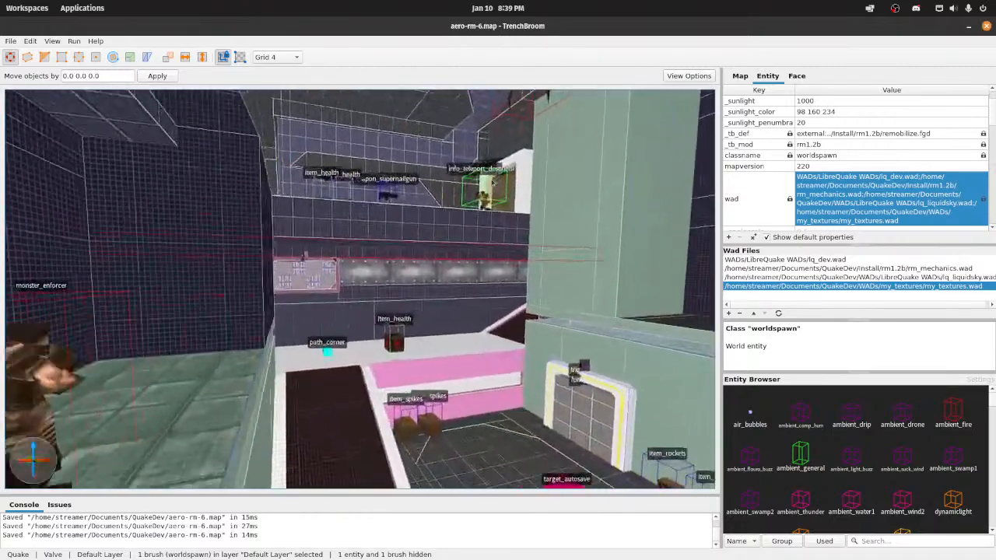
scroll(492, 181, up, 3)
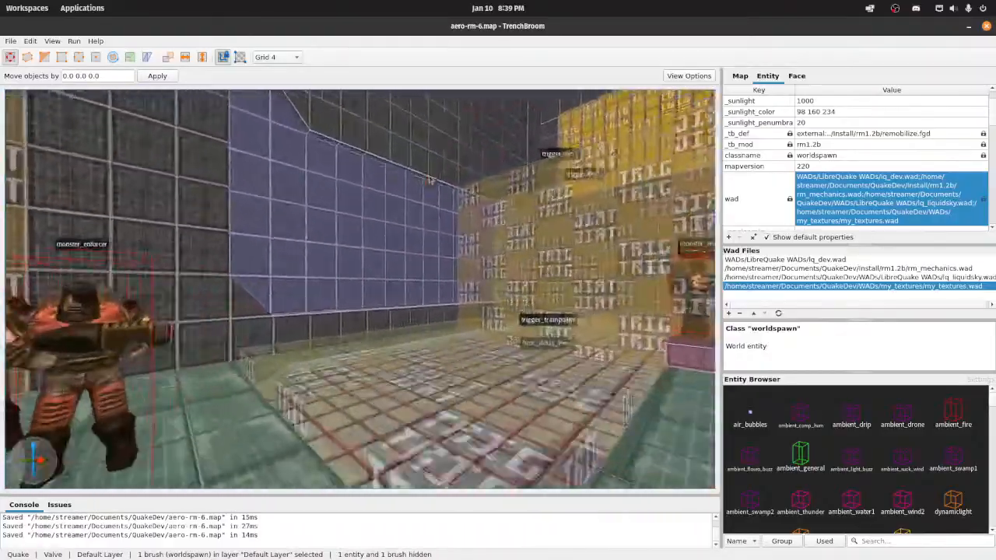
right_drag(431, 181, 469, 178)
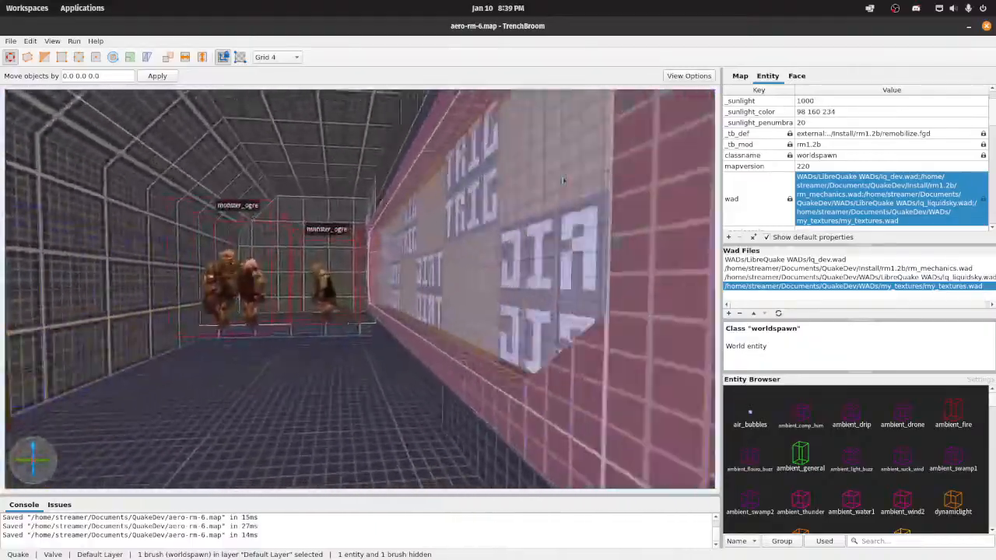
key(d)
right_drag(564, 180, 438, 146)
key(s)
key(s)
key(s)
key(d)
key(s)
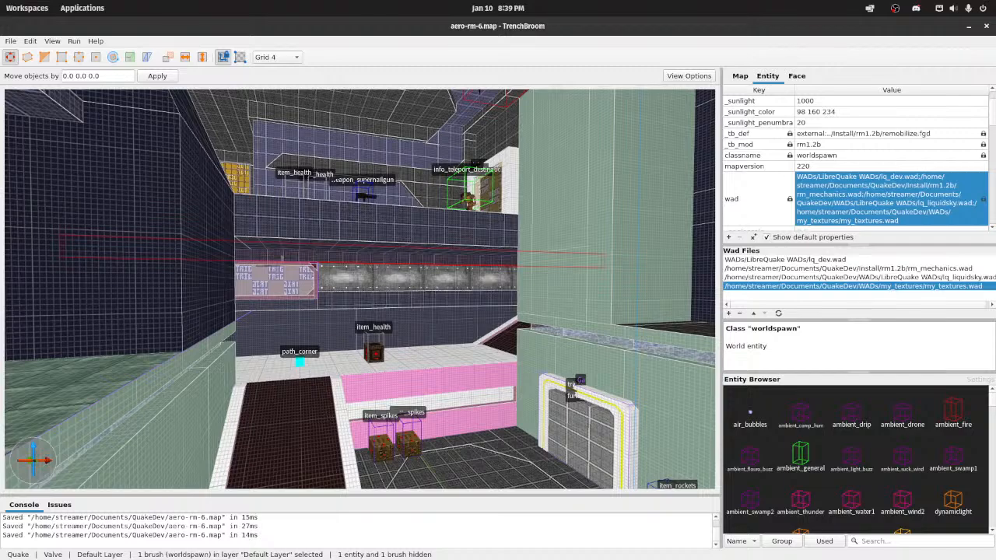
Step: Load aerowalk.wad from the WADs folder as an additional texture file, using an absolute path
click(730, 314)
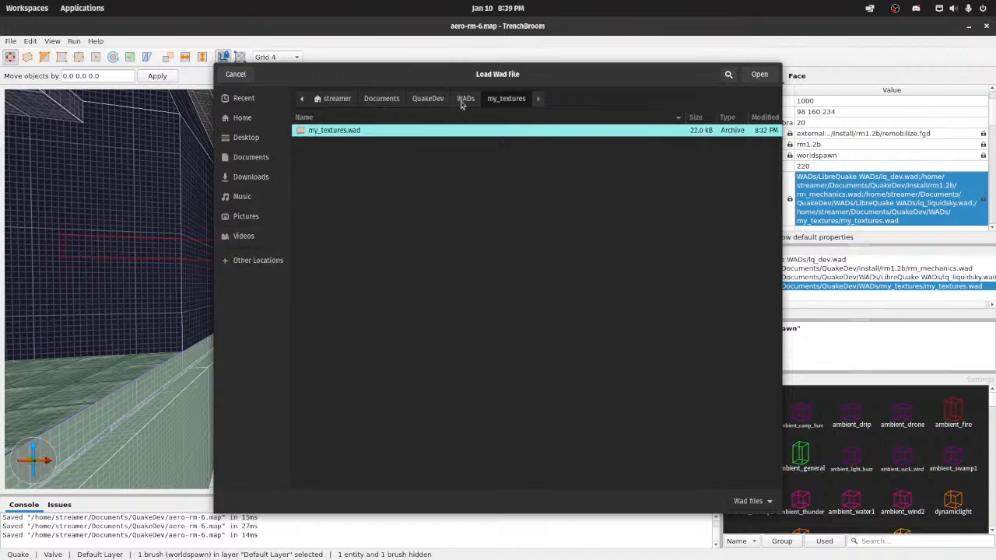
click(464, 99)
double_click(343, 178)
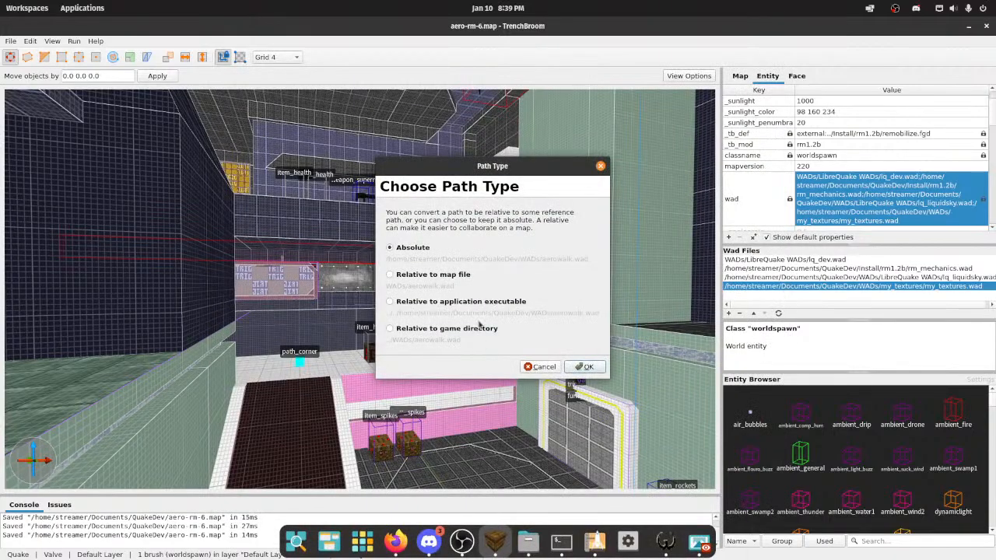
click(585, 367)
scroll(441, 295, up, 5)
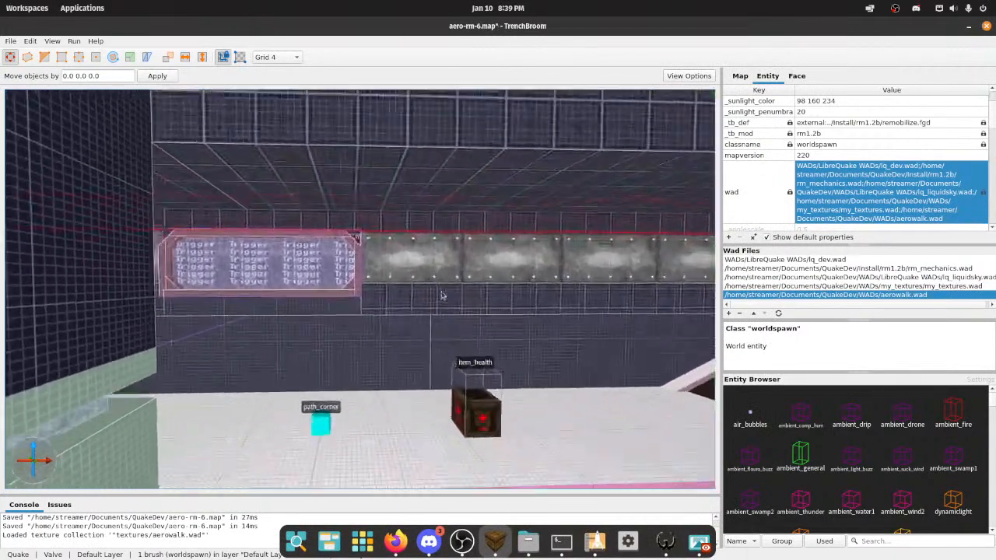
scroll(441, 295, up, 3)
right_drag(441, 296, 415, 302)
scroll(432, 298, down, 8)
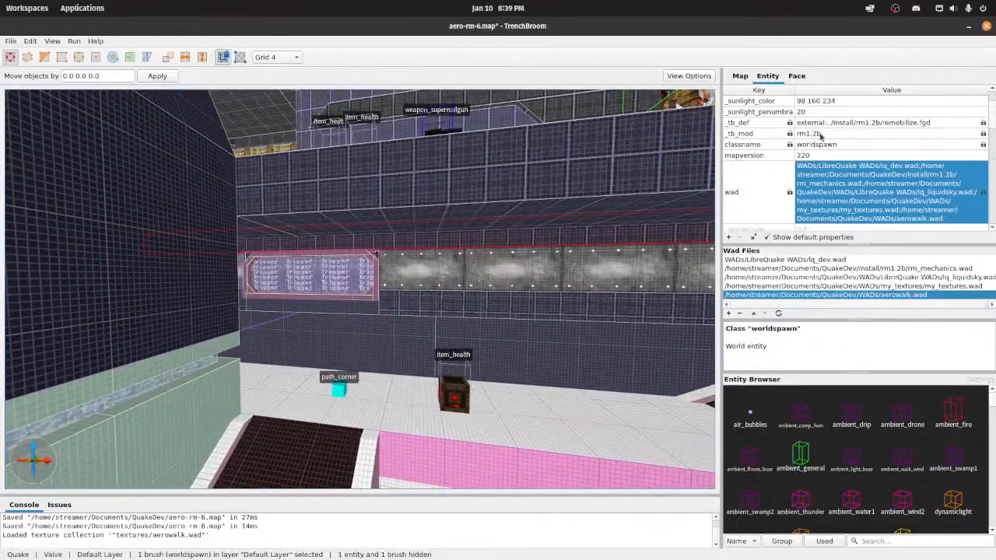
Step: Show the face attributes and browse past the liquid and sky textures to the aerowalk collection
click(807, 78)
mouse_move(461, 193)
right_down()
mouse_move(358, 196)
mouse_move(432, 198)
mouse_move(426, 247)
mouse_move(444, 300)
mouse_move(445, 241)
mouse_move(577, 182)
mouse_move(525, 206)
mouse_move(527, 188)
mouse_move(496, 205)
mouse_move(479, 198)
right_up()
scroll(373, 194, up, 4)
scroll(429, 226, up, 5)
scroll(444, 268, down, 5)
key(w)
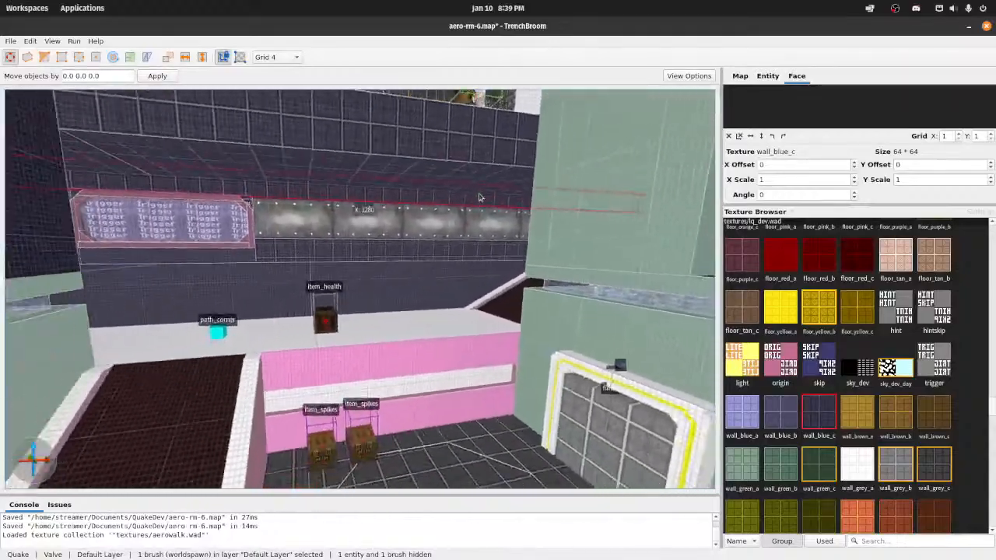
scroll(479, 198, down, 3)
scroll(803, 417, down, 15)
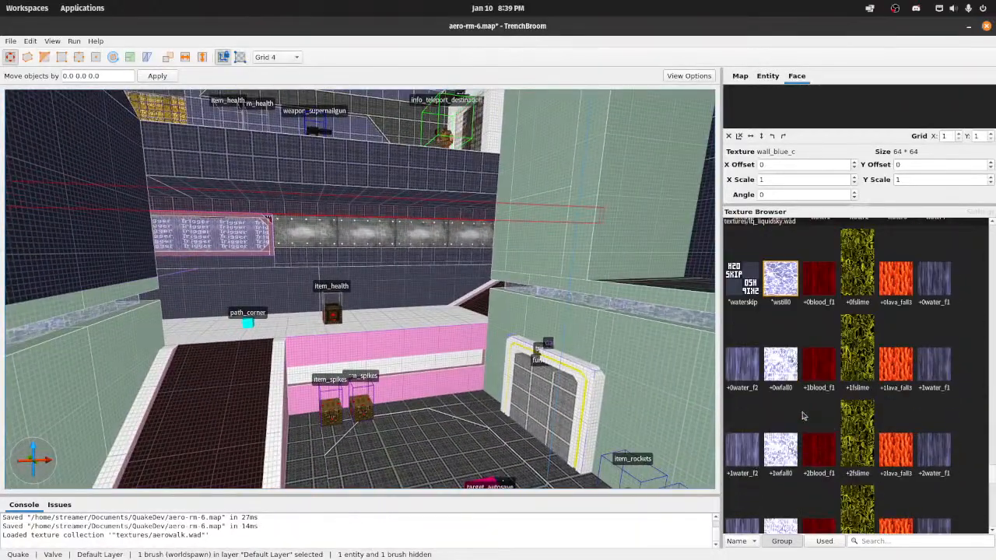
right_drag(502, 327, 490, 313)
scroll(490, 314, up, 5)
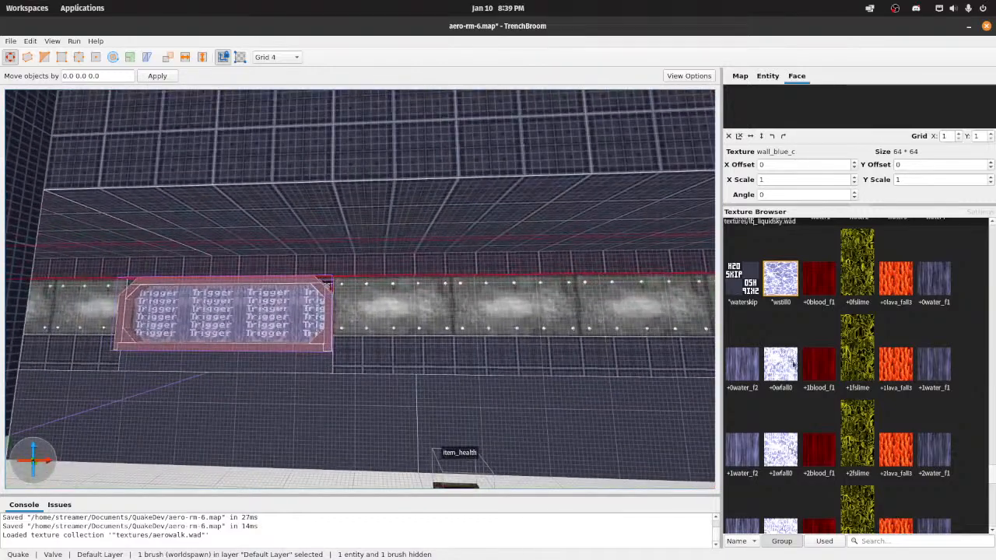
scroll(794, 363, up, 5)
Step: Select the two metal_plate brushes on either side of the trigger panel
click(550, 327)
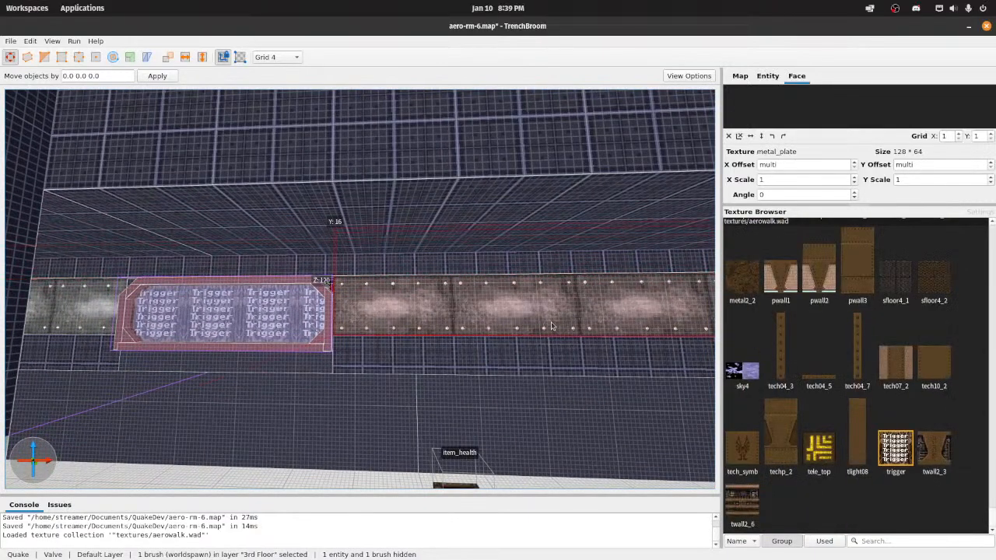
right_drag(645, 342, 393, 289)
scroll(400, 285, up, 5)
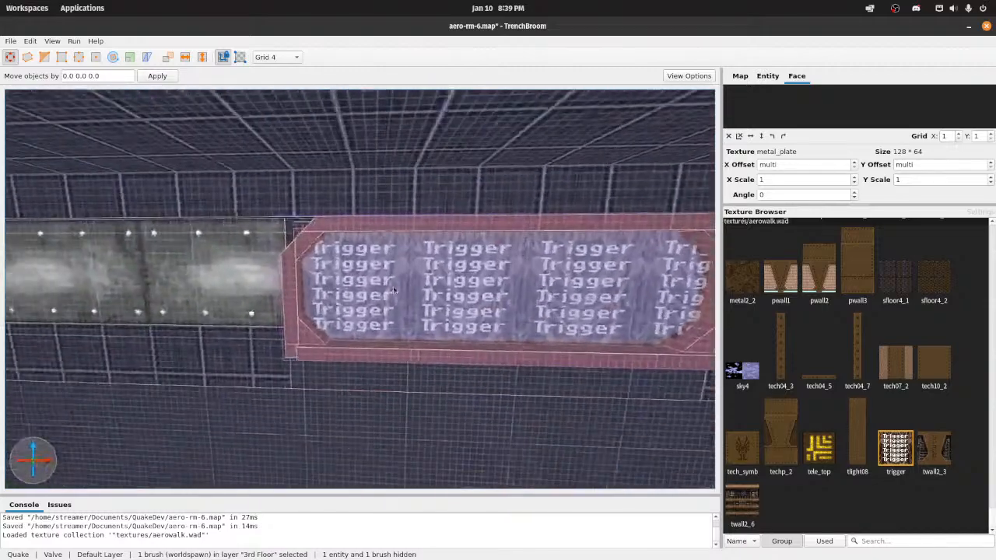
ctrl+click(239, 260)
key(a)
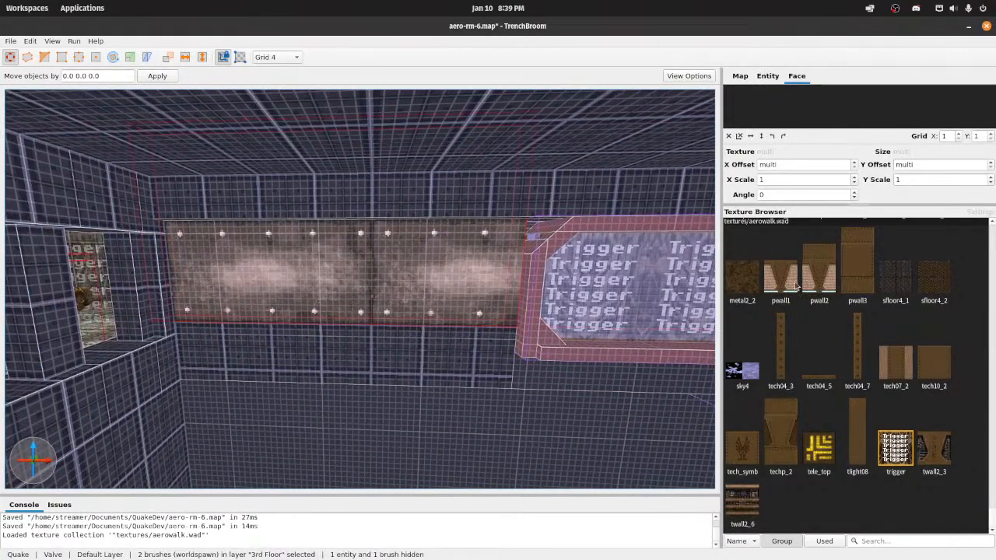
Step: Compare the aerowalk textures with the my_textures set and the selected metal_plate strip
scroll(866, 393, up, 3)
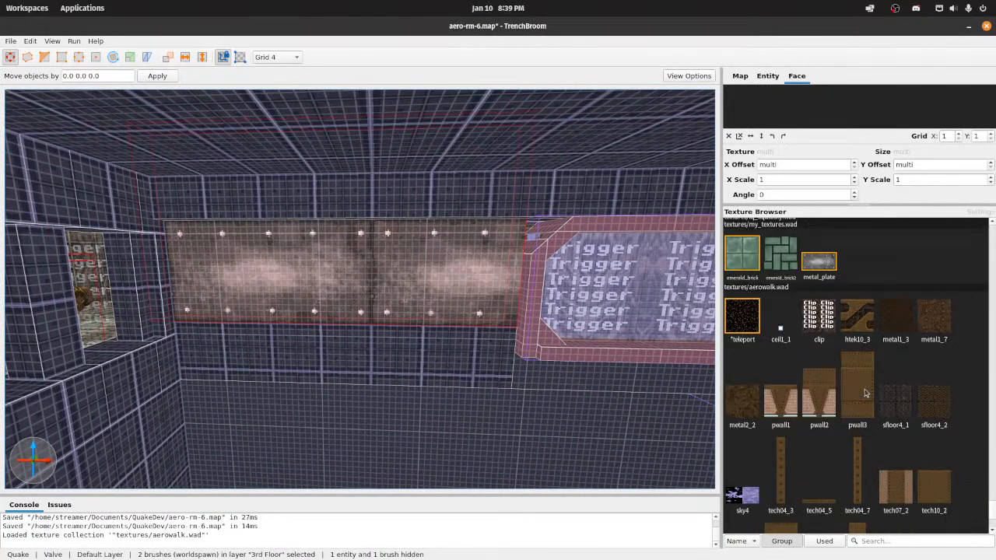
scroll(834, 406, down, 3)
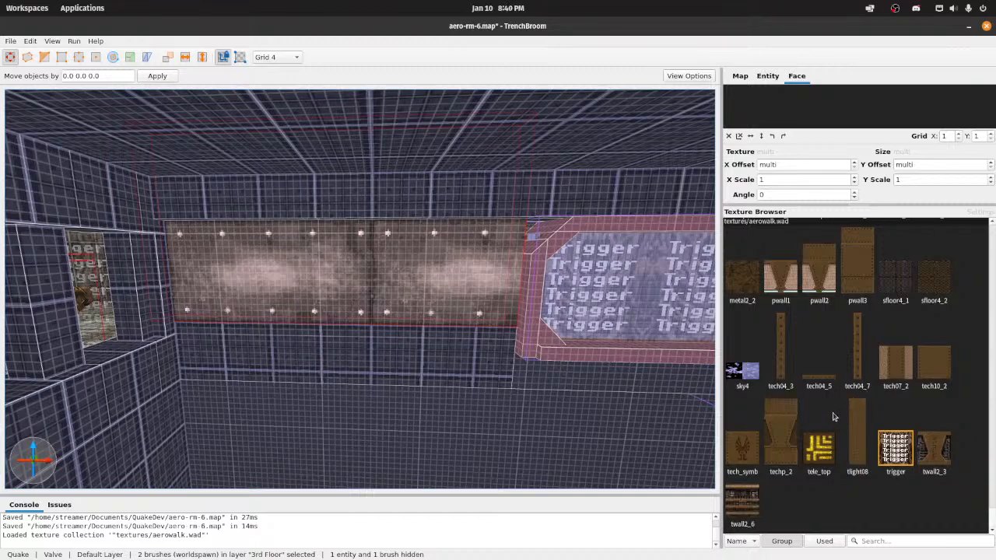
scroll(816, 412, up, 5)
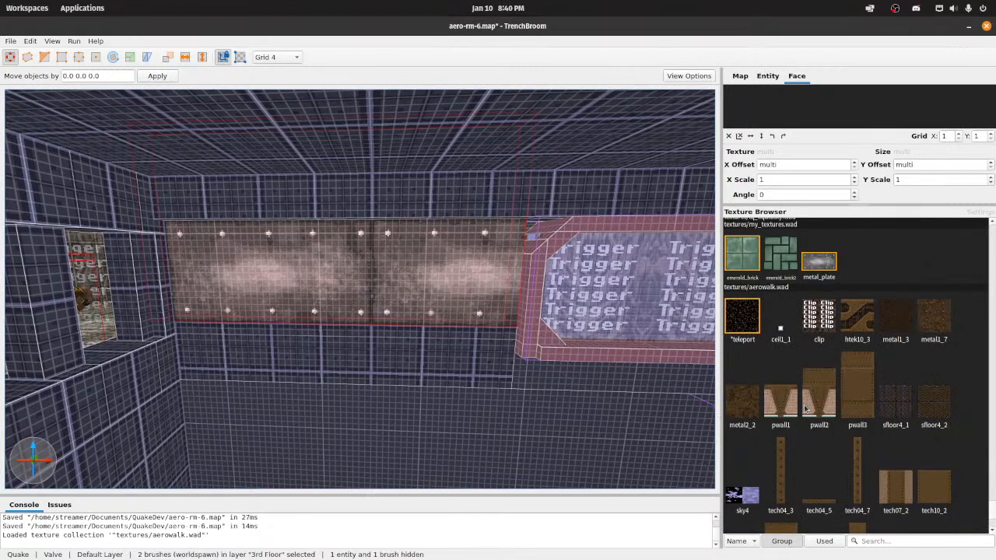
scroll(805, 409, down, 3)
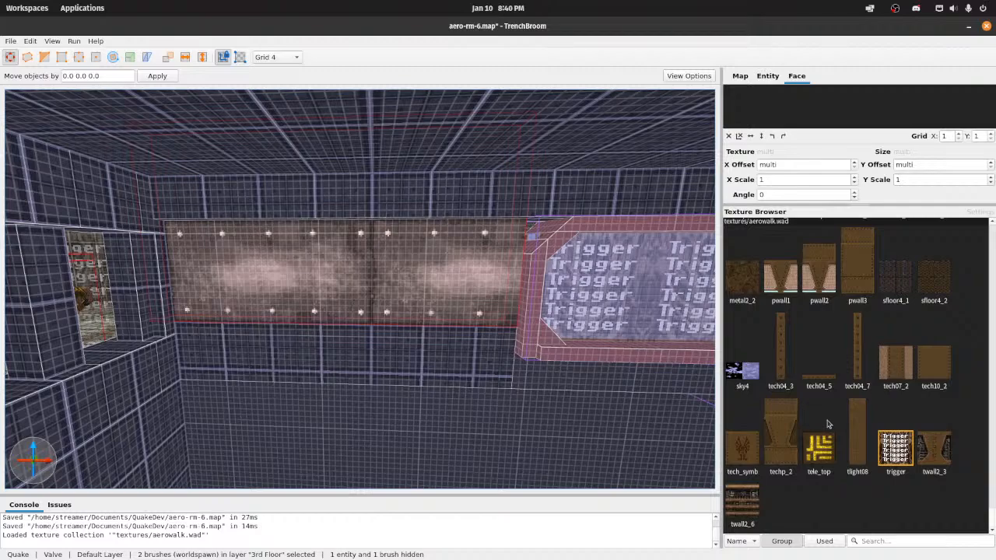
scroll(871, 376, up, 3)
scroll(858, 373, down, 3)
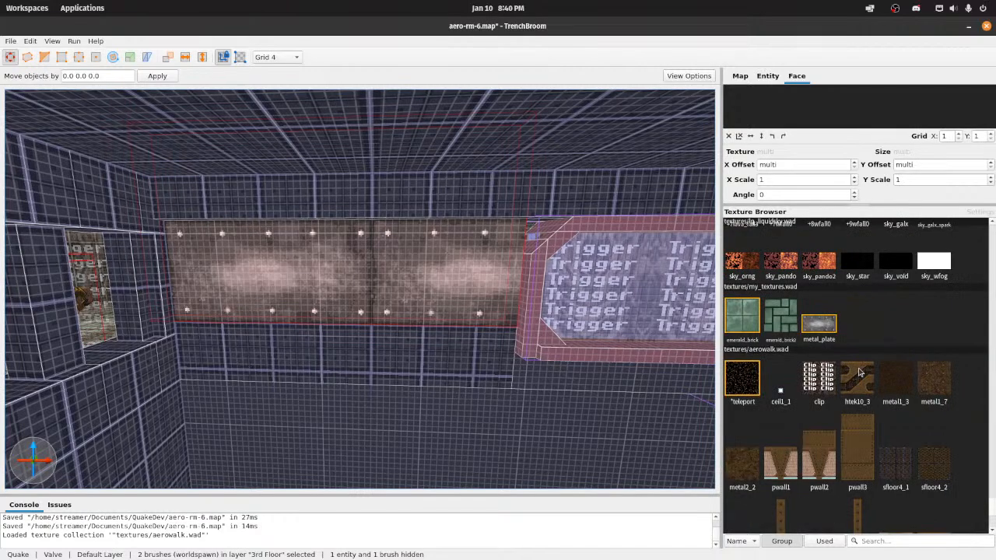
scroll(859, 372, up, 3)
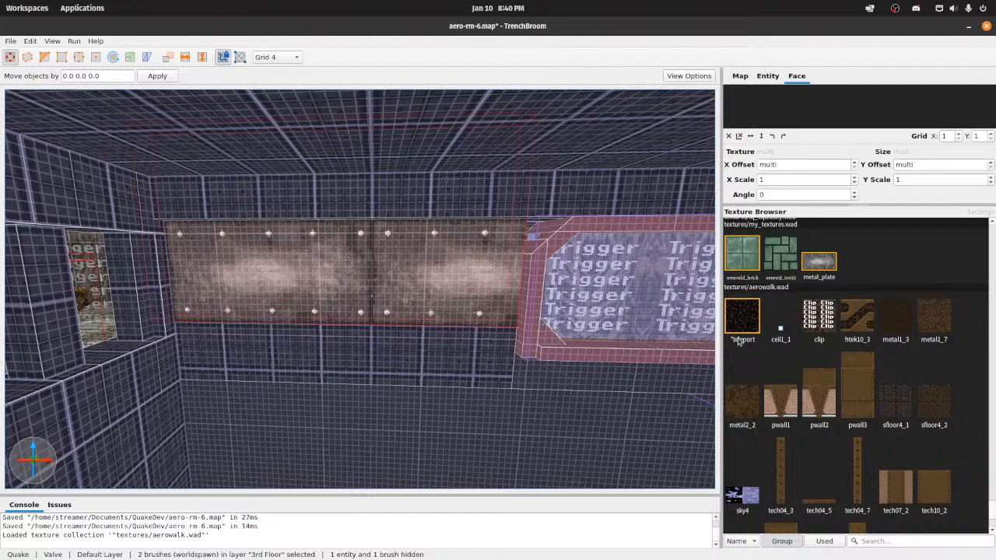
scroll(782, 389, down, 3)
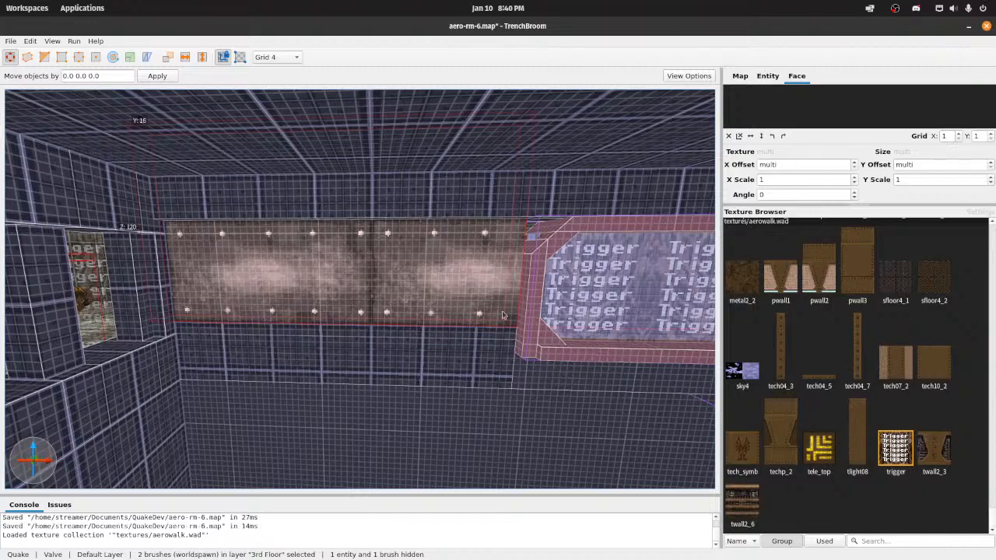
key(d)
right_drag(460, 325, 462, 325)
scroll(834, 352, up, 2)
scroll(834, 352, up, 1)
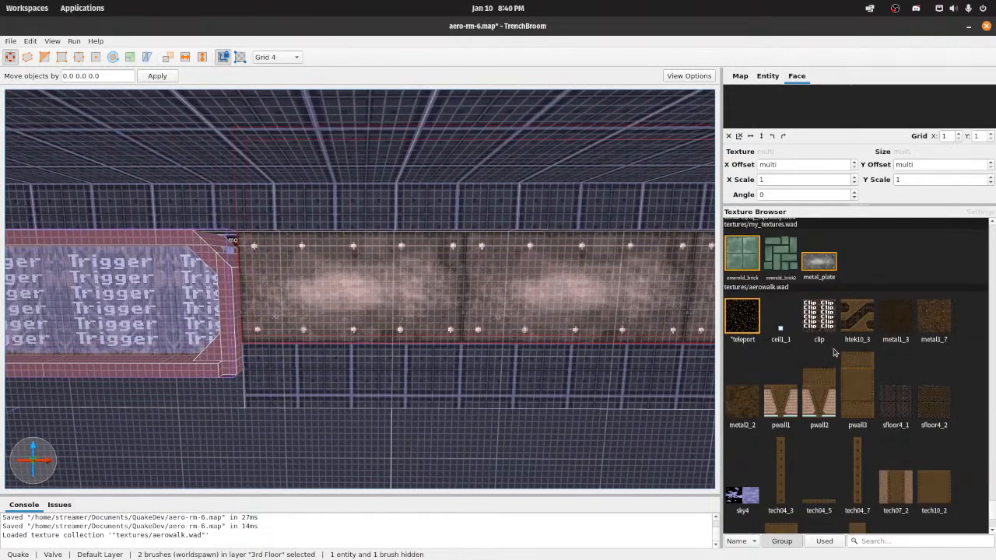
Step: Replace the selection with the single wall_blue_c brush above the enforcers' doorway
mouse_move(544, 318)
right_down()
mouse_move(496, 304)
mouse_move(612, 315)
mouse_move(556, 325)
mouse_move(449, 278)
mouse_move(447, 308)
mouse_move(562, 316)
right_up()
key(w)
key(s)
click(540, 318)
key(s)
click(437, 274)
ctrl+click(465, 308)
key(w)
click(561, 316)
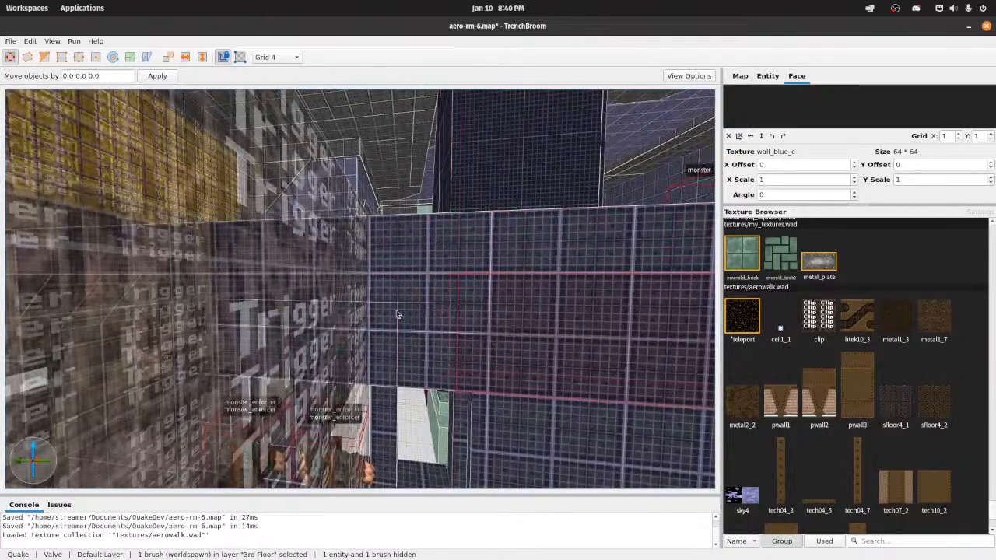
Step: Select three adjoining wall_blue_c faces above the doorway beside the translucent trigger volume
ctrl+click(397, 314)
mouse_move(396, 314)
right_down()
mouse_move(433, 315)
mouse_move(379, 316)
mouse_move(500, 311)
right_up()
ctrl+click(379, 316)
ctrl+click(432, 301)
key(d)
click(500, 312)
shift+click(294, 312)
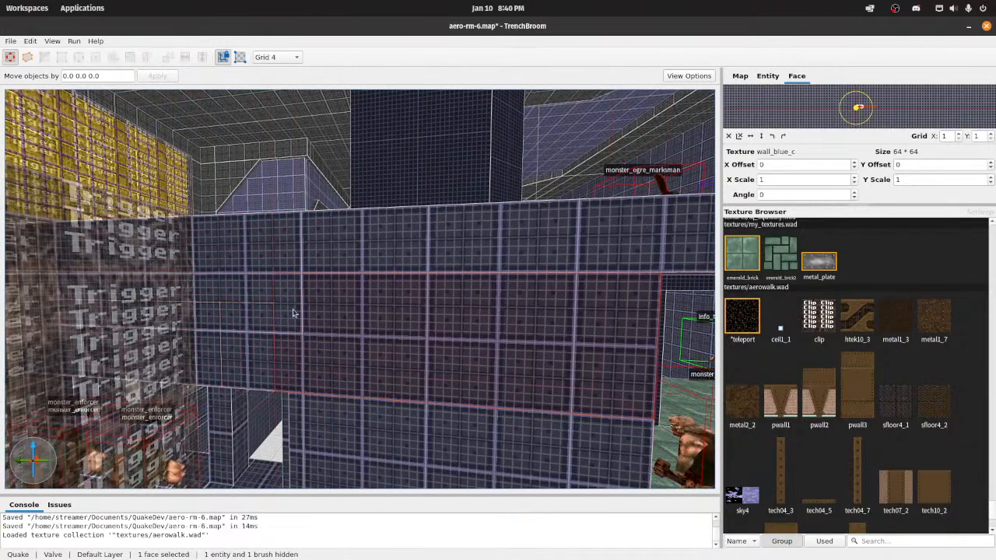
ctrl+shift+click(256, 313)
ctrl+shift+click(261, 299)
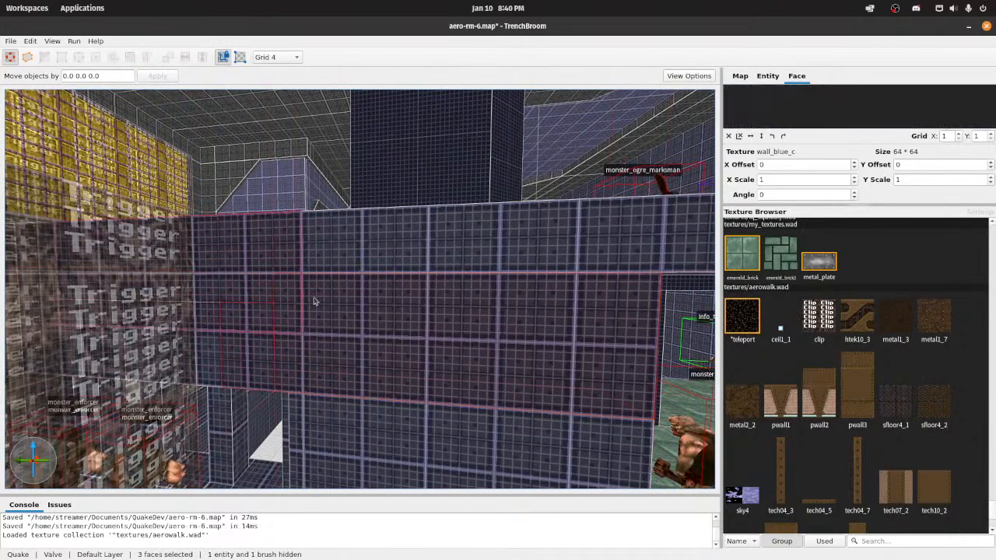
Step: Select three wall_blue_c faces on the opposite side of the wall above the doorway
right_drag(360, 299, 354, 323)
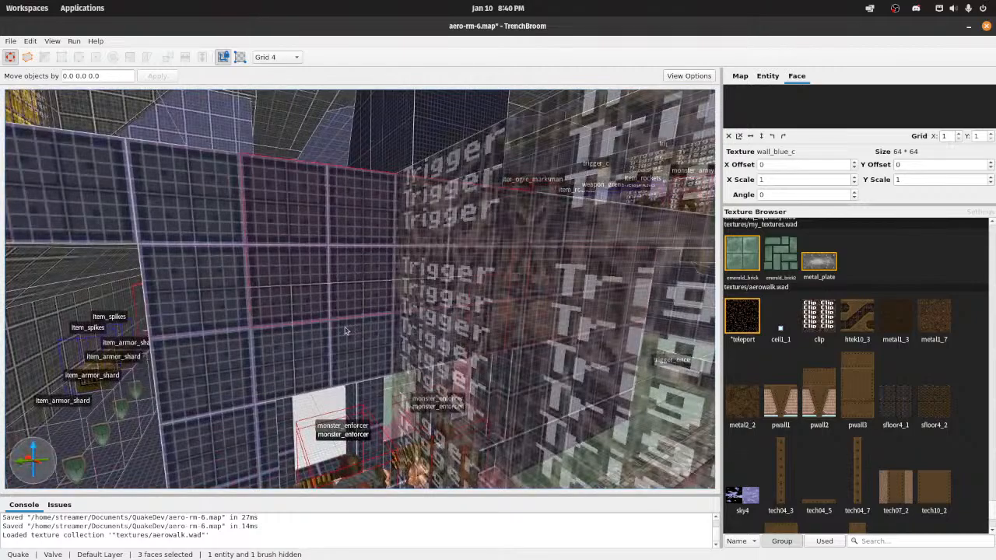
shift+click(346, 331)
ctrl+shift+click(271, 338)
ctrl+shift+click(294, 276)
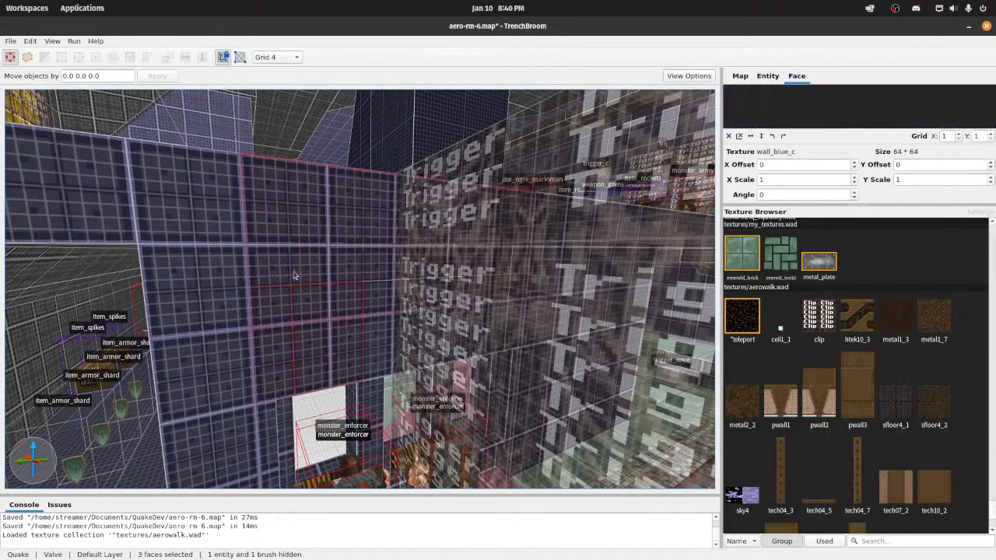
Step: Return to the metal_plate strip and select its face on the short section beside the trigger panel
mouse_move(410, 313)
right_down()
mouse_move(407, 300)
mouse_move(387, 309)
mouse_move(378, 297)
mouse_move(315, 290)
mouse_move(390, 313)
right_up()
key(w)
key(w)
key(w)
key(s)
key(a)
shift+click(339, 312)
key(d)
key(w)
Step: Add the long metal_plate face on the other side of the trigger panel to the face selection
scroll(852, 401, down, 2)
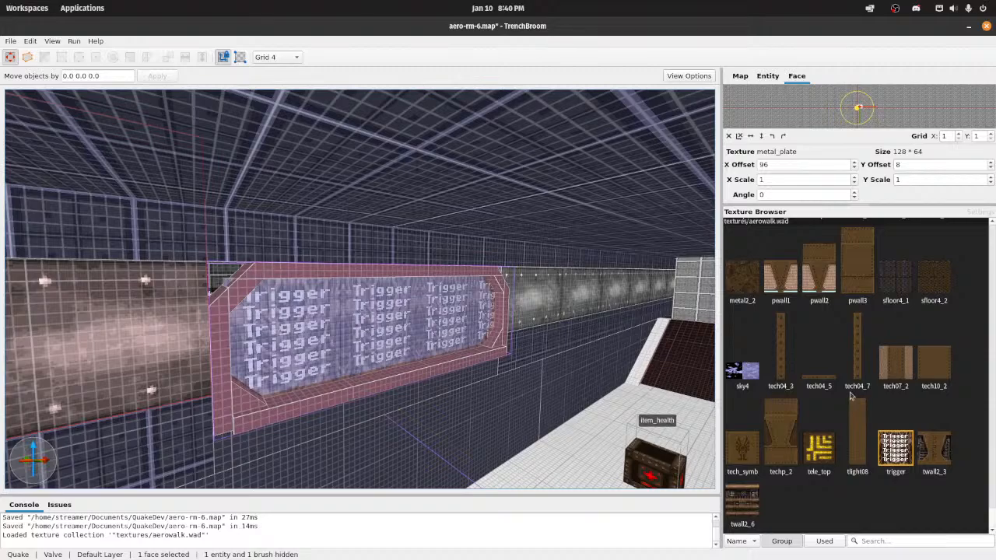
key(w)
mouse_move(562, 365)
right_down()
mouse_move(510, 366)
mouse_move(555, 364)
right_up()
key(d)
key(s)
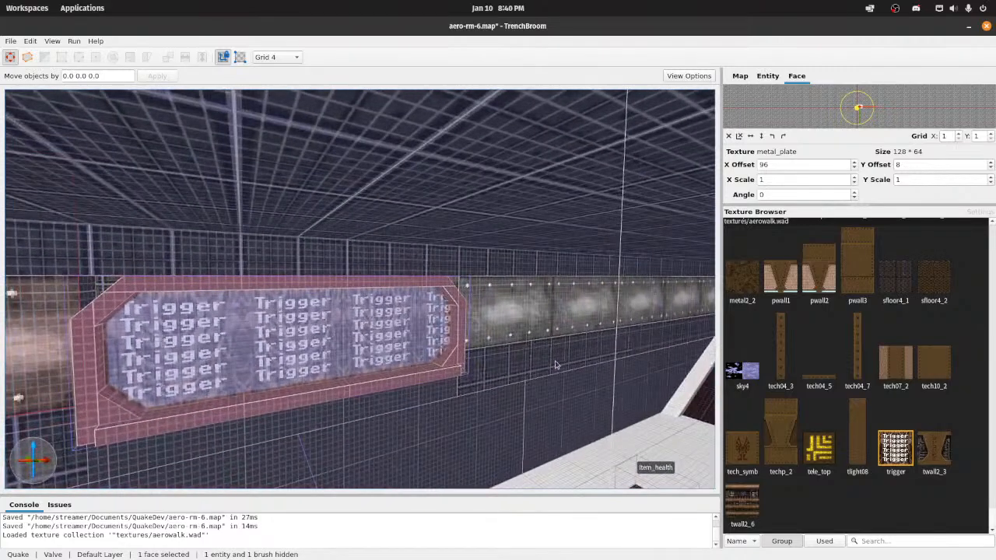
ctrl+shift+click(518, 333)
Step: Look through the aerowalk.wad textures for a trim texture to use beside the metal_plate strip and ledges
scroll(864, 333, up, 4)
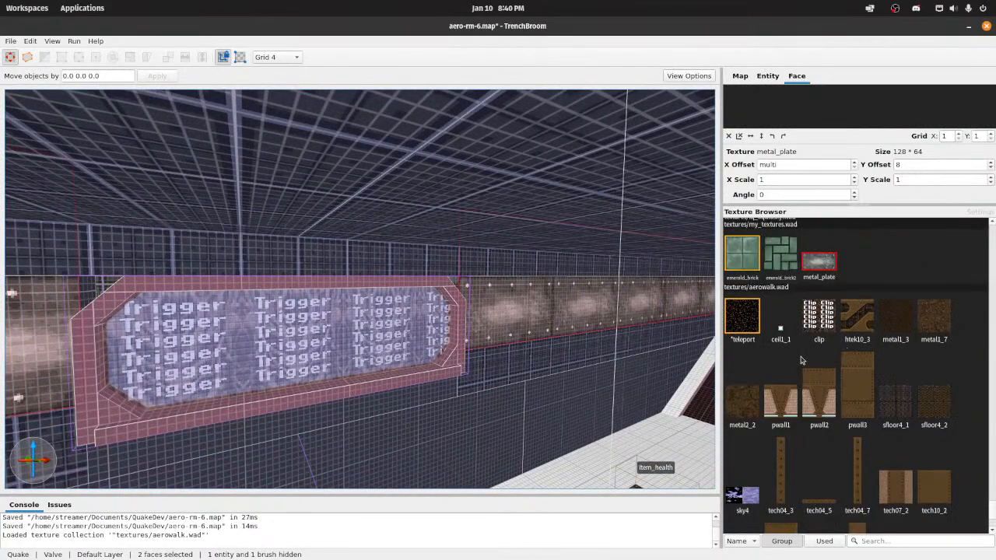
right_drag(563, 345, 507, 343)
scroll(788, 391, down, 3)
scroll(805, 381, up, 3)
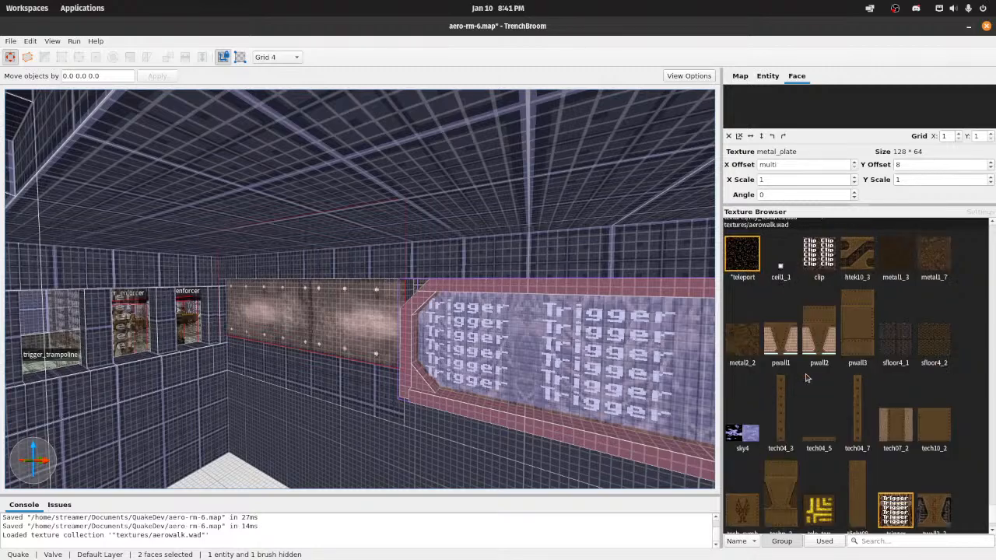
scroll(806, 381, down, 3)
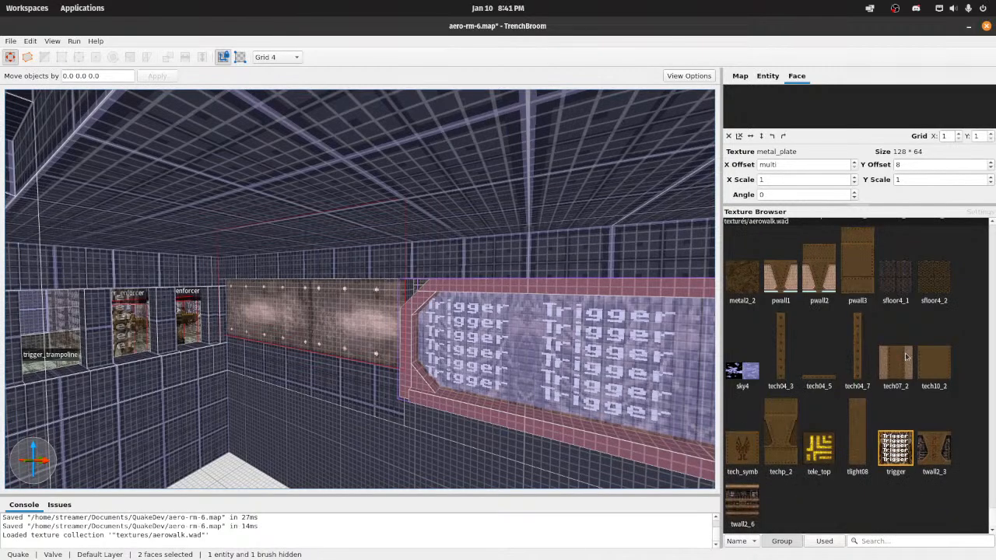
scroll(905, 356, up, 2)
scroll(882, 354, down, 1)
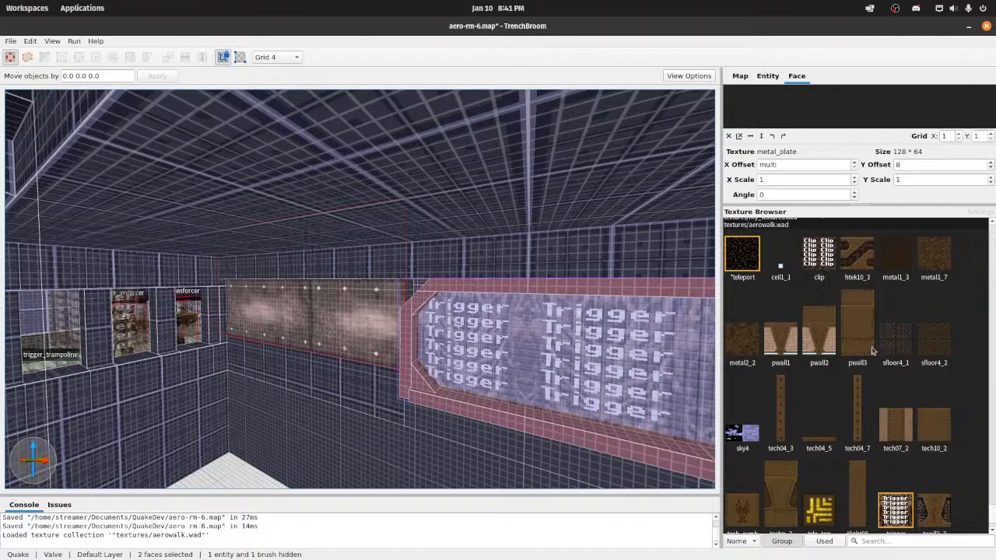
scroll(873, 352, down, 1)
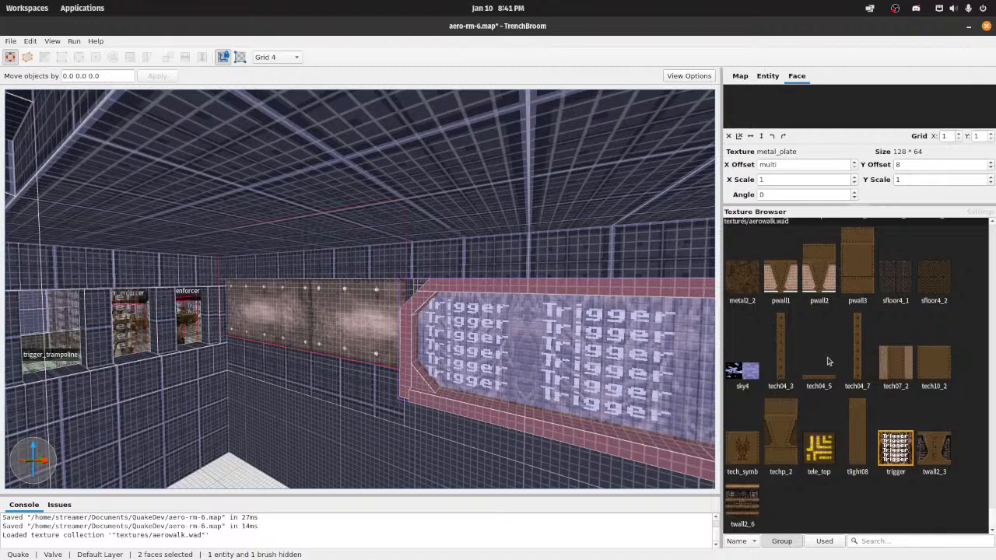
scroll(895, 369, up, 1)
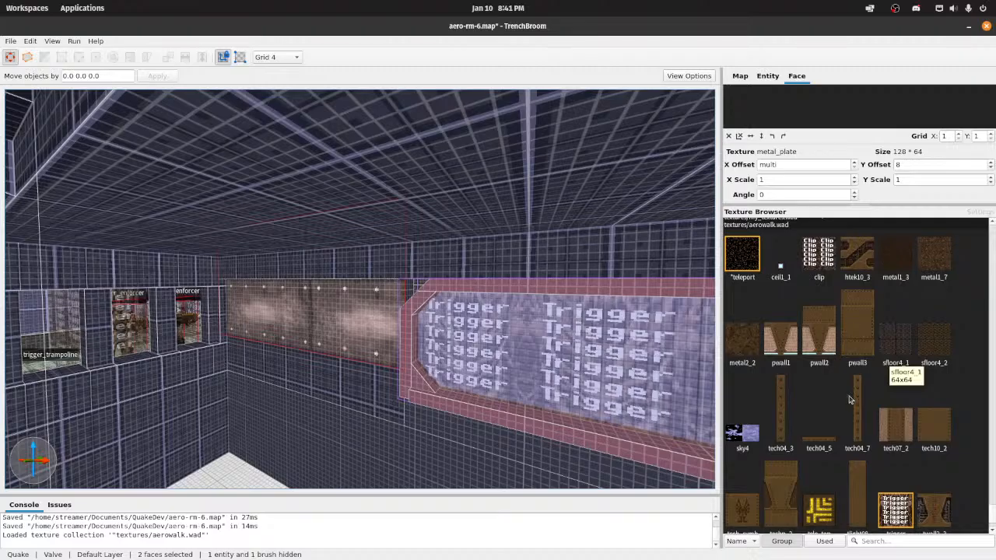
Step: Open the Floor 2 group and select the flat_12_c face along the front edge of its floor
click(430, 273)
mouse_move(431, 273)
right_down()
mouse_move(700, 289)
mouse_move(679, 289)
right_up()
key(w)
click(523, 291)
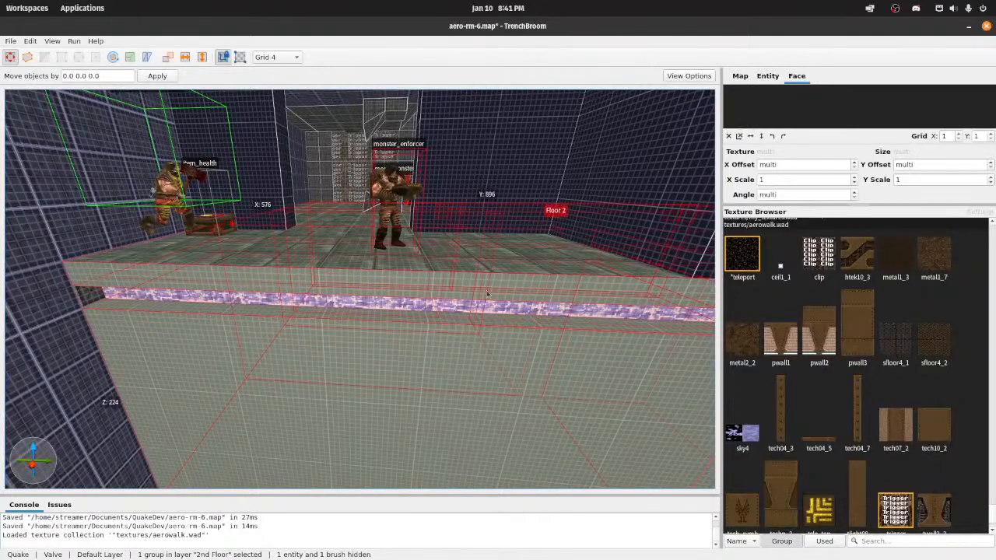
shift+click(487, 294)
click(487, 294)
double_click(487, 294)
shift+click(487, 294)
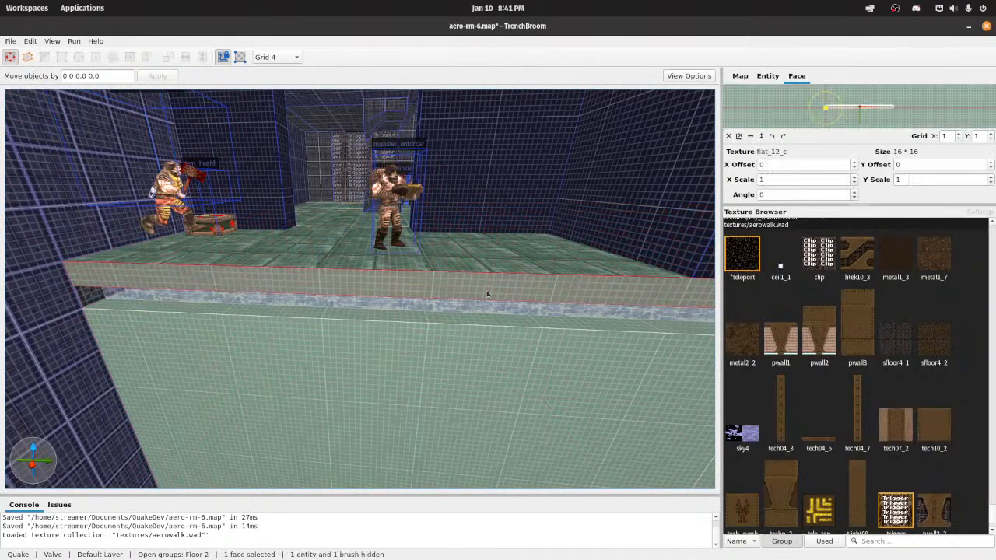
Step: Add the adjoining ledge edge faces around the corner to the selection and apply the tech04_5 texture to all five
key(d)
right_drag(488, 294, 460, 296)
ctrl+shift+click(461, 297)
mouse_move(535, 298)
right_down()
mouse_move(555, 299)
mouse_move(417, 314)
mouse_move(471, 316)
mouse_move(413, 324)
mouse_move(389, 341)
mouse_move(456, 327)
mouse_move(362, 333)
right_up()
key(d)
click(453, 305)
shift+click(403, 313)
key(a)
shift+click(425, 328)
key(a)
ctrl+shift+click(448, 328)
key(d)
ctrl+shift+click(389, 318)
key(w)
key(d)
ctrl+shift+click(366, 327)
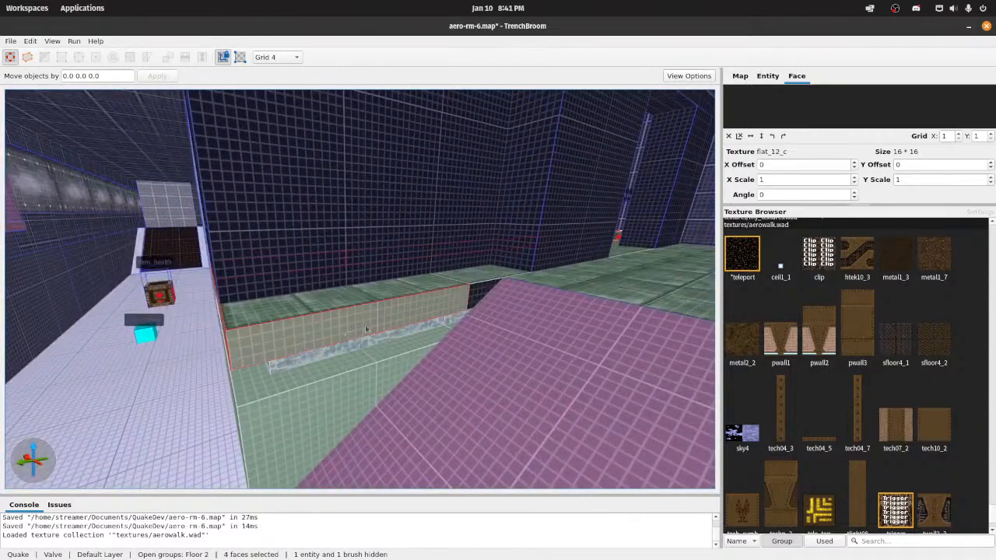
ctrl+shift+click(471, 300)
click(815, 438)
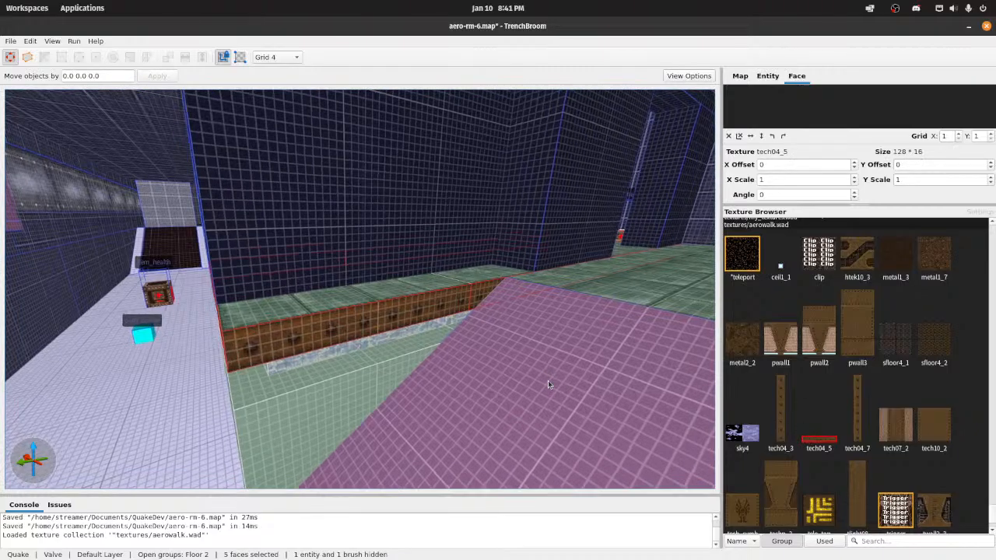
Step: Select the front floor brush above the trim and clip it into two, splitting off a 16-unit strip along the ledge edge
right_drag(548, 383, 691, 383)
key(s)
key(s)
key(w)
right_drag(457, 346, 453, 359)
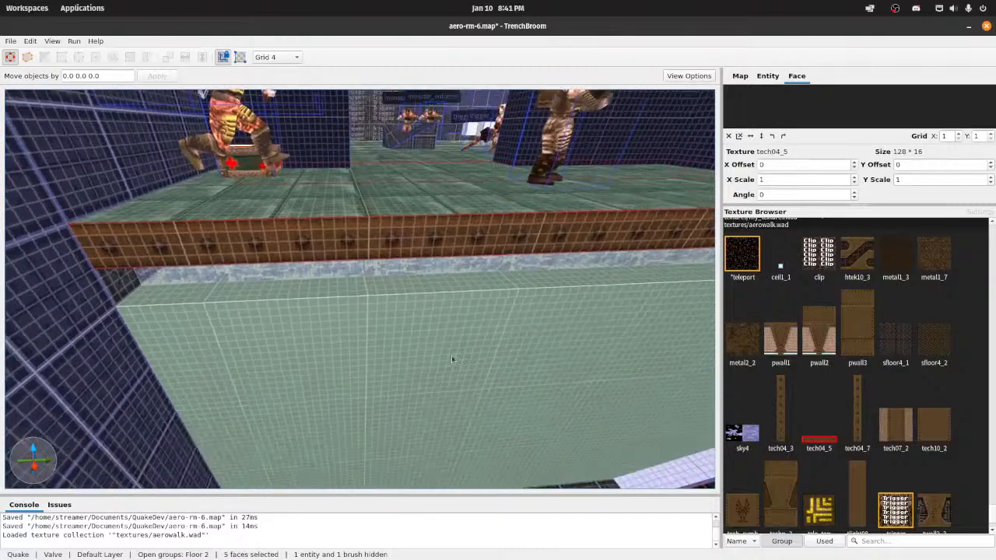
key(s)
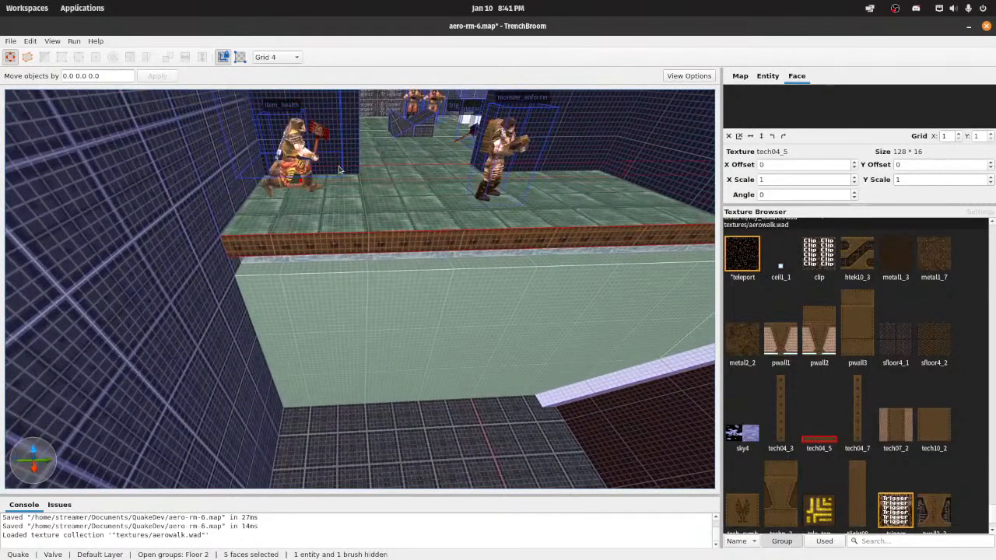
right_drag(318, 191, 286, 194)
key(s)
key(w)
key(Escape)
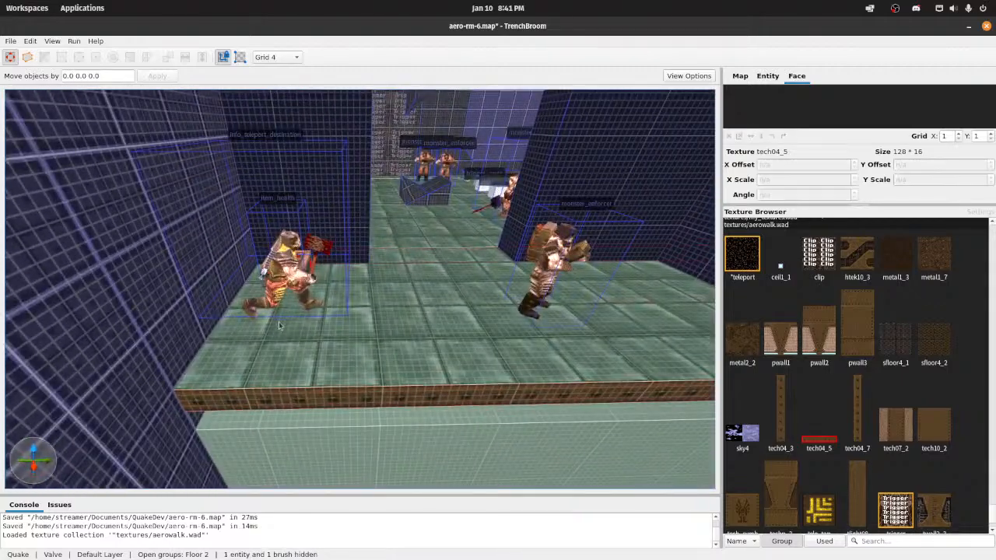
click(278, 325)
click(242, 380)
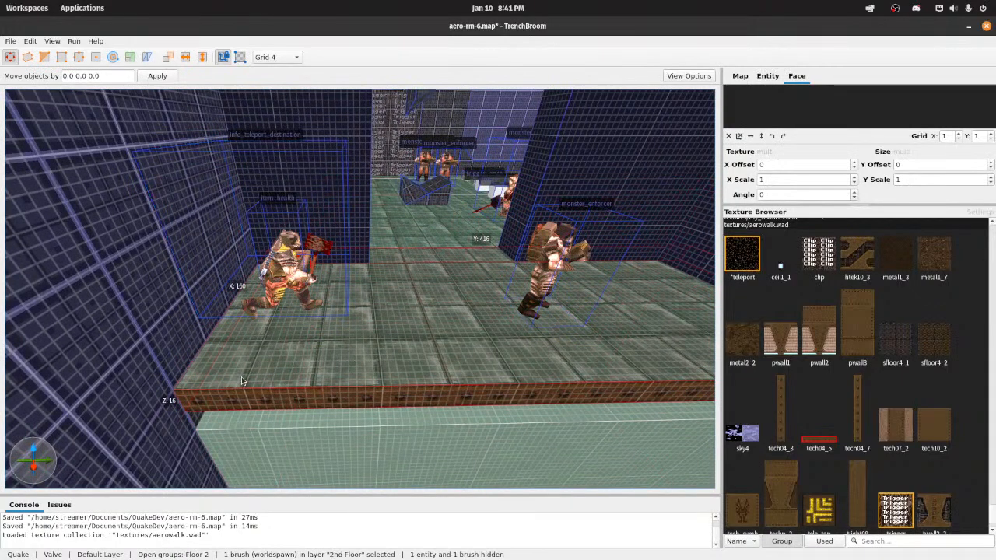
key(b)
key(c)
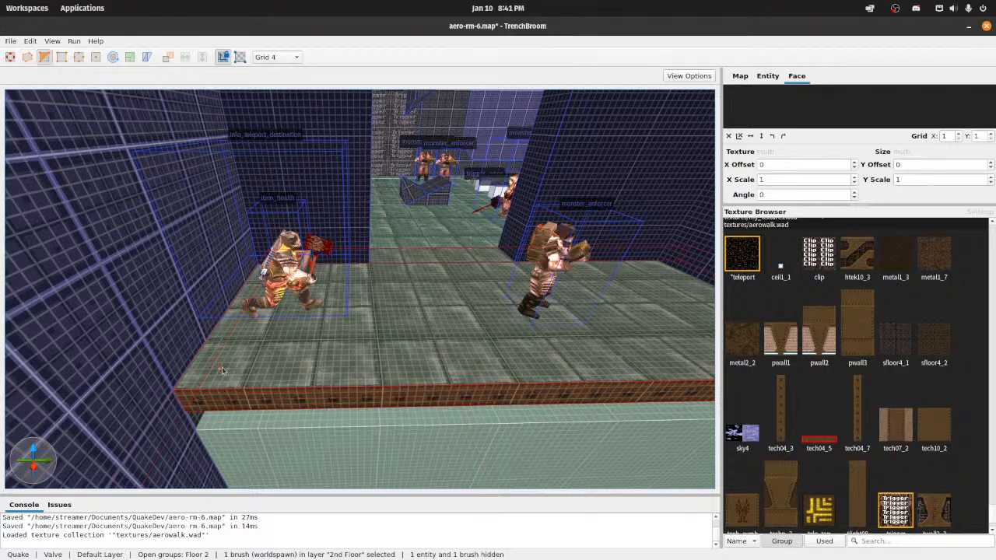
key(Return)
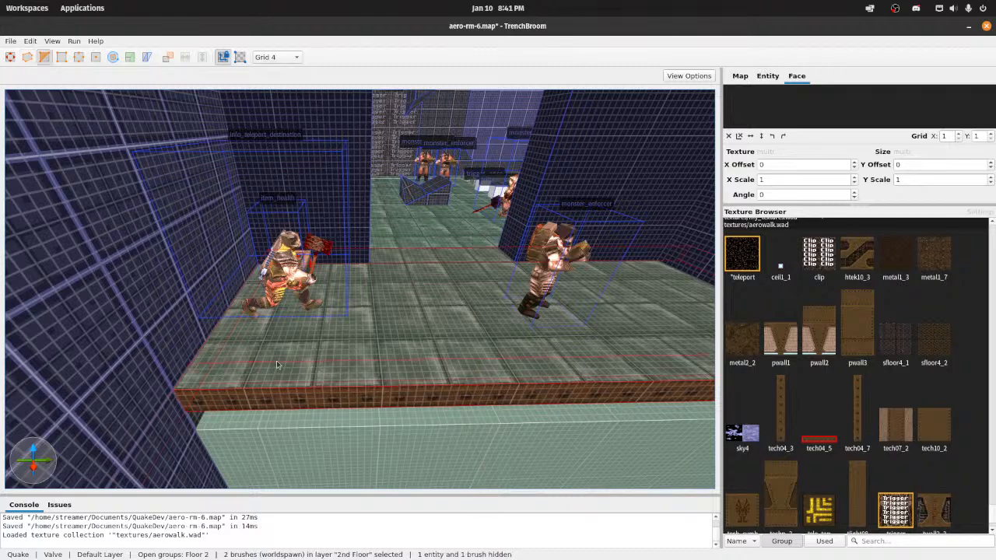
Step: Select the top face of the new front strip and apply the tech04_5 texture to it
click(10, 57)
click(247, 379)
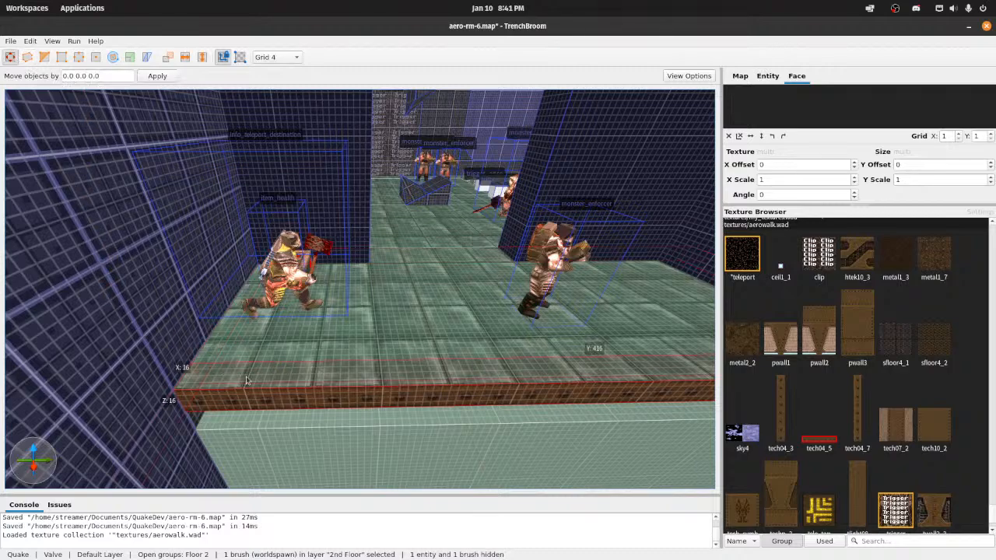
shift+click(246, 381)
click(824, 441)
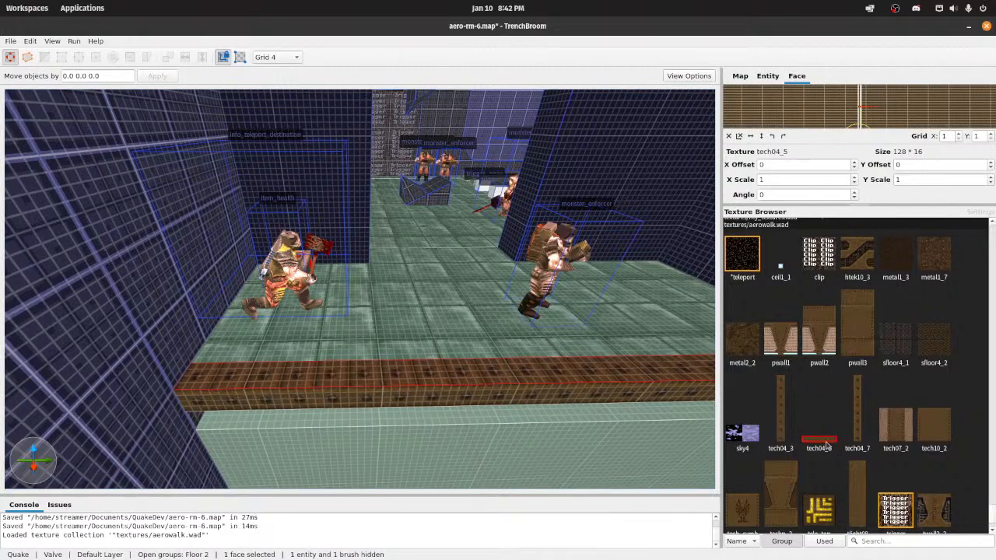
Step: Set the texture angle of the strip's top face to -90 and save the map
right_drag(521, 382, 533, 386)
key(d)
key(d)
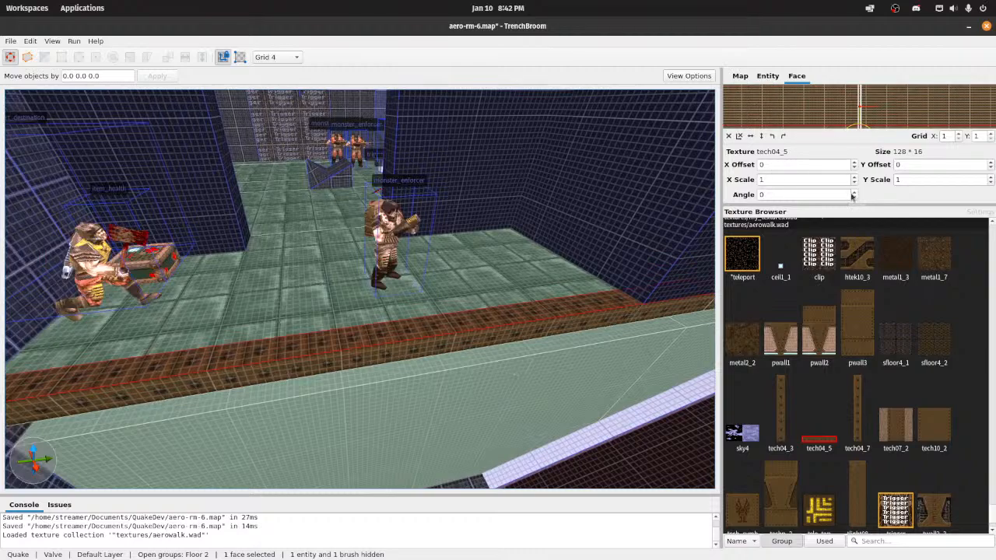
scroll(852, 196, up, 7)
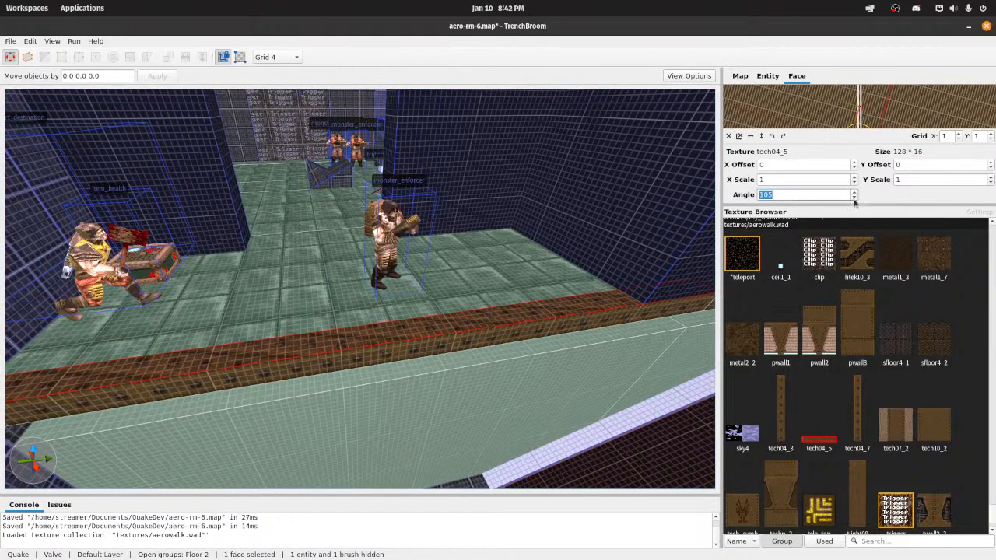
scroll(855, 202, down, 10)
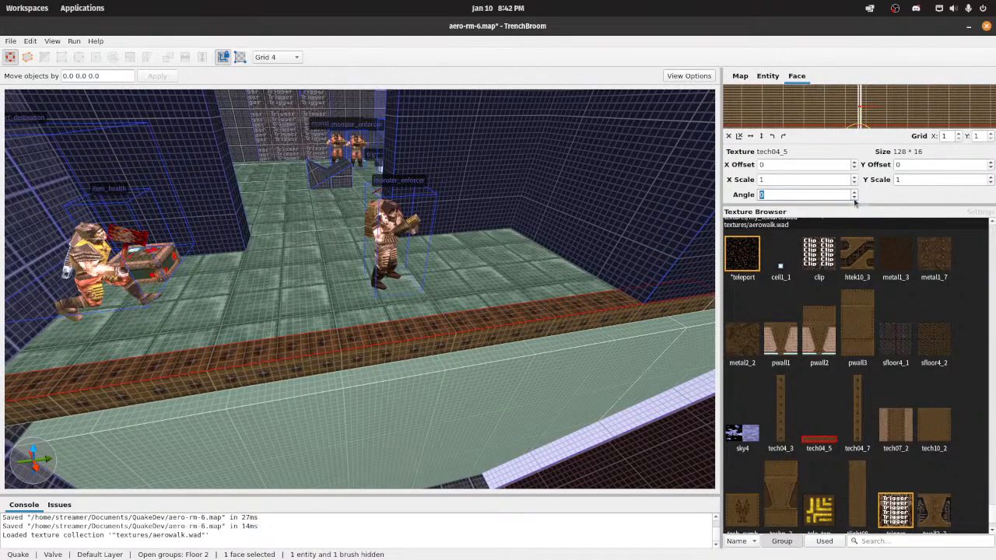
scroll(854, 202, down, 3)
scroll(503, 231, up, 3)
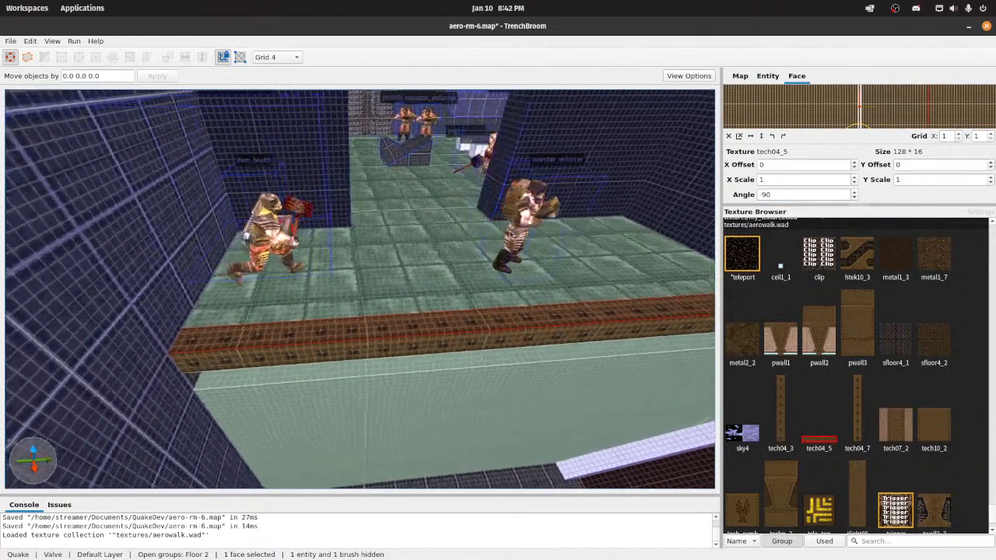
key(ctrl+s)
Step: Select the two flat_14_o underside faces of the ledge and apply the tech04_5 texture to them
key(d)
mouse_move(504, 232)
right_down()
mouse_move(493, 205)
mouse_move(392, 213)
mouse_move(359, 233)
mouse_move(552, 206)
mouse_move(573, 230)
mouse_move(539, 225)
mouse_move(534, 240)
mouse_move(526, 174)
mouse_move(515, 223)
mouse_move(519, 181)
right_up()
click(391, 239)
key(a)
key(s)
key(w)
key(s)
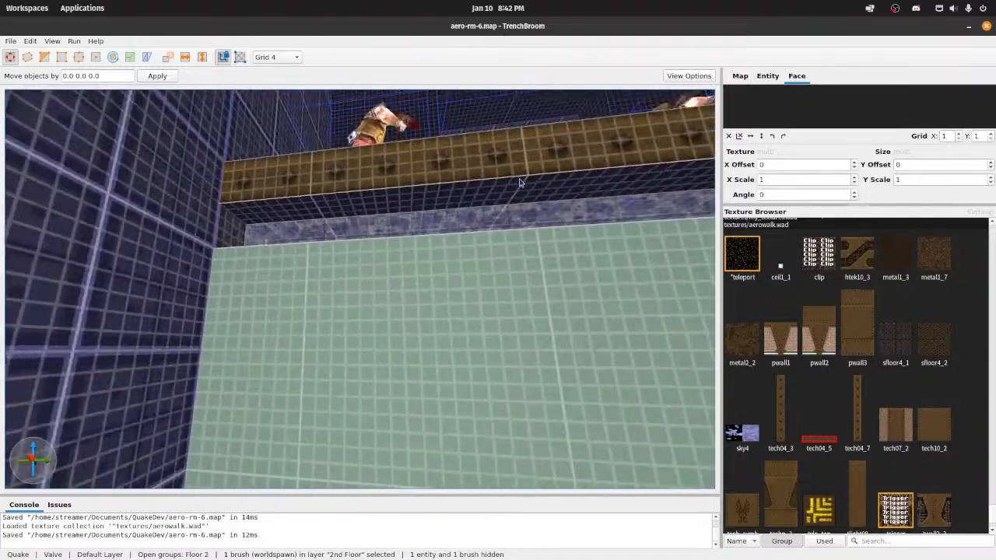
shift+click(387, 195)
mouse_move(389, 195)
right_down()
mouse_move(438, 178)
mouse_move(516, 182)
mouse_move(459, 215)
right_up()
ctrl+shift+click(364, 223)
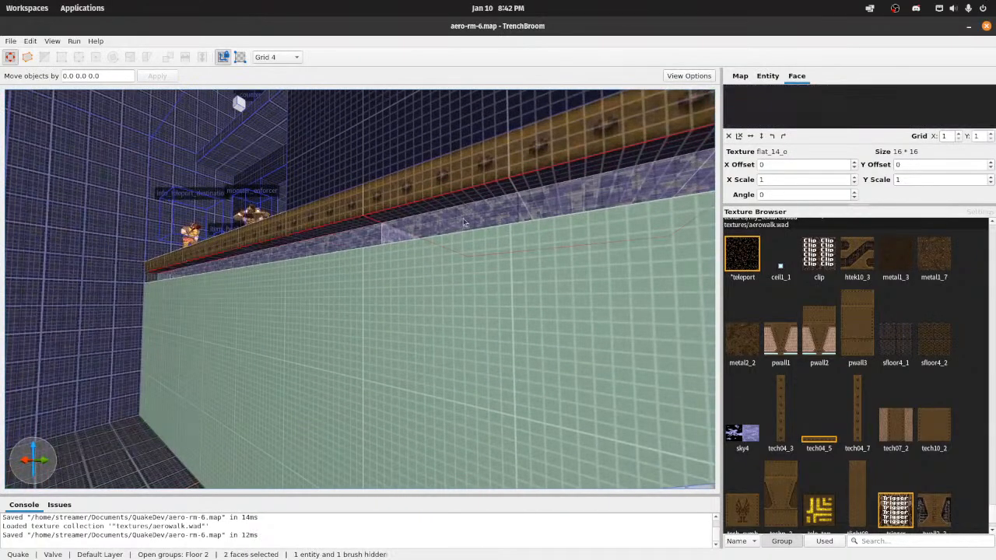
right_drag(364, 223, 454, 210)
key(s)
key(a)
key(w)
key(d)
key(w)
key(a)
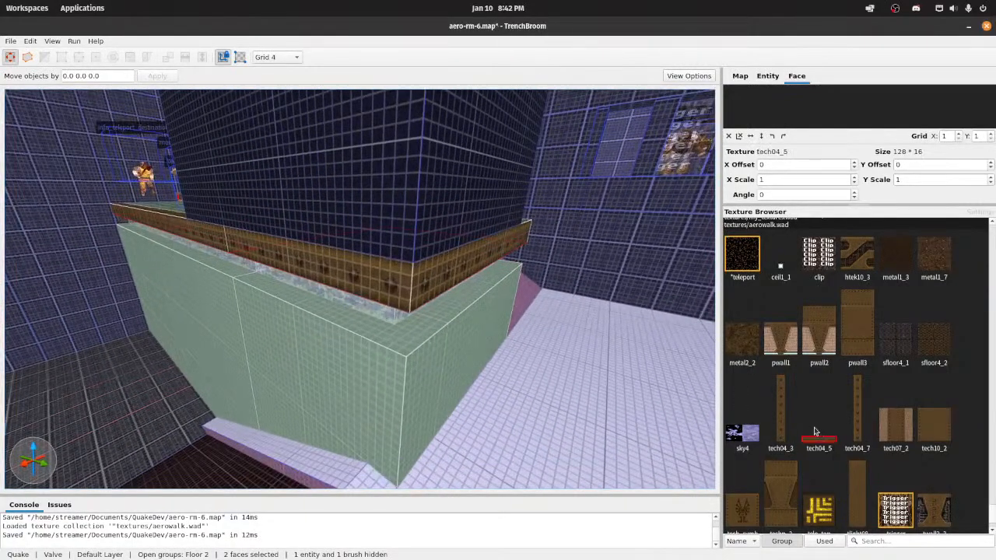
Step: Set the texture angle of the two ledge underside faces to 90
key(w)
right_drag(526, 321, 498, 309)
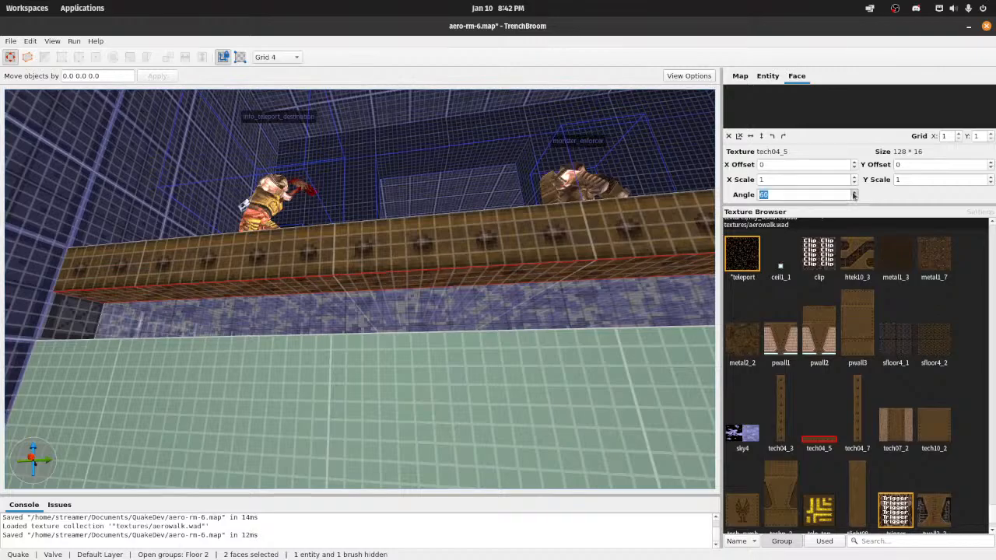
key(w)
mouse_move(566, 247)
right_down()
mouse_move(538, 238)
mouse_move(493, 256)
mouse_move(427, 230)
right_up()
key(s)
key(w)
key(s)
key(d)
Step: Clip the 160 by 128 corner ledge brush to split off a 16-unit strip along its 160-unit outer edge
shift+click(429, 243)
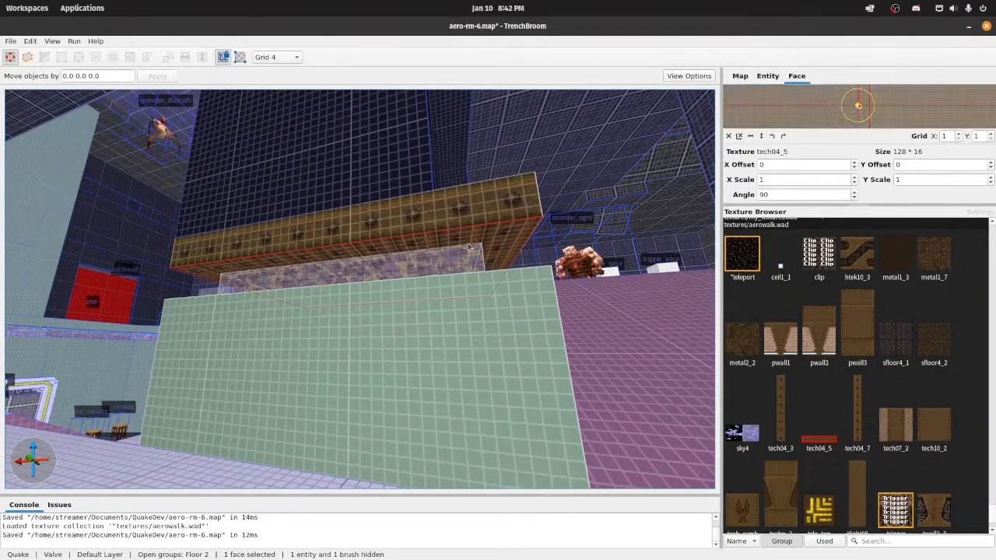
click(492, 246)
key(c)
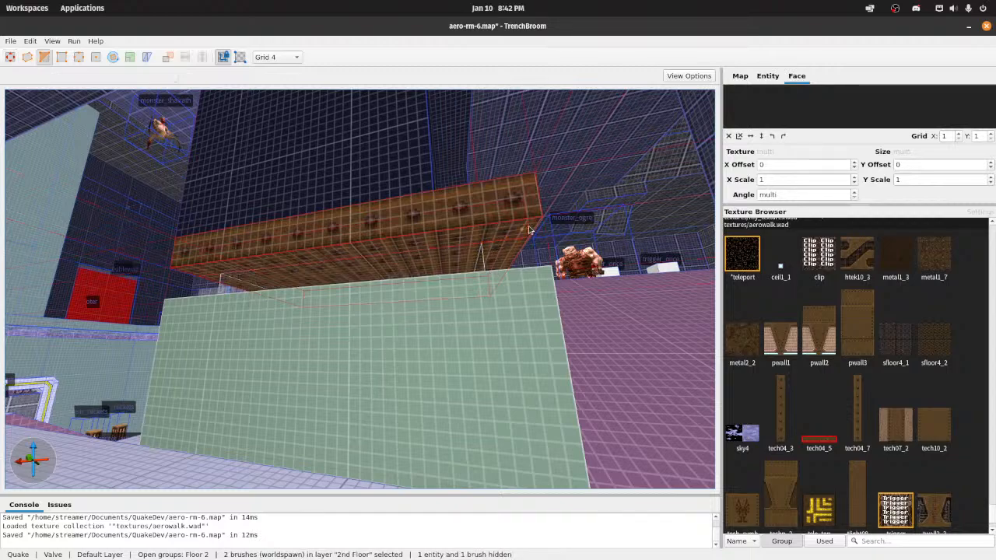
click(12, 59)
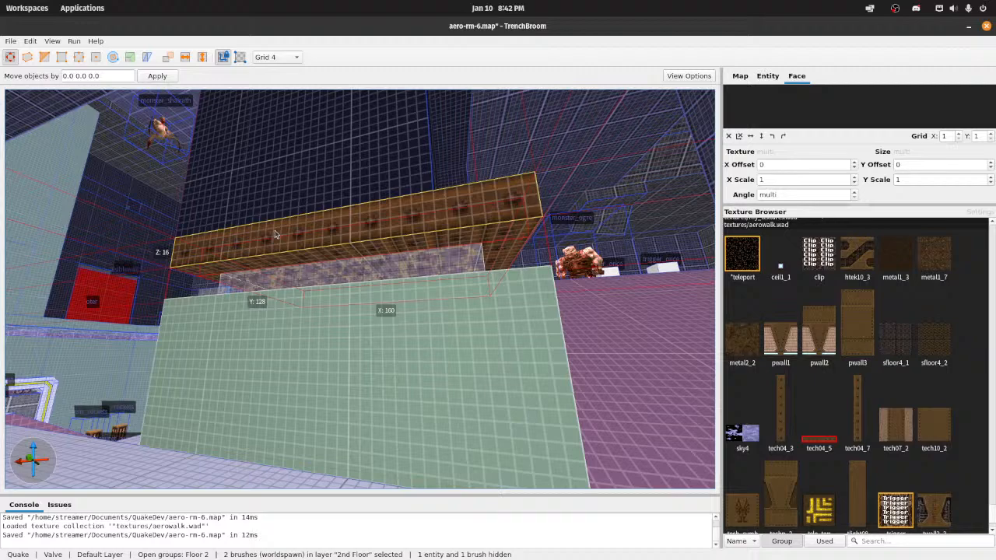
Step: Select the underside face of the new corner ledge strip and set its texture angle to 0
shift+click(311, 253)
key(a)
right_drag(311, 253, 526, 270)
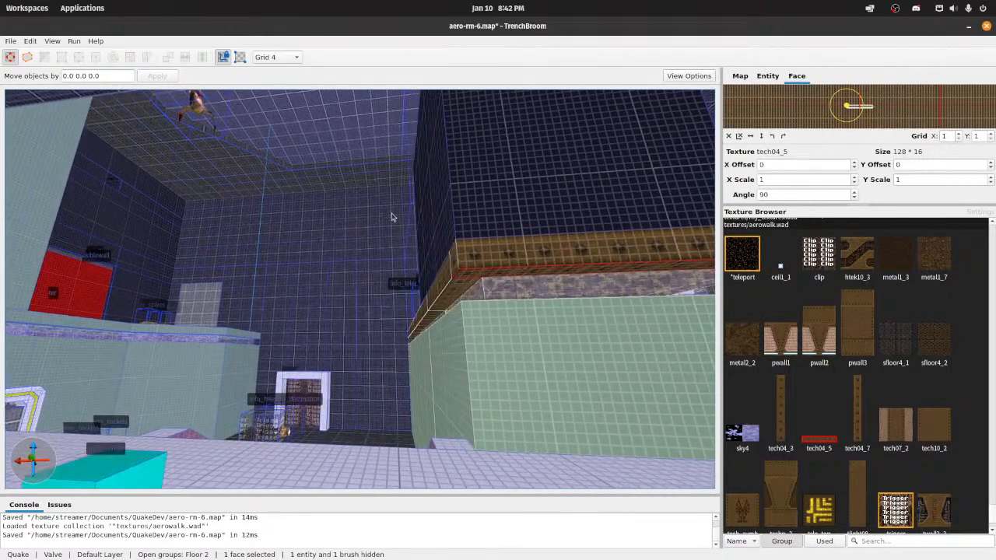
click(854, 198)
click(854, 198)
click(854, 198)
click(854, 197)
click(854, 197)
click(854, 197)
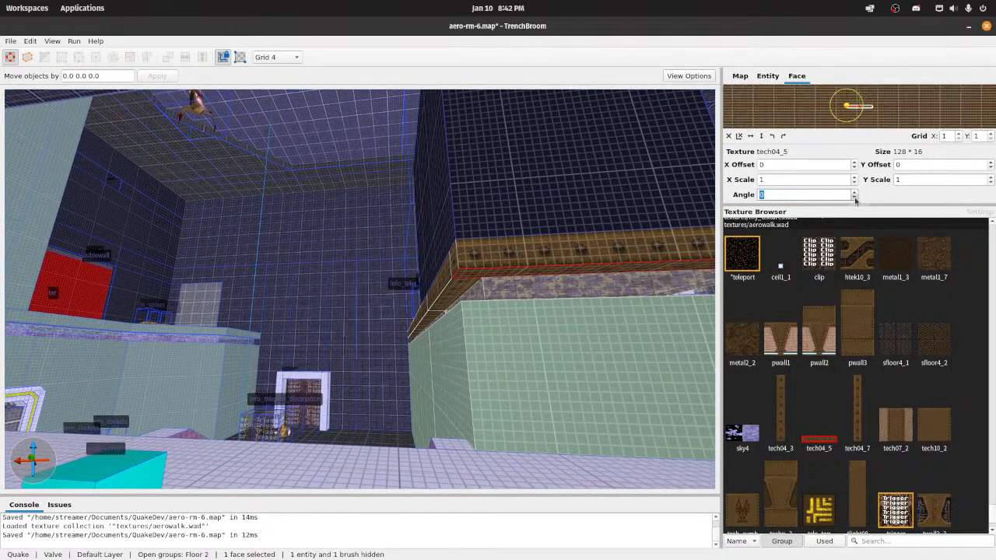
Step: Select the top face of the 16-unit corner ledge strip and apply the tech04_5 texture to it
key(w)
mouse_move(536, 209)
right_down()
mouse_move(567, 211)
mouse_move(547, 239)
mouse_move(490, 237)
mouse_move(489, 215)
mouse_move(496, 271)
mouse_move(482, 267)
right_up()
key(d)
key(w)
key(s)
key(w)
key(s)
click(412, 271)
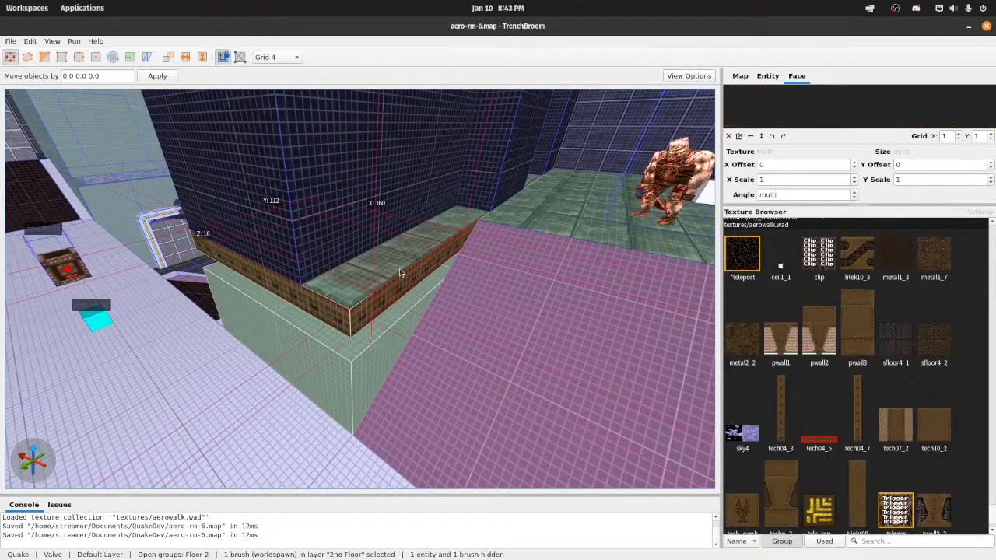
shift+click(343, 282)
click(339, 294)
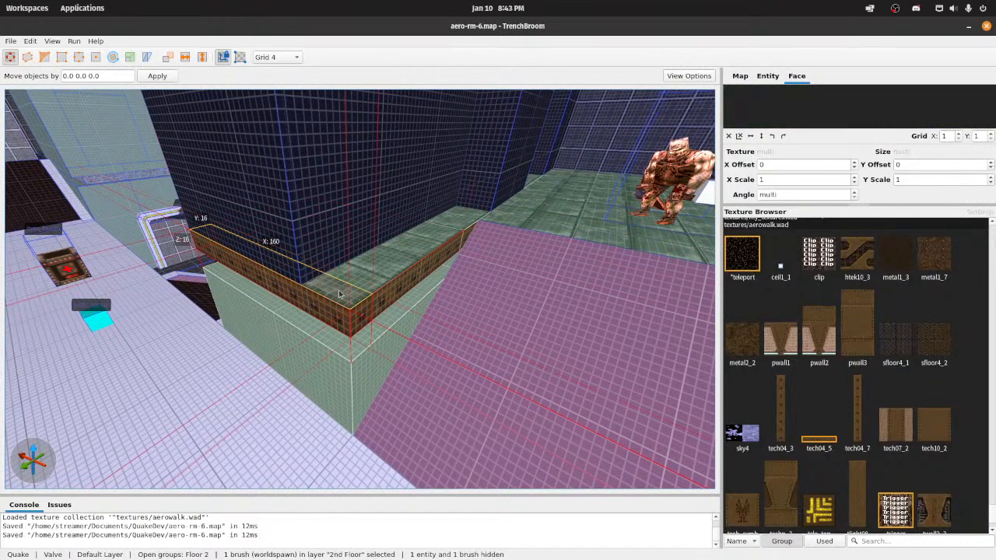
shift+click(339, 294)
key(s)
right_drag(467, 302, 674, 379)
key(w)
click(813, 445)
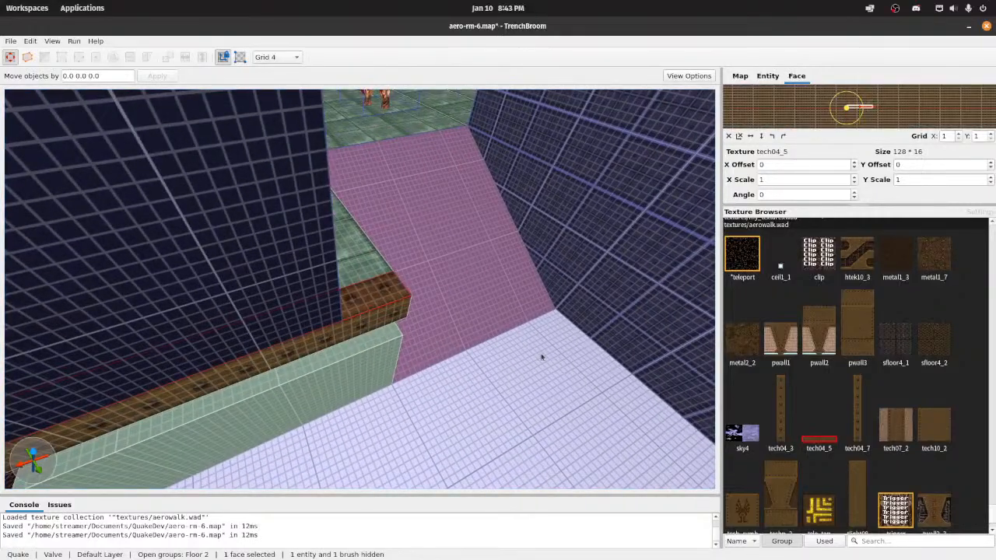
Step: Select the remaining 160 by 112 ledge brush and clip a strip off along its outer edge beside the purple ramp
key(d)
right_drag(543, 356, 405, 343)
click(405, 343)
key(c)
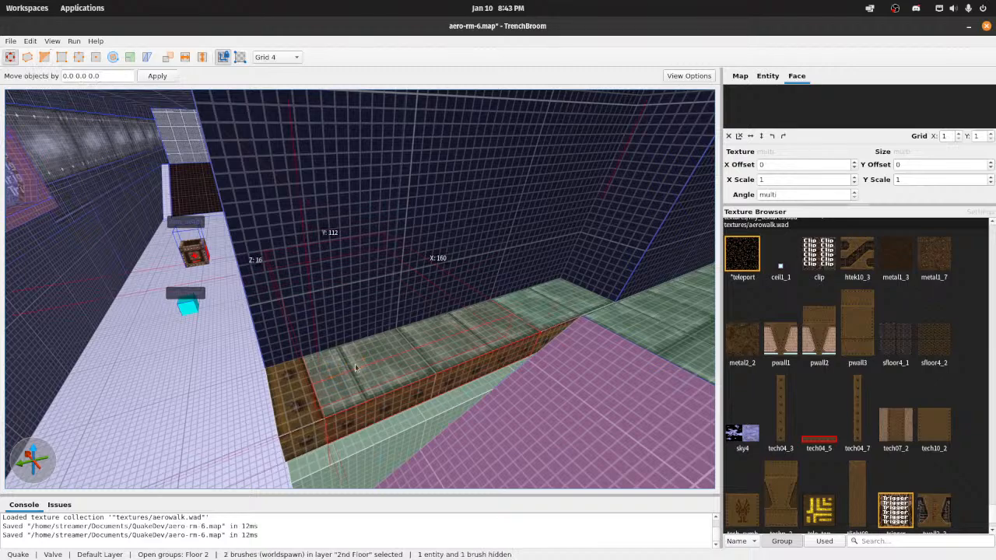
Step: Select the top face of the outer ledge strip, apply the tech04_5 texture, align its texture angle, and save the map
shift+click(461, 415)
click(814, 444)
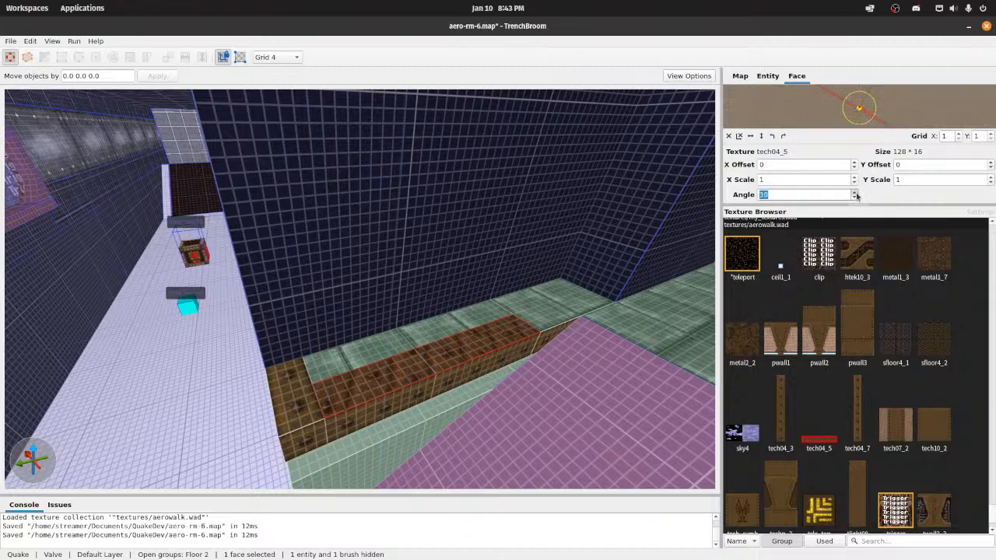
mouse_move(435, 294)
right_down()
mouse_move(468, 303)
mouse_move(399, 297)
mouse_move(445, 288)
mouse_move(333, 282)
right_up()
key(ctrl+s)
click(332, 282)
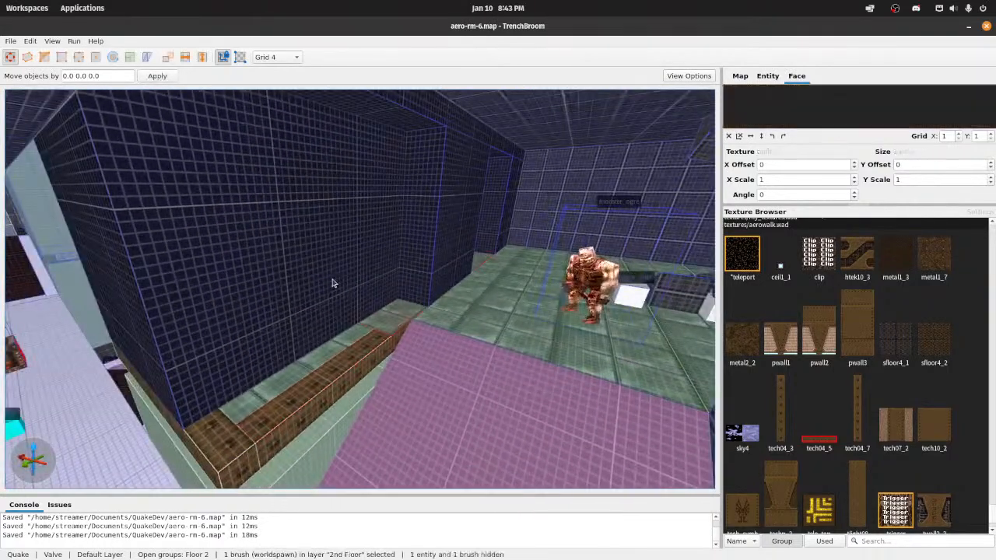
Step: Close the Floor 2 group and select the wall_blue_c brush in the 3rd Floor layer
key(Escape)
key(Escape)
click(306, 284)
shift+drag(306, 289, 343, 308)
key(w)
mouse_move(444, 304)
right_down()
mouse_move(460, 253)
mouse_move(471, 262)
mouse_move(454, 312)
mouse_move(397, 292)
mouse_move(339, 336)
right_up()
key(w)
click(387, 313)
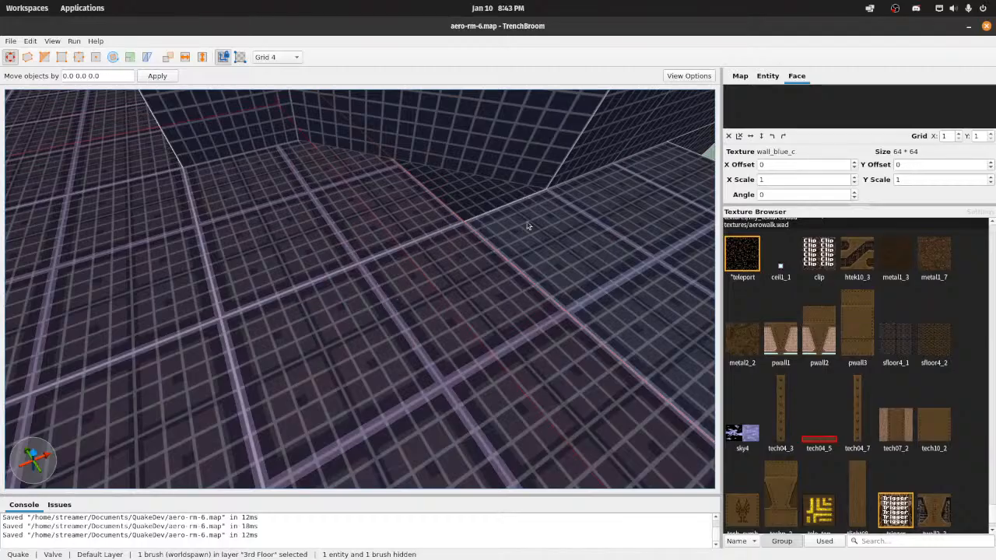
Step: Examine the 3rd Floor overhang and the trimmed Floor 2 ledge beneath it from the open side of the room
key(w)
mouse_move(496, 207)
right_down()
mouse_move(528, 161)
mouse_move(534, 208)
mouse_move(570, 207)
mouse_move(583, 166)
mouse_move(622, 170)
mouse_move(551, 207)
mouse_move(567, 199)
right_up()
key(s)
key(w)
key(s)
key(a)
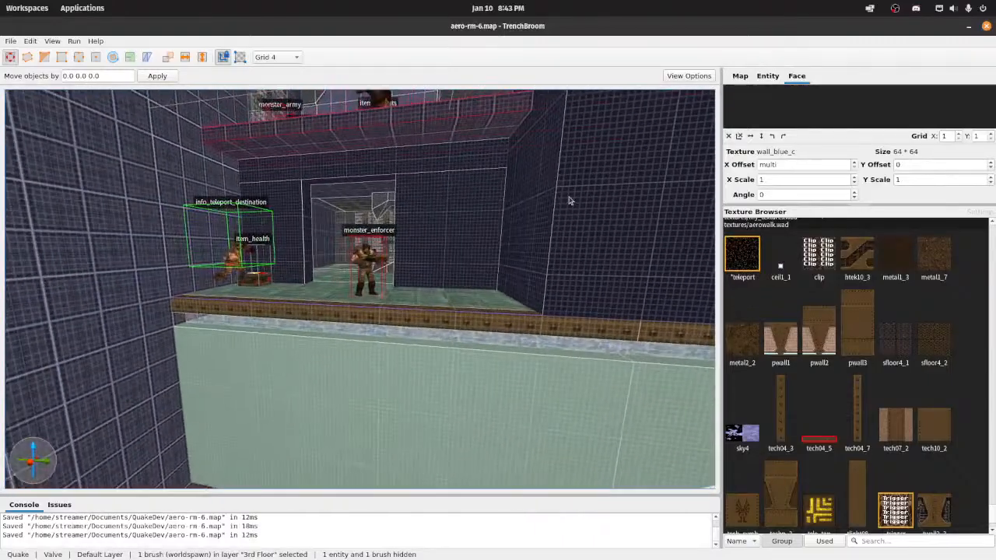
mouse_move(492, 230)
right_down()
mouse_move(499, 245)
mouse_move(514, 225)
mouse_move(513, 257)
right_up()
key(s)
key(w)
key(a)
key(s)
mouse_move(445, 250)
right_down()
mouse_move(429, 248)
mouse_move(443, 239)
right_up()
key(d)
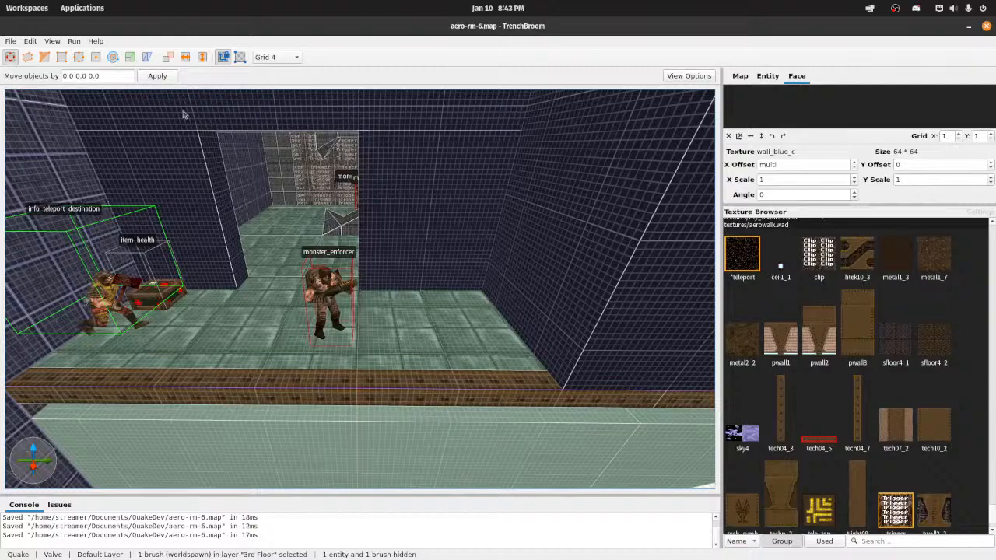
Step: Compile the map with the Compile w/ Lighting profile and launch it in the game engine
click(103, 54)
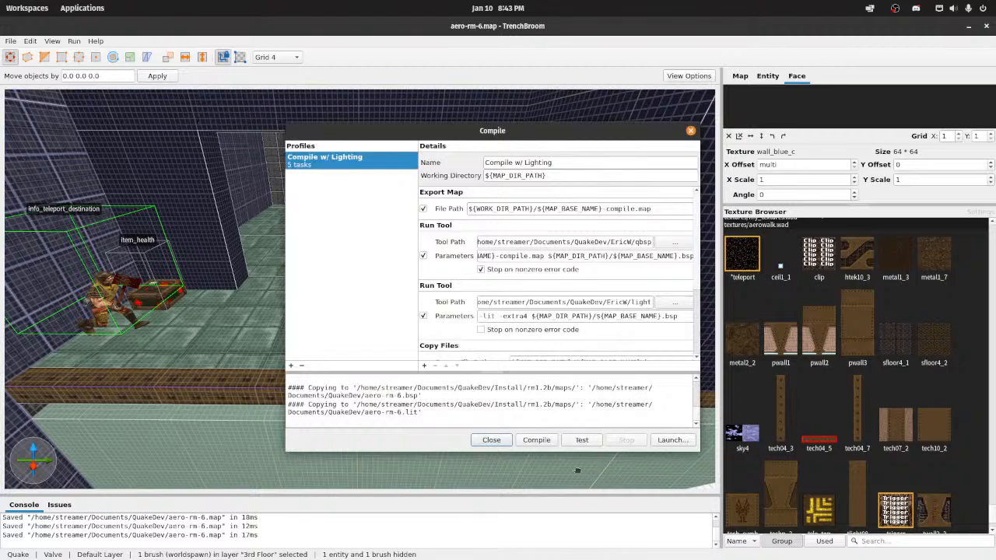
click(536, 440)
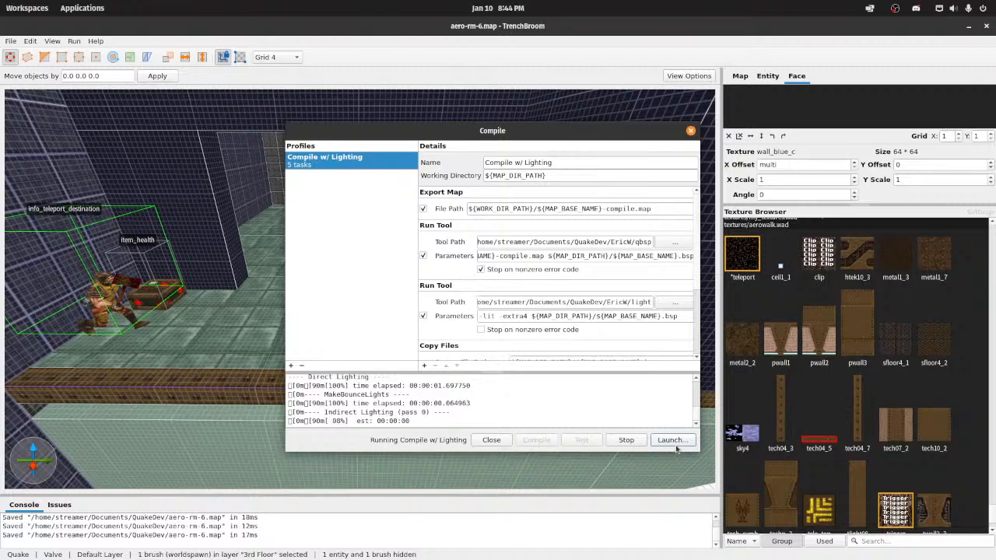
click(673, 440)
click(611, 359)
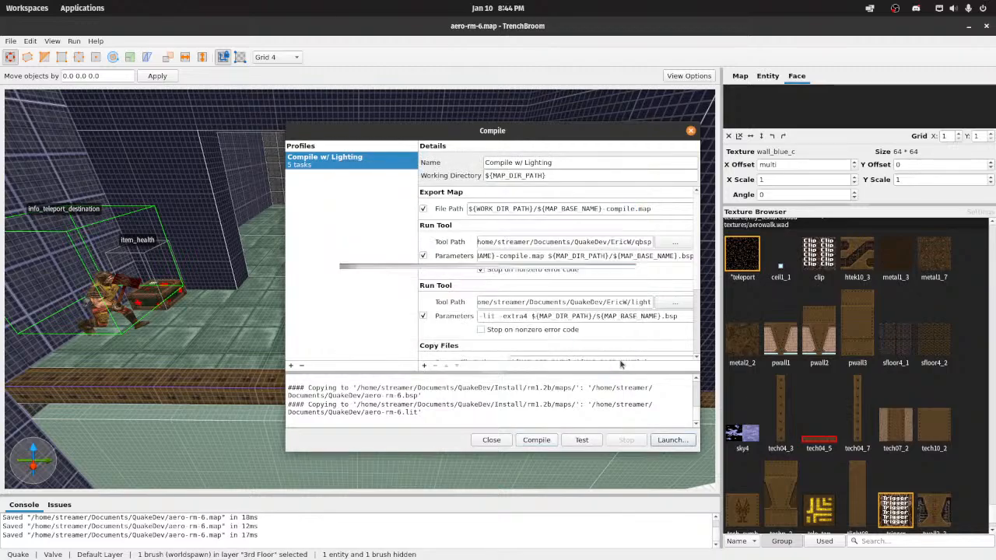
Step: Enable noclip in the game console and fly up to inspect the ledge trim and the wall corner above it
key(grave)
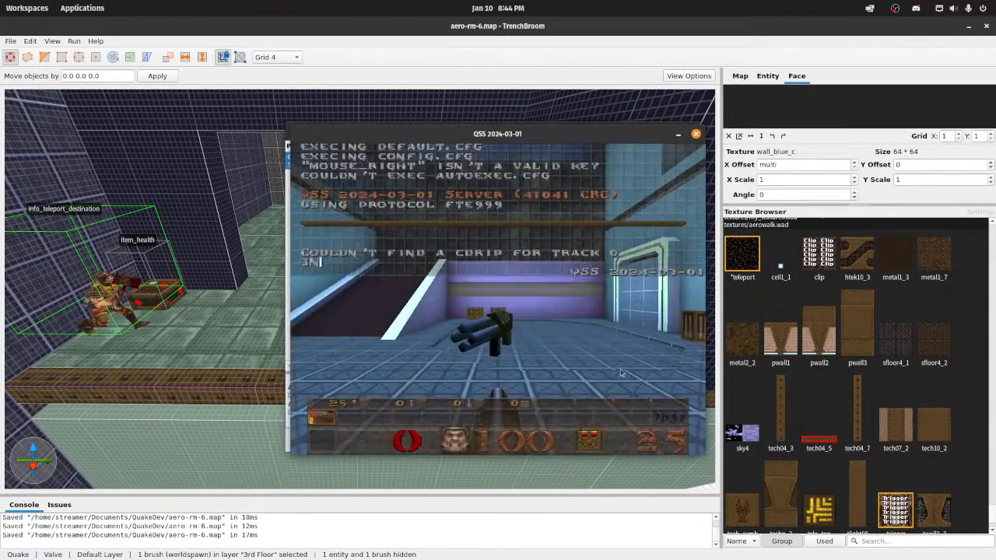
text(nocl)
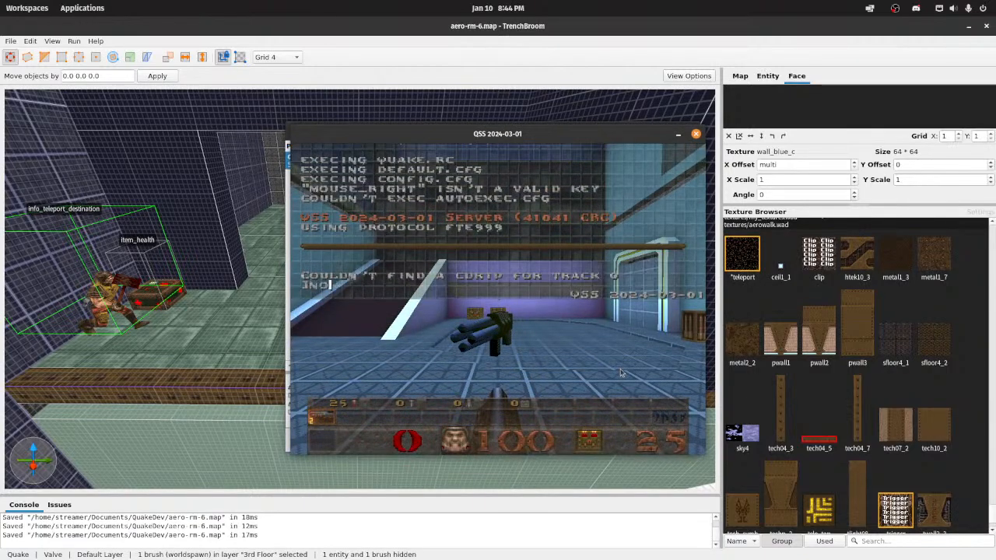
text(ip)
key(Return)
key(grave)
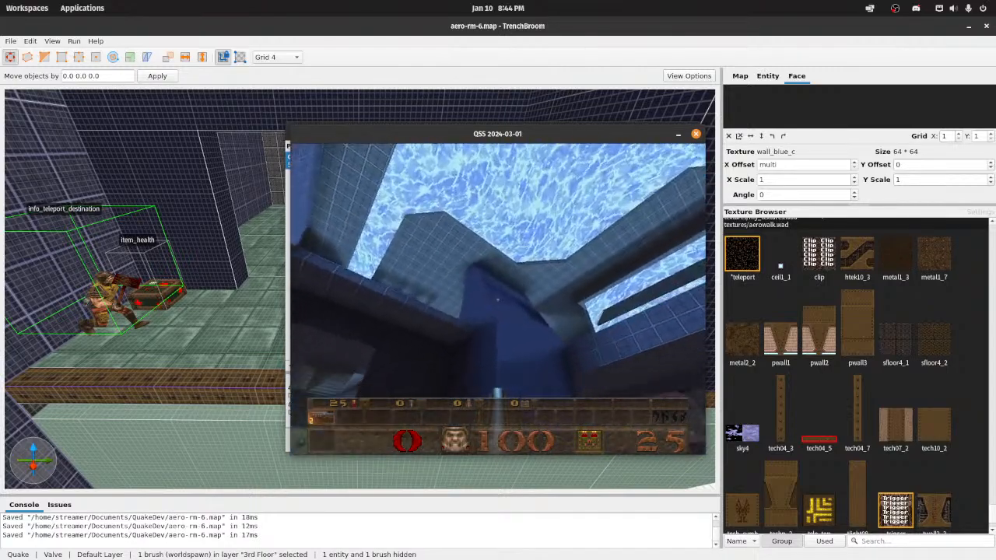
key(s)
key(w)
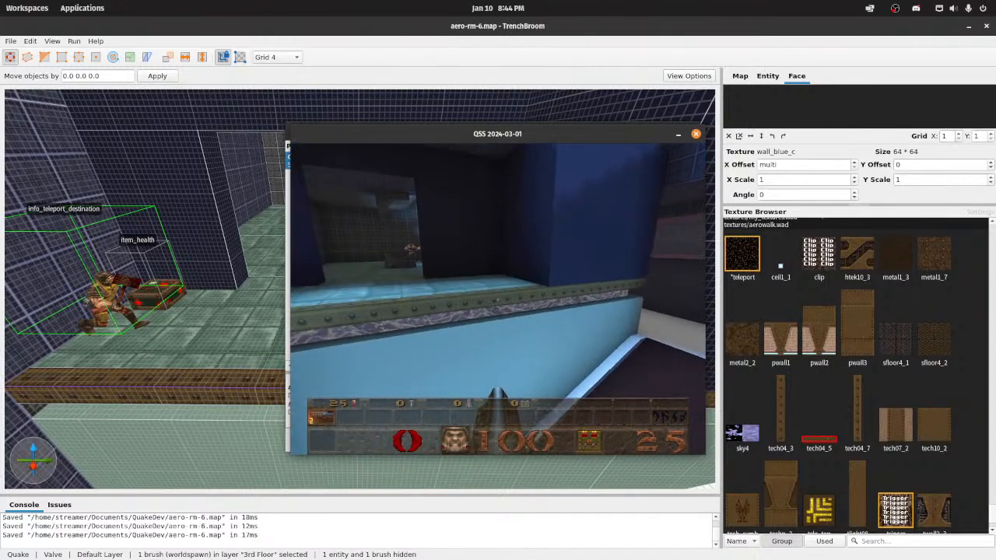
key(w)
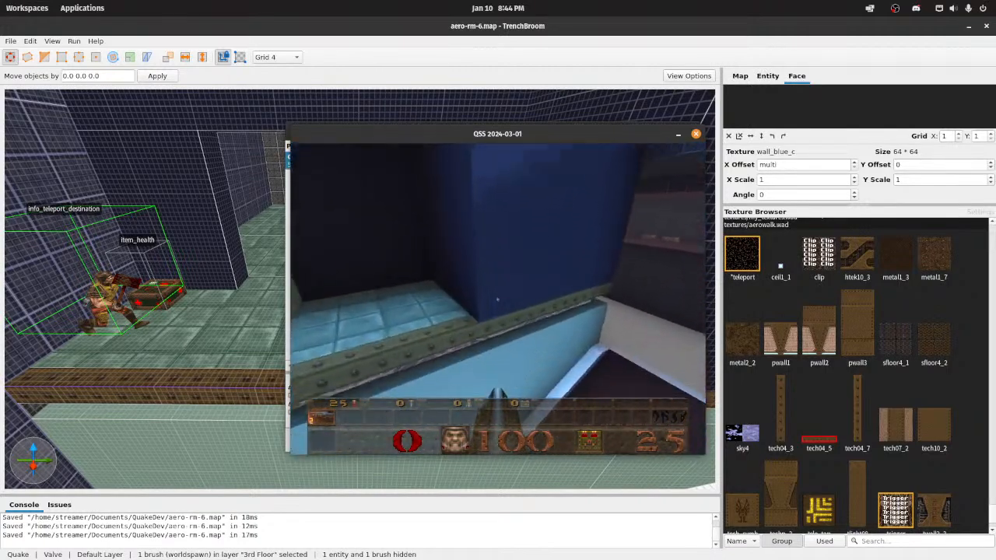
Step: Quit the game and close the compile dialog
key(Escape)
key(Return)
key(y)
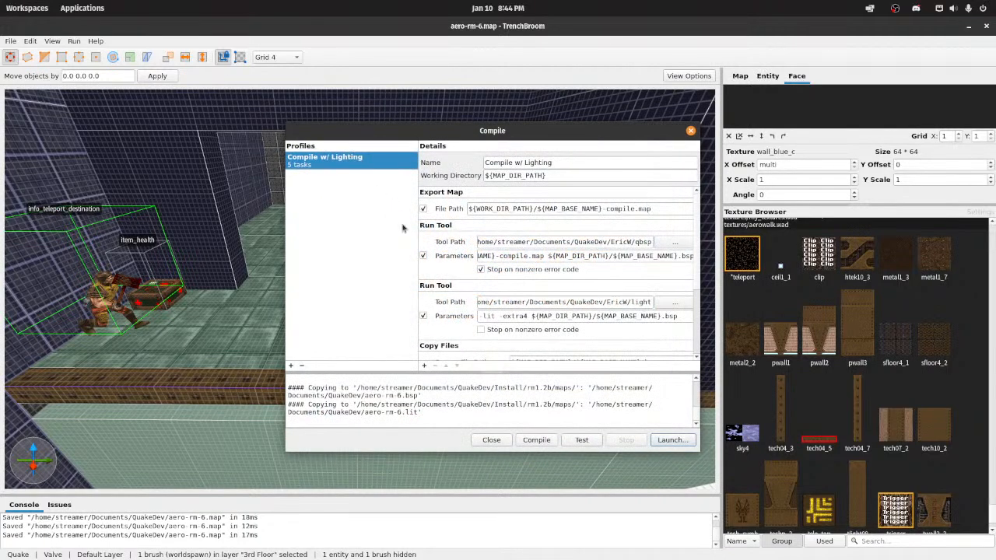
click(491, 440)
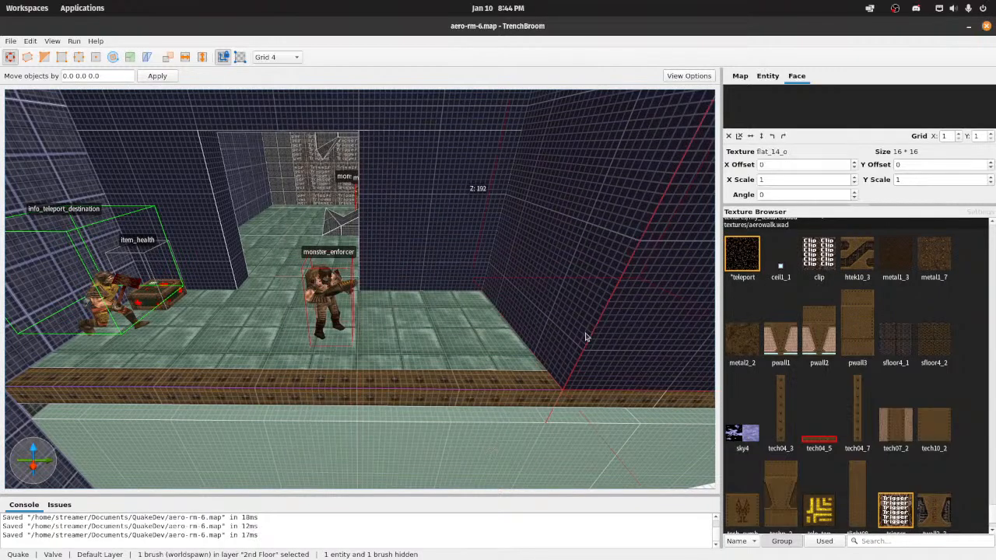
Step: Clip the outer corner of the 192-unit-high wall brush above the ledge diagonally, starting at -304 128 224, and save the map
key(w)
mouse_move(586, 337)
right_down()
mouse_move(625, 322)
mouse_move(620, 288)
mouse_move(512, 350)
mouse_move(304, 374)
right_up()
right_drag(359, 445, 312, 503)
key(w)
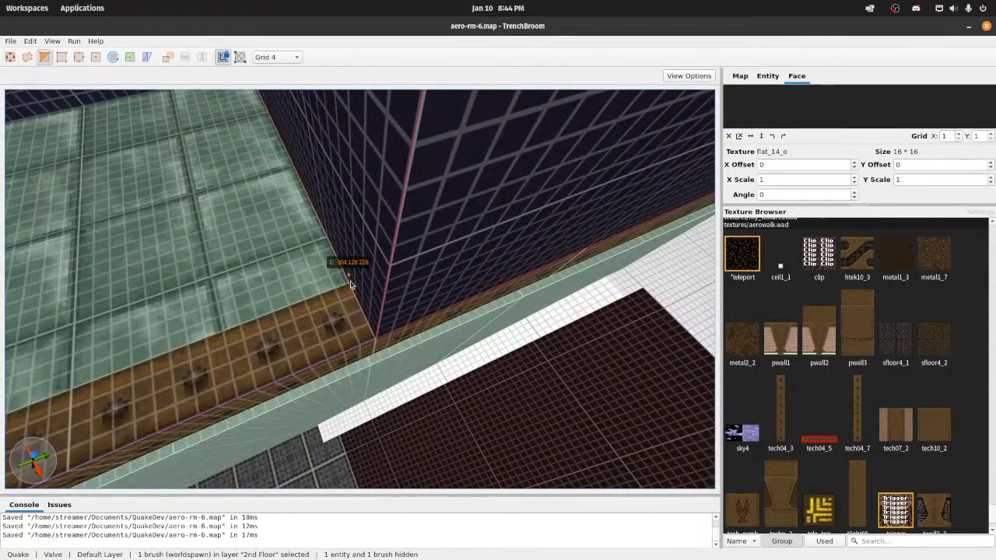
key(d)
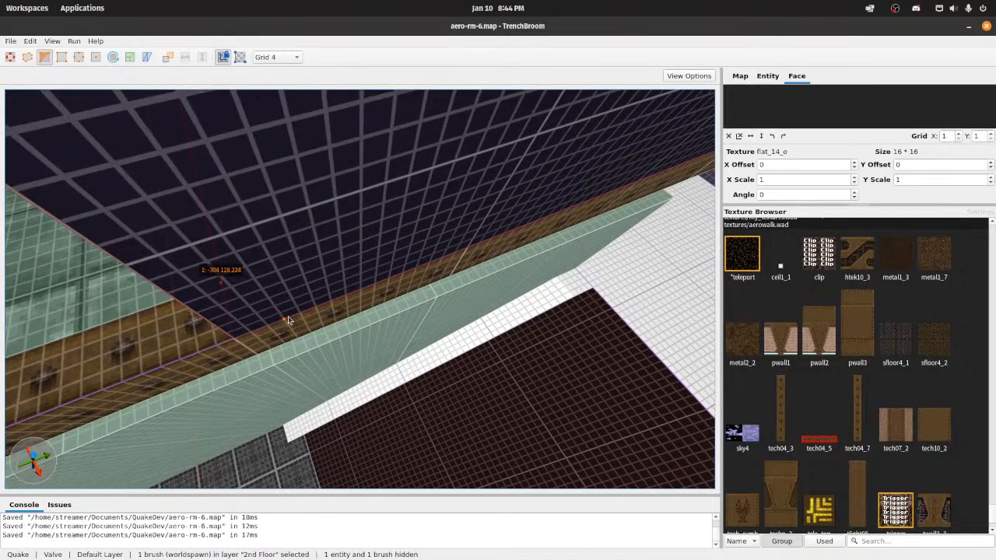
key(a)
right_drag(317, 295, 359, 234)
key(s)
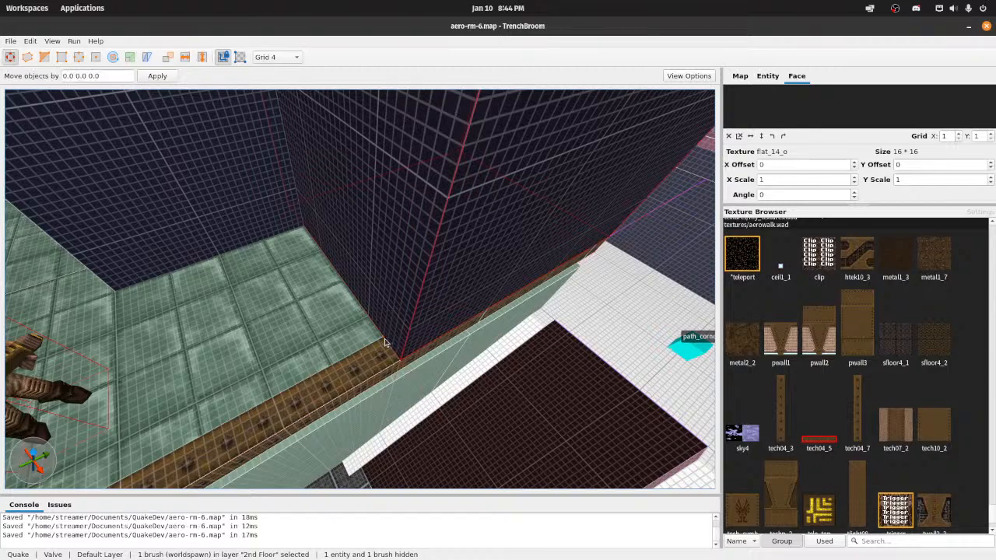
key(d)
key(d)
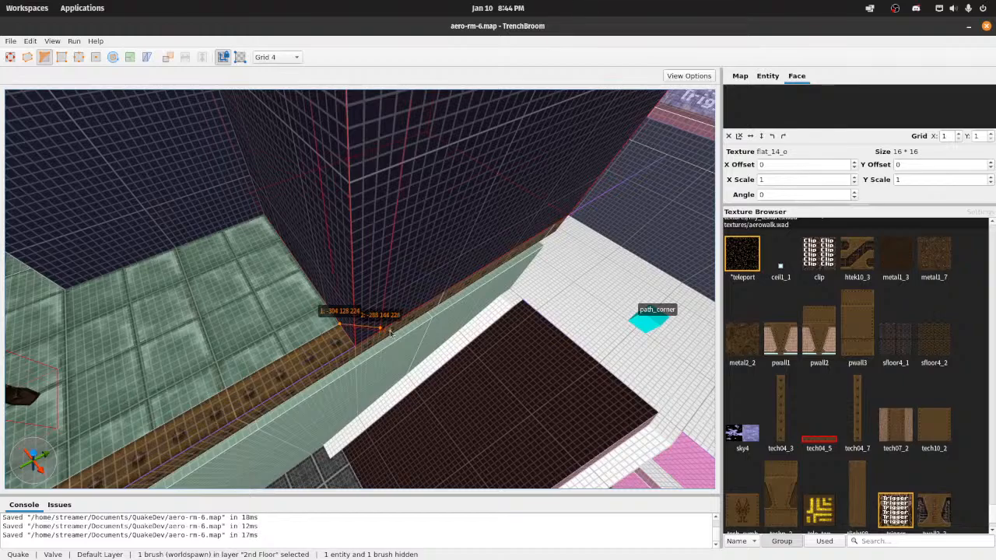
key(ctrl+shift+a)
key(ctrl+s)
Step: Clip the matching outer corner of the upper wall brush diagonally, from -304 128 416 up to the ceiling at height 640
mouse_move(350, 287)
right_down()
mouse_move(351, 249)
mouse_move(364, 230)
mouse_move(438, 231)
mouse_move(458, 253)
mouse_move(409, 220)
mouse_move(460, 250)
mouse_move(458, 191)
mouse_move(478, 231)
mouse_move(478, 260)
mouse_move(387, 223)
right_up()
key(s)
key(w)
click(365, 228)
key(w)
key(s)
key(w)
key(s)
key(w)
key(w)
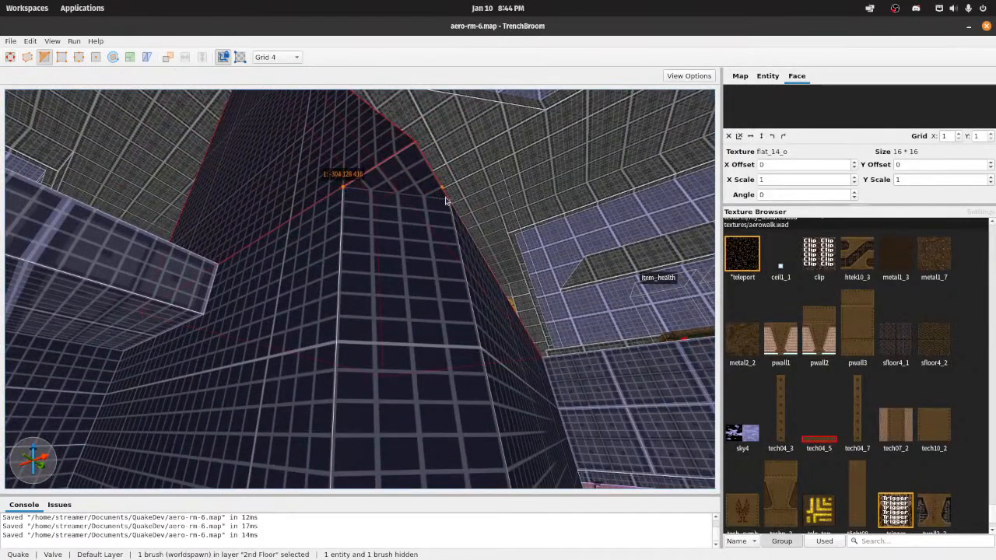
key(s)
right_drag(450, 177, 424, 201)
key(w)
key(s)
key(w)
key(s)
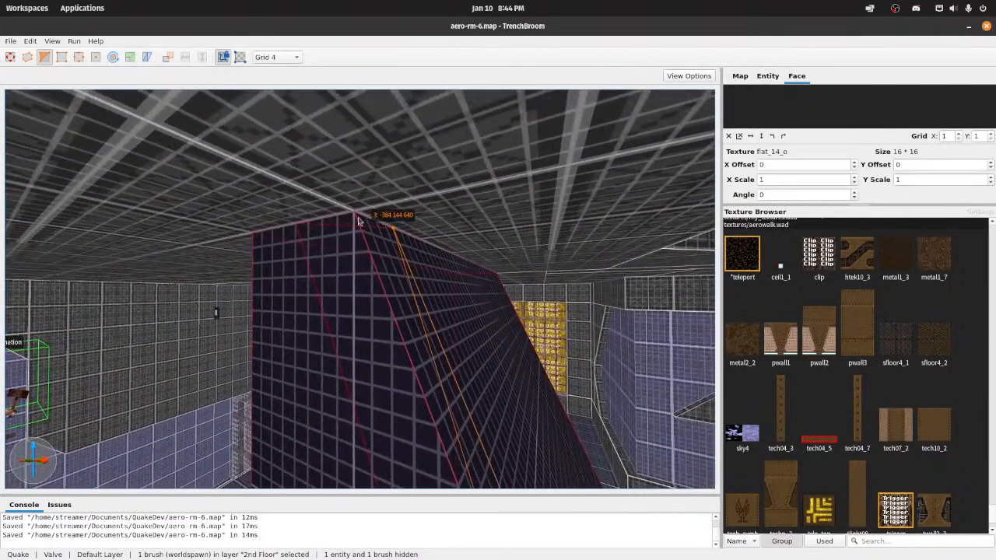
key(a)
right_drag(319, 231, 327, 294)
key(d)
key(w)
key(w)
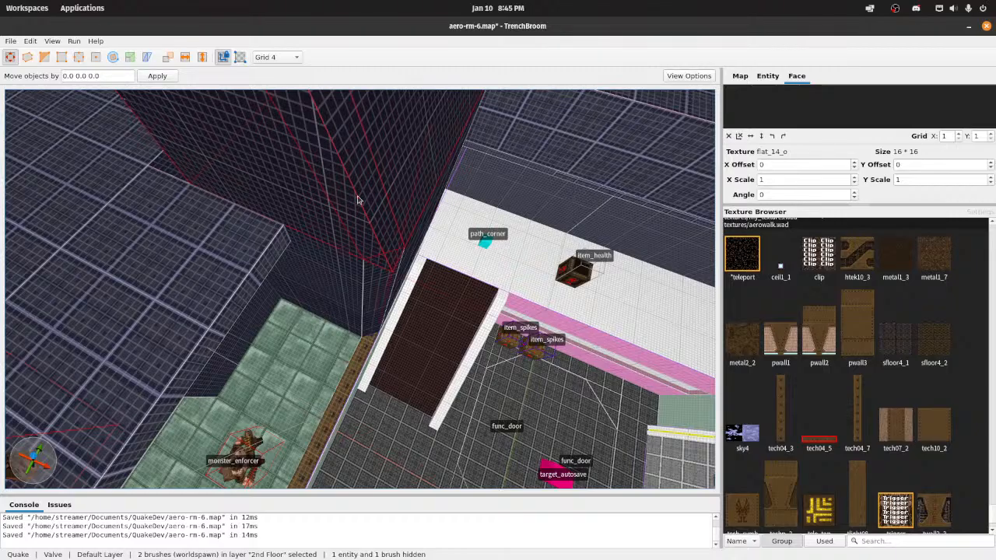
key(Escape)
Step: Examine the clipped wall column from the surrounding walkways and save the map
mouse_move(439, 276)
right_down()
mouse_move(509, 191)
mouse_move(441, 208)
mouse_move(443, 218)
mouse_move(424, 165)
mouse_move(491, 208)
mouse_move(473, 225)
mouse_move(445, 195)
mouse_move(424, 186)
mouse_move(415, 197)
right_up()
key(d)
key(s)
key(w)
key(s)
key(d)
key(d)
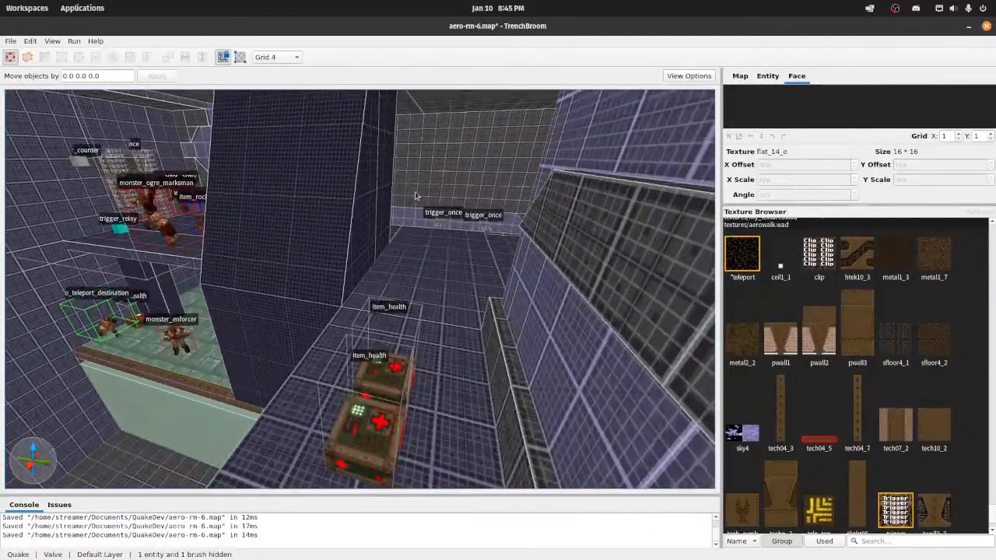
click(302, 231)
key(w)
mouse_move(302, 231)
right_down()
mouse_move(366, 267)
mouse_move(315, 236)
mouse_move(313, 286)
right_up()
key(d)
key(a)
right_drag(334, 317, 390, 318)
key(d)
right_drag(365, 254, 403, 278)
key(s)
key(w)
key(a)
key(ctrl+s)
key(w)
key(d)
key(w)
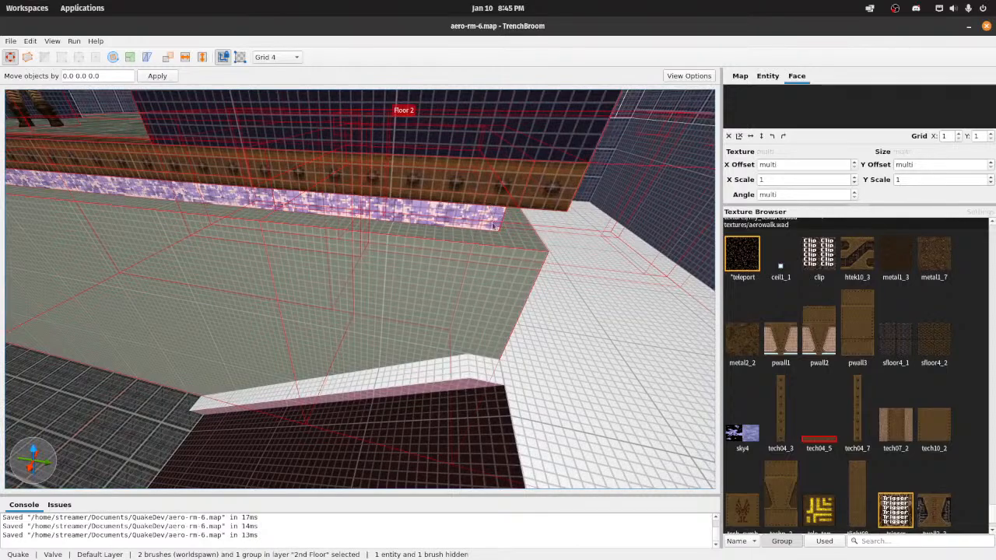
right_drag(496, 255, 476, 252)
double_click(320, 228)
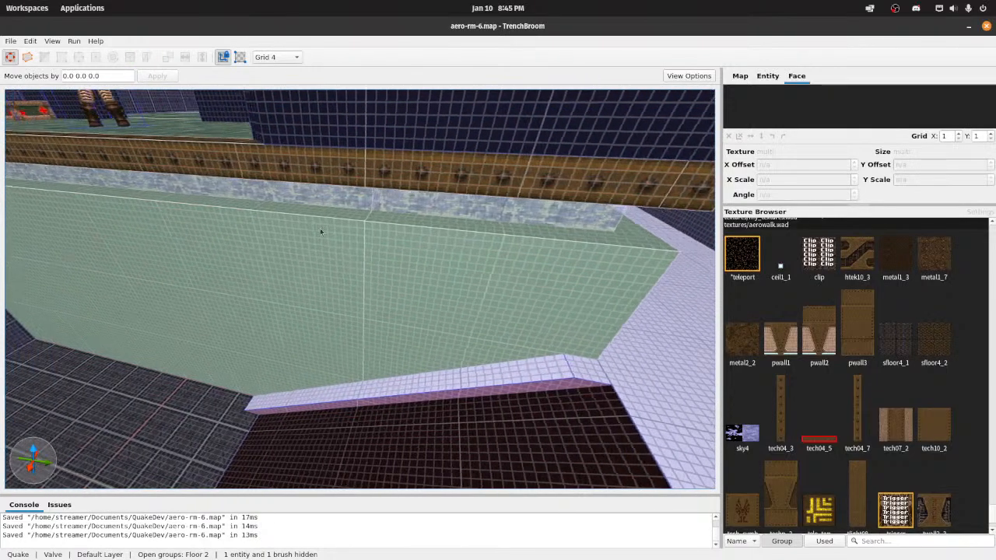
mouse_move(319, 228)
right_down()
mouse_move(319, 202)
mouse_move(308, 203)
mouse_move(528, 229)
mouse_move(565, 214)
mouse_move(642, 219)
mouse_move(680, 241)
right_up()
key(Escape)
Step: Open the Floor 2 group and clip a 16 by 16 diagonal corner off the ledge trim and the 224-unit-high wall brush beneath it
key(a)
key(a)
click(410, 256)
ctrl+click(372, 280)
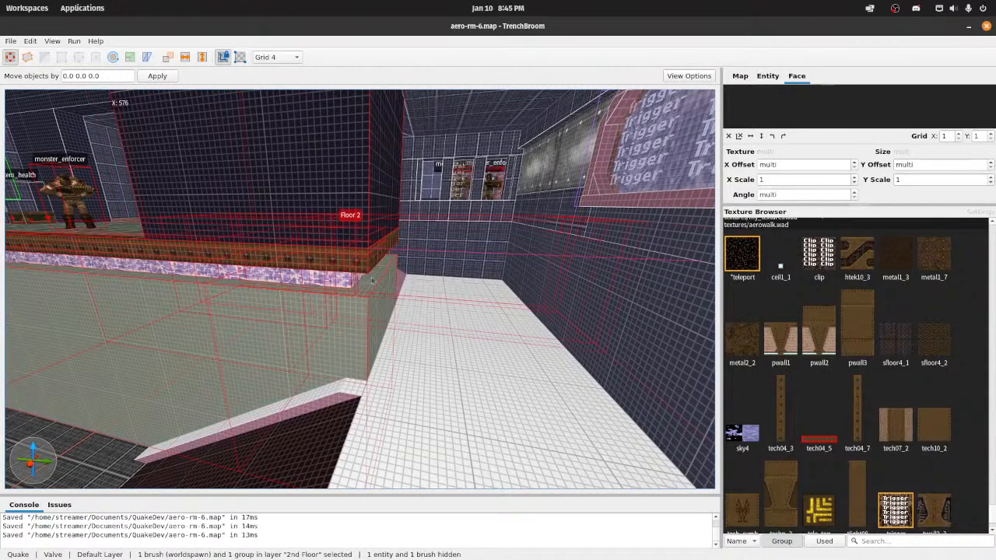
double_click(364, 305)
click(364, 305)
ctrl+click(367, 255)
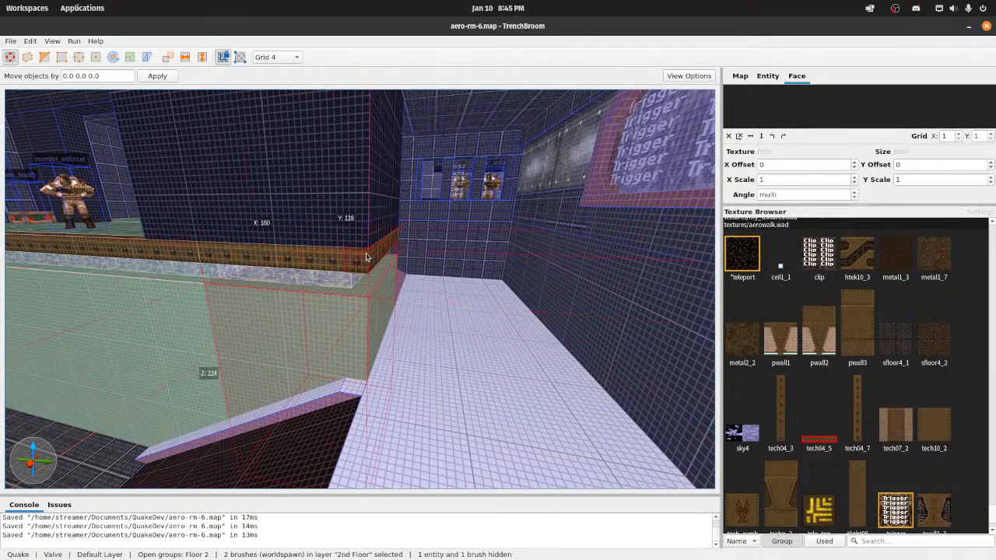
scroll(382, 266, up, 4)
scroll(382, 266, up, 3)
right_drag(320, 266, 317, 280)
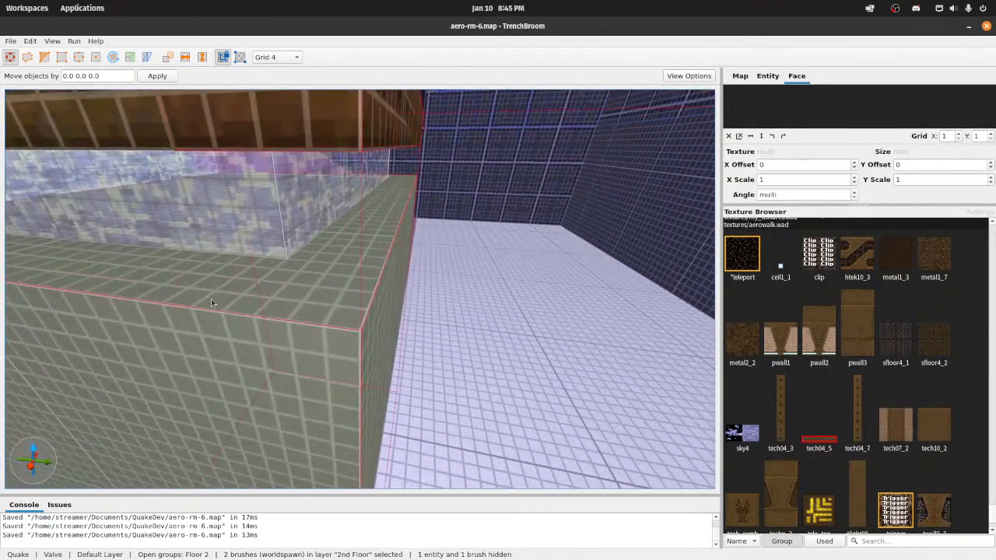
key(e)
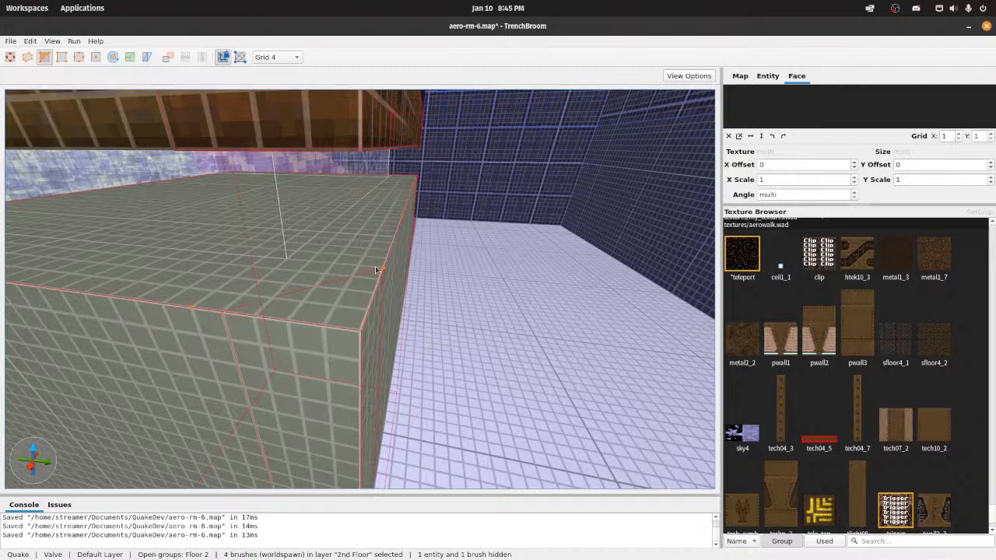
scroll(423, 239, down, 7)
right_drag(422, 239, 413, 227)
scroll(413, 227, up, 3)
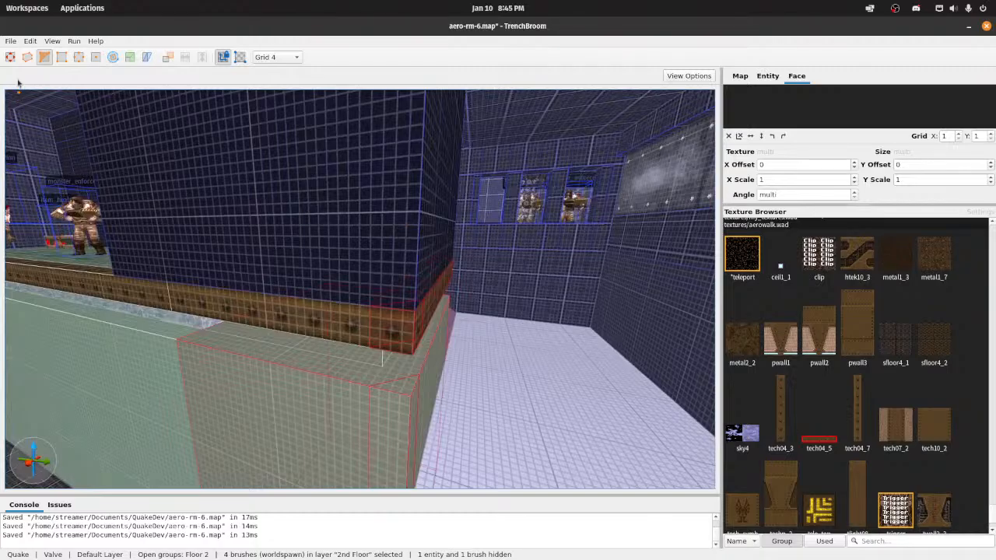
key(e)
key(Escape)
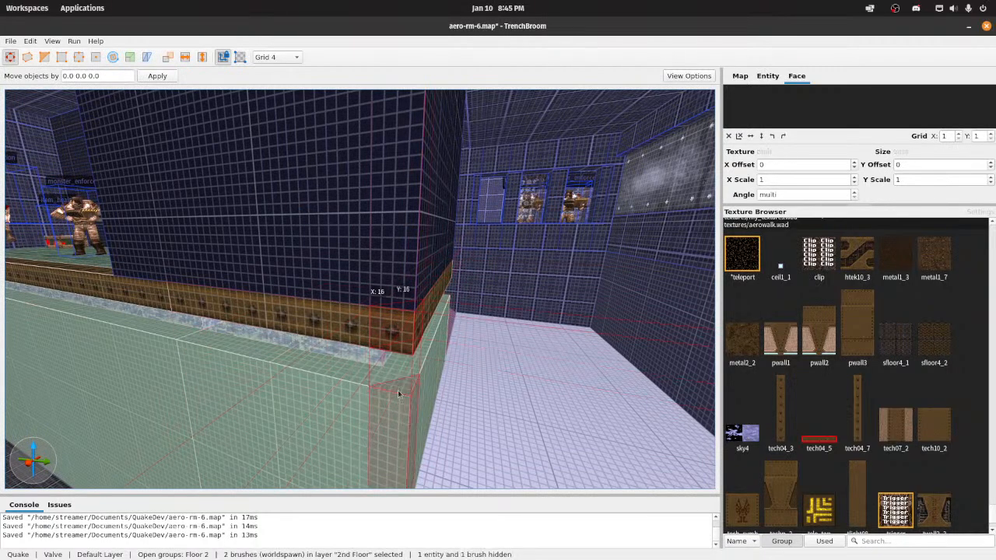
Step: Select the *wstill0 water strip under the ledge trim and split it at the corner with a clip starting at -304 288 192
click(386, 357)
key(ctrl+u)
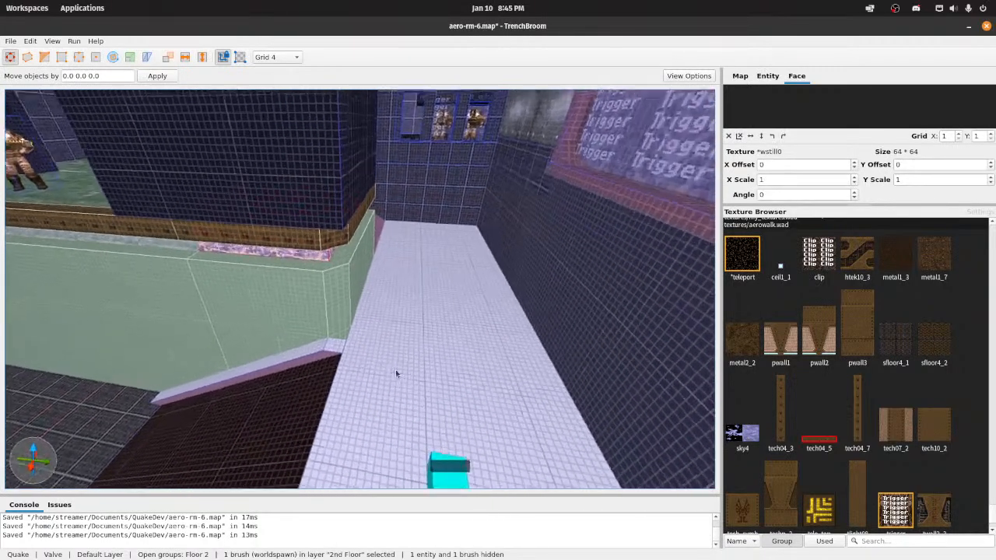
key(s)
right_drag(326, 299, 346, 312)
key(w)
right_drag(302, 272, 308, 267)
key(d)
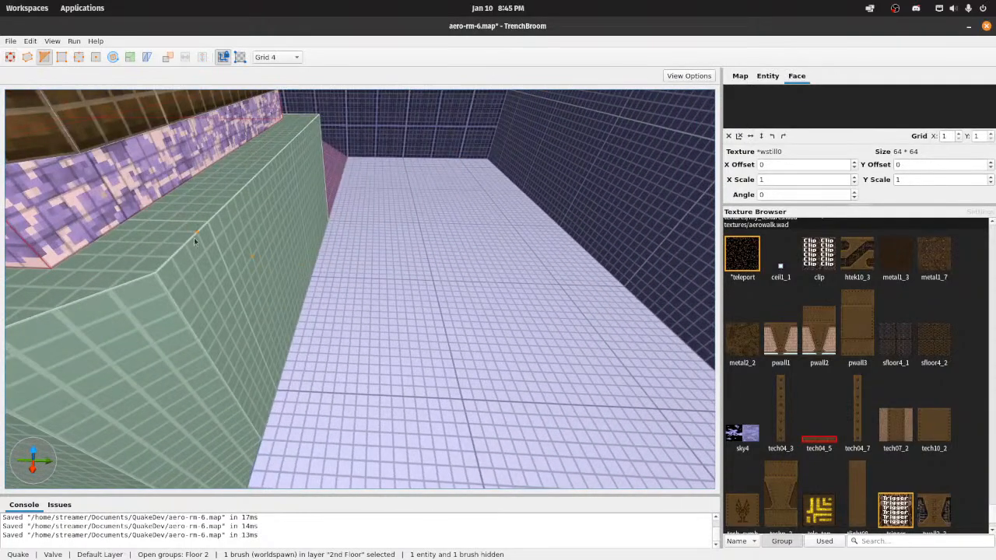
key(s)
right_drag(194, 237, 159, 224)
key(d)
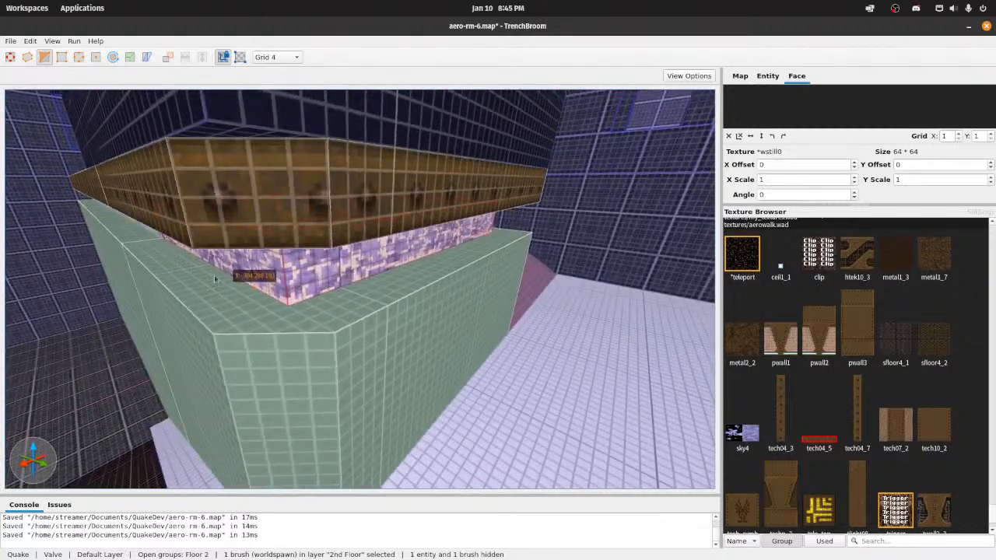
ctrl+click(339, 294)
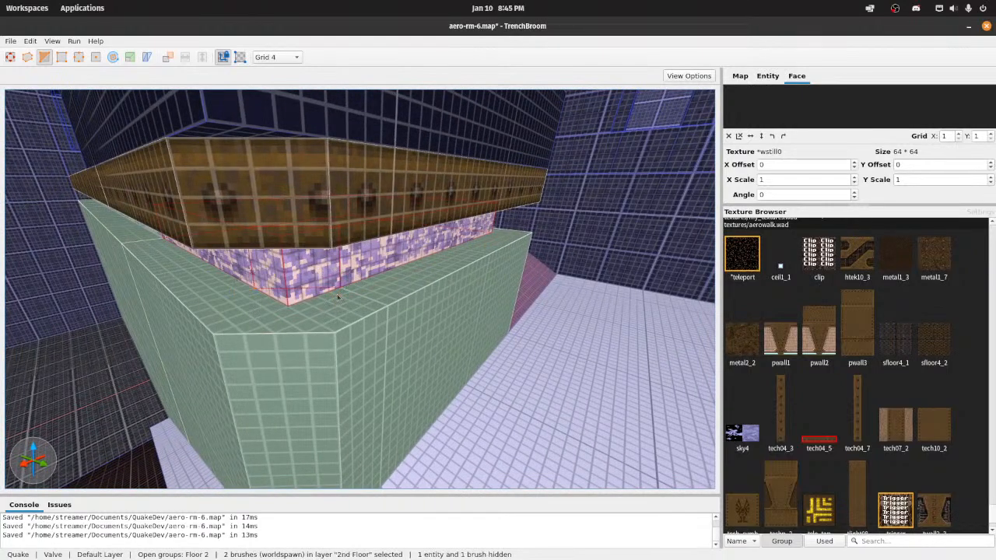
Step: Separate the 16 by 16 by 16 corner block of the water strip, delete it, and clear the selection
key(s)
right_drag(130, 130, 131, 152)
key(w)
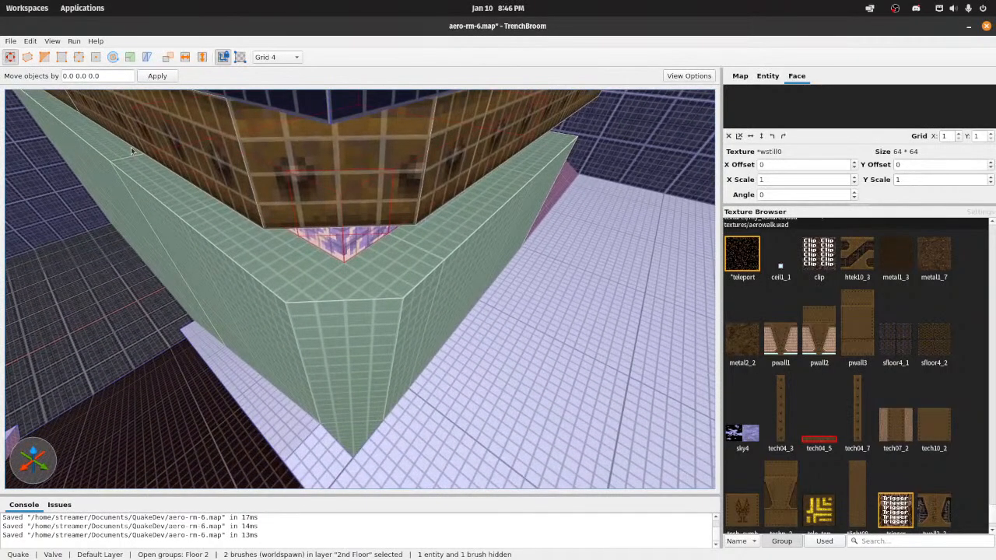
key(Delete)
key(s)
mouse_move(351, 237)
right_down()
mouse_move(416, 226)
mouse_move(331, 246)
mouse_move(406, 277)
mouse_move(354, 272)
right_up()
key(w)
key(d)
click(332, 246)
key(s)
key(w)
key(Escape)
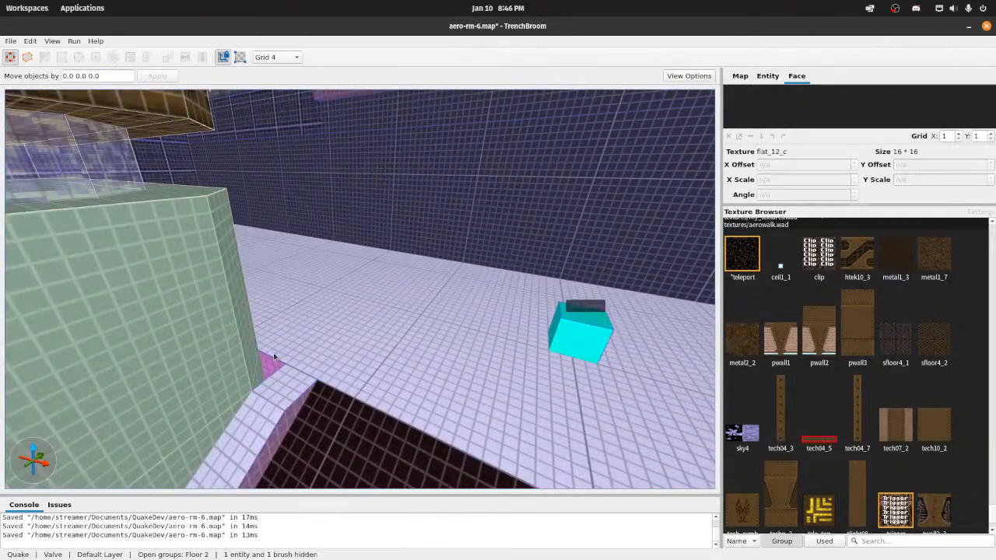
Step: Close the Floor 2 group and save the map
key(Escape)
click(303, 358)
click(282, 381)
key(s)
right_drag(282, 381, 209, 389)
mouse_move(309, 384)
right_down()
mouse_move(231, 364)
mouse_move(380, 358)
right_up()
key(s)
key(w)
key(ctrl+s)
key(s)
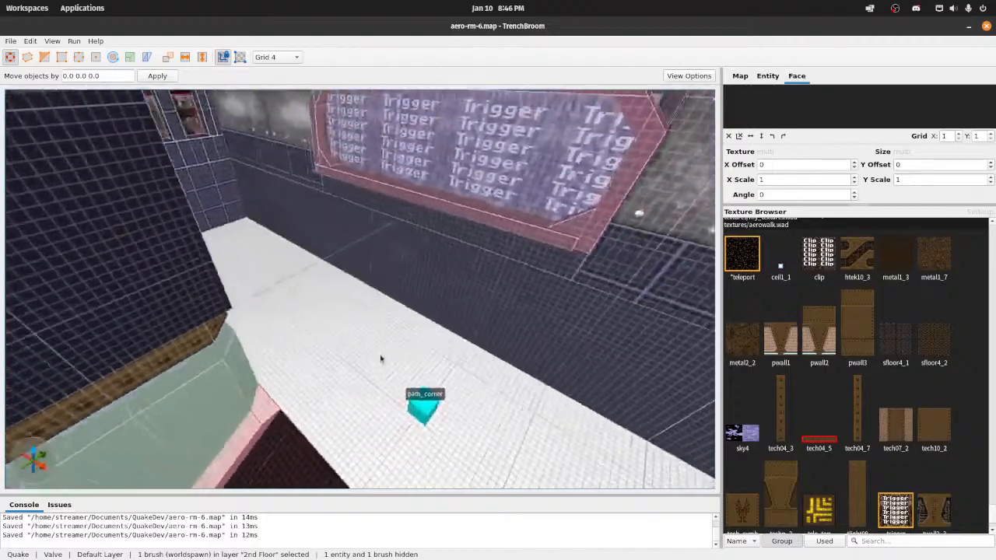
Step: Clip the corner of the flat_14_o wall brush above the ledge diagonally, from -288 304 224 to -304 320 224
key(s)
mouse_move(319, 399)
right_down()
mouse_move(187, 374)
mouse_move(293, 365)
mouse_move(332, 396)
mouse_move(300, 366)
mouse_move(374, 329)
mouse_move(369, 320)
mouse_move(363, 391)
mouse_move(361, 352)
mouse_move(381, 345)
mouse_move(379, 371)
mouse_move(369, 288)
right_up()
key(s)
key(w)
click(301, 366)
key(s)
key(s)
key(w)
key(w)
right_drag(523, 319, 483, 324)
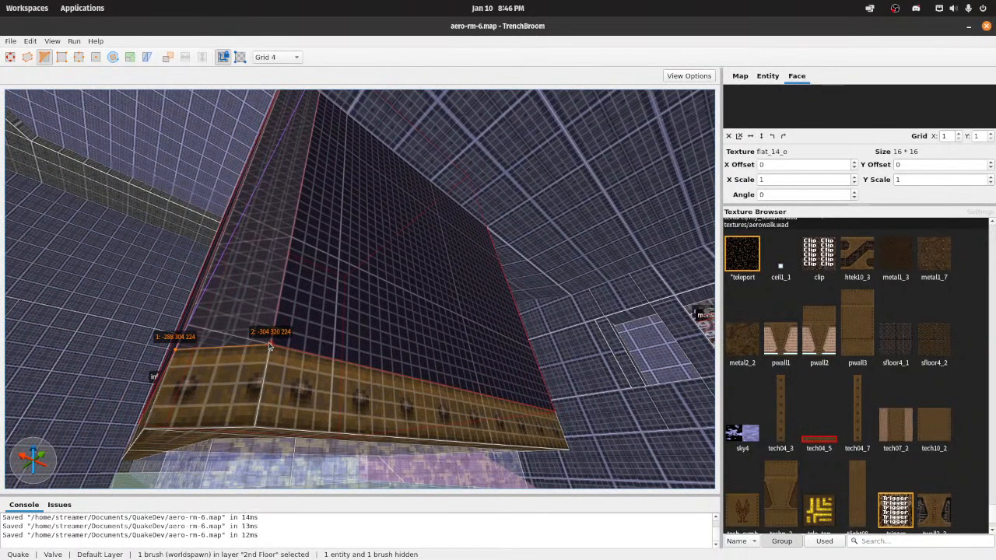
key(s)
mouse_move(269, 347)
right_down()
mouse_move(280, 329)
mouse_move(360, 298)
mouse_move(353, 399)
mouse_move(339, 371)
right_up()
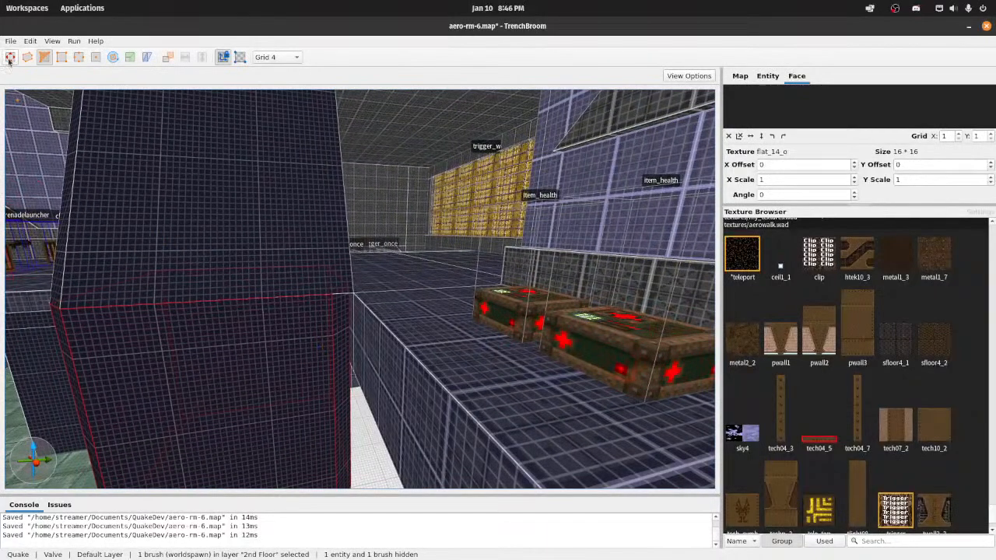
Step: Clip the matching corner of the upper wall brush diagonally, in line with the bevel on the wall below
click(294, 194)
mouse_move(408, 182)
right_down()
mouse_move(394, 185)
mouse_move(401, 196)
right_up()
key(w)
key(c)
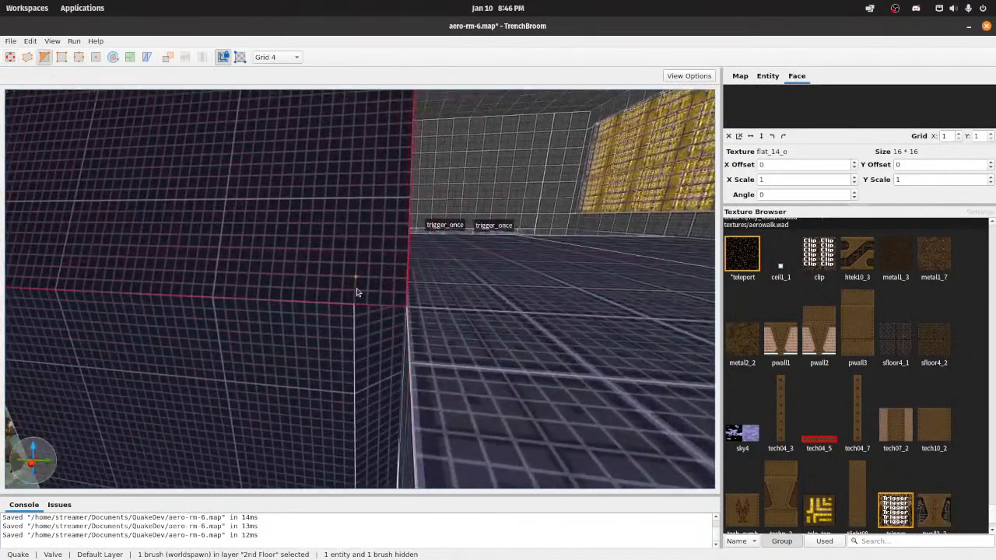
key(d)
mouse_move(446, 306)
right_down()
mouse_move(410, 302)
mouse_move(482, 245)
mouse_move(374, 282)
mouse_move(476, 311)
mouse_move(416, 305)
mouse_move(436, 323)
mouse_move(434, 346)
mouse_move(429, 281)
mouse_move(435, 374)
mouse_move(424, 287)
right_up()
key(w)
key(d)
click(447, 305)
key(s)
key(w)
click(398, 277)
key(a)
key(Return)
Step: Leave the Clip tool at the bevelled wall column and save the map
key(s)
key(w)
key(s)
Step: Extend the 352-unit-long wall_blue_c walkway brush on the 3rd Floor to 176 units in Y behind the bevelled wall, and save the map
key(s)
click(10, 61)
mouse_move(296, 179)
right_down()
mouse_move(307, 301)
mouse_move(393, 327)
mouse_move(447, 322)
mouse_move(351, 345)
mouse_move(340, 316)
mouse_move(291, 266)
mouse_move(359, 252)
mouse_move(354, 228)
mouse_move(351, 270)
right_up()
key(a)
key(a)
key(d)
key(d)
key(ctrl+s)
key(w)
key(w)
key(s)
click(319, 265)
key(a)
key(w)
key(s)
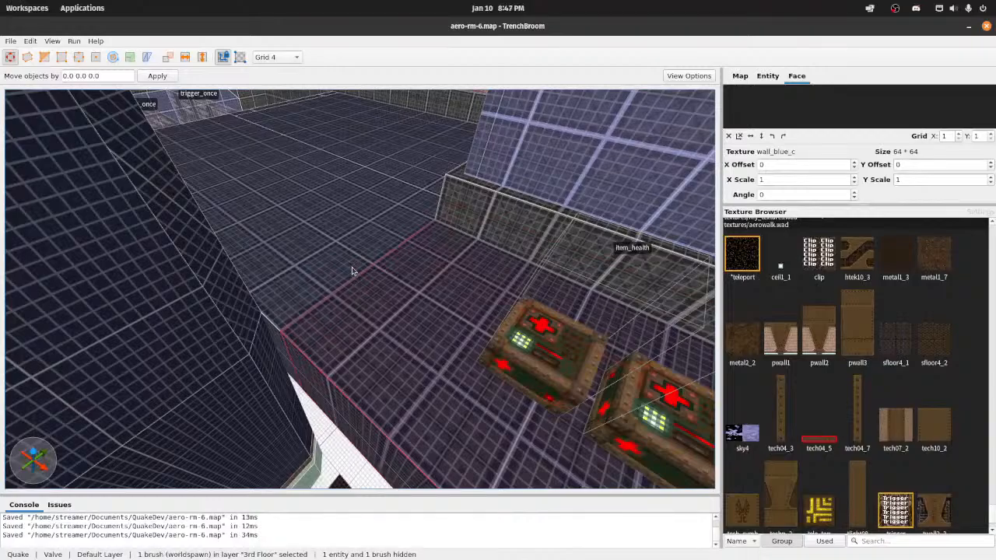
key(w)
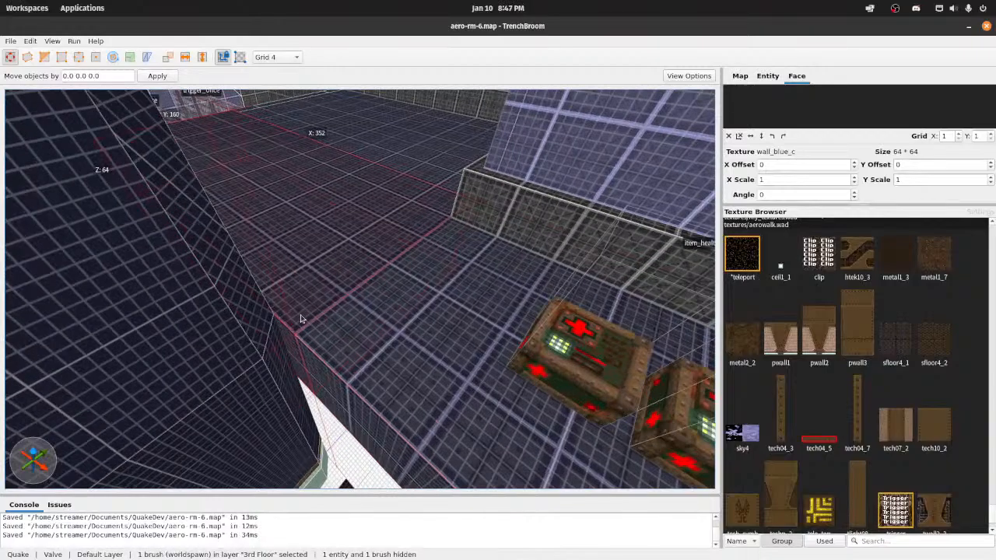
mouse_move(302, 318)
right_down()
mouse_move(324, 338)
mouse_move(347, 336)
right_up()
key(d)
shift+drag(355, 284, 316, 327)
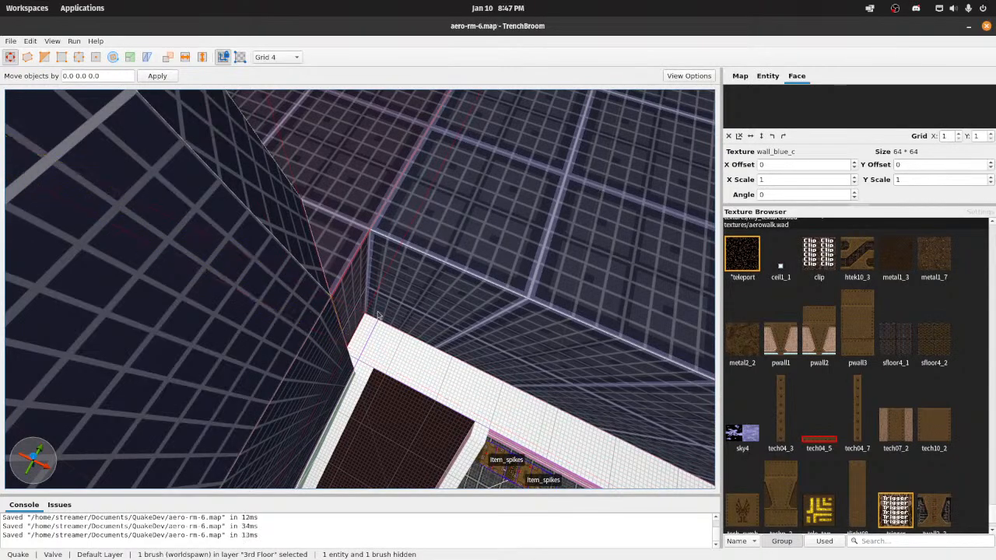
Step: Examine the extended walkway brush and its junction with the bevelled wall corner
key(d)
mouse_move(379, 315)
right_down()
mouse_move(345, 303)
mouse_move(431, 331)
mouse_move(393, 344)
mouse_move(452, 338)
mouse_move(560, 362)
mouse_move(451, 304)
mouse_move(582, 198)
mouse_move(503, 212)
right_up()
key(a)
key(w)
key(s)
key(w)
key(s)
key(w)
key(d)
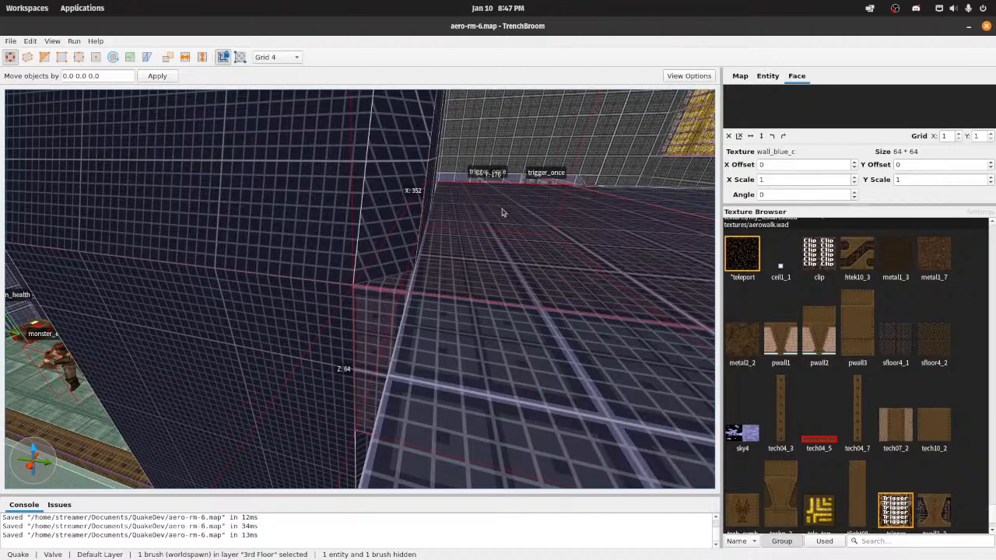
Step: Examine the corner where the third-floor ledge meets the adjoining dark blue wall from several angles
mouse_move(502, 212)
right_down()
mouse_move(479, 218)
mouse_move(451, 194)
mouse_move(509, 183)
mouse_move(598, 207)
right_up()
key(s)
key(Escape)
right_drag(327, 233, 402, 240)
key(w)
click(402, 239)
key(s)
key(w)
mouse_move(303, 257)
right_down()
mouse_move(378, 278)
mouse_move(352, 256)
mouse_move(378, 363)
right_up()
key(w)
key(s)
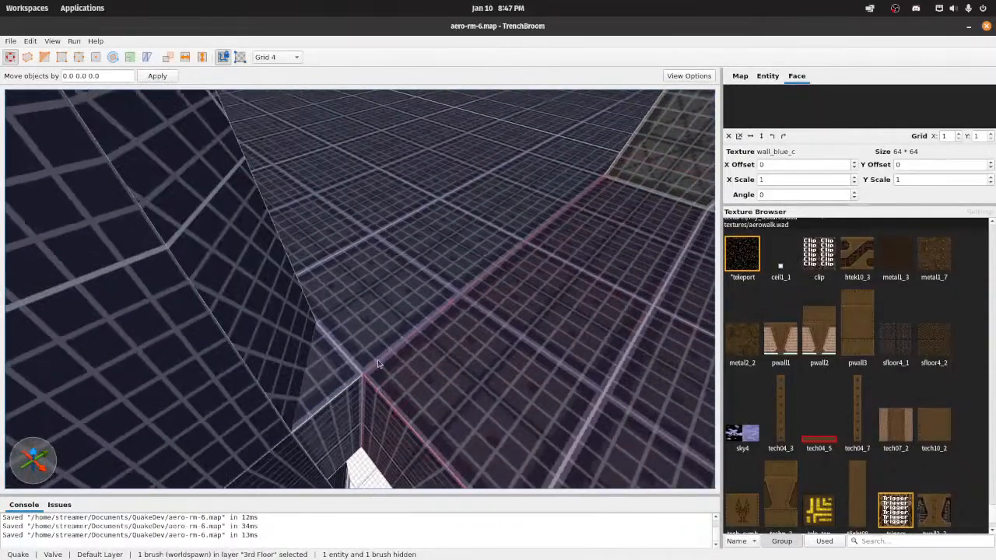
mouse_move(193, 365)
shift+mouse_down()
mouse_move(239, 359)
mouse_move(269, 329)
mouse_move(204, 371)
shift+mouse_up()
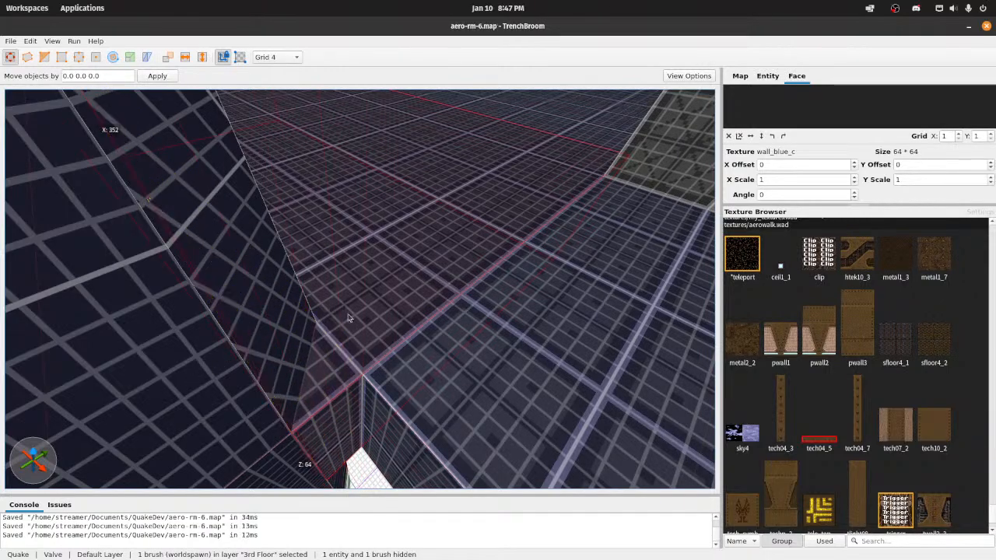
right_drag(349, 317, 326, 306)
key(w)
key(s)
key(w)
key(s)
Step: Draw a full-height brush in the corner between the ledge and the wall, and reduce it to a triangular wedge
mouse_move(322, 254)
right_down()
mouse_move(330, 245)
mouse_move(356, 276)
right_up()
key(w)
key(b)
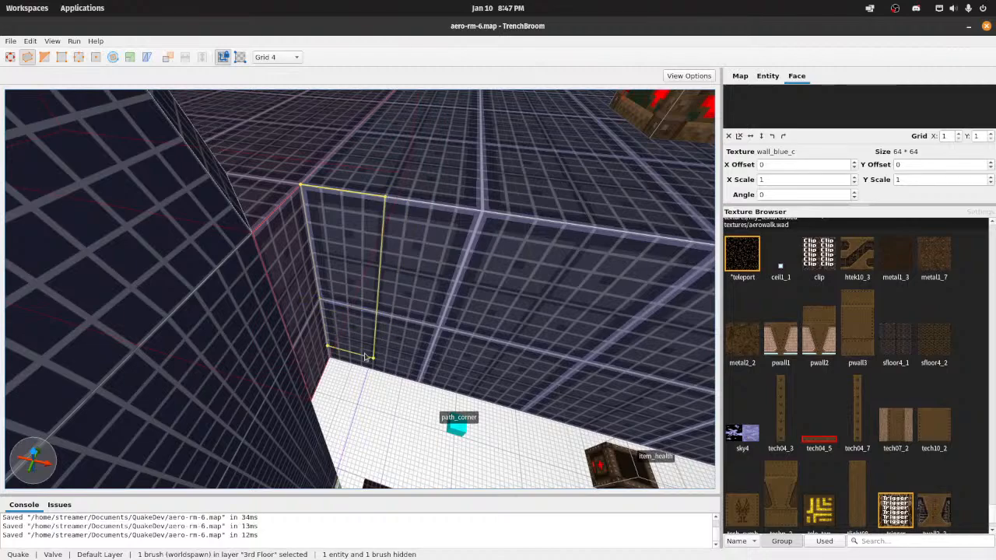
drag(363, 368, 337, 402)
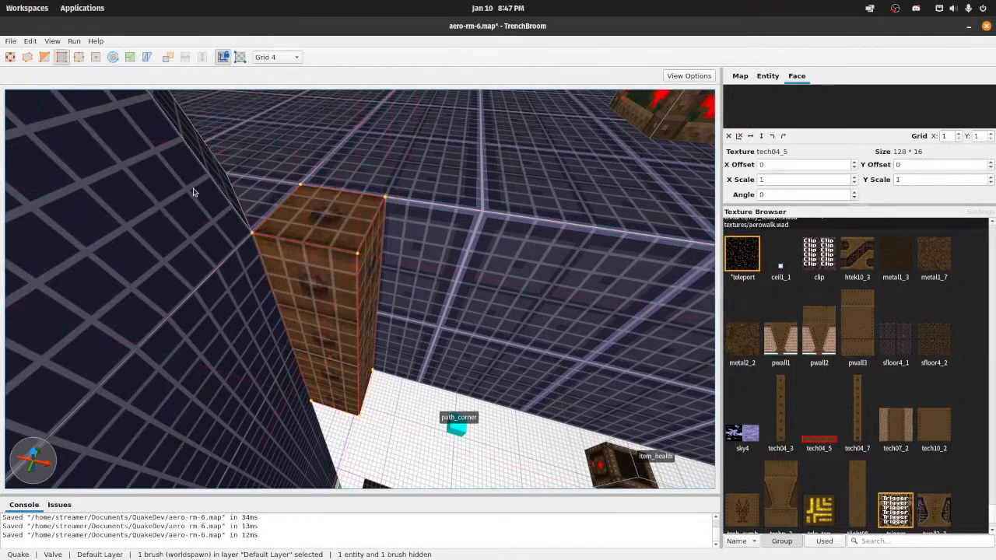
shift+drag(360, 373, 379, 319)
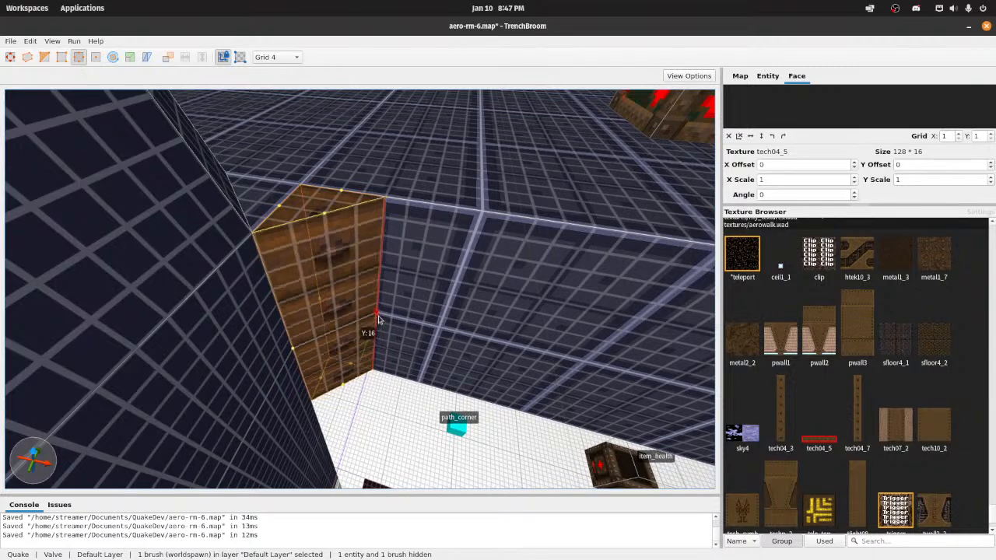
click(11, 58)
Step: Apply the floor_blue_b texture to the new corner wedge and save the map
click(759, 79)
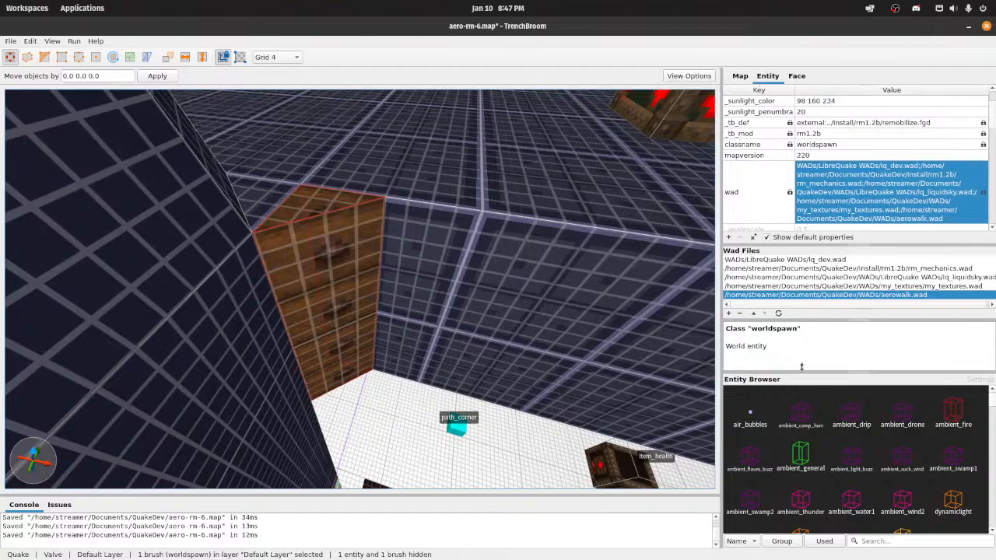
click(796, 76)
scroll(778, 266, down, 3)
scroll(773, 334, up, 10)
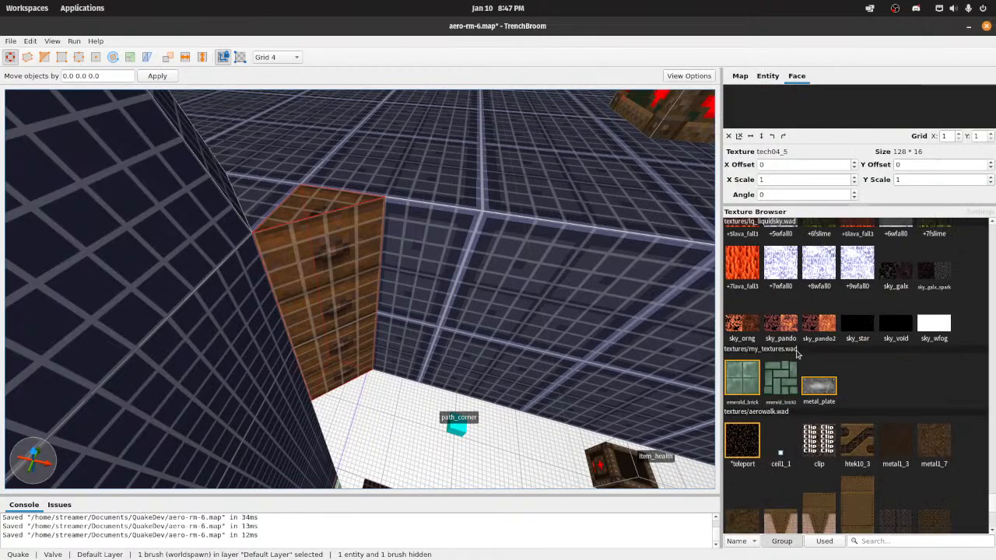
scroll(797, 354, down, 15)
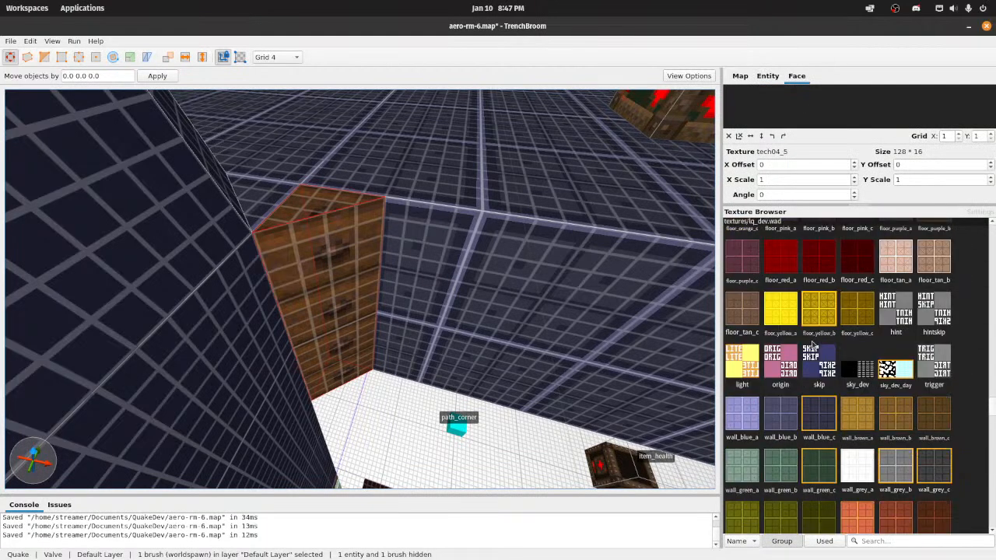
scroll(813, 343, up, 2)
click(815, 357)
key(ctrl+s)
Step: Retexture the corner wedge with floor_blue_c and save the map
mouse_move(483, 262)
right_down()
mouse_move(461, 222)
mouse_move(453, 252)
mouse_move(484, 225)
right_up()
key(s)
key(Escape)
key(s)
key(w)
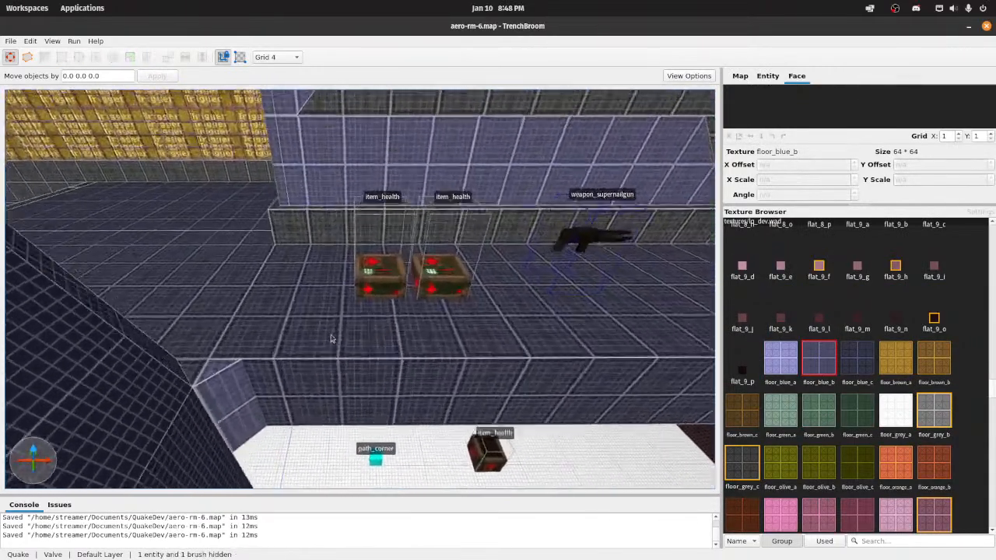
click(233, 399)
click(862, 358)
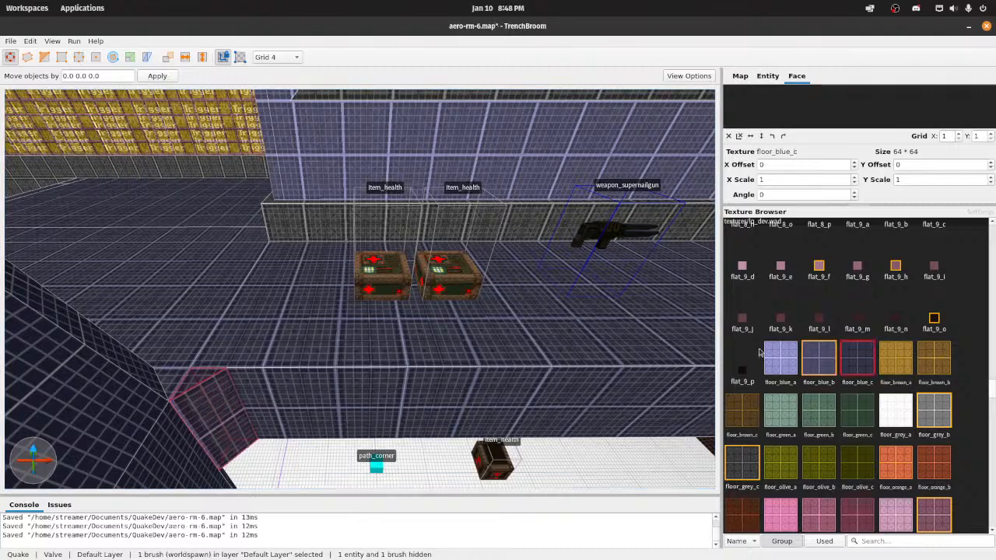
mouse_move(486, 260)
right_down()
mouse_move(476, 309)
mouse_move(543, 256)
mouse_move(507, 272)
mouse_move(516, 291)
mouse_move(479, 234)
mouse_move(480, 214)
mouse_move(485, 283)
mouse_move(545, 285)
mouse_move(557, 274)
right_up()
key(w)
key(ctrl+s)
Step: Open the Floor 2 group at the outer corner of the dark pillar with the brown trim beneath it
key(w)
key(w)
key(s)
key(s)
key(w)
click(381, 353)
mouse_move(380, 353)
right_down()
mouse_move(403, 385)
mouse_move(404, 357)
mouse_move(278, 356)
mouse_move(266, 339)
mouse_move(151, 332)
right_up()
key(w)
key(w)
key(d)
key(s)
key(a)
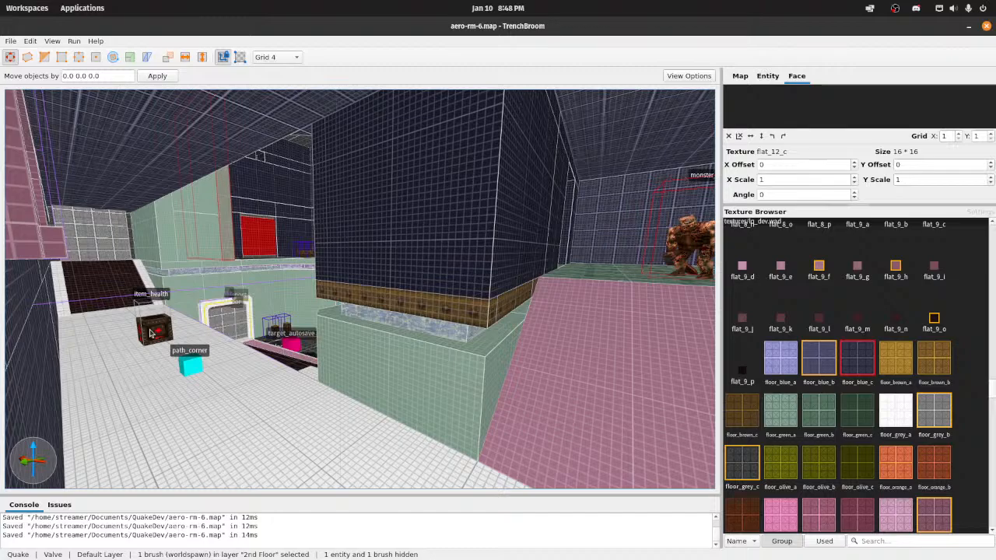
right_drag(281, 261, 323, 268)
key(w)
click(327, 223)
right_click(385, 226)
click(344, 210)
double_click(344, 210)
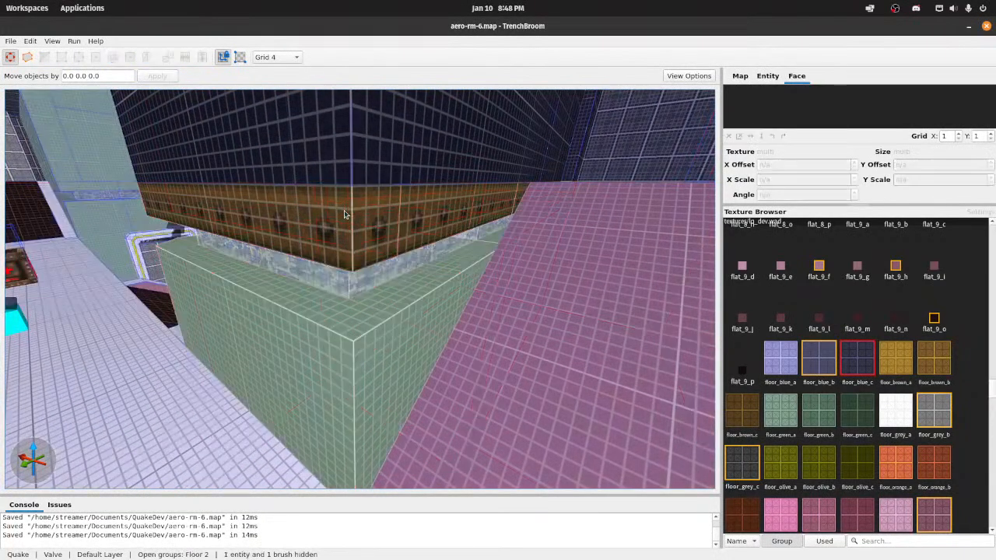
Step: Clip the outer corner off the brown trim and the green base block together with a diagonal vertical cut
click(390, 224)
right_drag(392, 250, 392, 256)
ctrl+click(358, 258)
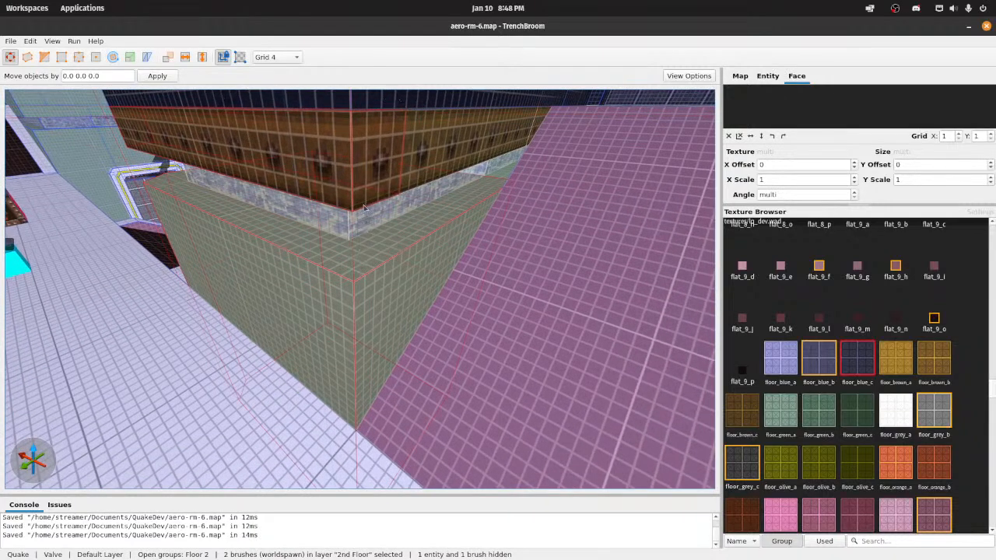
key(t)
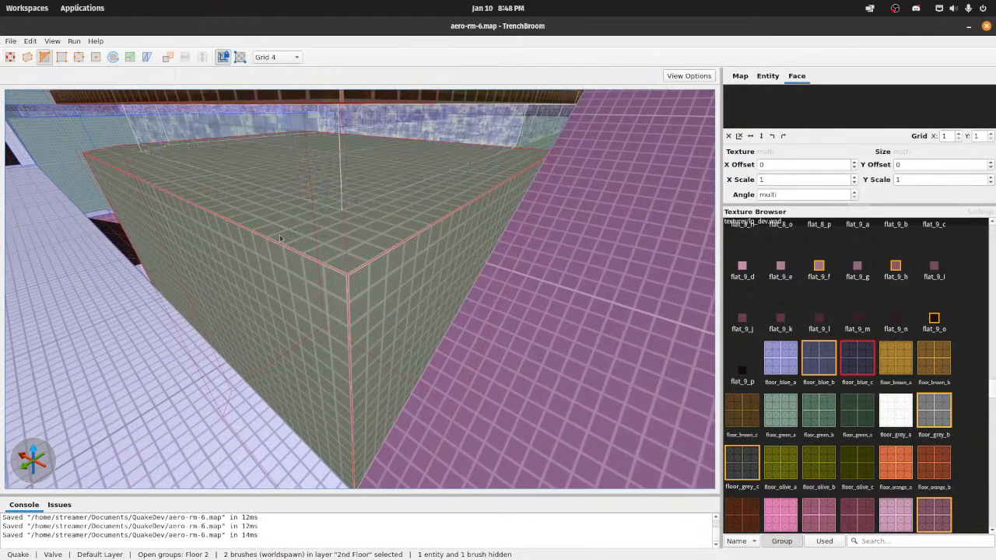
click(306, 239)
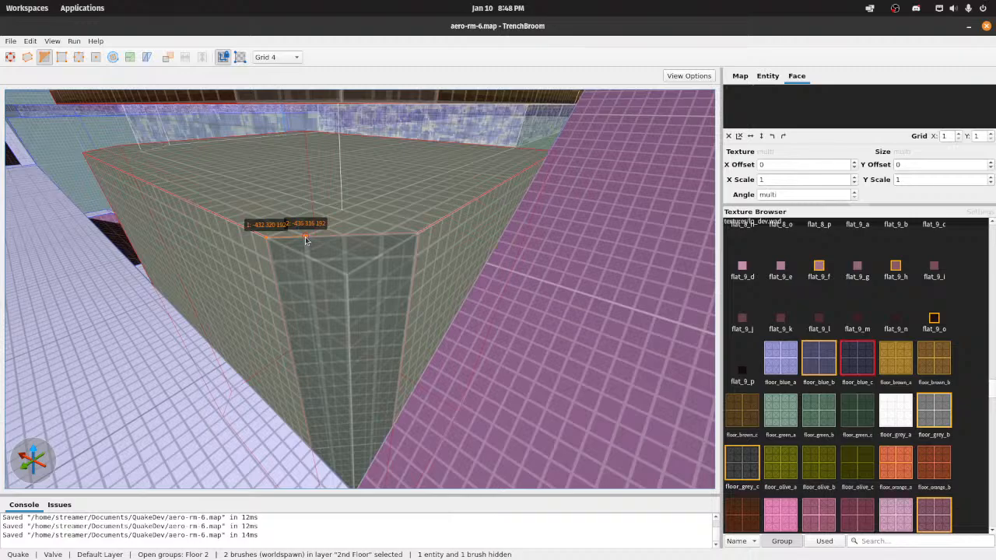
key(Return)
right_drag(299, 227, 300, 214)
scroll(299, 213, down, 4)
scroll(297, 213, up, 2)
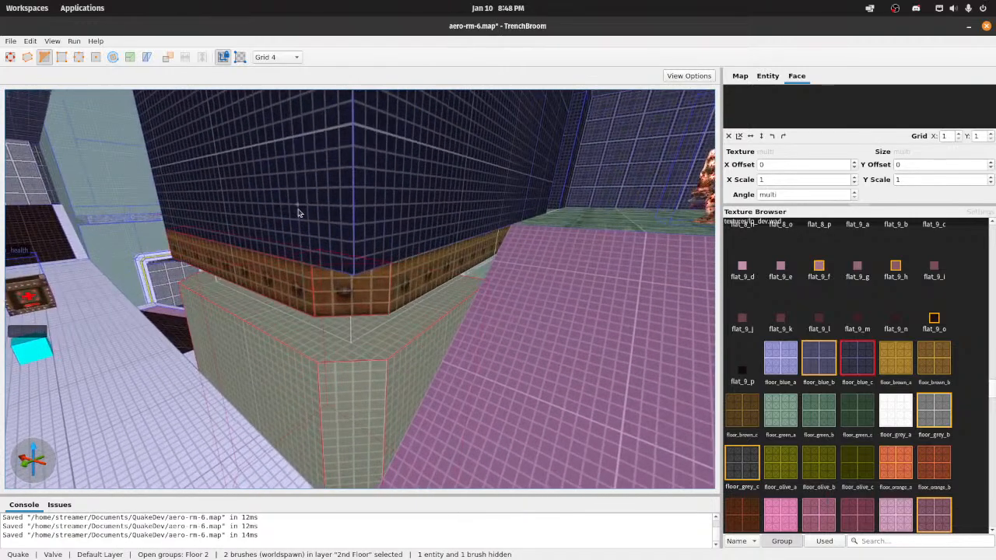
Step: Try to clip the dark pillar's corner diagonally between points -432 320 224 and -448 304 224
key(Escape)
click(357, 231)
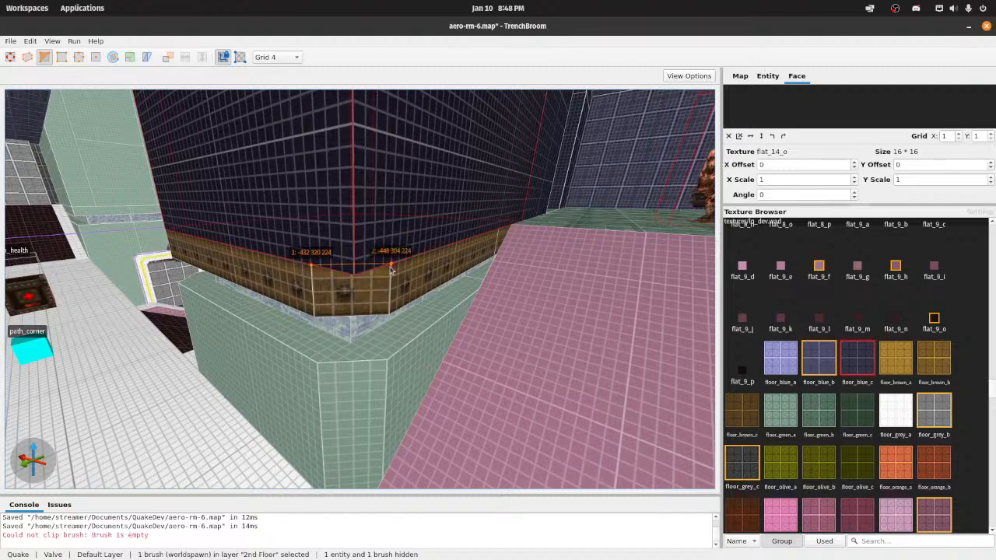
key(Tab)
key(Tab)
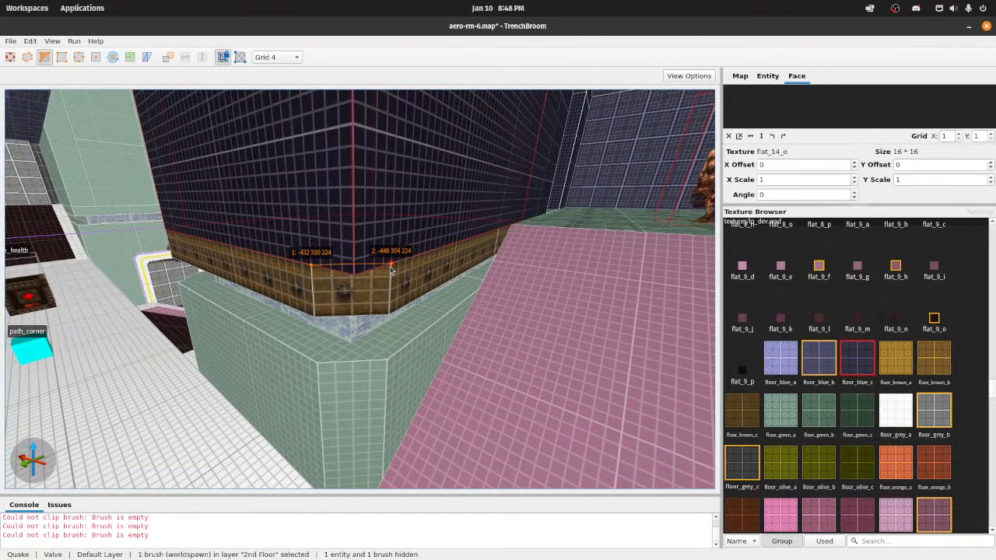
Step: Extend the pink ramp brush sideways to close the gap beside the green base's cut corner, and save the map
right_drag(382, 211, 377, 126)
key(d)
mouse_move(379, 124)
right_down()
mouse_move(340, 106)
mouse_move(317, 129)
mouse_move(349, 178)
mouse_move(354, 143)
mouse_move(412, 208)
right_up()
key(w)
key(s)
key(s)
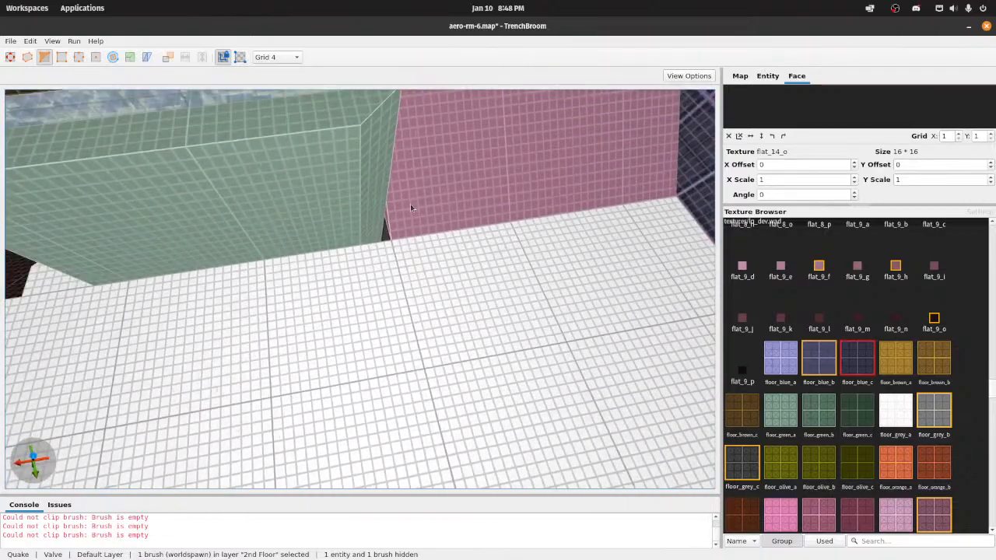
click(398, 159)
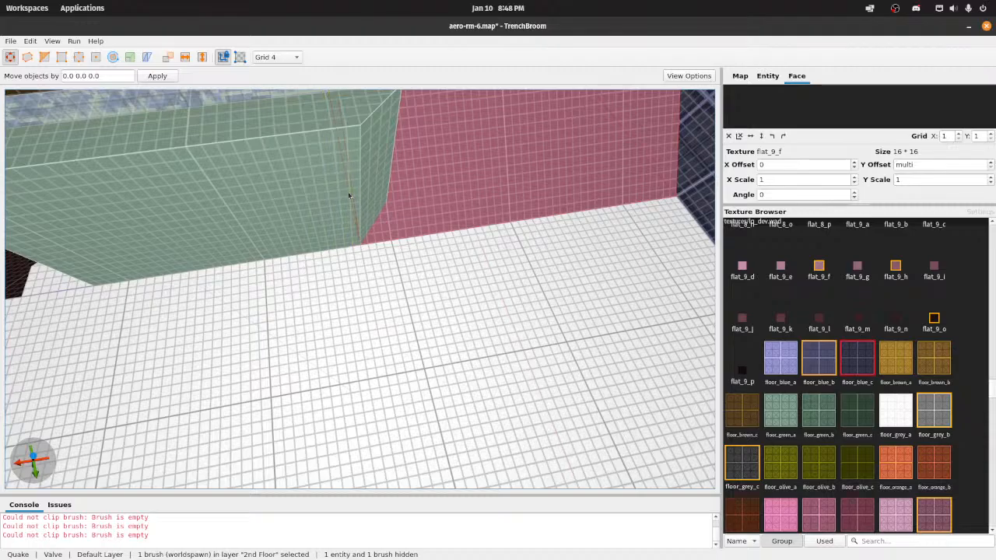
key(ctrl+s)
Step: Clip the dark pillar's outer corner diagonally in line with the trim below, starting at -432 320 224, and save the map
right_drag(348, 193, 336, 161)
key(s)
click(334, 211)
key(w)
mouse_move(336, 214)
right_down()
mouse_move(335, 238)
mouse_move(309, 197)
right_up()
click(300, 242)
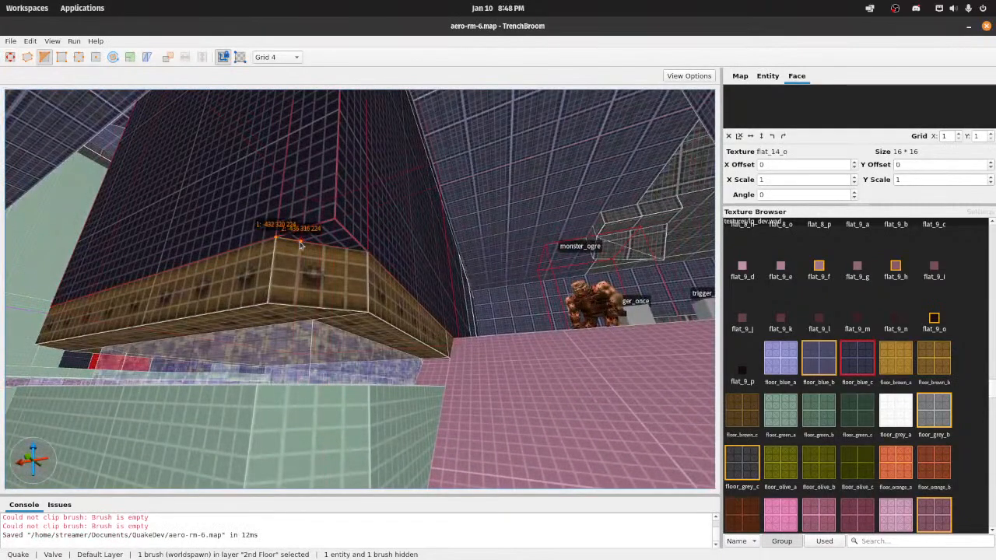
key(ctrl+Return)
key(Return)
key(s)
mouse_move(336, 217)
right_down()
mouse_move(340, 180)
mouse_move(378, 252)
mouse_move(451, 235)
mouse_move(442, 200)
mouse_move(368, 250)
mouse_move(336, 240)
mouse_move(314, 266)
mouse_move(311, 227)
mouse_move(391, 283)
mouse_move(330, 289)
mouse_move(379, 266)
mouse_move(538, 263)
mouse_move(523, 262)
mouse_move(519, 223)
mouse_move(517, 235)
mouse_move(507, 223)
mouse_move(338, 251)
mouse_move(534, 257)
mouse_move(434, 249)
mouse_move(432, 266)
right_up()
key(ctrl+s)
Step: Deselect the pillar and close the Floor 2 group
key(a)
key(w)
key(d)
key(s)
key(w)
key(Escape)
key(Escape)
Step: Examine the pillar's cut corner and the surrounding ledges, ramps and upper floors across the arena
key(w)
key(s)
key(w)
key(s)
key(d)
key(w)
key(s)
key(w)
key(s)
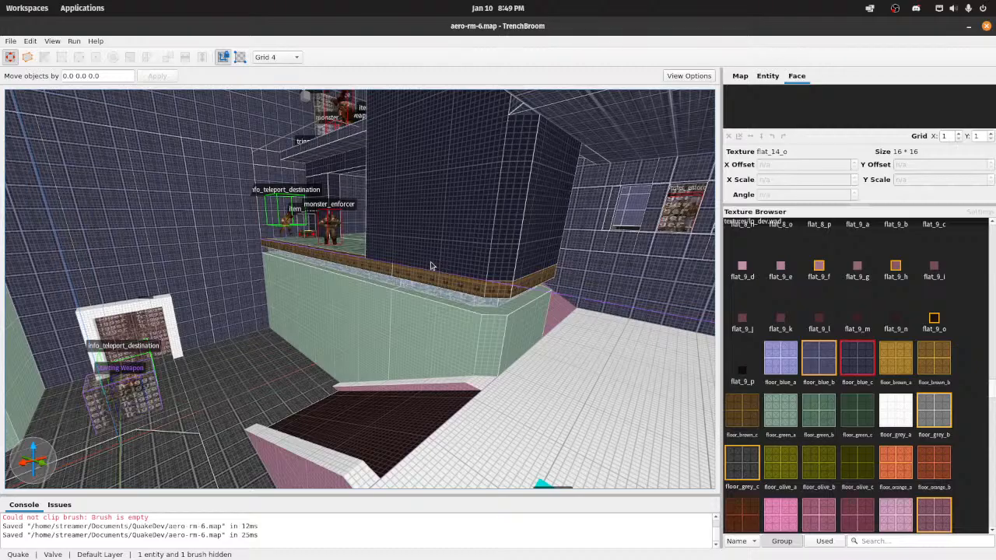
right_drag(434, 134, 542, 128)
key(w)
key(w)
key(s)
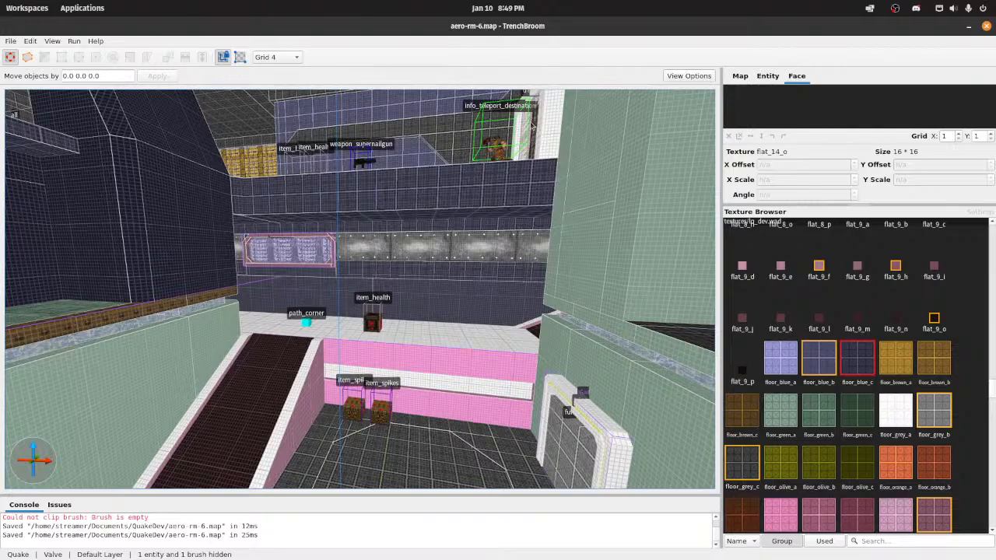
right_drag(532, 124, 476, 128)
right_drag(479, 165, 497, 205)
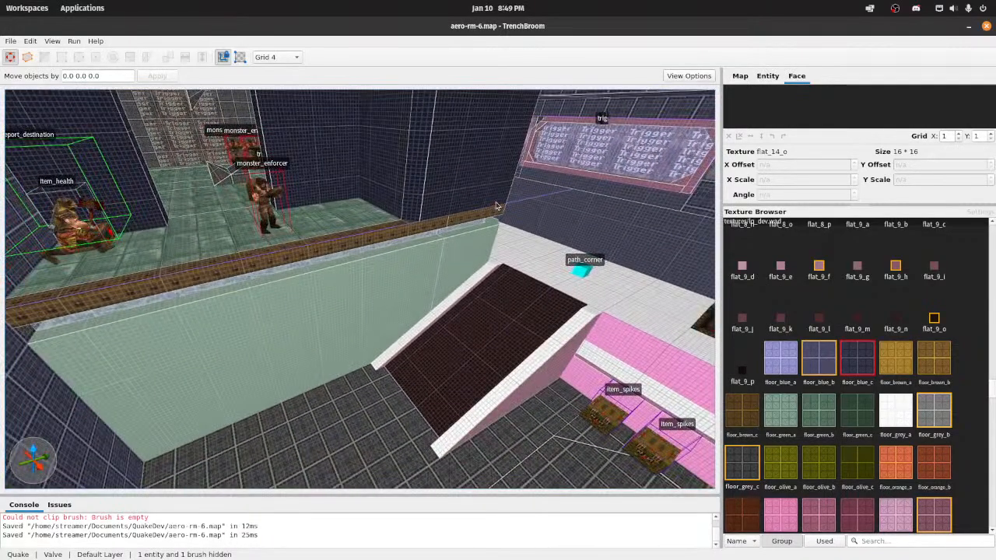
Step: Compile the map with the Compile w/ Lighting profile and launch it in Quakespasm-Spiked
click(74, 40)
click(91, 52)
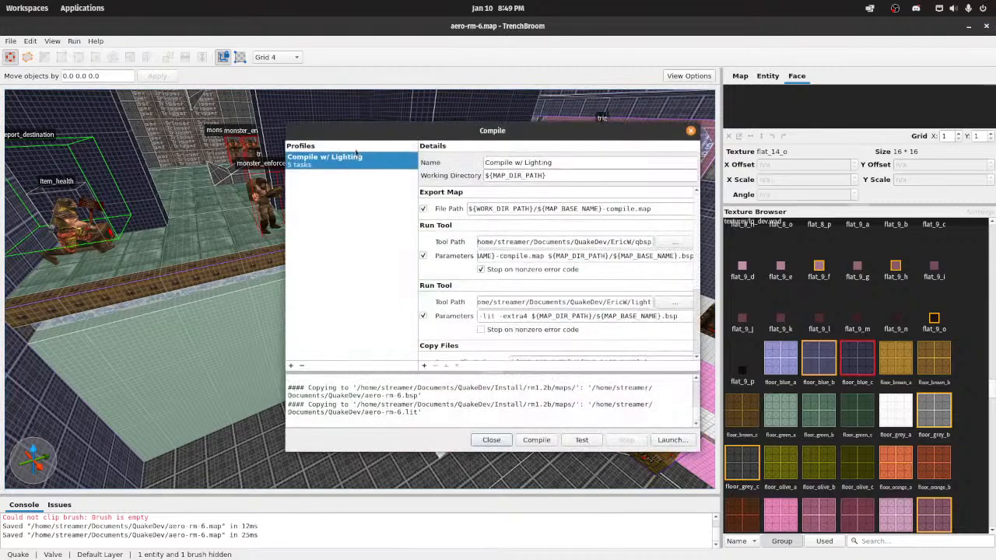
click(536, 439)
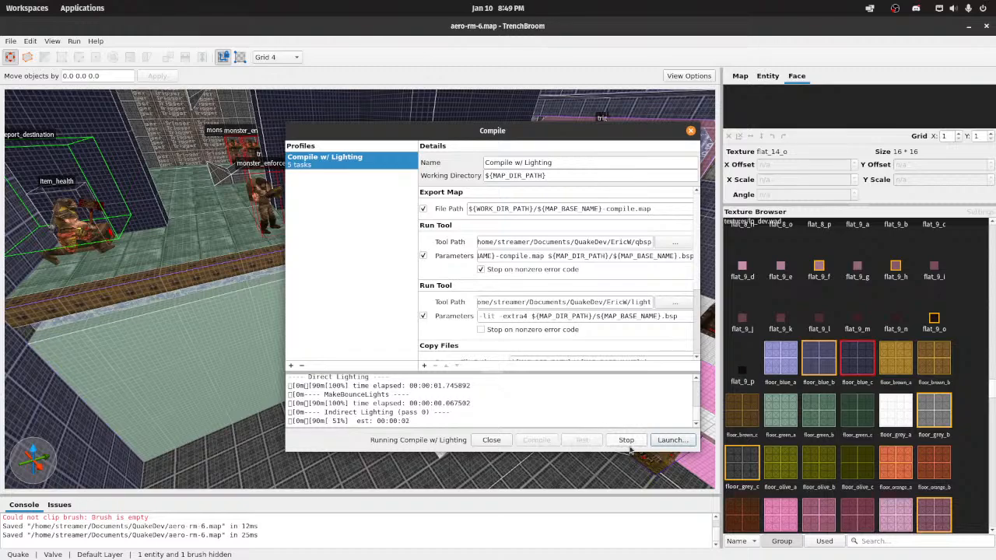
click(669, 441)
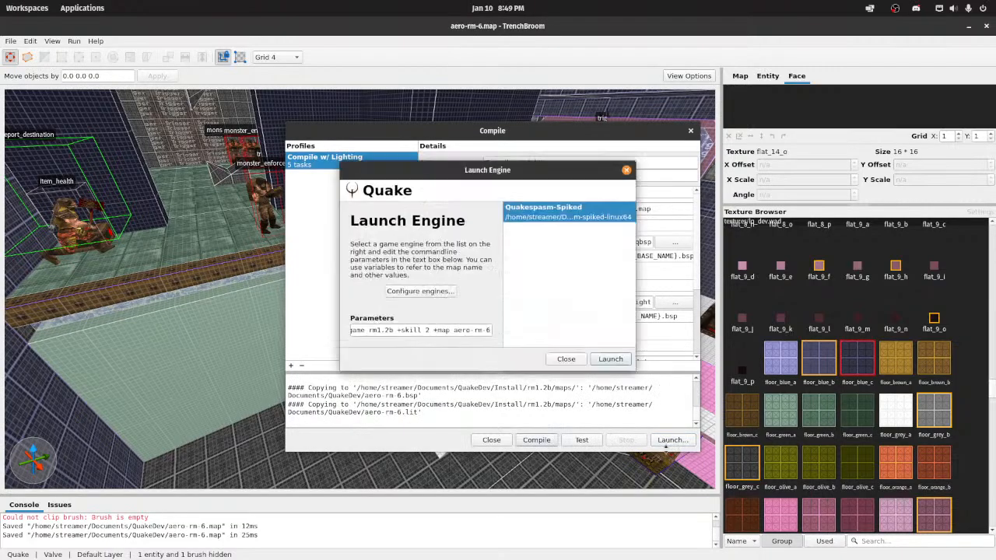
key(Return)
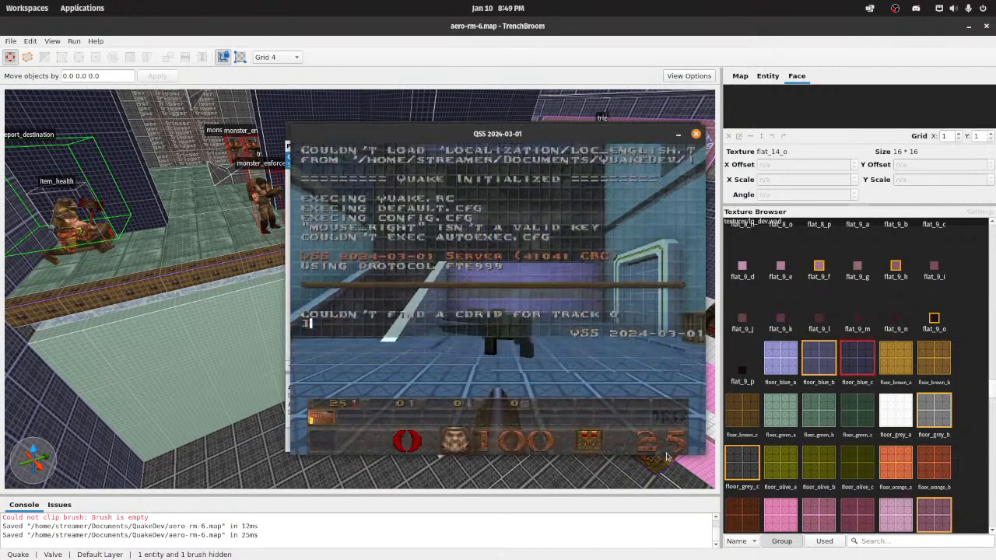
Step: Enable noclip in the game and inspect the second-floor ledge, its trim and the pillars in the compiled map
text(noclip)
key(Return)
key(grave)
key(w)
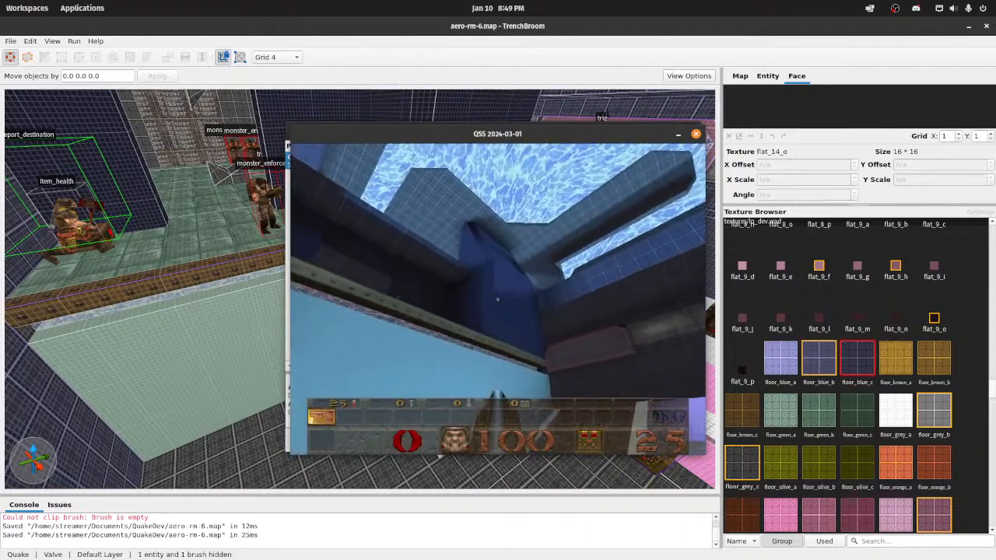
key(s)
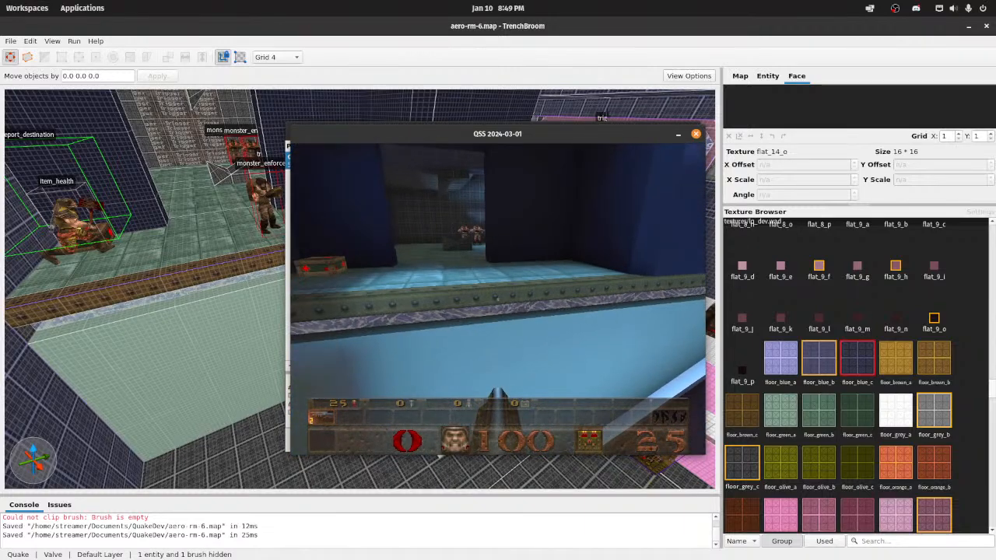
Step: Load the aerowalk map in the game console and enable noclip
key(grave)
text(map aerowalk)
key(Return)
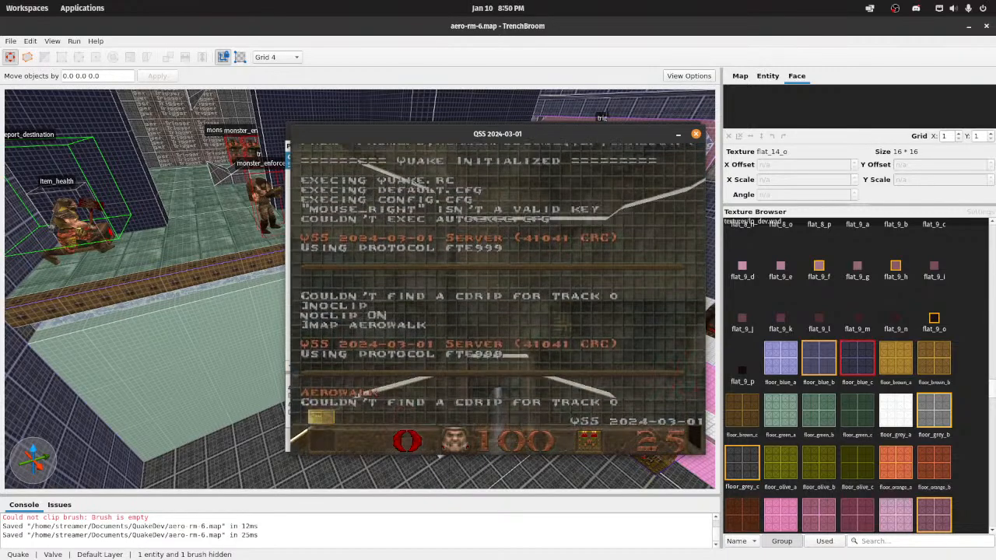
text(nocl)
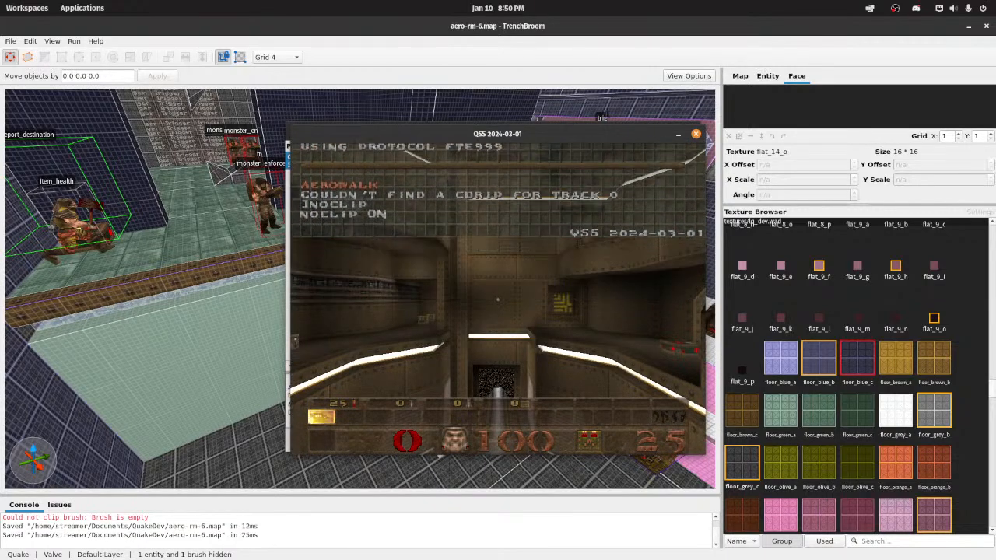
text(ws)
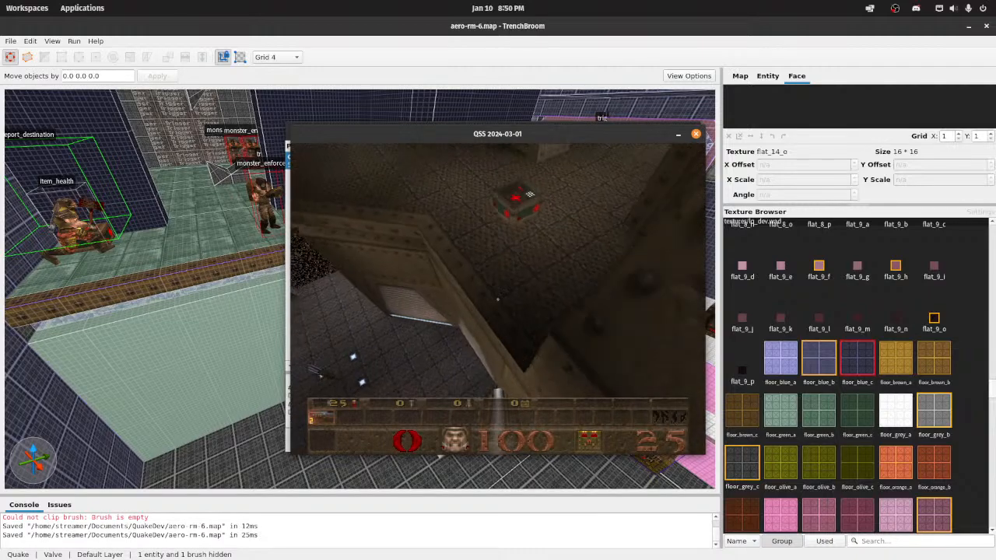
text(w)
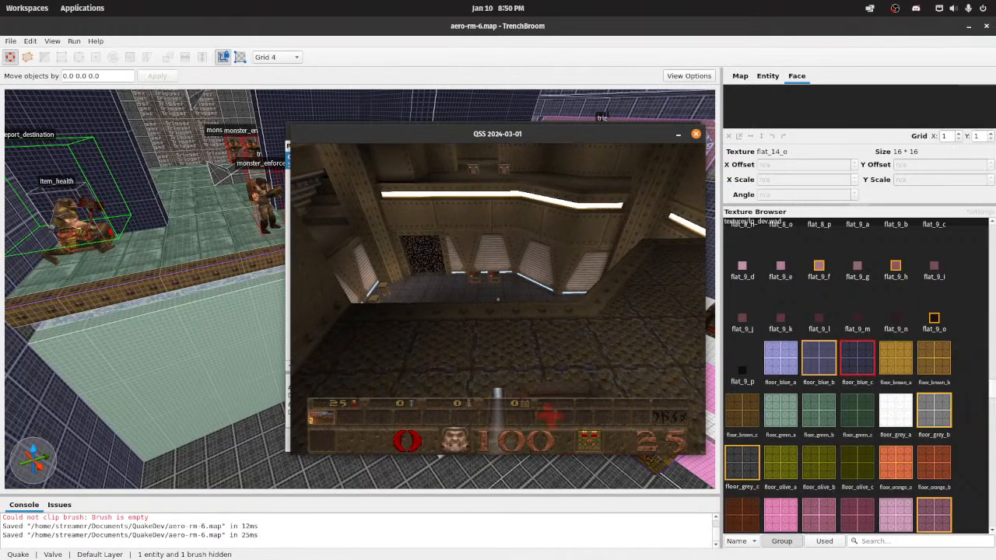
text(w)
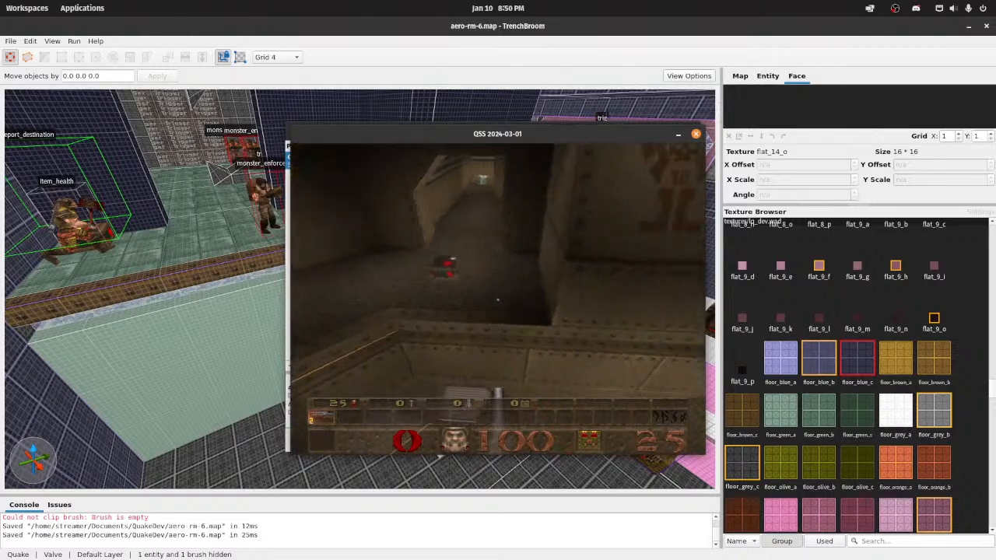
text(w)
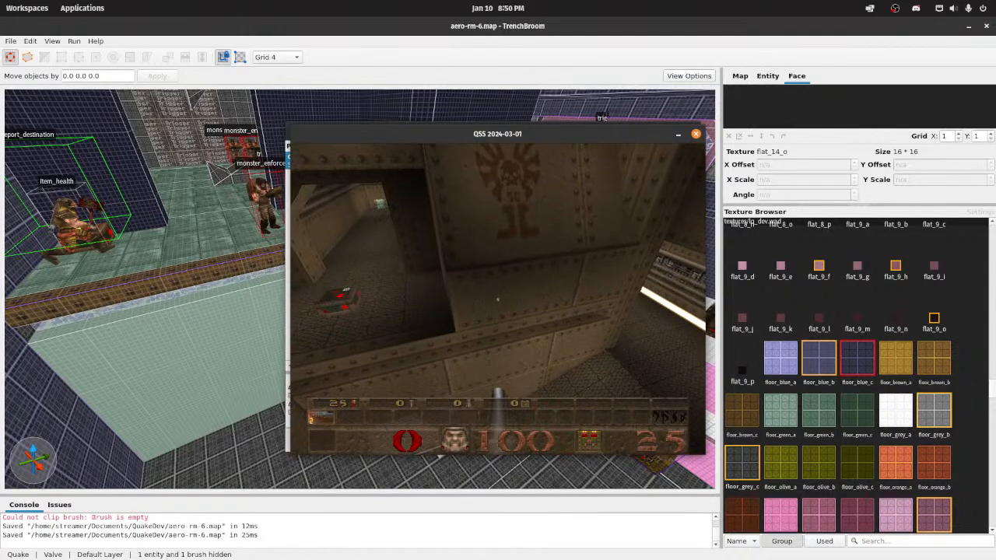
text(s)
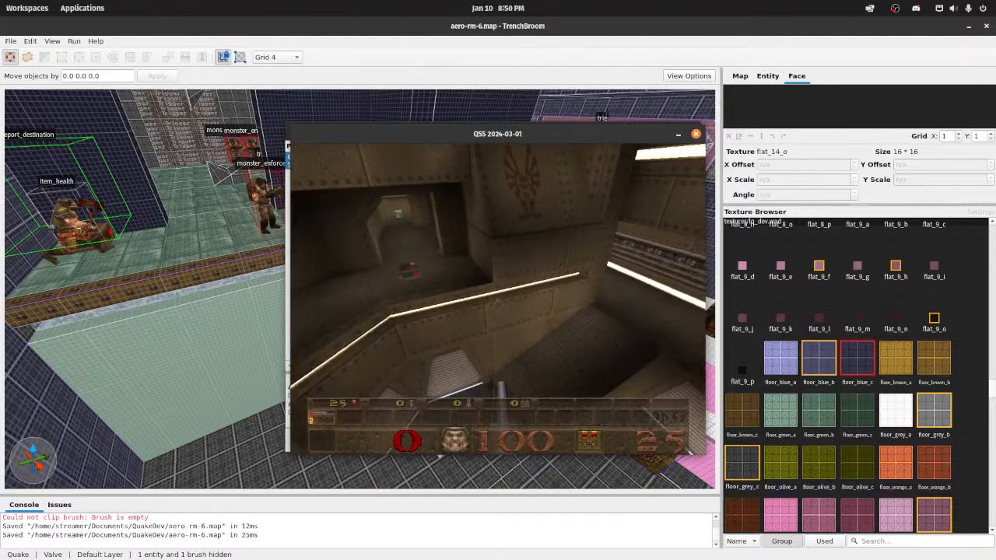
text(w)
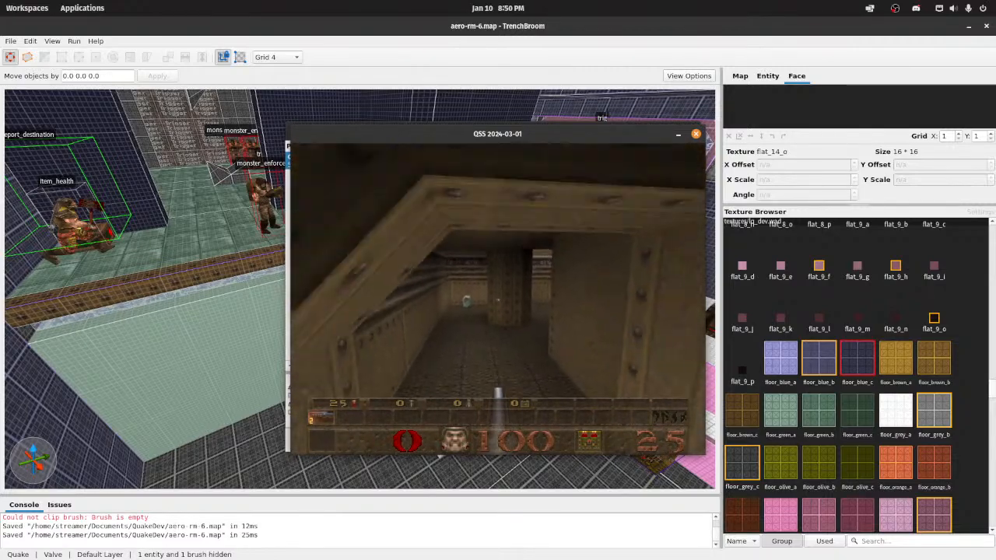
text(ws)
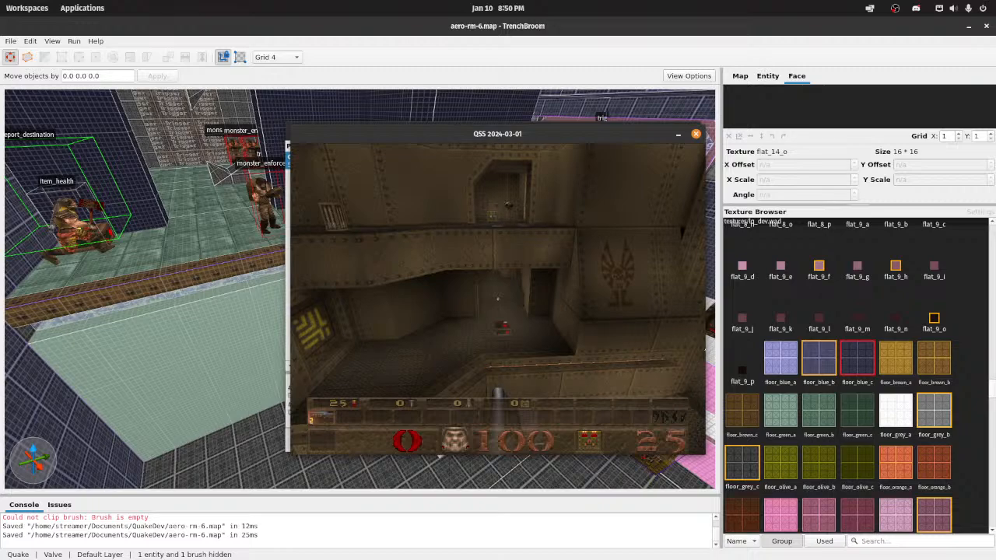
Step: Inspect aerowalk's lower corridor, its stairs and the adjoining wall corners, and turn noclip off in the game console
key(w)
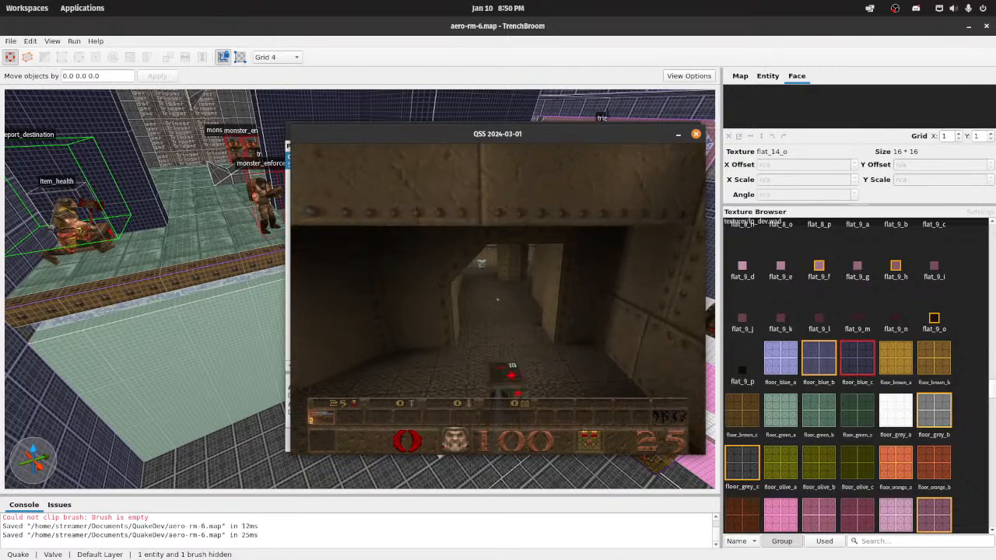
key(w)
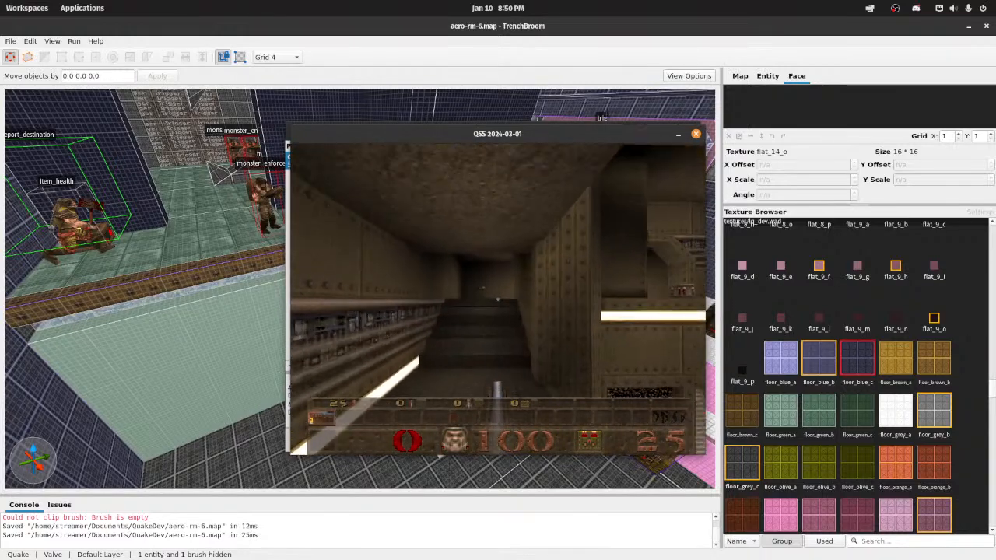
key(w)
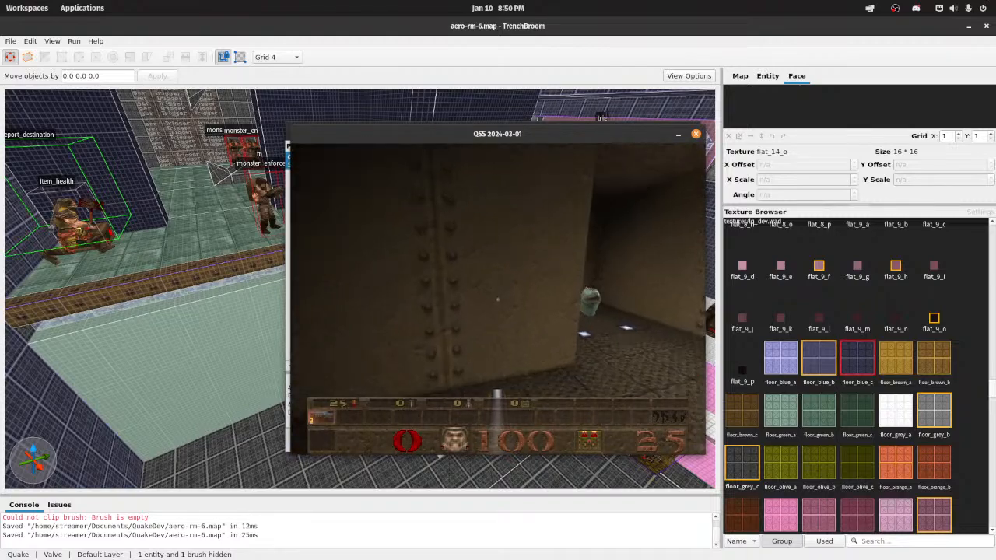
key(w)
key(w)
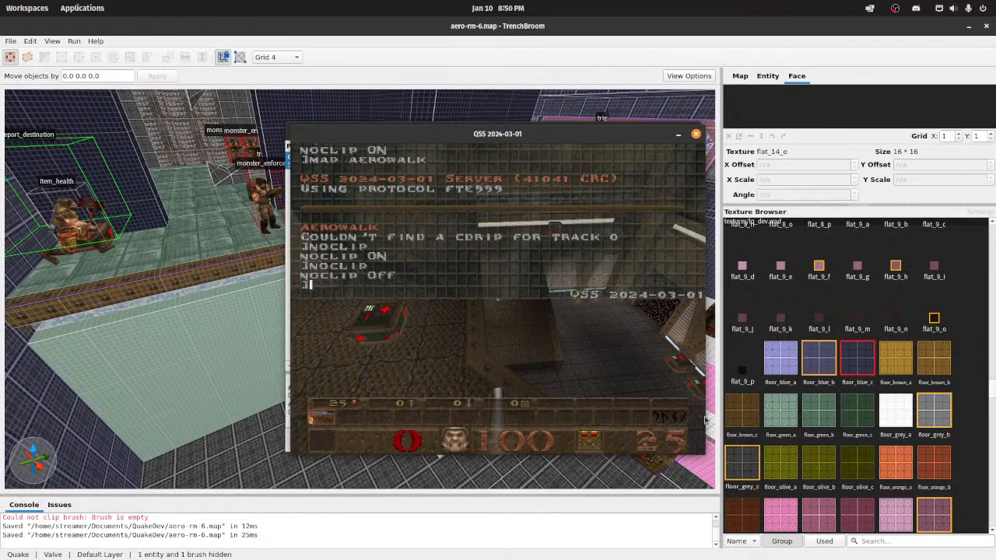
Step: Walk through aerowalk on foot to examine its ramp, machinery walls, pillars, floor-level light panels and item areas
key(w)
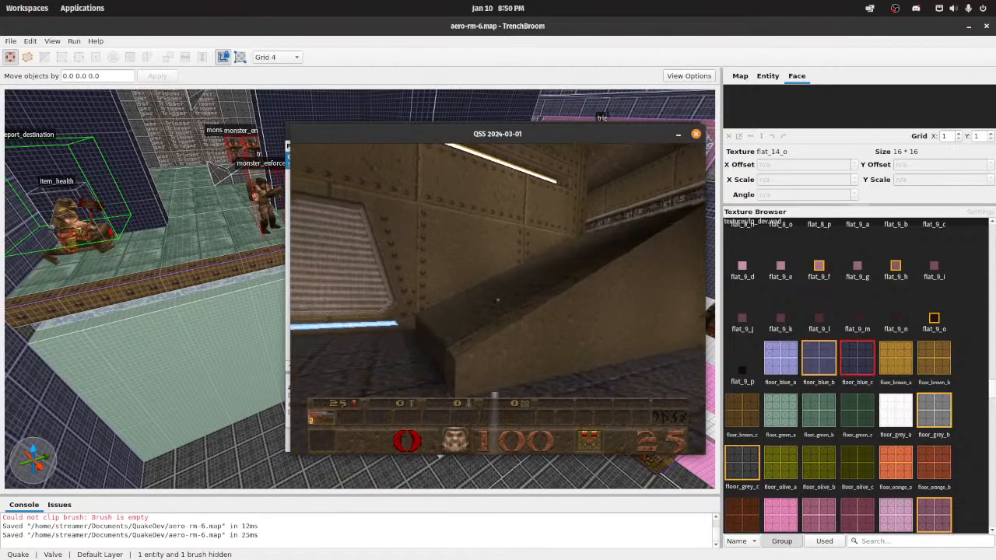
key(w)
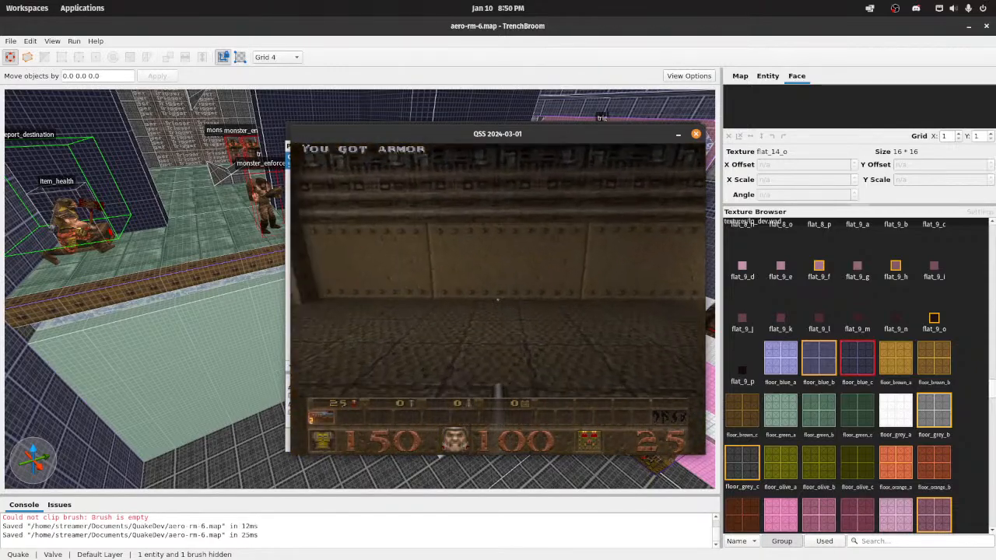
key(w)
key(w)
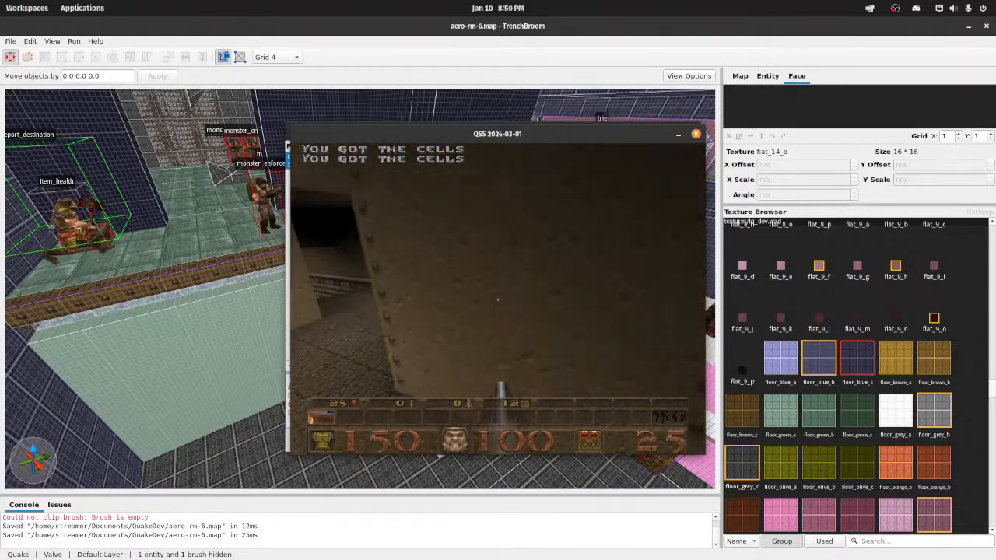
key(w)
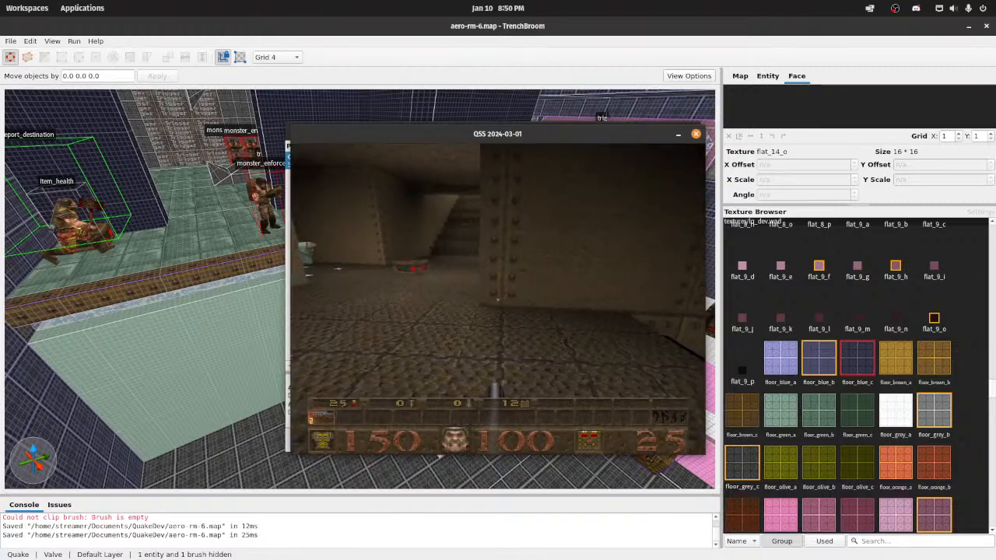
key(w)
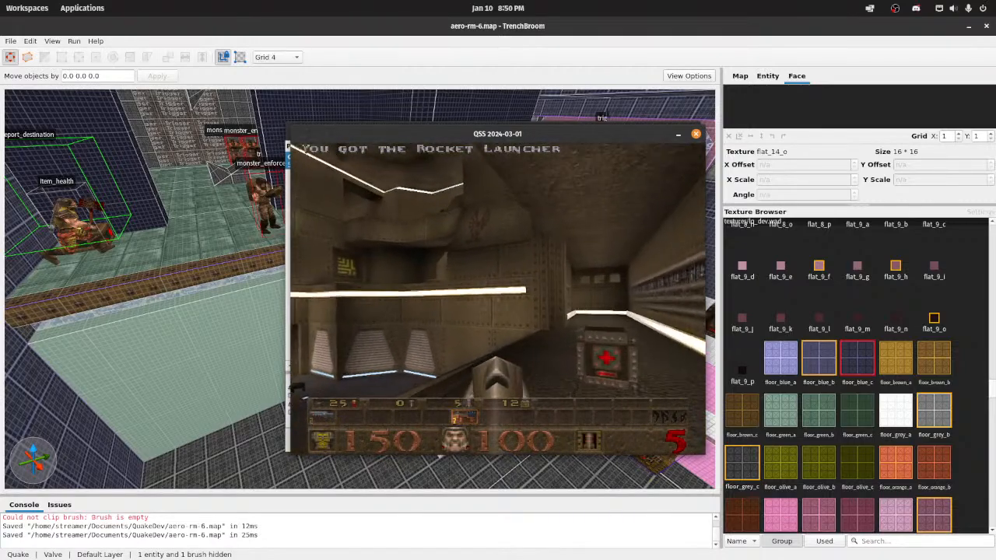
key(w)
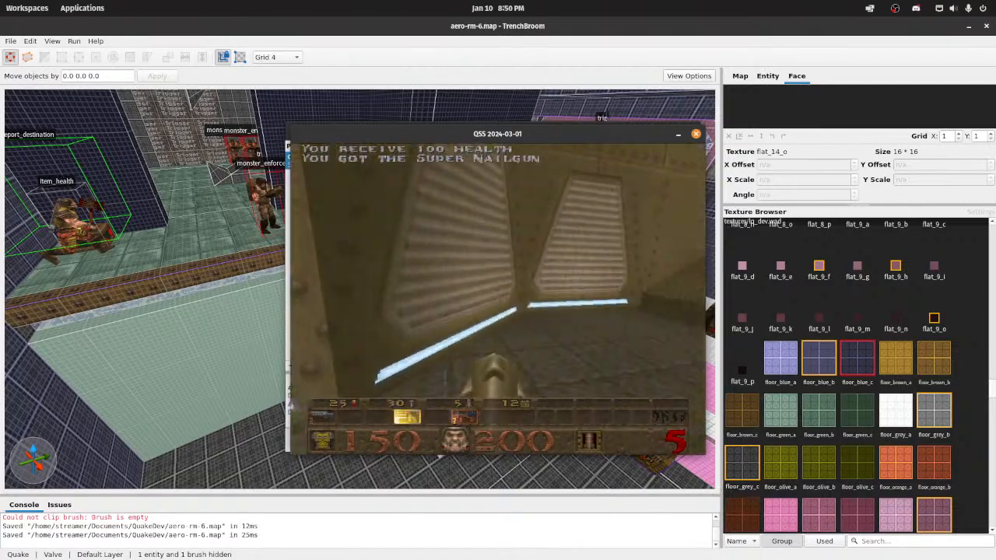
key(w)
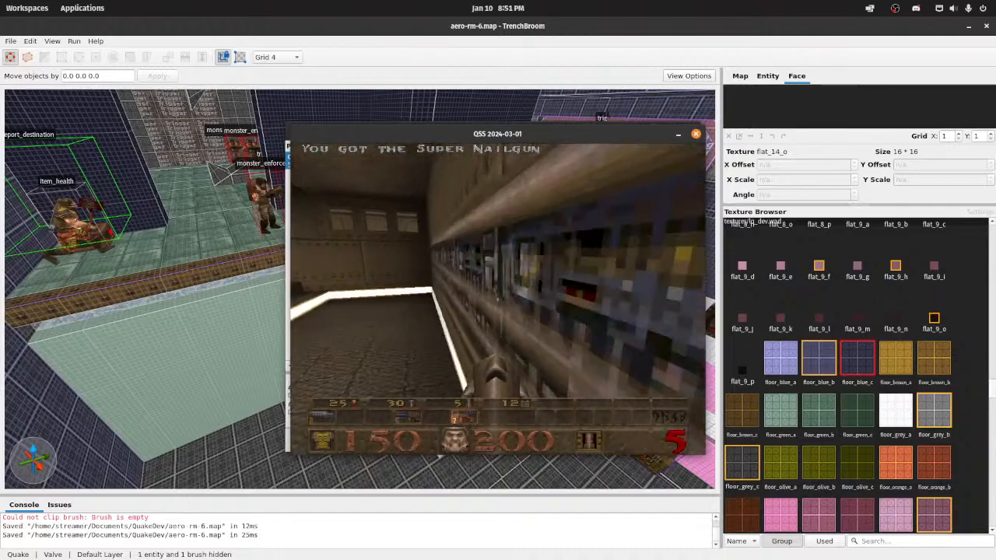
key(w)
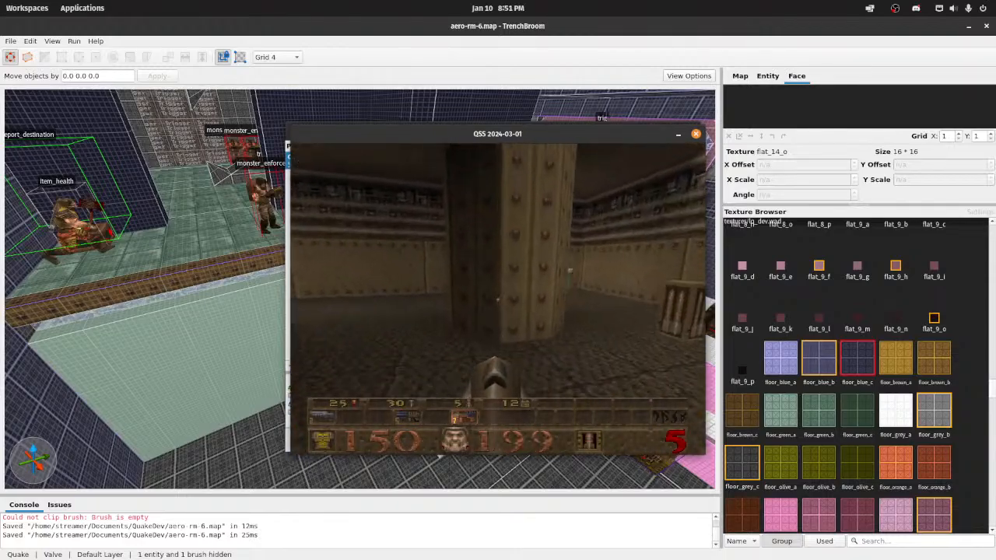
key(w)
Step: Quit the game and close the Compile dialog to return to the aero-rm-6 map in TrenchBroom
key(Escape)
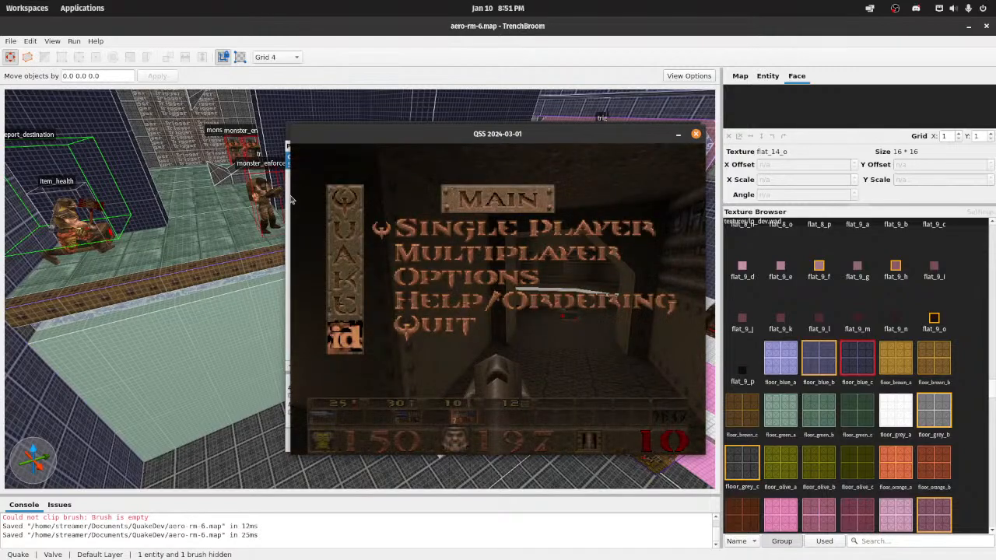
key(Up)
key(Return)
key(y)
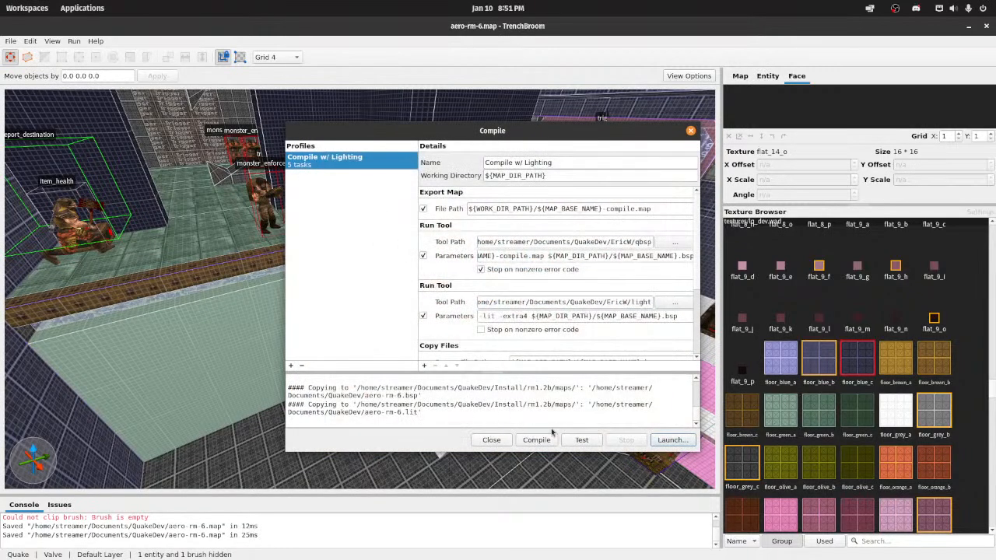
click(505, 441)
Step: Examine the trimmed second-floor ledge beside the monster_enforcer, the dark blue pillar walls and the angled platform holding the item_spikes
key(w)
right_drag(467, 393, 425, 373)
key(d)
key(d)
key(s)
key(a)
key(w)
key(s)
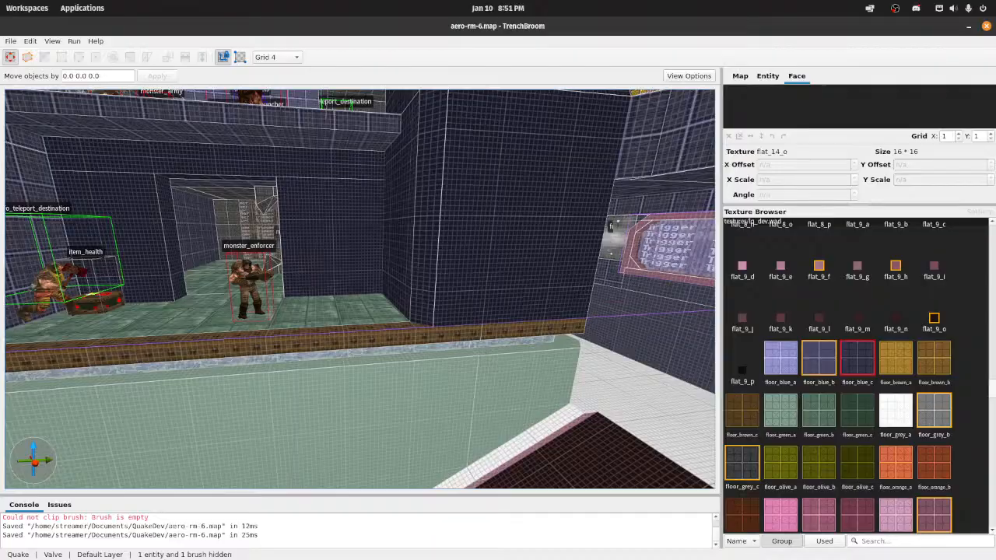
mouse_move(547, 201)
right_down()
mouse_move(596, 201)
mouse_move(536, 203)
mouse_move(625, 220)
mouse_move(649, 215)
mouse_move(645, 192)
mouse_move(679, 182)
mouse_move(702, 200)
mouse_move(558, 207)
mouse_move(569, 215)
right_up()
key(w)
key(s)
key(w)
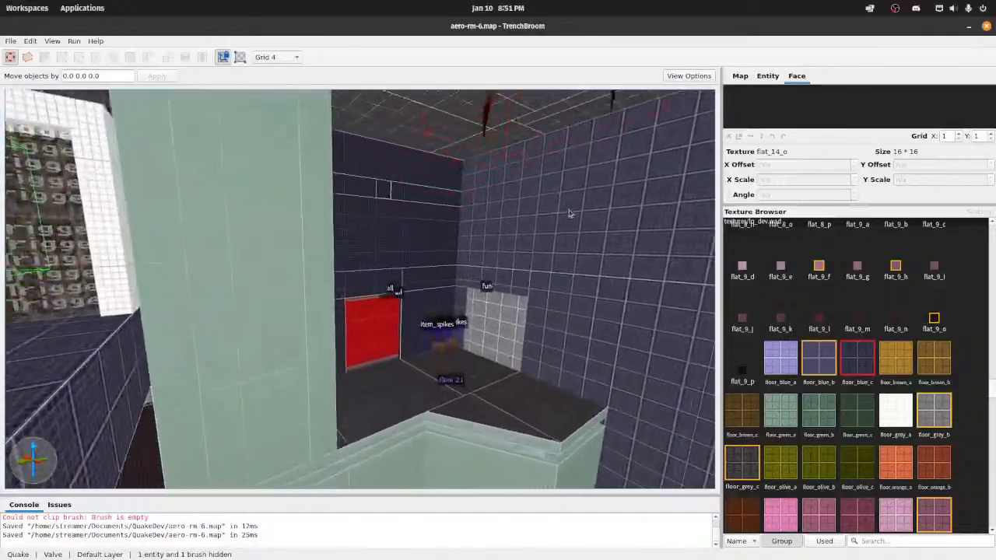